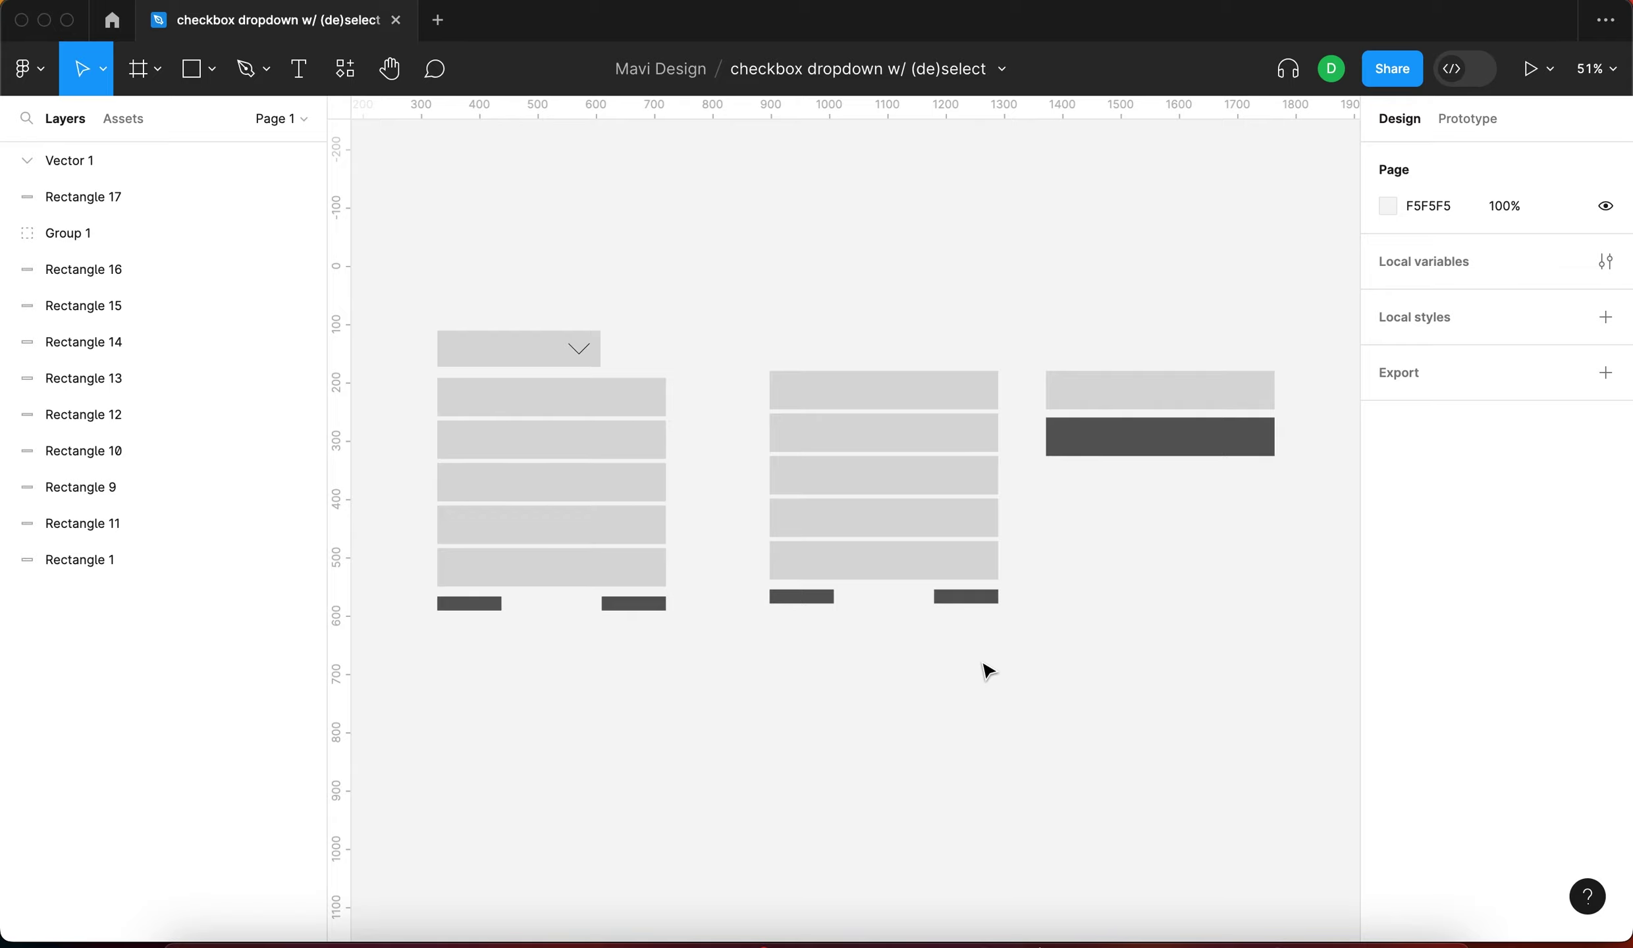
pyautogui.moveTo(1033, 703); pyautogui.dragTo(765, 361)
pyautogui.hscroll(5, 981, 641)
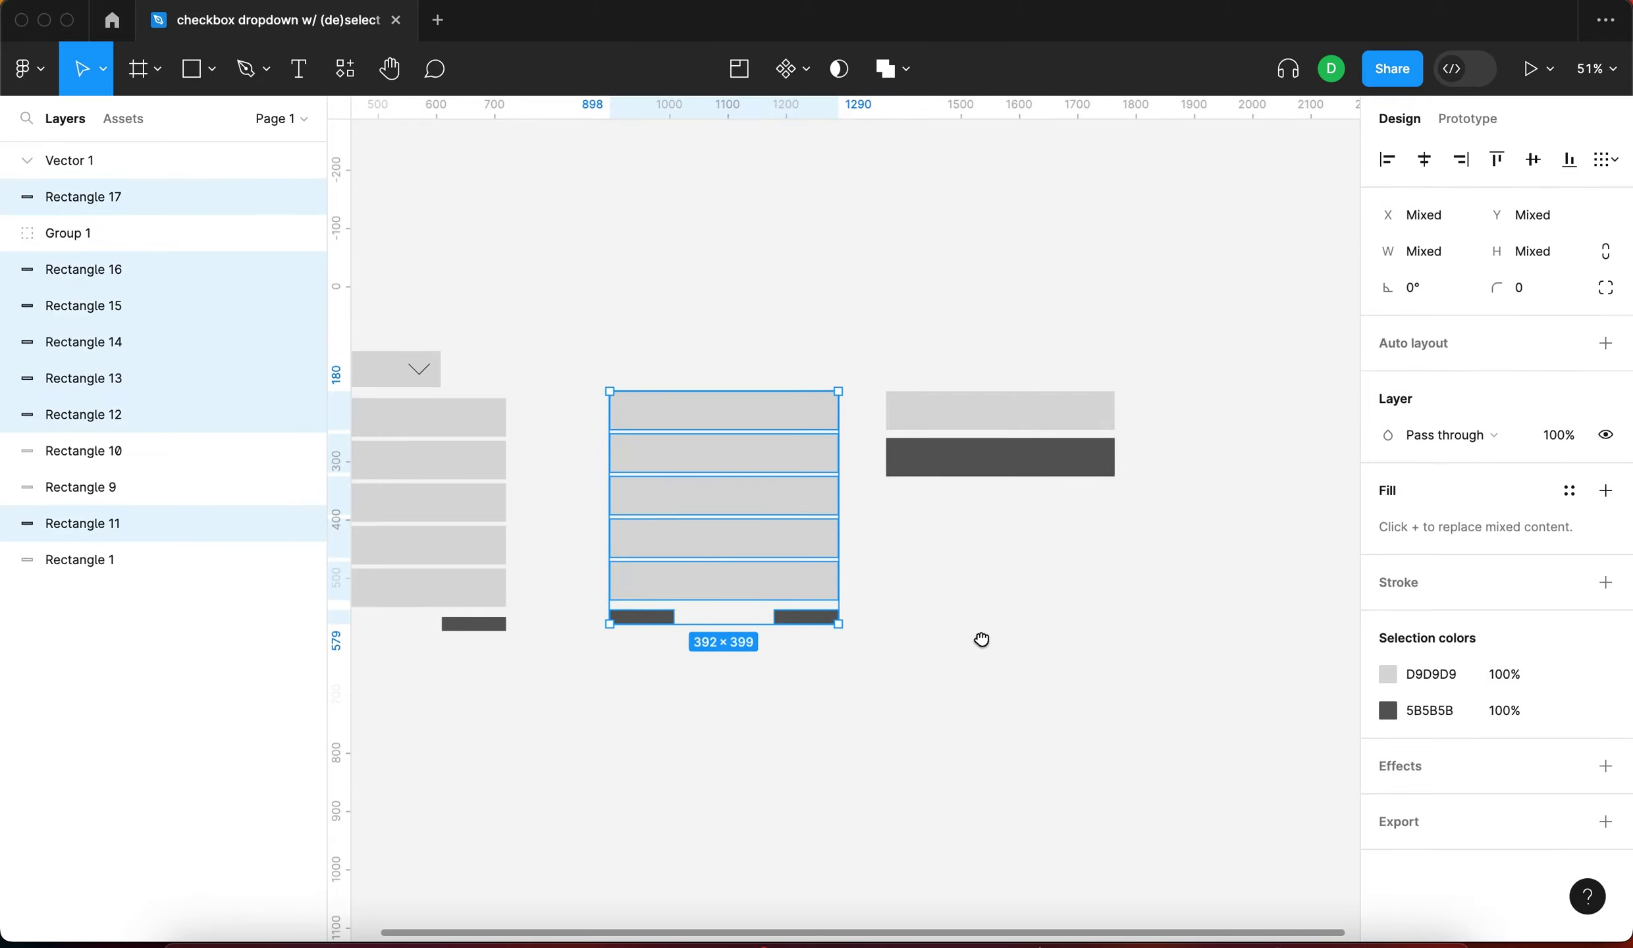
pyautogui.click(979, 626)
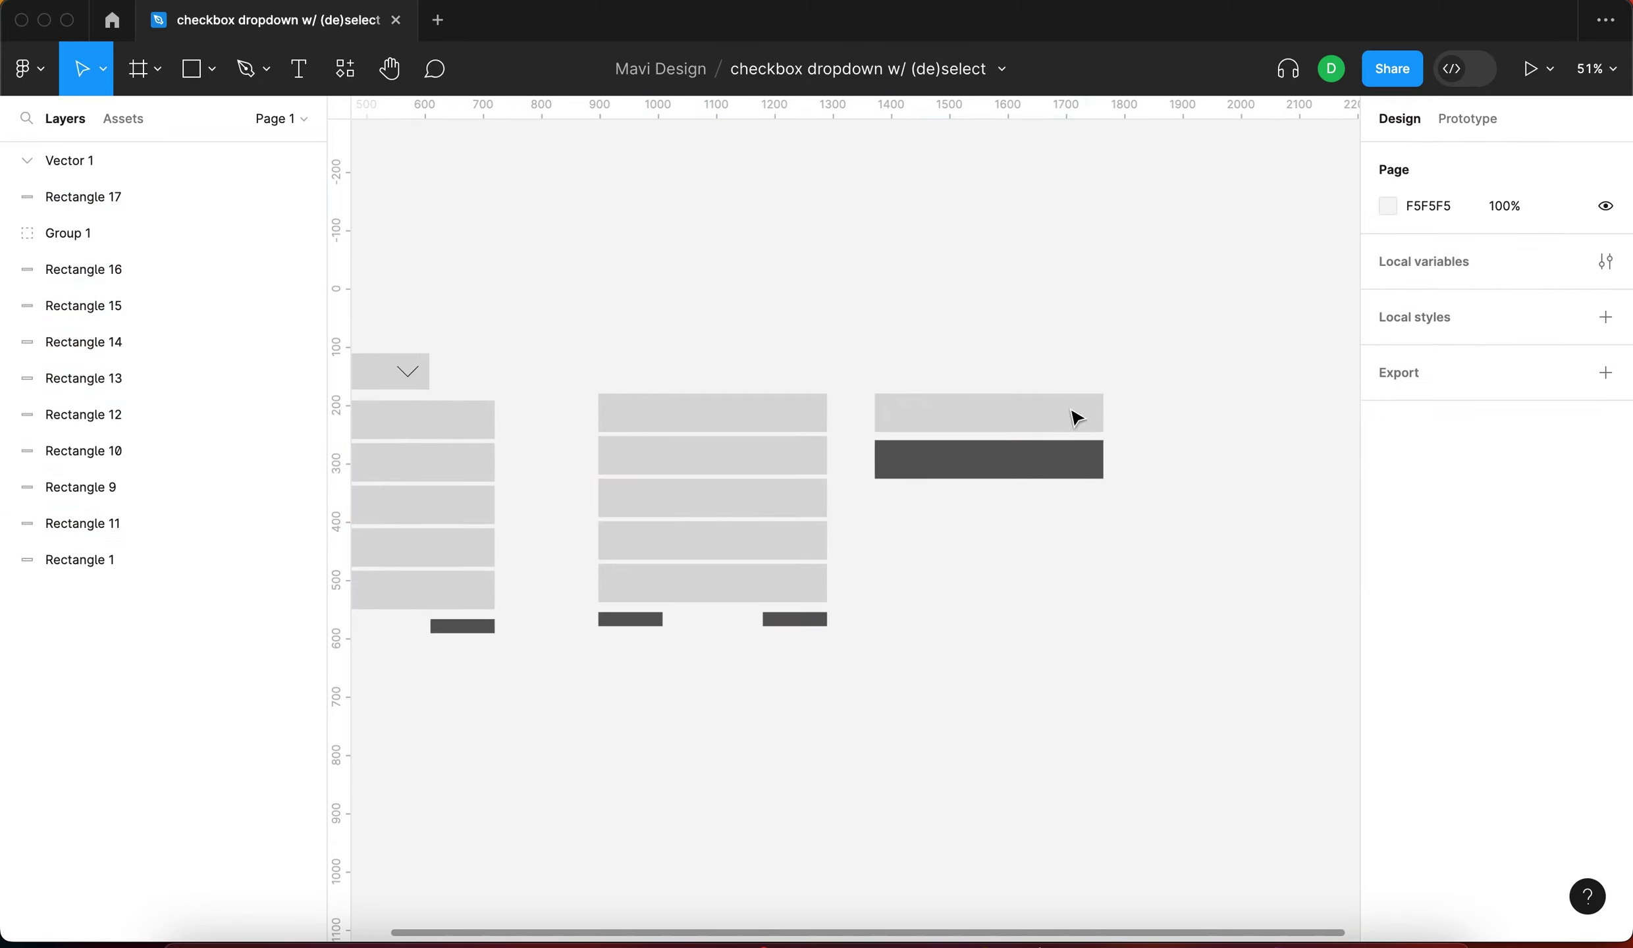
pyautogui.moveTo(1157, 451); pyautogui.dragTo(1114, 528)
pyautogui.moveTo(795, 413); pyautogui.dragTo(1133, 625)
pyautogui.moveTo(1132, 625); pyautogui.dragTo(1145, 433)
# Draw a 20 × 20 square on the empty canvas beside the wireframes
pyautogui.hscroll(5, 966, 427)
pyautogui.scroll(5, 945, 554)
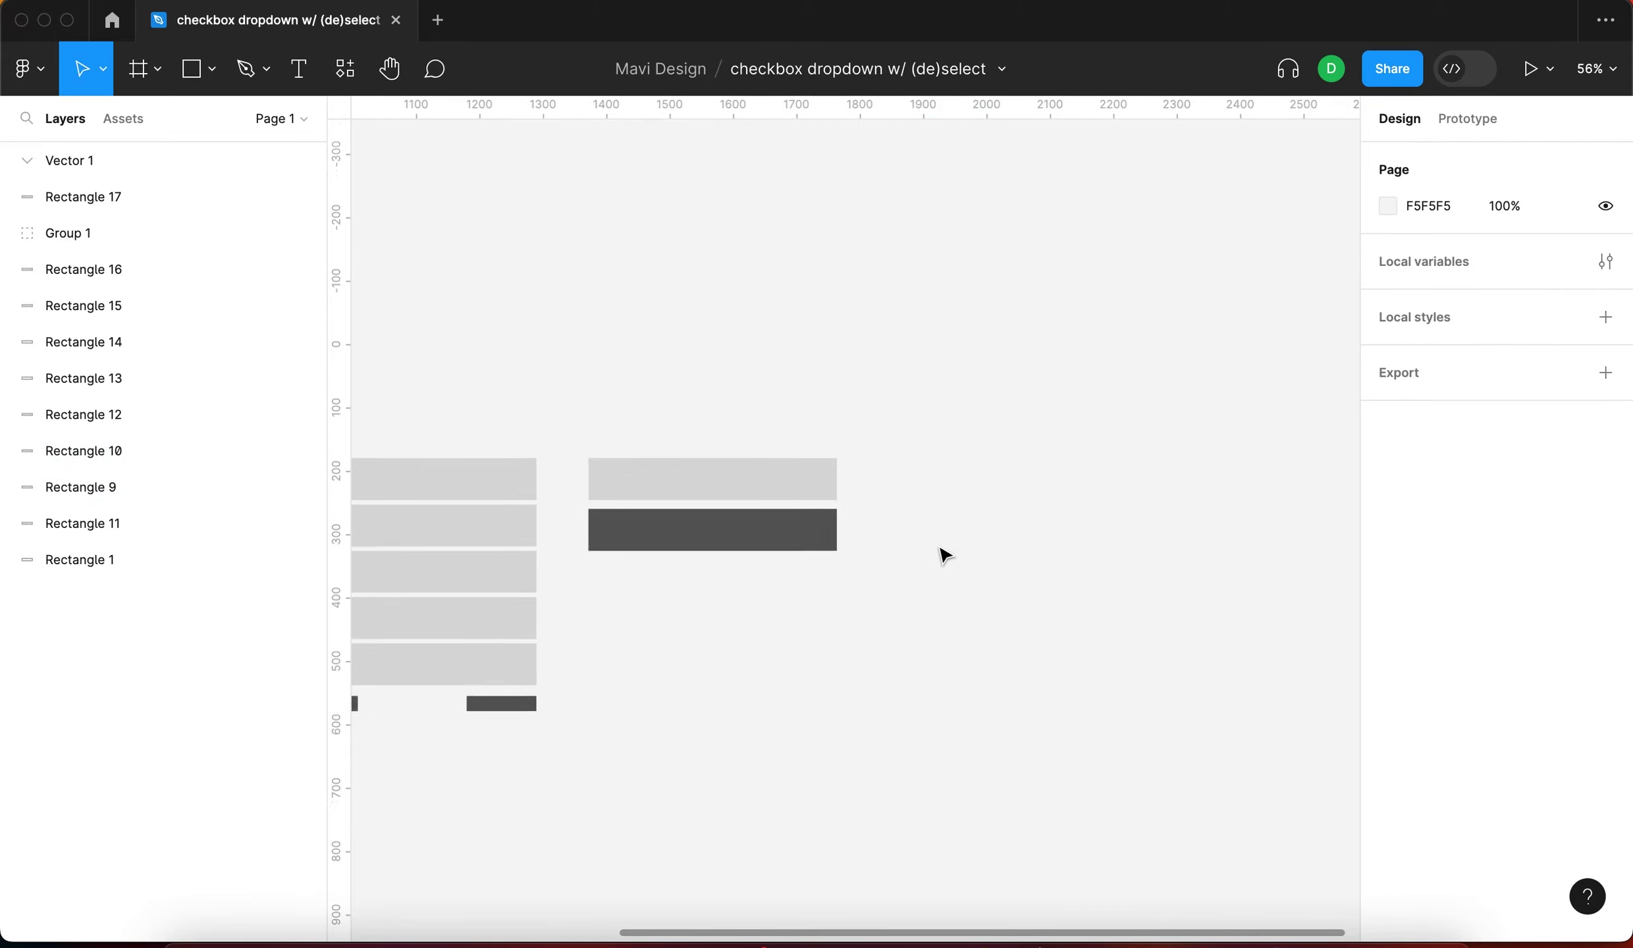
pyautogui.scroll(2, 945, 555)
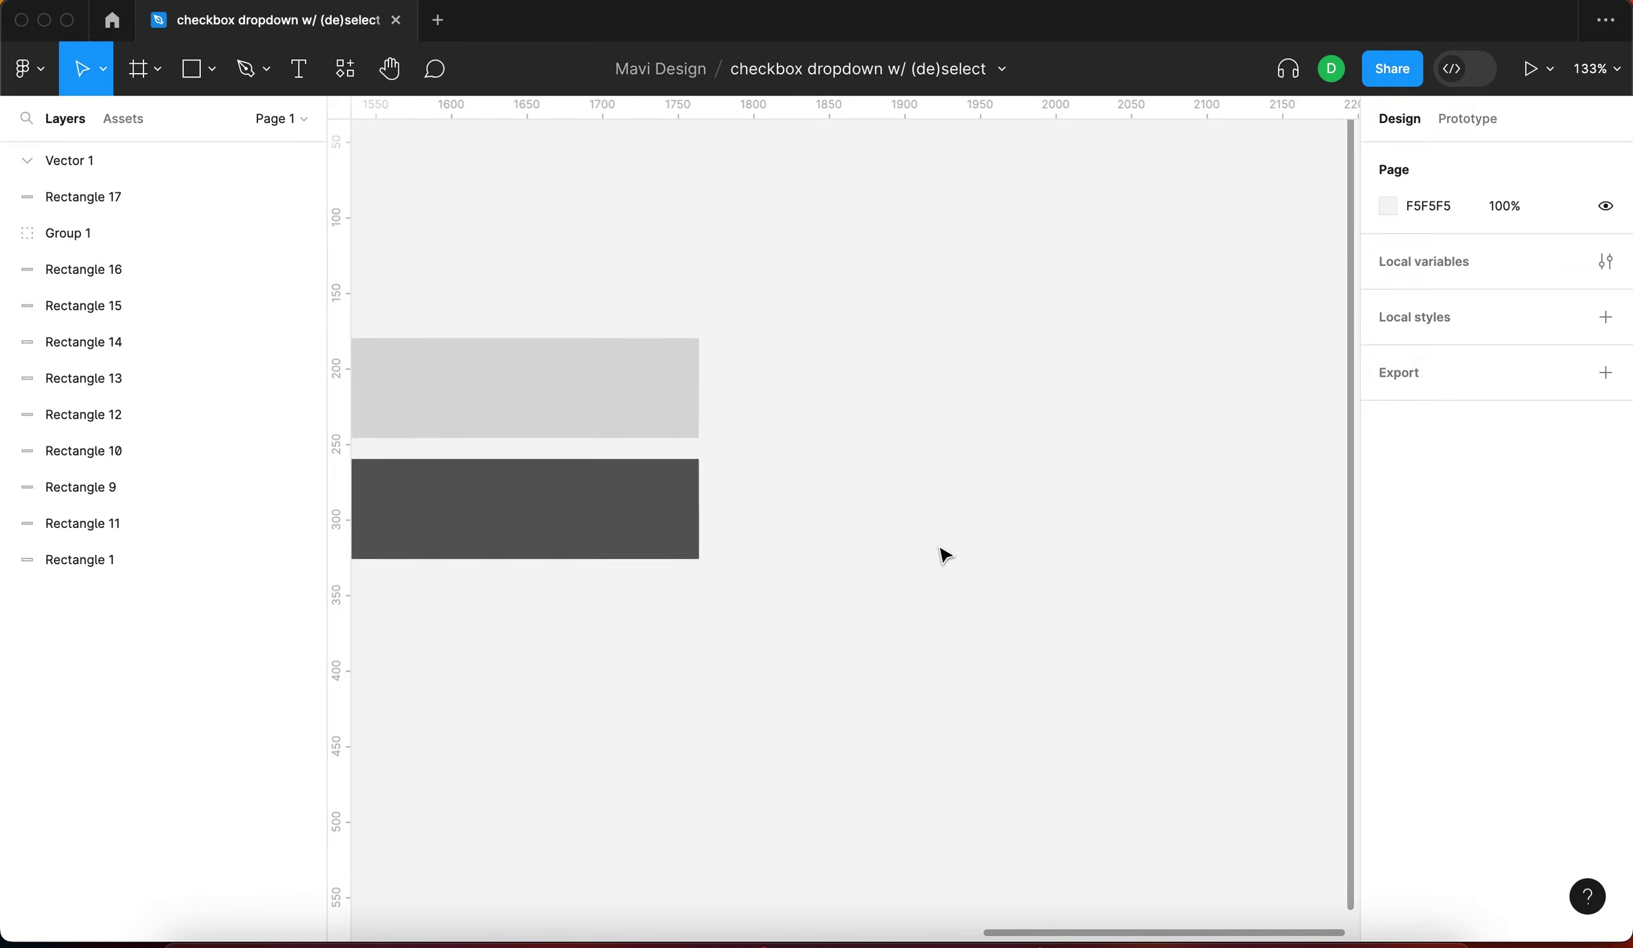
pyautogui.press('r')
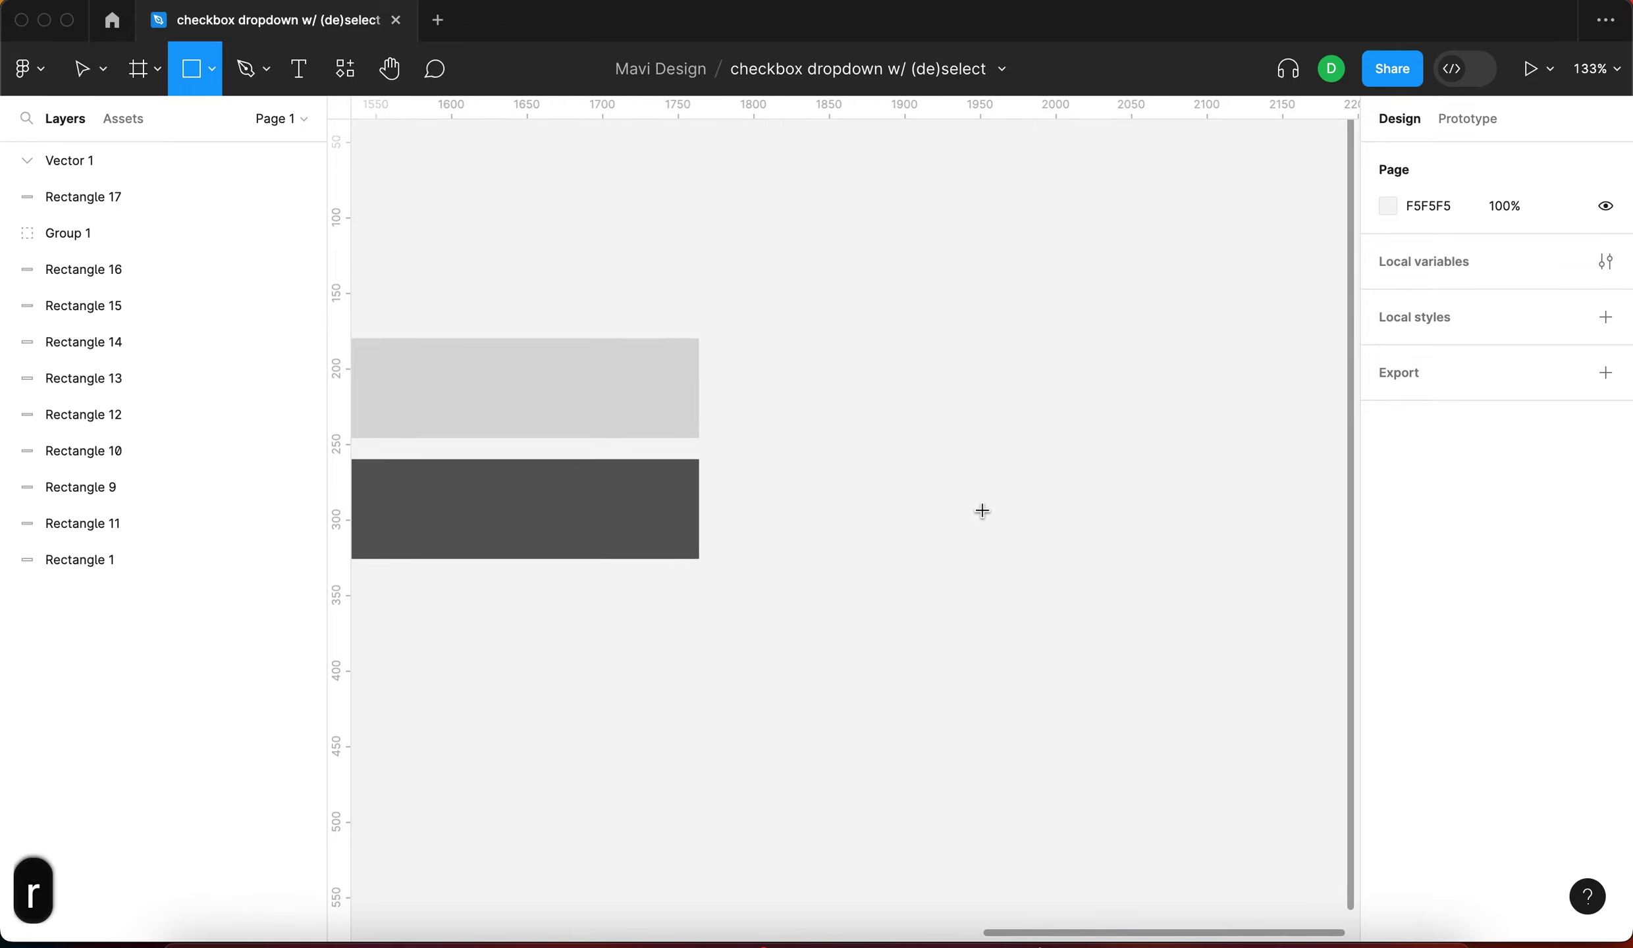
pyautogui.click(915, 407)
pyautogui.moveTo(991, 406); pyautogui.dragTo(931, 403)
pyautogui.scroll(5, 970, 412)
pyautogui.click(969, 411)
pyautogui.click(805, 412)
pyautogui.moveTo(832, 391); pyautogui.dragTo(827, 391)
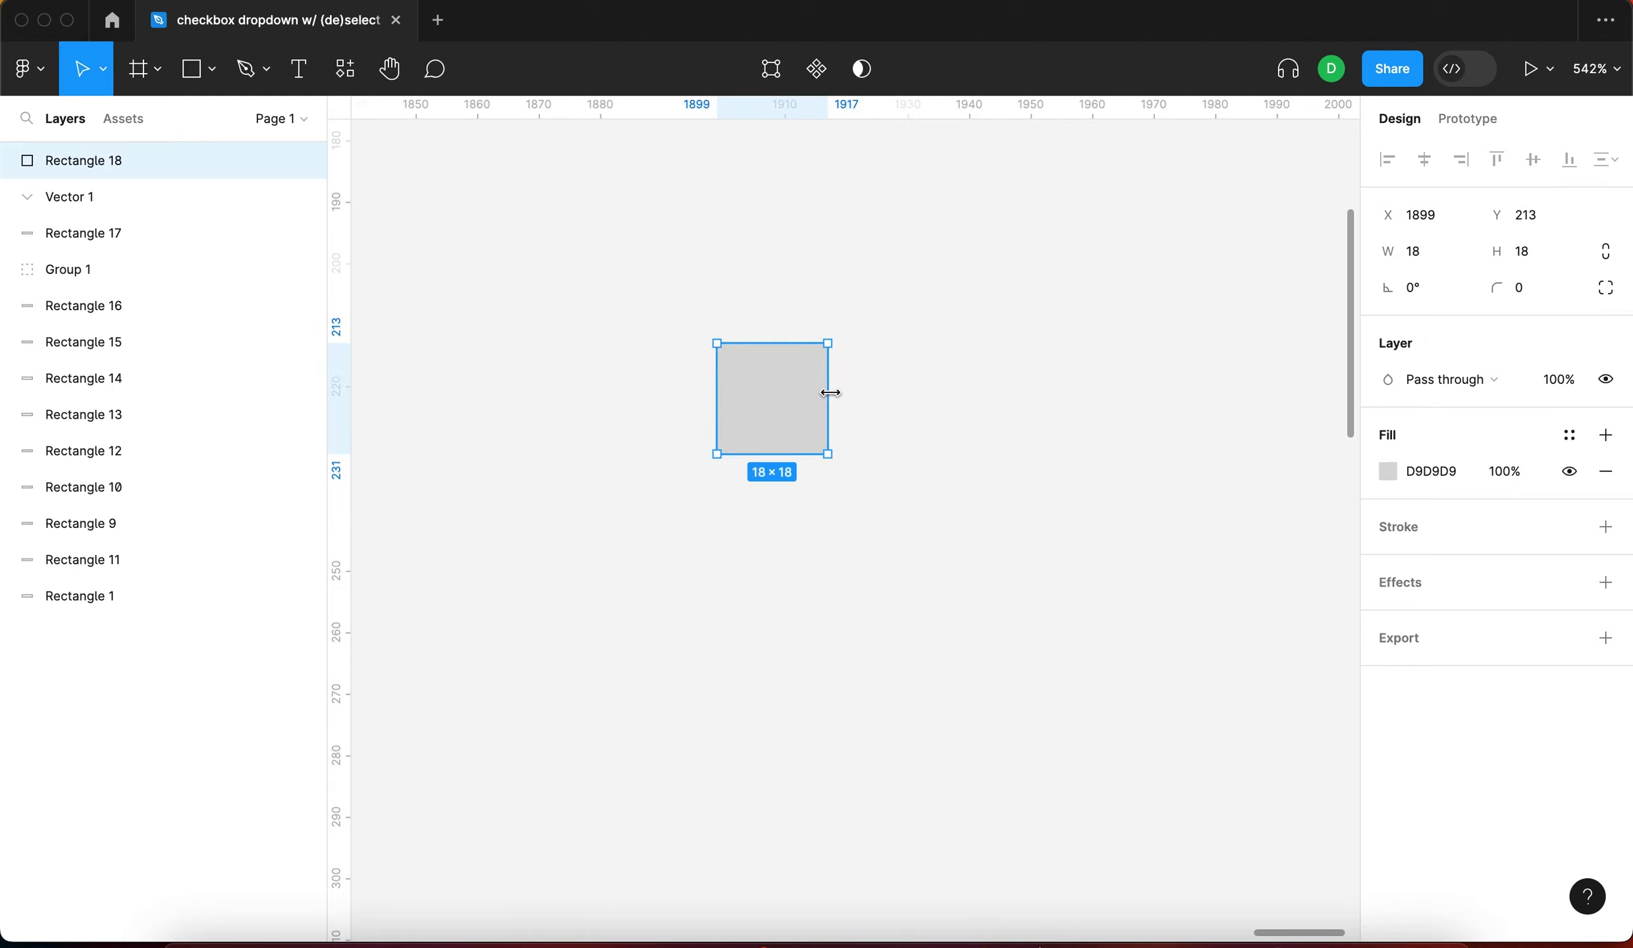
pyautogui.click(907, 390)
pyautogui.scroll(-3, 907, 390)
pyautogui.click(806, 392)
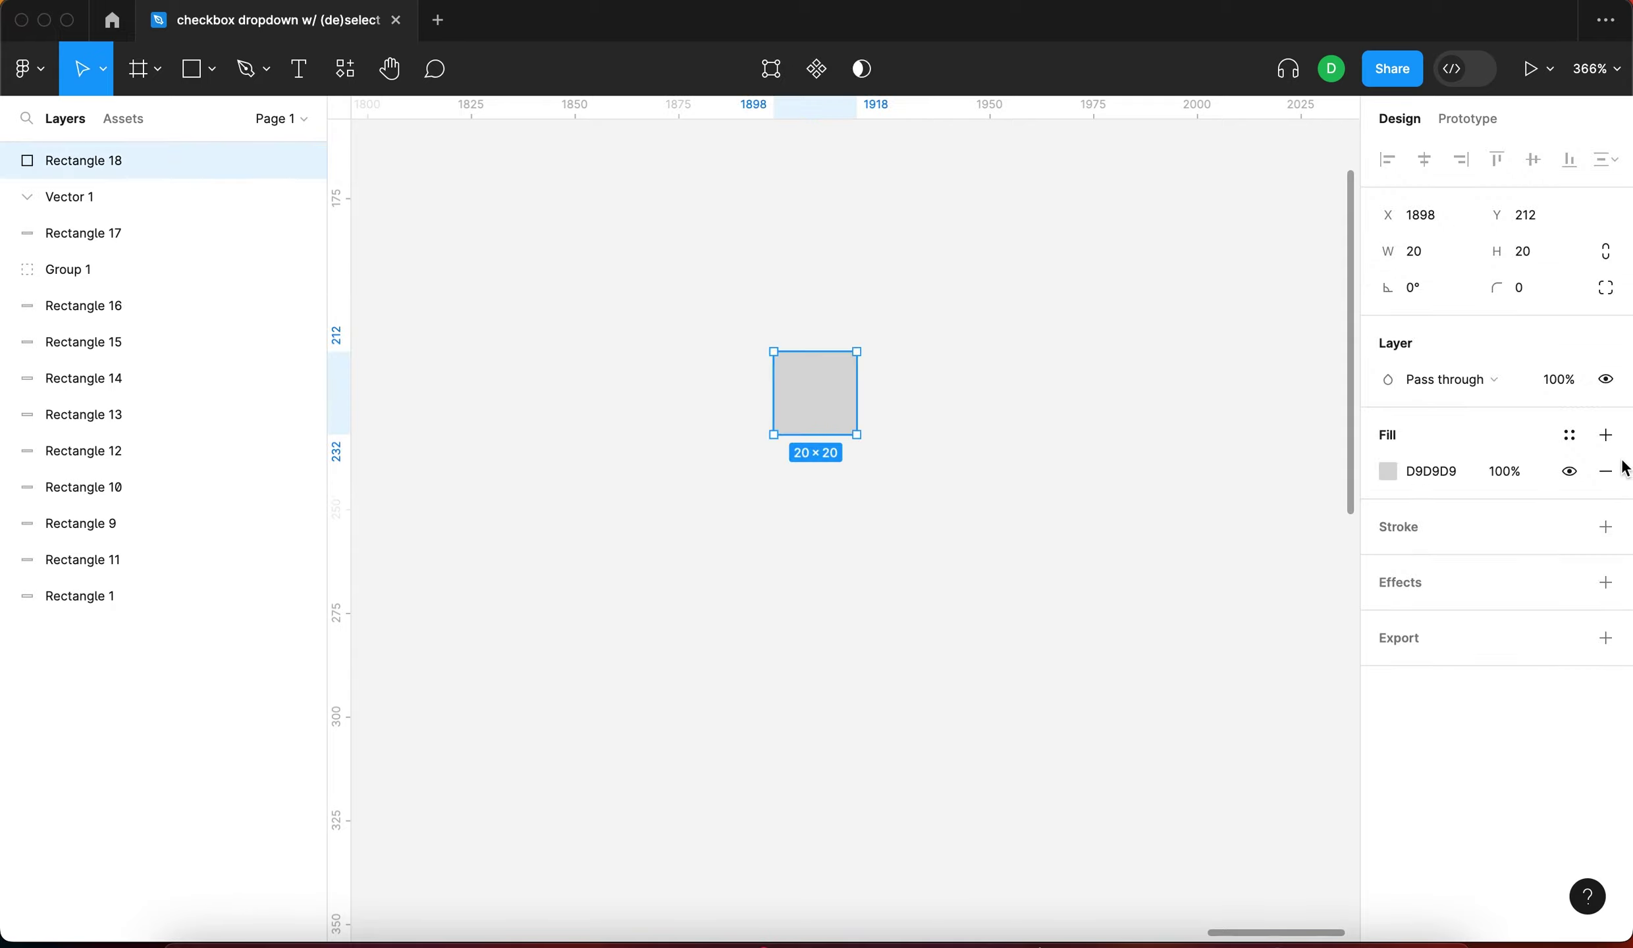
# Remove the square's fill and give it a black inside stroke with a weight of 2
pyautogui.click(1605, 471)
pyautogui.click(1606, 491)
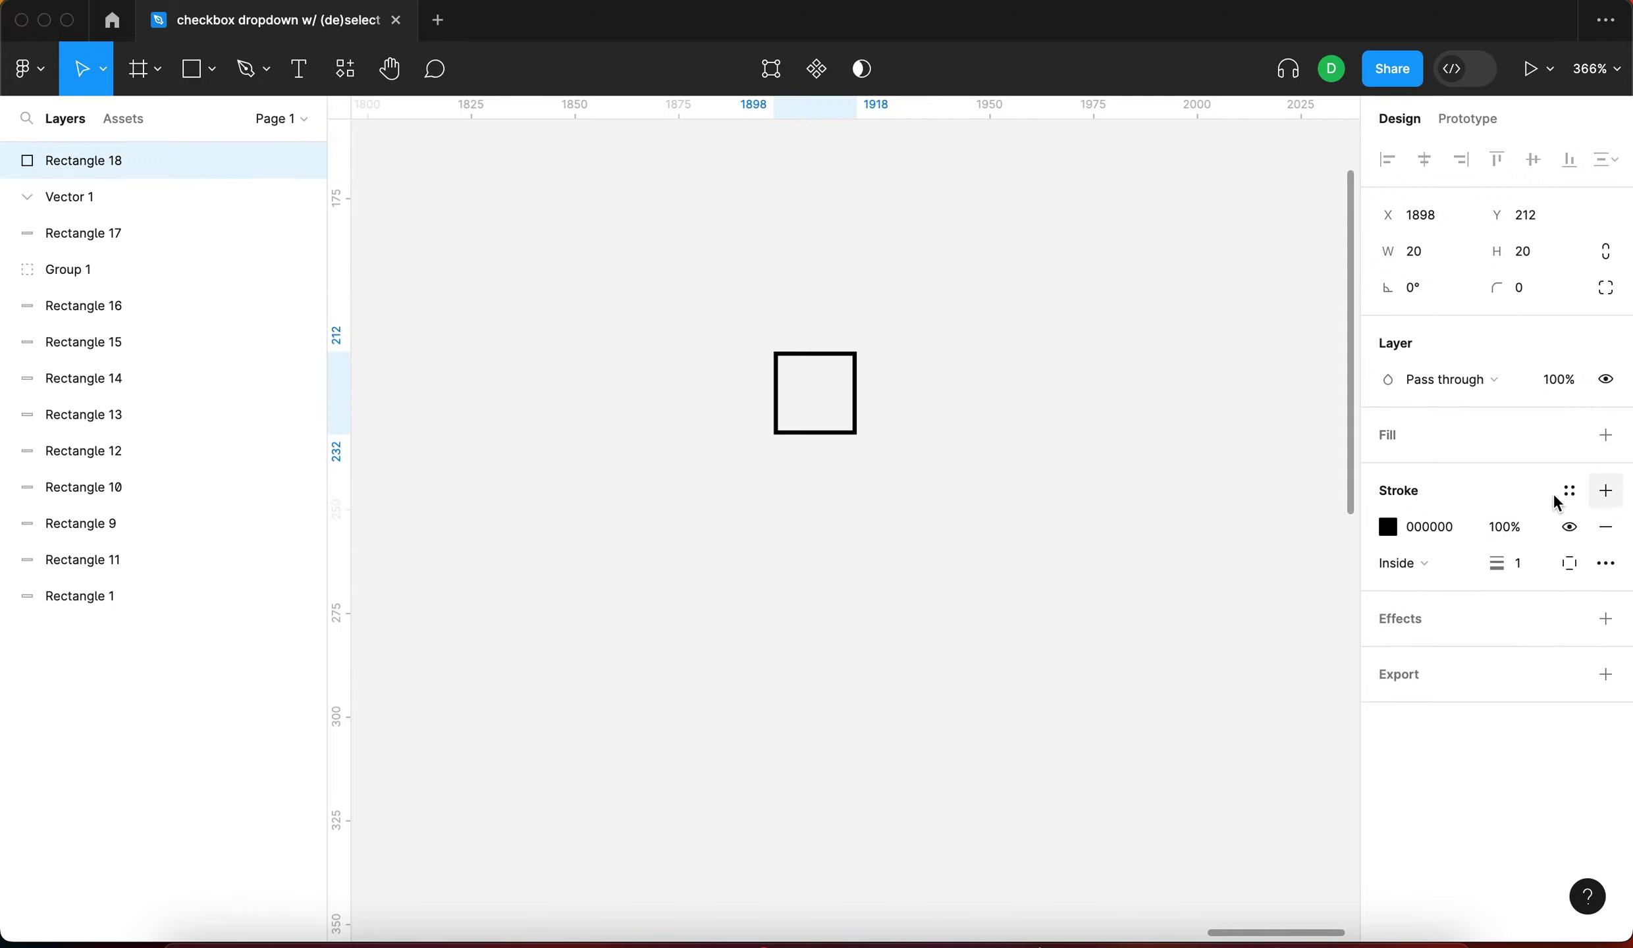
pyautogui.click(1543, 563)
pyautogui.press('Up')
pyautogui.press('Up')
pyautogui.press('Return')
pyautogui.click(1141, 514)
pyautogui.scroll(-5, 1141, 515)
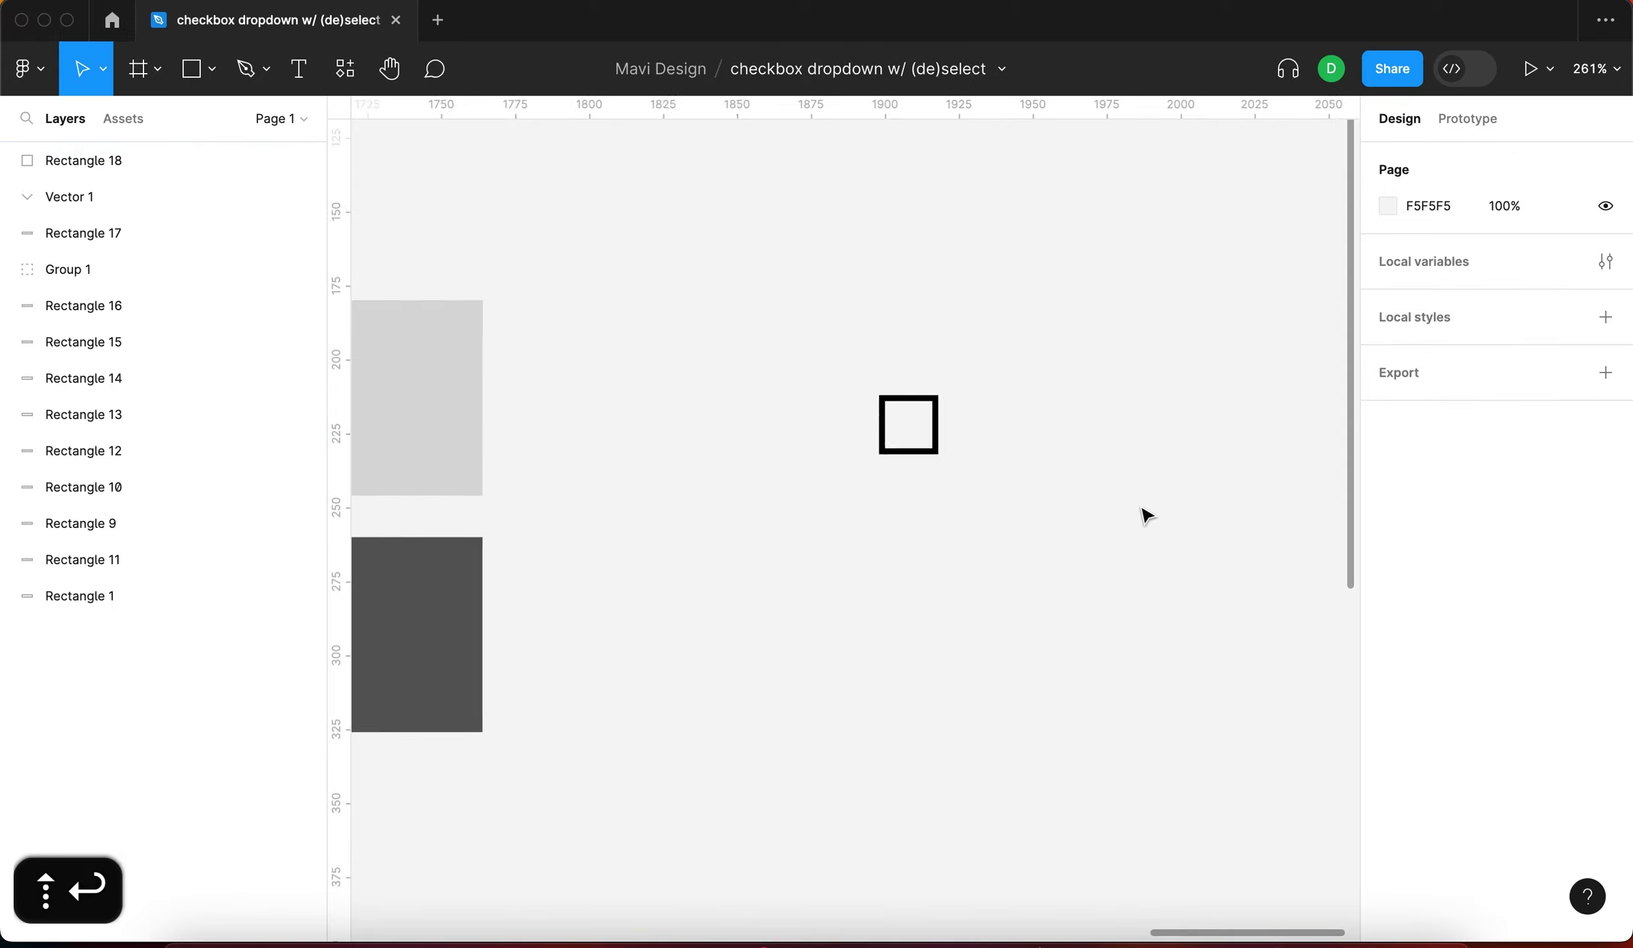
# Move the outlined square slightly up and to the left on the canvas
pyautogui.scroll(2, 1138, 579)
pyautogui.hscroll(-2, 1148, 550)
pyautogui.hscroll(5, 1142, 551)
pyautogui.scroll(6, 809, 535)
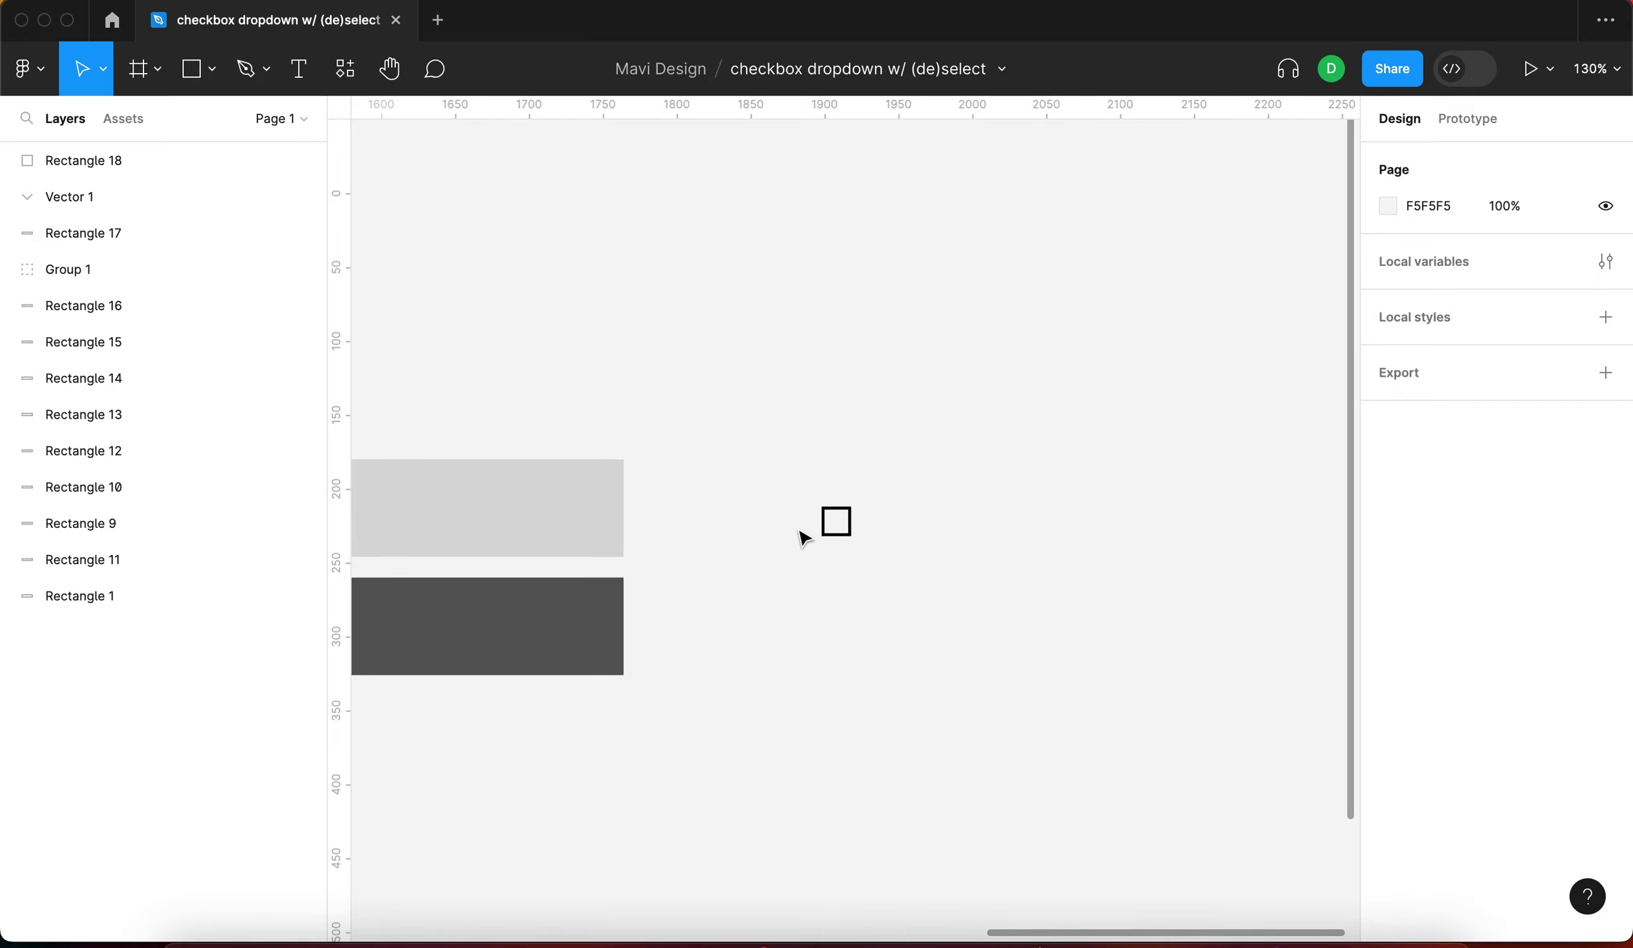
pyautogui.scroll(4, 807, 529)
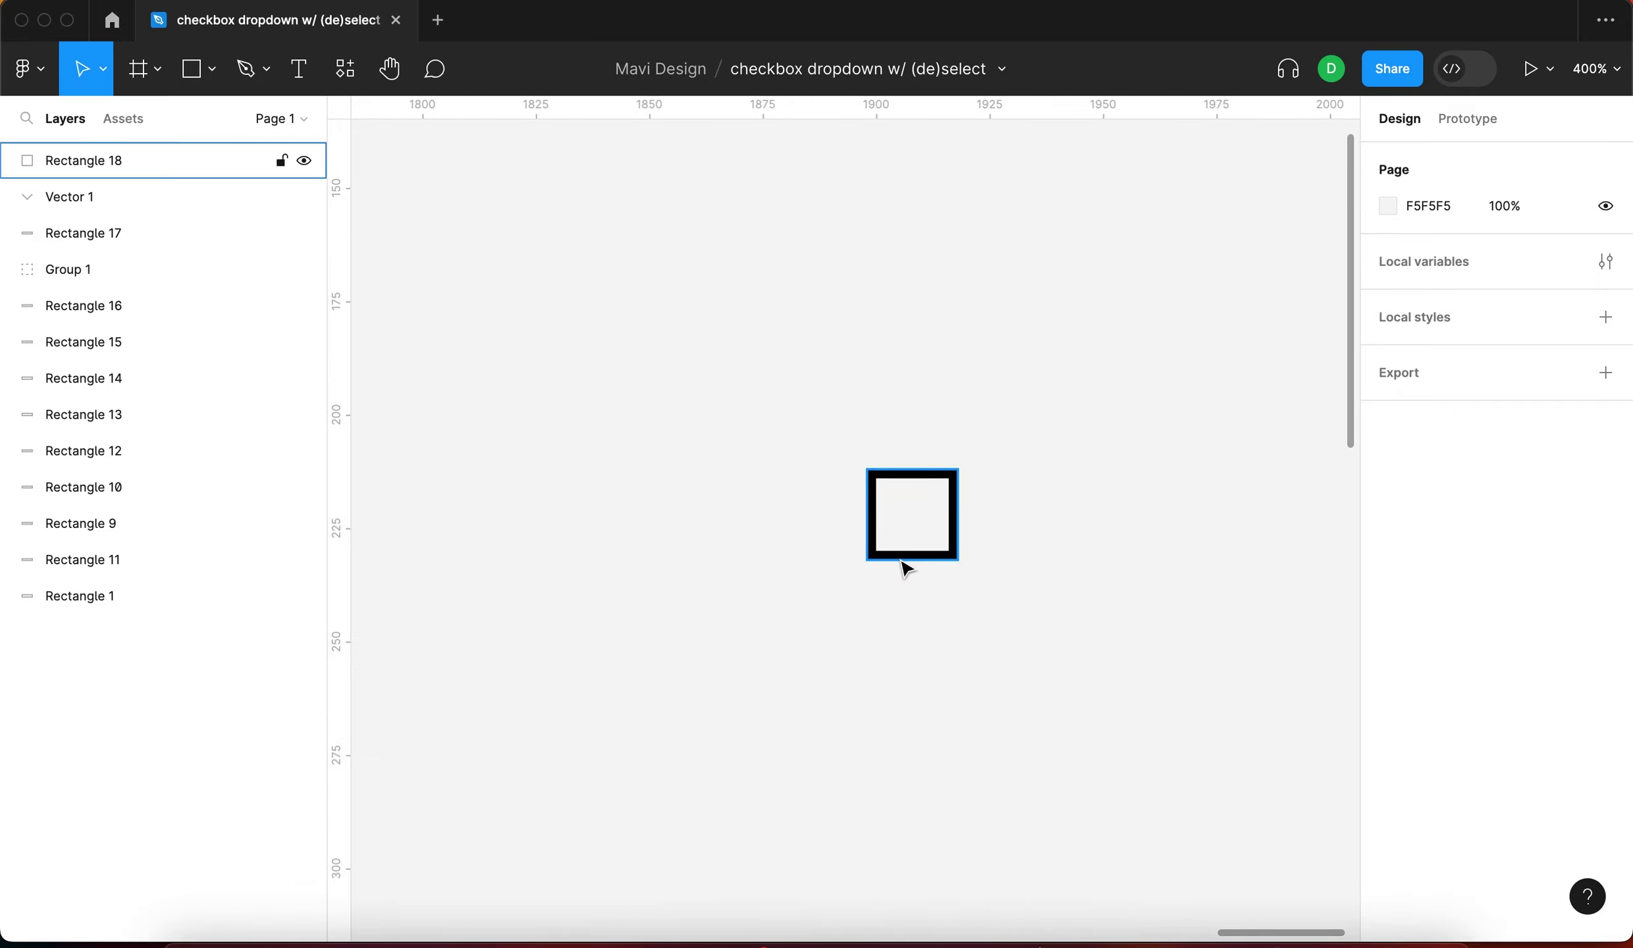
pyautogui.moveTo(912, 560); pyautogui.dragTo(824, 518)
pyautogui.click(1028, 485)
pyautogui.scroll(-1, 1030, 490)
pyautogui.scroll(-4, 1025, 488)
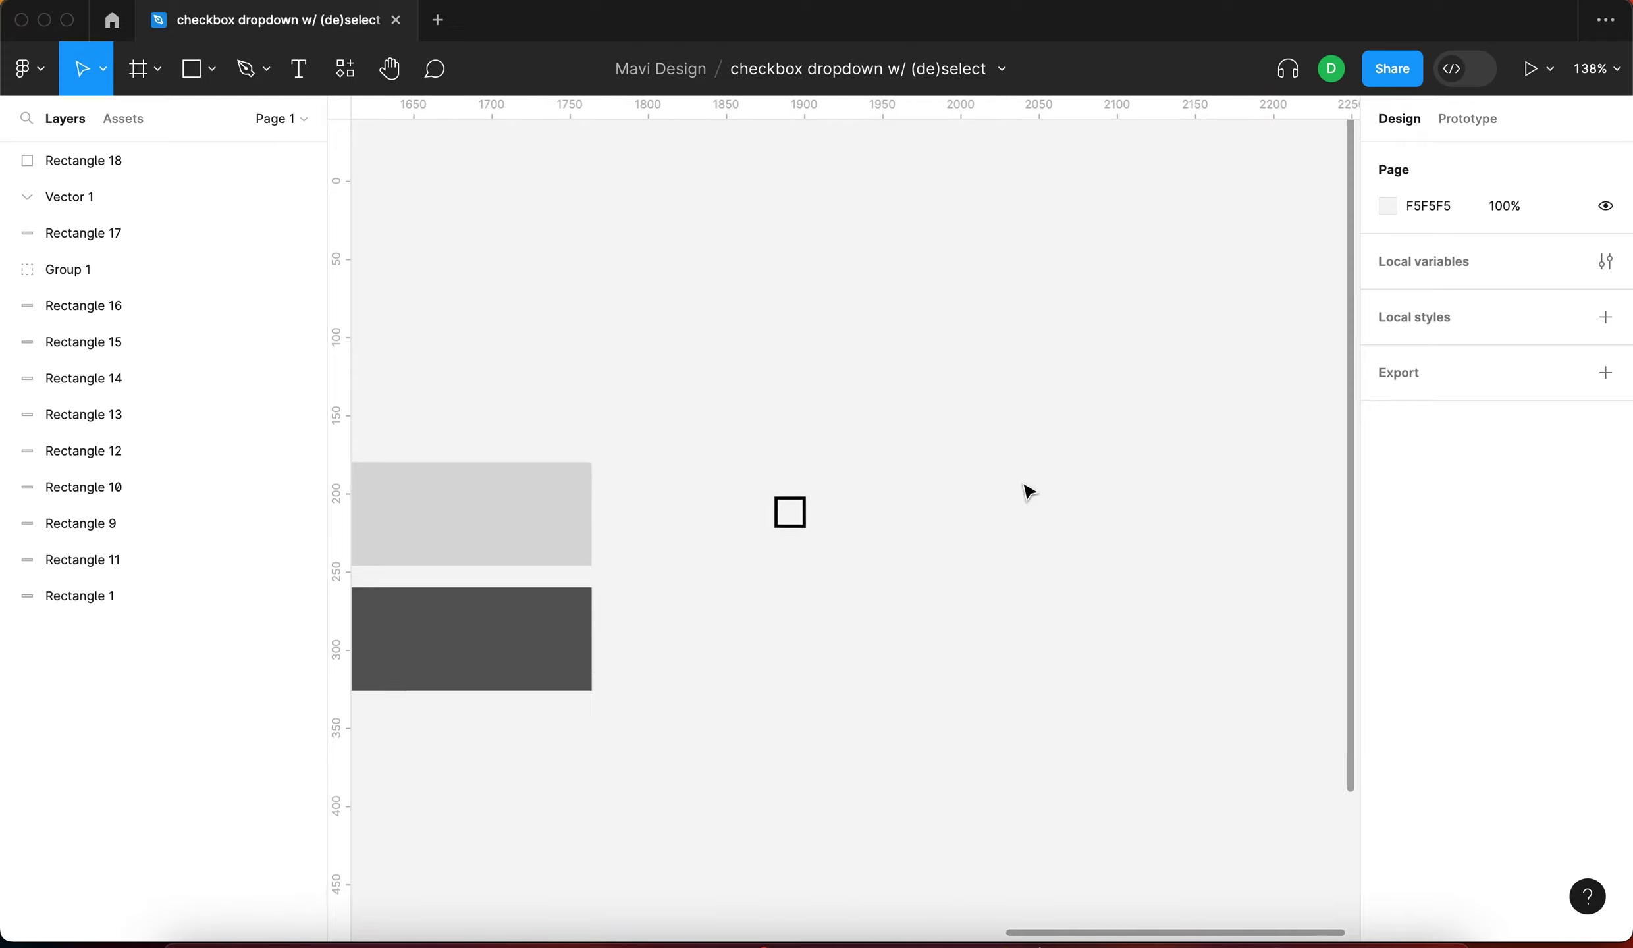
# Add the text label "Checkbox" to the right of the outlined square
pyautogui.moveTo(841, 463); pyautogui.dragTo(803, 491)
pyautogui.hscroll(2, 790, 501)
pyautogui.scroll(1, 784, 506)
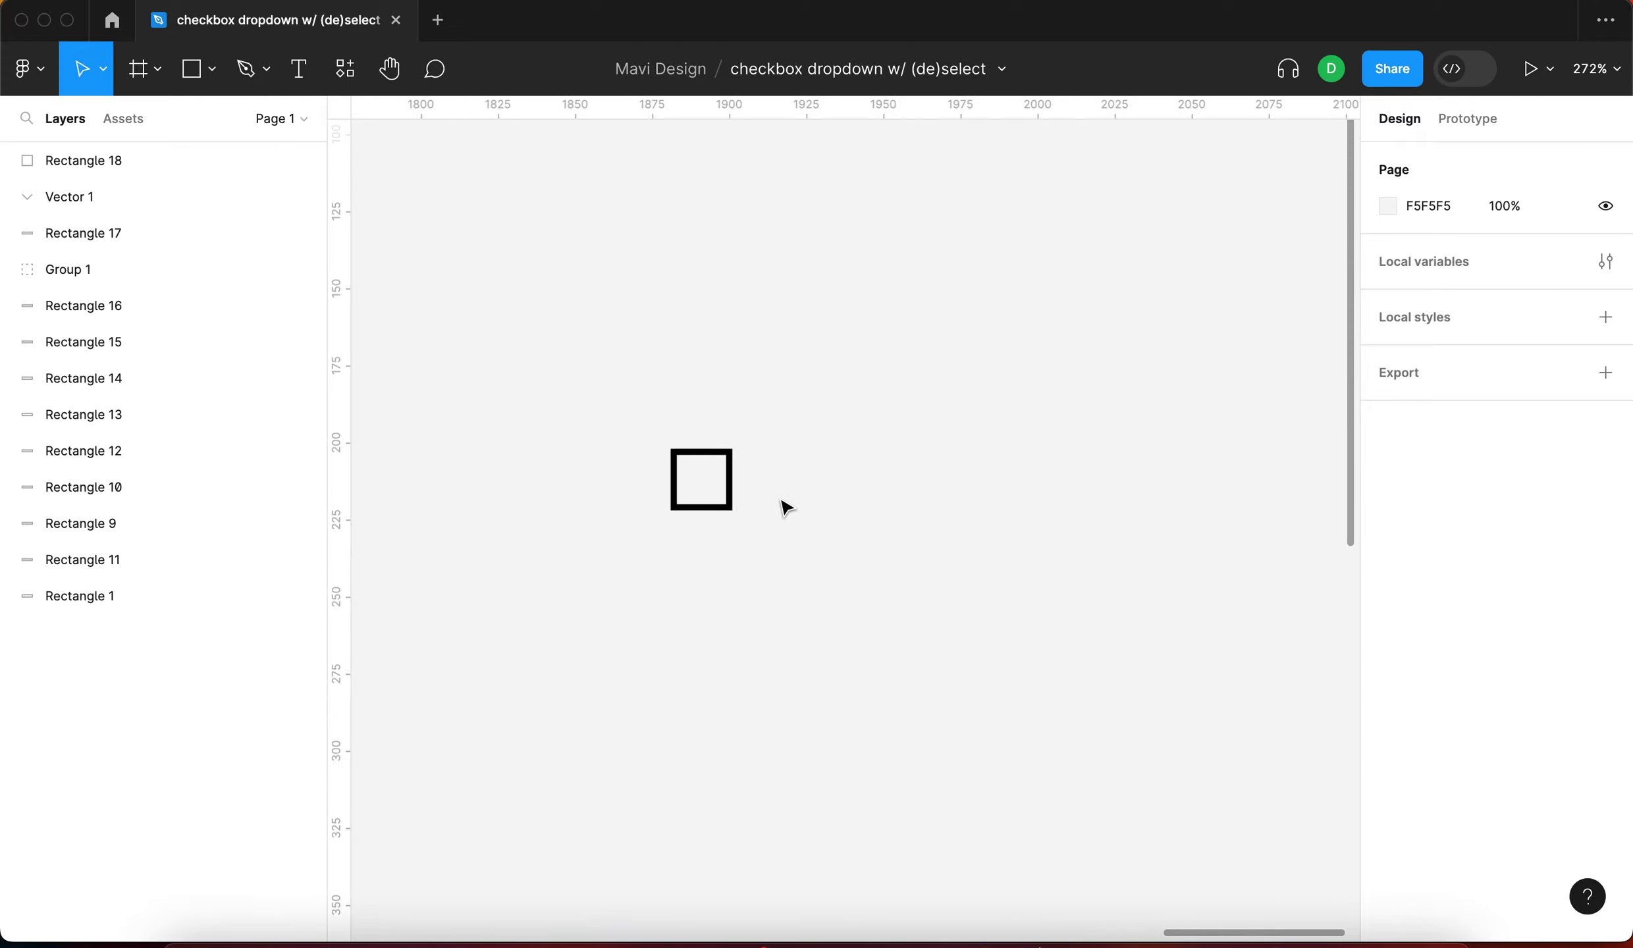
pyautogui.press('t')
pyautogui.click(793, 484)
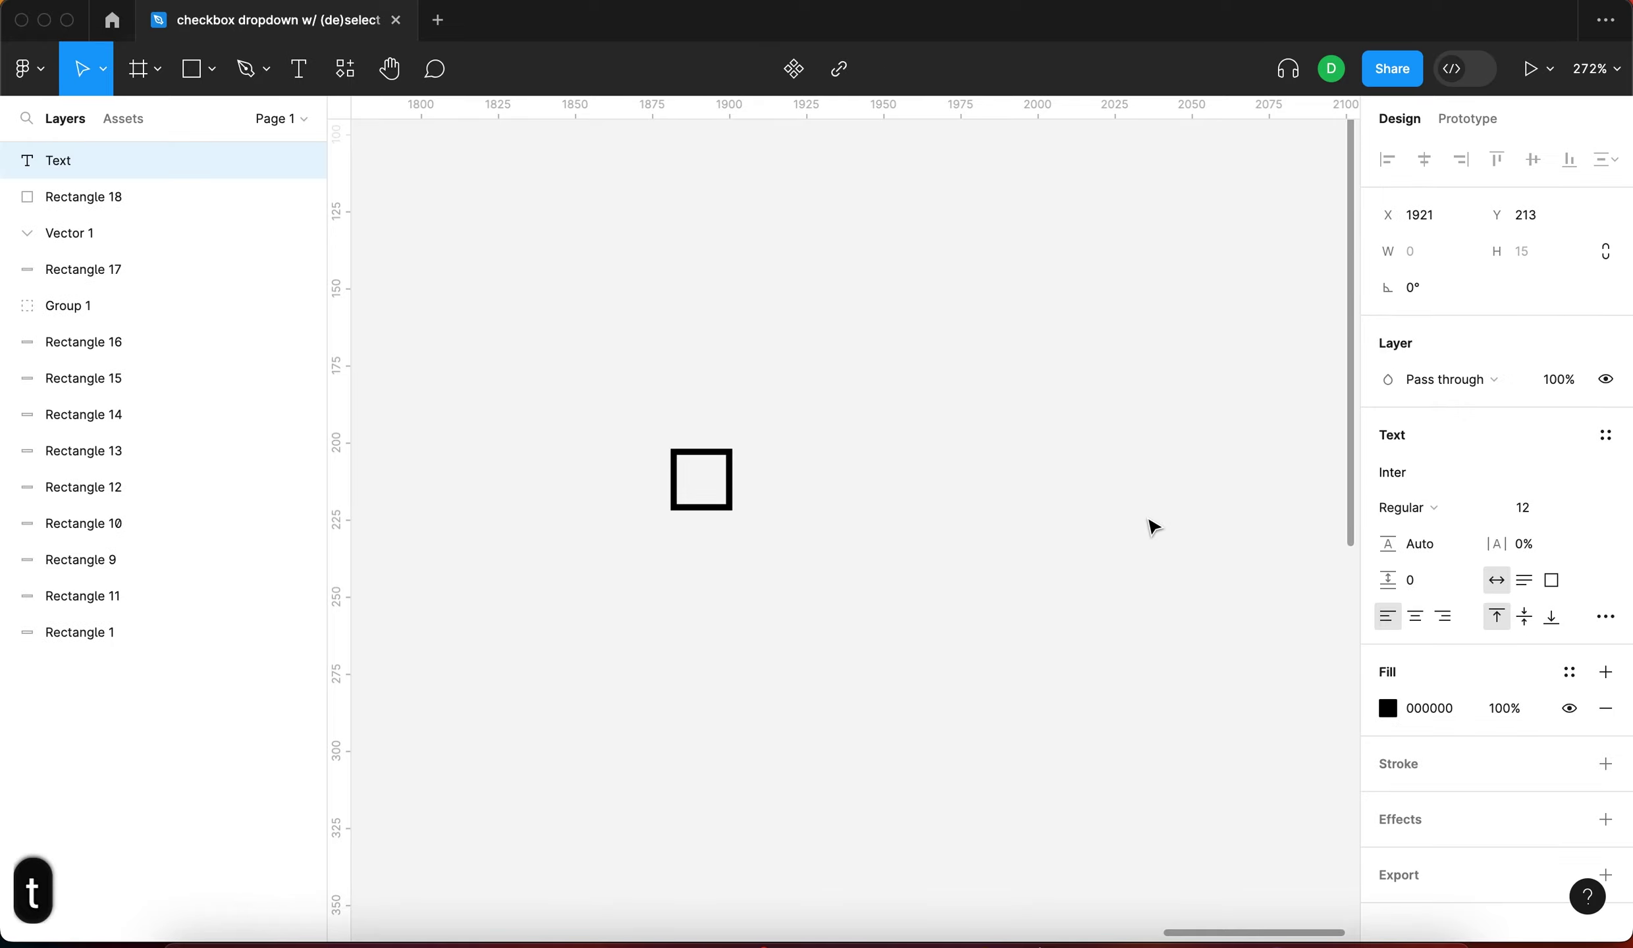
pyautogui.write('Checkbox')
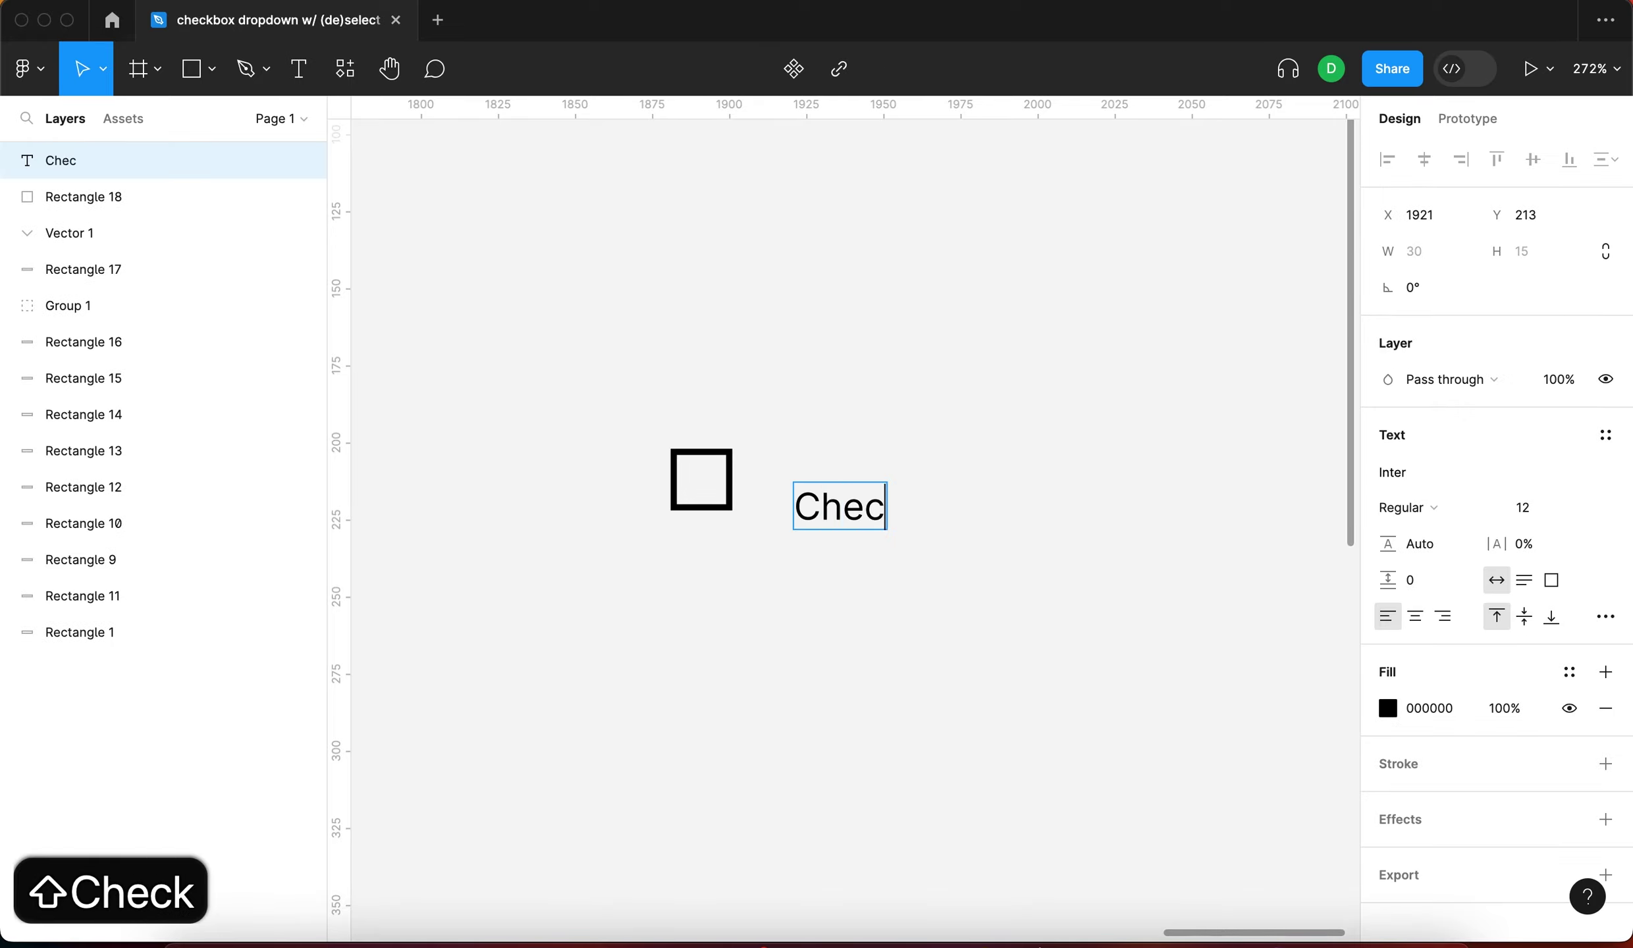
pyautogui.press('Escape')
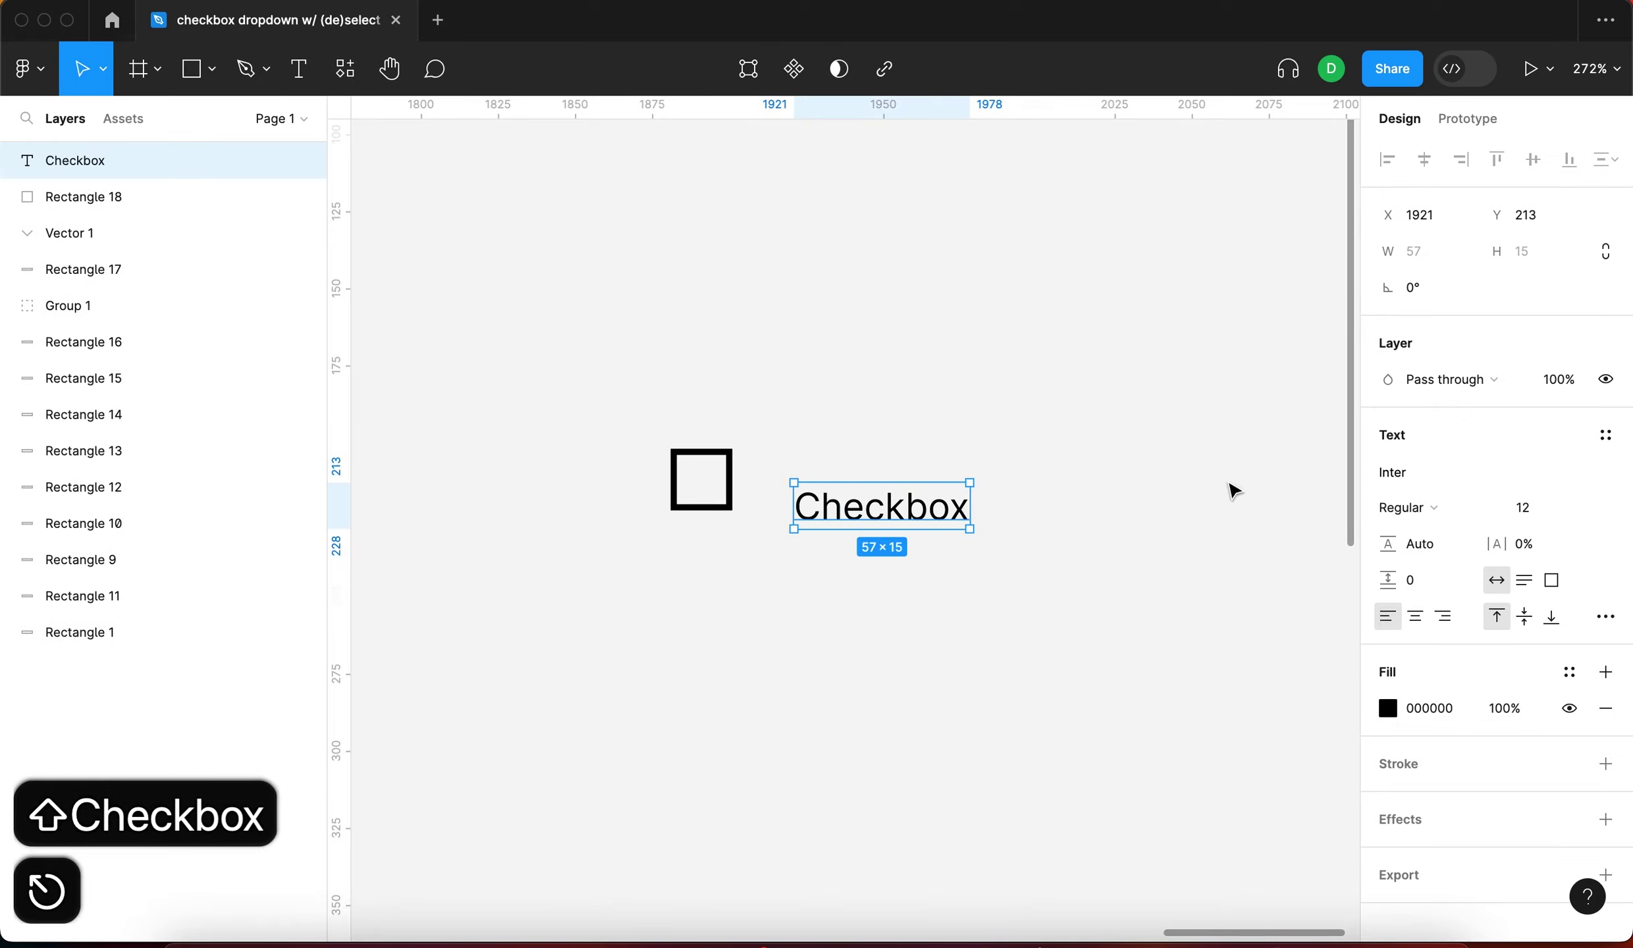
# Set the Checkbox label's font to Roboto Mono Medium and move the label closer to the square
pyautogui.click(1410, 461)
pyautogui.write('Roboto Mono')
pyautogui.click(1229, 552)
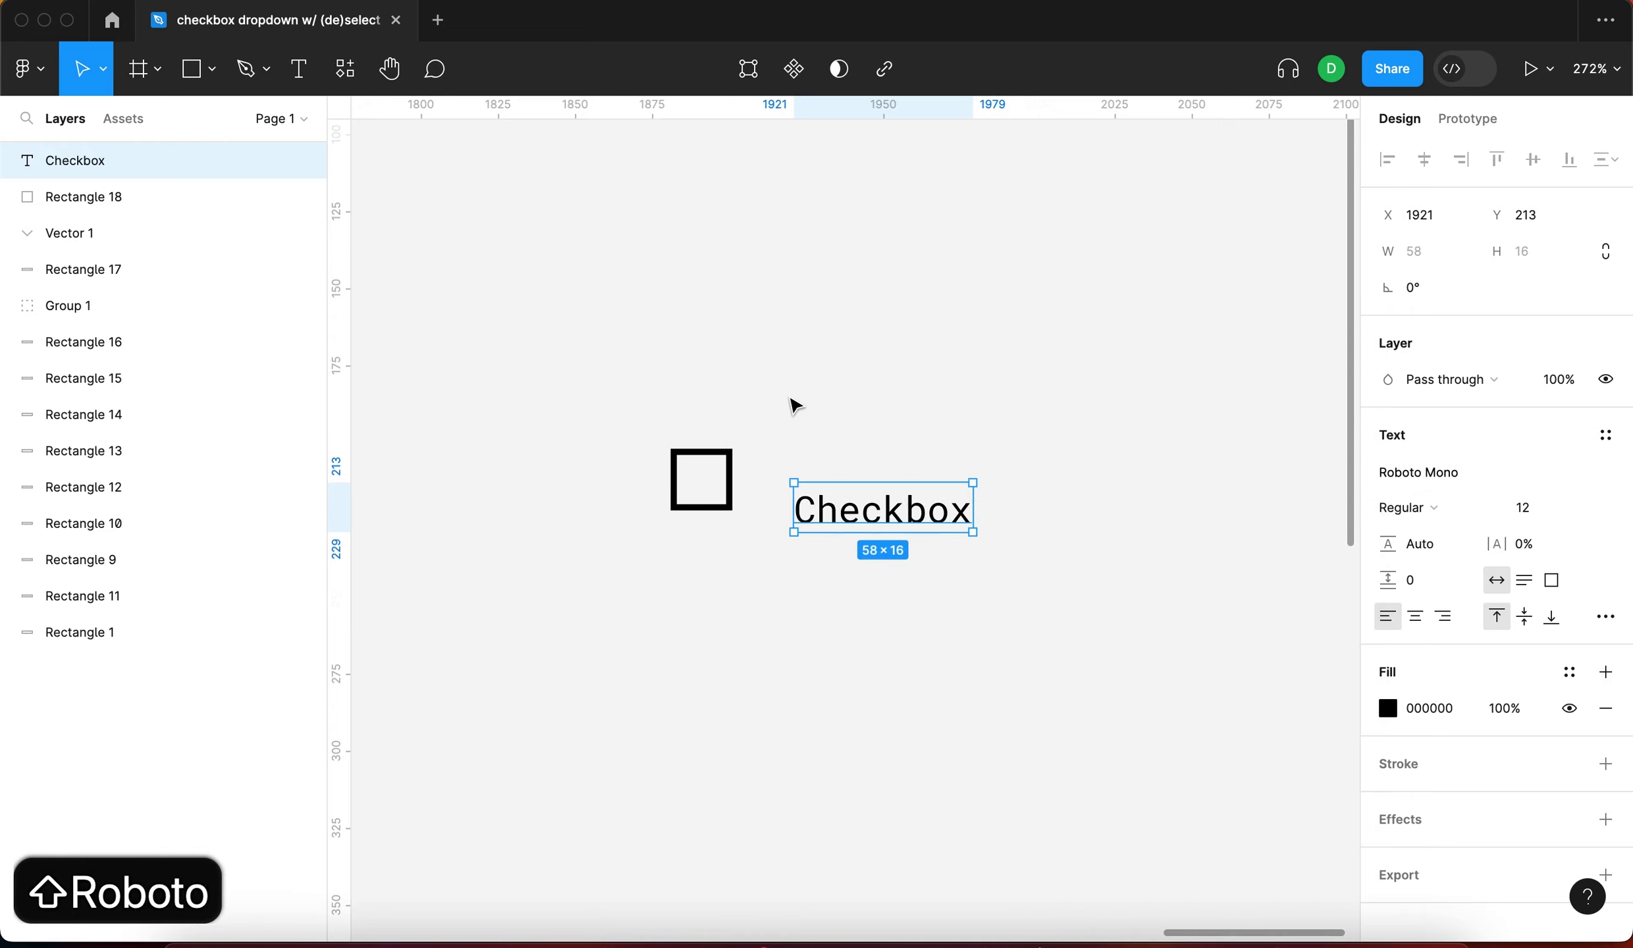
pyautogui.click(802, 412)
pyautogui.moveTo(846, 507); pyautogui.dragTo(810, 475)
pyautogui.click(1430, 508)
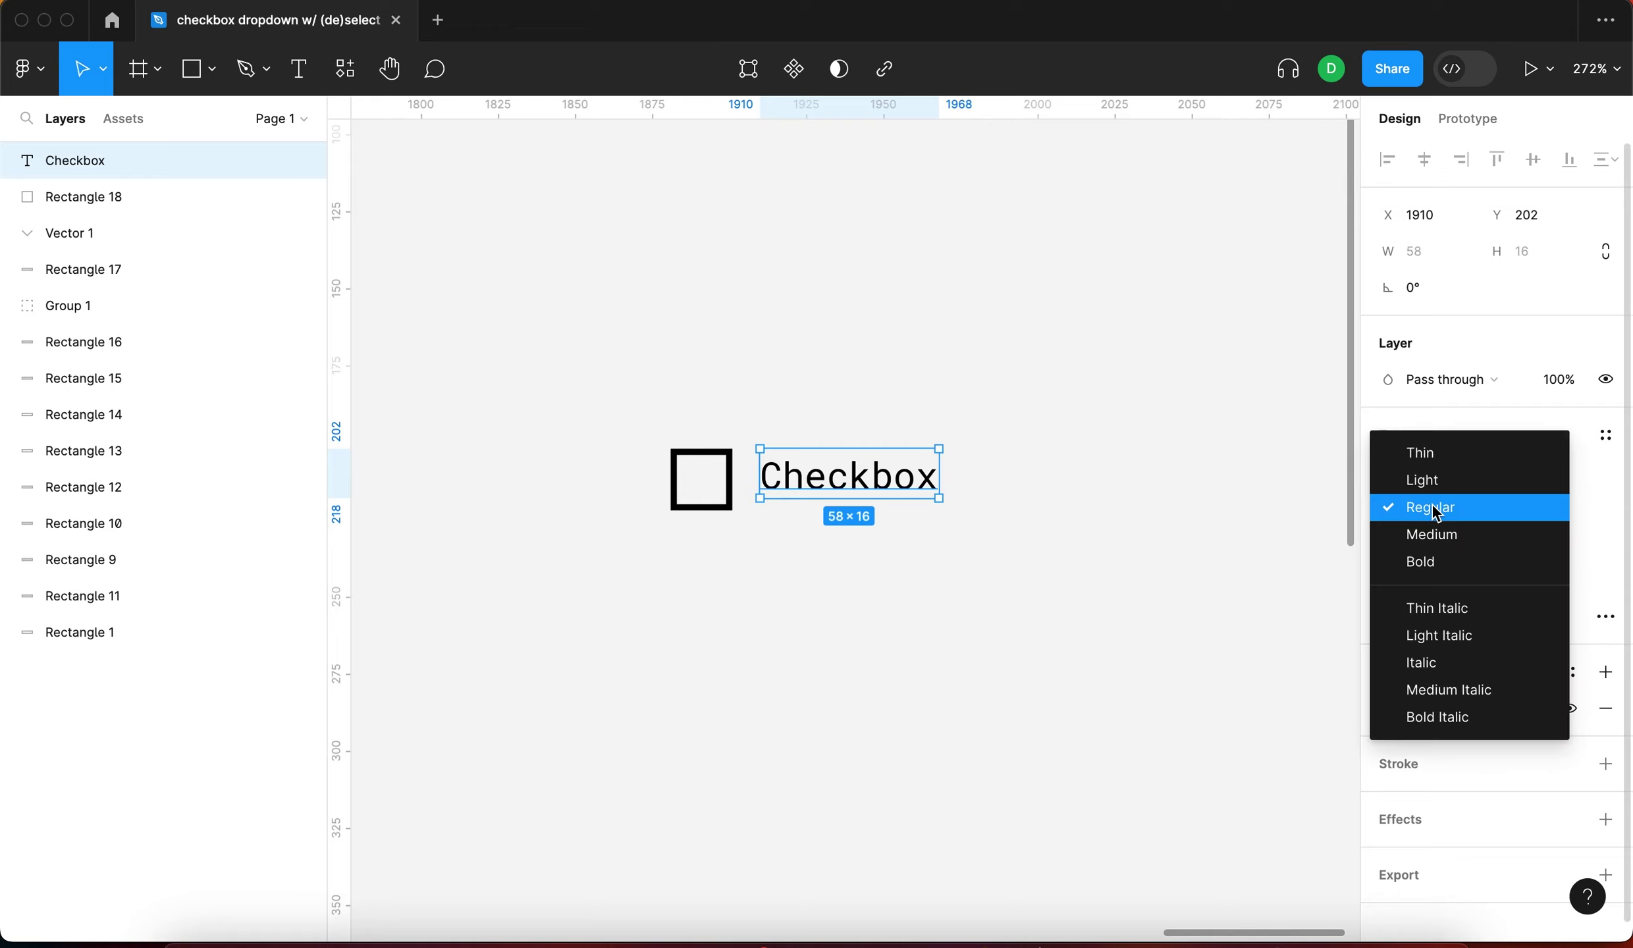
pyautogui.click(1449, 535)
pyautogui.click(1134, 507)
# Set the Checkbox label's font size to 16
pyautogui.click(98, 160)
pyautogui.click(1535, 507)
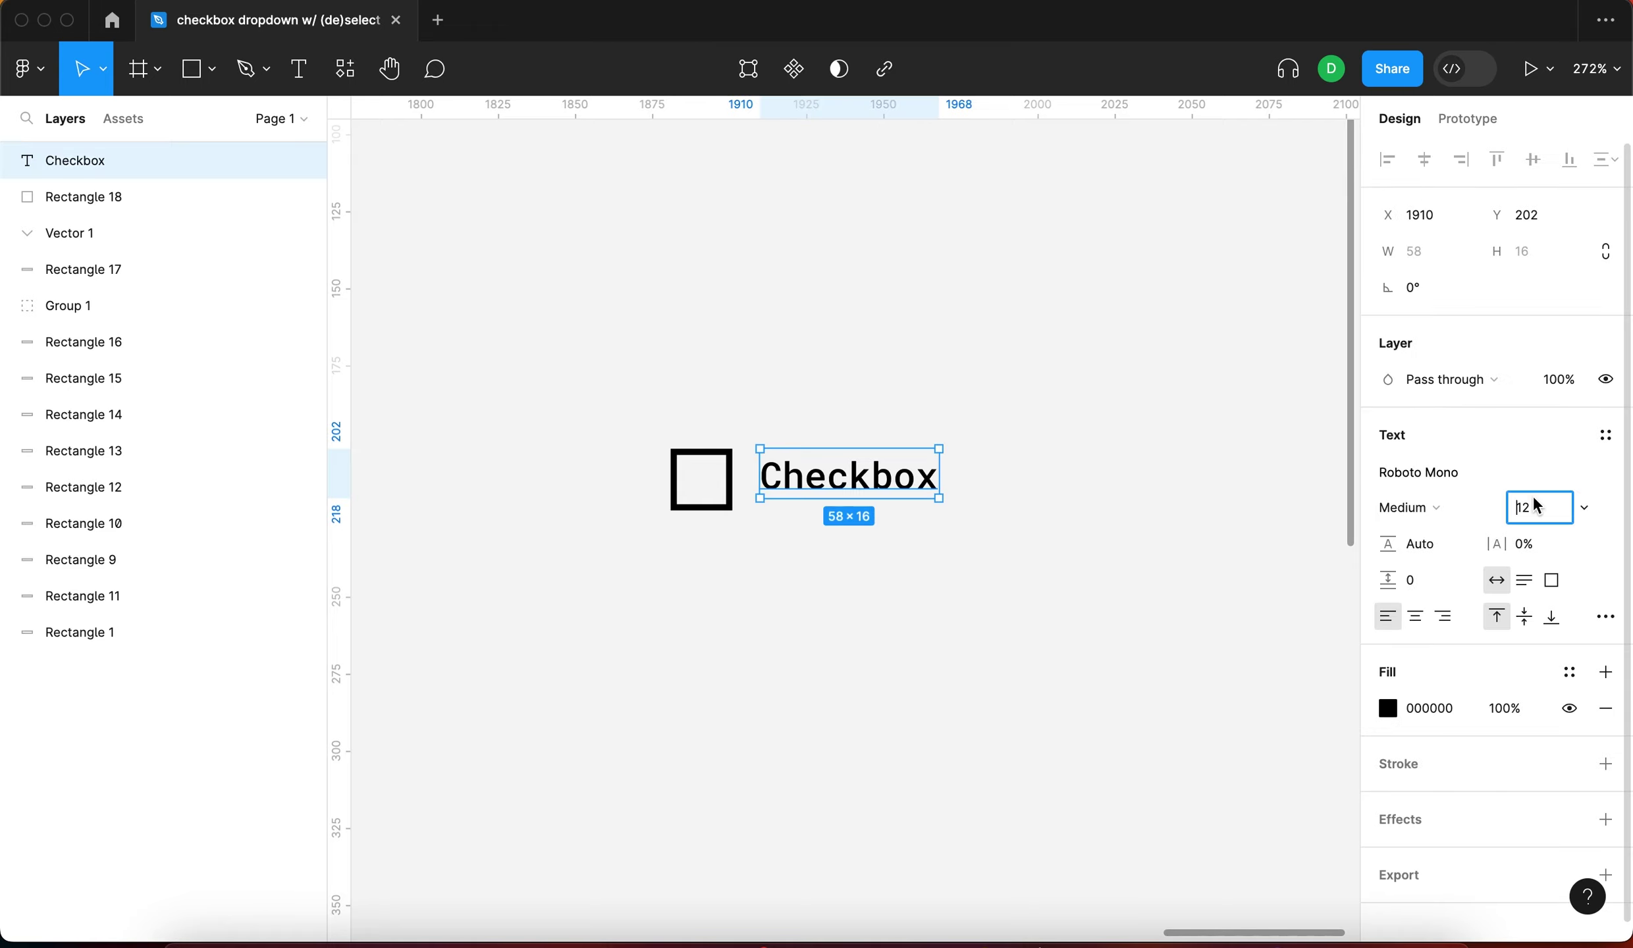
pyautogui.press('Up')
pyautogui.press('Up')
pyautogui.press('Up')
pyautogui.press('Up')
pyautogui.press('Down')
pyautogui.press('Up')
pyautogui.press('Return')
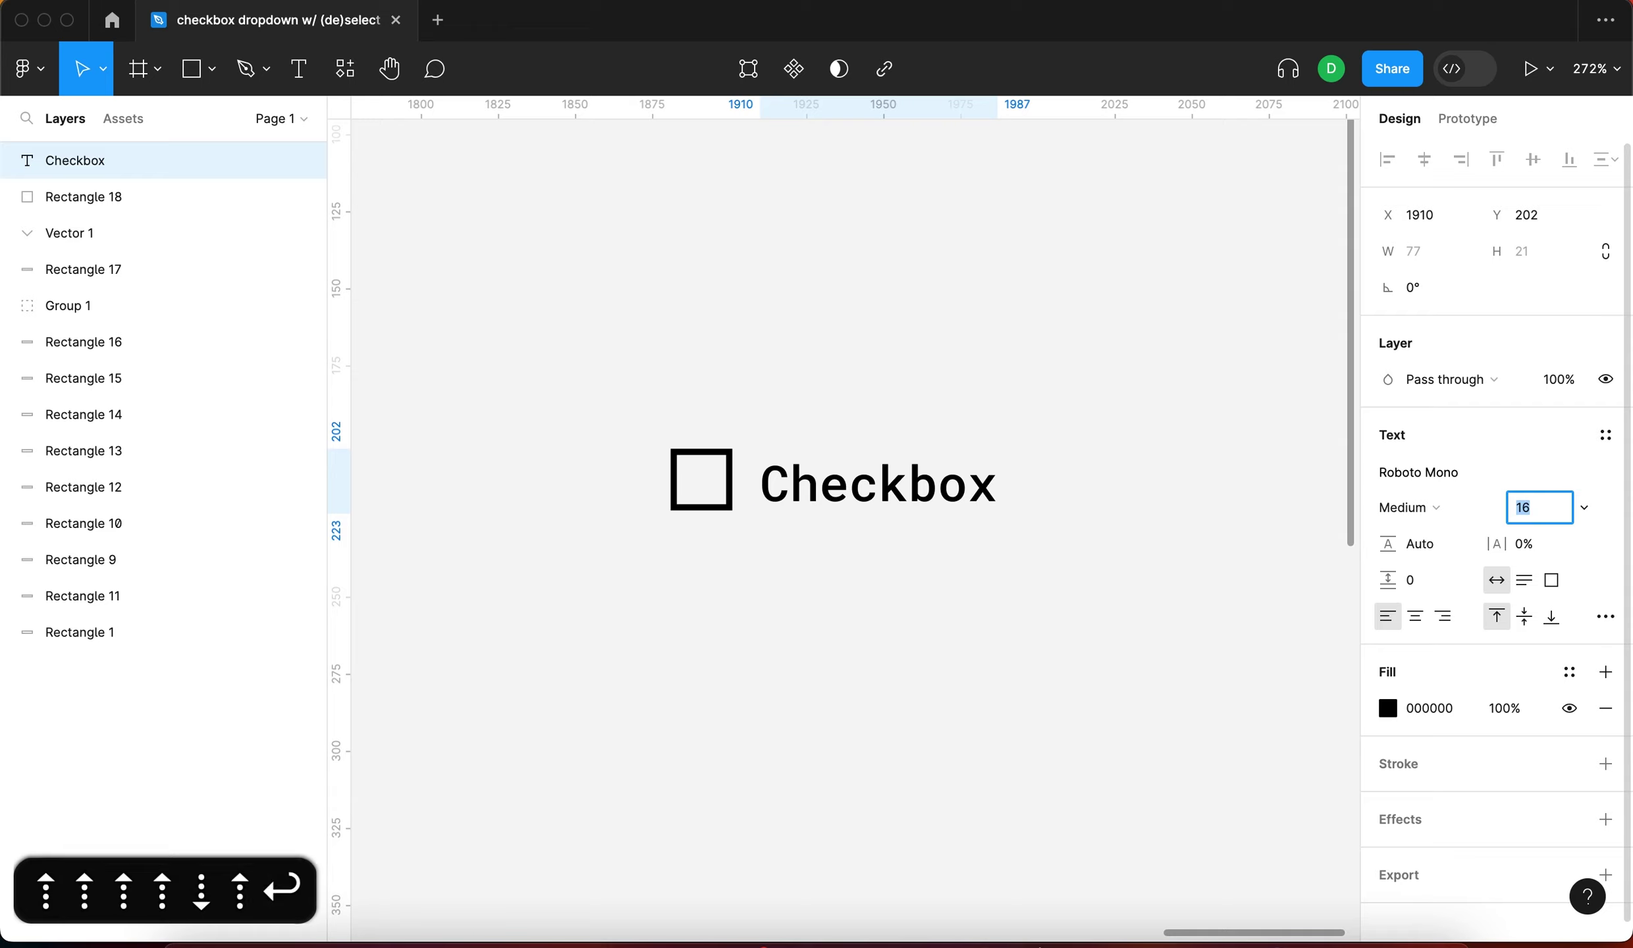
# Position the Checkbox label about 11 px from the square and align it vertically with it
pyautogui.click(803, 394)
pyautogui.click(886, 486)
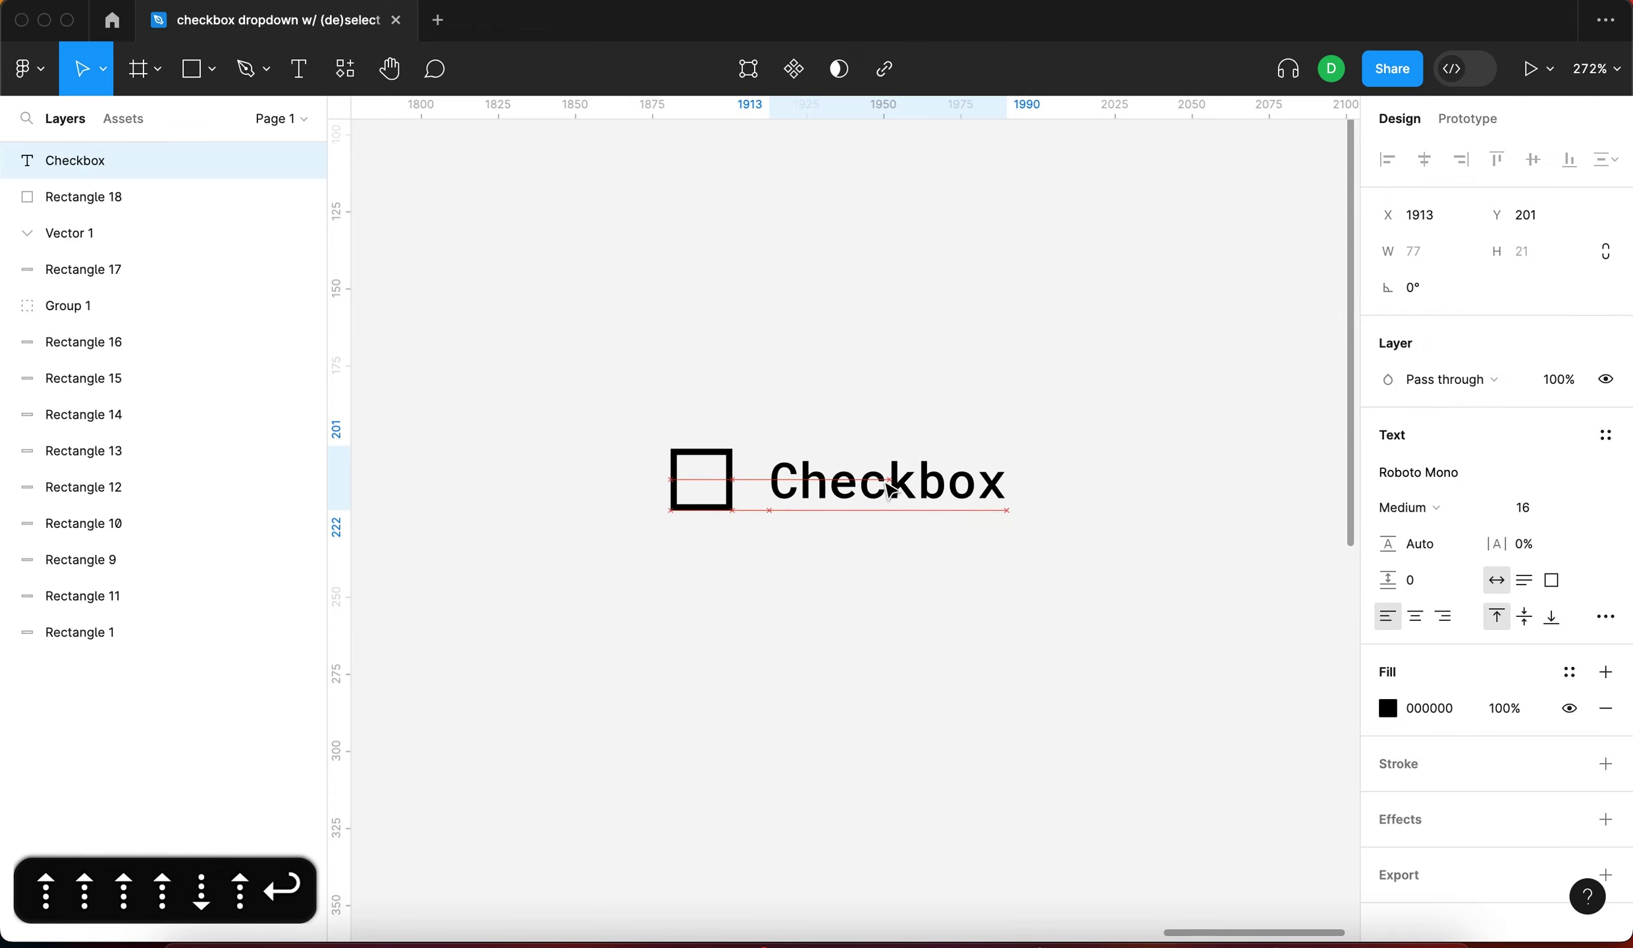
pyautogui.click(874, 591)
# Wrap the square and the Checkbox label in an auto layout frame and shift it slightly up and right
pyautogui.scroll(-5, 882, 626)
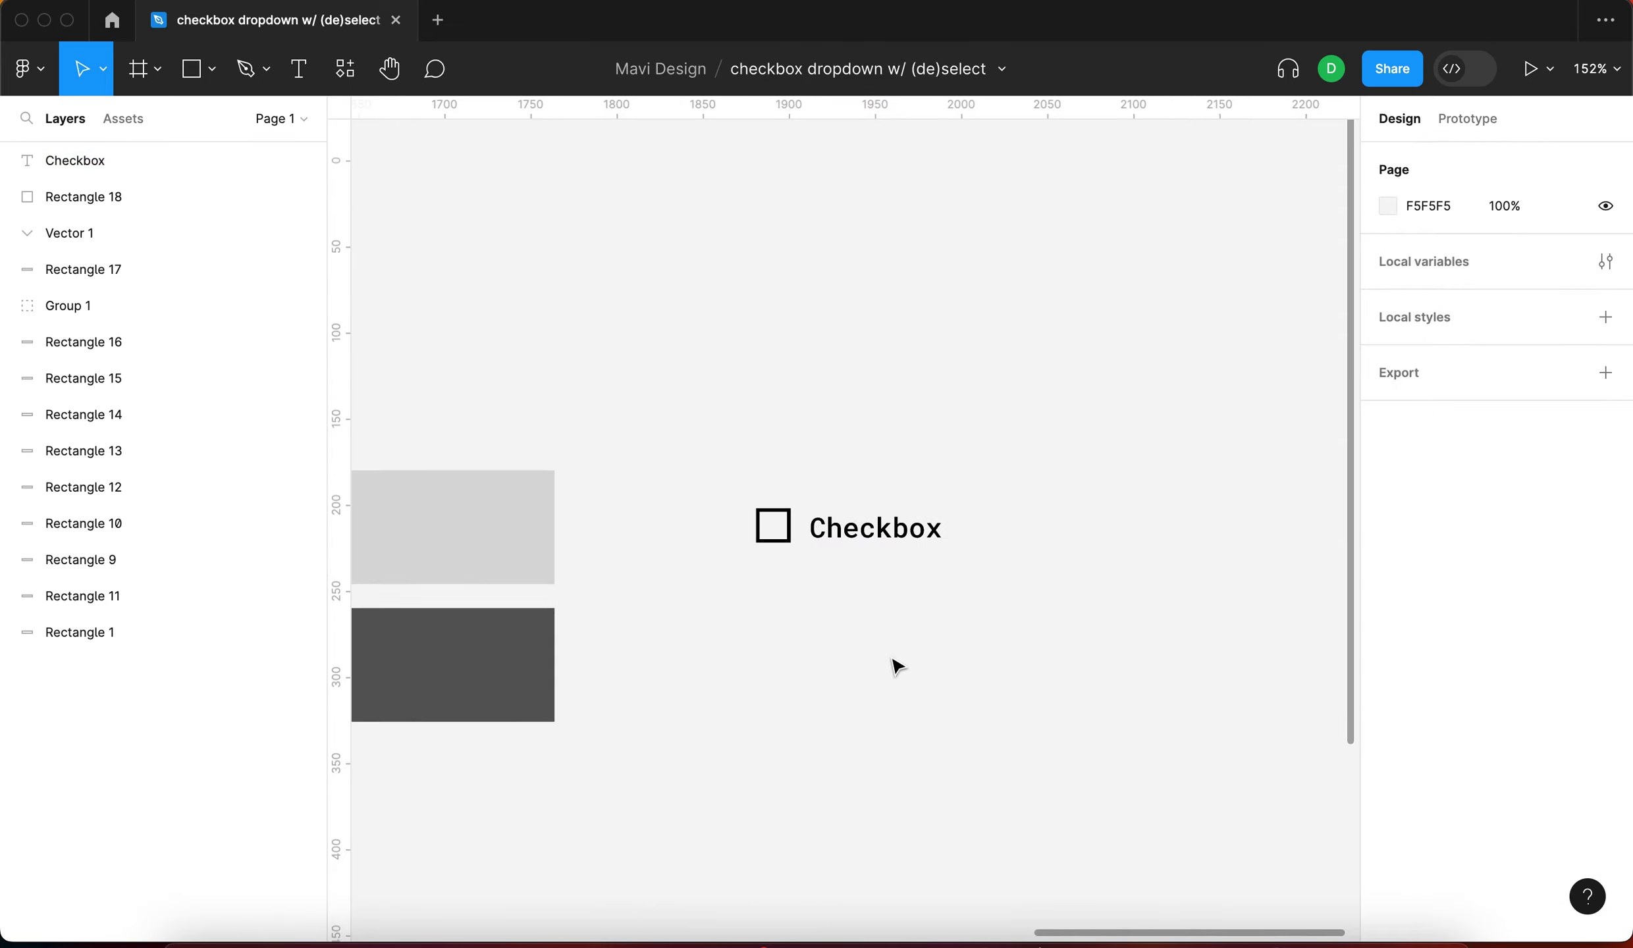
pyautogui.scroll(5, 822, 568)
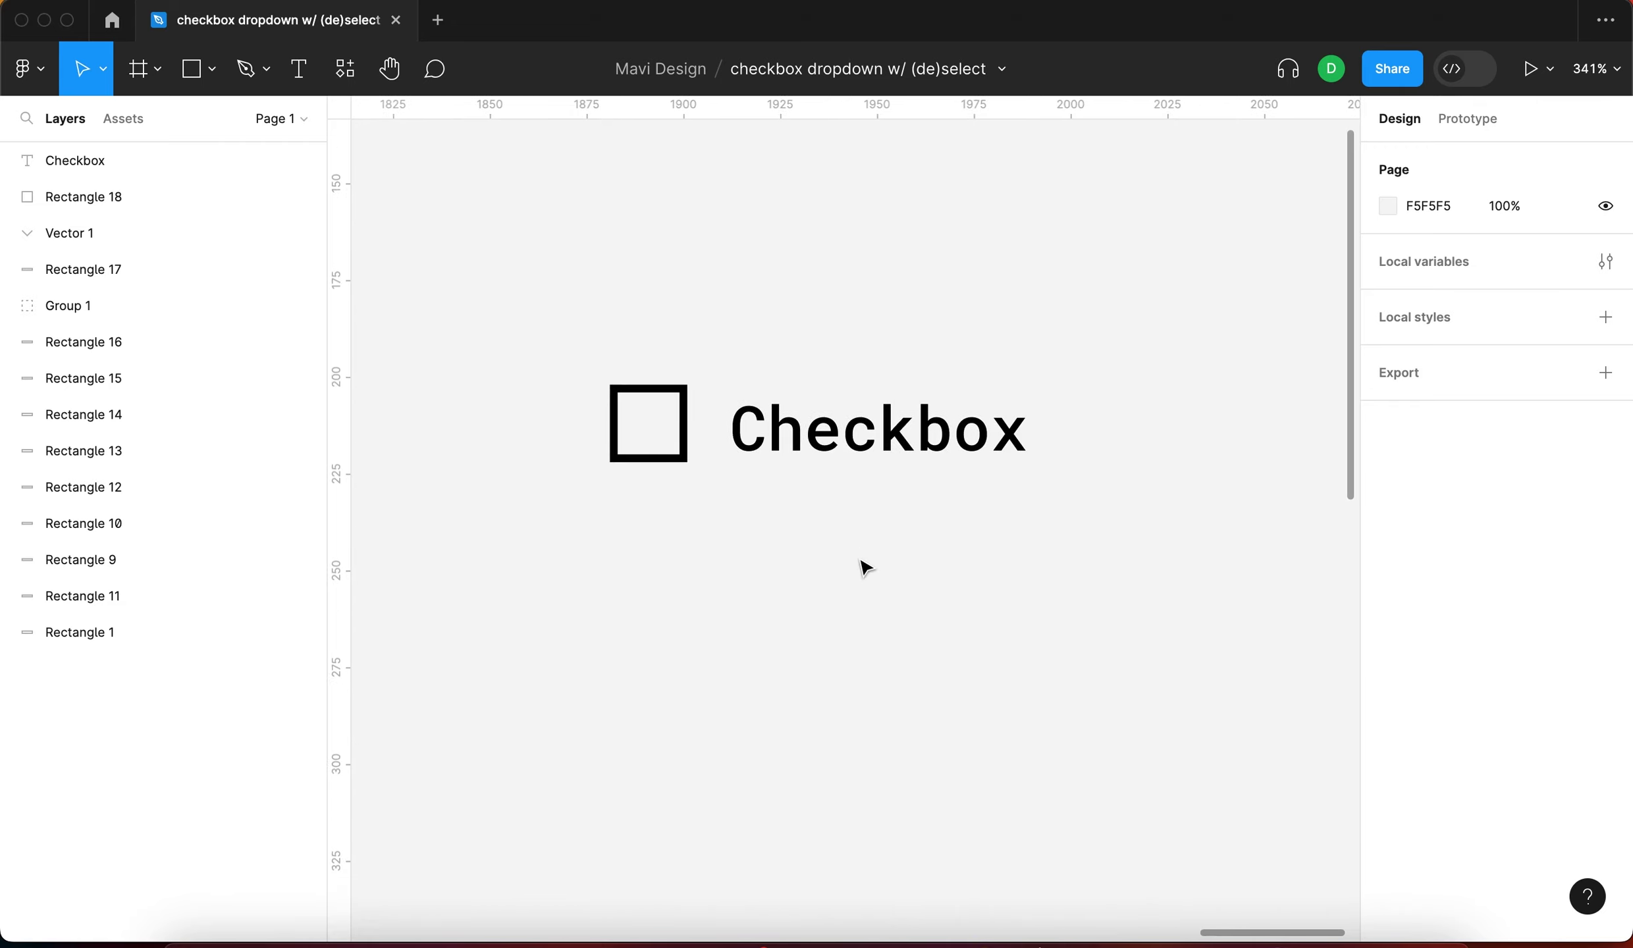
pyautogui.moveTo(1131, 550); pyautogui.dragTo(573, 309)
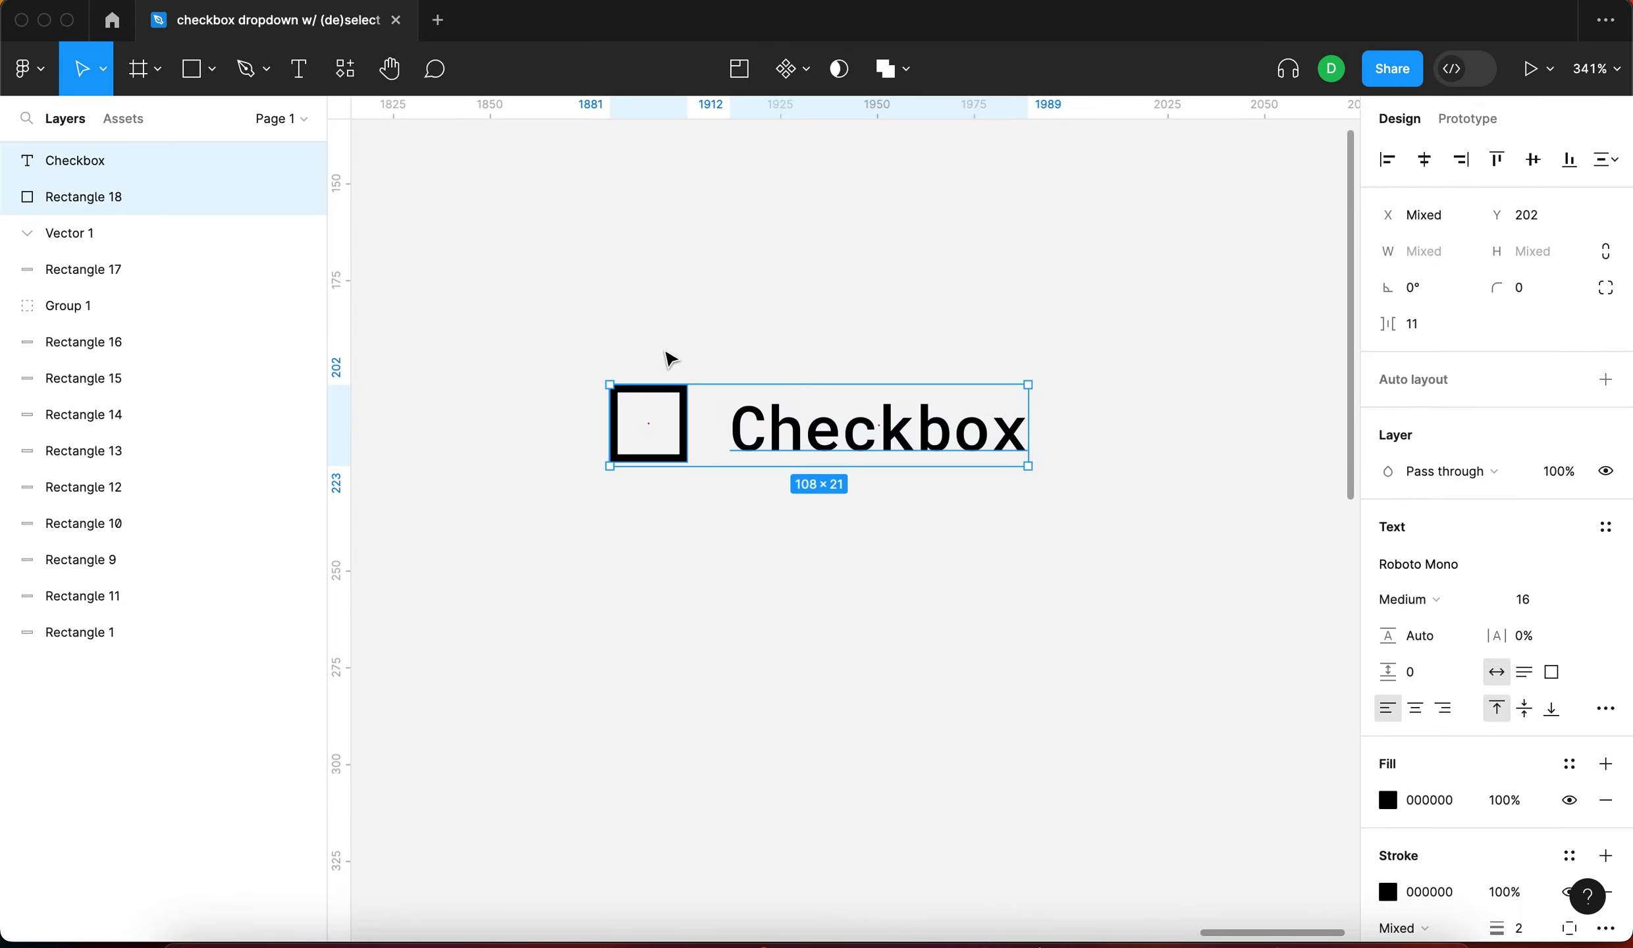
pyautogui.hotkey('shift', 'a')
pyautogui.click(664, 362)
pyautogui.moveTo(655, 374); pyautogui.dragTo(680, 328)
# Rename the auto layout frame as checkbox
pyautogui.press('super+r')
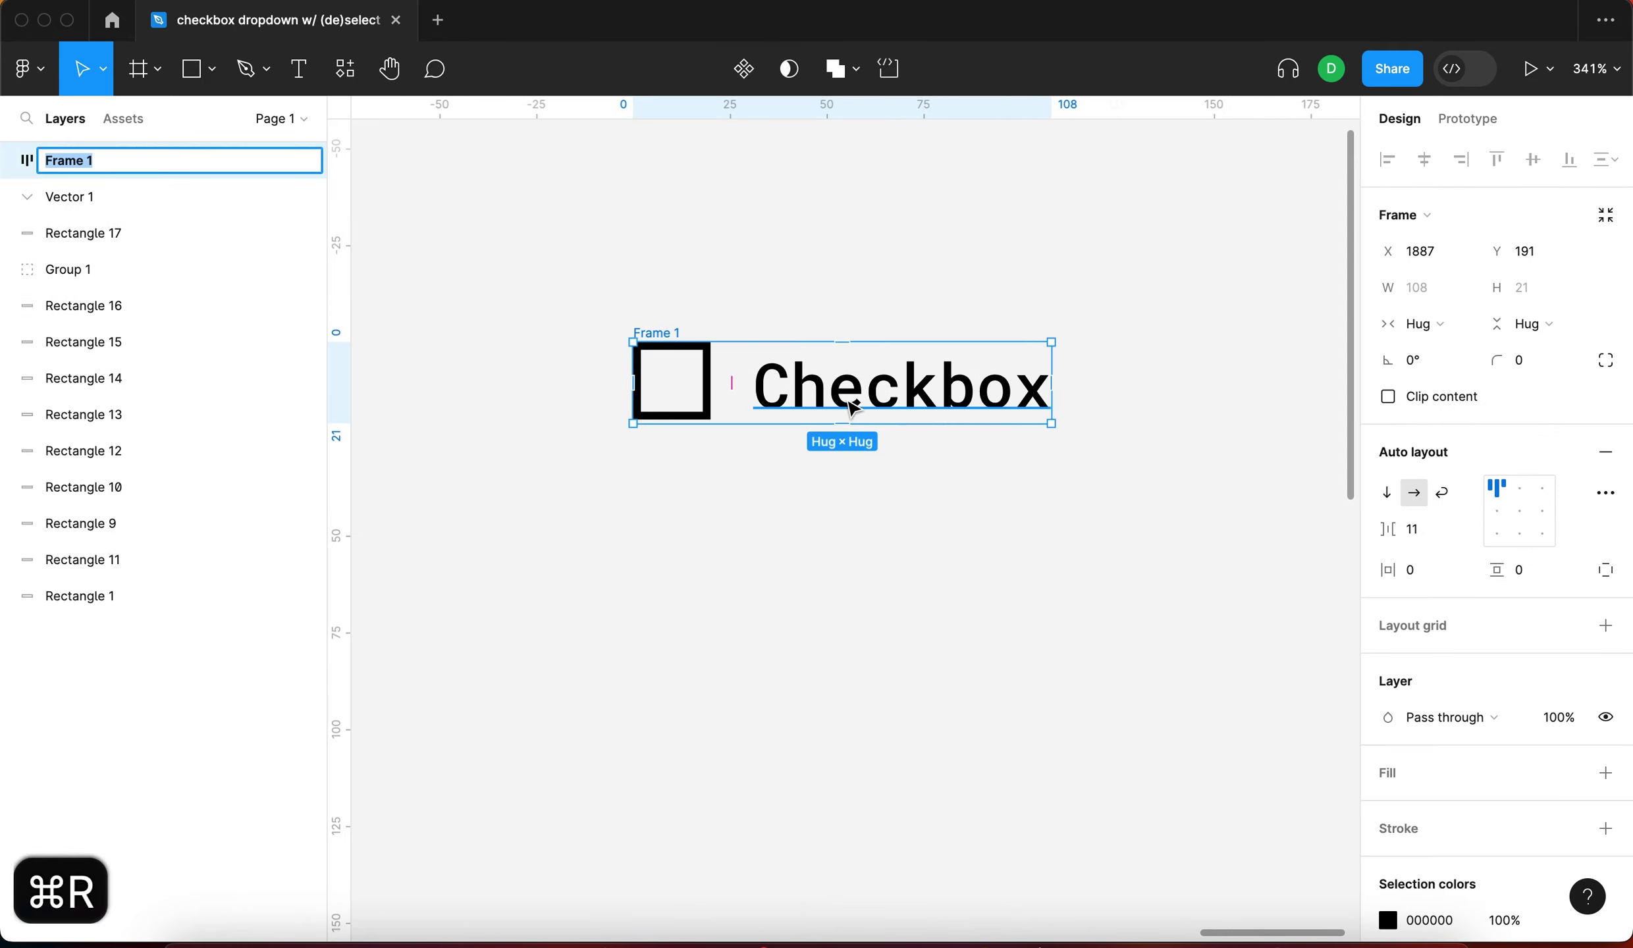
pyautogui.write('checkbox')
pyautogui.press('Return')
pyautogui.click(790, 253)
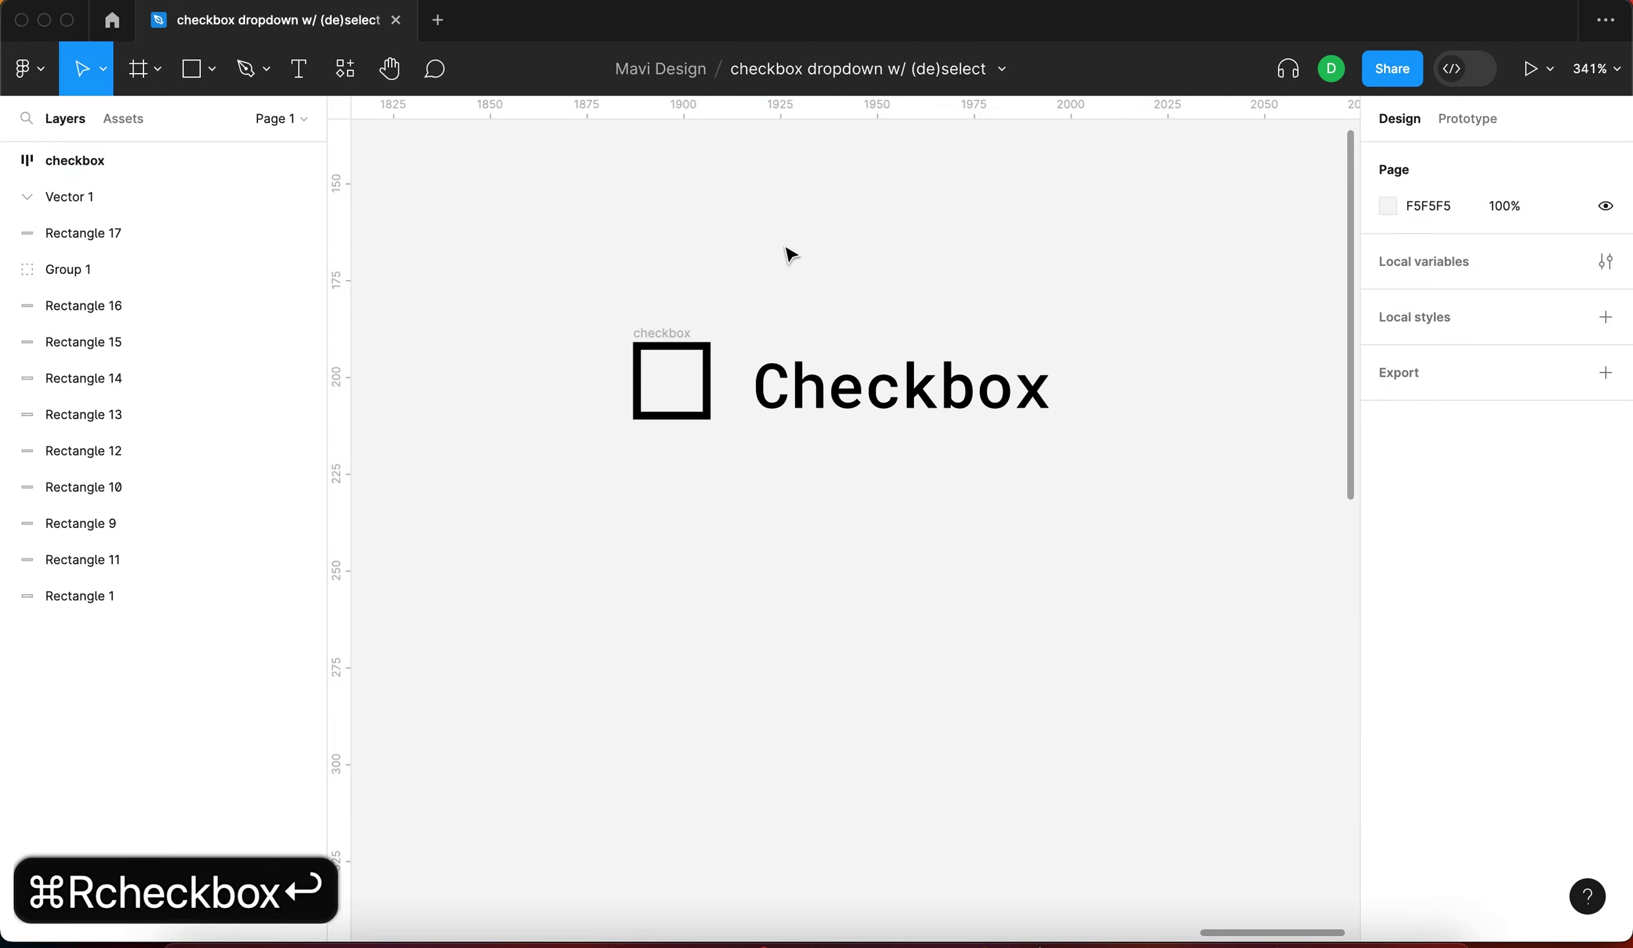
pyautogui.click(678, 342)
pyautogui.press('super+r')
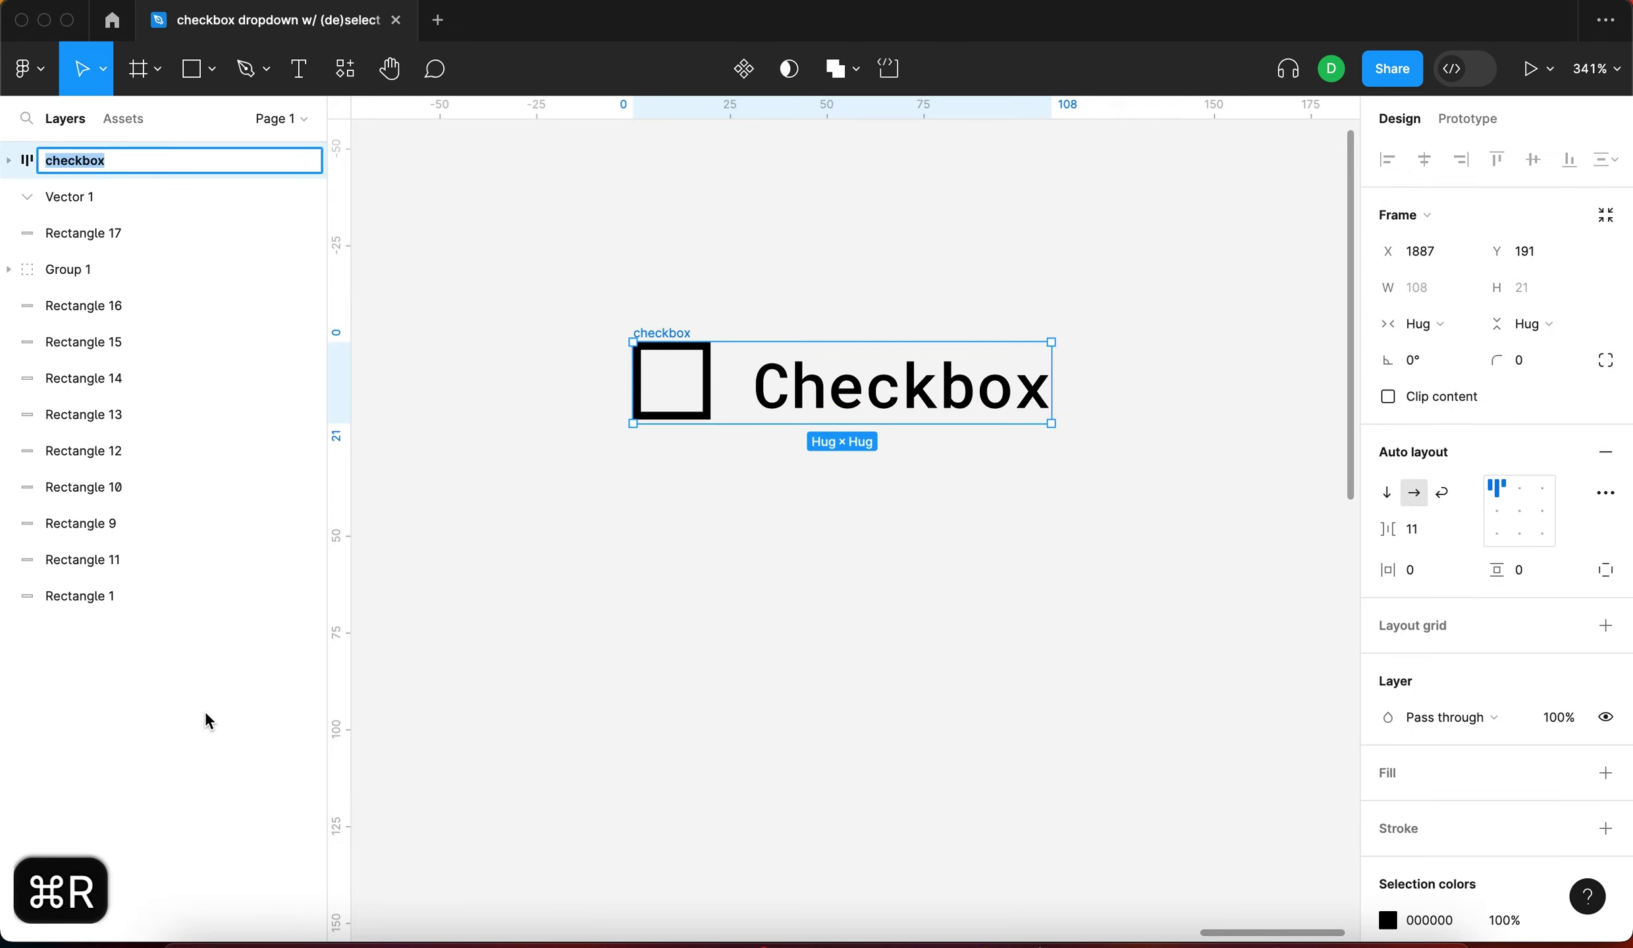
pyautogui.click(667, 722)
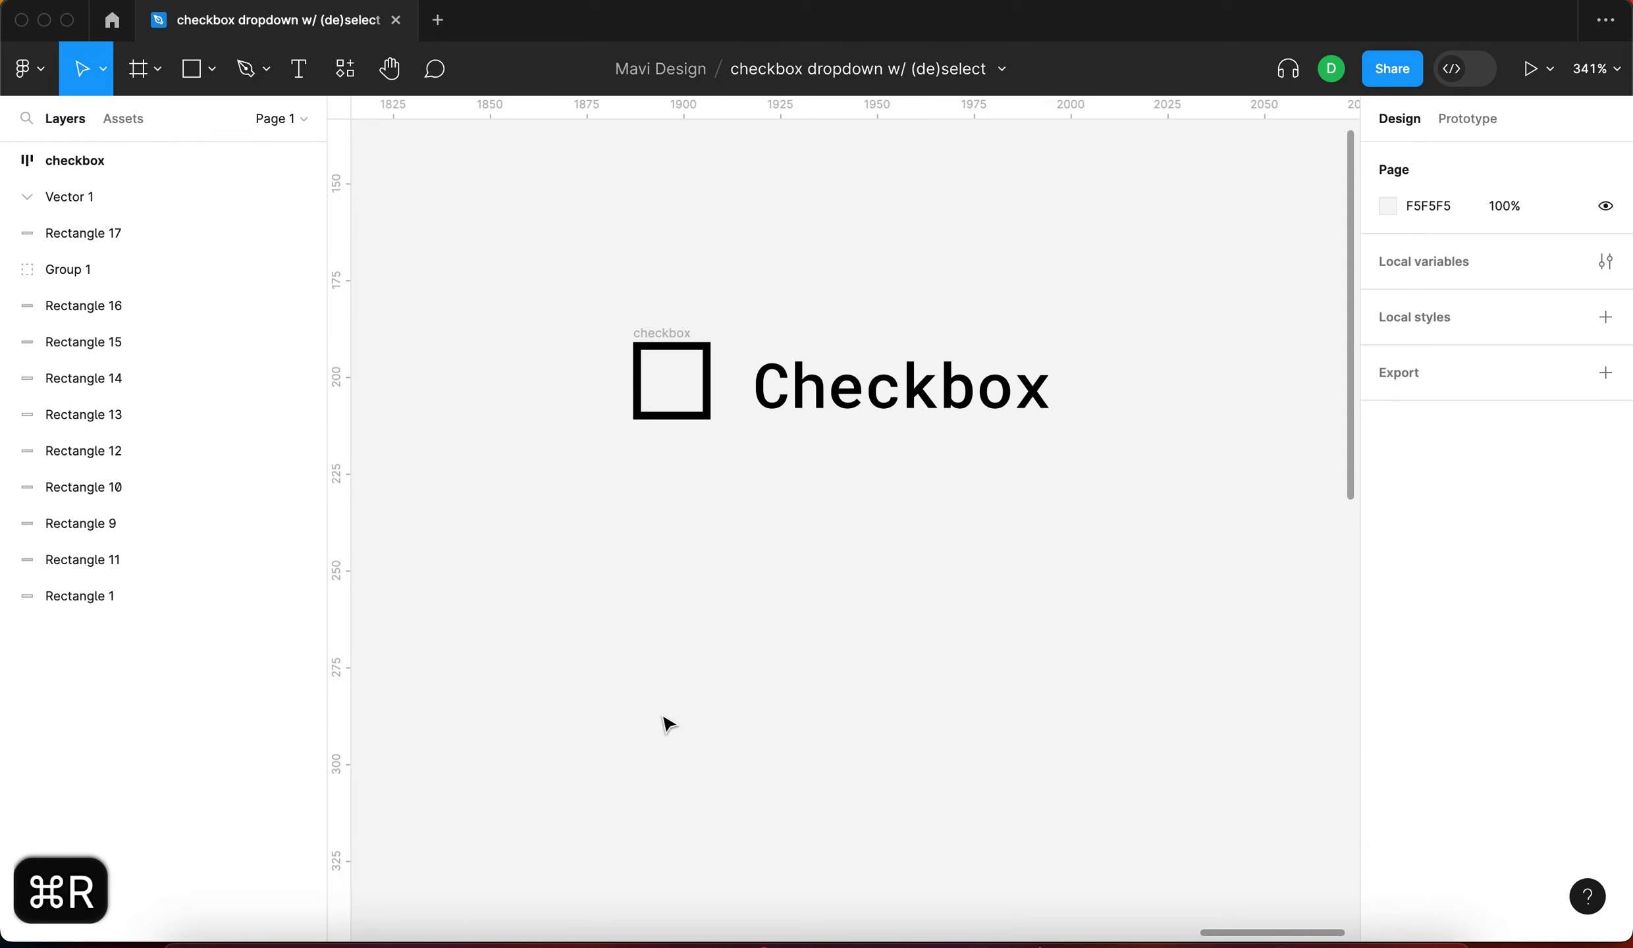
# Move the checkbox frame slightly down and left, and set its auto layout alignment to left centre
pyautogui.click(677, 356)
pyautogui.moveTo(679, 355); pyautogui.dragTo(670, 371)
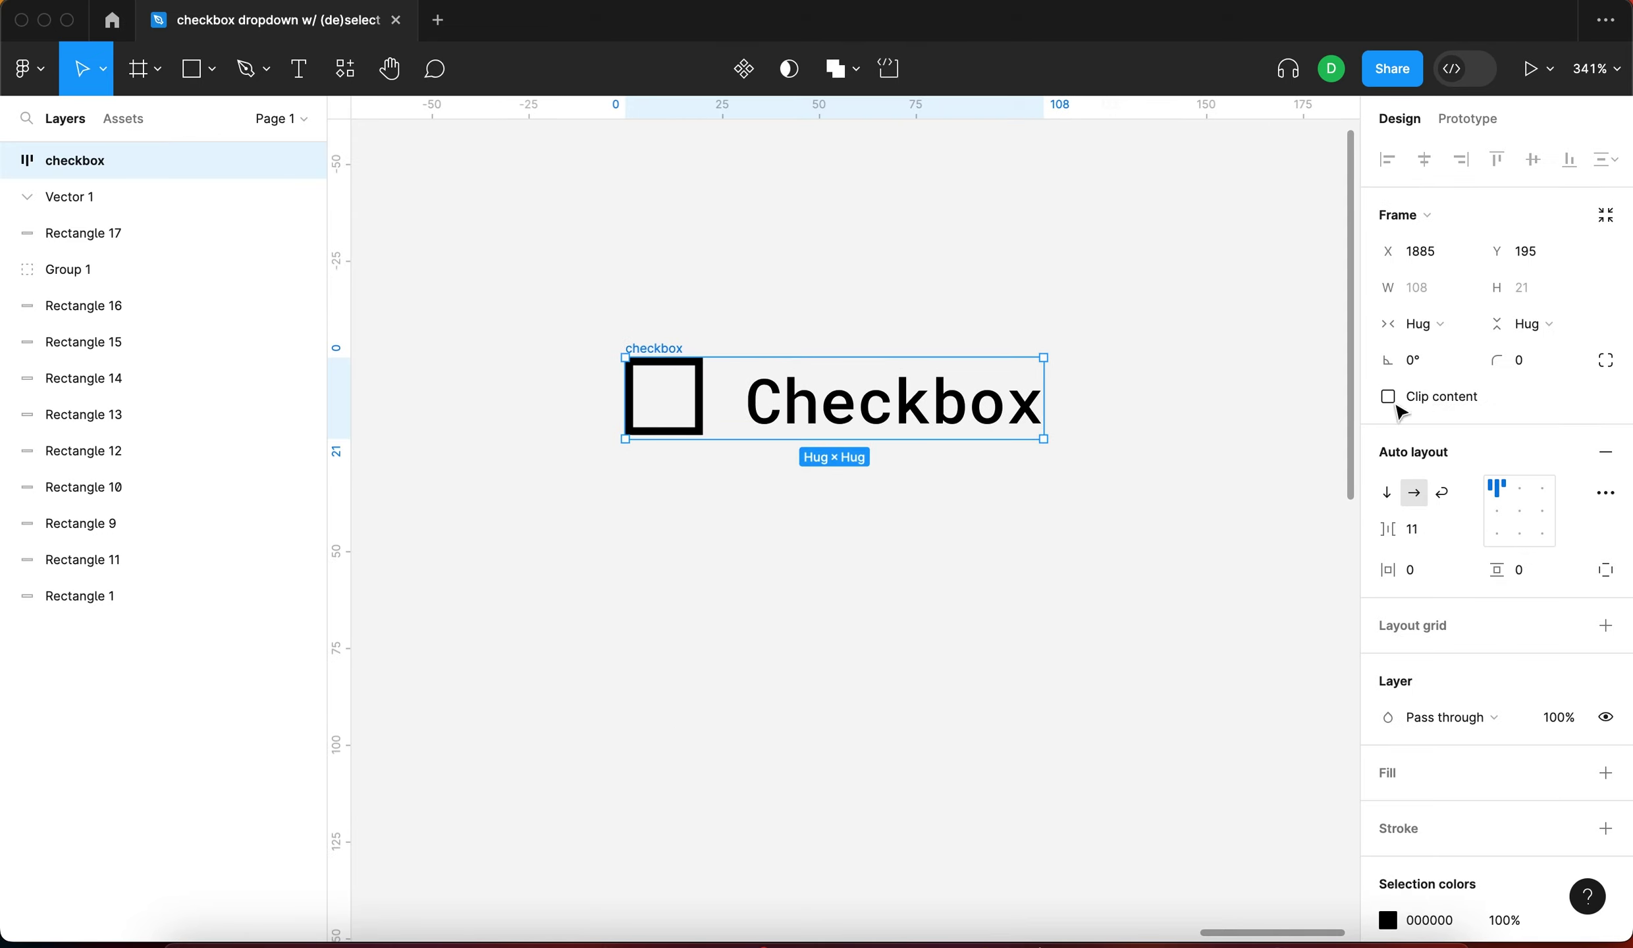
pyautogui.click(1496, 511)
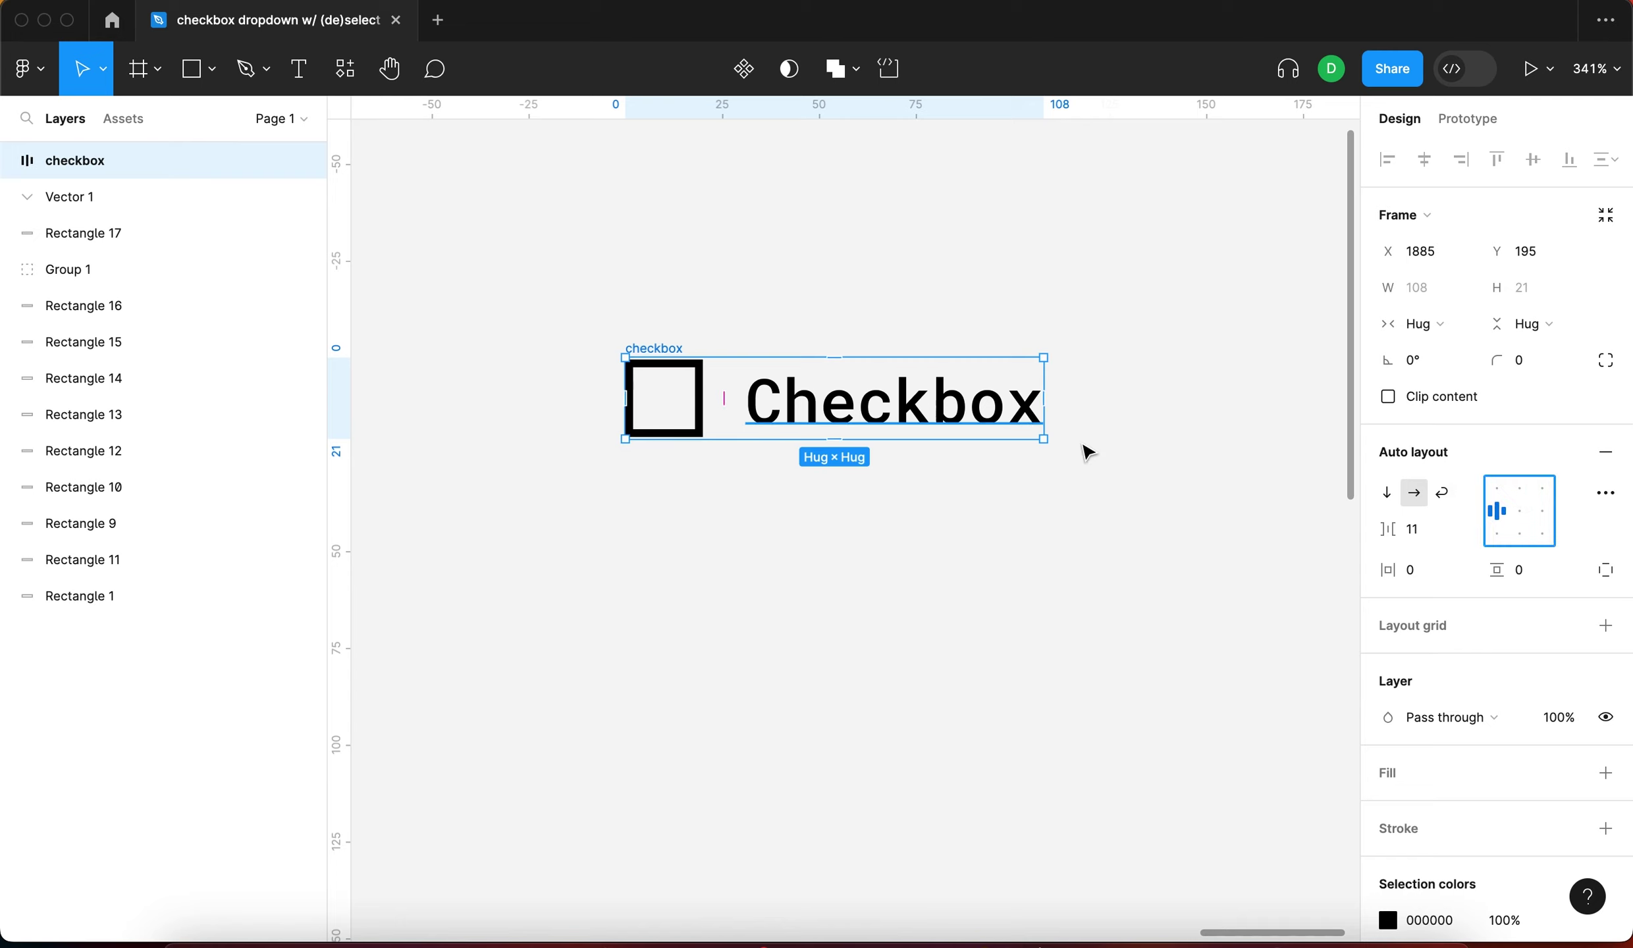
# Try an item spacing of 12 in the checkbox frame's auto layout
pyautogui.click(1428, 532)
pyautogui.press('Up')
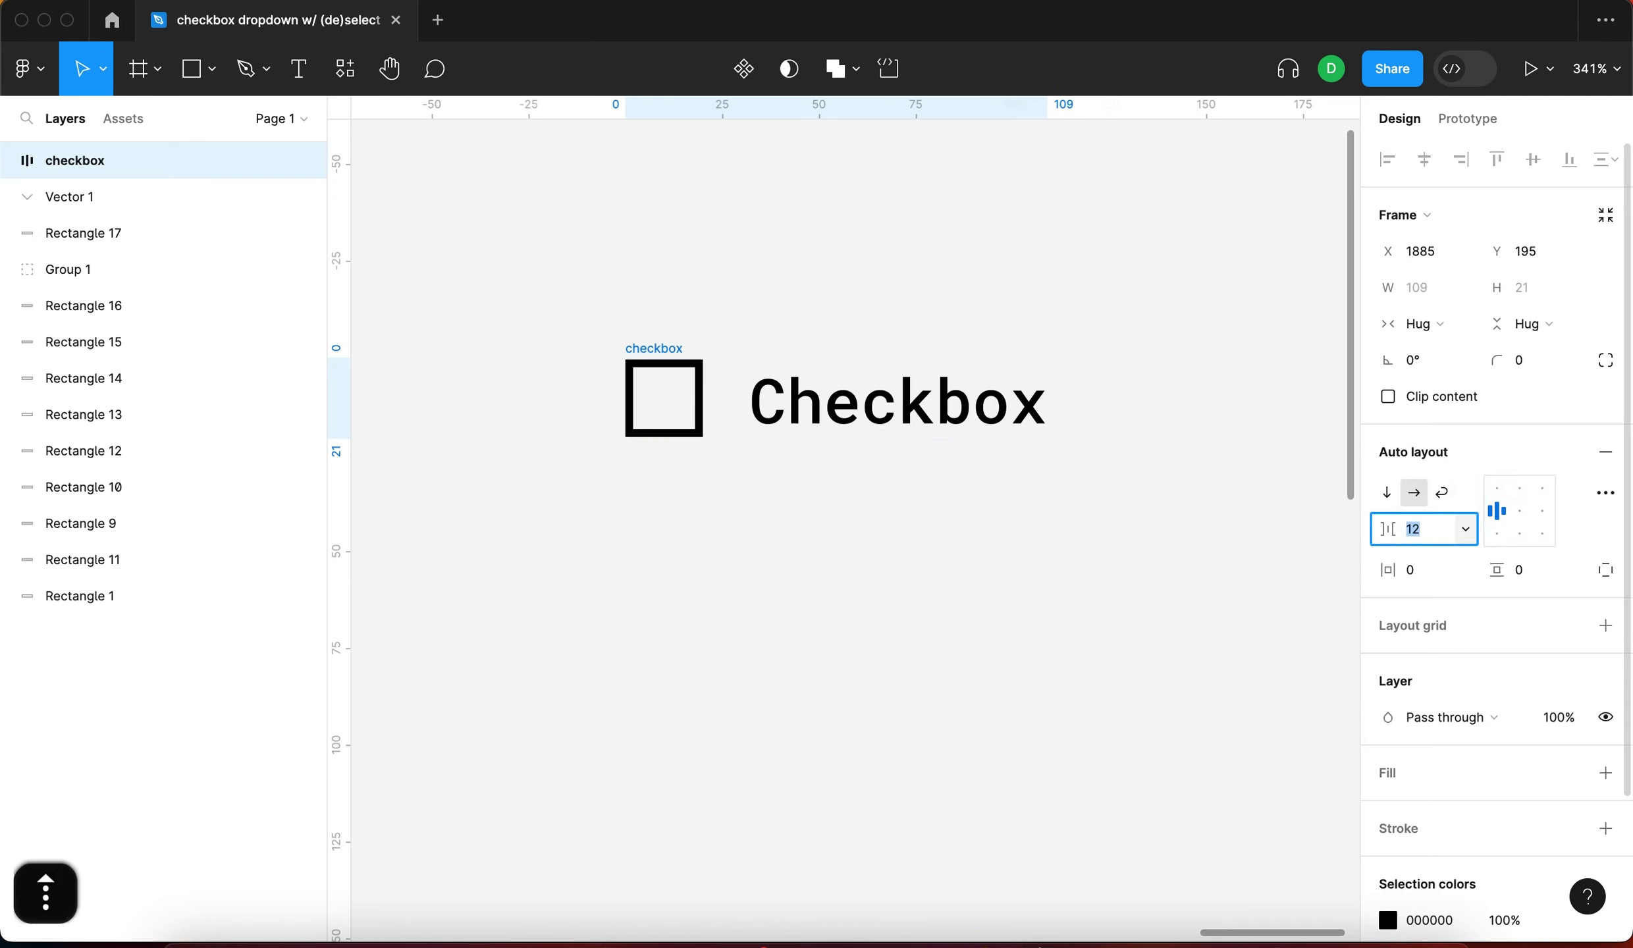
pyautogui.press('Return')
# Set the horizontal gap between the square and the label in the checkbox frame to 8
pyautogui.click(1427, 532)
pyautogui.press('Down')
pyautogui.press('Down')
pyautogui.press('Down')
pyautogui.press('Down')
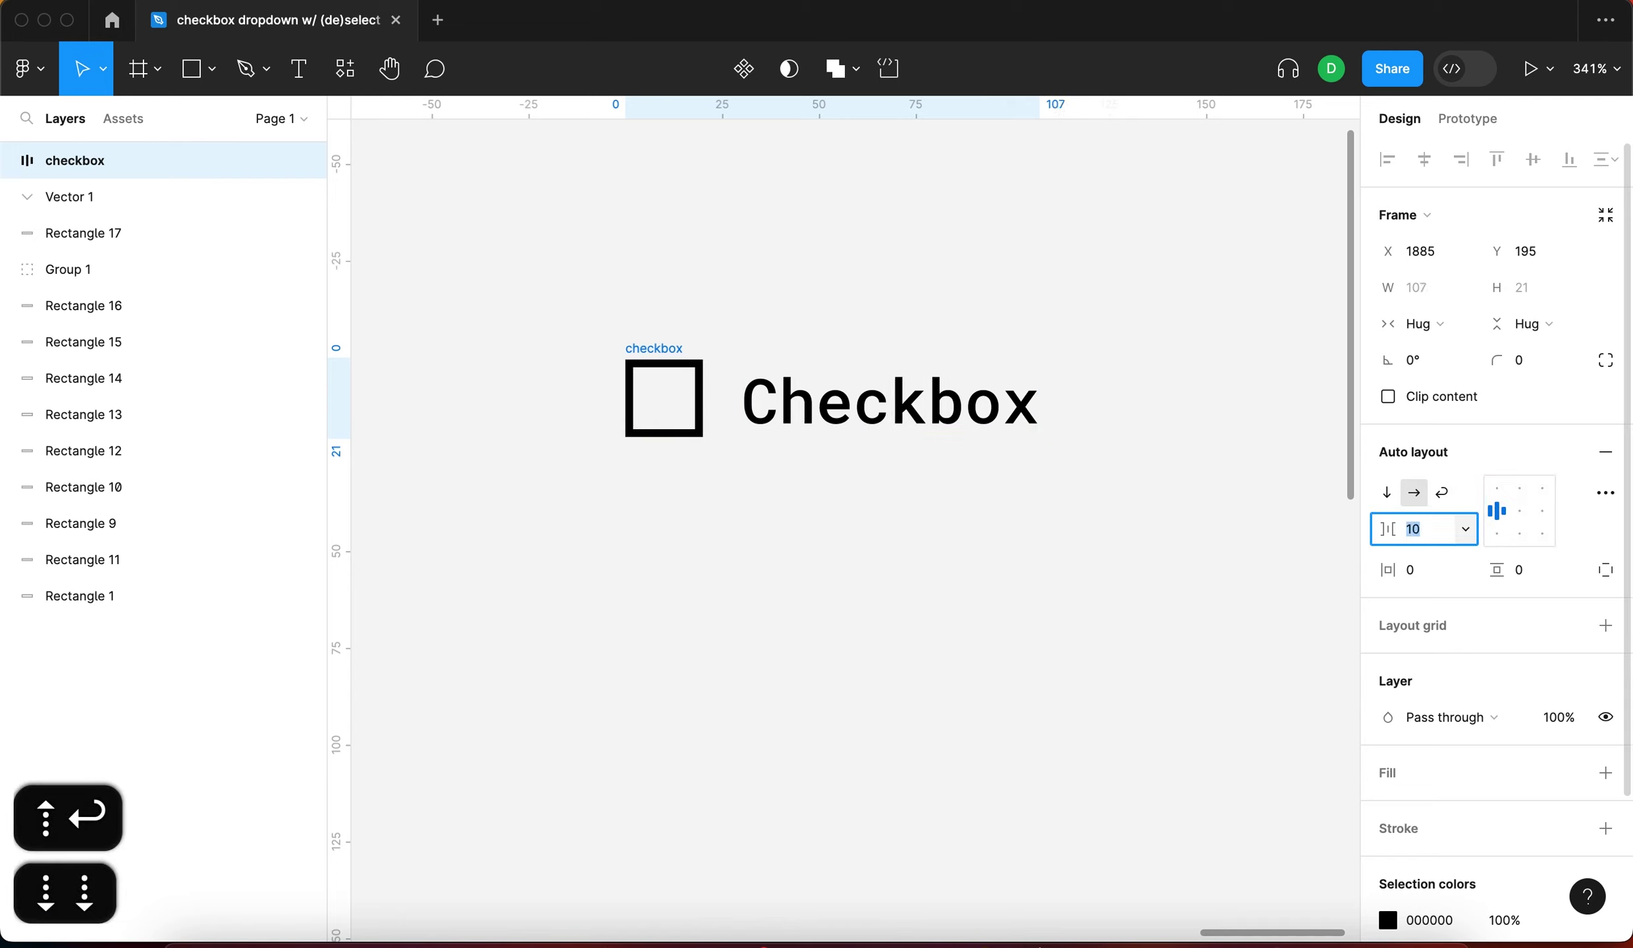
pyautogui.press('Return')
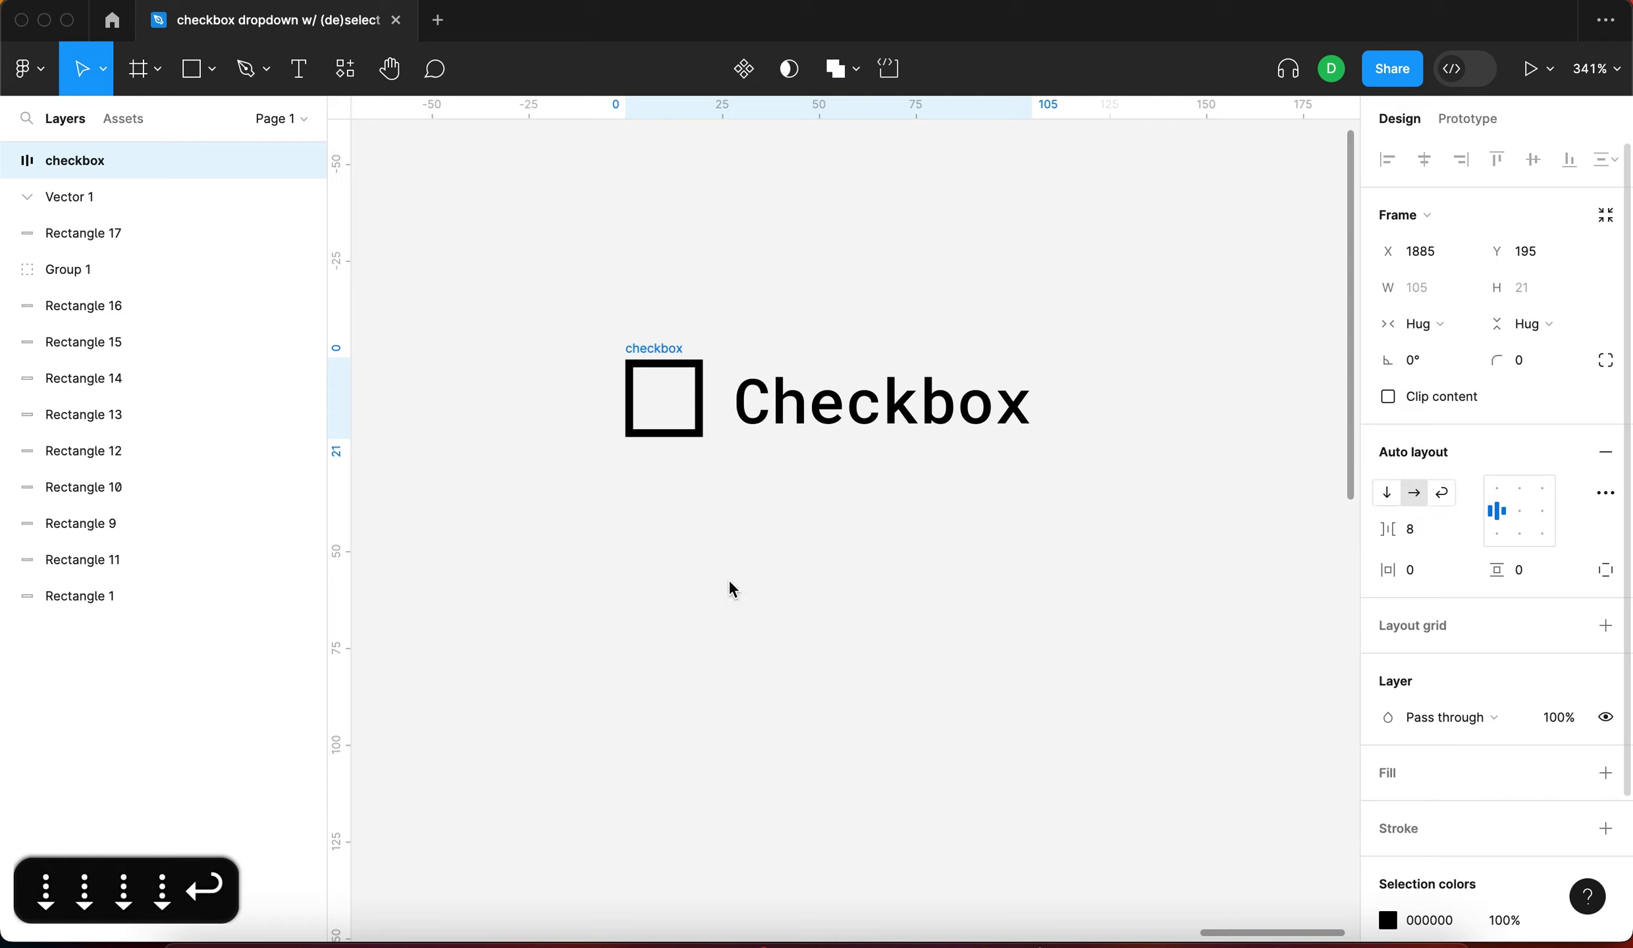
pyautogui.click(713, 593)
# Add a white FFFFFF fill to the checkbox frame
pyautogui.hscroll(2, 698, 591)
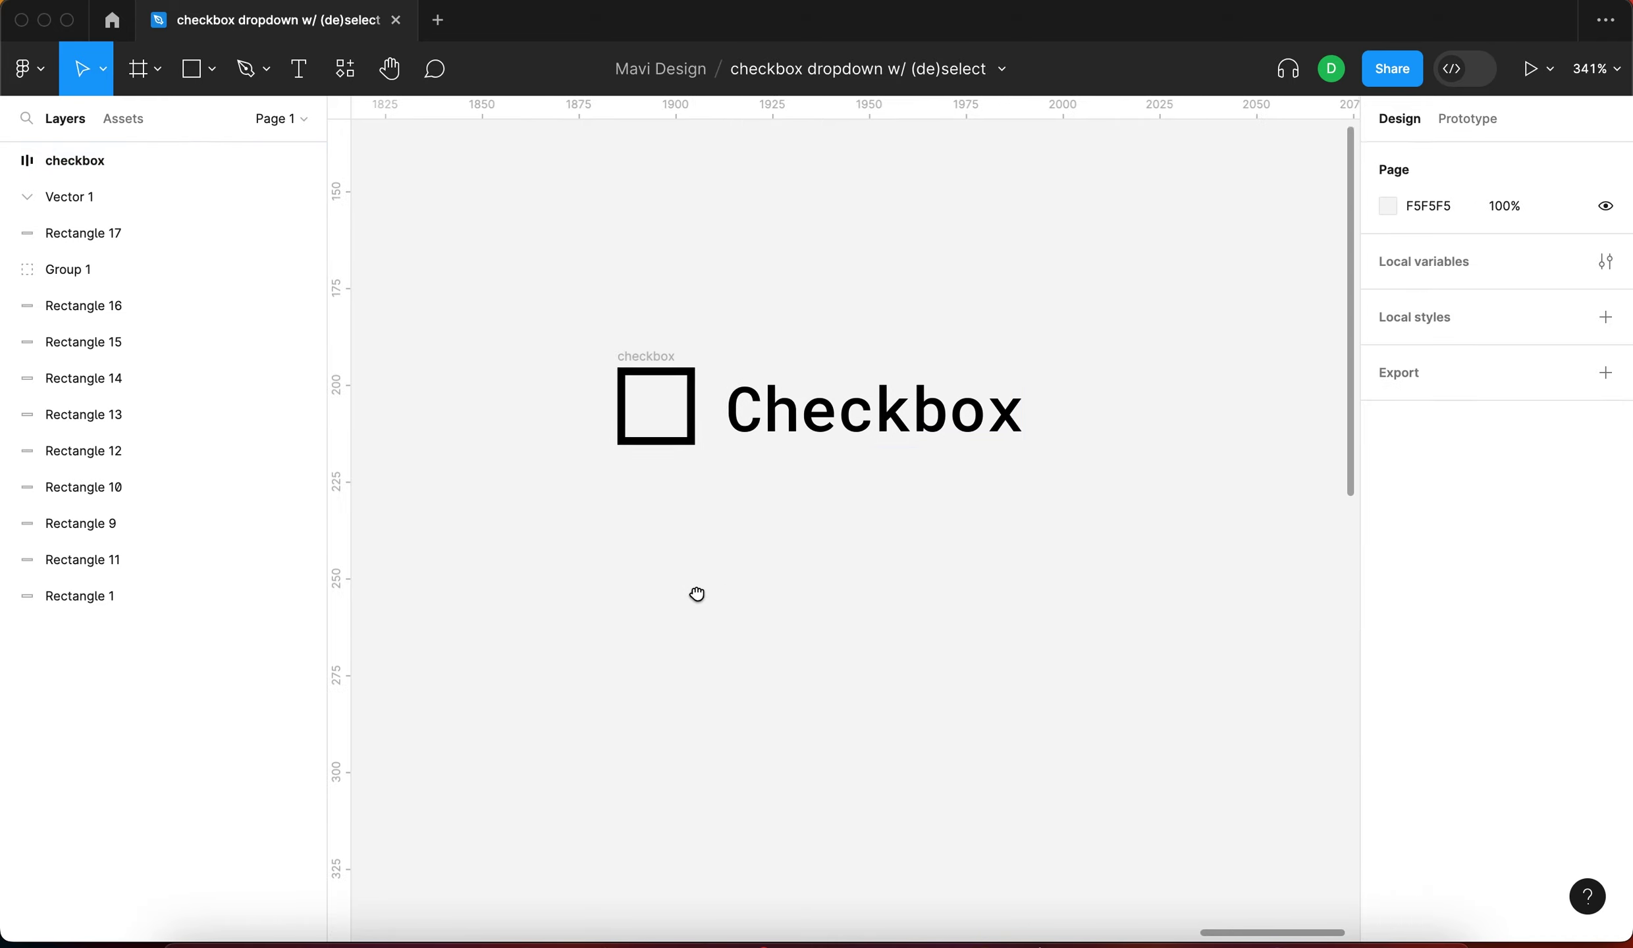
pyautogui.click(619, 422)
pyautogui.click(640, 367)
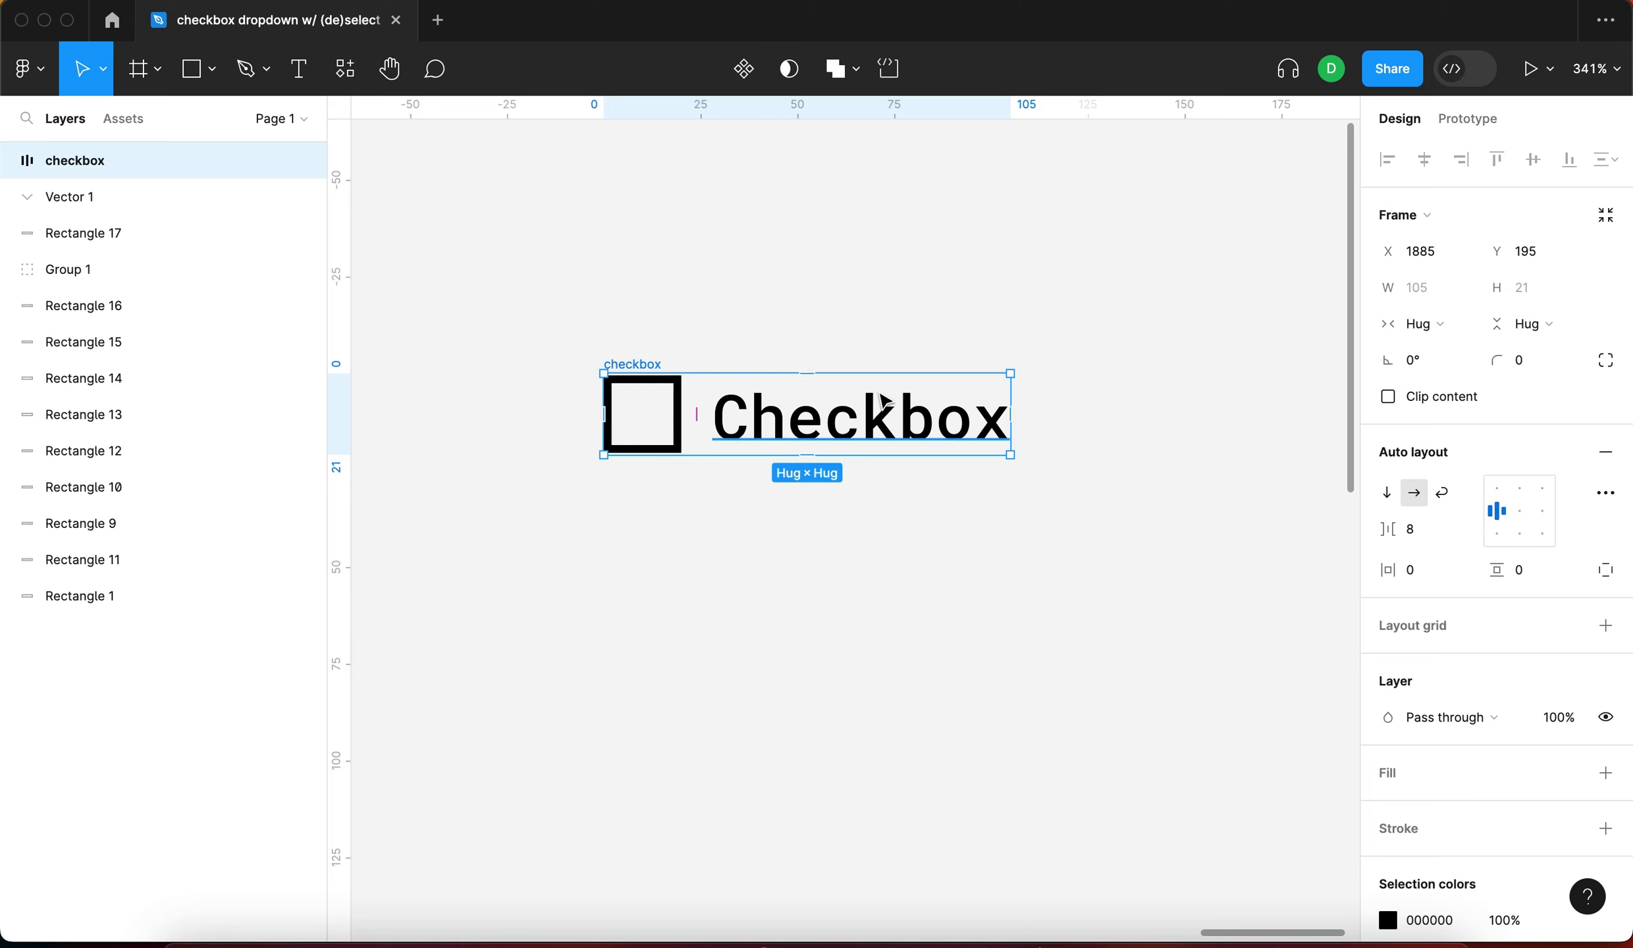
pyautogui.click(1605, 773)
# Set the checkbox frame's vertical padding to 12
pyautogui.click(1522, 571)
pyautogui.hotkey('shift', 'Up')
pyautogui.press('Up')
pyautogui.press('Up')
# Set the checkbox frame's horizontal padding to 16
pyautogui.click(1419, 572)
pyautogui.hotkey('shift', 'Up')
pyautogui.hotkey('shift', 'Up')
pyautogui.press('Up')
pyautogui.press('Up')
pyautogui.press('Down')
pyautogui.press('Down')
pyautogui.press('Down')
pyautogui.press('Down')
pyautogui.press('Down')
pyautogui.press('Down')
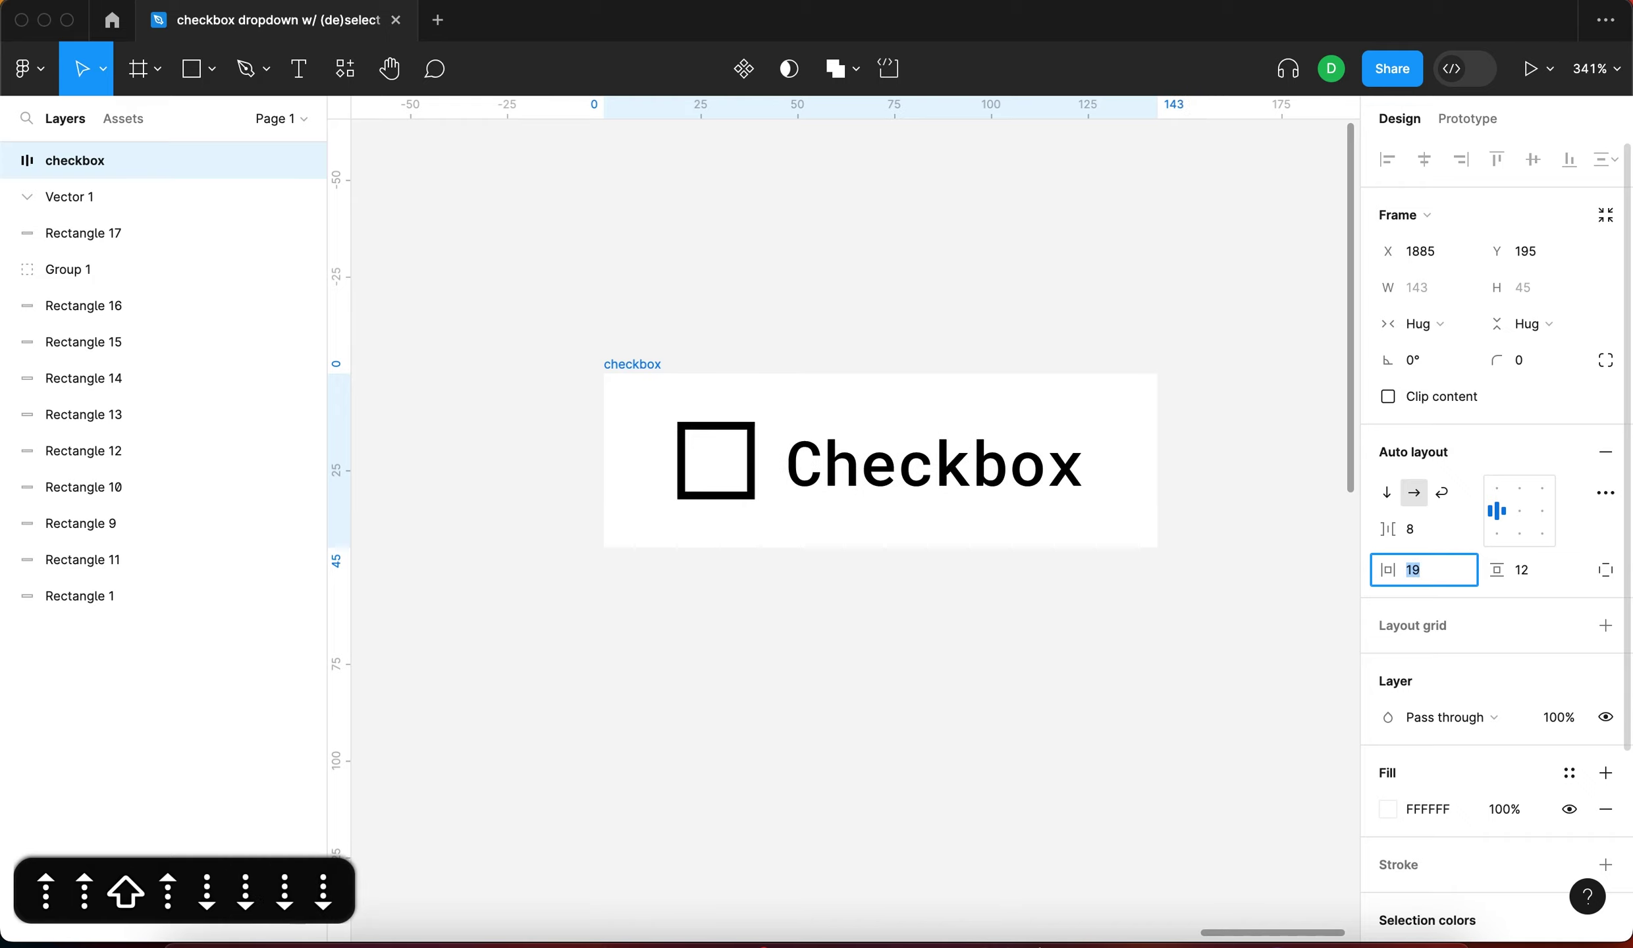
pyautogui.press('Return')
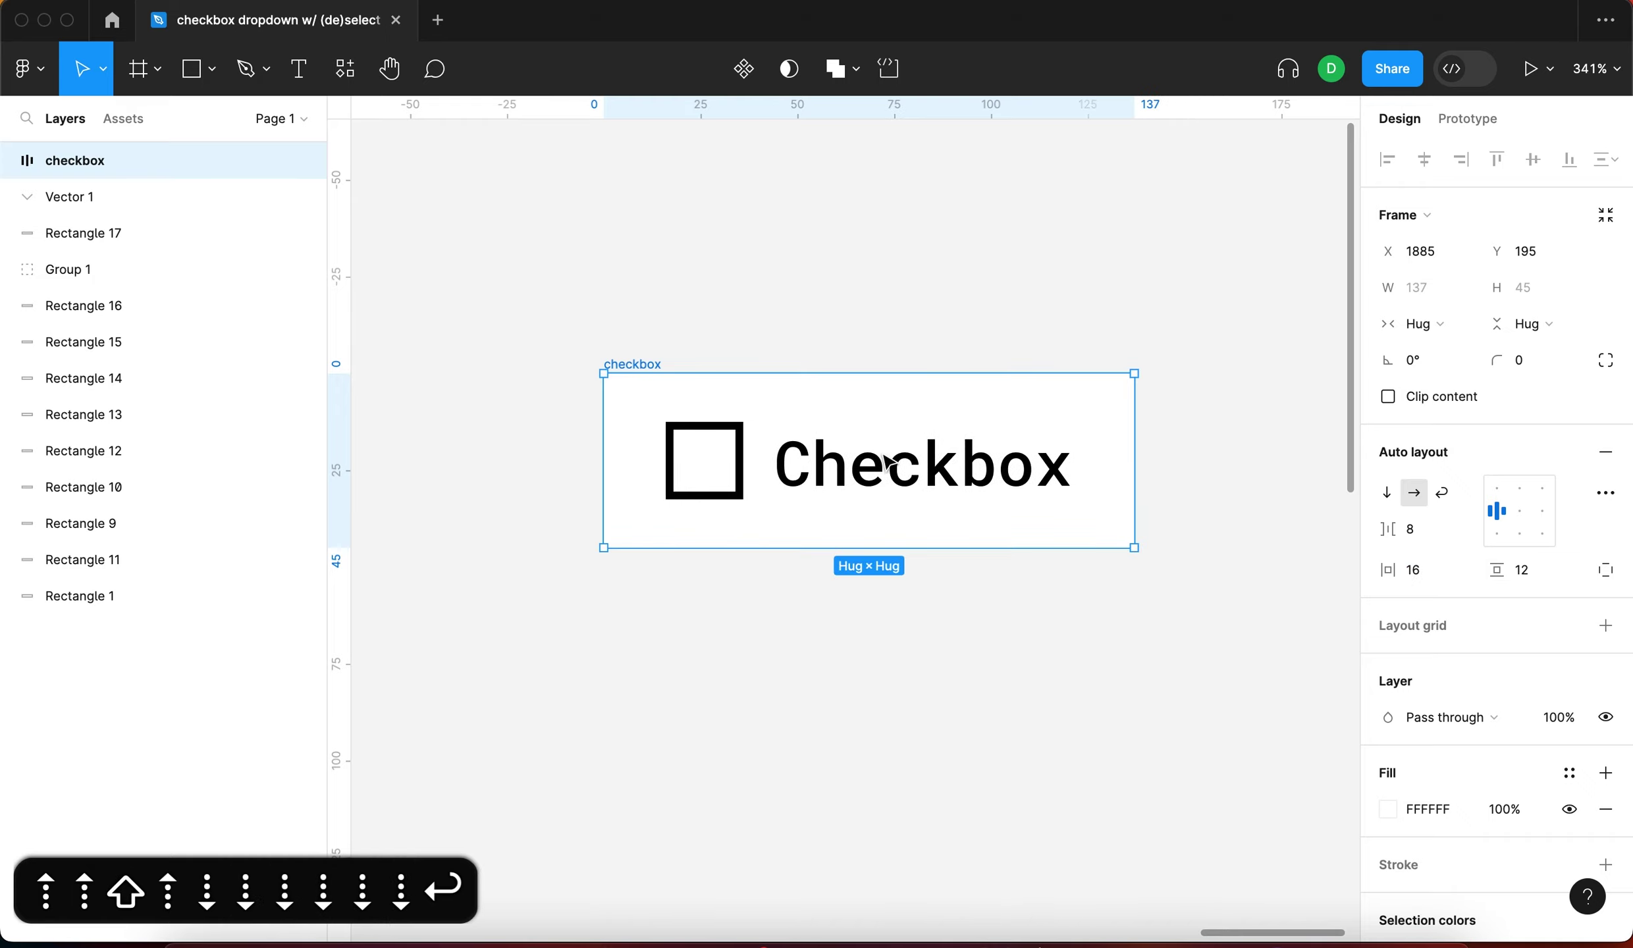
pyautogui.click(1244, 568)
pyautogui.click(636, 374)
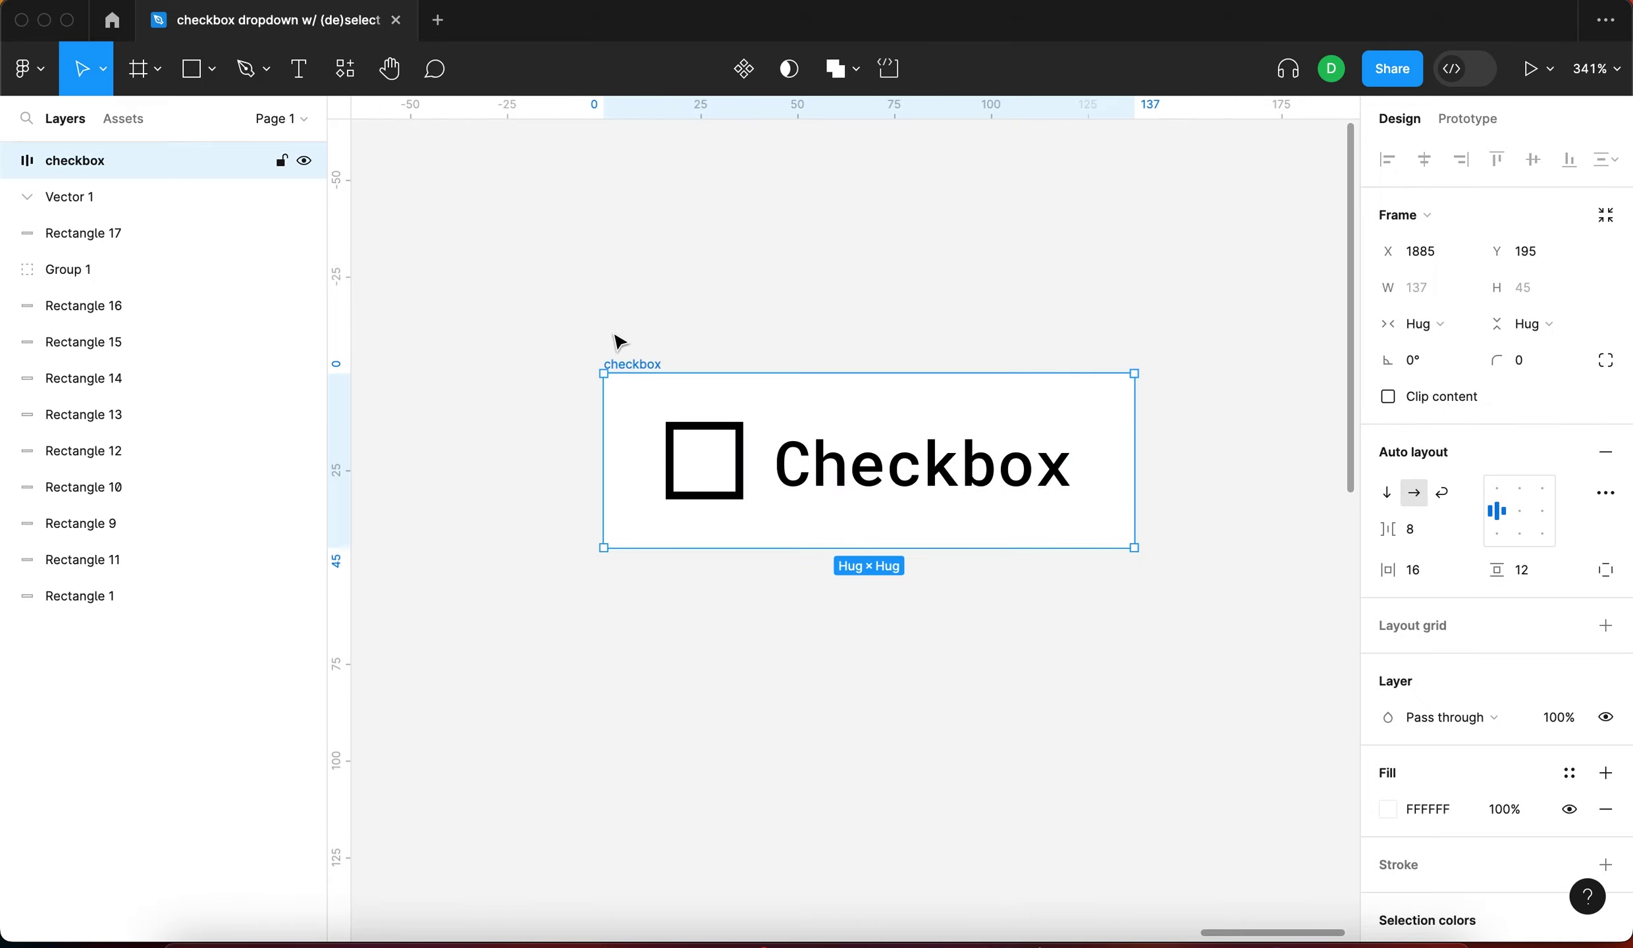
# Change the Checkbox label's font weight to Bold
pyautogui.press('super+0')
pyautogui.click(755, 711)
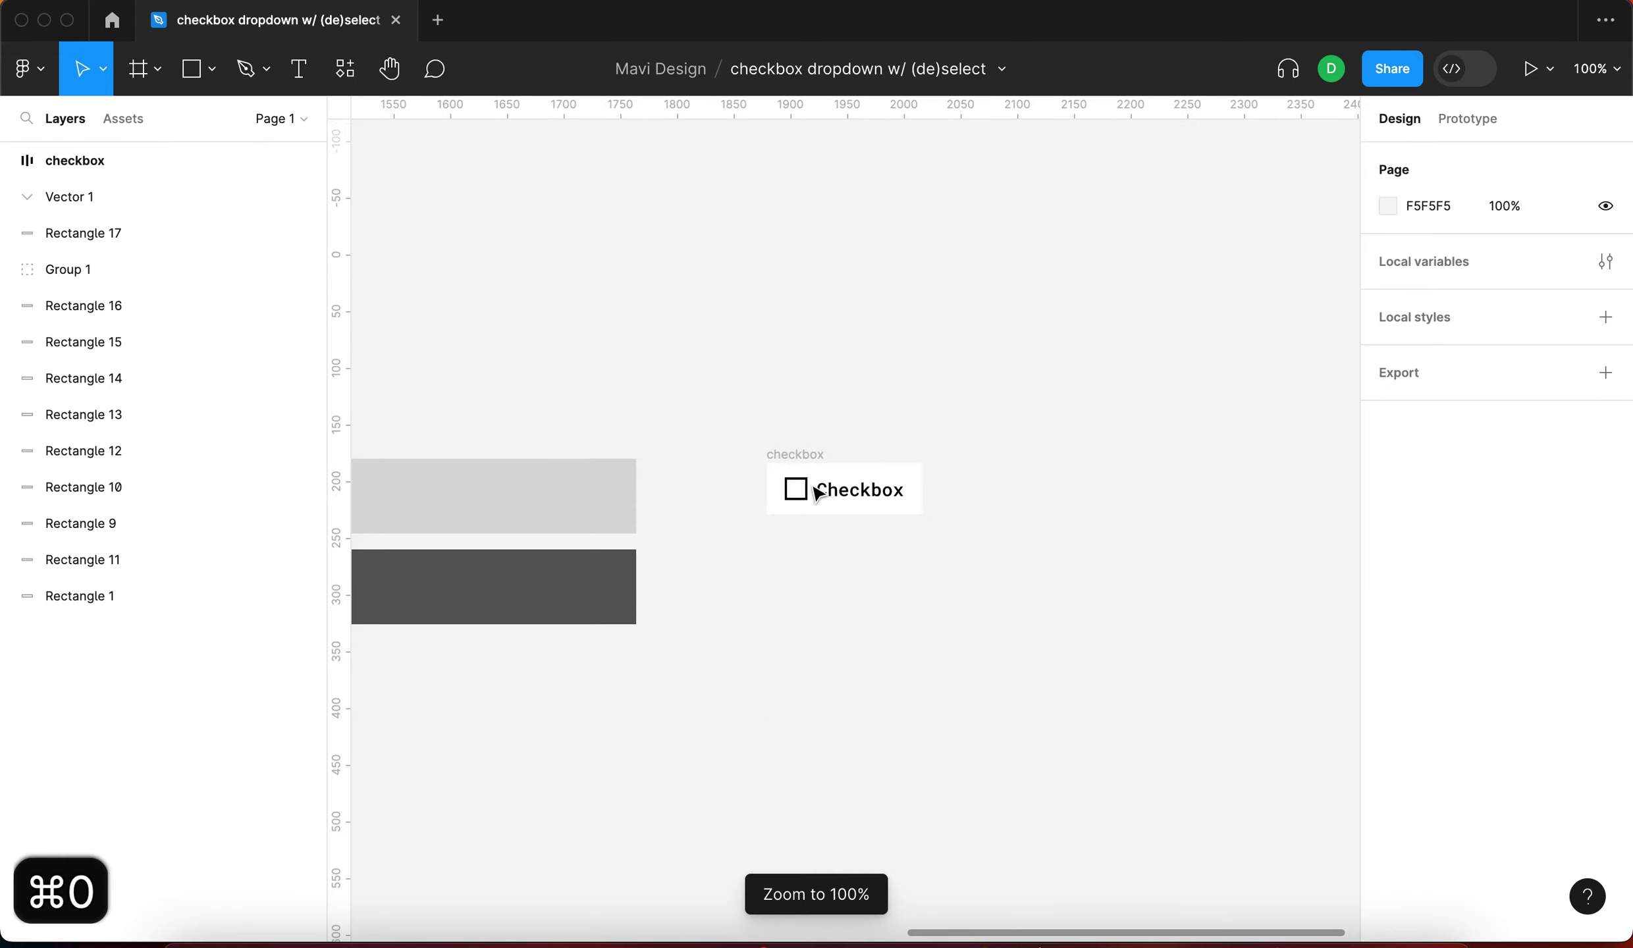
pyautogui.scroll(5, 816, 494)
pyautogui.click(869, 502)
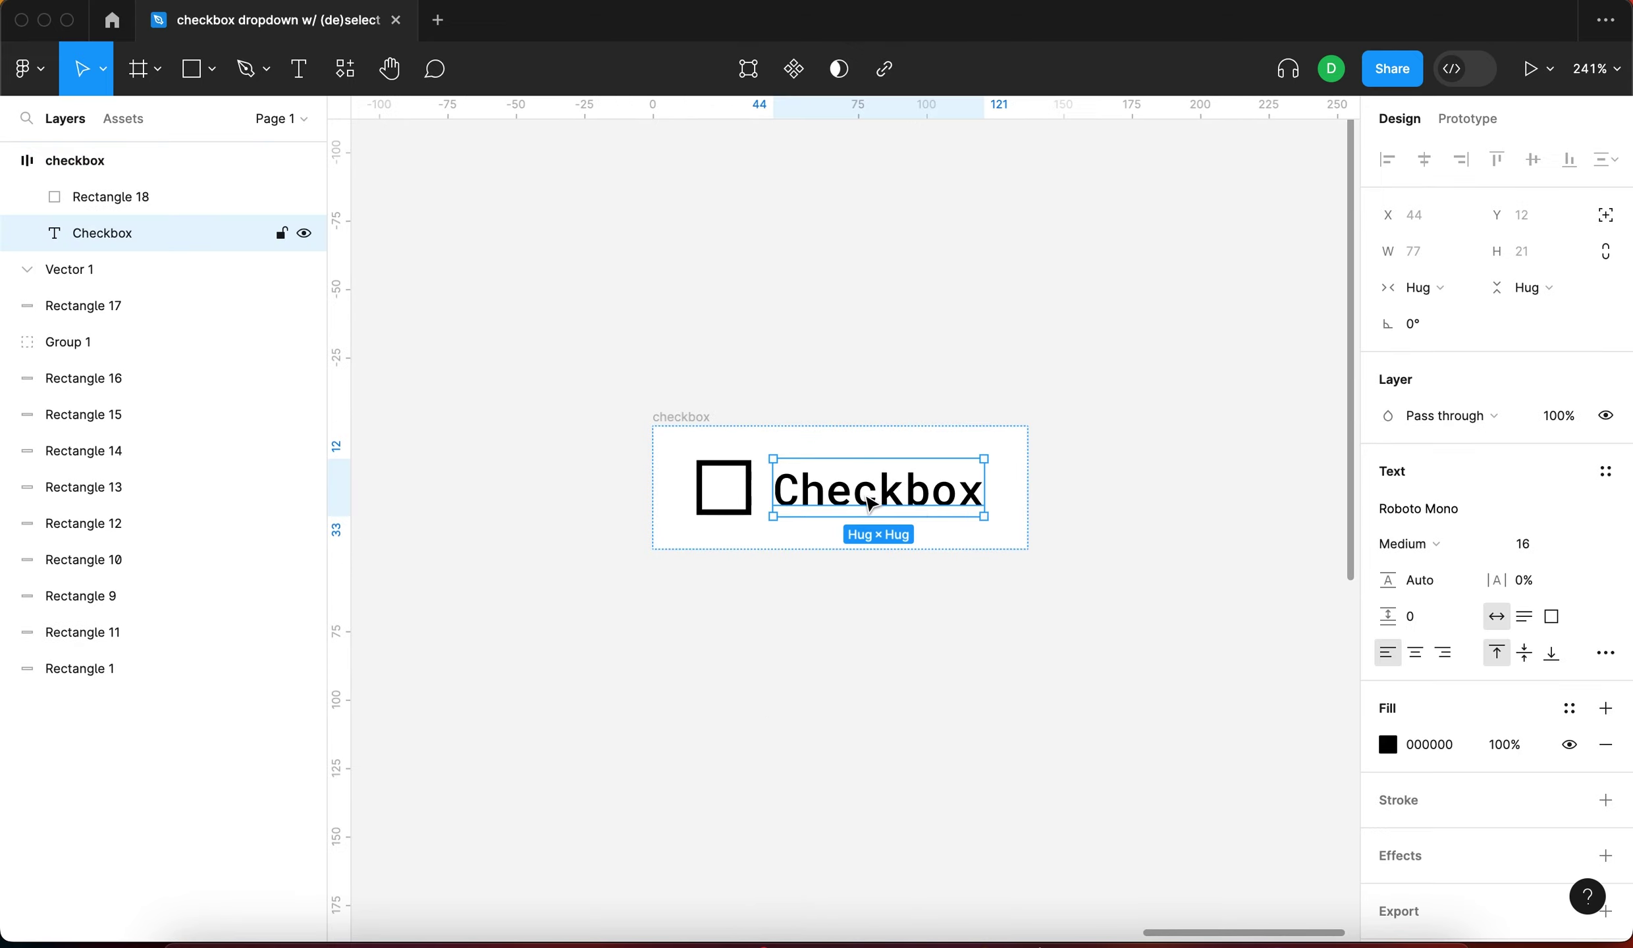
pyautogui.click(1409, 543)
pyautogui.click(1409, 570)
pyautogui.click(1108, 280)
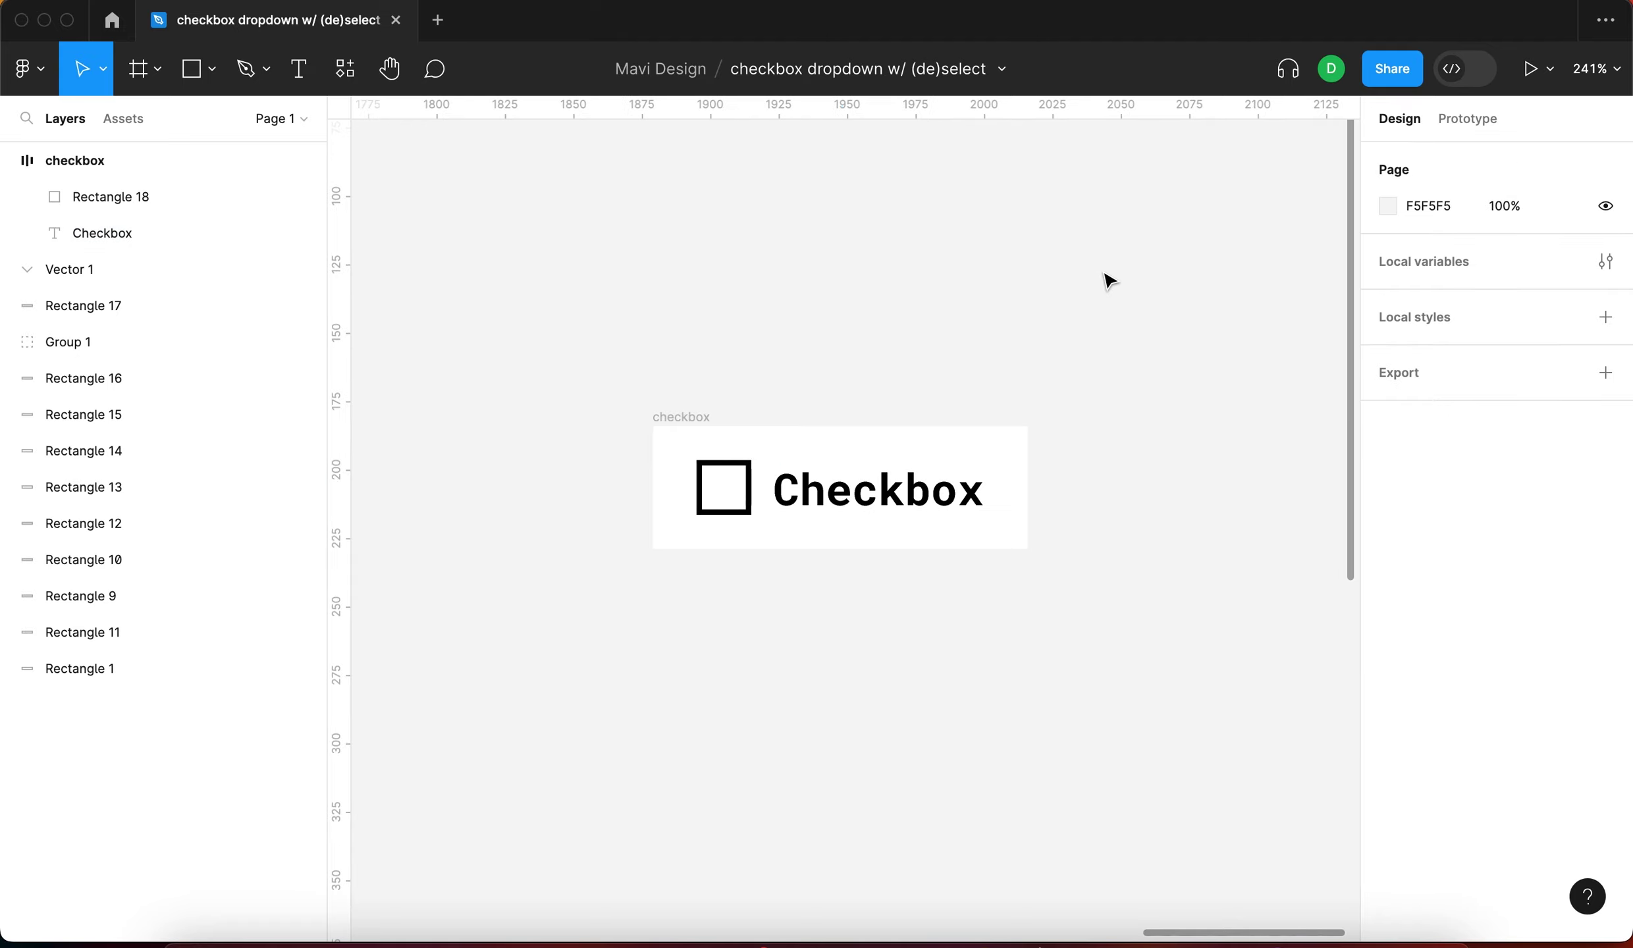
# Move the checkbox frame slightly up and left to X 1875, Y 180
pyautogui.scroll(-5, 1047, 329)
pyautogui.scroll(5, 977, 408)
pyautogui.click(972, 441)
pyautogui.click(732, 380)
pyautogui.moveTo(724, 372); pyautogui.dragTo(714, 361)
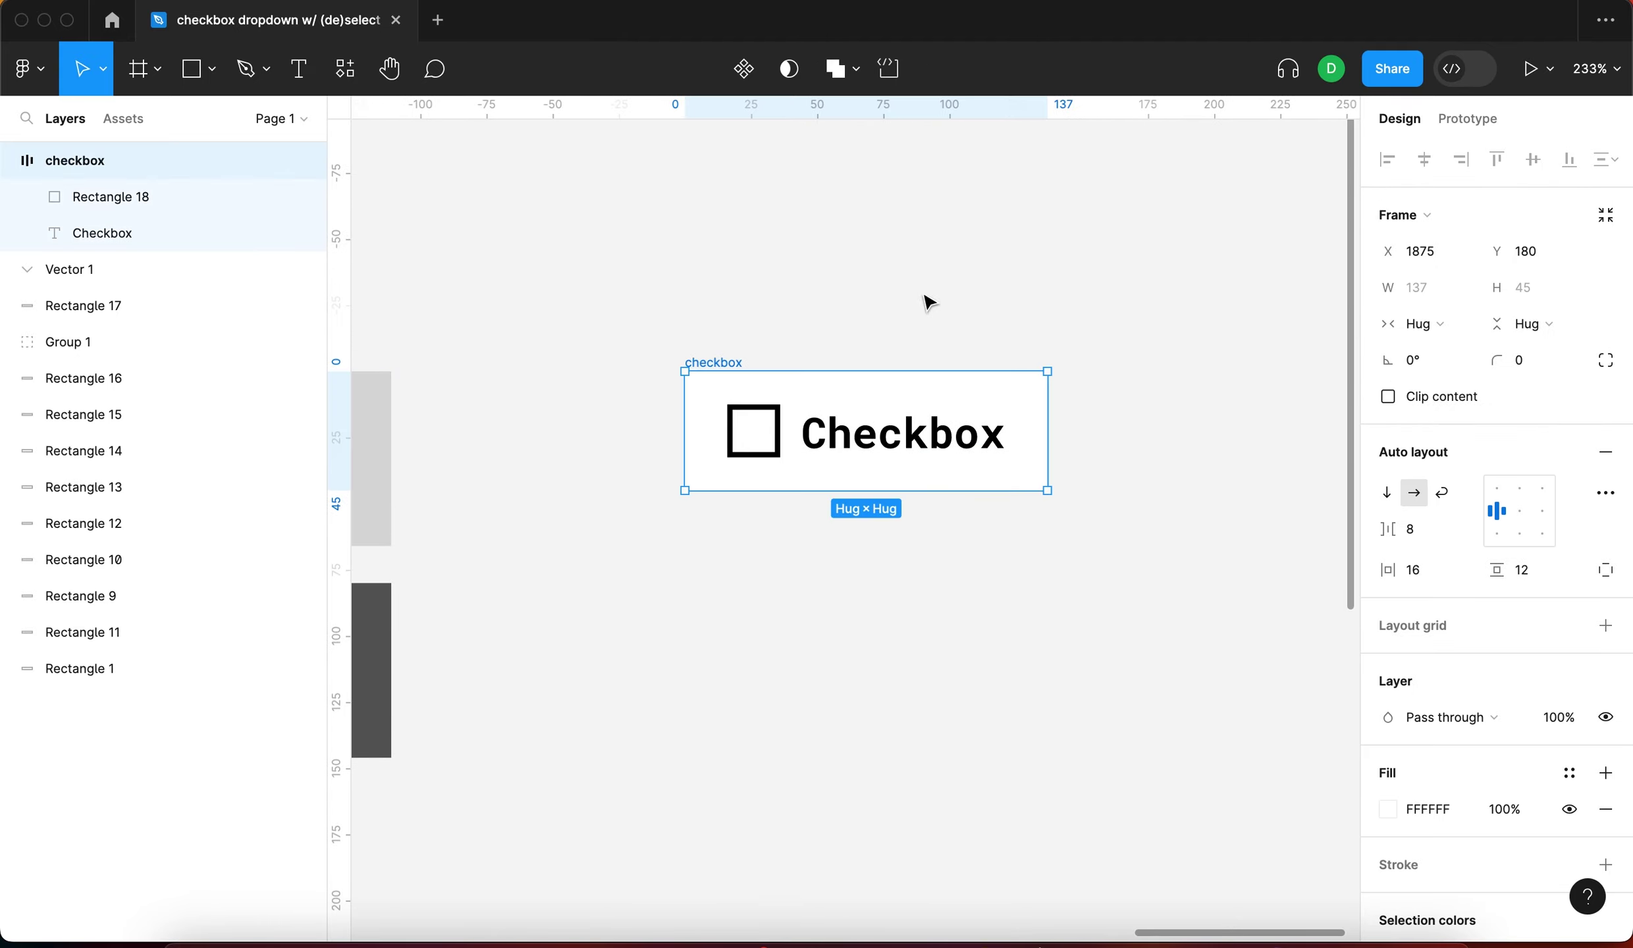
# Add a minimum width of 240 to the checkbox frame
pyautogui.moveTo(1100, 546); pyautogui.dragTo(991, 631)
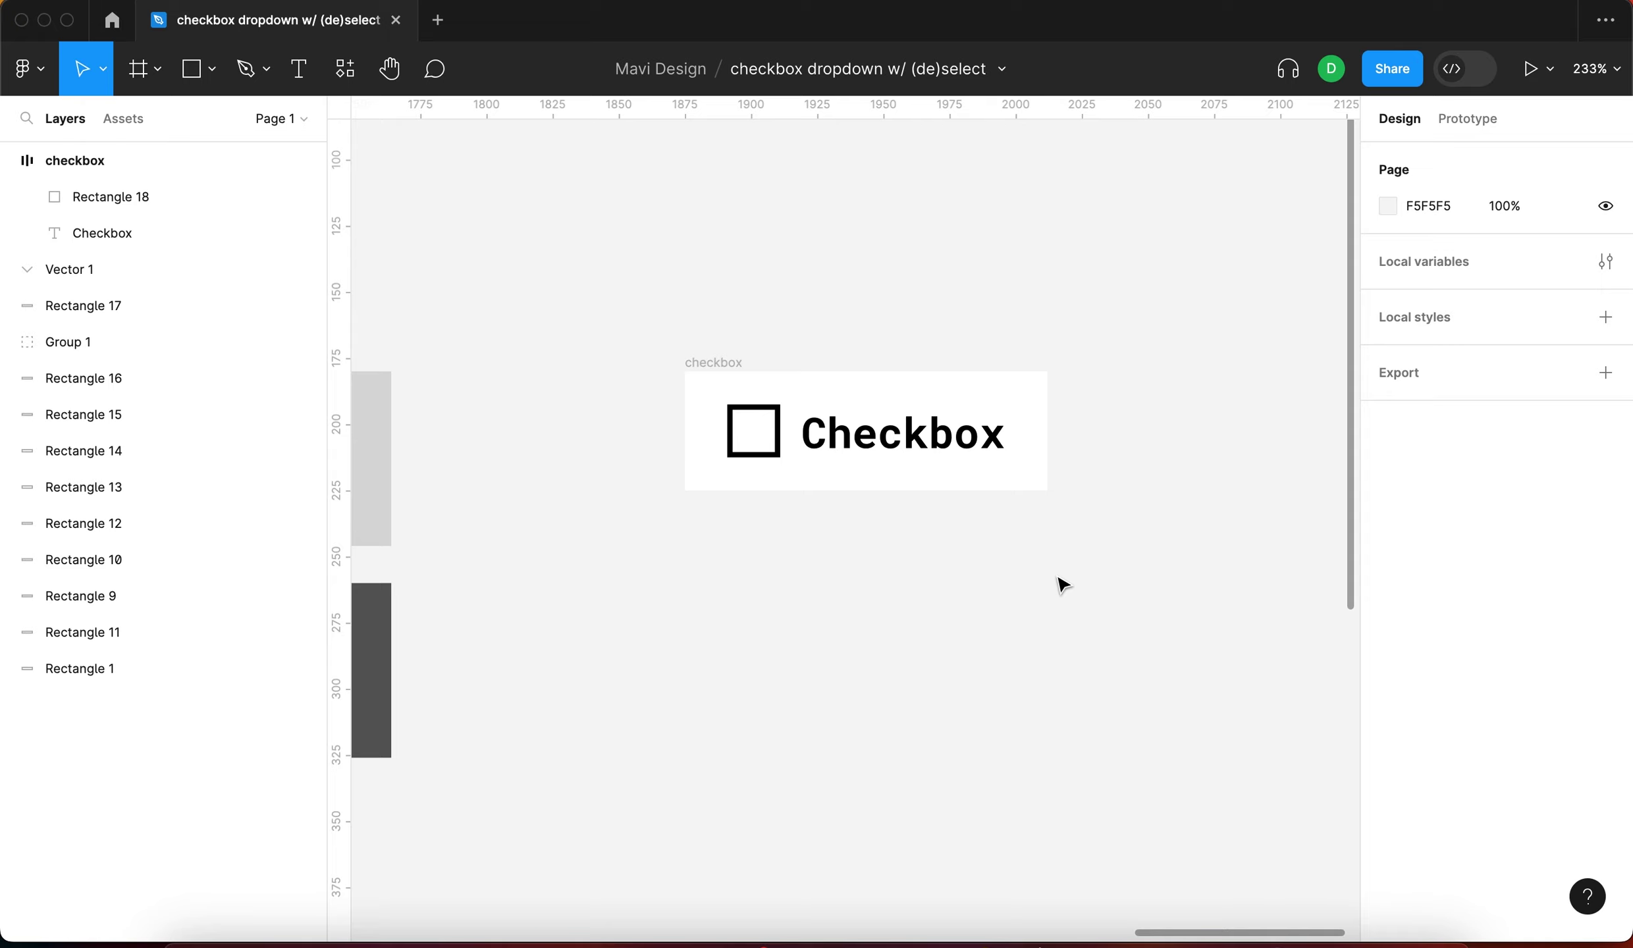
pyautogui.click(719, 366)
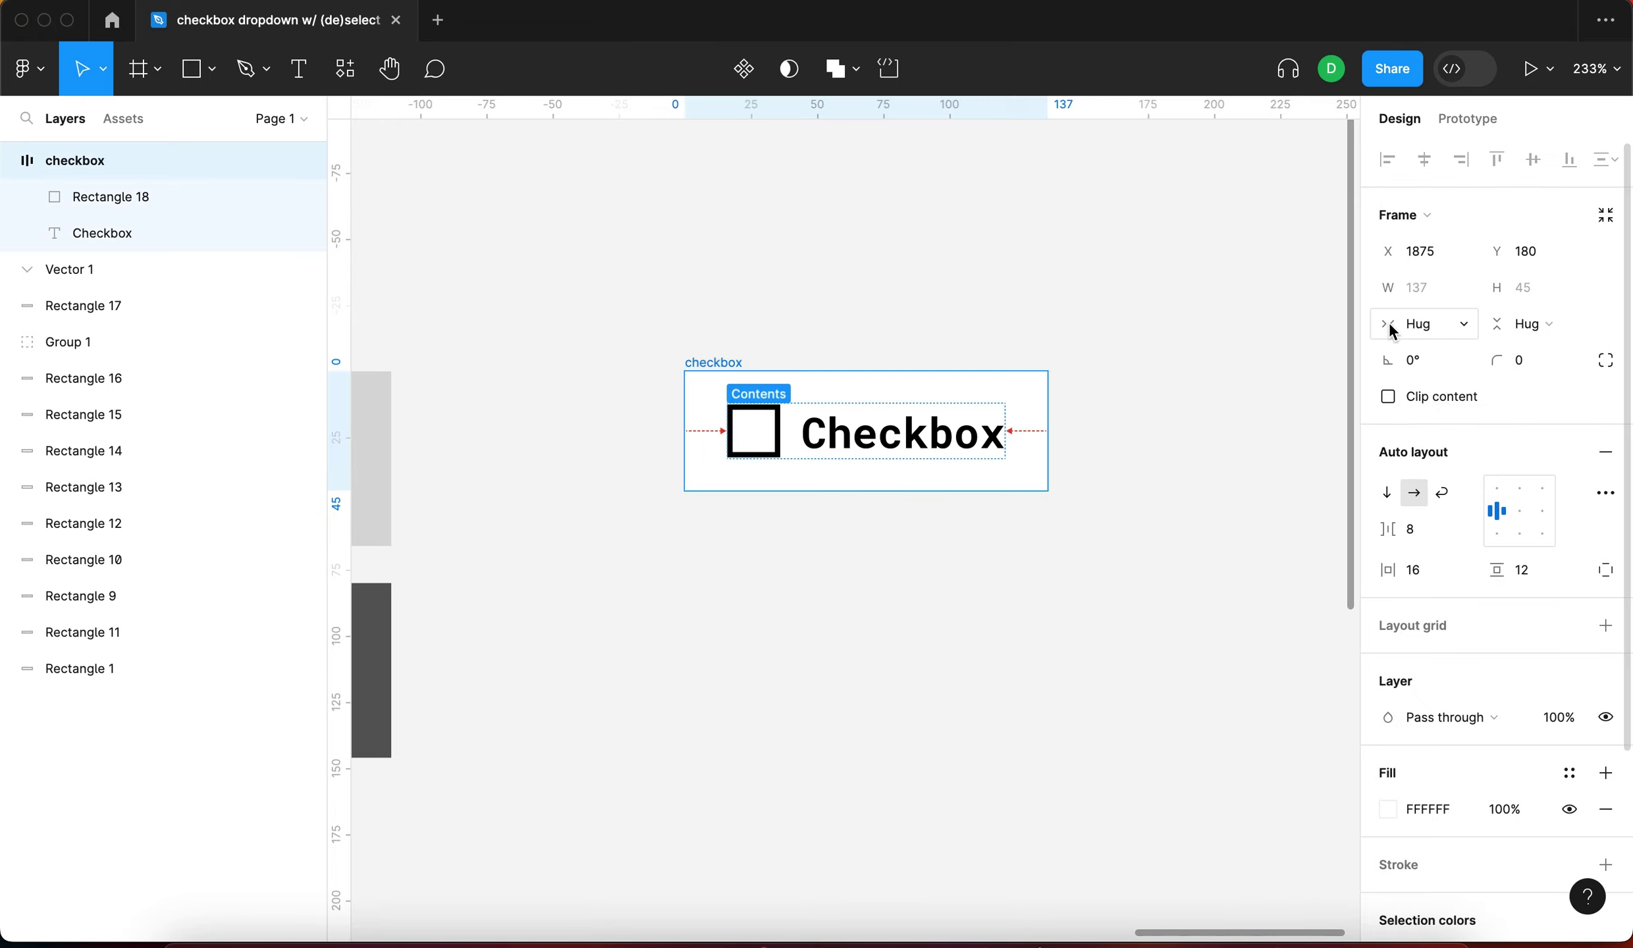
pyautogui.click(937, 436)
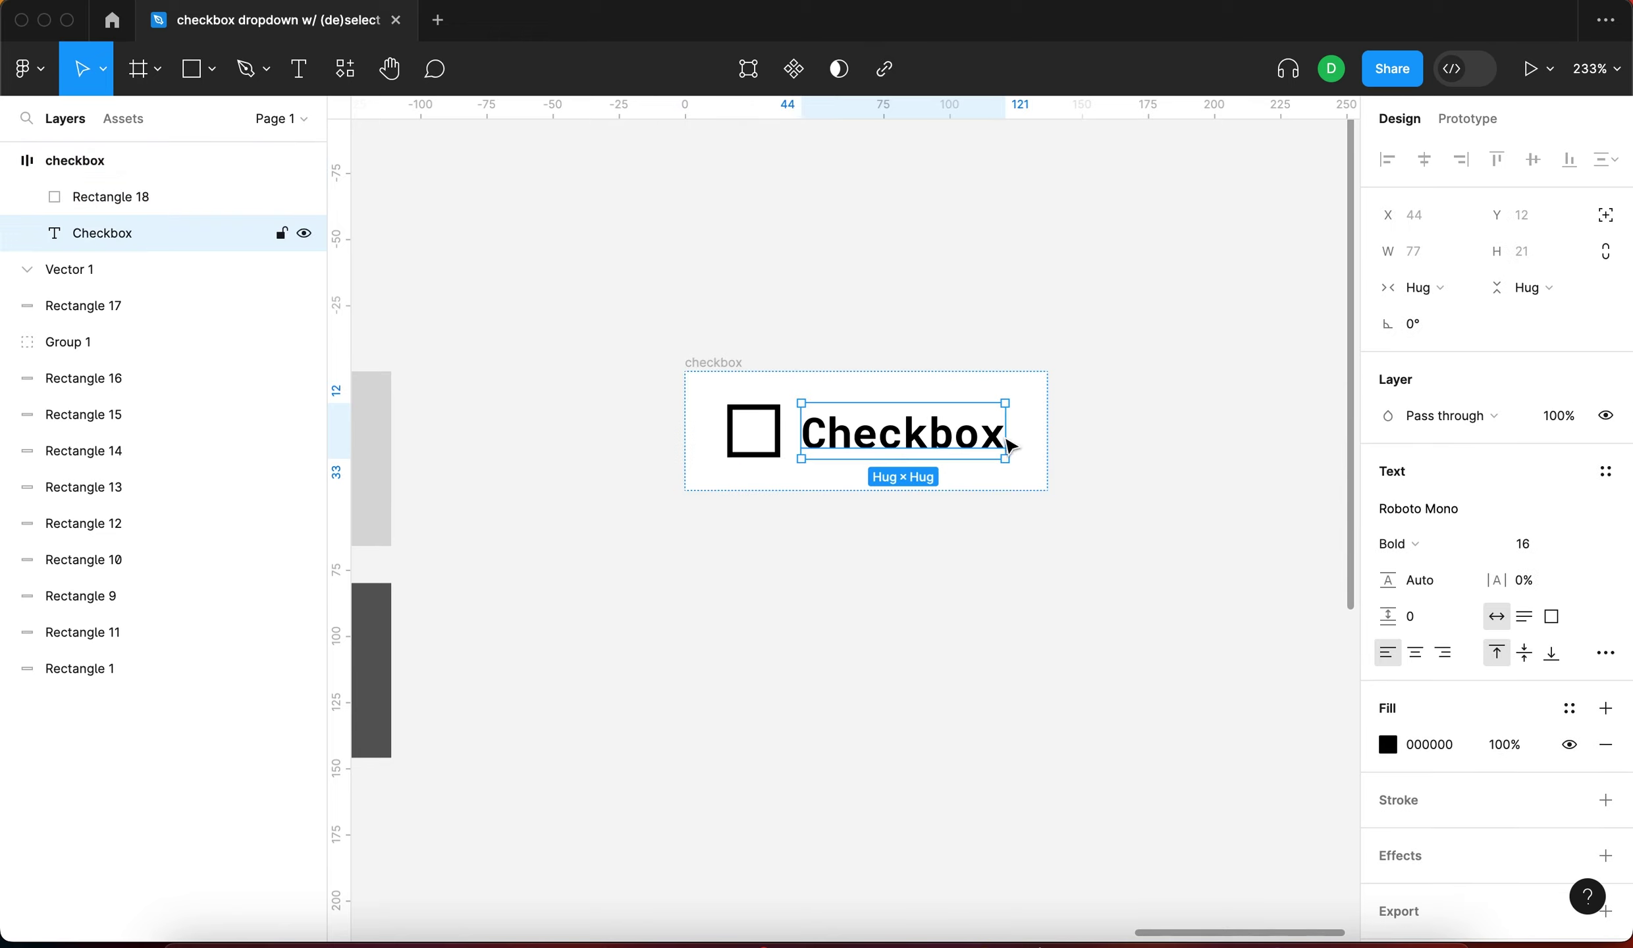
pyautogui.click(863, 329)
pyautogui.click(735, 363)
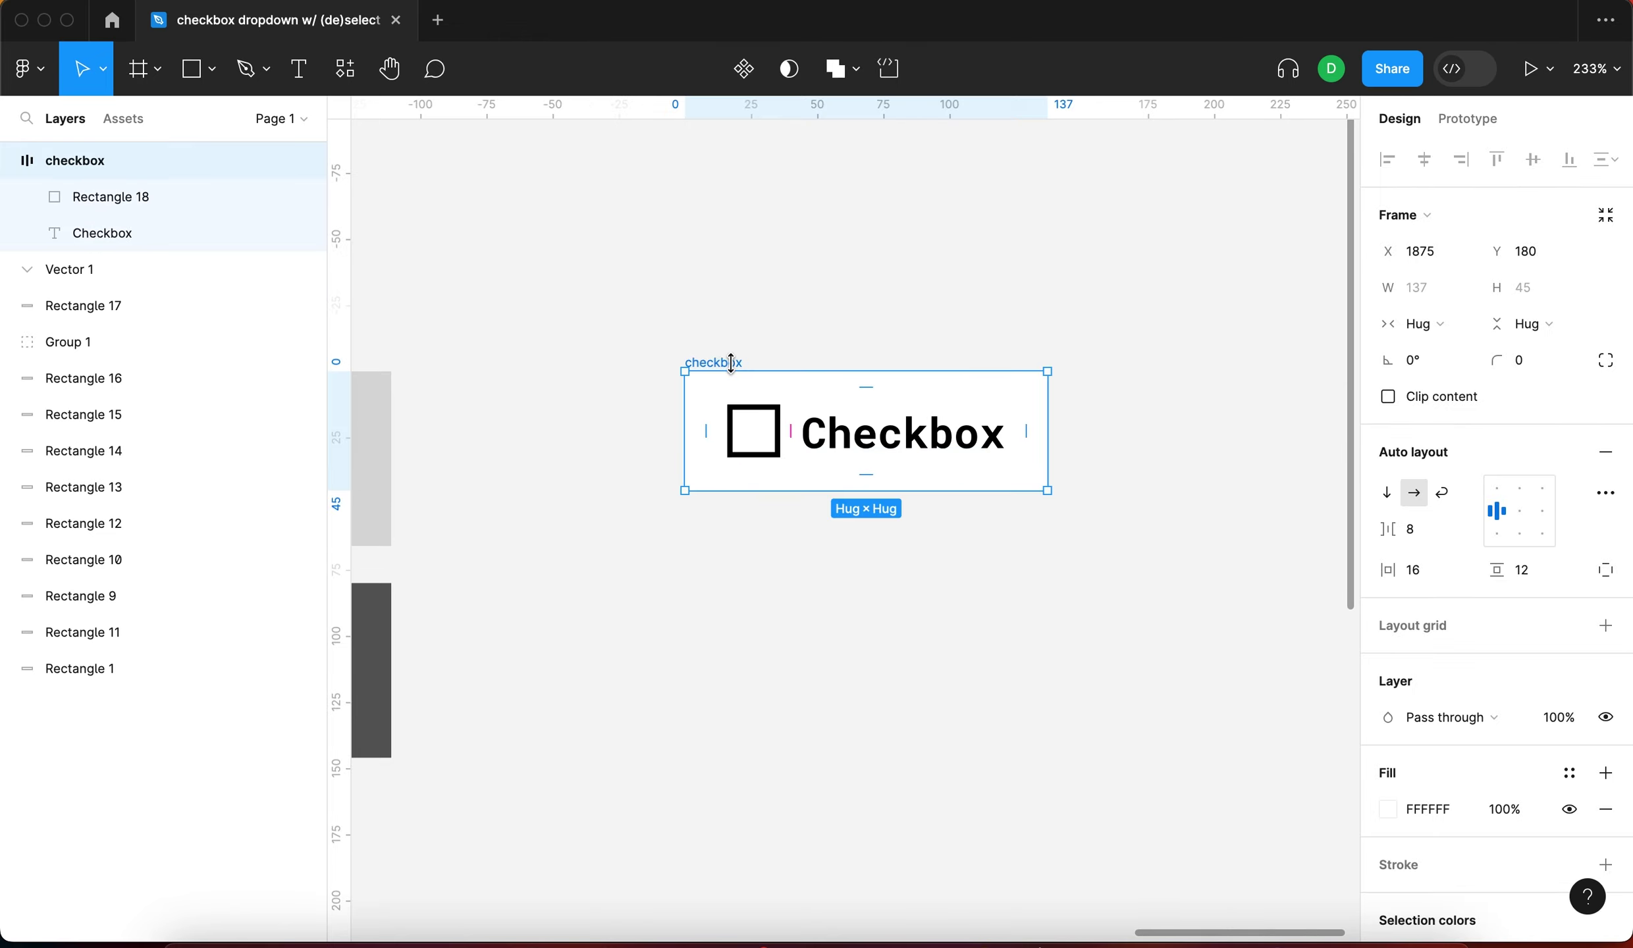
pyautogui.hscroll(3, 922, 293)
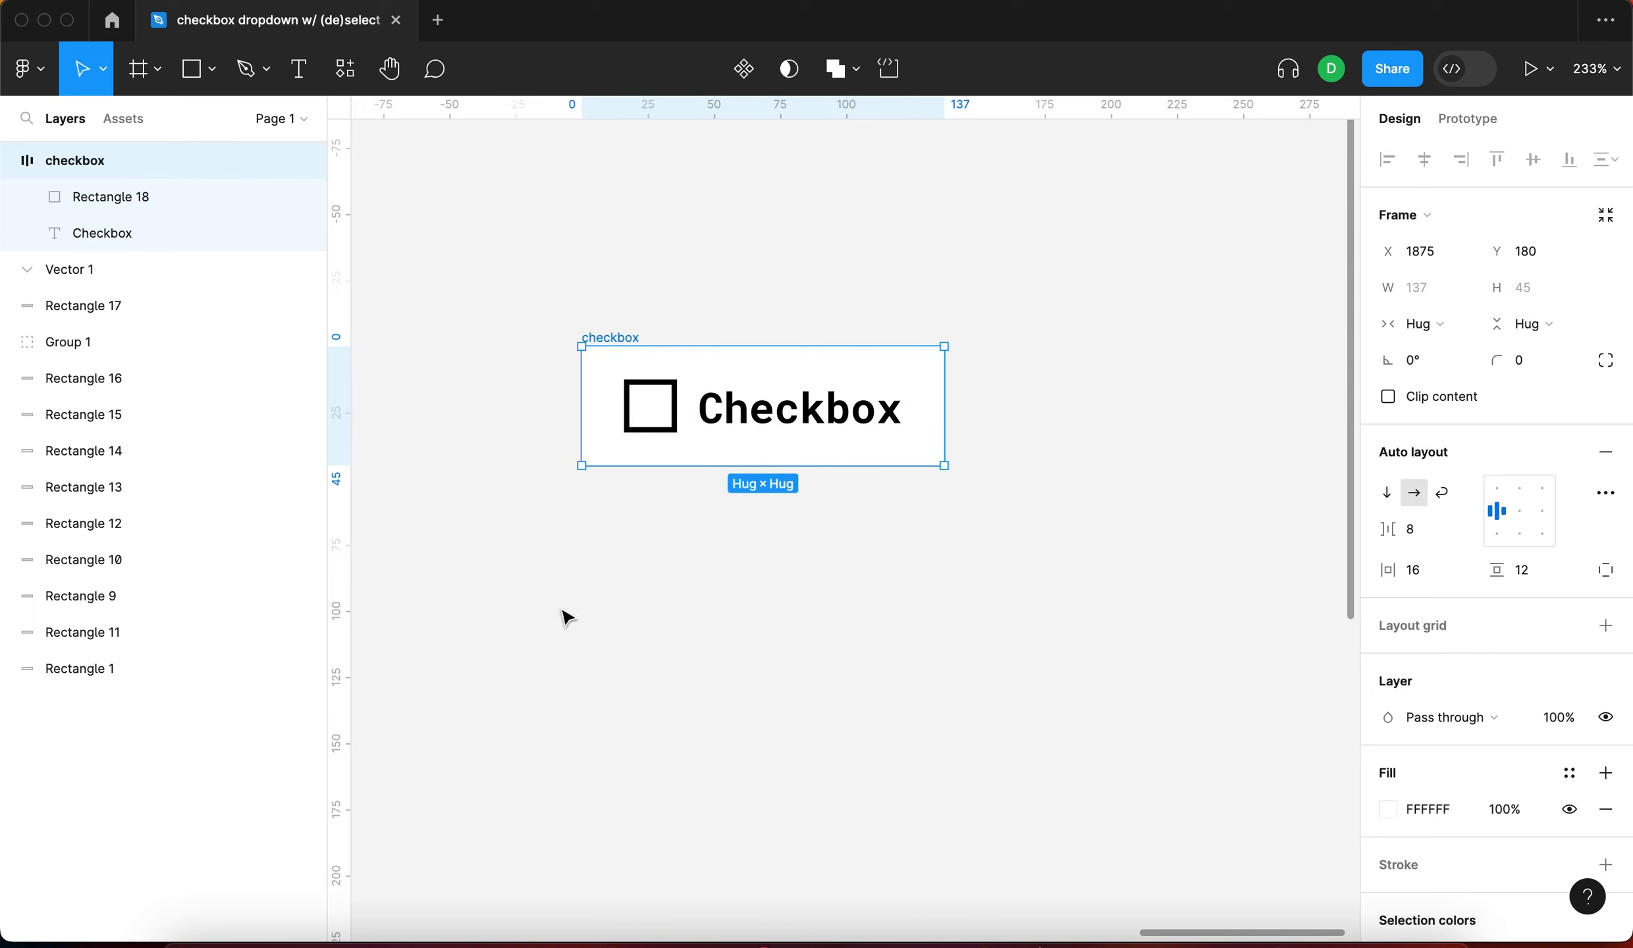
pyautogui.click(1466, 290)
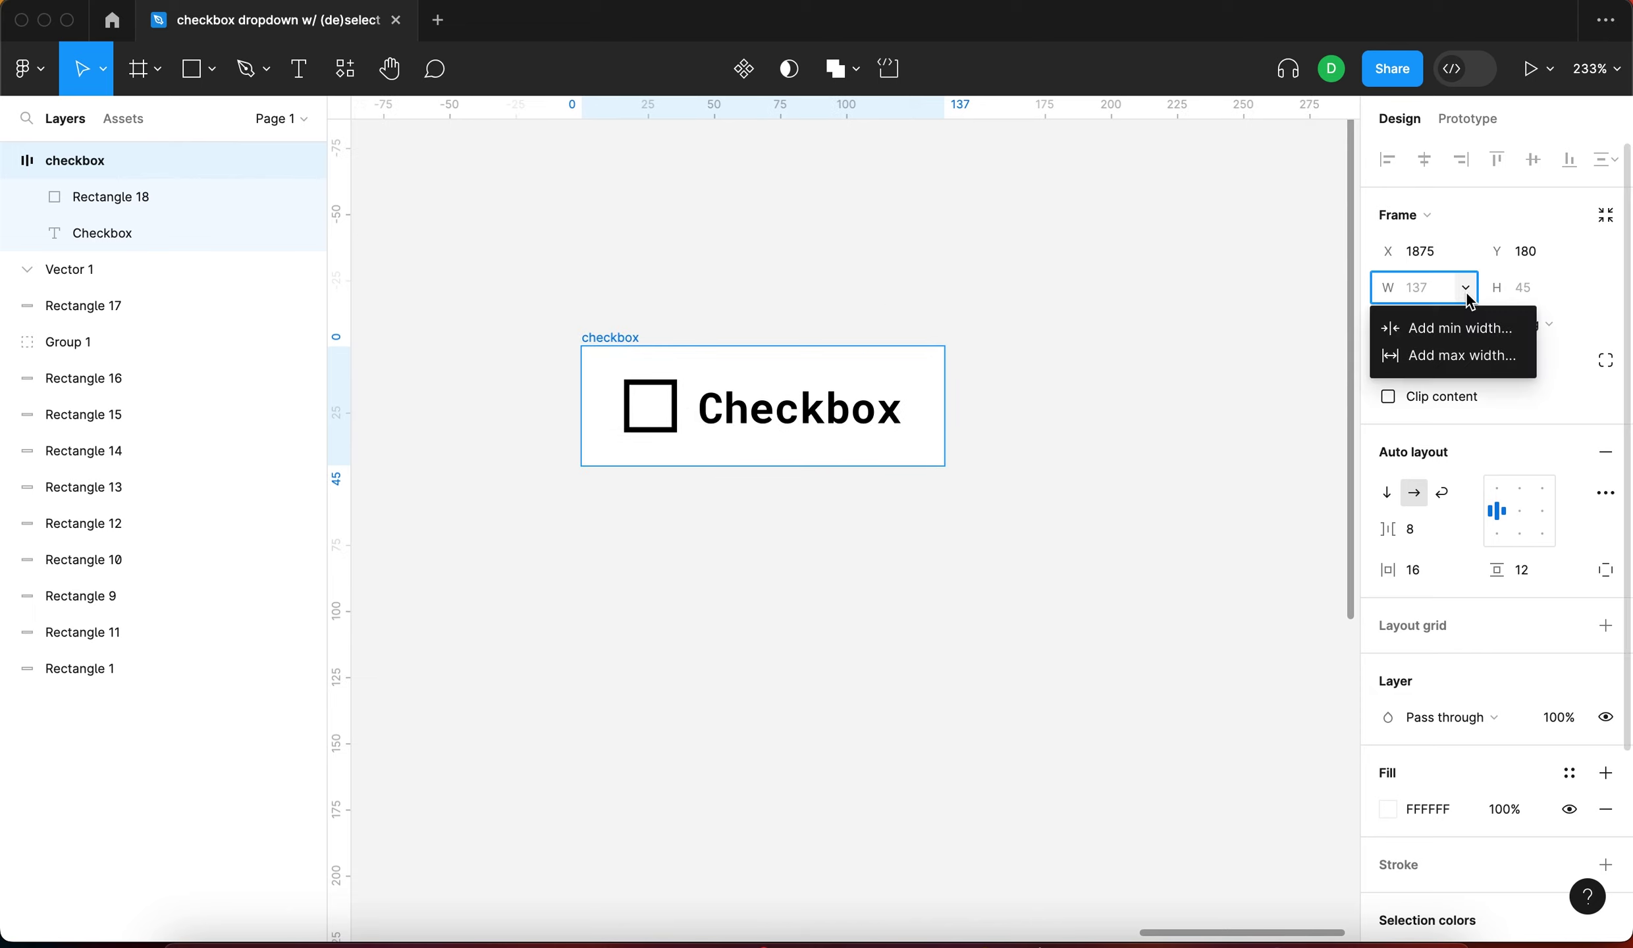
pyautogui.click(1492, 338)
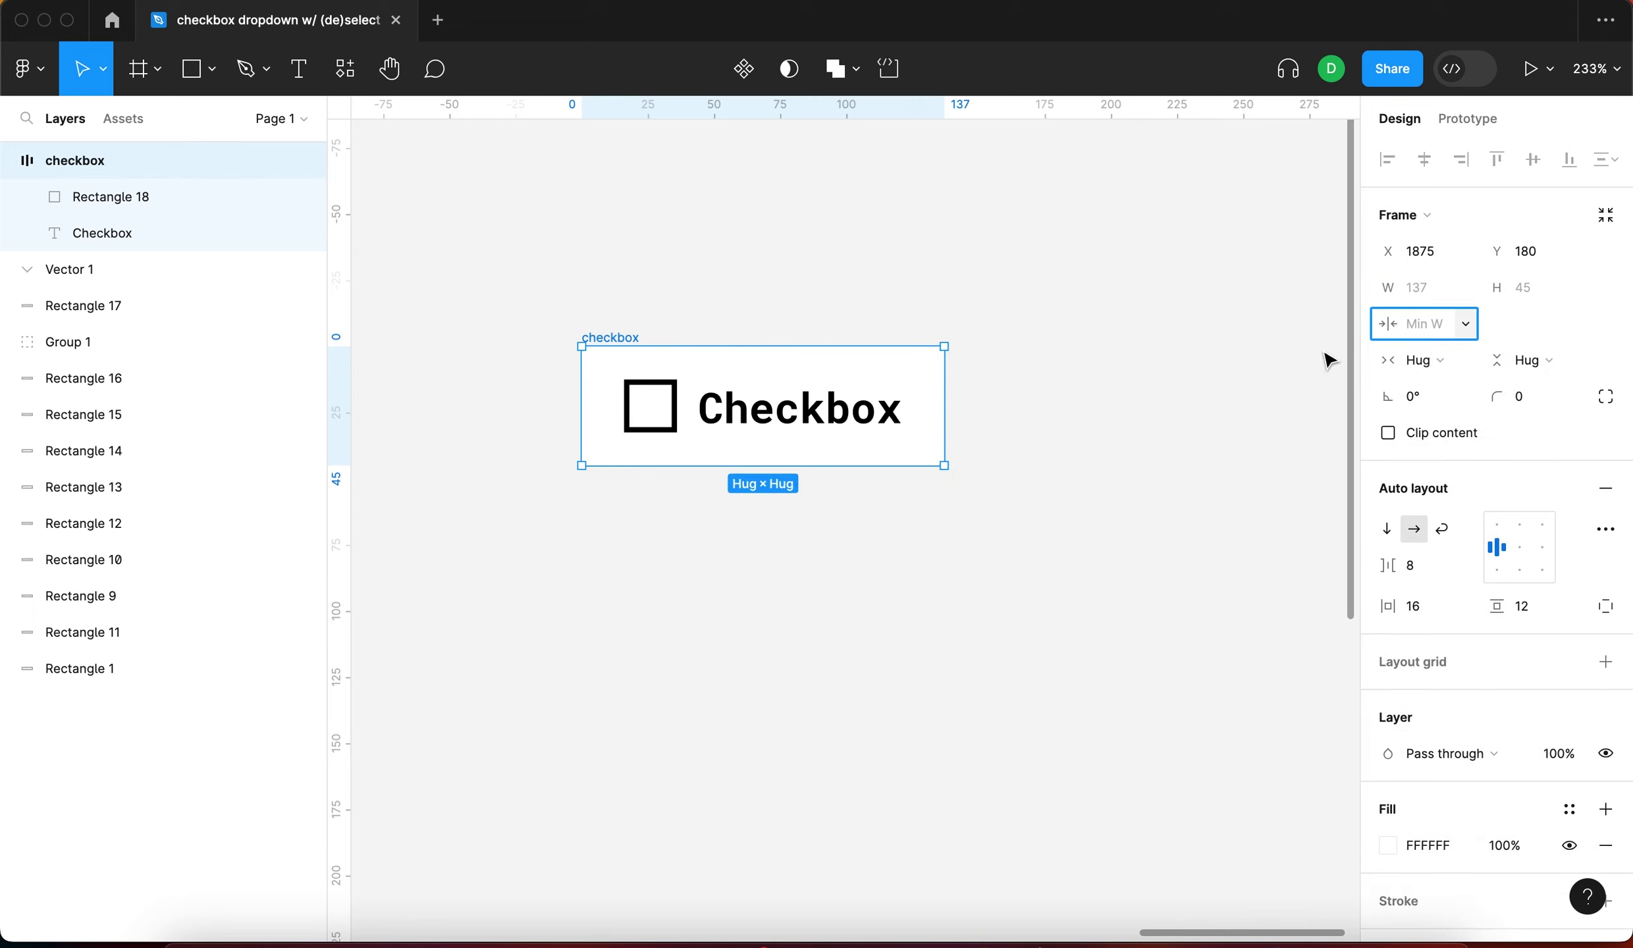
pyautogui.write('240')
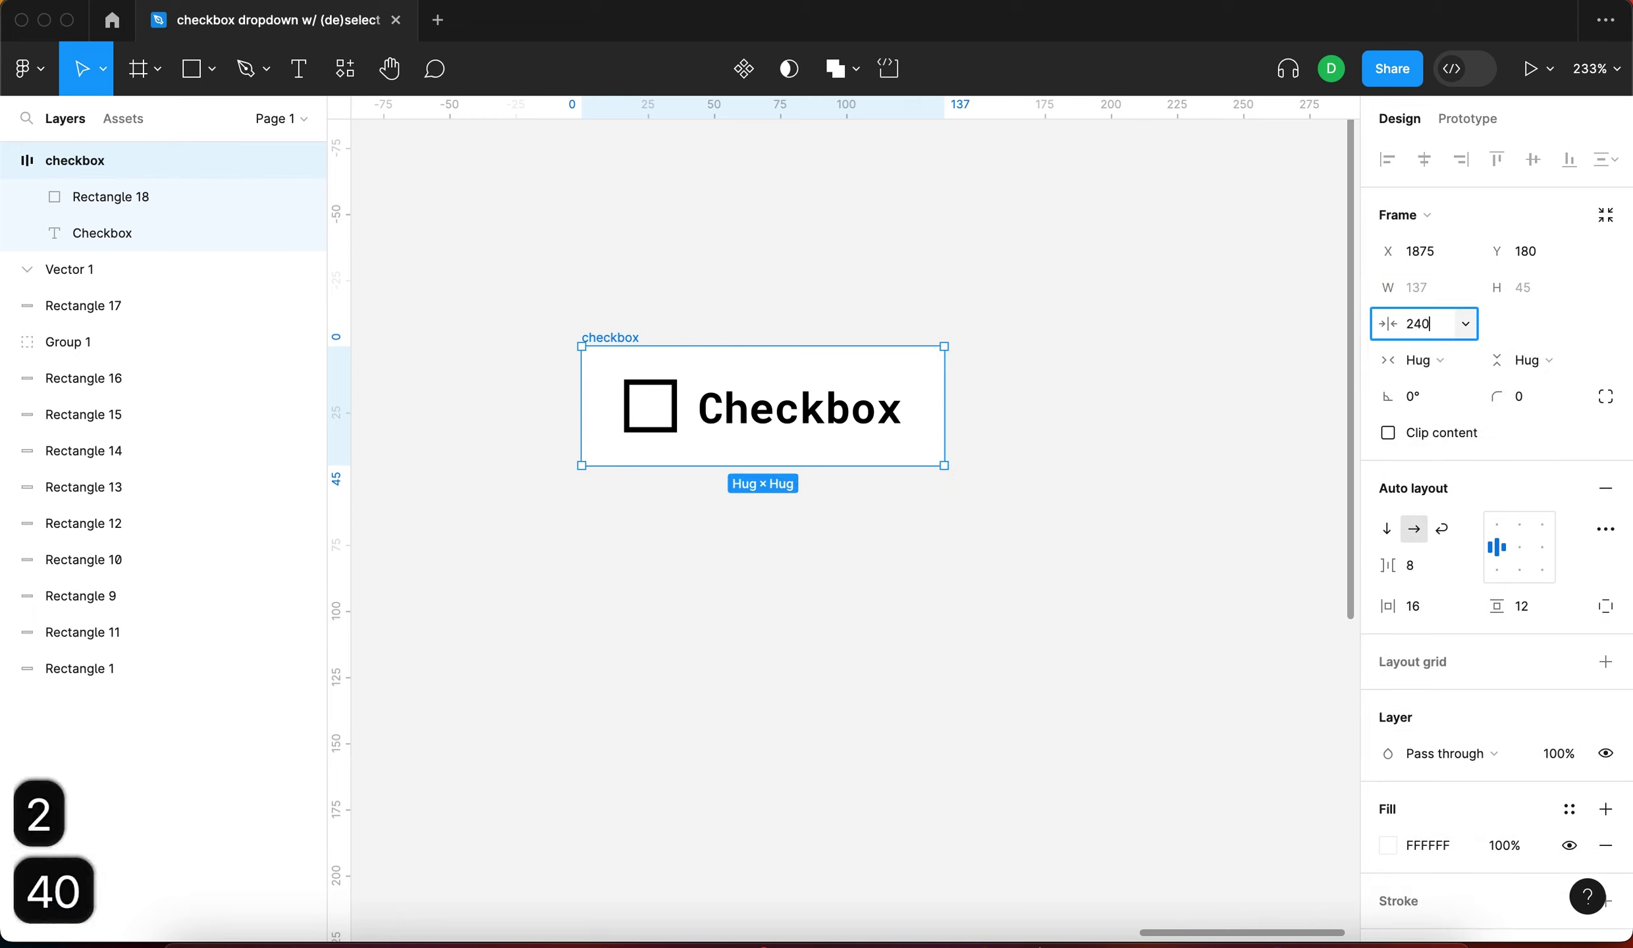
pyautogui.press('Return')
pyautogui.click(1090, 276)
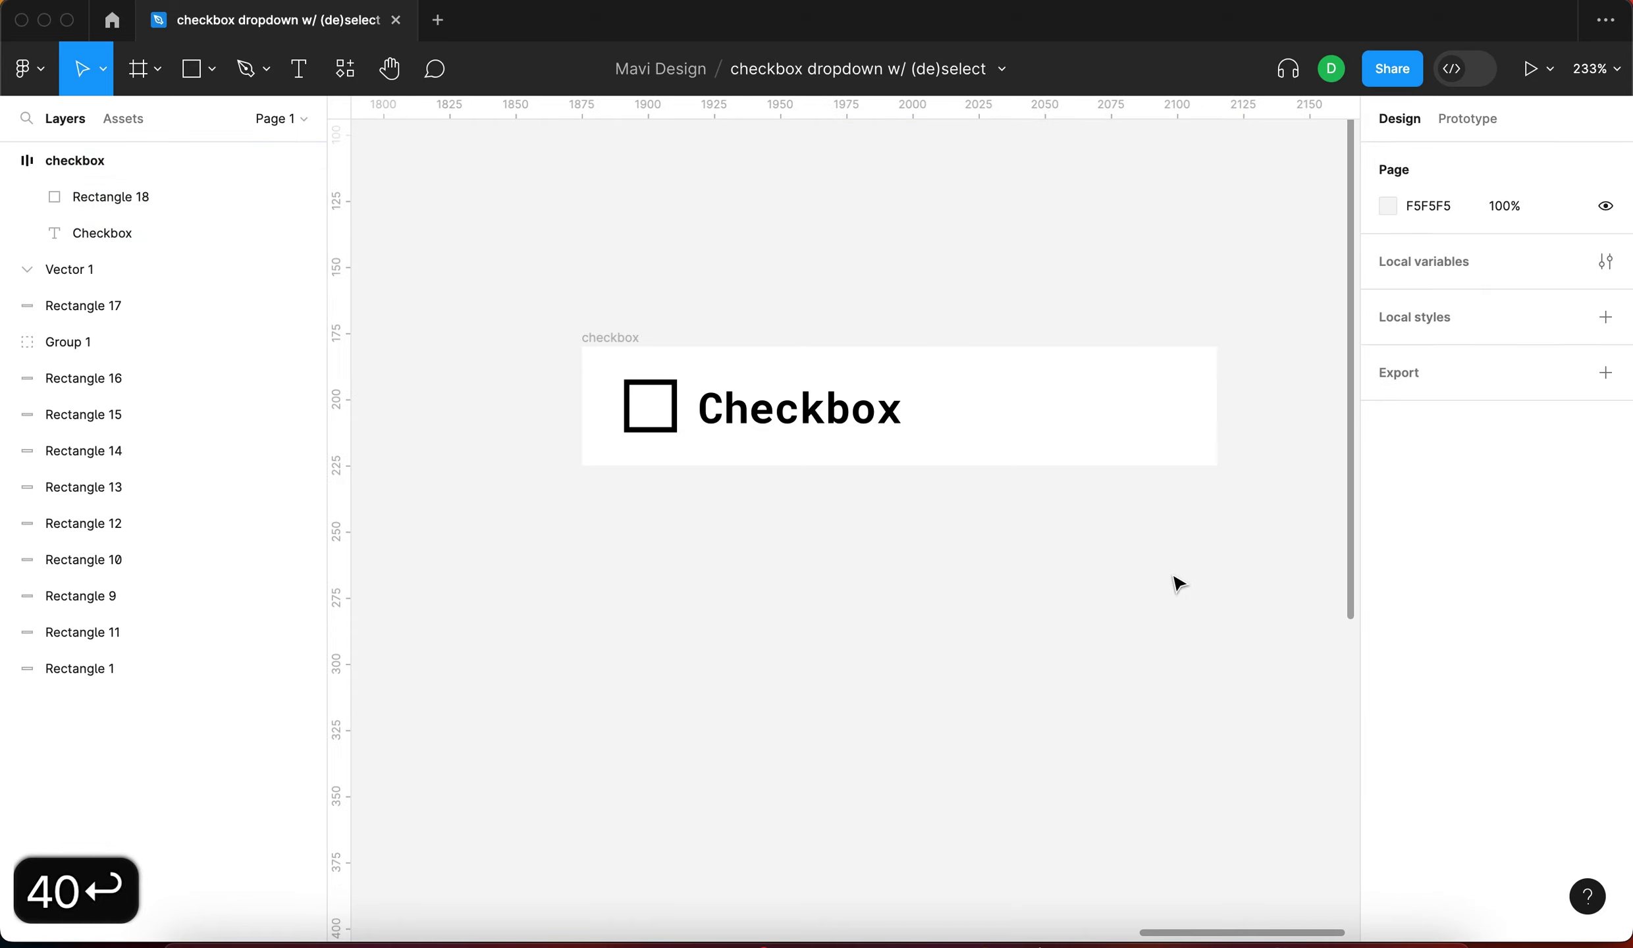
# Try the label with Fill width and extend its text to "Checkbox keep adding text" to test how the frame resizes
pyautogui.hscroll(2, 1179, 583)
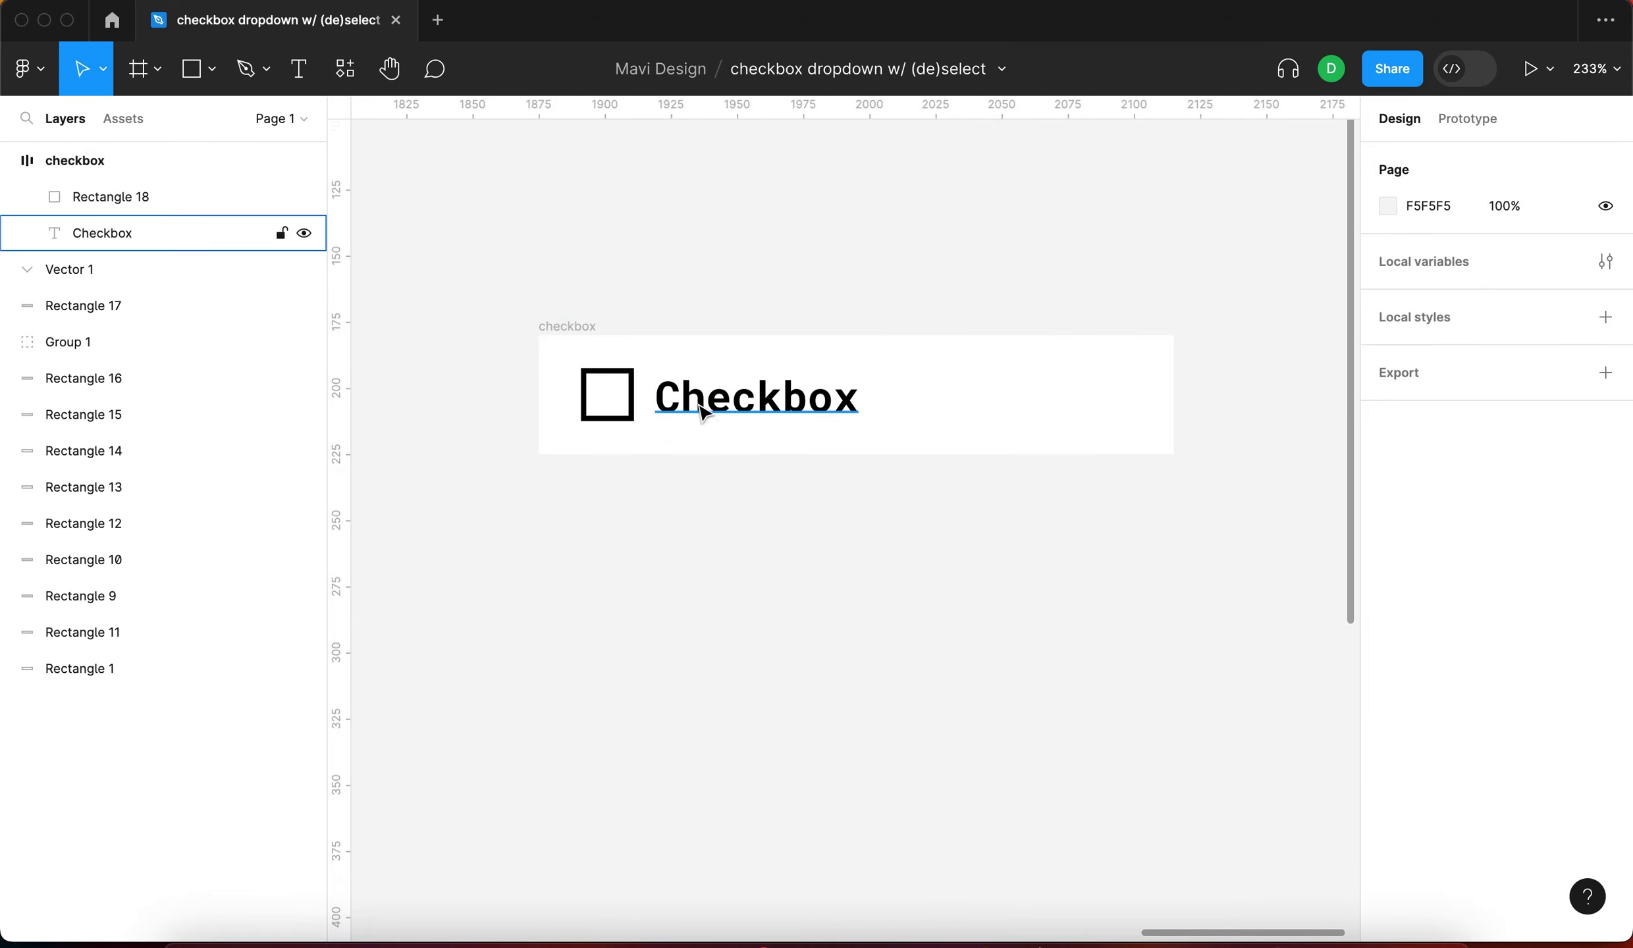
pyautogui.click(728, 419)
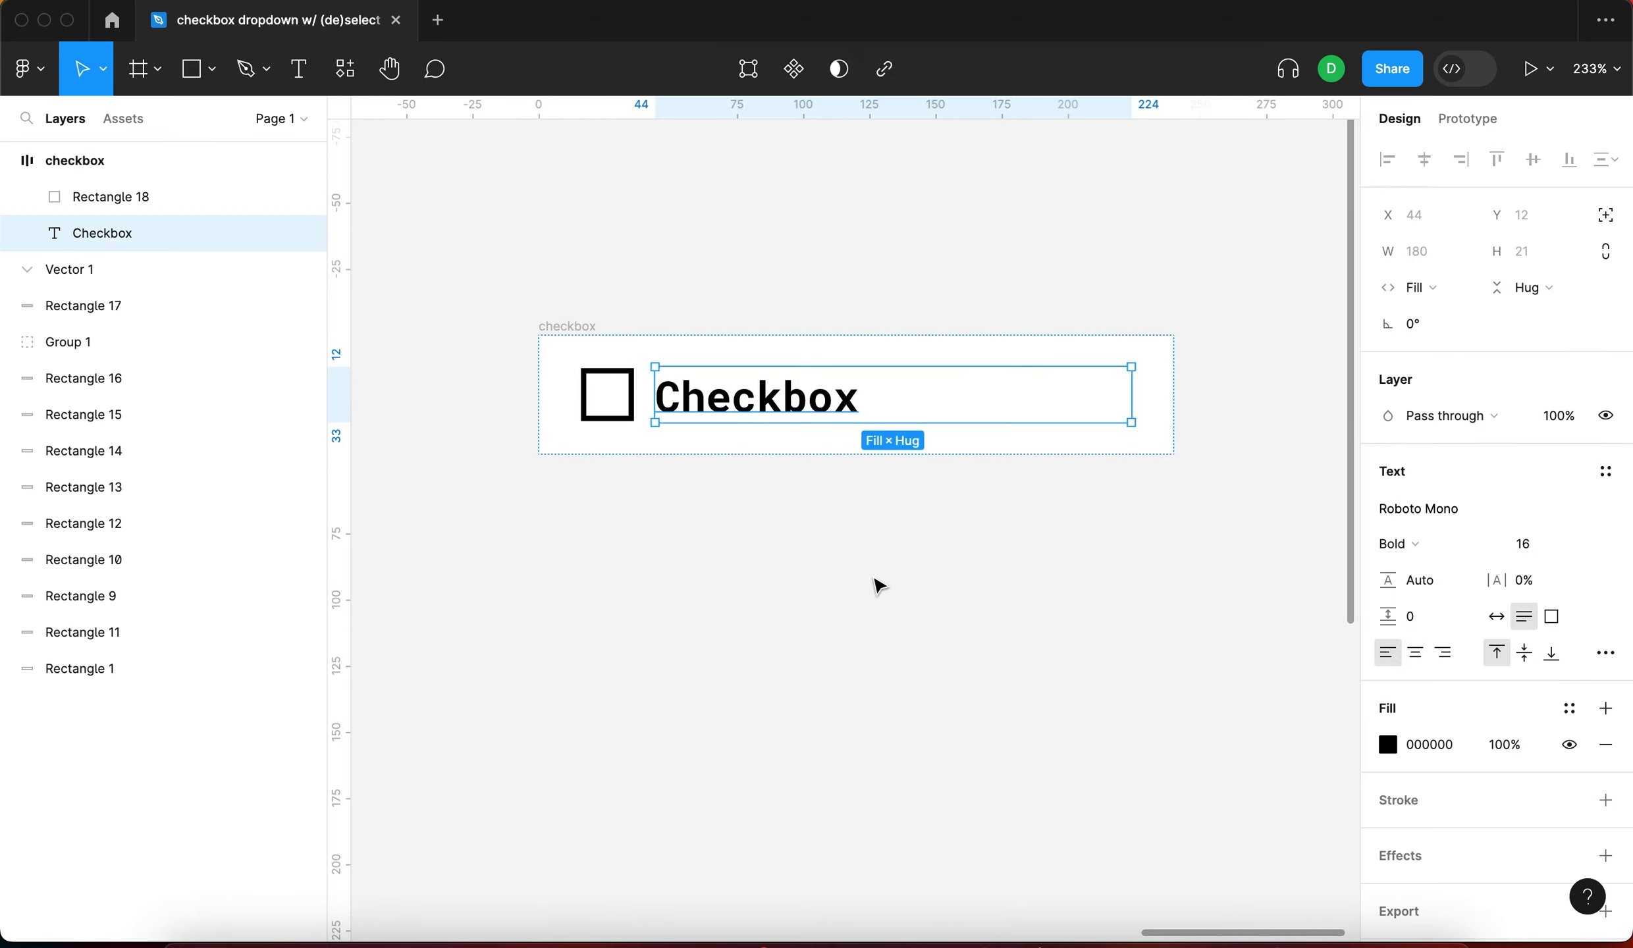
pyautogui.doubleClick(810, 403)
pyautogui.click(872, 400)
pyautogui.write('keep ad')
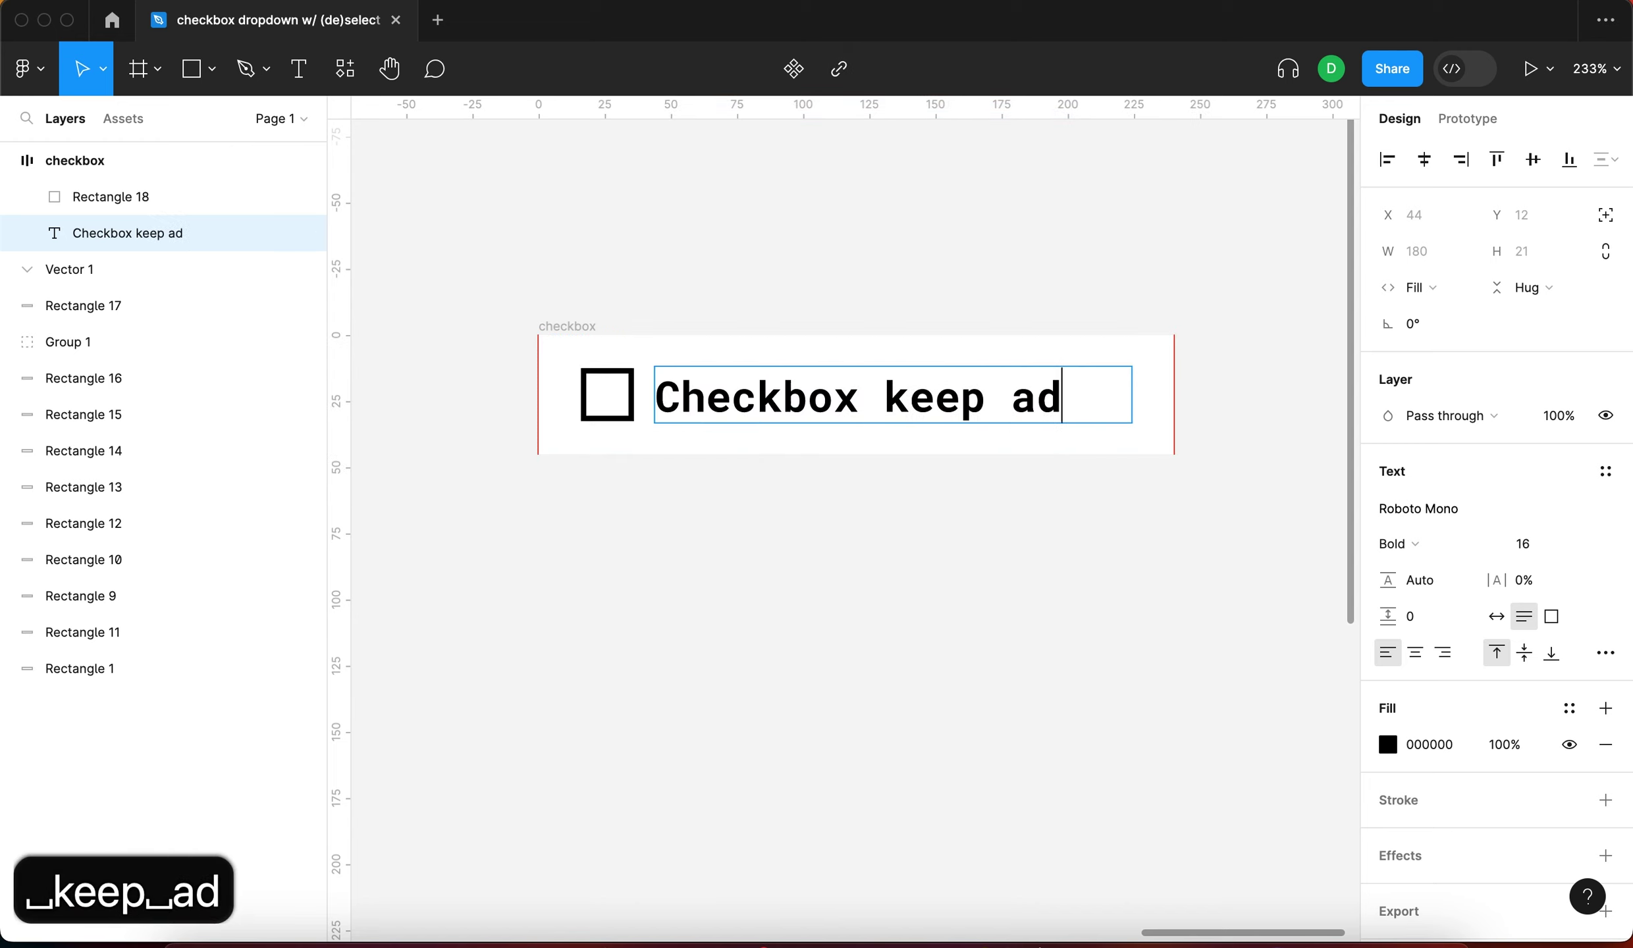
pyautogui.write('ding text')
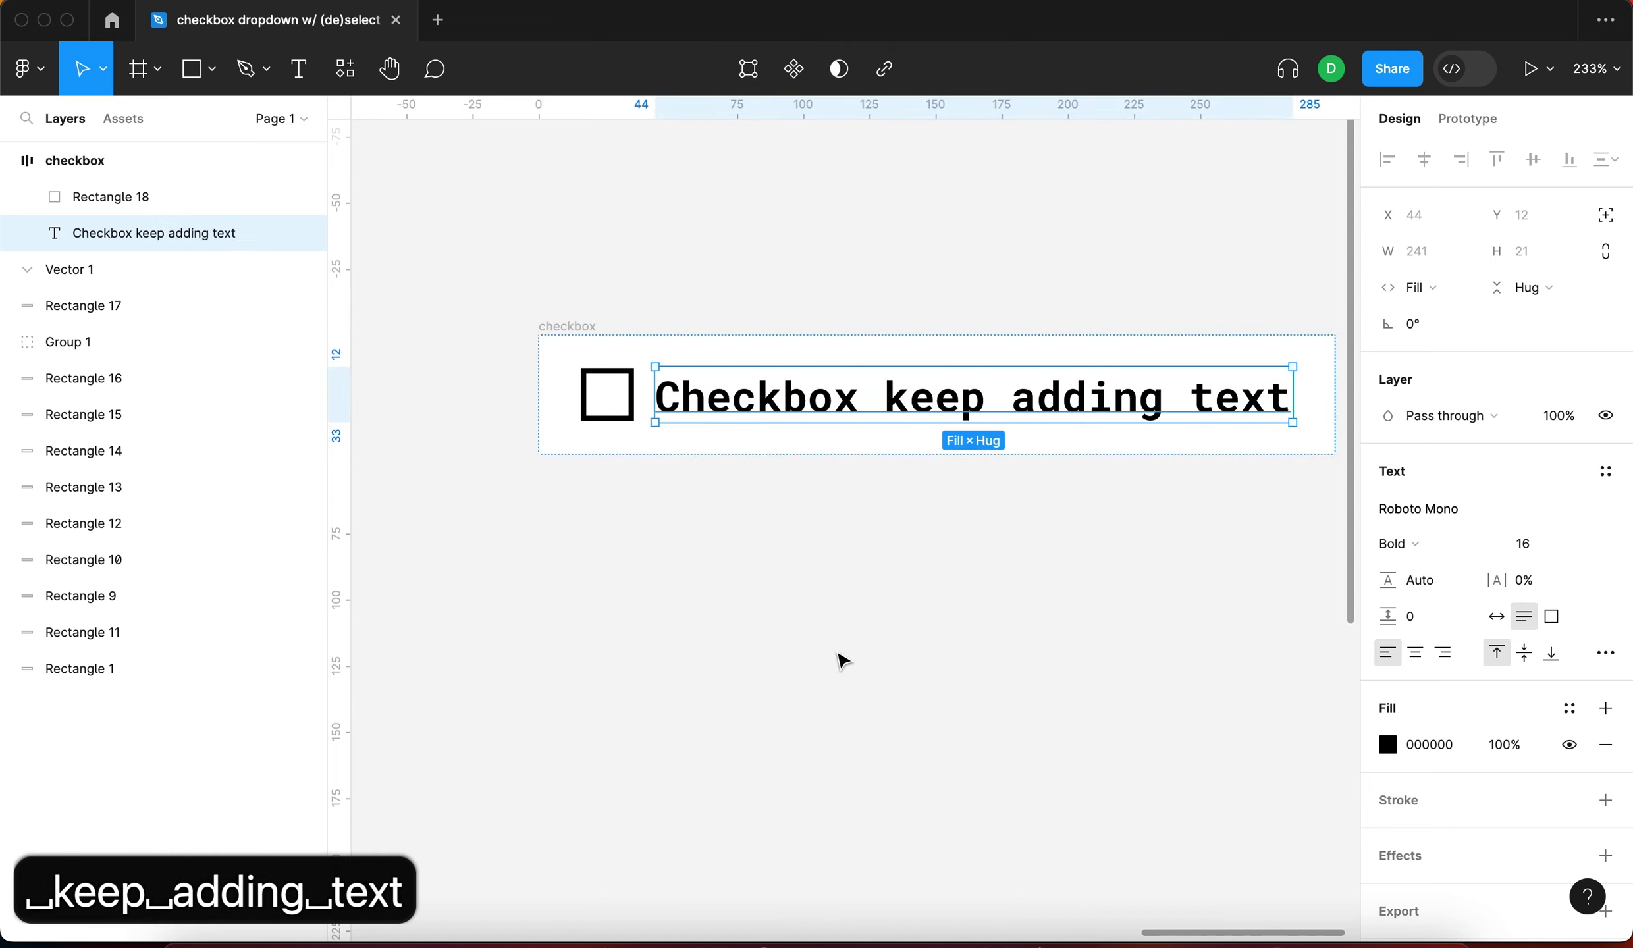
pyautogui.click(838, 660)
pyautogui.hscroll(3, 838, 660)
pyautogui.scroll(-3, 839, 660)
pyautogui.click(617, 445)
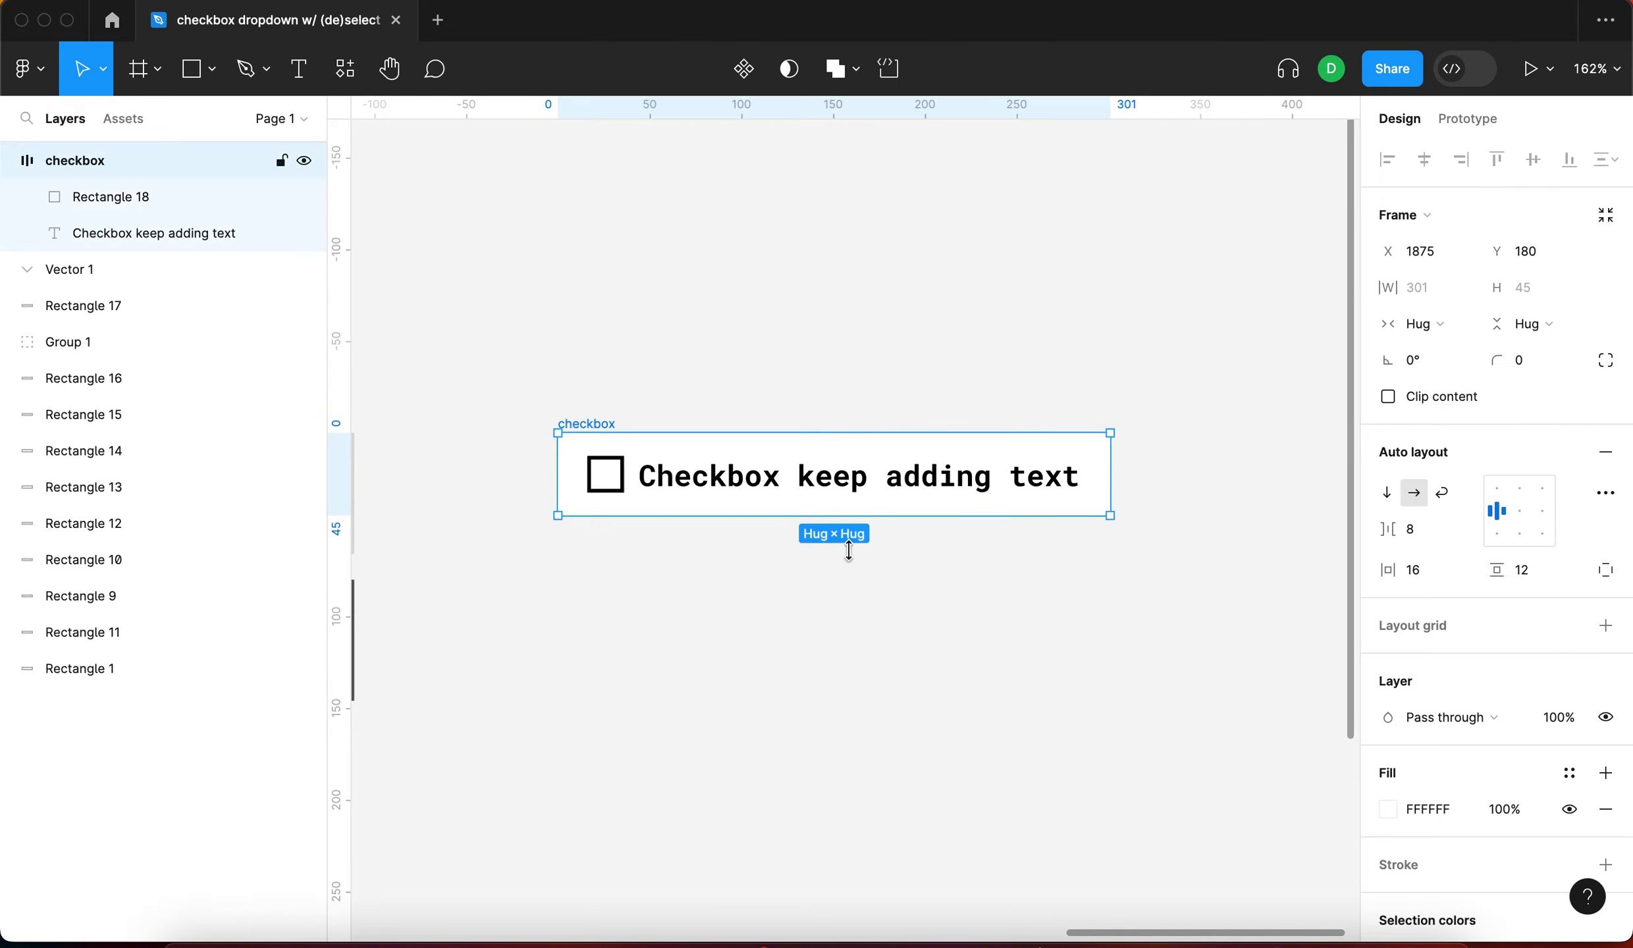
pyautogui.click(884, 572)
pyautogui.scroll(3, 909, 547)
pyautogui.click(926, 522)
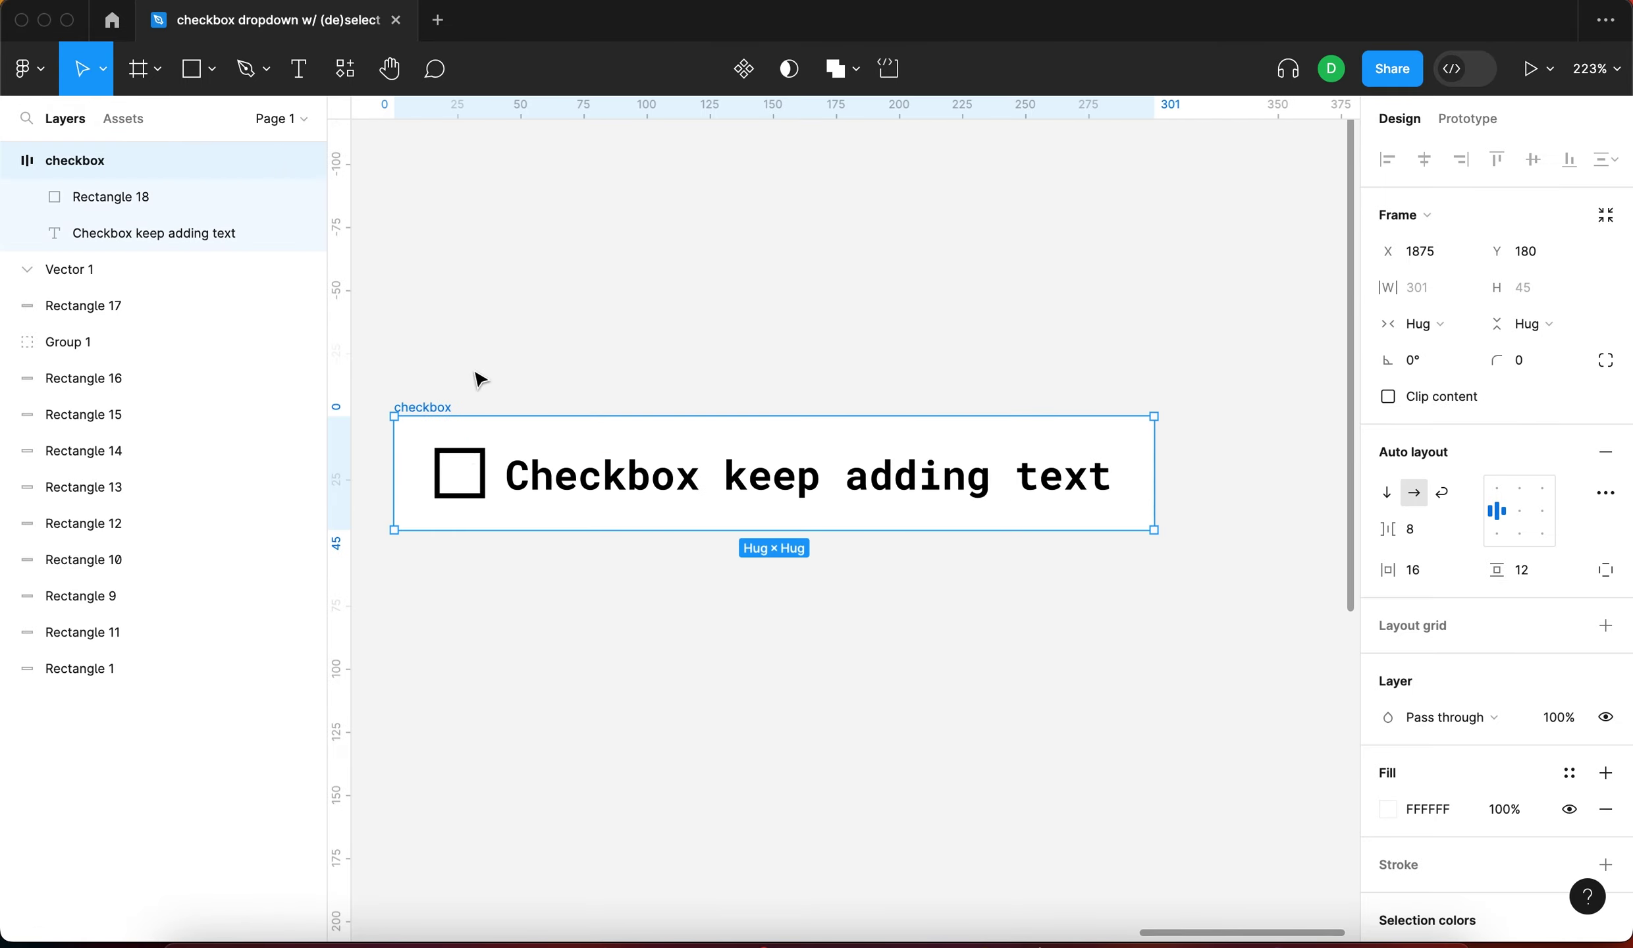
pyautogui.hscroll(-3, 1086, 616)
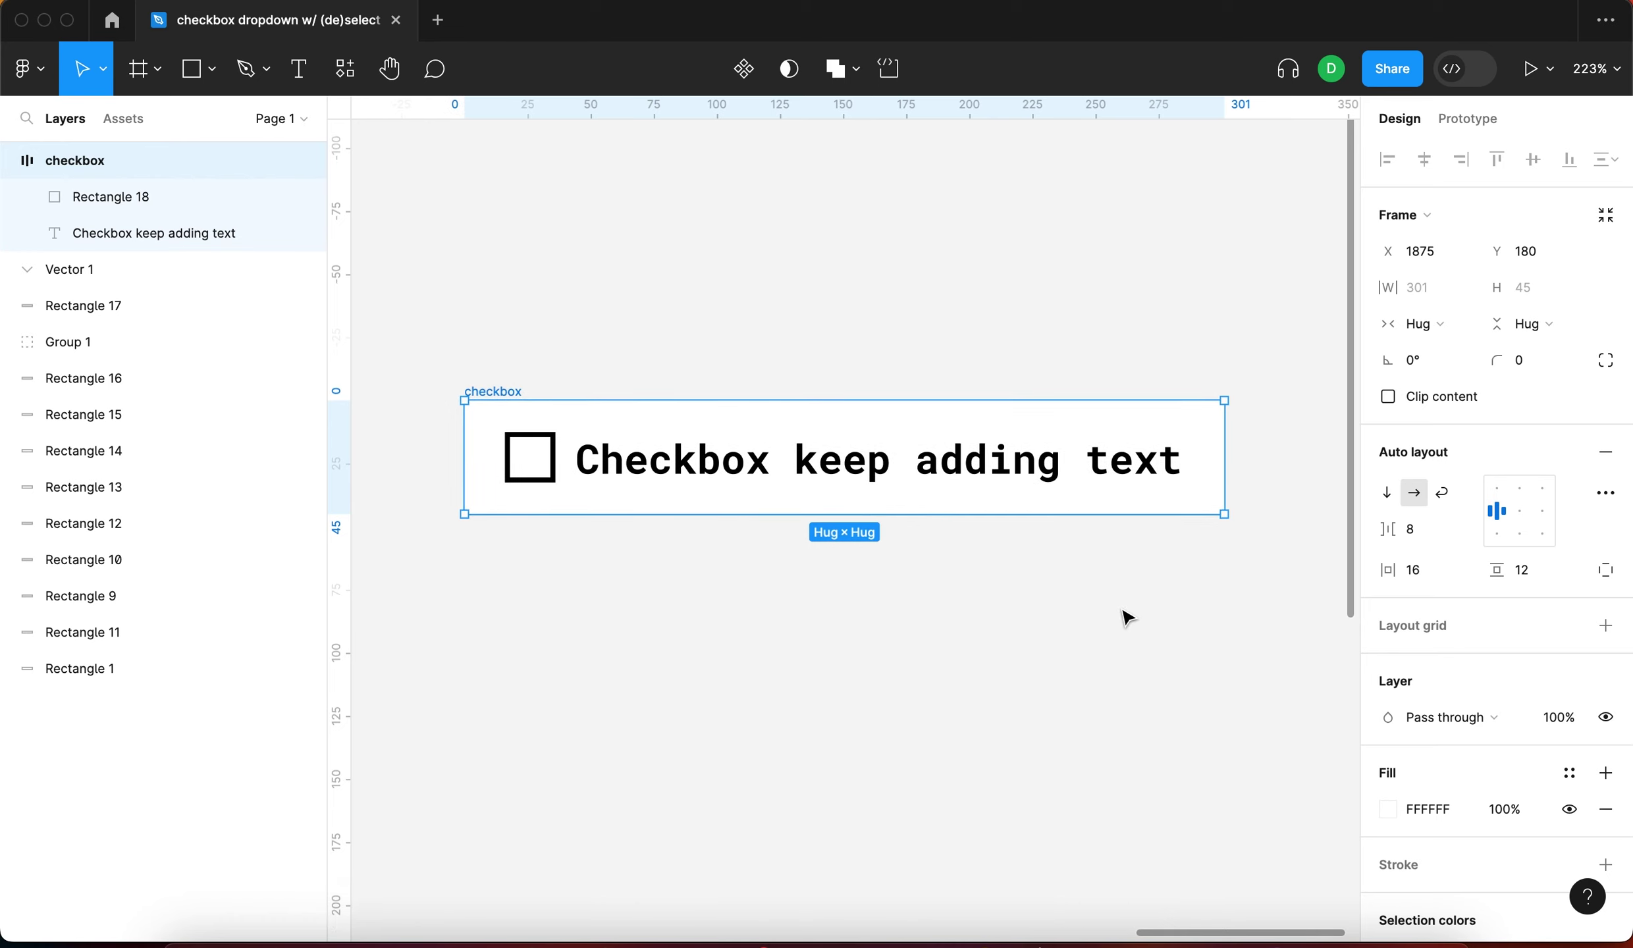
# Remove "keep adding text" from the label, leaving only "Checkbox"
pyautogui.click(876, 474)
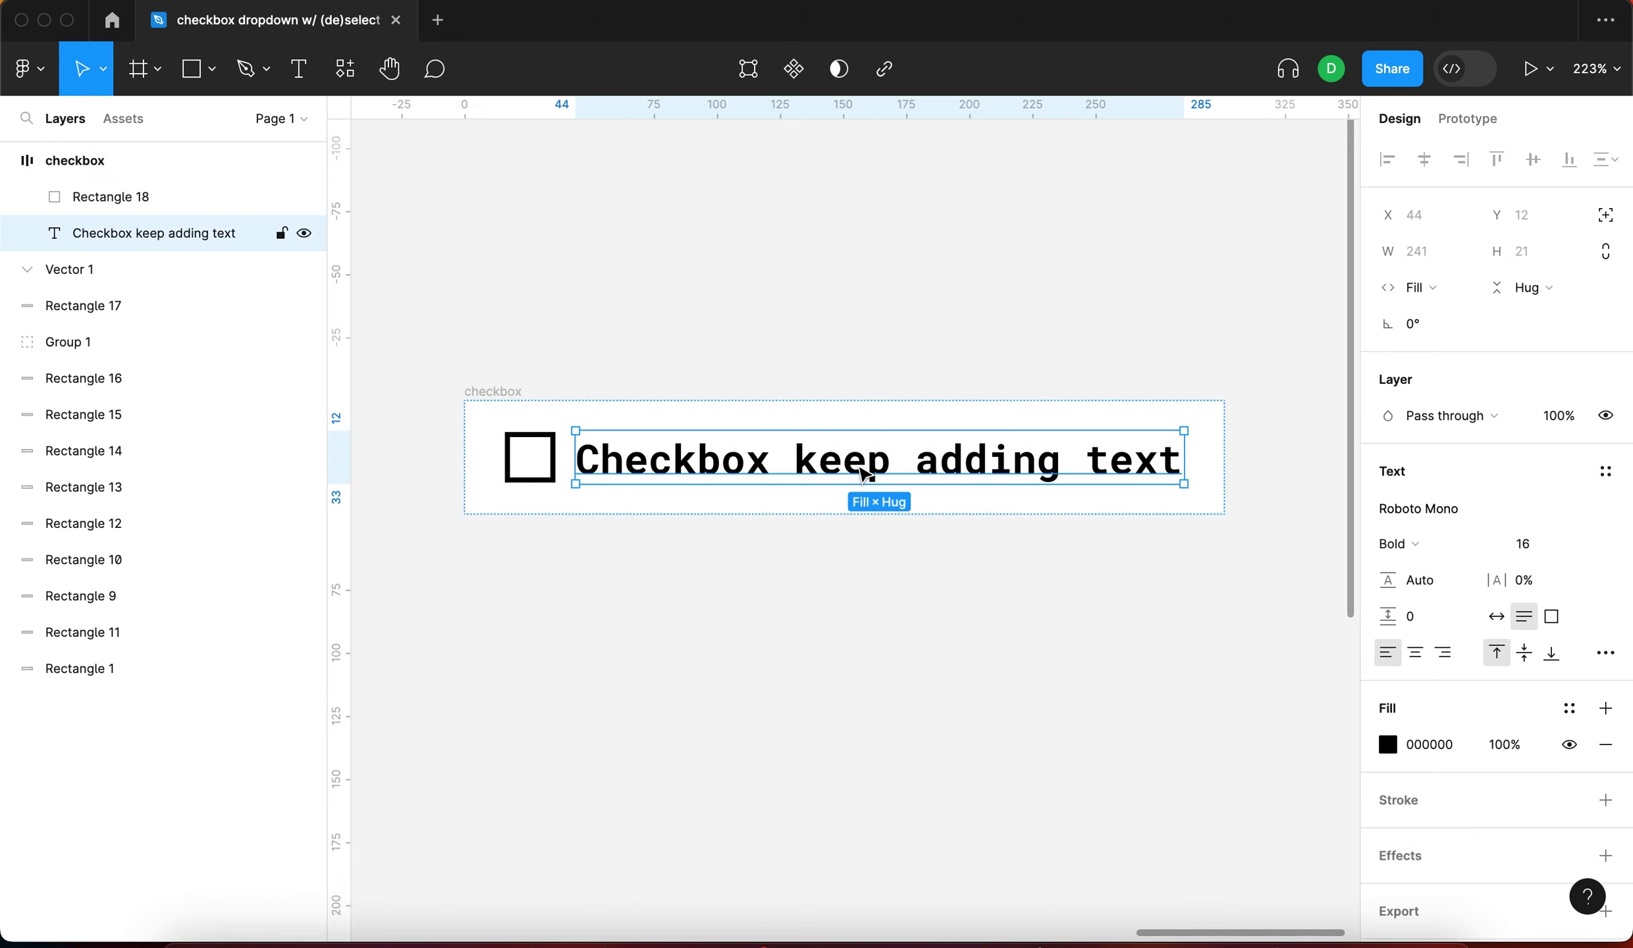
pyautogui.doubleClick(862, 473)
pyautogui.click(771, 469)
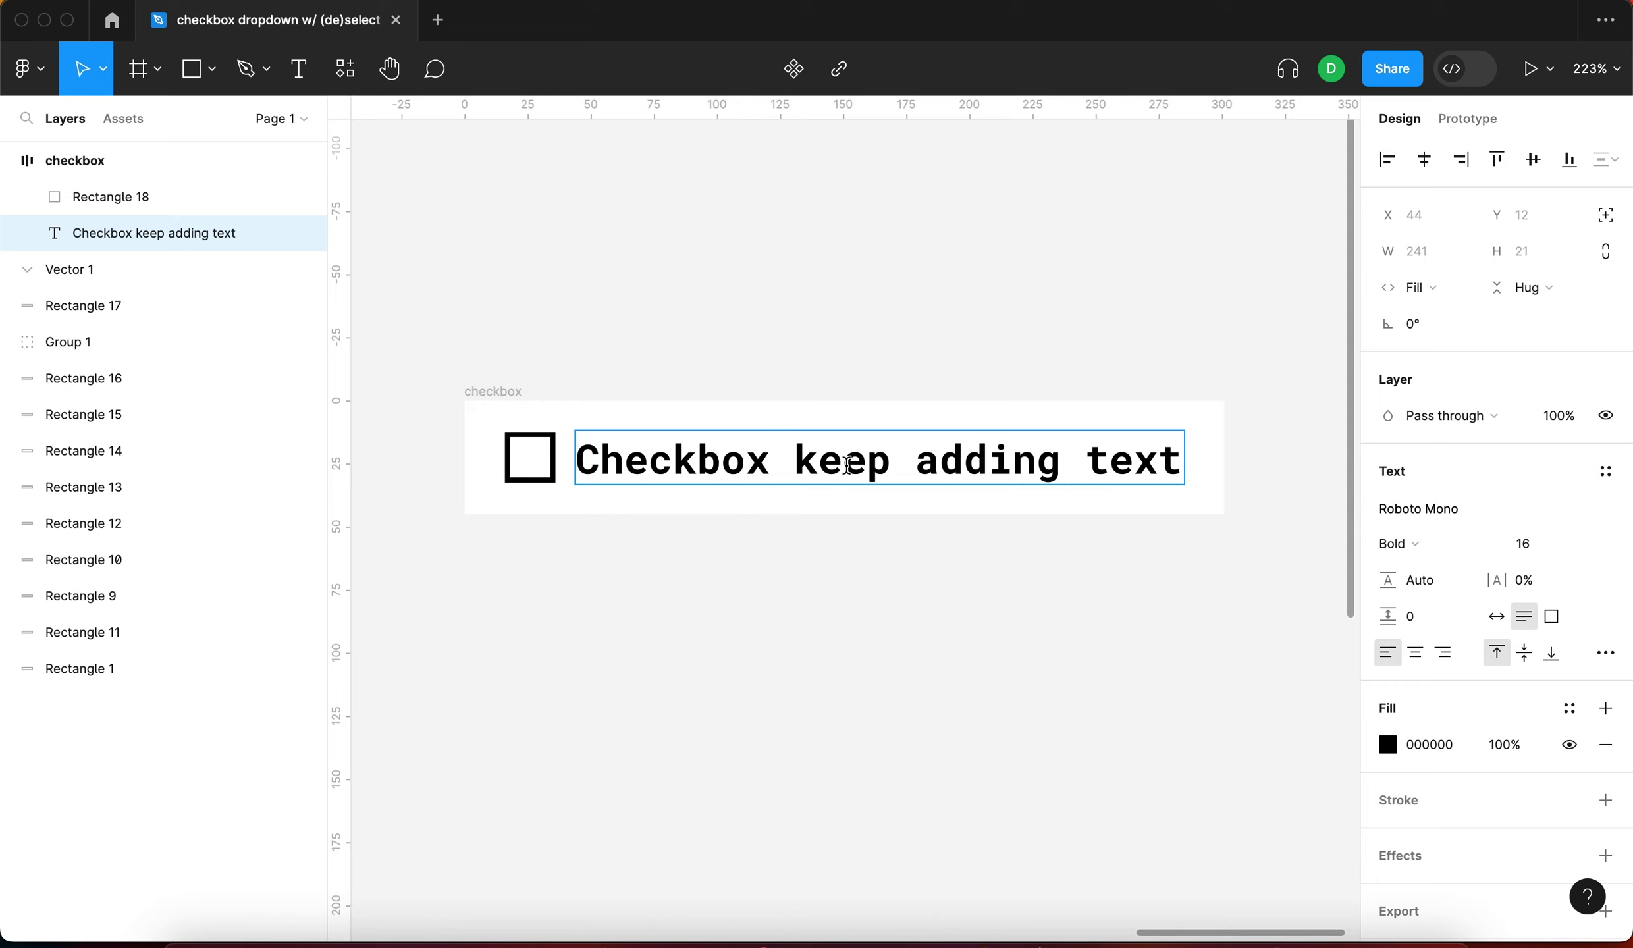
pyautogui.press('shift+super+Right')
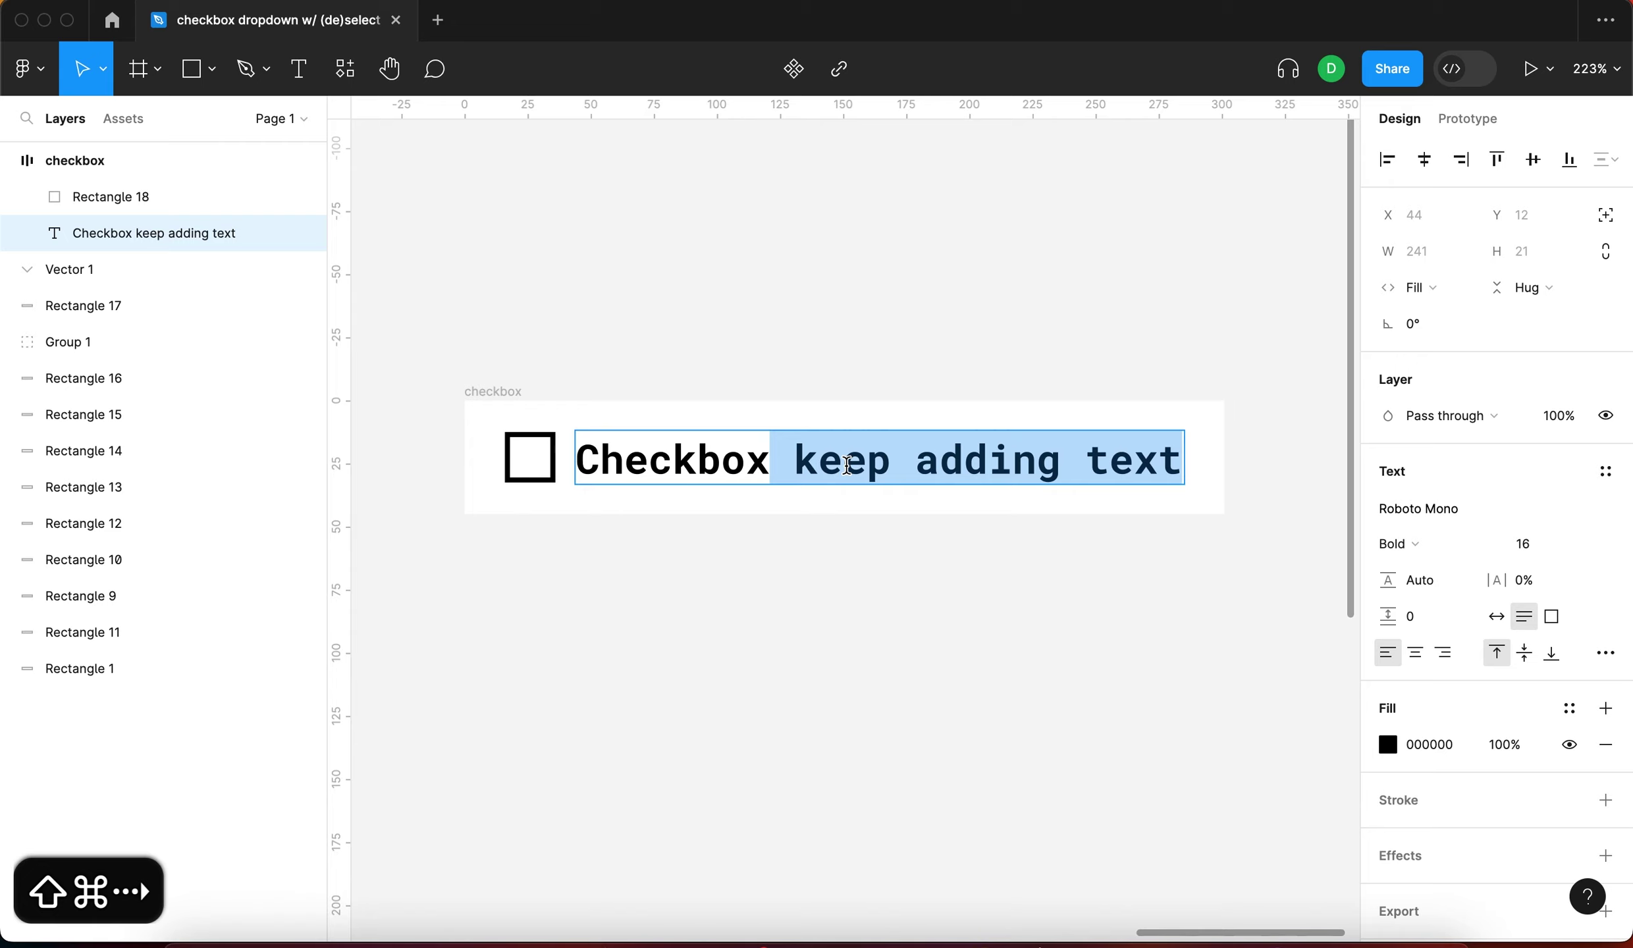
pyautogui.press('BackSpace')
pyautogui.press('Escape')
pyautogui.click(774, 689)
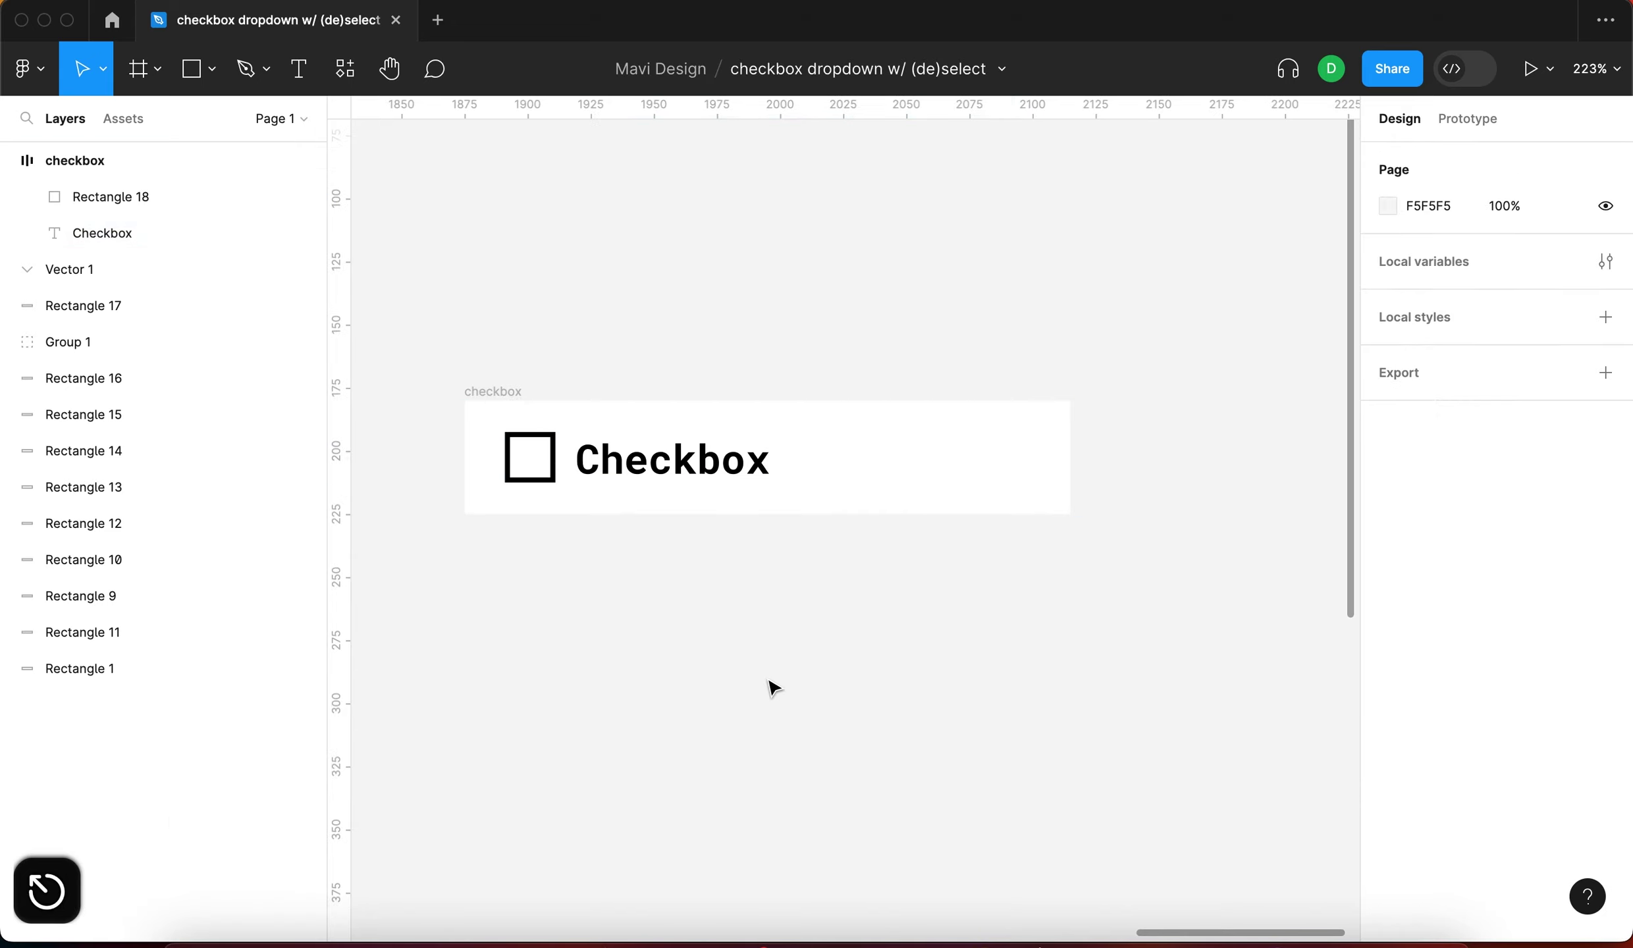
# Set the Checkbox label's horizontal resizing to Hug
pyautogui.click(620, 431)
pyautogui.click(515, 391)
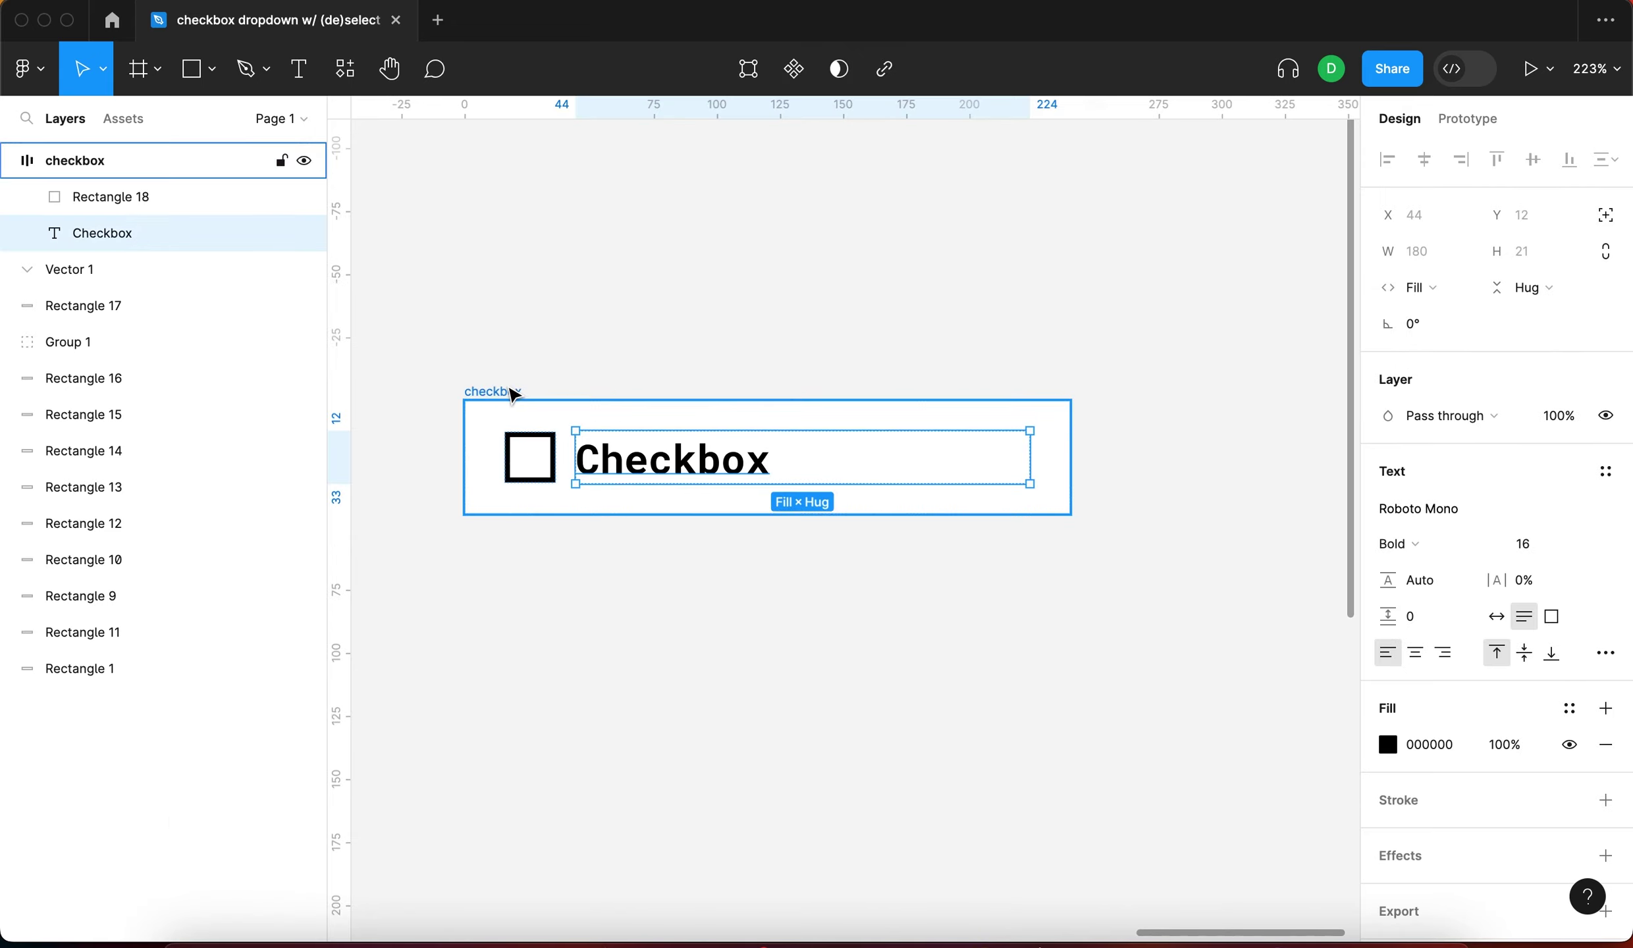
pyautogui.click(733, 466)
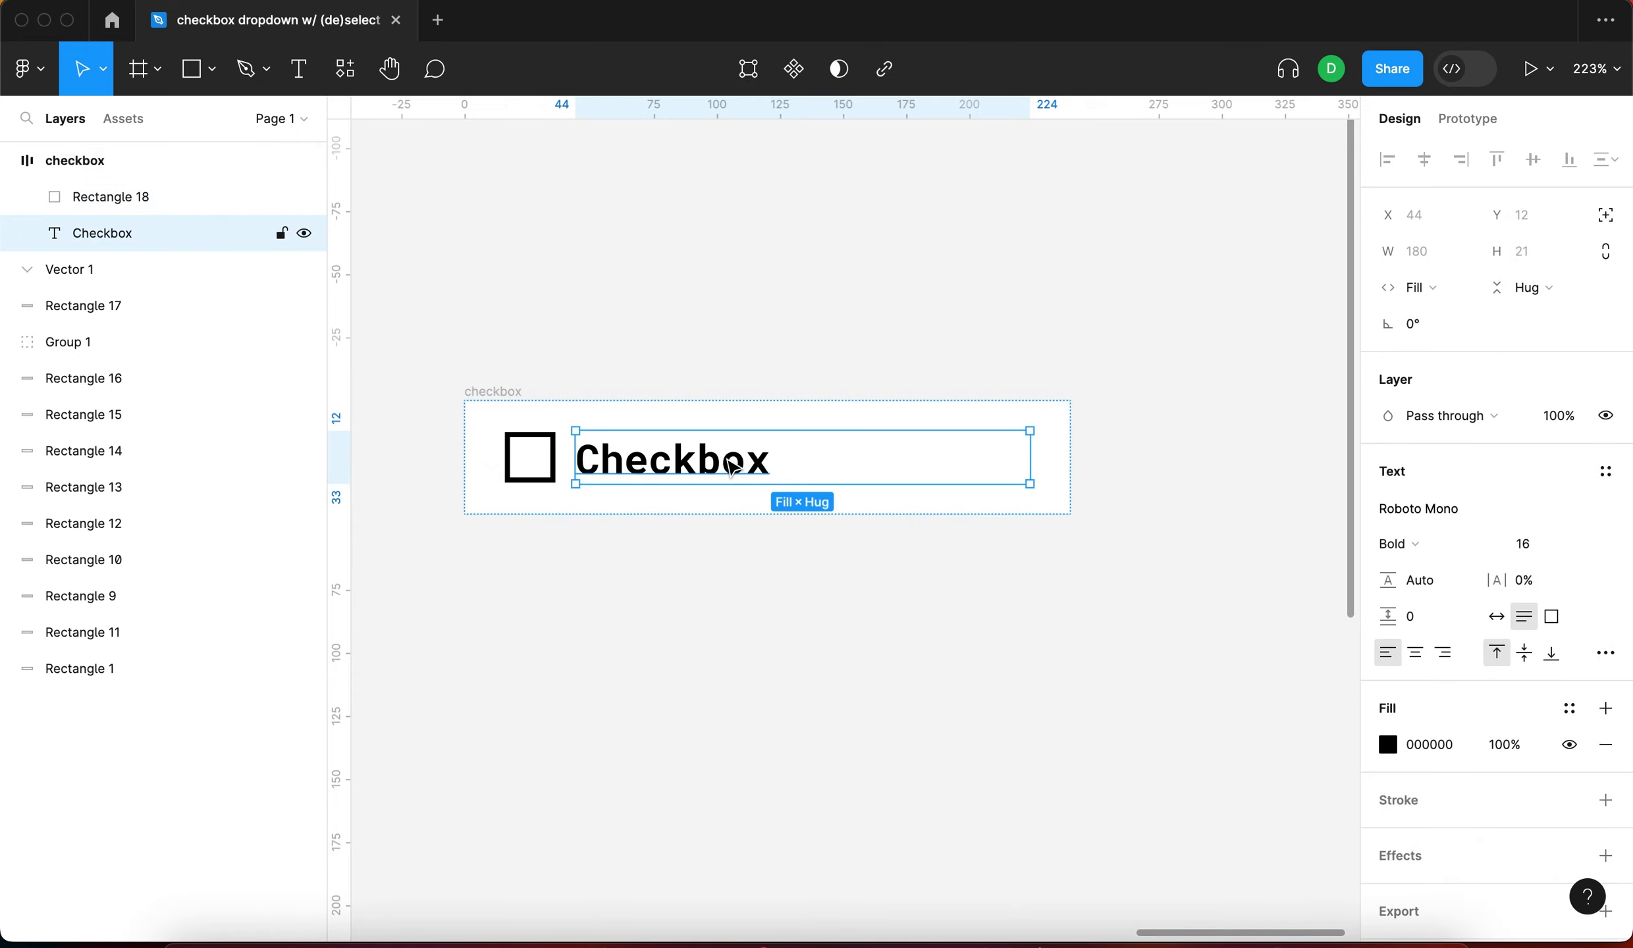
pyautogui.click(1420, 287)
pyautogui.click(1449, 260)
pyautogui.click(915, 270)
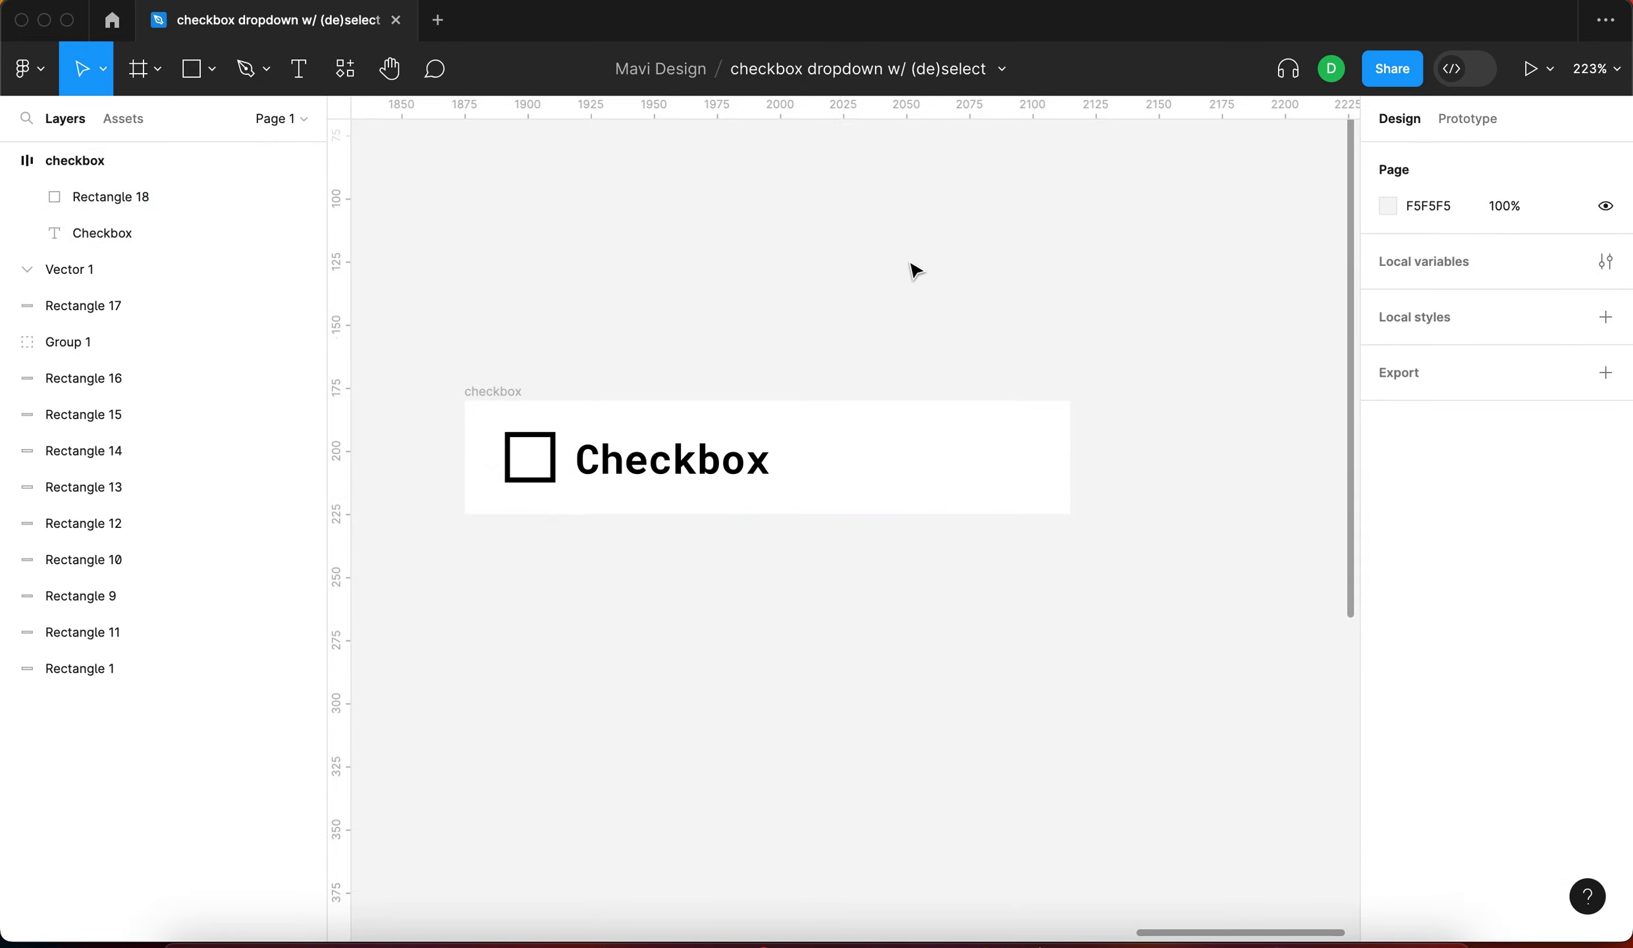
# Move the checkbox frame to X 1885, Y 174 and turn it into a component
pyautogui.moveTo(544, 491); pyautogui.dragTo(569, 474)
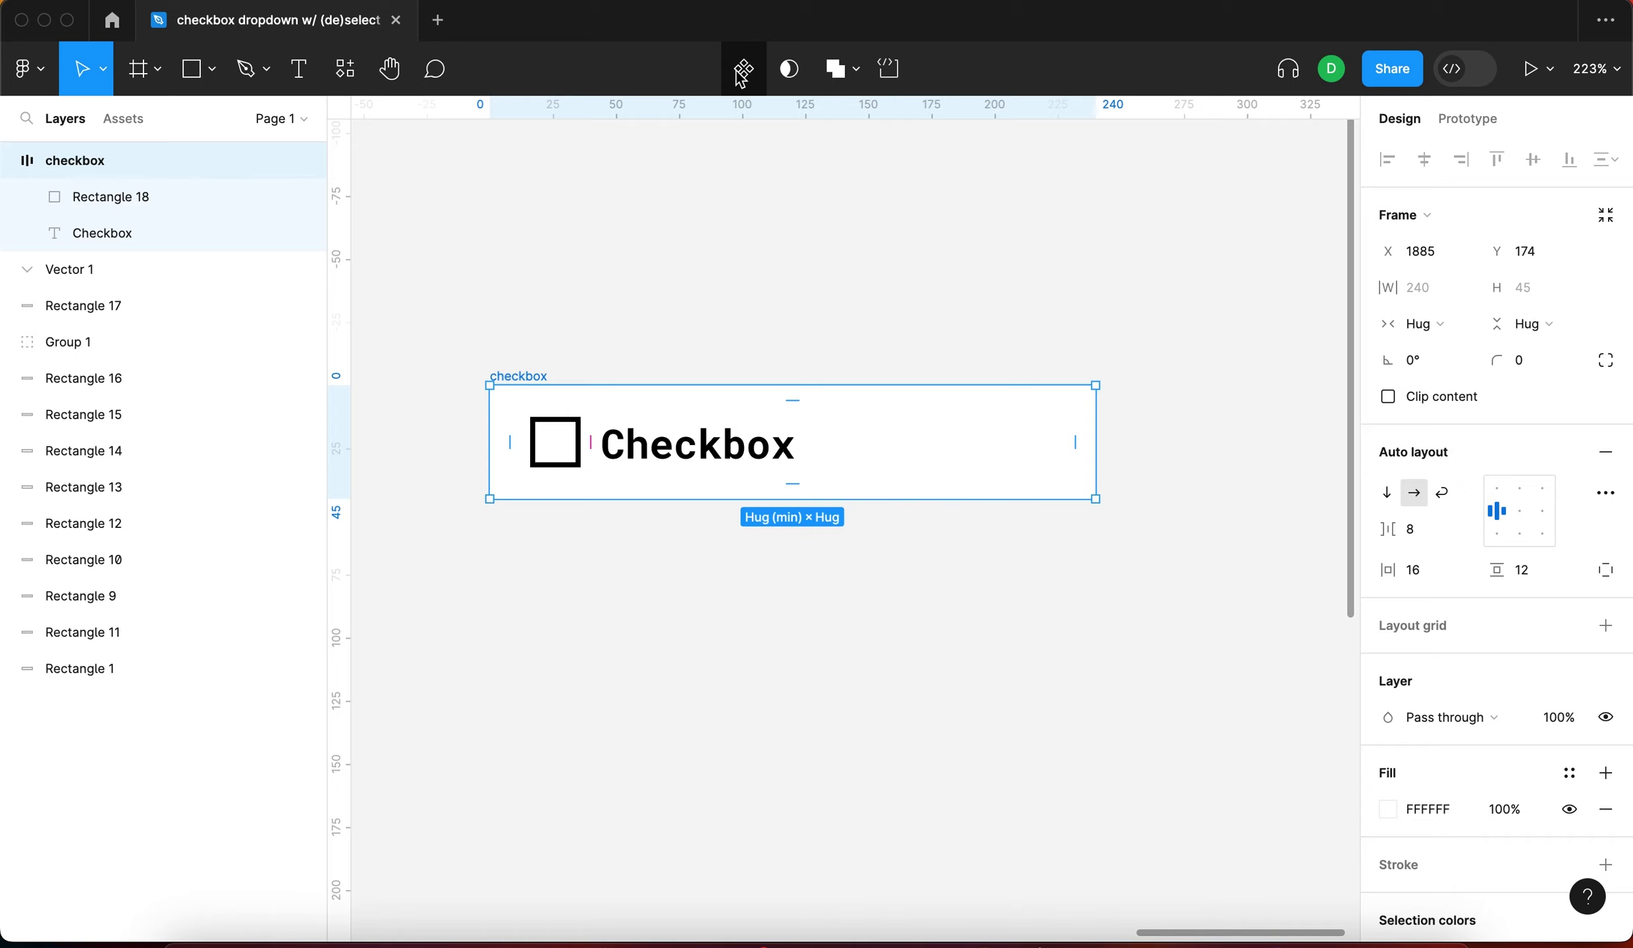
pyautogui.click(743, 69)
pyautogui.click(1002, 255)
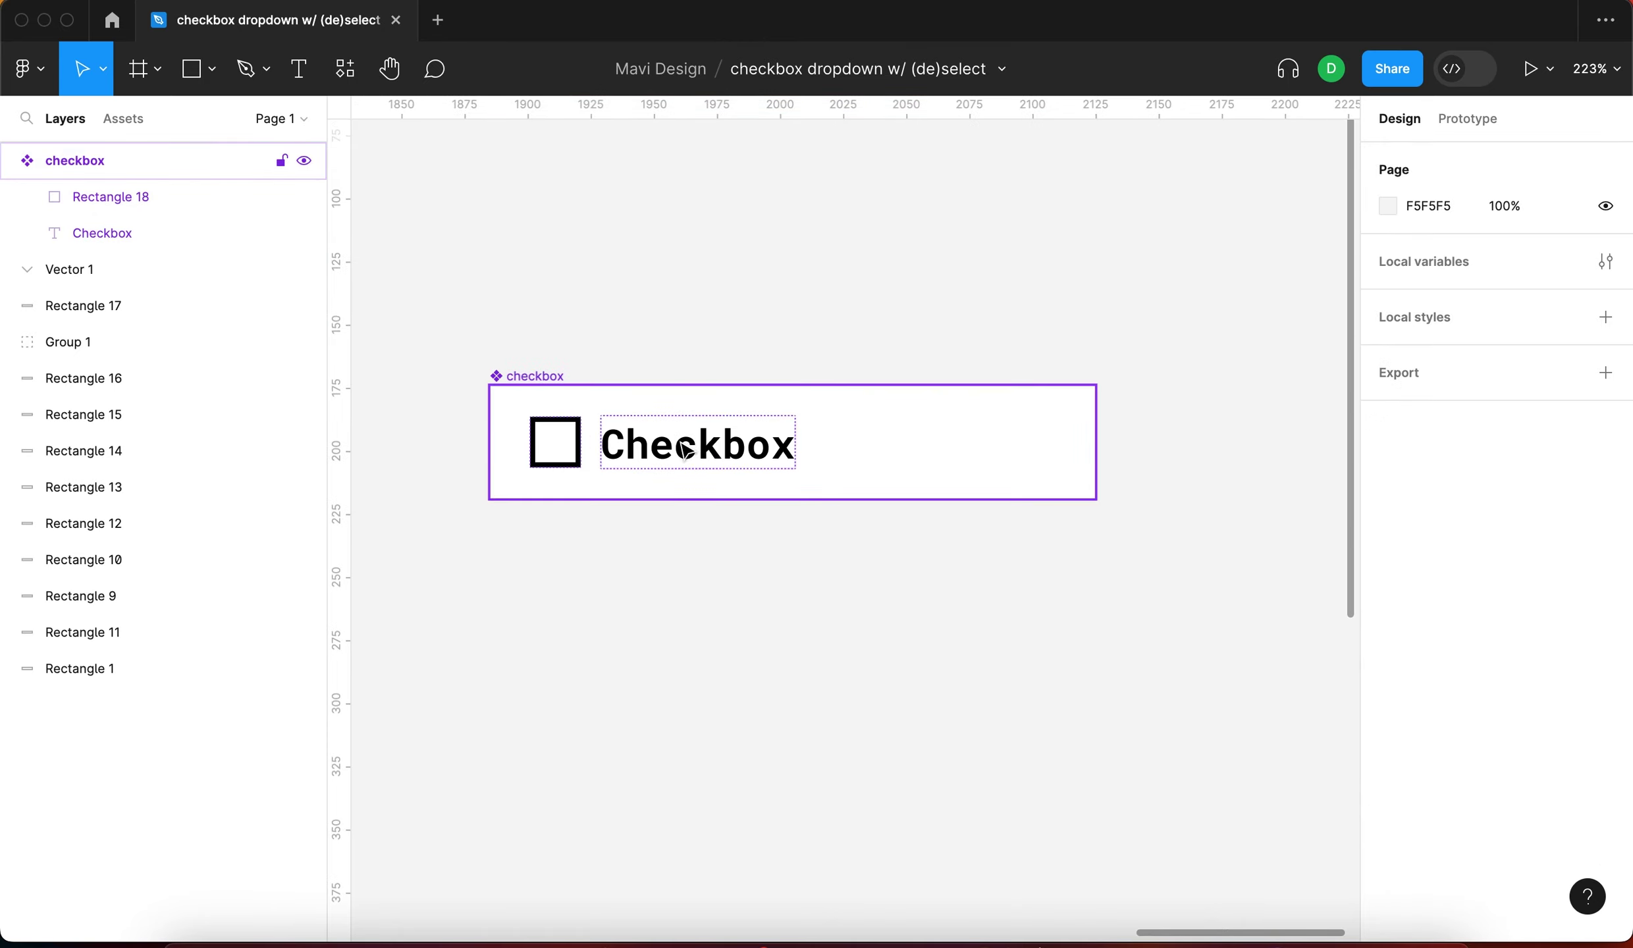
# Create a text component property named "Text" with the value "Checkbox" for the checkbox label
pyautogui.click(684, 447)
pyautogui.doubleClick(682, 445)
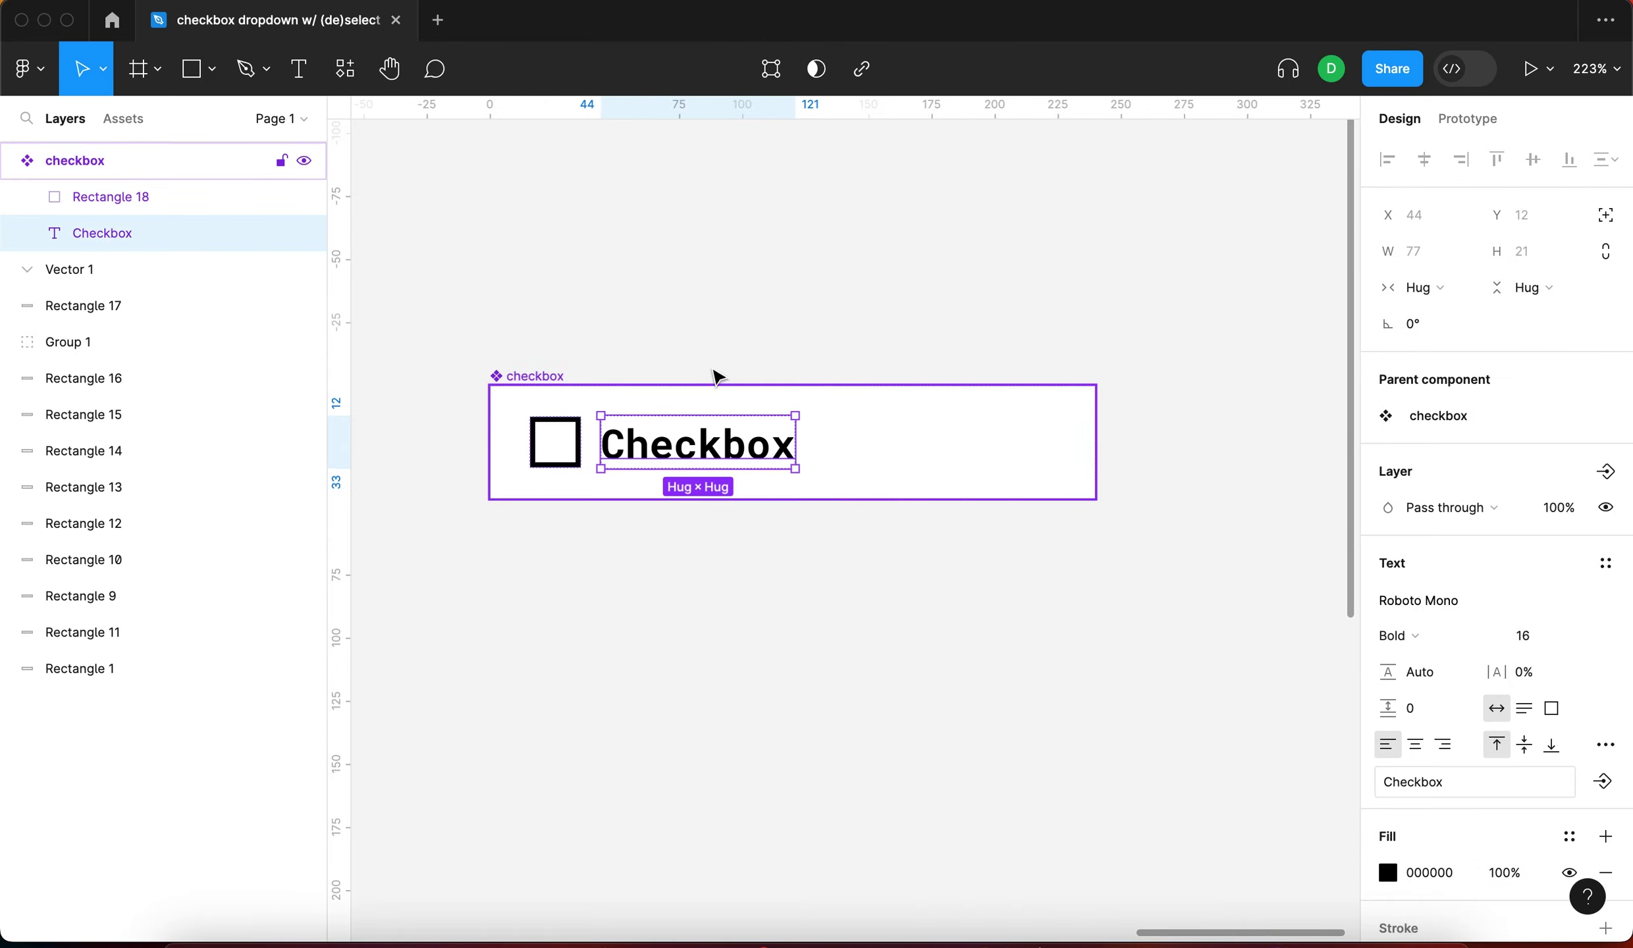
pyautogui.scroll(-2, 1472, 769)
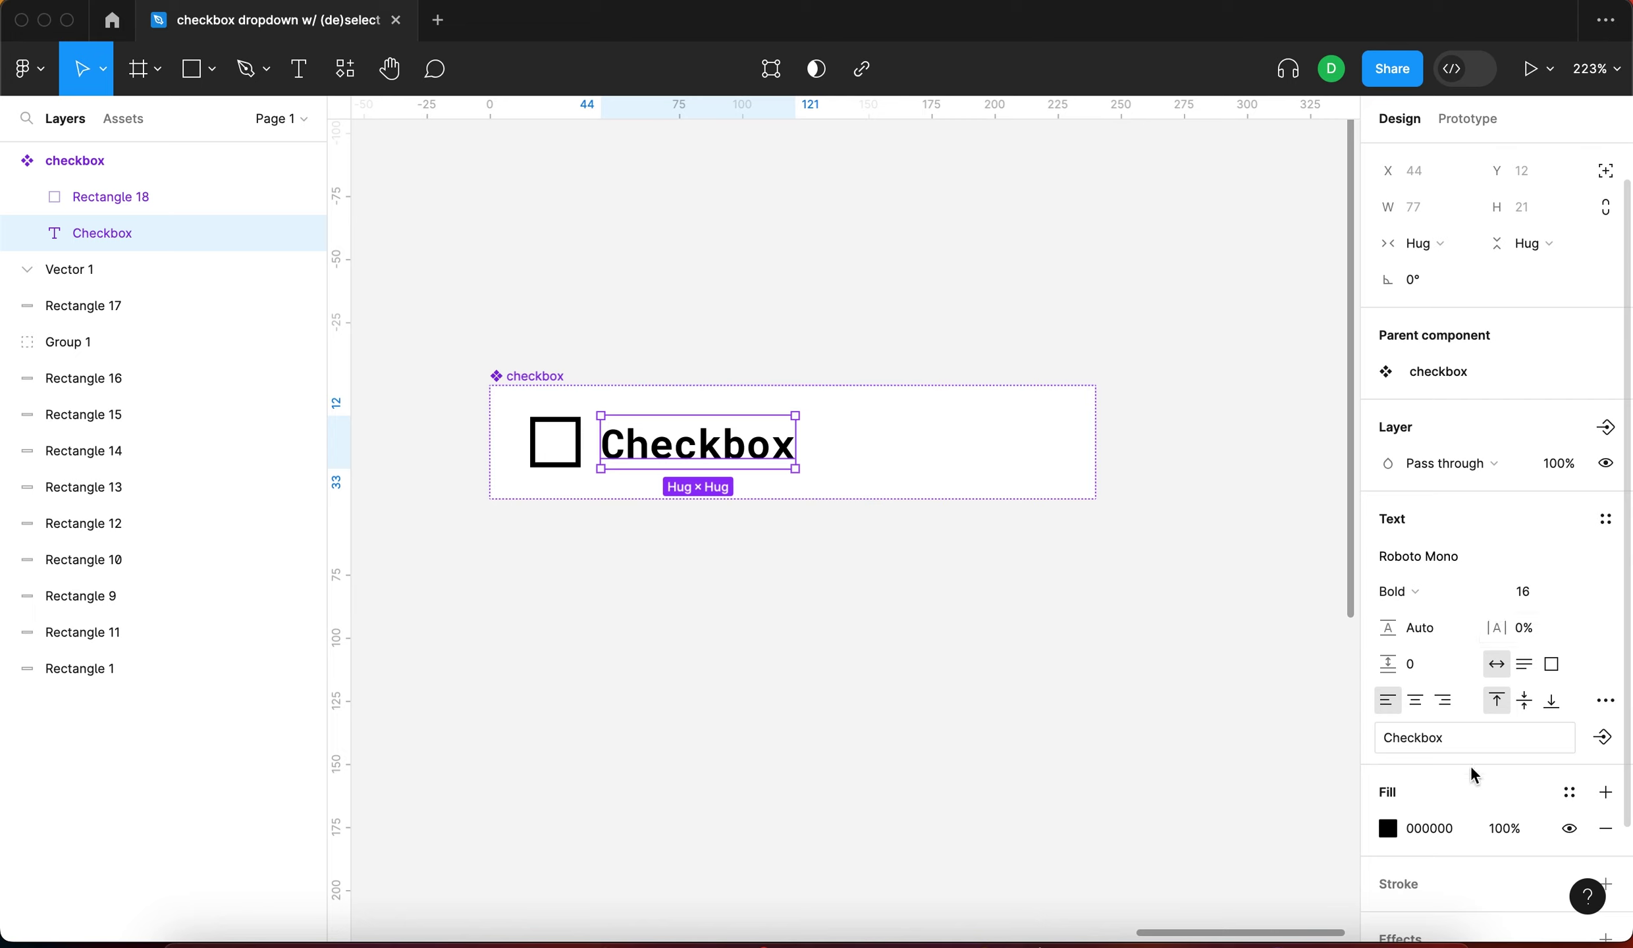
pyautogui.click(1604, 738)
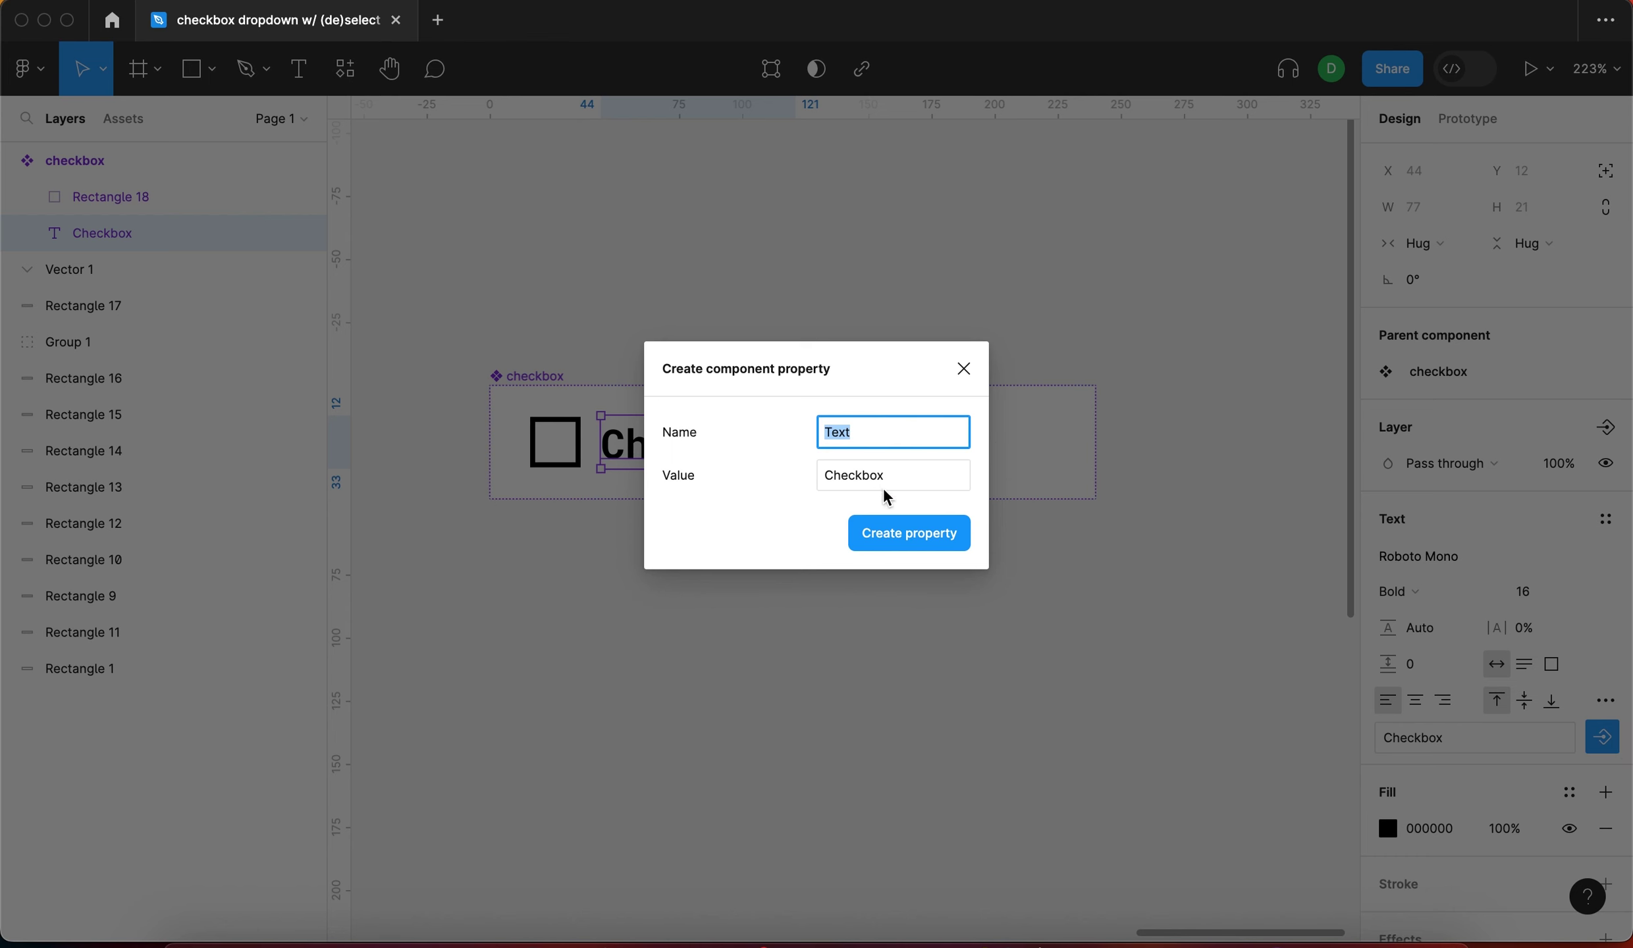
pyautogui.click(904, 532)
# Add a variant to the checkbox component and set its Property 1 value to "on"
pyautogui.click(955, 484)
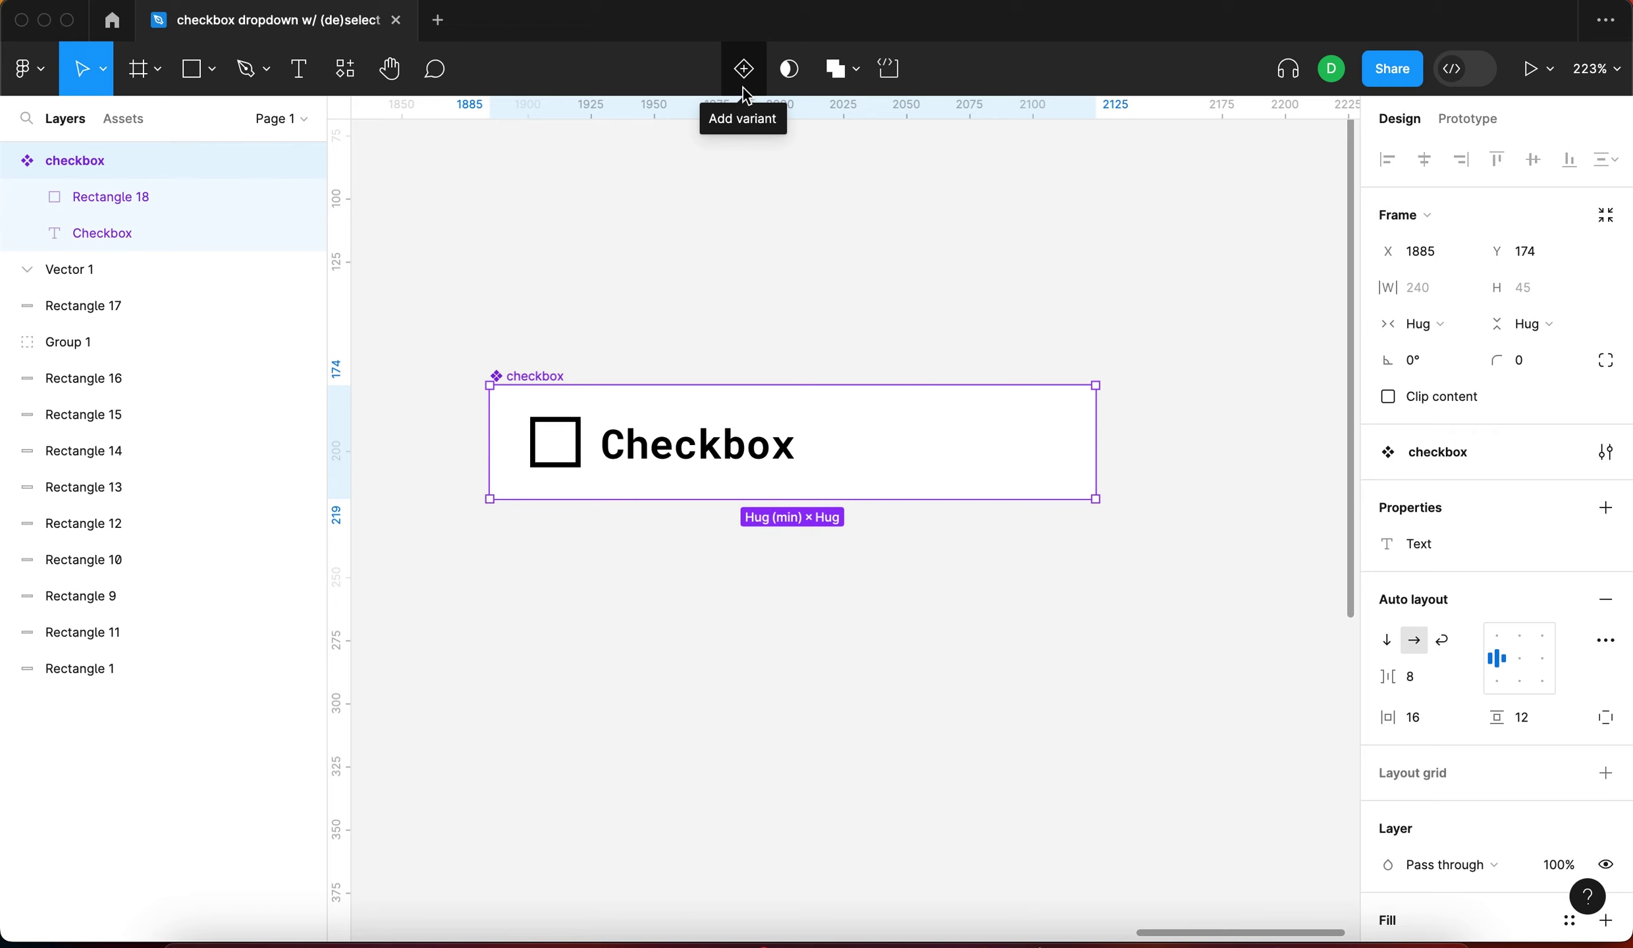
pyautogui.click(596, 317)
pyautogui.click(545, 376)
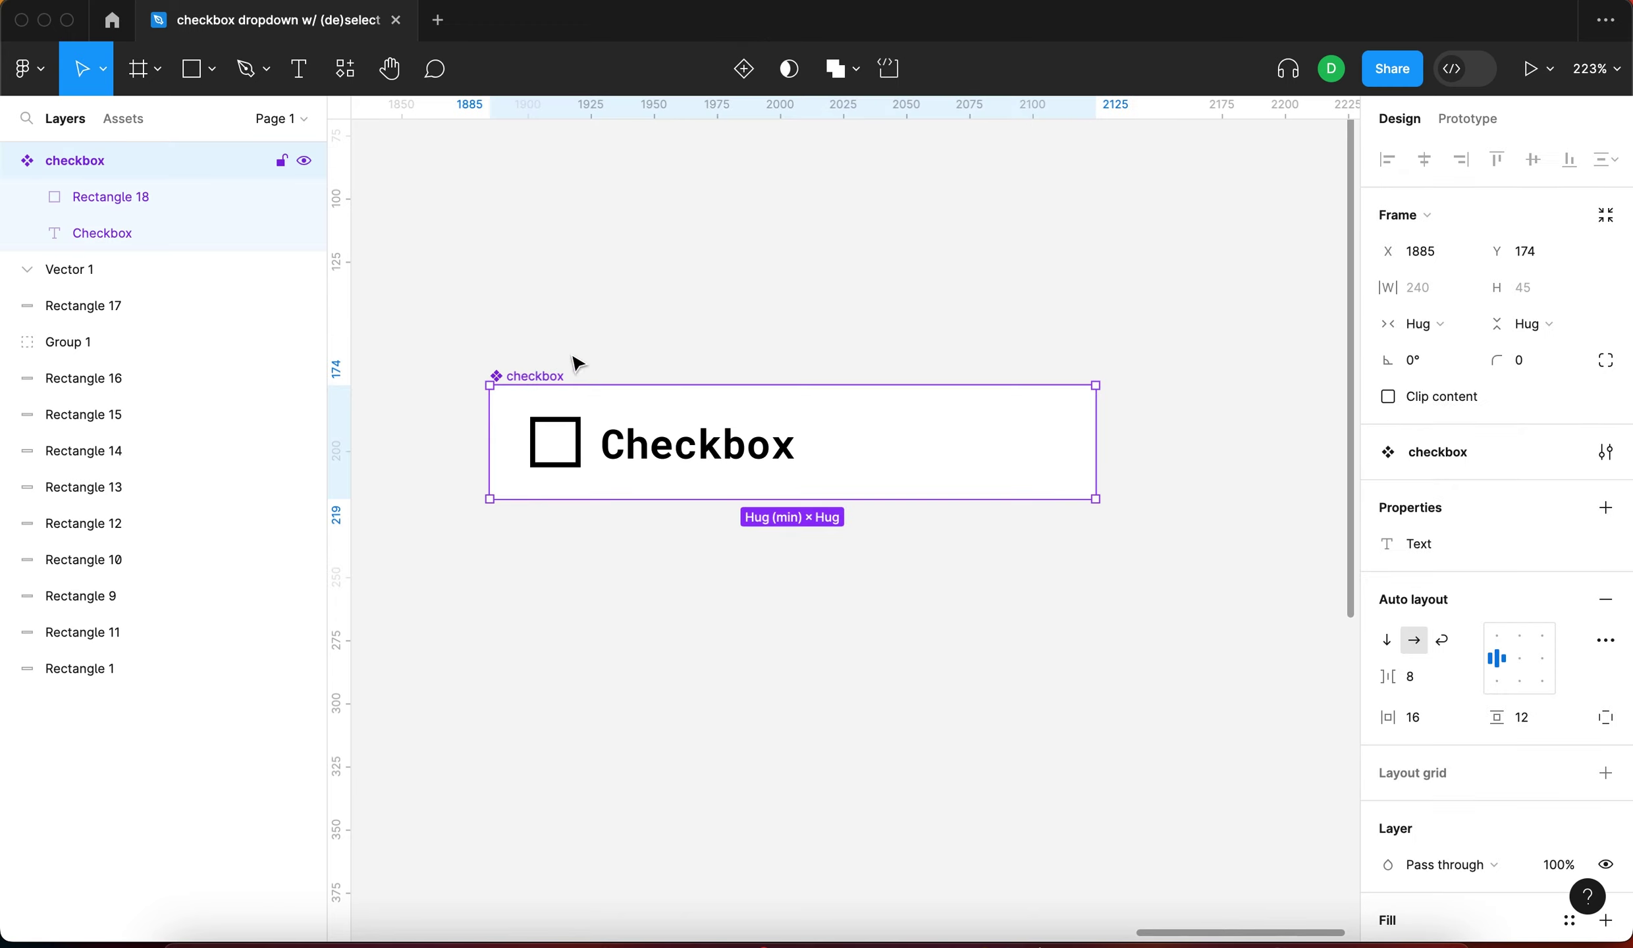
pyautogui.click(744, 70)
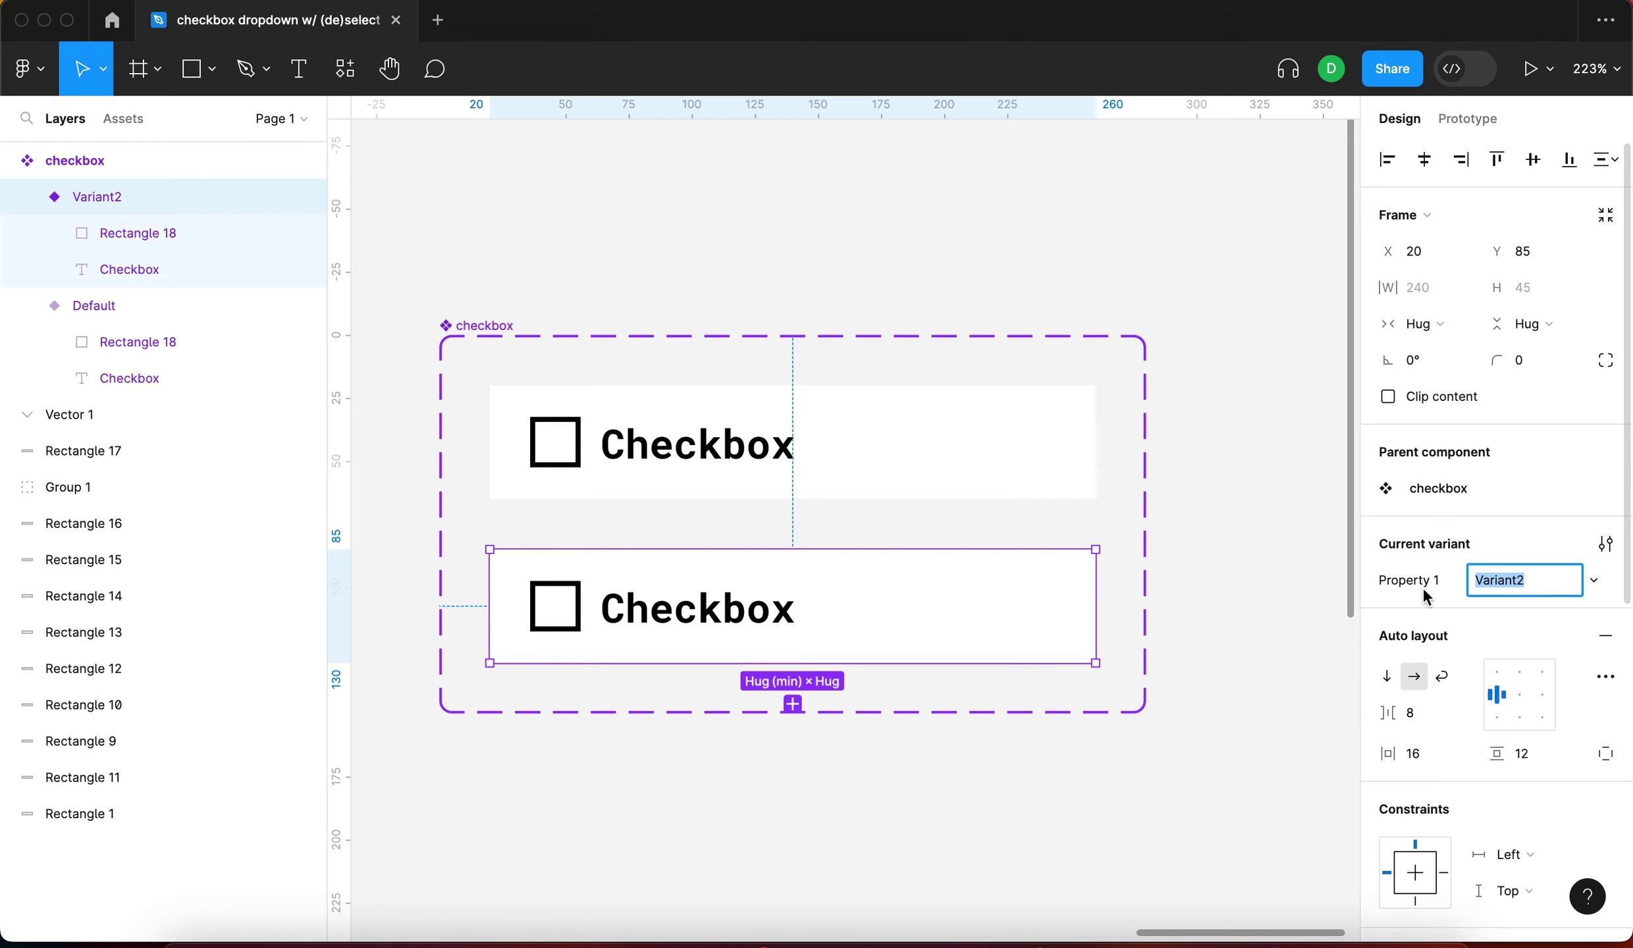
pyautogui.write('on')
pyautogui.press('Return')
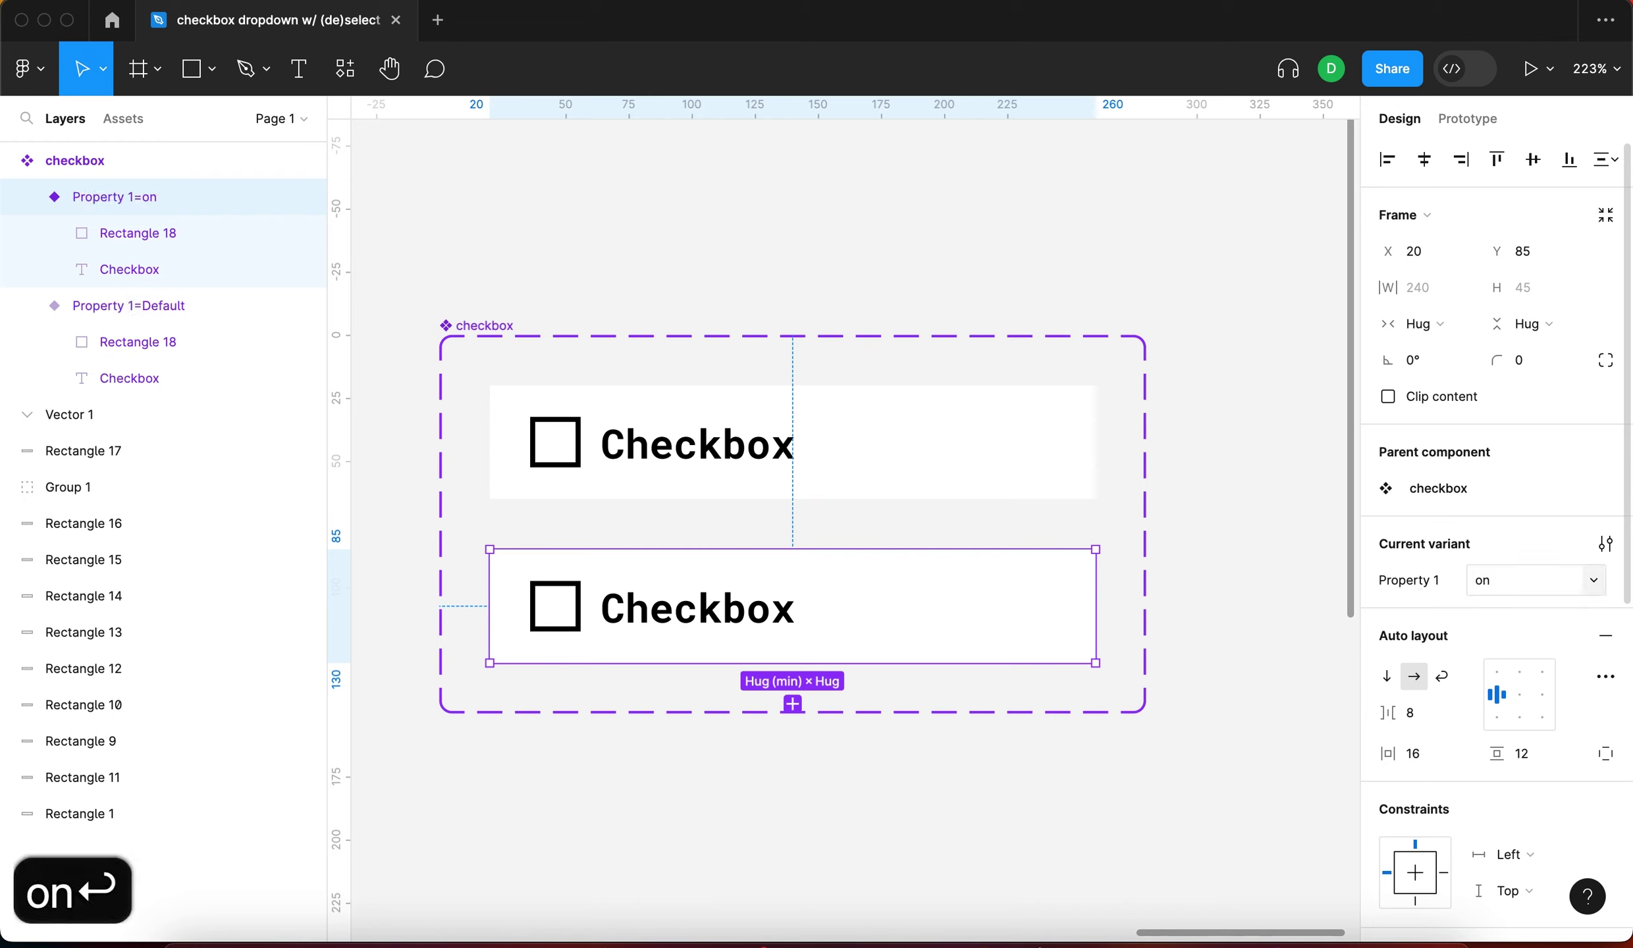
# Set the Property 1 value of the original checkbox variant to "off"
pyautogui.click(940, 434)
pyautogui.click(1493, 589)
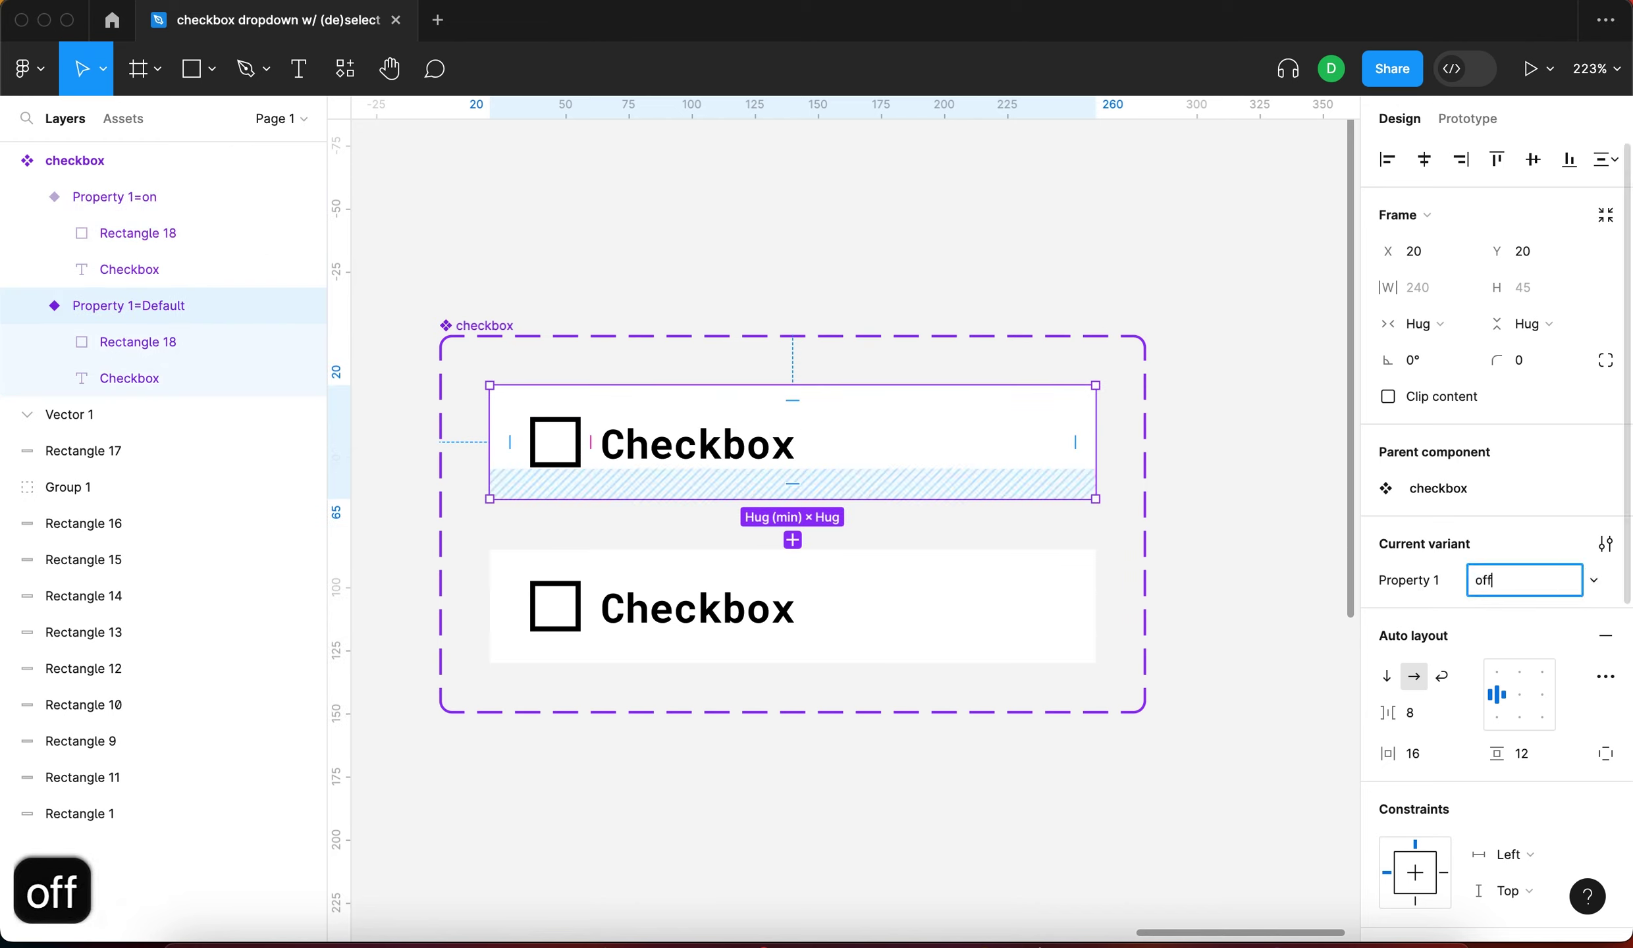
pyautogui.write('off')
pyautogui.press('Return')
pyautogui.click(761, 600)
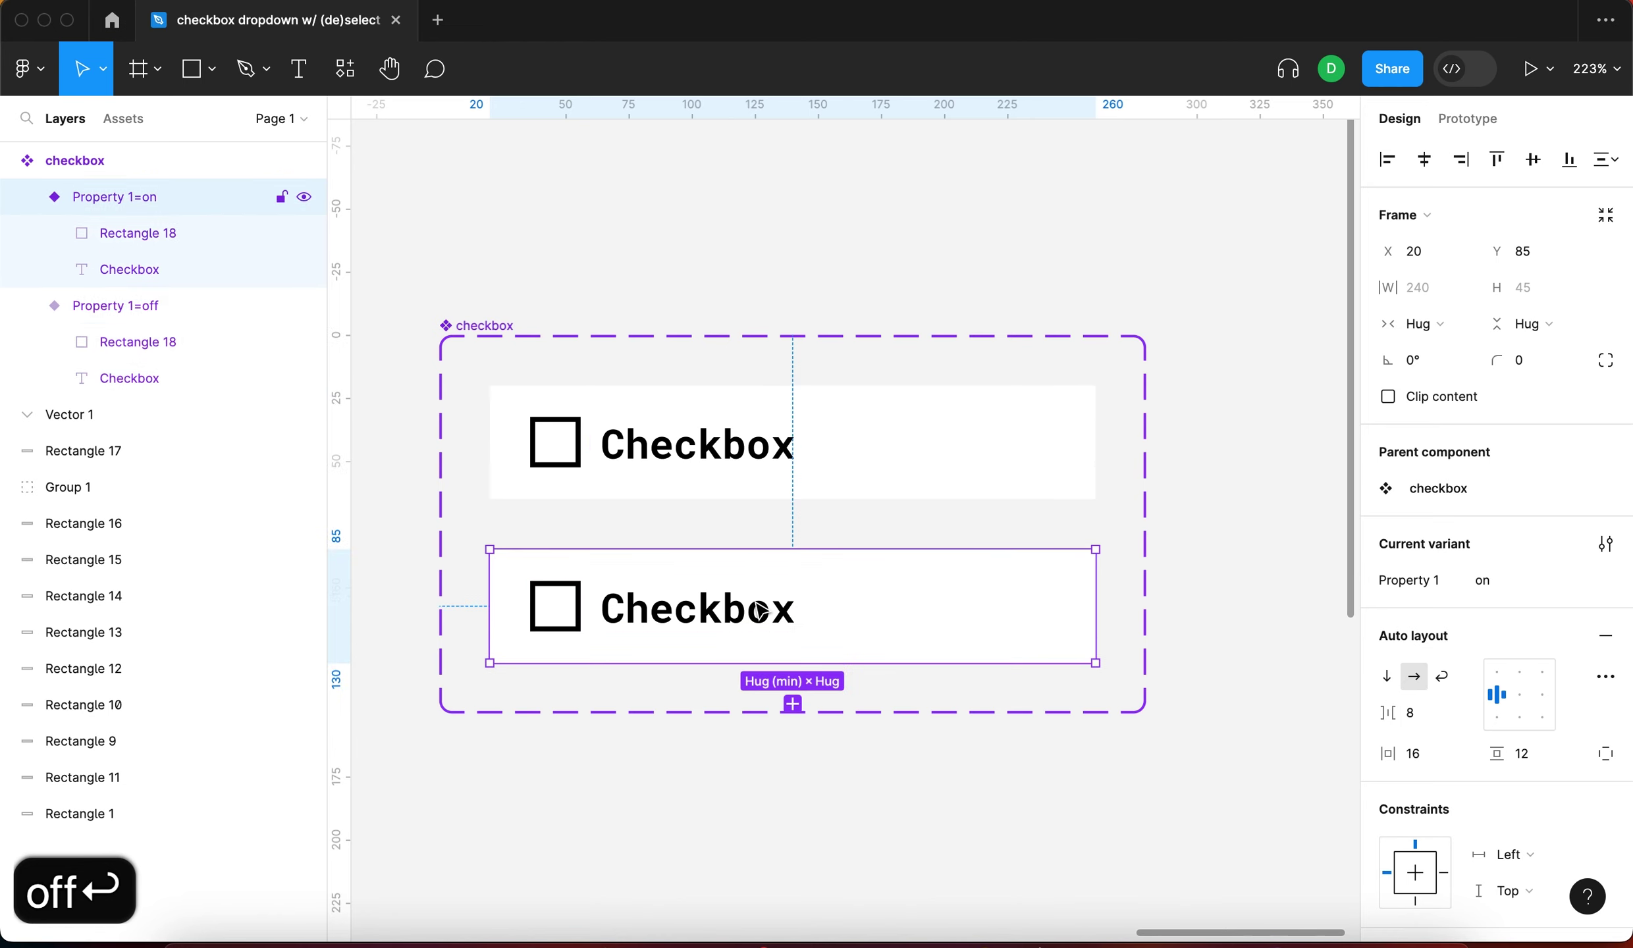
# Place an instance of the off variant beside the component set, at X 2249, Y 174
pyautogui.scroll(-5, 764, 579)
pyautogui.click(667, 512)
pyautogui.moveTo(667, 513); pyautogui.dragTo(1174, 511)
pyautogui.hscroll(3, 1170, 707)
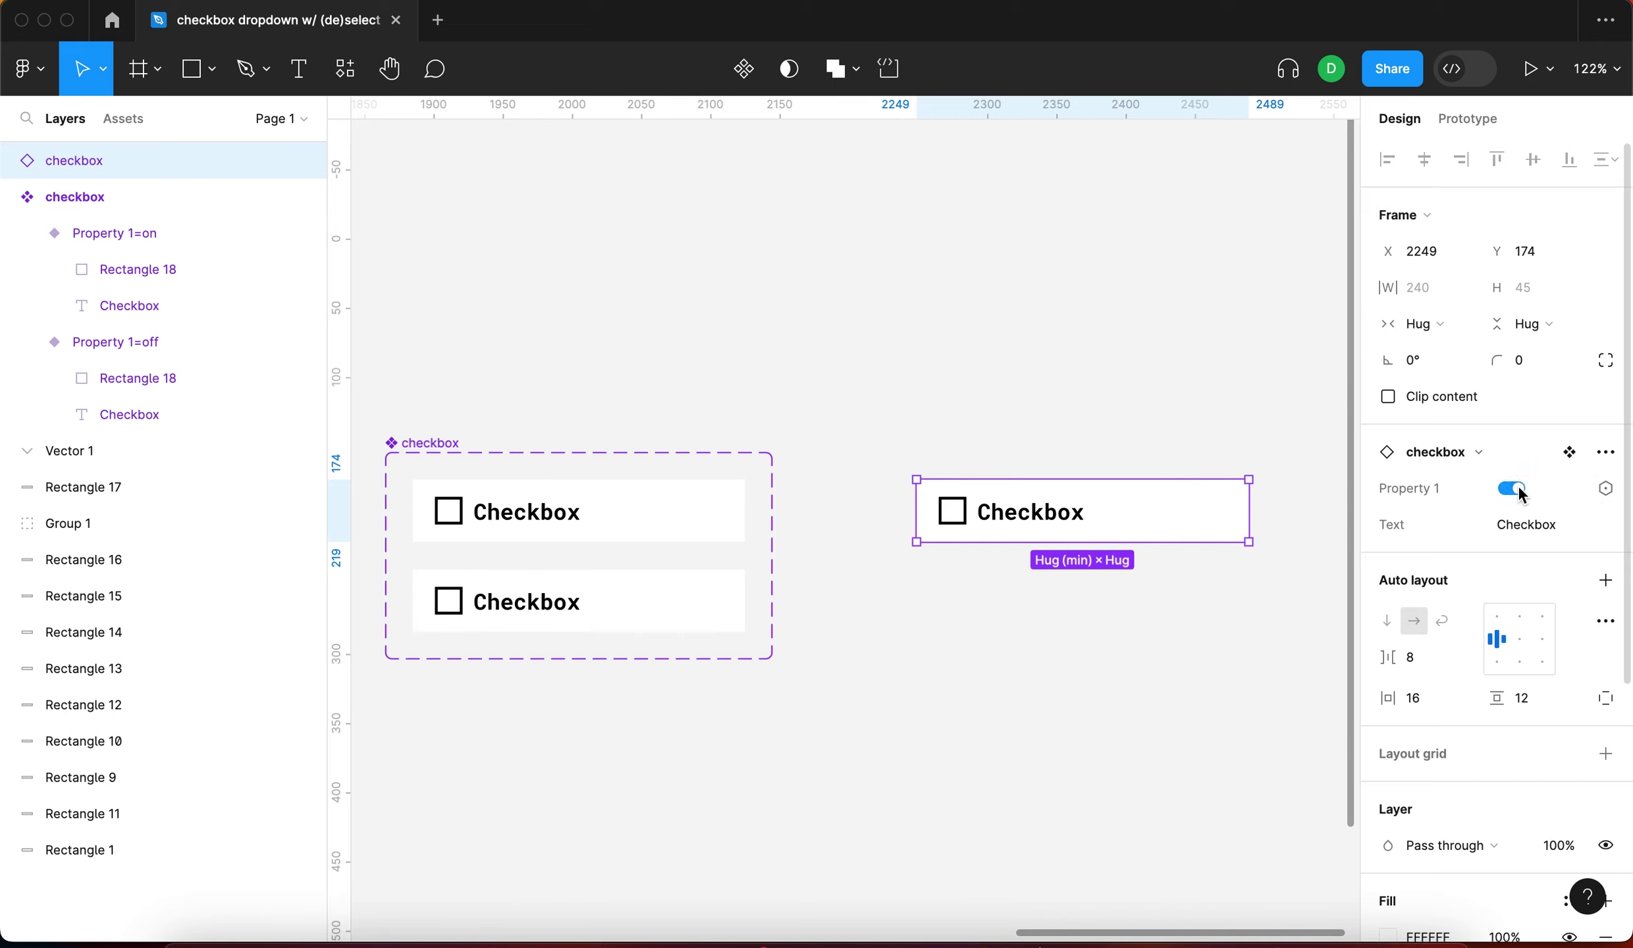
# Test the instance's properties by leaving Property 1 switched off and setting its Text to "change the text"
pyautogui.click(1514, 489)
pyautogui.click(1551, 527)
pyautogui.write('change the text')
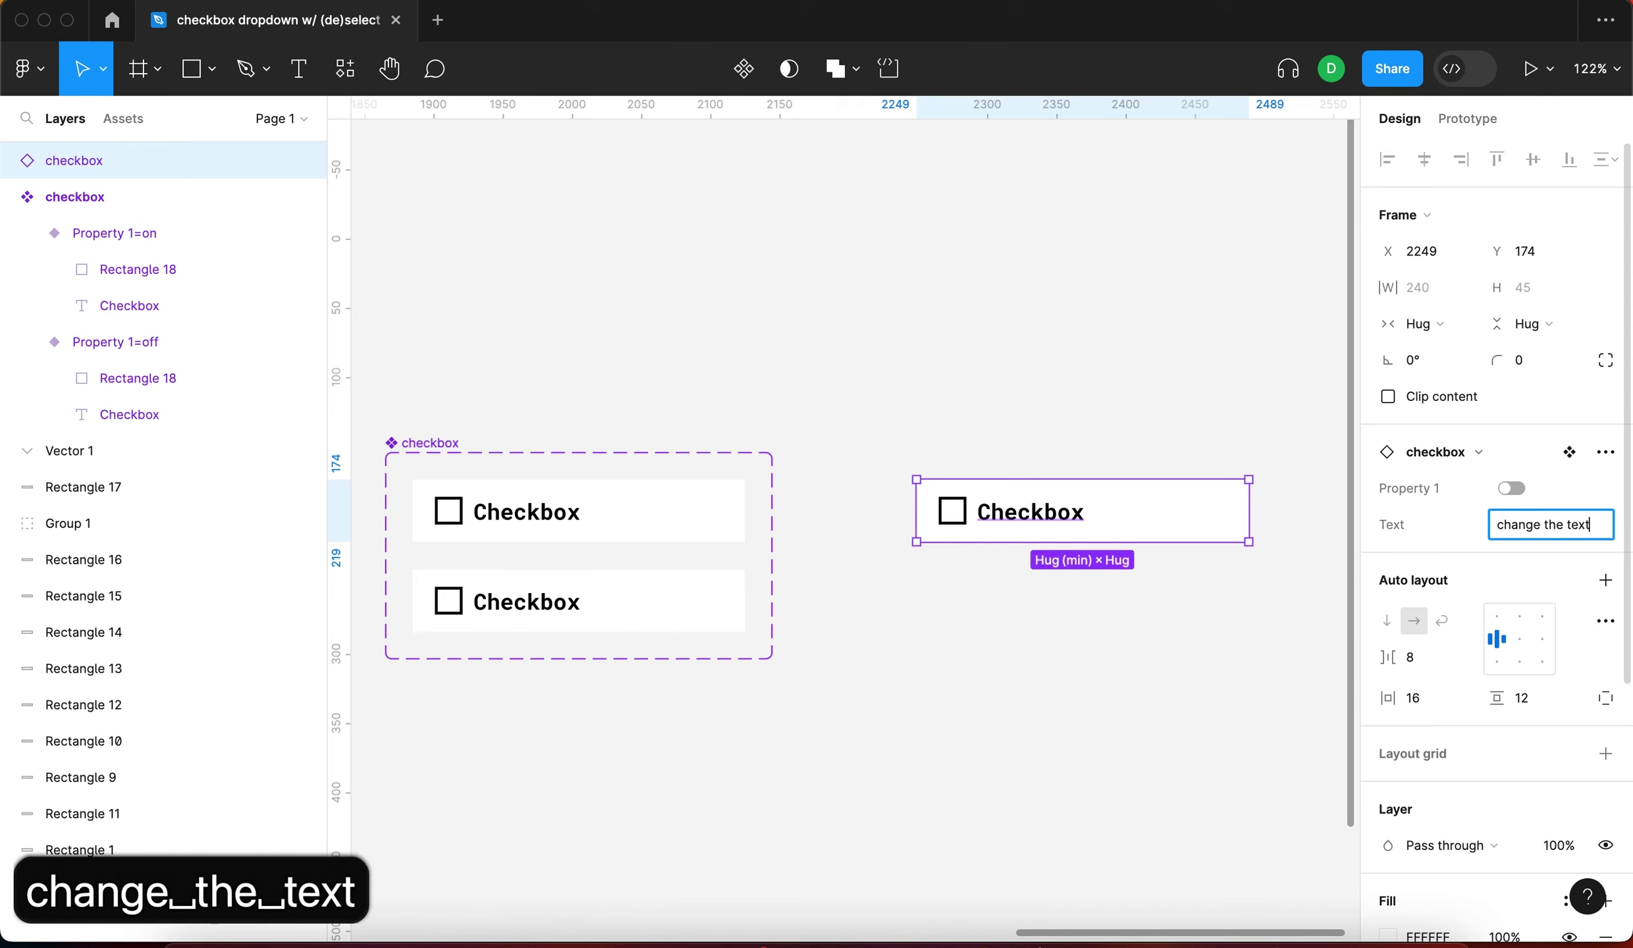
pyautogui.press('Return')
pyautogui.click(958, 729)
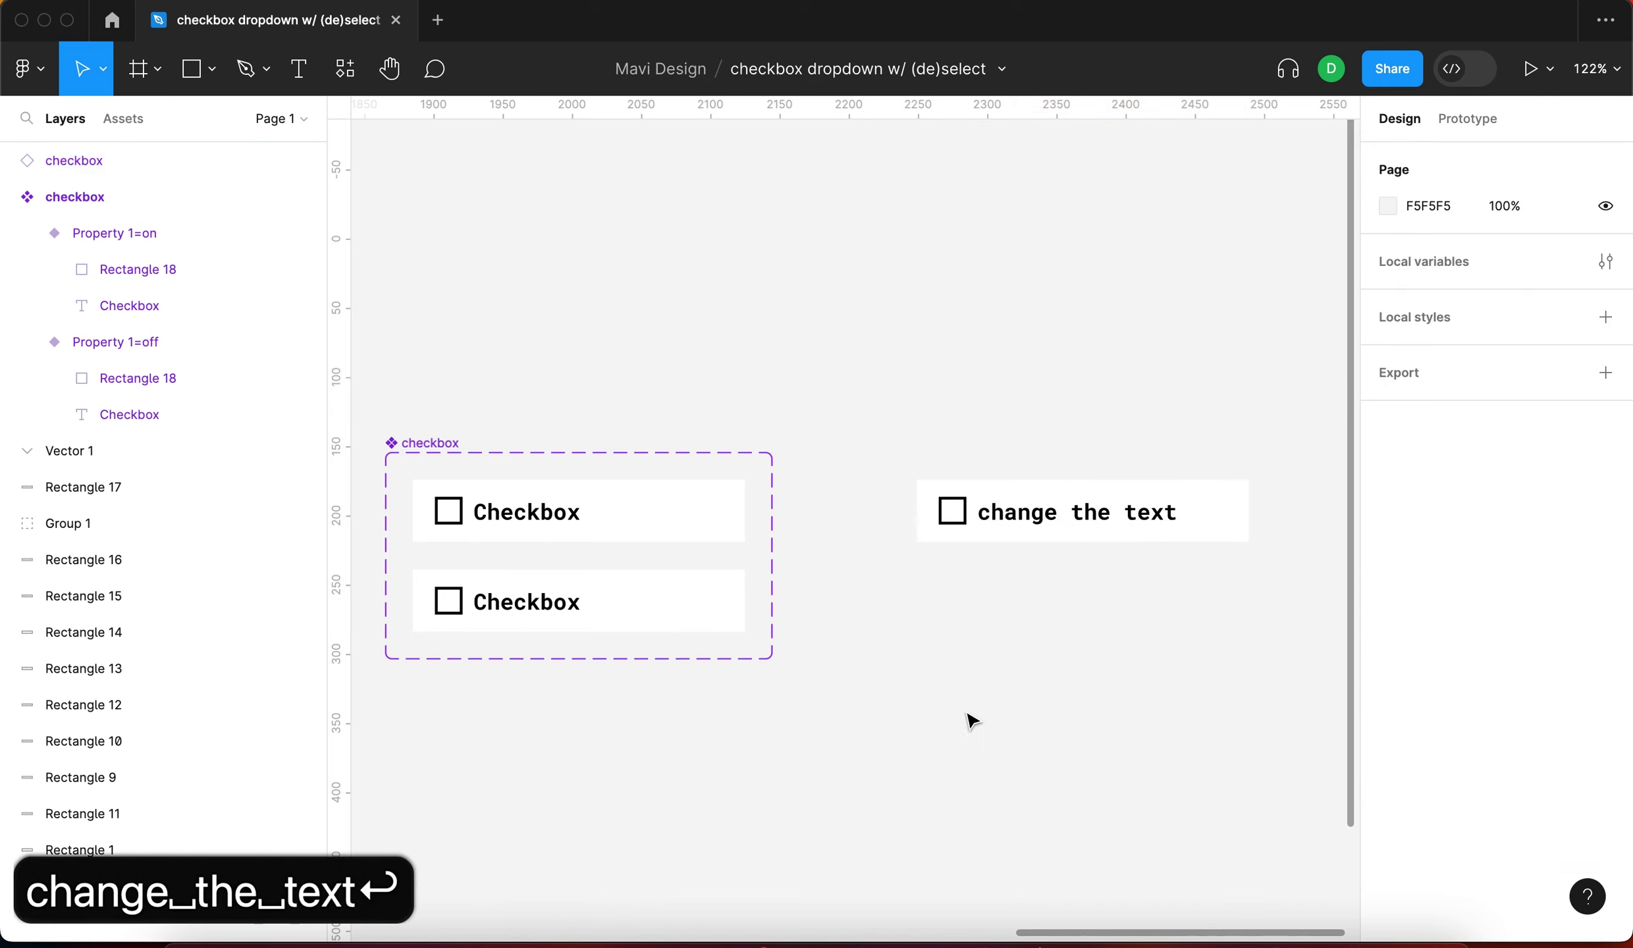
pyautogui.press('Tab')
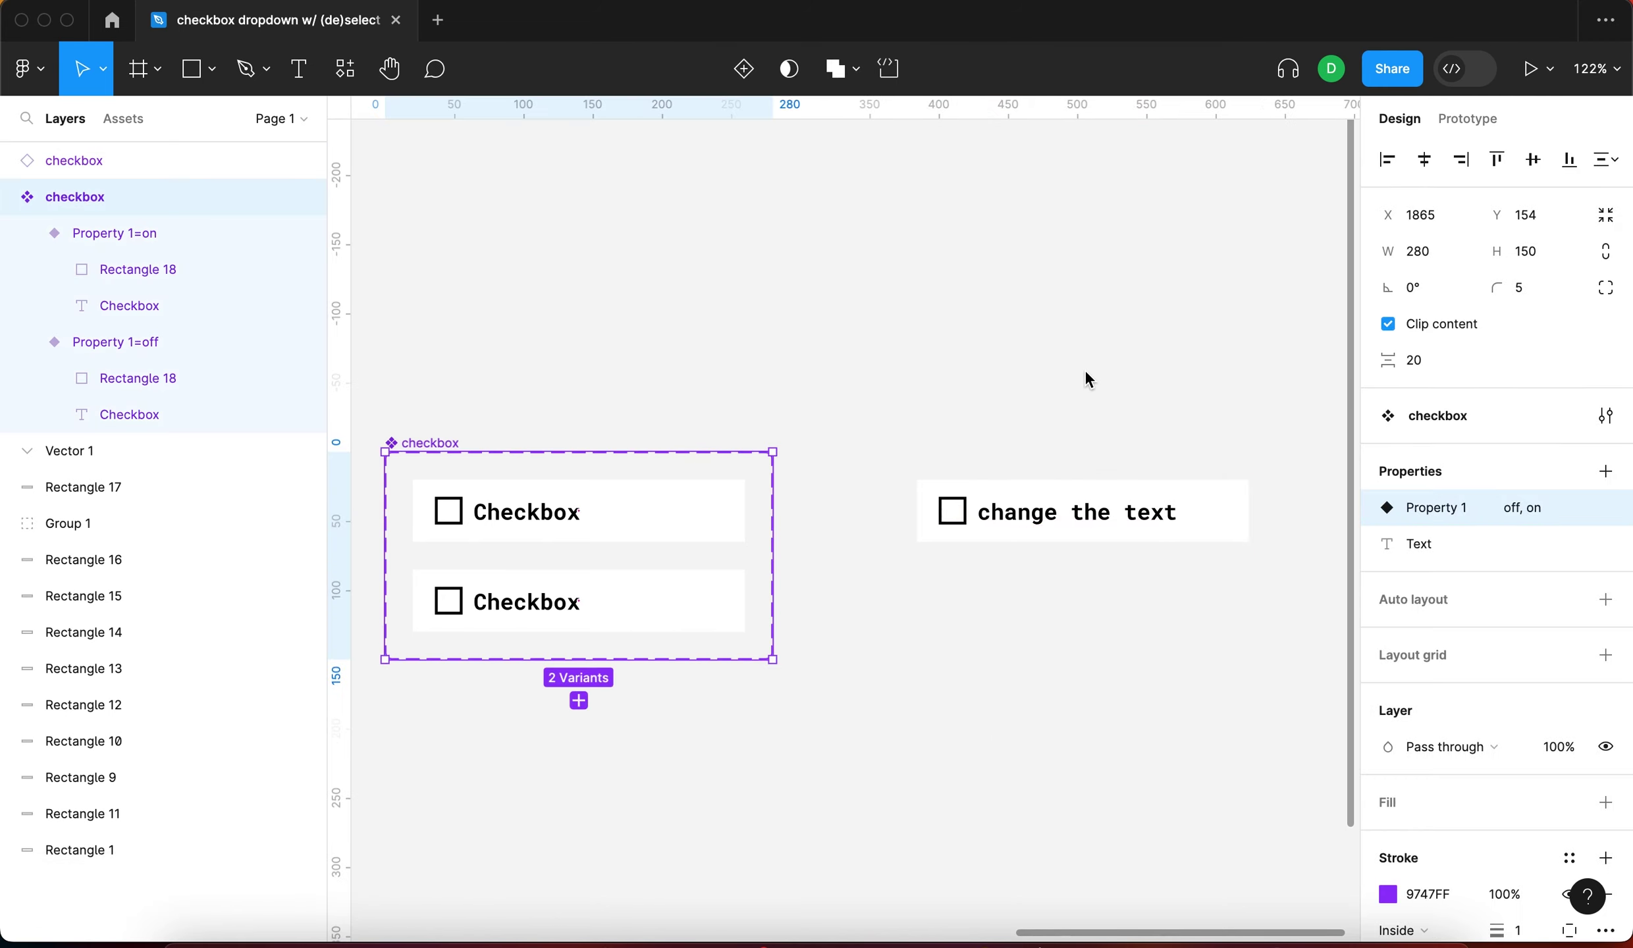
pyautogui.press('Tab')
pyautogui.scroll(-2, 1053, 494)
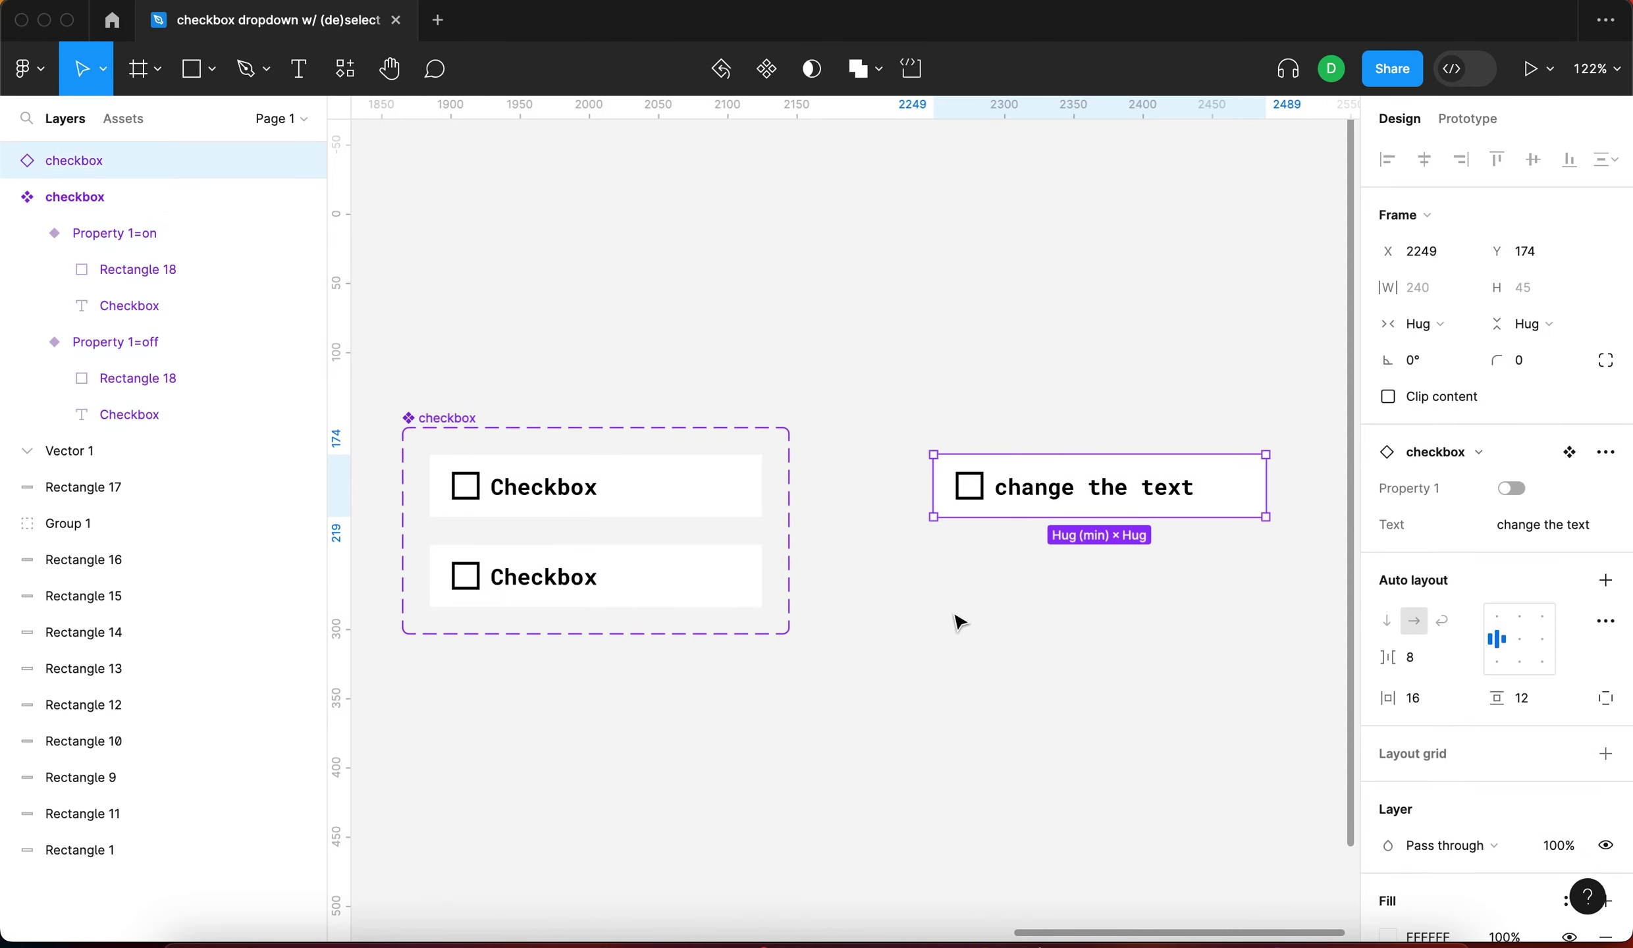
# Add a solid black 000000 fill to the square in the on variant
pyautogui.doubleClick(463, 573)
pyautogui.scroll(5, 434, 603)
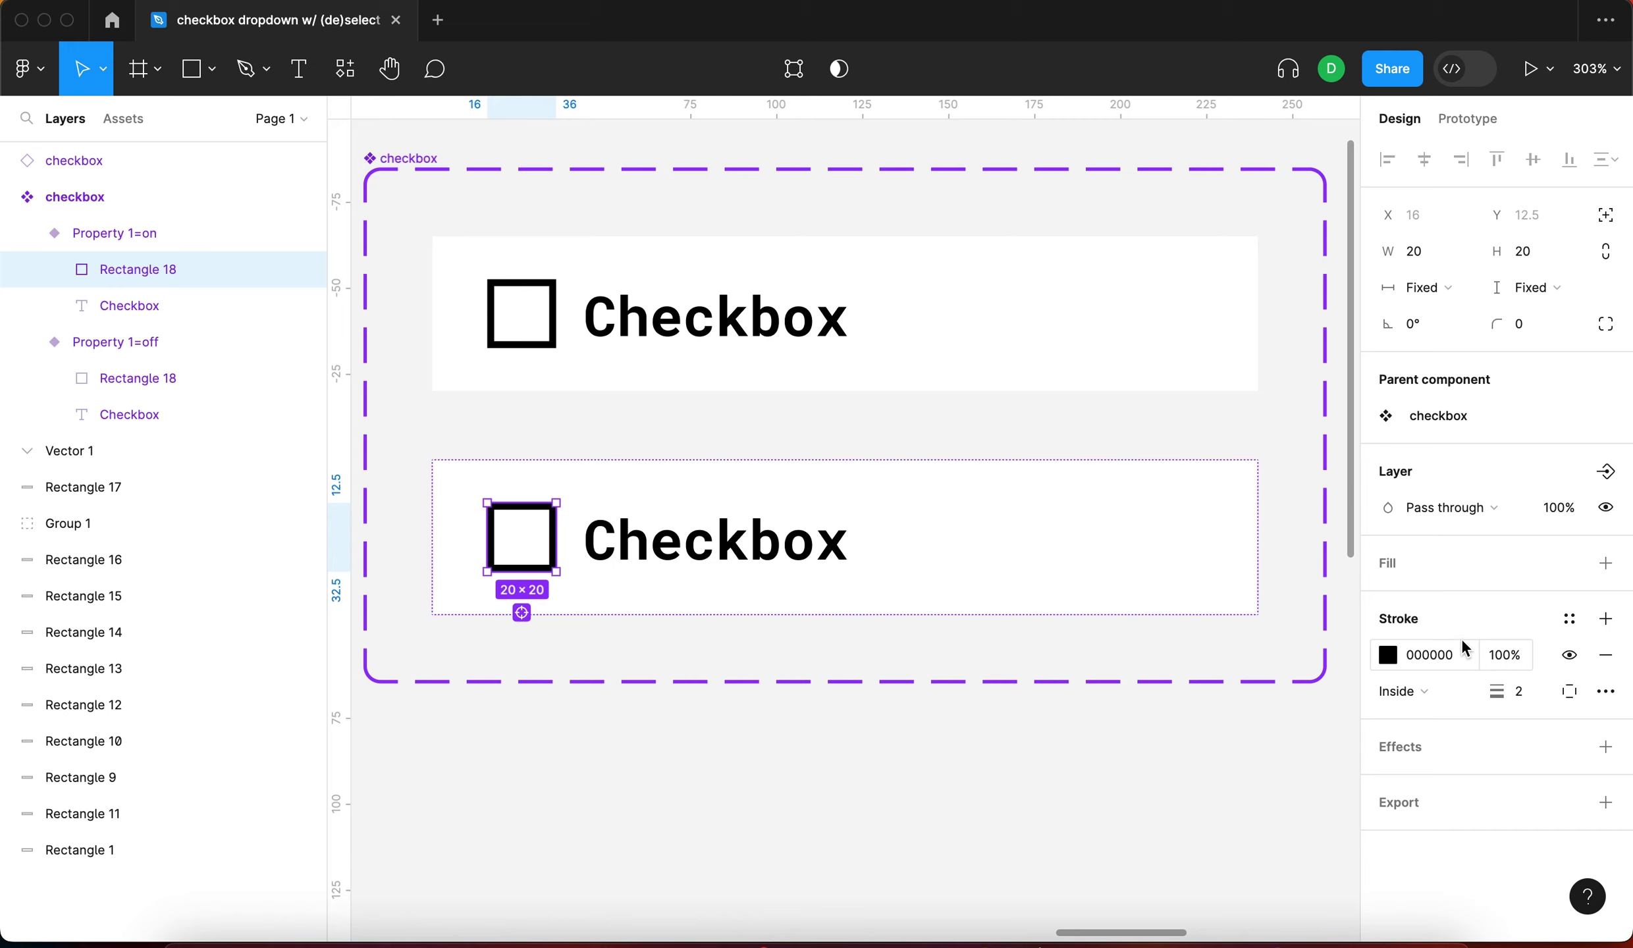
pyautogui.click(1605, 572)
pyautogui.click(1418, 602)
pyautogui.write('0')
pyautogui.press('Return')
pyautogui.click(780, 744)
pyautogui.scroll(-10, 781, 744)
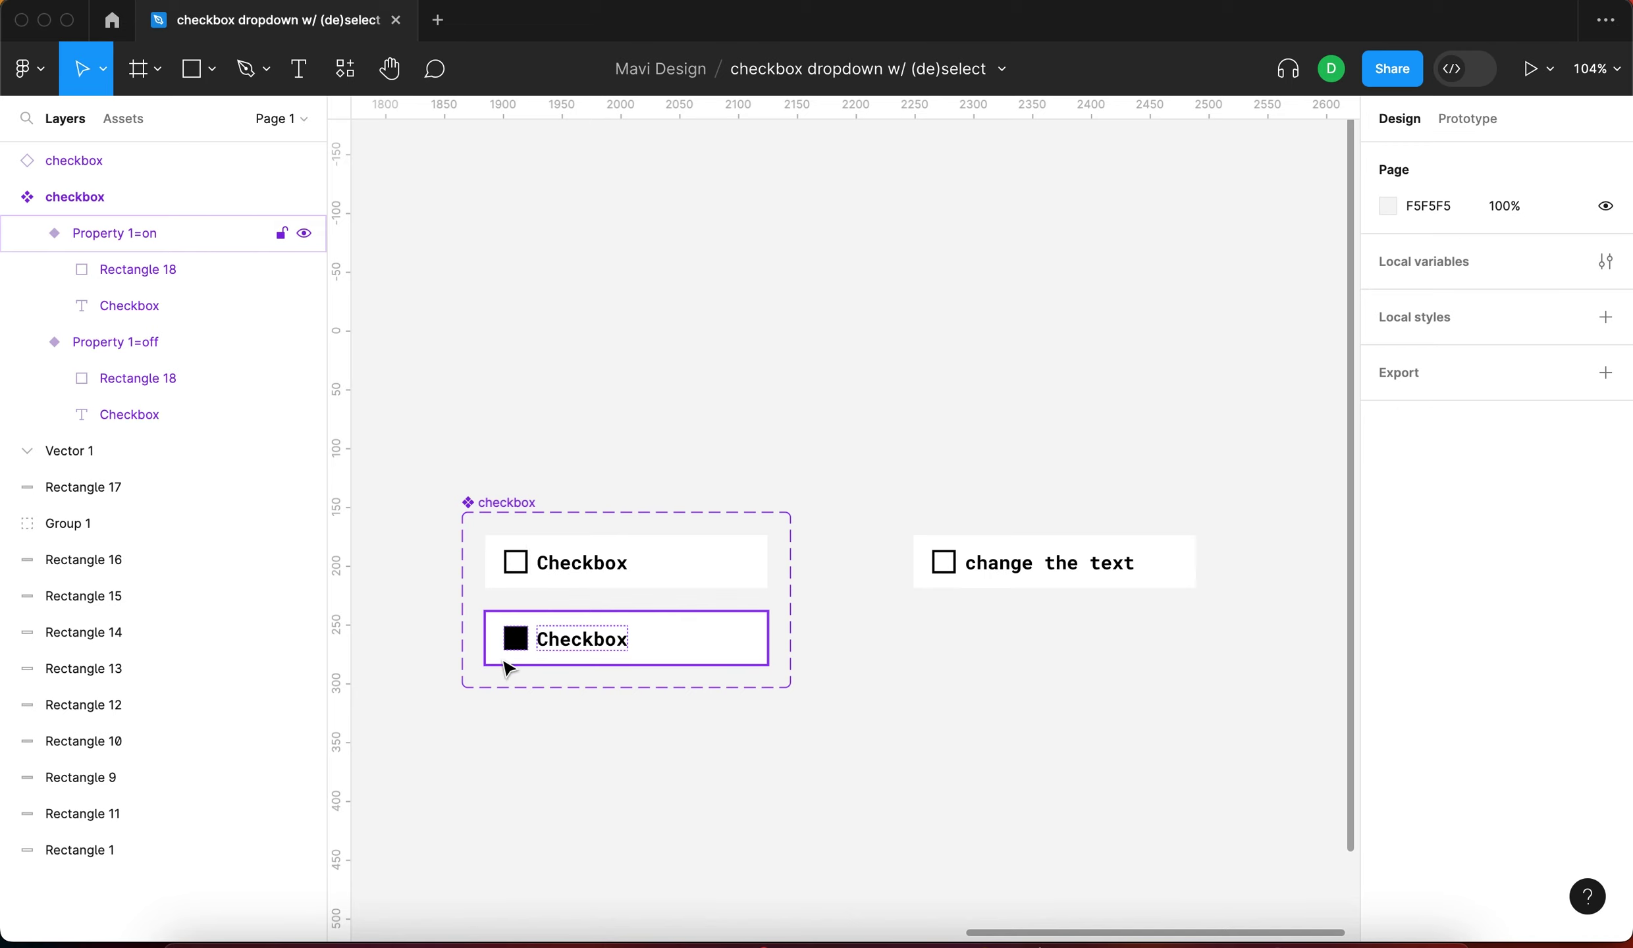
# Draw a check mark of about 9.5 × 6 with the Pen tool on the empty canvas beside the component set
pyautogui.scroll(5, 510, 669)
pyautogui.hscroll(-3, 481, 627)
pyautogui.scroll(5, 481, 627)
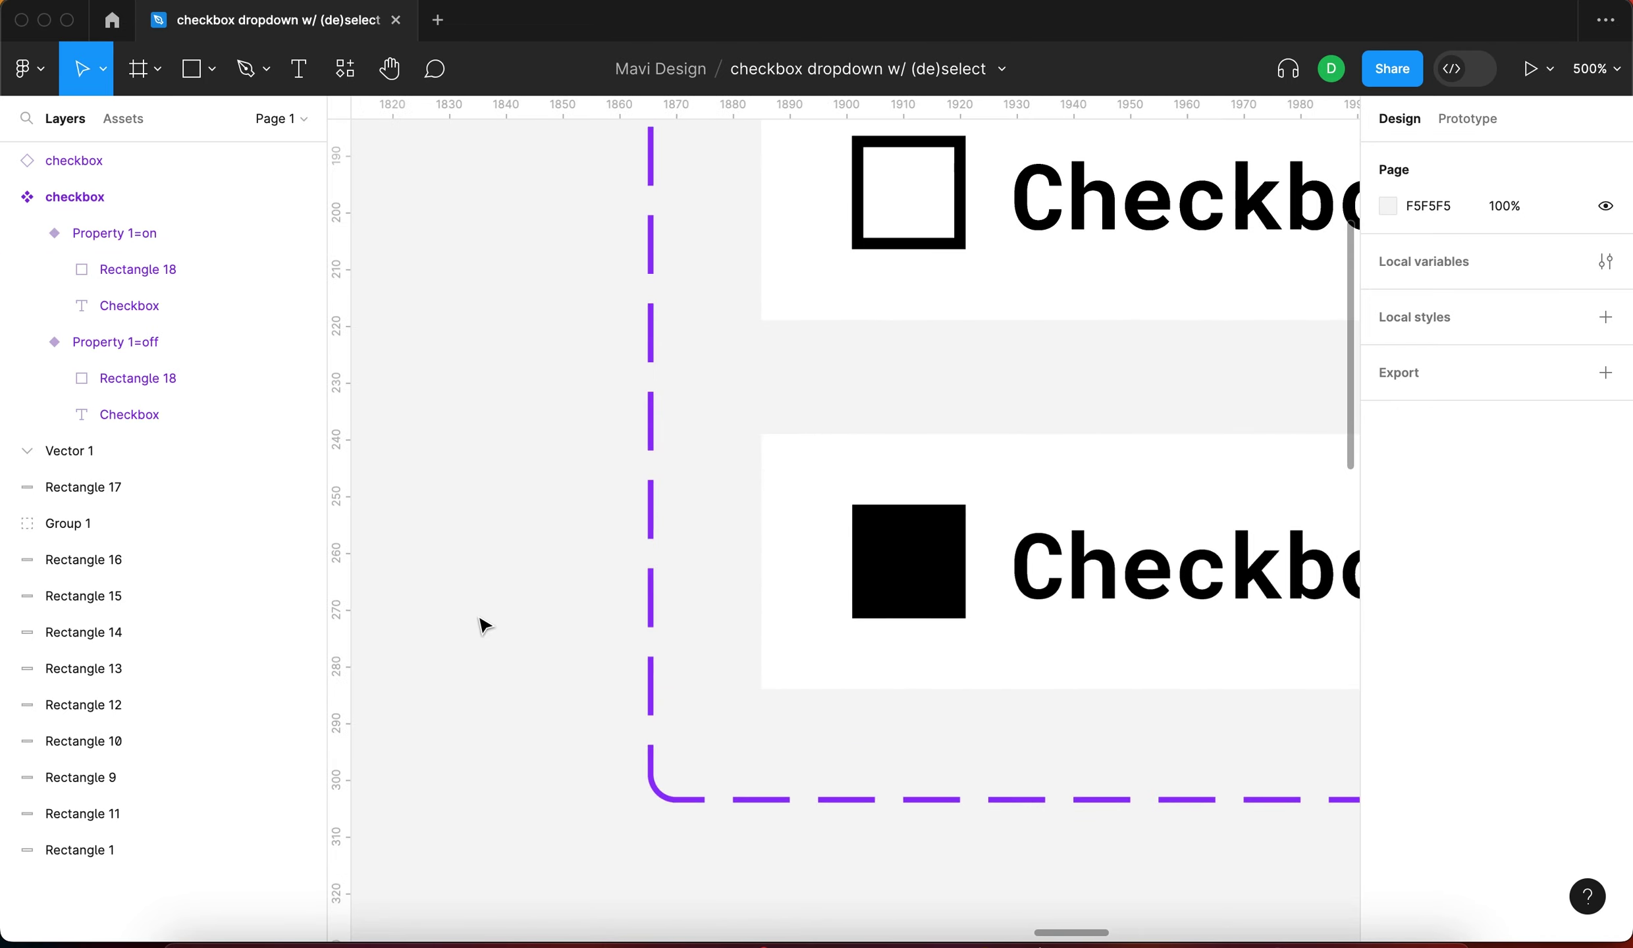
pyautogui.moveTo(481, 627); pyautogui.dragTo(544, 619)
pyautogui.press('p')
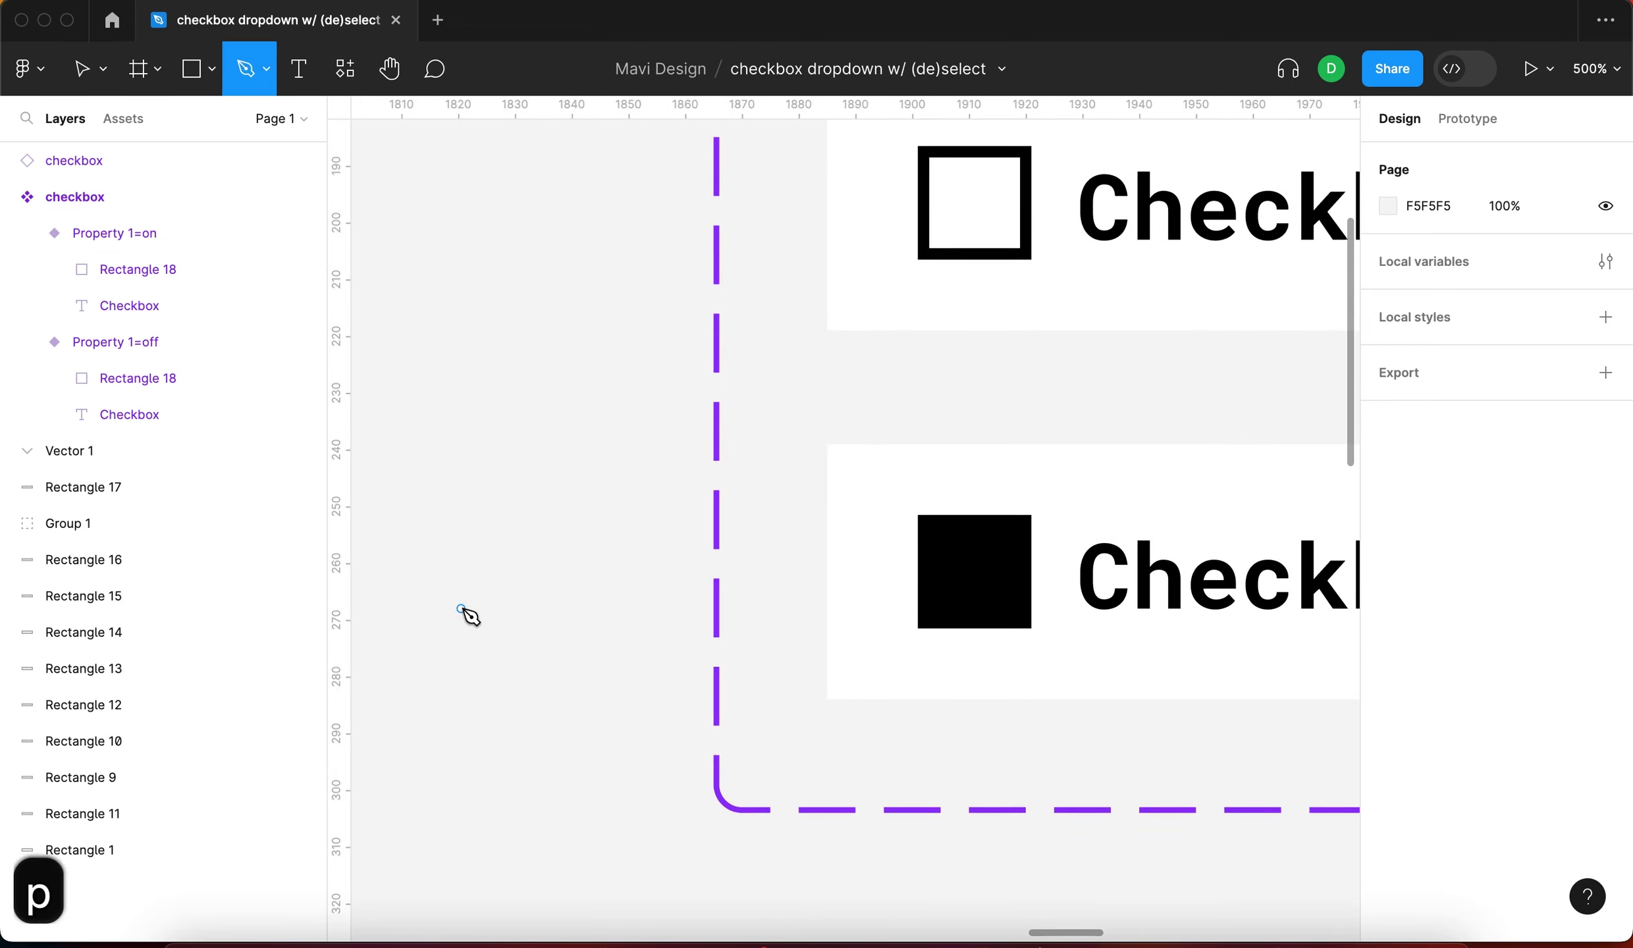
pyautogui.click(460, 609)
pyautogui.click(482, 629)
pyautogui.click(514, 594)
pyautogui.press('Return')
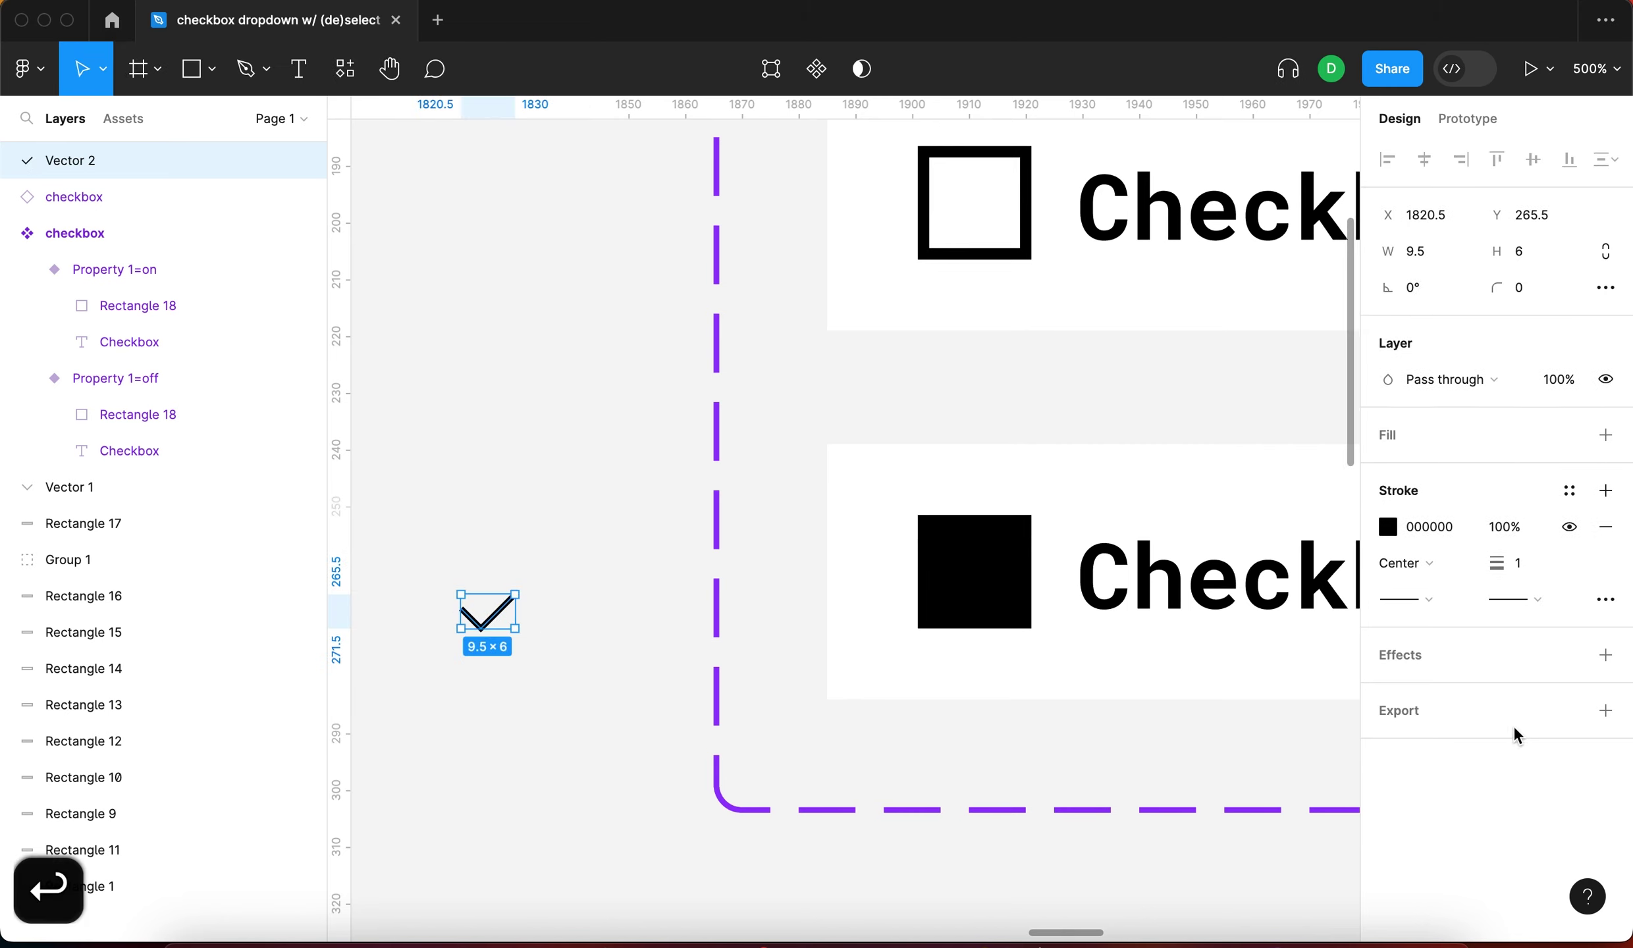
# Set the check mark's stroke to weight 2 and colour FFFFFF
pyautogui.press('Up')
pyautogui.press('Return')
pyautogui.click(1429, 527)
pyautogui.write('f')
pyautogui.press('Return')
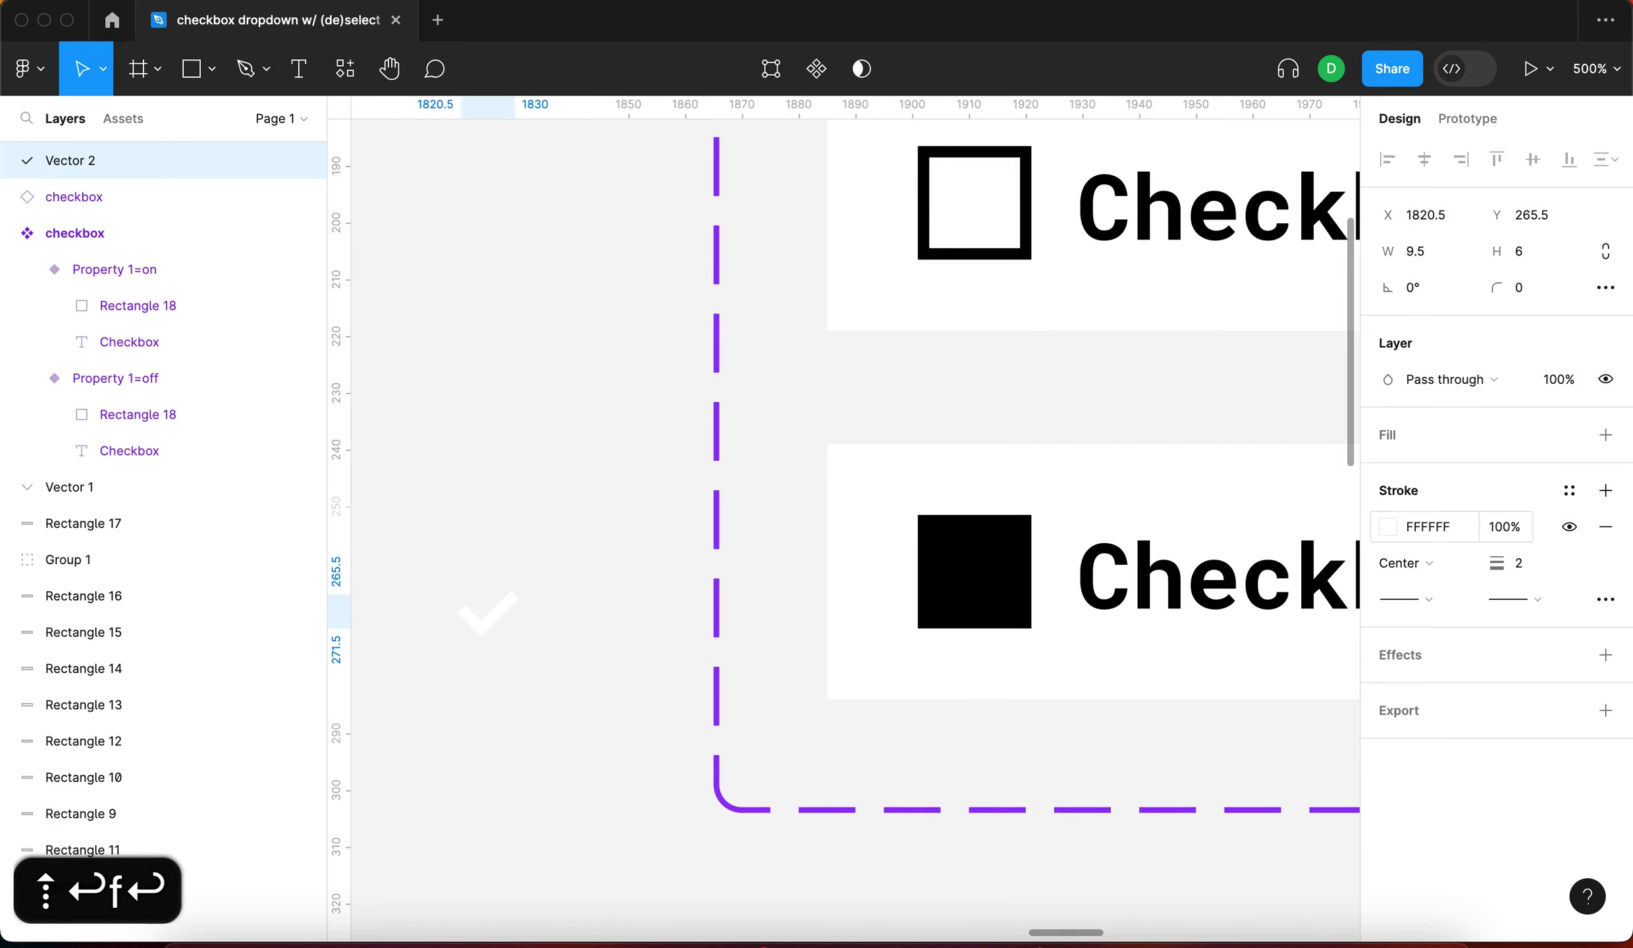
# Move the check mark into the on variant beside the black square and group the two together
pyautogui.hotkey('ctrl', 'x')
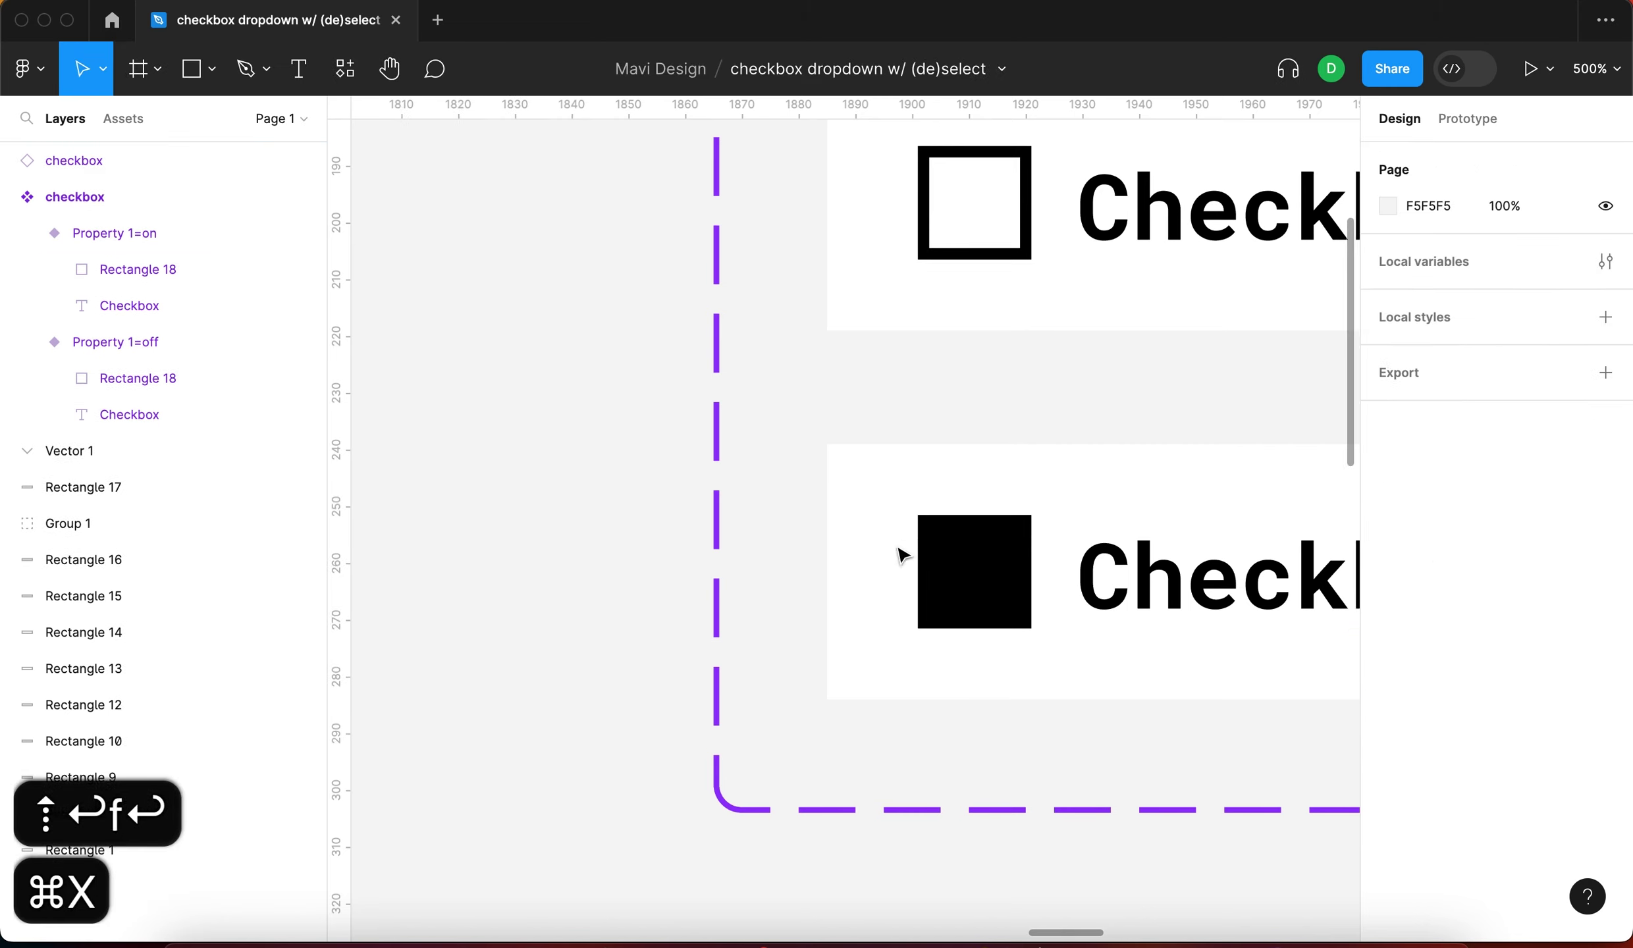
pyautogui.doubleClick(985, 565)
pyautogui.scroll(3, 984, 565)
pyautogui.hotkey('ctrl', 'v')
pyautogui.scroll(-5, 941, 742)
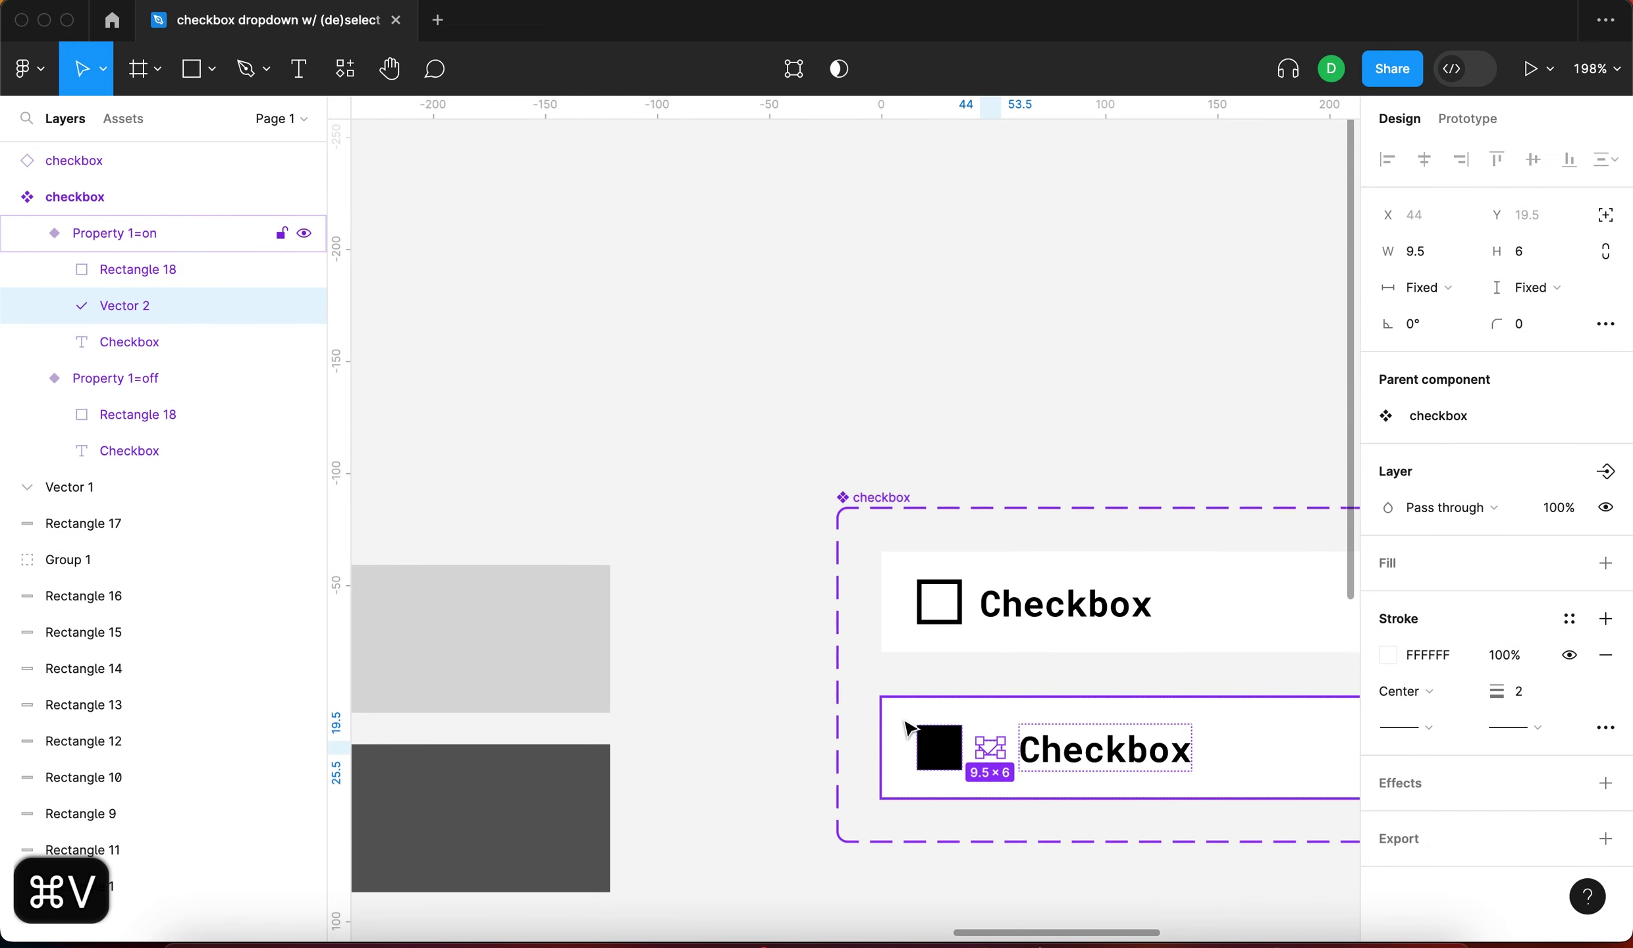
pyautogui.scroll(5, 911, 748)
pyautogui.keyDown('shift'); pyautogui.click(775, 610); pyautogui.keyUp('shift')
pyautogui.hotkey('ctrl', 'g')
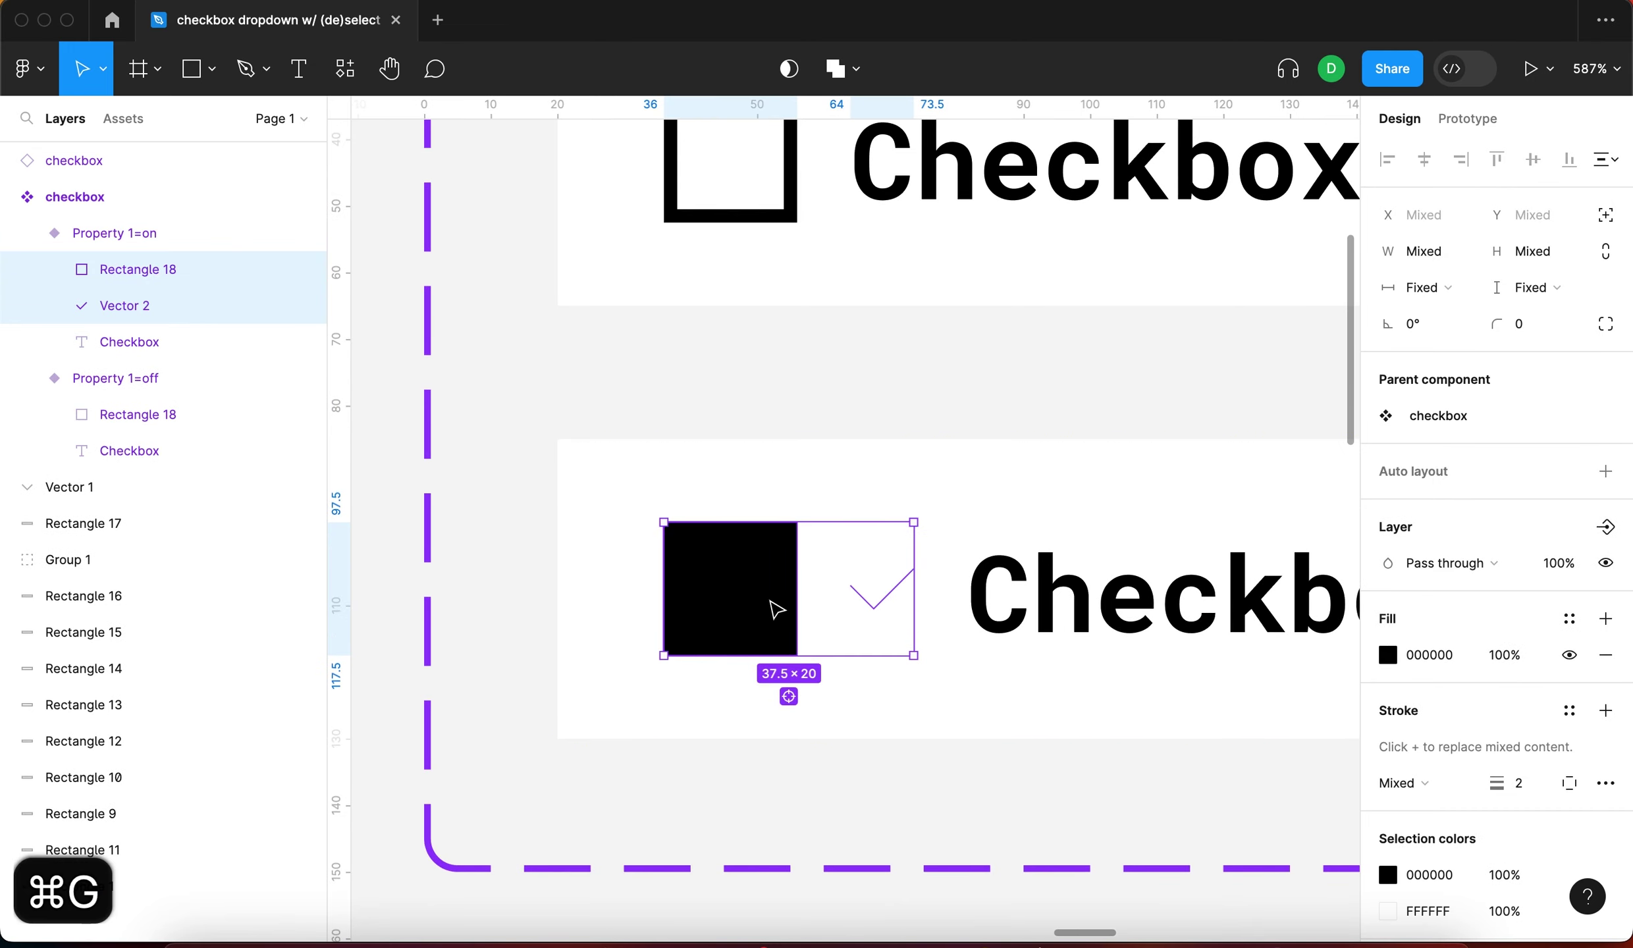
# Shift the check mark within the group onto the black square, at X 21
pyautogui.click(131, 315)
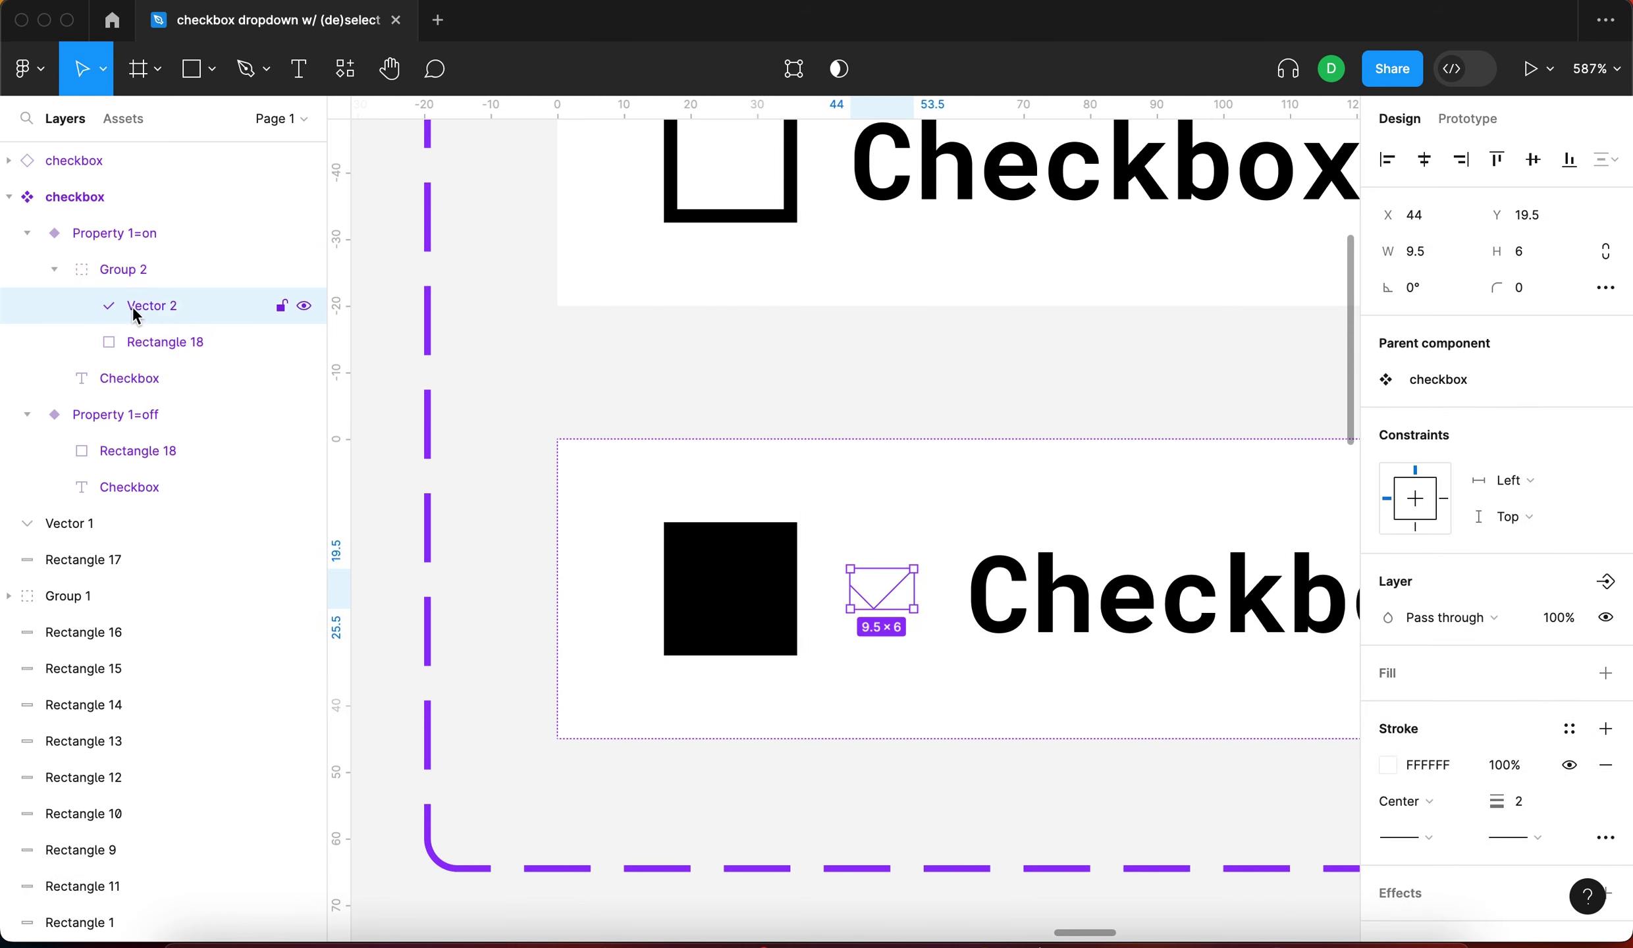
pyautogui.hotkey('shift', 'Left')
pyautogui.hotkey('shift', 'Left')
pyautogui.press('Left')
pyautogui.press('Left')
pyautogui.press('Left')
pyautogui.press('Left')
pyautogui.press('Right')
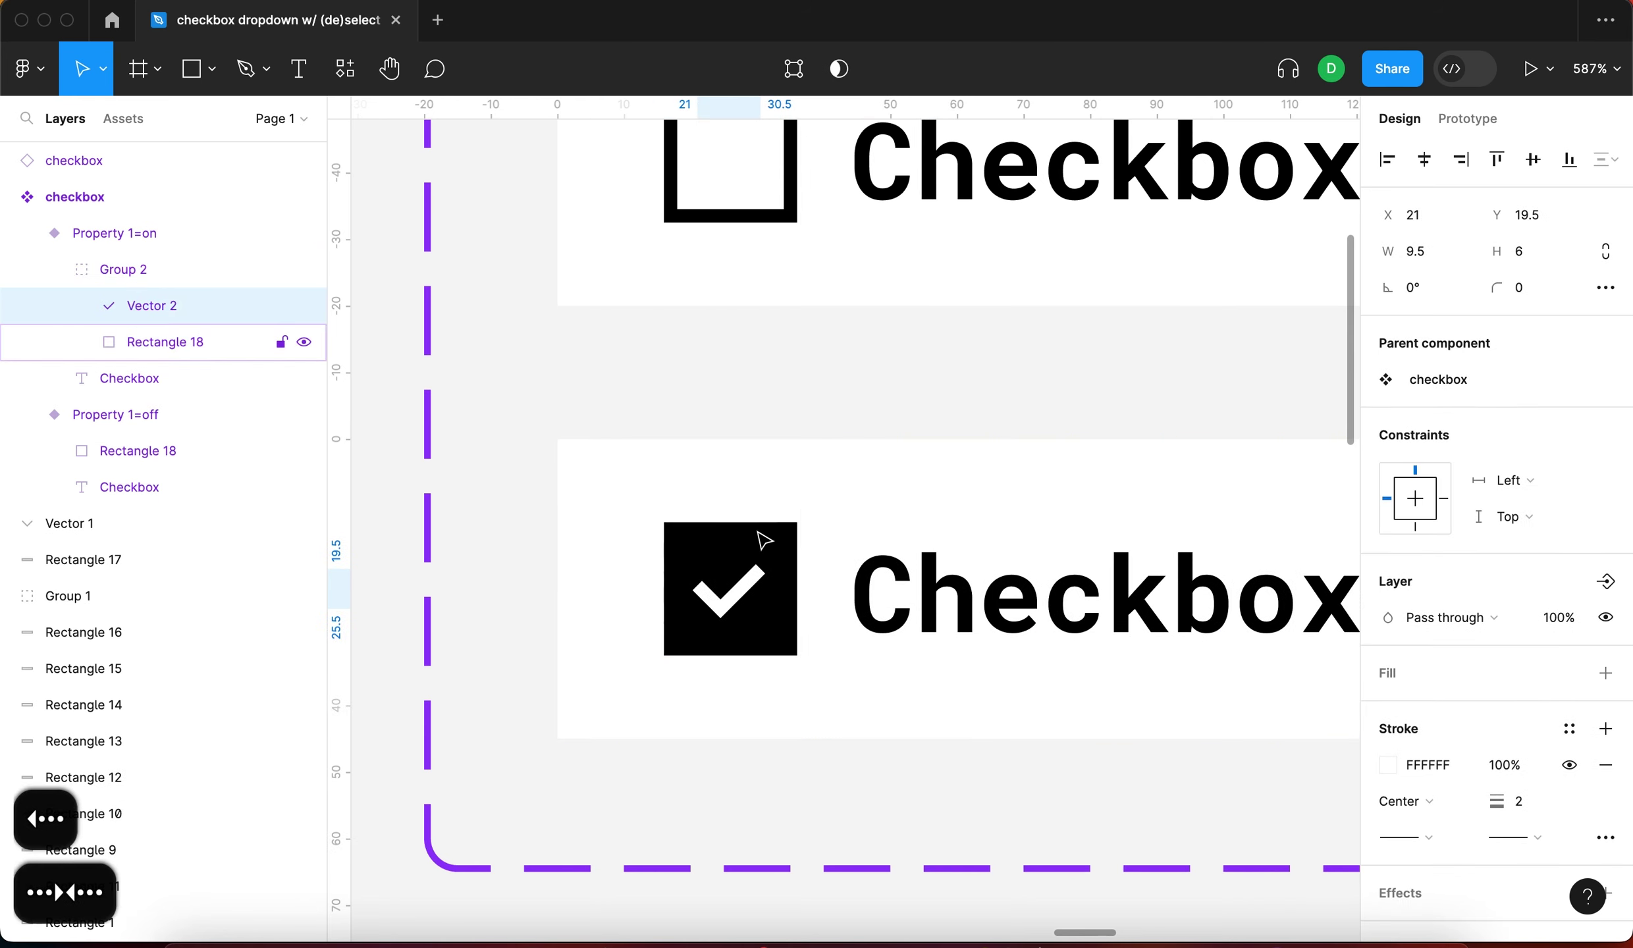
# Copy the on variant's check mark group into the off variant and order it ahead of the empty square
pyautogui.click(175, 273)
pyautogui.scroll(2, 526, 445)
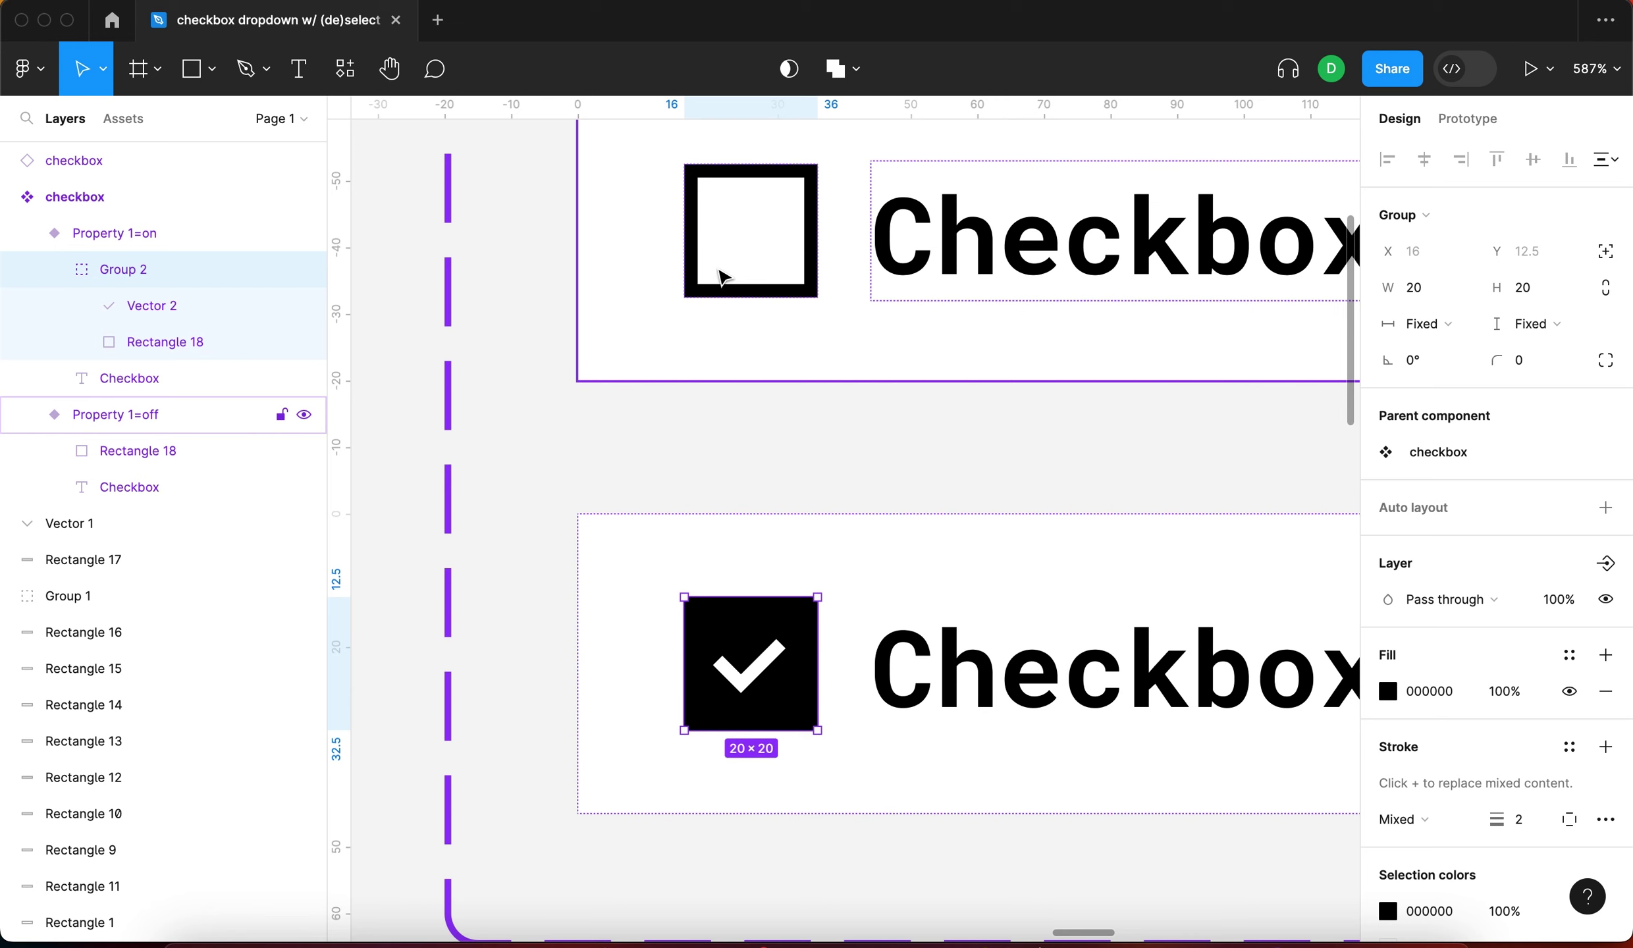
pyautogui.click(724, 289)
pyautogui.click(724, 290)
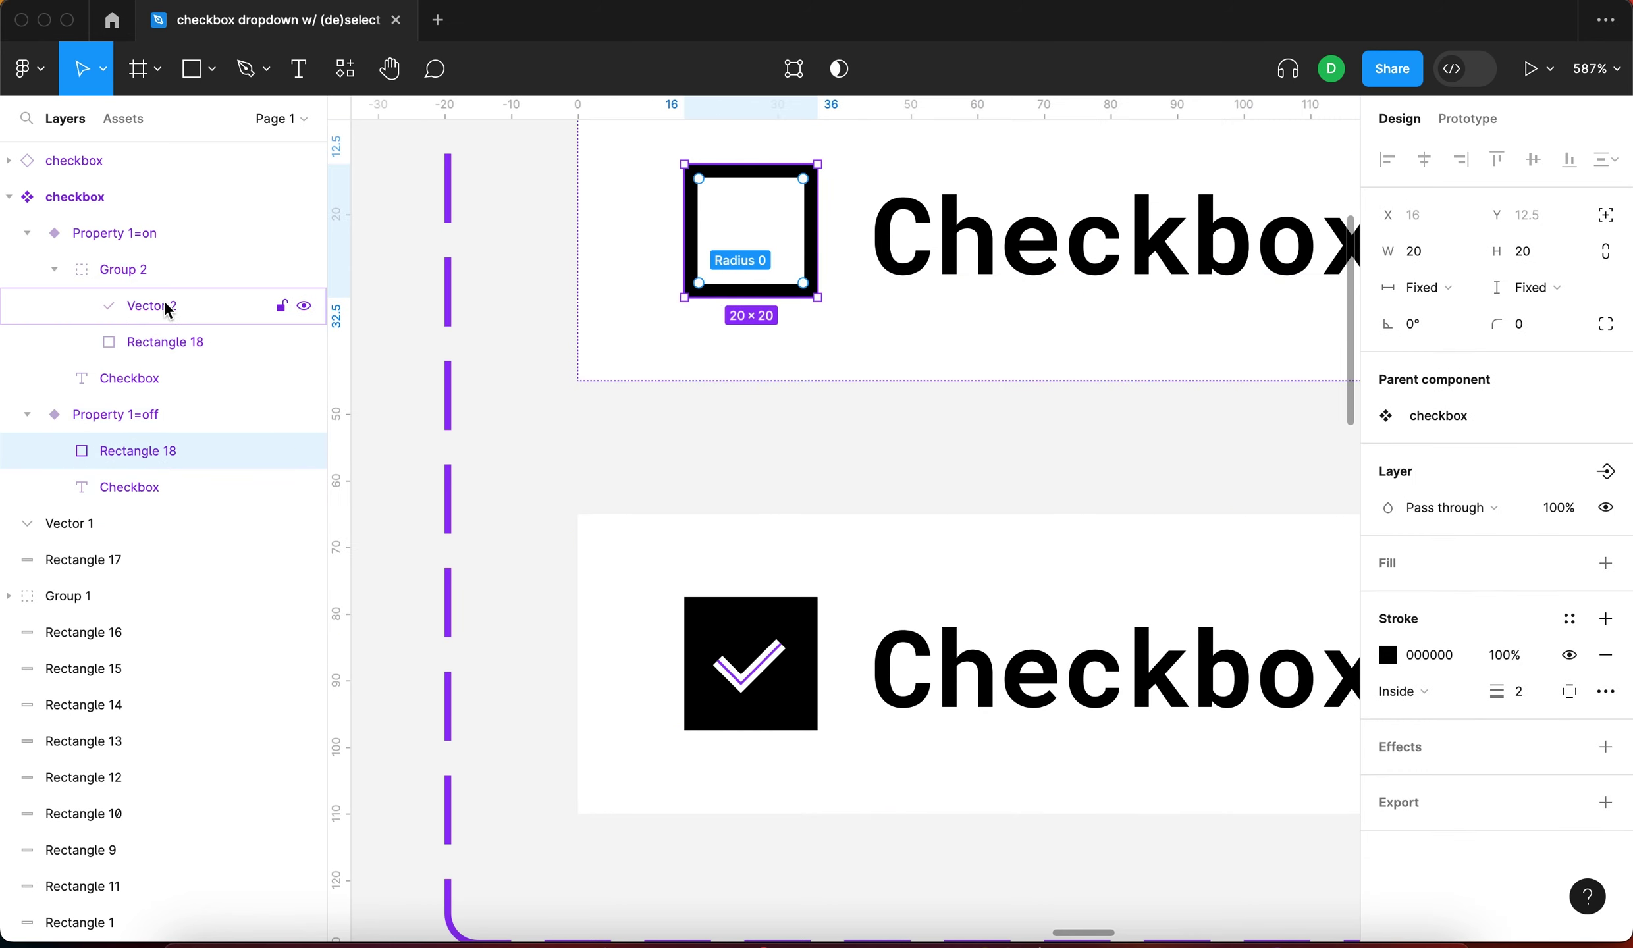
pyautogui.click(126, 276)
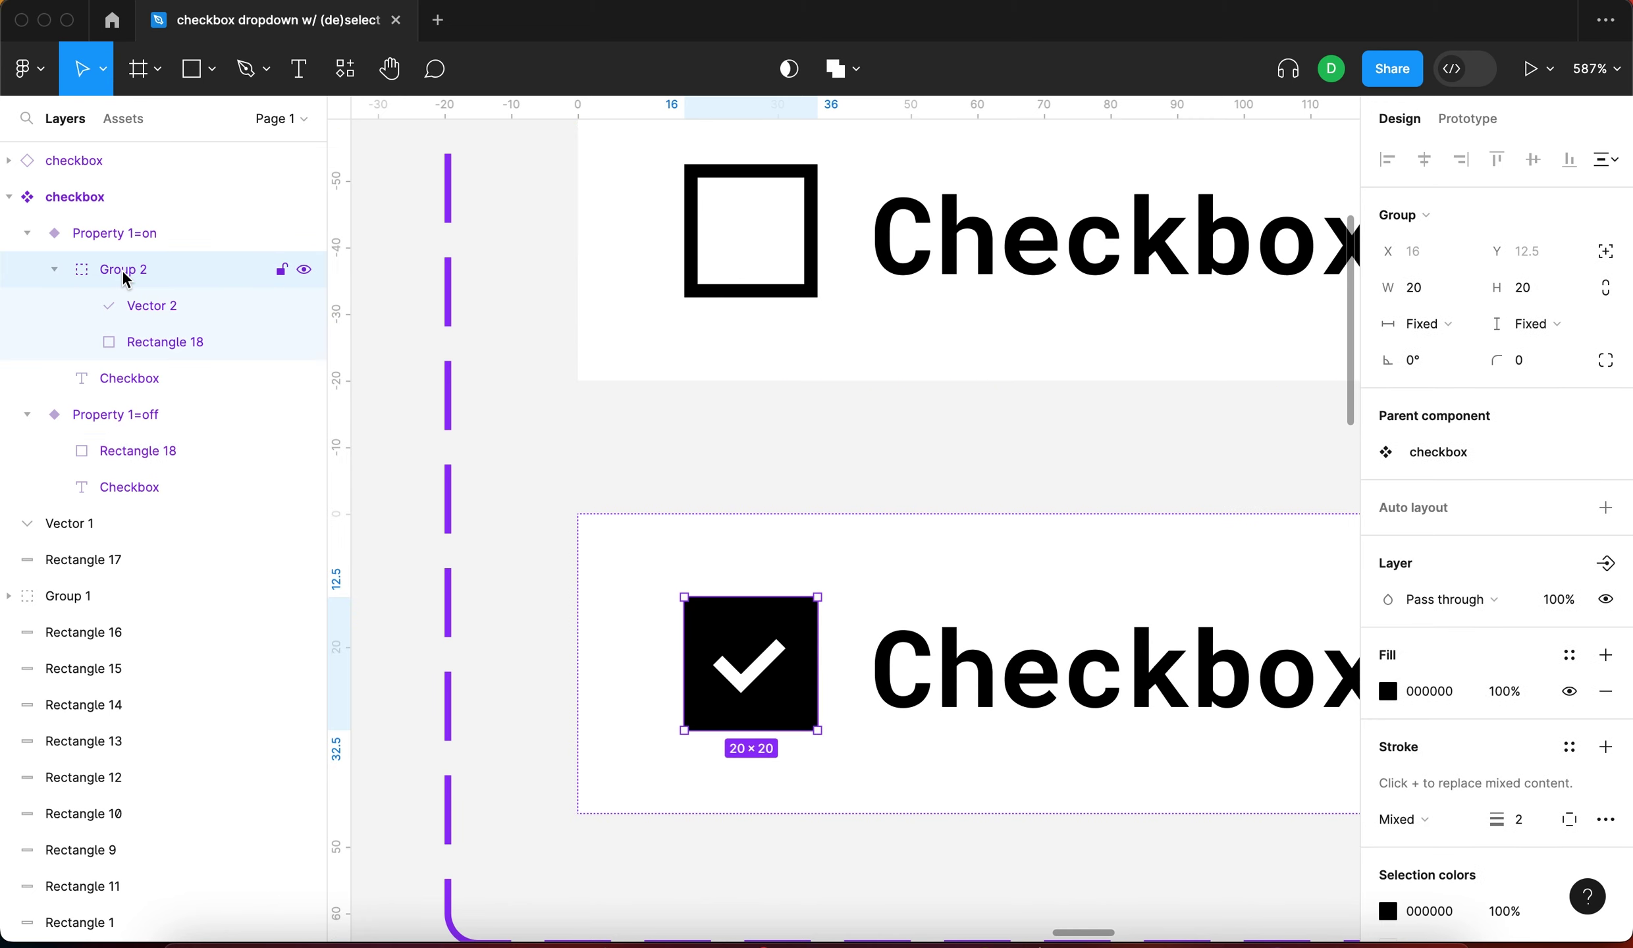
pyautogui.press('super+c')
pyautogui.click(832, 234)
pyautogui.press('super+v')
pyautogui.hscroll(3, 791, 391)
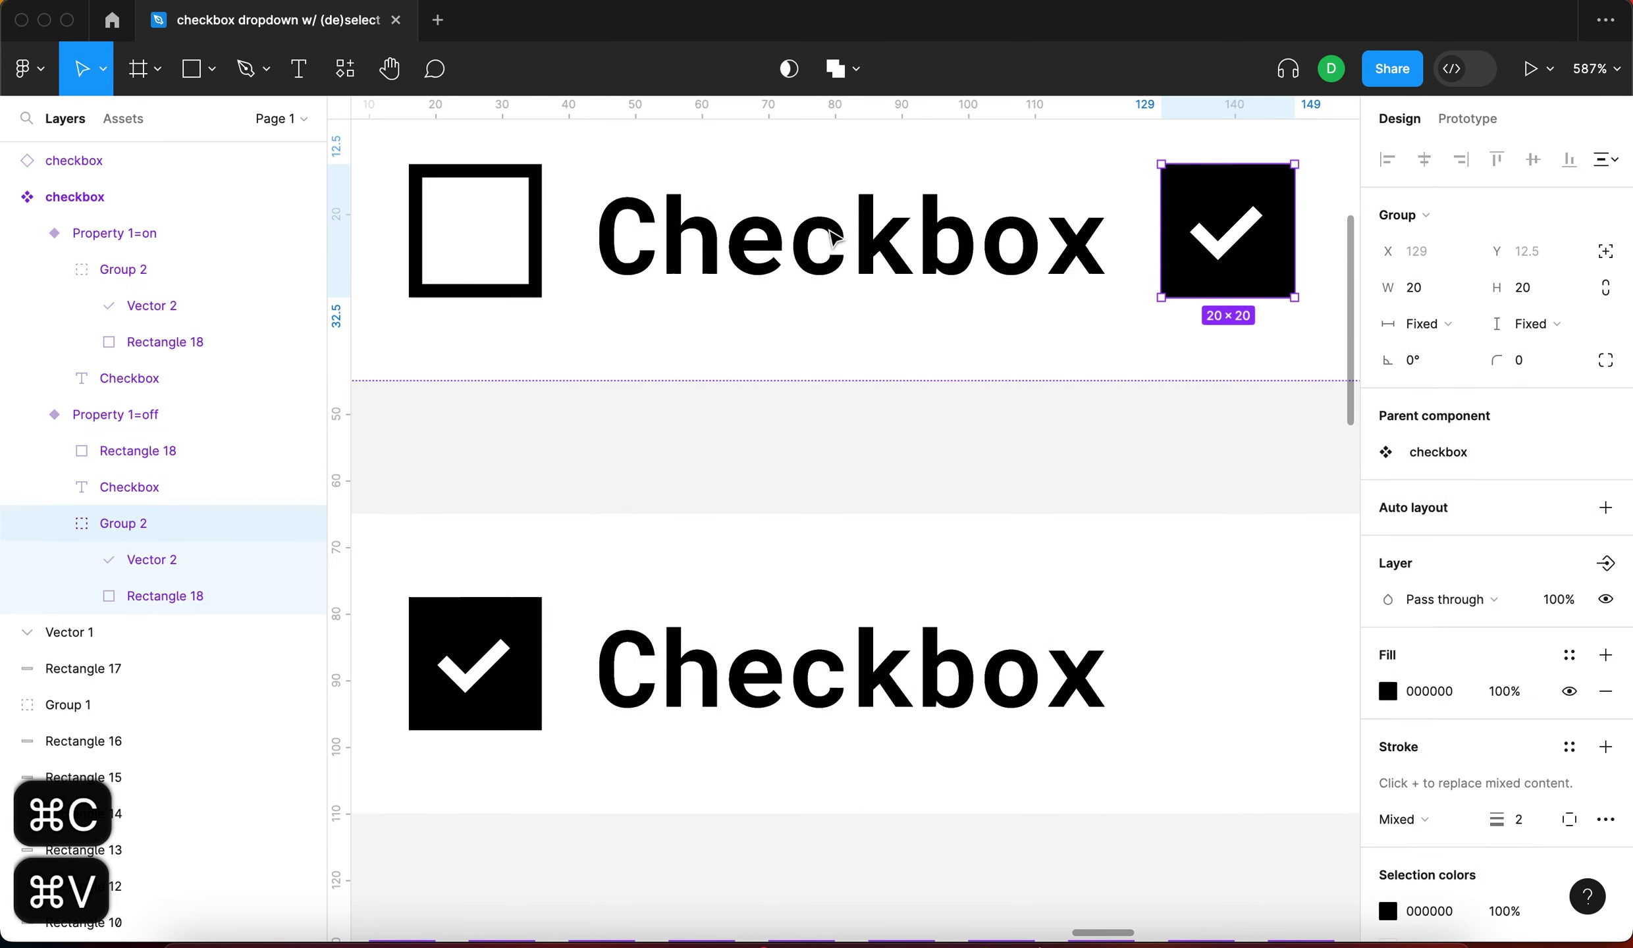
pyautogui.scroll(-3, 791, 390)
pyautogui.press('super+bracketleft')
pyautogui.press('super+bracketleft')
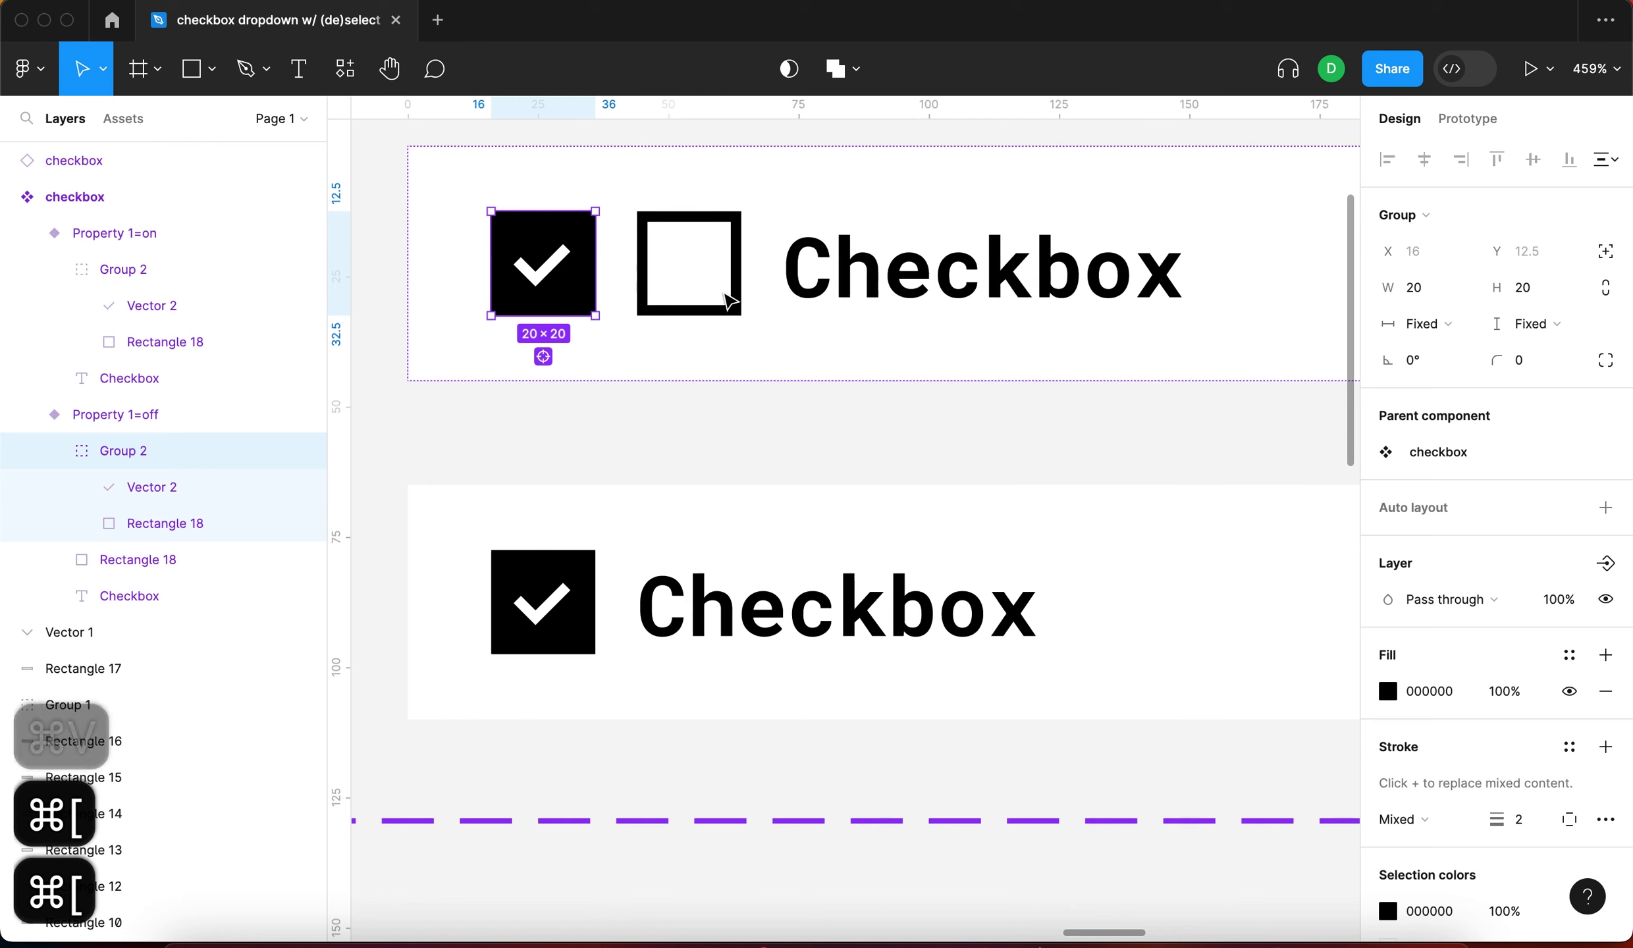
# Delete the empty outlined square from the off variant
pyautogui.click(714, 311)
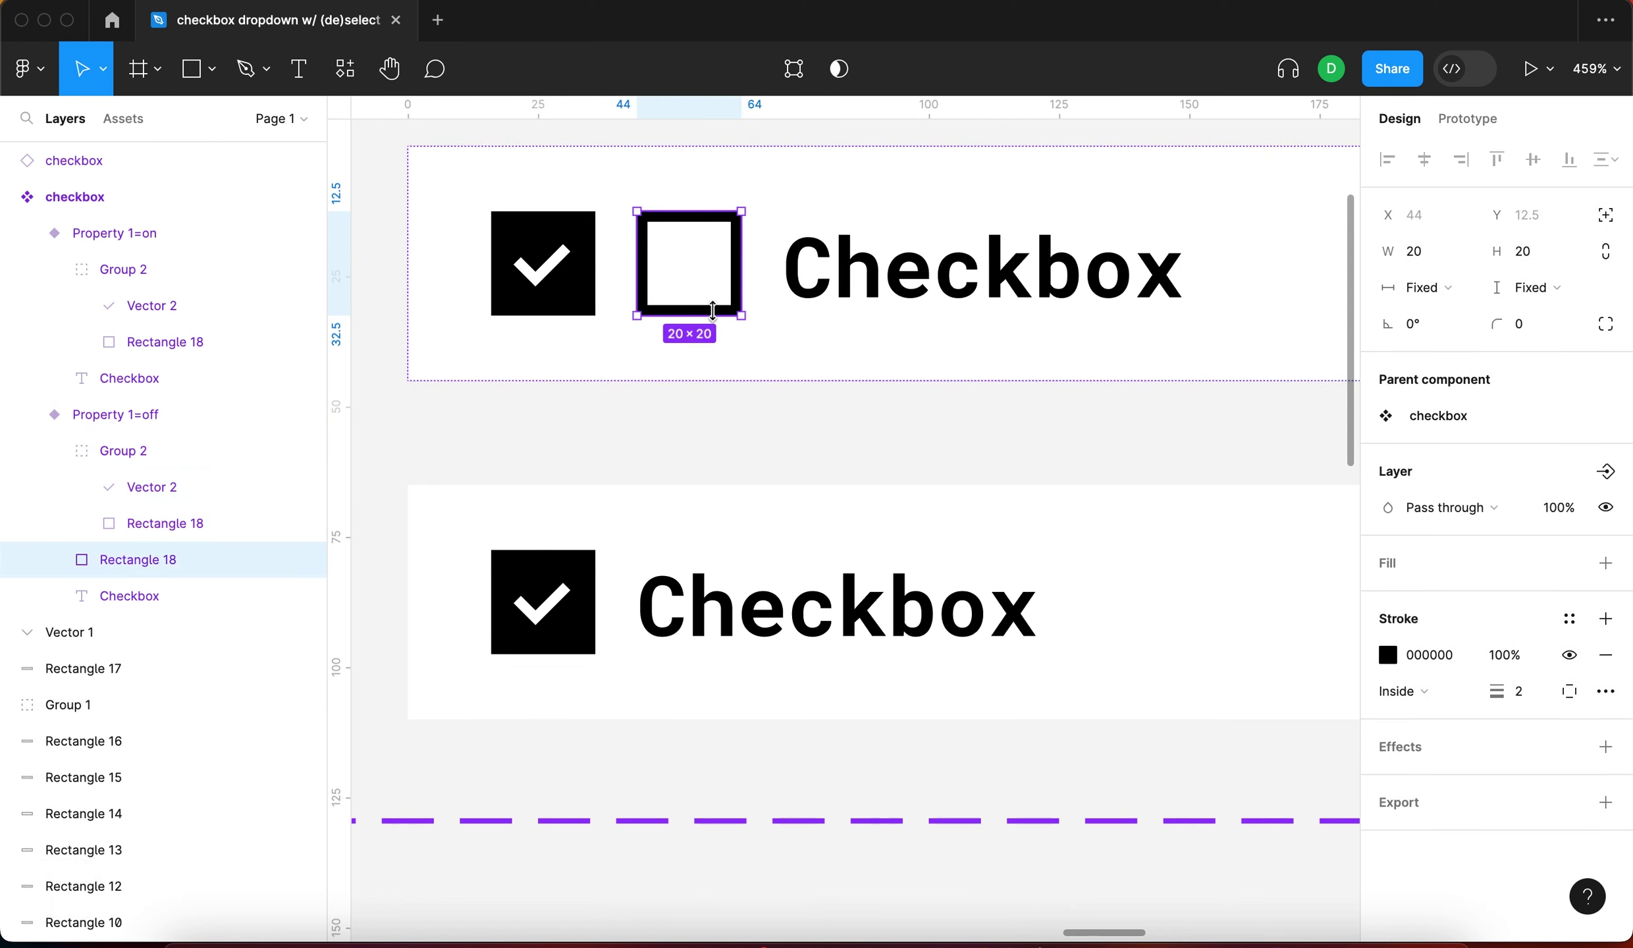
pyautogui.press('BackSpace')
pyautogui.scroll(2, 645, 405)
pyautogui.hscroll(-3, 645, 405)
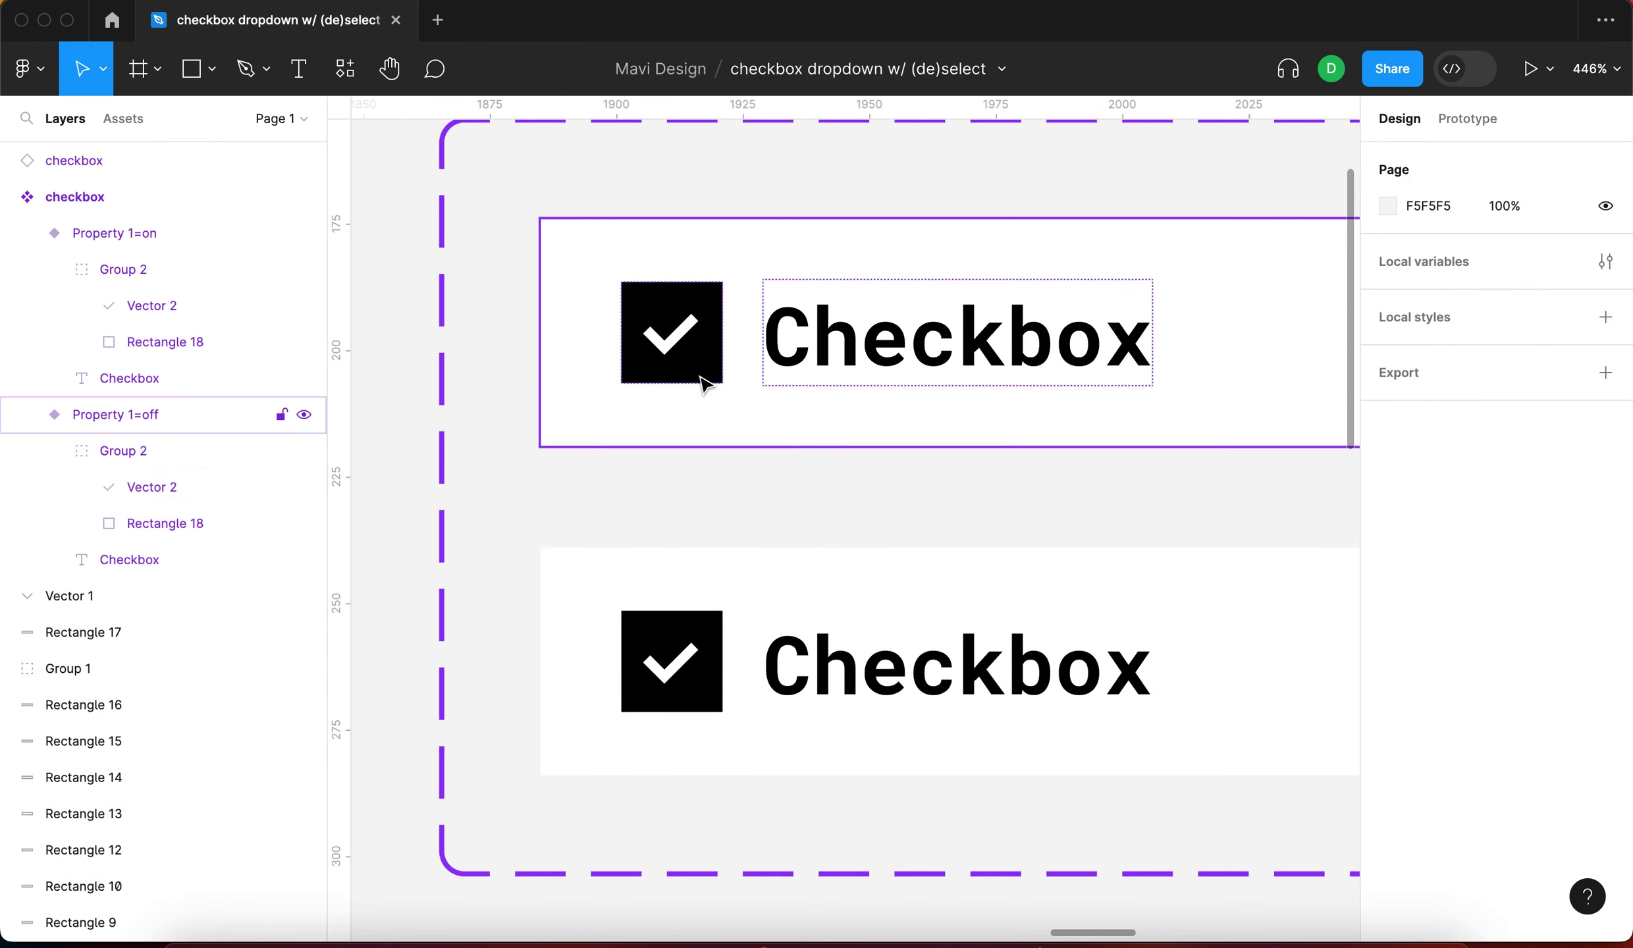
# Hide the check mark vector inside the off variant's group
pyautogui.scroll(-3, 852, 525)
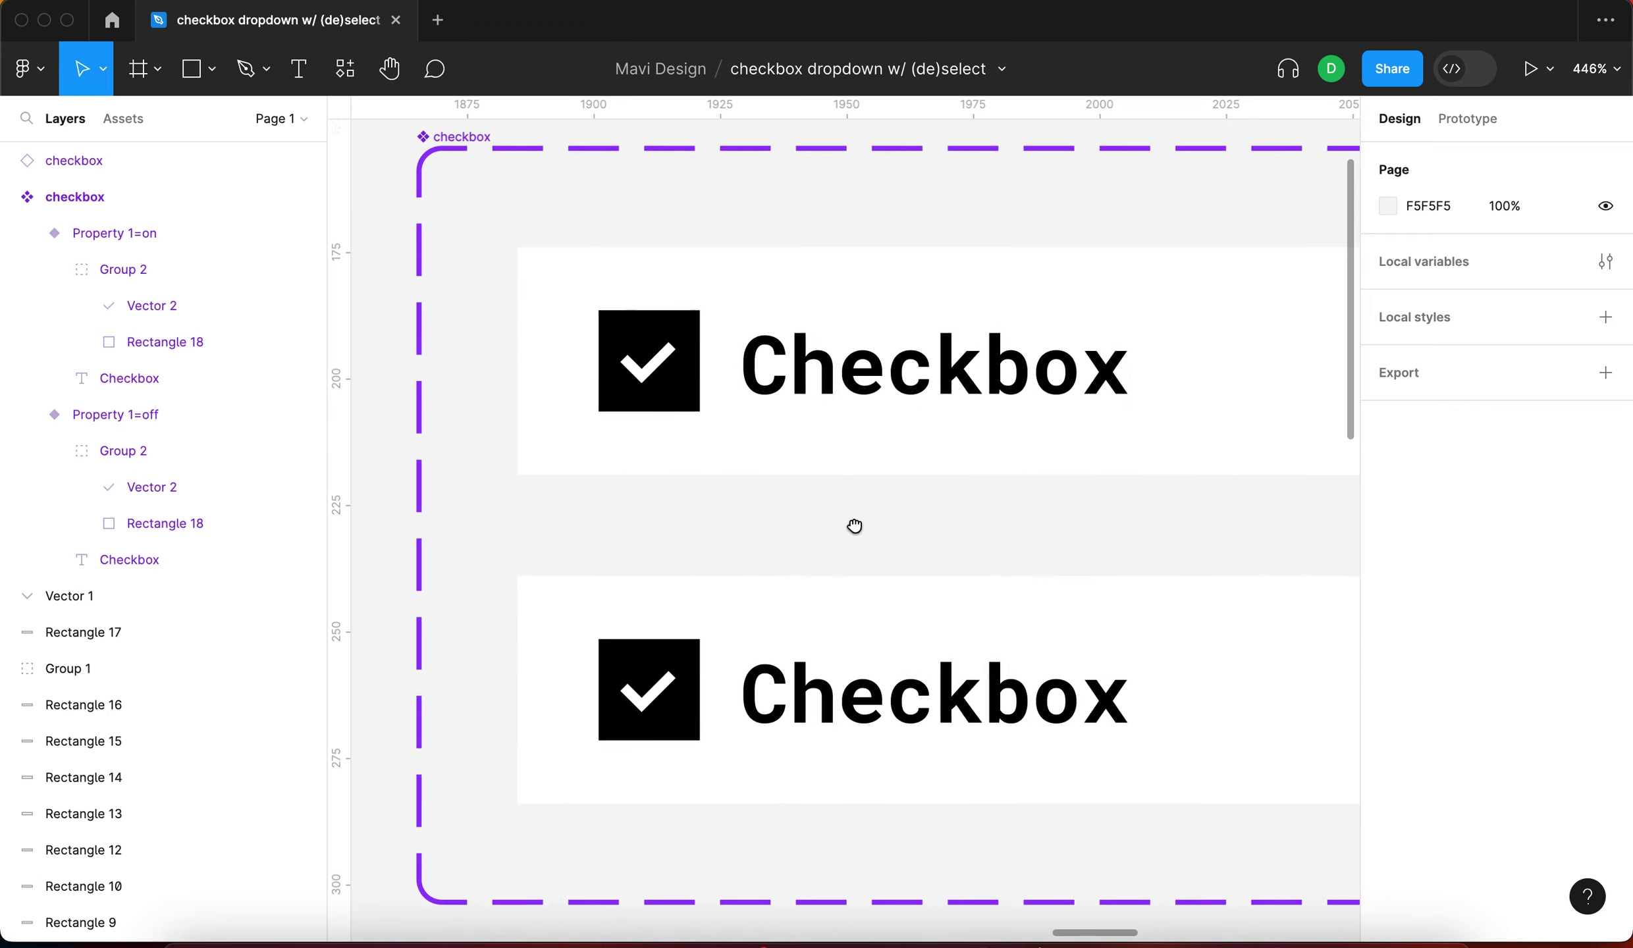
pyautogui.scroll(-1, 705, 599)
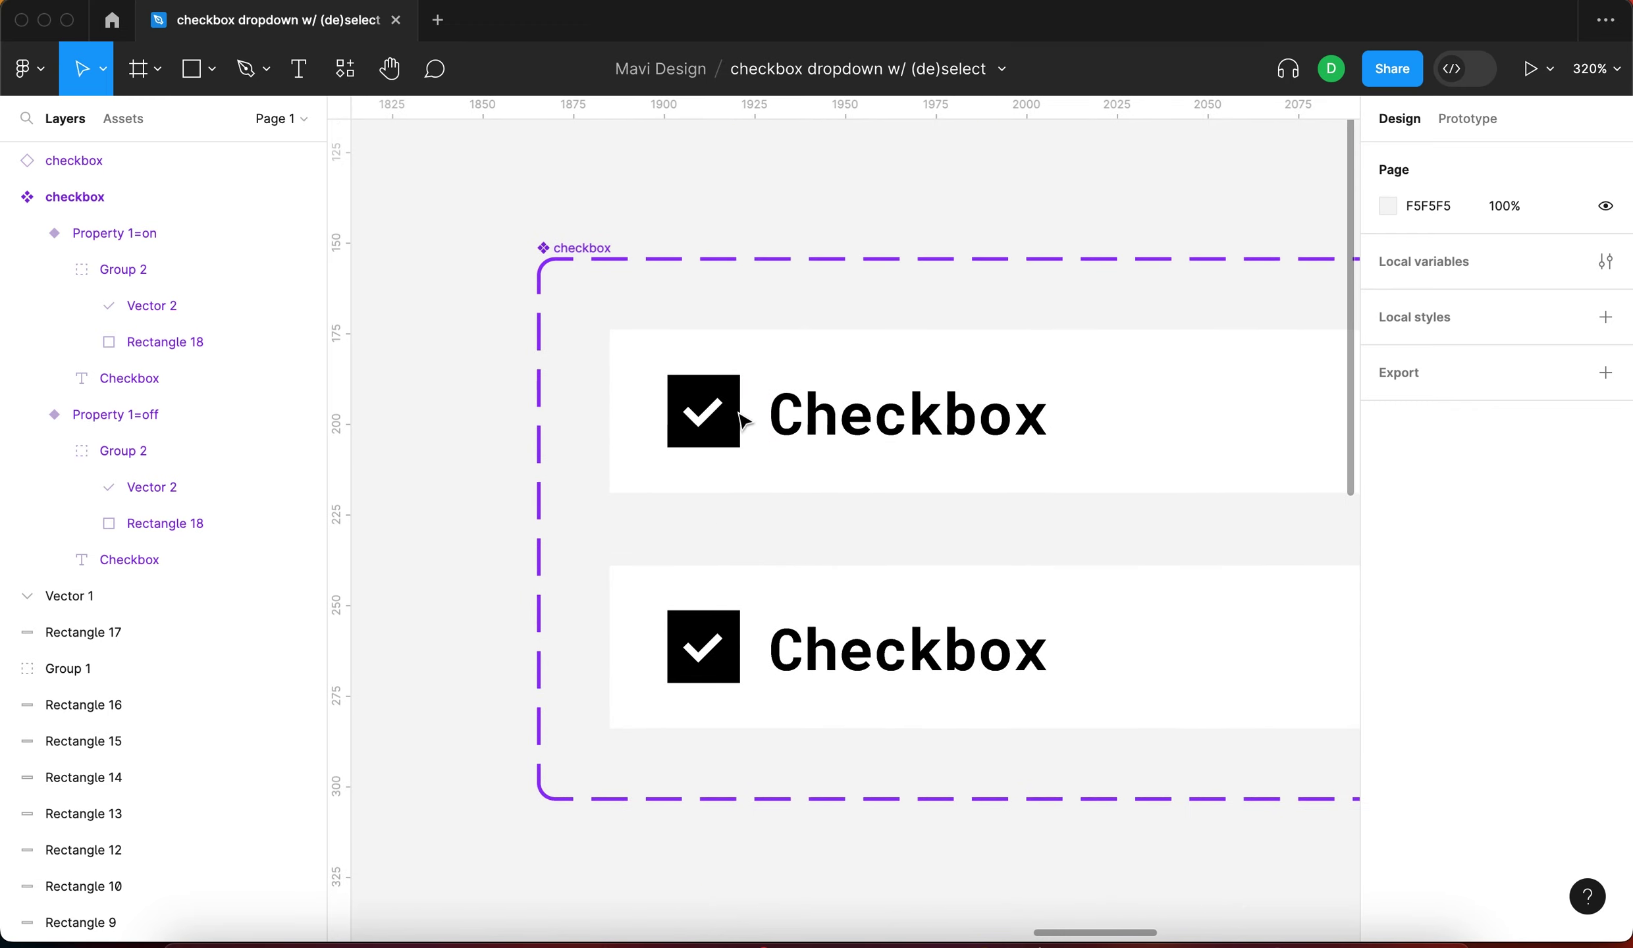
pyautogui.click(115, 232)
pyautogui.click(136, 454)
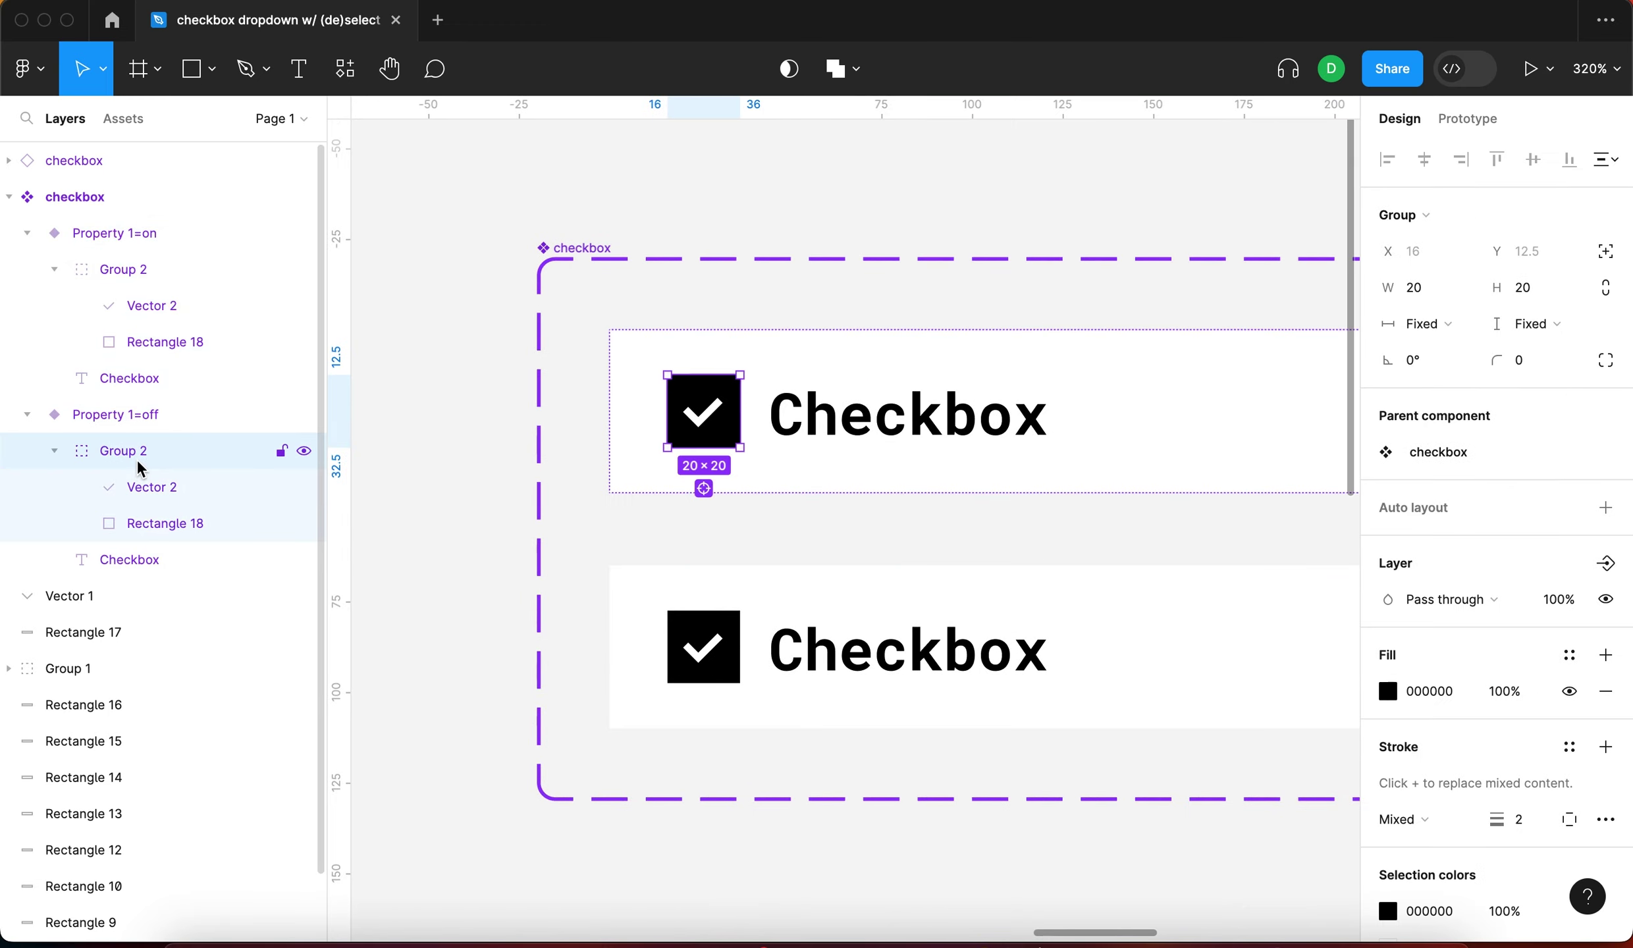
pyautogui.click(178, 492)
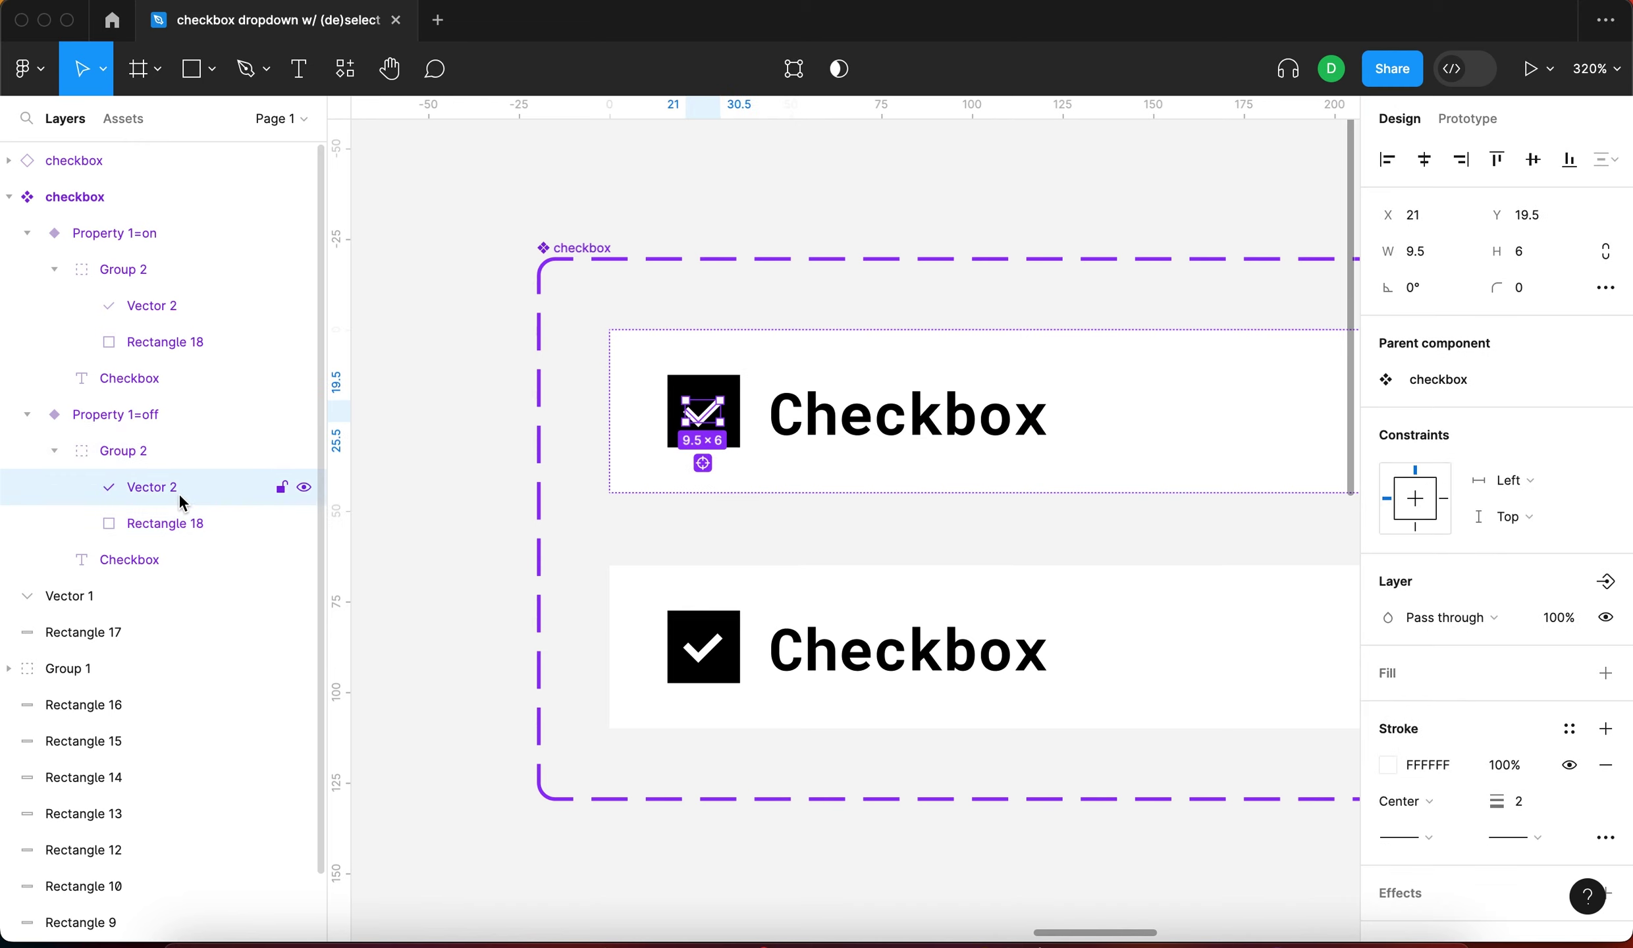
pyautogui.click(496, 537)
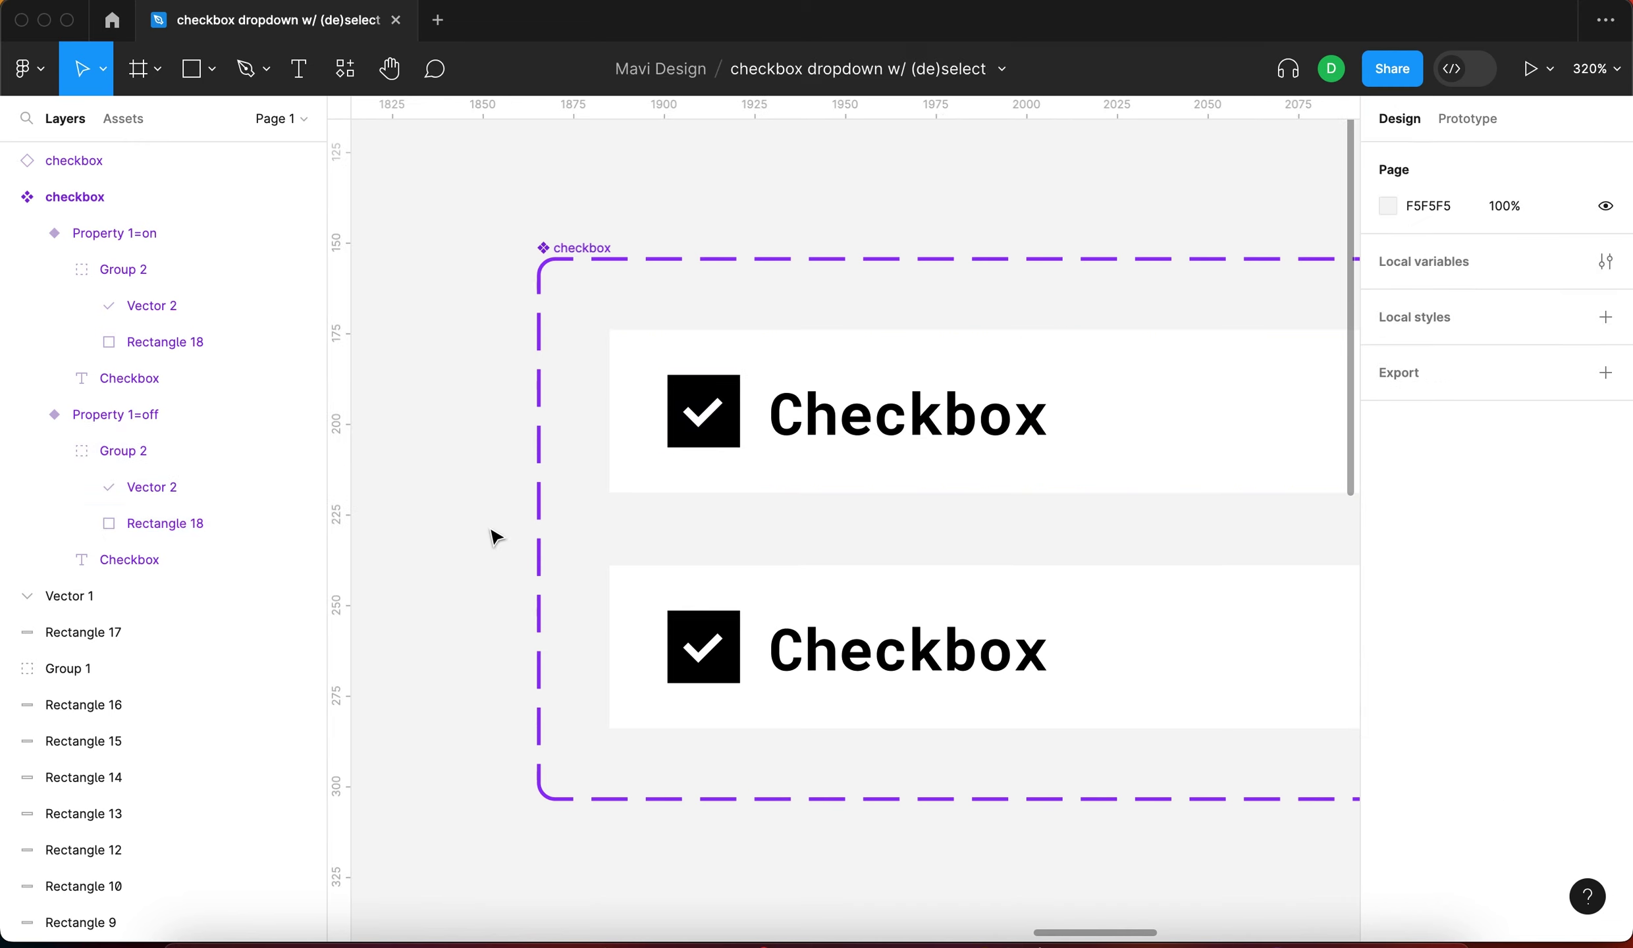
pyautogui.doubleClick(727, 643)
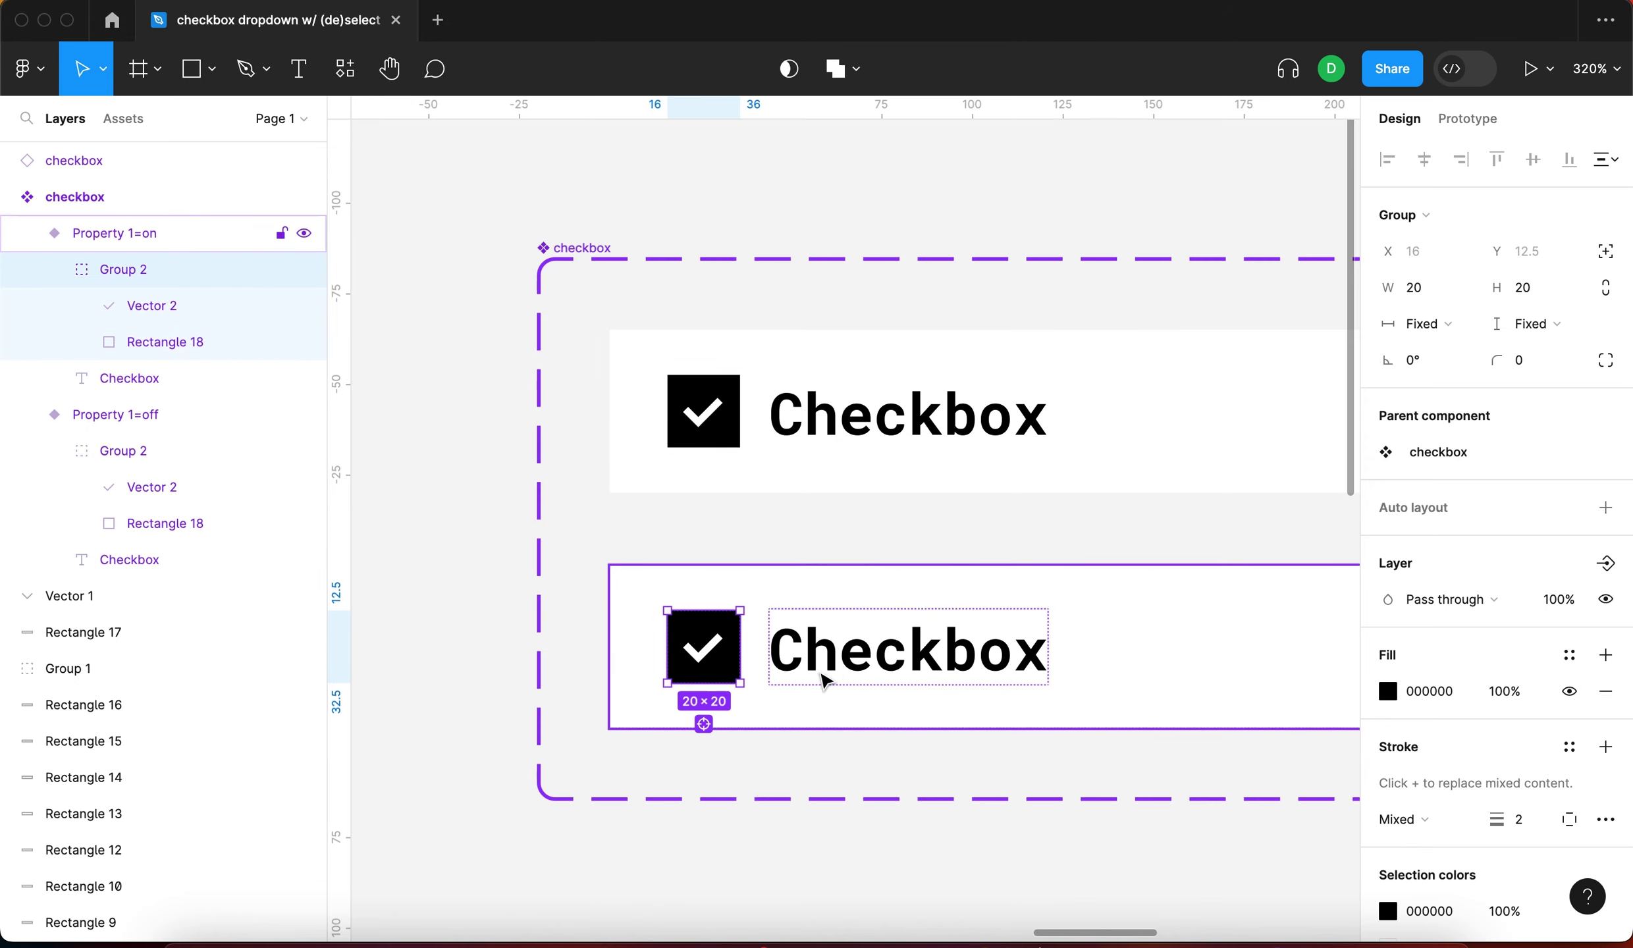
pyautogui.moveTo(1056, 806); pyautogui.dragTo(915, 717)
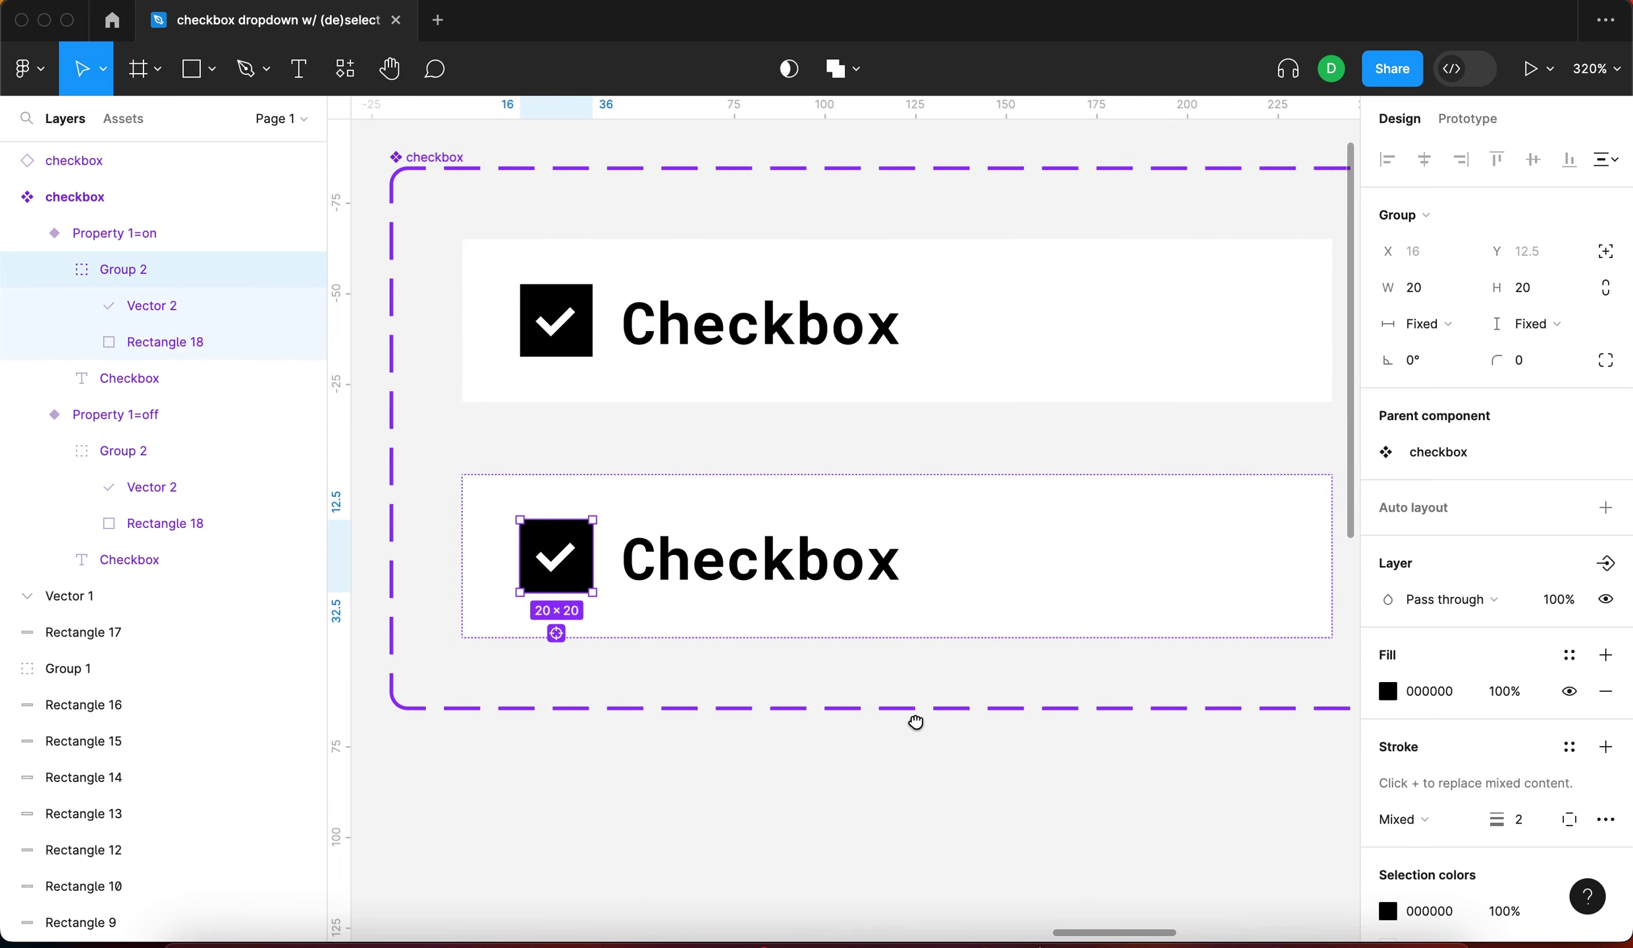
pyautogui.doubleClick(559, 338)
pyautogui.scroll(5, 555, 333)
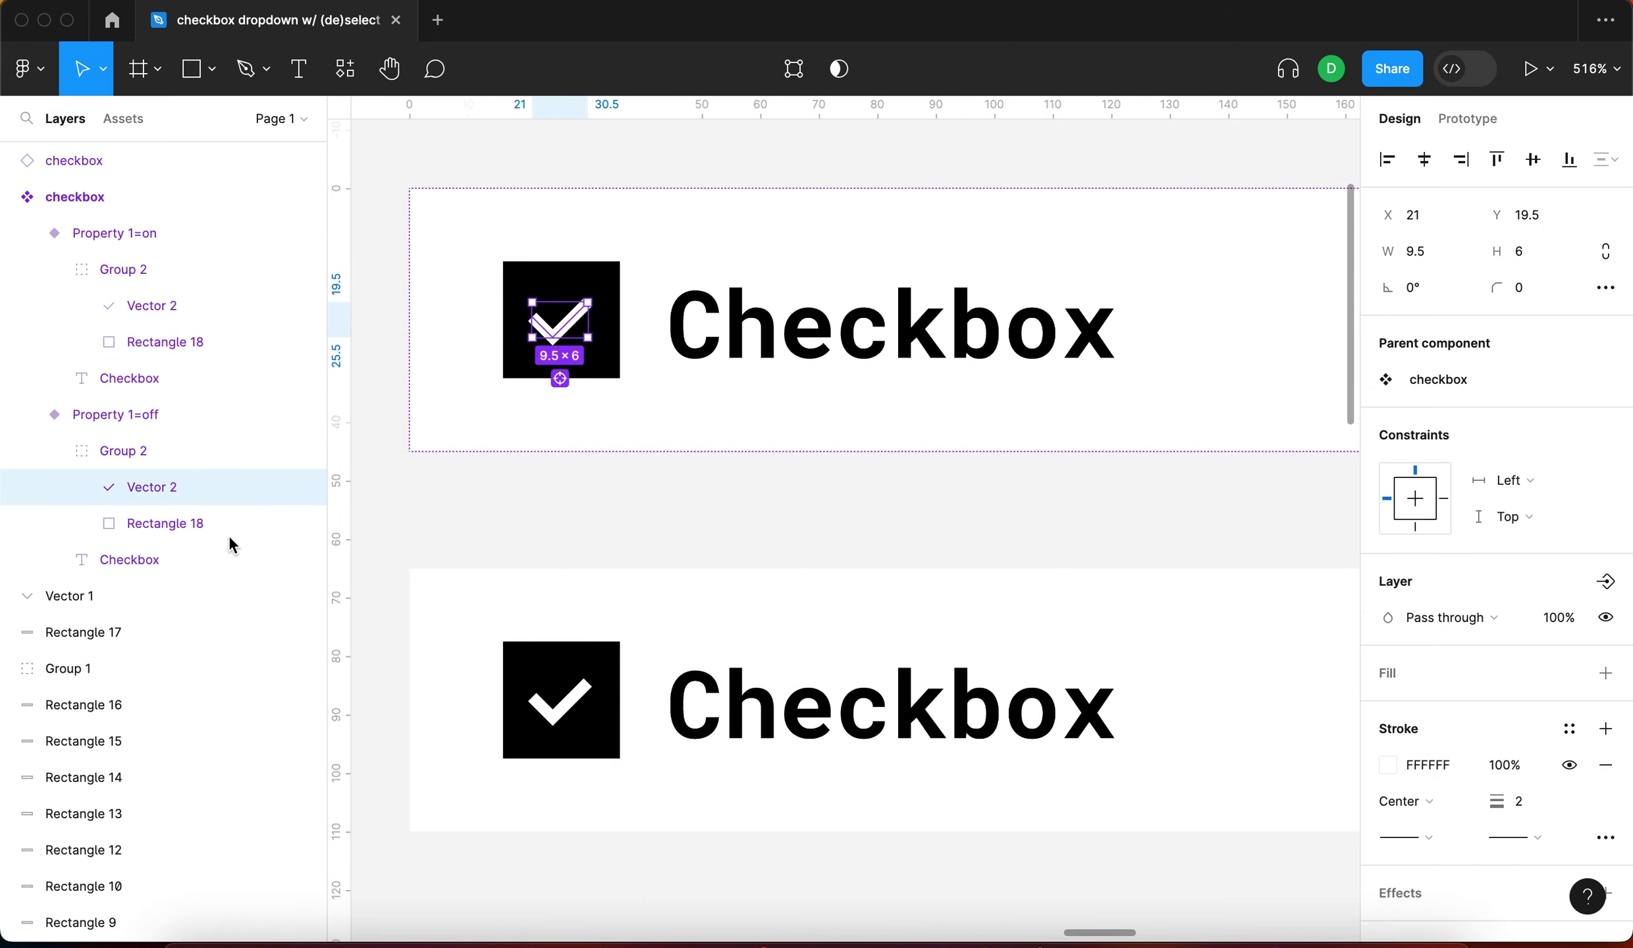
pyautogui.click(303, 486)
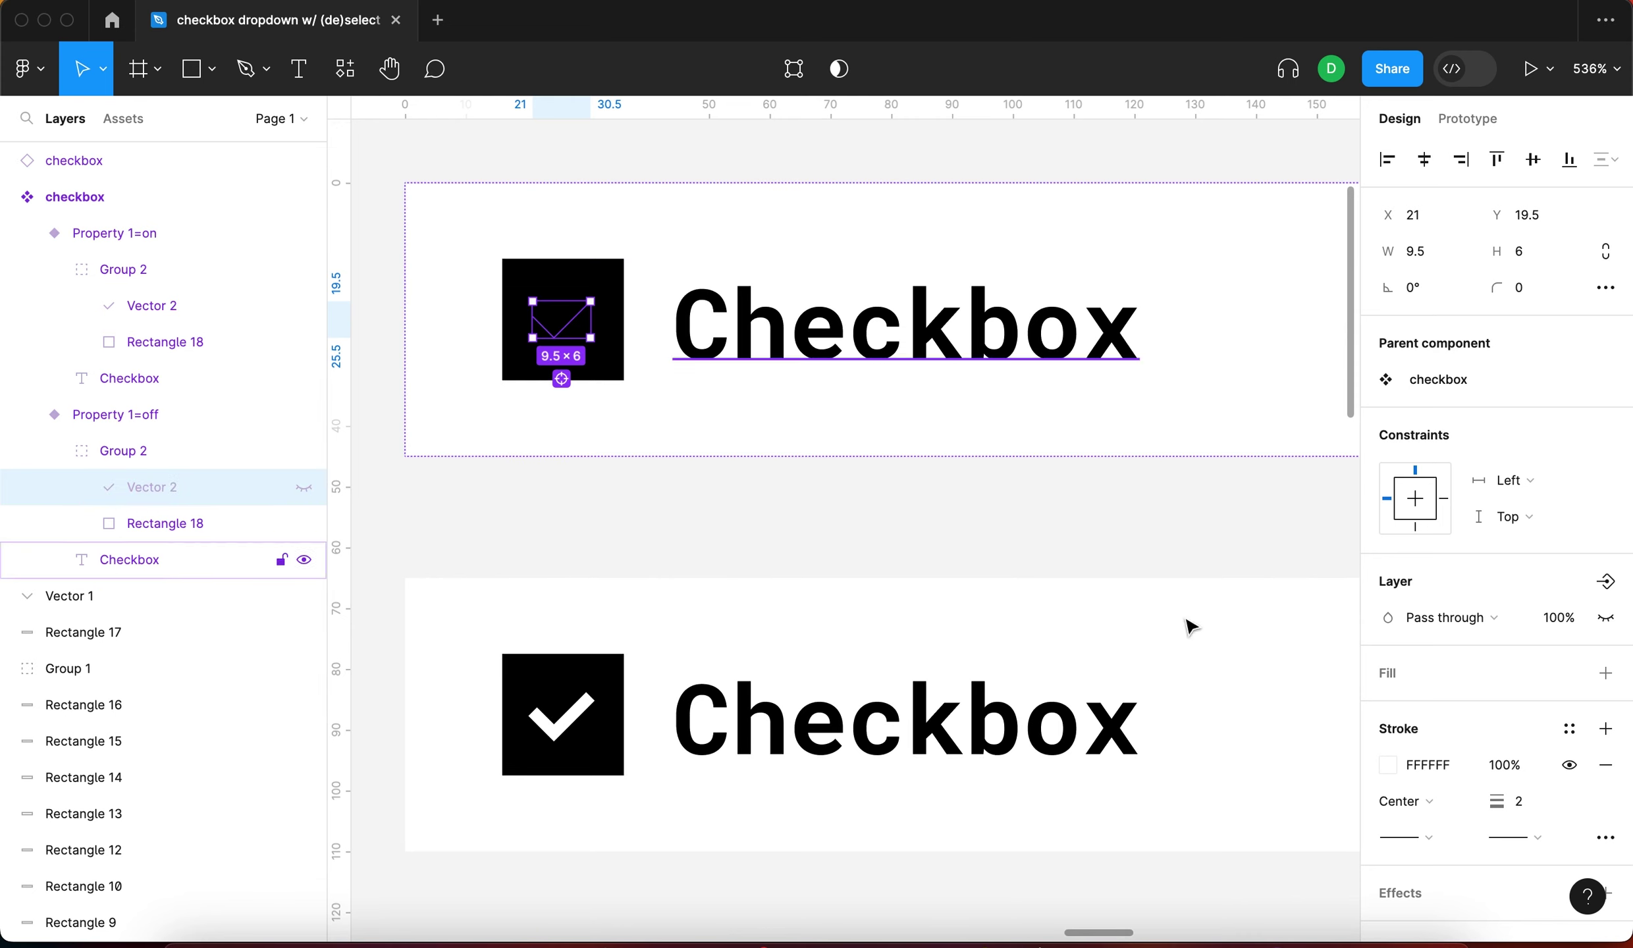
# Hide the black fill of the square in the off variant, keeping its outline
pyautogui.click(153, 550)
pyautogui.click(153, 537)
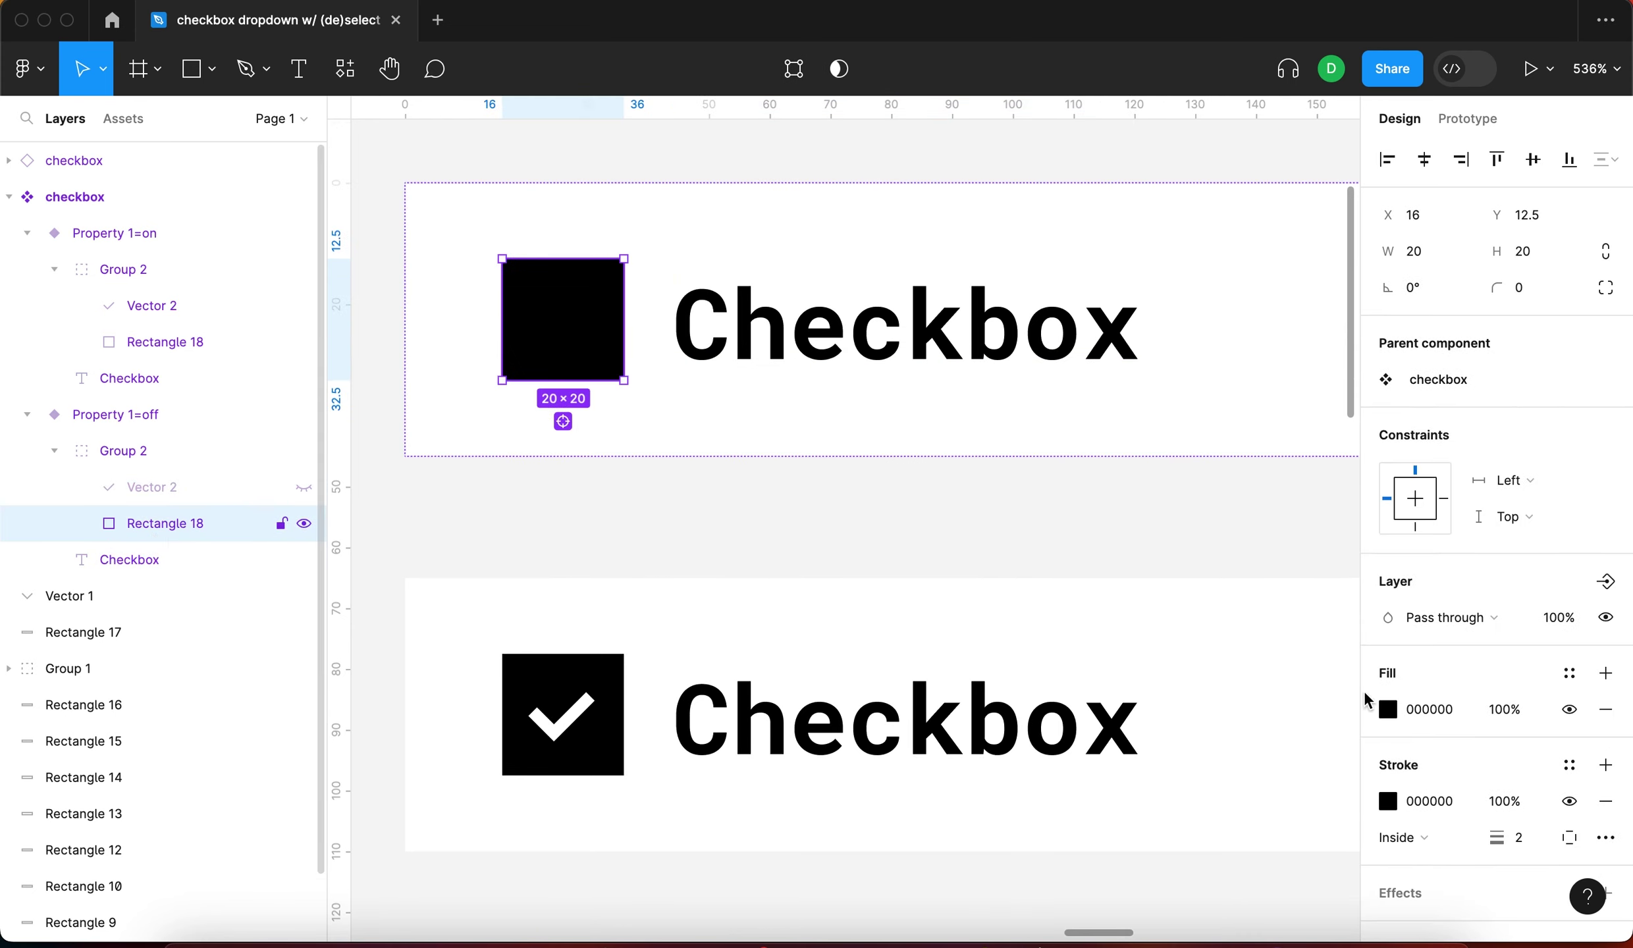
pyautogui.click(1569, 710)
pyautogui.click(921, 538)
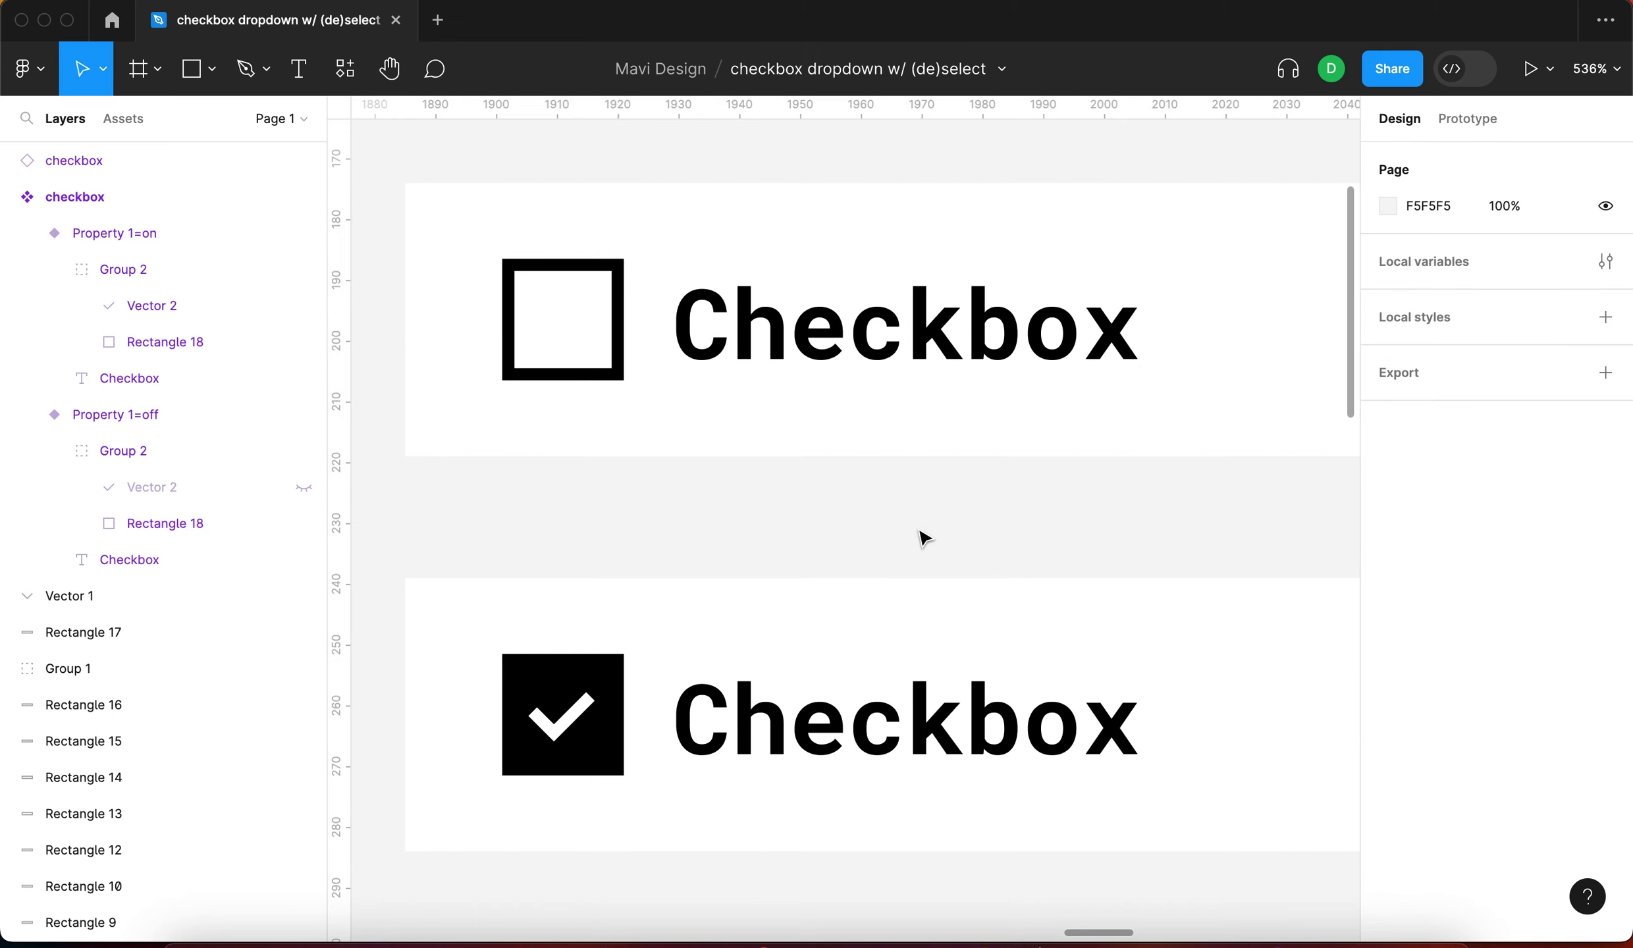
# Add a prototype interaction to the off variant that changes it to the on variant on click, with an instant transition
pyautogui.scroll(-10, 922, 538)
pyautogui.scroll(4, 809, 525)
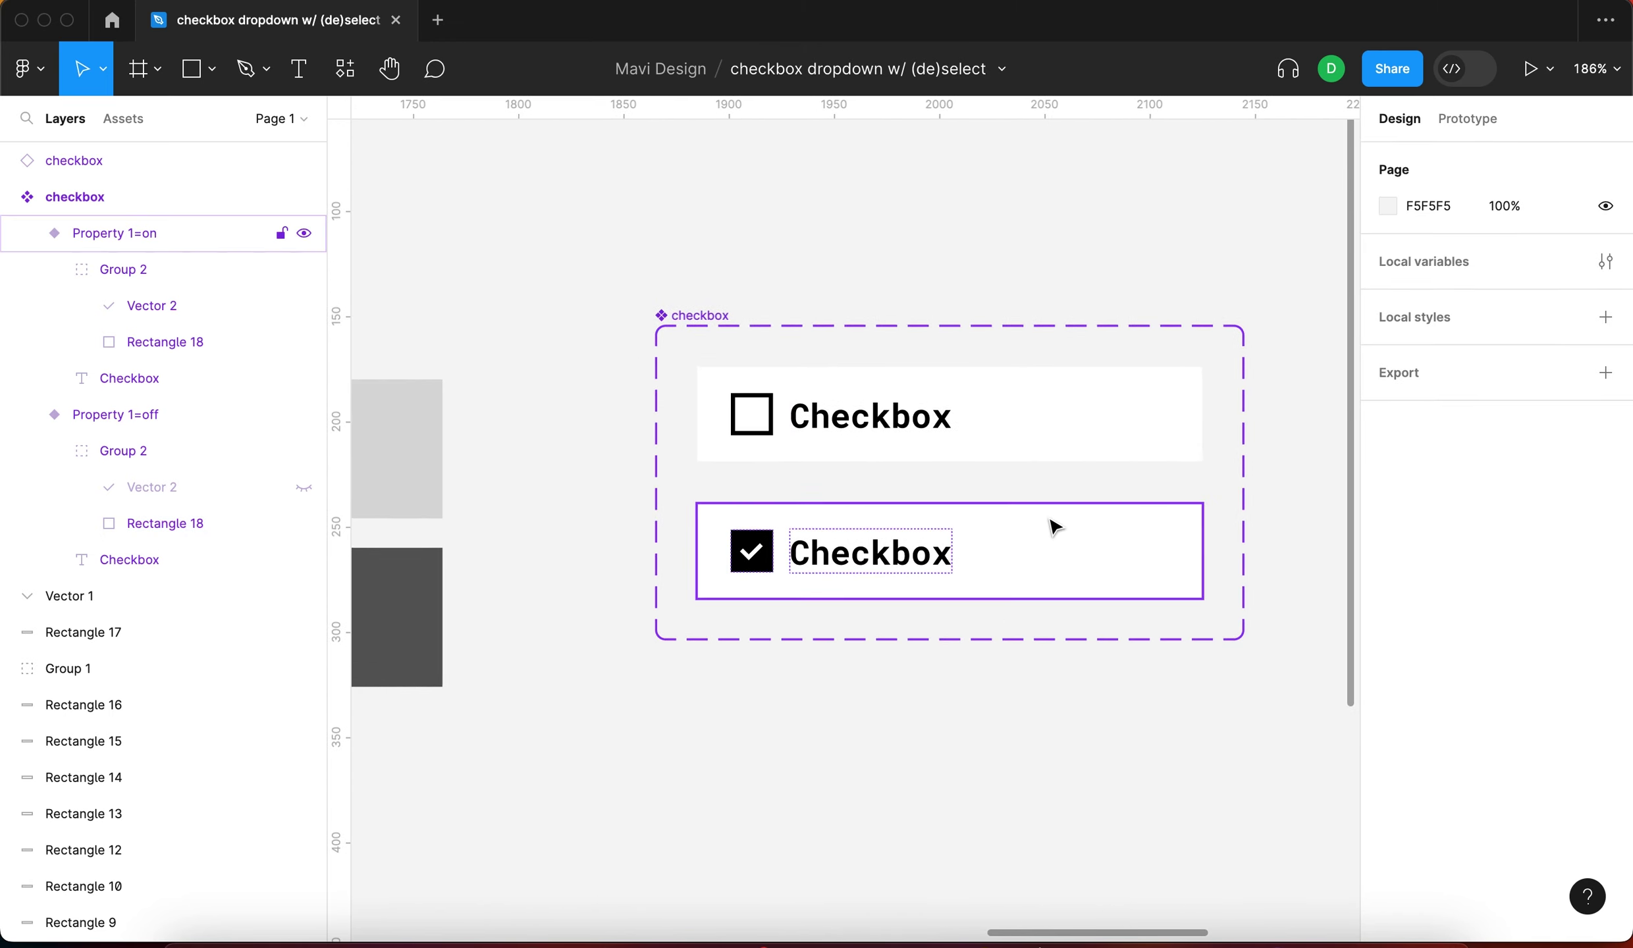
pyautogui.scroll(2, 811, 438)
pyautogui.hscroll(2, 812, 437)
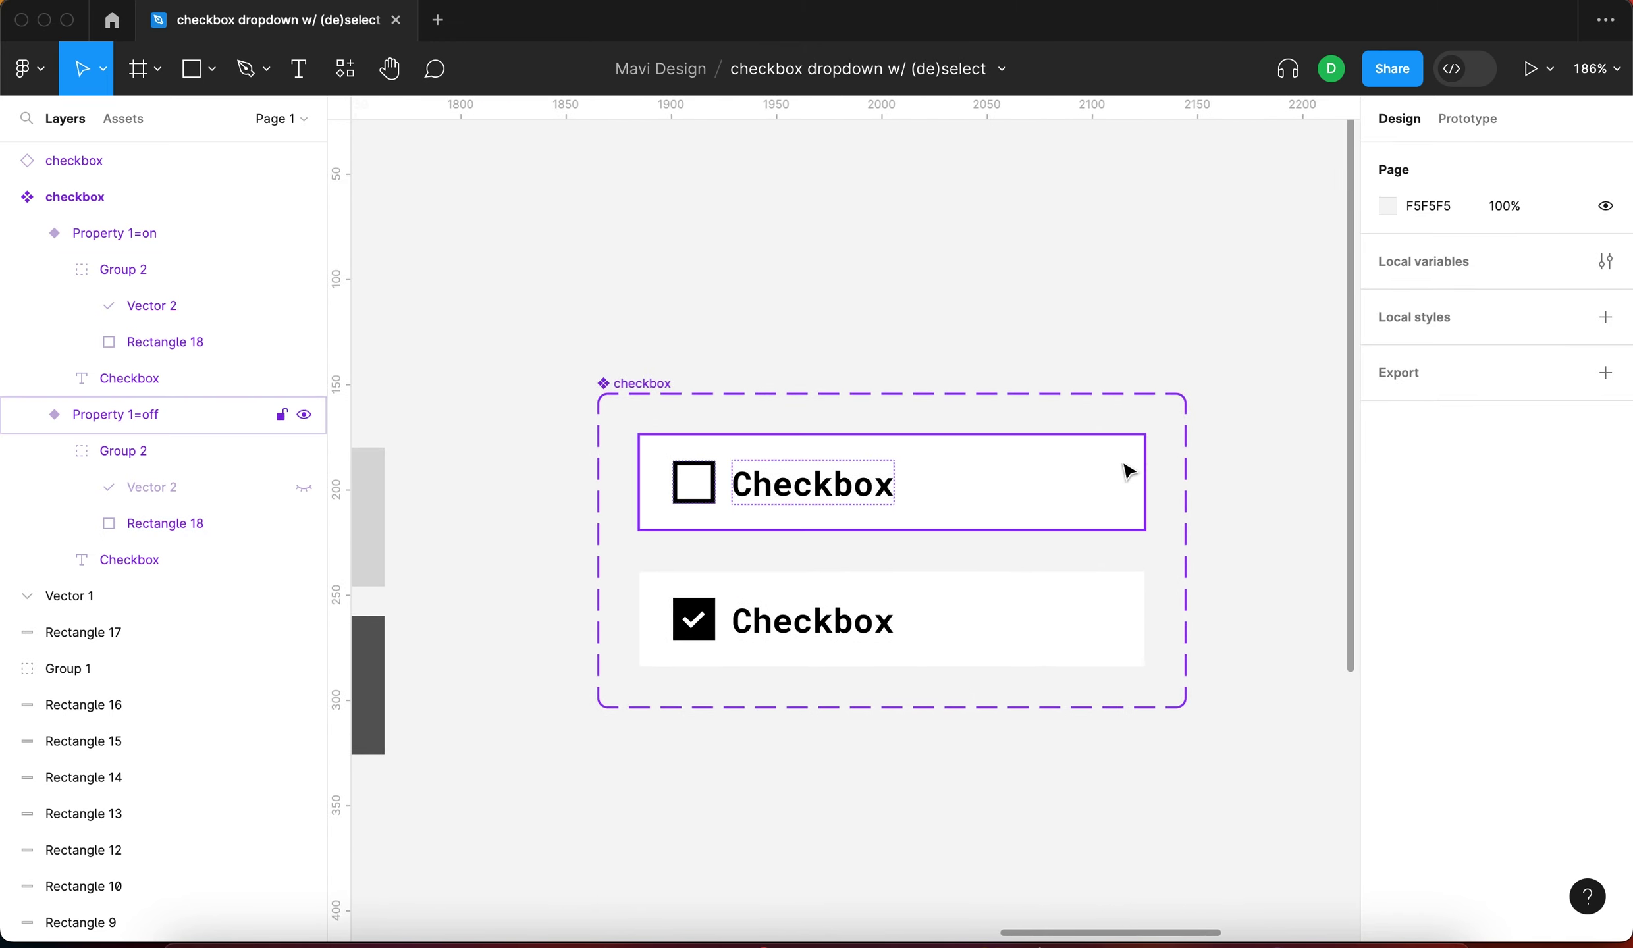
pyautogui.hscroll(4, 803, 329)
pyautogui.scroll(-1, 803, 330)
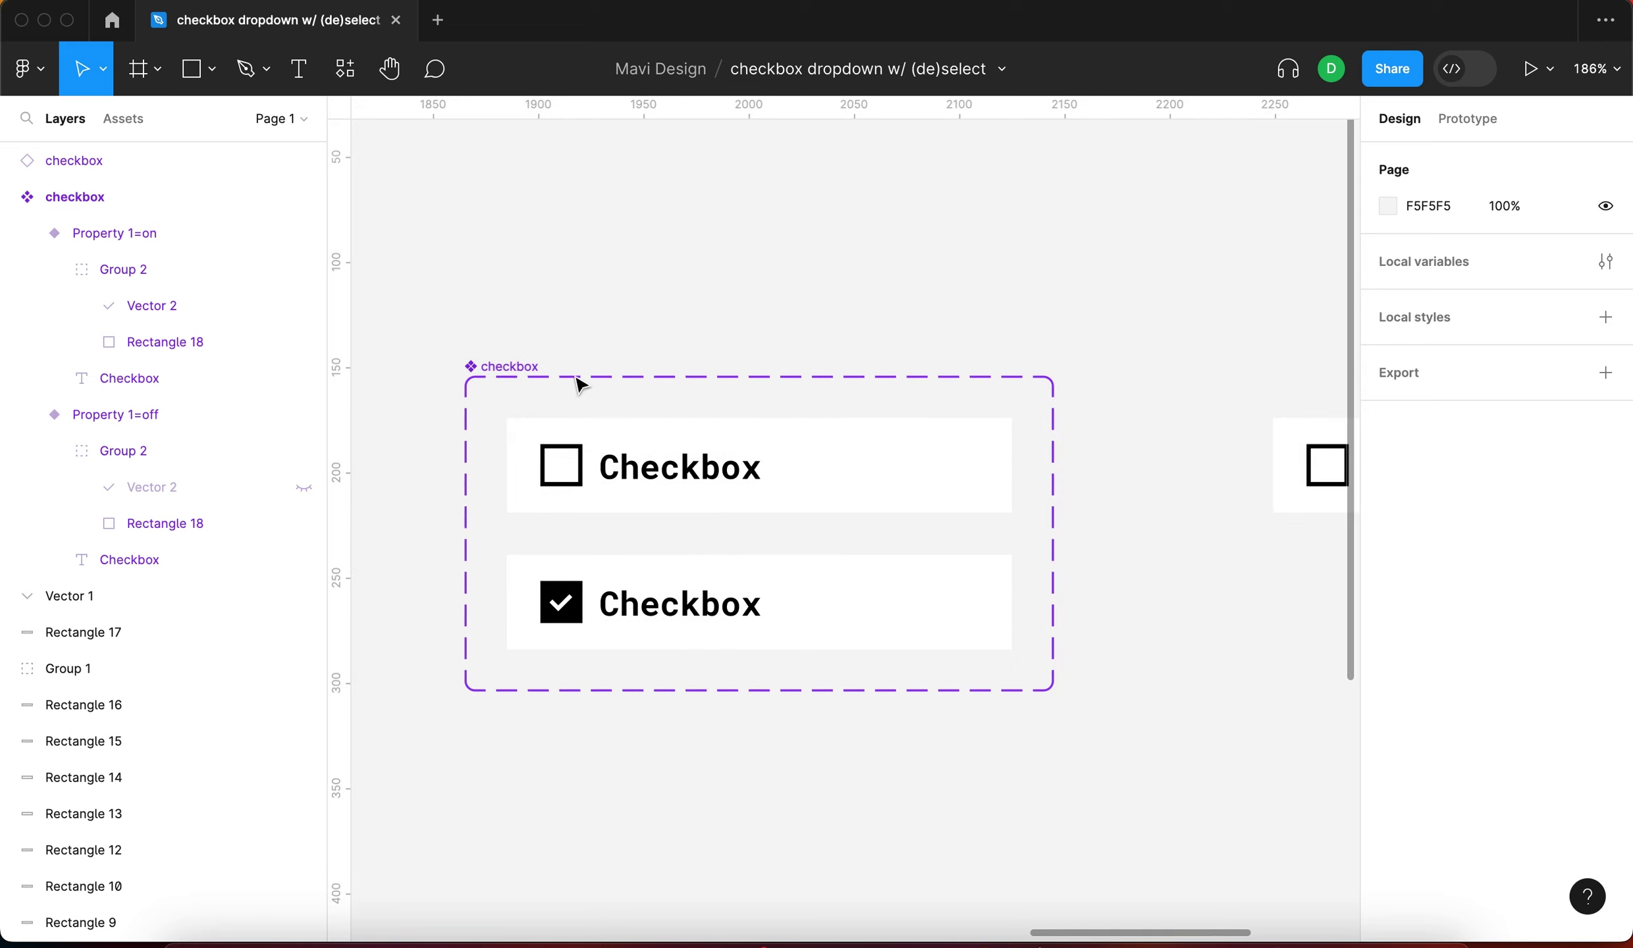
pyautogui.click(536, 375)
pyautogui.click(922, 479)
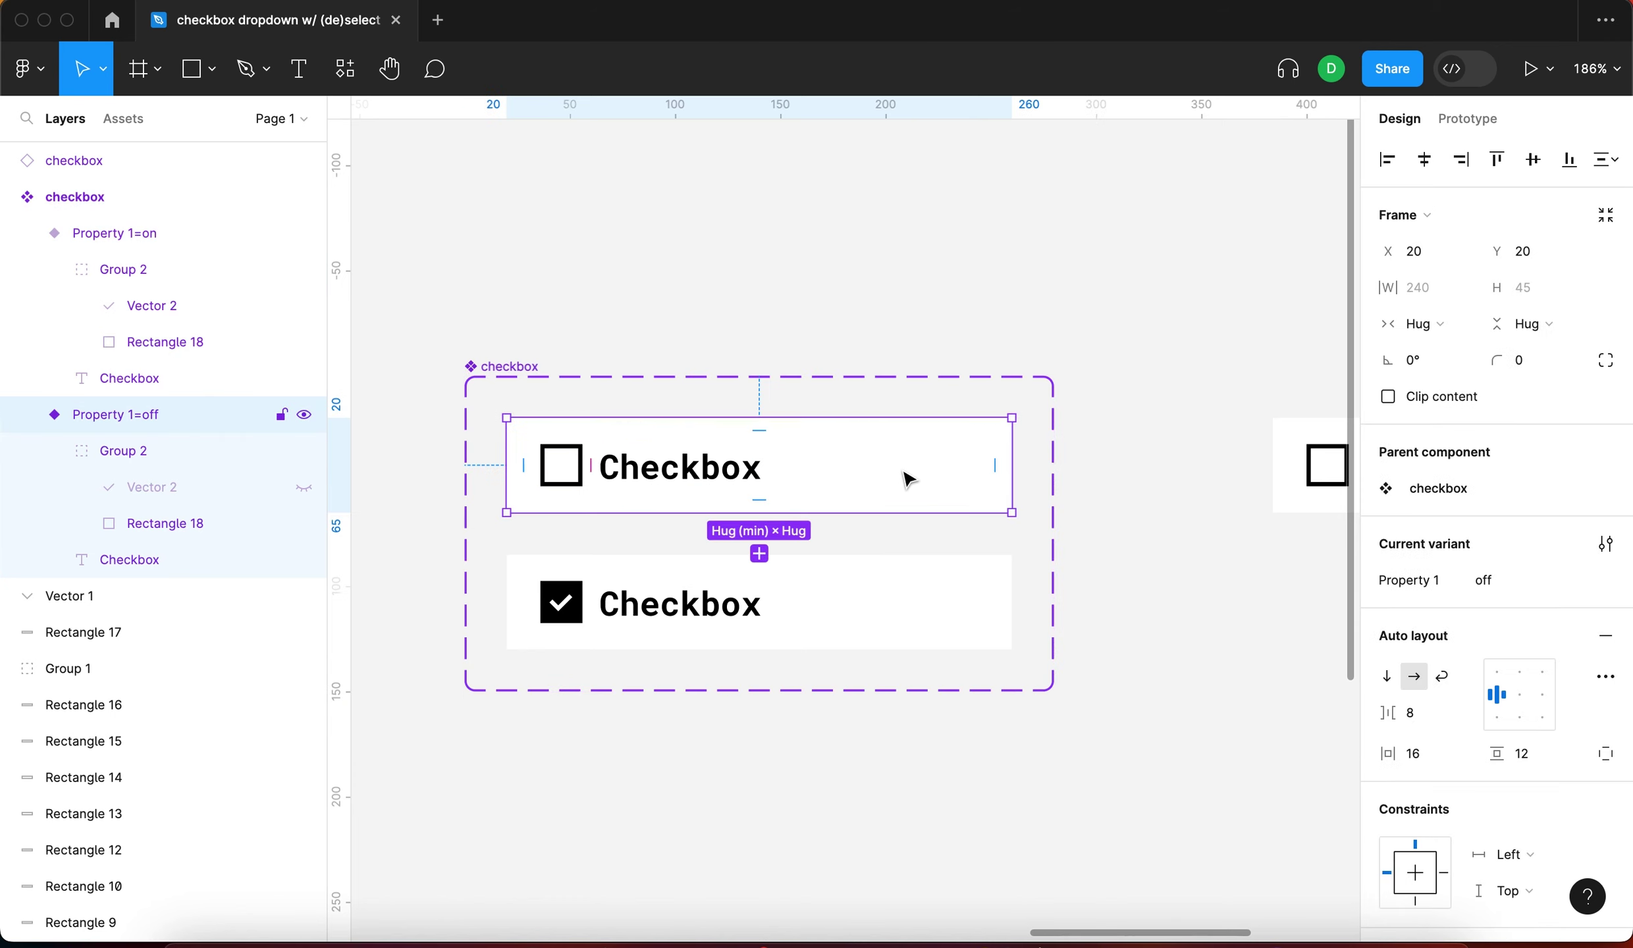
pyautogui.click(1467, 120)
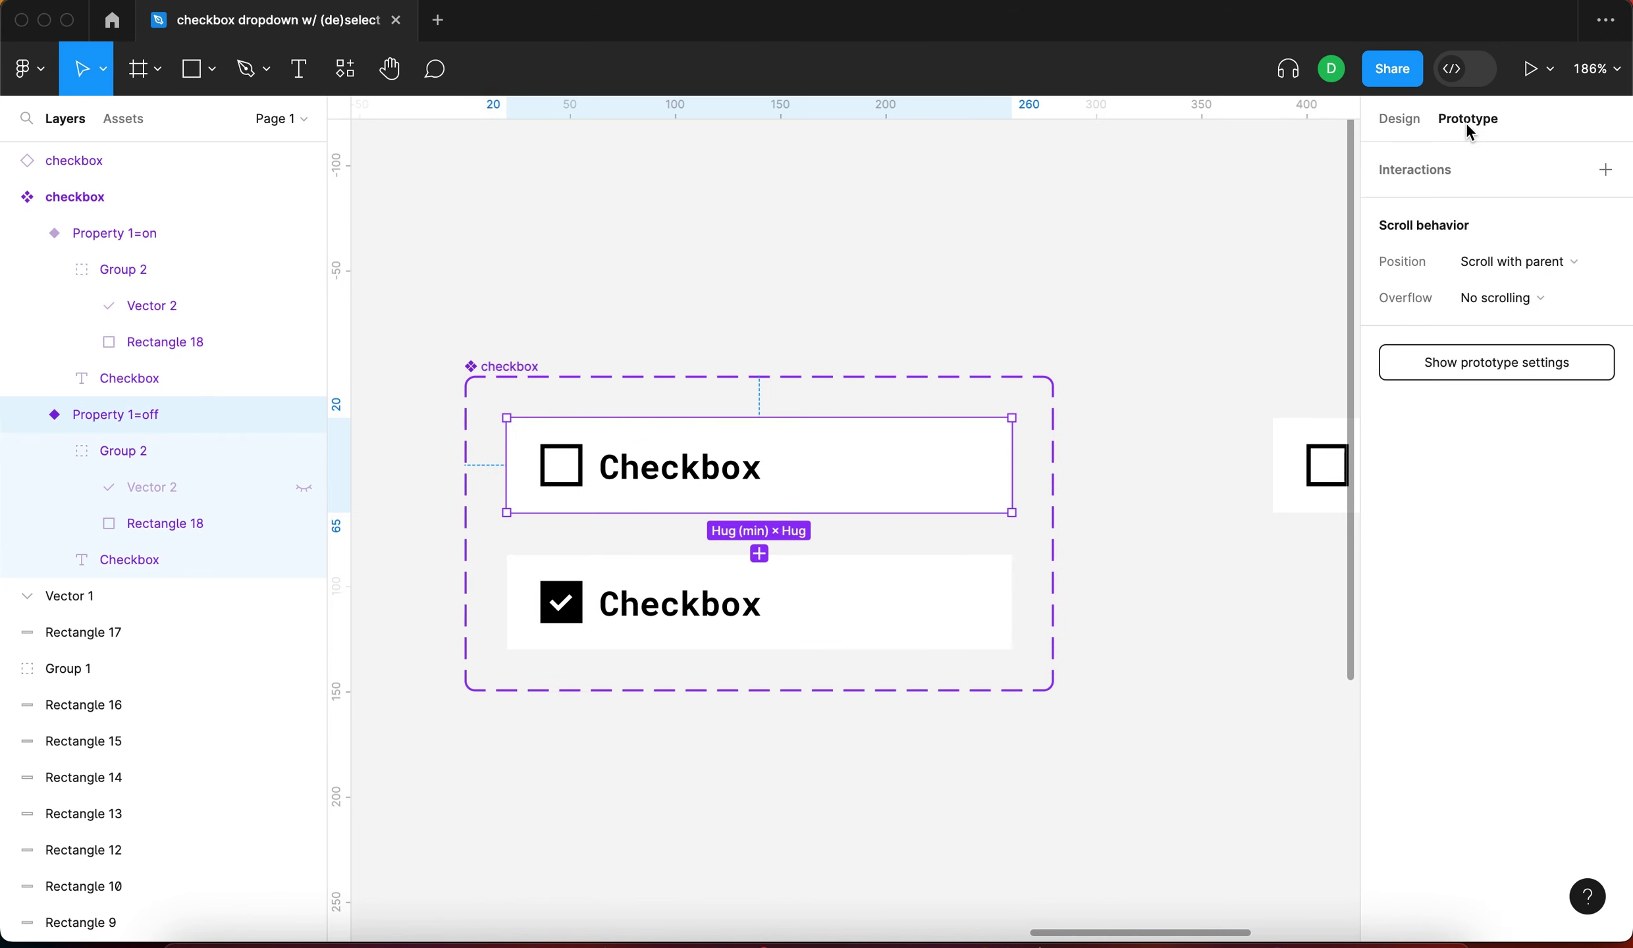
pyautogui.moveTo(767, 520); pyautogui.dragTo(918, 574)
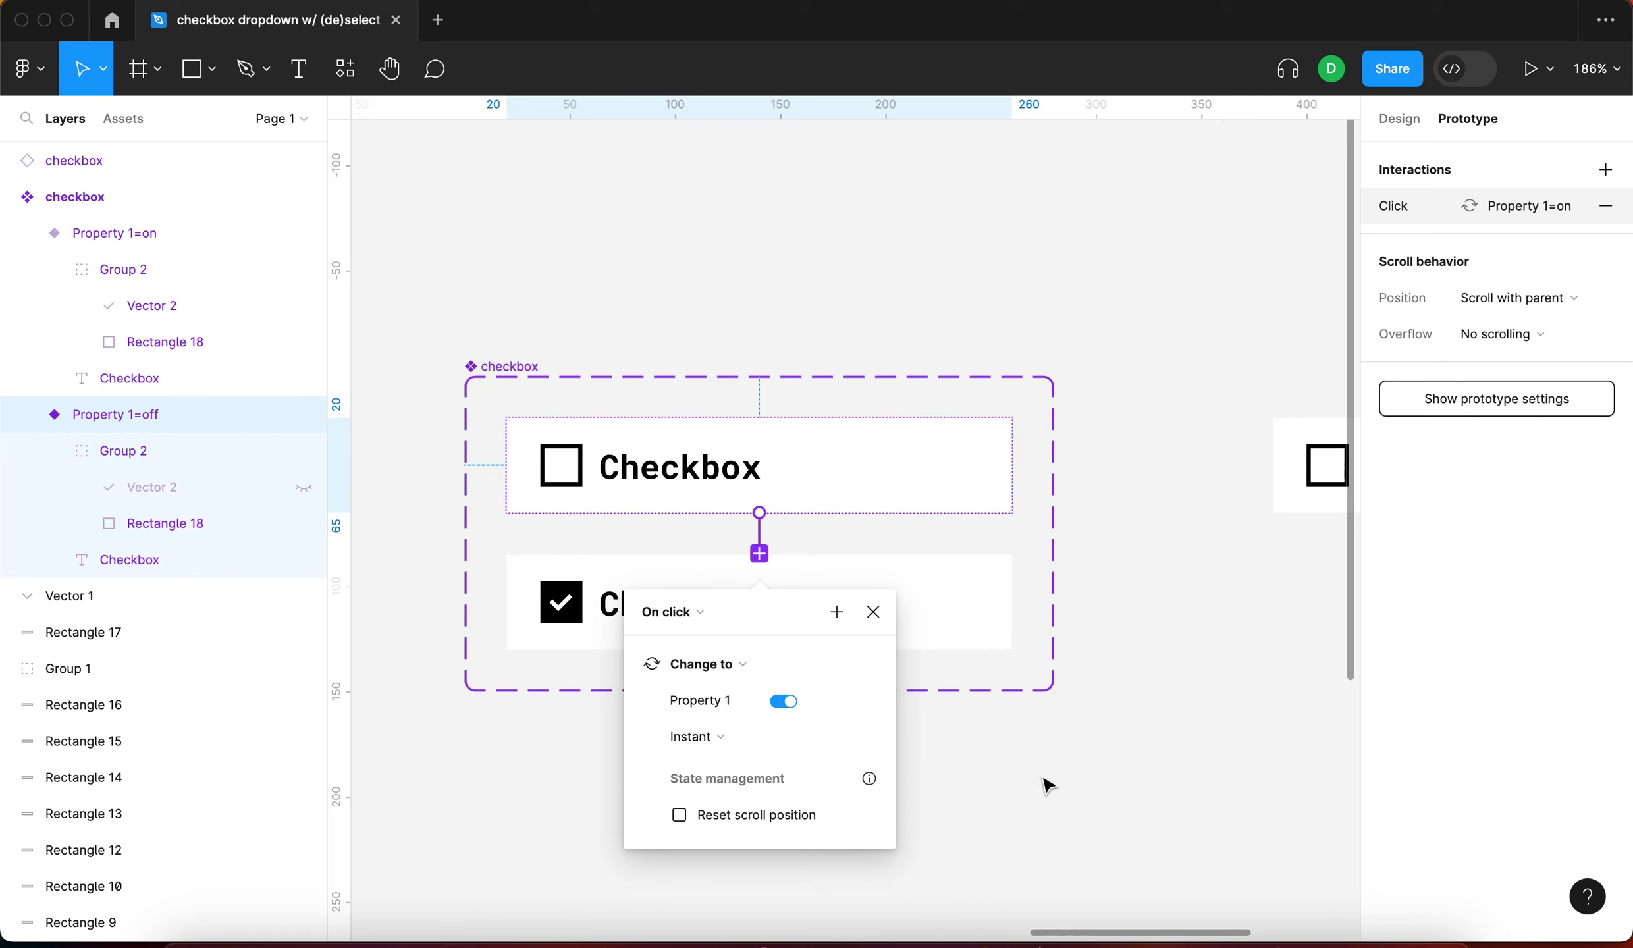
# Add a prototype interaction to the on variant that changes it back to the off variant on click, with an instant transition
pyautogui.click(919, 601)
pyautogui.click(920, 602)
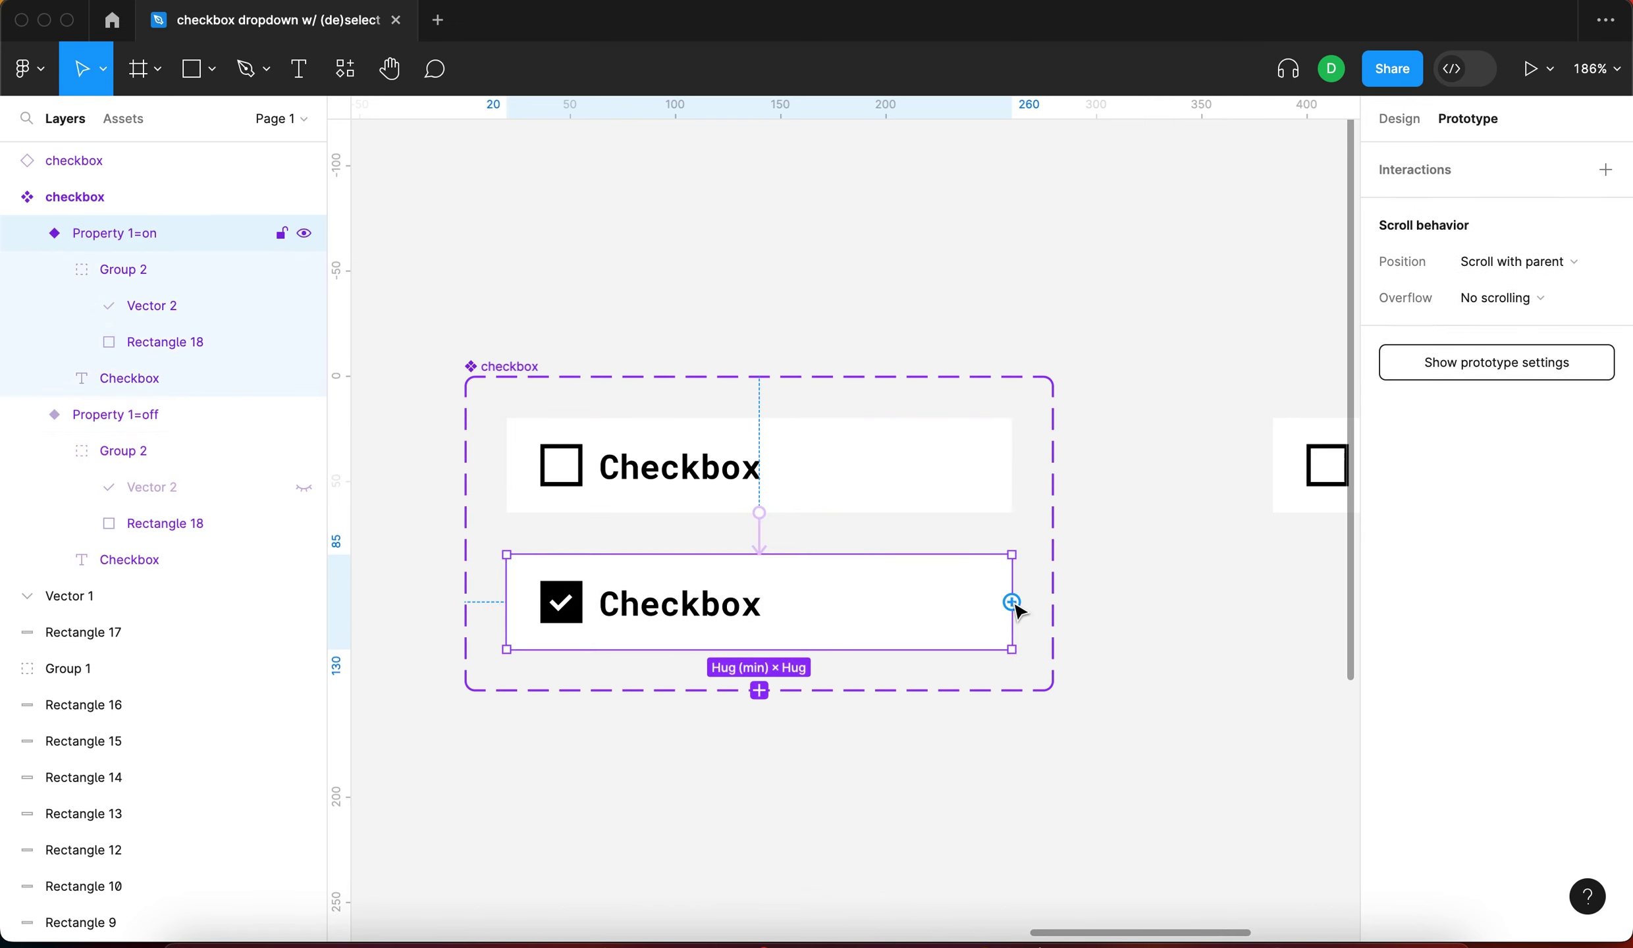
pyautogui.moveTo(1012, 601); pyautogui.dragTo(958, 469)
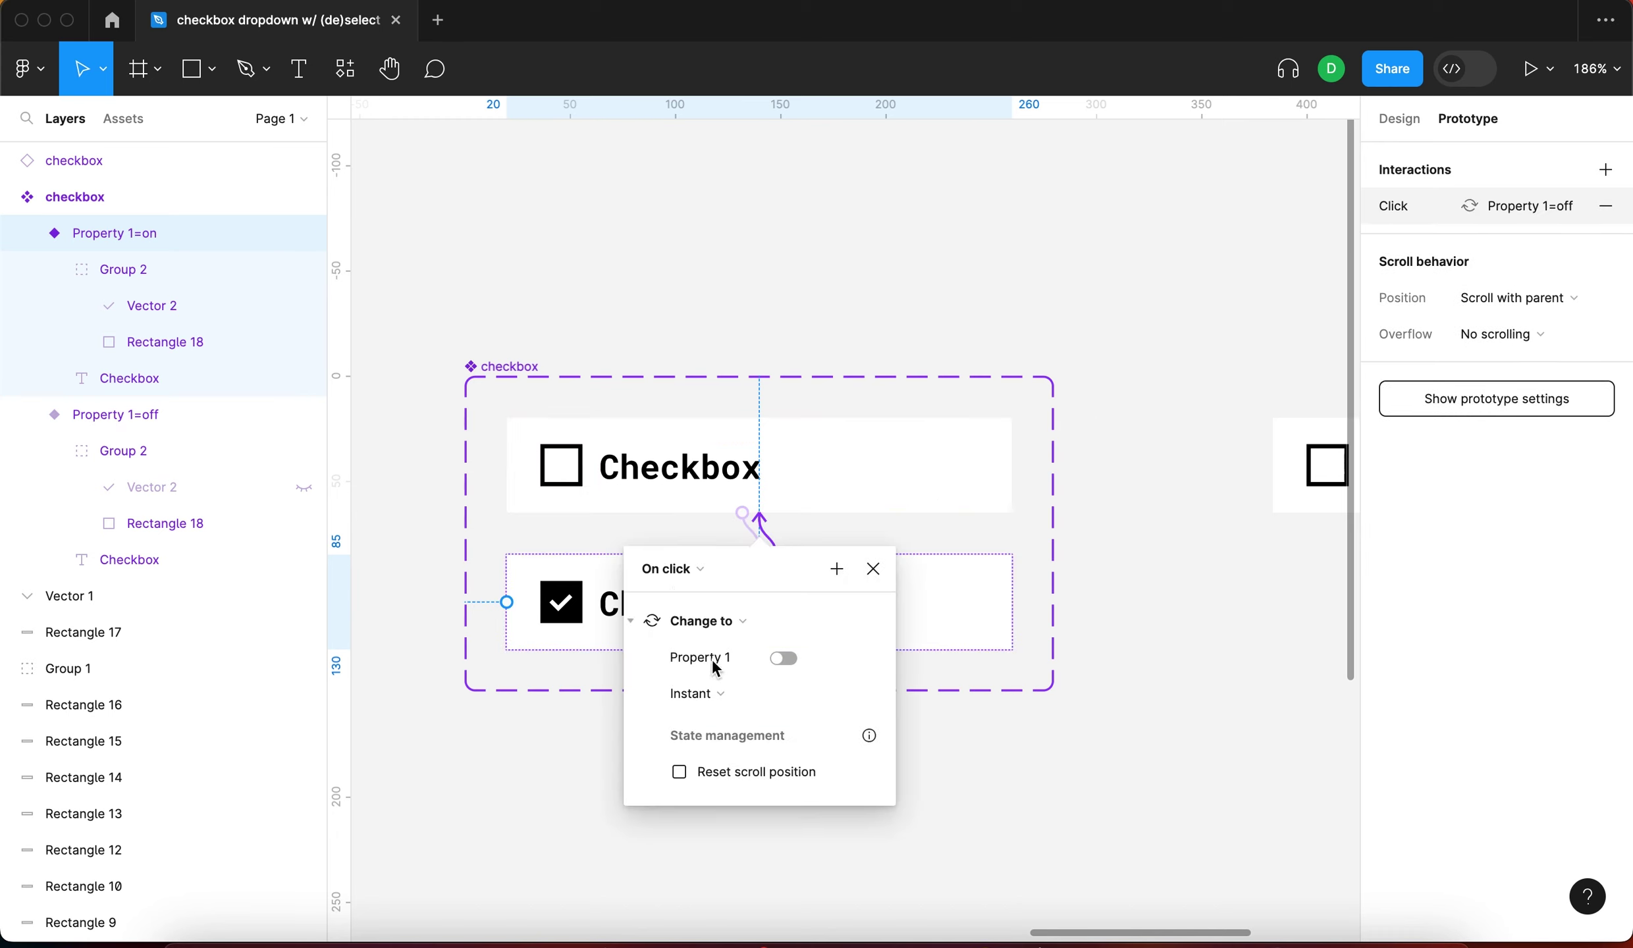
pyautogui.click(872, 567)
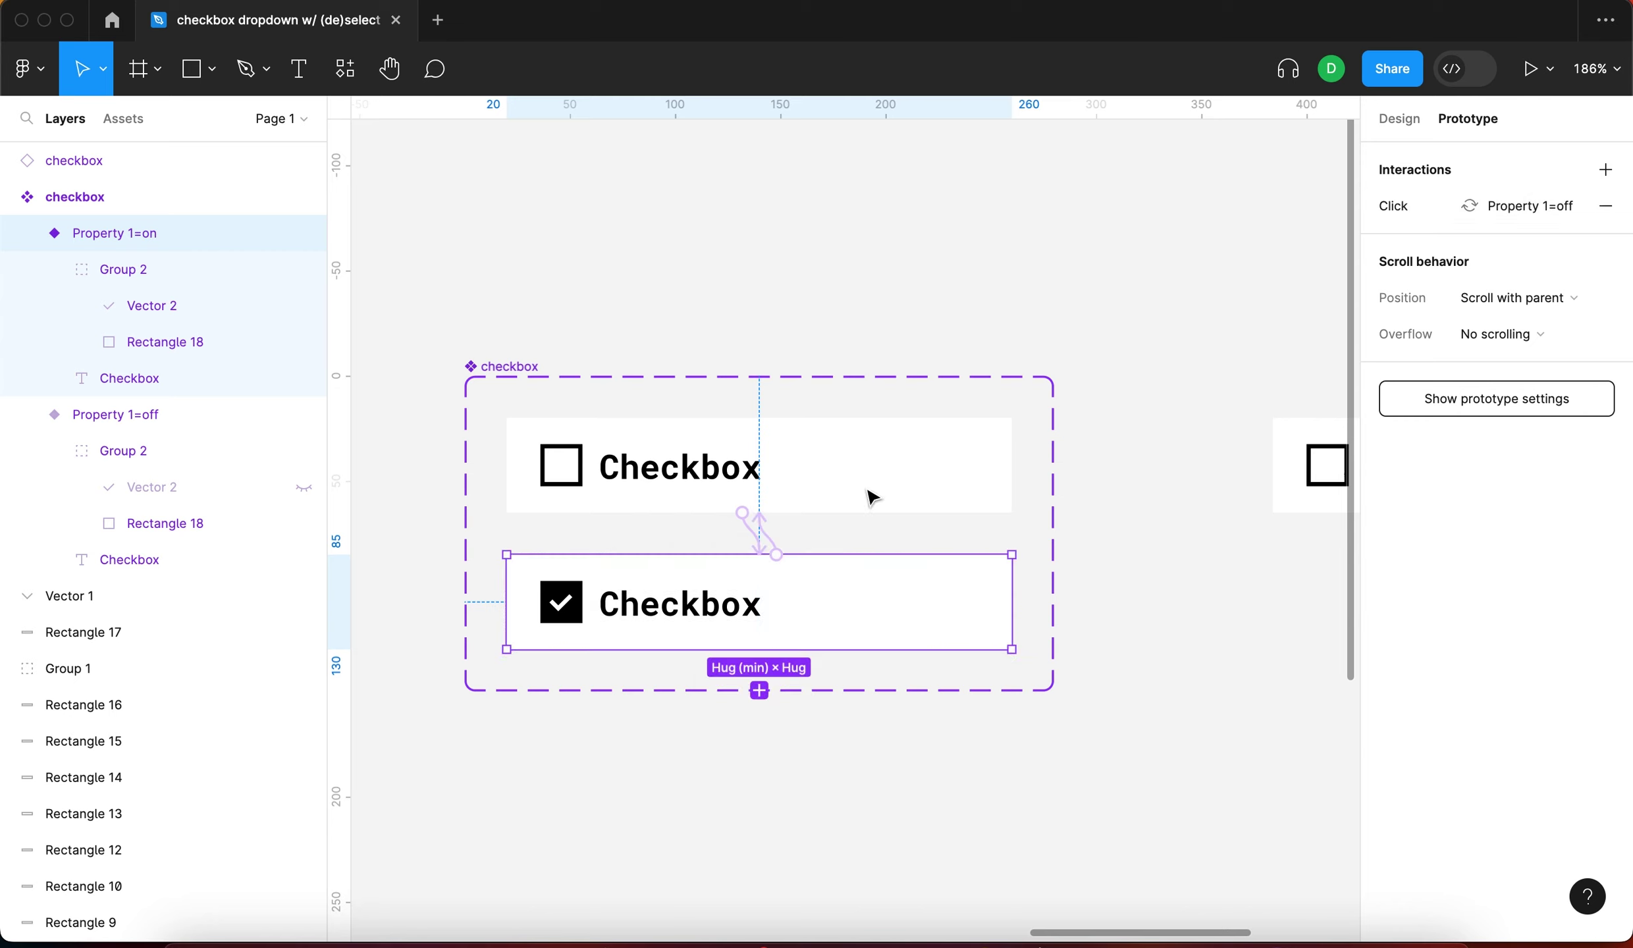
# Rename the checkbox component set's variant property Property 1 to "state"
pyautogui.click(986, 274)
pyautogui.hscroll(3, 988, 263)
pyautogui.hscroll(-5, 790, 296)
pyautogui.click(572, 343)
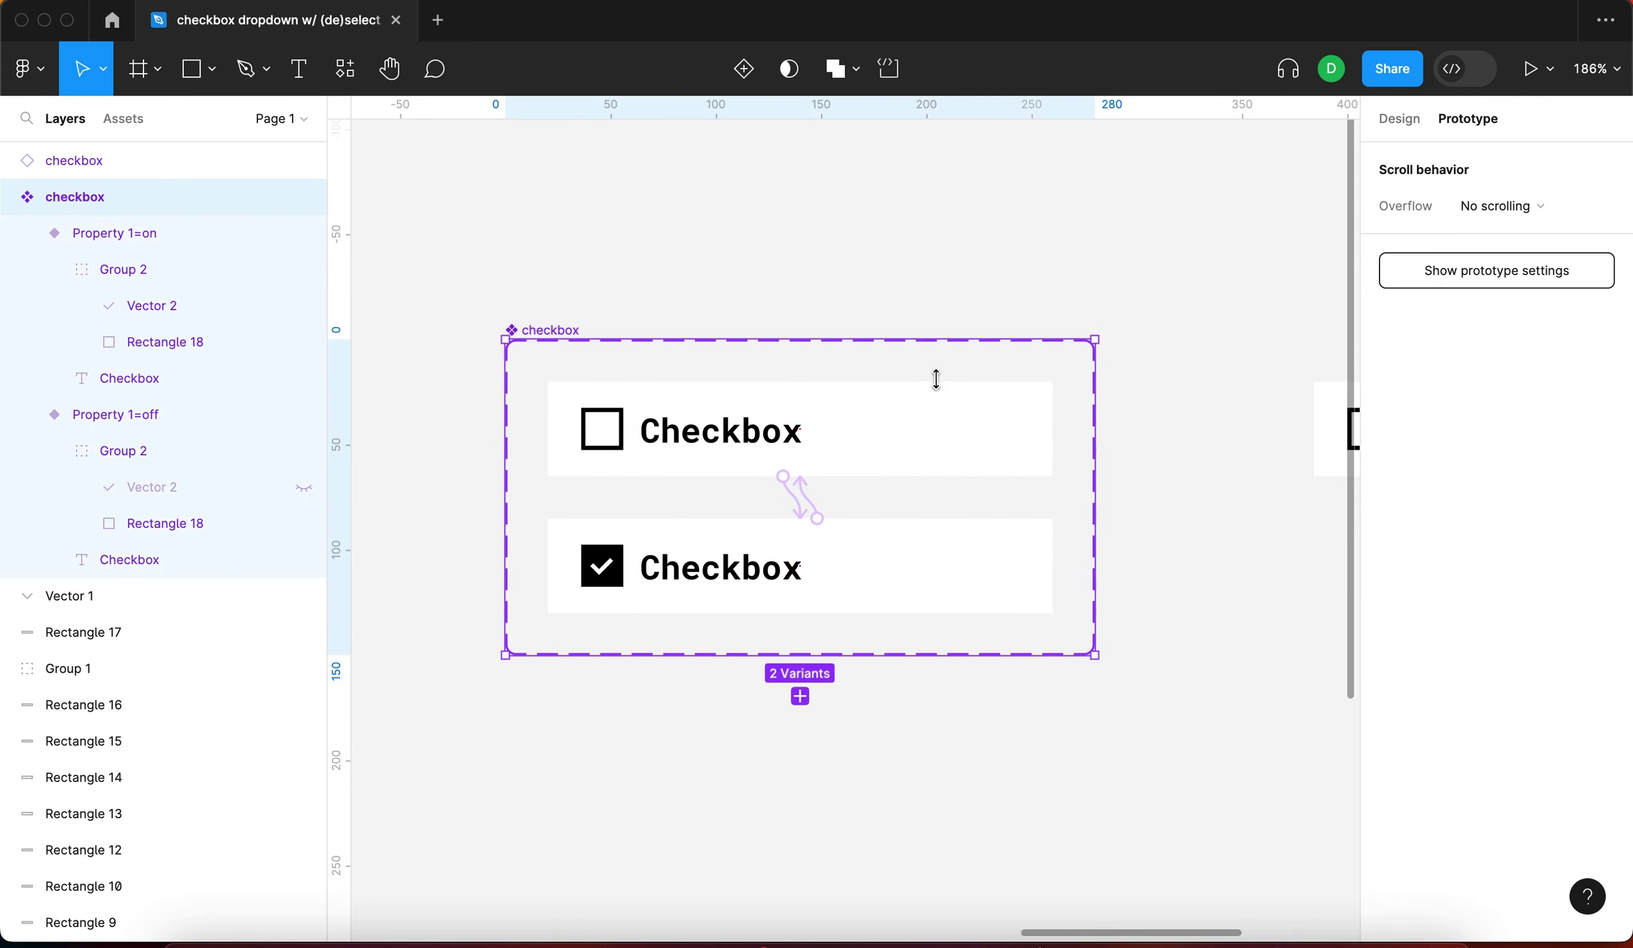
pyautogui.click(1411, 124)
pyautogui.click(1566, 510)
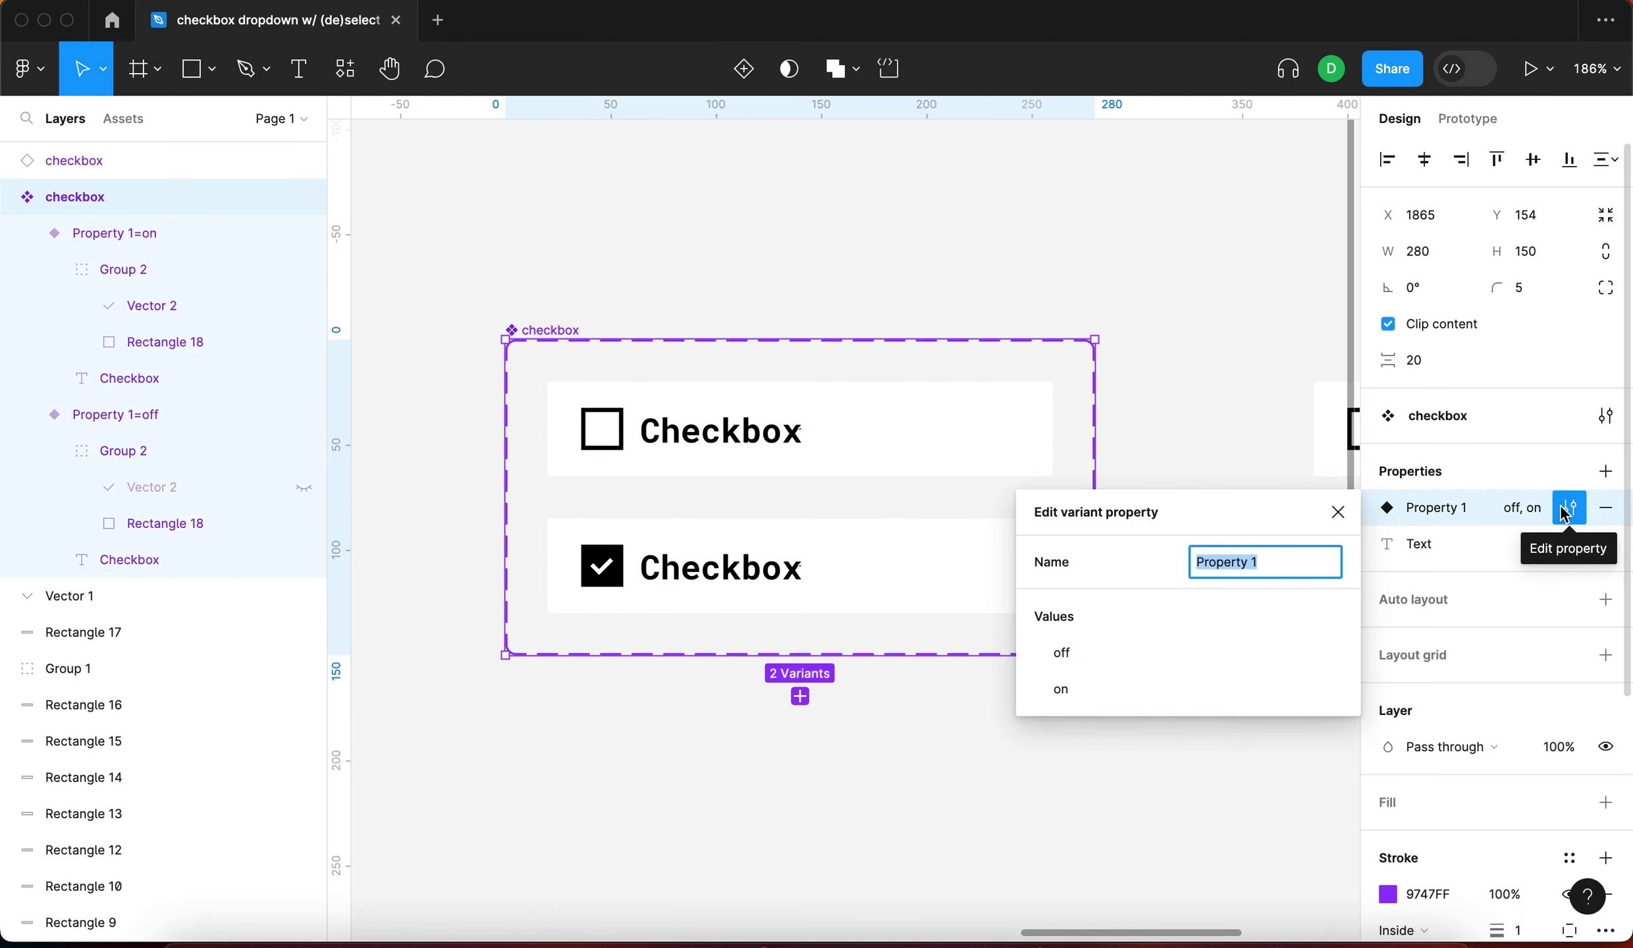
pyautogui.write('state')
pyautogui.press('Return')
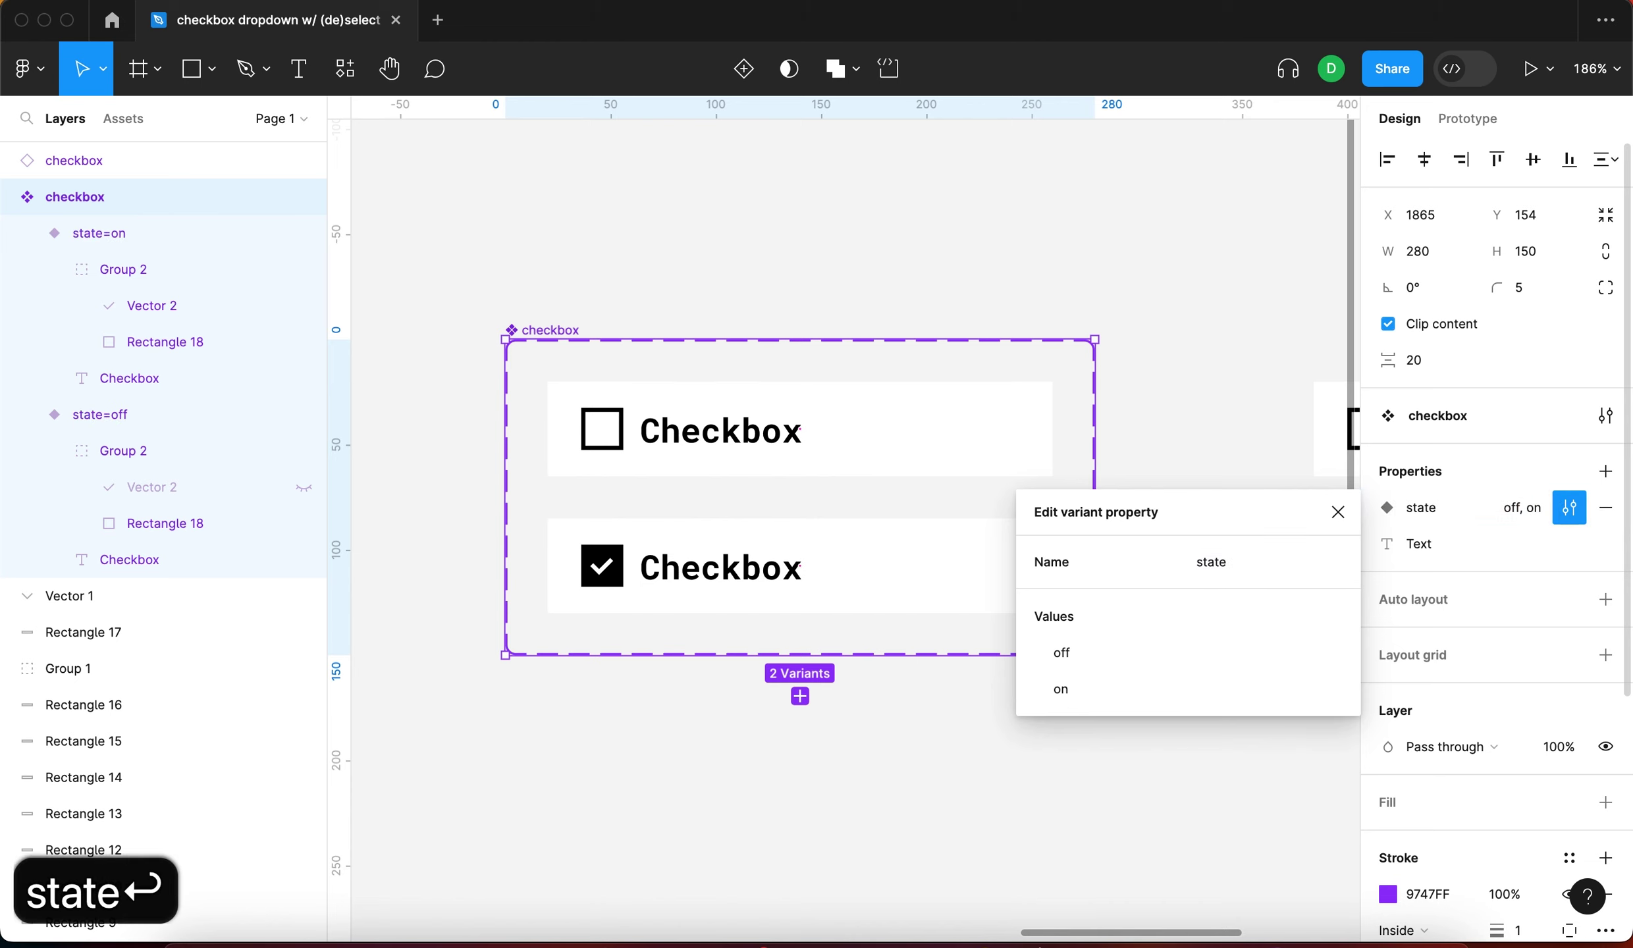
# Reset the overridden label text on the separate checkbox instance to the component's default
pyautogui.click(1210, 334)
pyautogui.hscroll(7, 766, 346)
pyautogui.click(1120, 467)
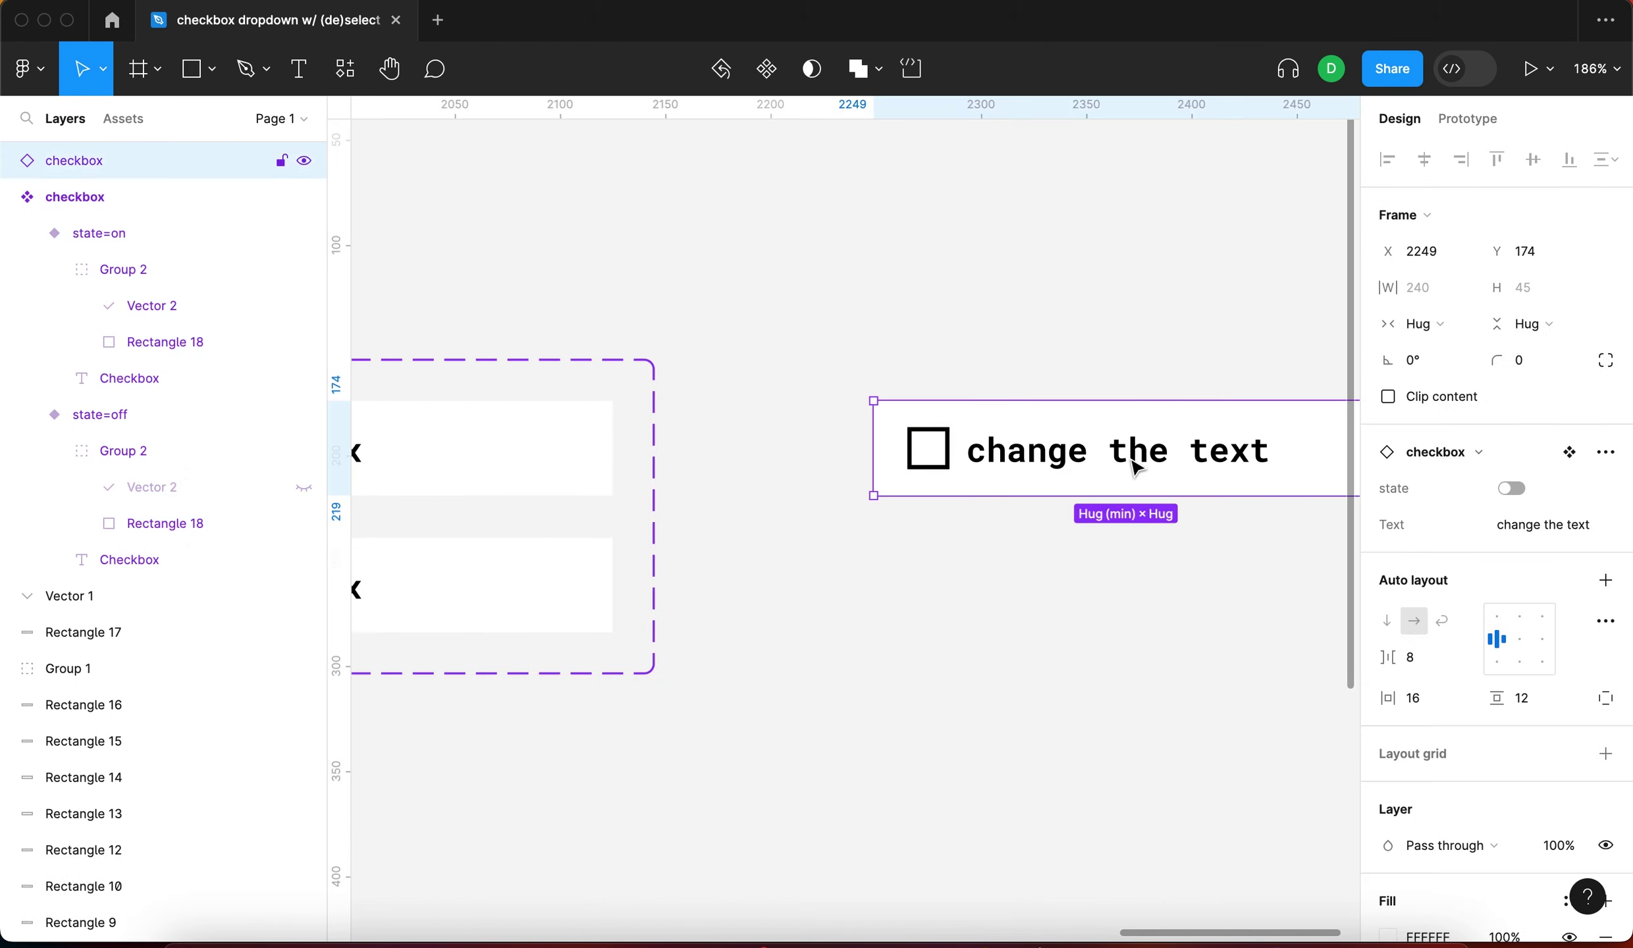
pyautogui.click(1605, 452)
pyautogui.click(1463, 593)
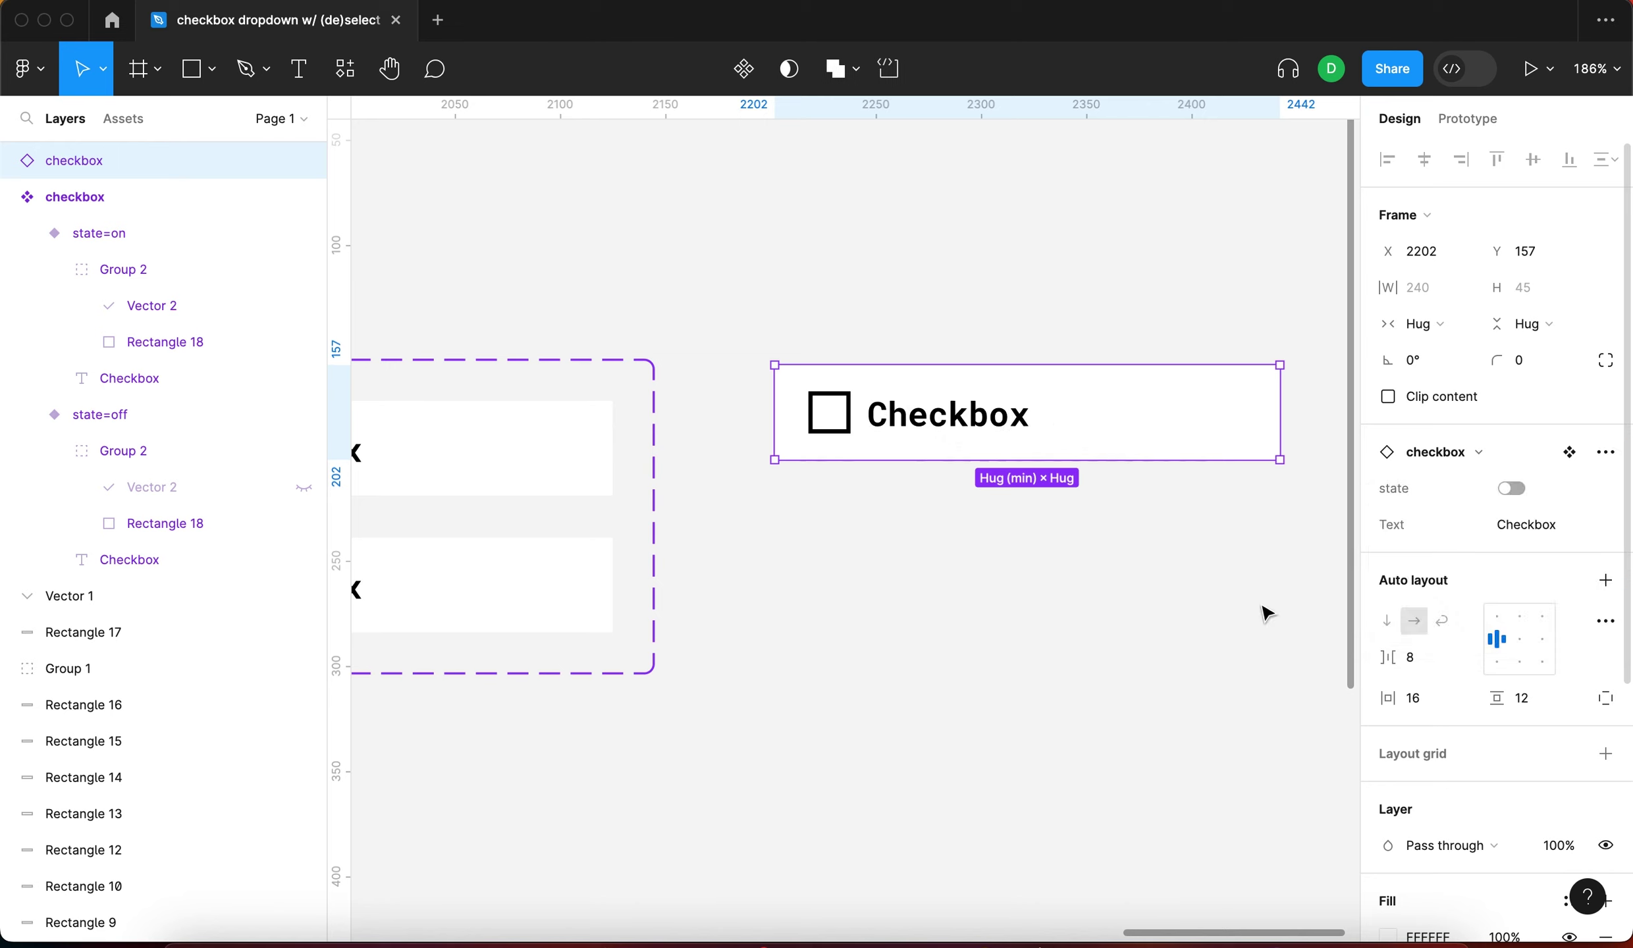
# Draw a frame about 566 × 326 above the separate checkbox instance and move the instance into it
pyautogui.click(1105, 642)
pyautogui.scroll(-5, 1105, 642)
pyautogui.hscroll(5, 1105, 642)
pyautogui.press('f')
pyautogui.moveTo(868, 268); pyautogui.dragTo(1268, 499)
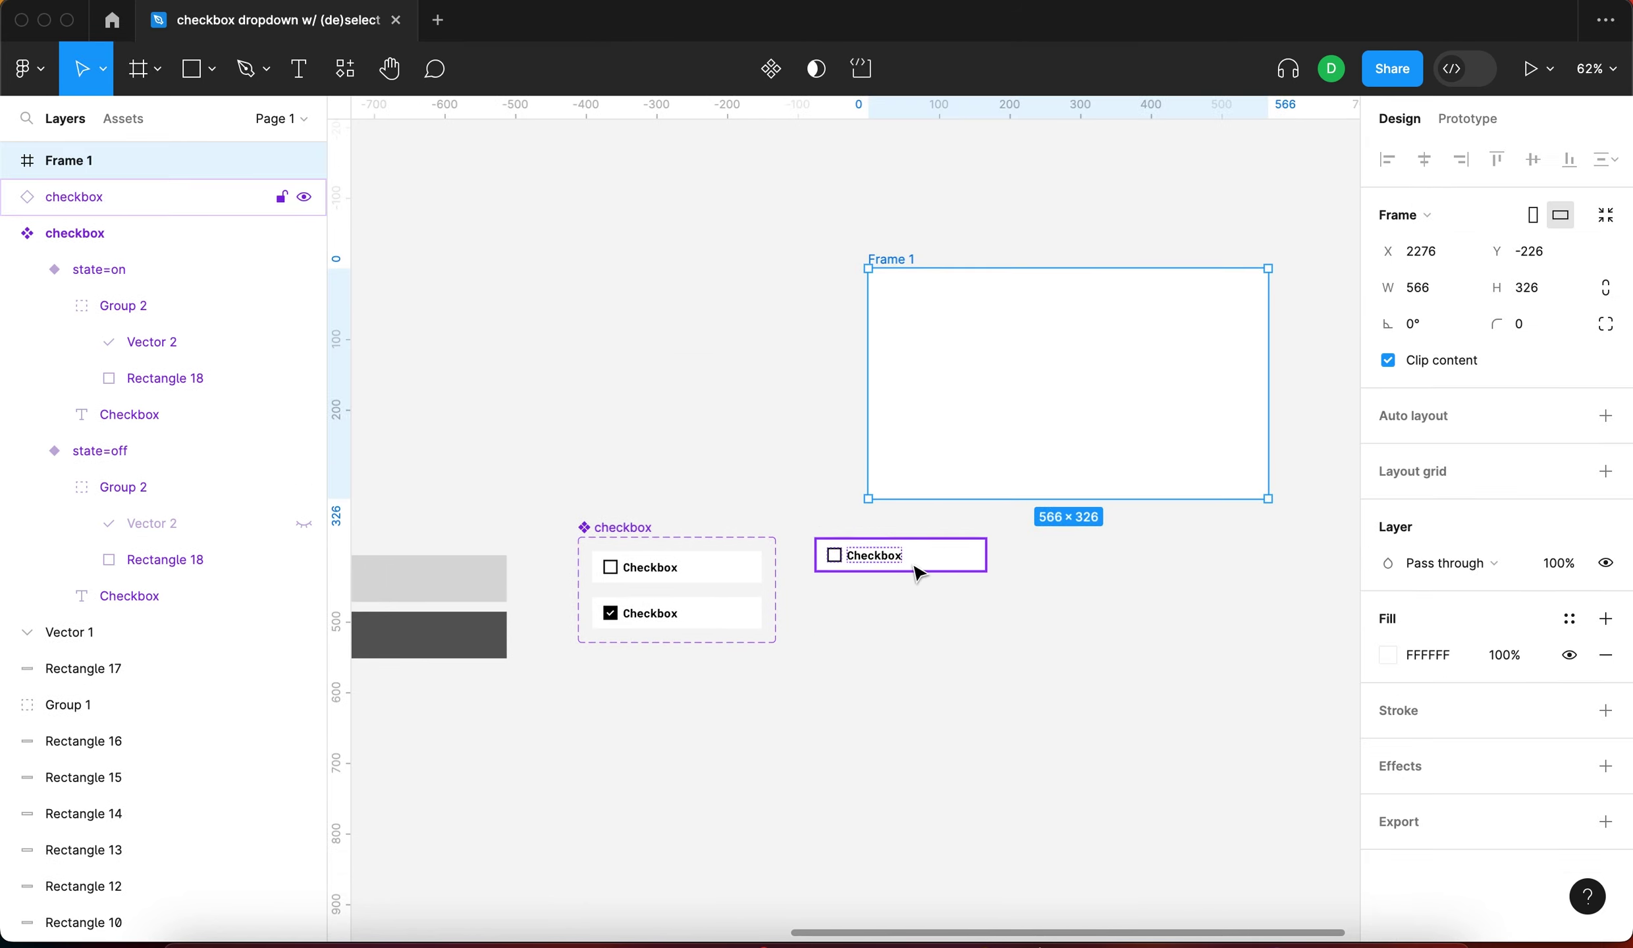
pyautogui.moveTo(922, 569); pyautogui.dragTo(1106, 397)
# Set the new frame's fill to the light grey DDDDDD
pyautogui.click(948, 289)
pyautogui.click(889, 259)
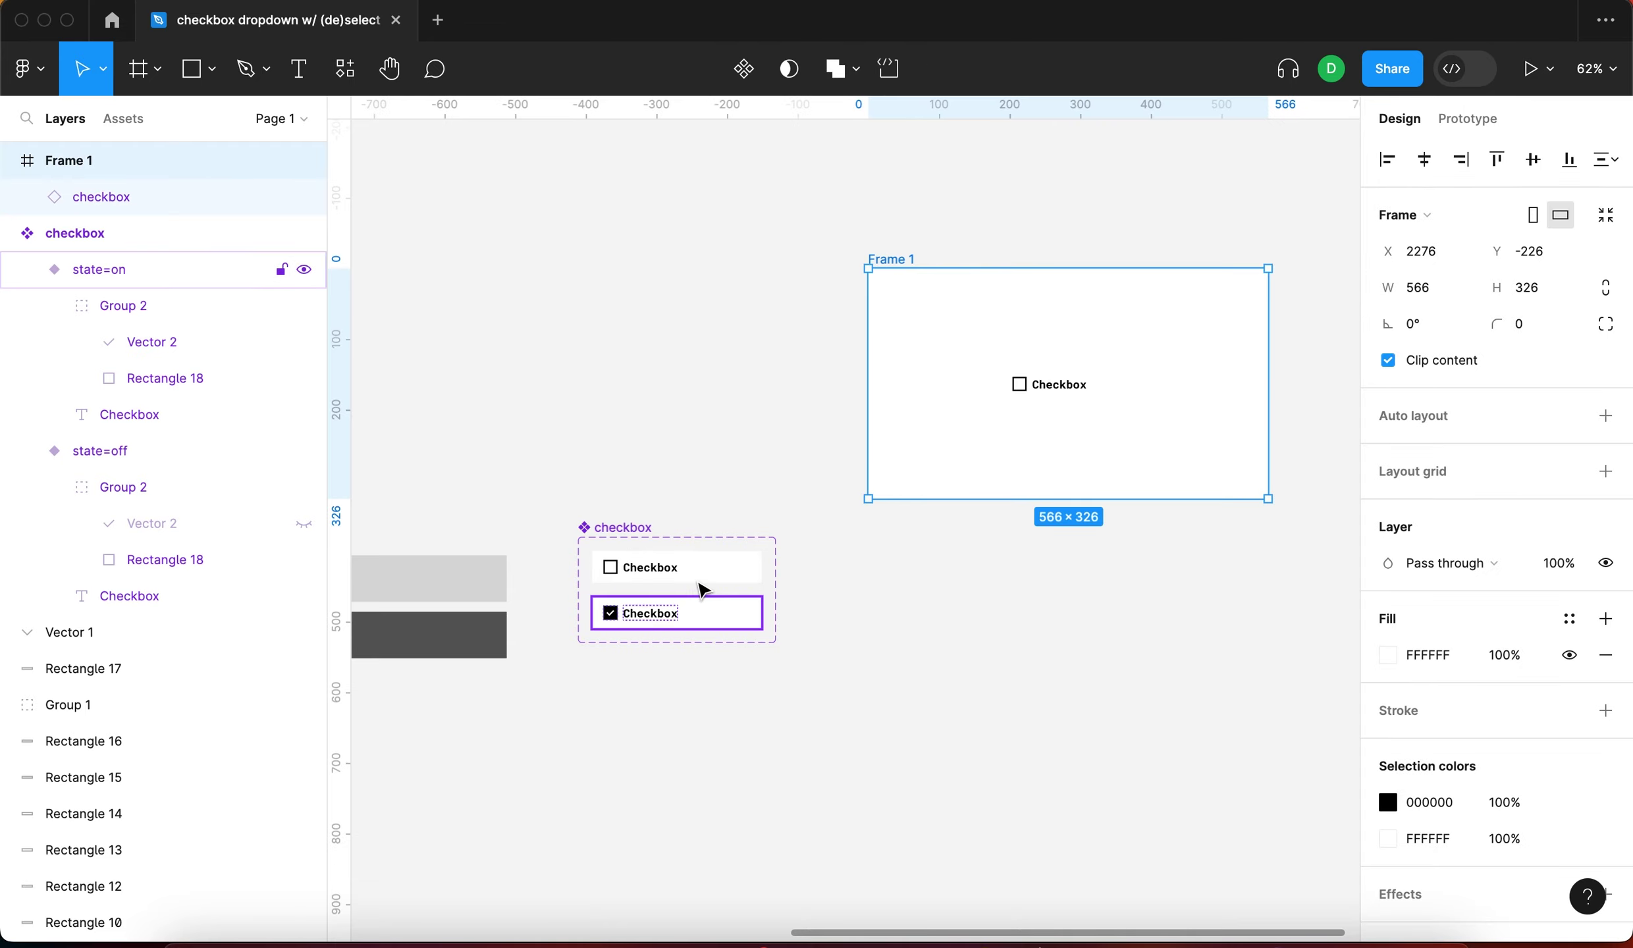
pyautogui.click(1390, 657)
pyautogui.moveTo(1142, 409); pyautogui.dragTo(1010, 389)
pyautogui.click(864, 288)
pyautogui.click(881, 268)
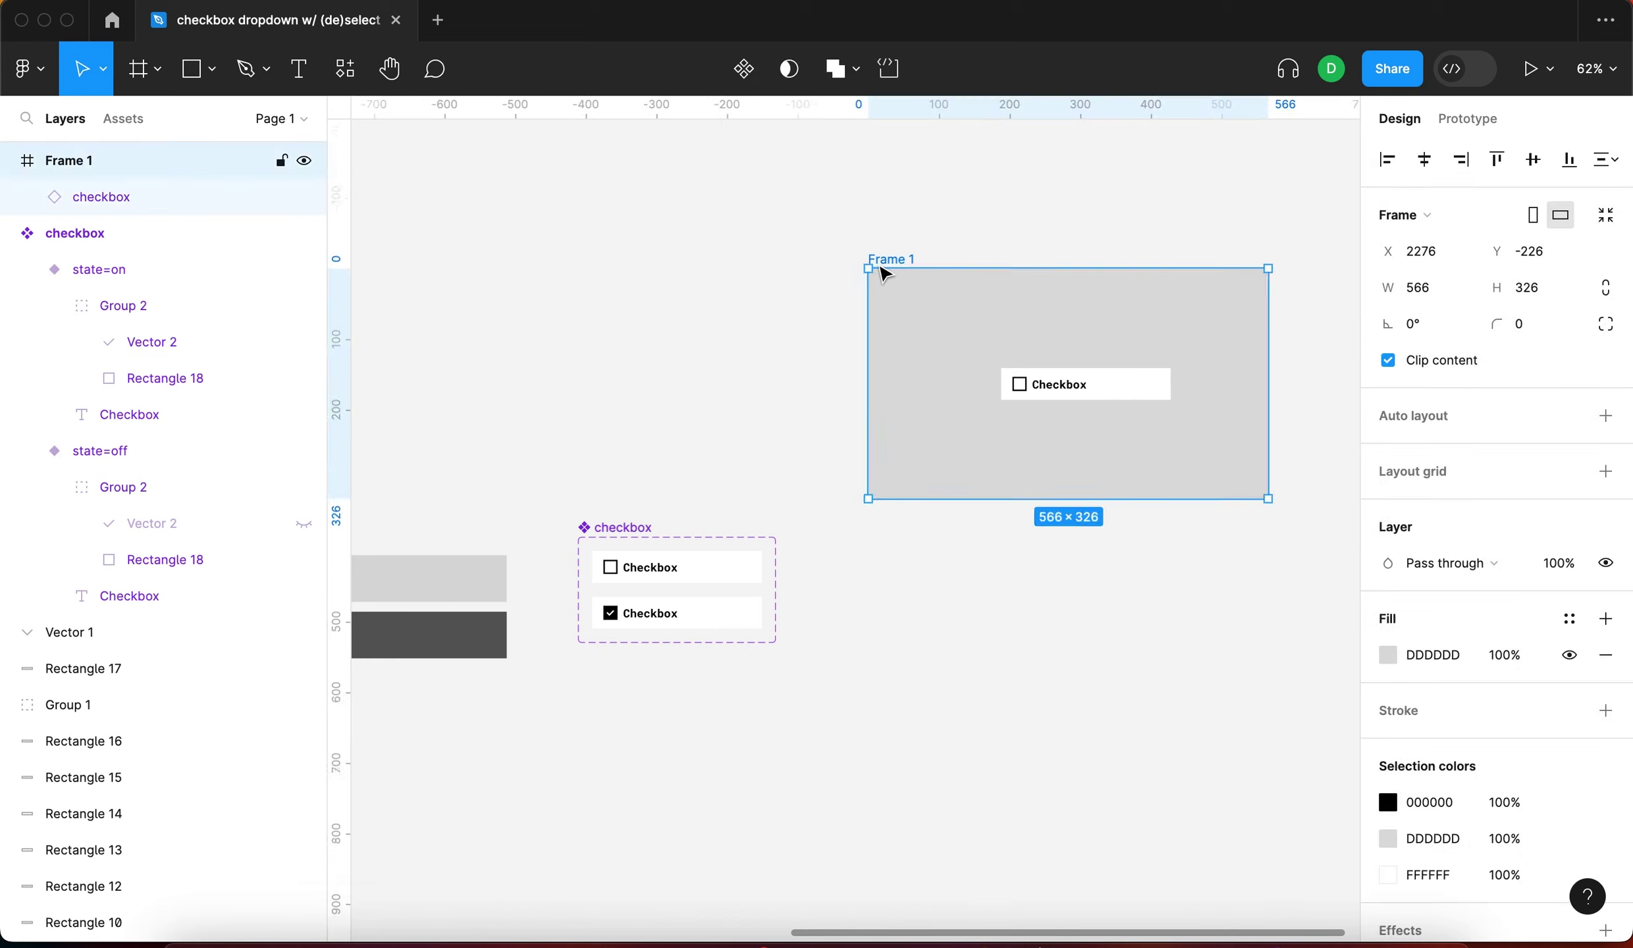
# Move the frame down beside the component set, to about Y 50, and centre the checkbox instance in it horizontally and vertically
pyautogui.moveTo(885, 272); pyautogui.dragTo(886, 467)
pyautogui.press('Return')
pyautogui.hotkey('alt', 'h')
pyautogui.hotkey('alt', 'v')
# Rename the frame to "test frame" and present it as a prototype
pyautogui.doubleClick(886, 455)
pyautogui.write('test ')
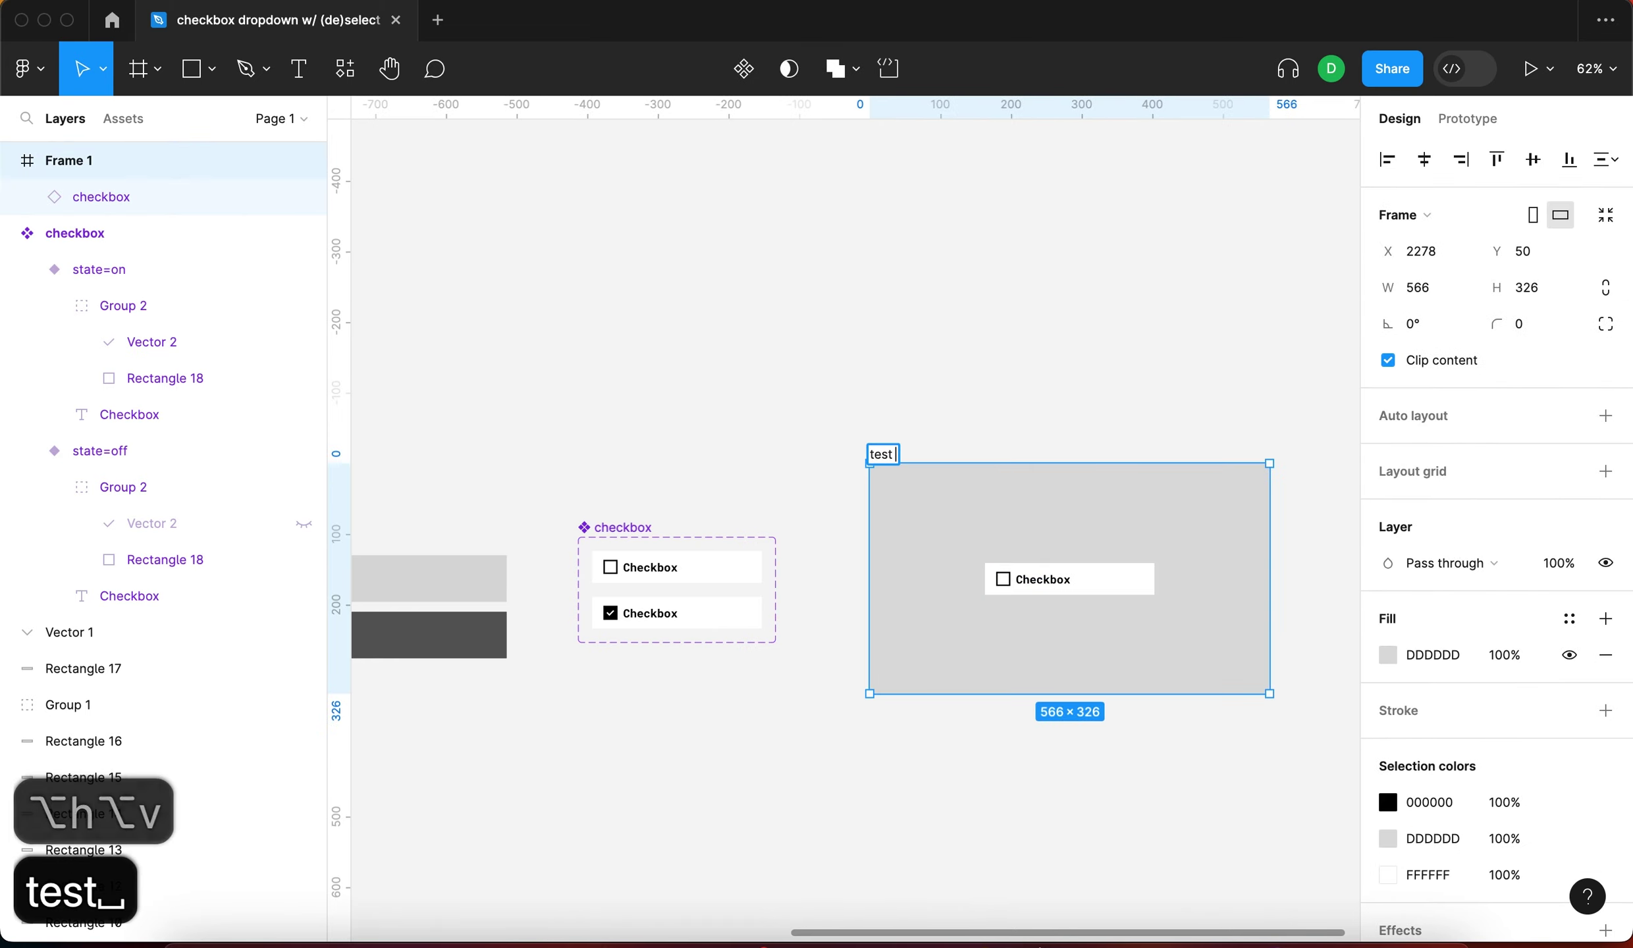
pyautogui.write('frame')
pyautogui.press('Return')
pyautogui.click(919, 449)
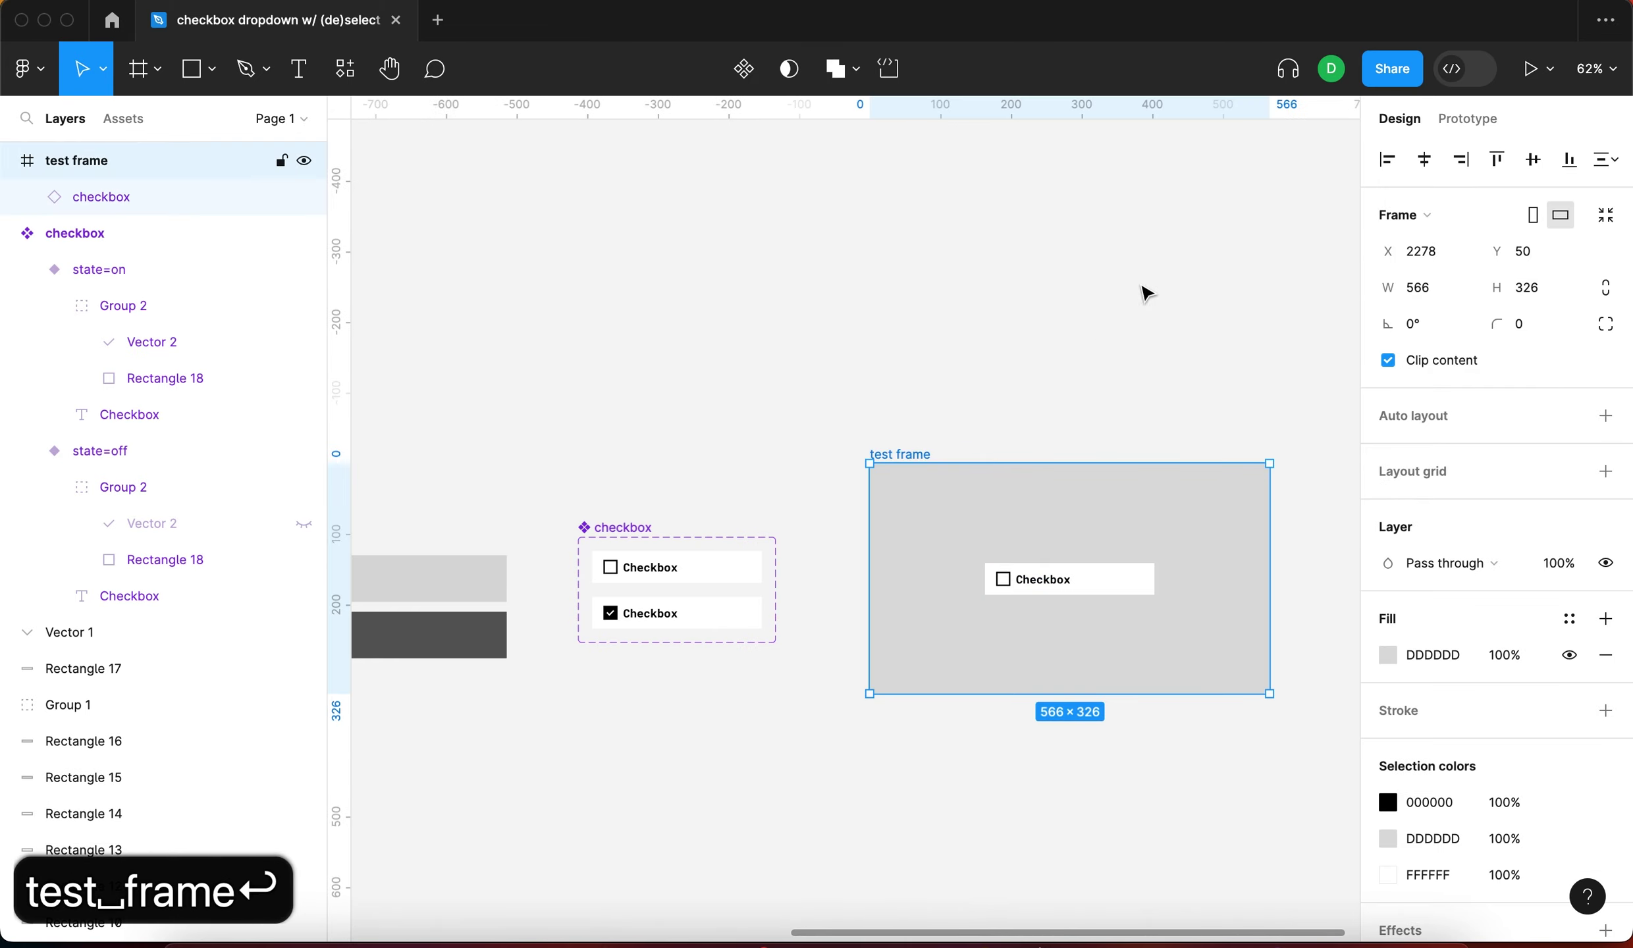
pyautogui.click(1533, 68)
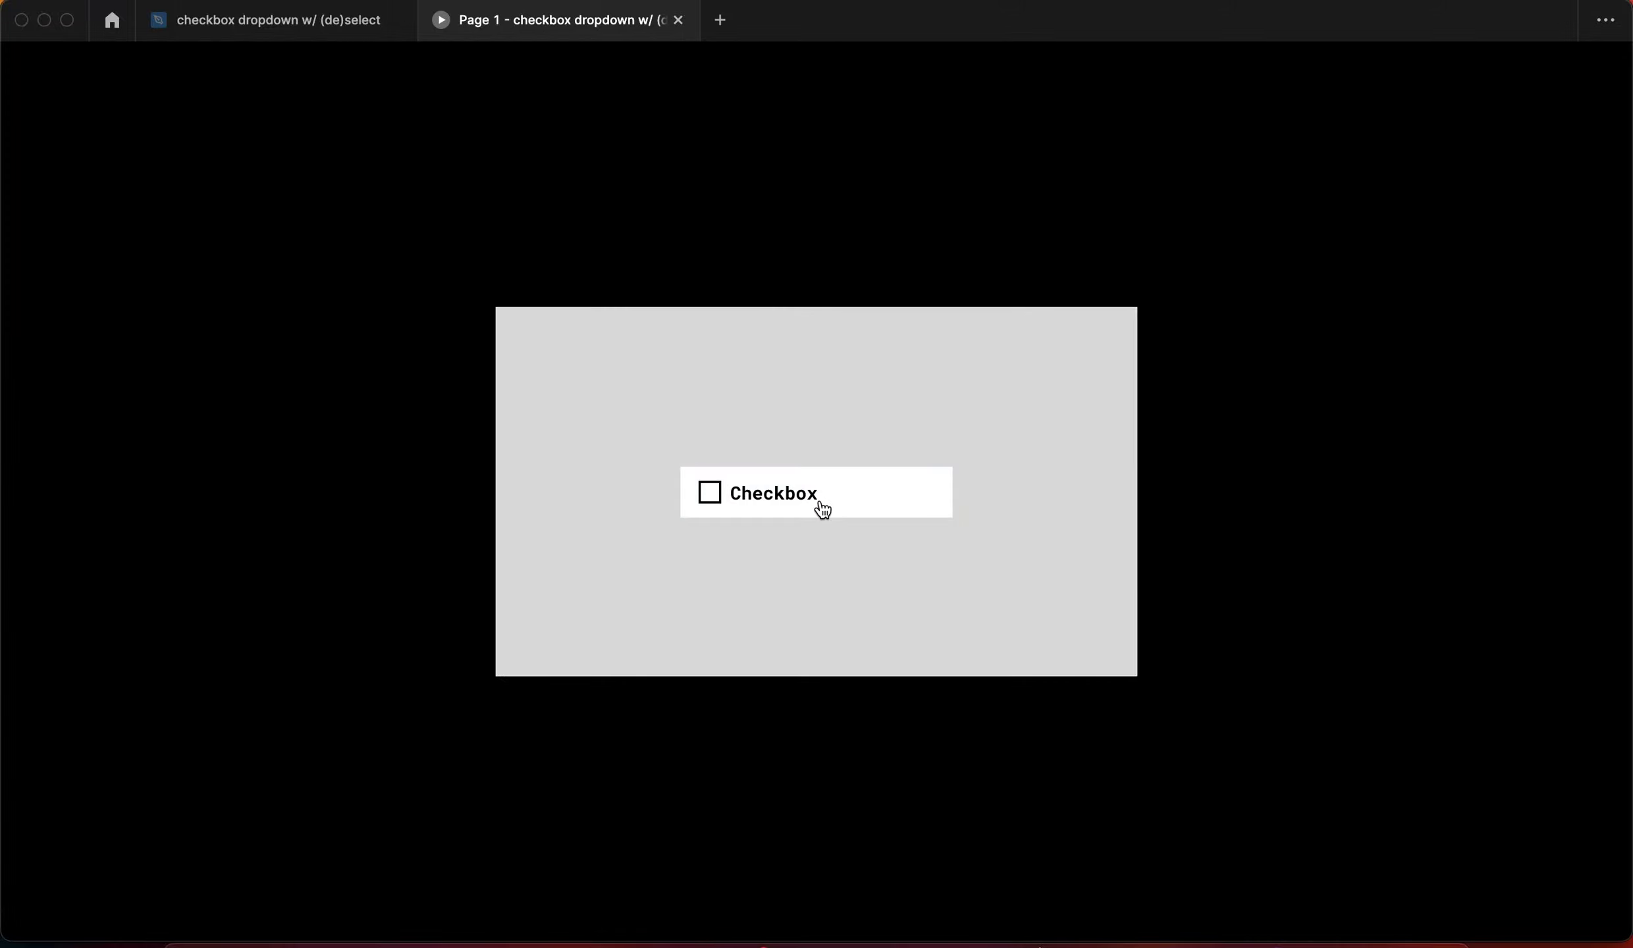
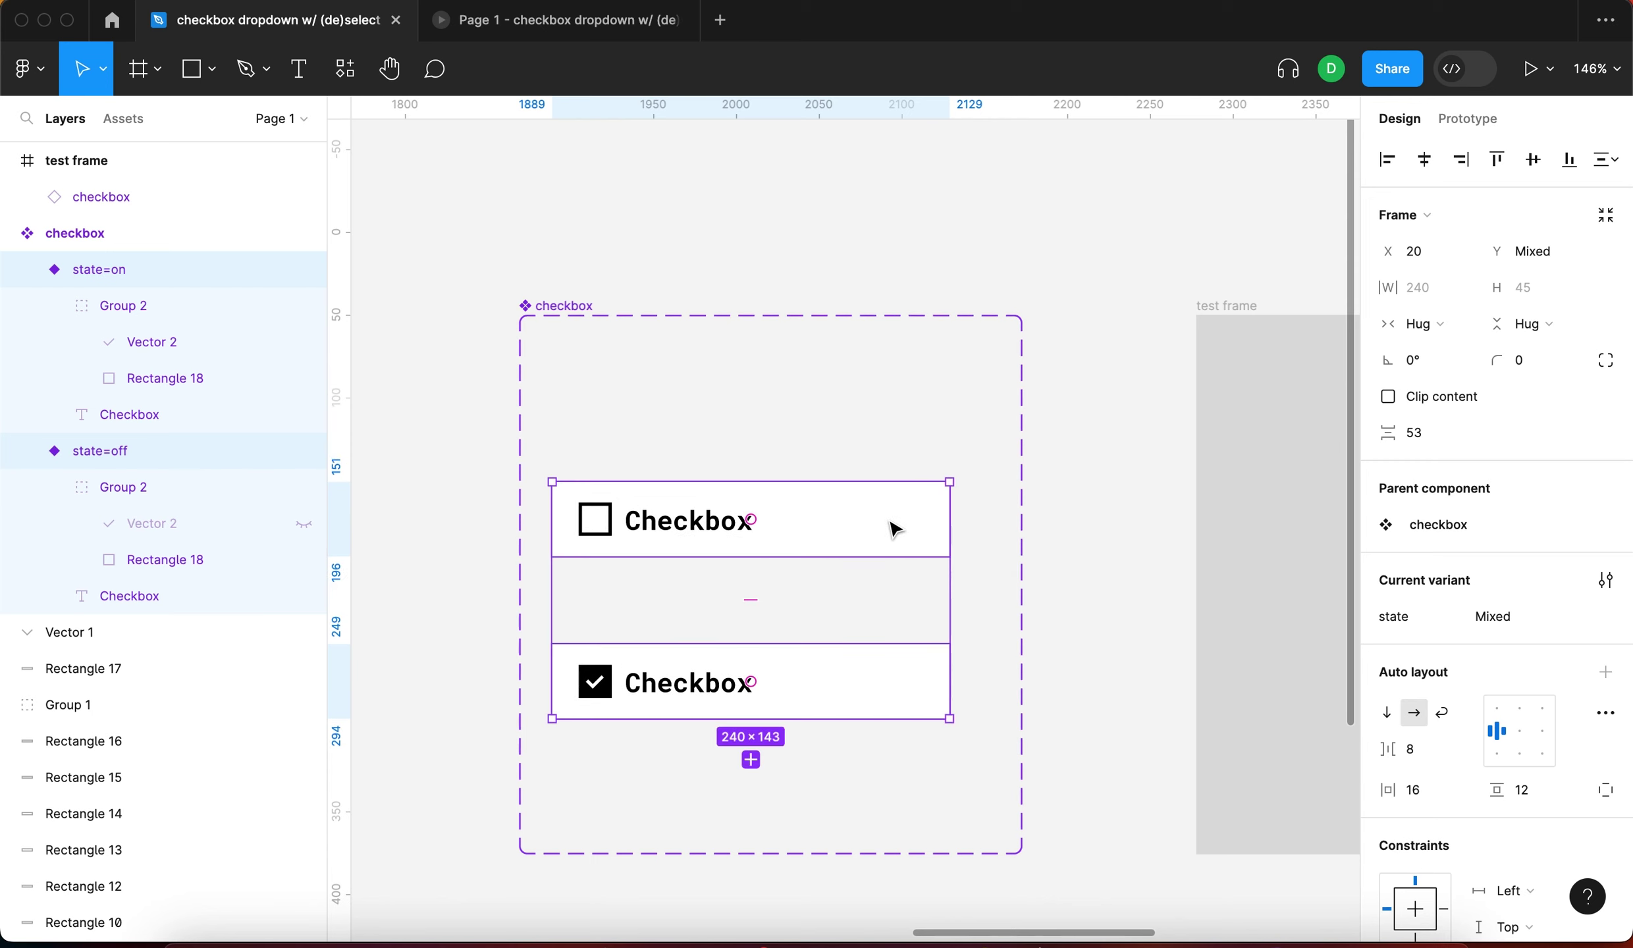
# Duplicate the off variant above the original at Y 34 and set the copy's state value to off
pyautogui.click(872, 529)
pyautogui.moveTo(886, 543); pyautogui.dragTo(879, 430)
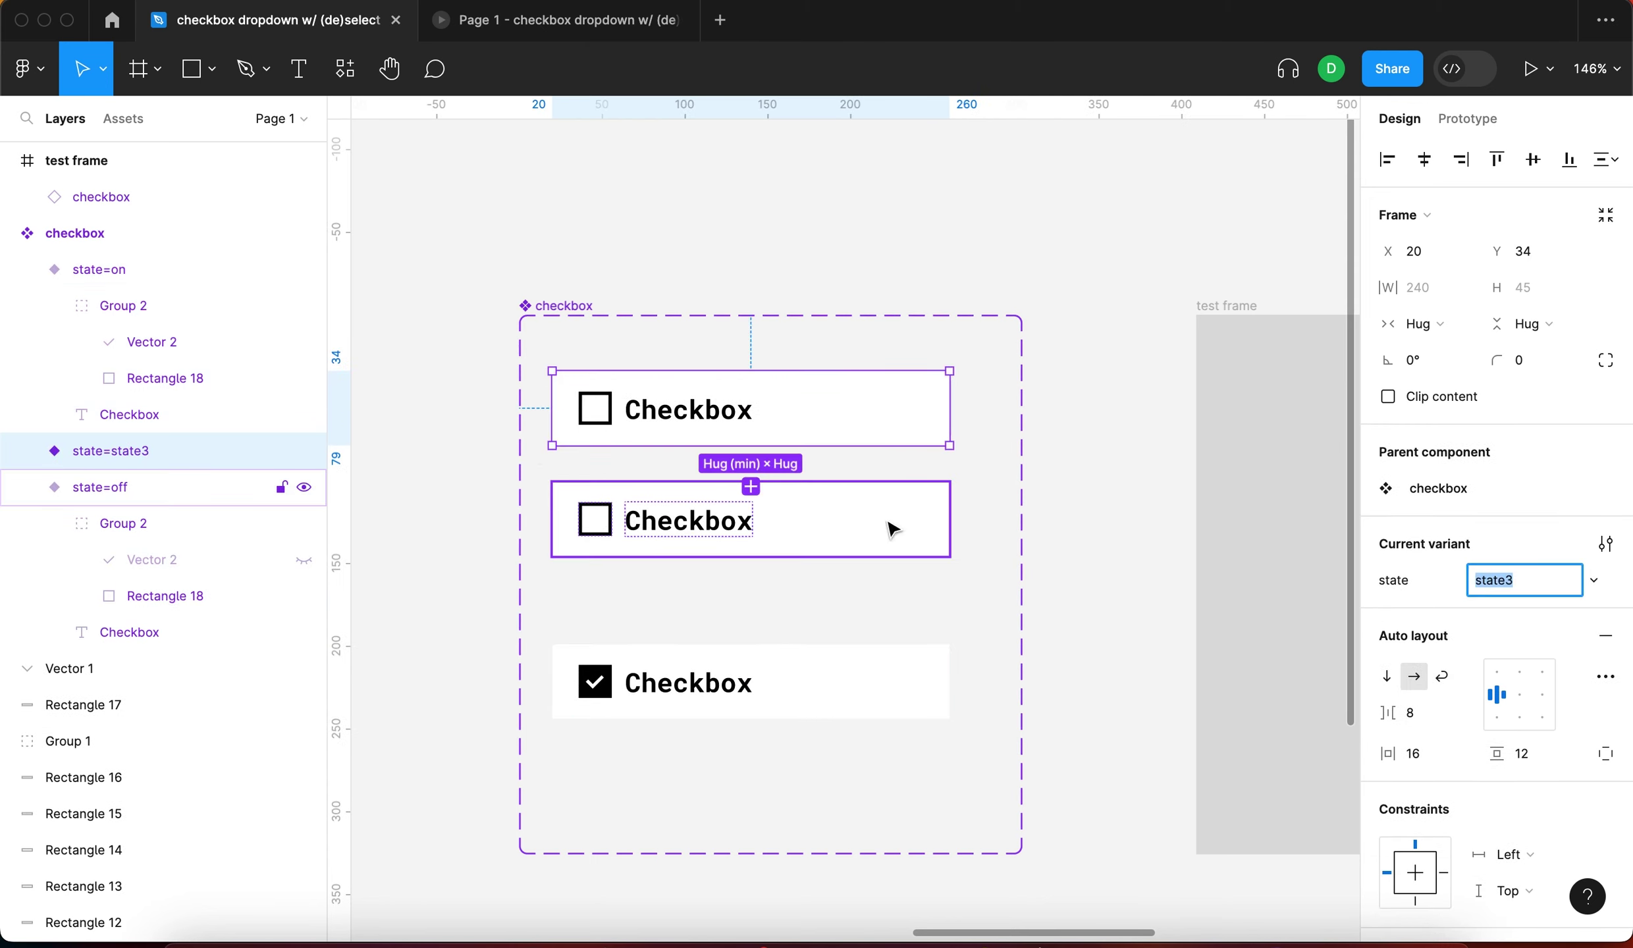
pyautogui.write('off')
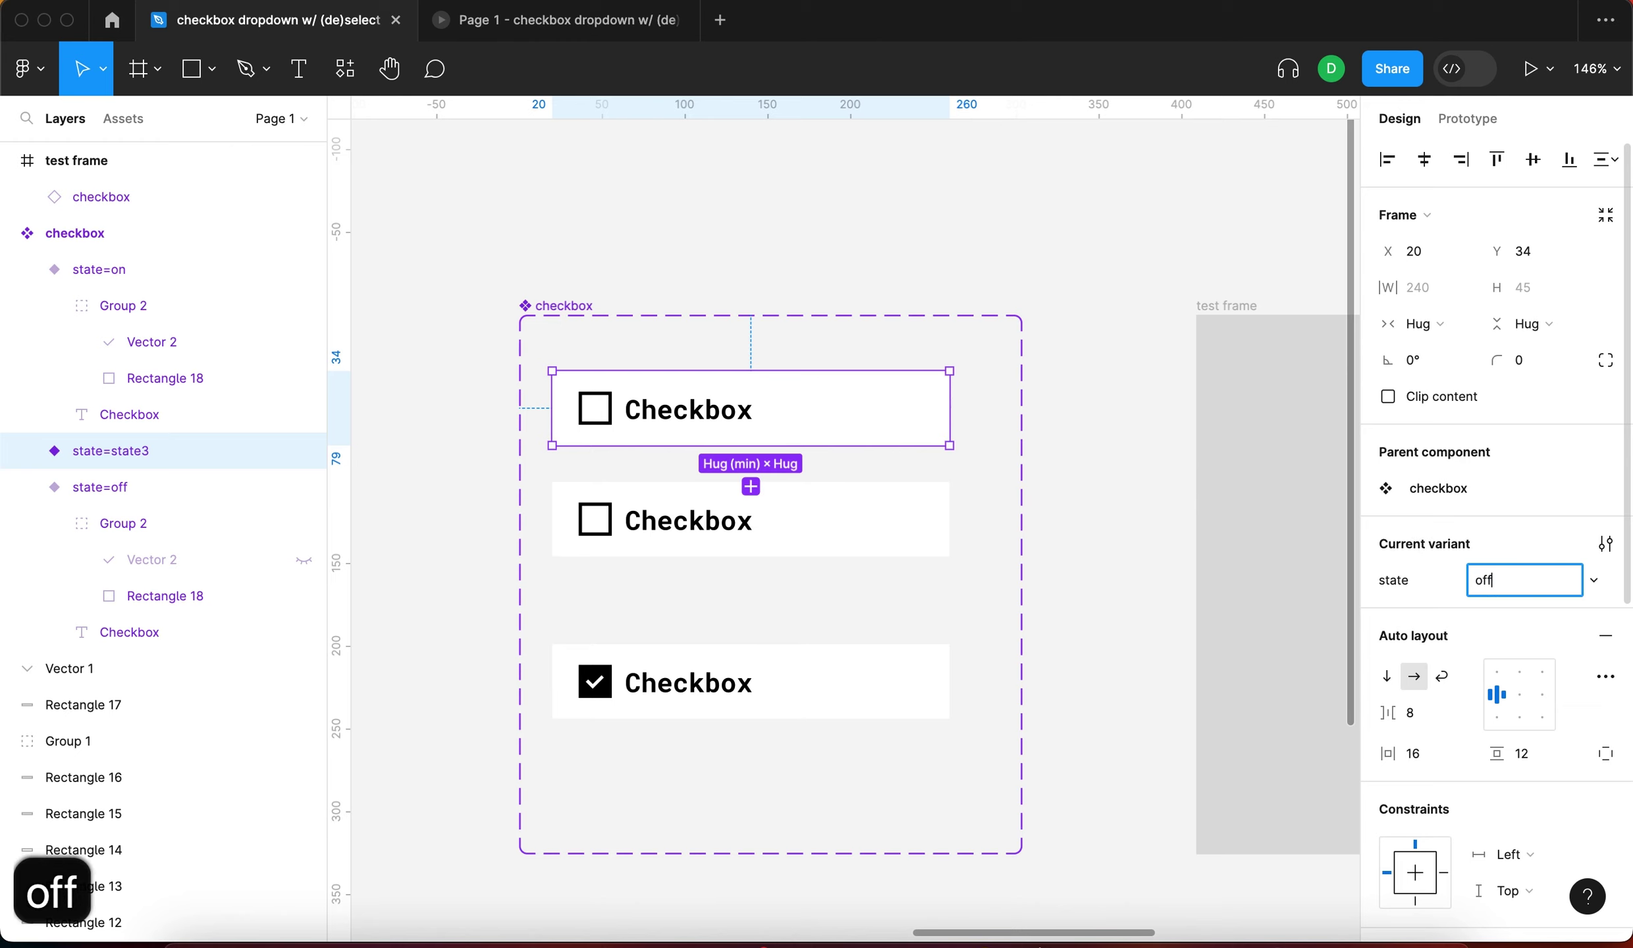
pyautogui.press('Return')
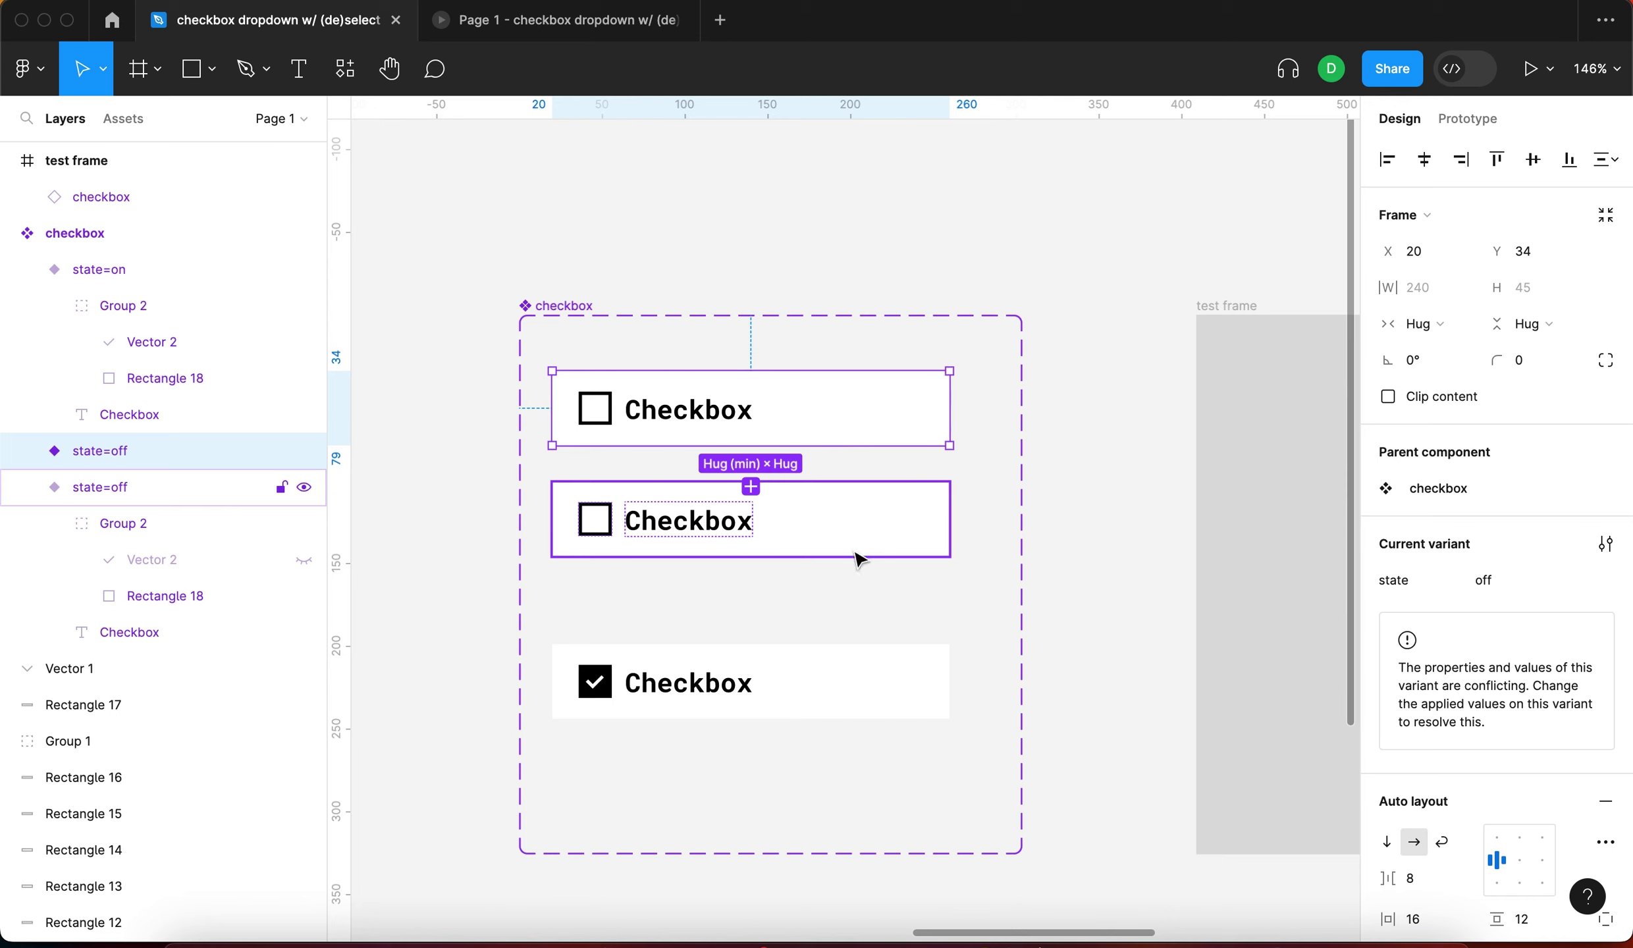
# Set the state value of the middle unchecked variant to hover
pyautogui.click(879, 539)
pyautogui.click(878, 433)
pyautogui.click(875, 532)
pyautogui.click(824, 423)
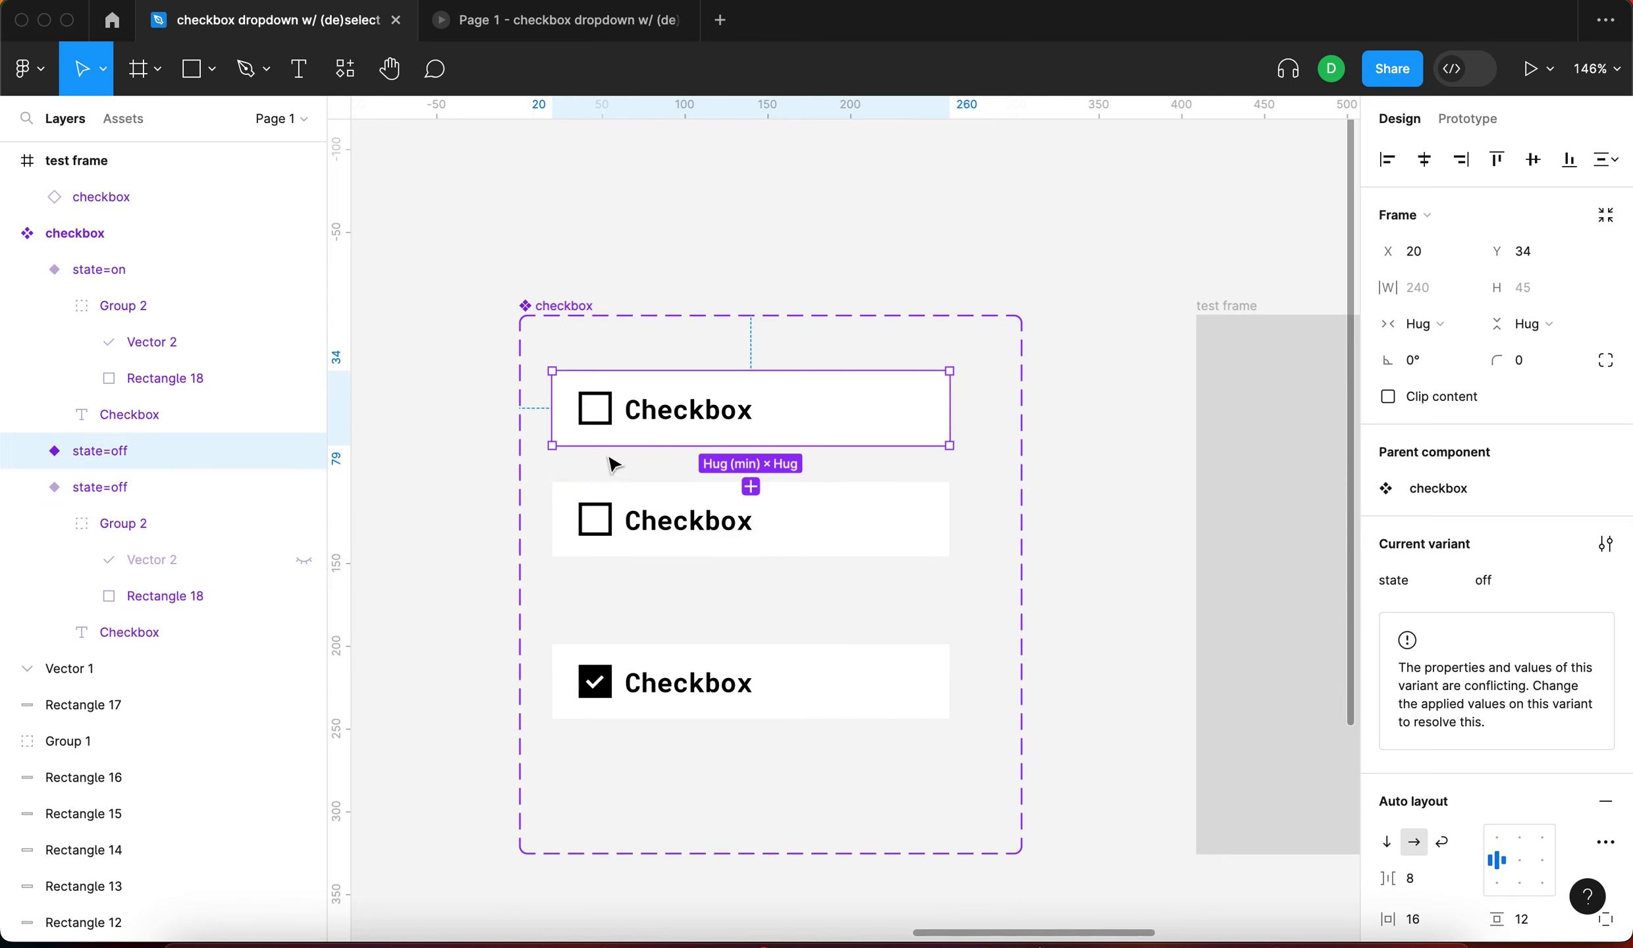
pyautogui.click(908, 552)
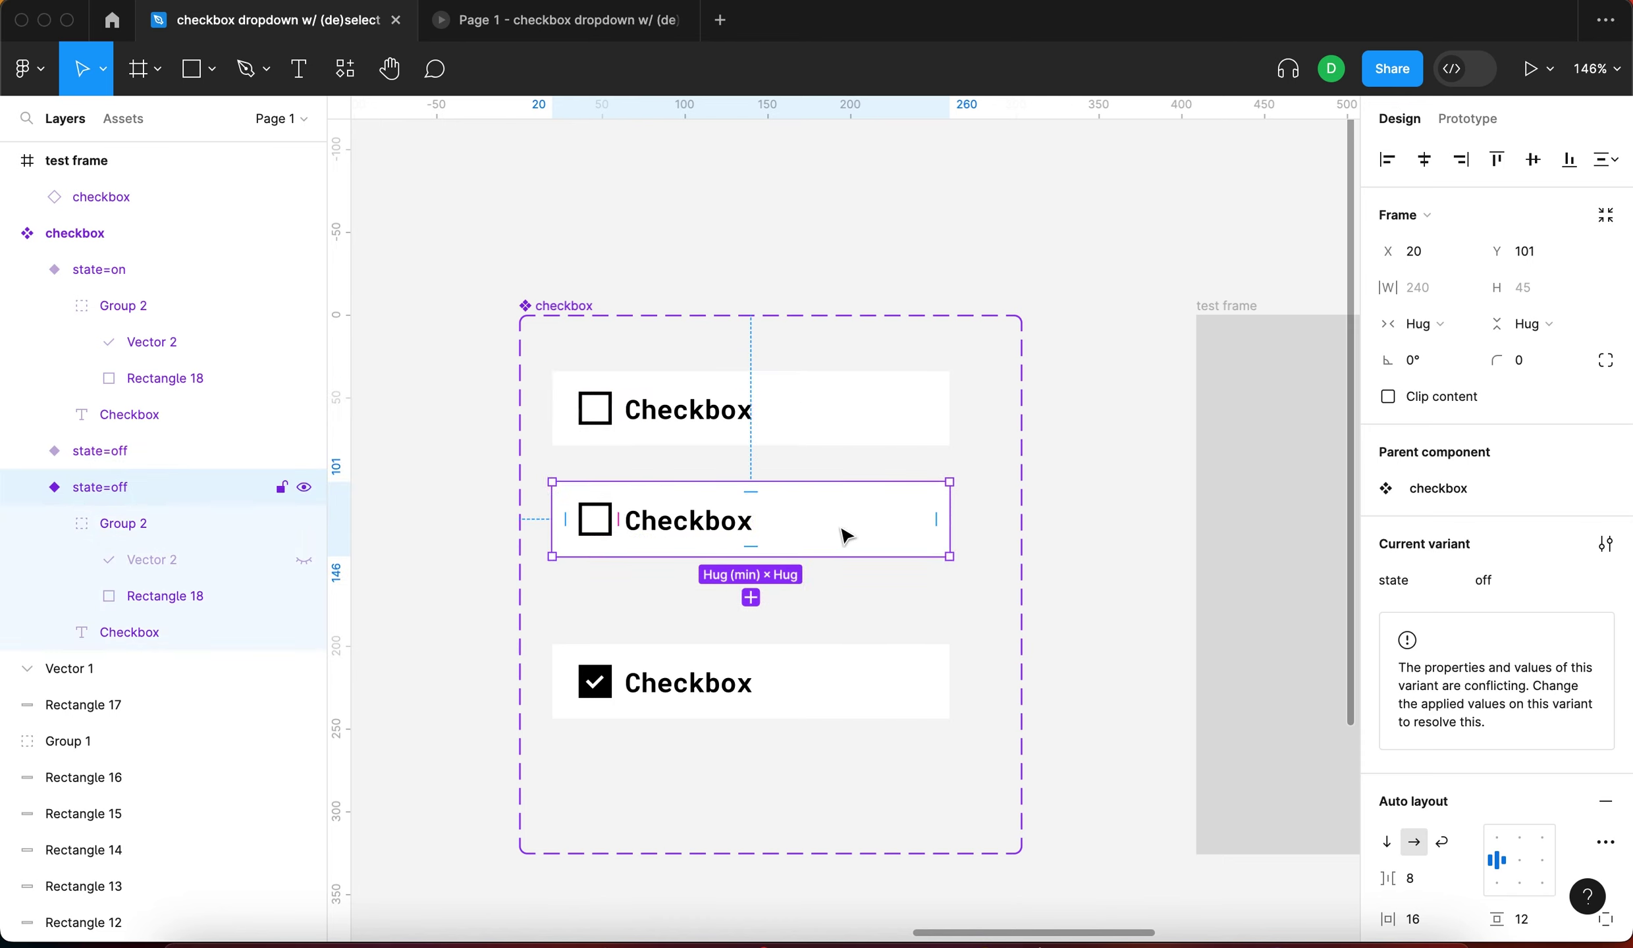
pyautogui.click(1494, 582)
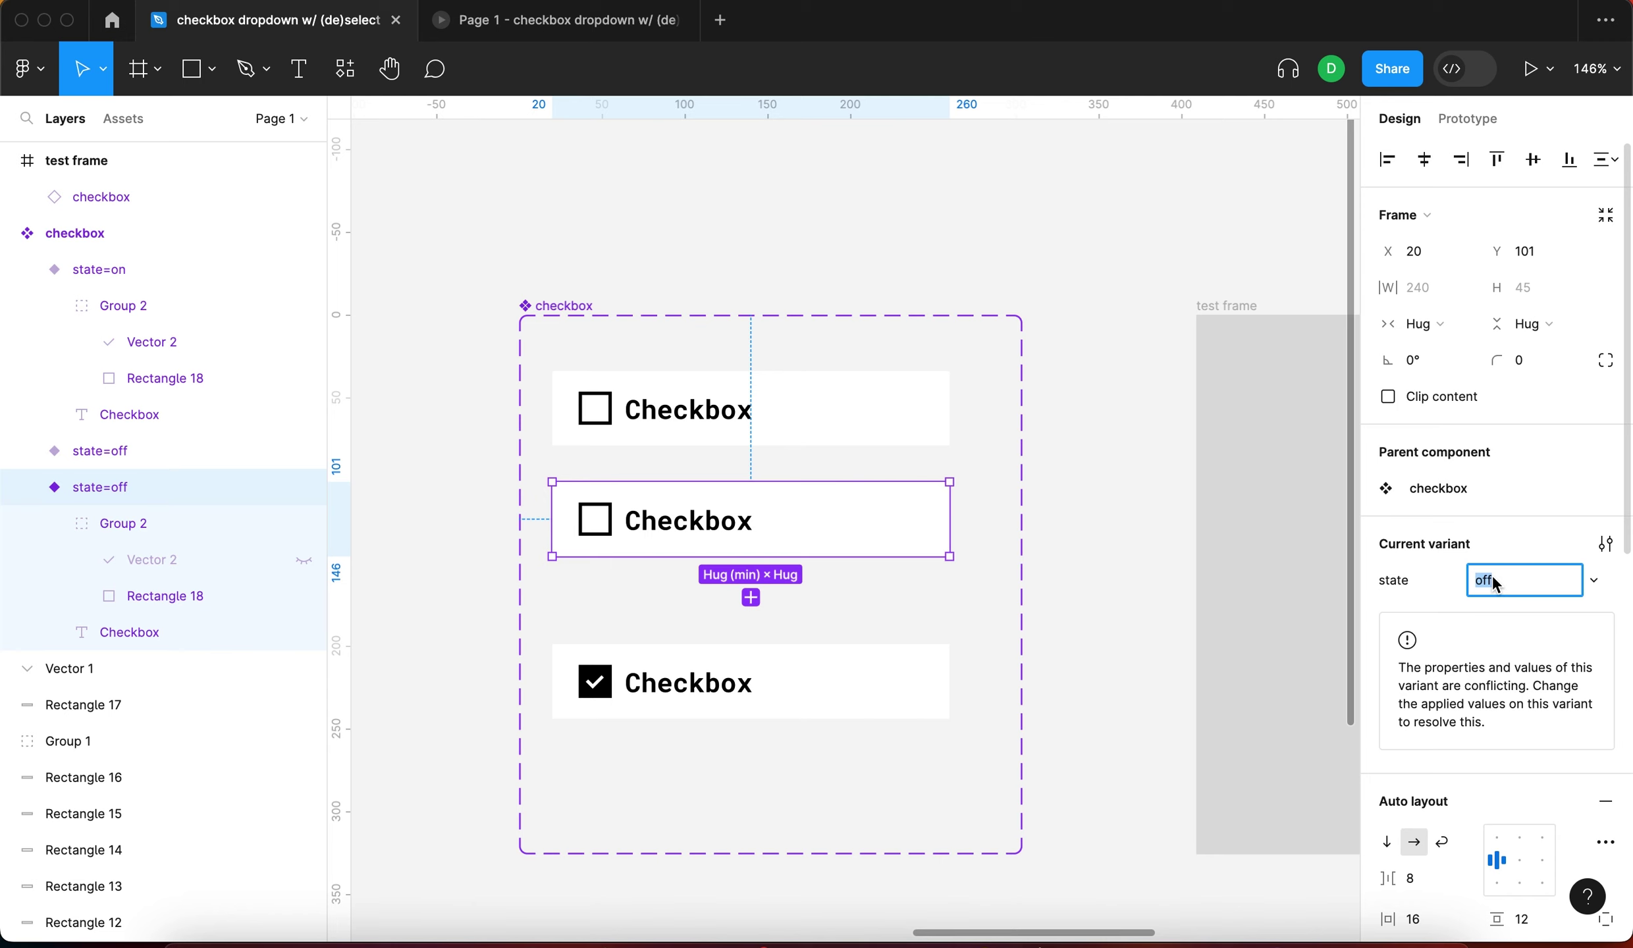
pyautogui.write('hover')
pyautogui.press('Return')
# Add a black 000000 fill at 8% opacity over the hover variant's white fill
pyautogui.scroll(-3, 1511, 688)
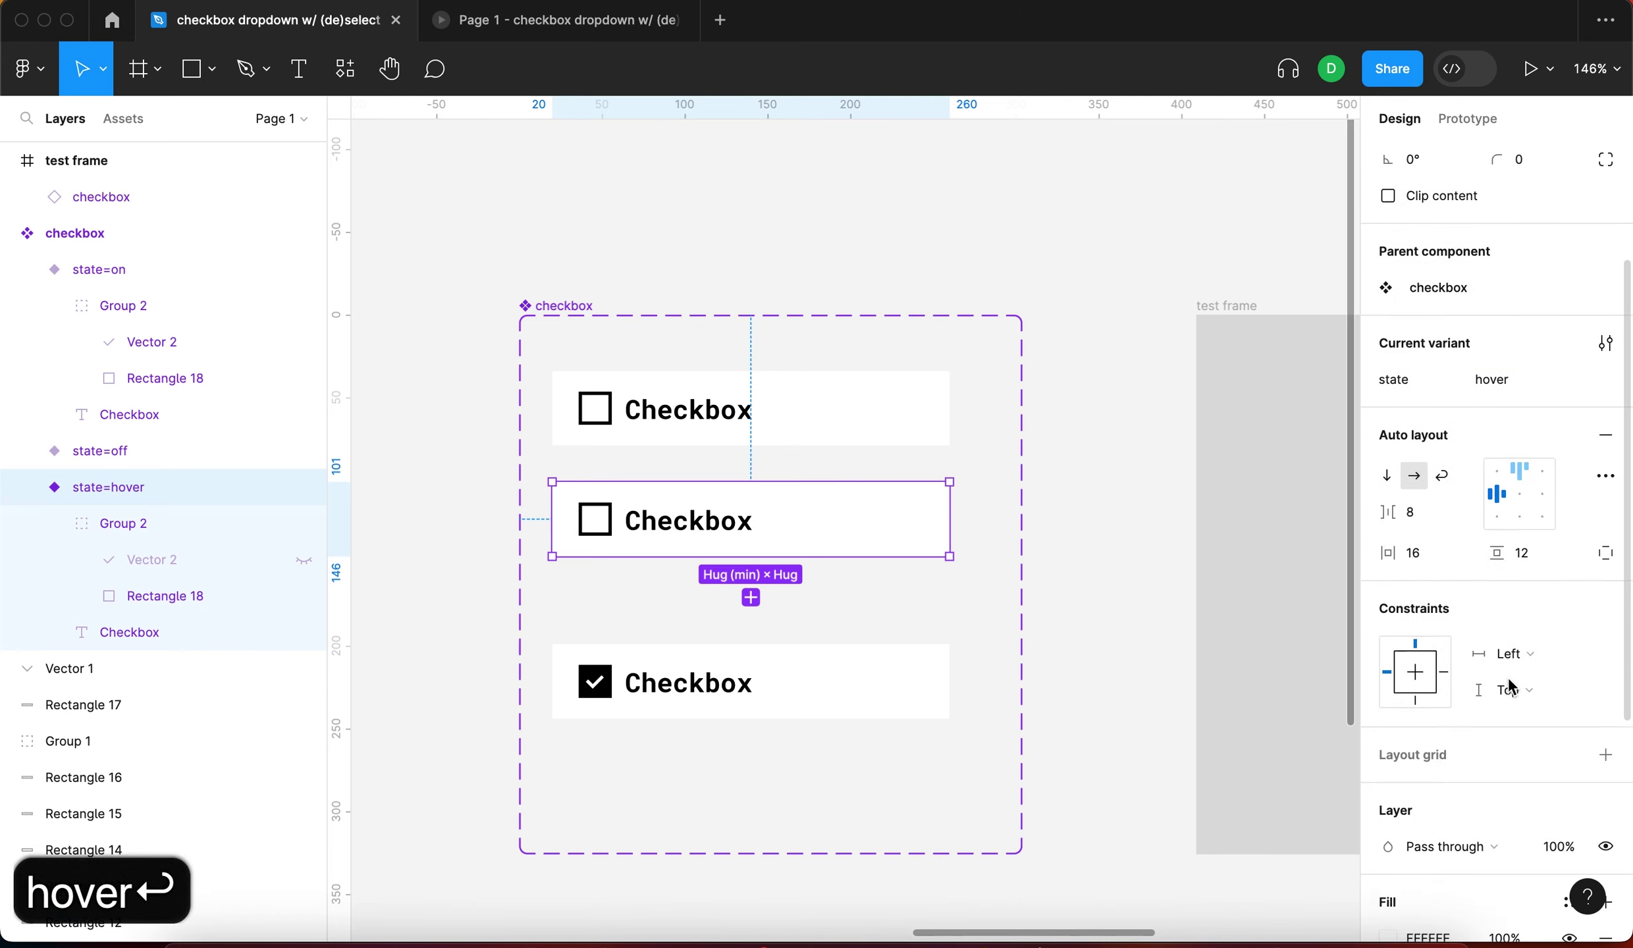
pyautogui.scroll(-2, 1511, 688)
pyautogui.click(1604, 787)
pyautogui.click(1508, 833)
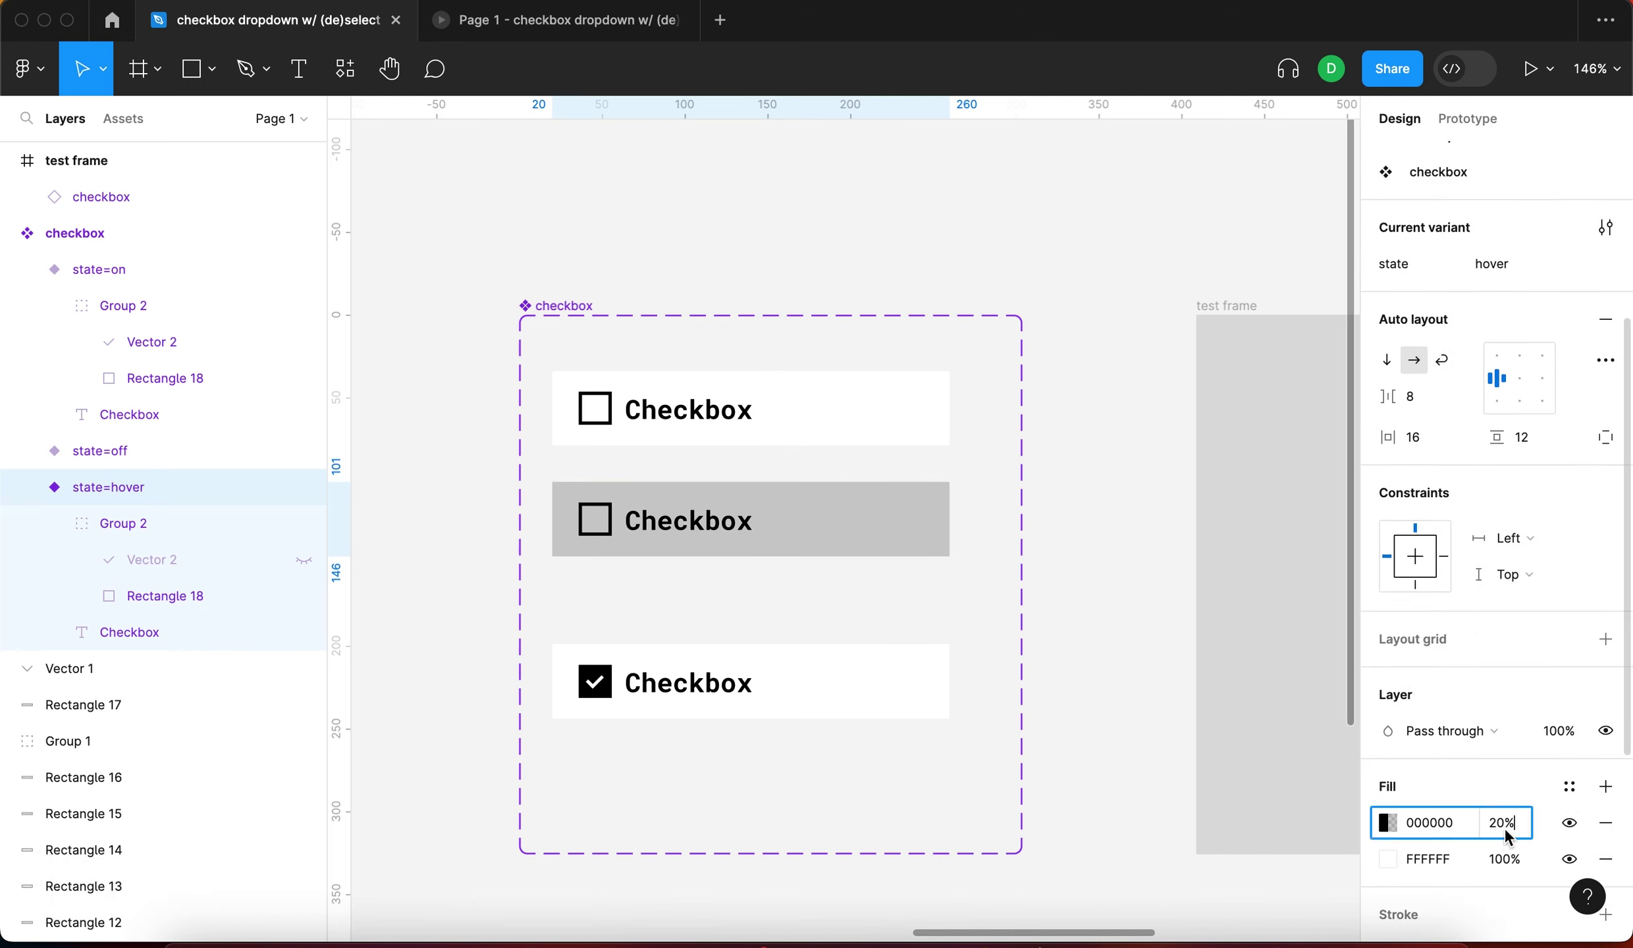
pyautogui.hotkey('shift', 'Down')
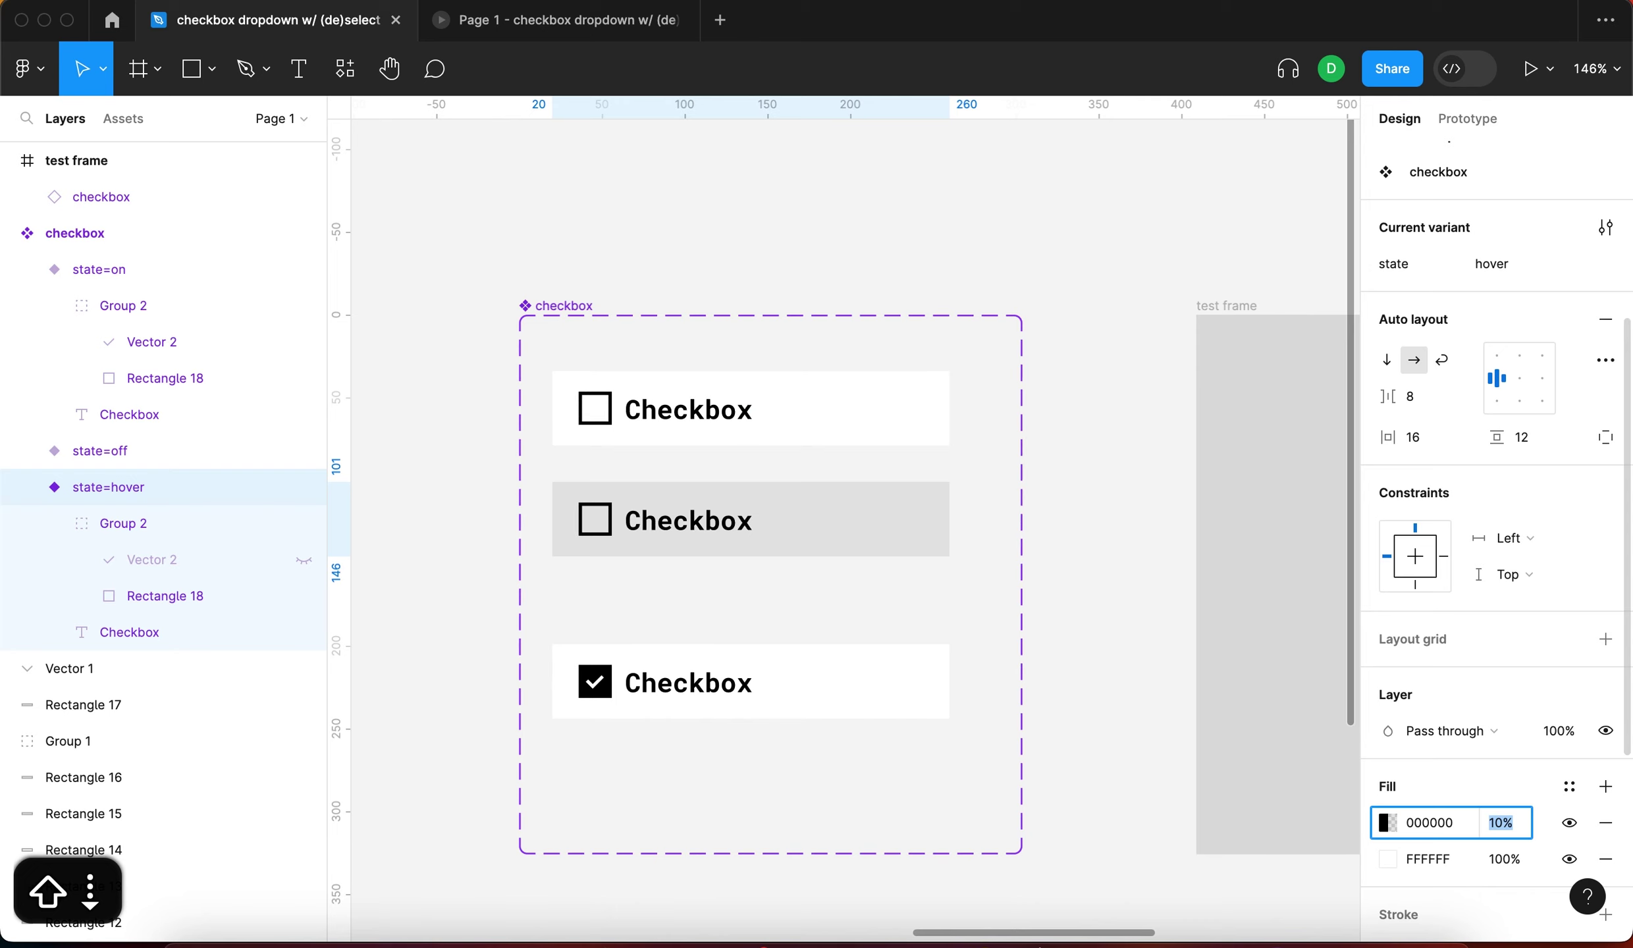
pyautogui.press('Down')
pyautogui.press('Down')
pyautogui.press('Down')
pyautogui.press('Up')
pyautogui.press('Return')
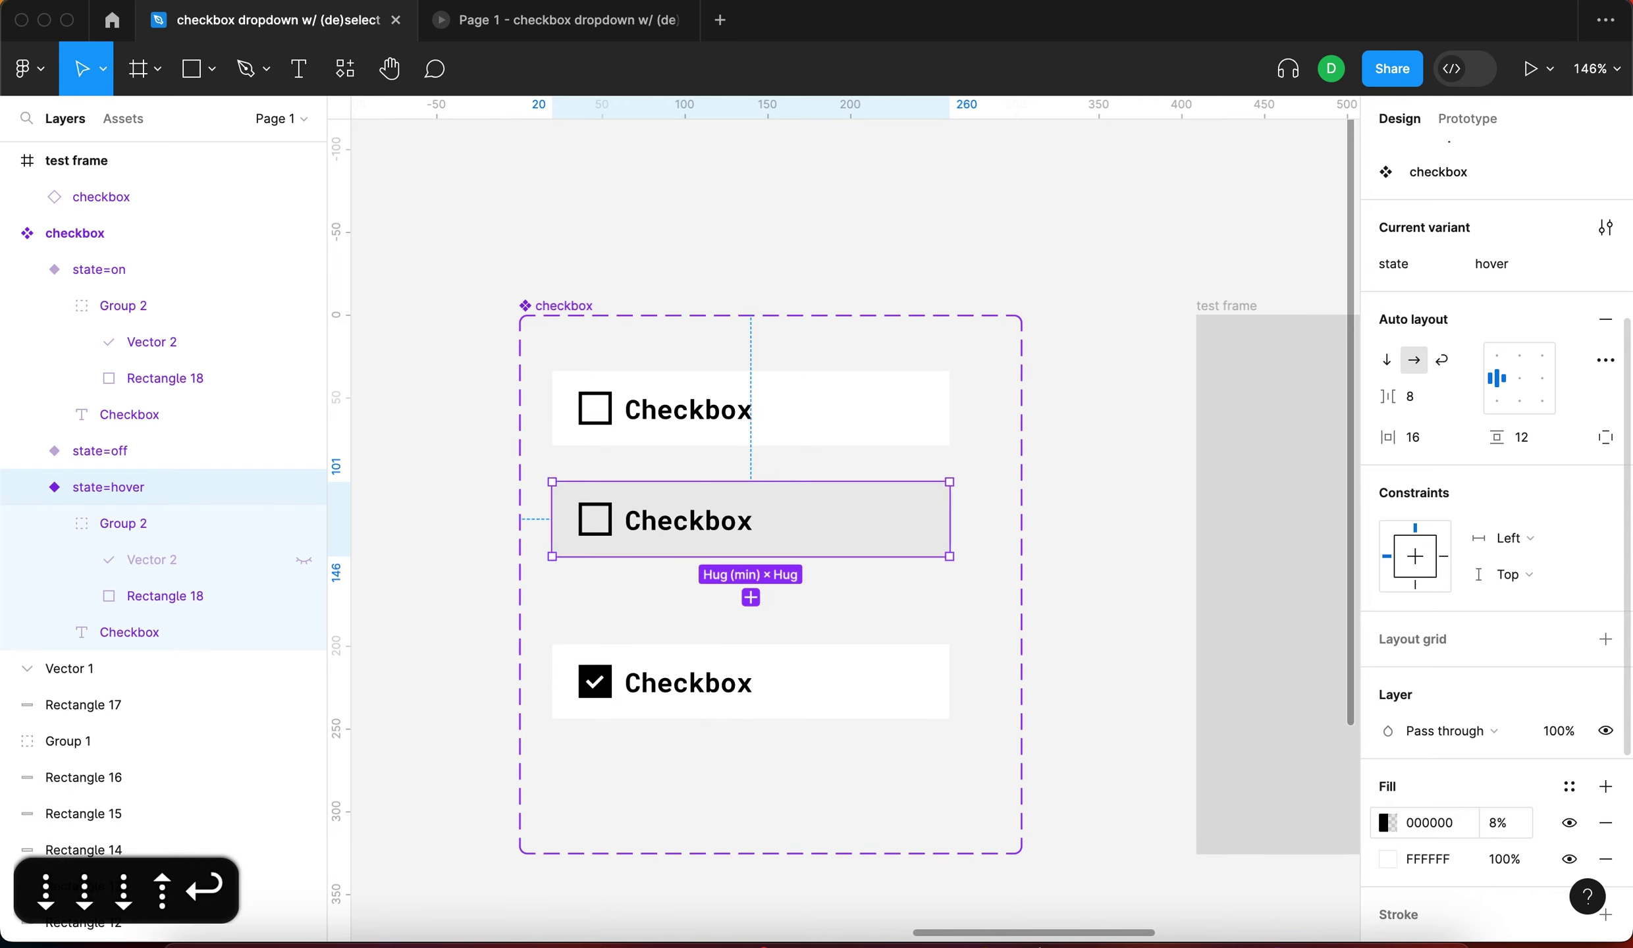
pyautogui.click(1296, 749)
# Redirect the off variant's prototype interaction to the hover variant and set its trigger to While hovering
pyautogui.click(897, 416)
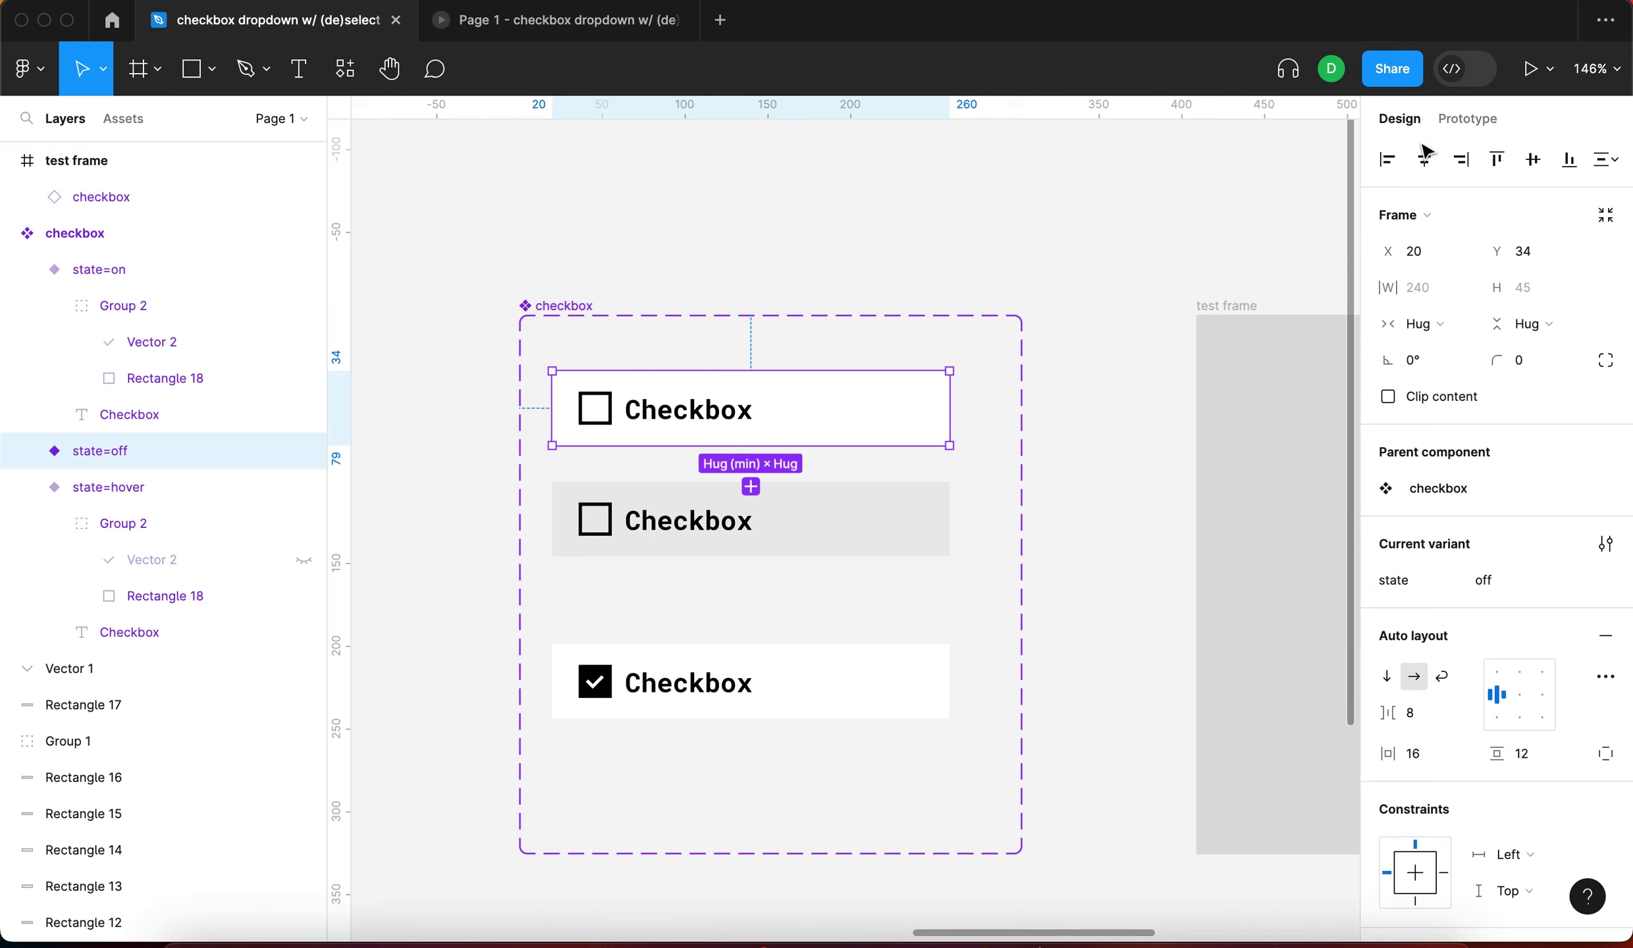
pyautogui.click(1457, 126)
pyautogui.scroll(5, 723, 425)
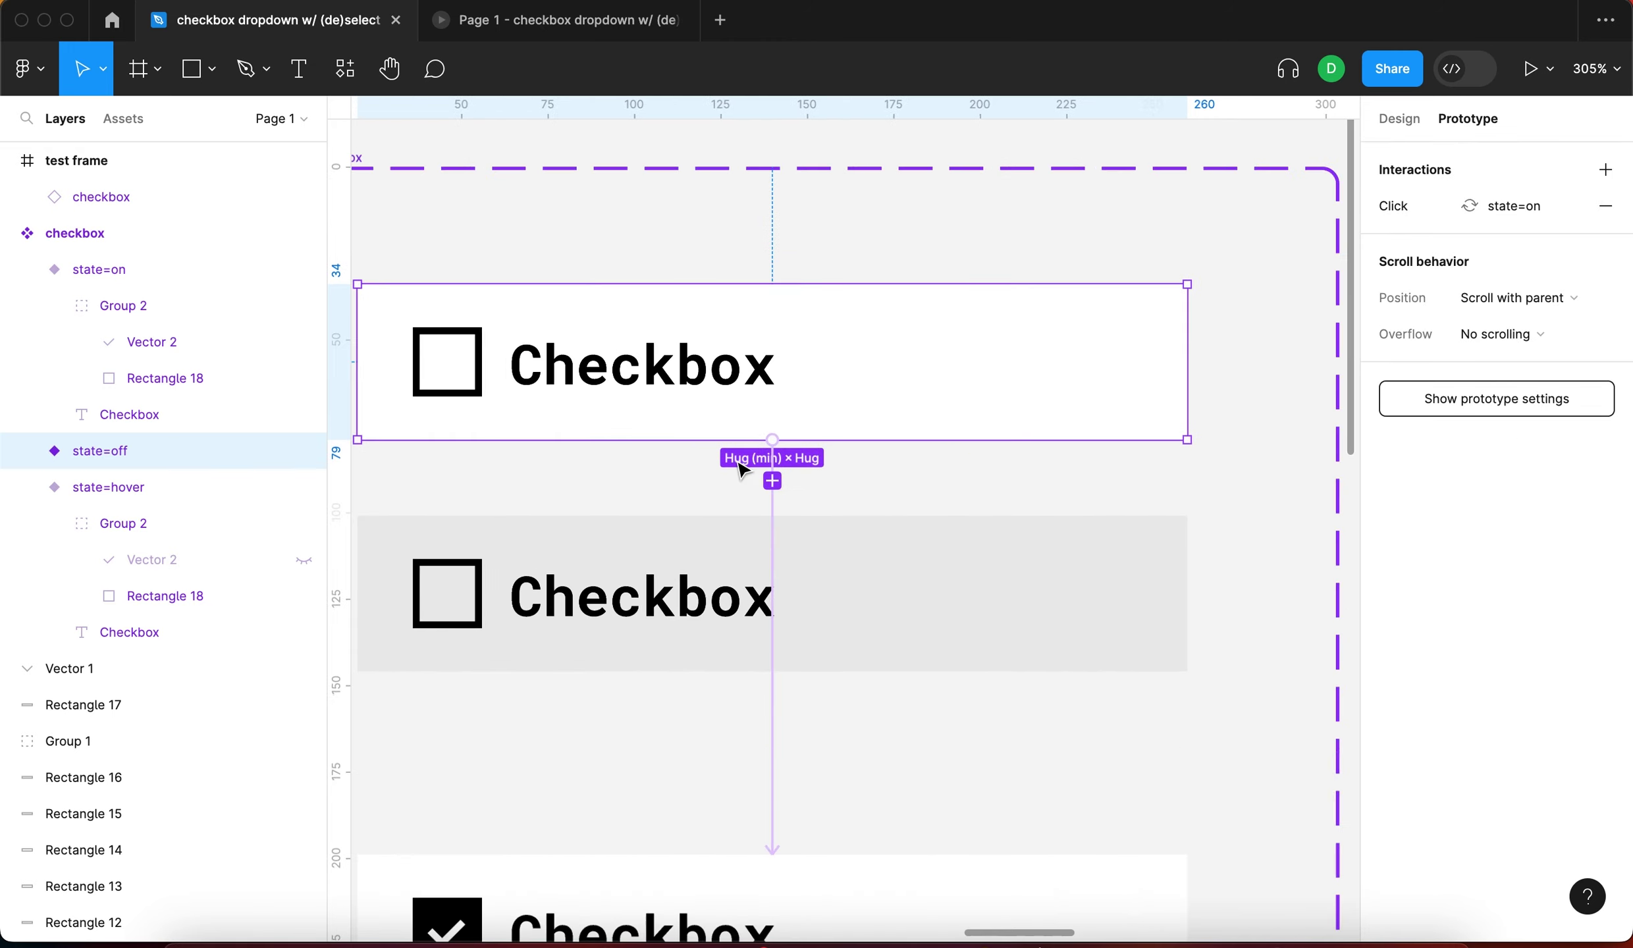
pyautogui.scroll(-3, 723, 425)
pyautogui.moveTo(757, 684); pyautogui.dragTo(826, 523)
pyautogui.click(678, 547)
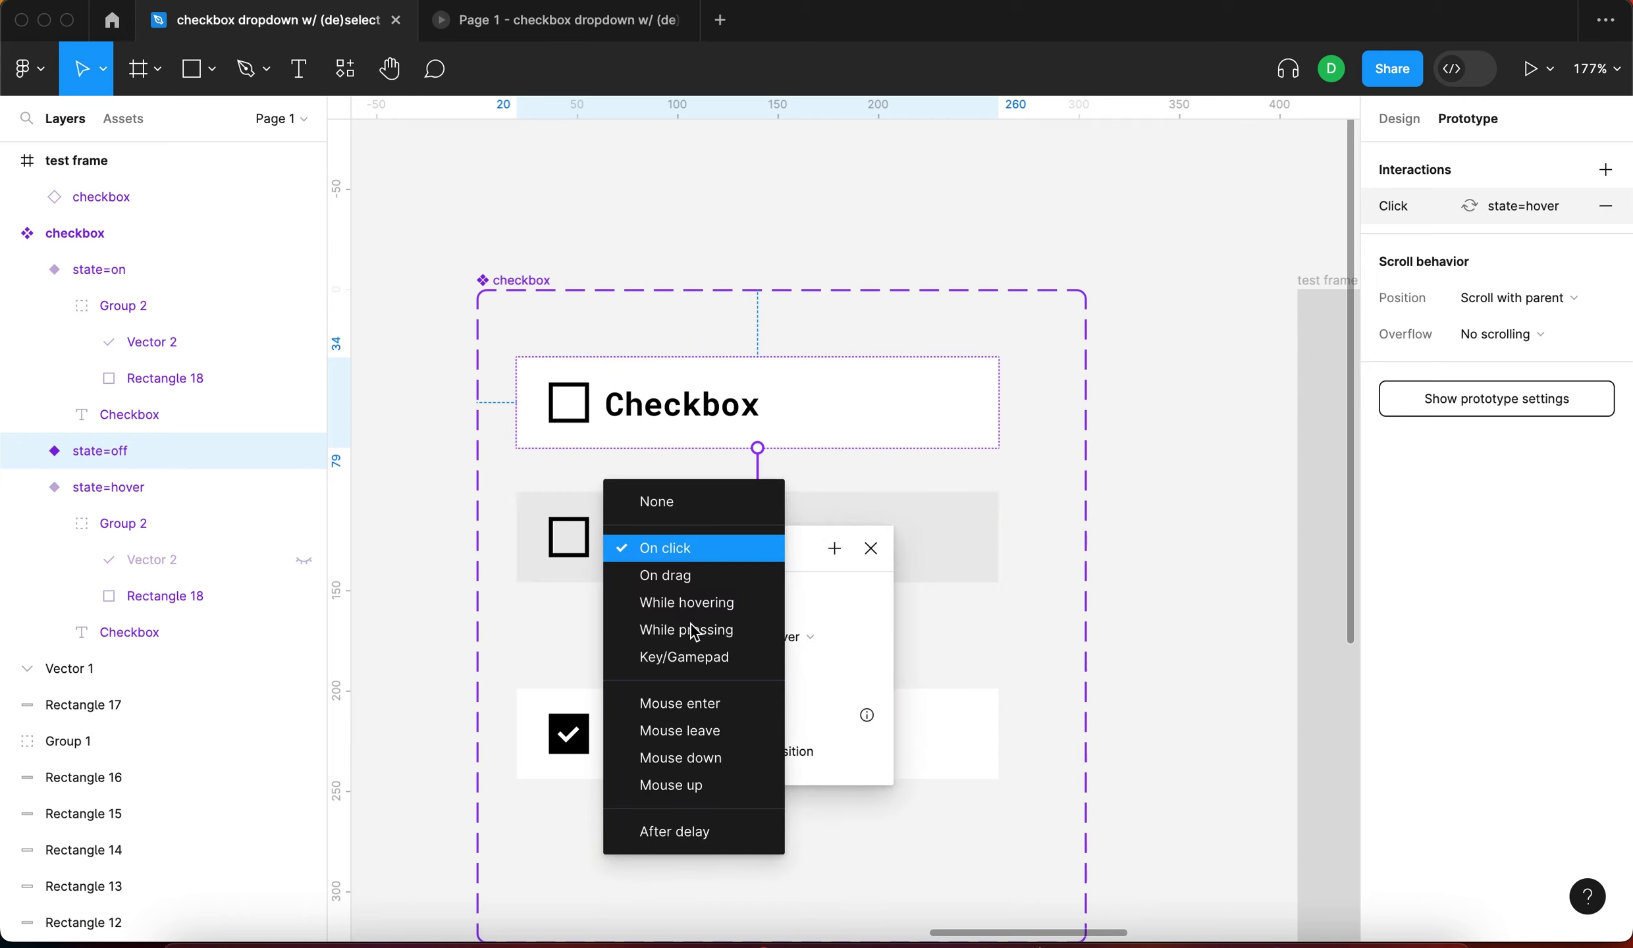
pyautogui.click(701, 607)
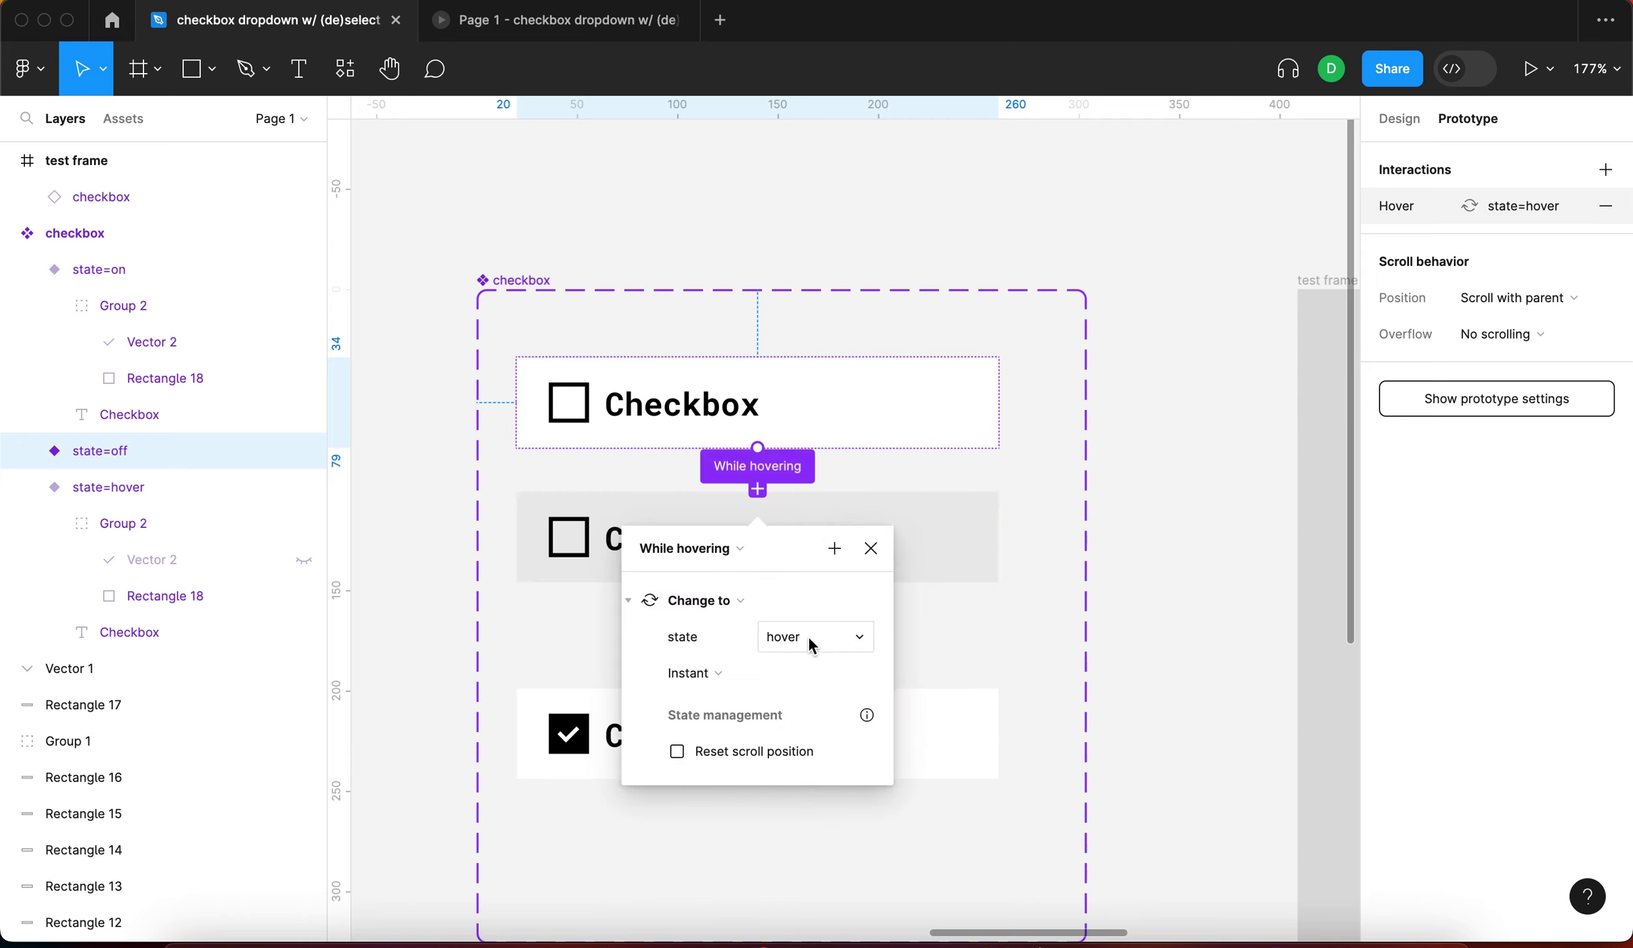
pyautogui.click(871, 549)
# Inspect the click interactions between the hover and on variants and check the checkbox in the prototype preview
pyautogui.click(879, 557)
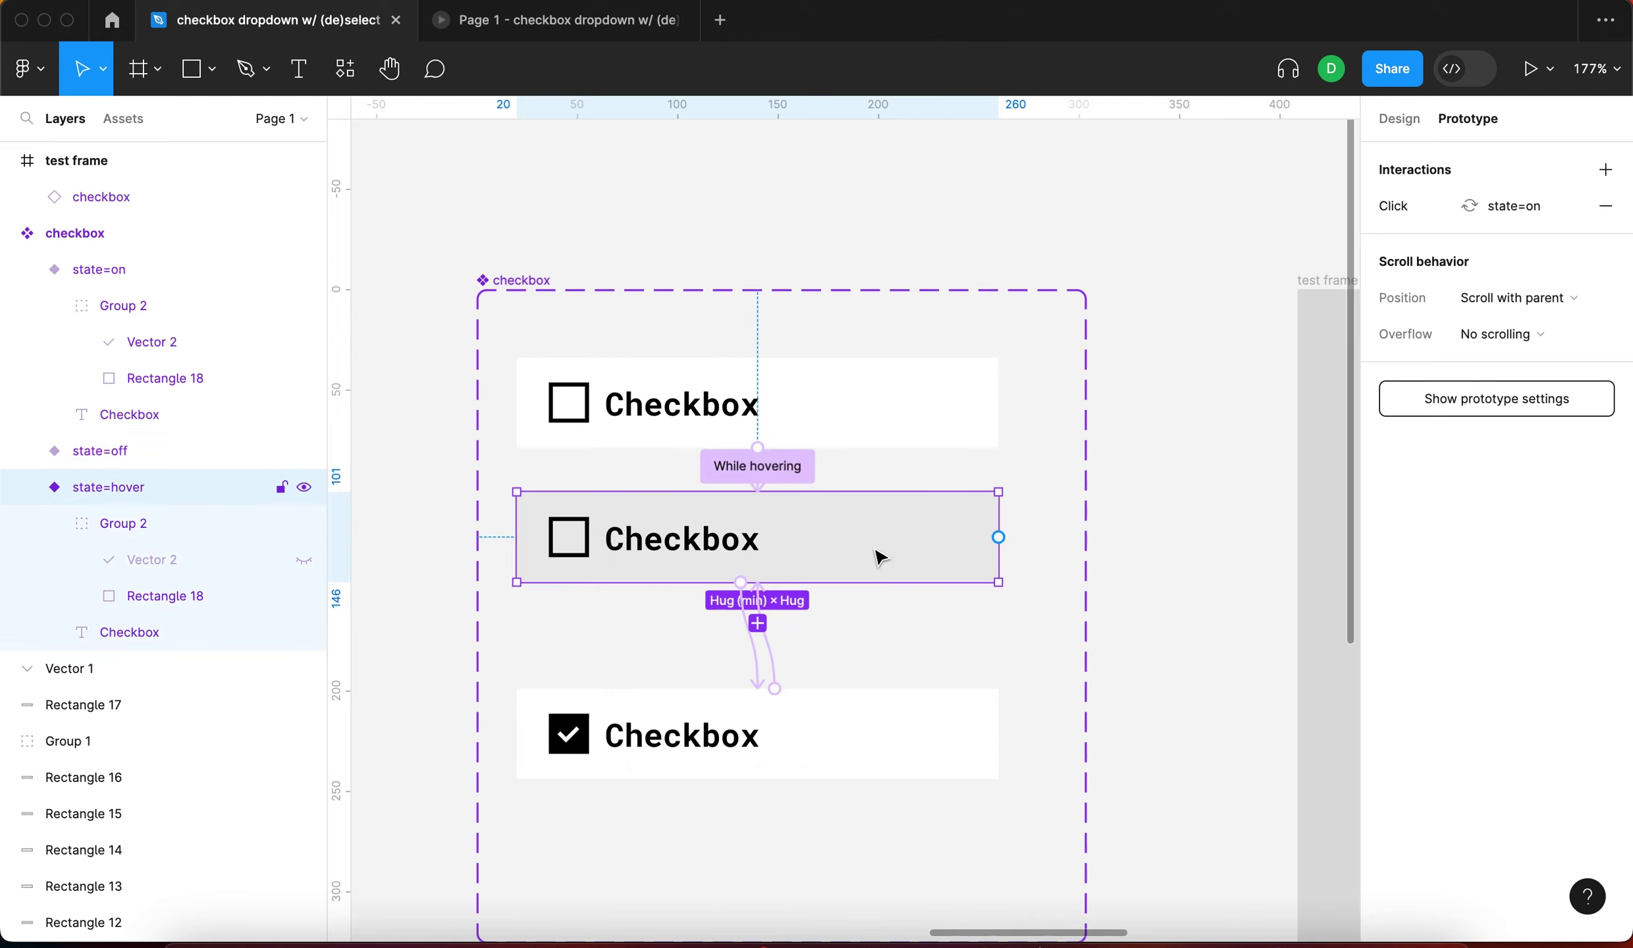
pyautogui.scroll(3, 755, 686)
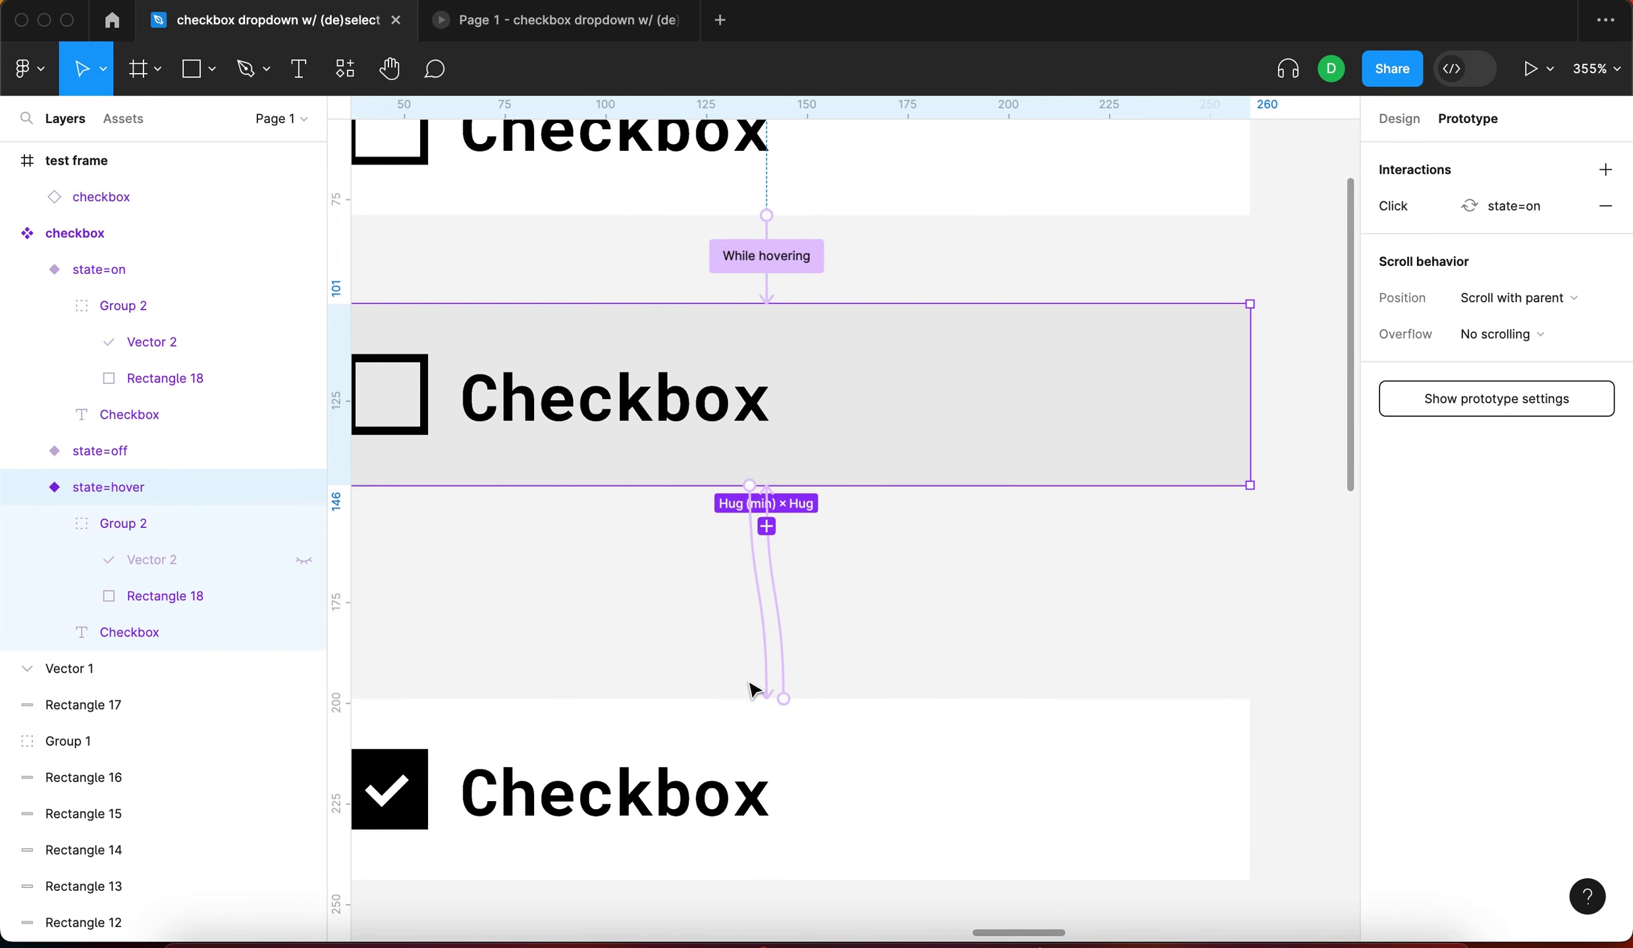
pyautogui.click(762, 675)
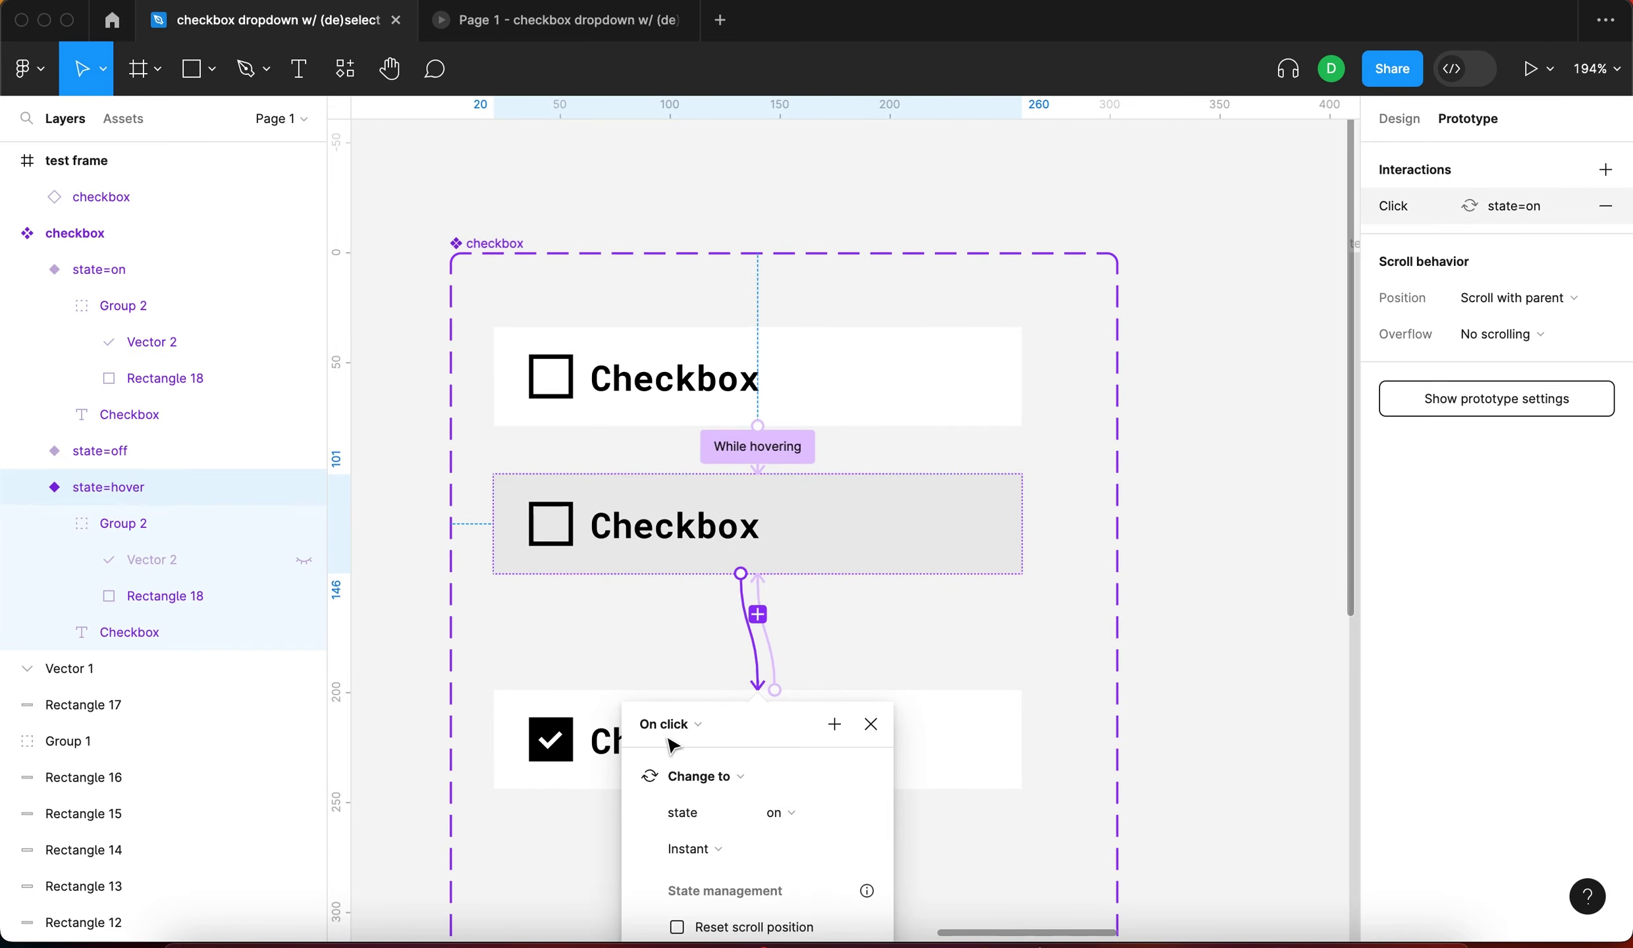
pyautogui.scroll(-3, 550, 659)
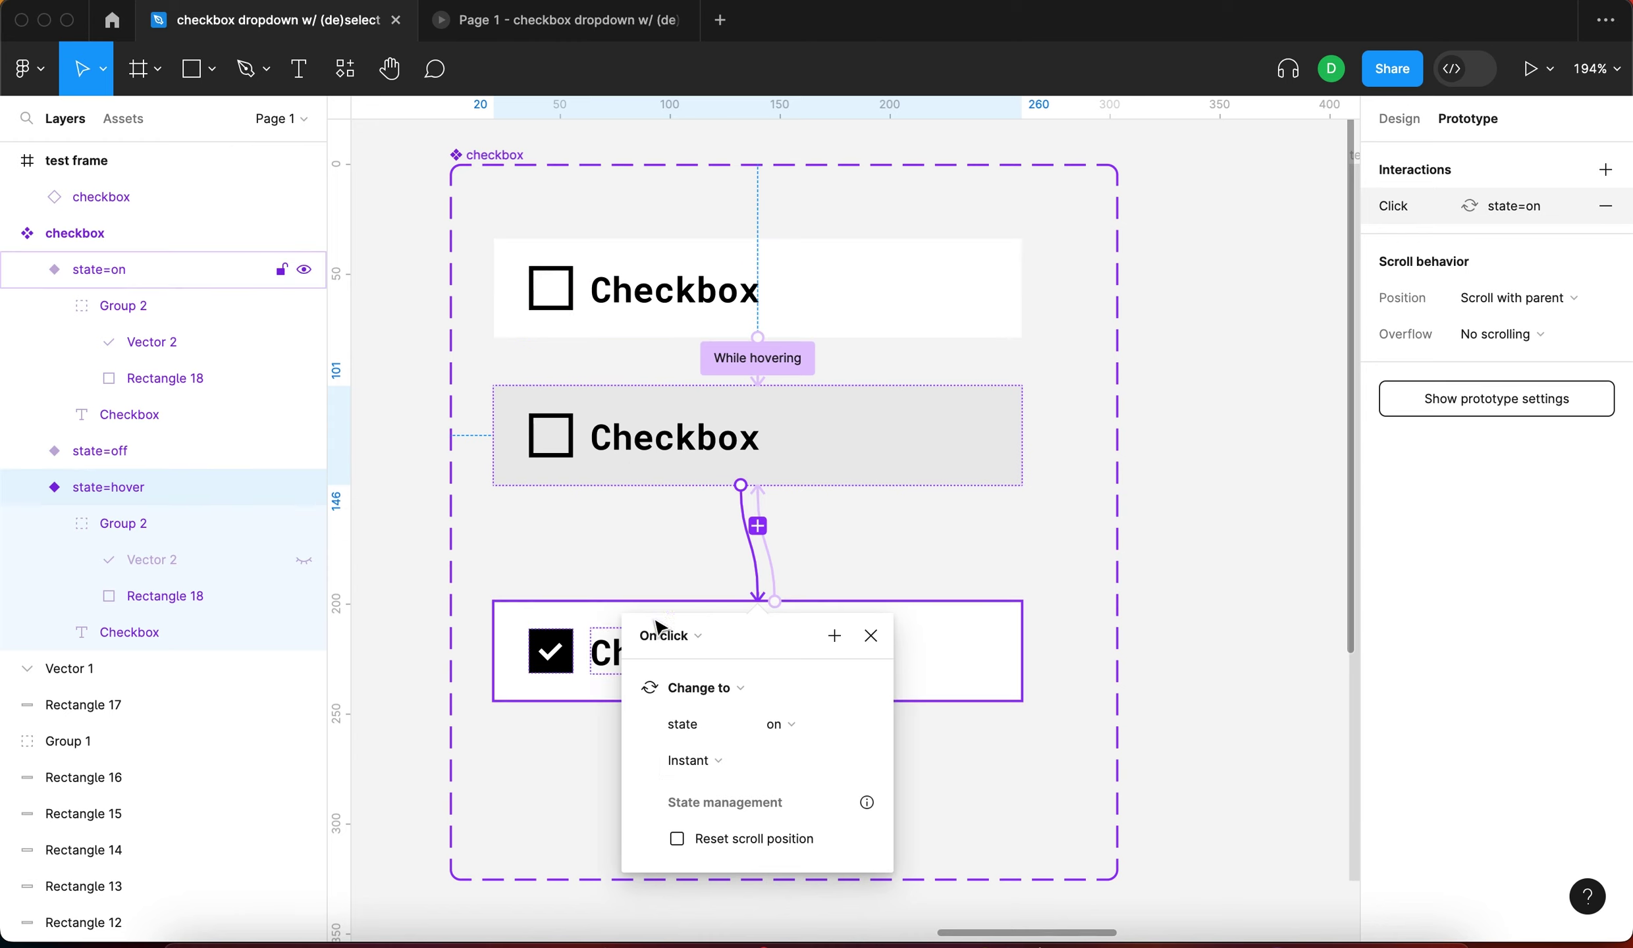
pyautogui.click(774, 580)
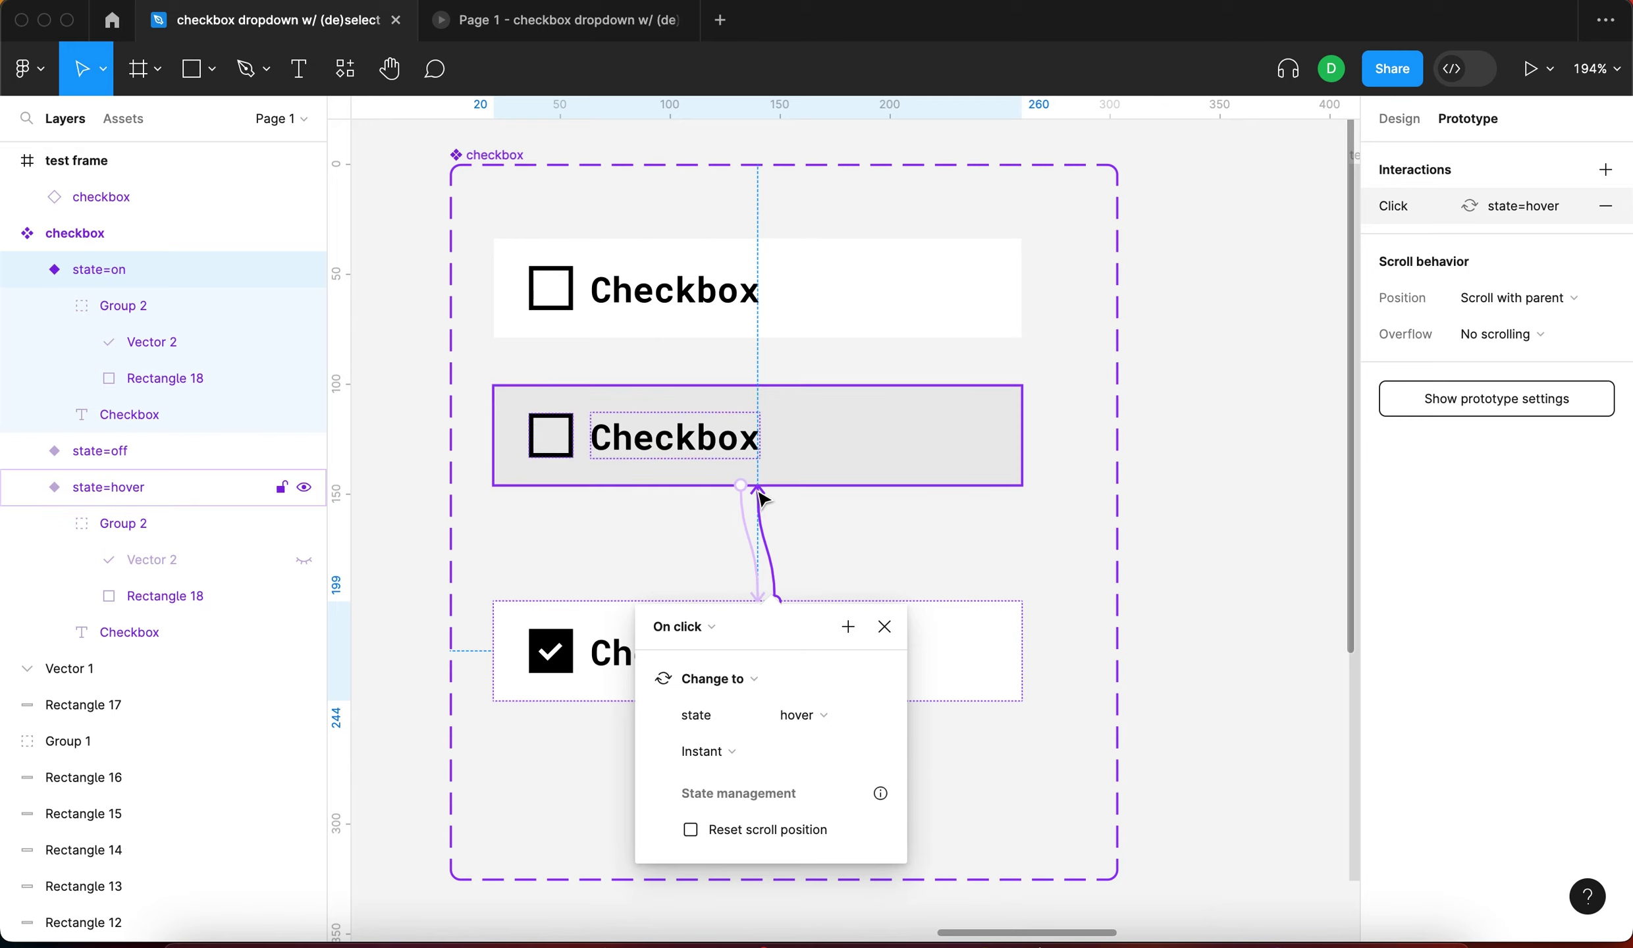
pyautogui.click(1303, 316)
pyautogui.click(663, 26)
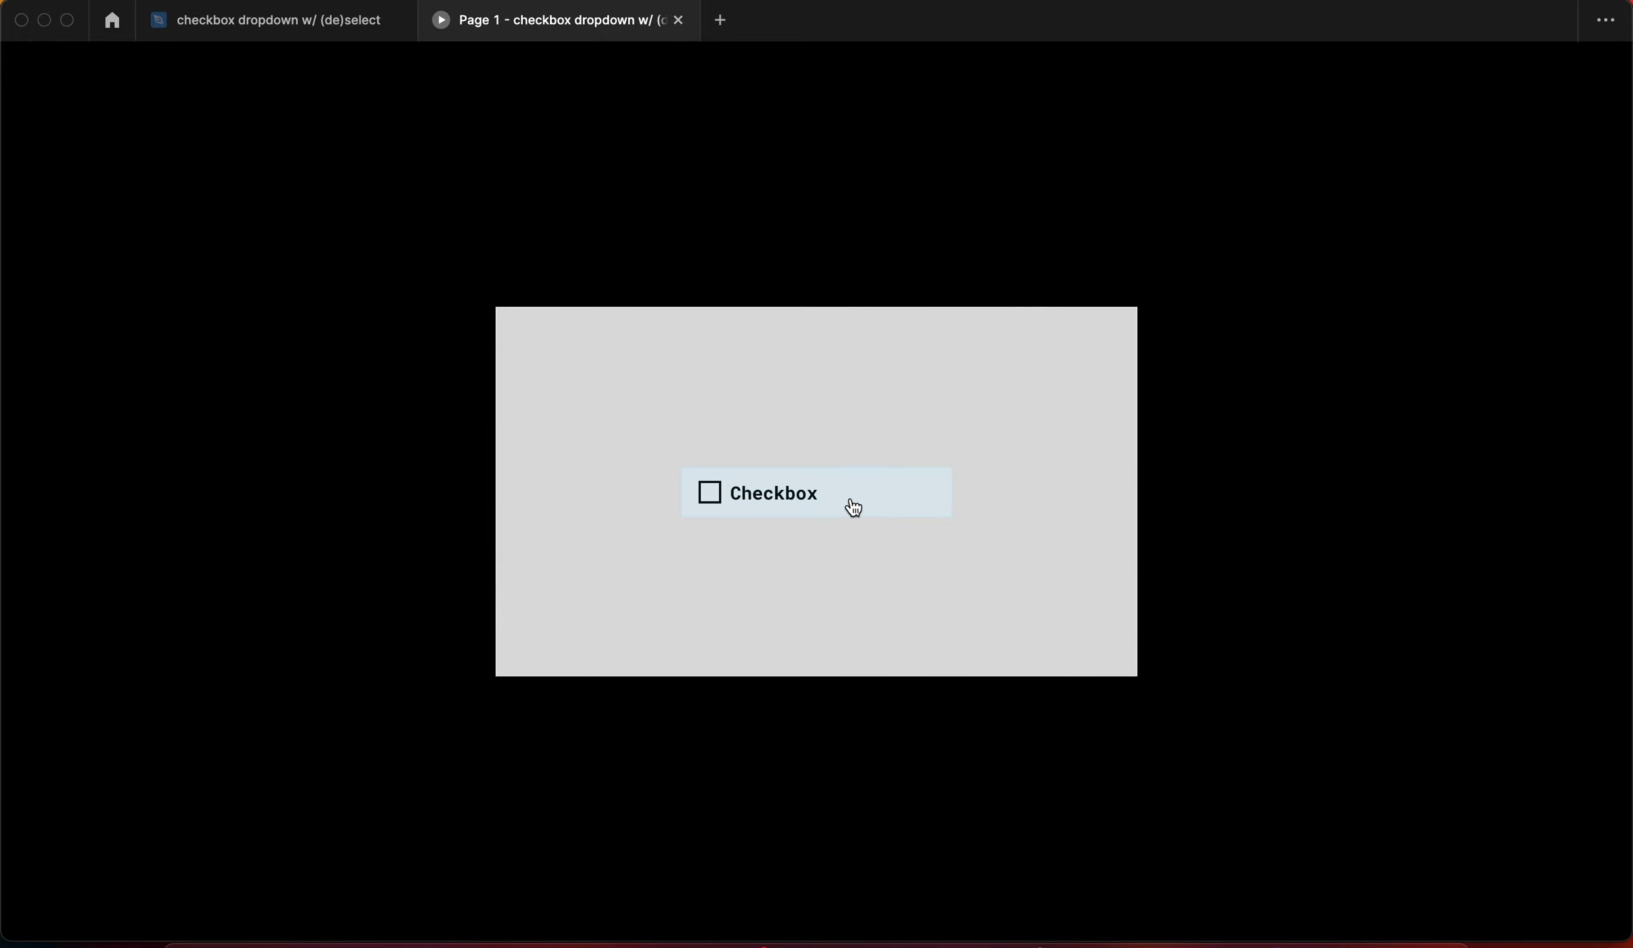
# Redirect the on variant's click interaction from the hover variant to the off variant
pyautogui.click(293, 28)
pyautogui.scroll(1, 636, 558)
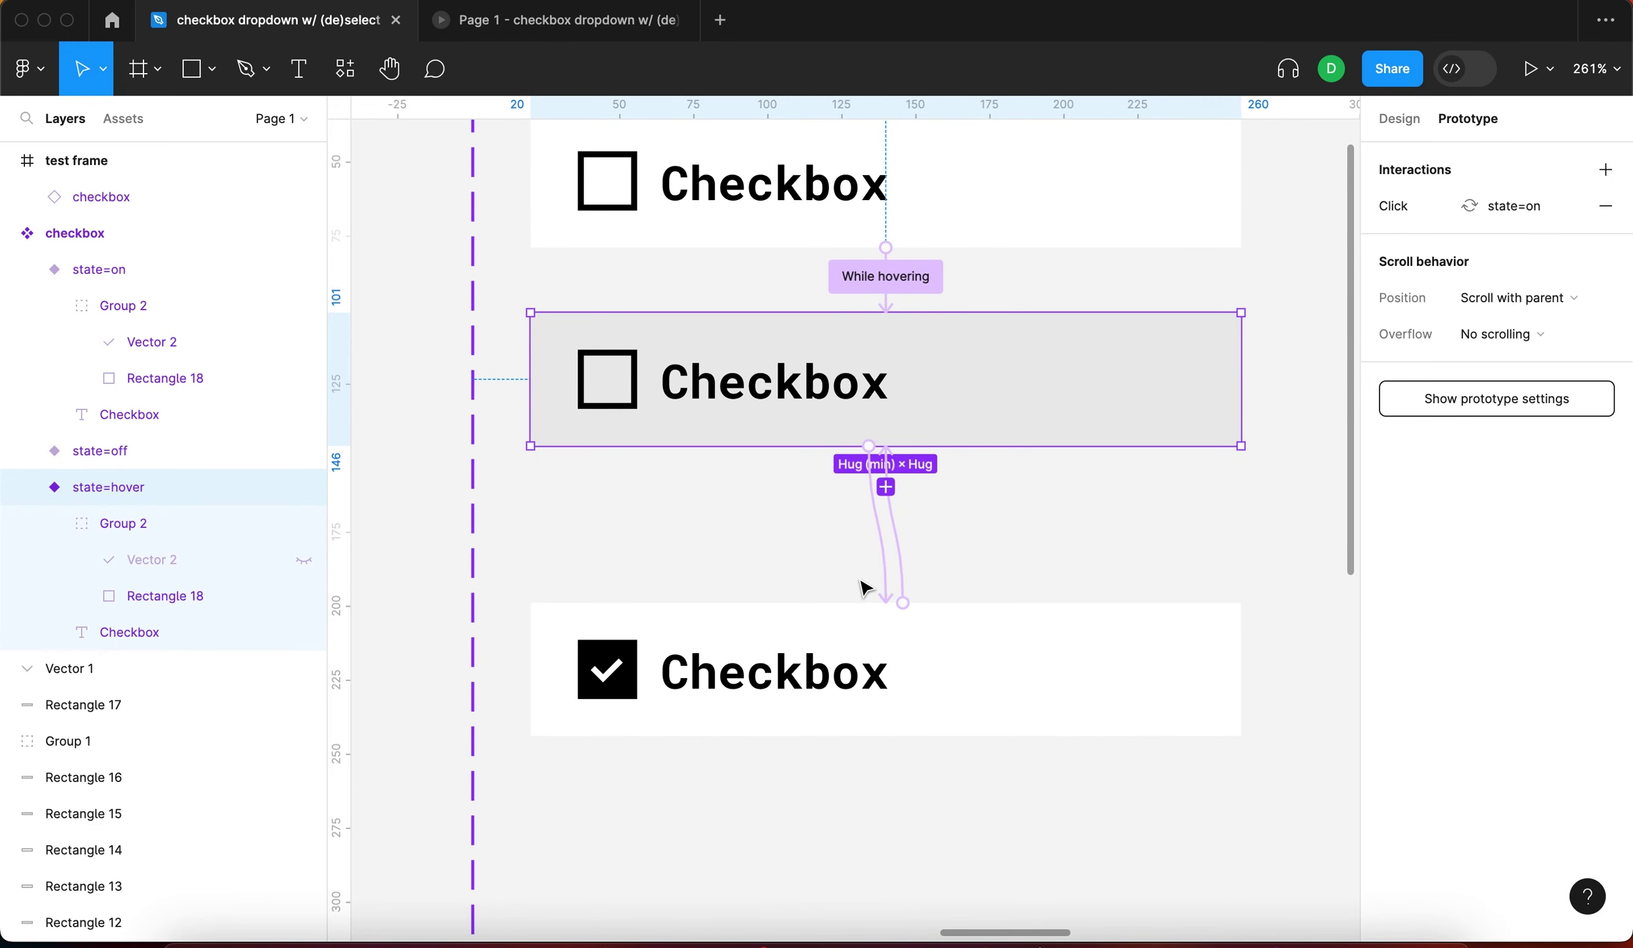
pyautogui.click(890, 582)
pyautogui.moveTo(960, 482); pyautogui.dragTo(1027, 197)
# Test toggling the checkbox on and off repeatedly in the prototype preview
pyautogui.click(541, 23)
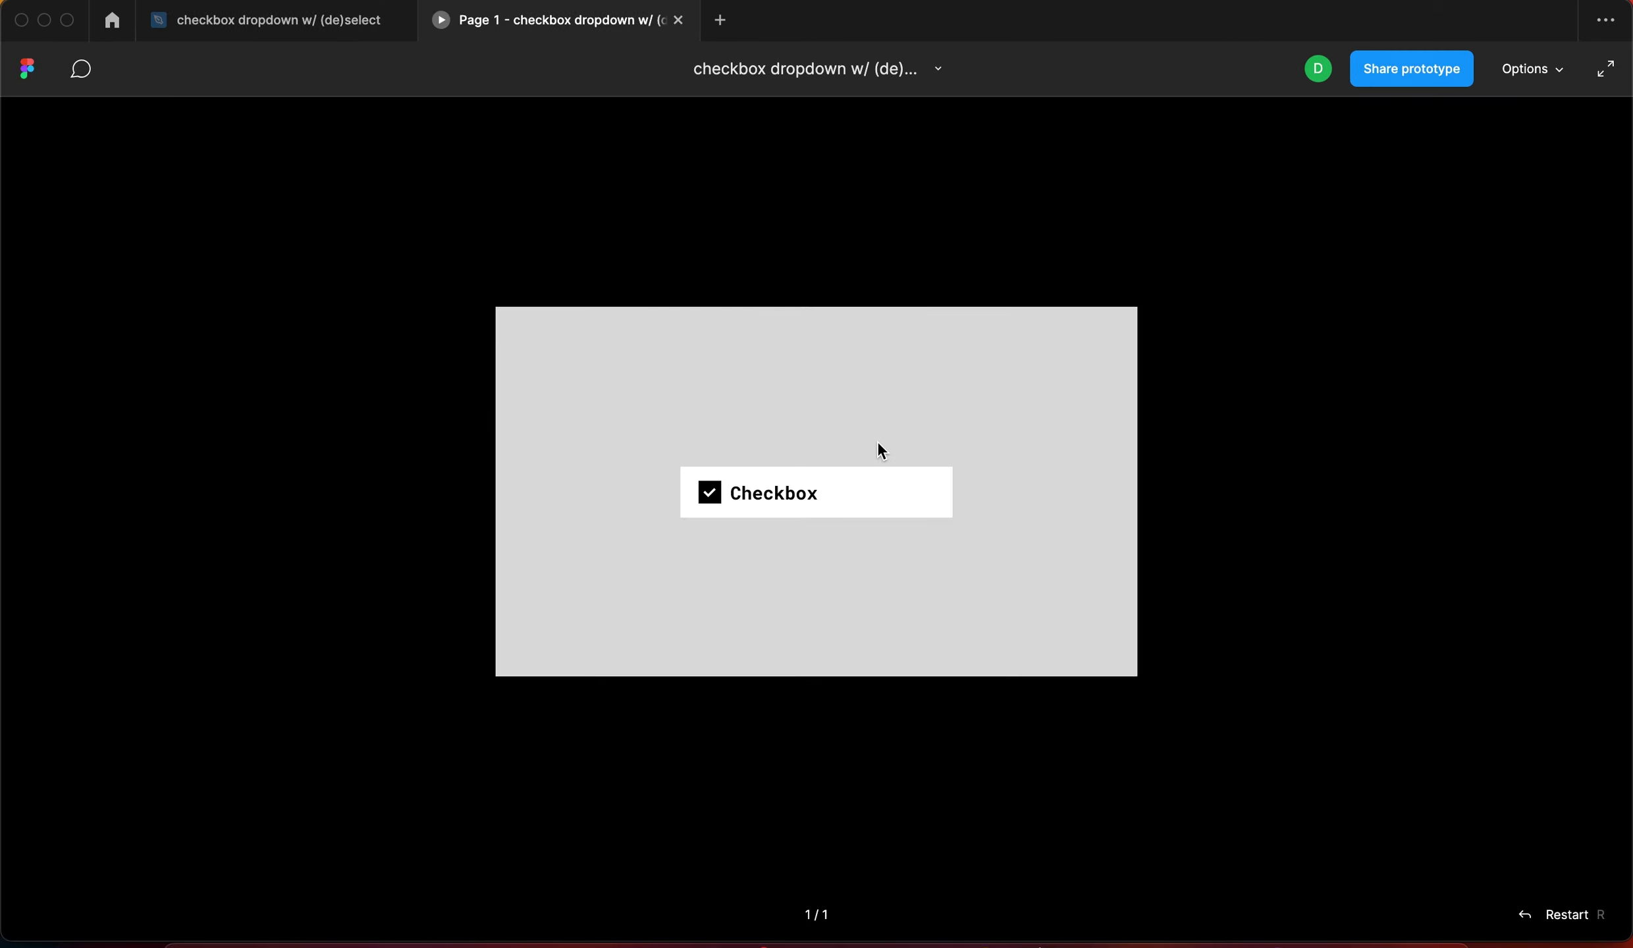
pyautogui.click(895, 504)
pyautogui.click(845, 497)
pyautogui.click(849, 498)
pyautogui.click(861, 507)
pyautogui.click(861, 507)
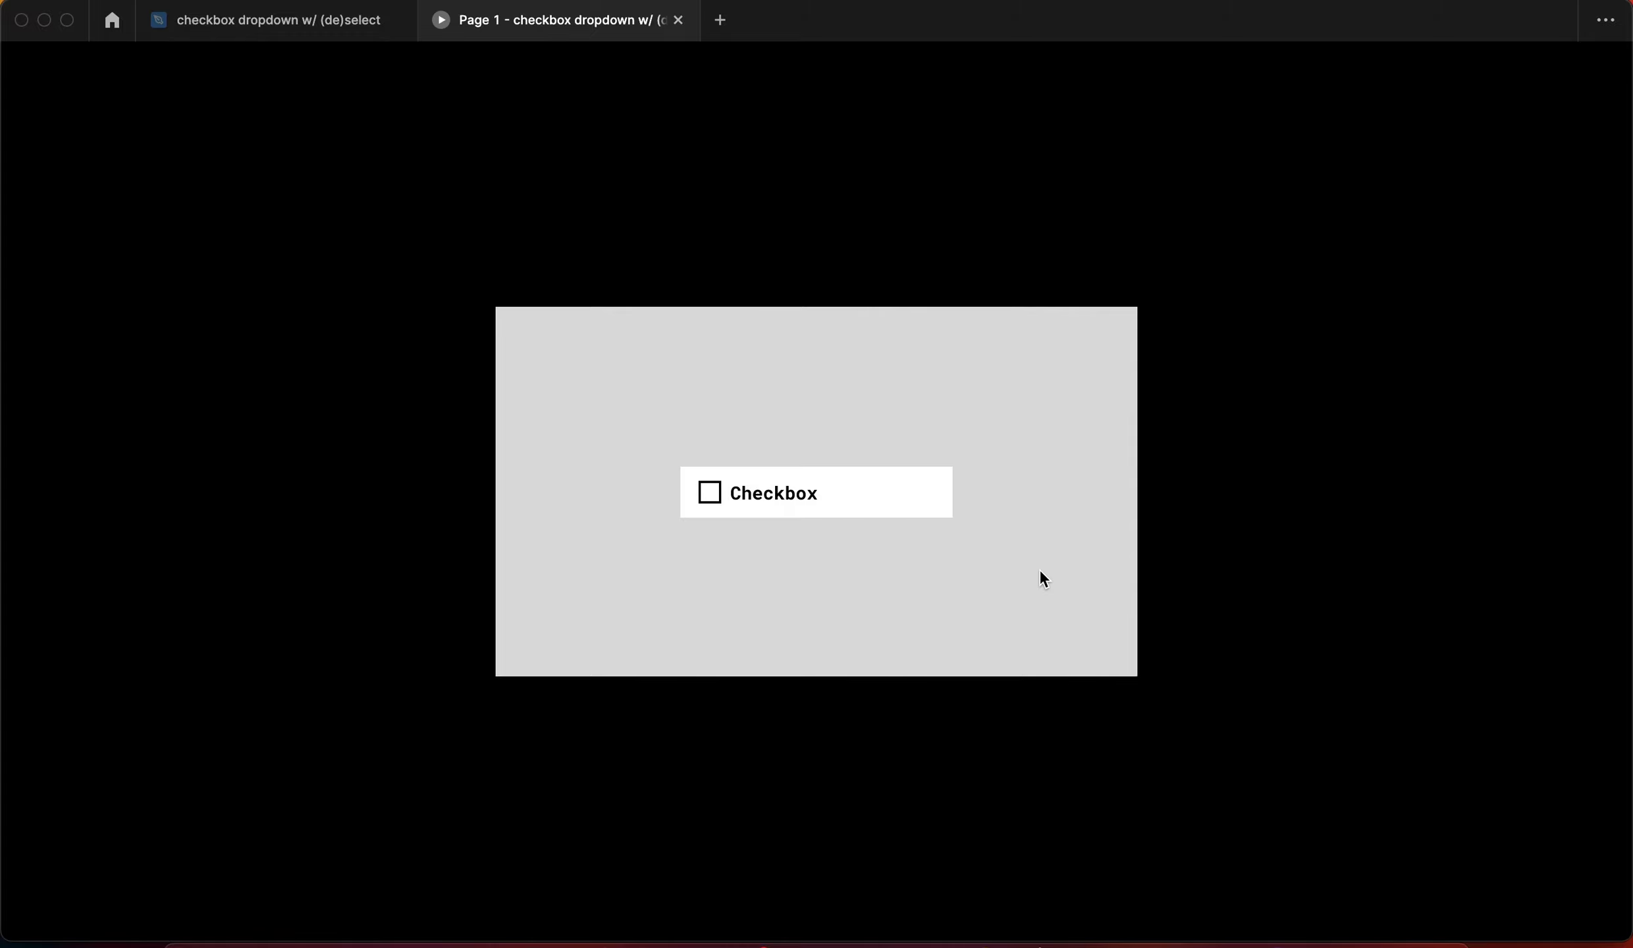
# Return to the design file and examine the prototype interactions of the off, hover and on variants
pyautogui.hotkey('ctrl', 'shift', 'Tab')
pyautogui.hscroll(3, 1008, 553)
pyautogui.scroll(-3, 948, 578)
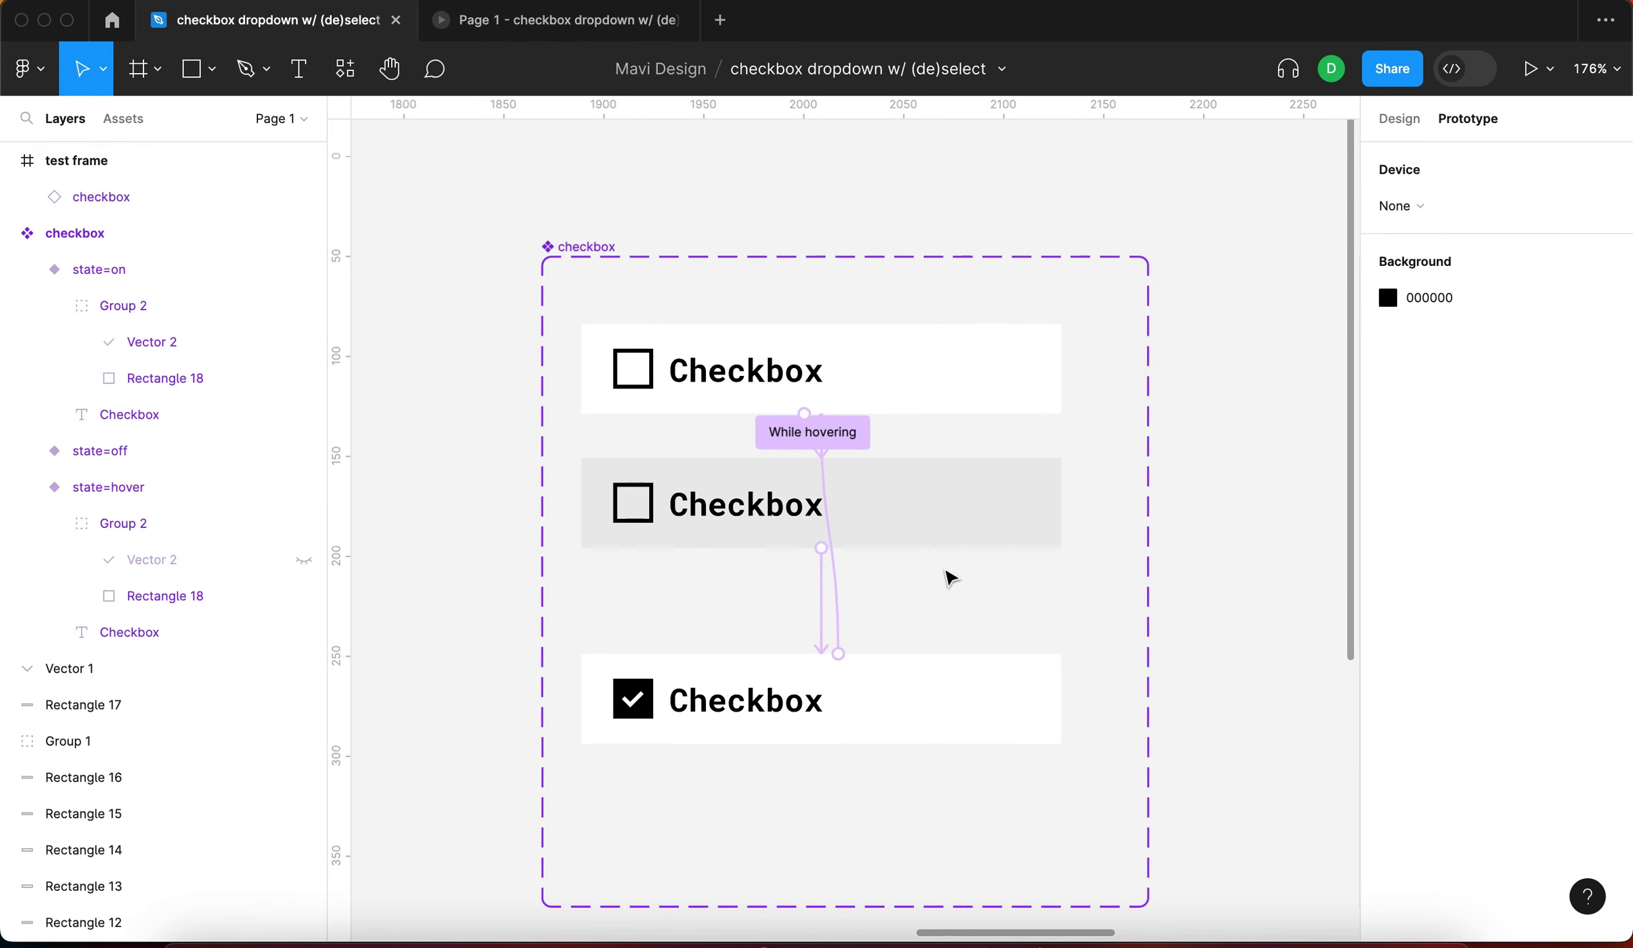
pyautogui.hscroll(2, 948, 577)
pyautogui.click(632, 372)
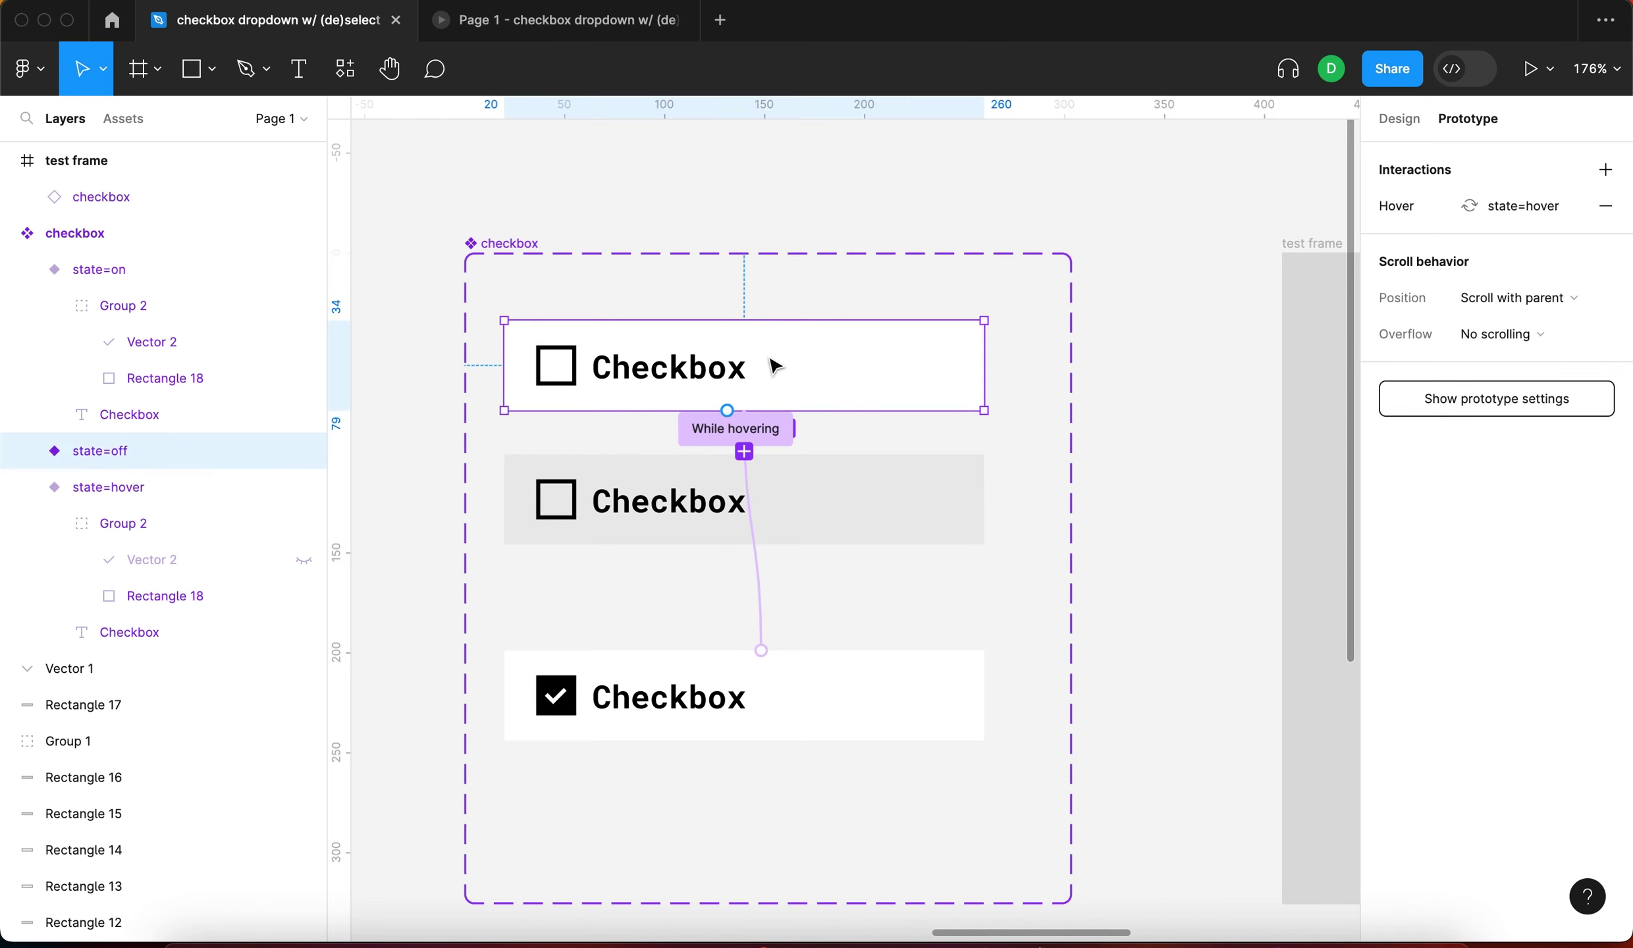
pyautogui.click(669, 493)
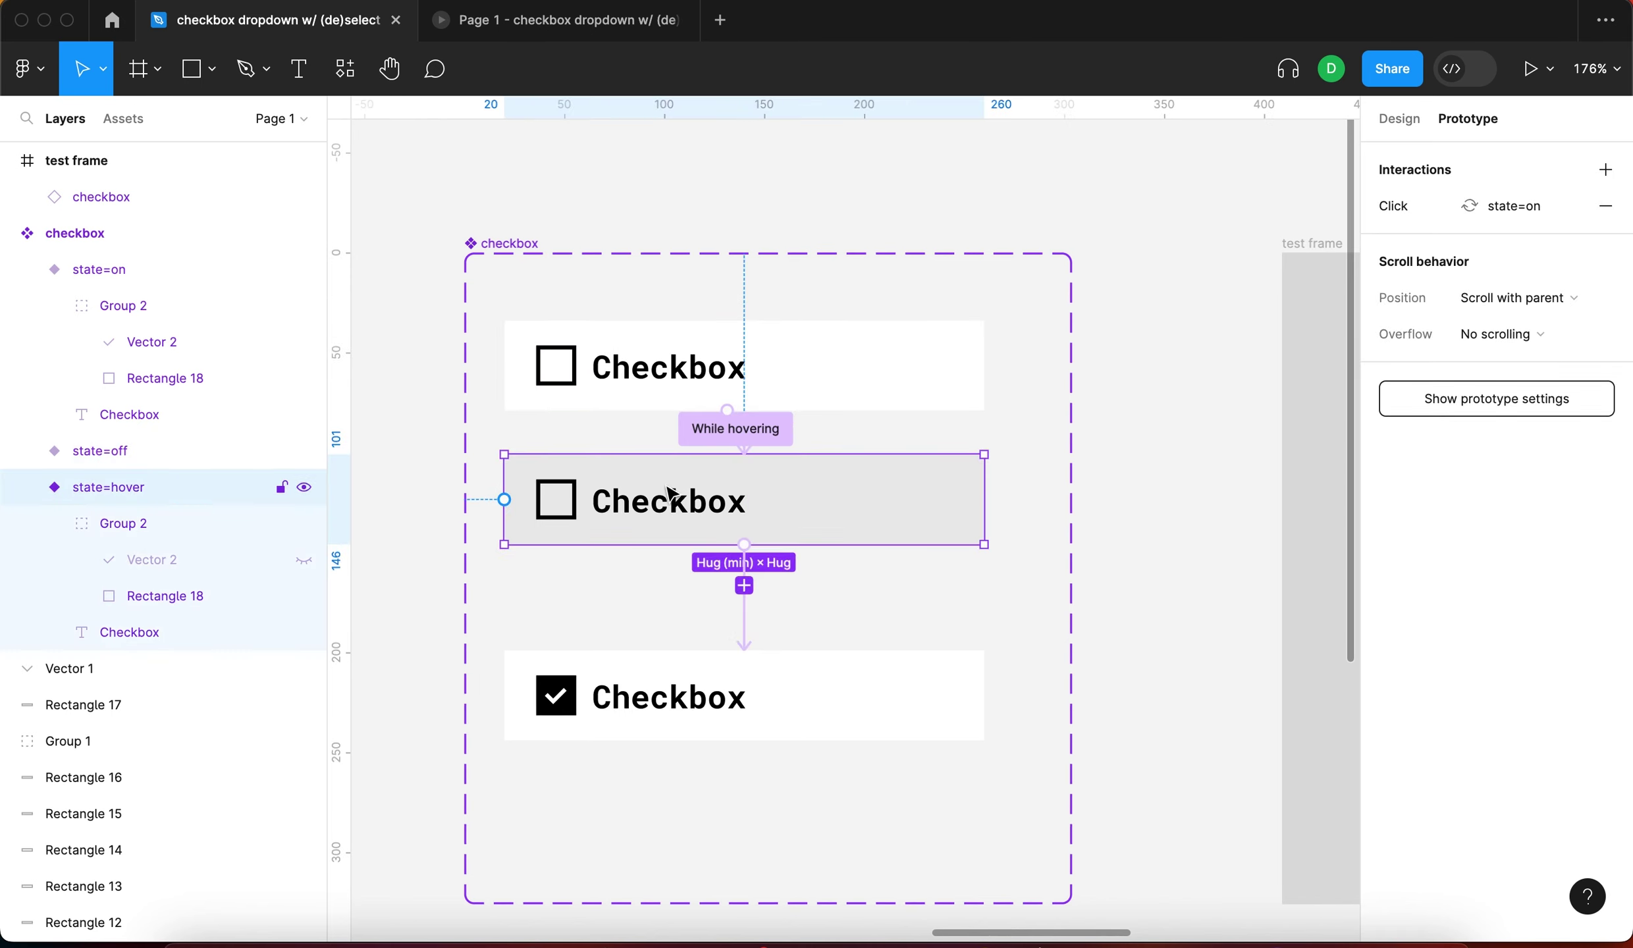
pyautogui.click(745, 625)
pyautogui.click(568, 703)
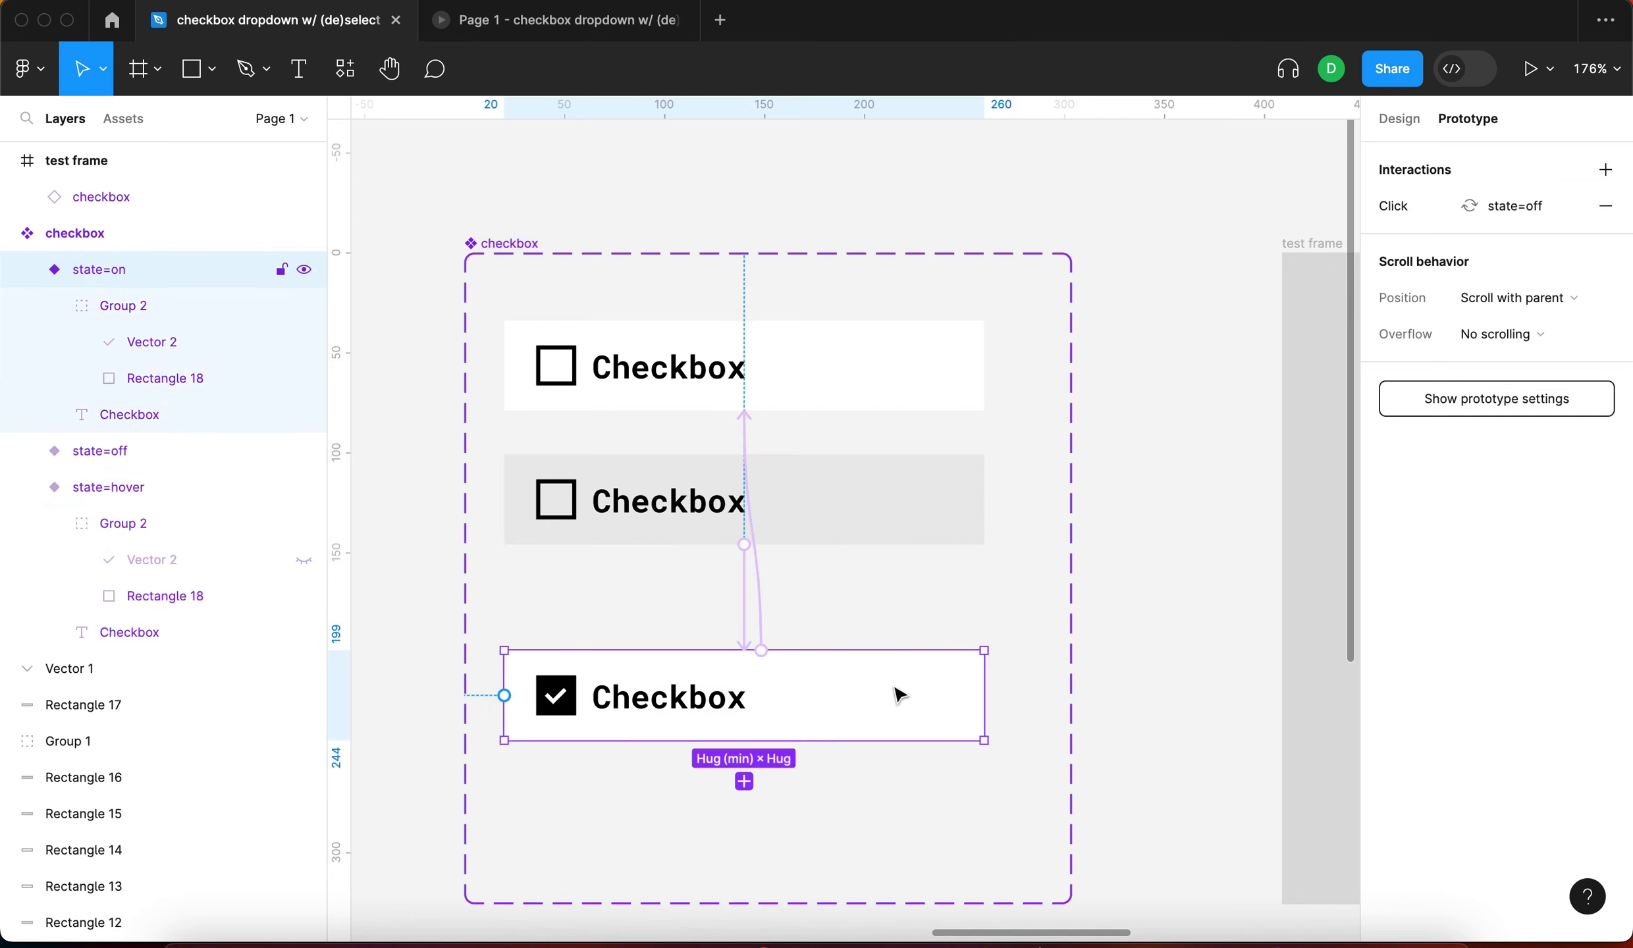
pyautogui.click(764, 636)
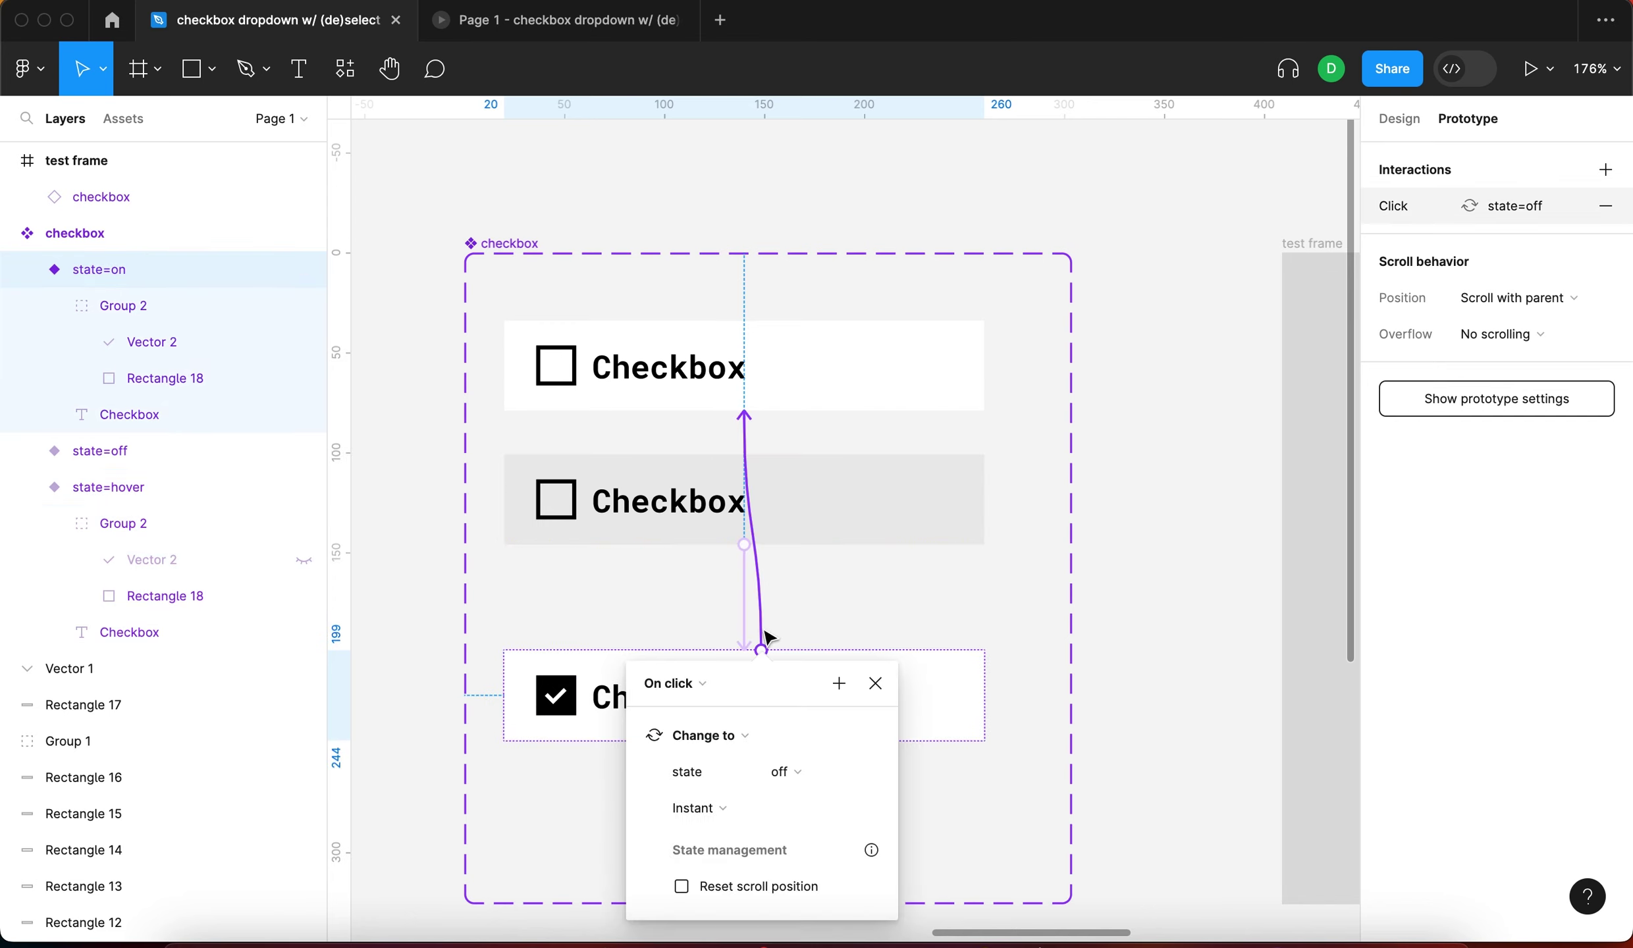
pyautogui.click(690, 386)
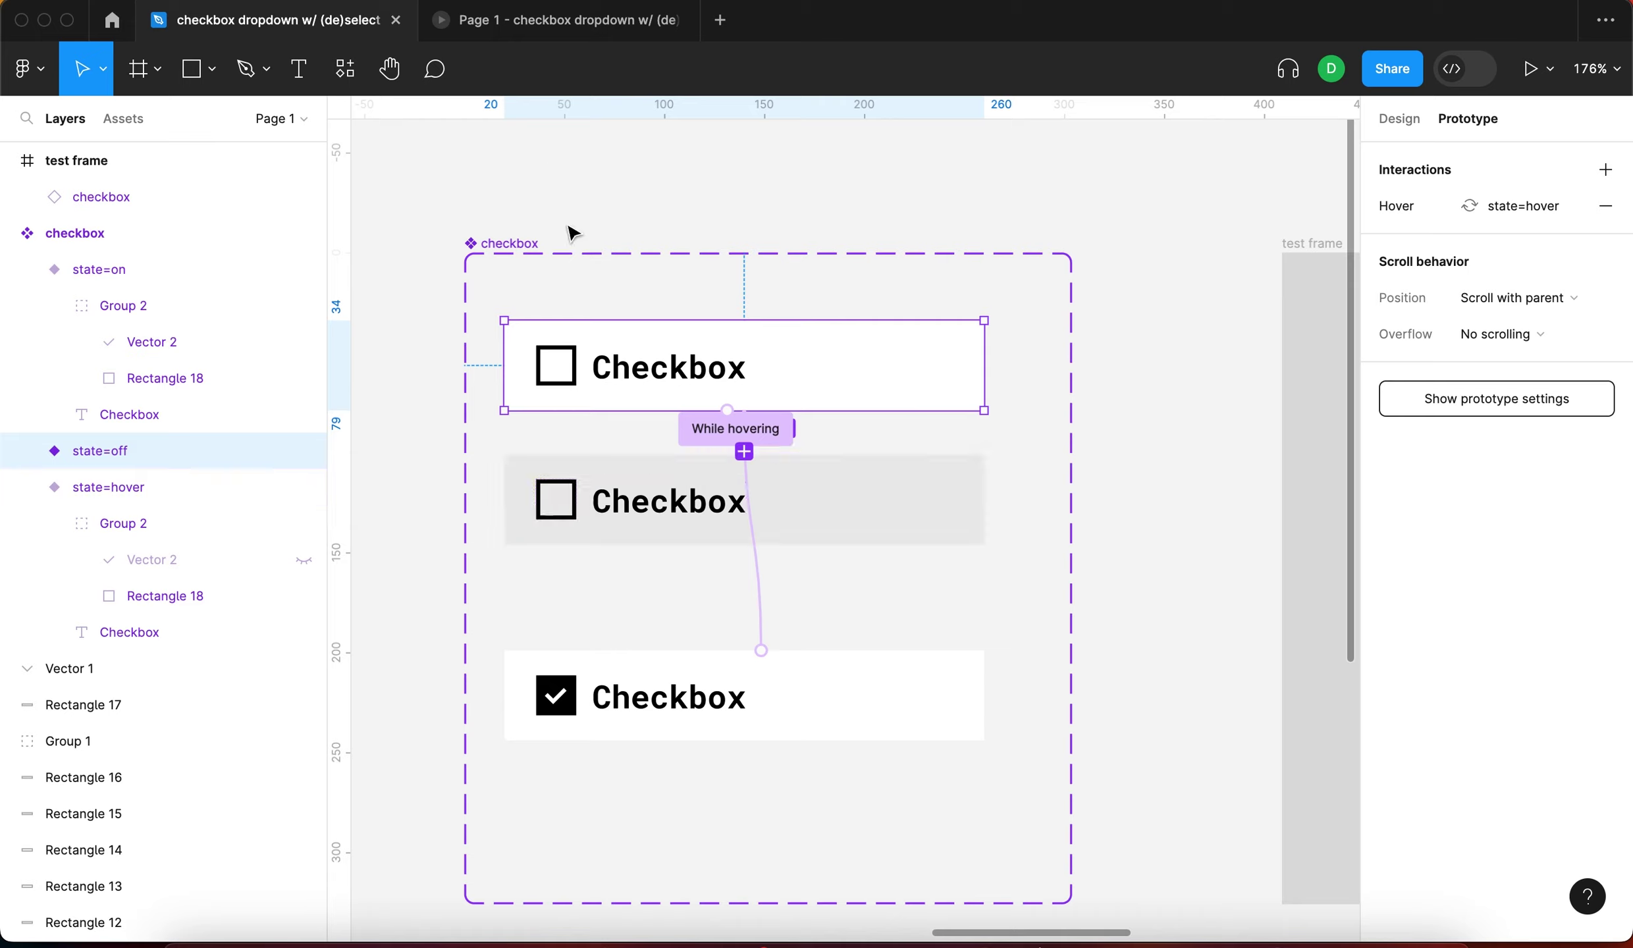
# Retest the checkbox's hover highlight and on/off toggling in the prototype preview
pyautogui.click(551, 21)
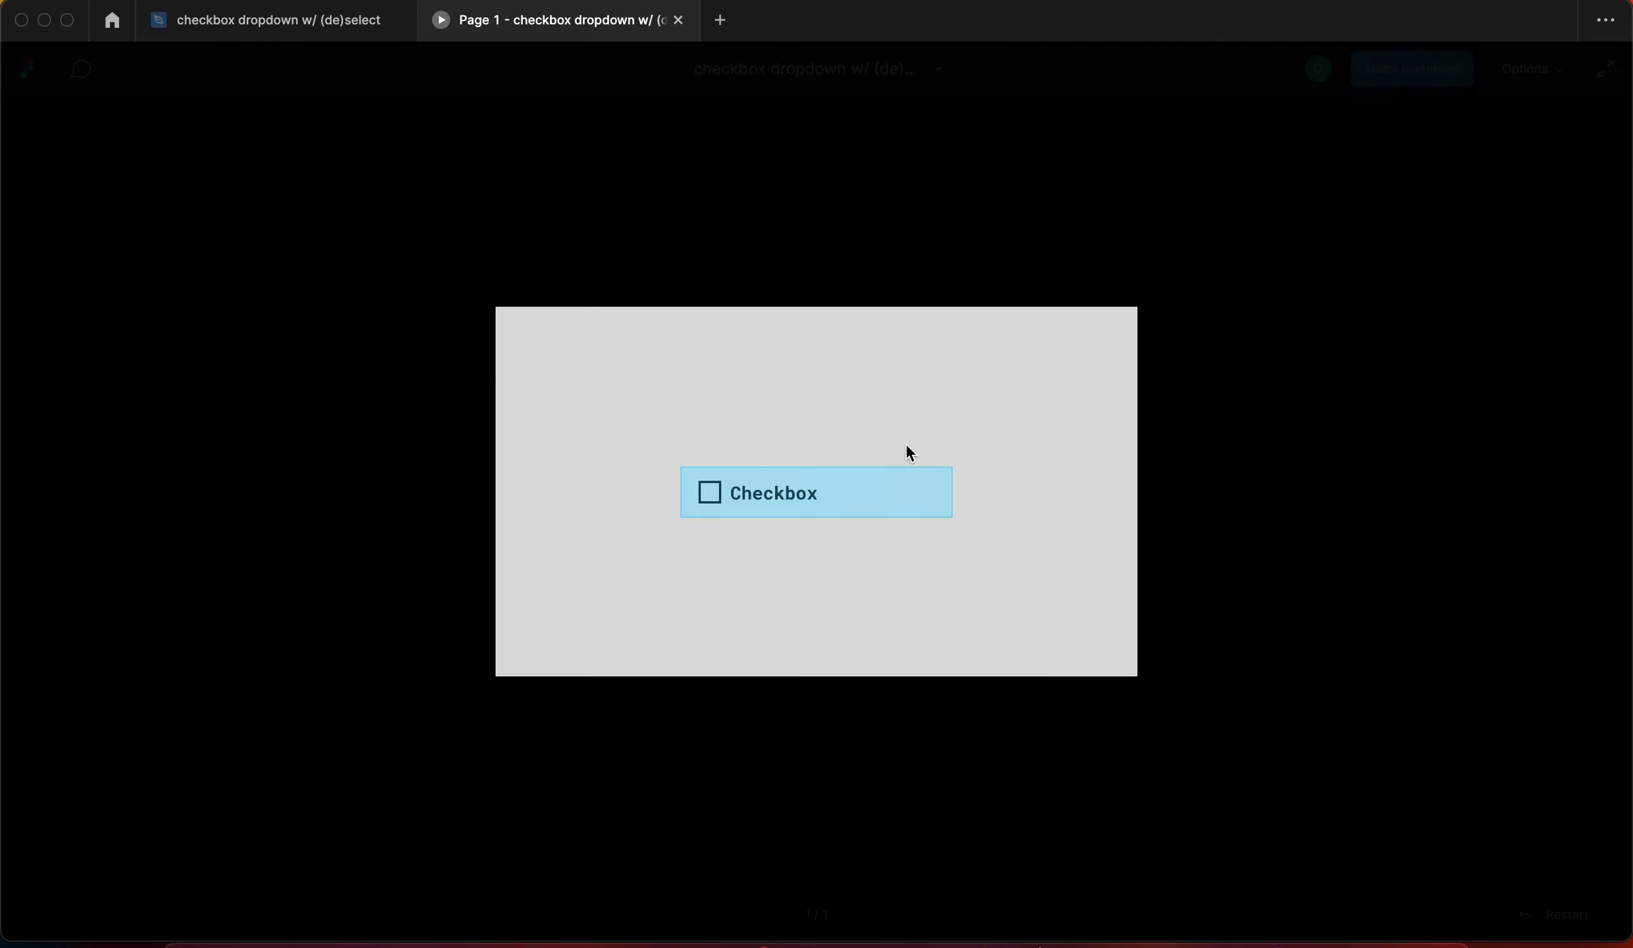
pyautogui.click(948, 514)
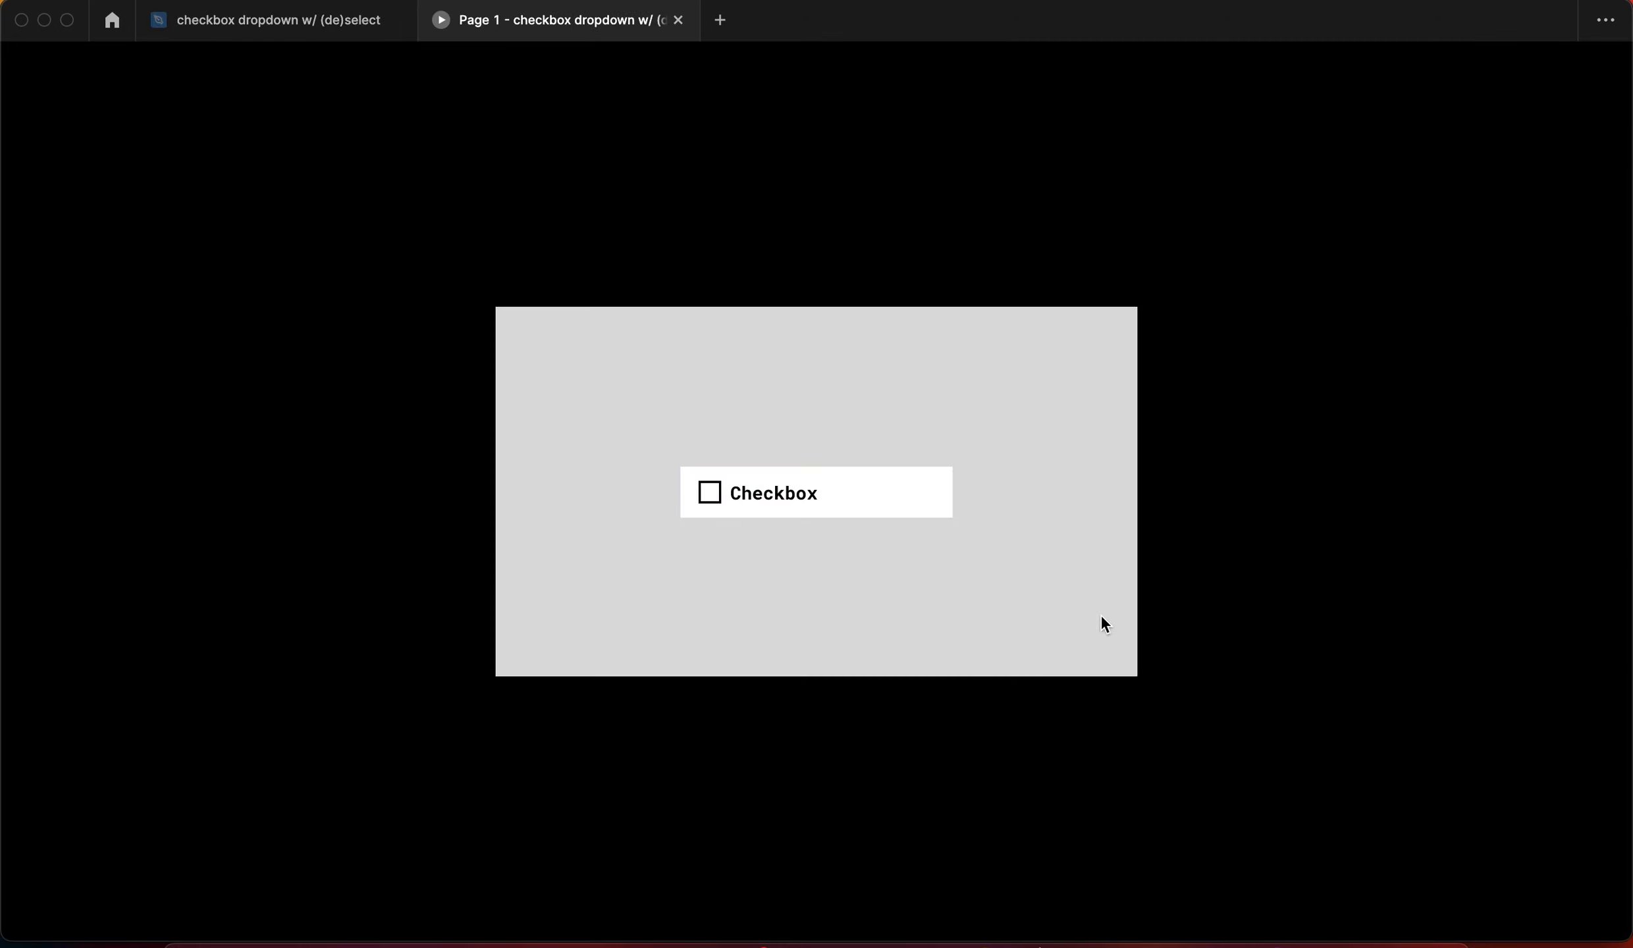
pyautogui.click(876, 512)
pyautogui.click(886, 499)
pyautogui.click(863, 500)
pyautogui.click(868, 484)
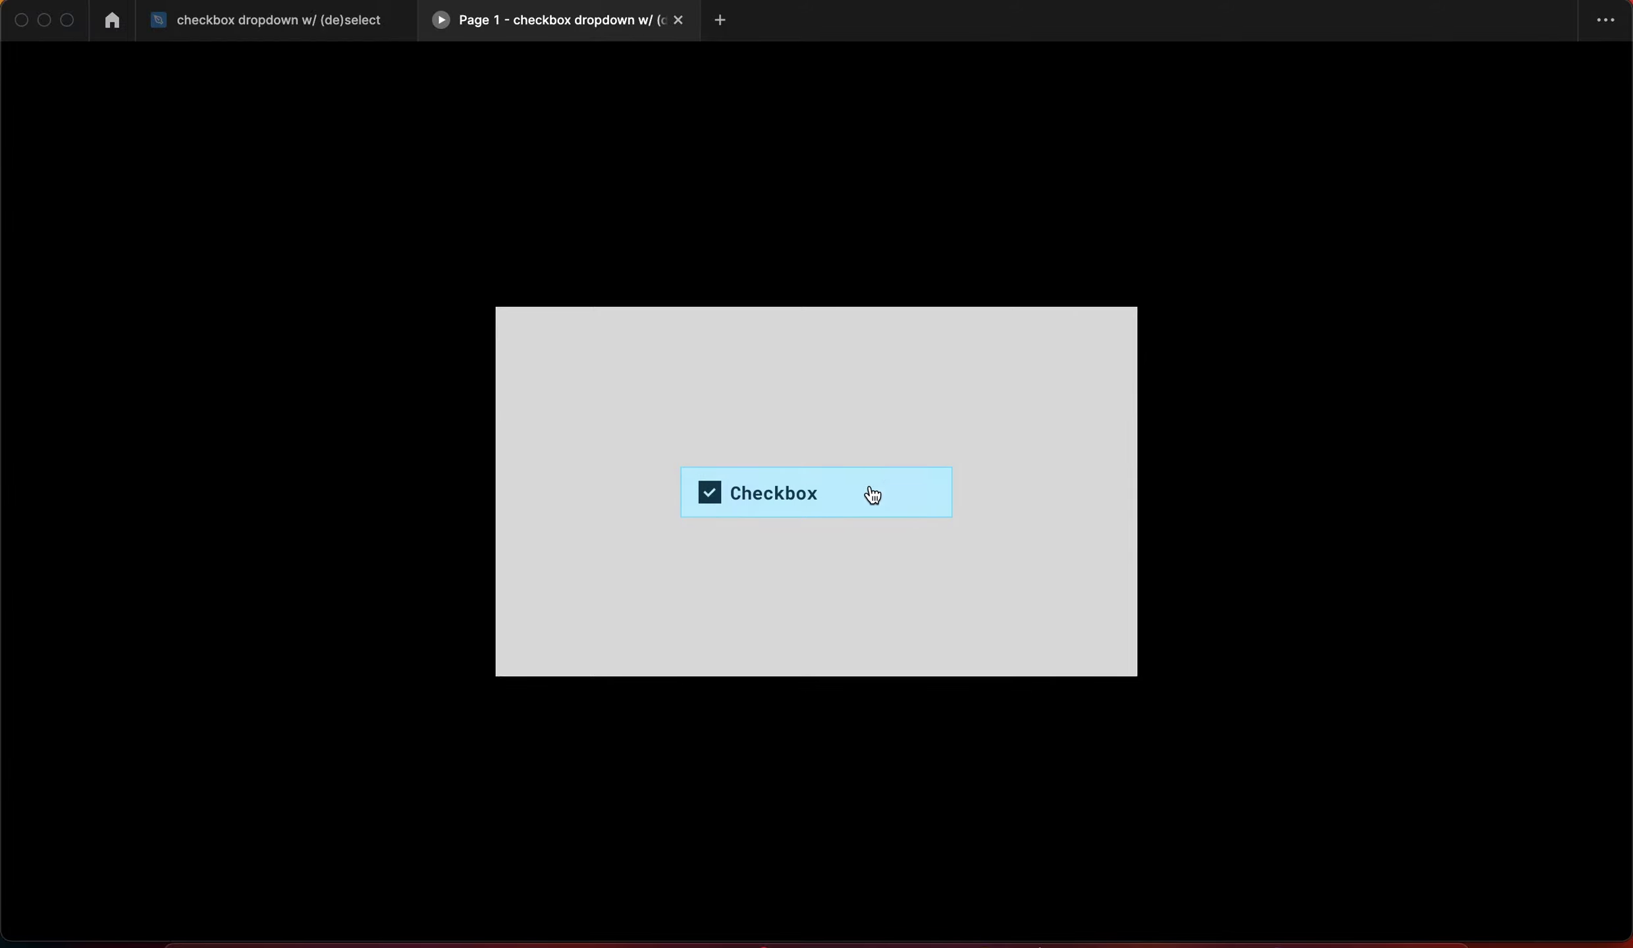
# Move the on variant up to space the three variants evenly, and recheck the checkbox in the prototype preview
pyautogui.hotkey('ctrl', 'Tab')
pyautogui.click(1185, 520)
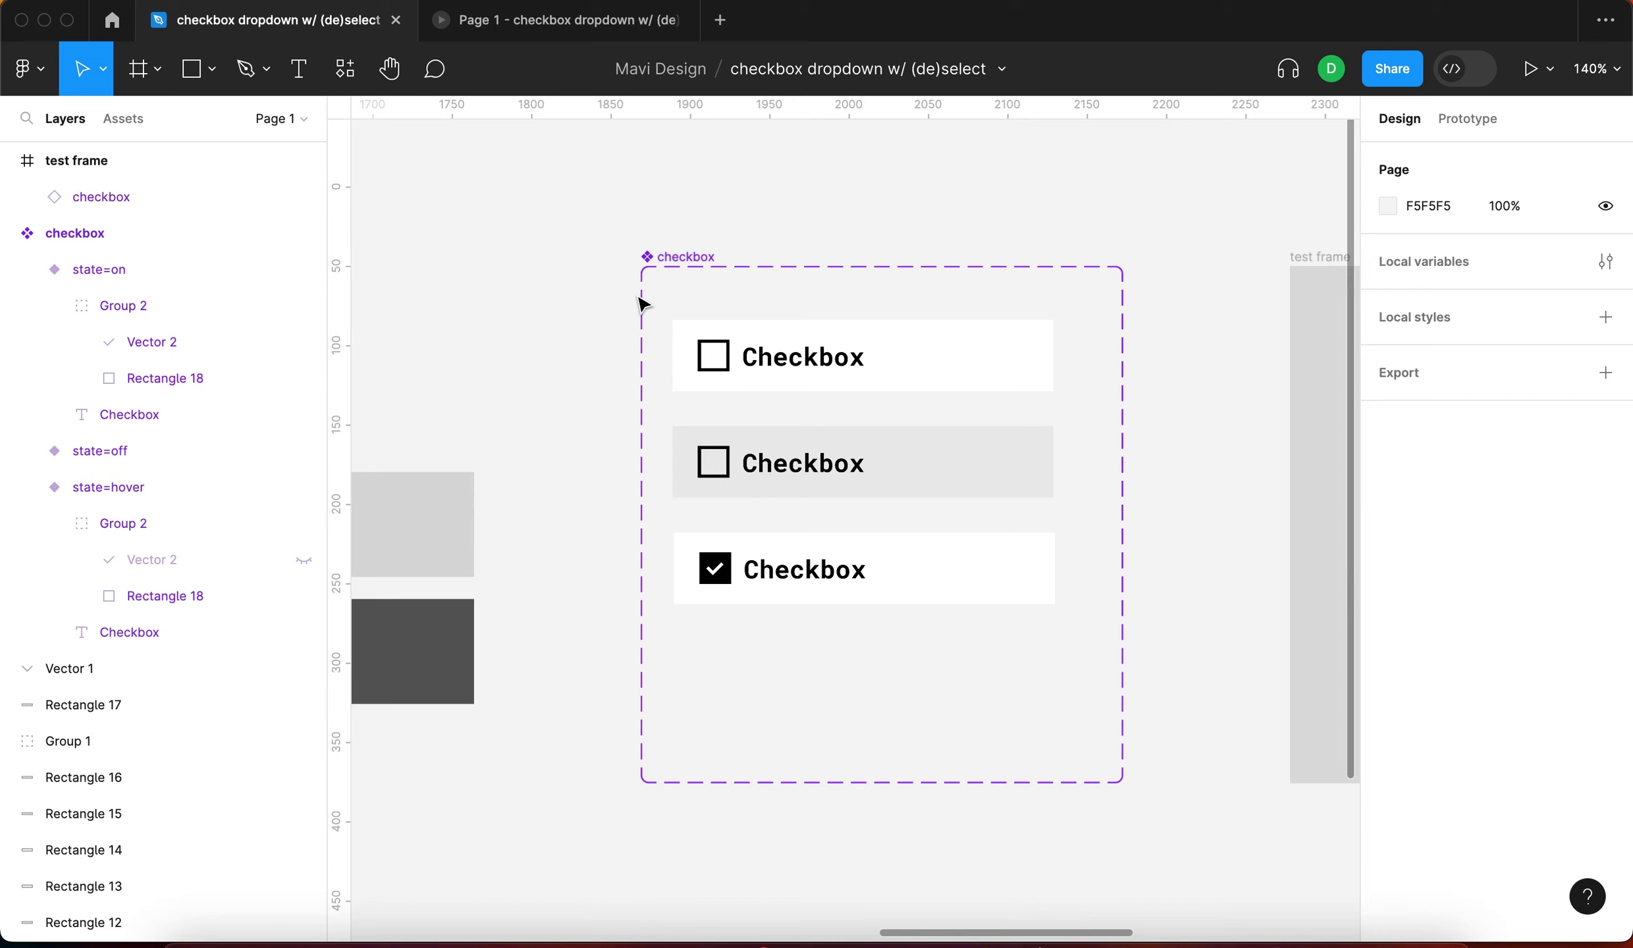
pyautogui.click(474, 20)
pyautogui.click(817, 494)
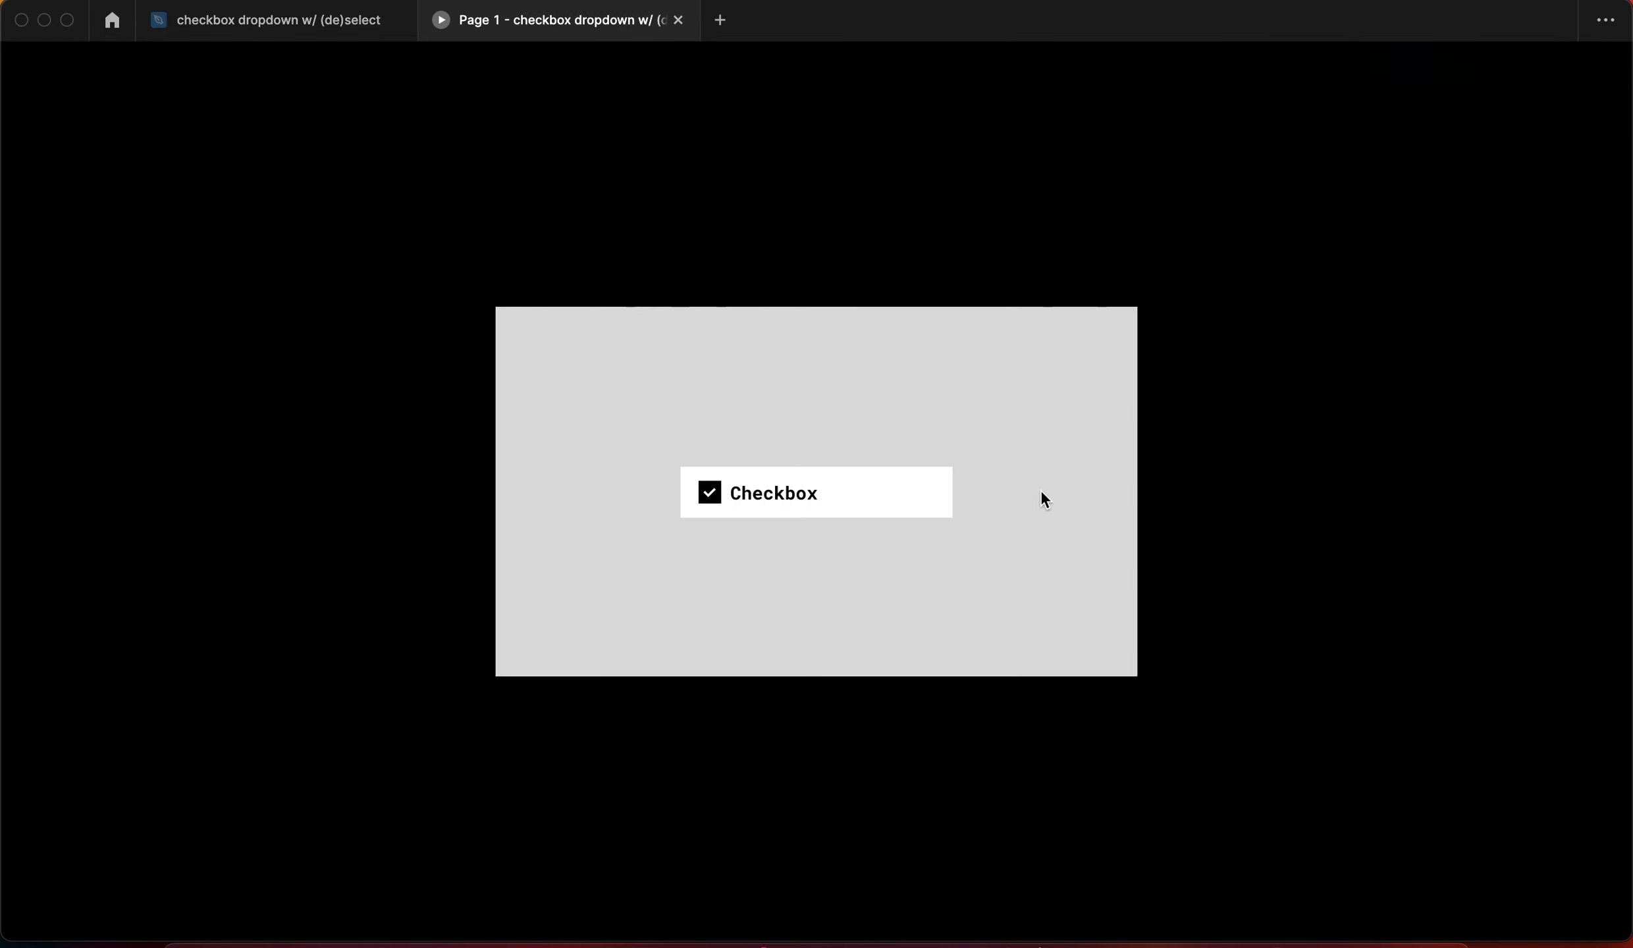
pyautogui.click(234, 30)
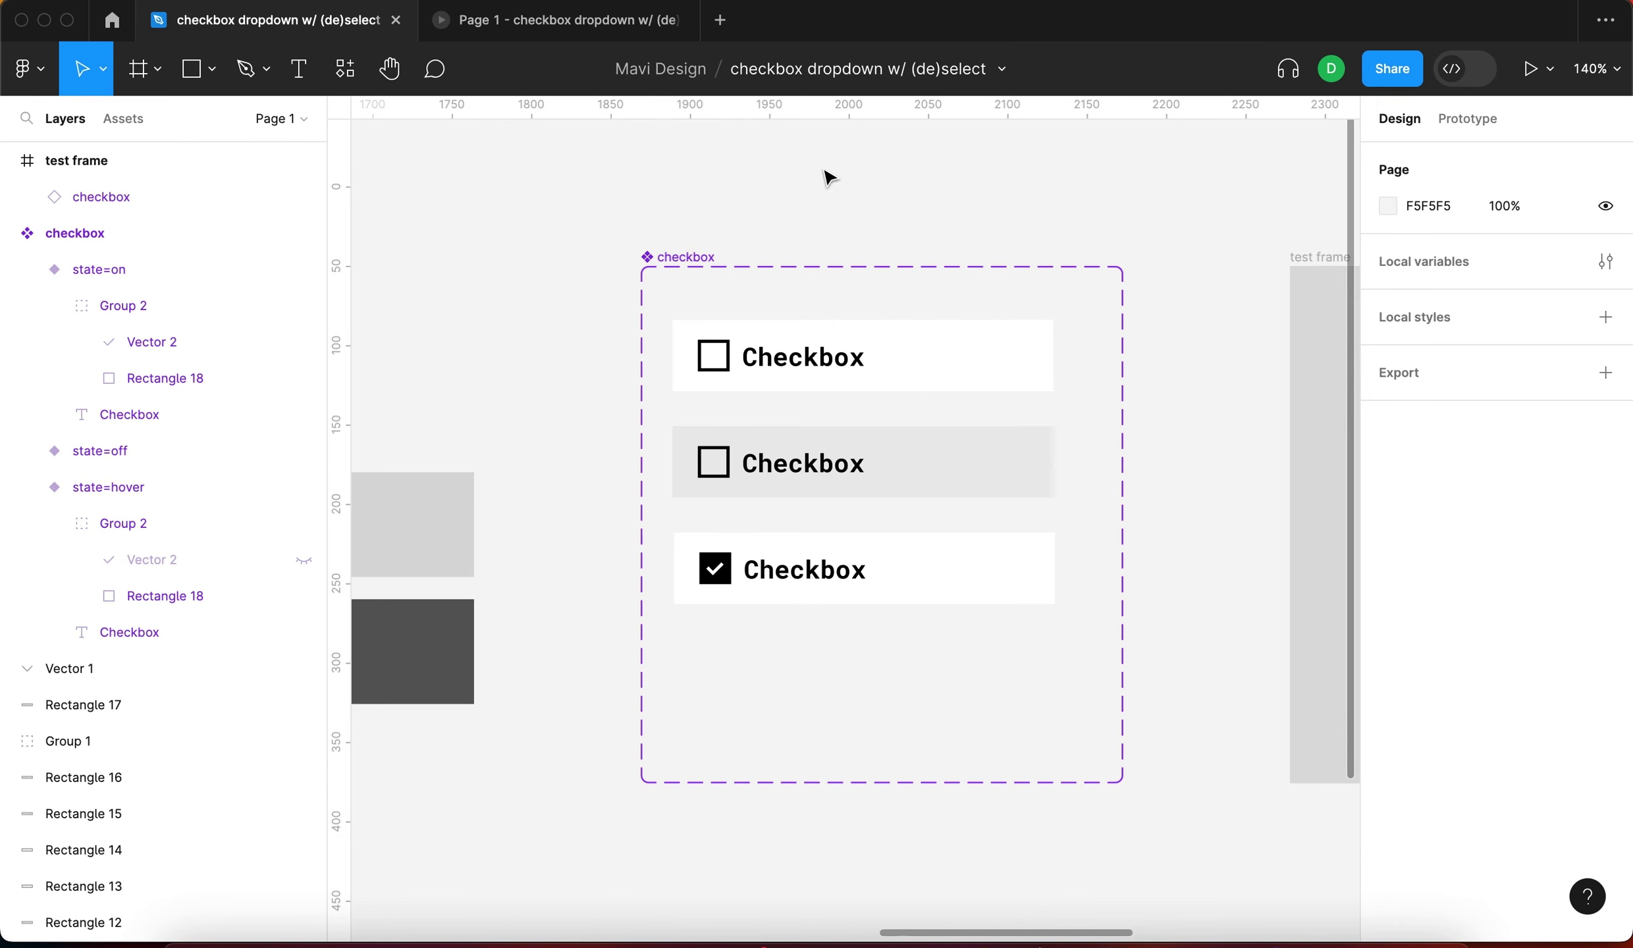
# Examine the dropdown wireframe rectangles, including the two small dark button placeholders beneath the option list
pyautogui.scroll(-5, 829, 178)
pyautogui.hscroll(-5, 776, 205)
pyautogui.moveTo(448, 744); pyautogui.dragTo(737, 323)
pyautogui.click(846, 660)
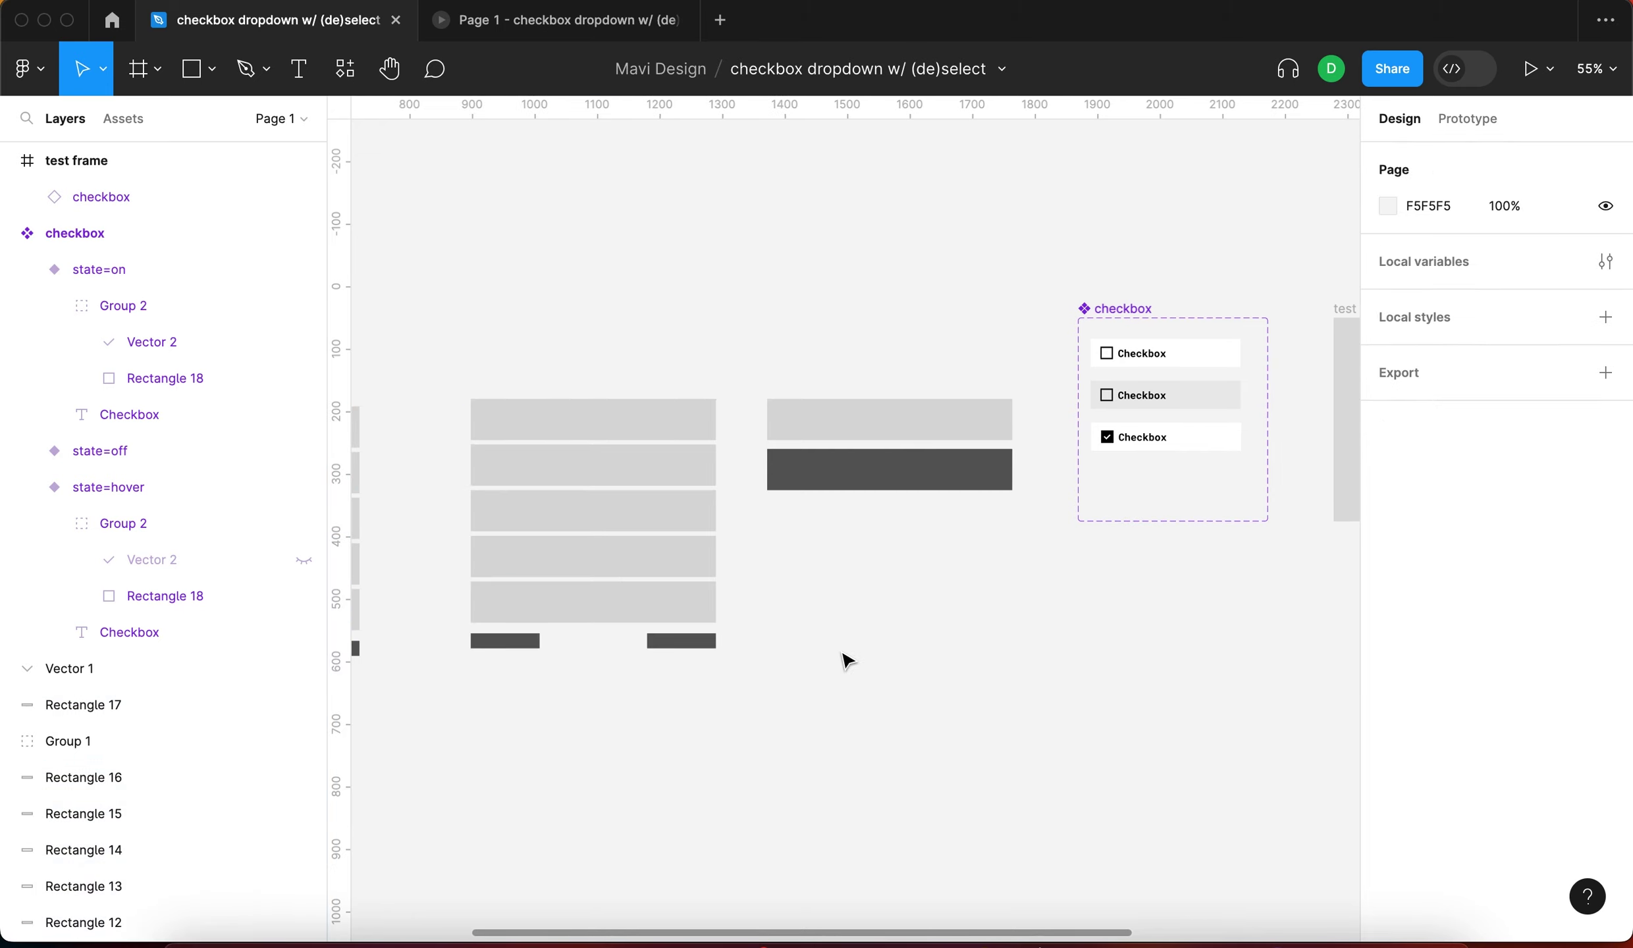
pyautogui.scroll(-2, 947, 638)
pyautogui.hscroll(-3, 947, 638)
pyautogui.click(800, 568)
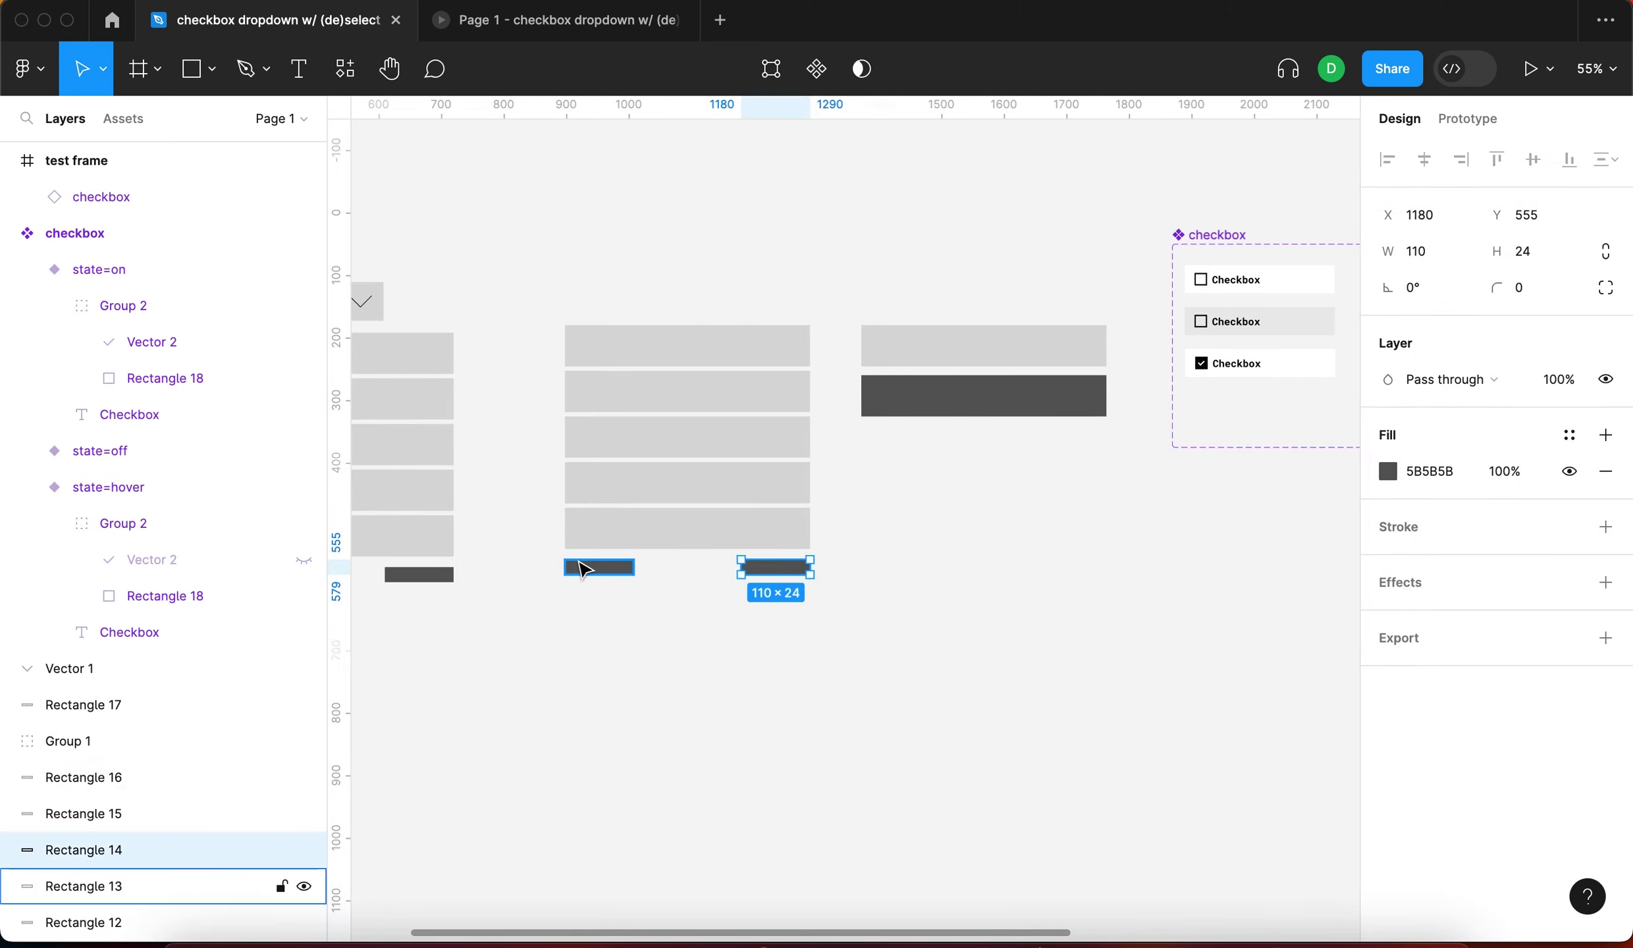
pyautogui.click(580, 567)
pyautogui.click(878, 565)
pyautogui.hscroll(3, 805, 583)
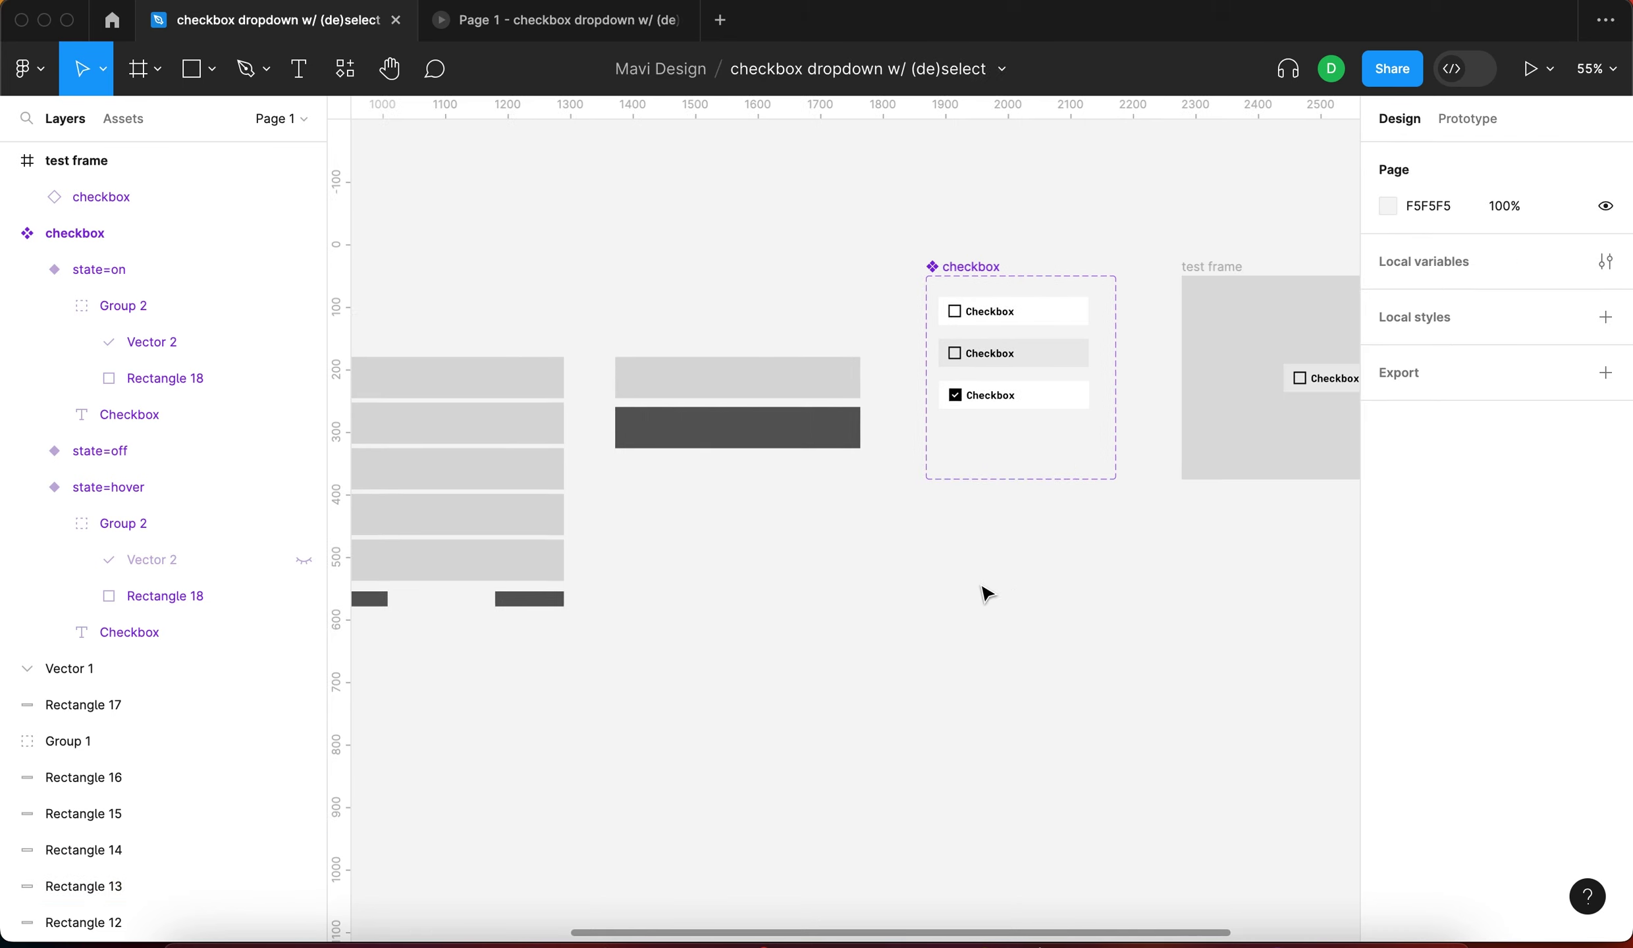
# Place a copy of the off variant as an instance on the empty canvas below the dark wireframe rectangle
pyautogui.hscroll(3, 958, 589)
pyautogui.hscroll(-5, 825, 593)
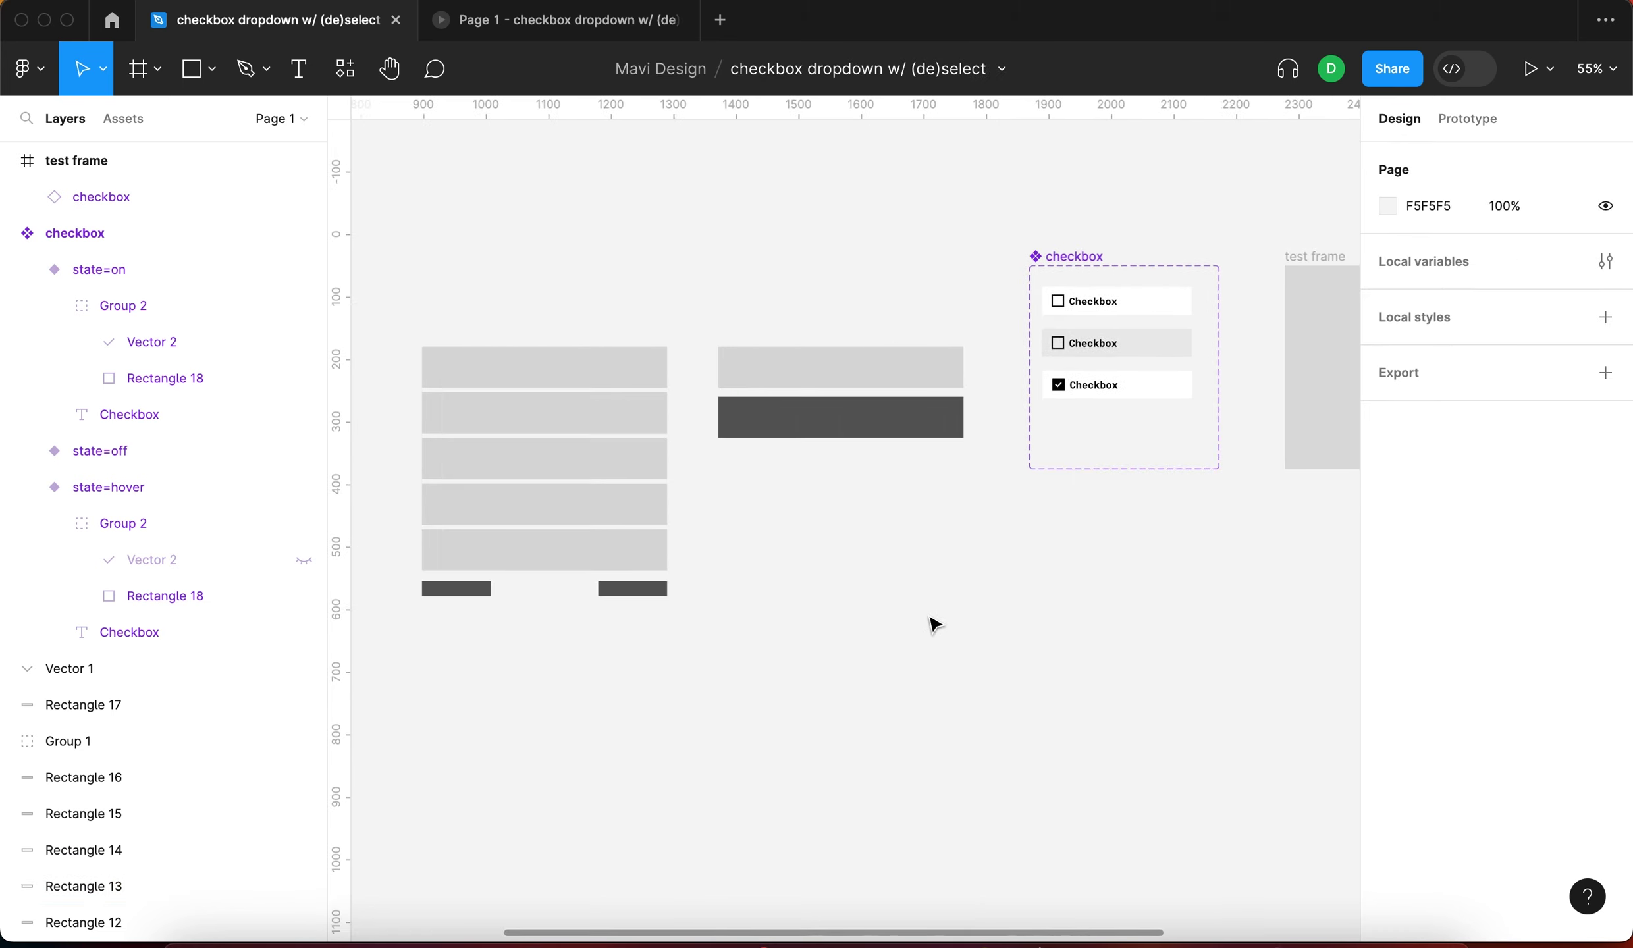
pyautogui.click(1151, 304)
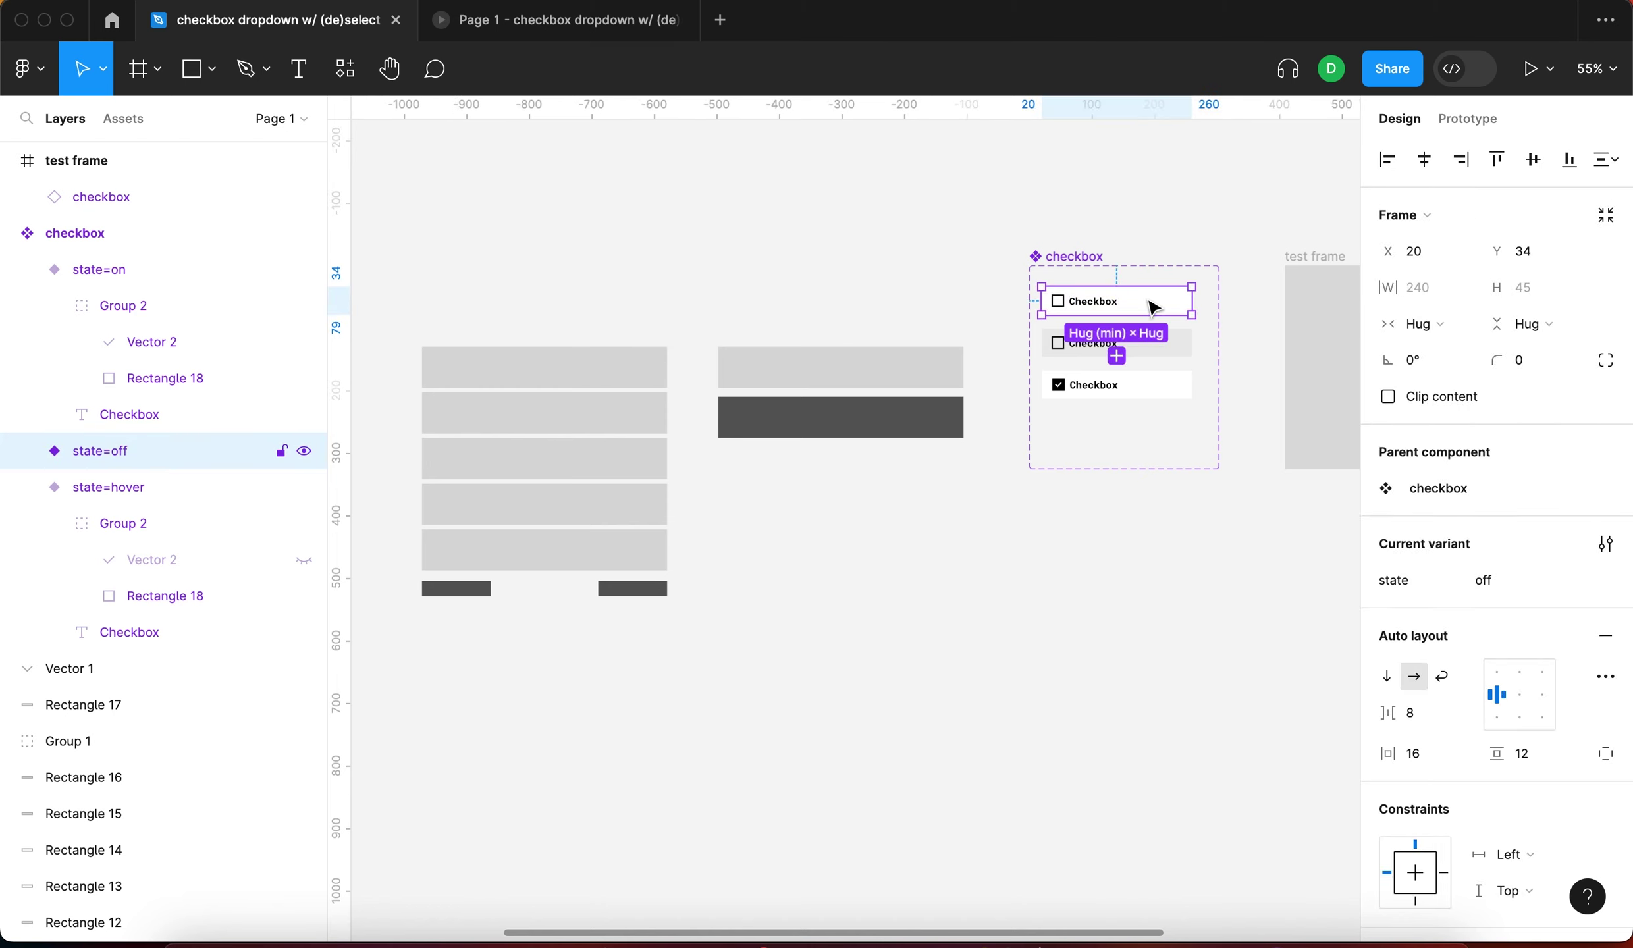
pyautogui.moveTo(1131, 322); pyautogui.dragTo(843, 614)
pyautogui.click(1032, 604)
pyautogui.click(823, 612)
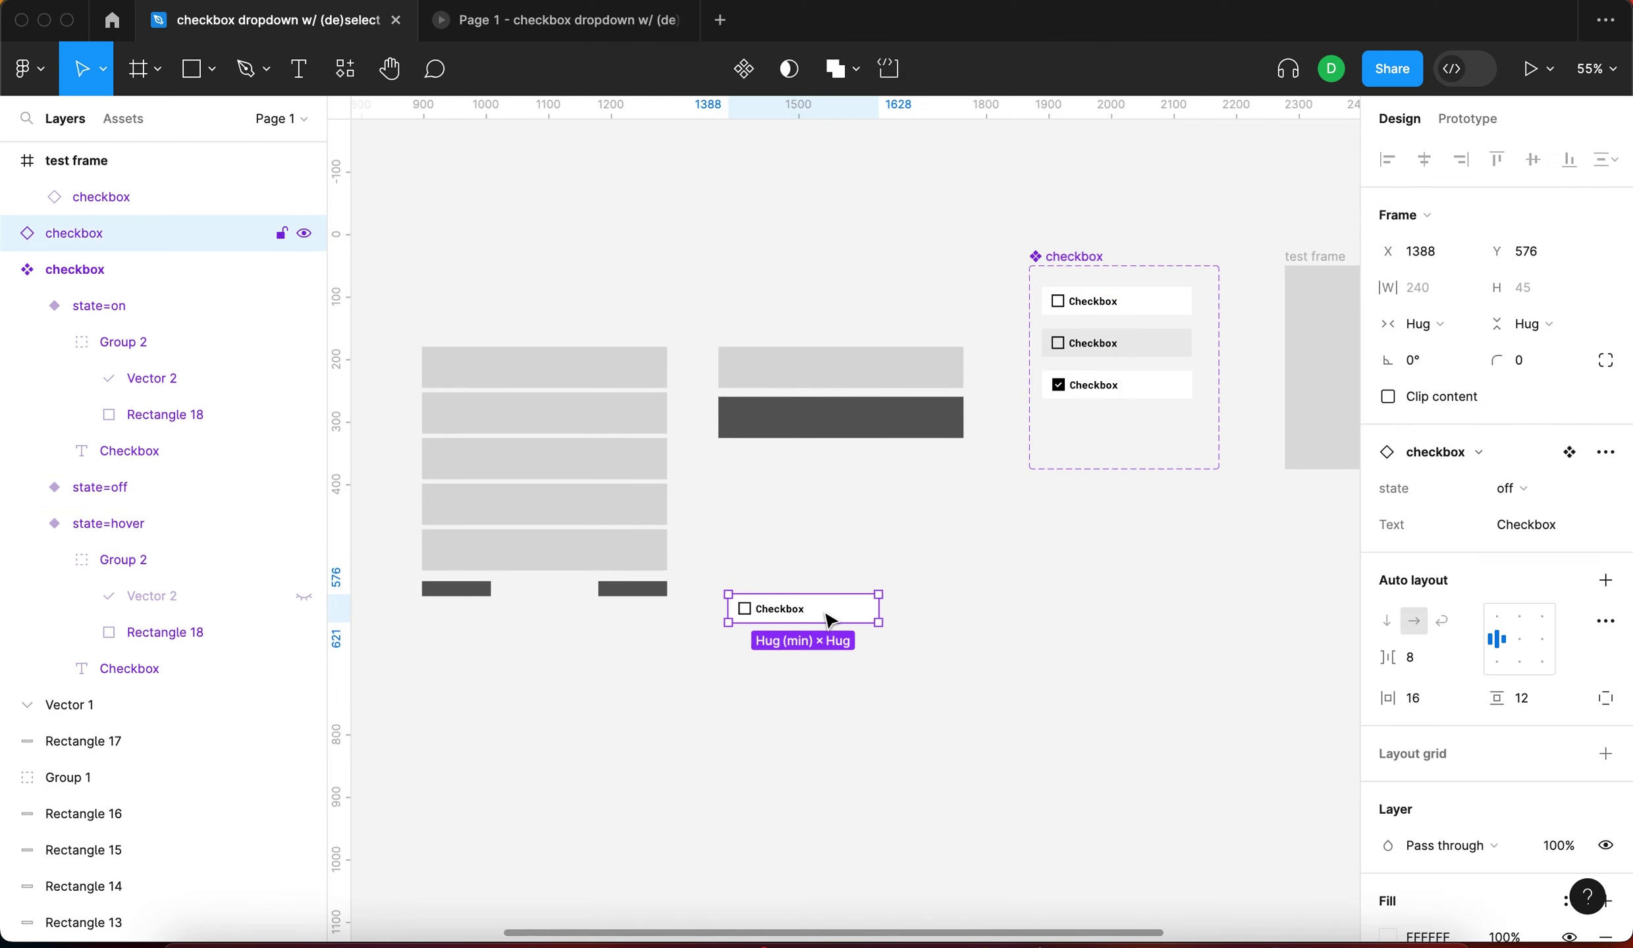
# Duplicate the checkbox instance downward into a gapless vertical stack of five
pyautogui.scroll(5, 856, 609)
pyautogui.moveTo(859, 618); pyautogui.dragTo(852, 726)
pyautogui.click(1024, 710)
pyautogui.click(849, 734)
pyautogui.press('super+d')
pyautogui.press('super+d')
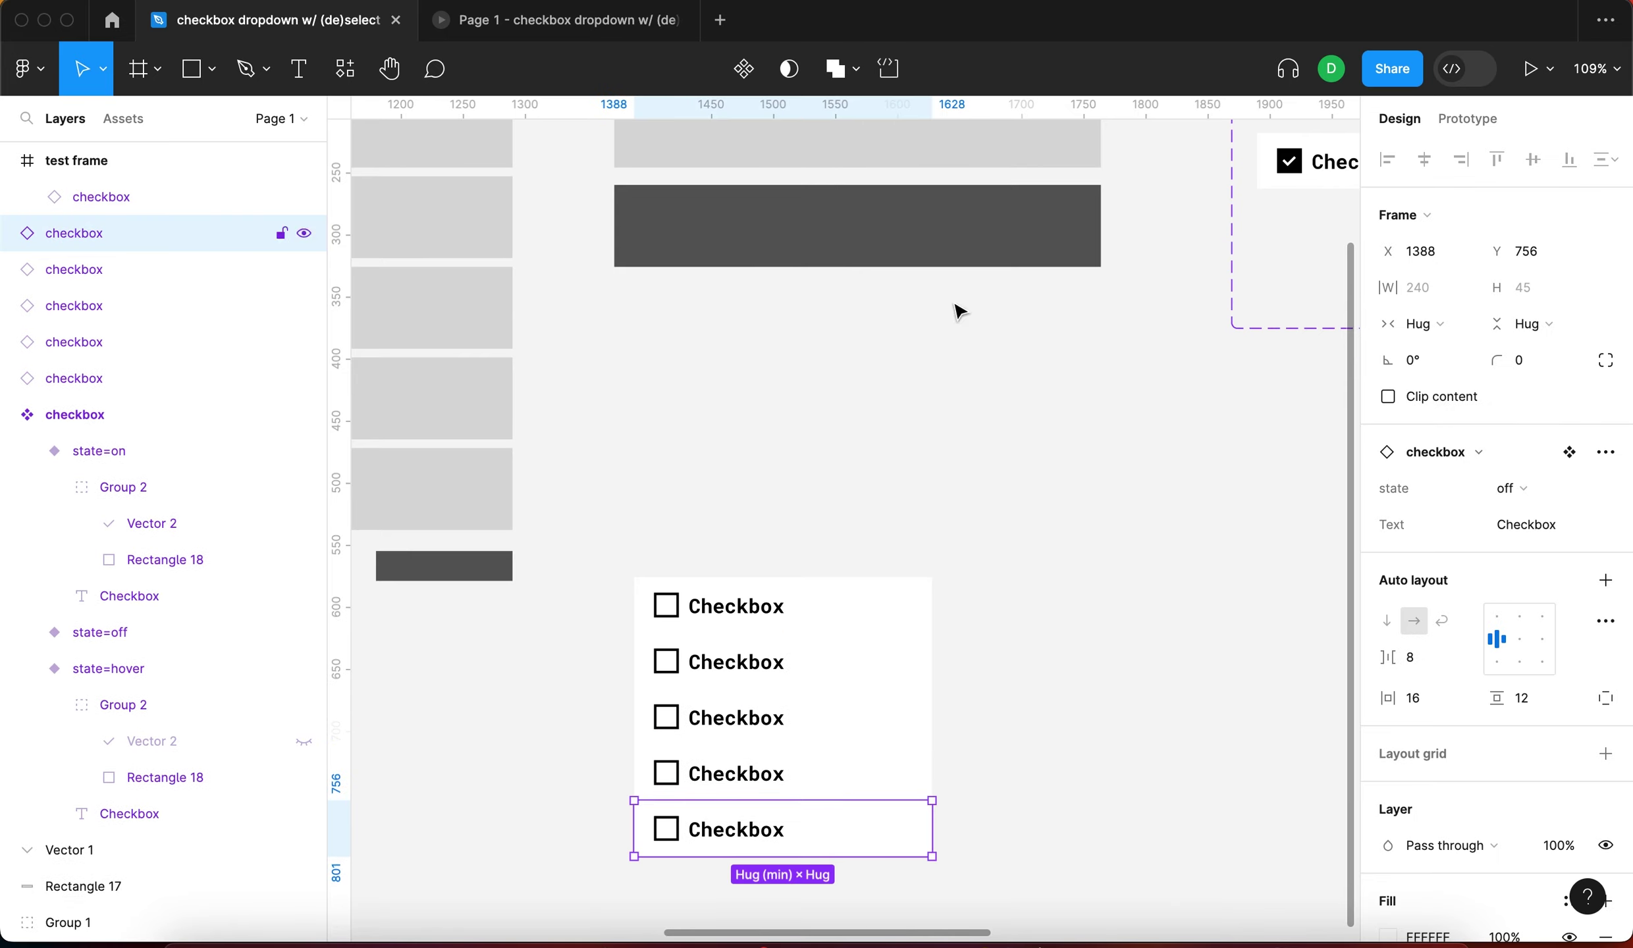
# Wrap the five stacked checkbox instances in a vertical auto layout frame
pyautogui.press('Escape')
pyautogui.scroll(3, 875, 691)
pyautogui.moveTo(1154, 841); pyautogui.dragTo(572, 353)
pyautogui.hotkey('shift', 'a')
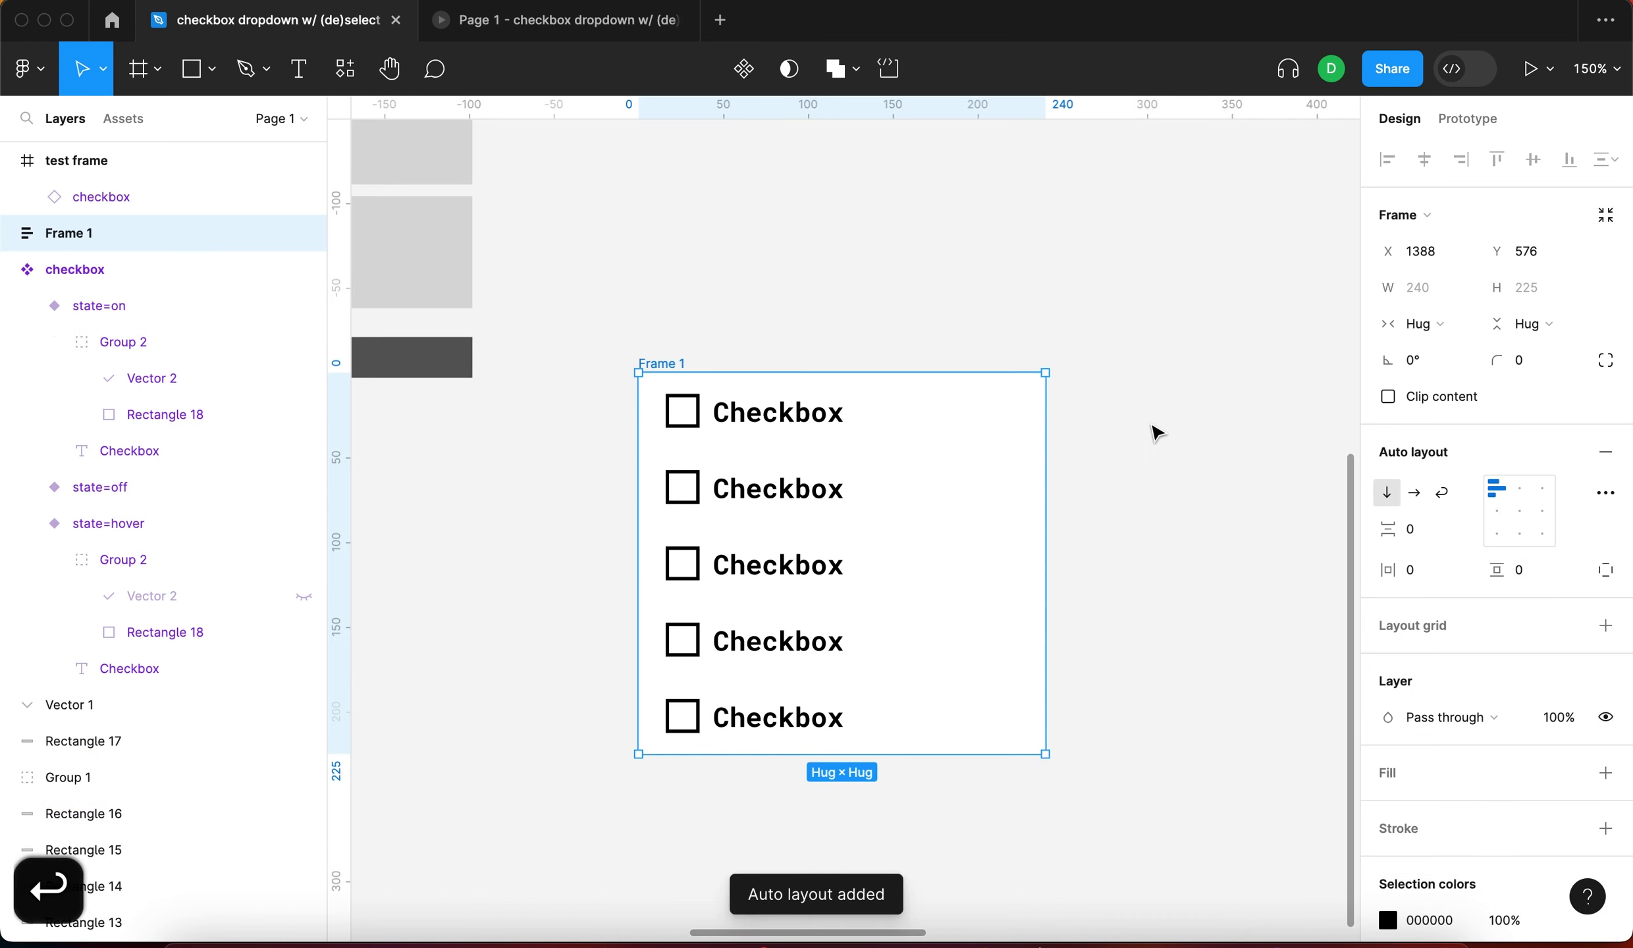
# Set the width of all five checkboxes inside the frame to Fill container
pyautogui.press('Return')
pyautogui.click(1415, 325)
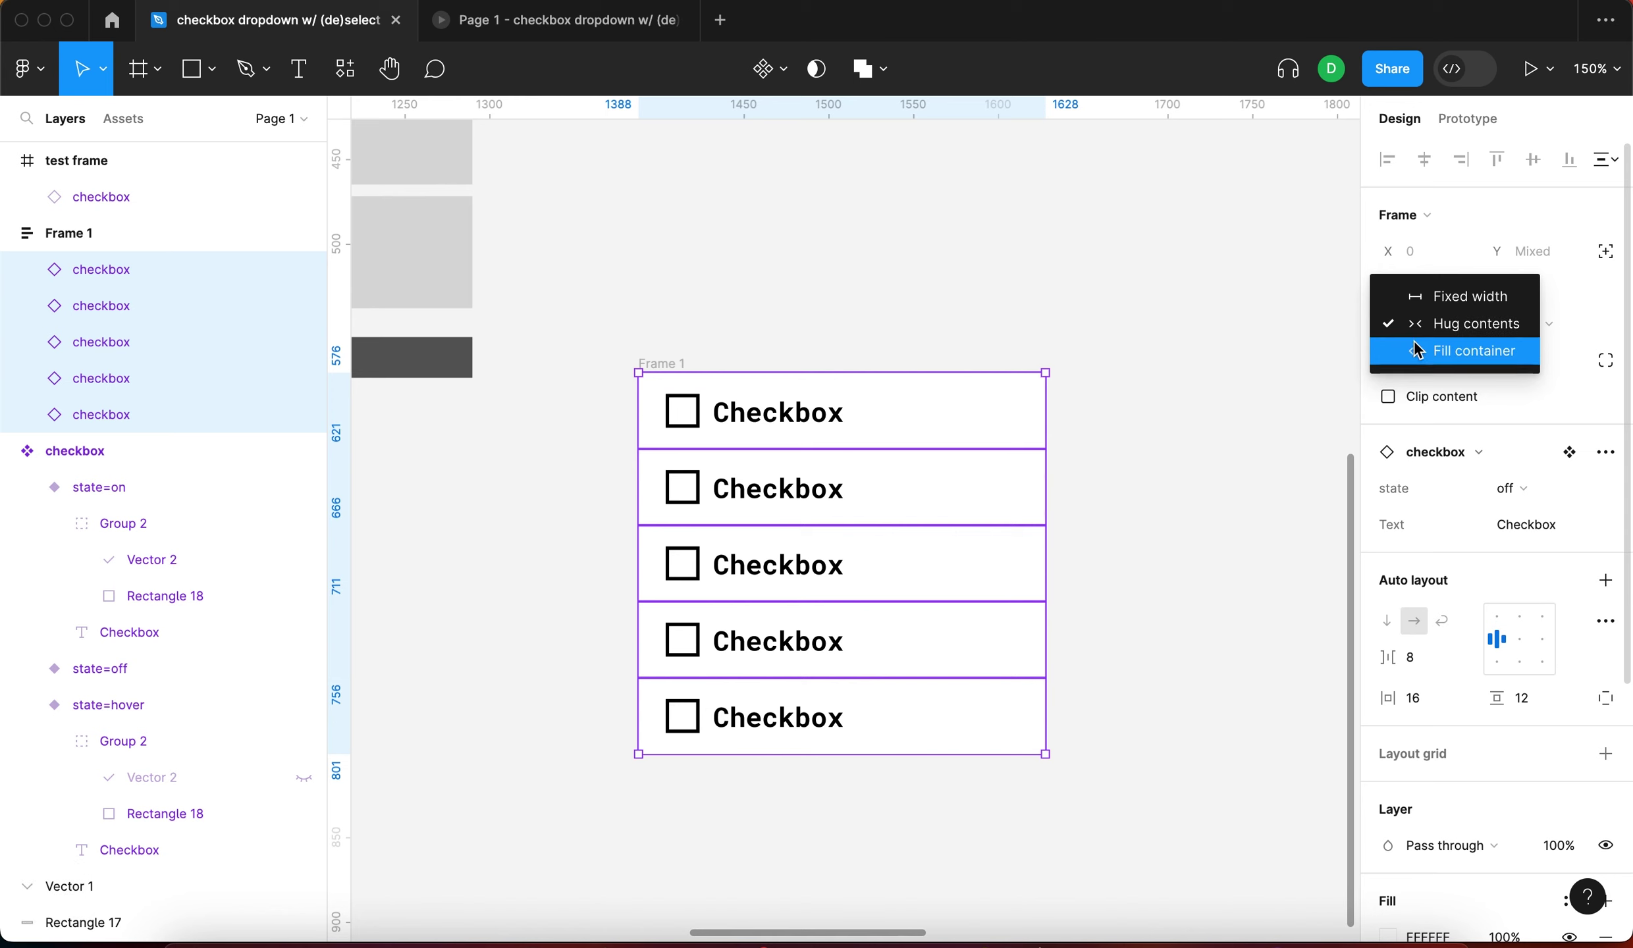
pyautogui.click(1418, 351)
# Move the checkbox list frame slightly up and to the right, and try narrowing it to about 186 wide
pyautogui.click(645, 335)
pyautogui.moveTo(645, 335); pyautogui.dragTo(1076, 390)
pyautogui.scroll(-3, 1080, 397)
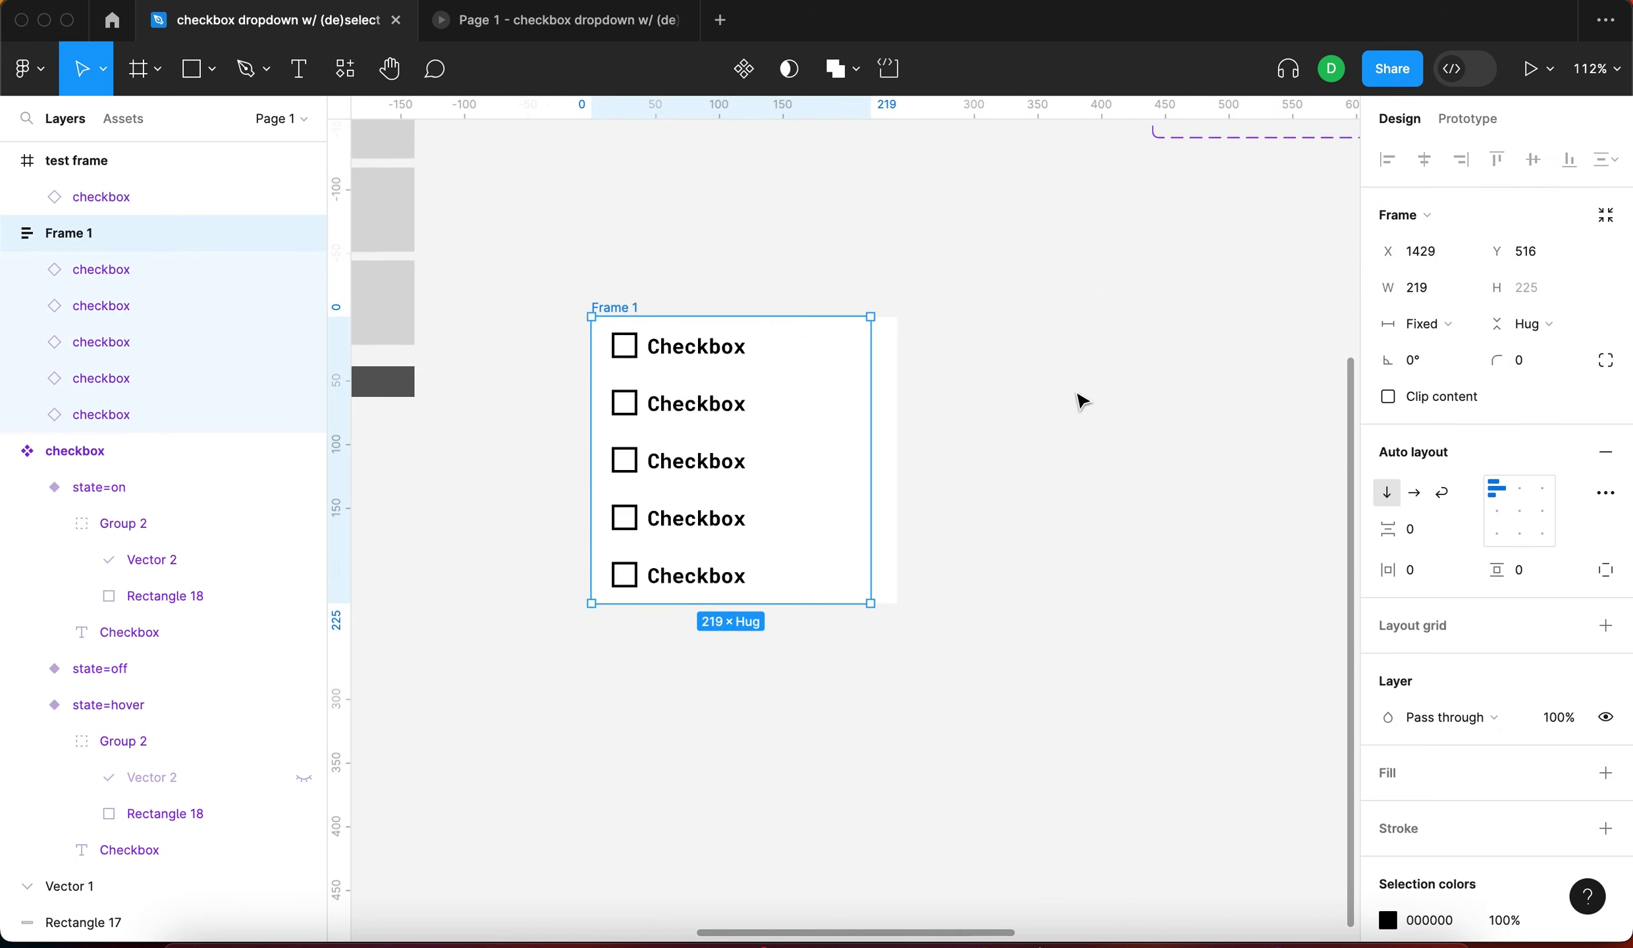
pyautogui.moveTo(863, 406); pyautogui.dragTo(823, 368)
pyautogui.click(869, 359)
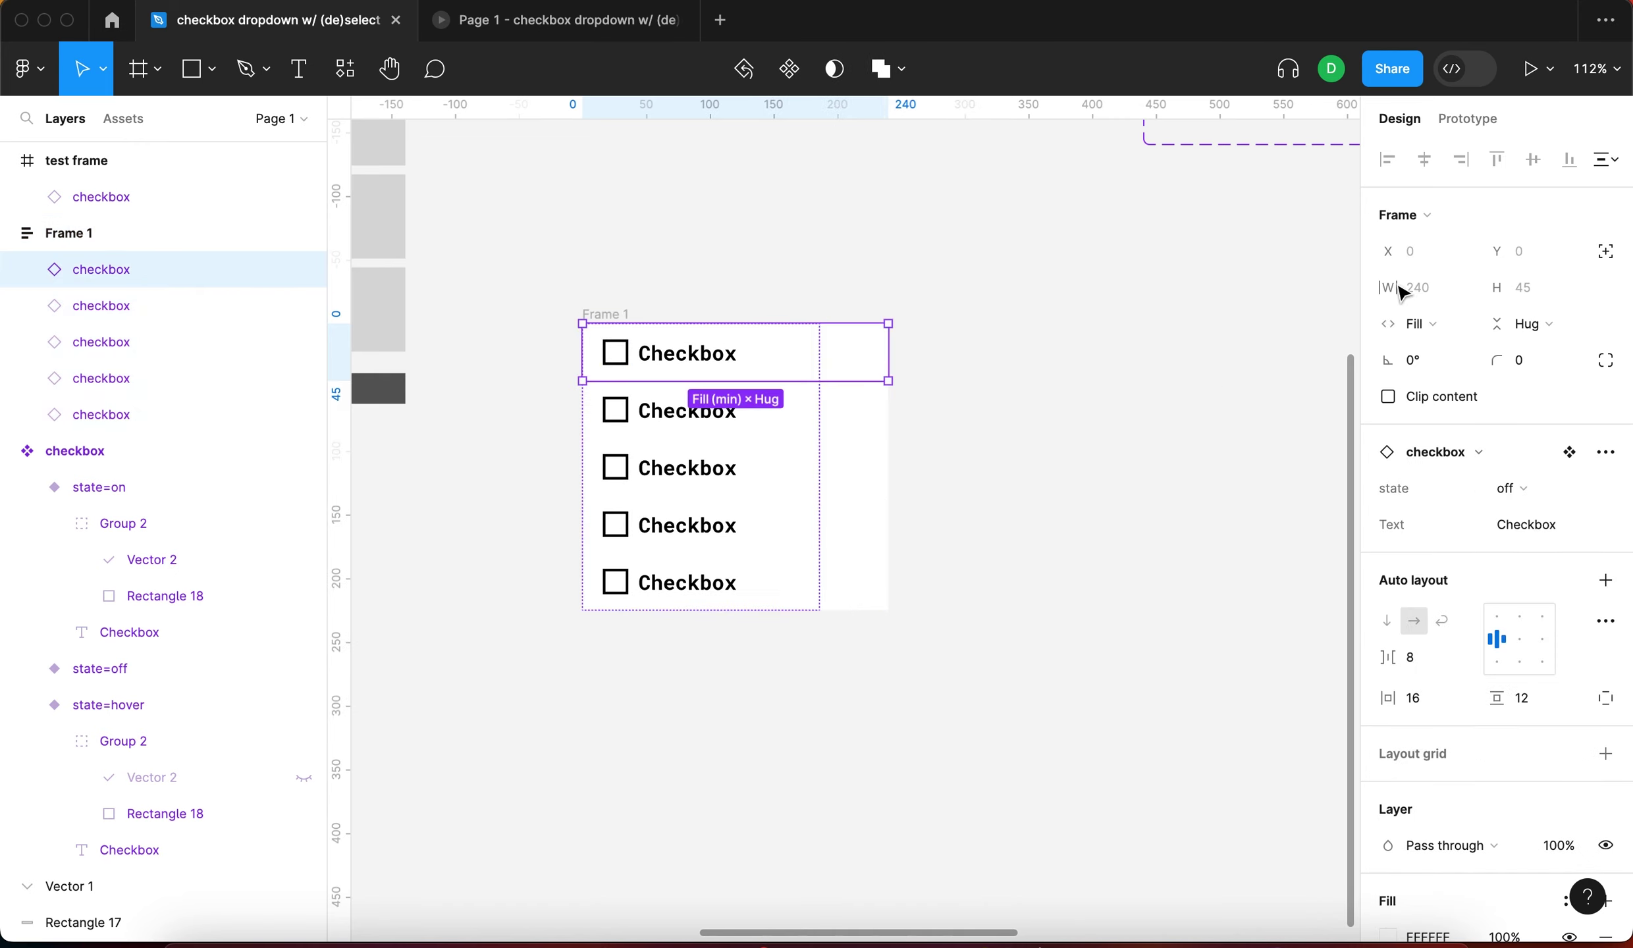
# Widen the checkbox list frame to about 285
pyautogui.click(616, 314)
pyautogui.scroll(5, 1030, 415)
pyautogui.hscroll(3, 1268, 280)
pyautogui.scroll(2, 1268, 280)
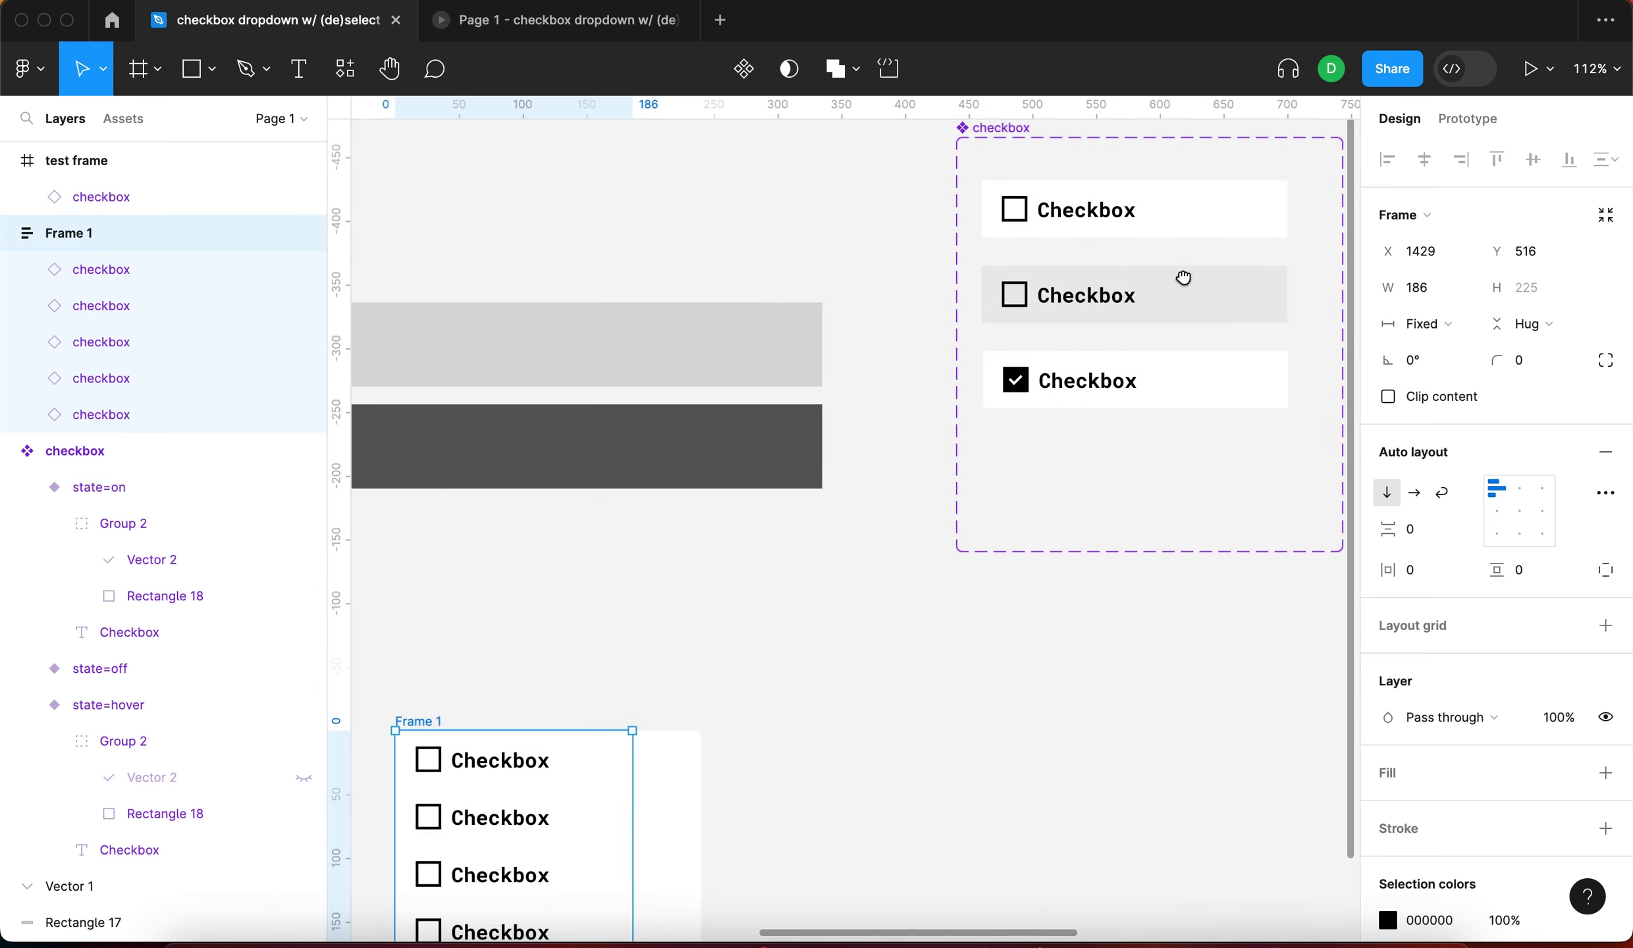
pyautogui.scroll(-5, 853, 585)
pyautogui.moveTo(669, 461); pyautogui.dragTo(758, 499)
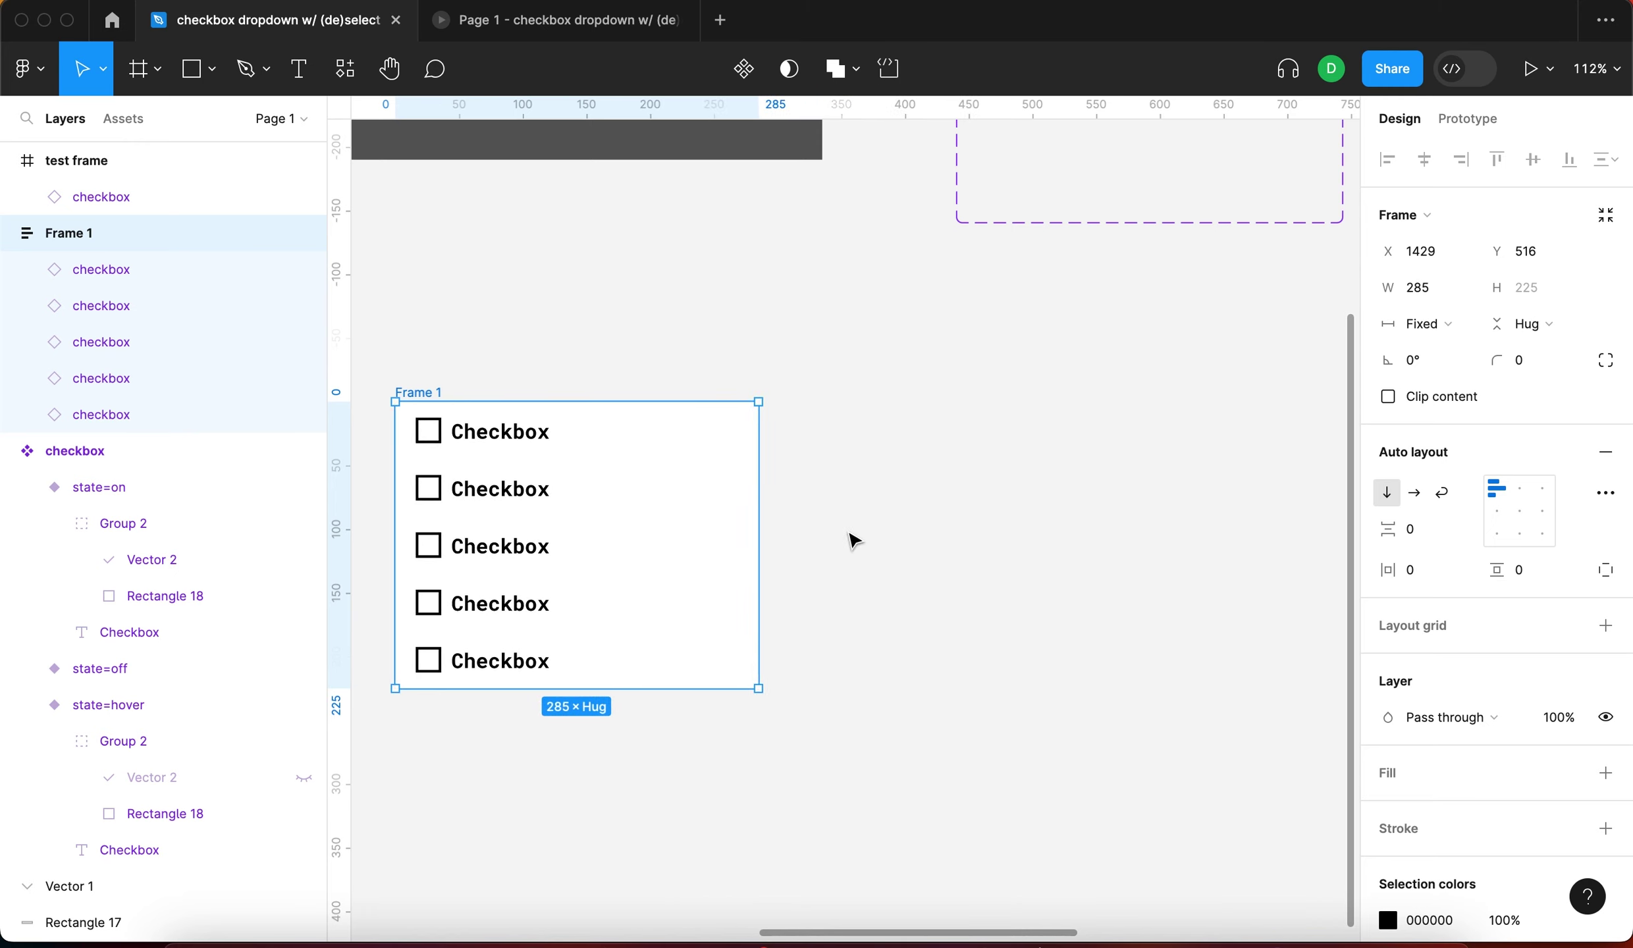
pyautogui.hscroll(-5, 850, 540)
pyautogui.scroll(-2, 849, 540)
pyautogui.hscroll(2, 1192, 446)
pyautogui.click(1061, 667)
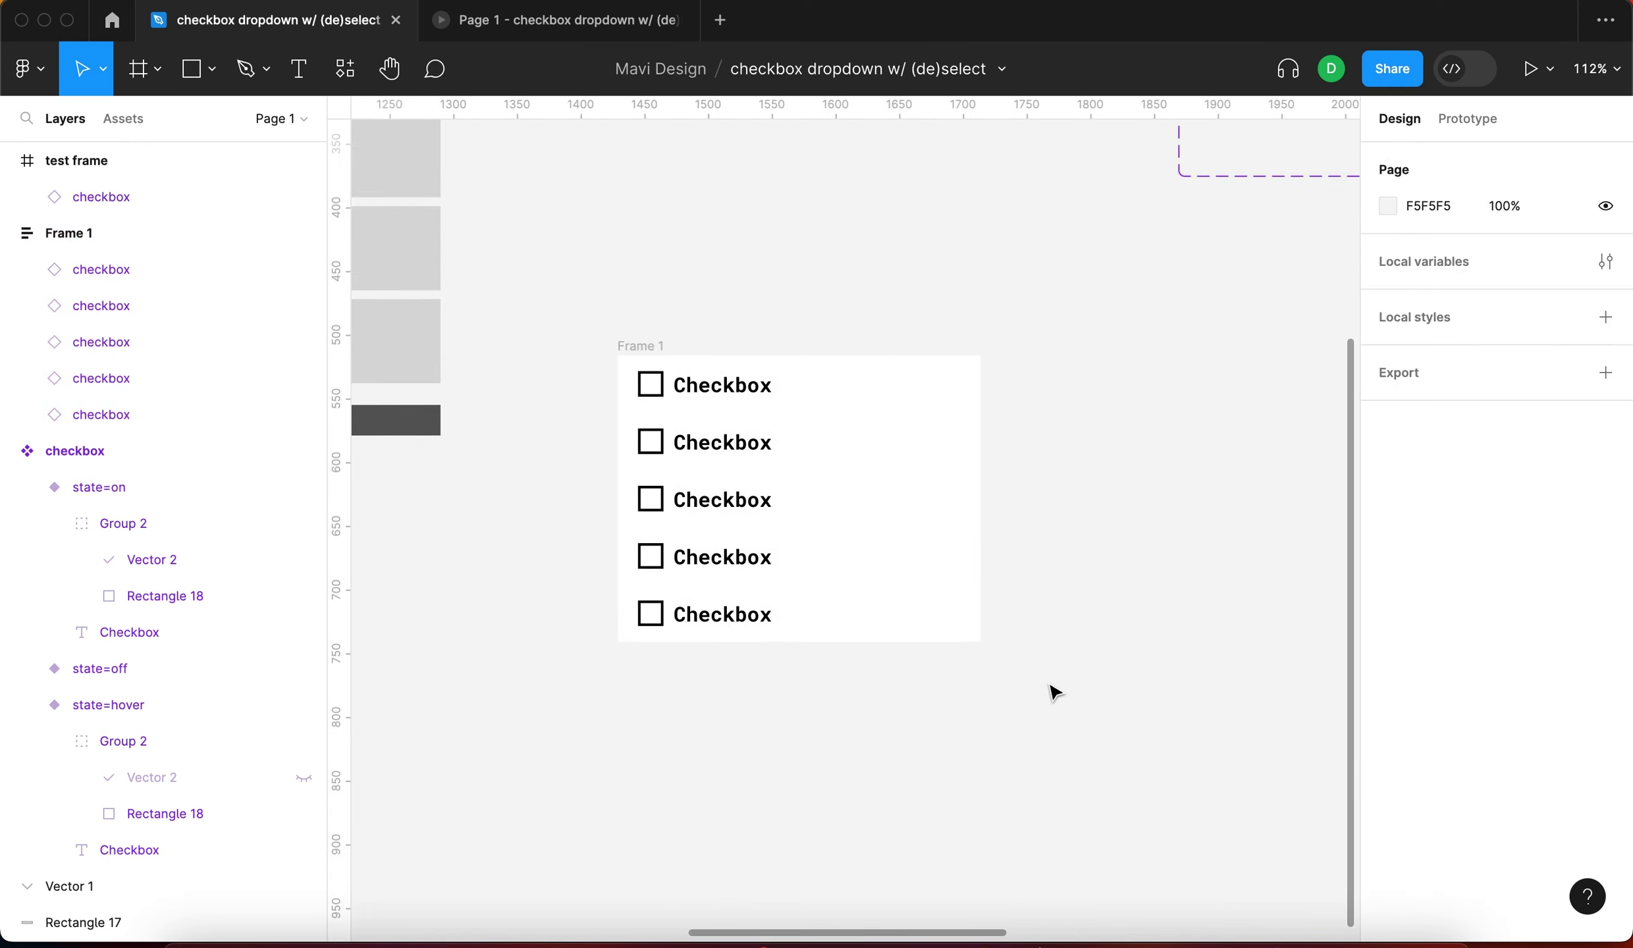
# Copy the label text of the last checkbox and paste it into the list frame below the checkboxes
pyautogui.doubleClick(770, 618)
pyautogui.press('super+c')
pyautogui.press('super+c')
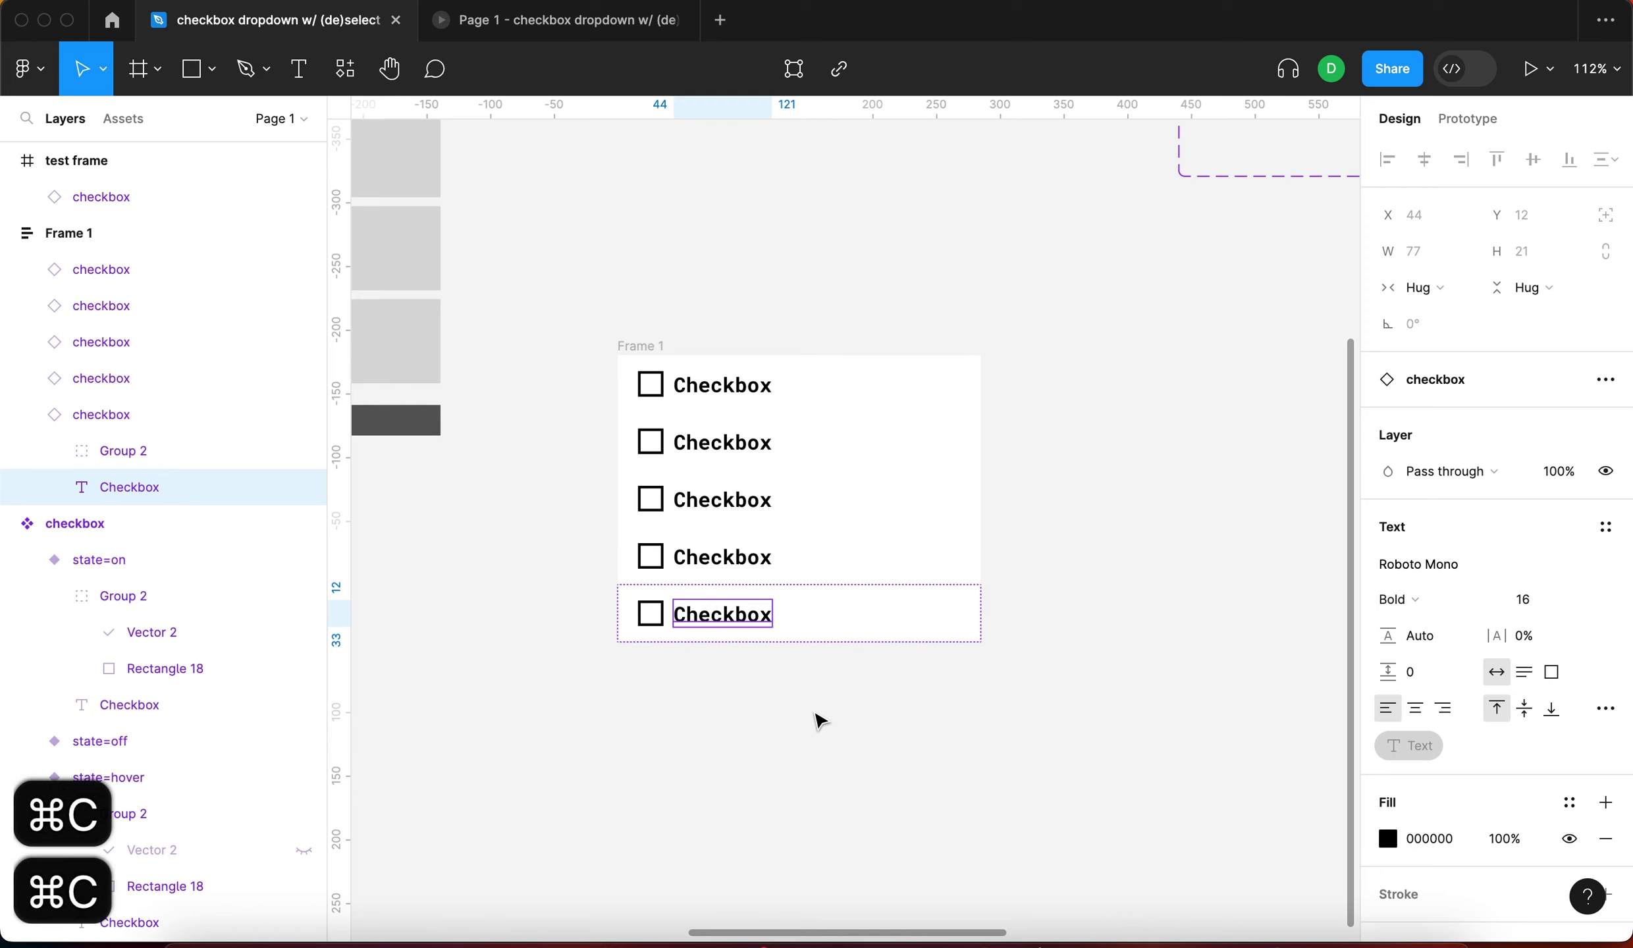
pyautogui.click(872, 698)
pyautogui.scroll(-2, 1047, 724)
pyautogui.hscroll(-1, 1047, 724)
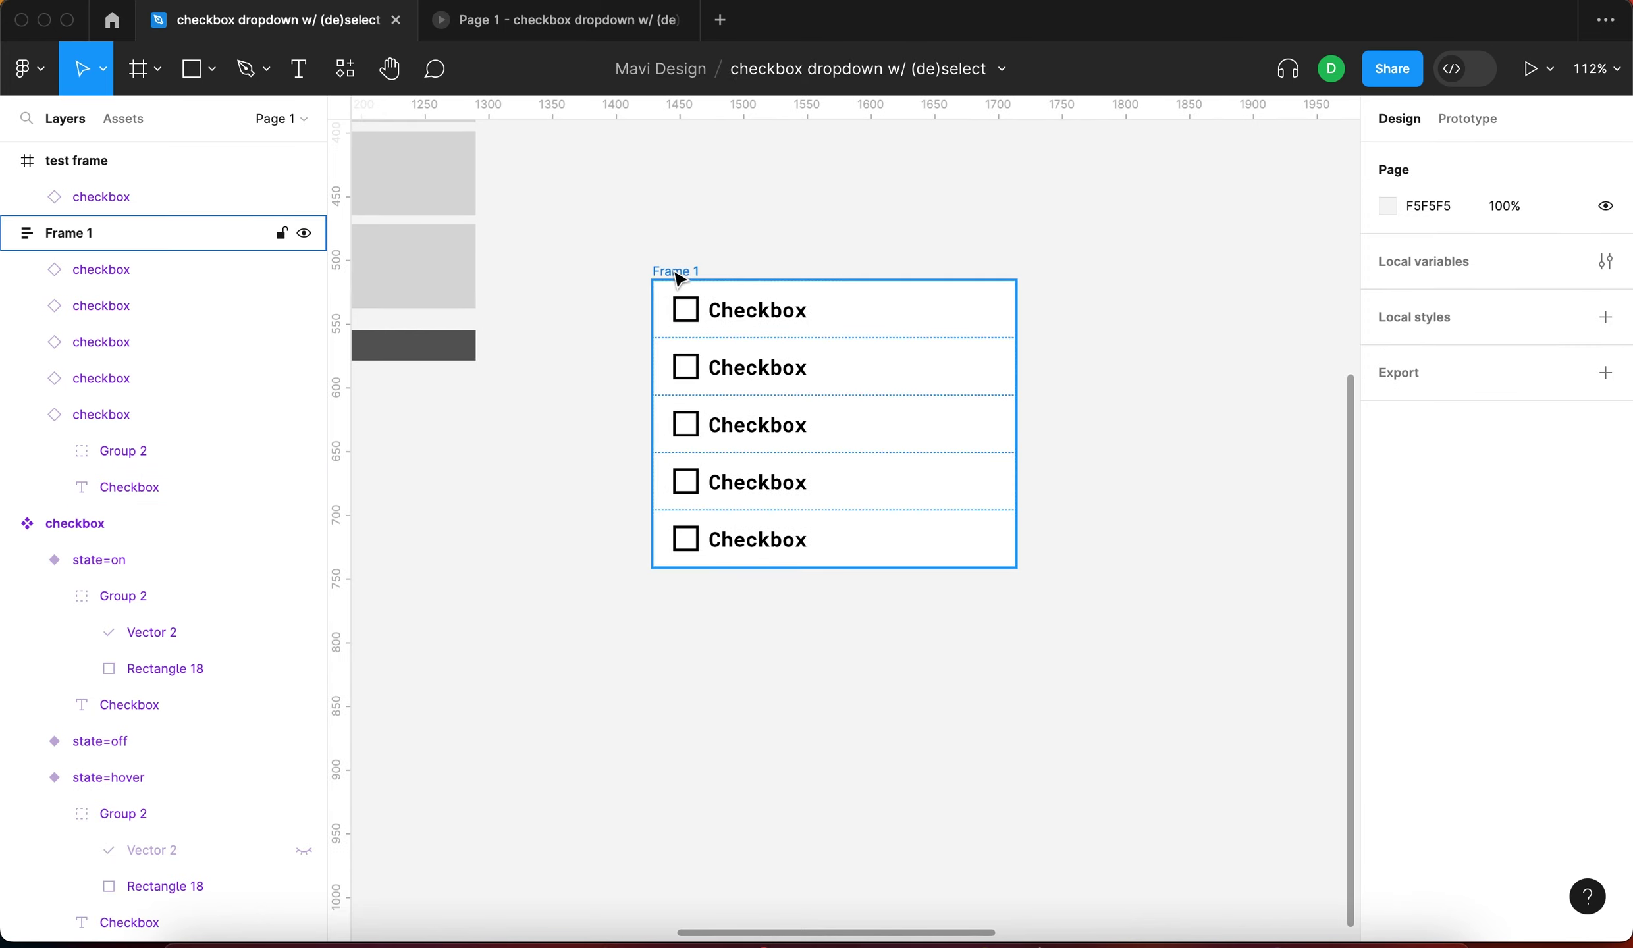
pyautogui.click(678, 275)
pyautogui.press('super+v')
# Change the pasted label's text to "Select All"
pyautogui.scroll(5, 686, 588)
pyautogui.scroll(1, 686, 588)
pyautogui.doubleClick(686, 583)
pyautogui.write('Se')
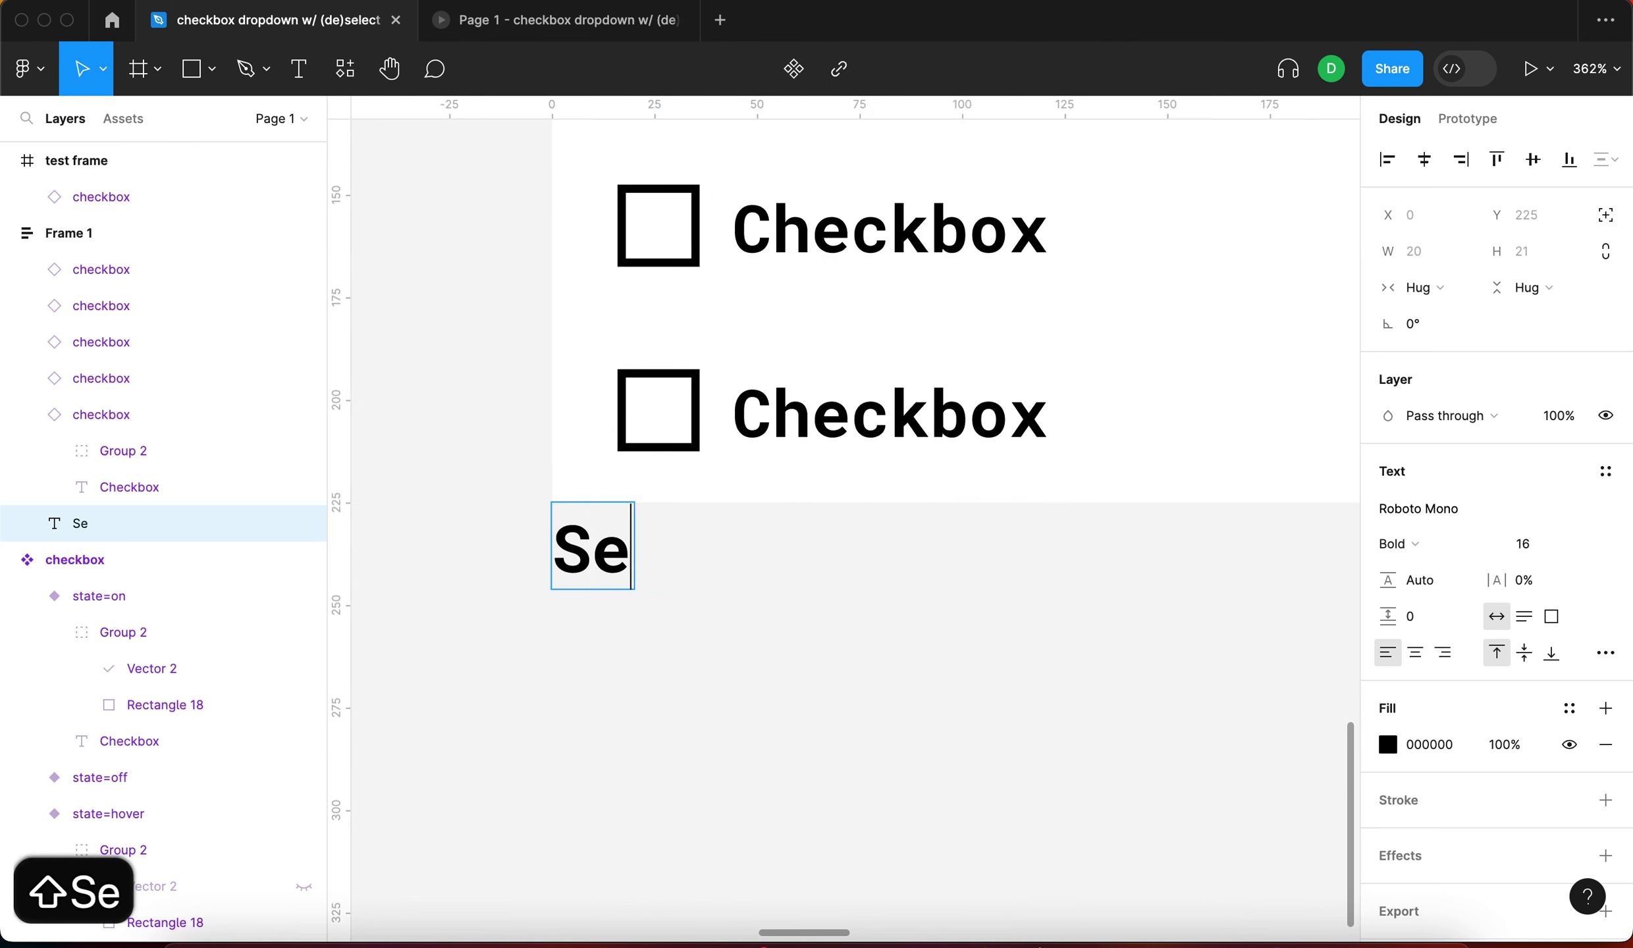
pyautogui.write('lect All')
pyautogui.press('Escape')
# Duplicate the Select All label and change the copy's text to "Deselect All"
pyautogui.press('super+d')
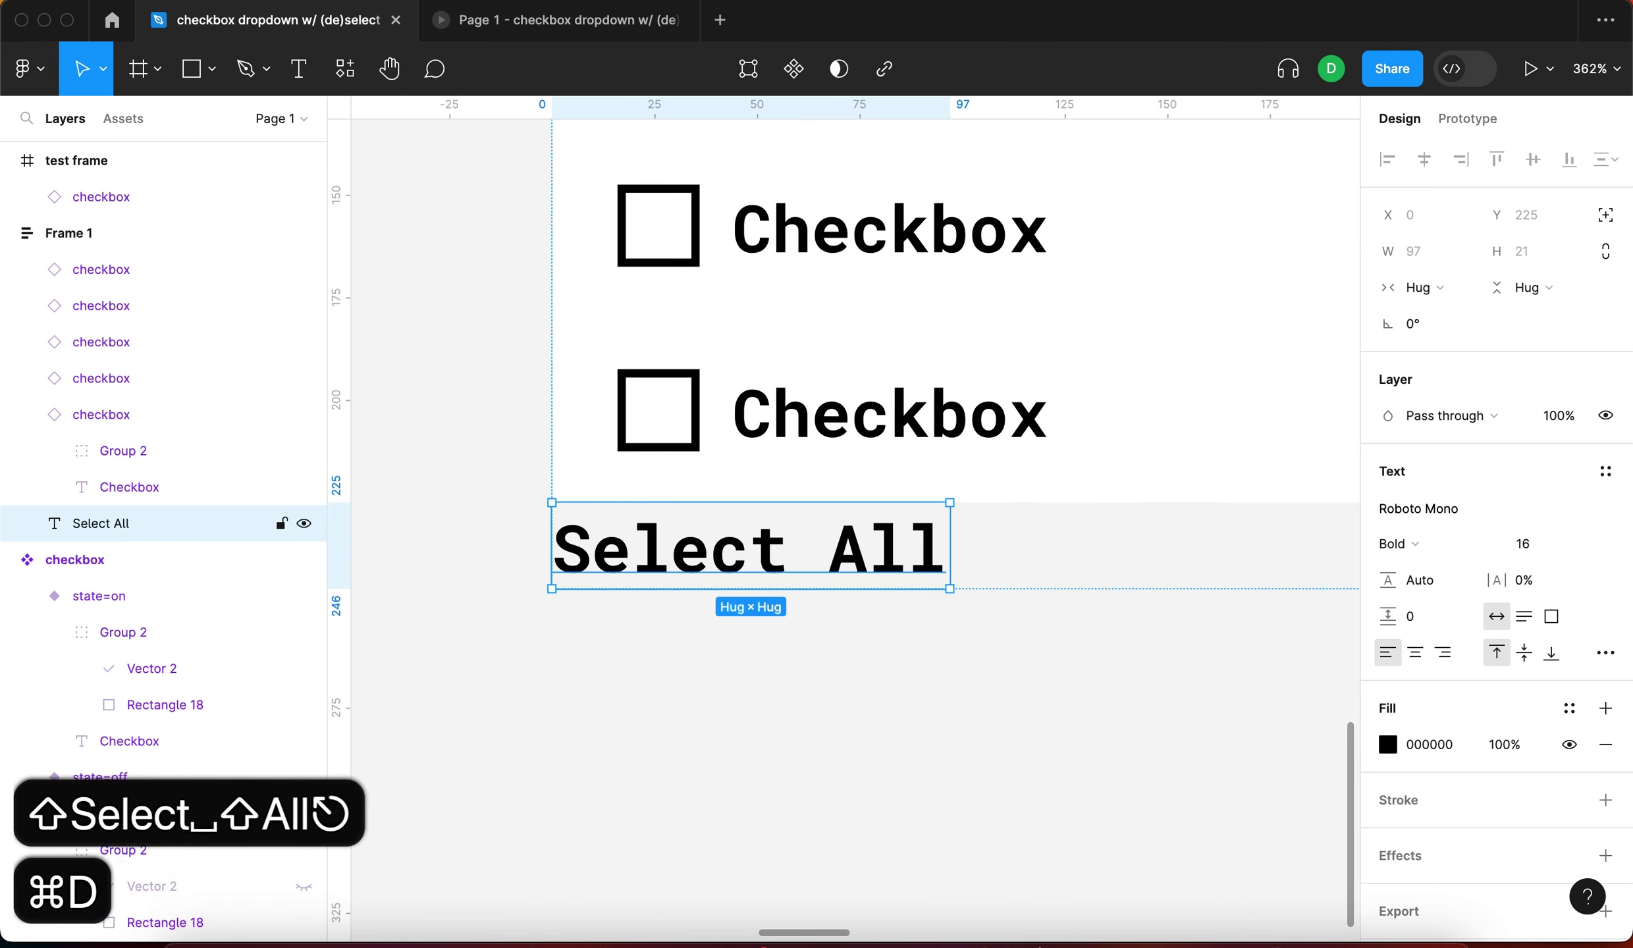
pyautogui.press('Return')
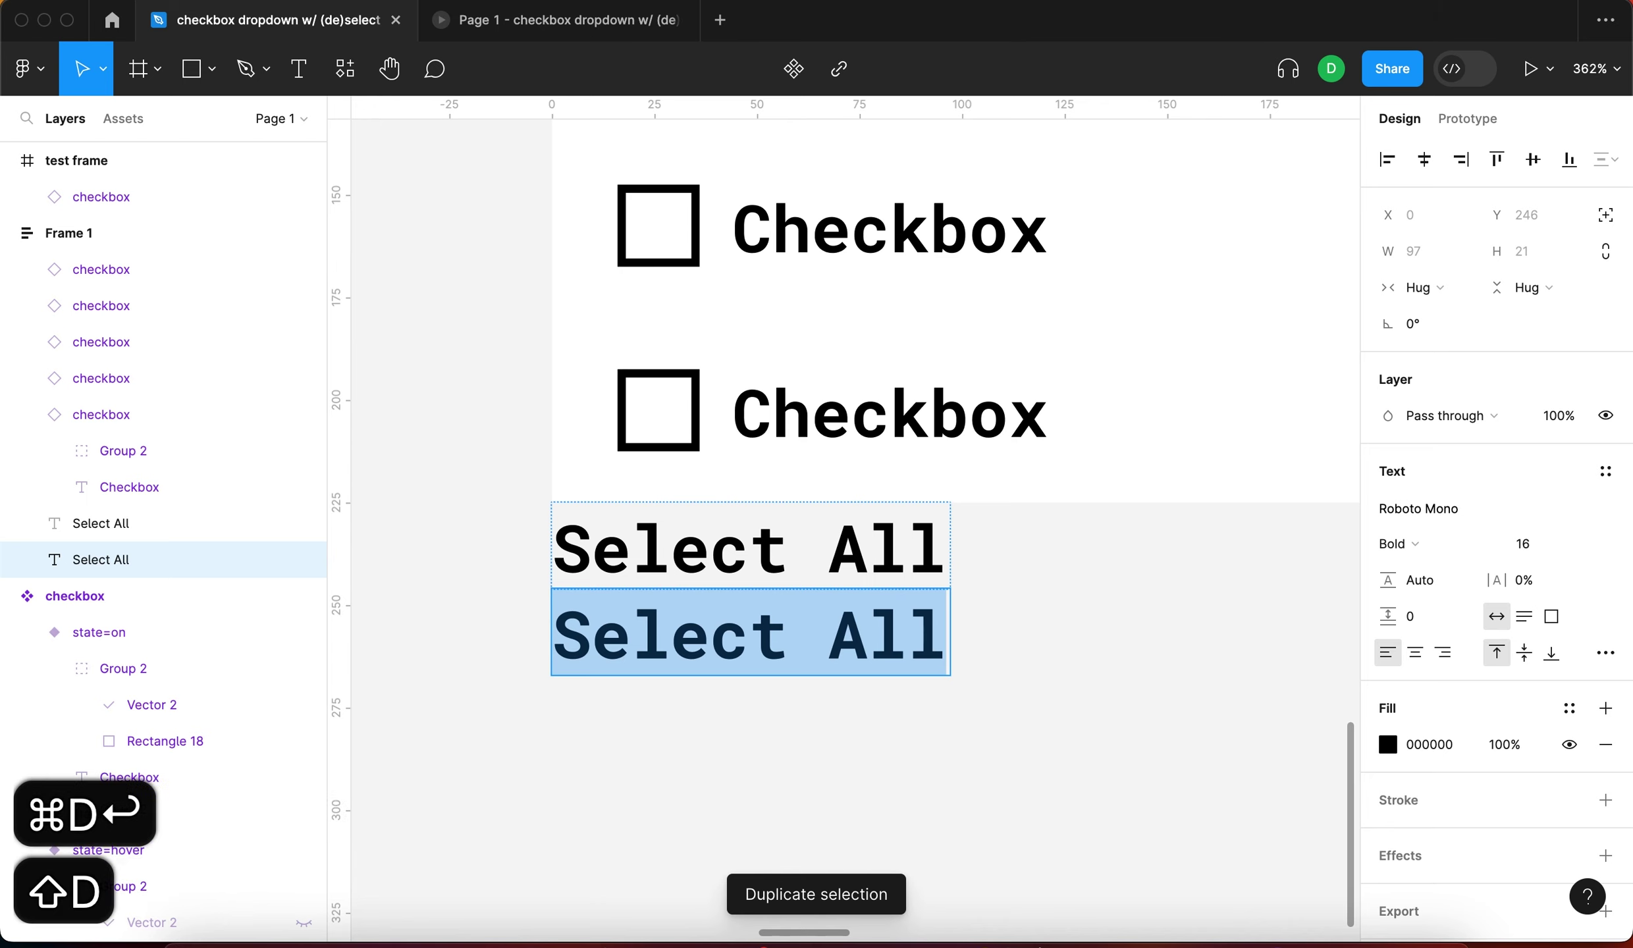
pyautogui.write('Deselect All')
pyautogui.press('Escape')
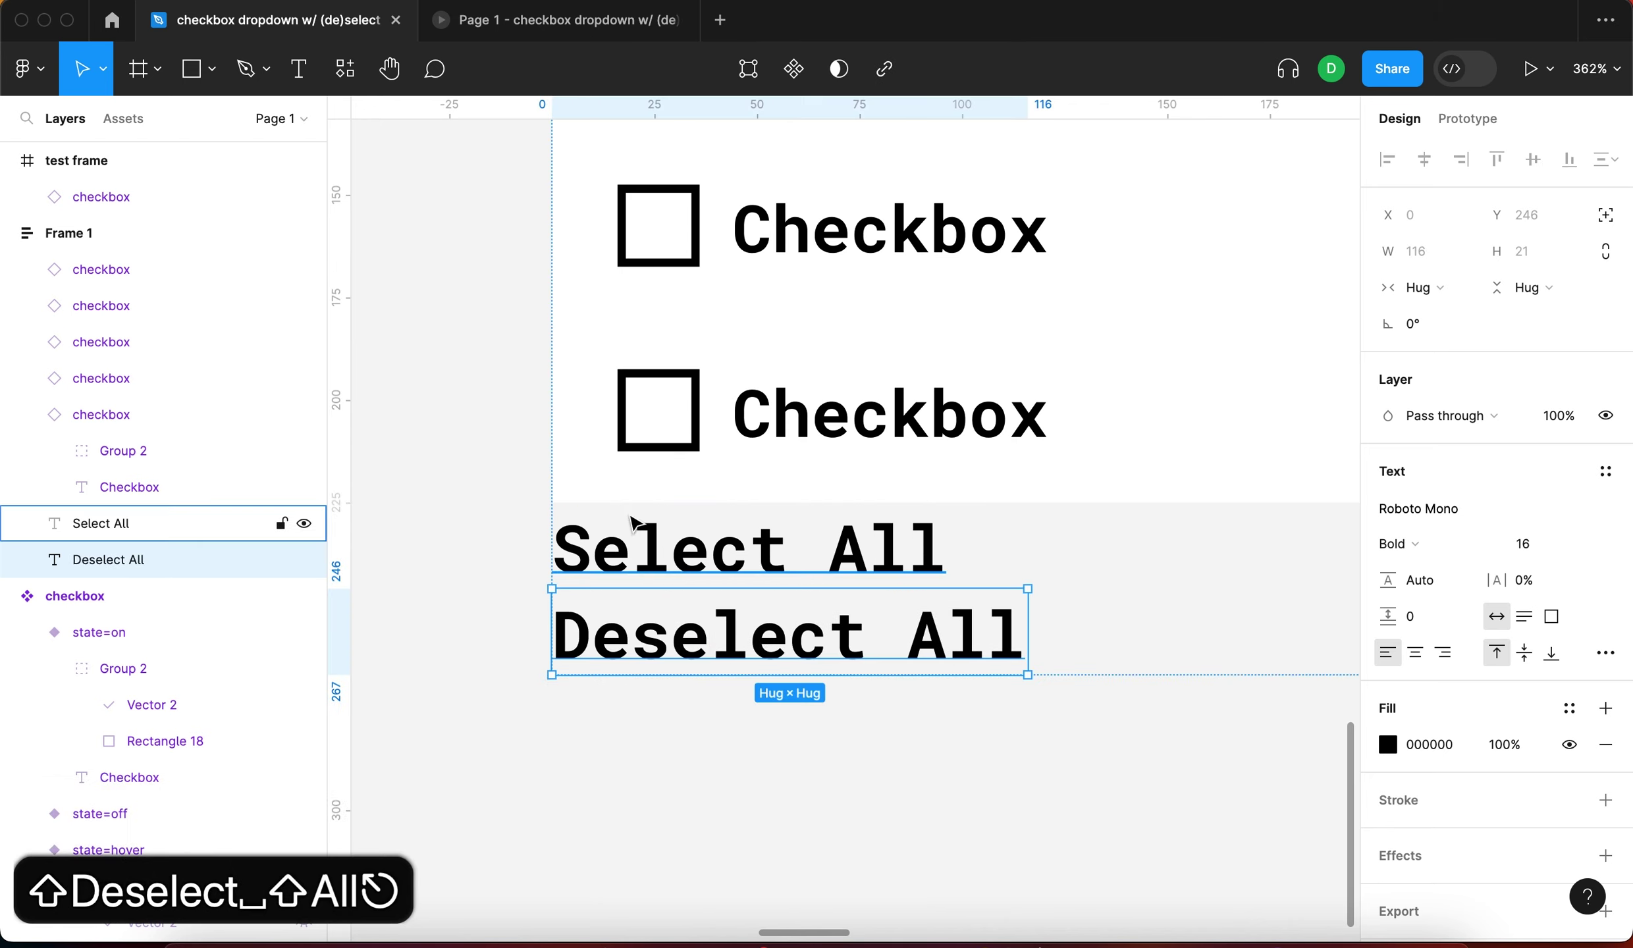
# Group the Select All and Deselect All labels in a horizontal auto layout frame
pyautogui.keyDown('shift'); pyautogui.click(668, 556); pyautogui.keyUp('shift')
pyautogui.scroll(-5, 795, 605)
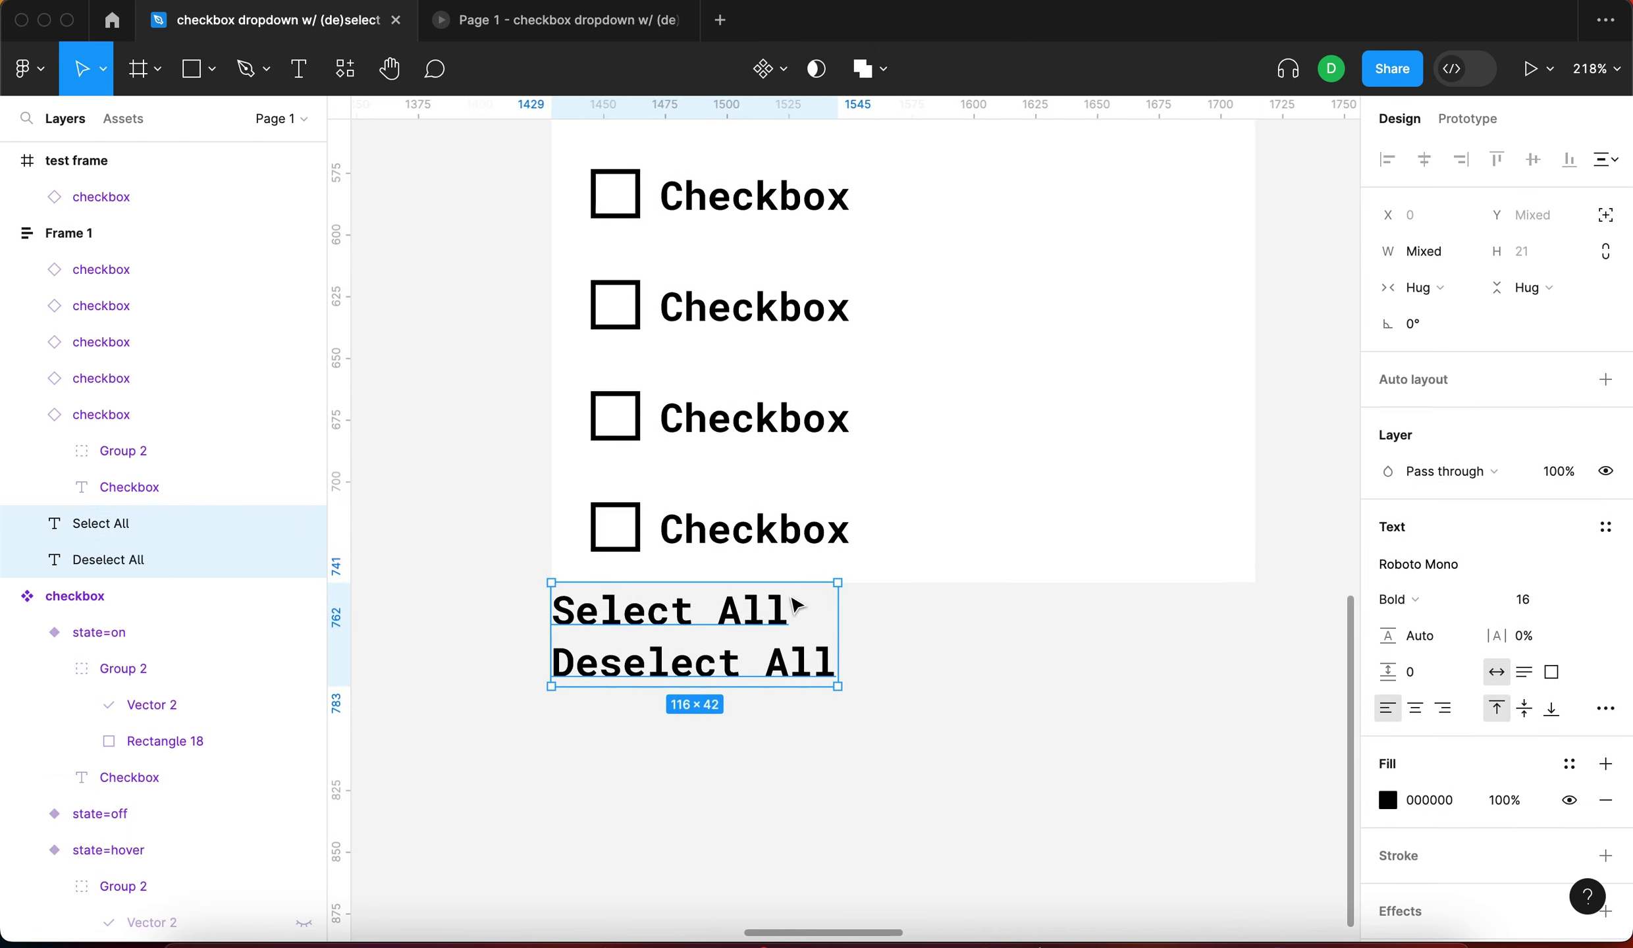
pyautogui.hotkey('shift', 'a')
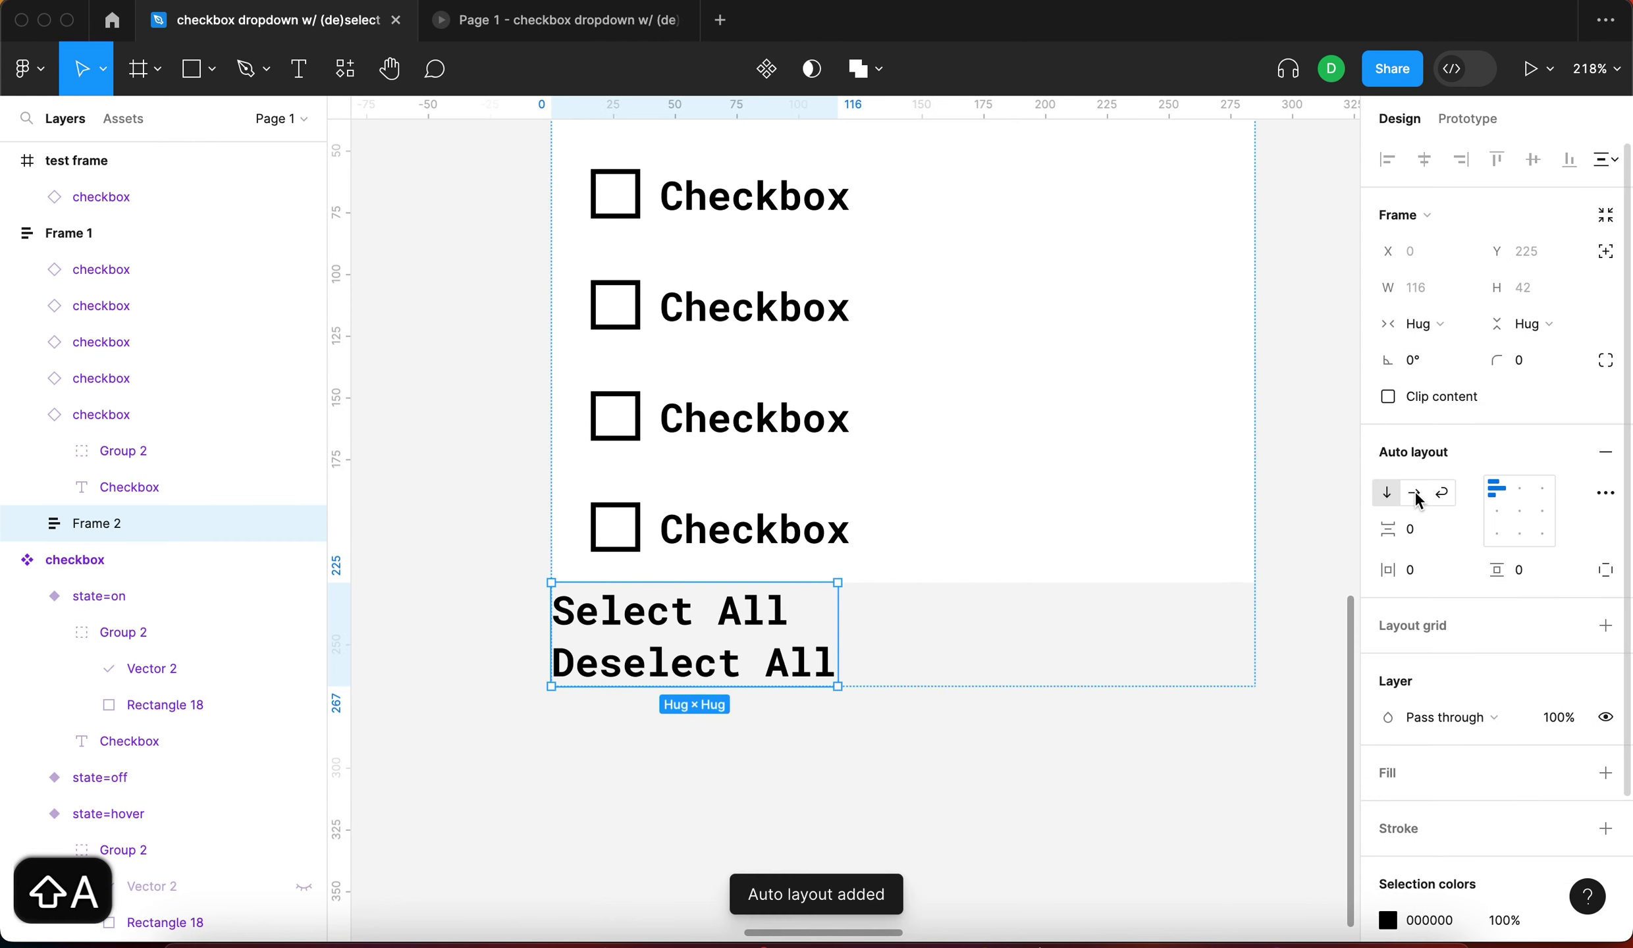
pyautogui.click(1415, 493)
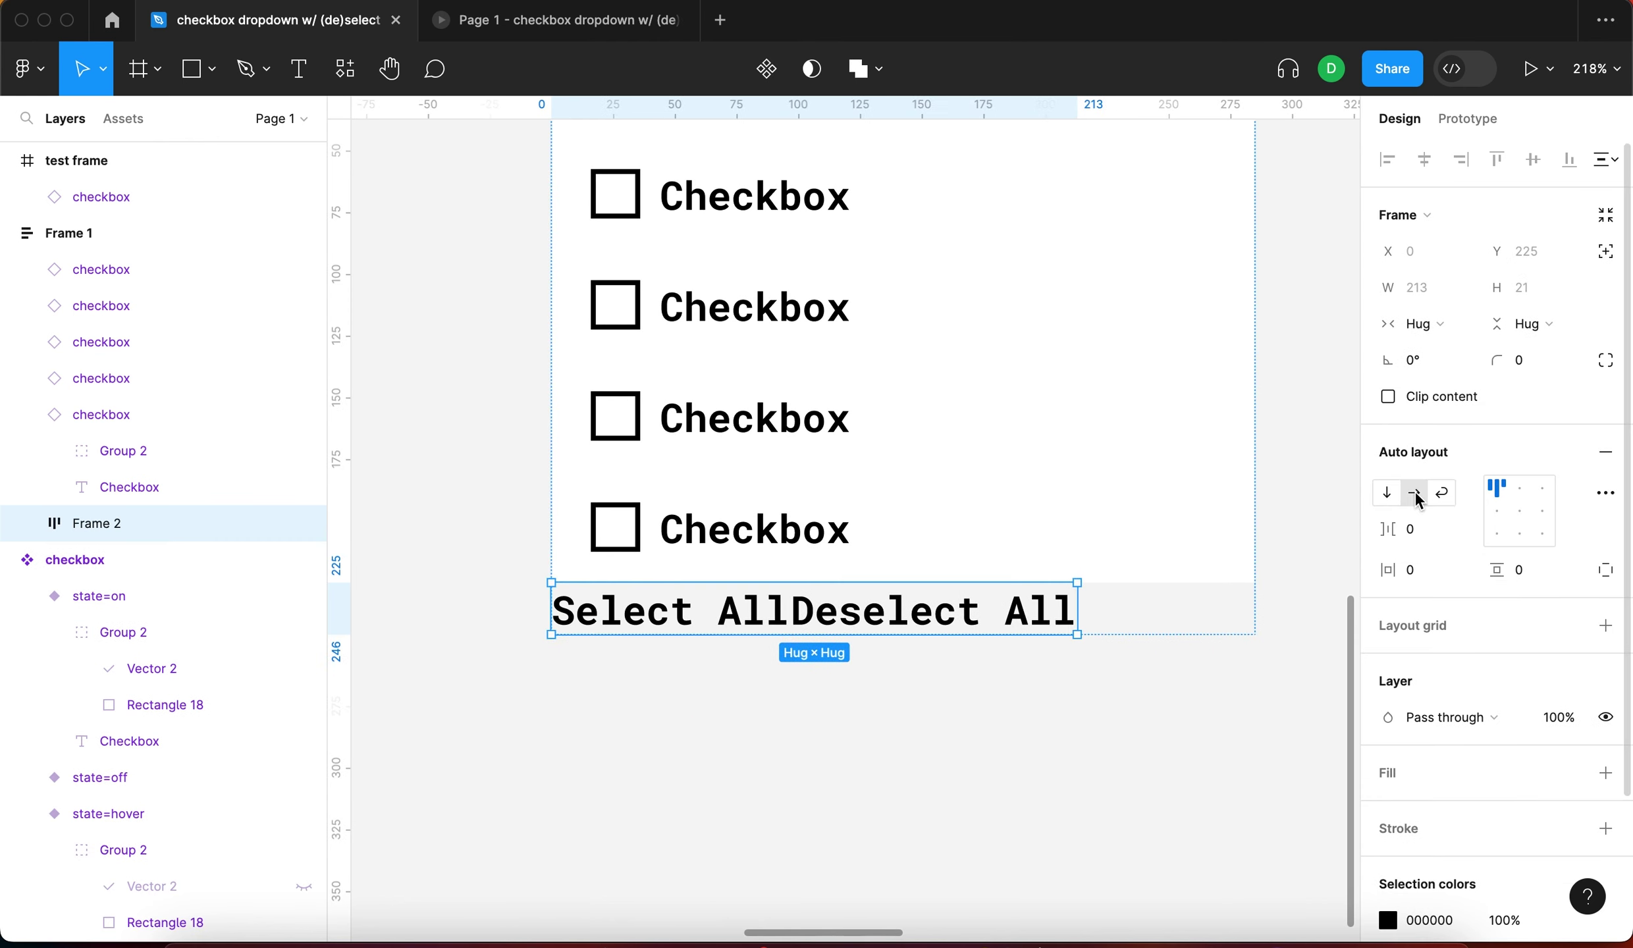
# Set the label row's width to Fill container and its item spacing to auto
pyautogui.click(1421, 323)
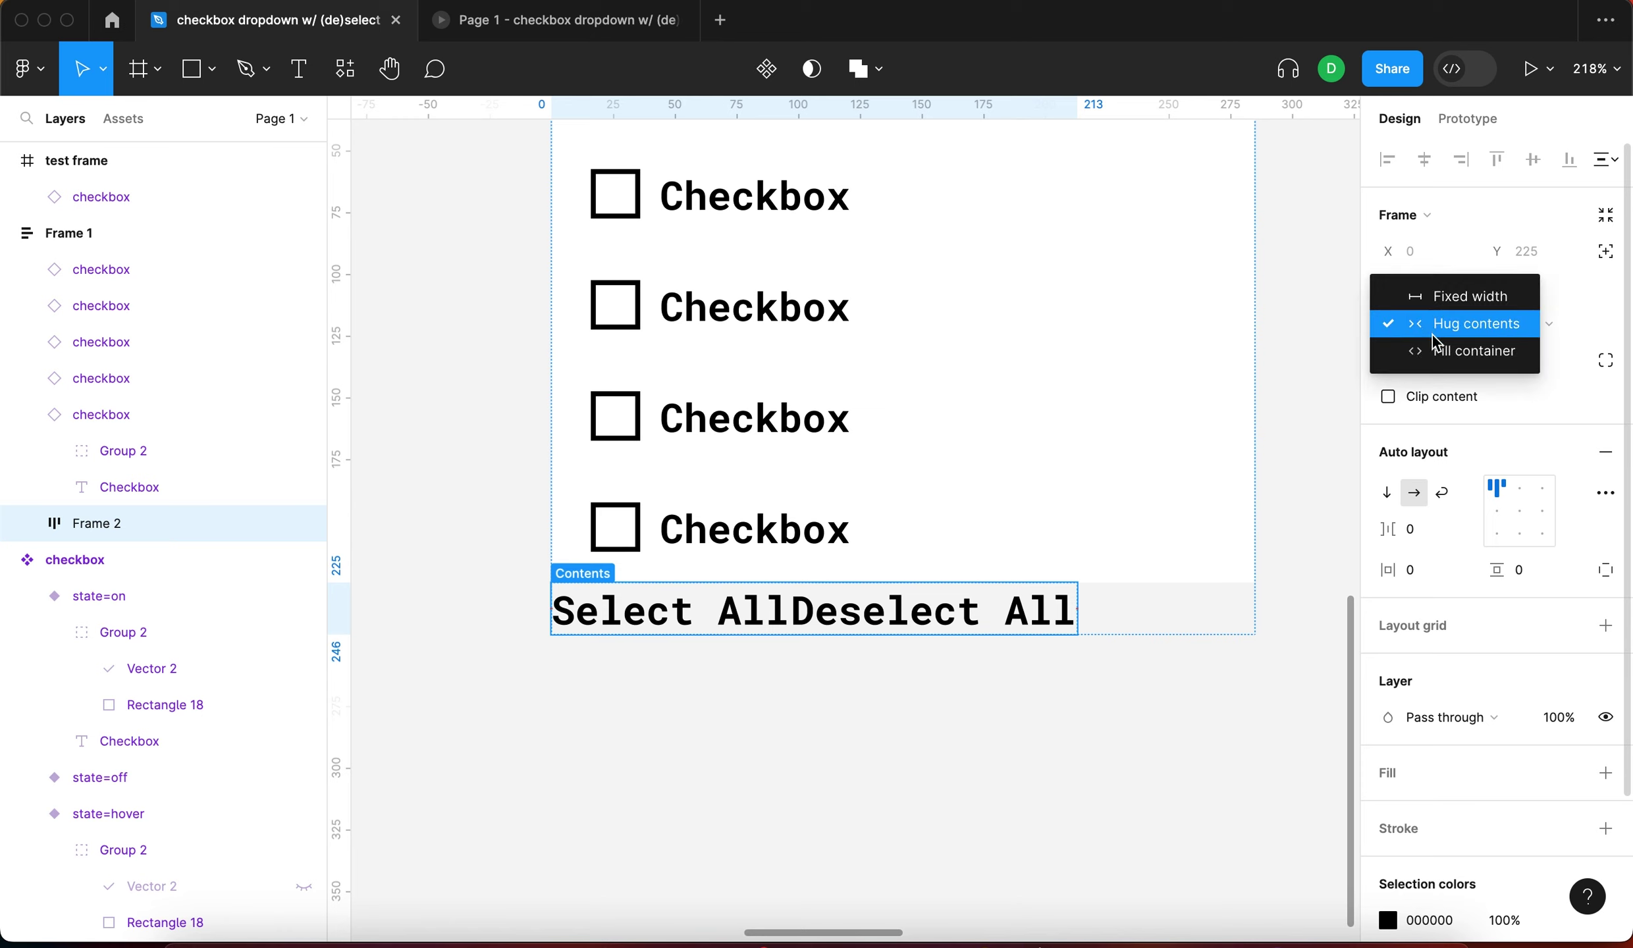
pyautogui.click(1435, 349)
pyautogui.click(1424, 536)
pyautogui.write('auto')
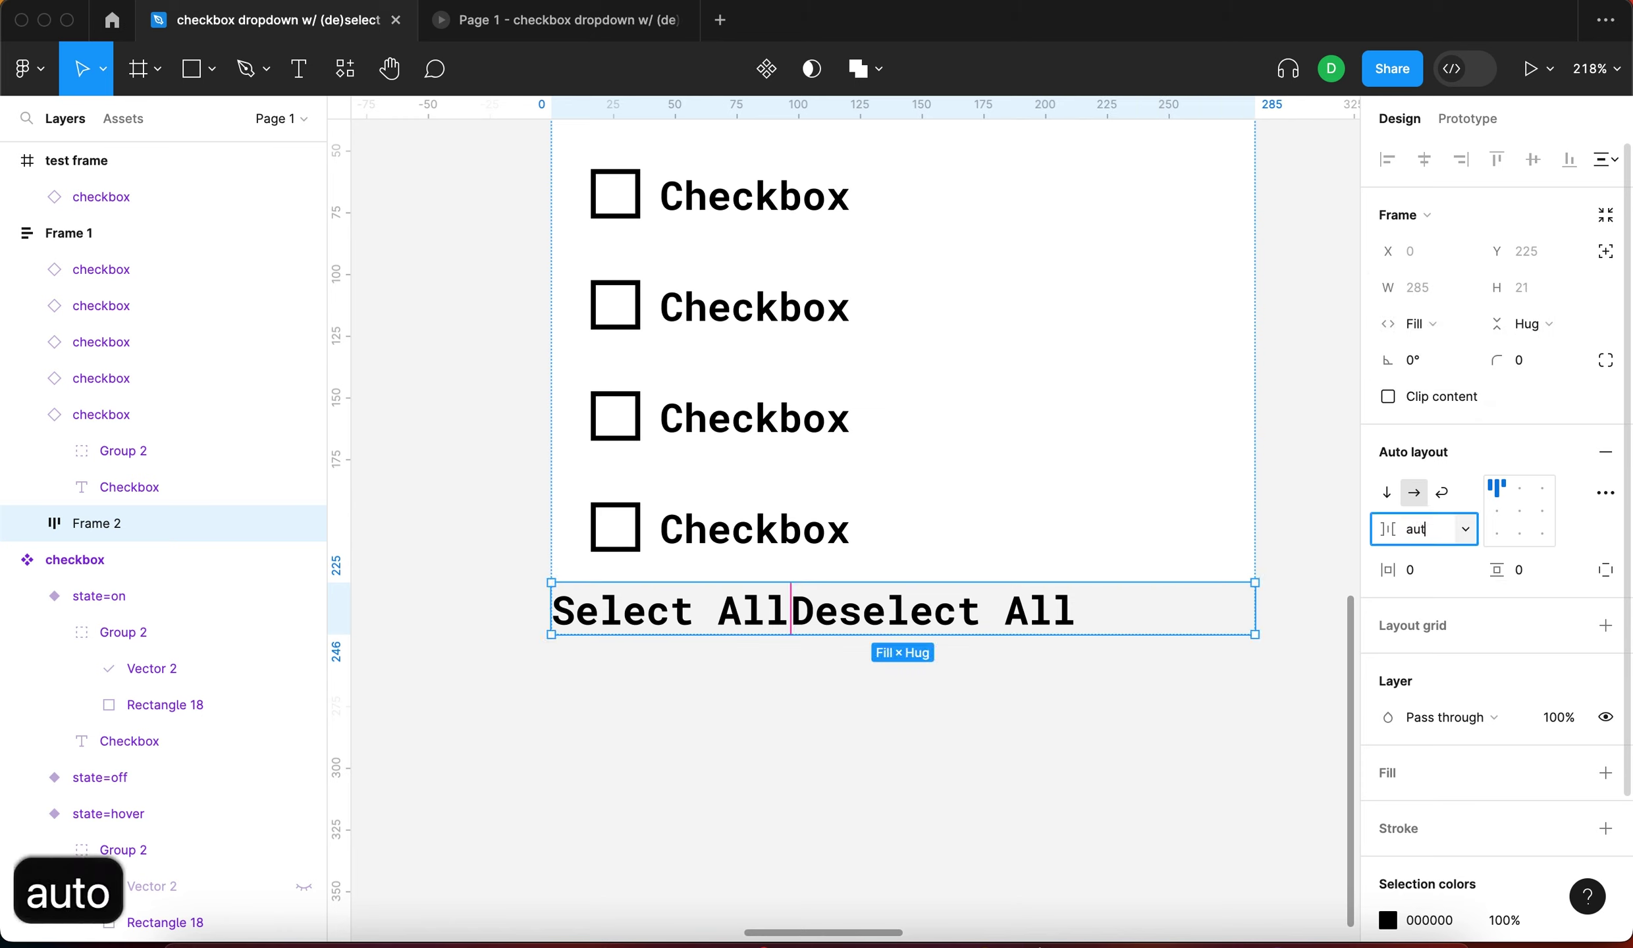
pyautogui.press('Return')
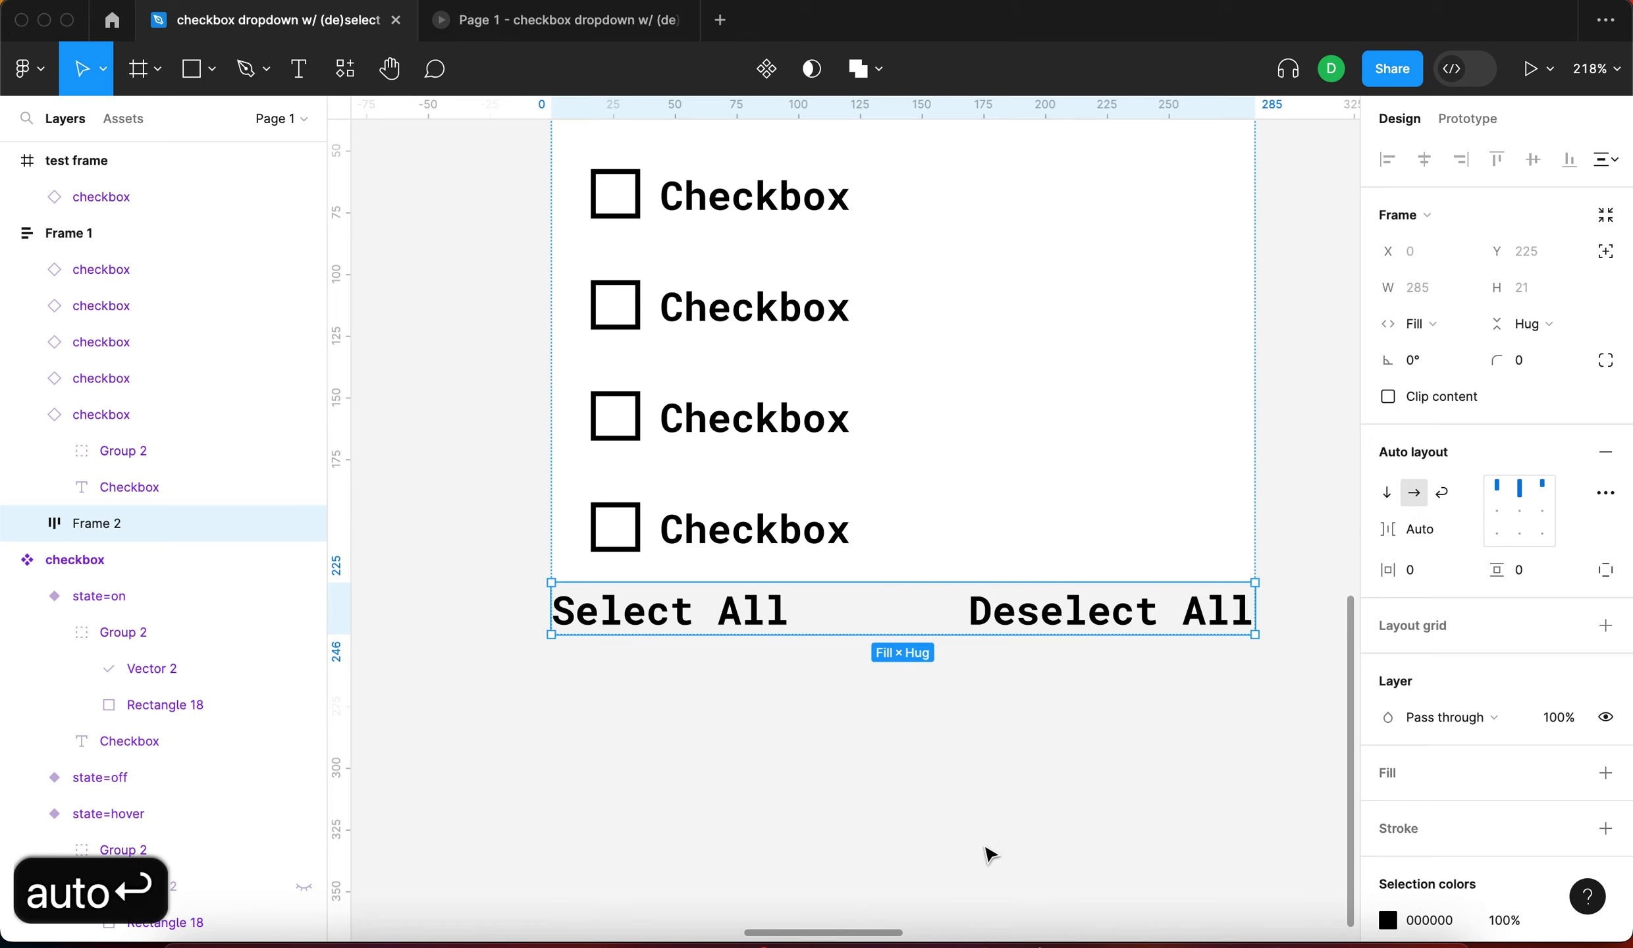
# Give the label row a white FFFFFF fill and set its padding to 16 horizontal and 12 vertical
pyautogui.scroll(-2, 1593, 744)
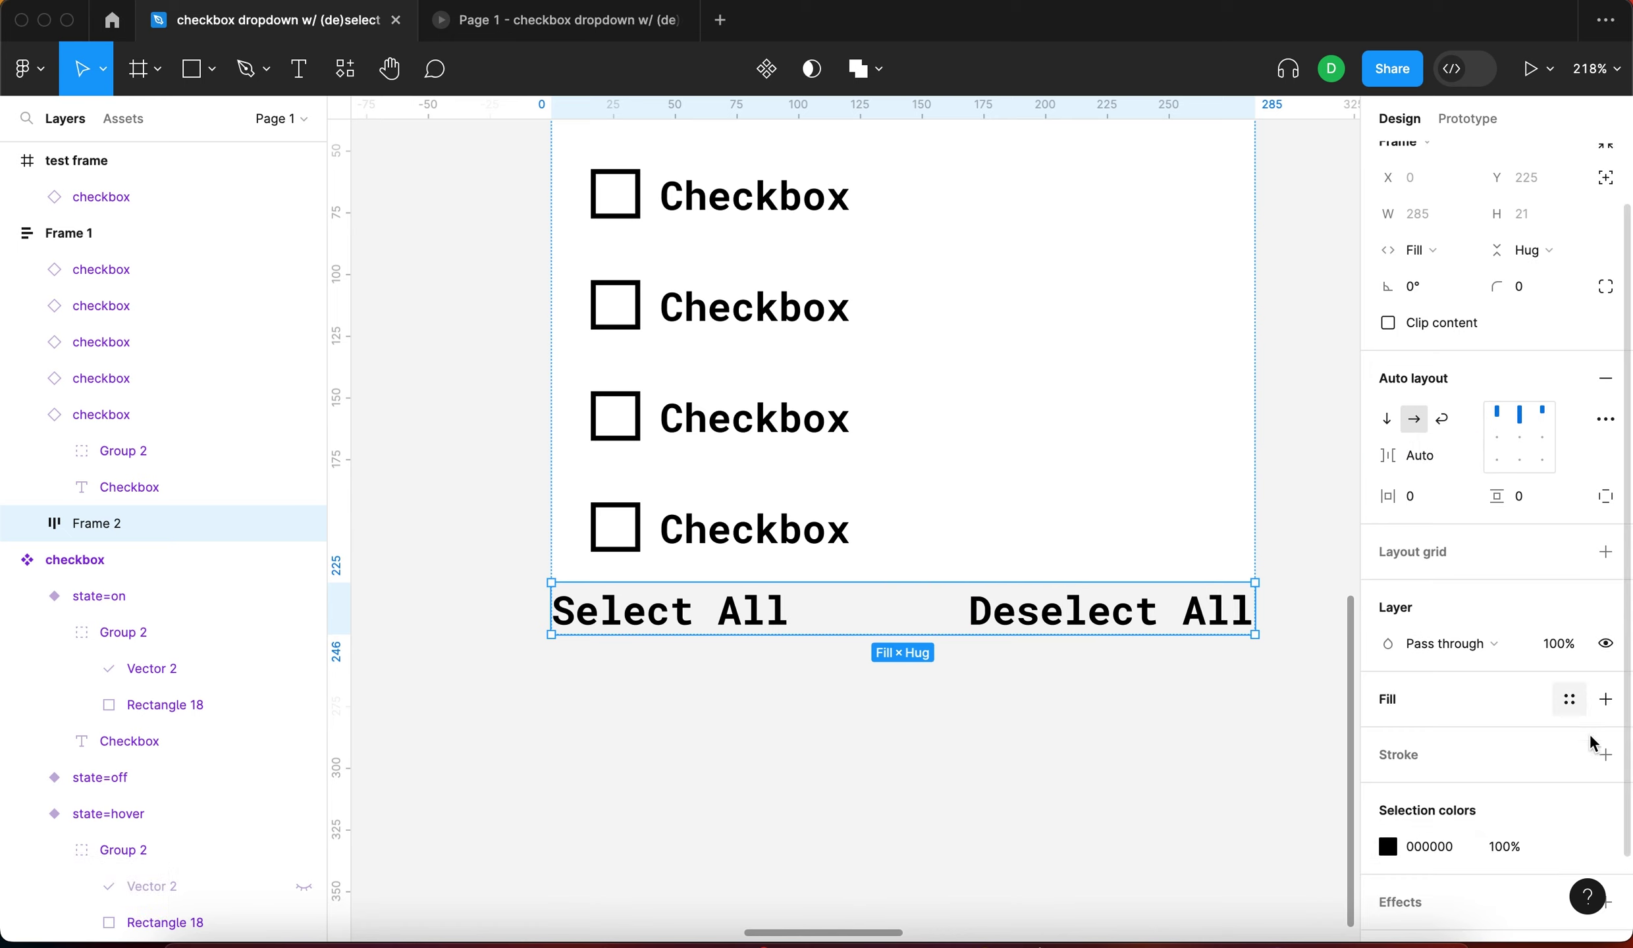
pyautogui.click(1606, 700)
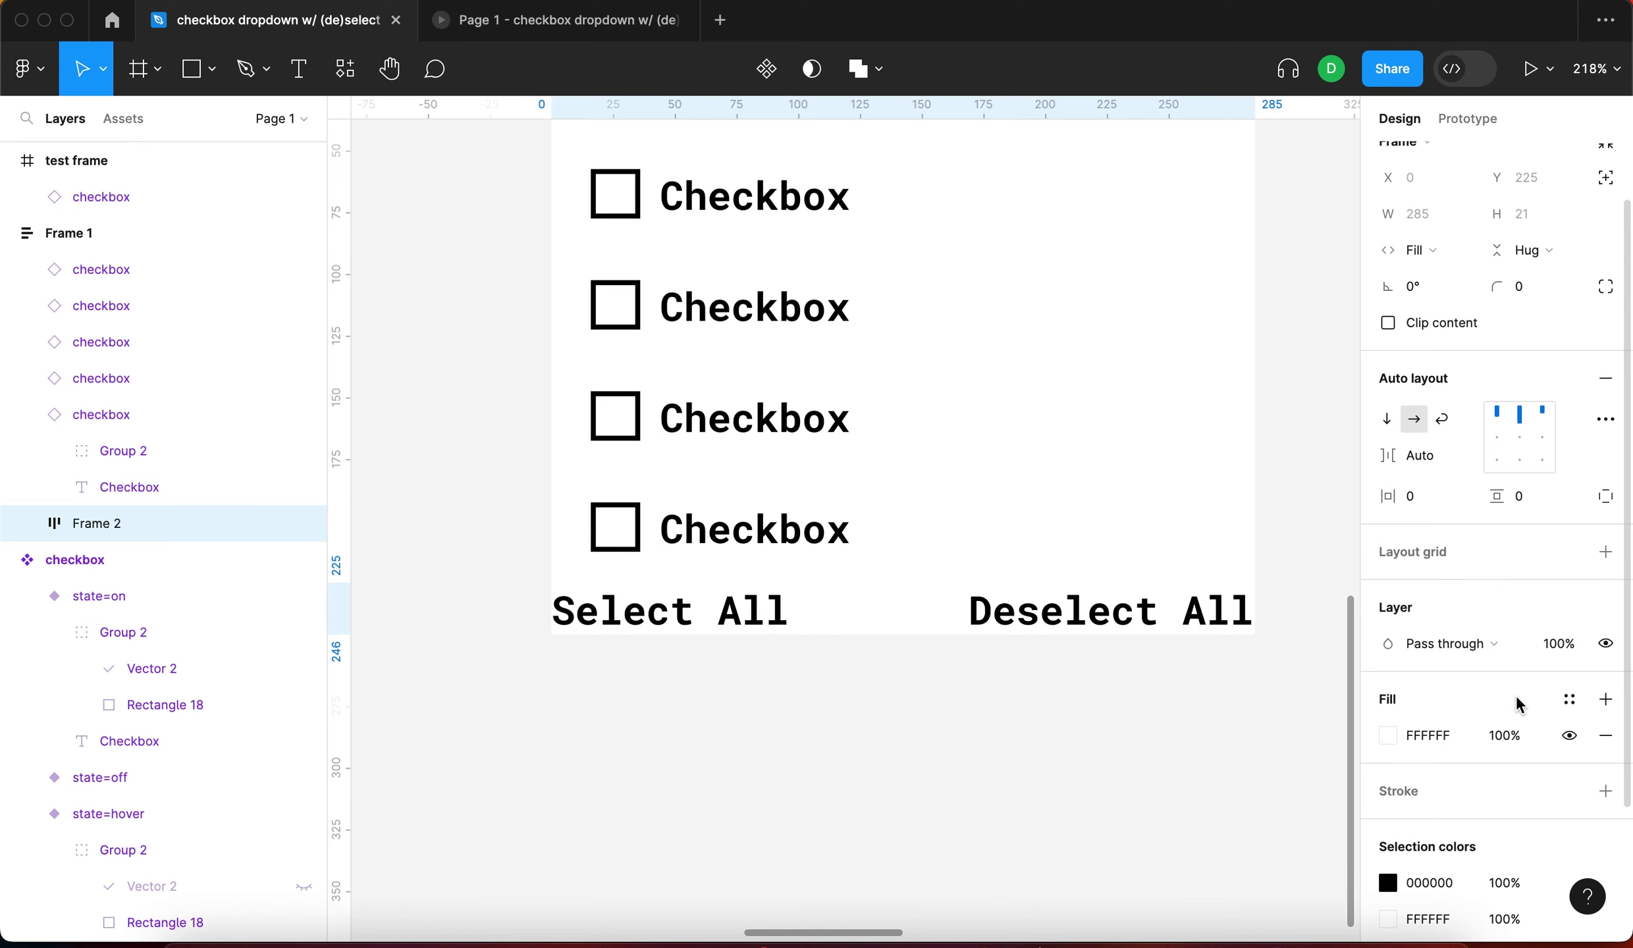
pyautogui.click(1544, 501)
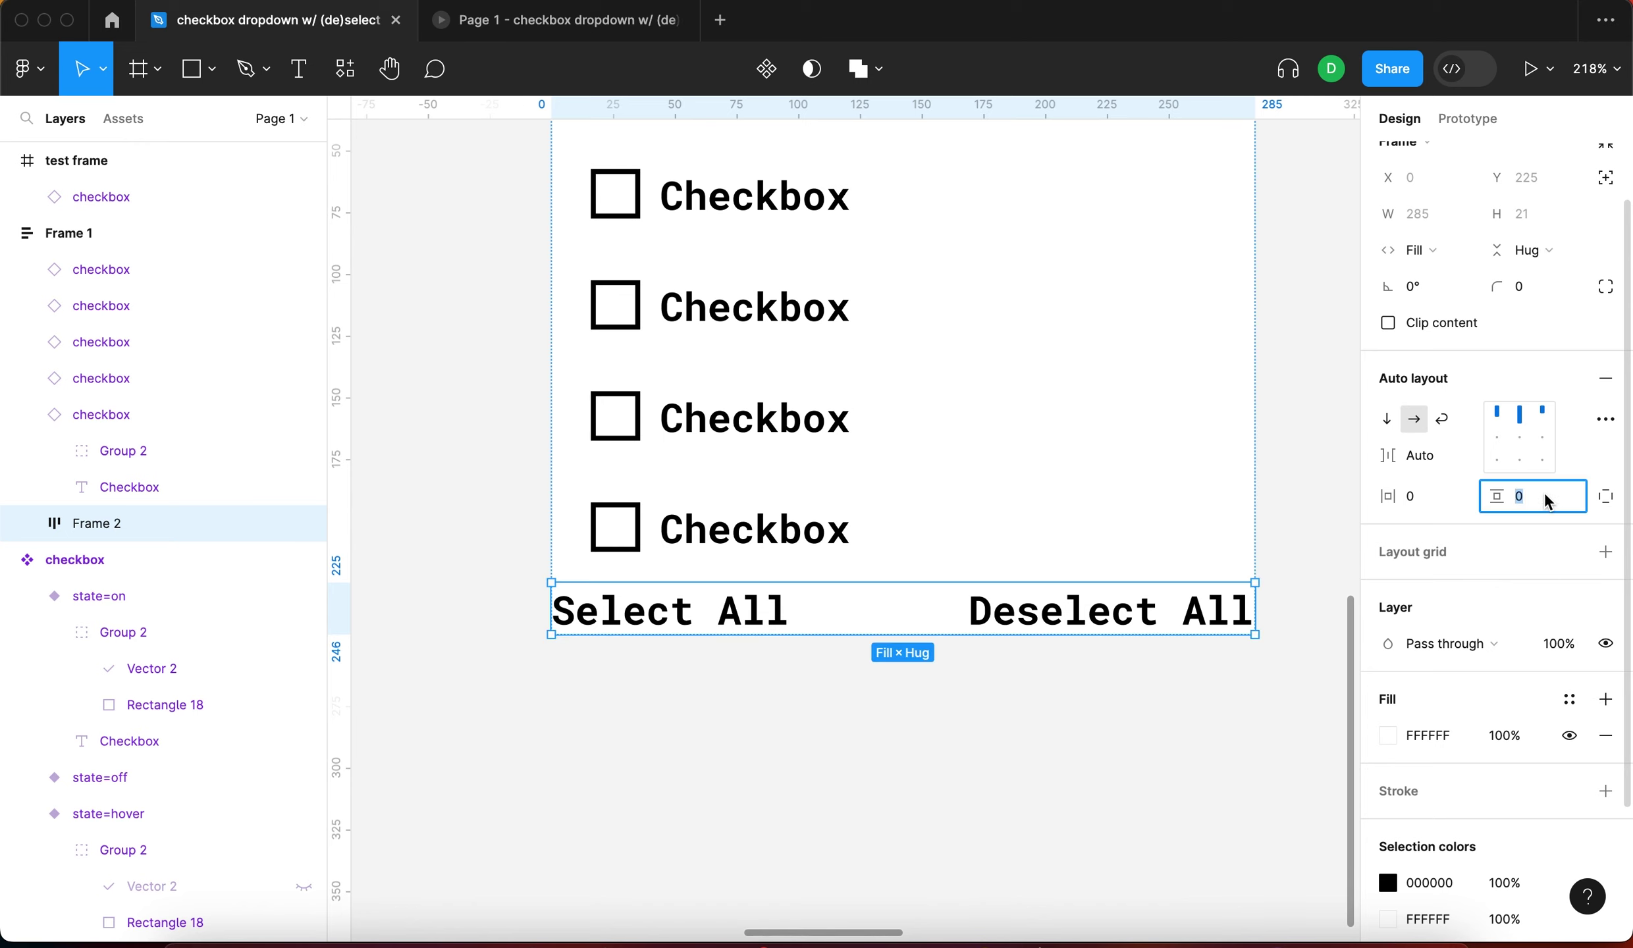
pyautogui.hotkey('shift', 'Up')
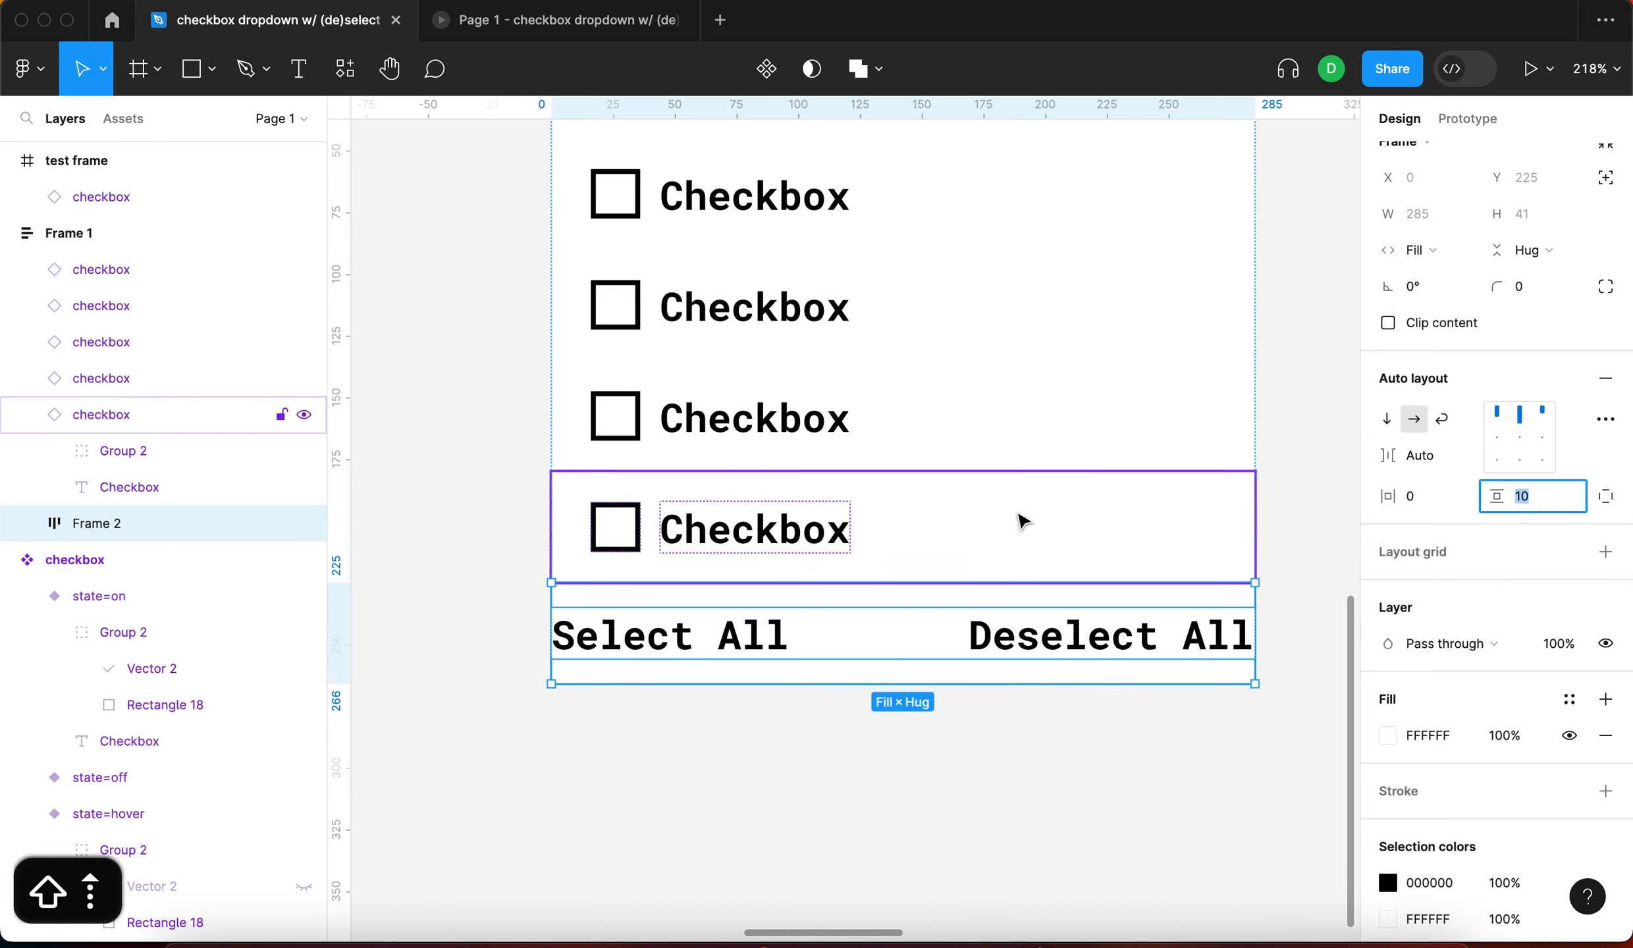
pyautogui.click(1043, 538)
pyautogui.click(1123, 644)
pyautogui.click(1433, 495)
pyautogui.hotkey('shift', 'Up')
pyautogui.hotkey('shift', 'Up')
pyautogui.press('Down')
pyautogui.press('Down')
pyautogui.press('Down')
pyautogui.press('Down')
pyautogui.press('Return')
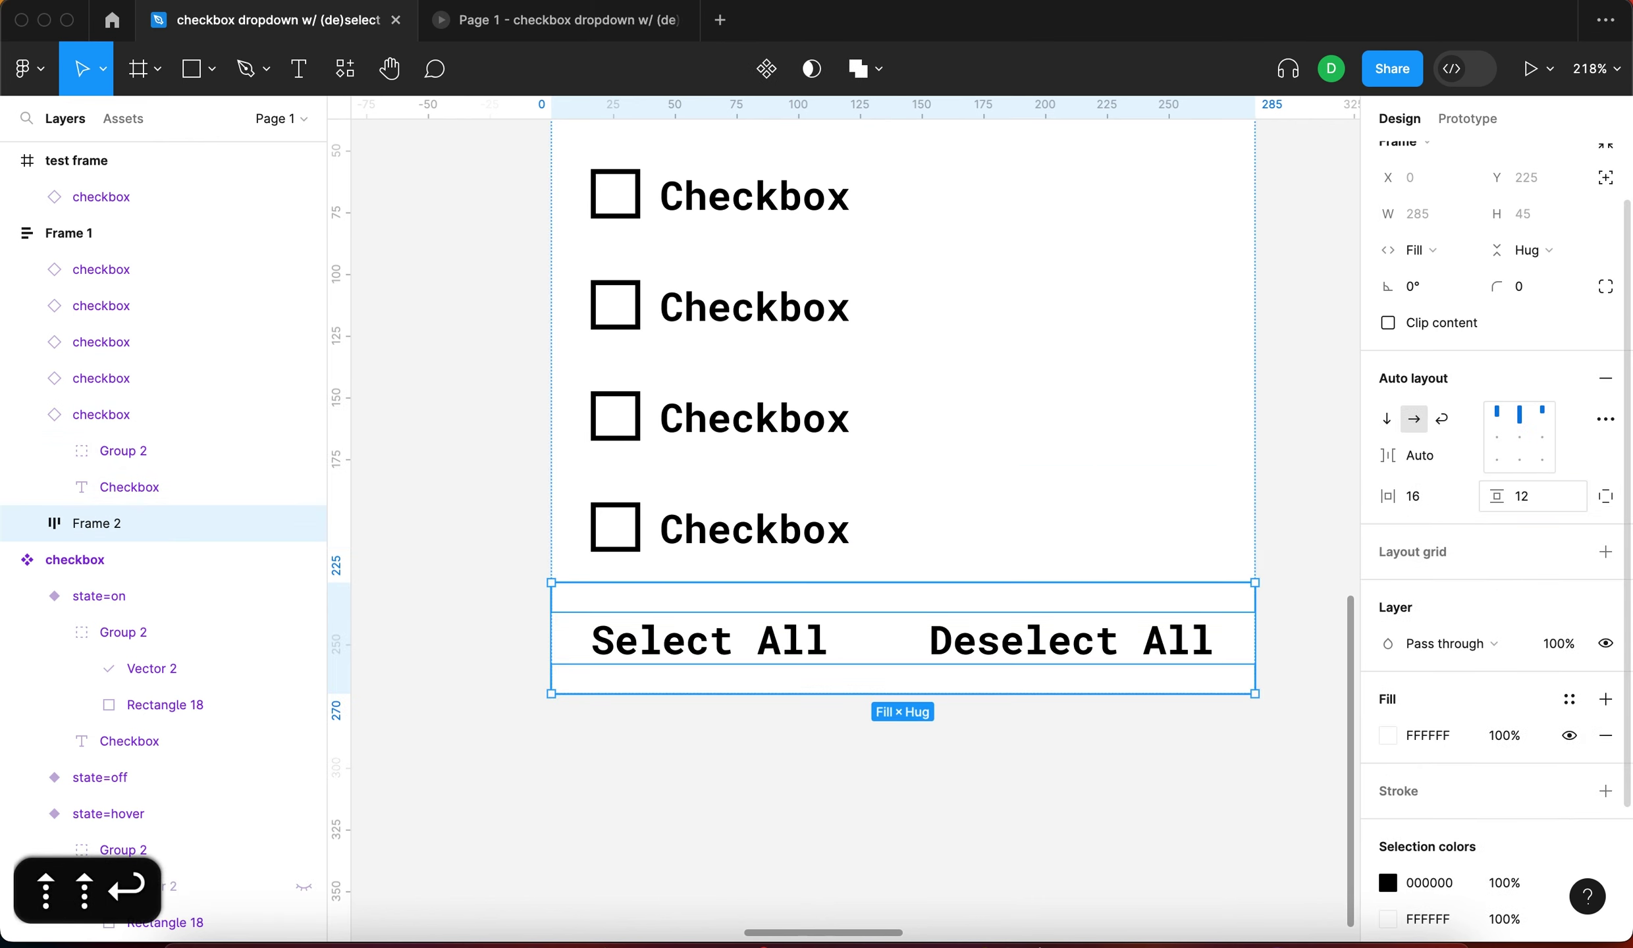
# Add a black 000000 inside stroke of 1 to the label row, limited to its top side
pyautogui.click(1119, 831)
pyautogui.scroll(-5, 1124, 833)
pyautogui.scroll(3, 1086, 803)
pyautogui.click(936, 696)
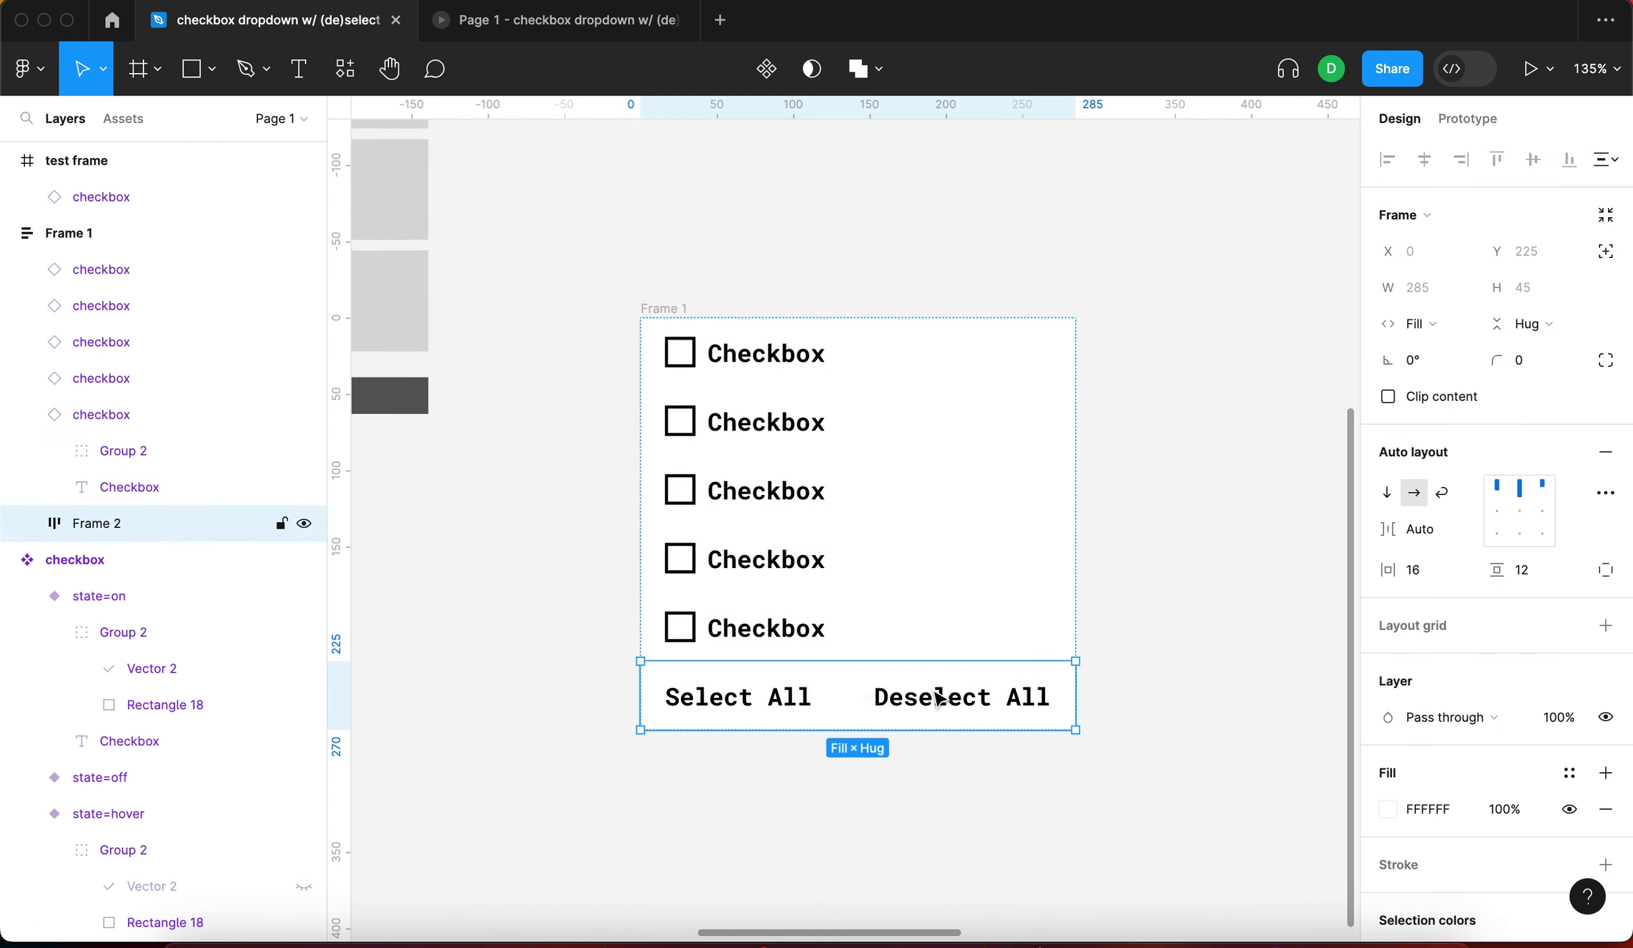
pyautogui.scroll(-3, 1580, 605)
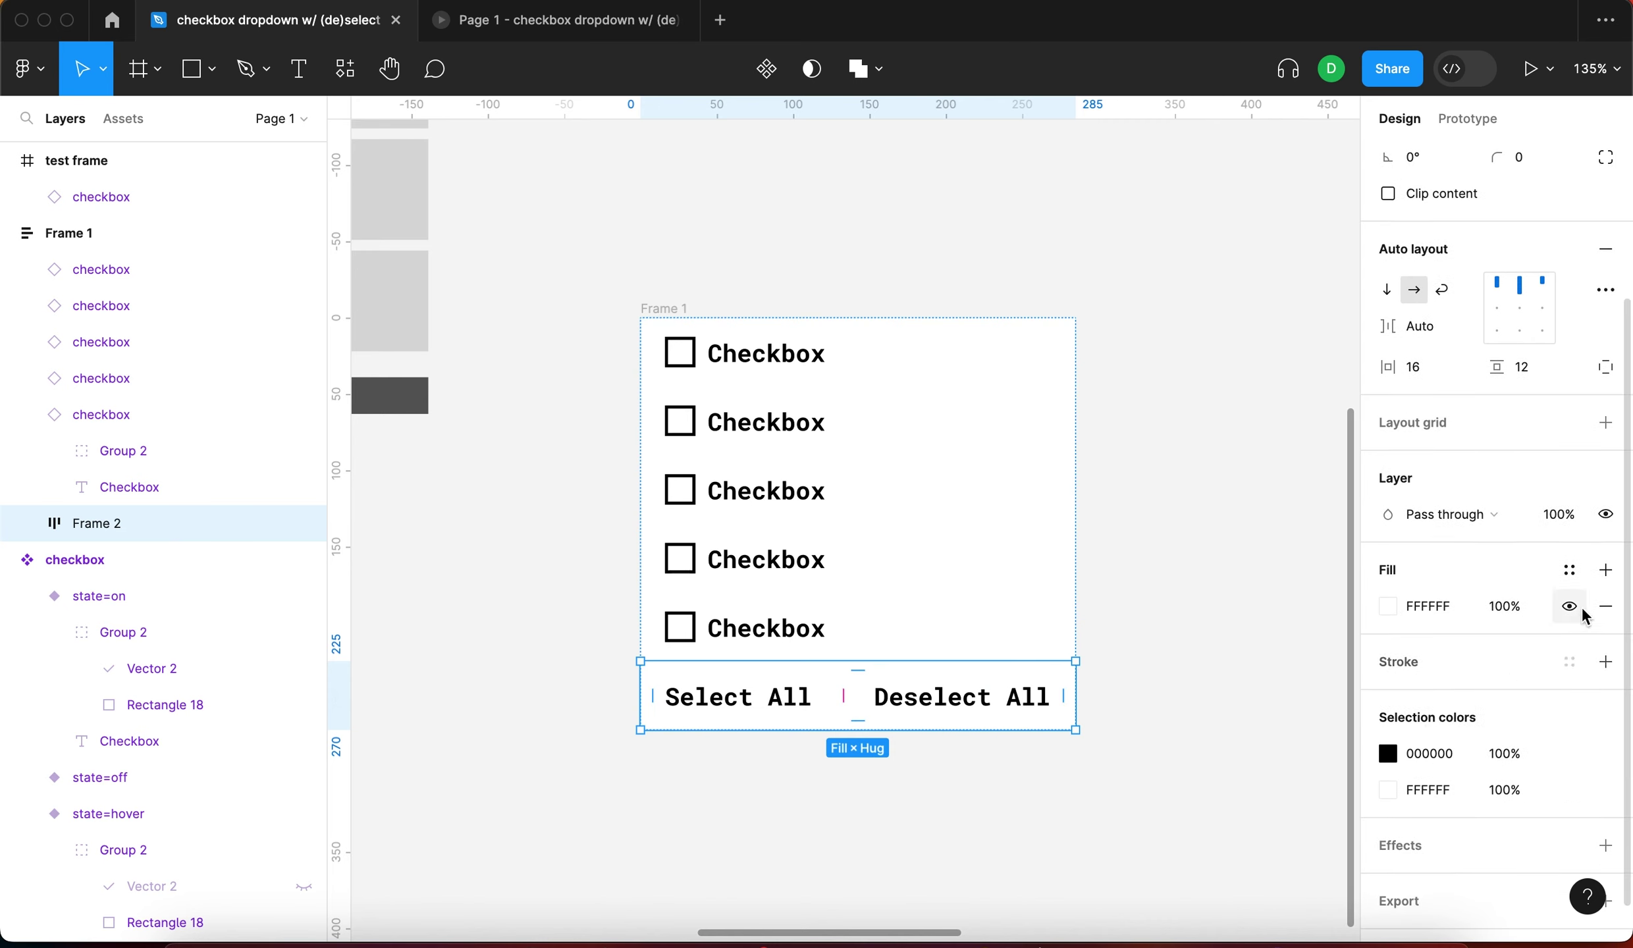
pyautogui.click(1606, 663)
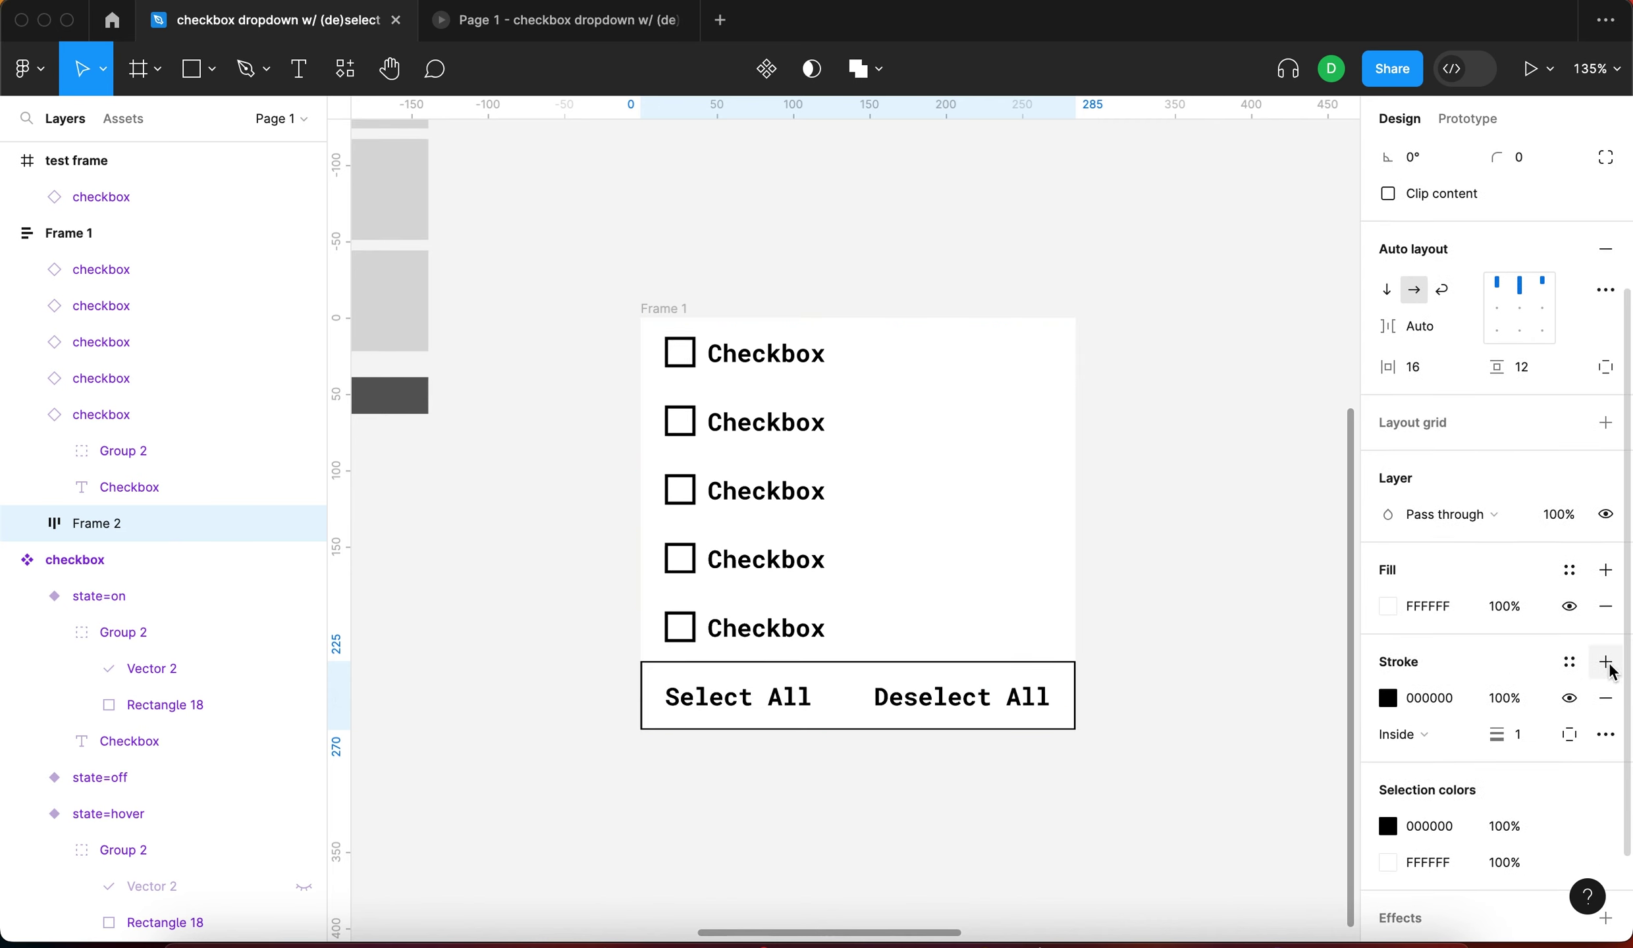
pyautogui.click(1571, 734)
pyautogui.click(1518, 782)
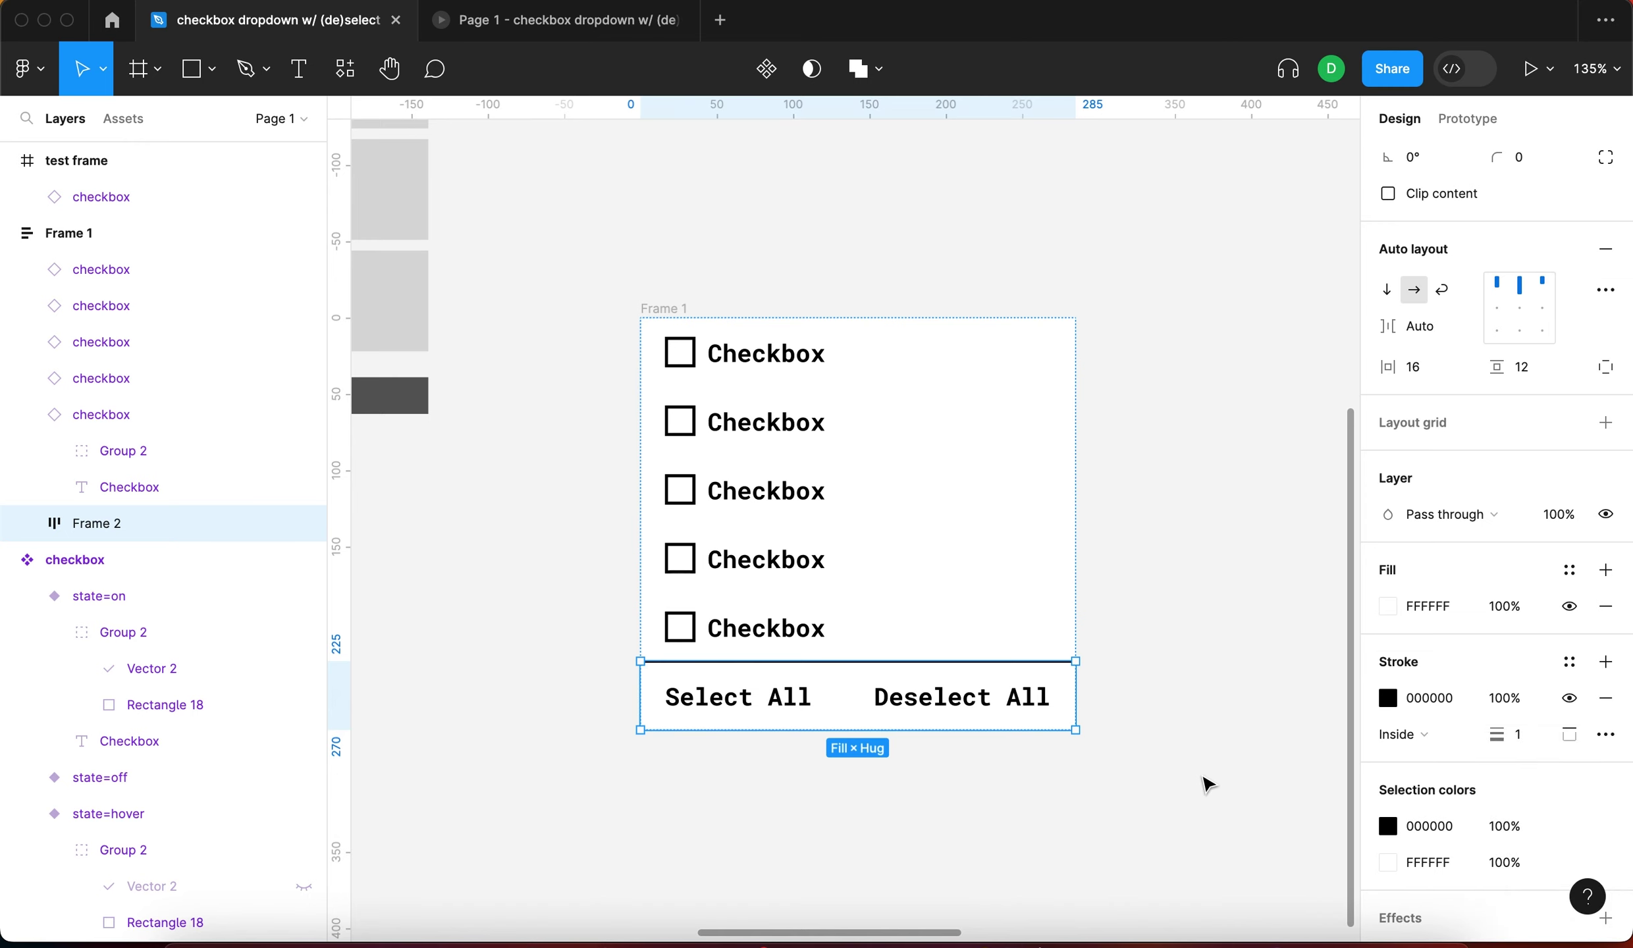
pyautogui.click(1203, 784)
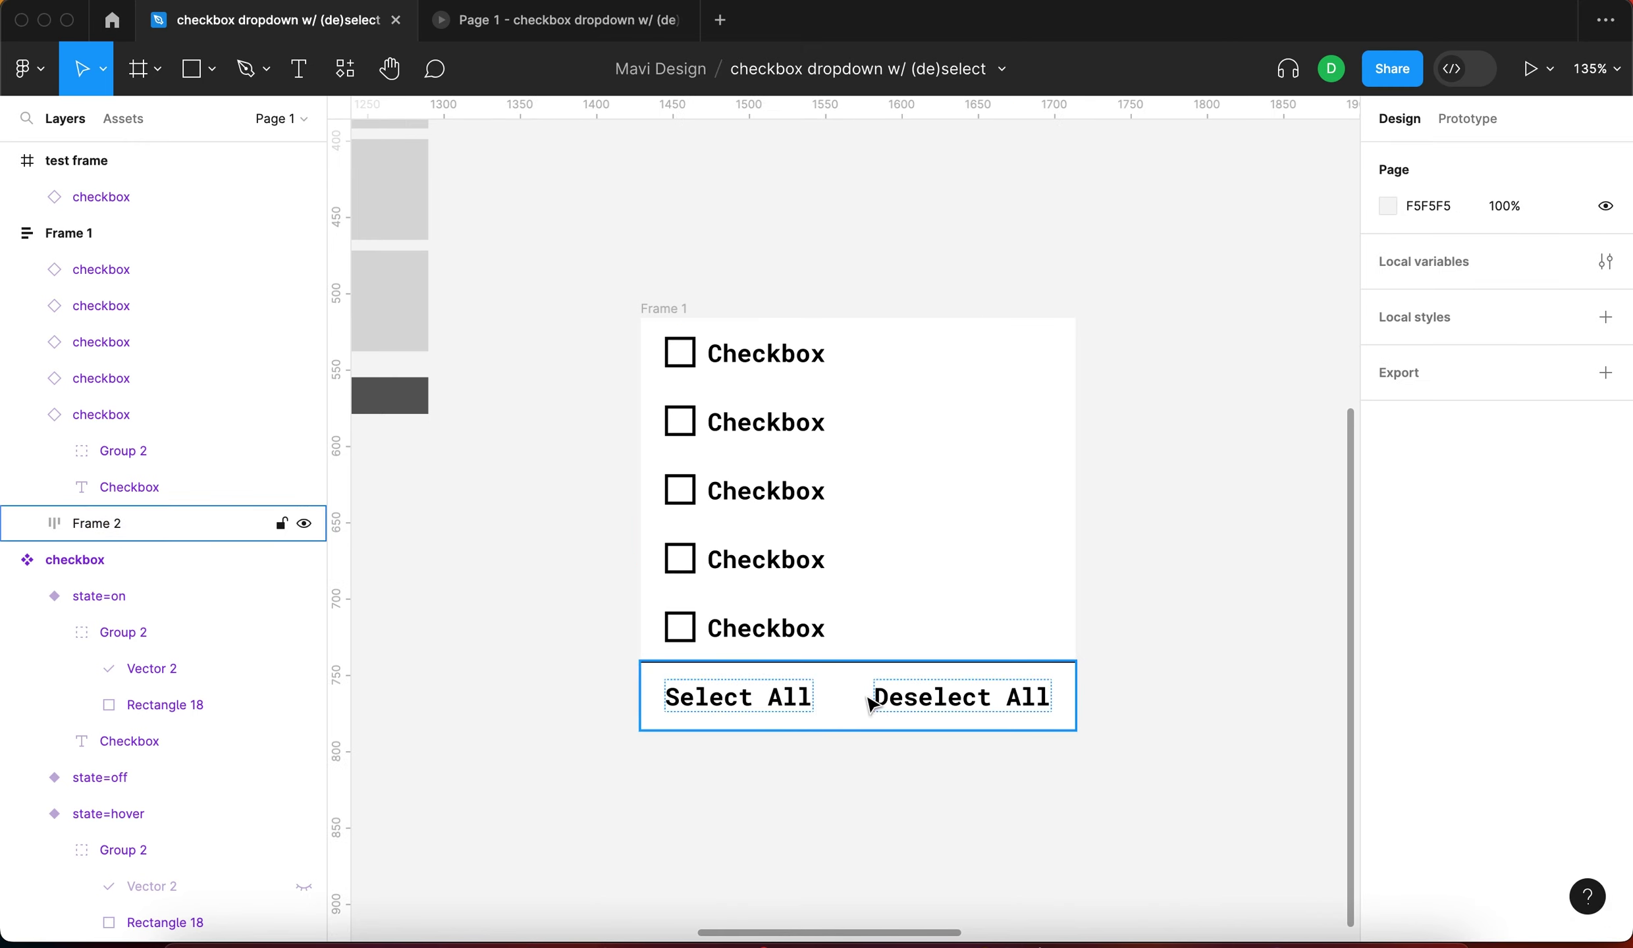
pyautogui.scroll(3, 869, 705)
pyautogui.click(795, 601)
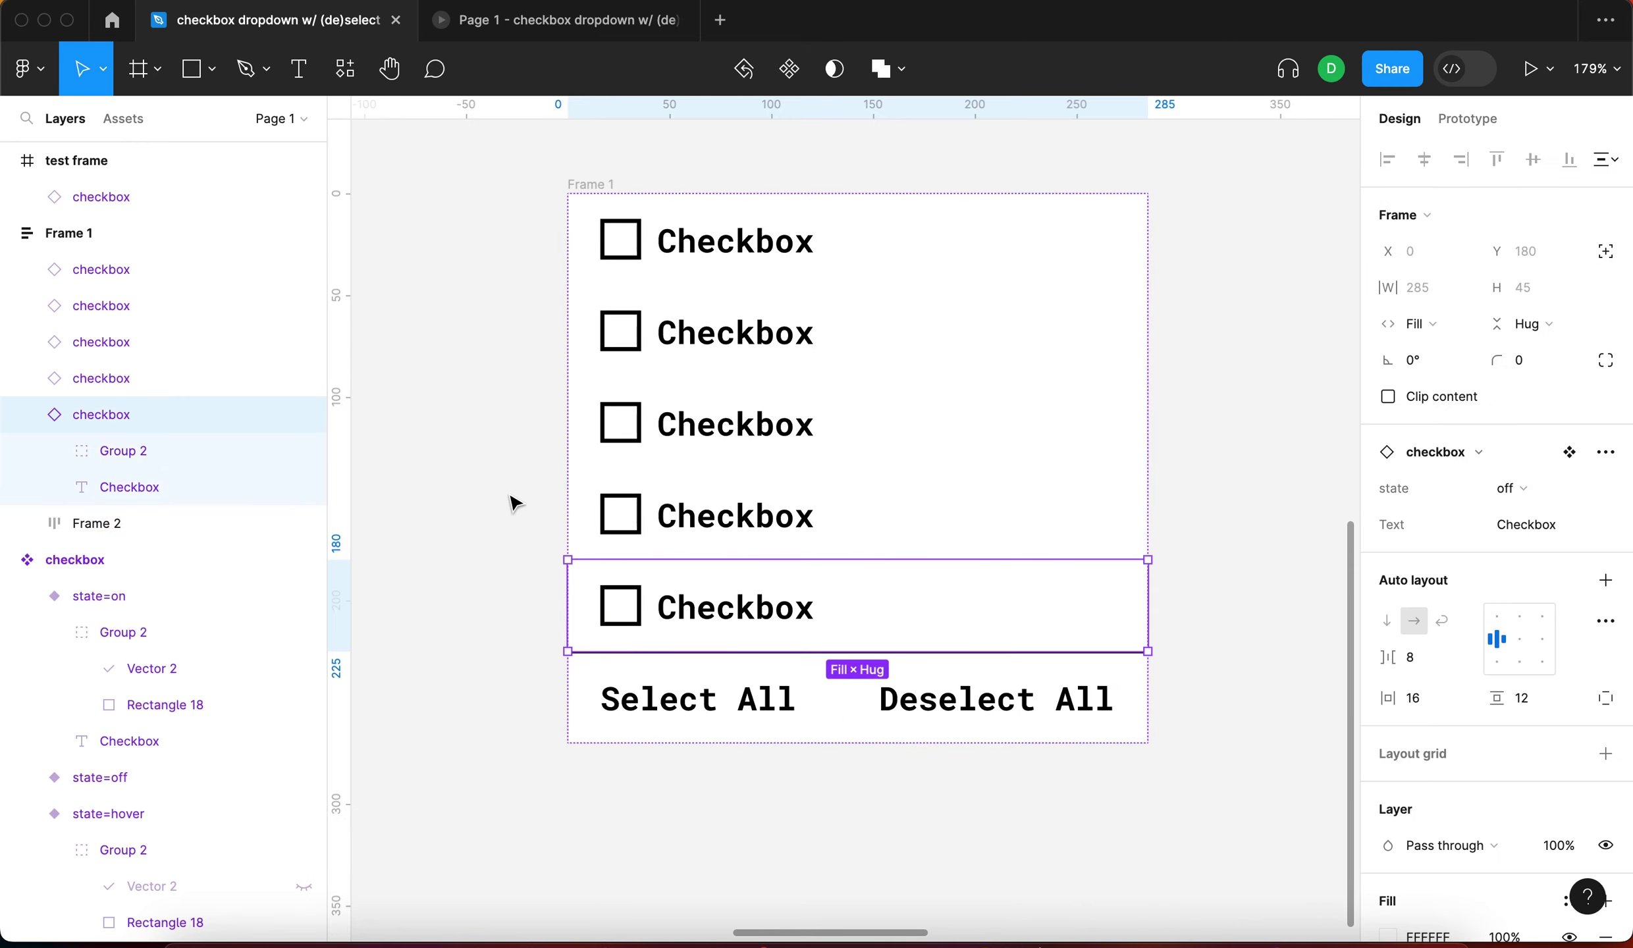
pyautogui.click(513, 504)
pyautogui.scroll(-5, 513, 503)
pyautogui.scroll(3, 864, 368)
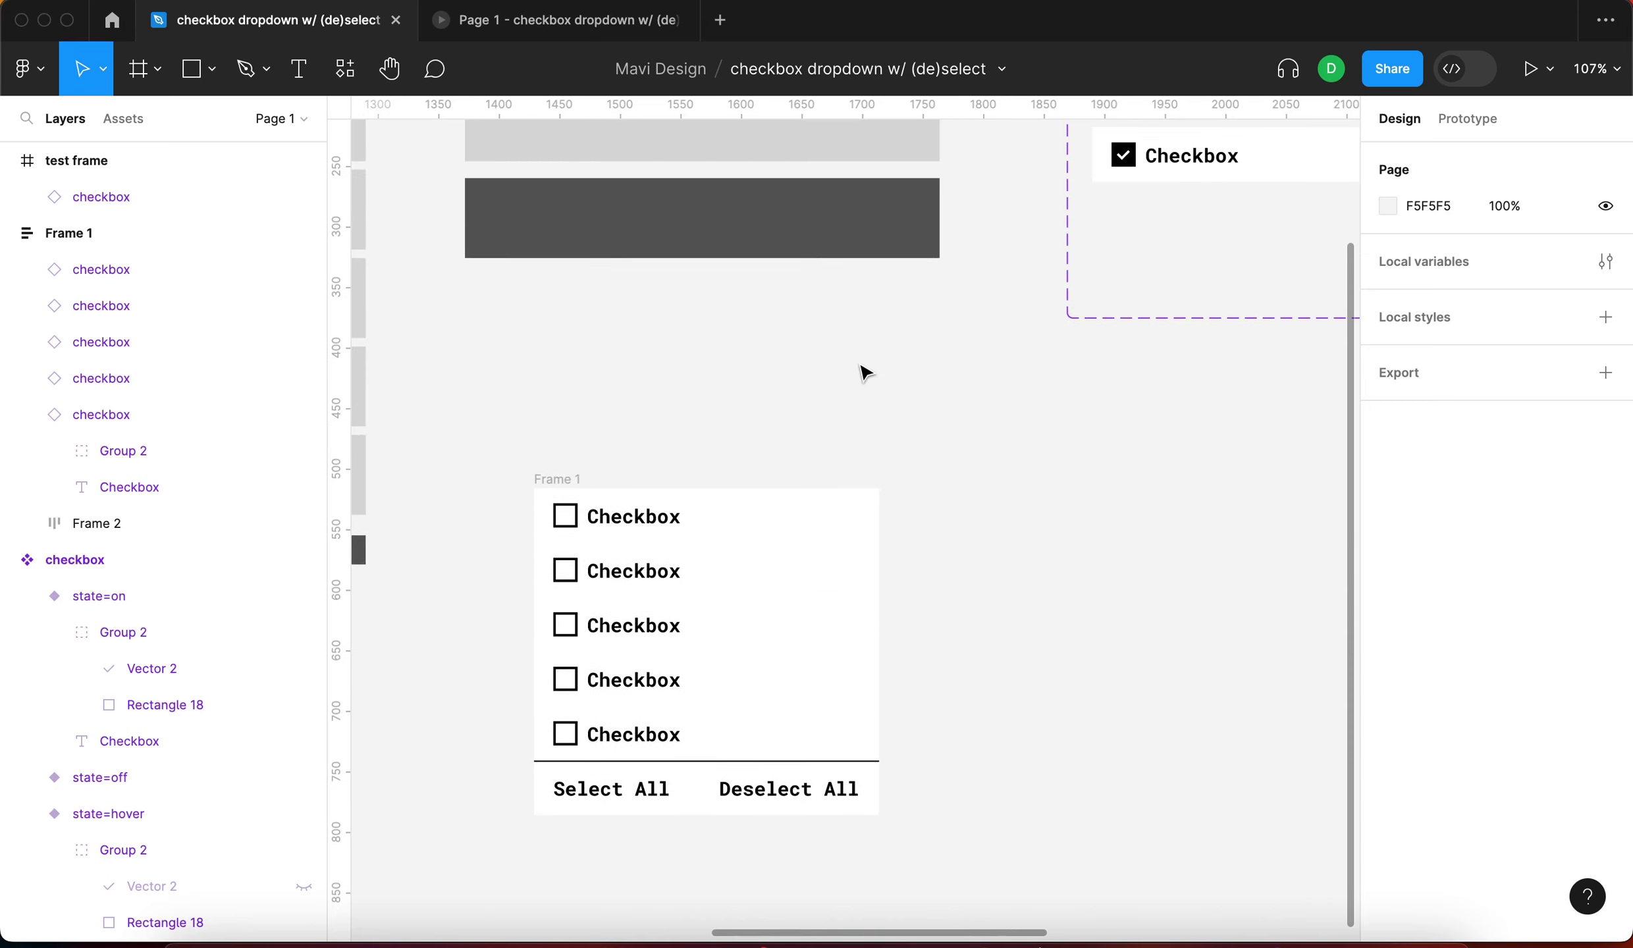
# Turn the frame holding the five checkboxes and label row into a component named "dropdown contents"
pyautogui.scroll(-3, 864, 372)
pyautogui.scroll(4, 594, 580)
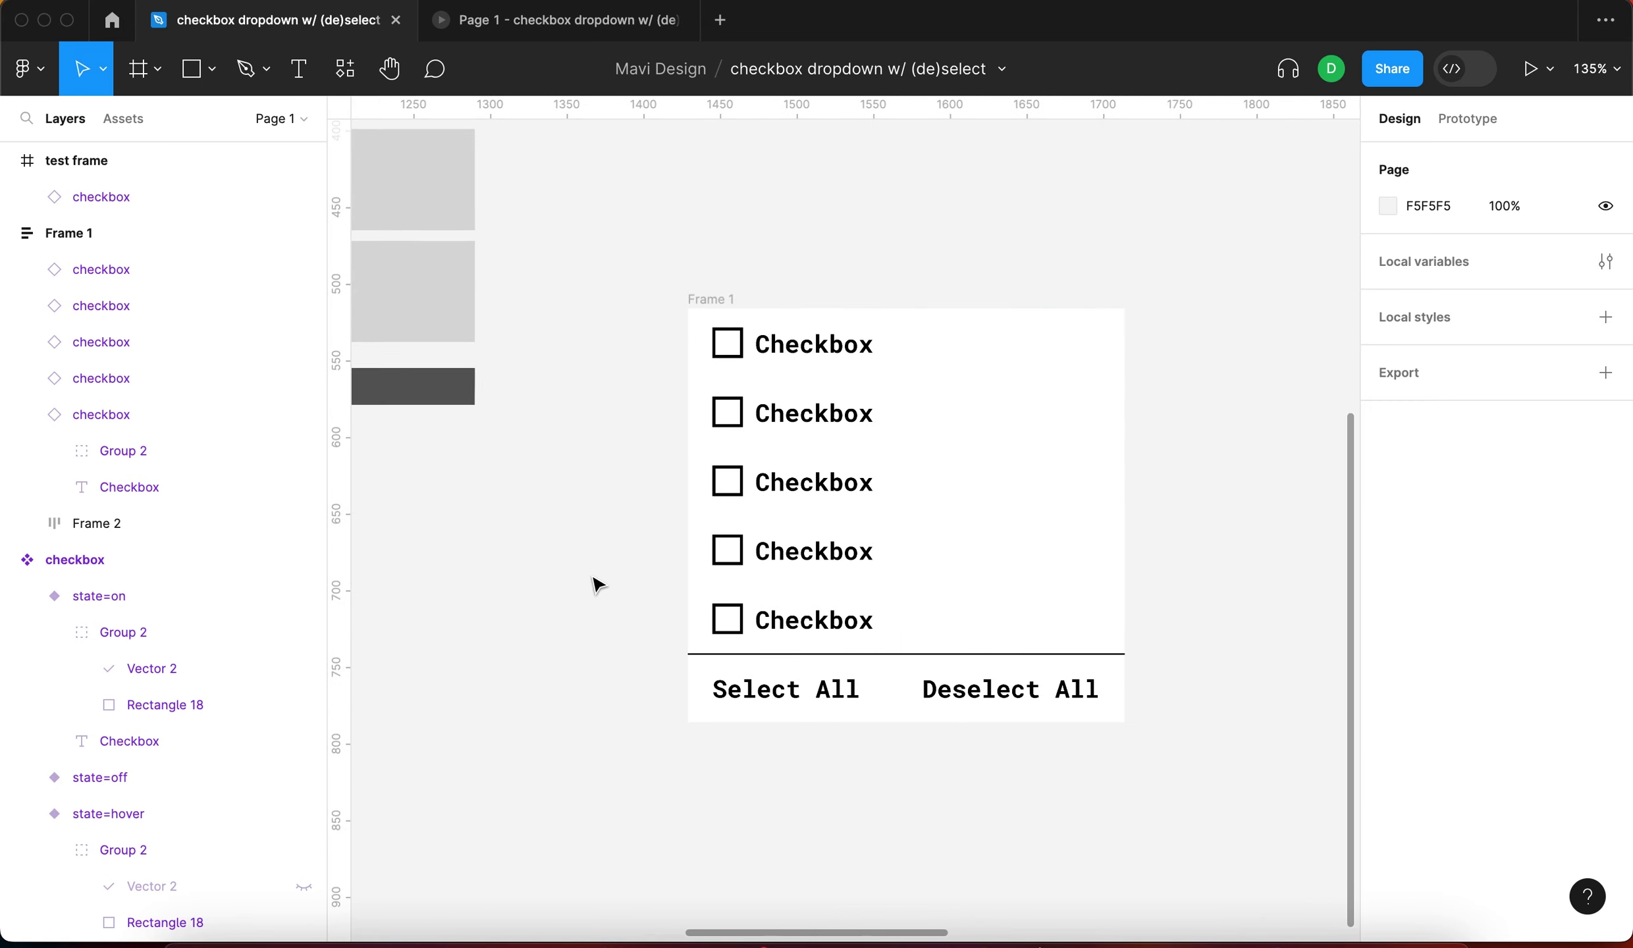
pyautogui.moveTo(594, 580); pyautogui.dragTo(499, 599)
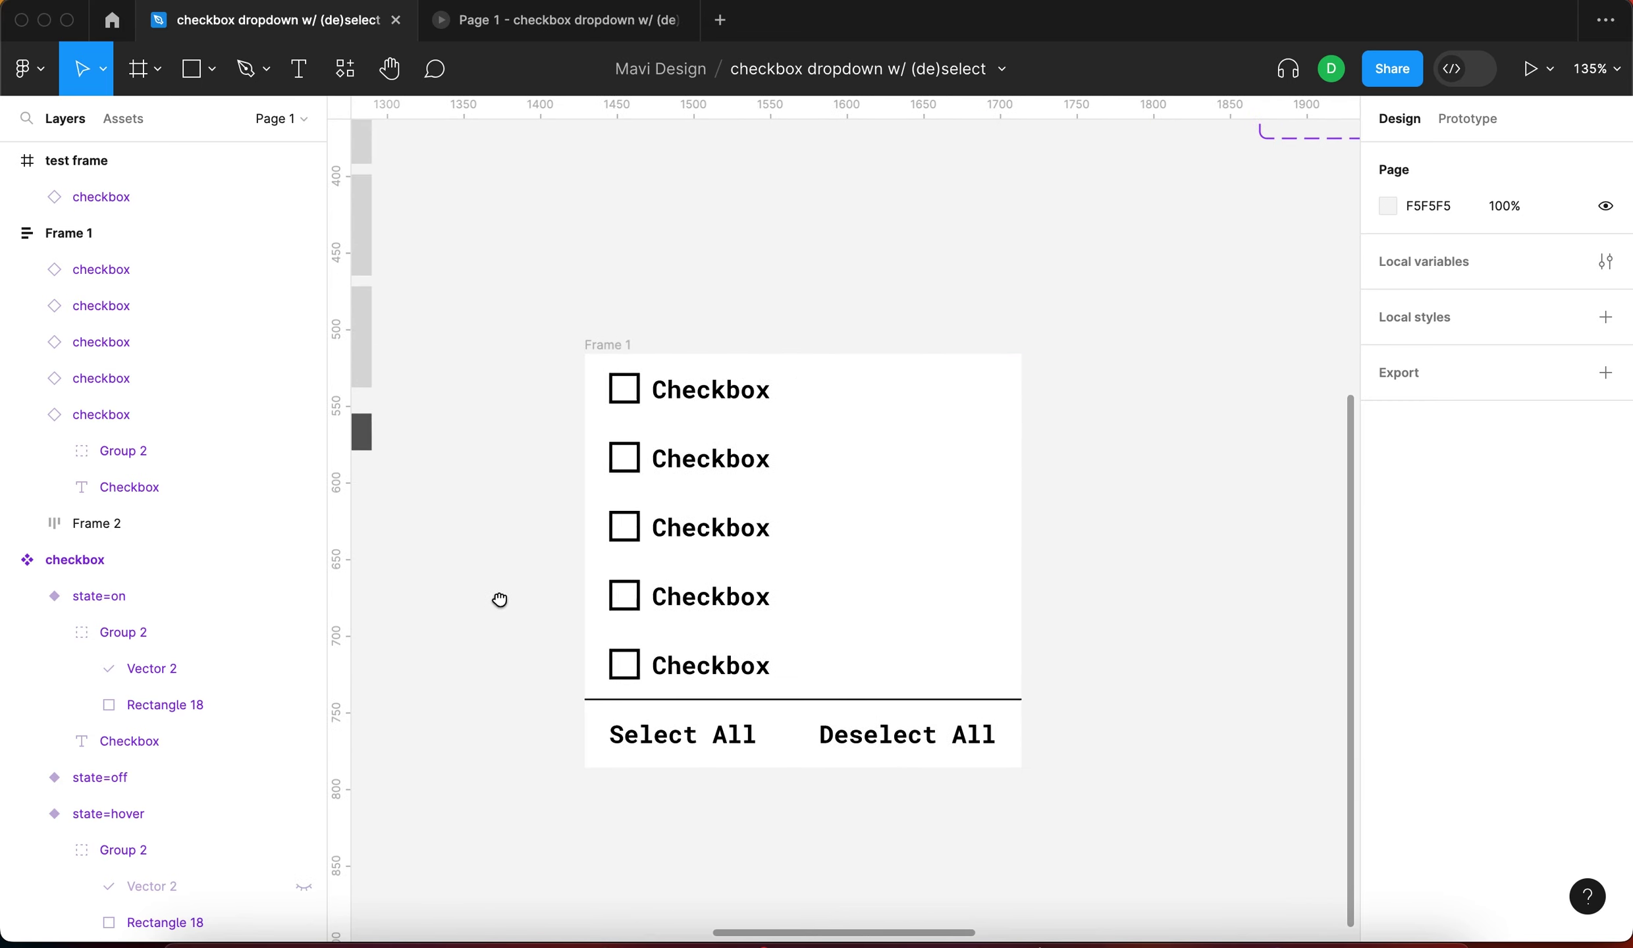
pyautogui.click(605, 343)
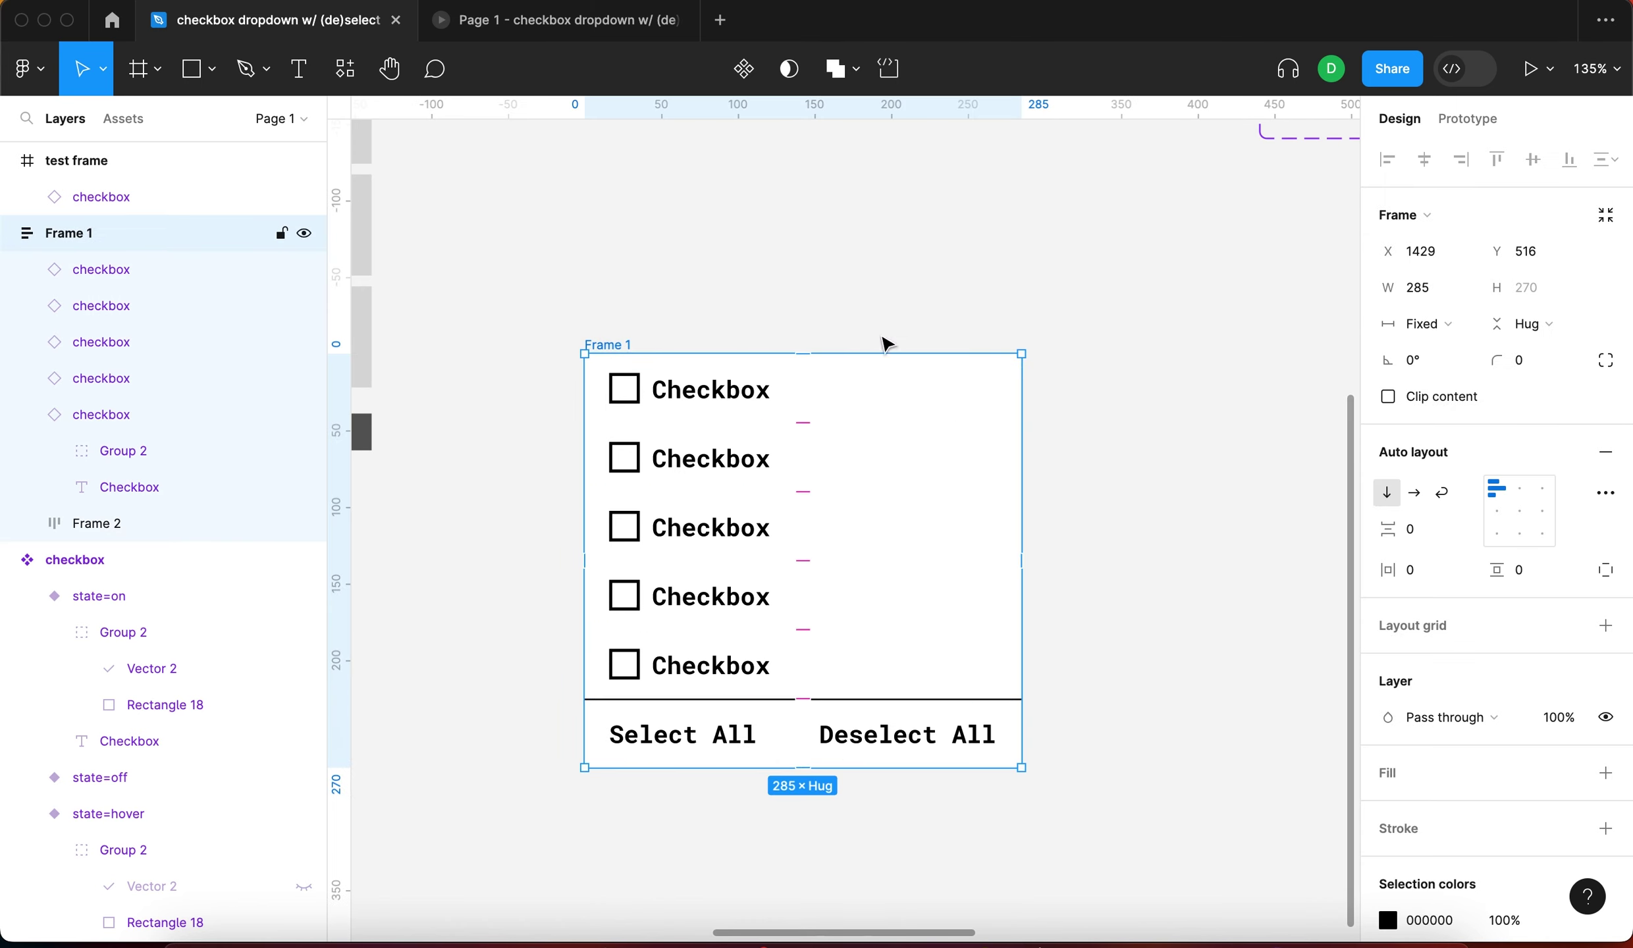
pyautogui.click(746, 70)
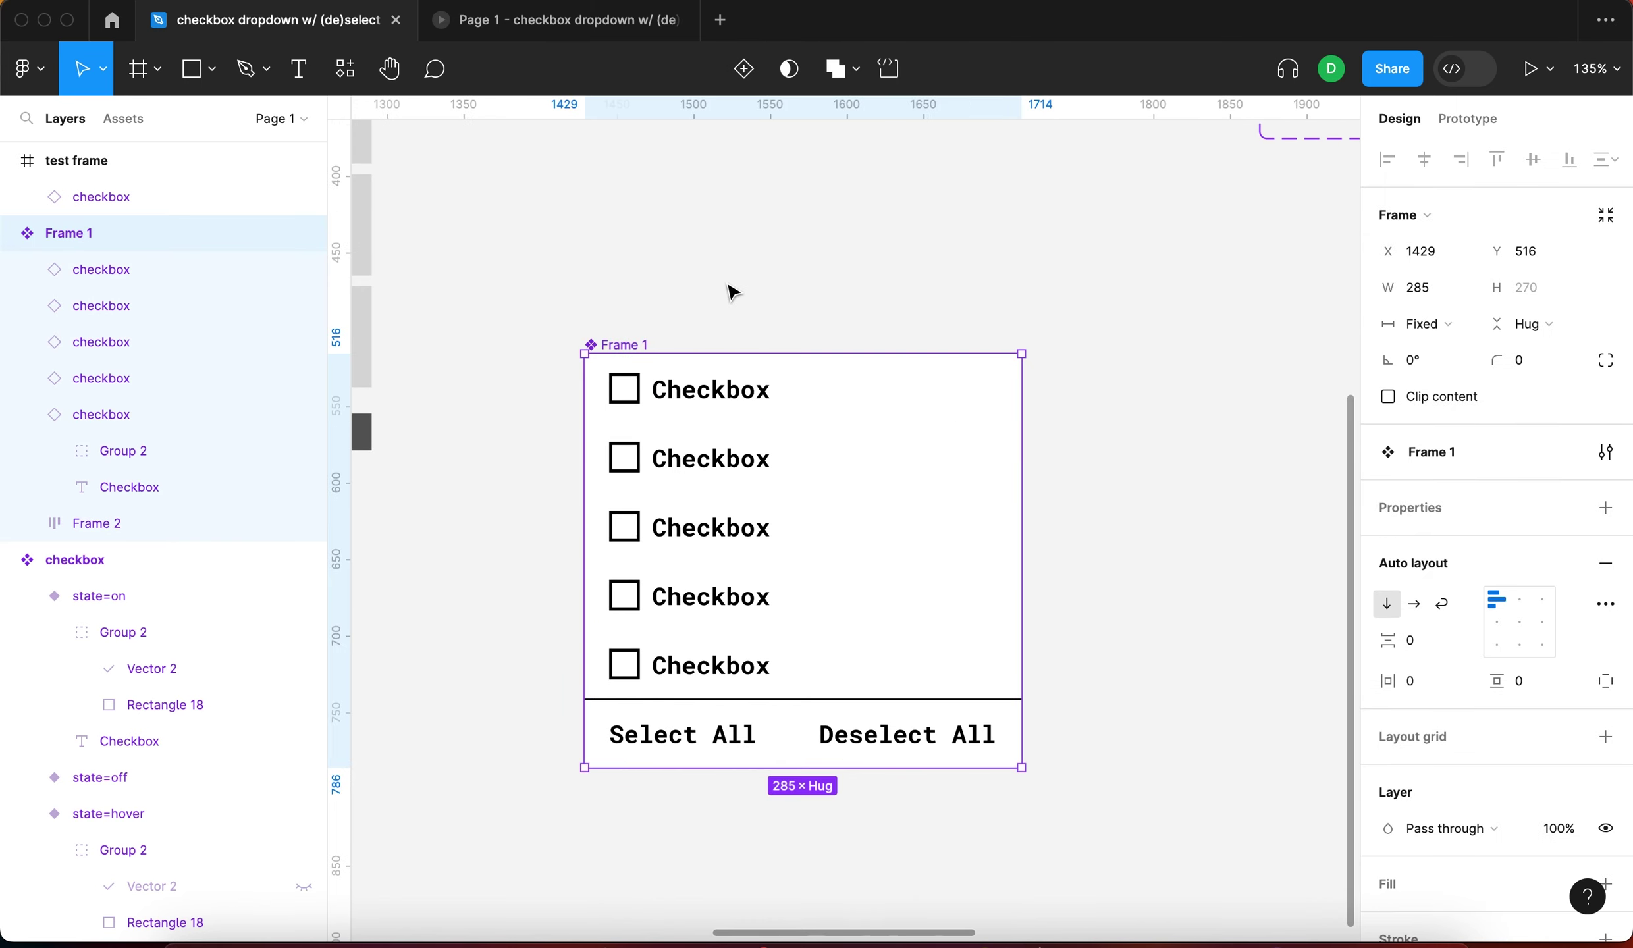
pyautogui.press('super+r')
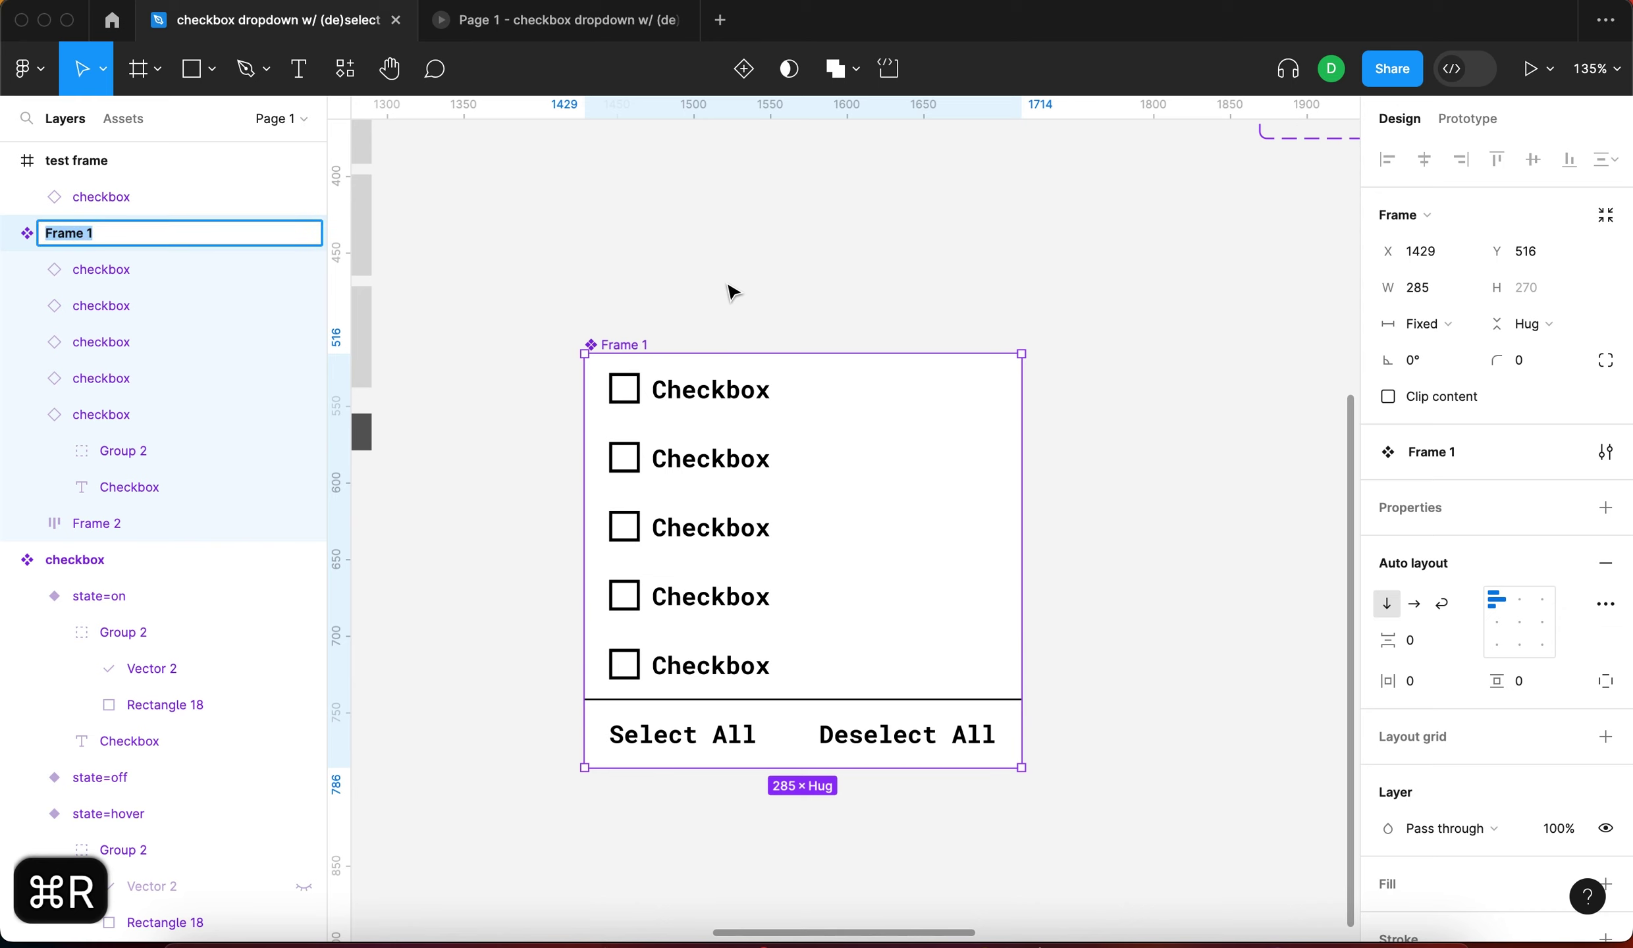
pyautogui.write('dropdown contents')
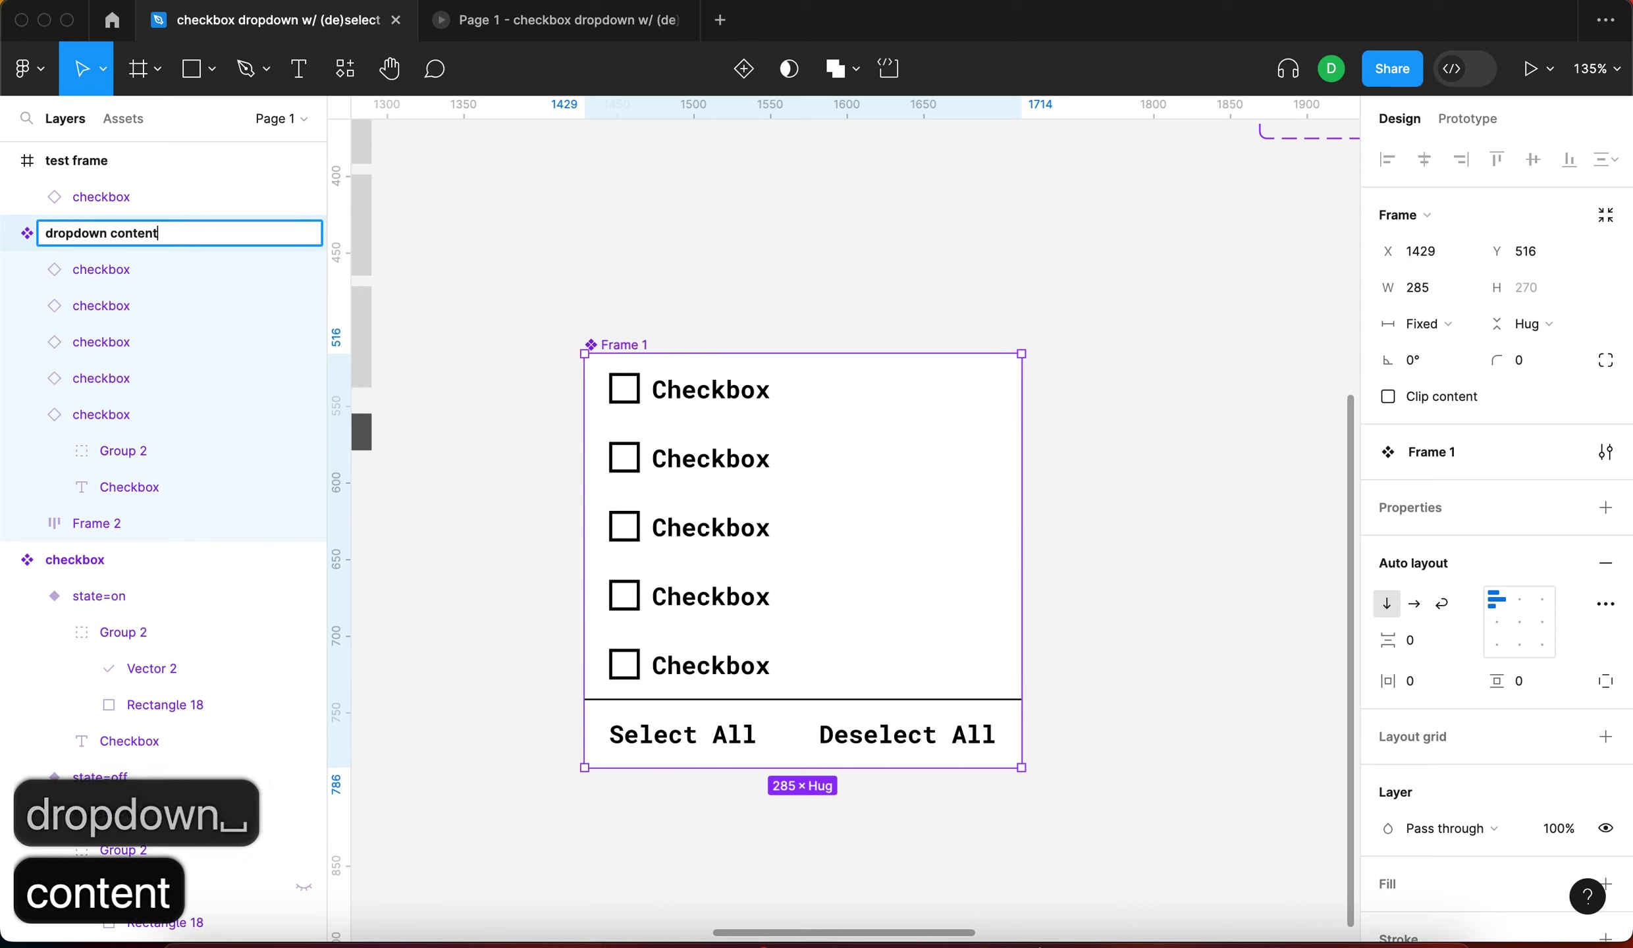
pyautogui.press('Return')
pyautogui.click(812, 211)
# Place an instance of the dropdown contents component inside the test frame, beside the single checkbox
pyautogui.scroll(-5, 591, 383)
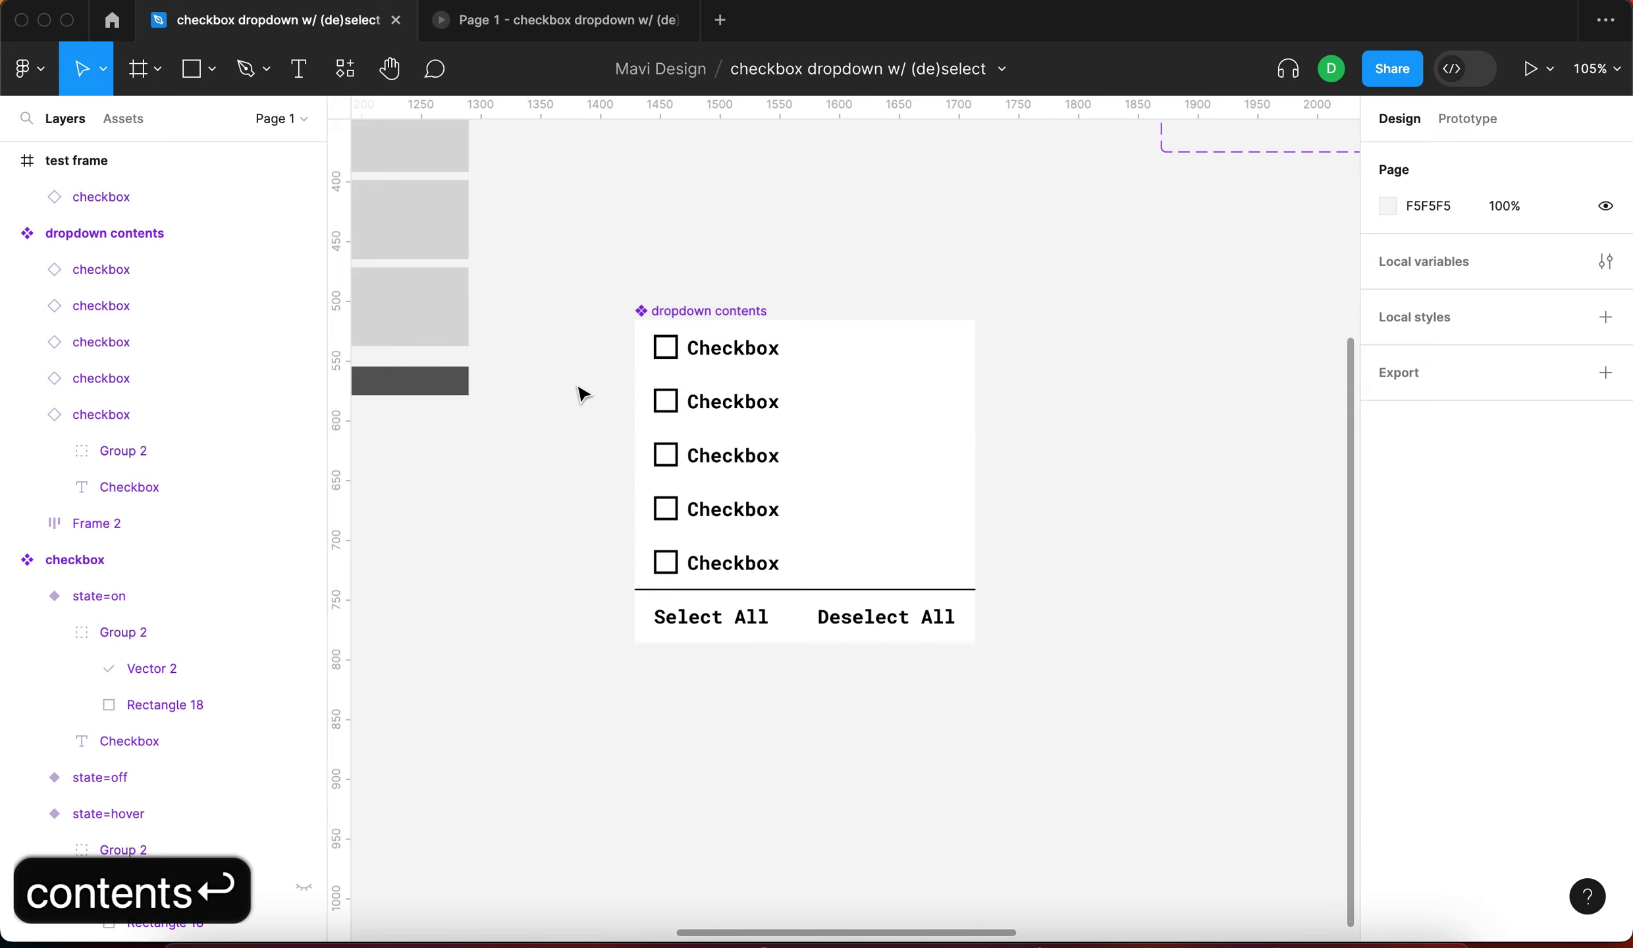
pyautogui.moveTo(591, 382); pyautogui.dragTo(496, 453)
pyautogui.scroll(-3, 602, 474)
pyautogui.scroll(2, 820, 444)
pyautogui.moveTo(986, 356); pyautogui.dragTo(901, 291)
pyautogui.click(1525, 499)
pyautogui.click(1526, 504)
pyautogui.press('Escape')
pyautogui.click(413, 552)
pyautogui.moveTo(415, 628); pyautogui.dragTo(1080, 381)
# Set the horizontal and vertical constraints of both instances in the test frame to Center
pyautogui.click(863, 267)
pyautogui.press('Return')
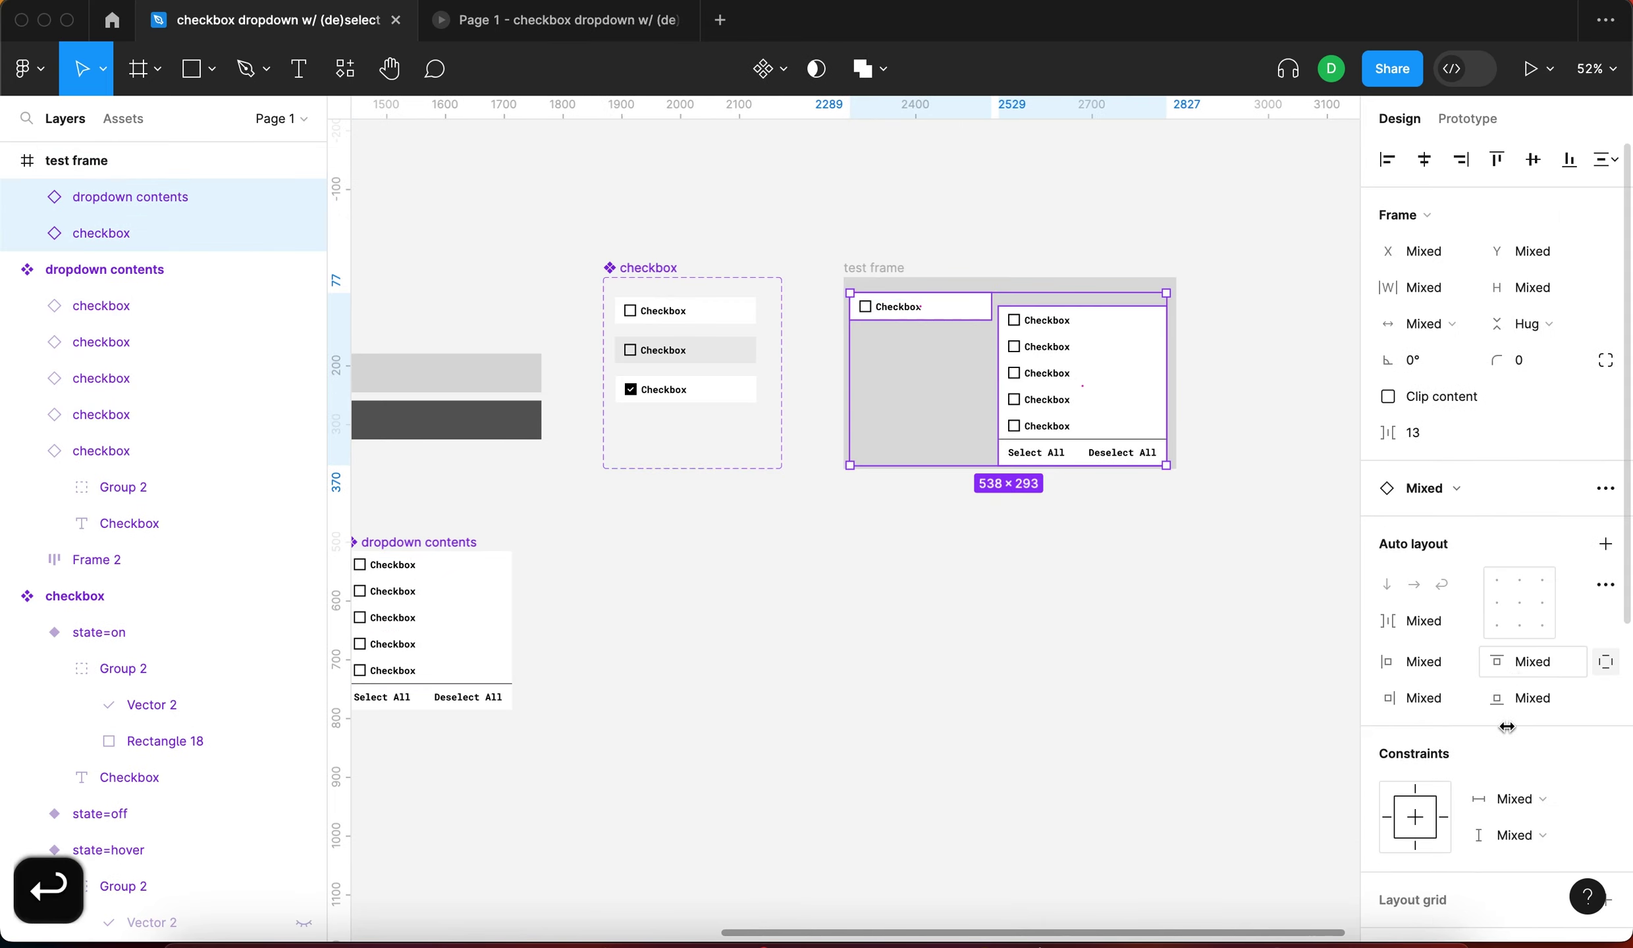
pyautogui.click(1515, 799)
pyautogui.click(1508, 902)
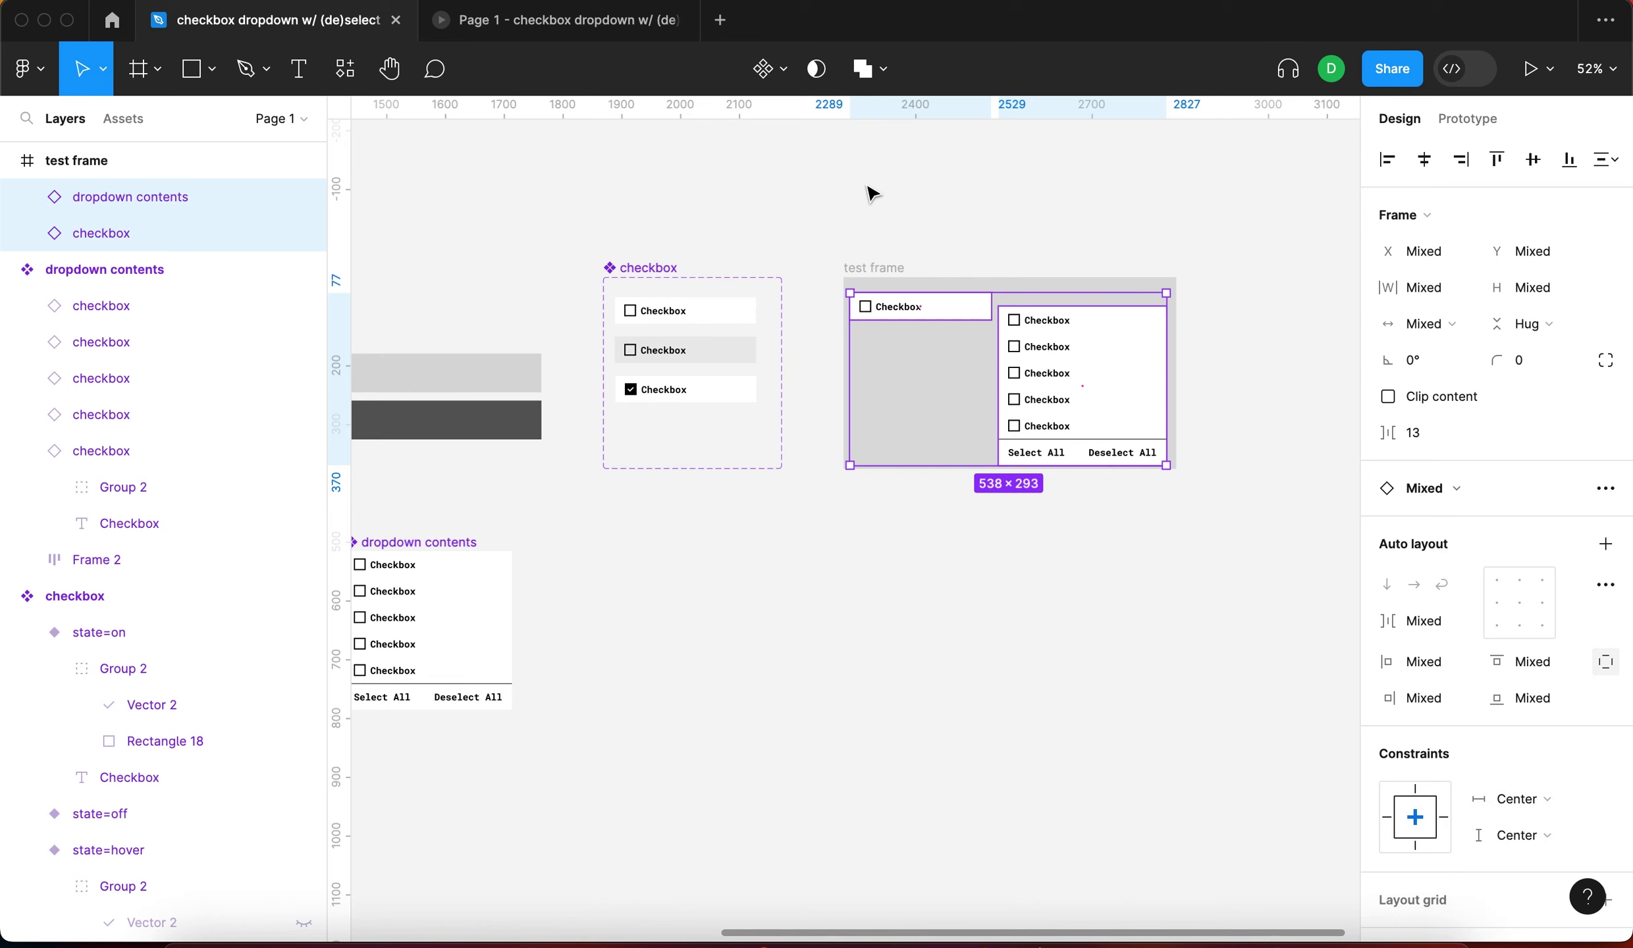
# Enlarge the test frame in width and height to leave space around the two instances
pyautogui.click(878, 266)
pyautogui.moveTo(1174, 499); pyautogui.dragTo(1294, 606)
pyautogui.click(1139, 454)
pyautogui.click(1043, 227)
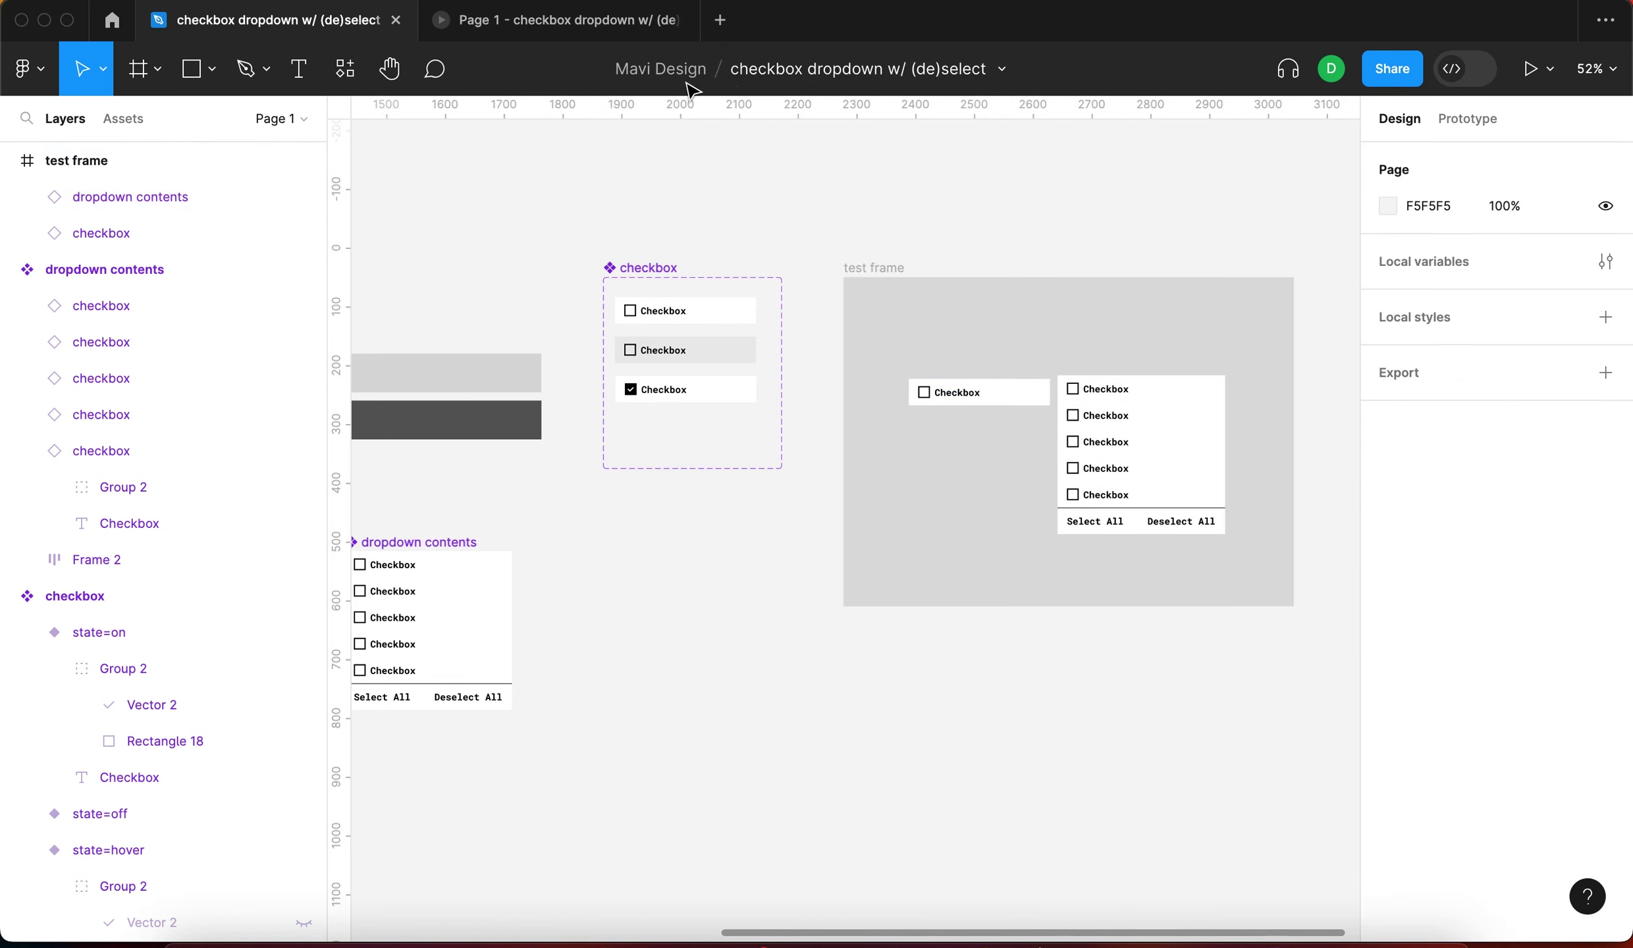
# Switch to the prototype preview, test toggling individual checkboxes in the dropdown, and restart the prototype
pyautogui.click(557, 21)
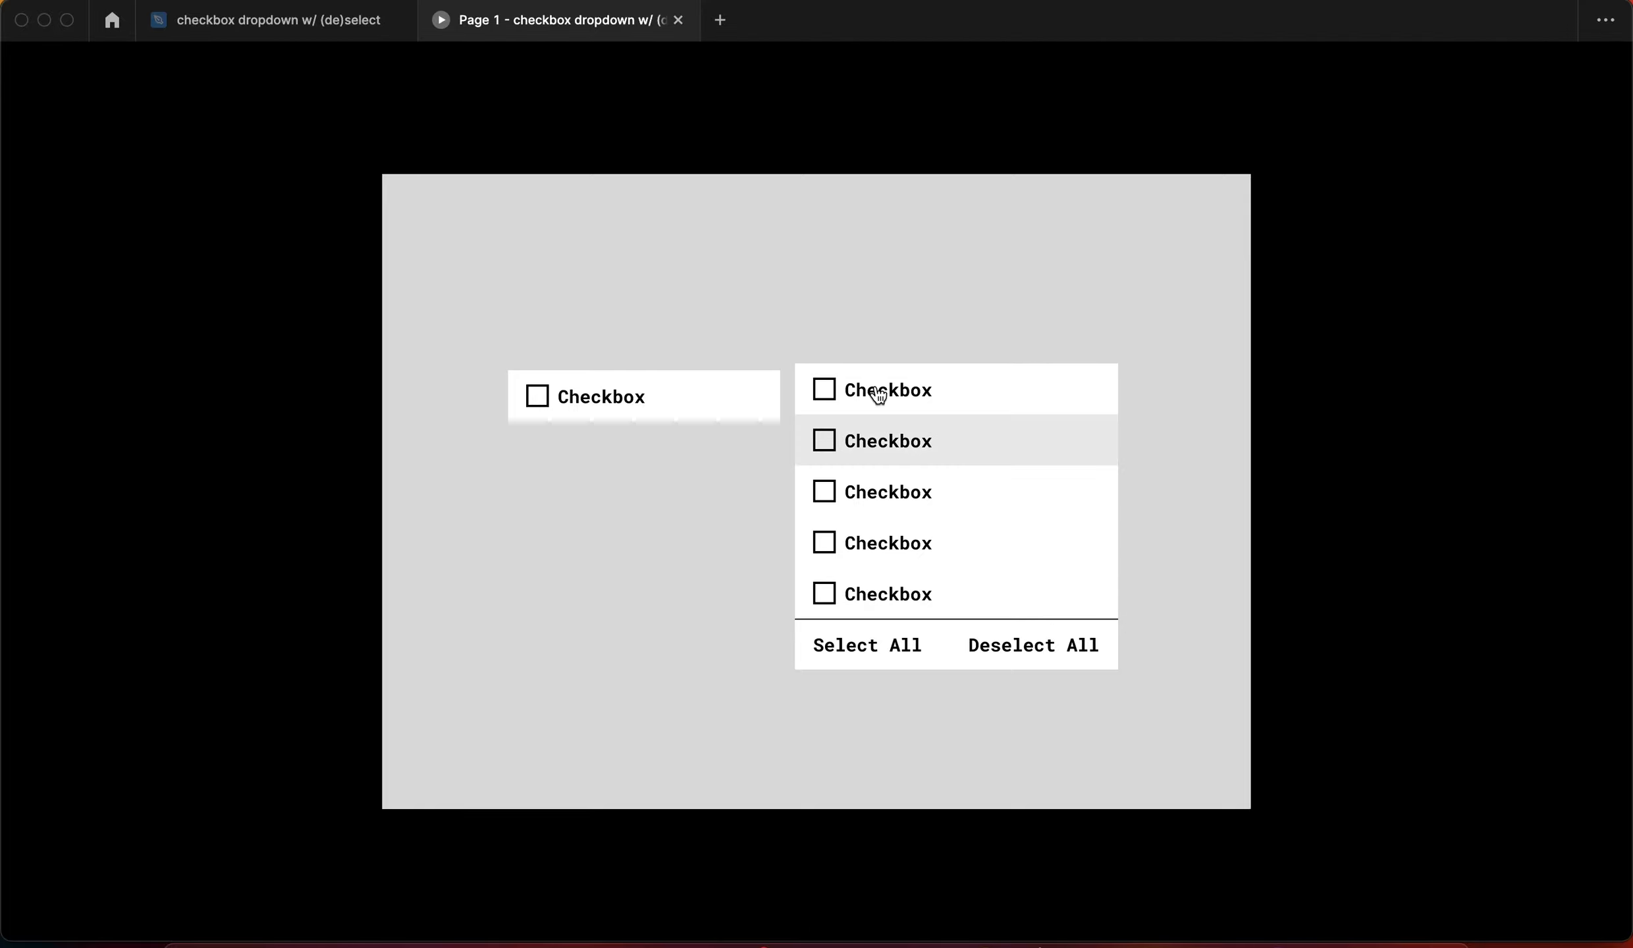
pyautogui.click(850, 389)
pyautogui.click(905, 456)
pyautogui.click(897, 496)
pyautogui.click(904, 600)
pyautogui.click(975, 596)
pyautogui.click(931, 504)
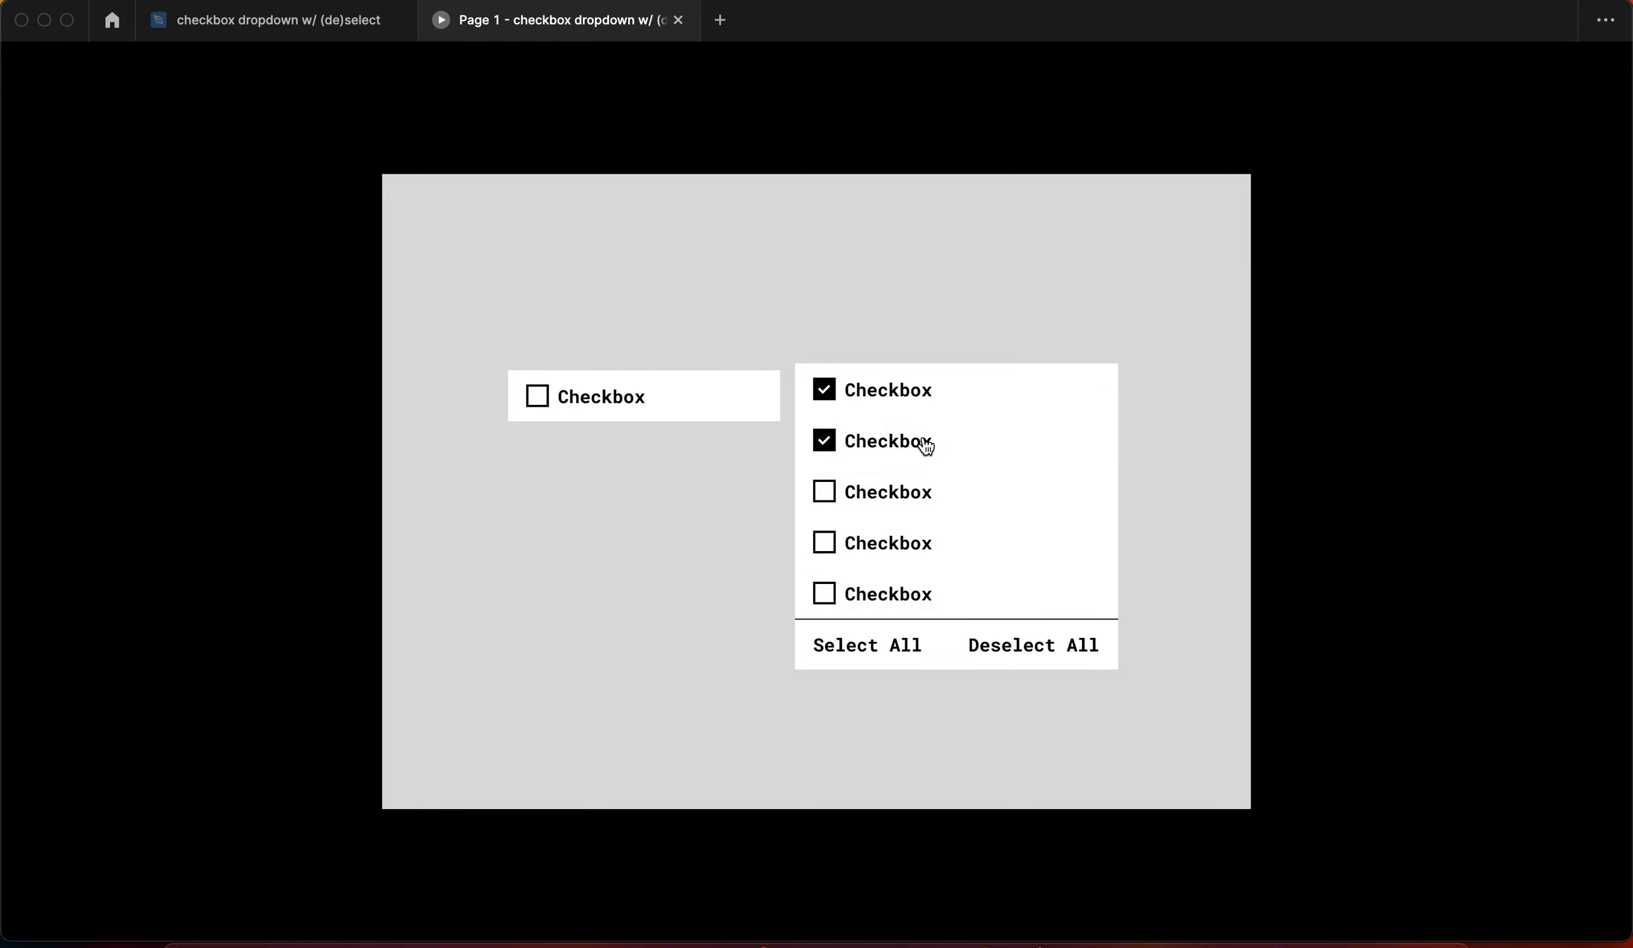
pyautogui.click(926, 445)
pyautogui.click(944, 602)
pyautogui.click(940, 465)
pyautogui.click(1213, 502)
pyautogui.press('r')
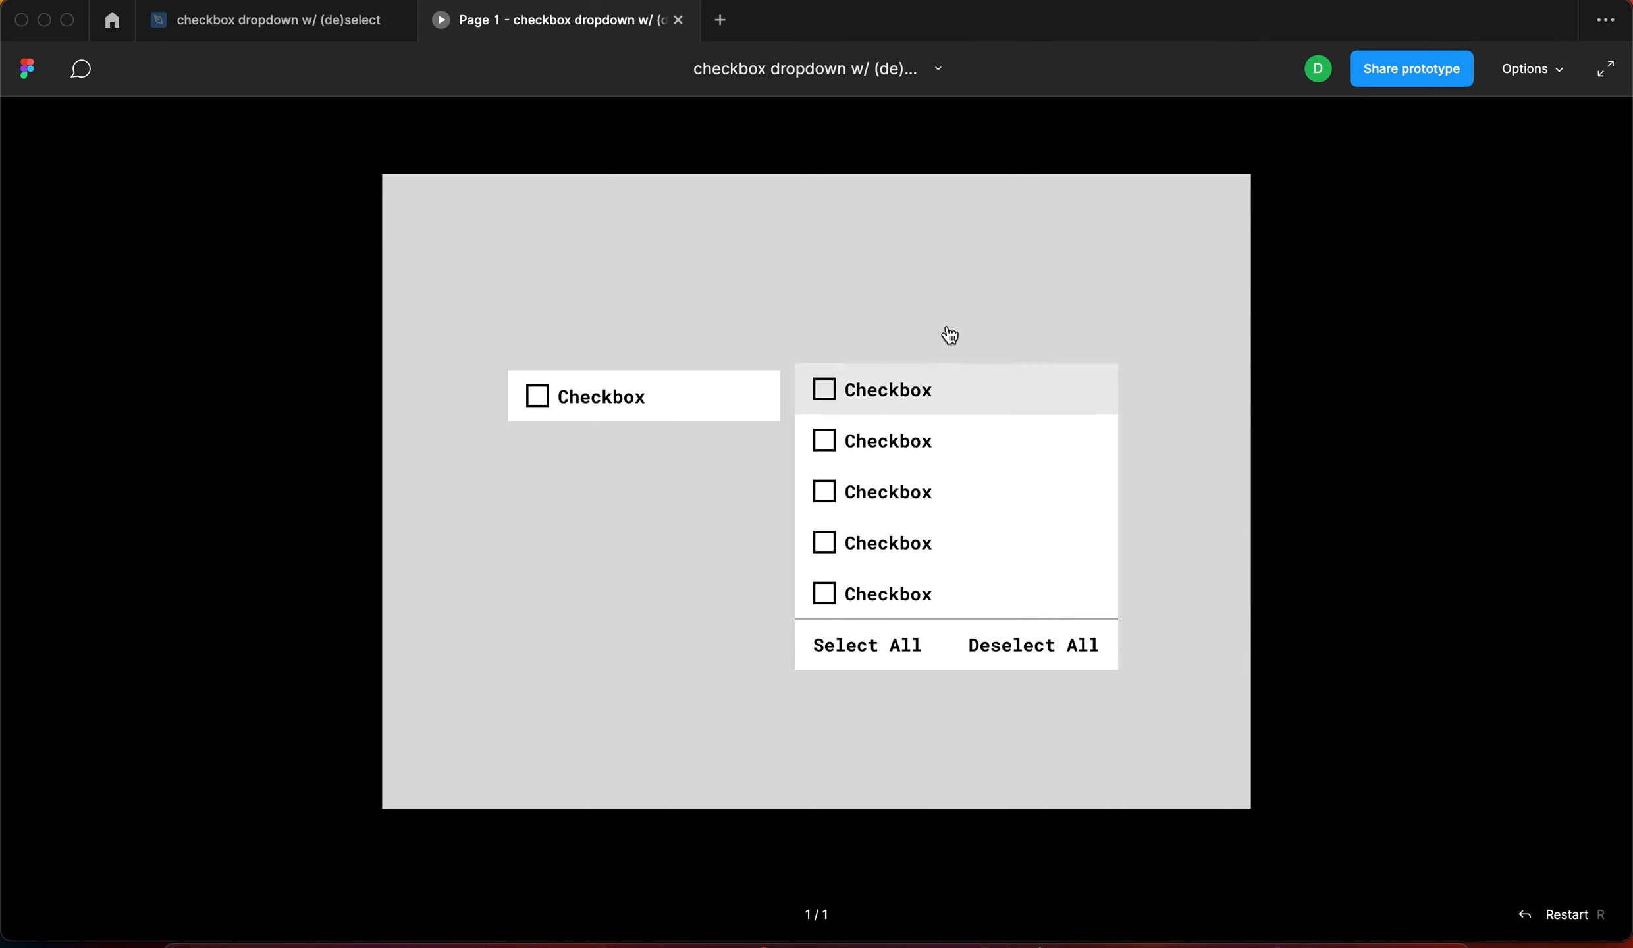
# Back in the design file, add a second variant to the dropdown contents component and place it beside the default one
pyautogui.hotkey('ctrl', 'shift', 'Tab')
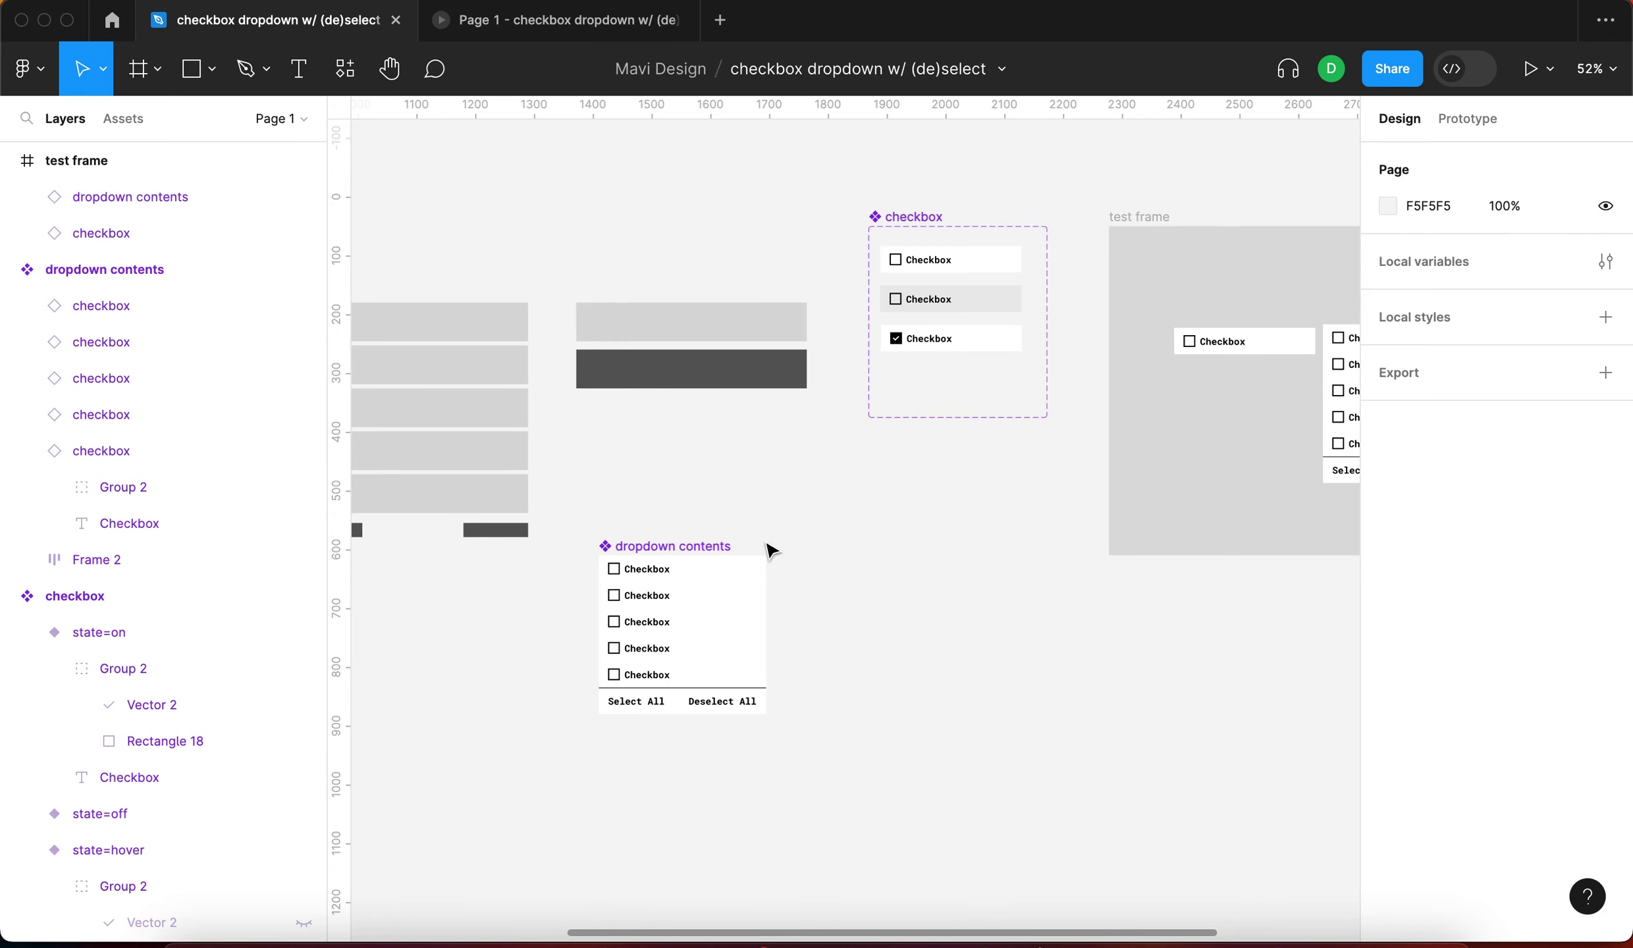
pyautogui.scroll(5, 637, 506)
pyautogui.click(678, 453)
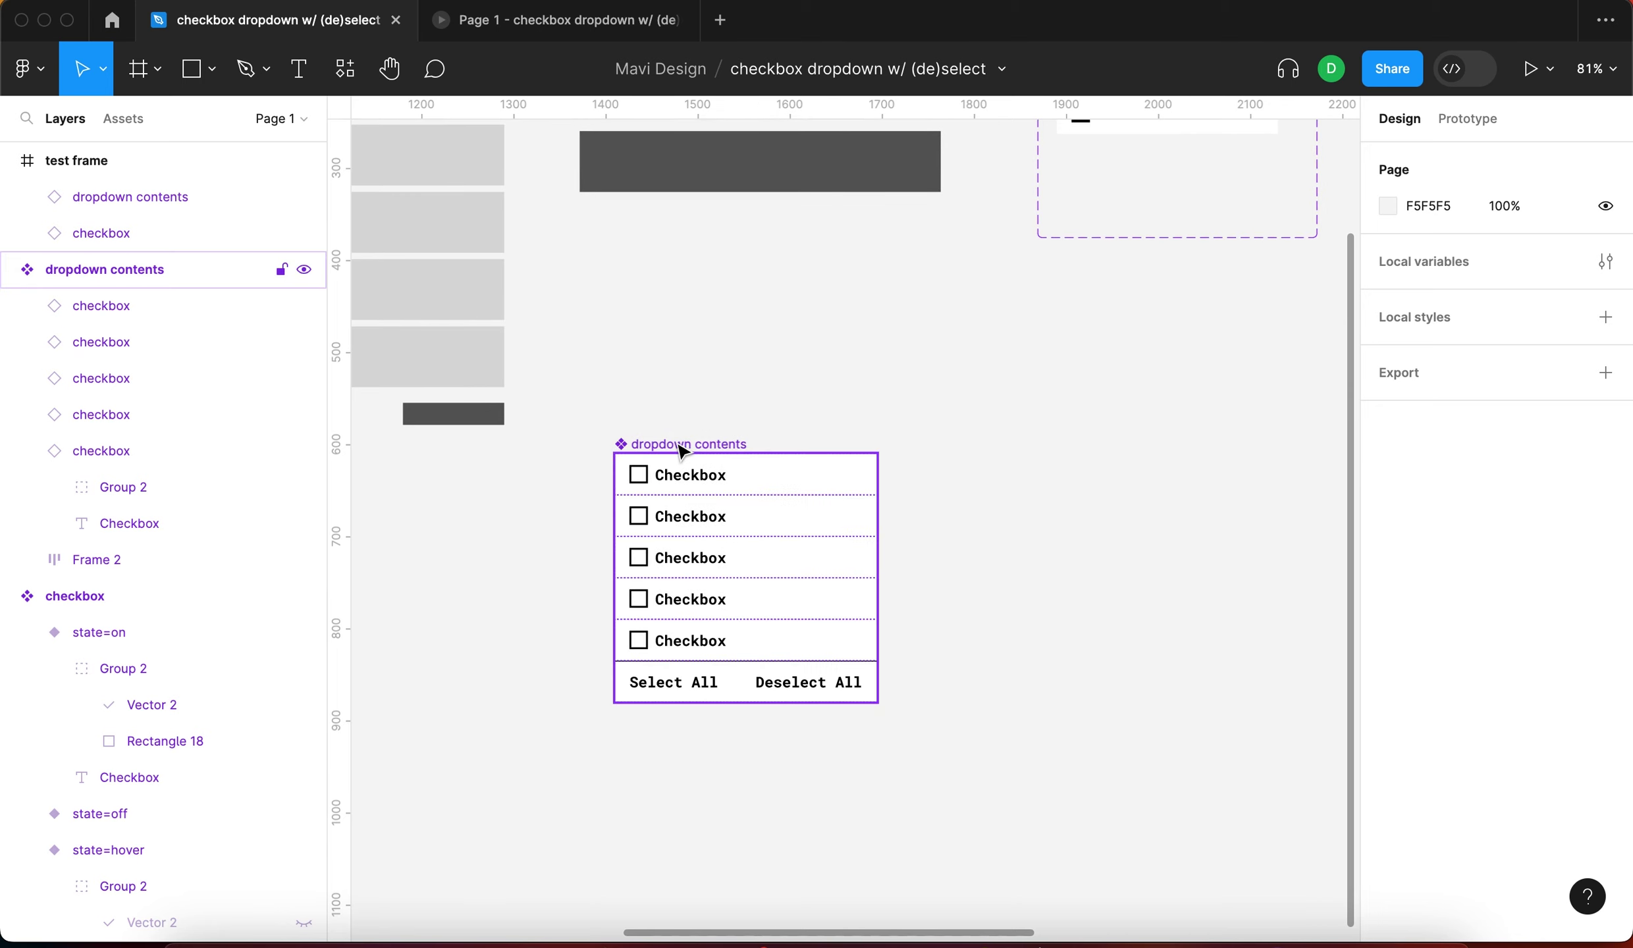
pyautogui.moveTo(678, 453); pyautogui.dragTo(698, 399)
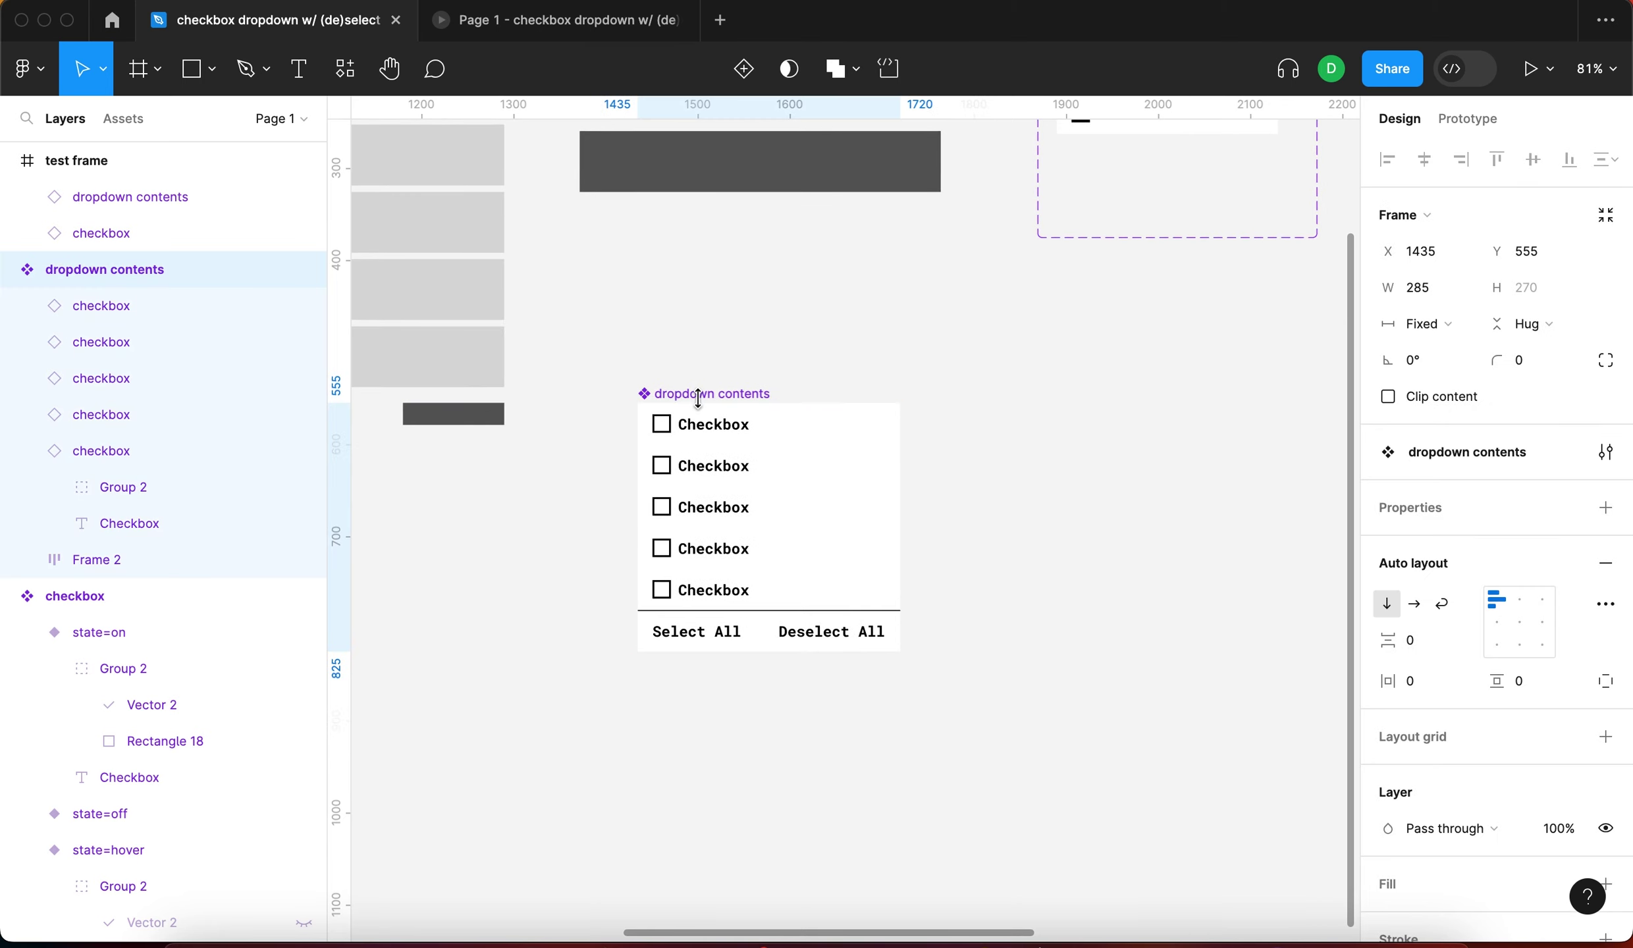
pyautogui.click(746, 71)
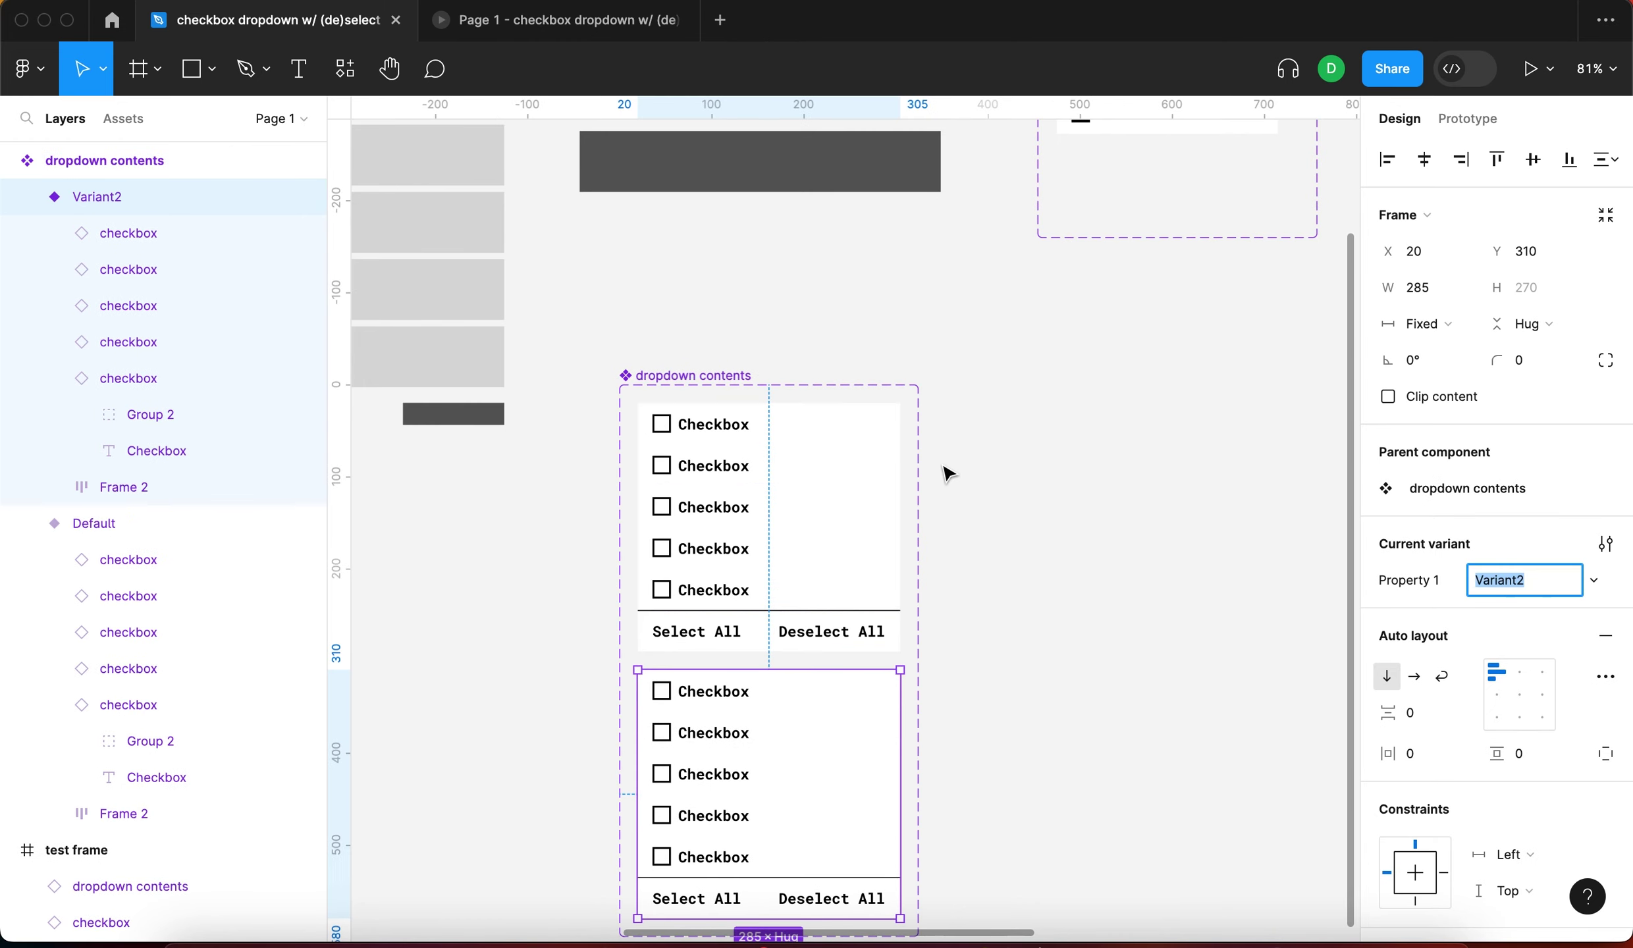
pyautogui.press('Return')
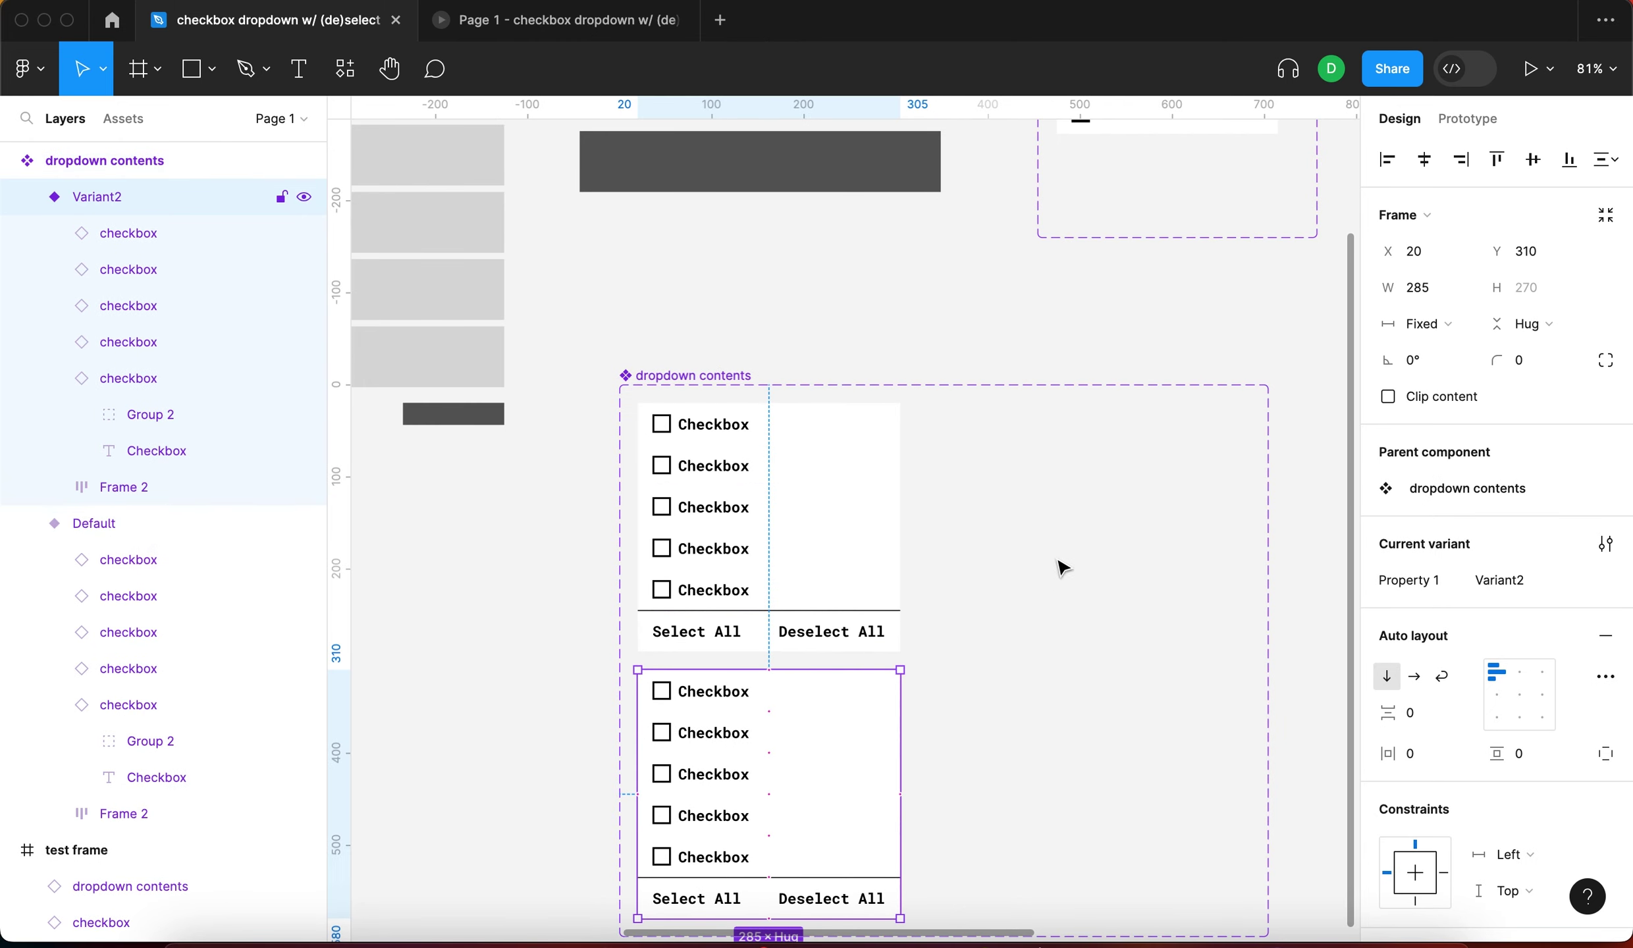
pyautogui.moveTo(685, 754); pyautogui.dragTo(941, 474)
# Name the default dropdown variant "all deselected" and the second variant "all selected"
pyautogui.click(798, 489)
pyautogui.click(1481, 586)
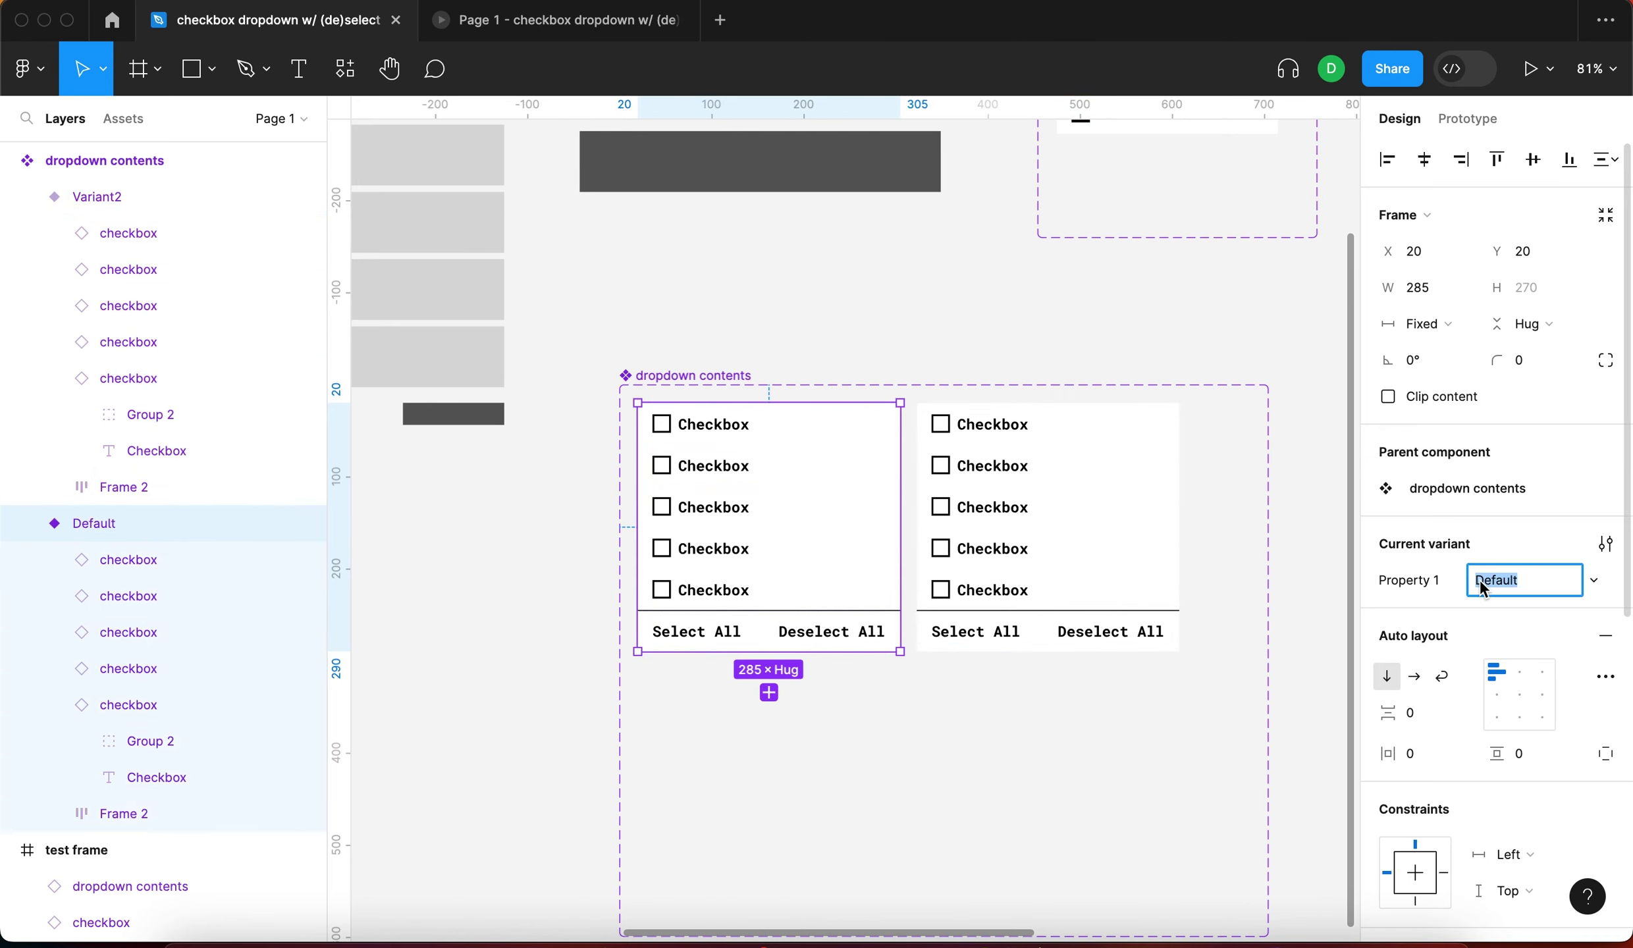
pyautogui.write('all deselected')
pyautogui.press('Return')
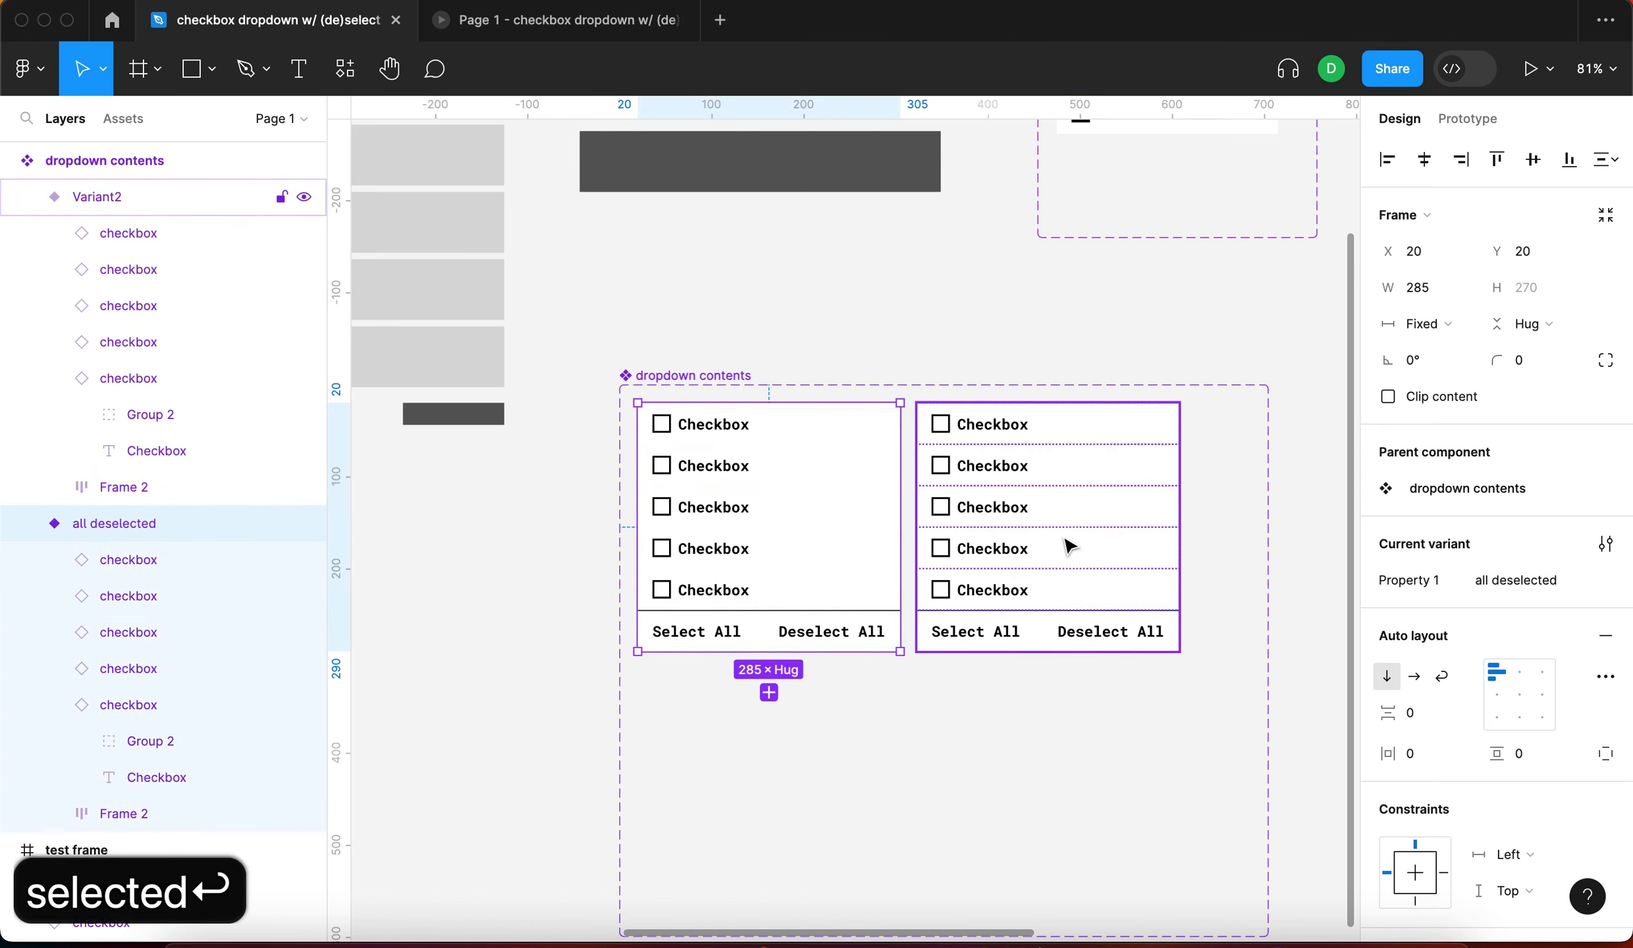
pyautogui.click(1072, 548)
pyautogui.click(1528, 578)
pyautogui.write('all selected')
pyautogui.press('Return')
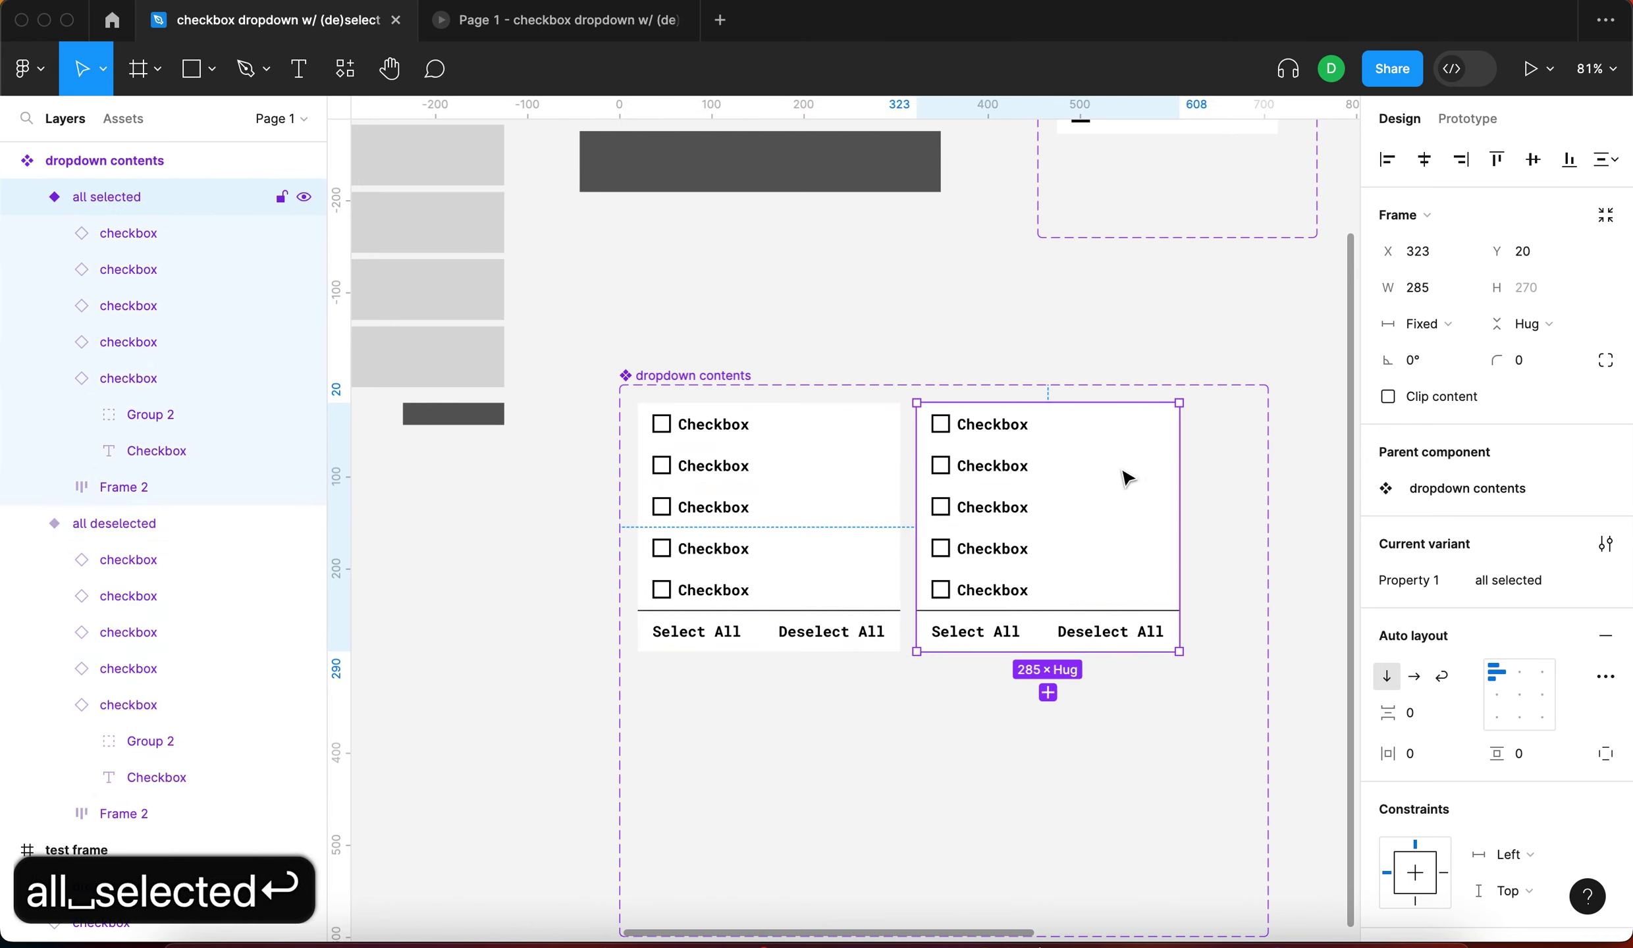
# Set the state of all five checkboxes in the all selected variant to on
pyautogui.click(1131, 436)
pyautogui.keyDown('shift'); pyautogui.click(1128, 478); pyautogui.keyUp('shift')
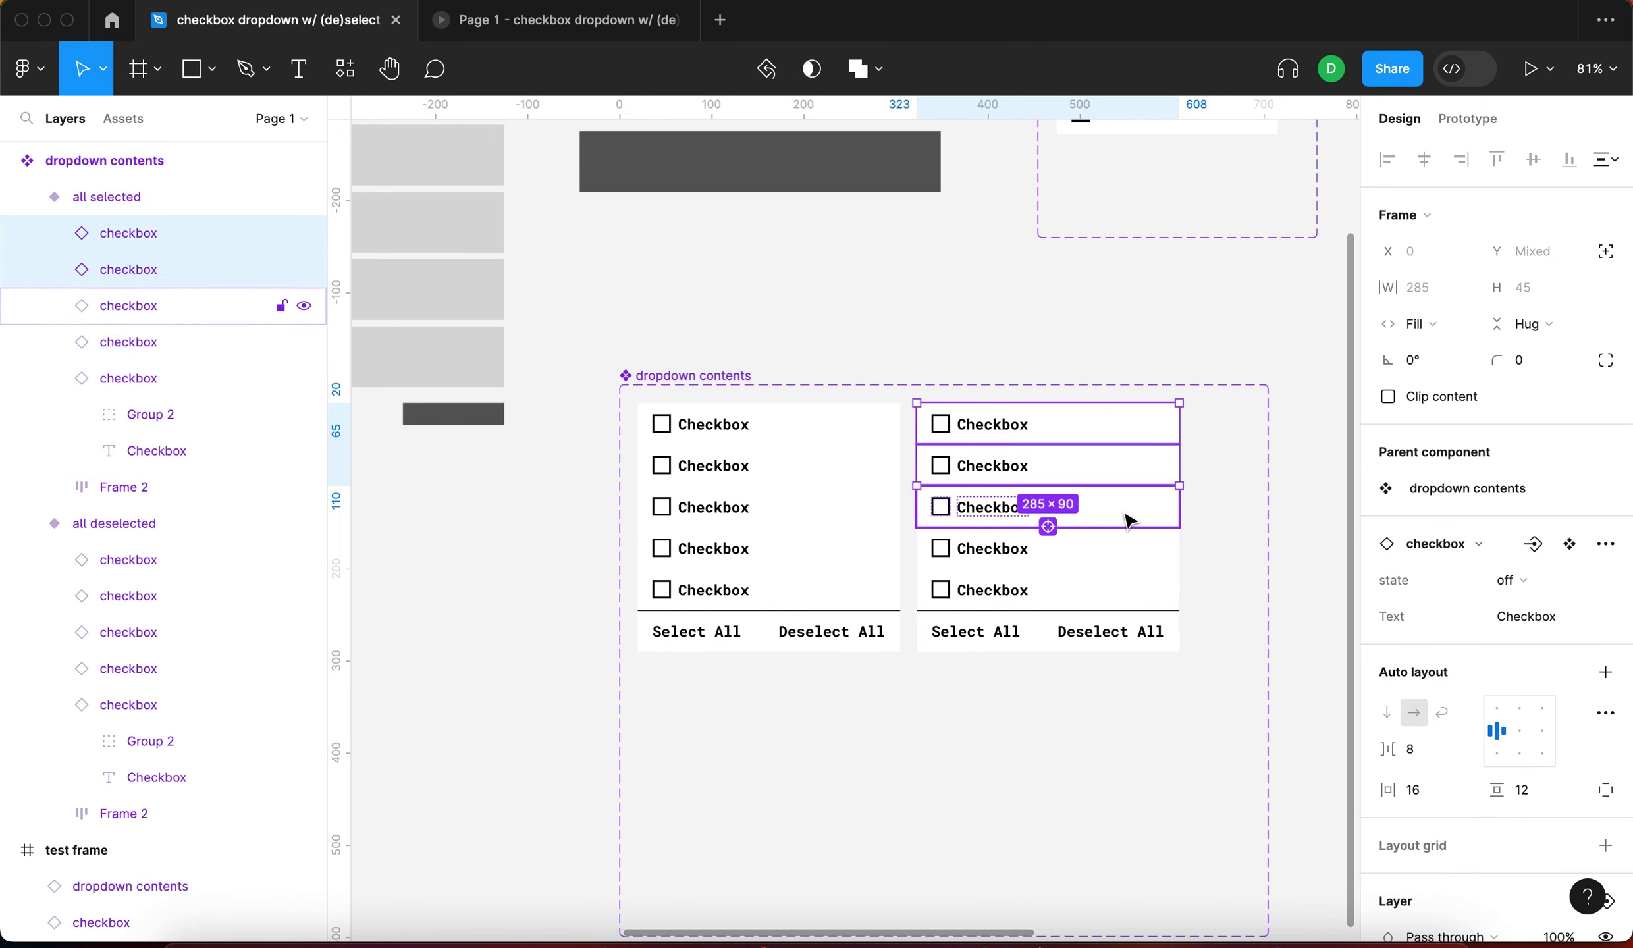
pyautogui.keyDown('shift'); pyautogui.click(1131, 520); pyautogui.keyUp('shift')
pyautogui.keyDown('shift'); pyautogui.click(1131, 553); pyautogui.keyUp('shift')
pyautogui.keyDown('shift'); pyautogui.click(1134, 590); pyautogui.keyUp('shift')
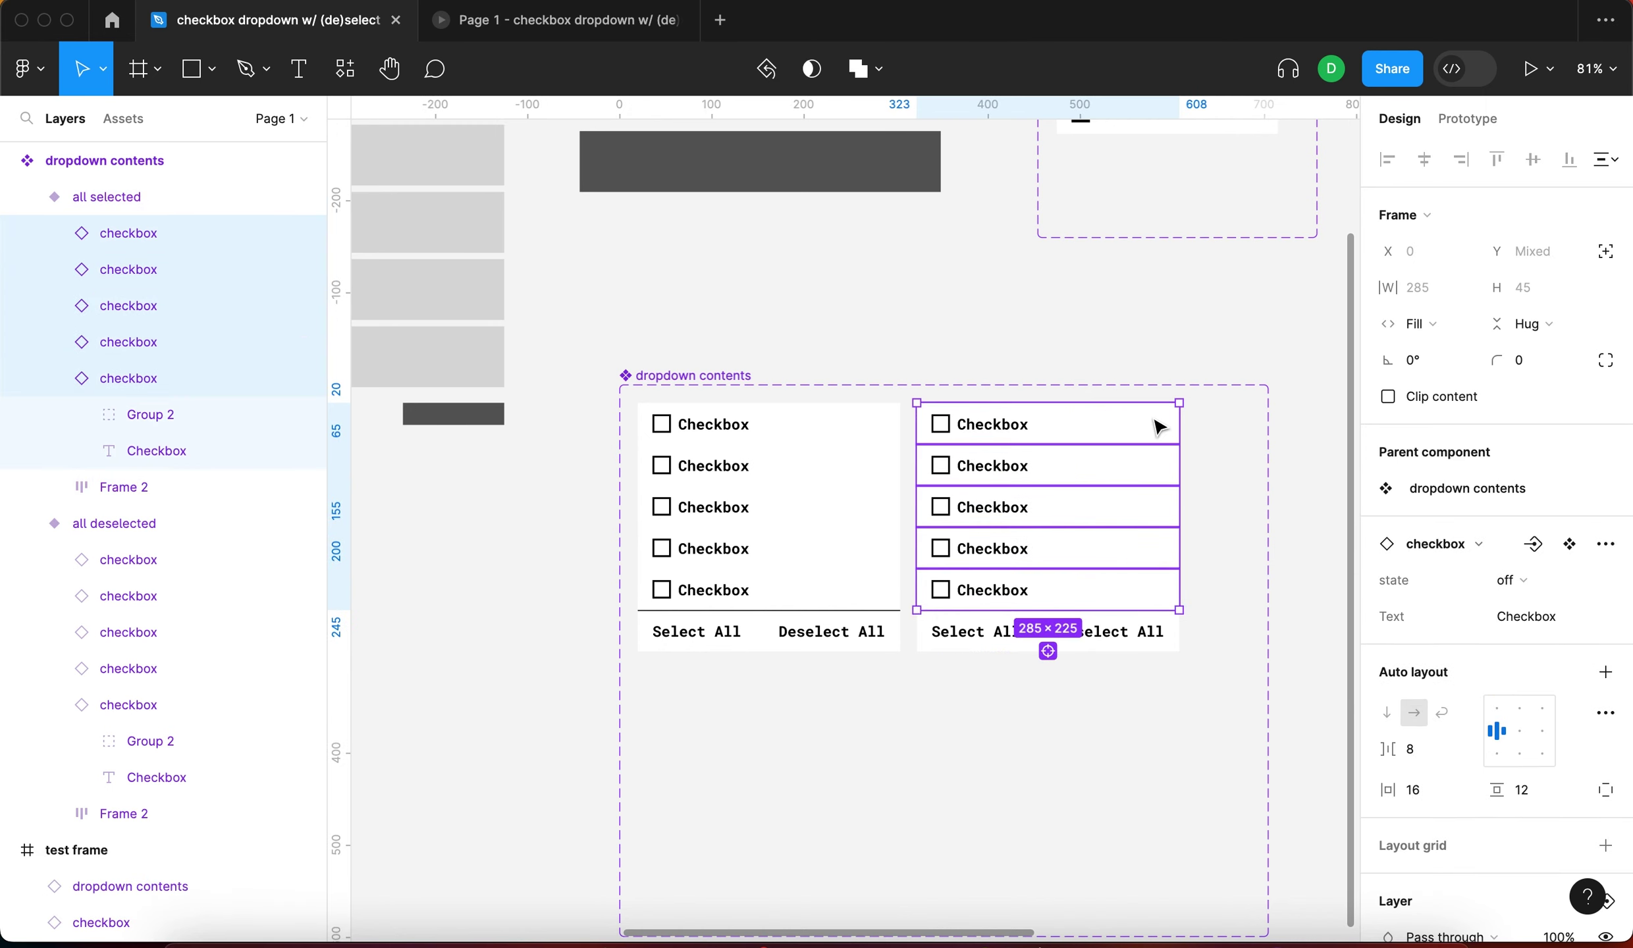
pyautogui.click(1537, 579)
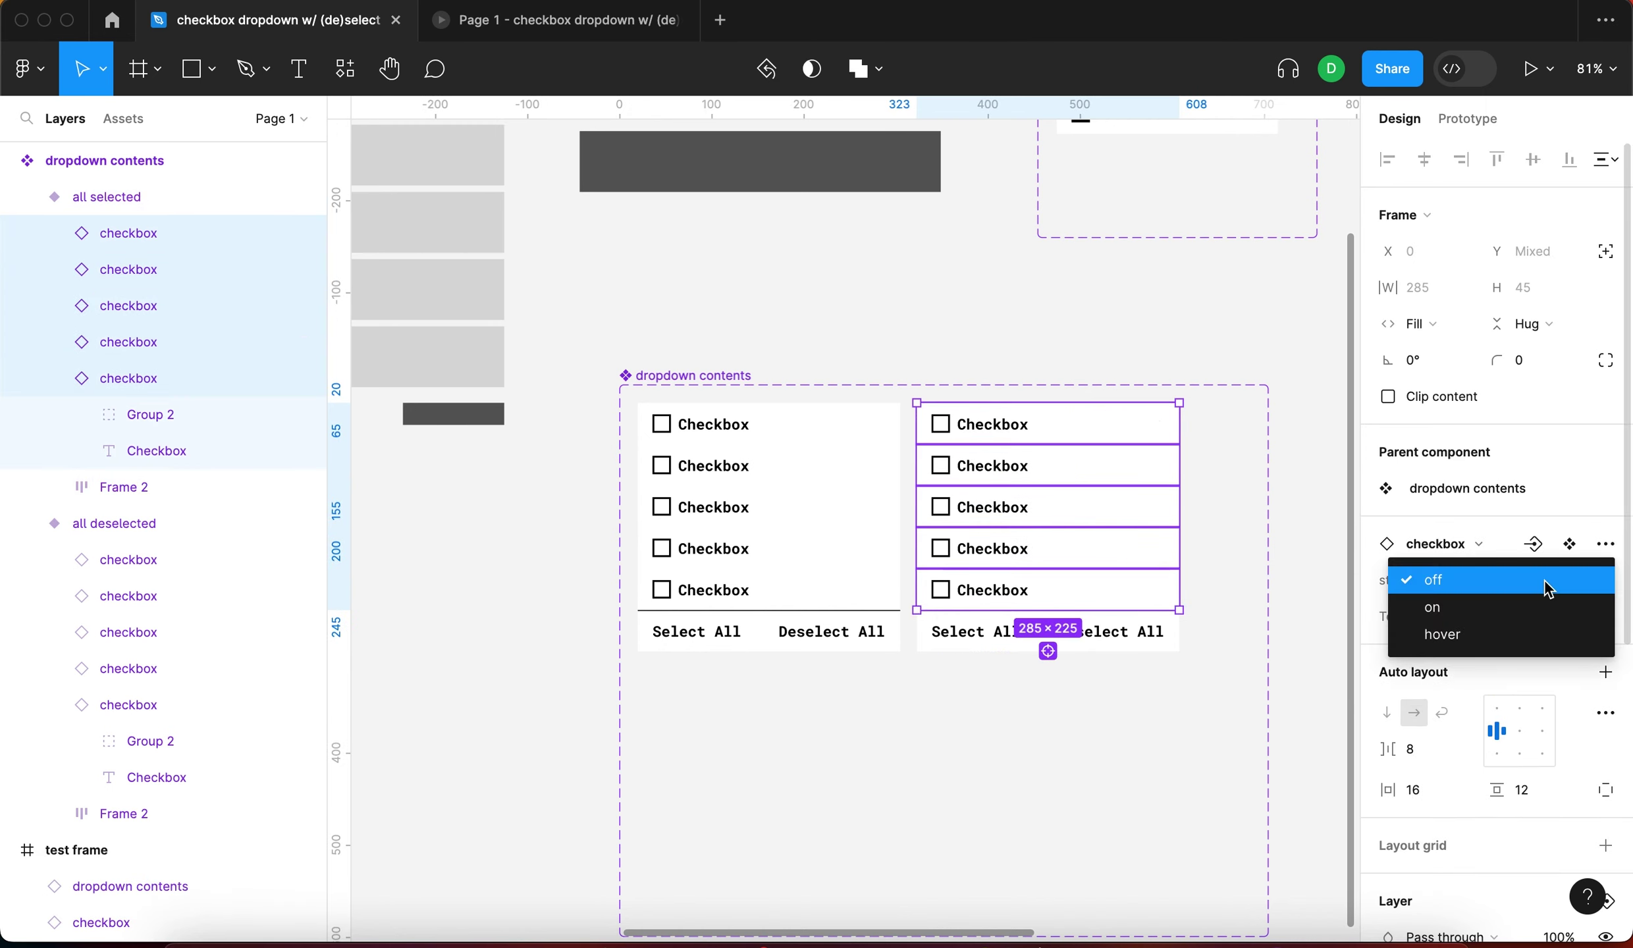
pyautogui.click(1532, 616)
pyautogui.click(1115, 320)
# Link the Select All label in the all deselected variant to change to all selected on click, with Instant animation
pyautogui.hscroll(2, 849, 520)
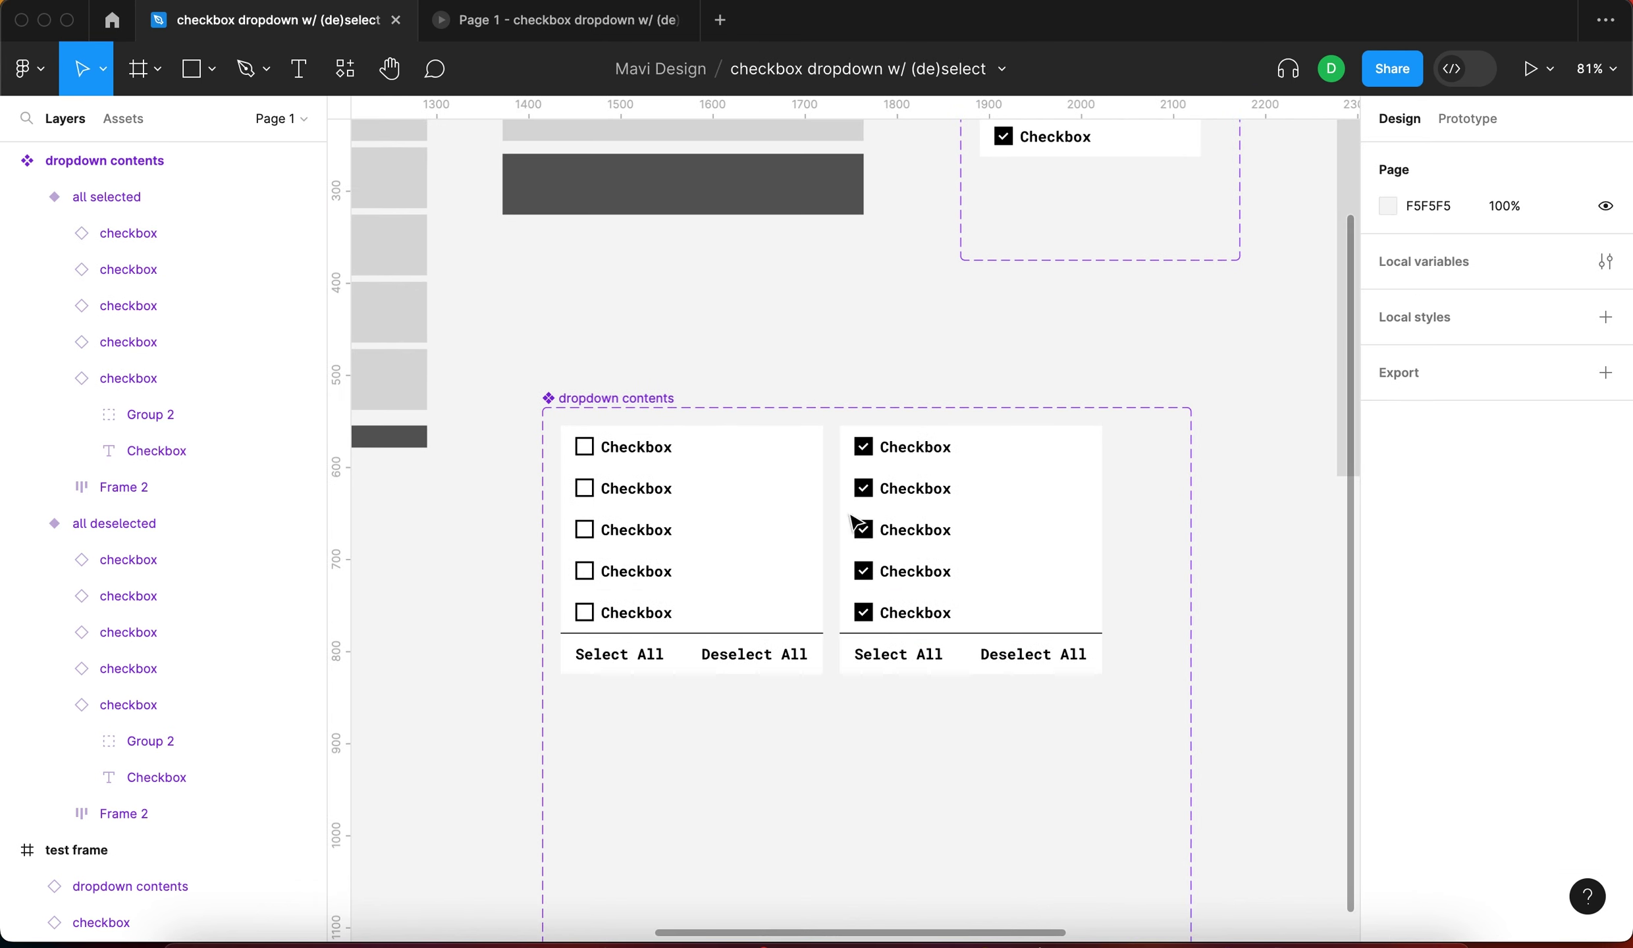
pyautogui.scroll(5, 667, 609)
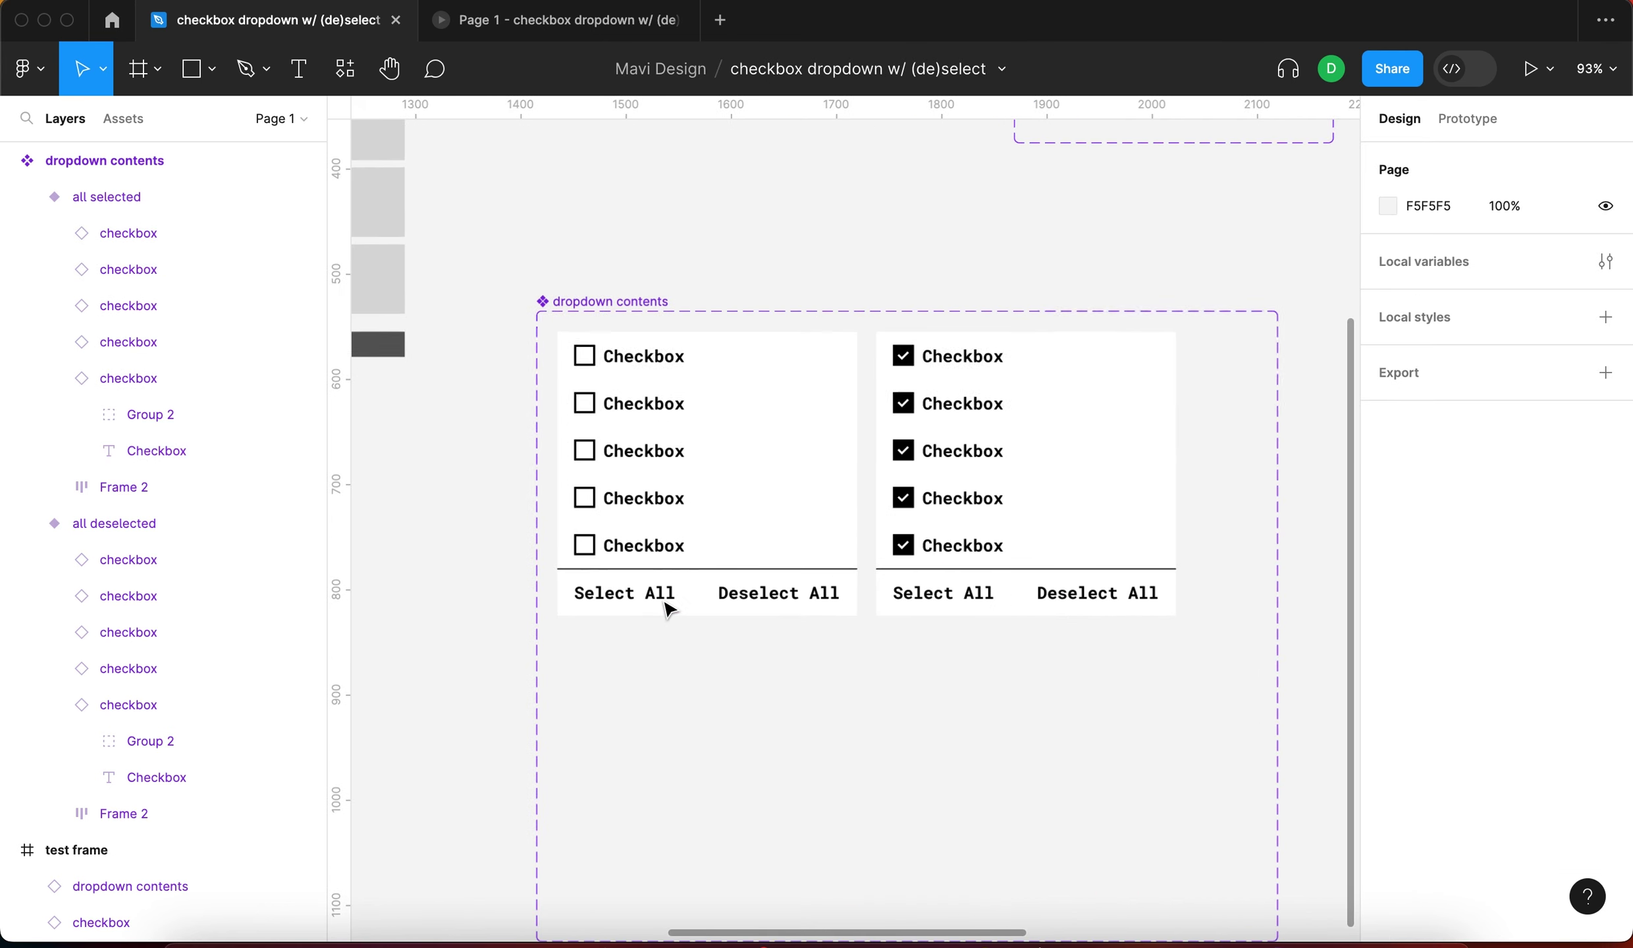
pyautogui.doubleClick(631, 596)
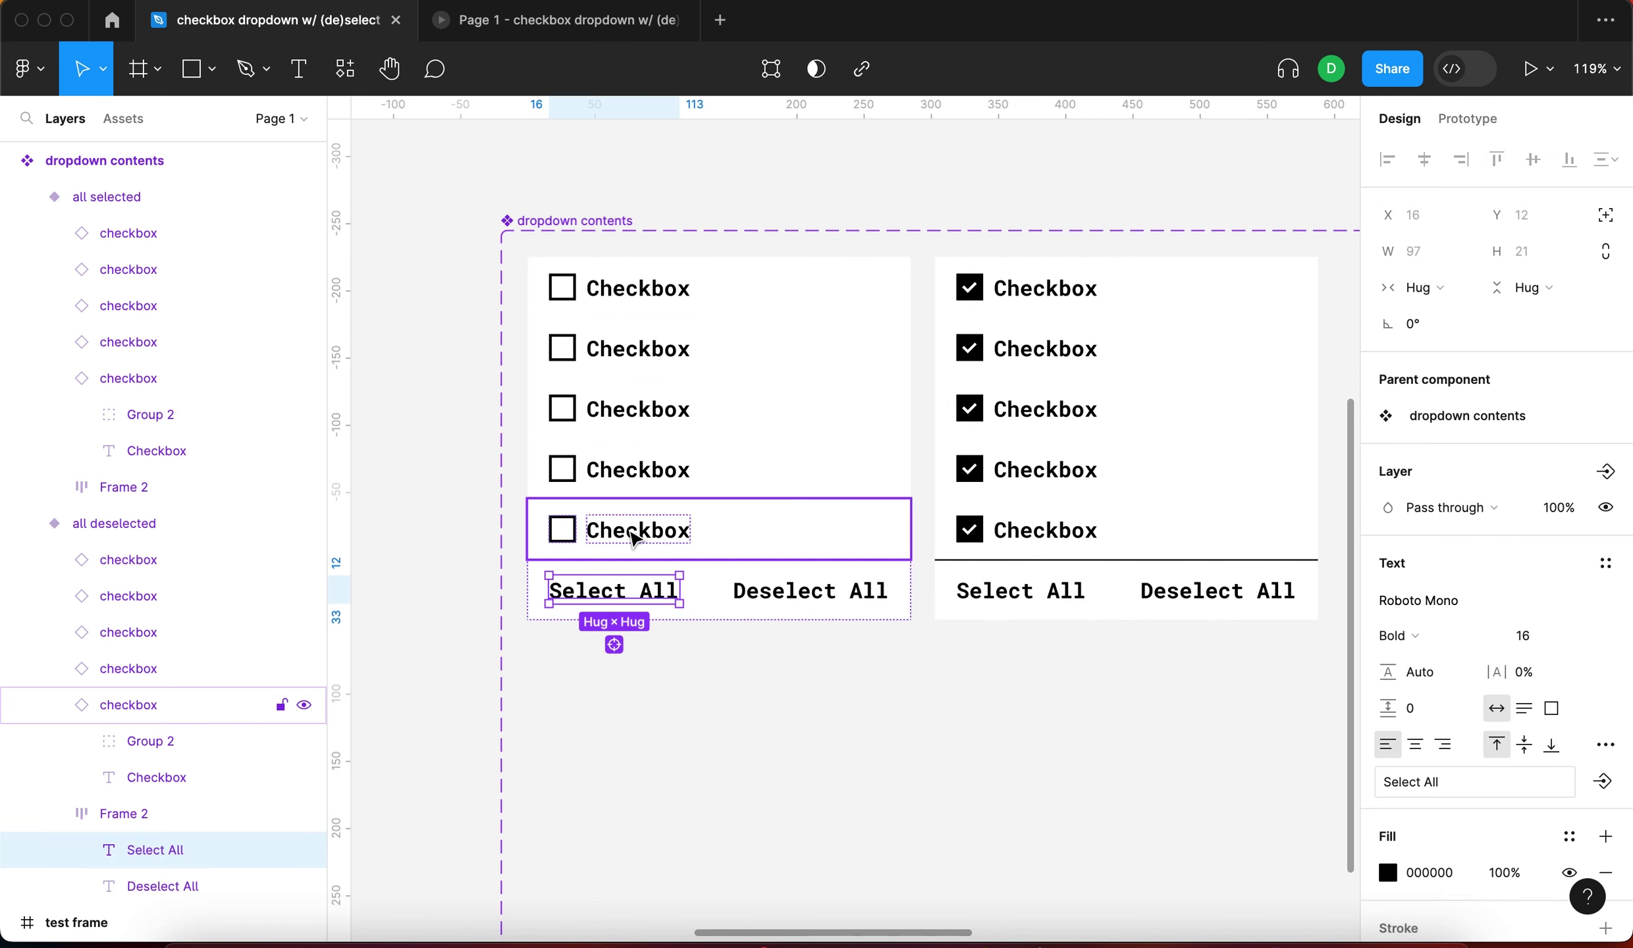
pyautogui.click(1461, 121)
pyautogui.moveTo(680, 589); pyautogui.dragTo(961, 453)
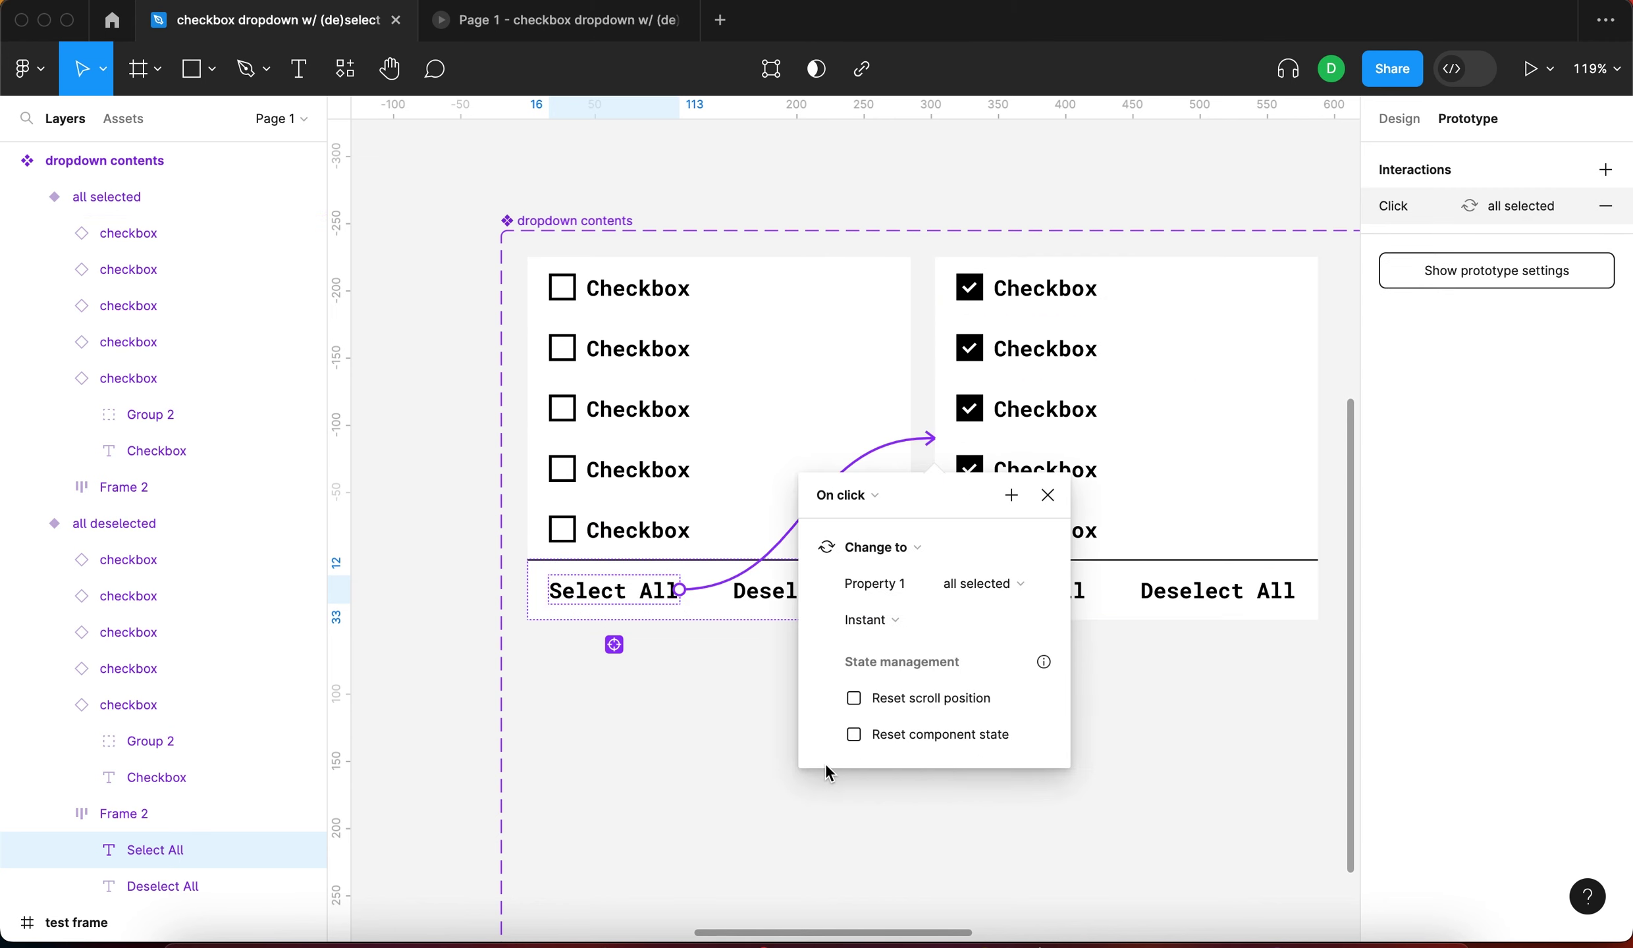
# Link the Deselect All label in the all selected variant to change to all deselected on click, with Instant animation
pyautogui.hscroll(3, 609, 711)
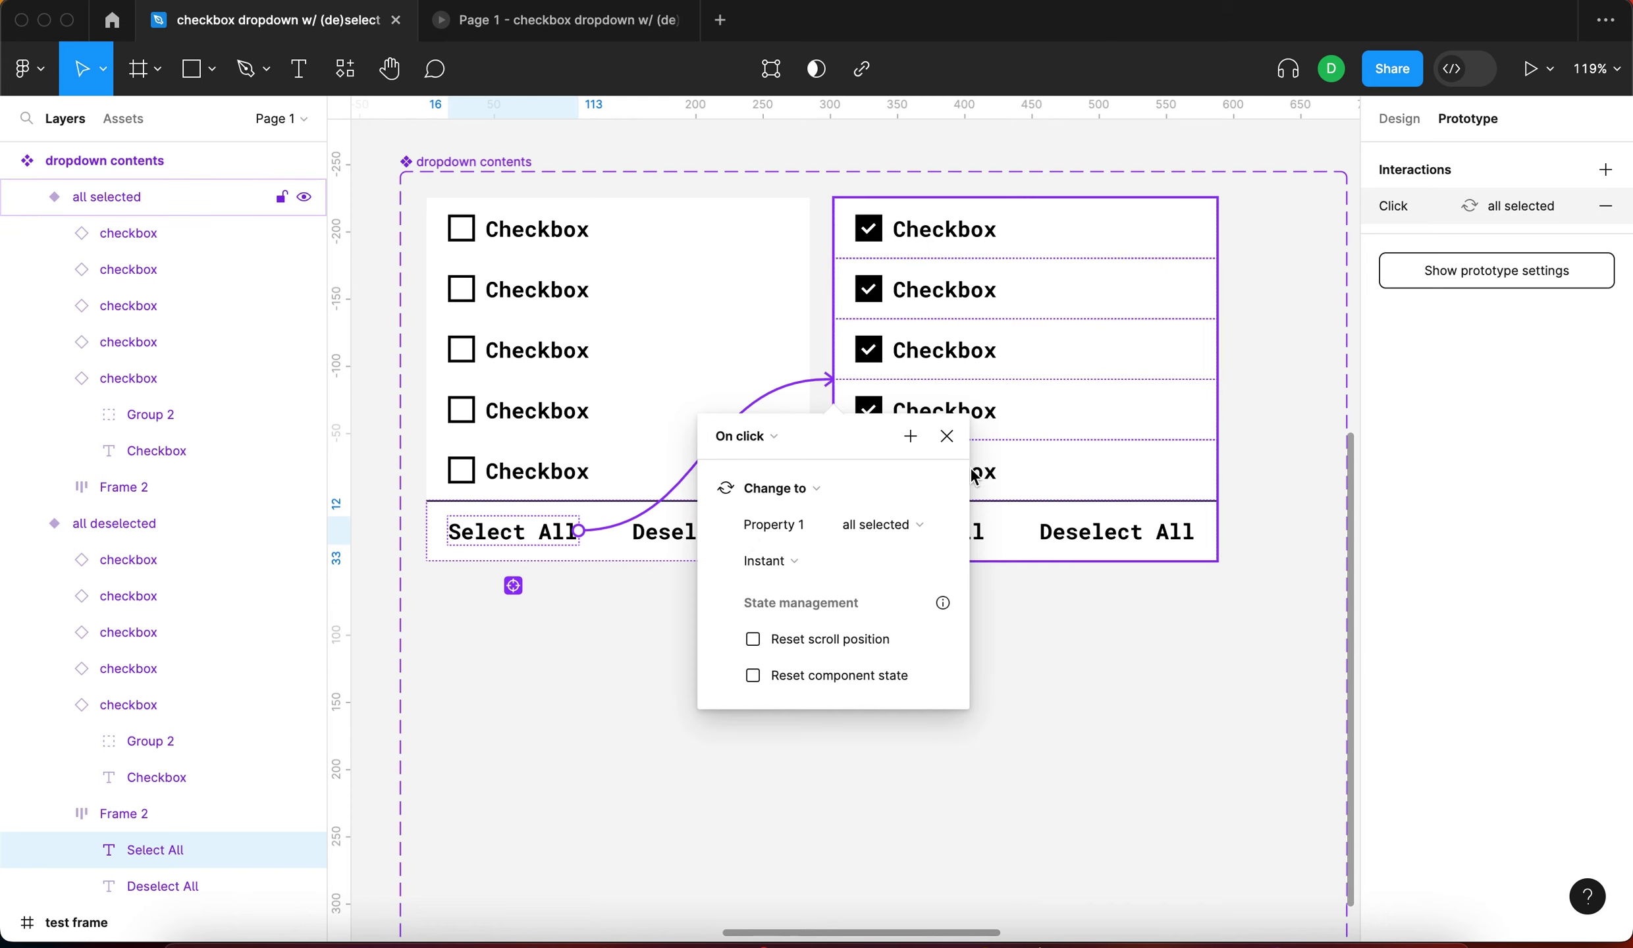
pyautogui.click(1117, 543)
pyautogui.click(1117, 543)
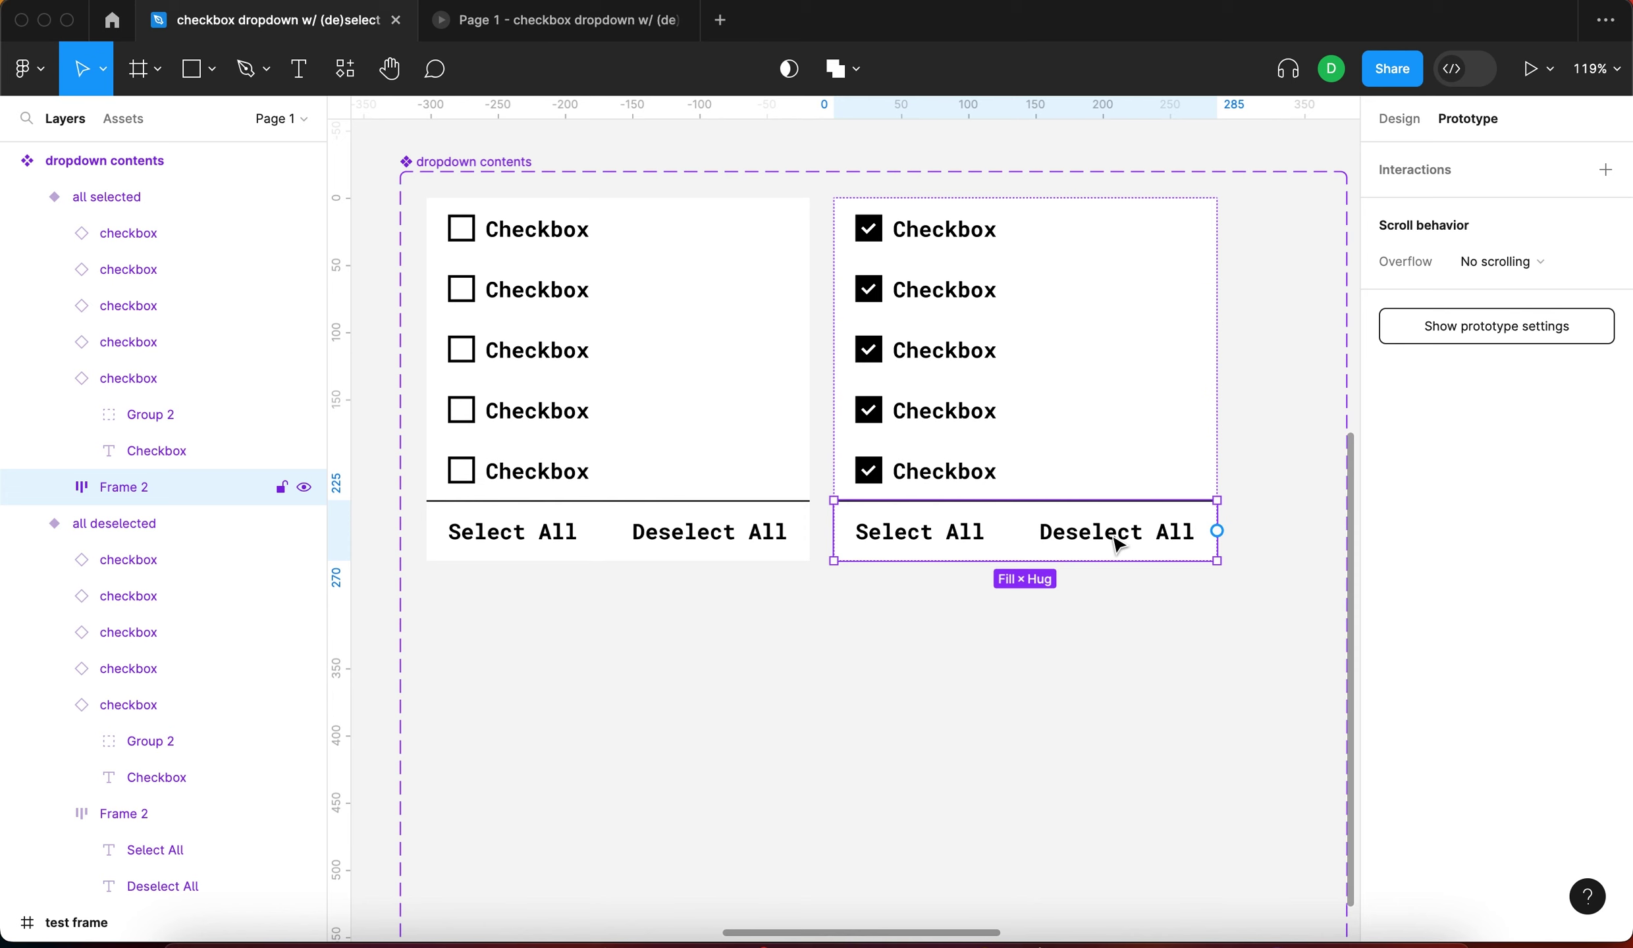
pyautogui.click(1117, 543)
pyautogui.moveTo(1039, 531); pyautogui.dragTo(797, 418)
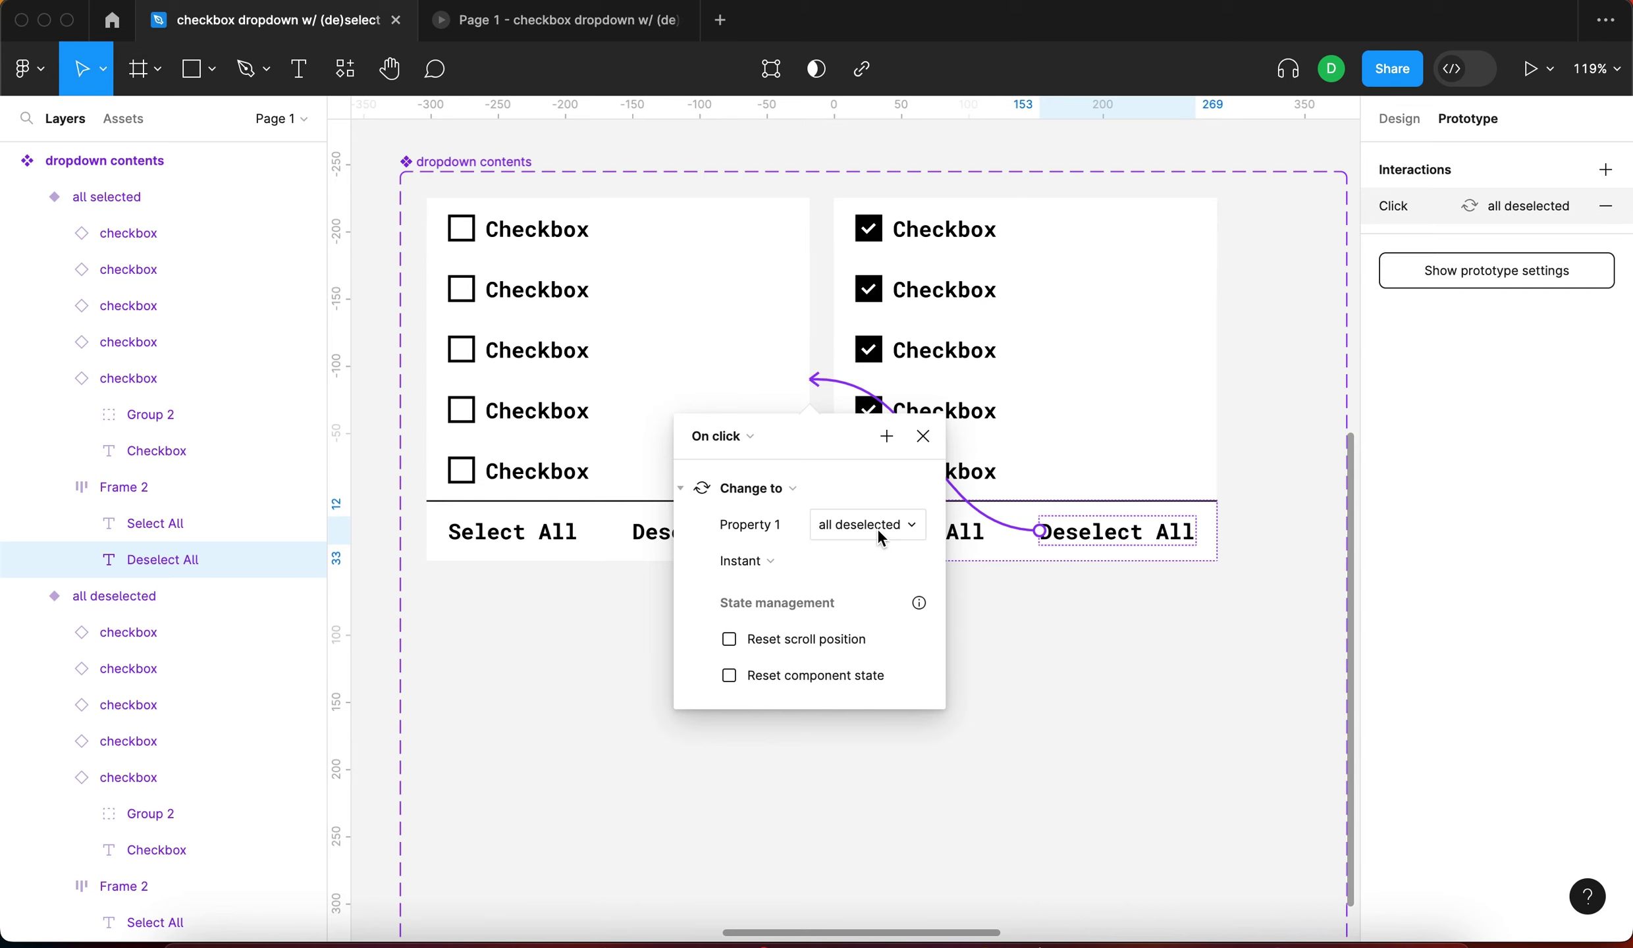
pyautogui.click(922, 436)
pyautogui.press('Escape')
# Restart the prototype preview, toggle several of the dropdown's checkboxes individually, and test the Deselect All label
pyautogui.hscroll(3, 1026, 705)
pyautogui.hotkey('ctrl', 'Tab')
pyautogui.click(644, 589)
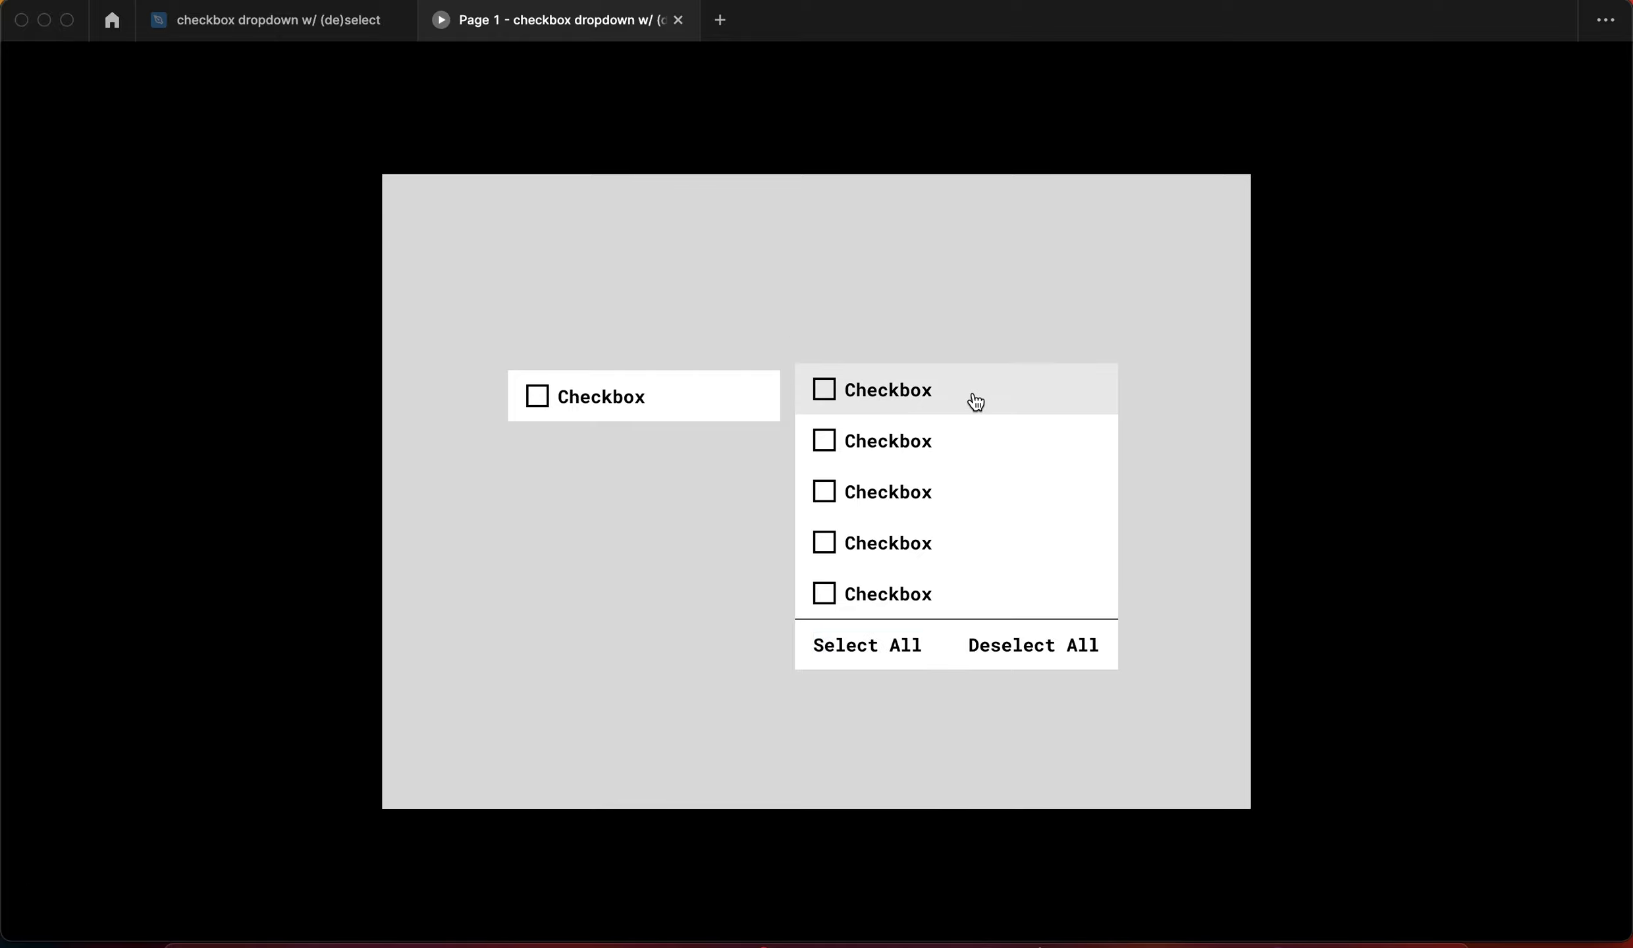
pyautogui.press('r')
pyautogui.click(849, 395)
pyautogui.click(835, 441)
pyautogui.click(831, 491)
pyautogui.click(836, 544)
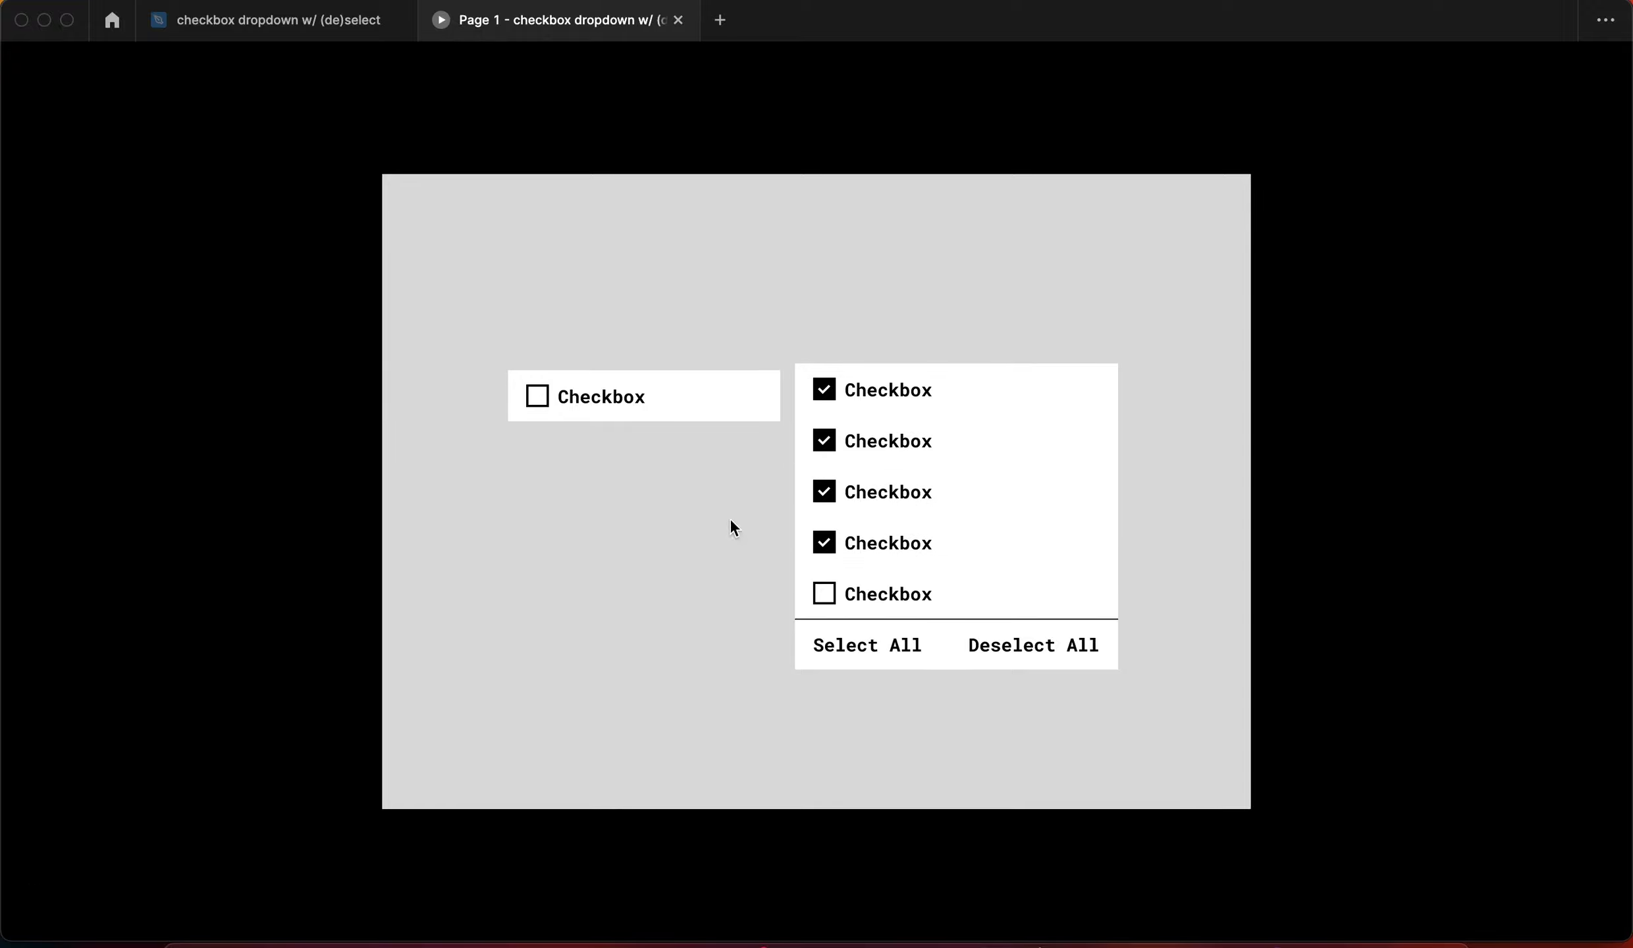
pyautogui.click(886, 536)
pyautogui.click(886, 500)
pyautogui.click(1033, 646)
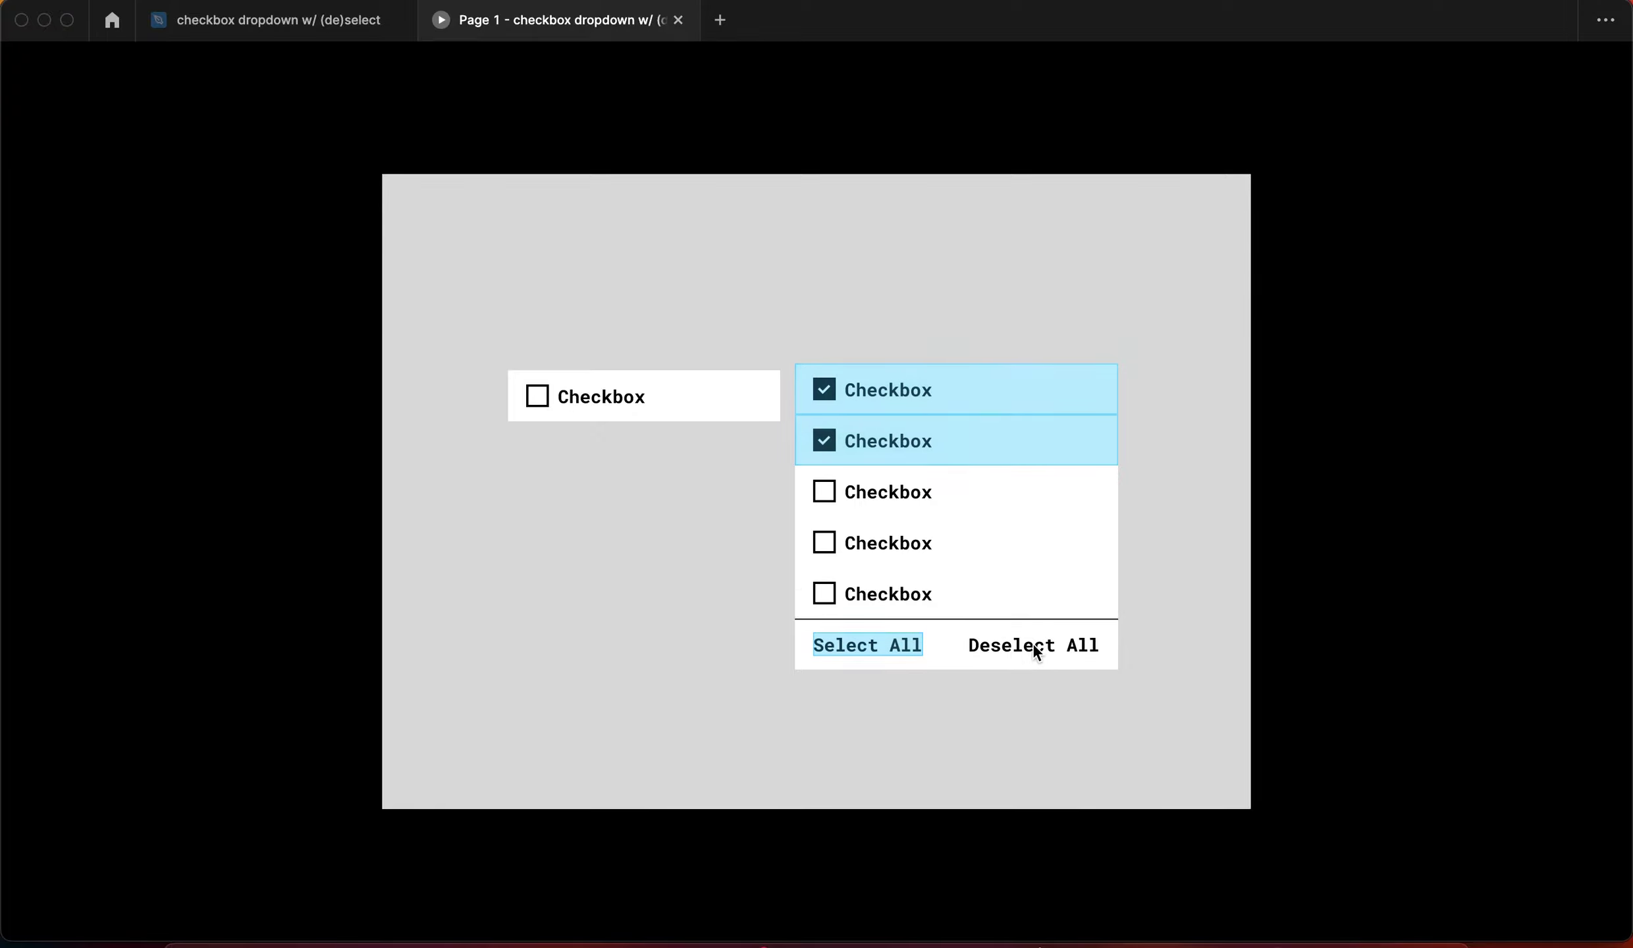
pyautogui.click(1071, 644)
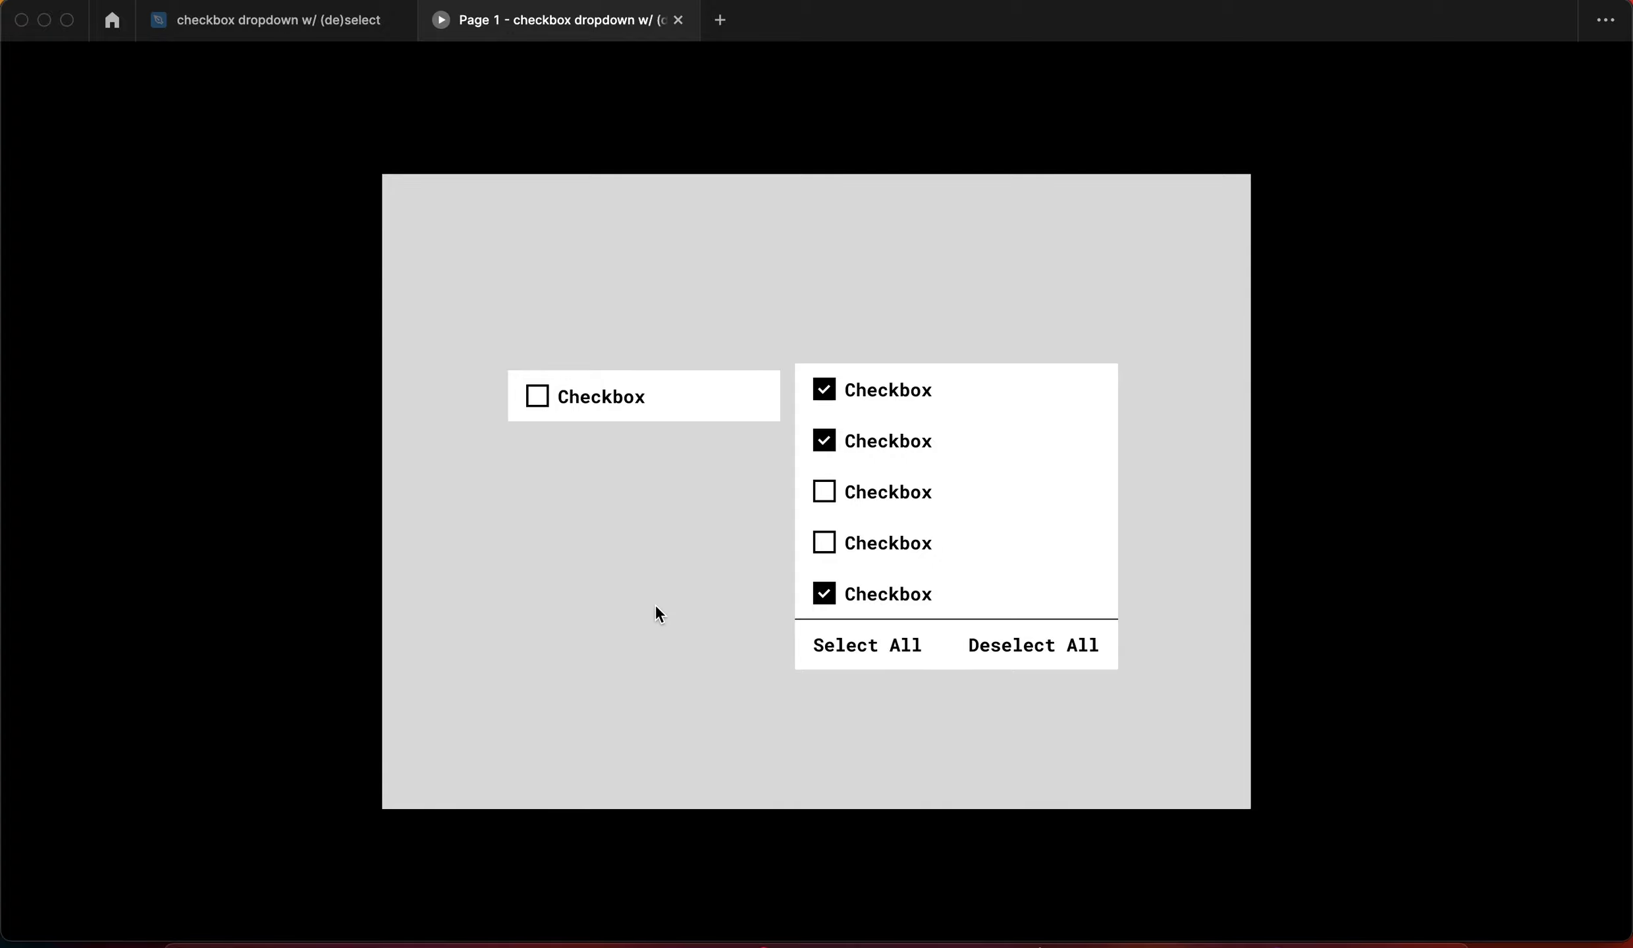
# Return to the design file and enable Reset component state for the Select All label's interaction in the all deselected variant
pyautogui.click(897, 651)
pyautogui.click(266, 19)
pyautogui.click(645, 444)
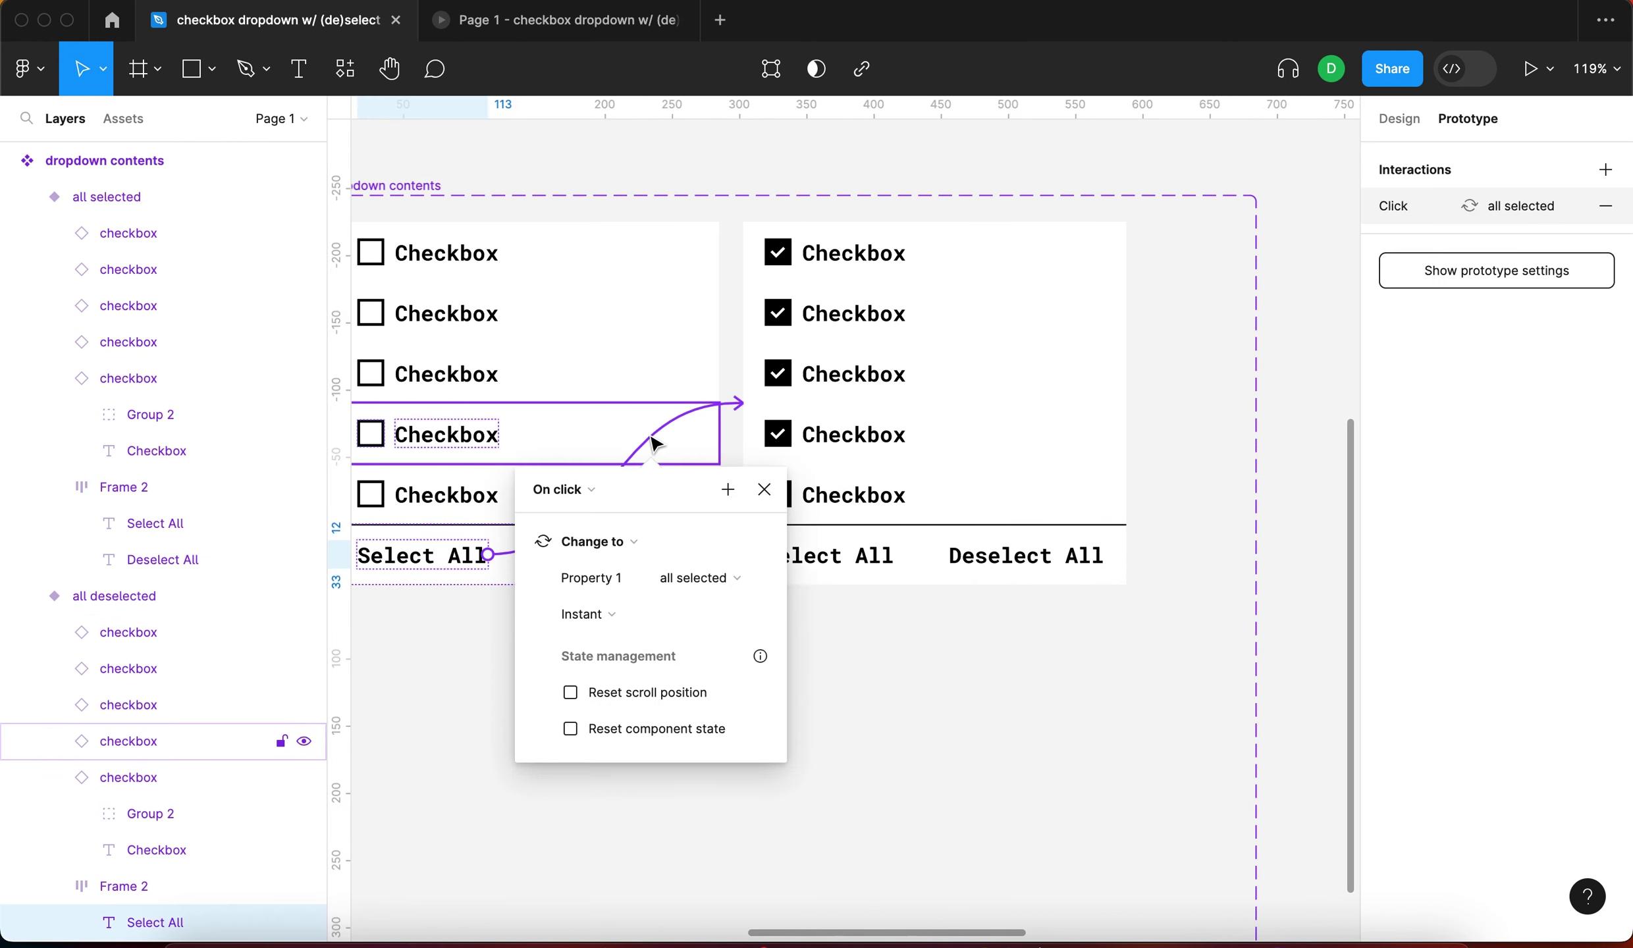
pyautogui.moveTo(853, 685); pyautogui.dragTo(1061, 660)
pyautogui.moveTo(923, 476)
pyautogui.mouseDown()
pyautogui.moveTo(1017, 450)
pyautogui.moveTo(935, 450)
pyautogui.mouseUp()
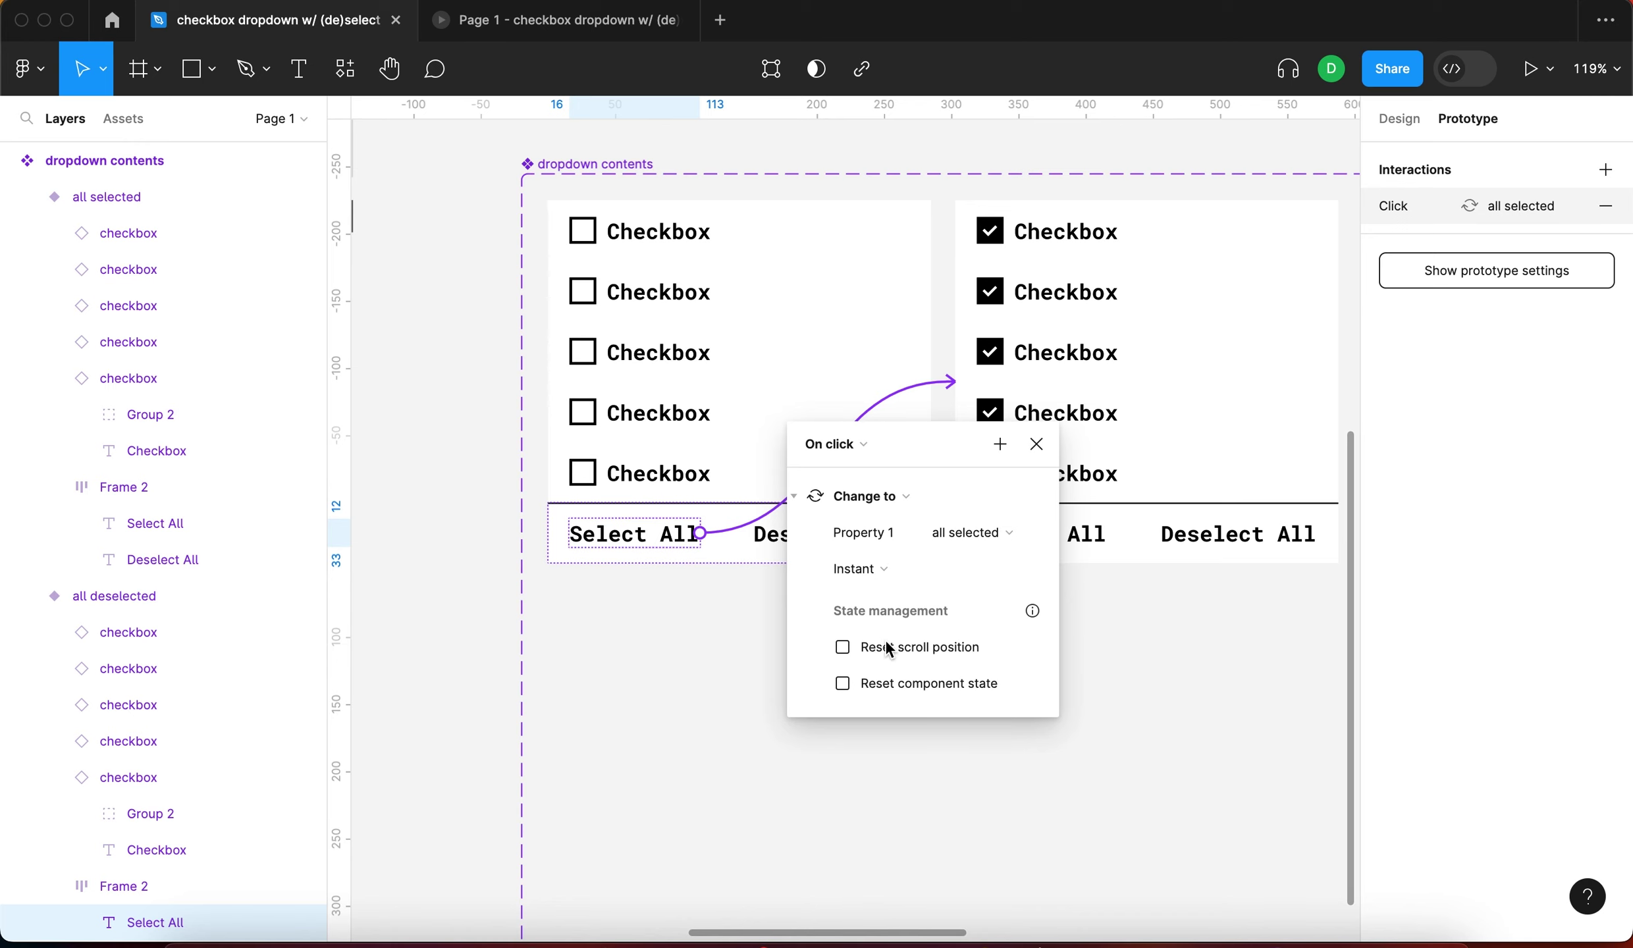
pyautogui.click(842, 683)
# Enable Reset component state for the Deselect All label's interaction that changes the all selected variant to all deselected
pyautogui.click(1142, 419)
pyautogui.keyDown('super'); pyautogui.click(1238, 533); pyautogui.keyUp('super')
pyautogui.moveTo(1319, 533); pyautogui.dragTo(931, 382)
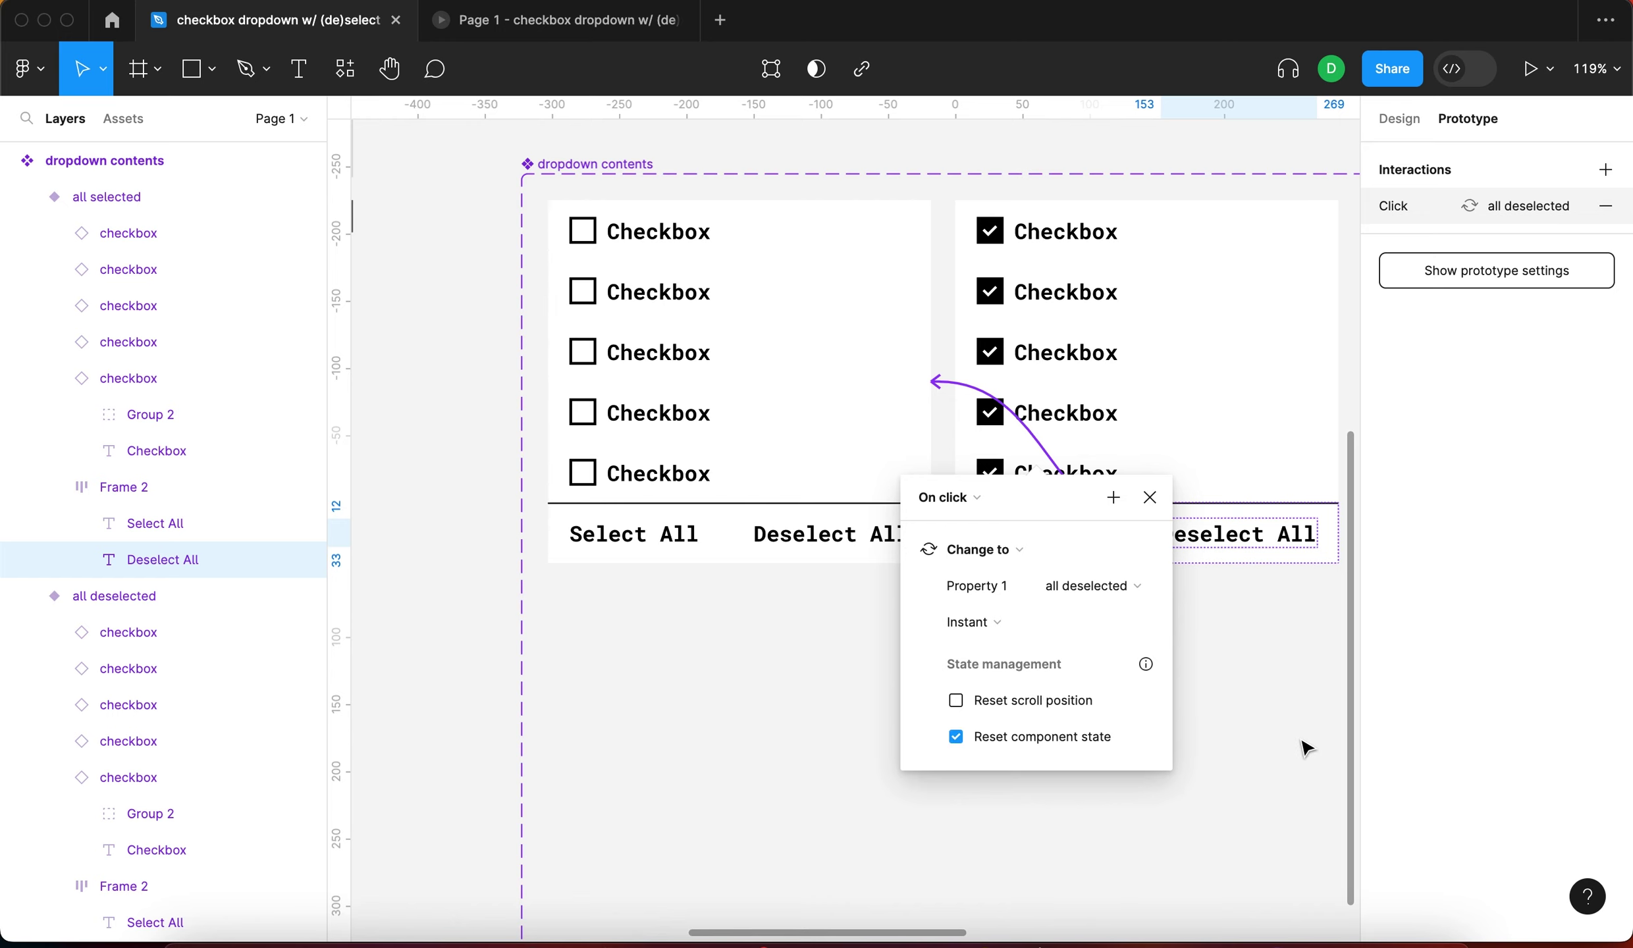
pyautogui.press('Escape')
# Restart the prototype preview, check the dropdown's first checkbox, and test the Select All and Deselect All labels
pyautogui.press('super+alt+Return')
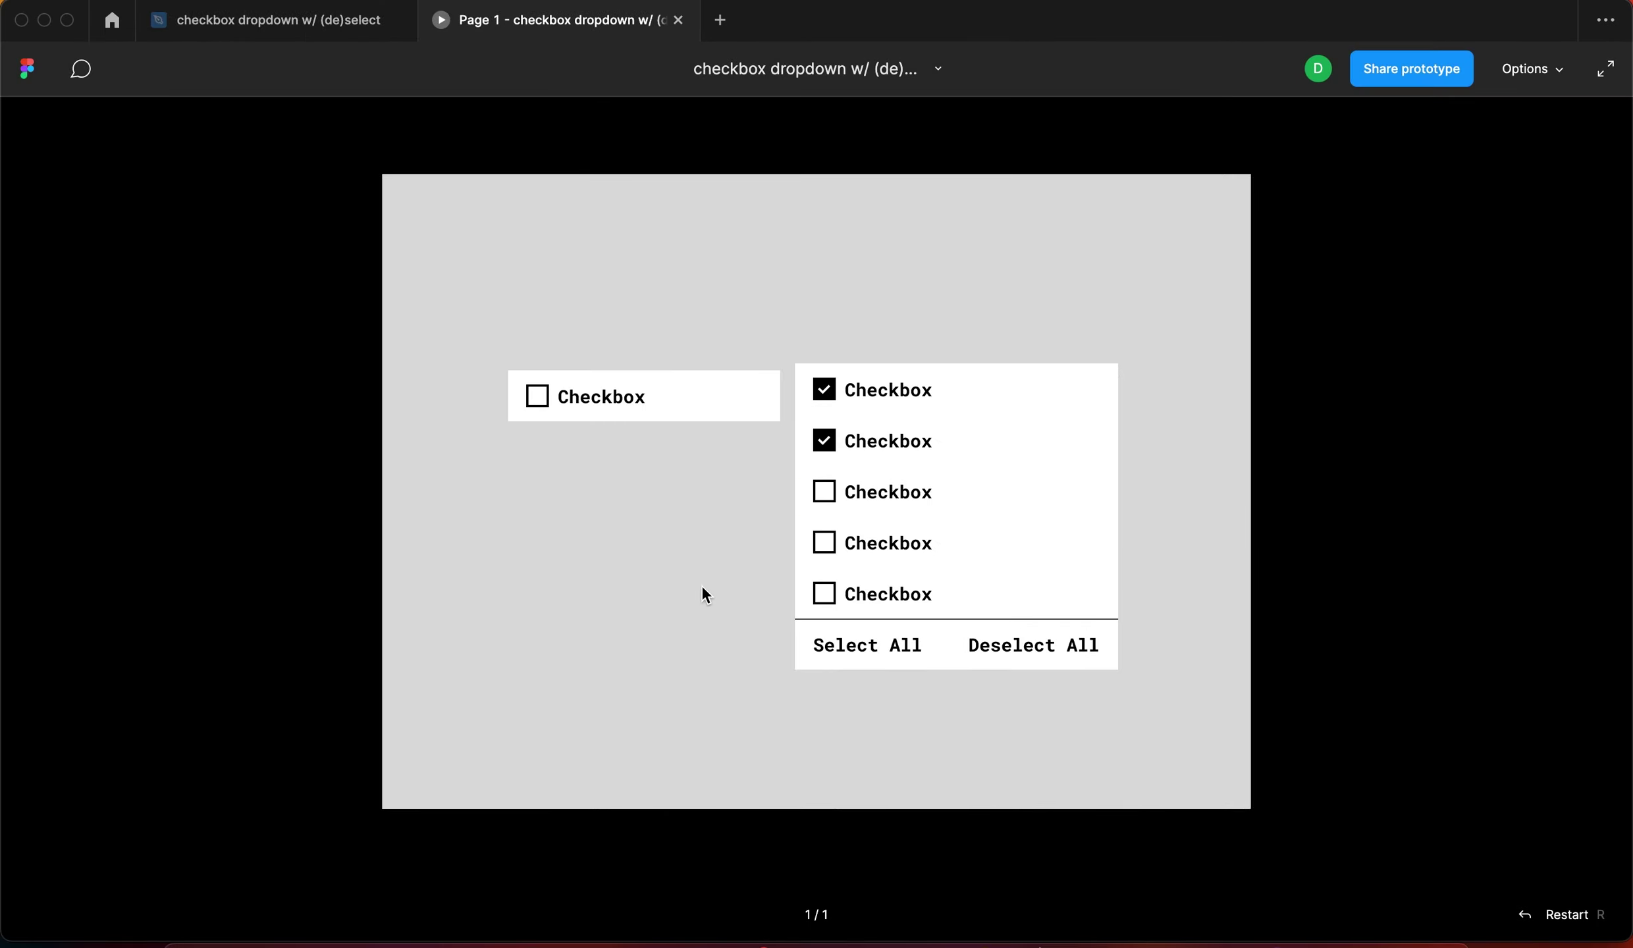
pyautogui.press('r')
pyautogui.click(866, 393)
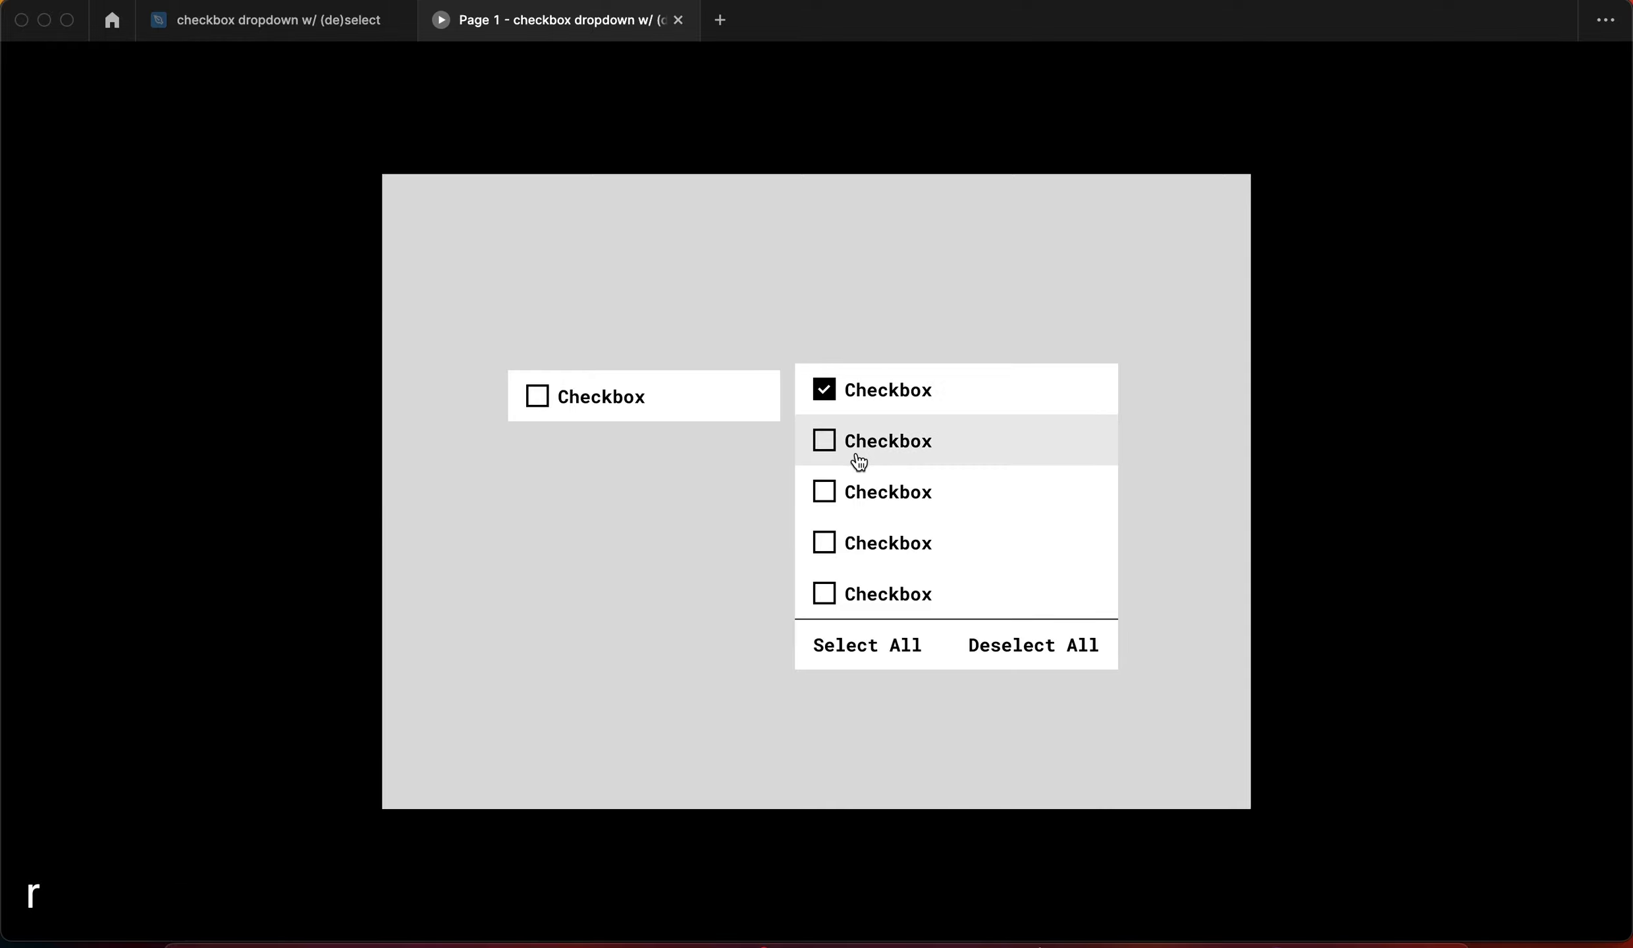
pyautogui.click(876, 647)
pyautogui.click(1029, 655)
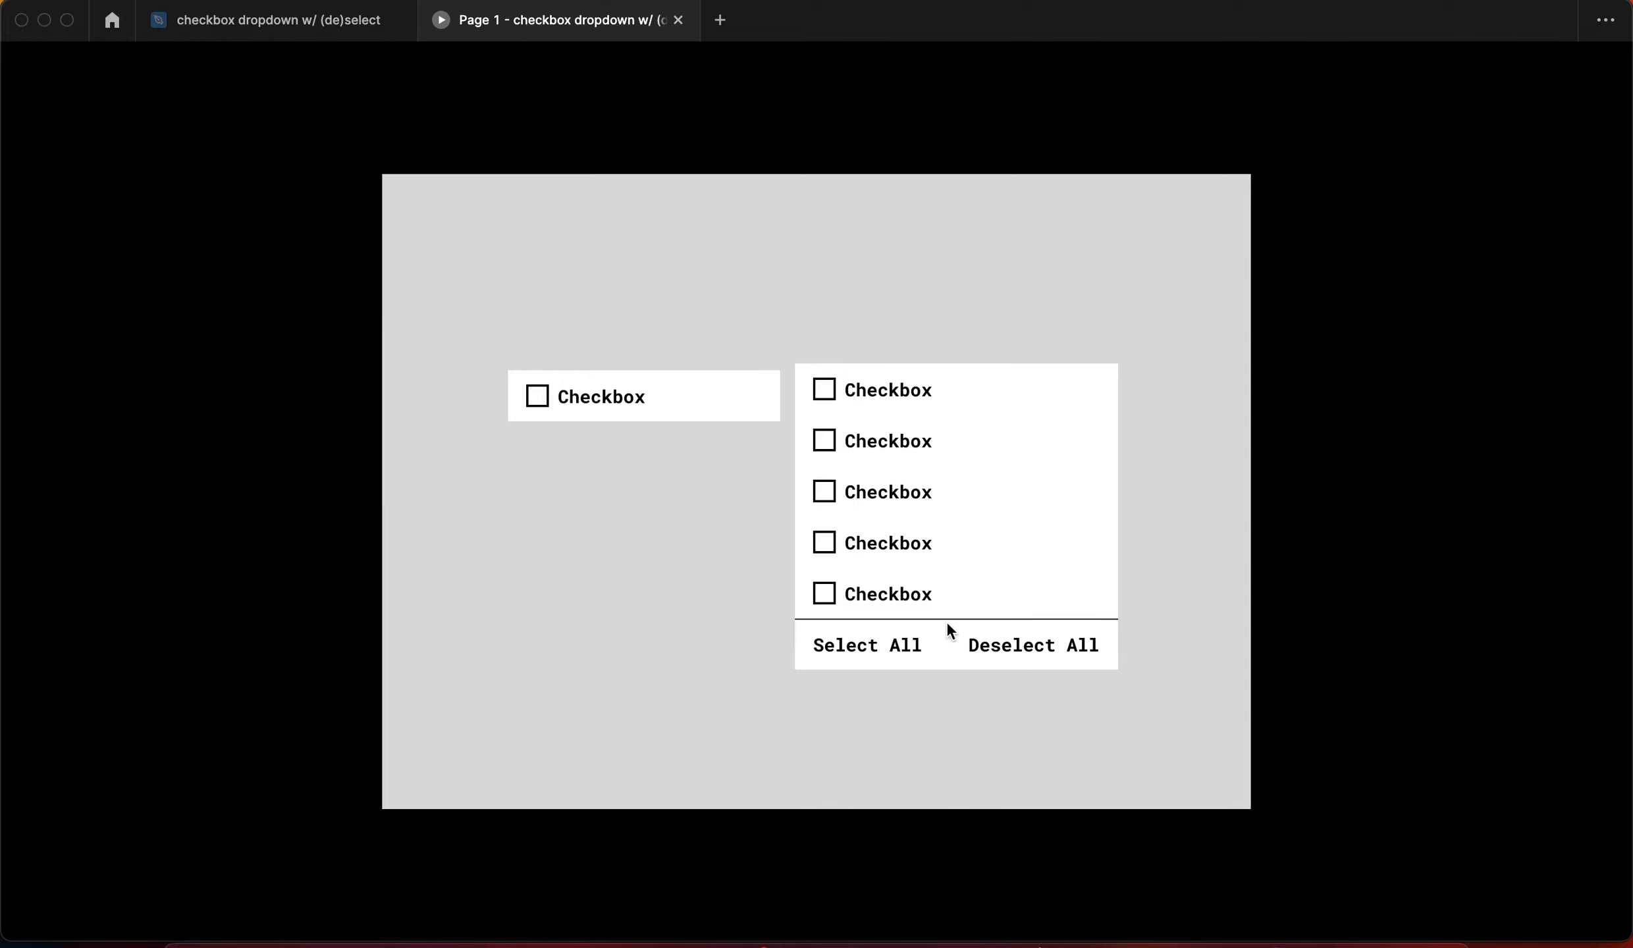
# Toggle individual dropdown checkboxes in the prototype and test the Select All label on mixed selections
pyautogui.click(851, 584)
pyautogui.click(886, 395)
pyautogui.click(887, 488)
pyautogui.click(893, 651)
pyautogui.click(881, 510)
pyautogui.click(879, 388)
pyautogui.click(879, 644)
pyautogui.click(886, 649)
# Inspect the all selected variant's prototype connections in the design file and return to the prototype preview
pyautogui.click(316, 23)
pyautogui.click(1046, 445)
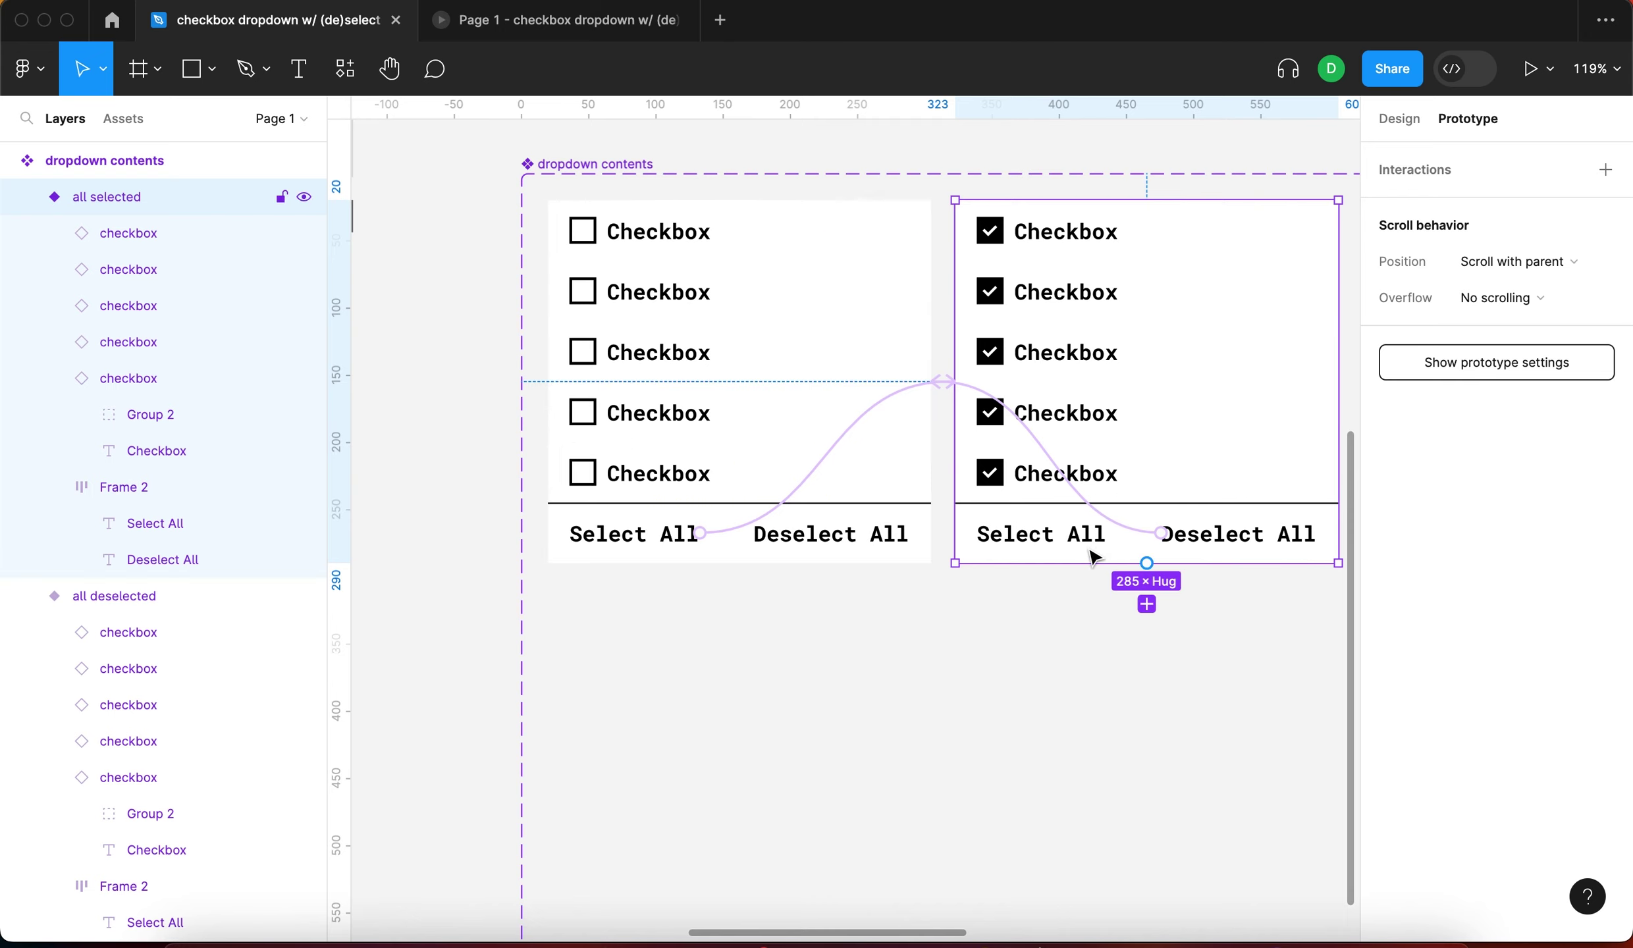
pyautogui.click(514, 21)
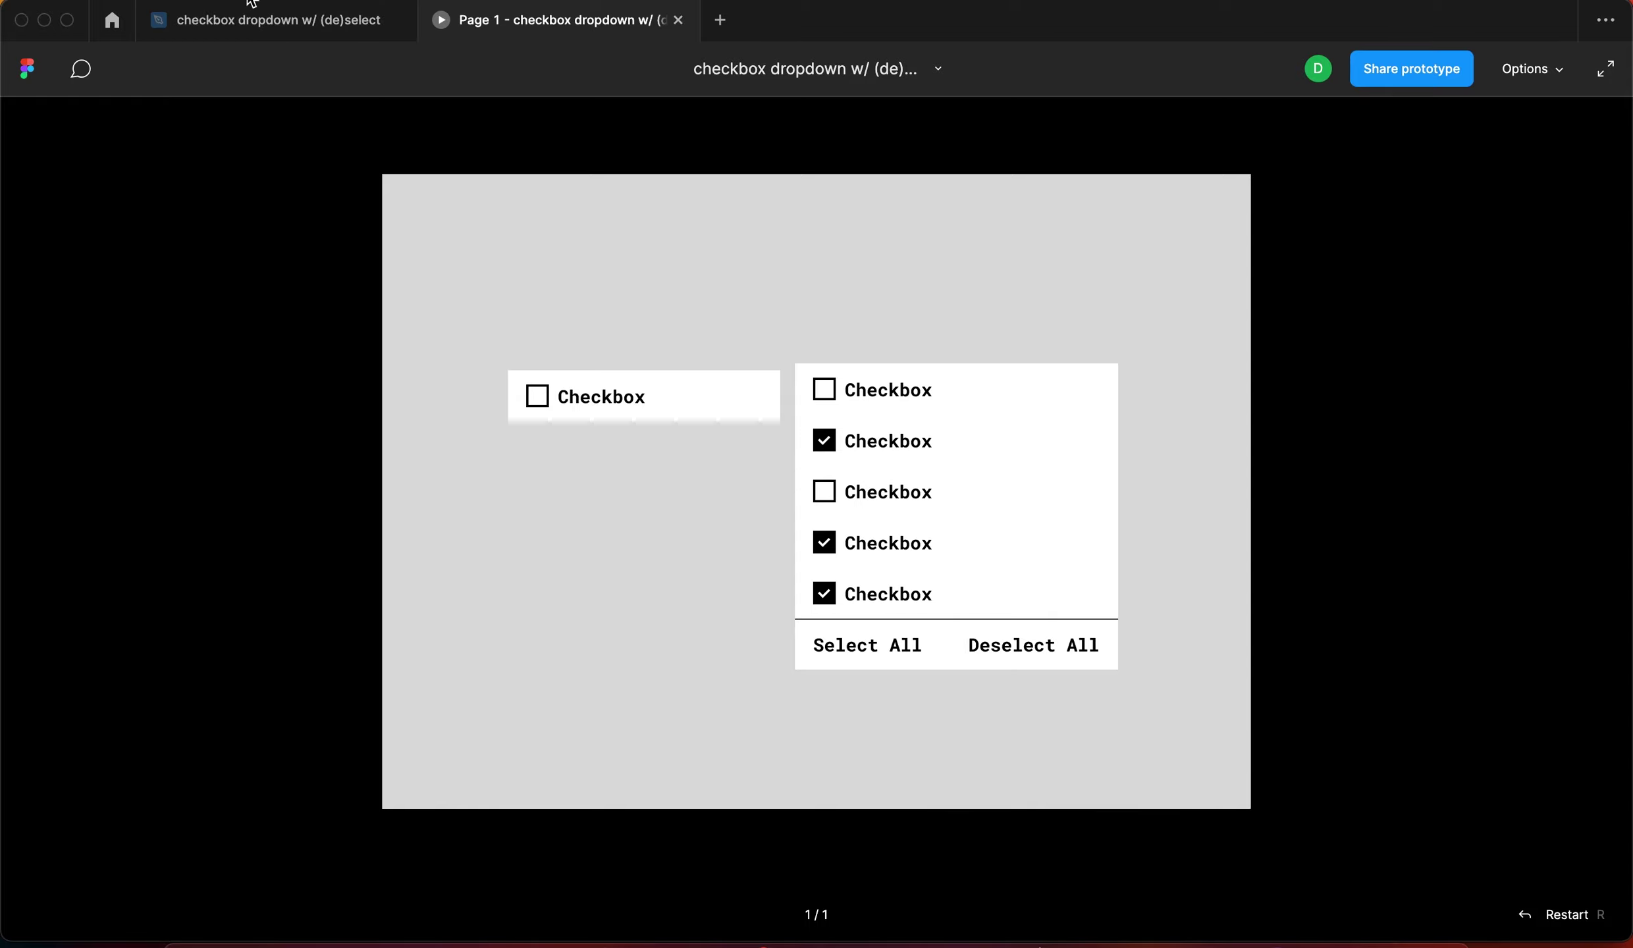
pyautogui.click(249, 27)
pyautogui.click(632, 30)
# Alternate between the Deselect All and Select All labels in the prototype to test switching all checkboxes
pyautogui.click(1032, 638)
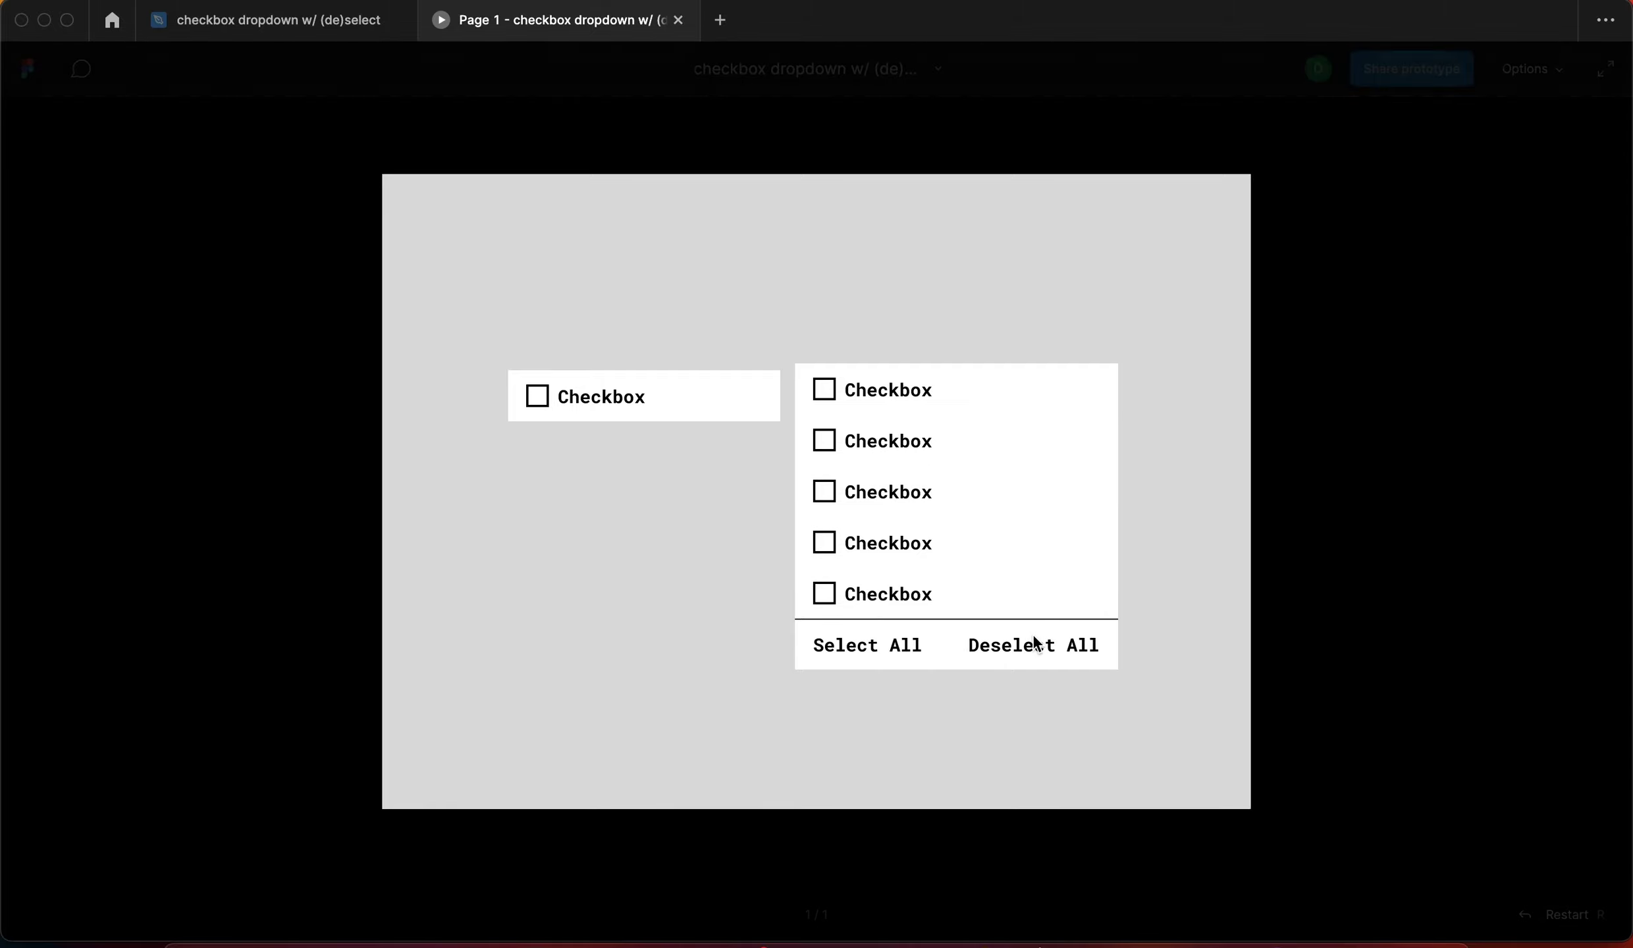
pyautogui.click(847, 648)
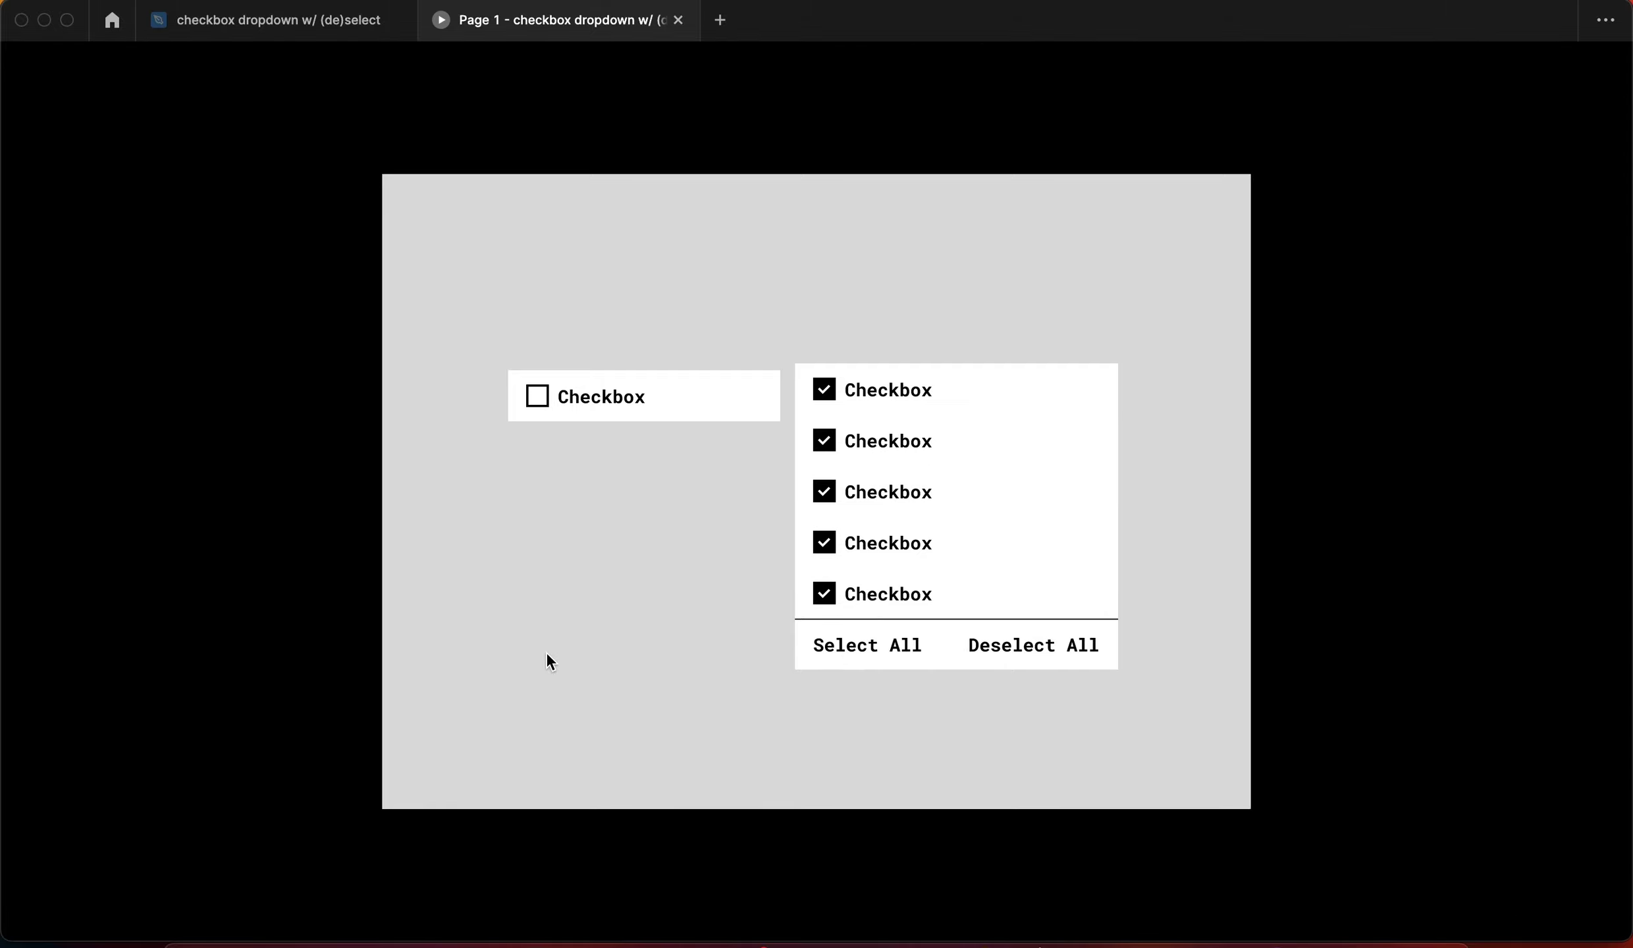
pyautogui.click(1035, 648)
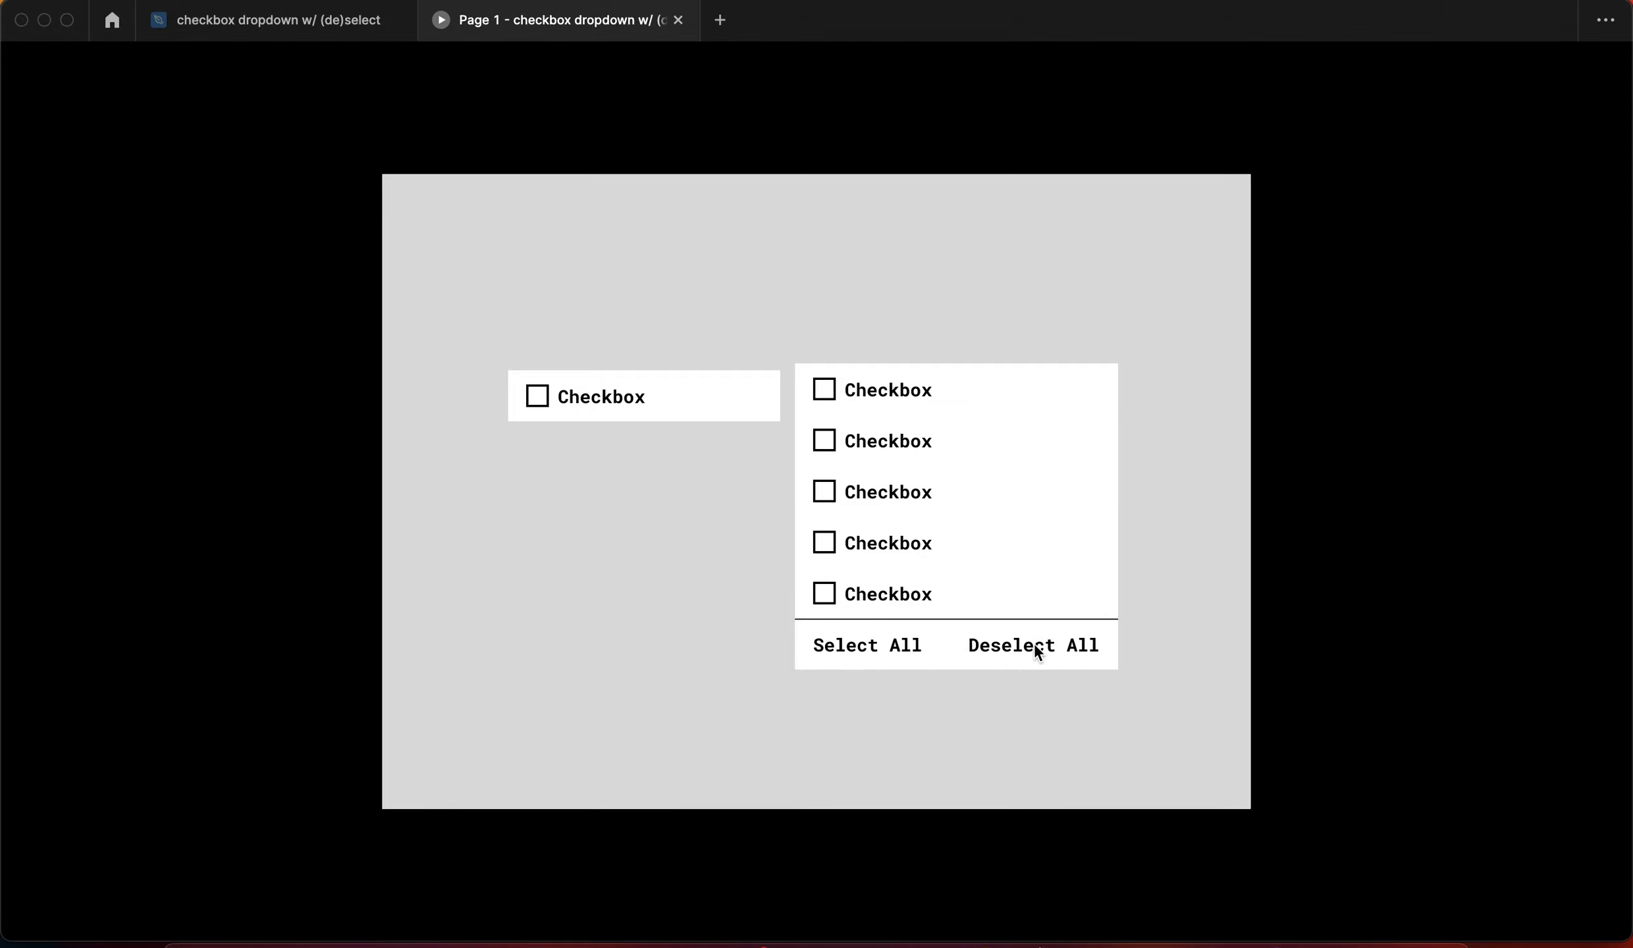
pyautogui.click(892, 648)
pyautogui.click(1065, 656)
pyautogui.click(888, 652)
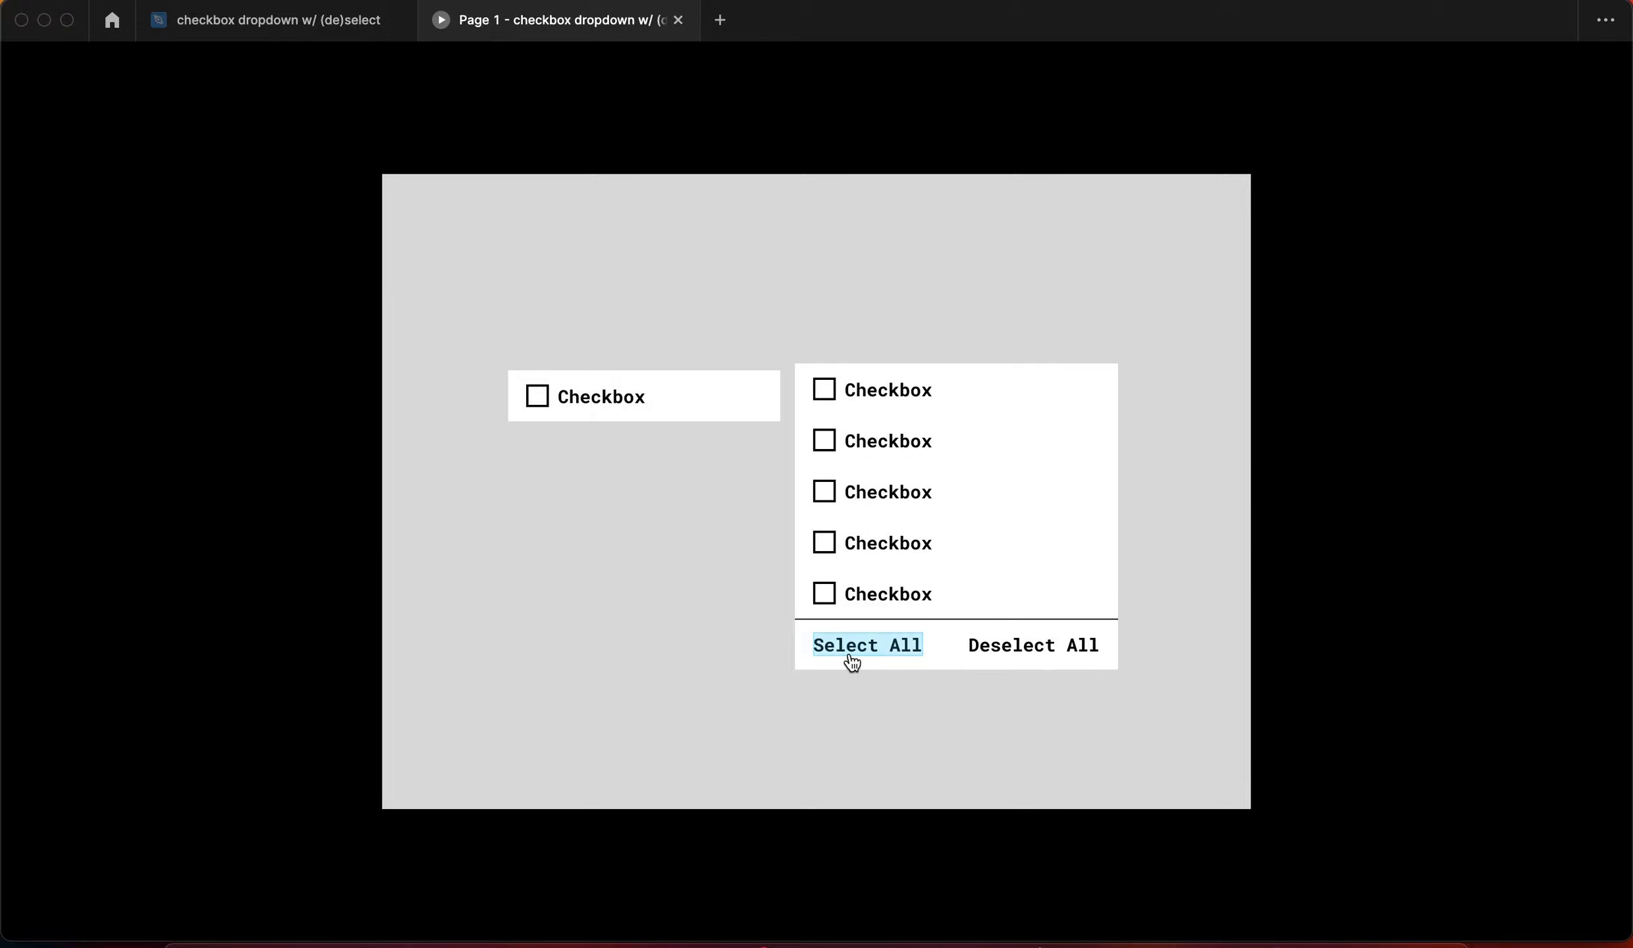
# Toggle the dropdown's checkboxes one by one in the prototype, testing Select All and Deselect All on partial selections
pyautogui.click(824, 394)
pyautogui.click(823, 442)
pyautogui.click(828, 496)
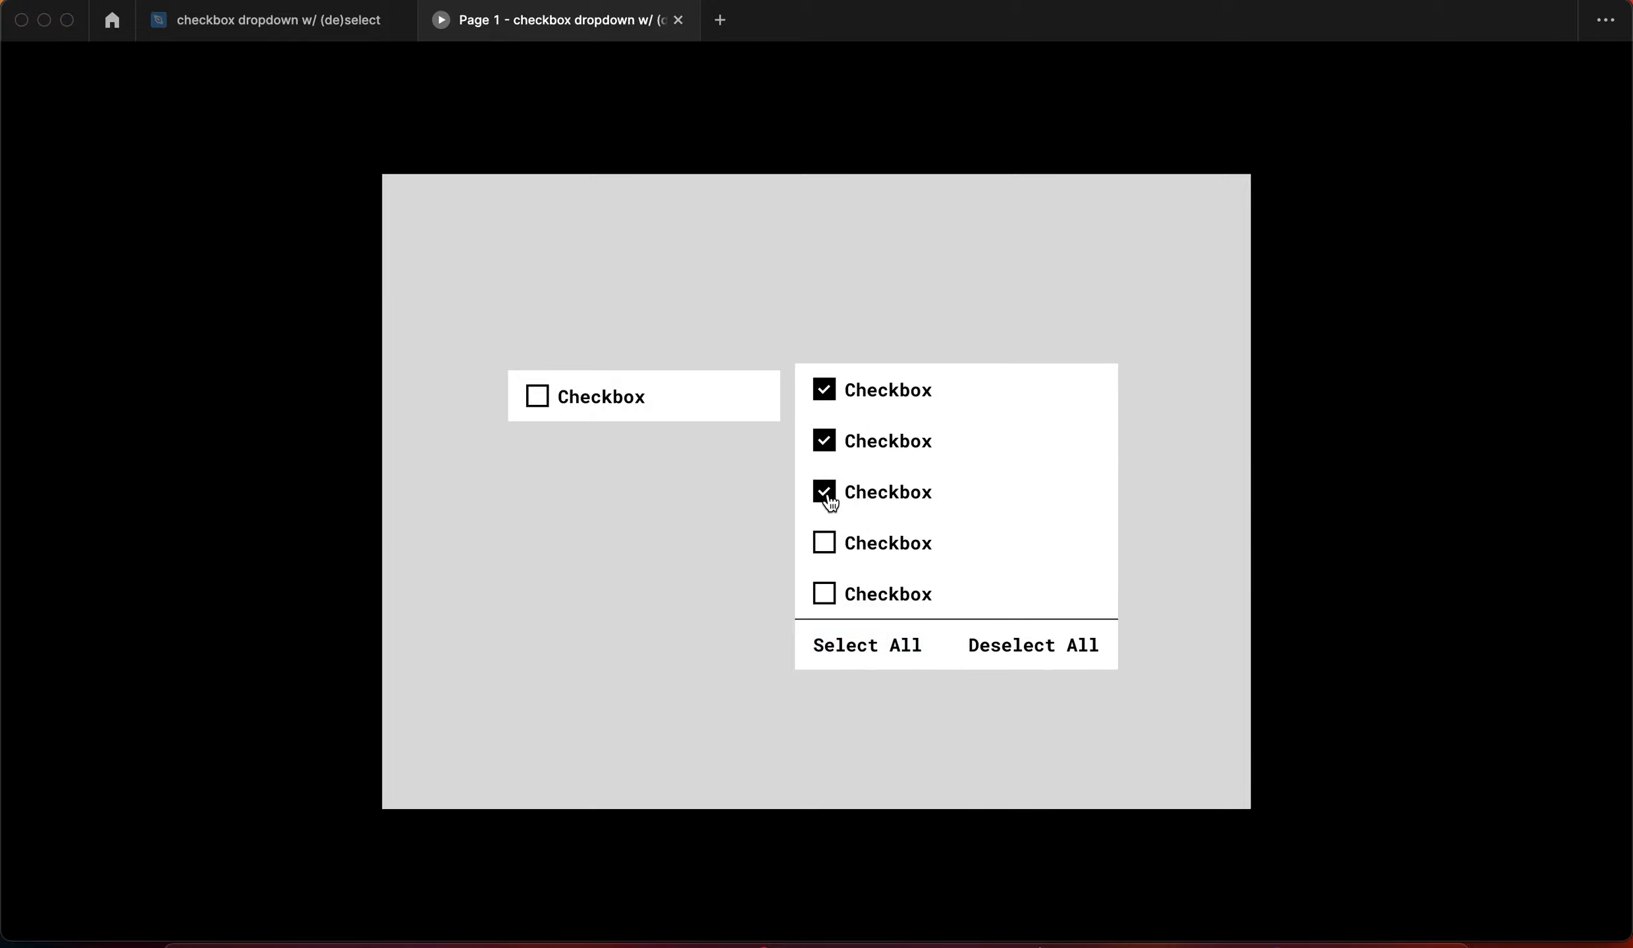
pyautogui.click(864, 651)
pyautogui.click(828, 536)
pyautogui.click(855, 645)
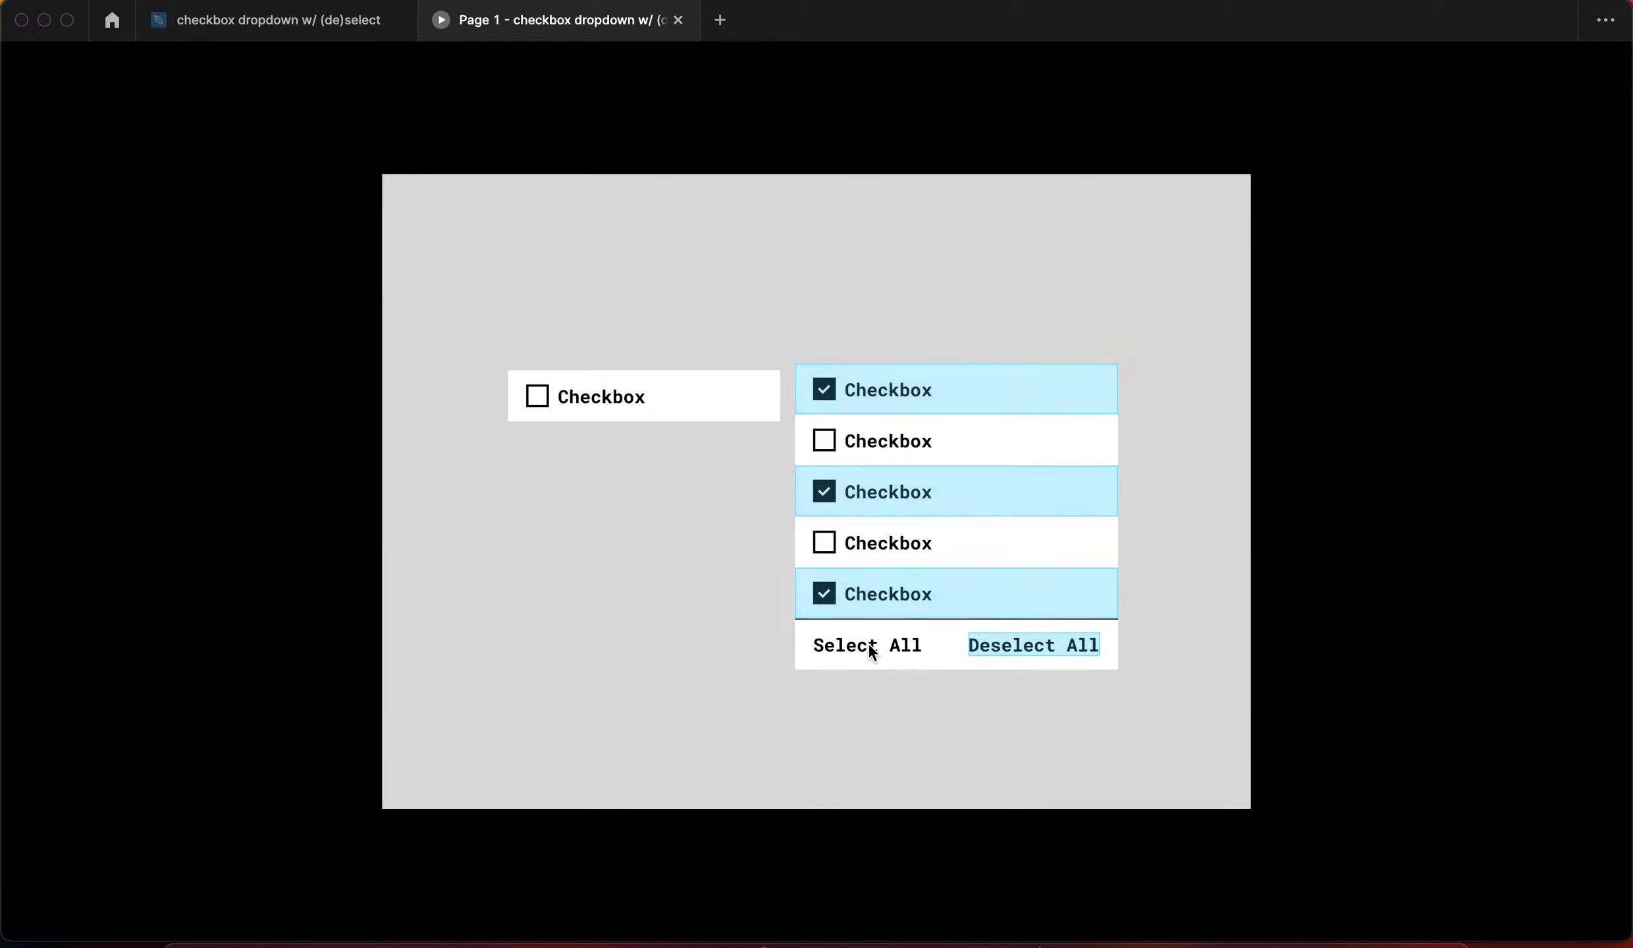
pyautogui.click(1046, 647)
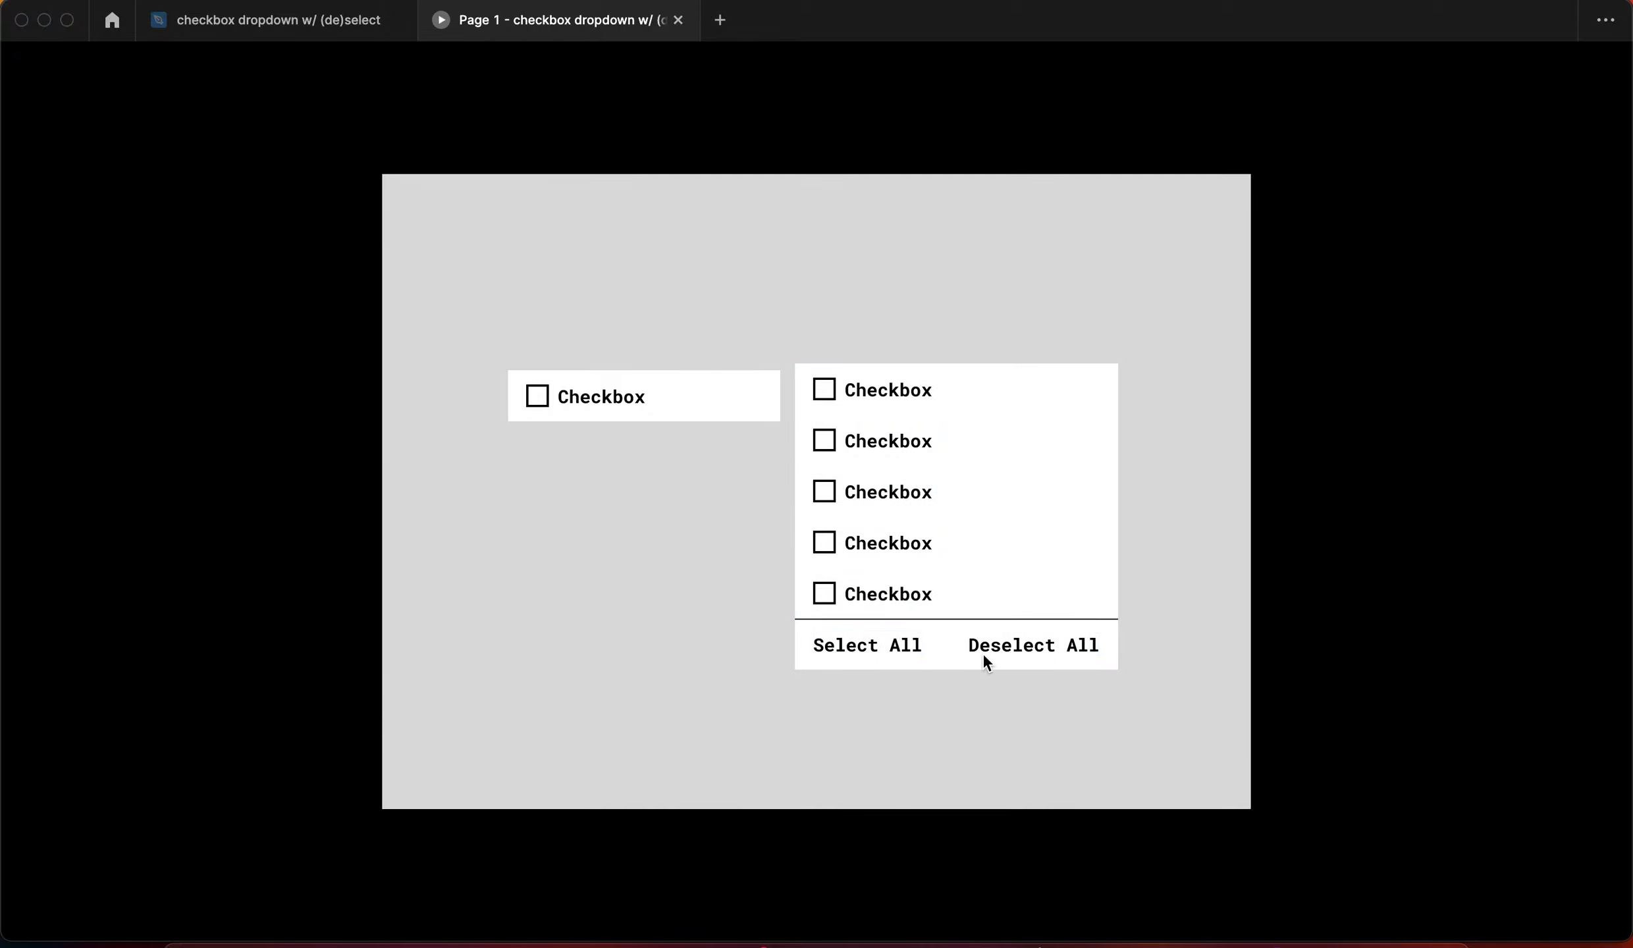
# Test the dropdown prototype by checking the first three checkboxes and using Deselect All, then return to the design file
pyautogui.click(857, 398)
pyautogui.click(847, 451)
pyautogui.click(840, 503)
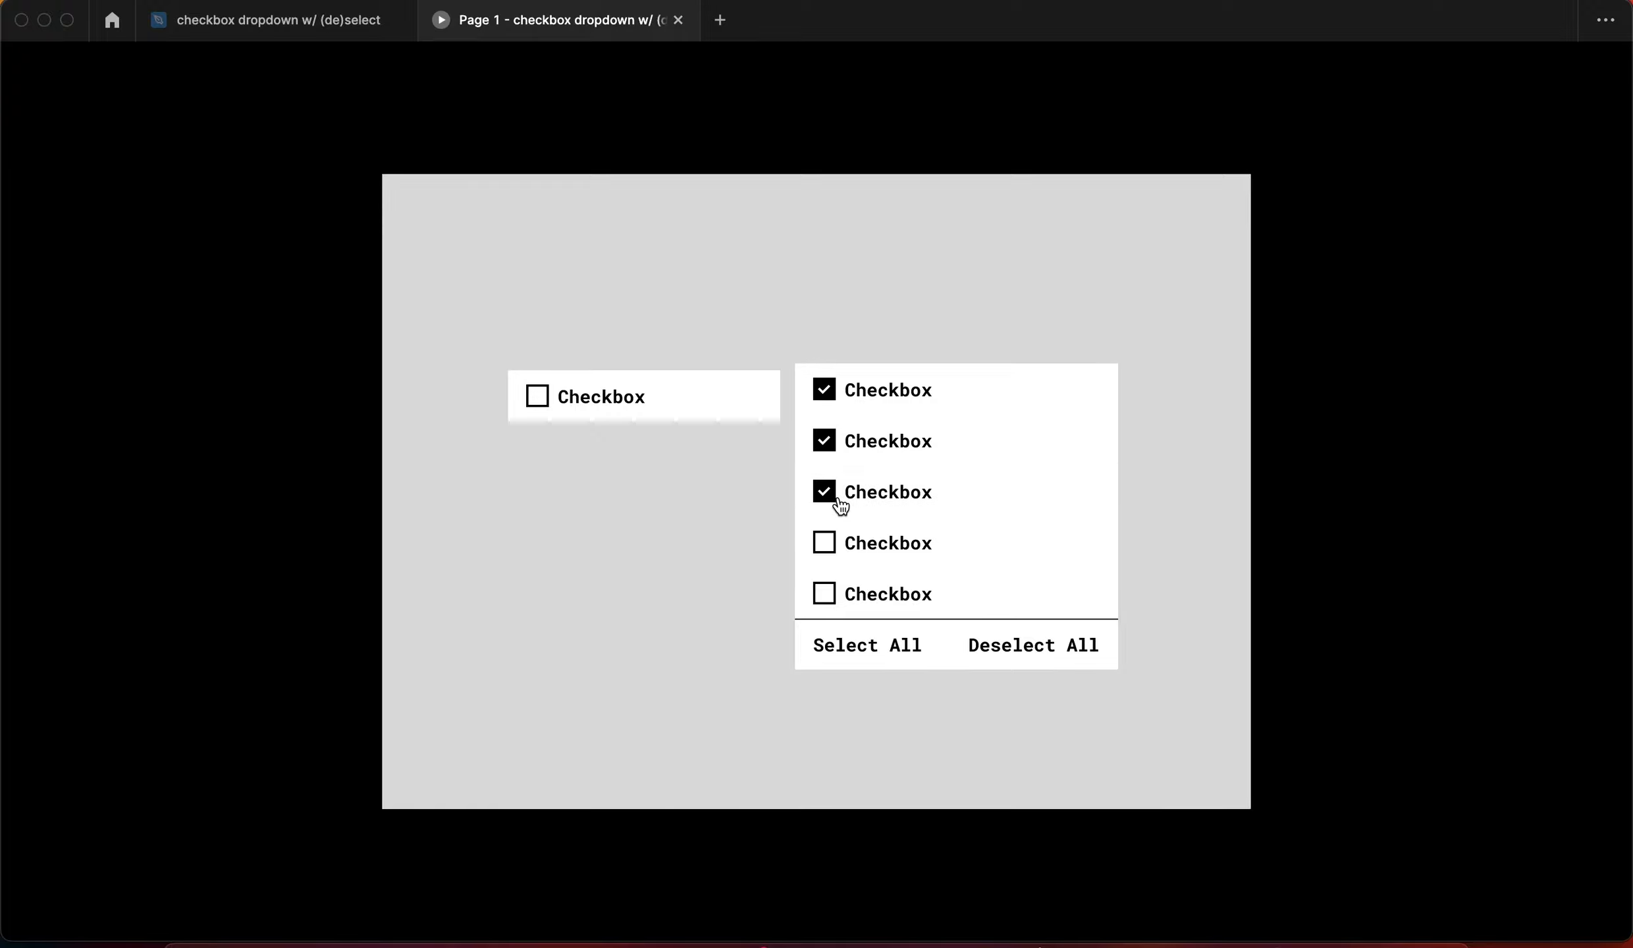
pyautogui.click(982, 649)
pyautogui.click(280, 28)
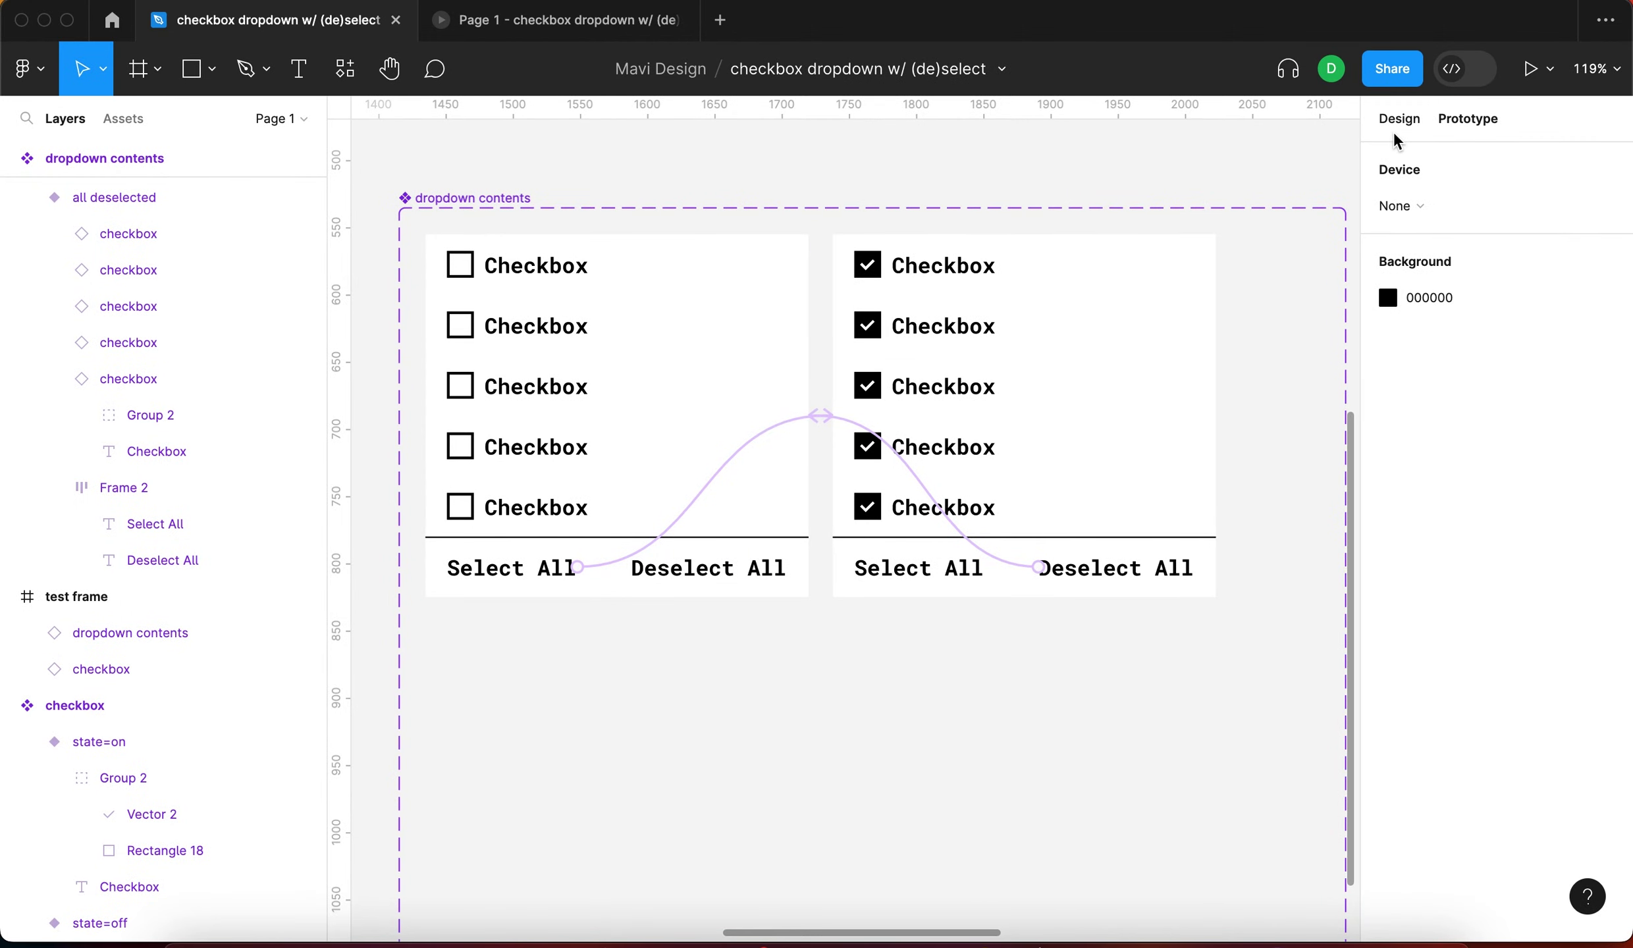
# Resize the dropdown contents component set to about 1230 by 529 to make room for more variants
pyautogui.scroll(-5, 1159, 487)
pyautogui.hscroll(2, 1225, 485)
pyautogui.scroll(1, 1225, 486)
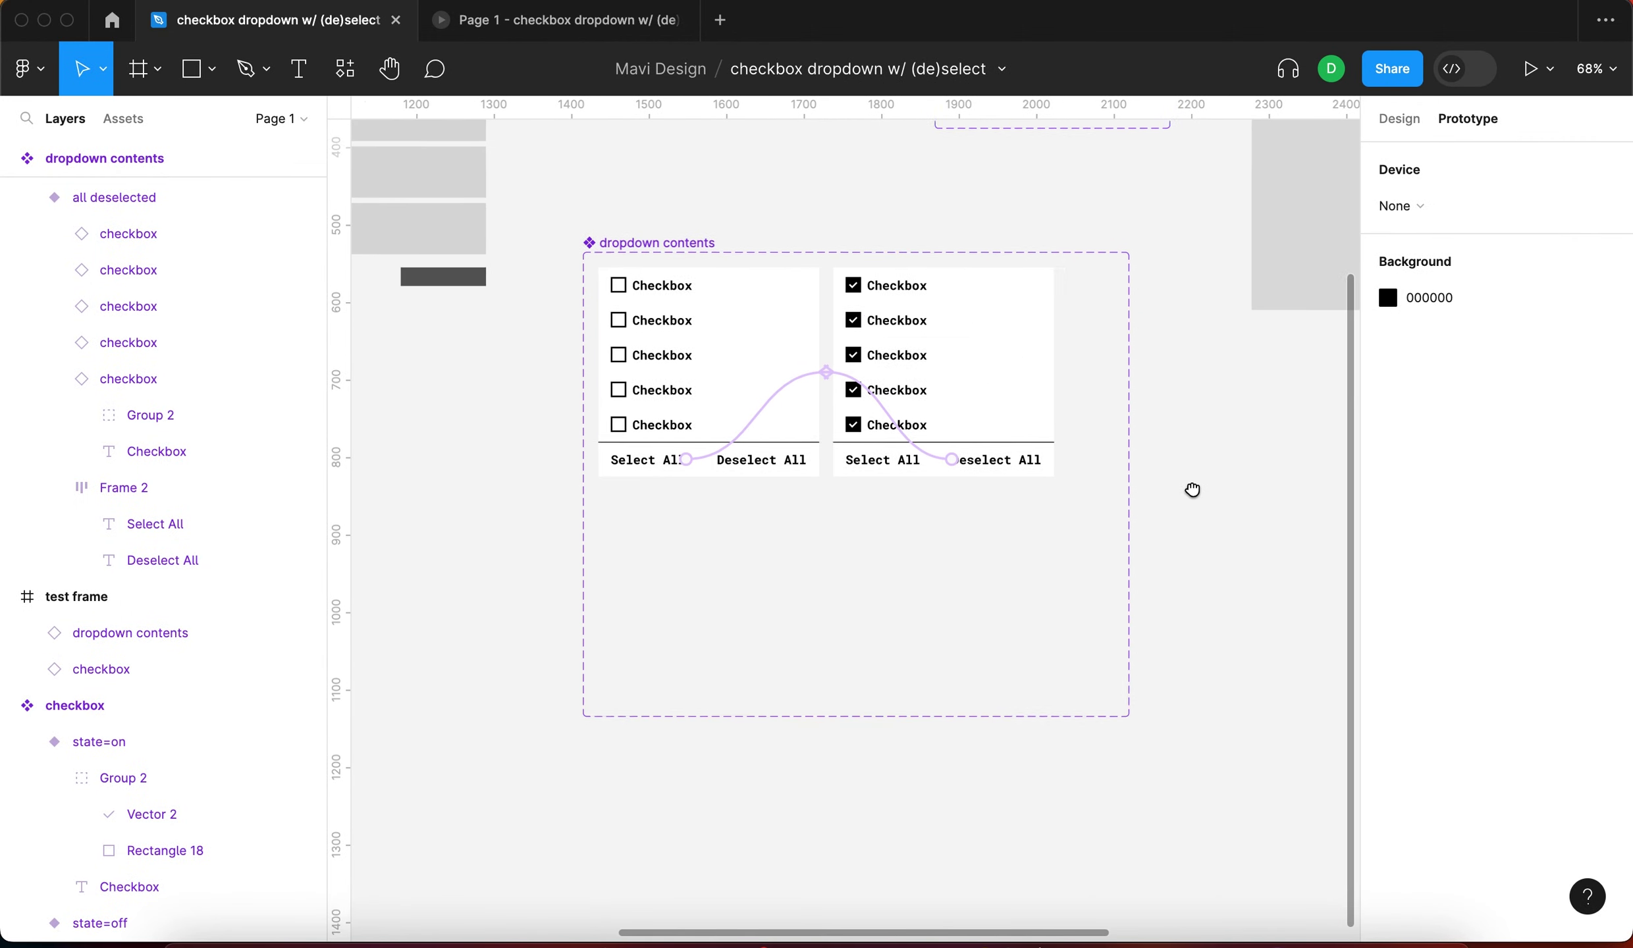
pyautogui.click(639, 274)
pyautogui.hotkey('ctrl', 'z')
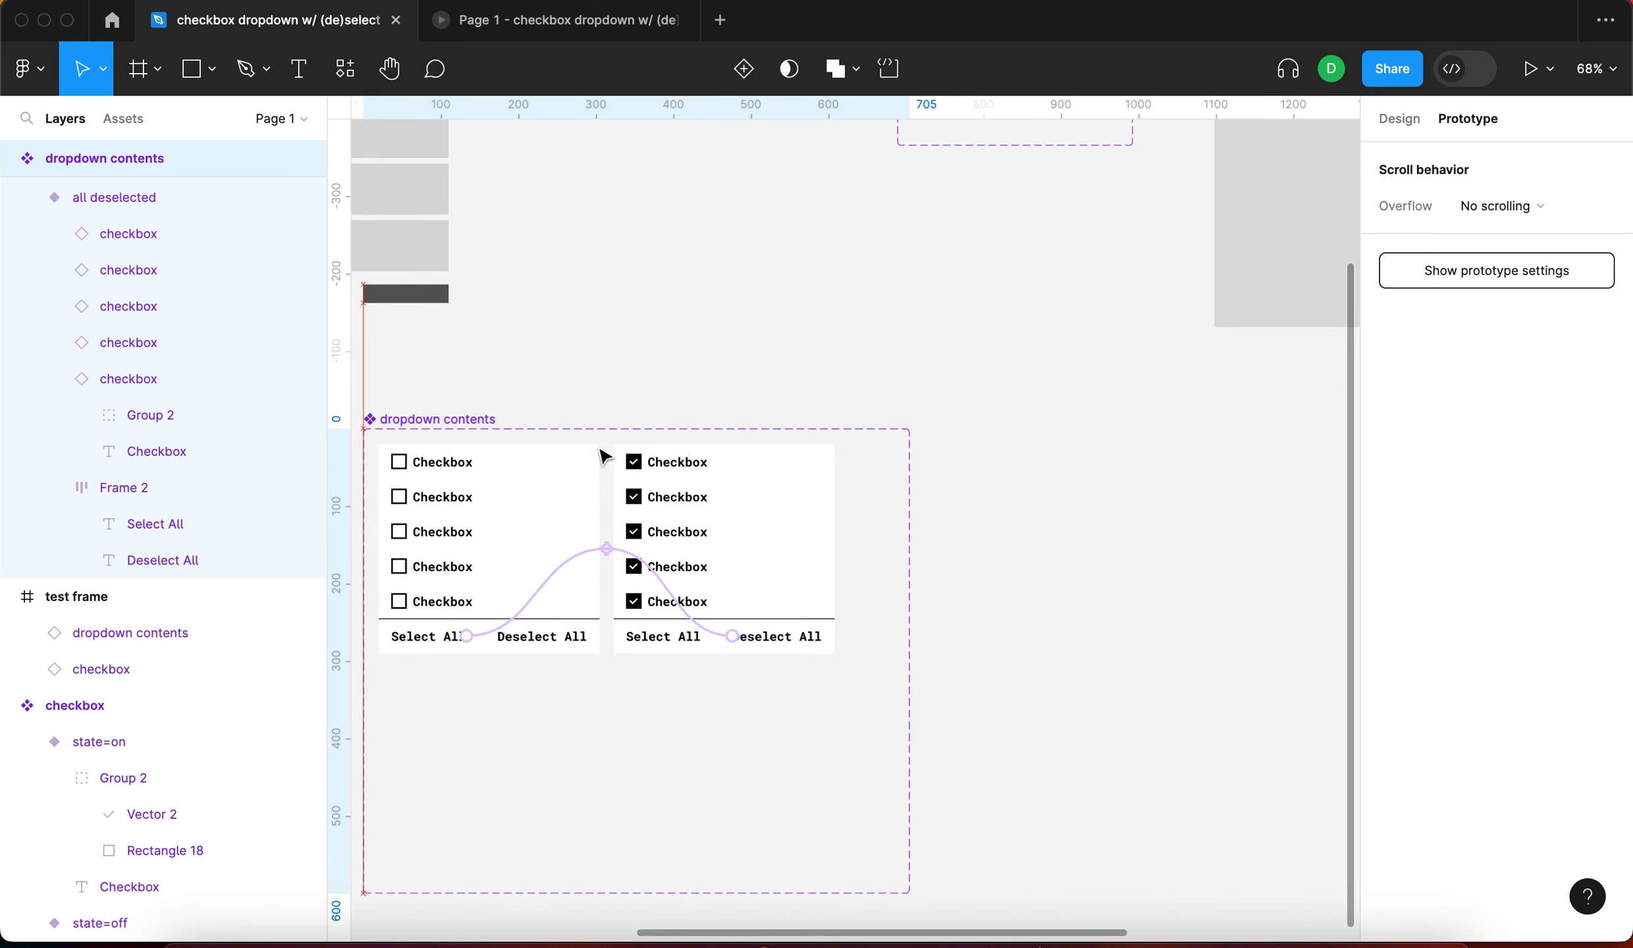
pyautogui.moveTo(913, 532); pyautogui.dragTo(1317, 534)
pyautogui.moveTo(1240, 894); pyautogui.dragTo(1191, 840)
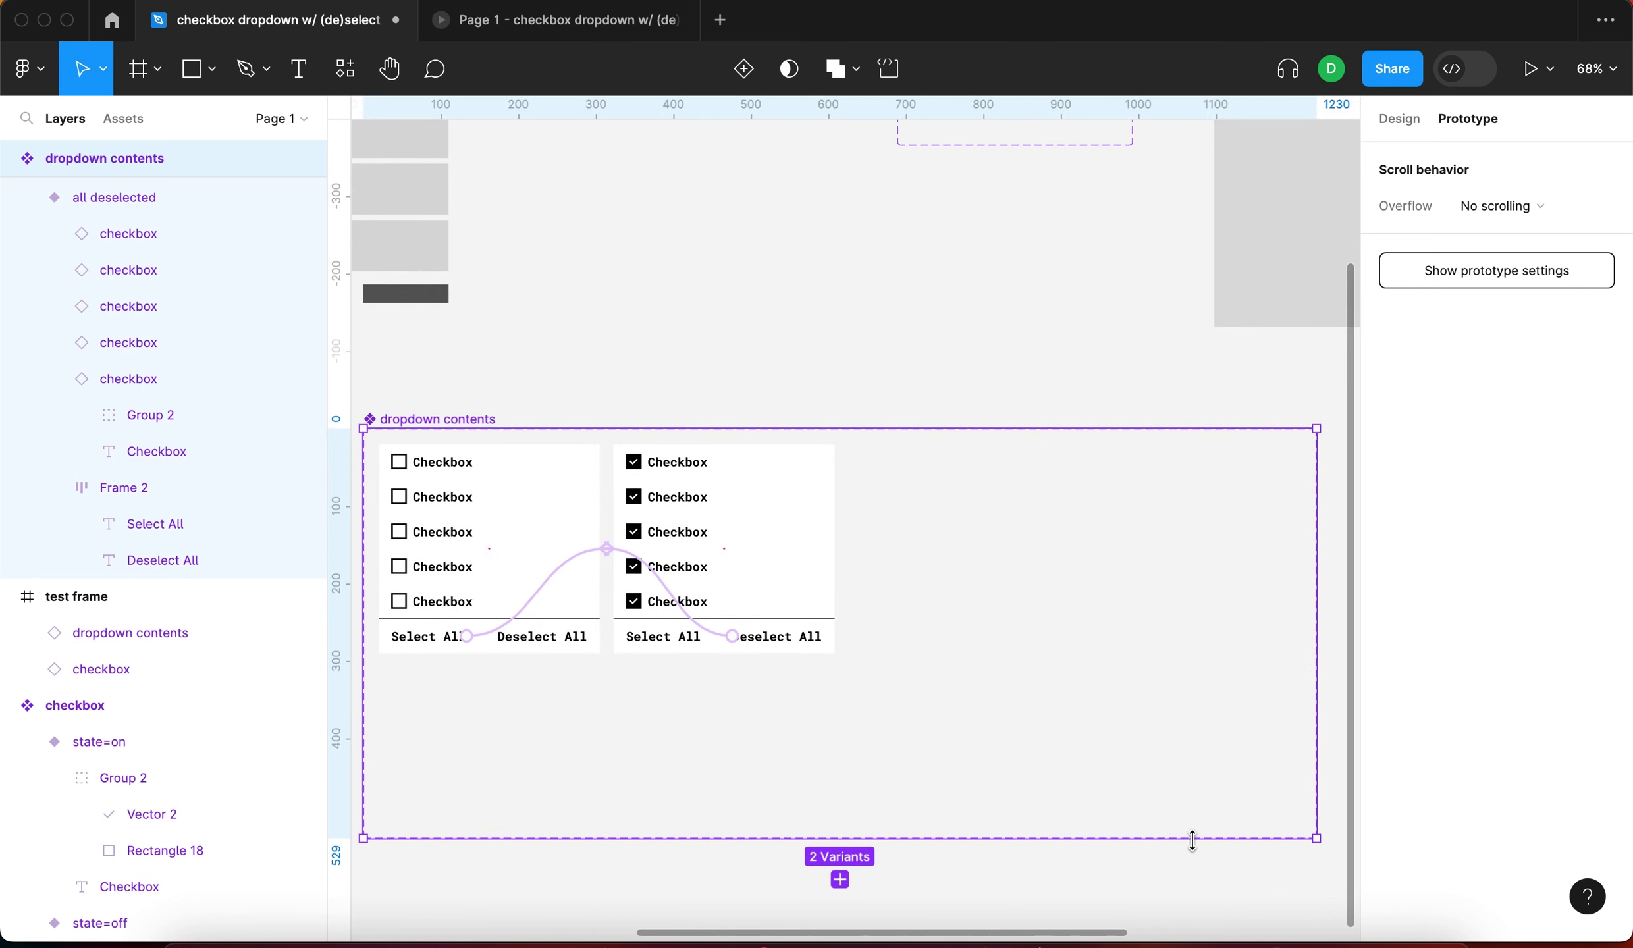
pyautogui.hscroll(-2, 590, 747)
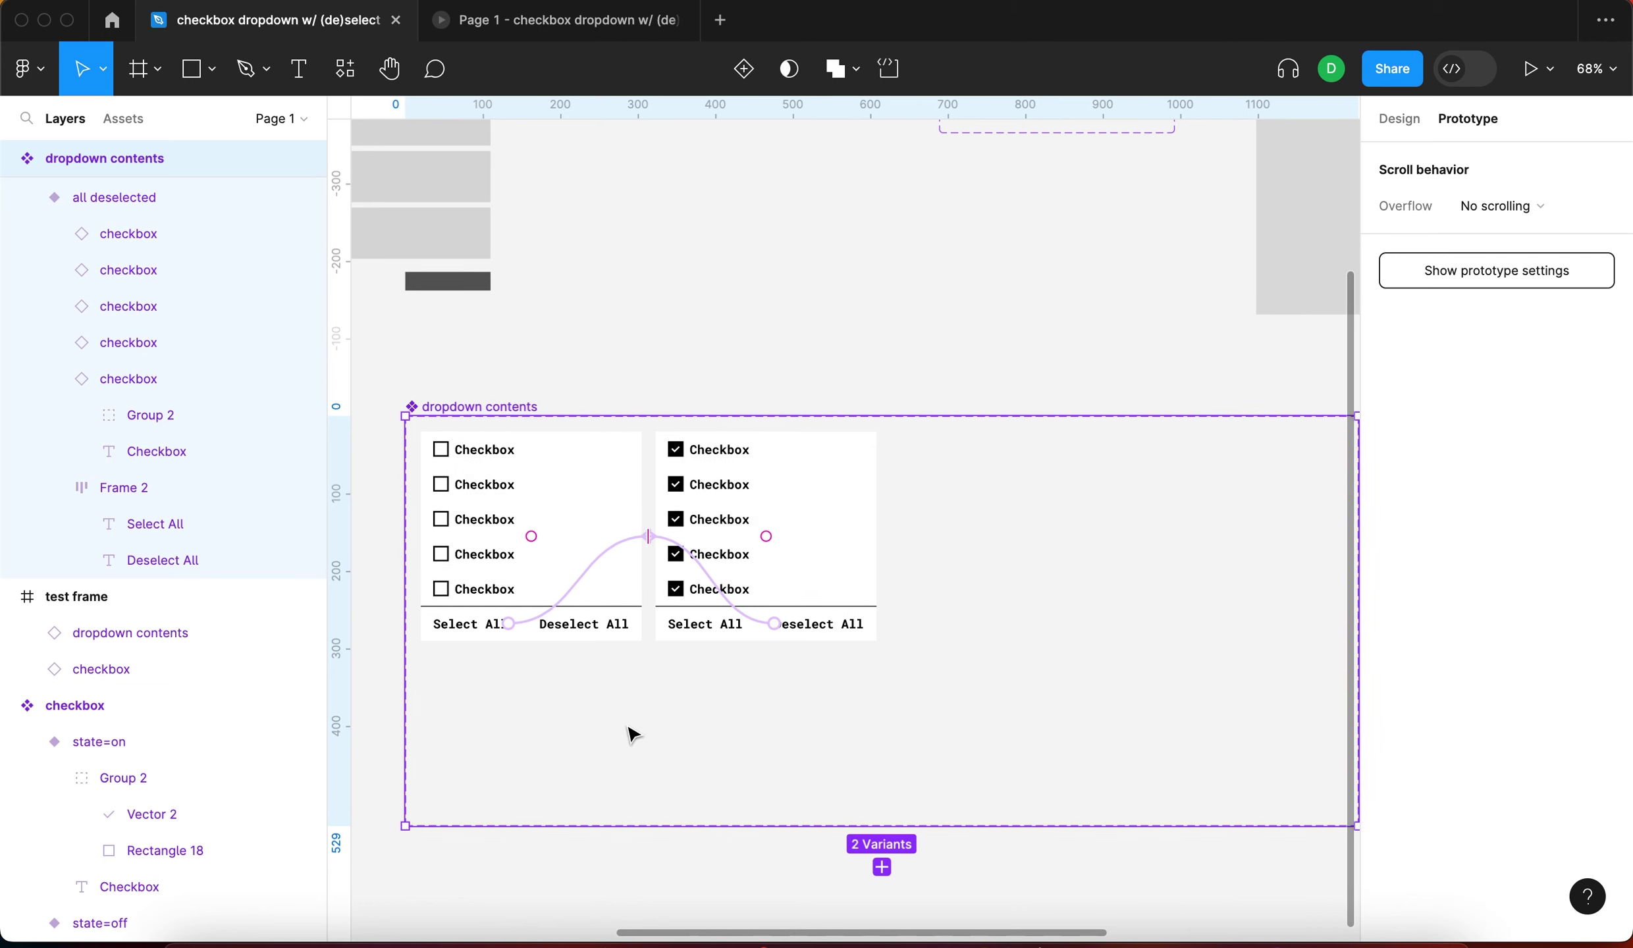
# Remove the prototype interactions from Deselect All in the all selected variant and Select All in the all deselected variant
pyautogui.click(731, 527)
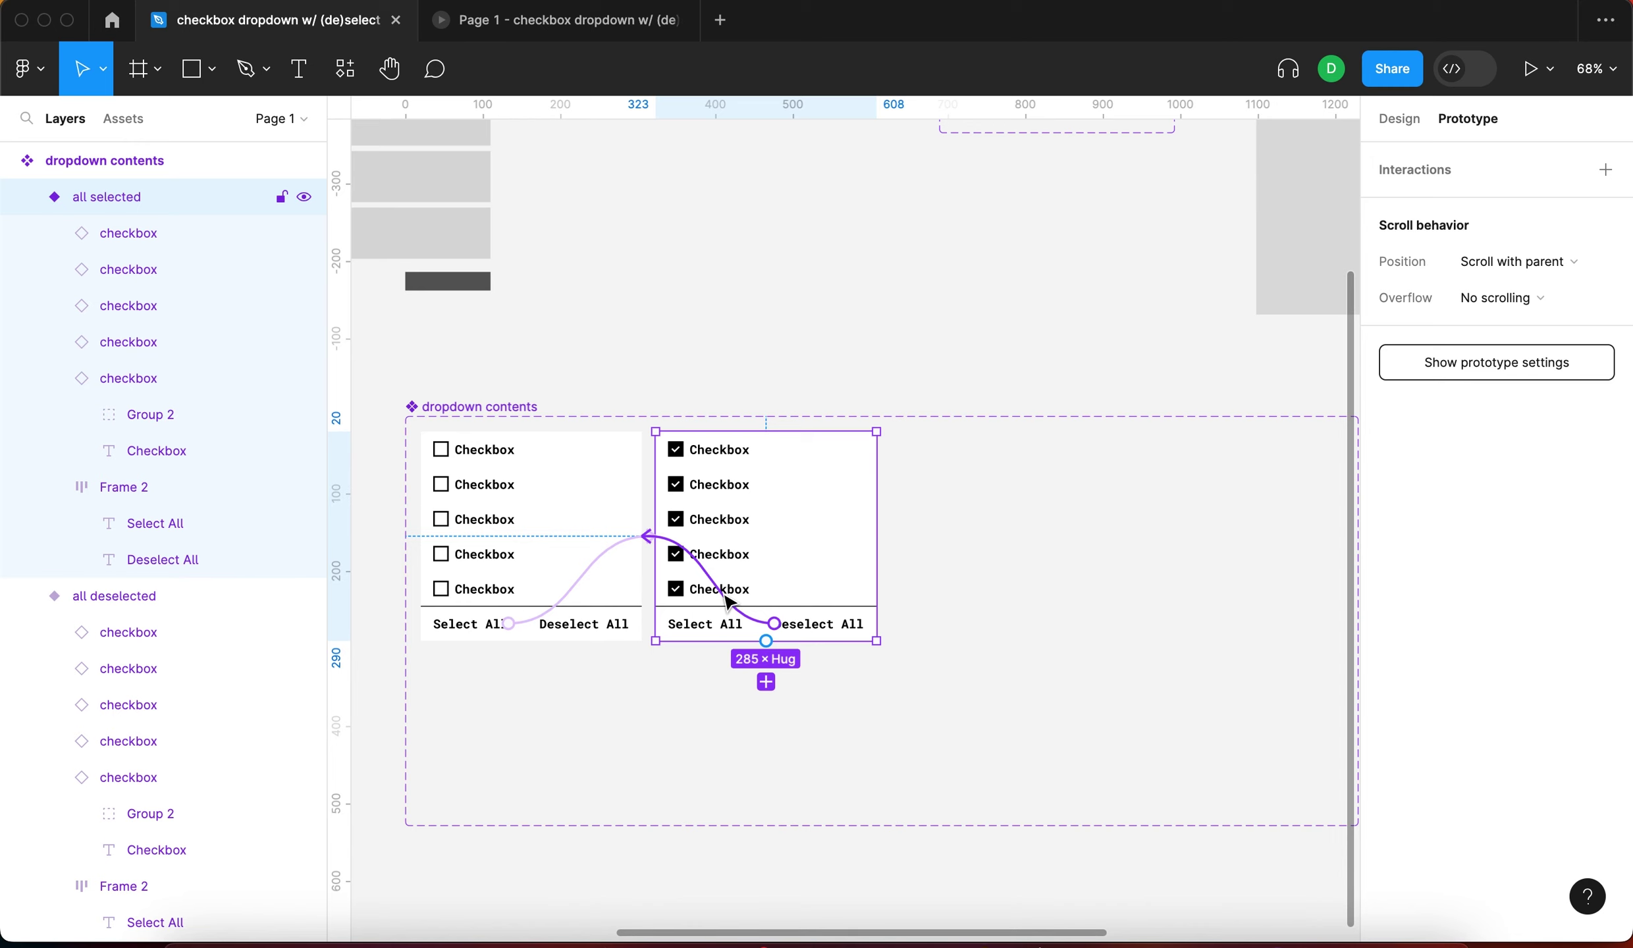
pyautogui.click(727, 599)
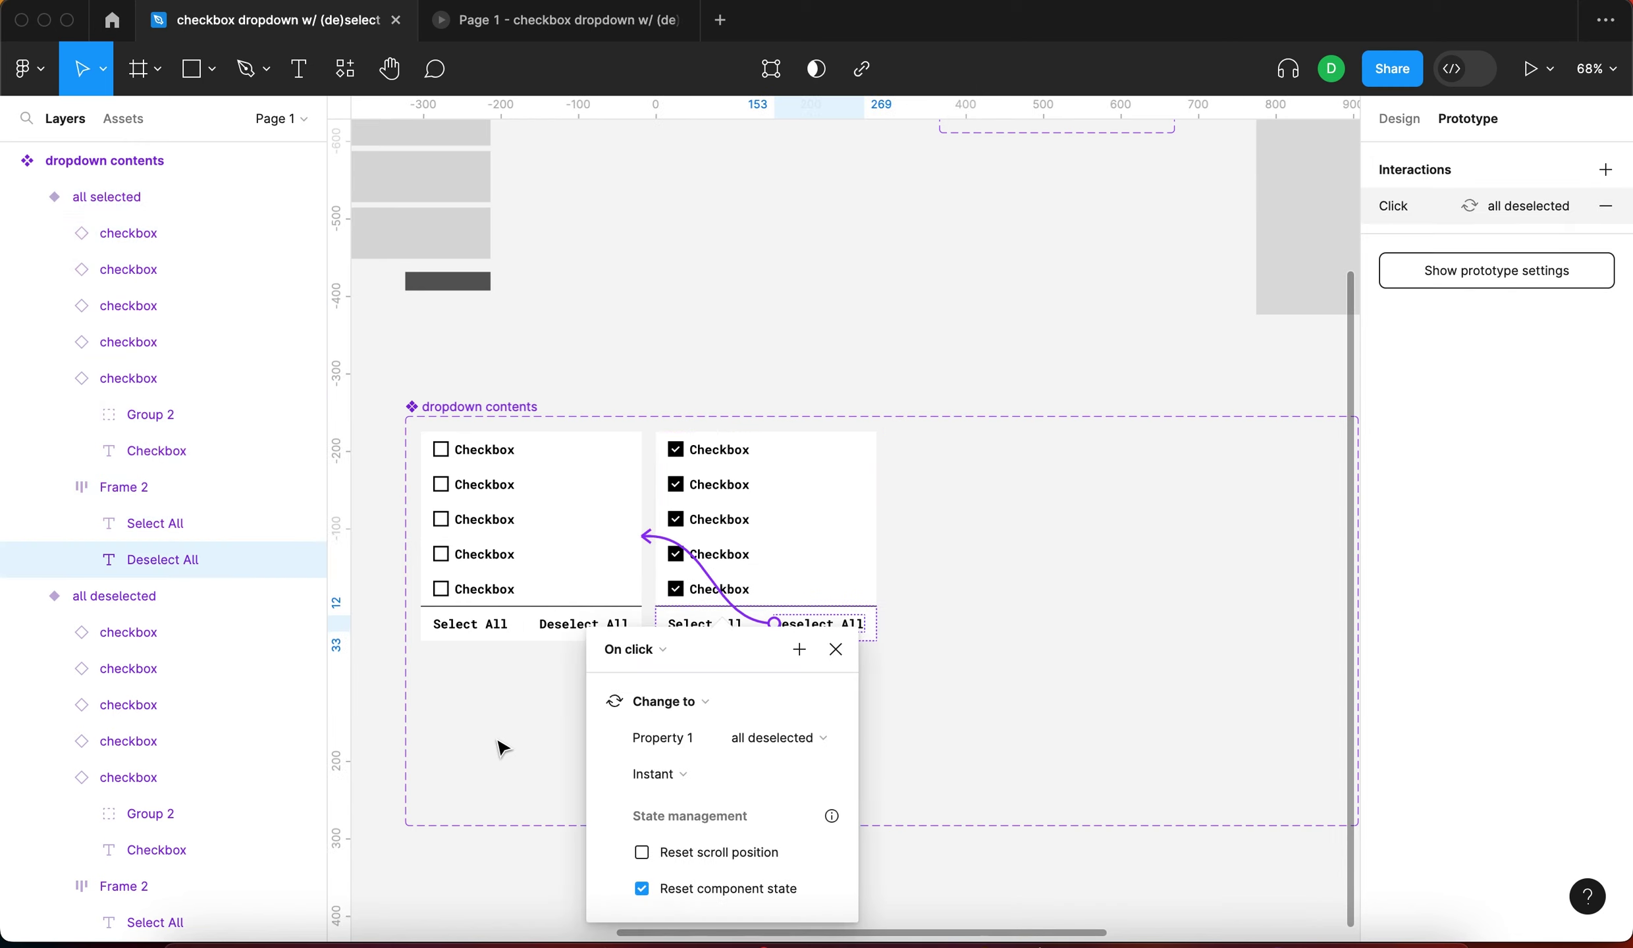
pyautogui.press('Escape')
pyautogui.click(724, 600)
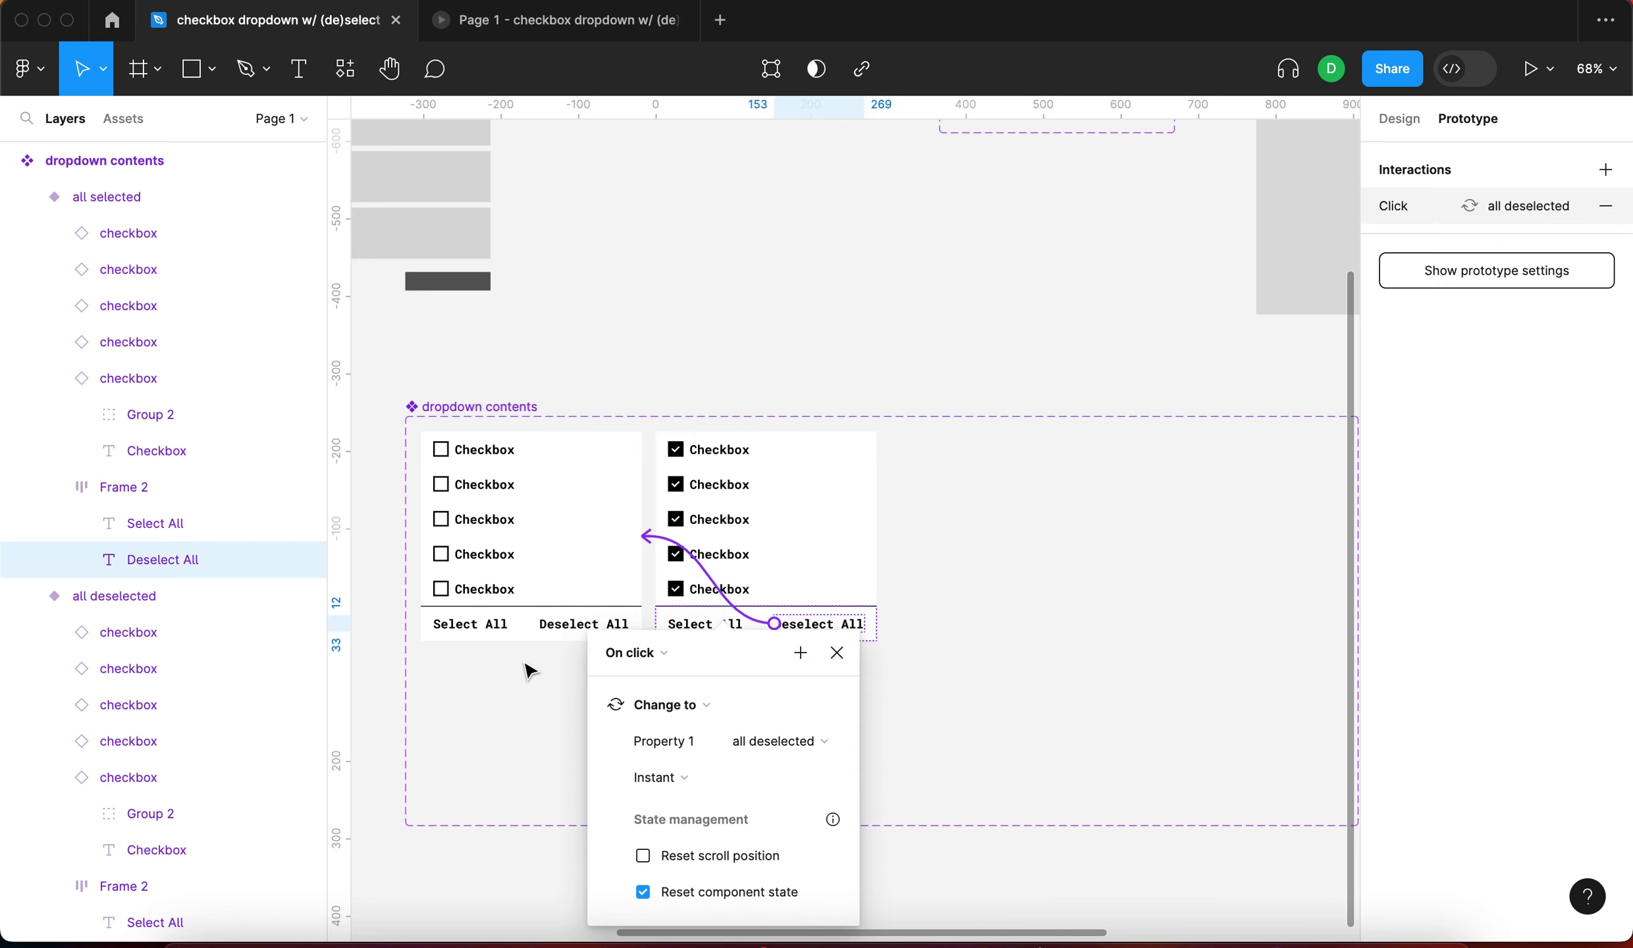
pyautogui.press('BackSpace')
pyautogui.click(531, 589)
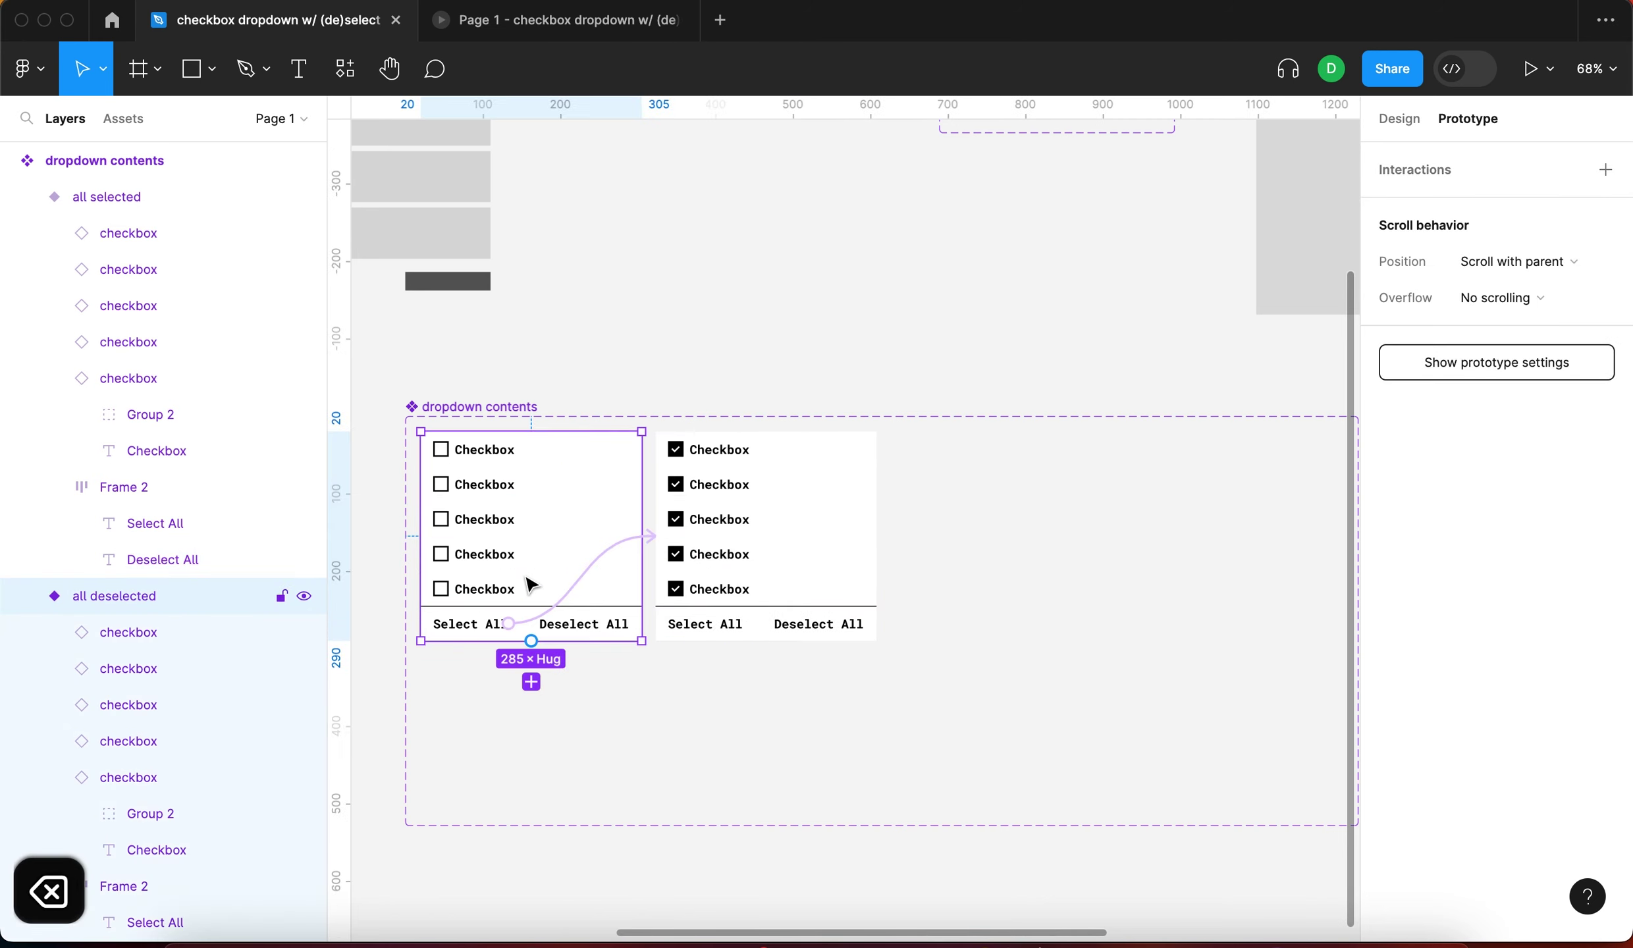
pyautogui.click(584, 582)
pyautogui.press('BackSpace')
# Move the all selected variant right to about X 676 and duplicate the all deselected variant 25 px beside the original
pyautogui.click(714, 559)
pyautogui.moveTo(714, 558); pyautogui.dragTo(988, 559)
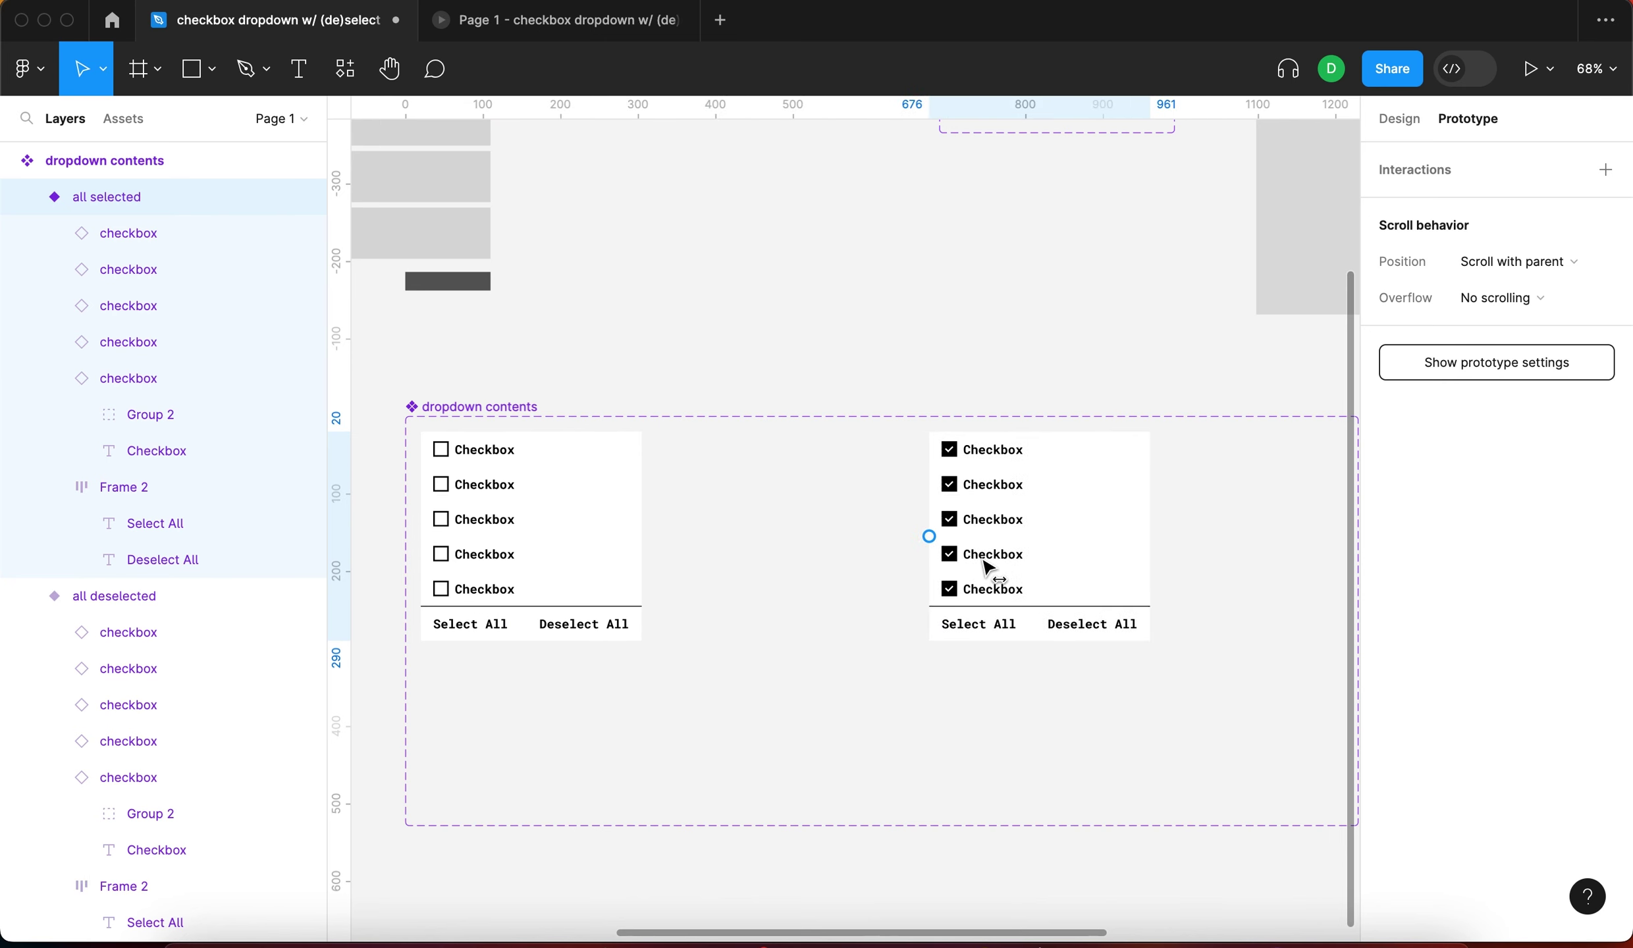
pyautogui.click(580, 527)
pyautogui.keyDown('alt'); pyautogui.moveTo(553, 531); pyautogui.dragTo(787, 555); pyautogui.keyUp('alt')
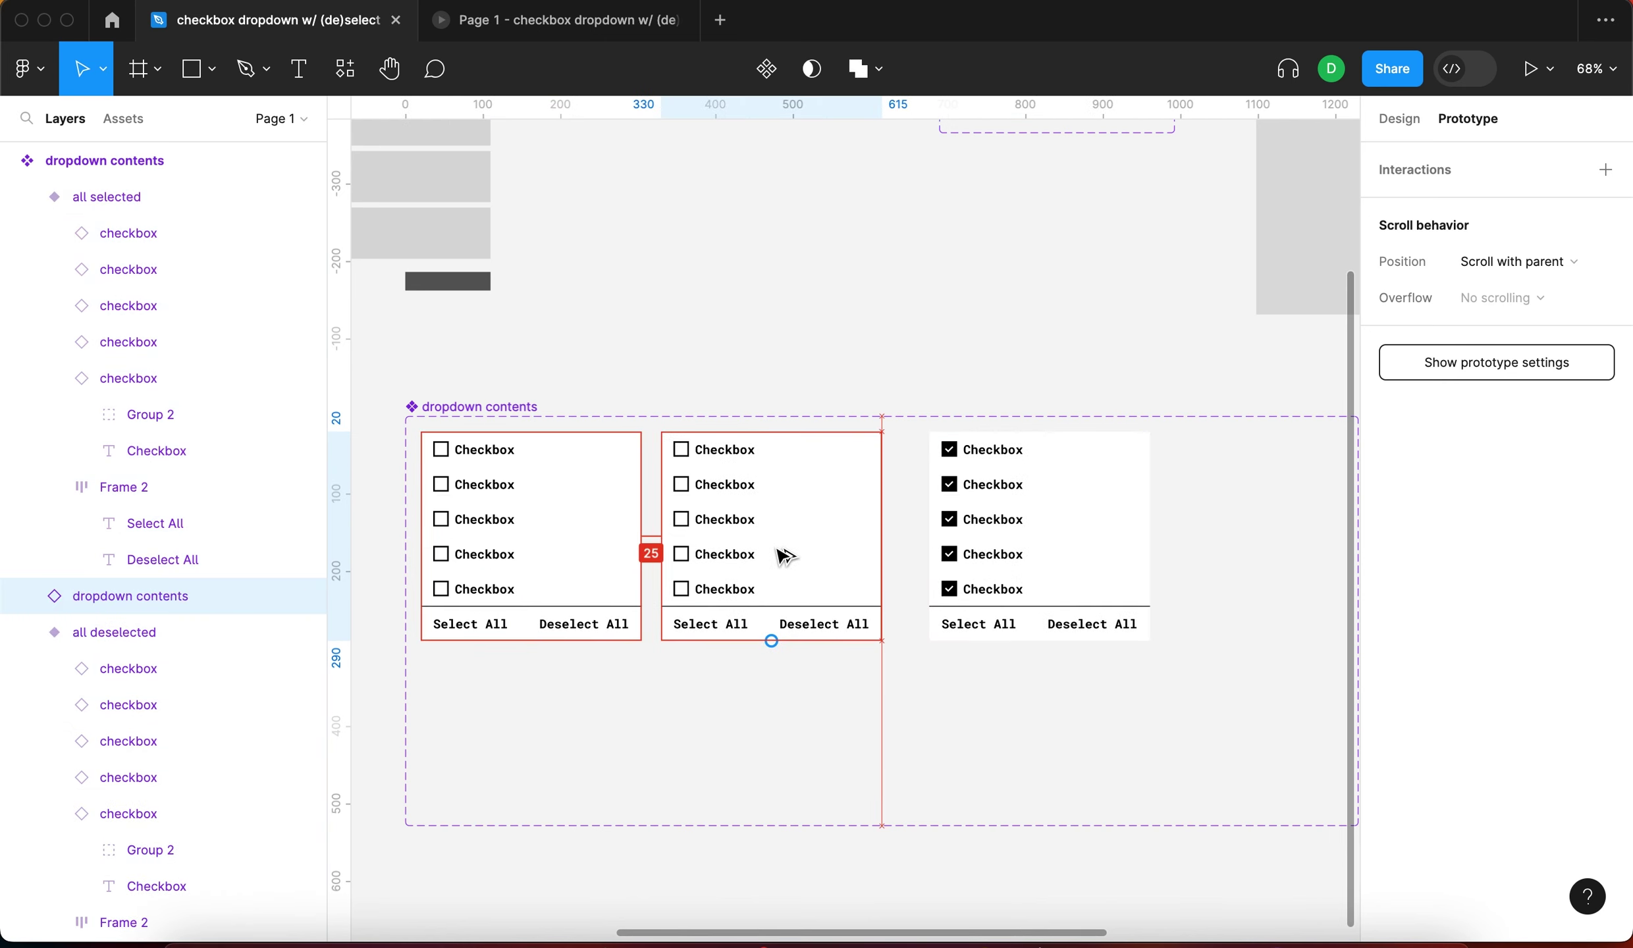
# Duplicate the all selected variant about 25 px to the right of the original inside the component set
pyautogui.scroll(-2, 1009, 511)
pyautogui.hscroll(2, 1009, 510)
pyautogui.click(1010, 510)
pyautogui.click(388, 372)
pyautogui.hscroll(3, 1079, 518)
pyautogui.keyDown('alt'); pyautogui.moveTo(803, 517); pyautogui.dragTo(1014, 473); pyautogui.keyUp('alt')
pyautogui.click(878, 310)
pyautogui.hscroll(-3, 878, 310)
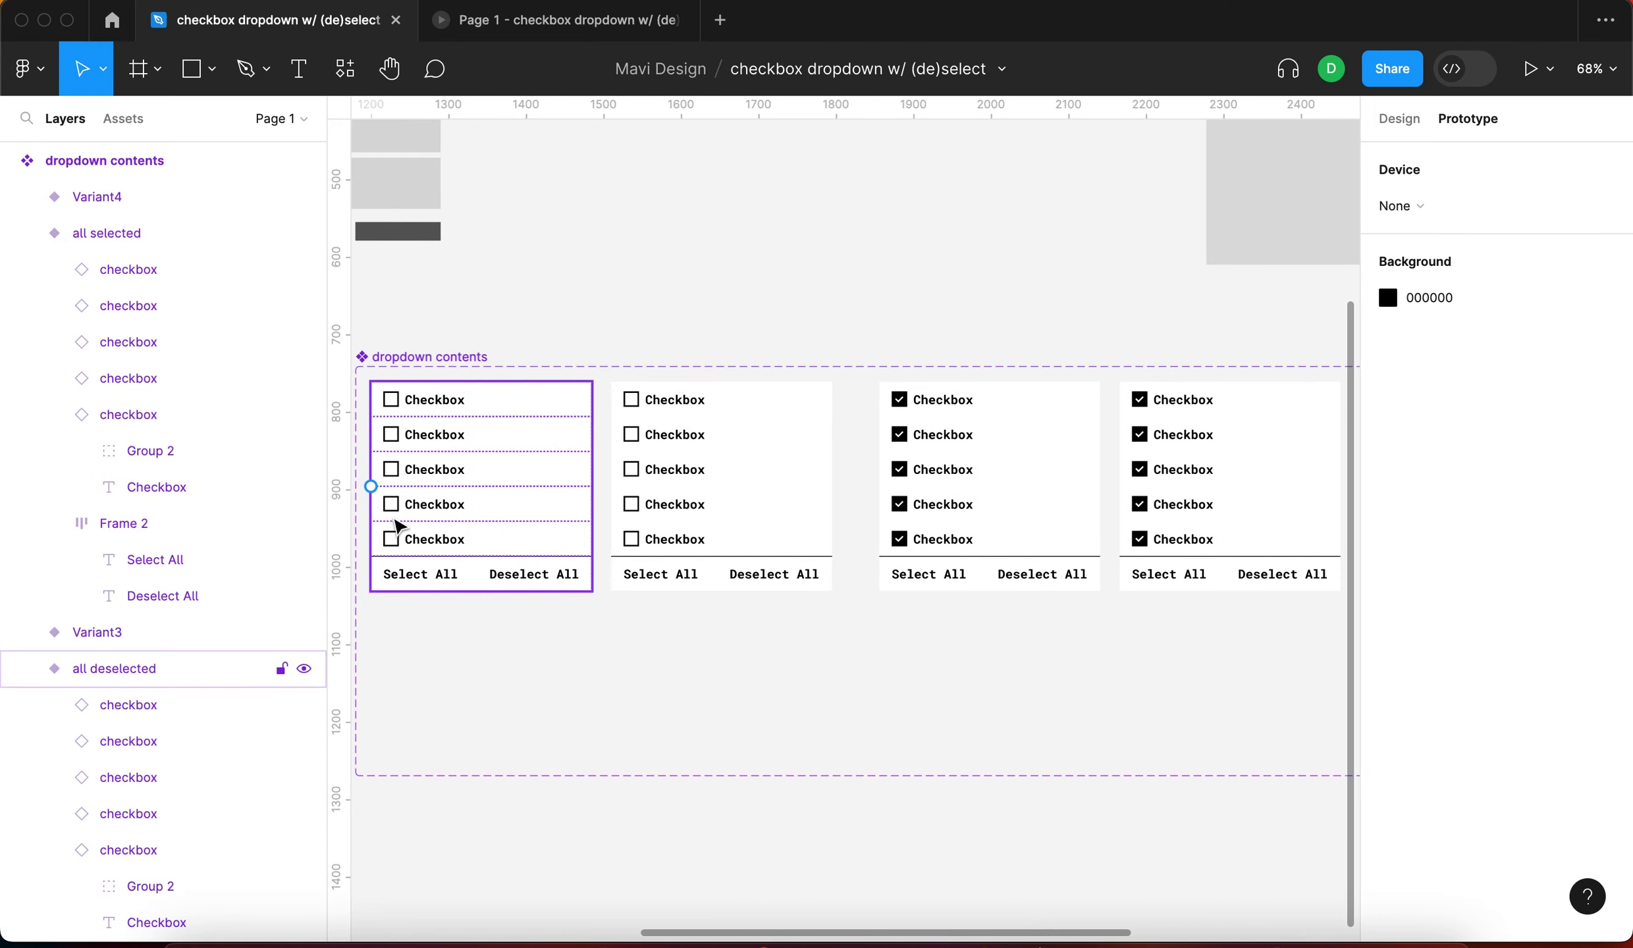
# Set Property 1 of the original all selected variant to "after all selected"
pyautogui.click(1176, 497)
pyautogui.click(1041, 514)
pyautogui.click(1054, 679)
pyautogui.click(474, 487)
pyautogui.click(1399, 119)
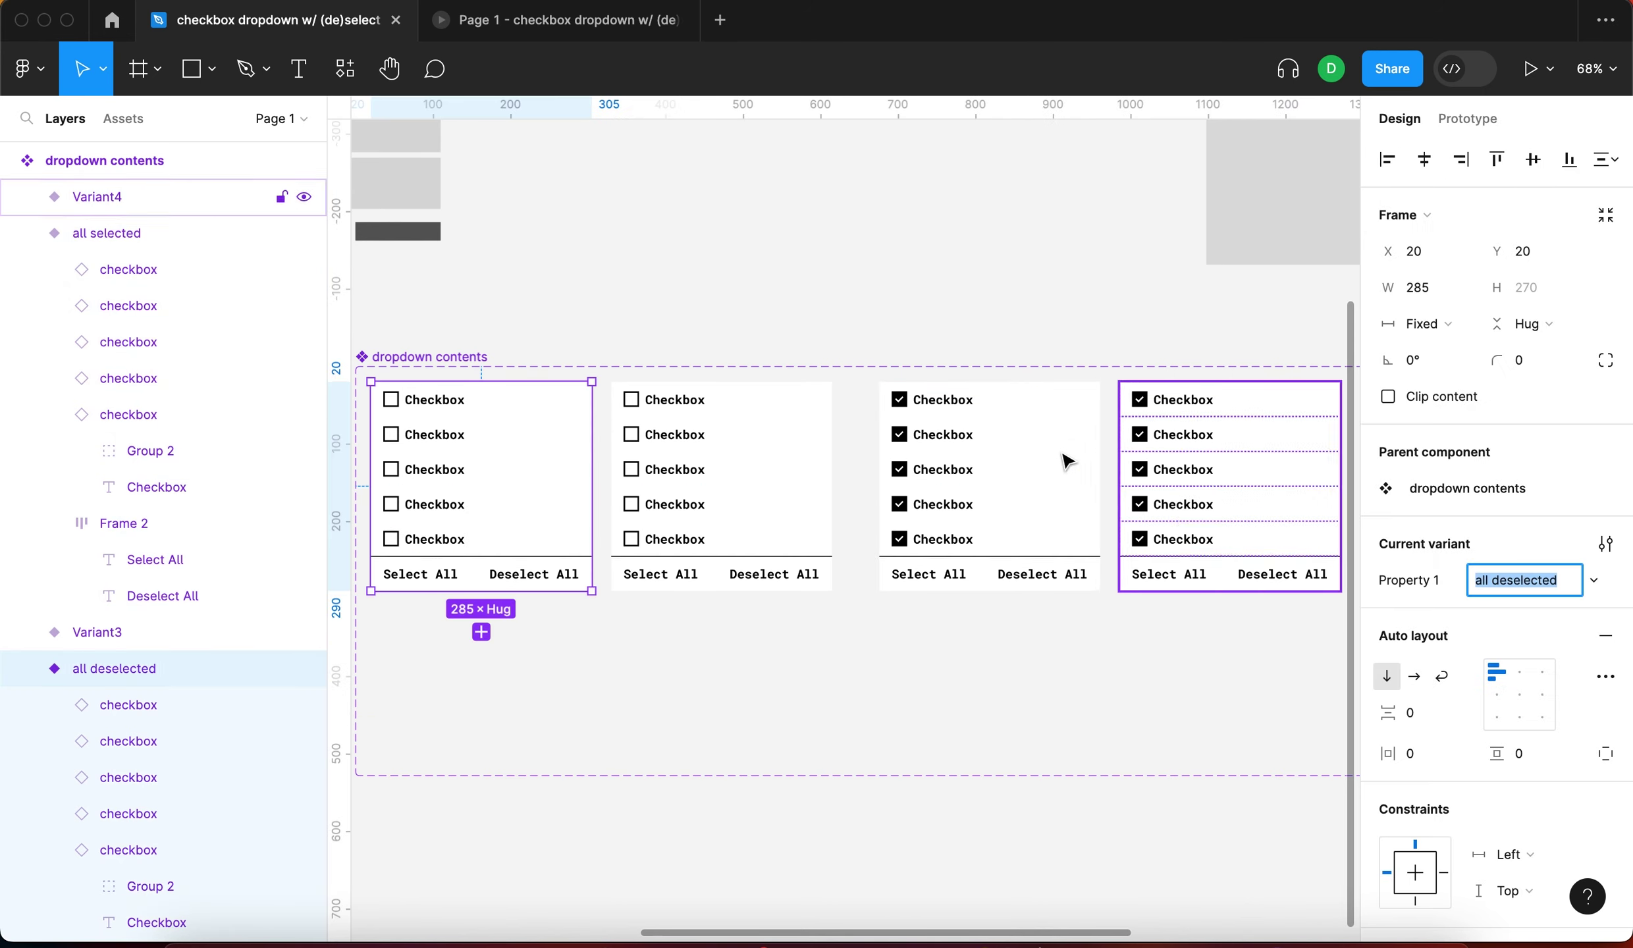
pyautogui.click(1033, 484)
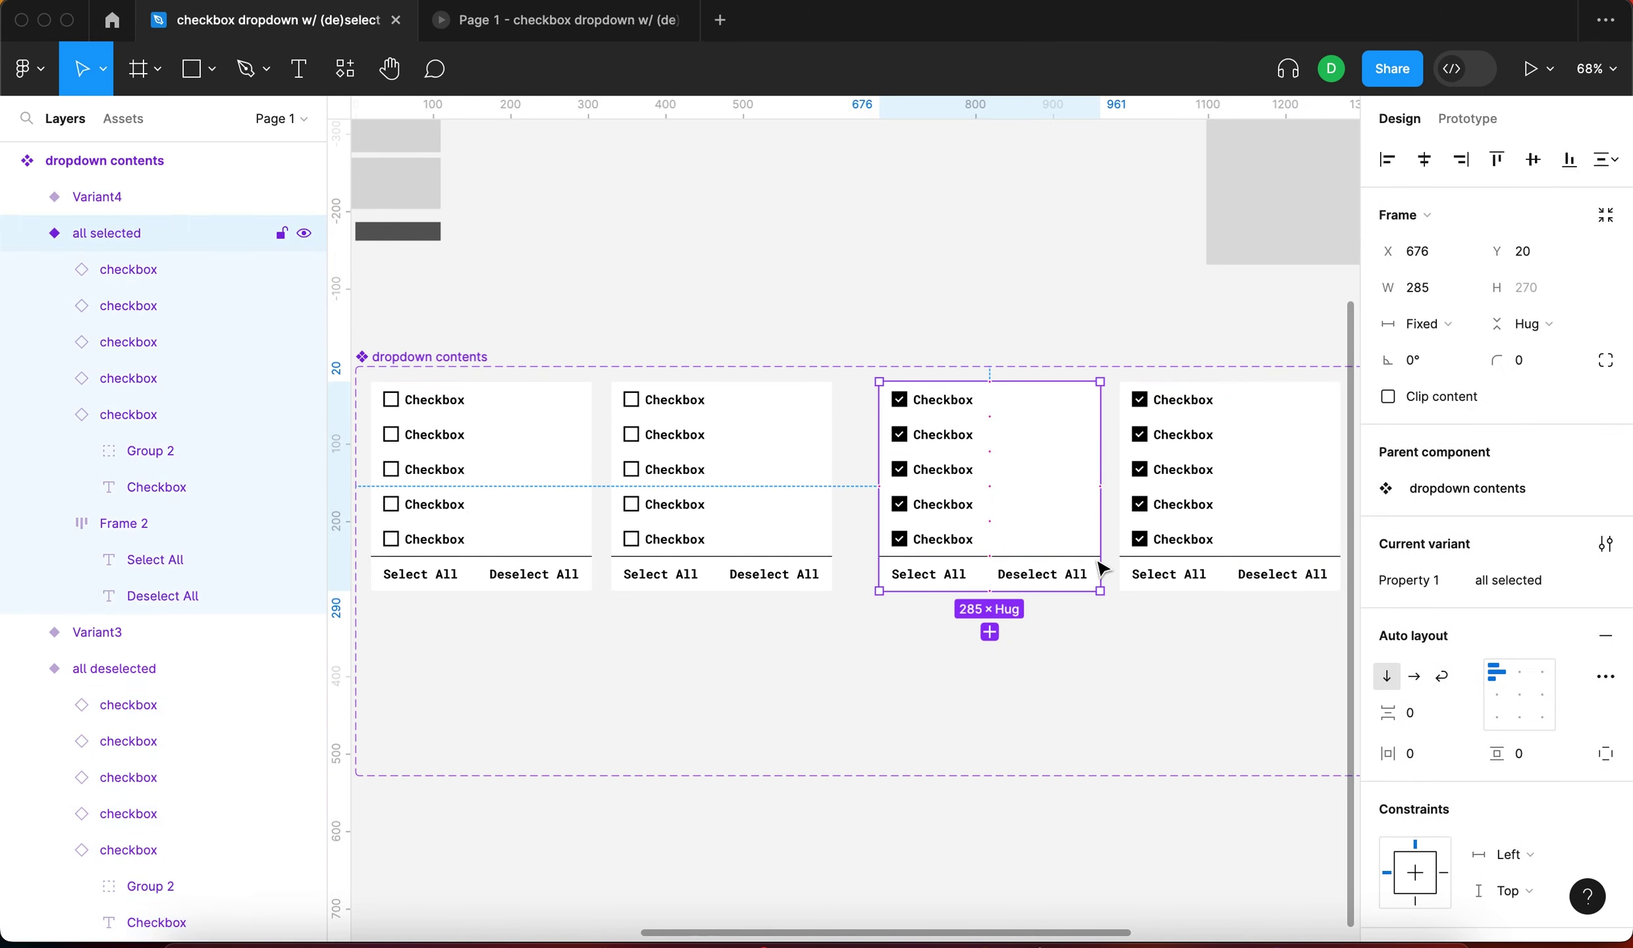
pyautogui.click(1492, 580)
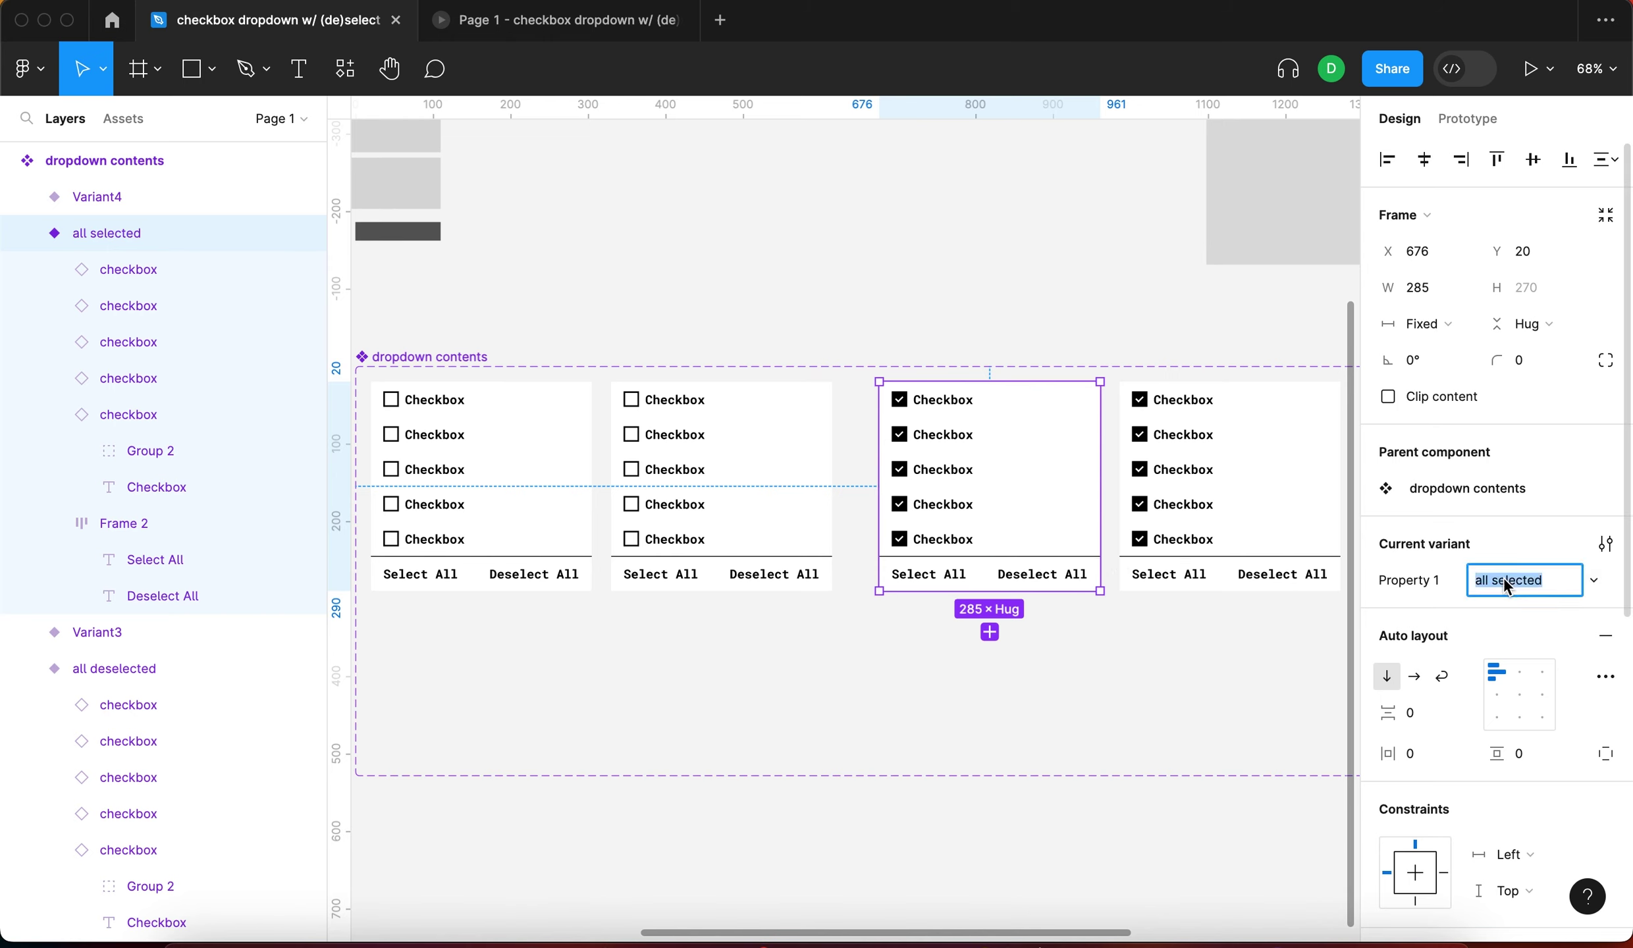
pyautogui.write('after all ')
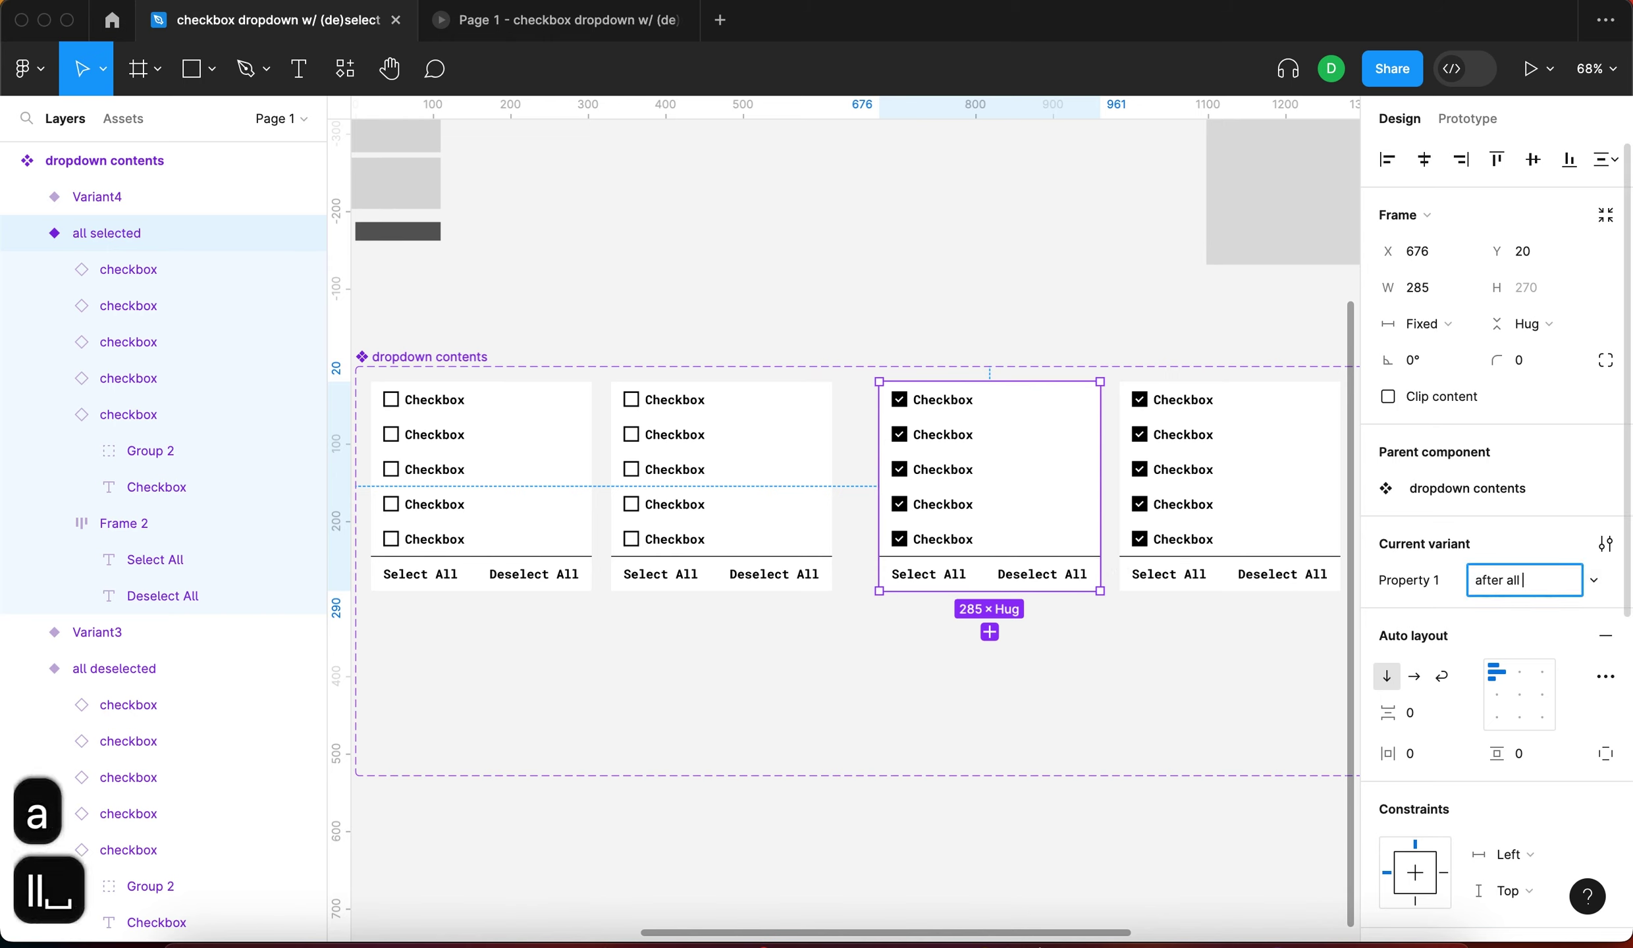
pyautogui.write('selected')
pyautogui.press('Return')
# Set Property 1 of the original all deselected variant to "after all deselected"
pyautogui.click(481, 501)
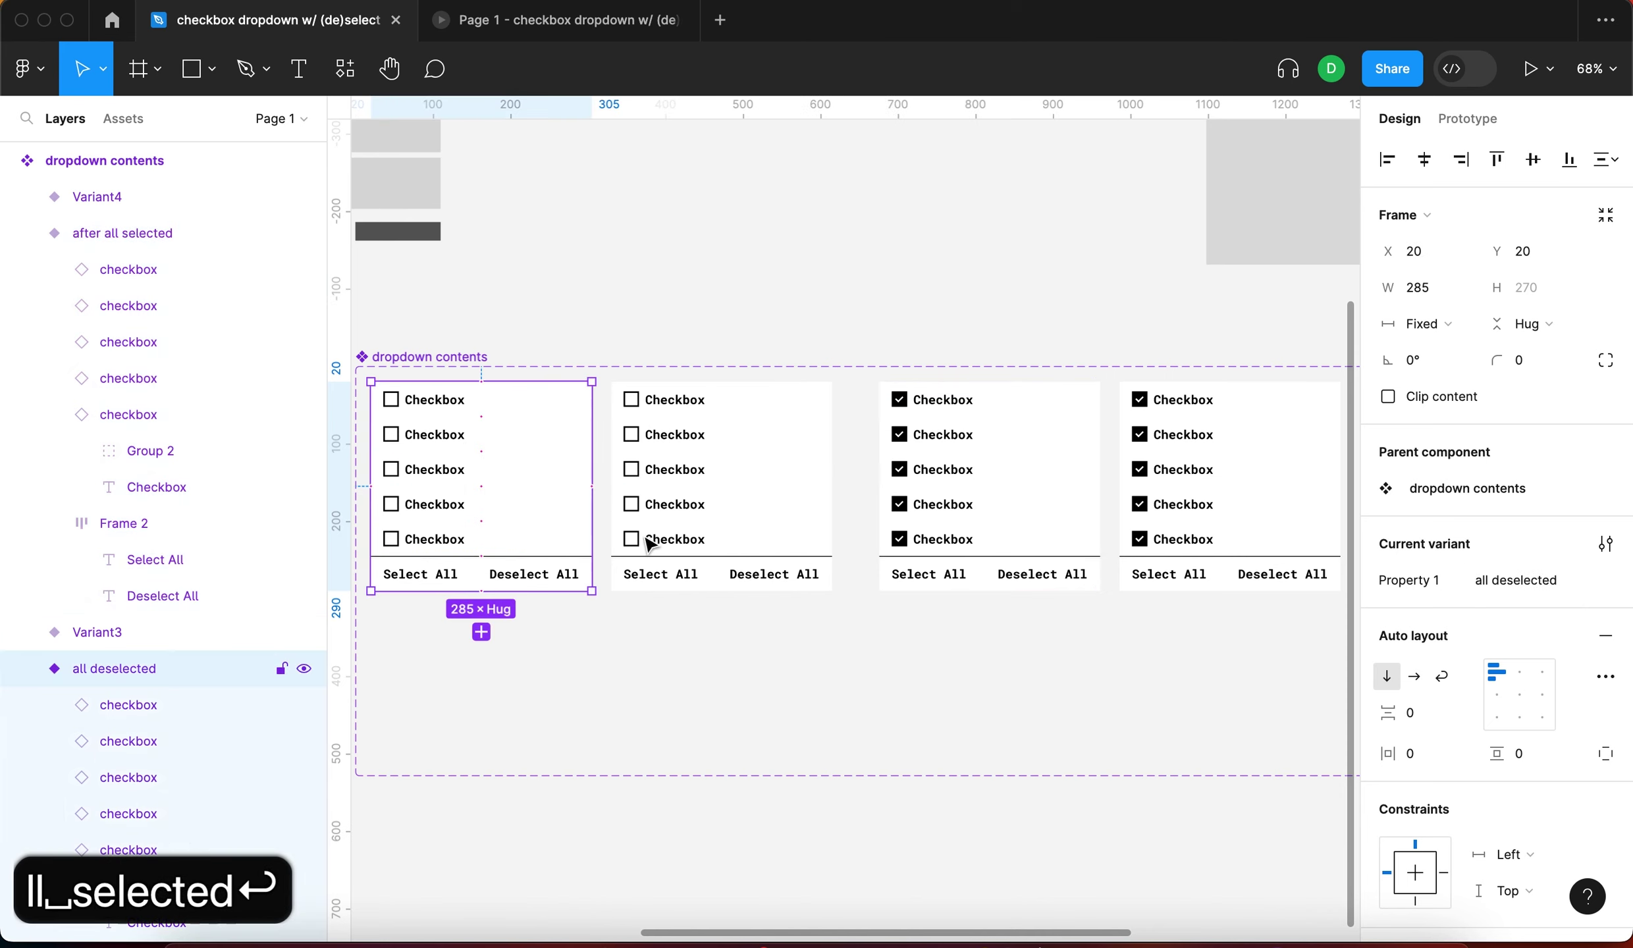
pyautogui.click(1519, 582)
pyautogui.write('after')
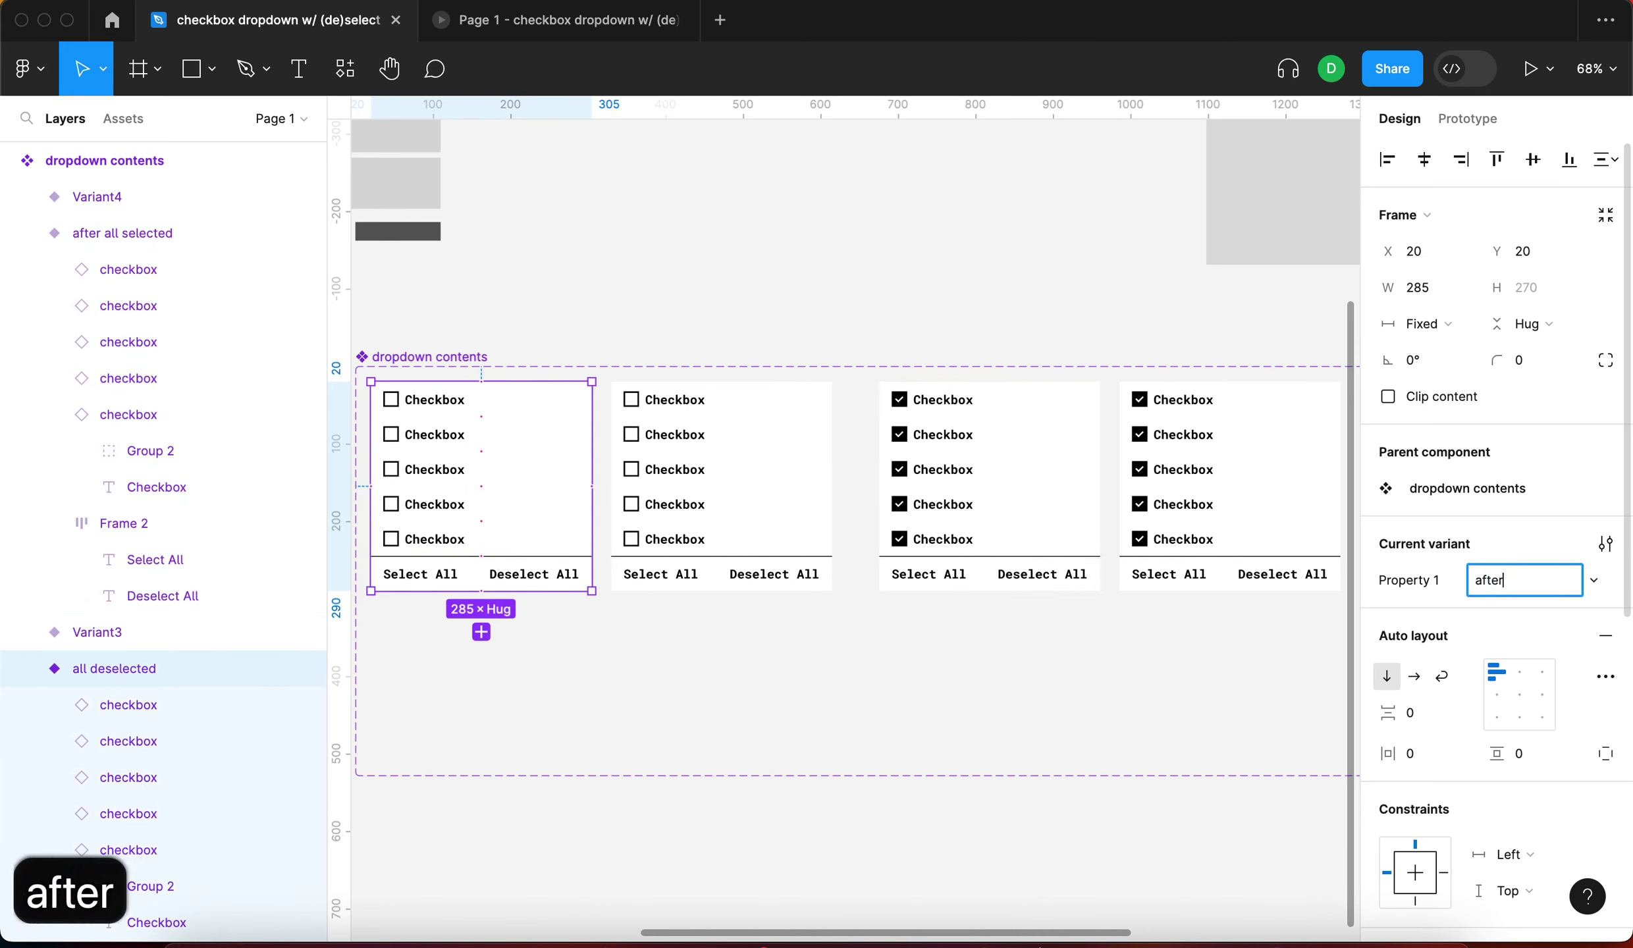
pyautogui.write(' all deselected')
pyautogui.press('Return')
pyautogui.scroll(5, 461, 526)
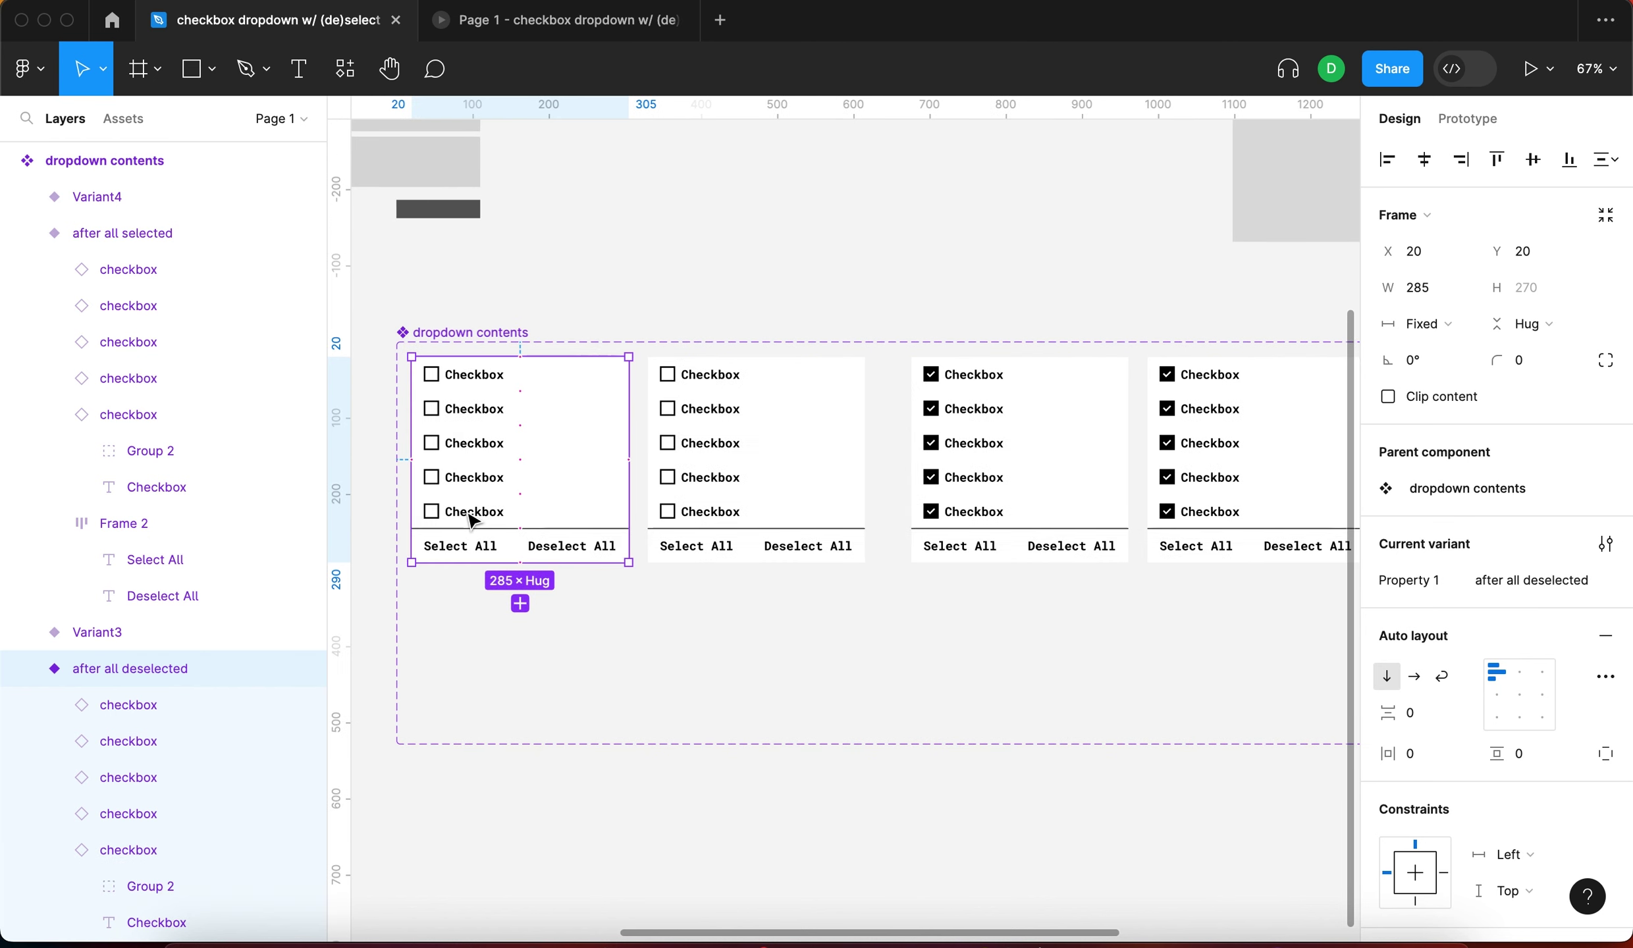
pyautogui.scroll(1, 471, 520)
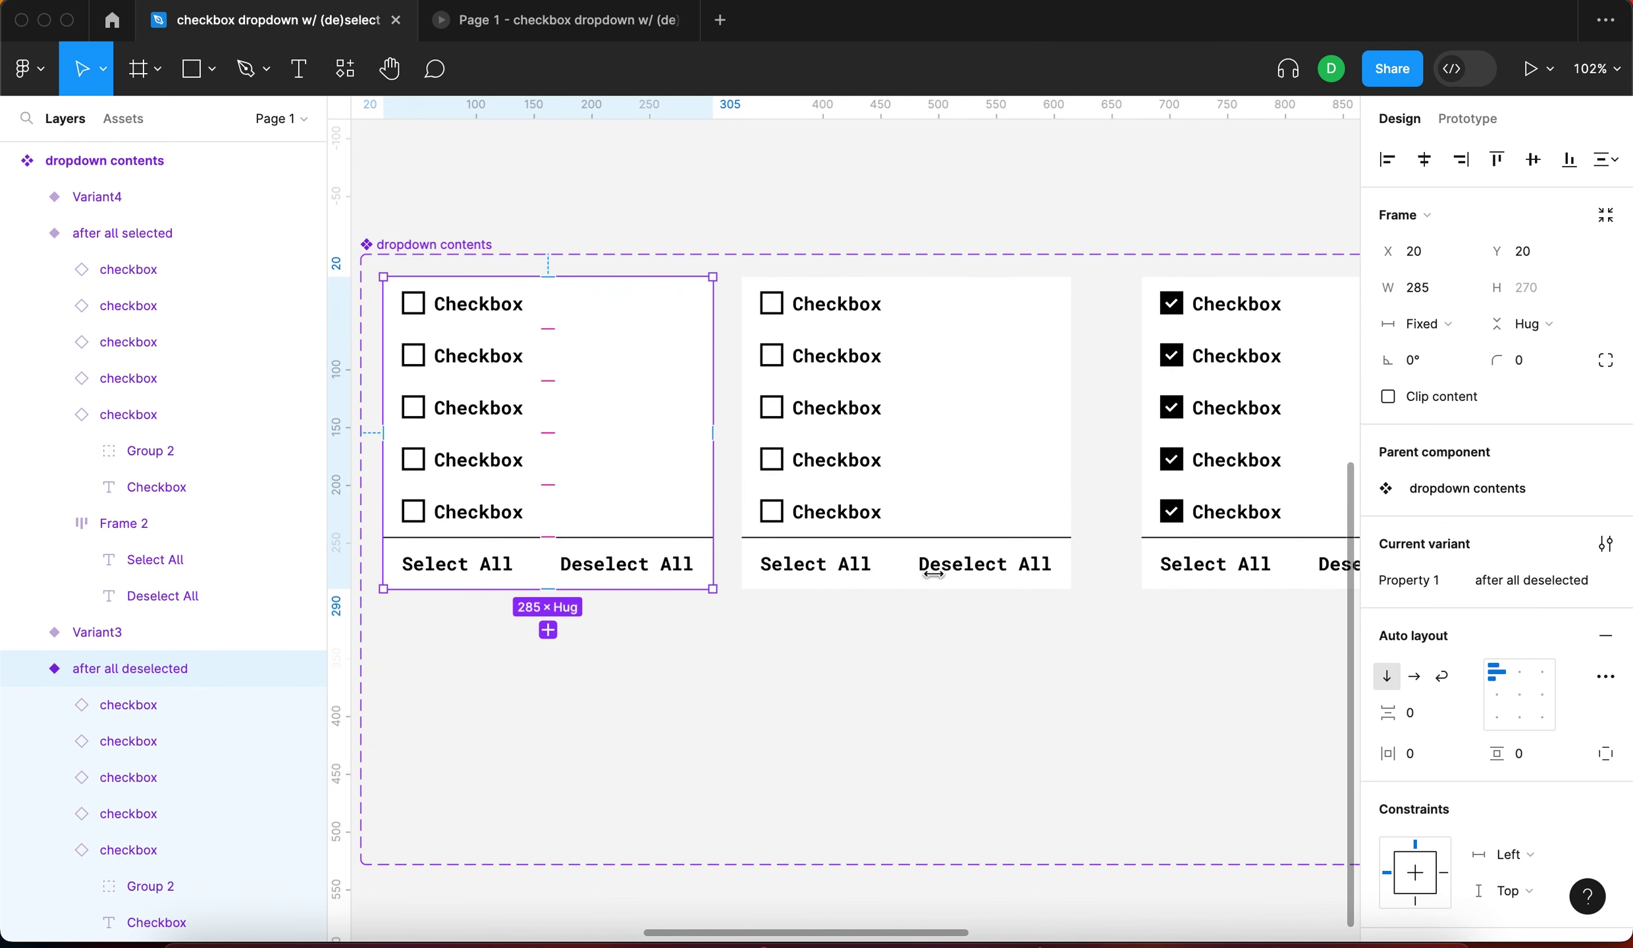
pyautogui.moveTo(1480, 582); pyautogui.dragTo(1492, 581)
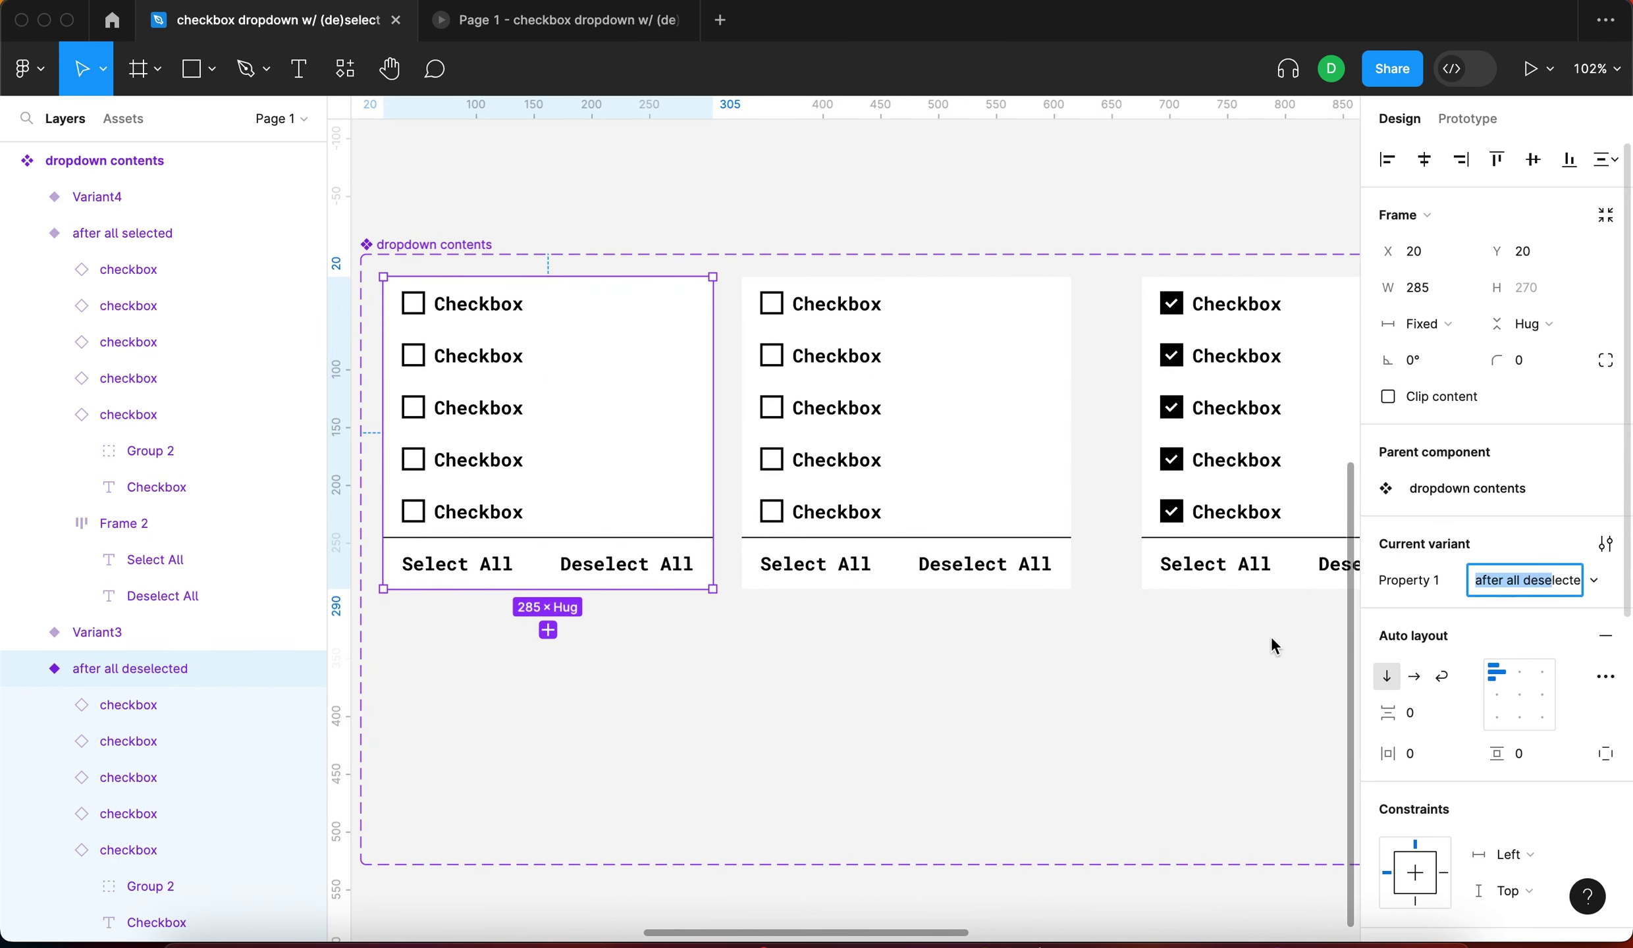
pyautogui.click(961, 742)
# Add a prototype connection from the after all deselected variant to its unchecked duplicate, Variant3
pyautogui.scroll(-2, 961, 742)
pyautogui.click(601, 532)
pyautogui.click(1467, 119)
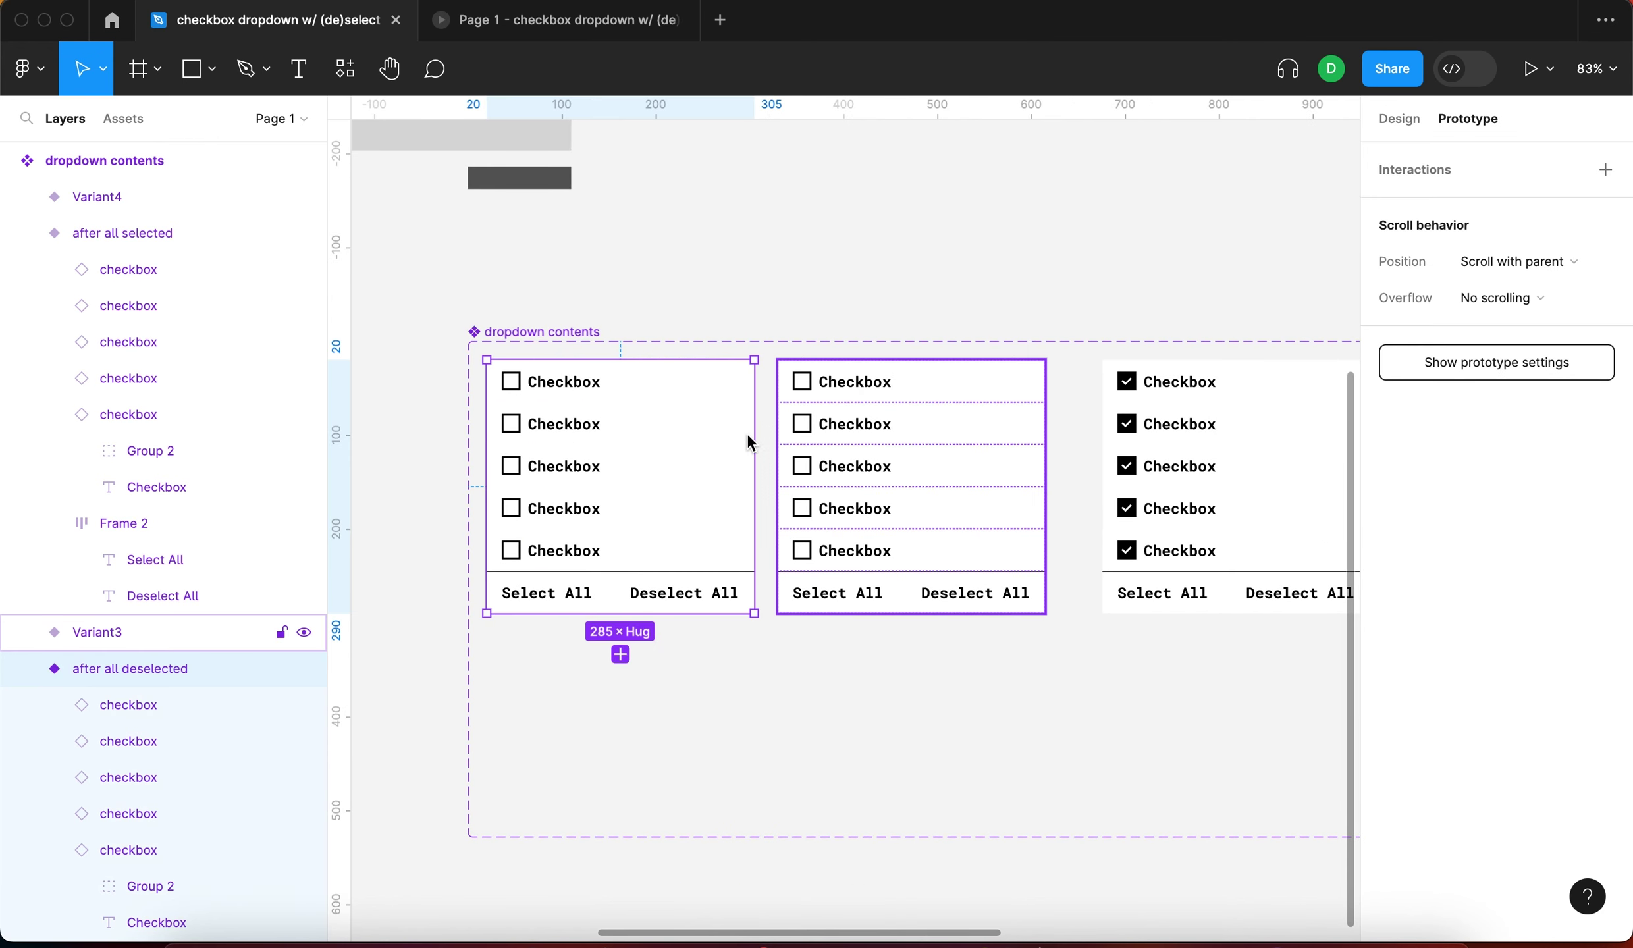
pyautogui.scroll(4, 751, 440)
pyautogui.moveTo(770, 496); pyautogui.dragTo(823, 500)
# Set Property 1 of the duplicated unchecked variant, Variant3, to "all deselected"
pyautogui.click(1064, 386)
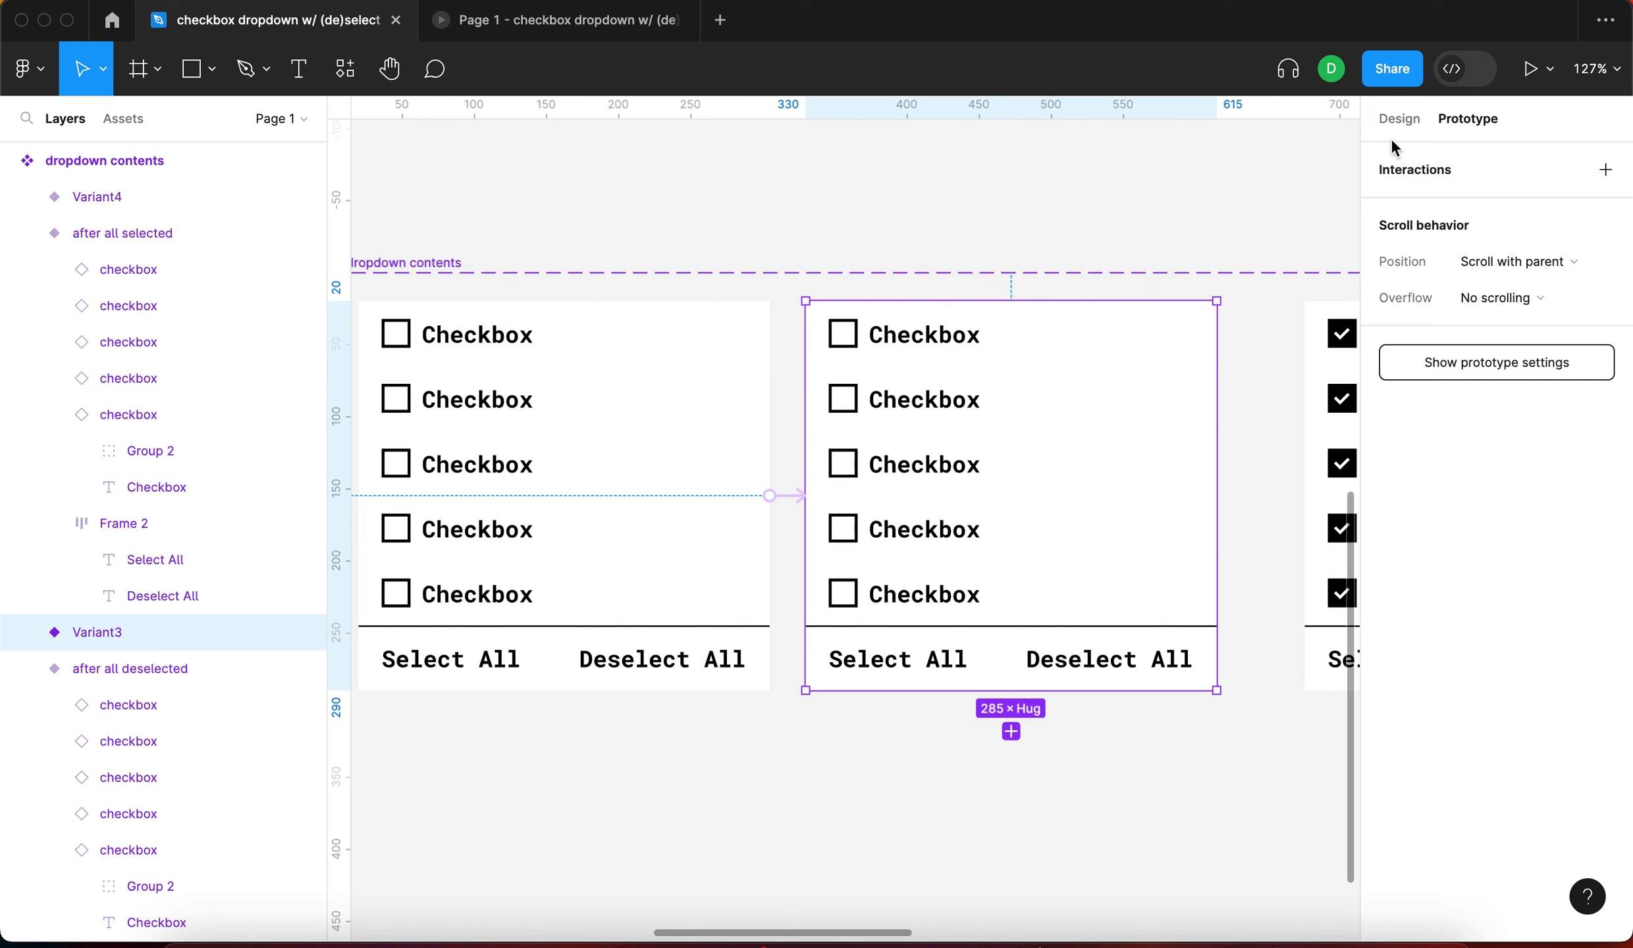
pyautogui.click(1516, 582)
pyautogui.write('al')
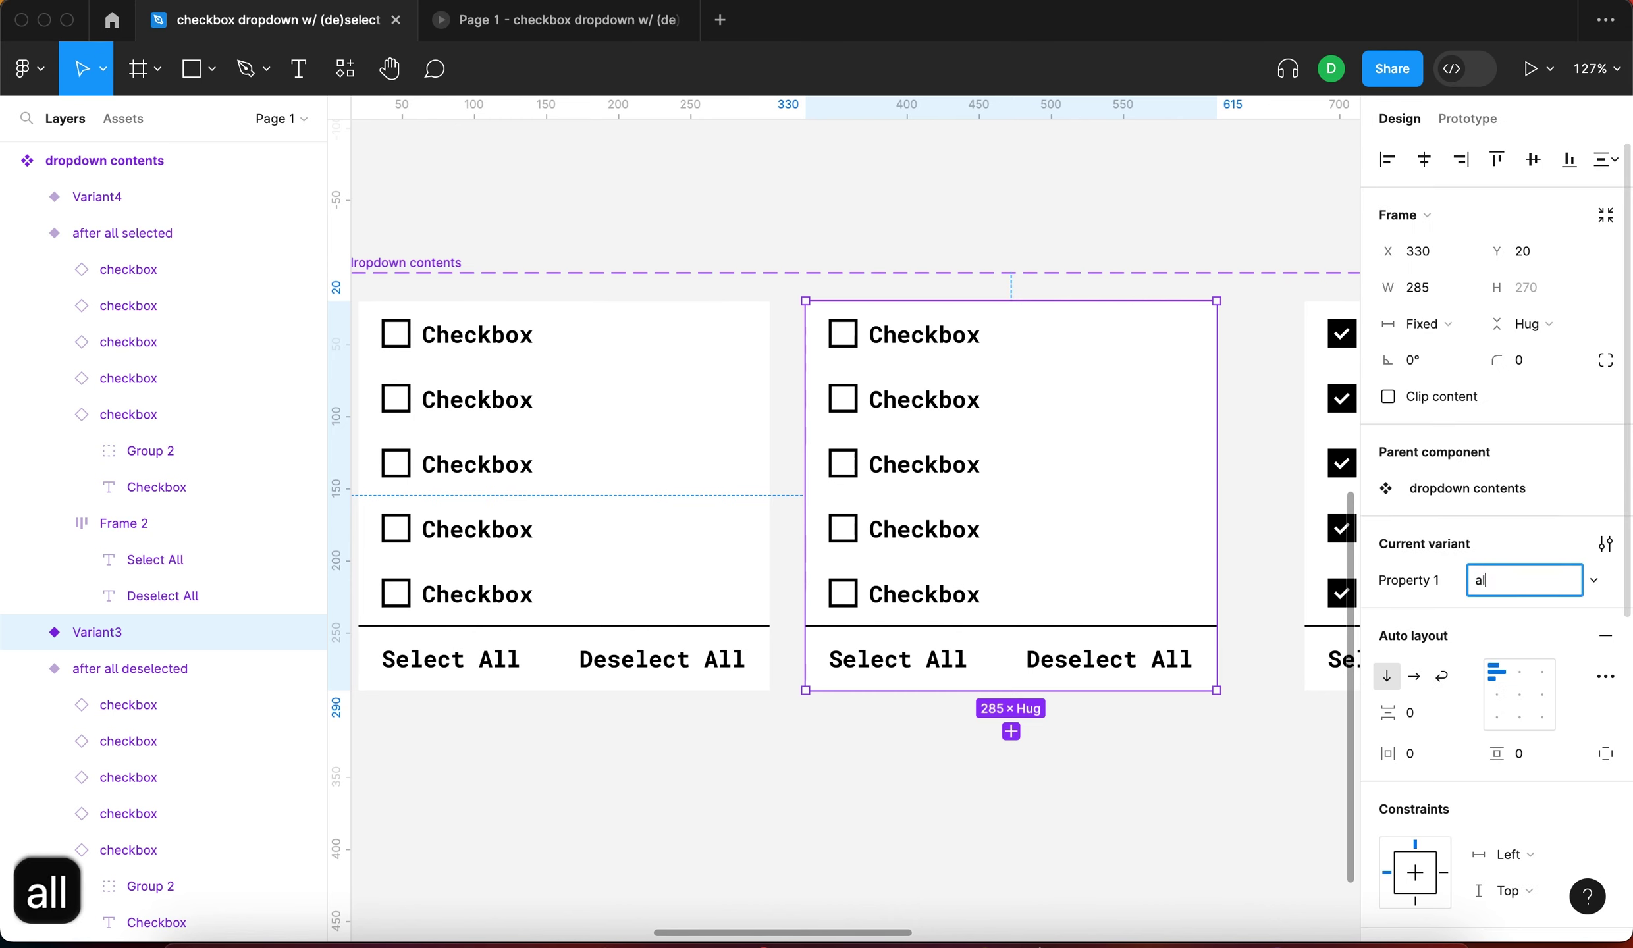
pyautogui.write('l deselected')
pyautogui.press('Return')
# Set Property 1 of the duplicated checked variant, Variant4, to "all selected"
pyautogui.hscroll(10, 1070, 616)
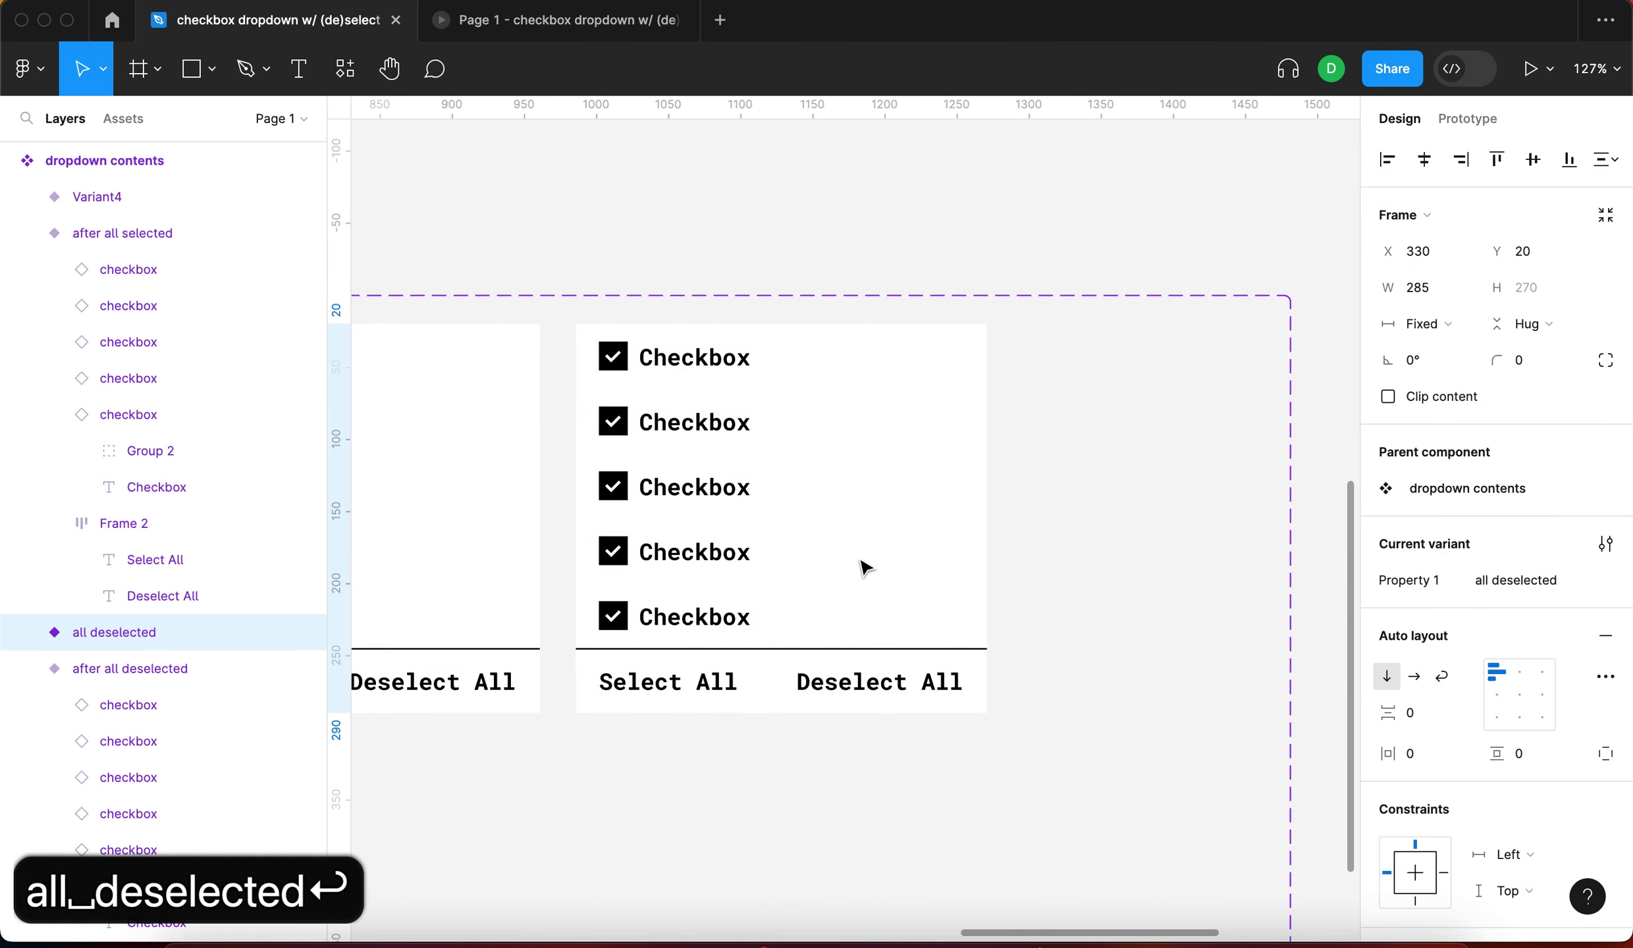
pyautogui.click(955, 596)
pyautogui.click(1535, 578)
pyautogui.write('all selected')
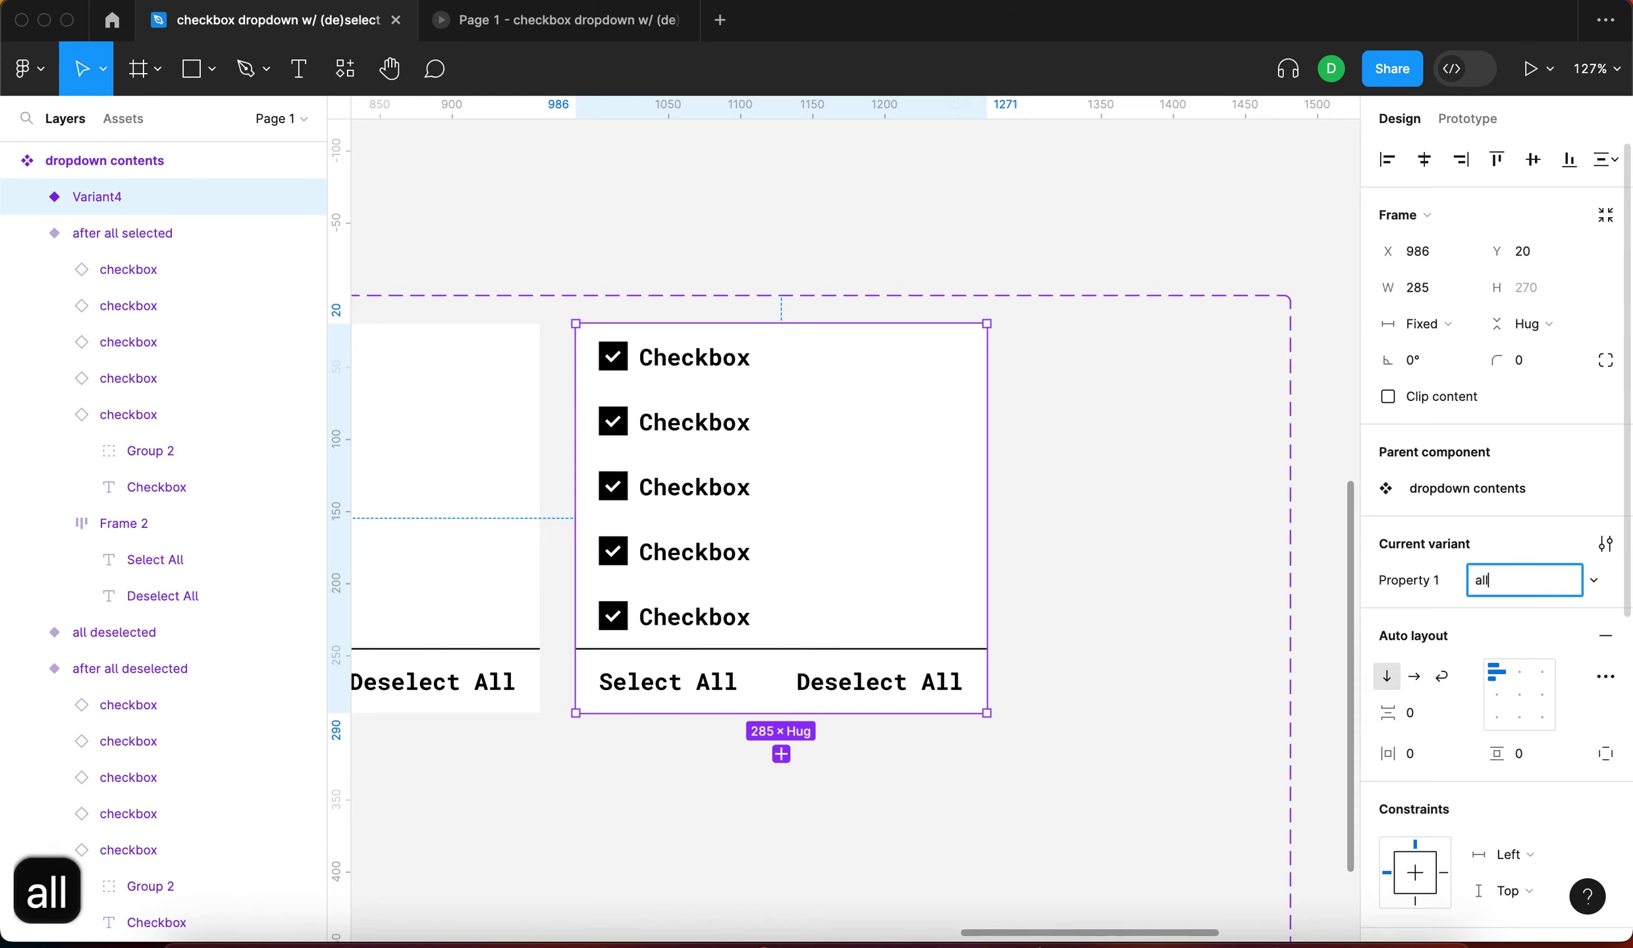
pyautogui.press('Return')
pyautogui.click(1028, 627)
# Review the layout of the four dropdown contents variants and check the Property 1 name of each
pyautogui.scroll(-8, 1035, 635)
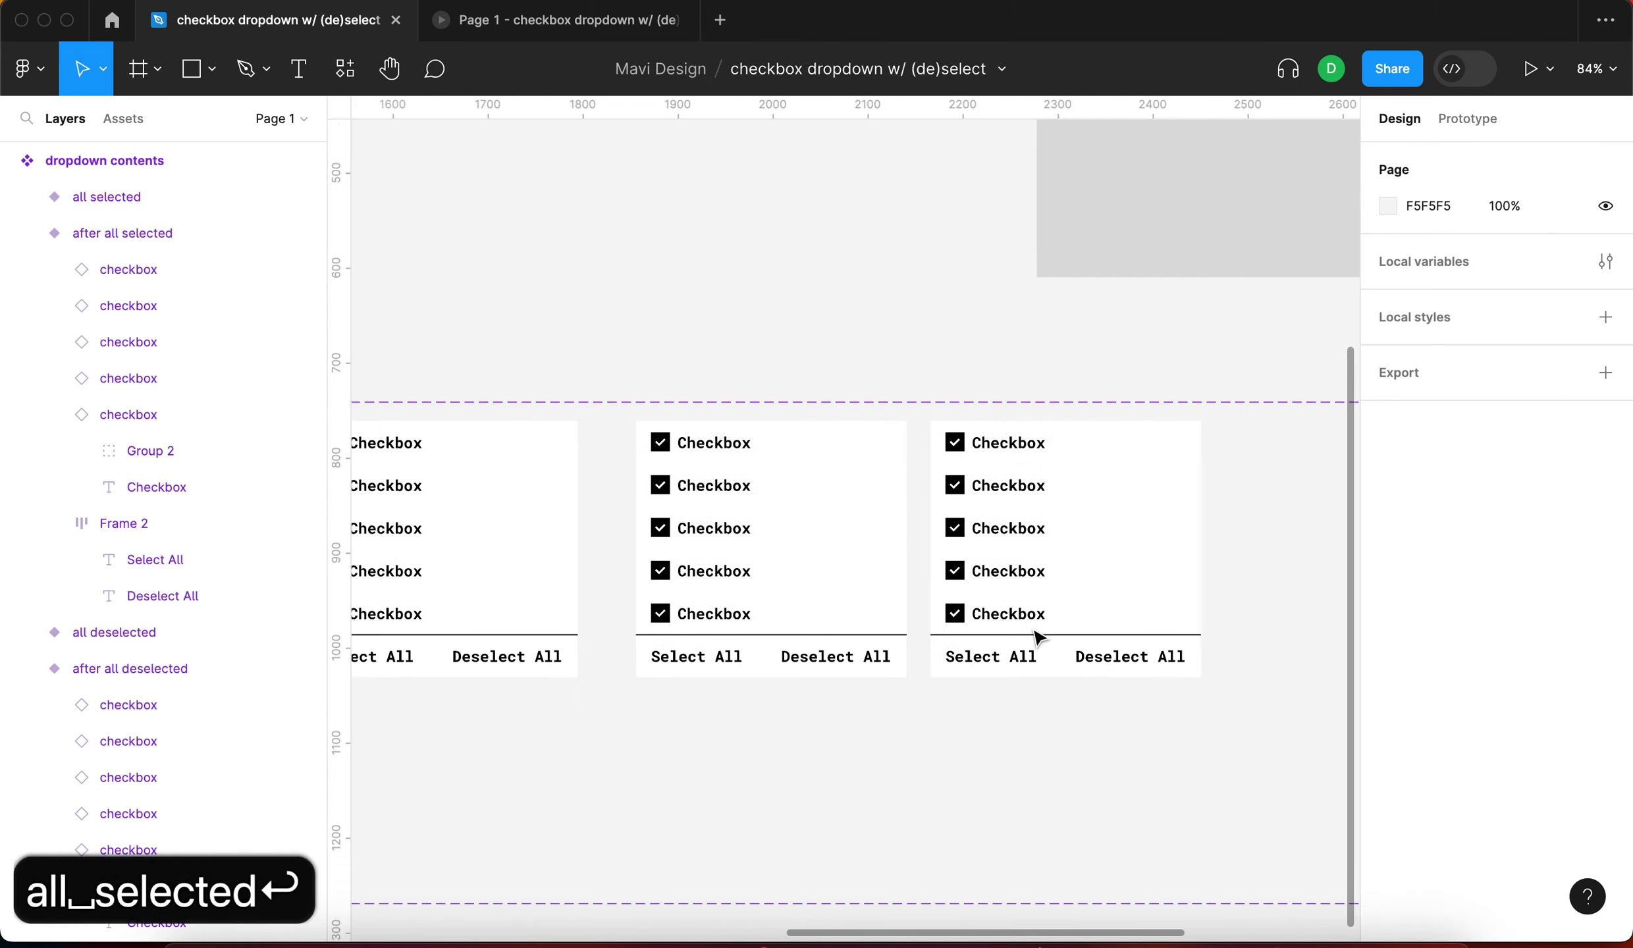
pyautogui.scroll(-5, 1037, 630)
pyautogui.scroll(2, 1049, 529)
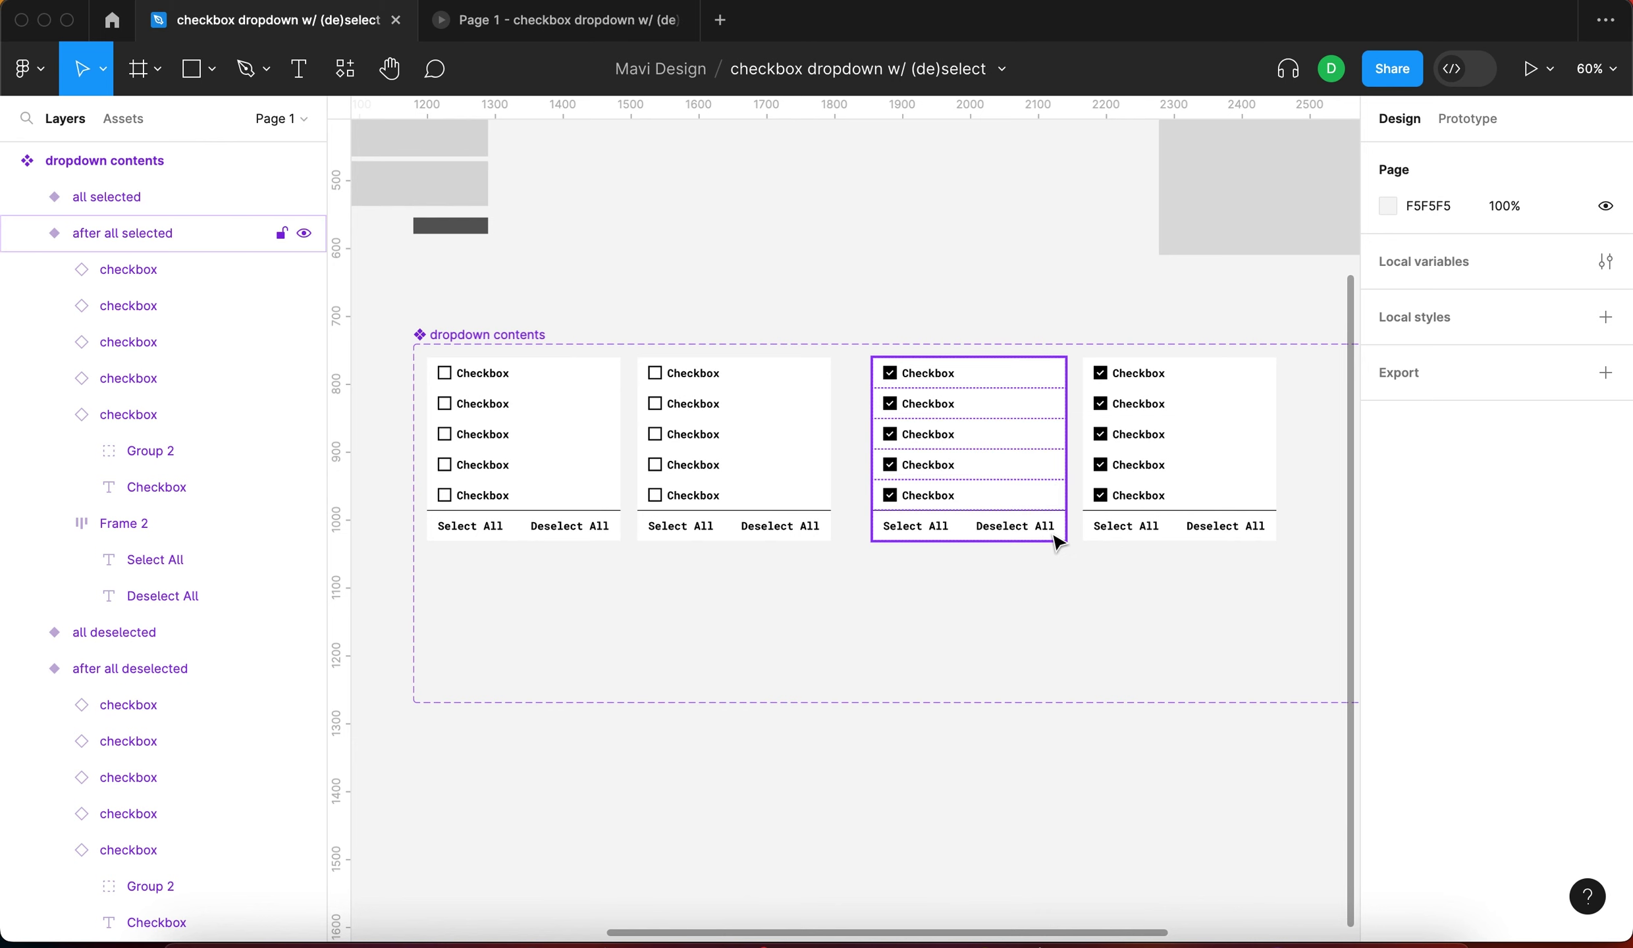
pyautogui.click(678, 459)
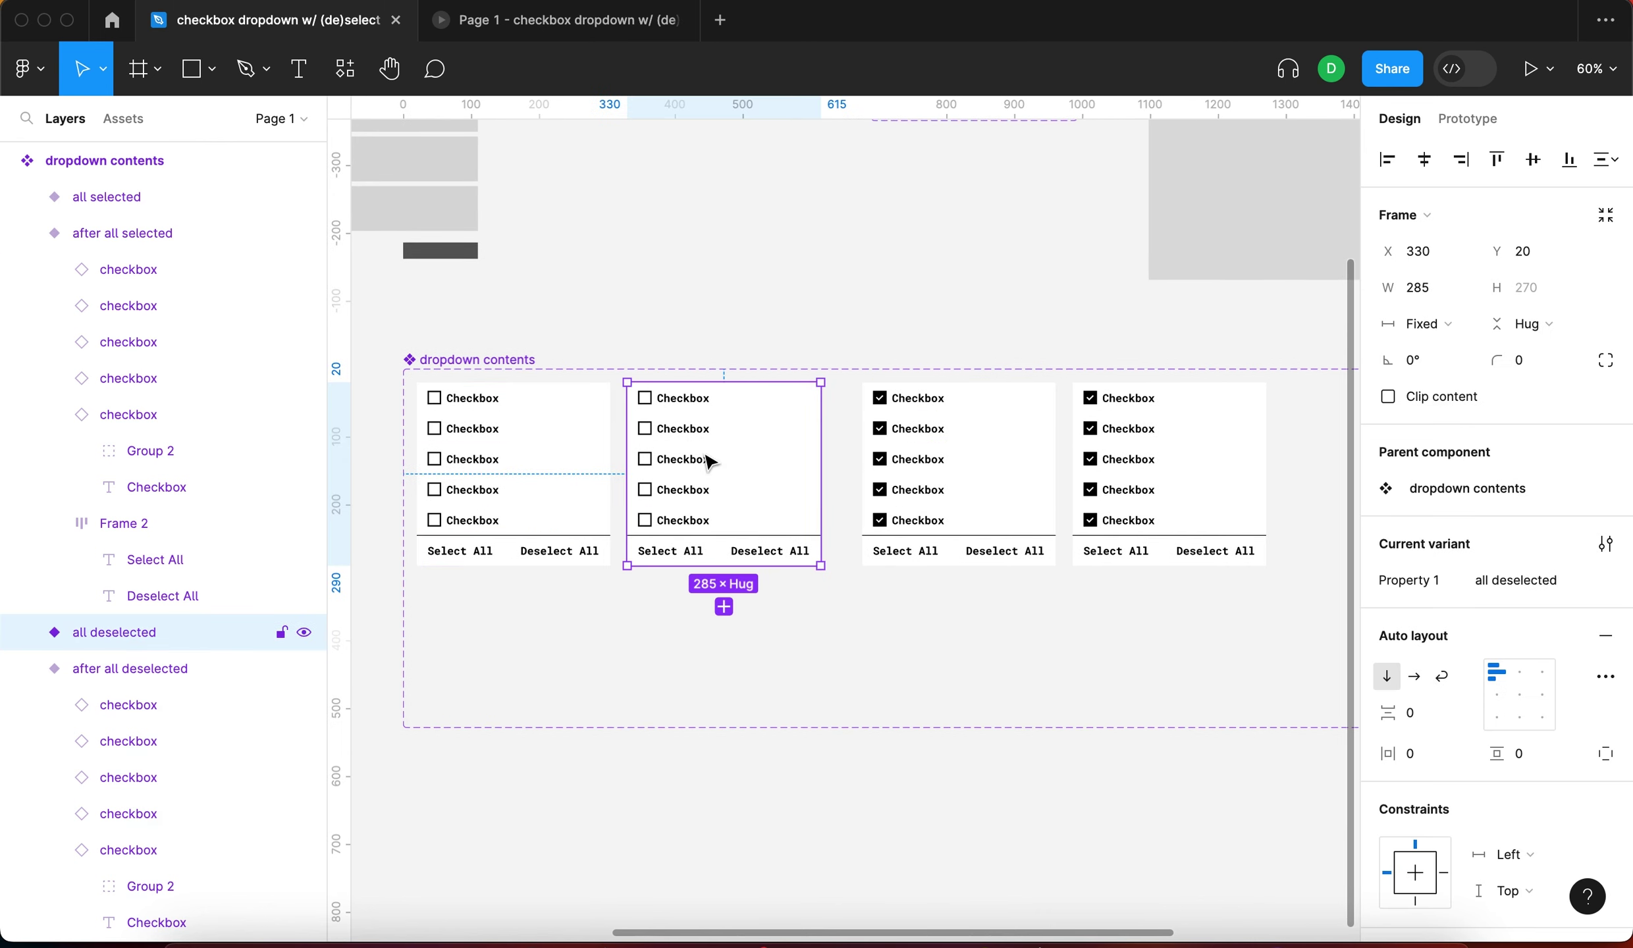
pyautogui.click(952, 447)
pyautogui.click(1177, 452)
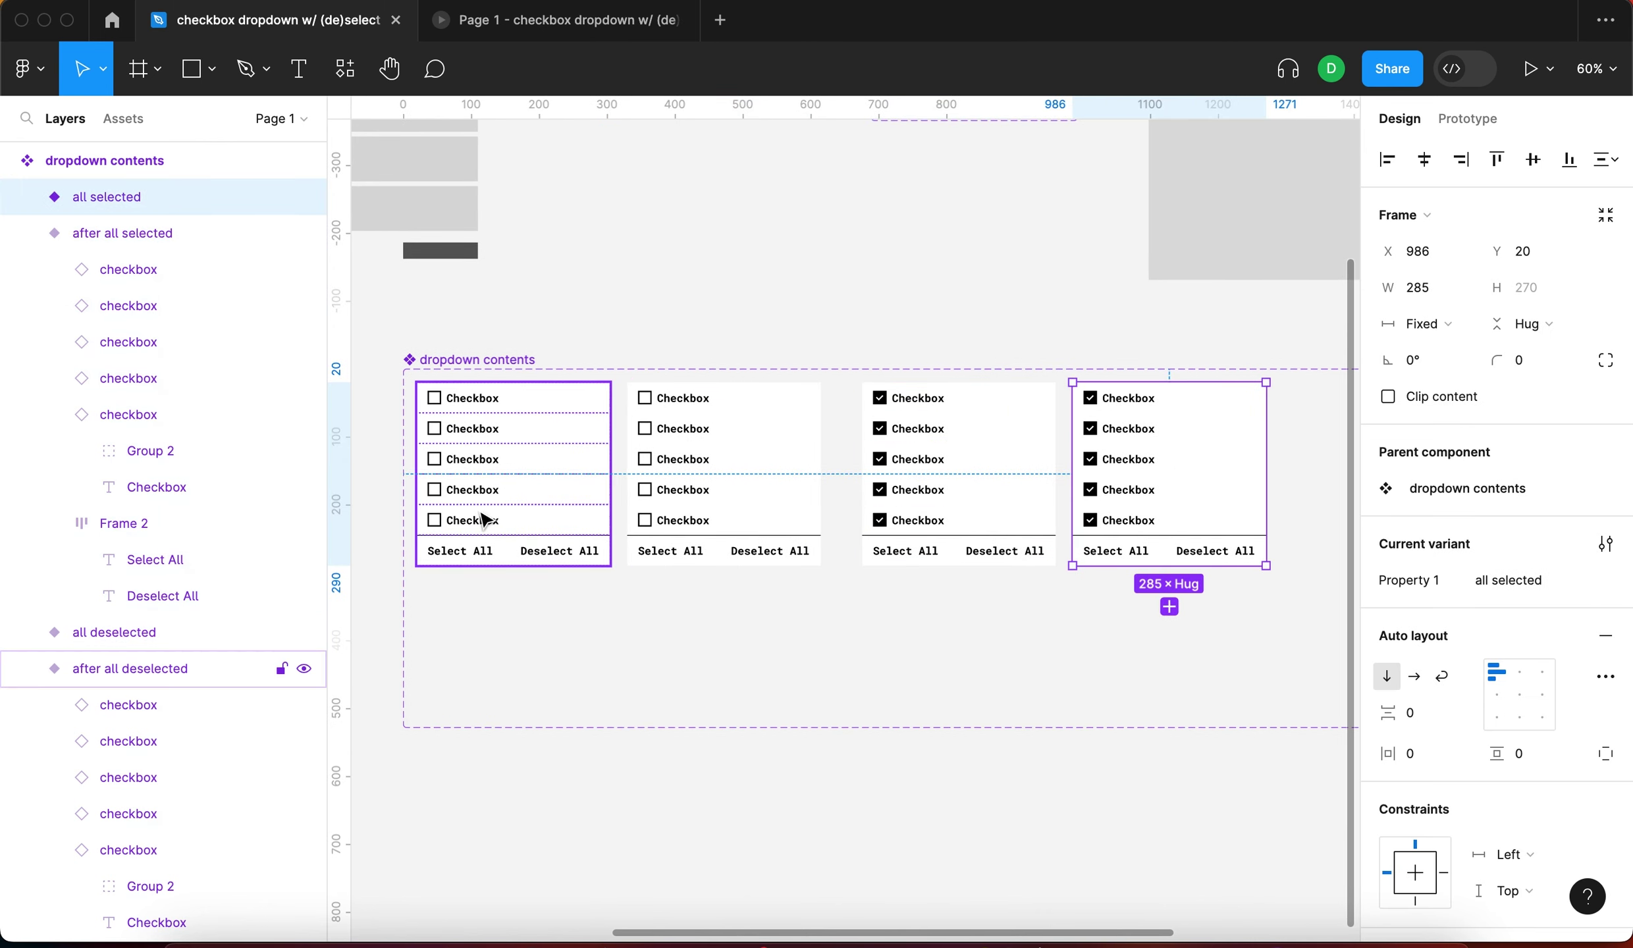
pyautogui.click(439, 369)
pyautogui.click(678, 339)
pyautogui.scroll(-3, 725, 316)
pyautogui.scroll(3, 769, 364)
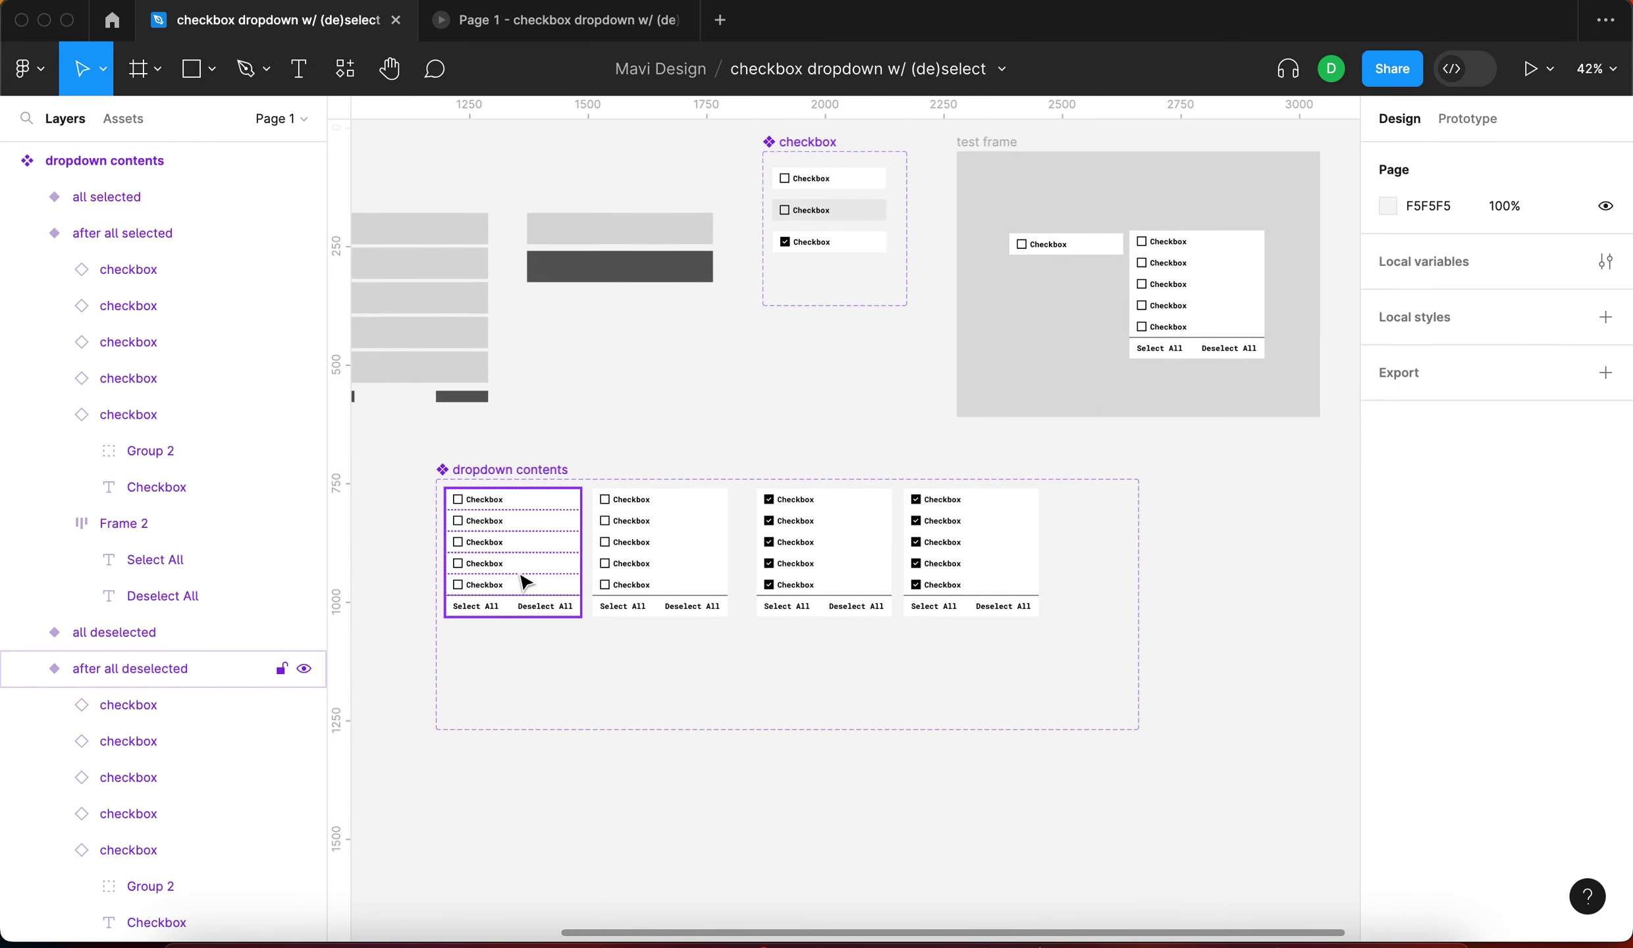
pyautogui.scroll(2, 388, 629)
pyautogui.click(564, 514)
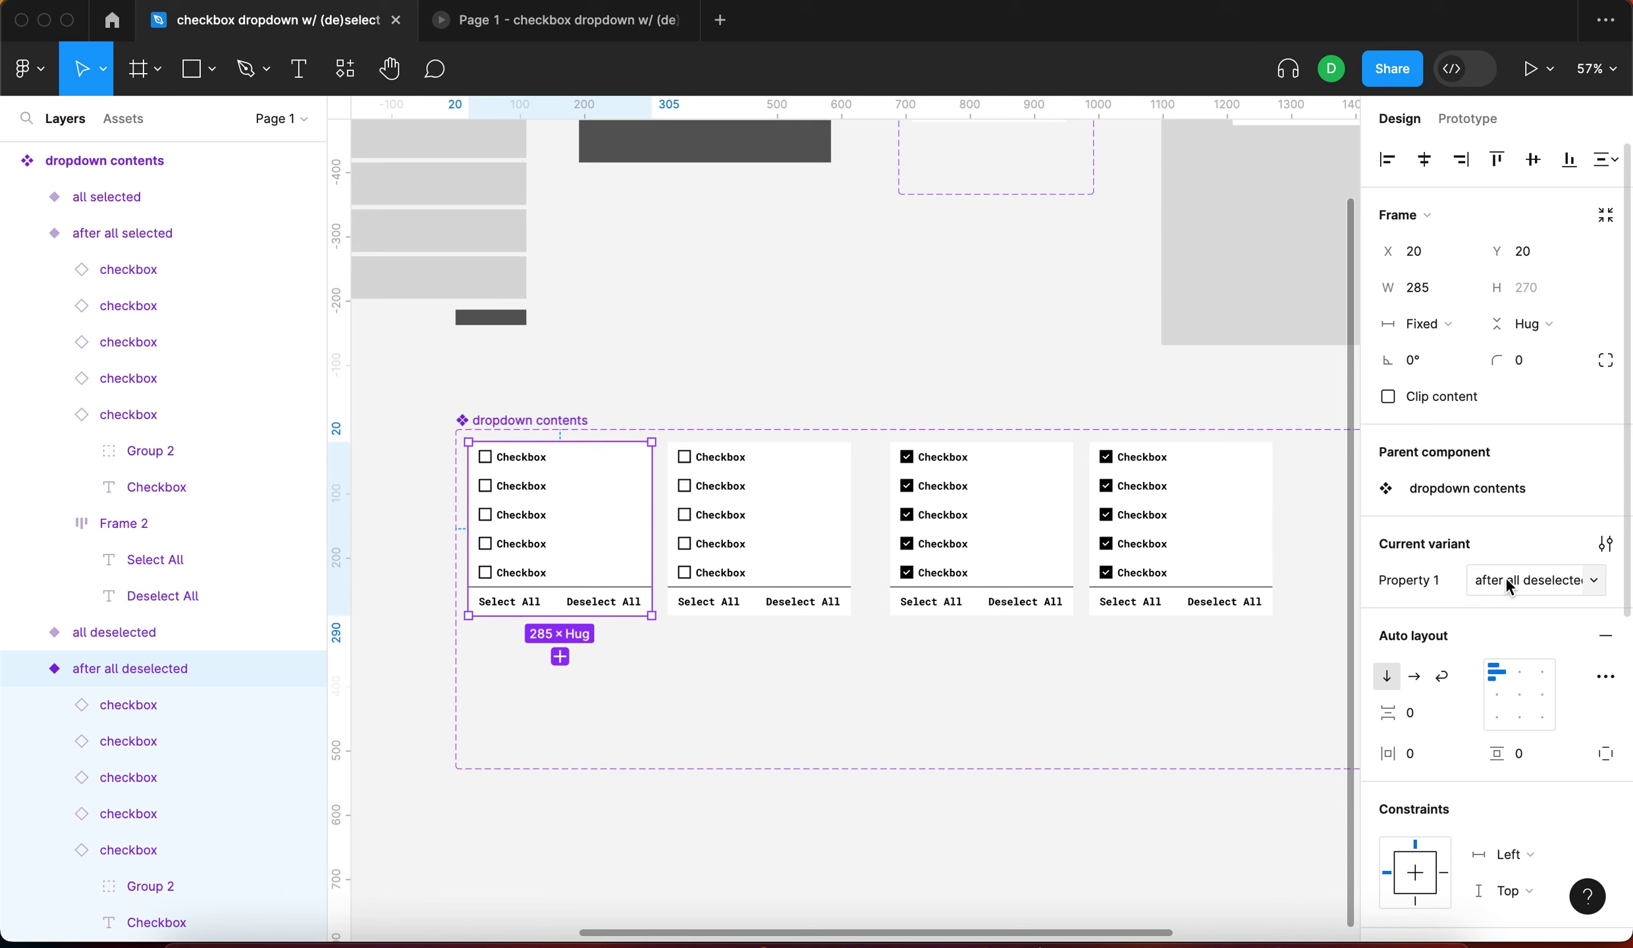
pyautogui.click(1545, 581)
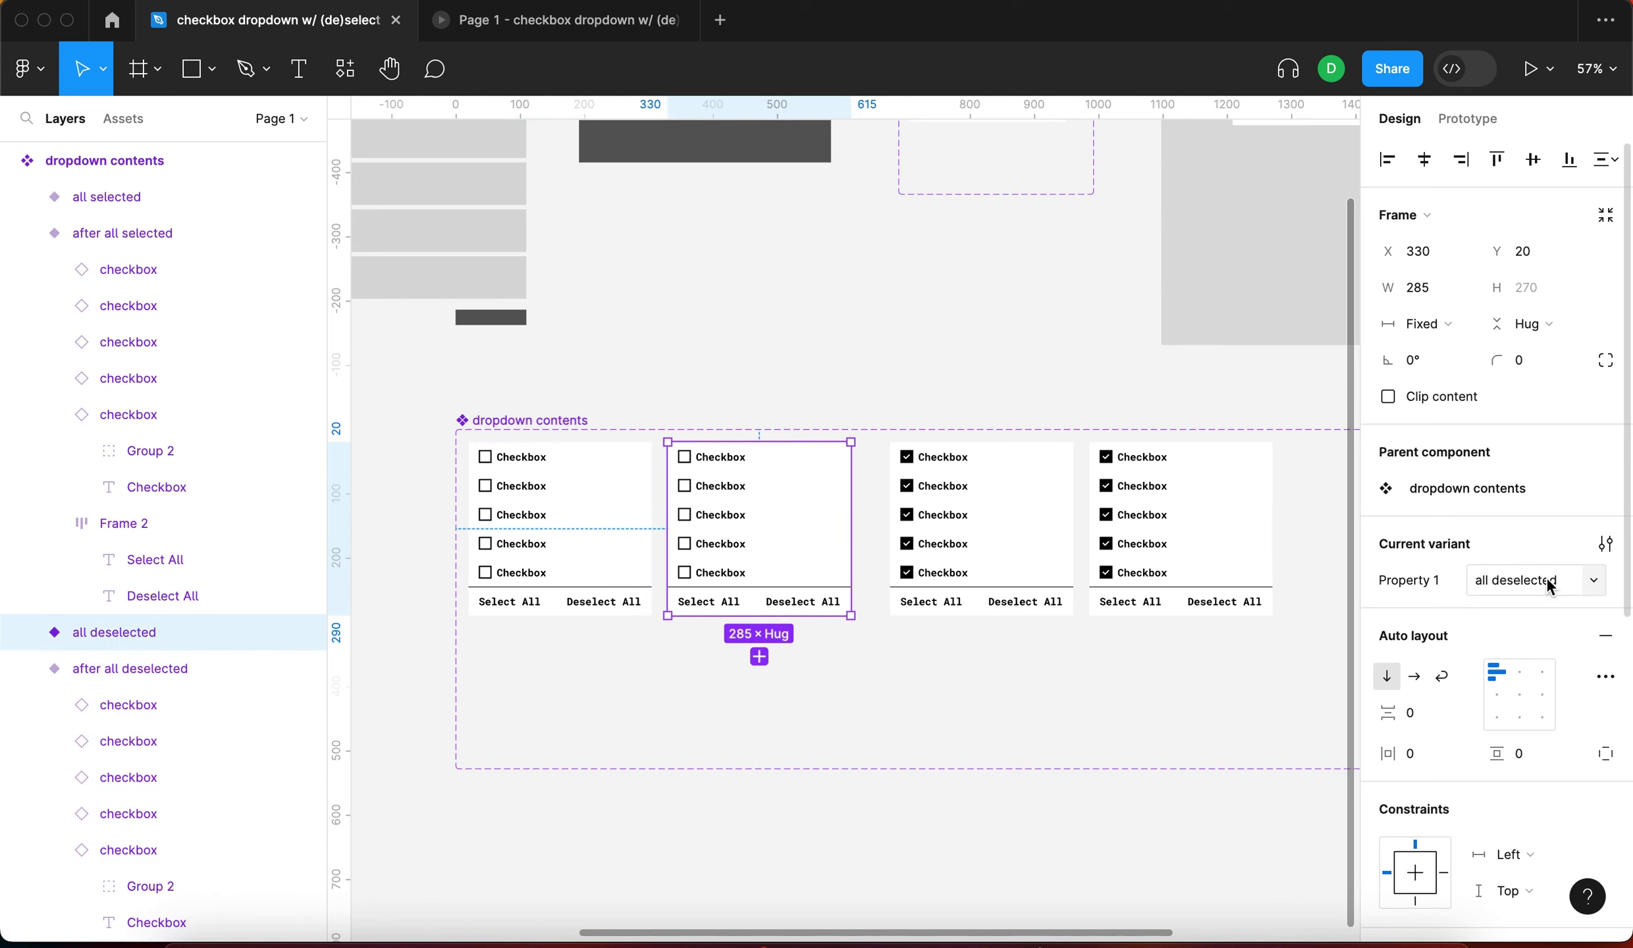
pyautogui.click(1546, 577)
pyautogui.click(1508, 557)
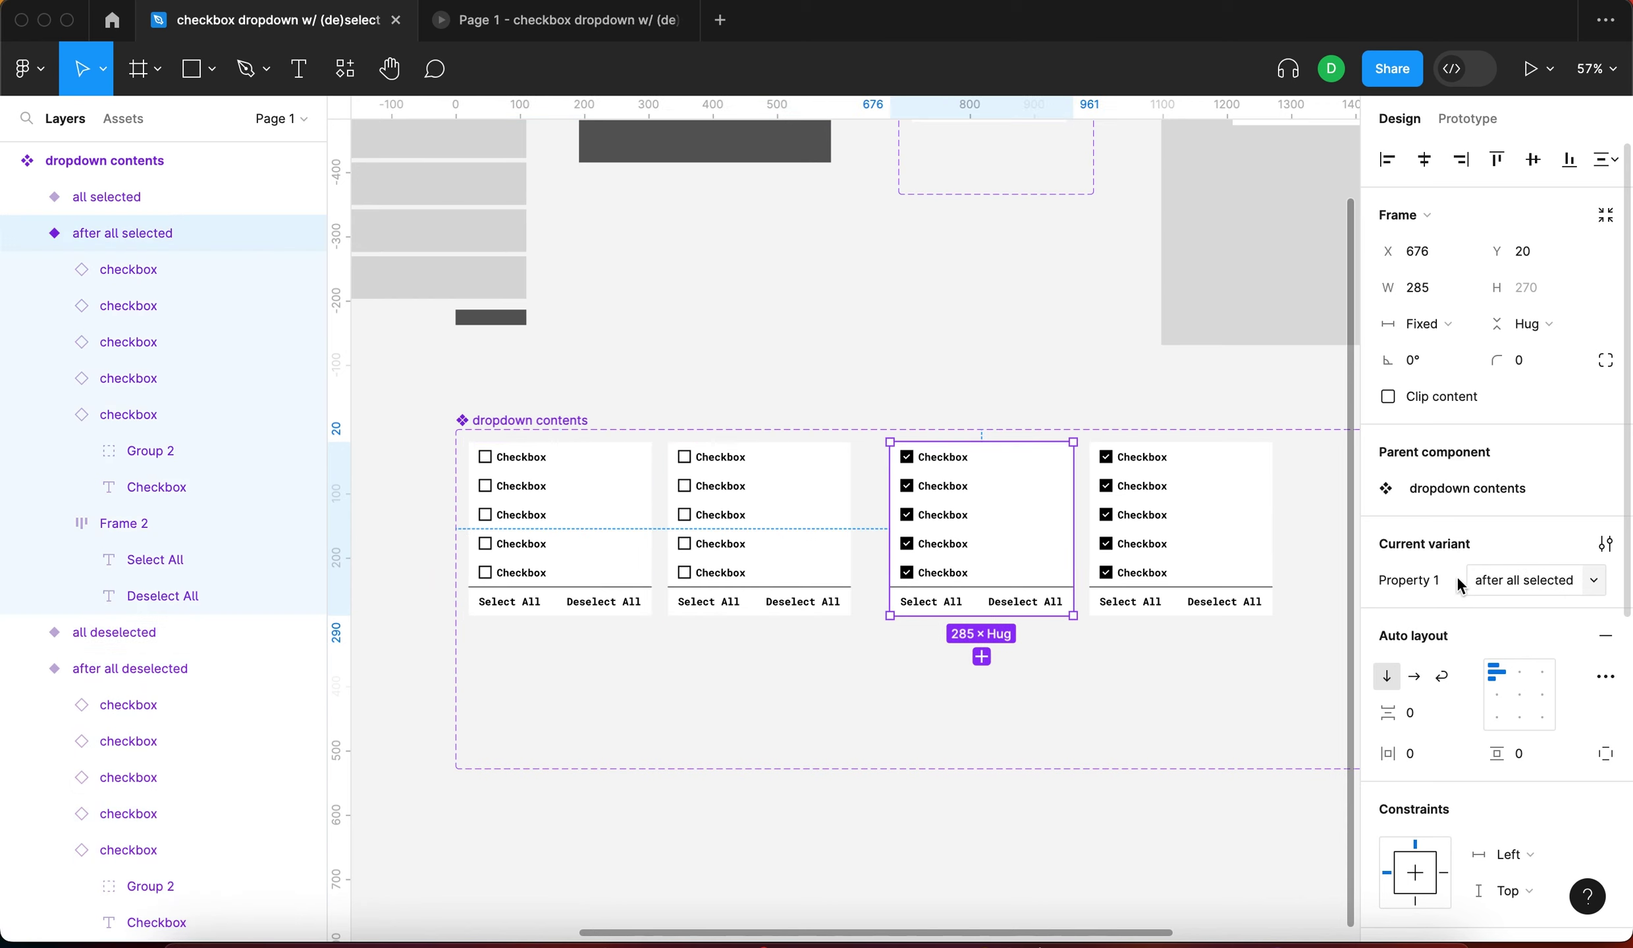
# Go through the two unchecked and two checked variants once more, selecting each to compare their roles
pyautogui.click(1183, 567)
pyautogui.click(1054, 685)
pyautogui.click(647, 550)
pyautogui.click(809, 539)
pyautogui.click(992, 532)
pyautogui.click(1179, 566)
pyautogui.click(998, 716)
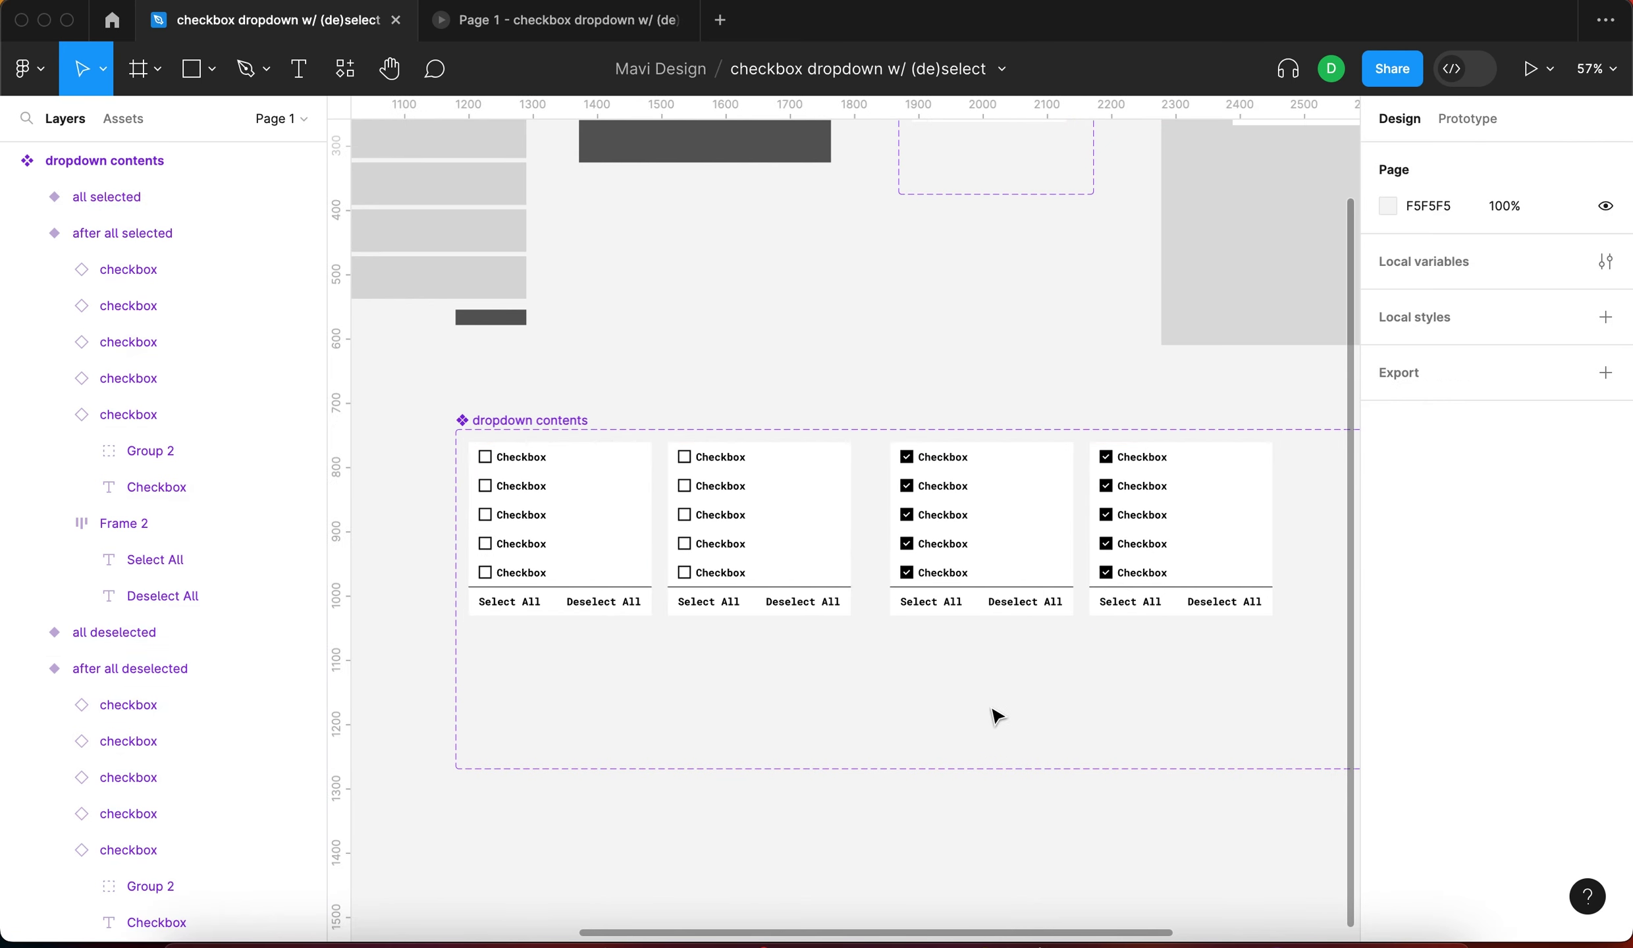
# Add a prototype connection from the after all deselected variant to the all deselected variant
pyautogui.click(601, 528)
pyautogui.scroll(5, 601, 529)
pyautogui.scroll(-2, 601, 529)
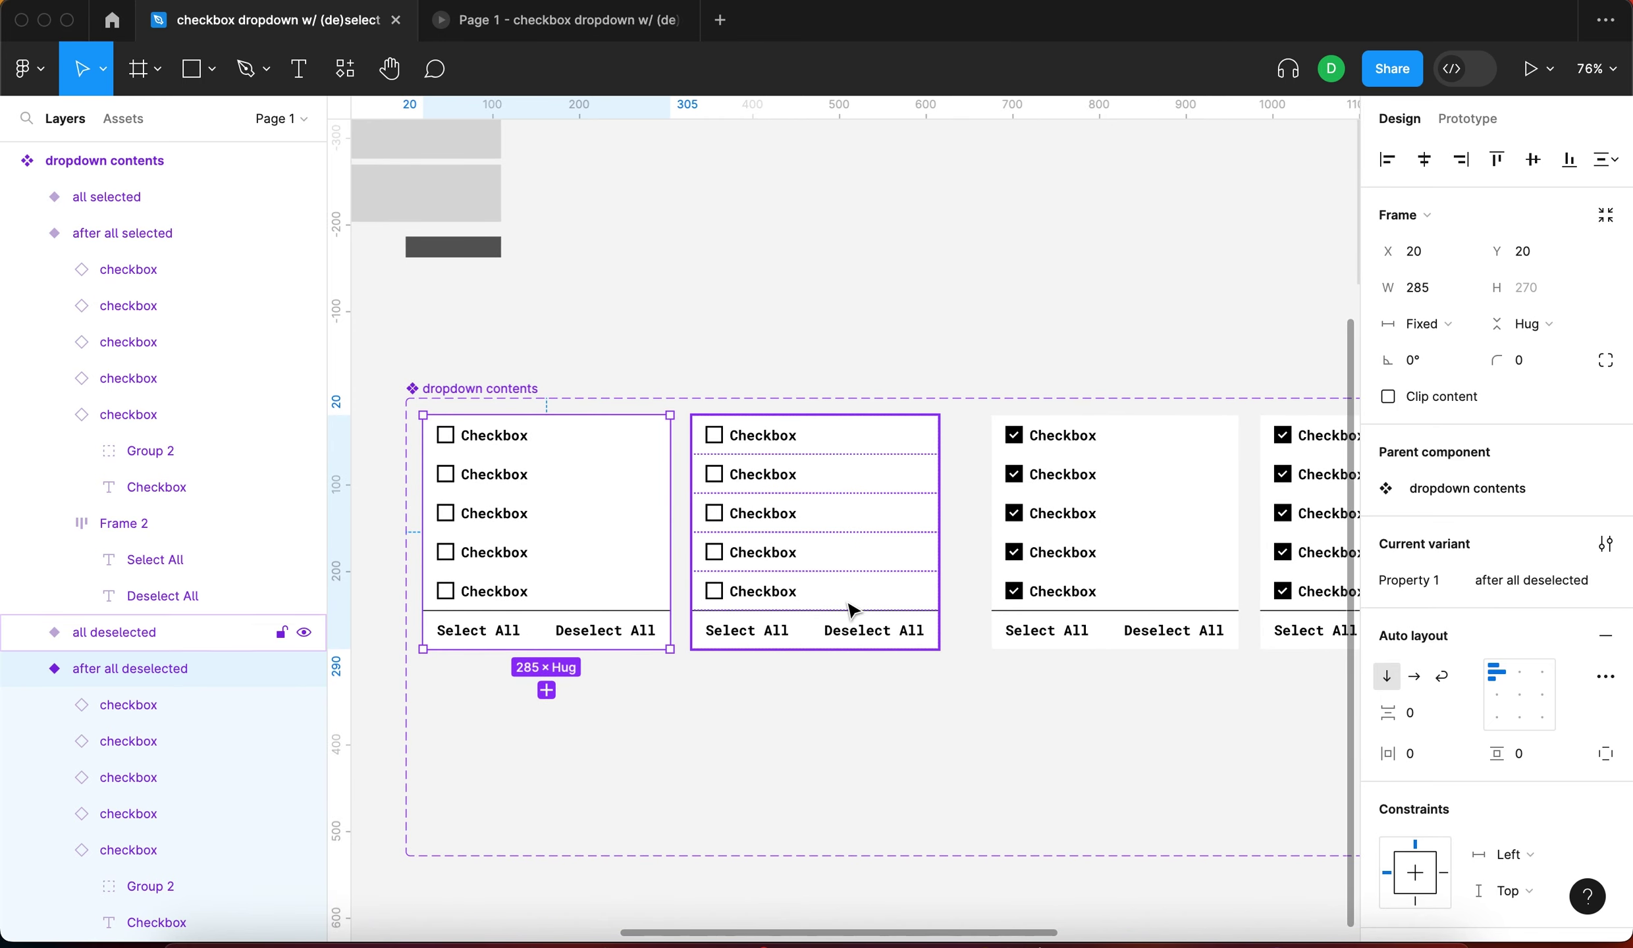
pyautogui.click(1468, 118)
pyautogui.moveTo(684, 540); pyautogui.dragTo(753, 536)
pyautogui.scroll(5, 802, 528)
pyautogui.scroll(-4, 770, 530)
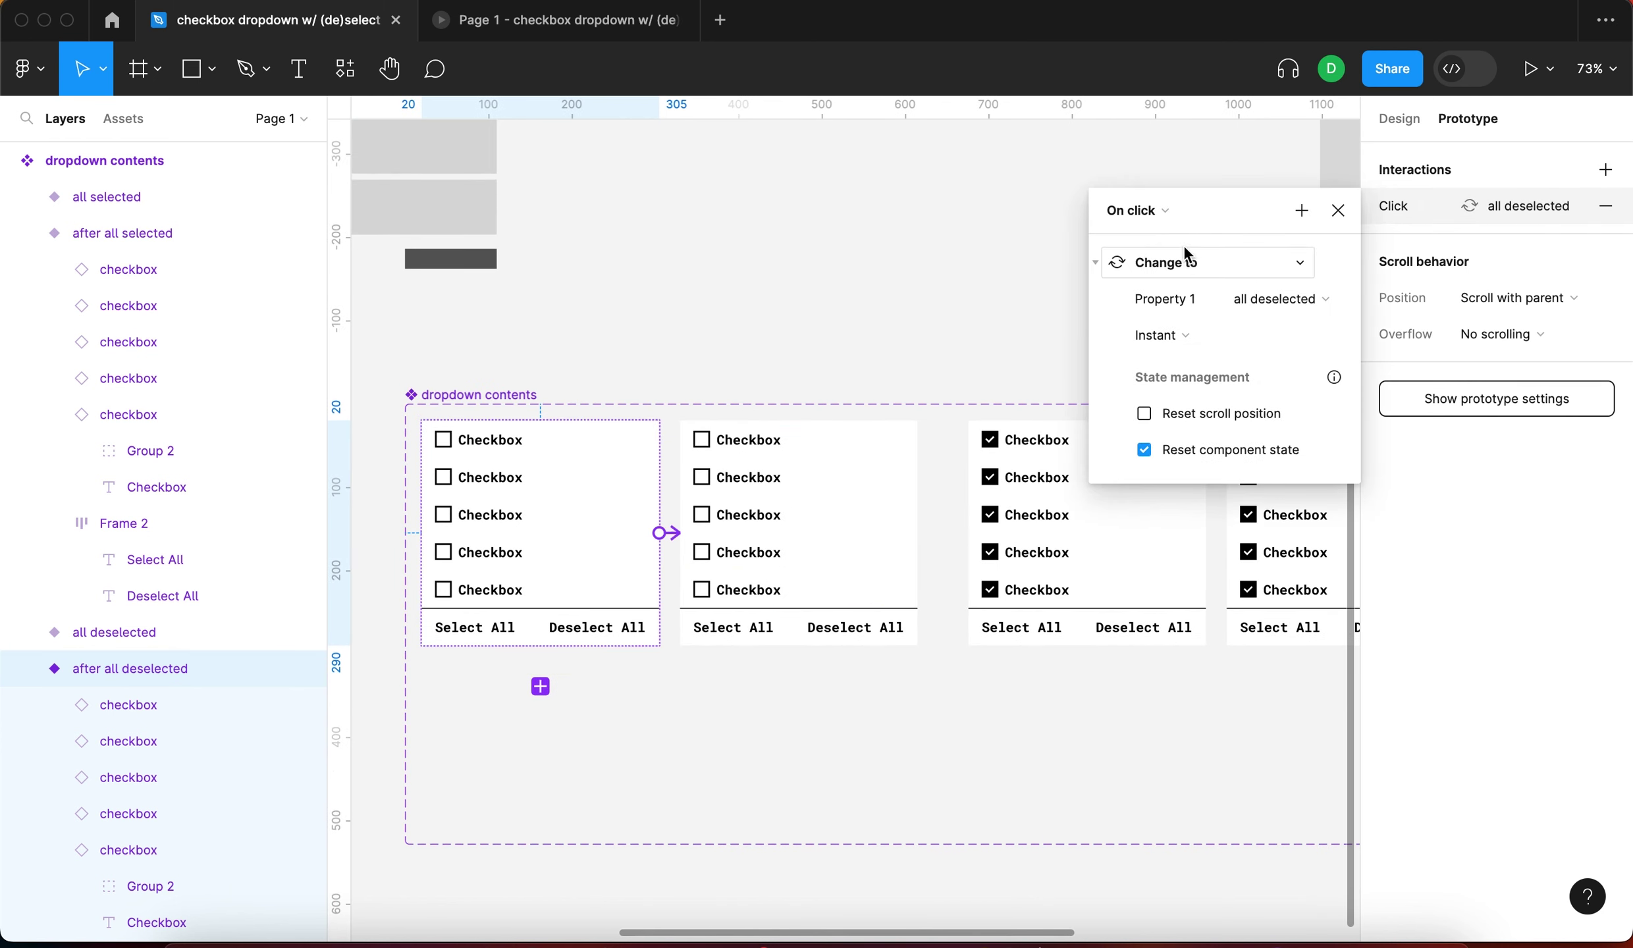
# Set the trigger of the interaction leading to all deselected to After delay with a 50 ms delay
pyautogui.click(1162, 218)
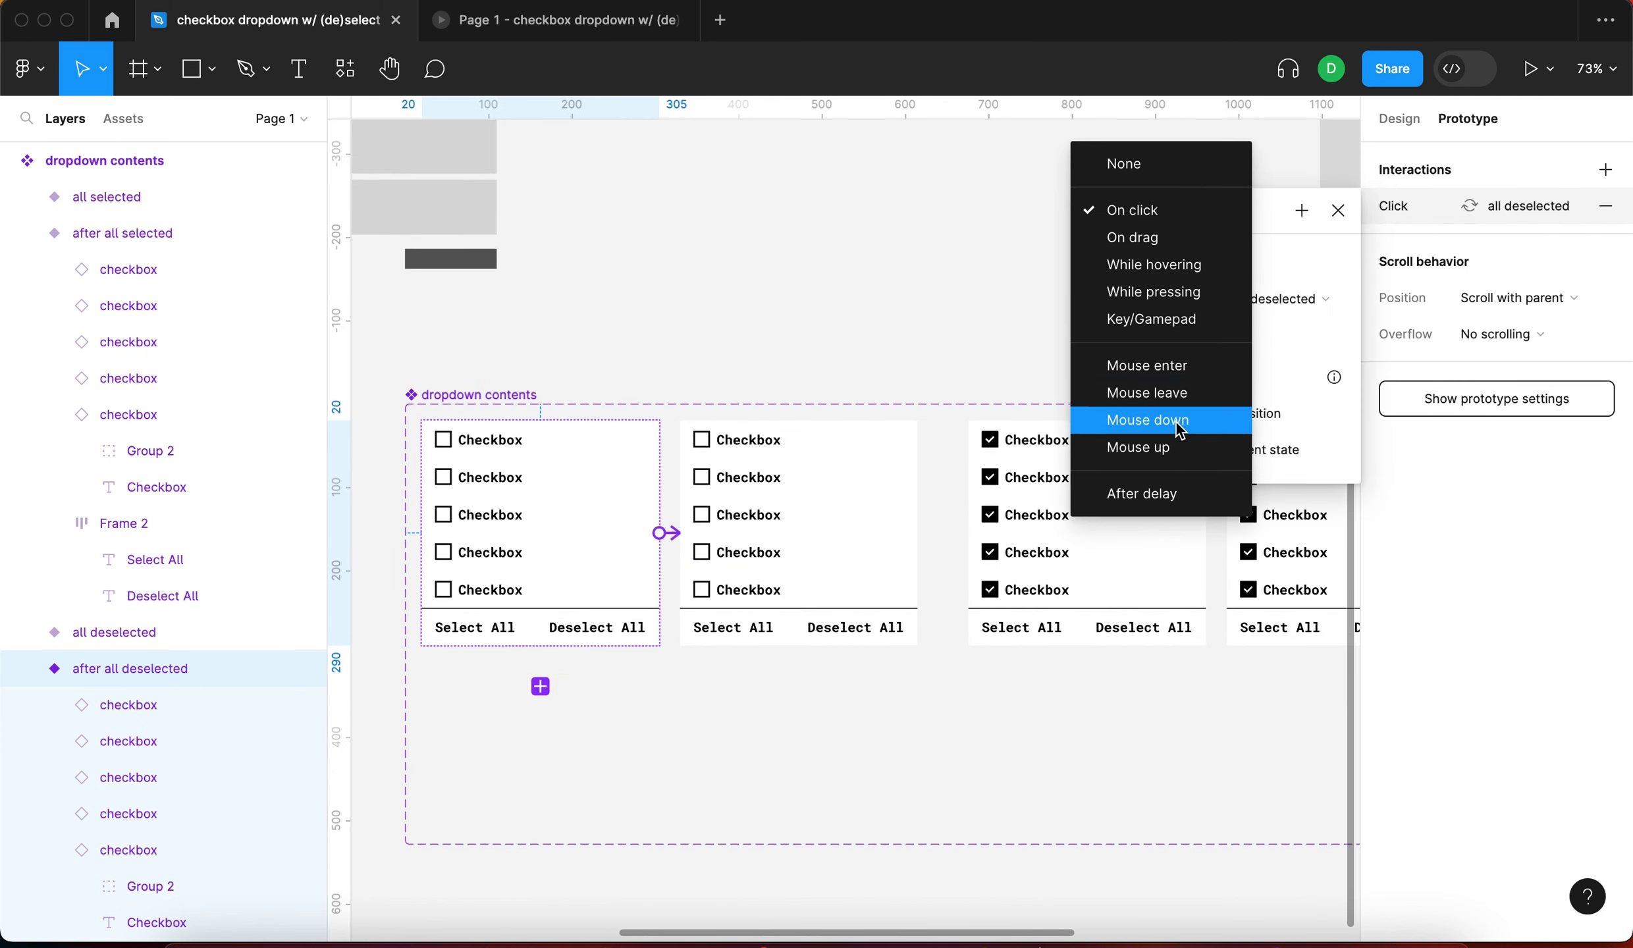
pyautogui.click(1161, 490)
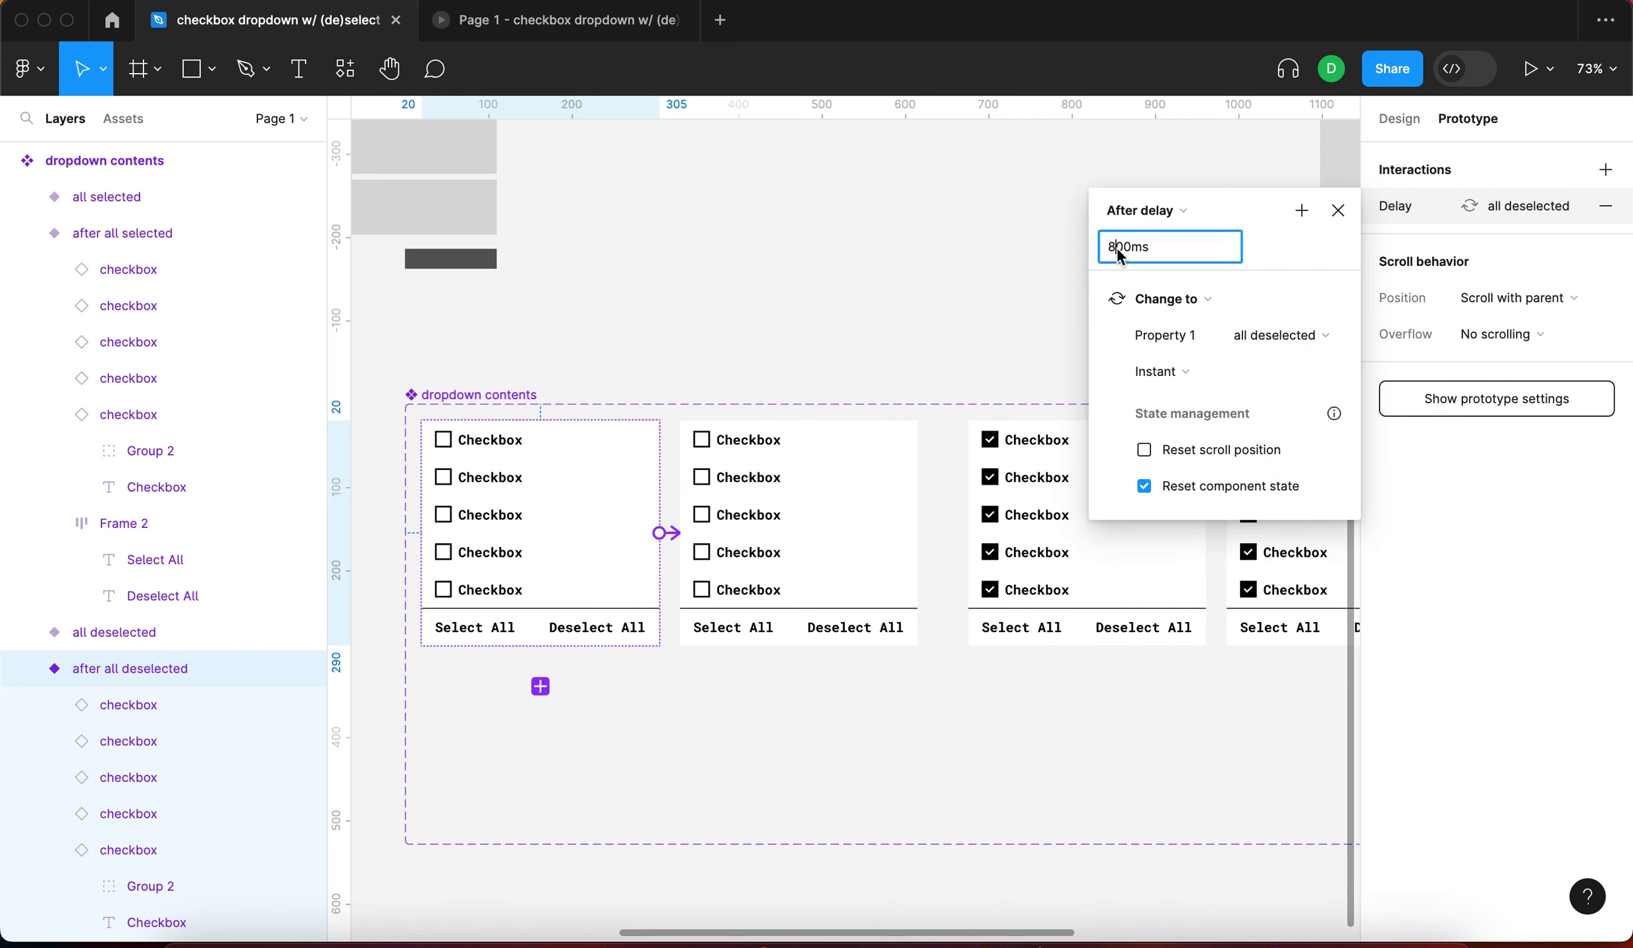
pyautogui.write('50')
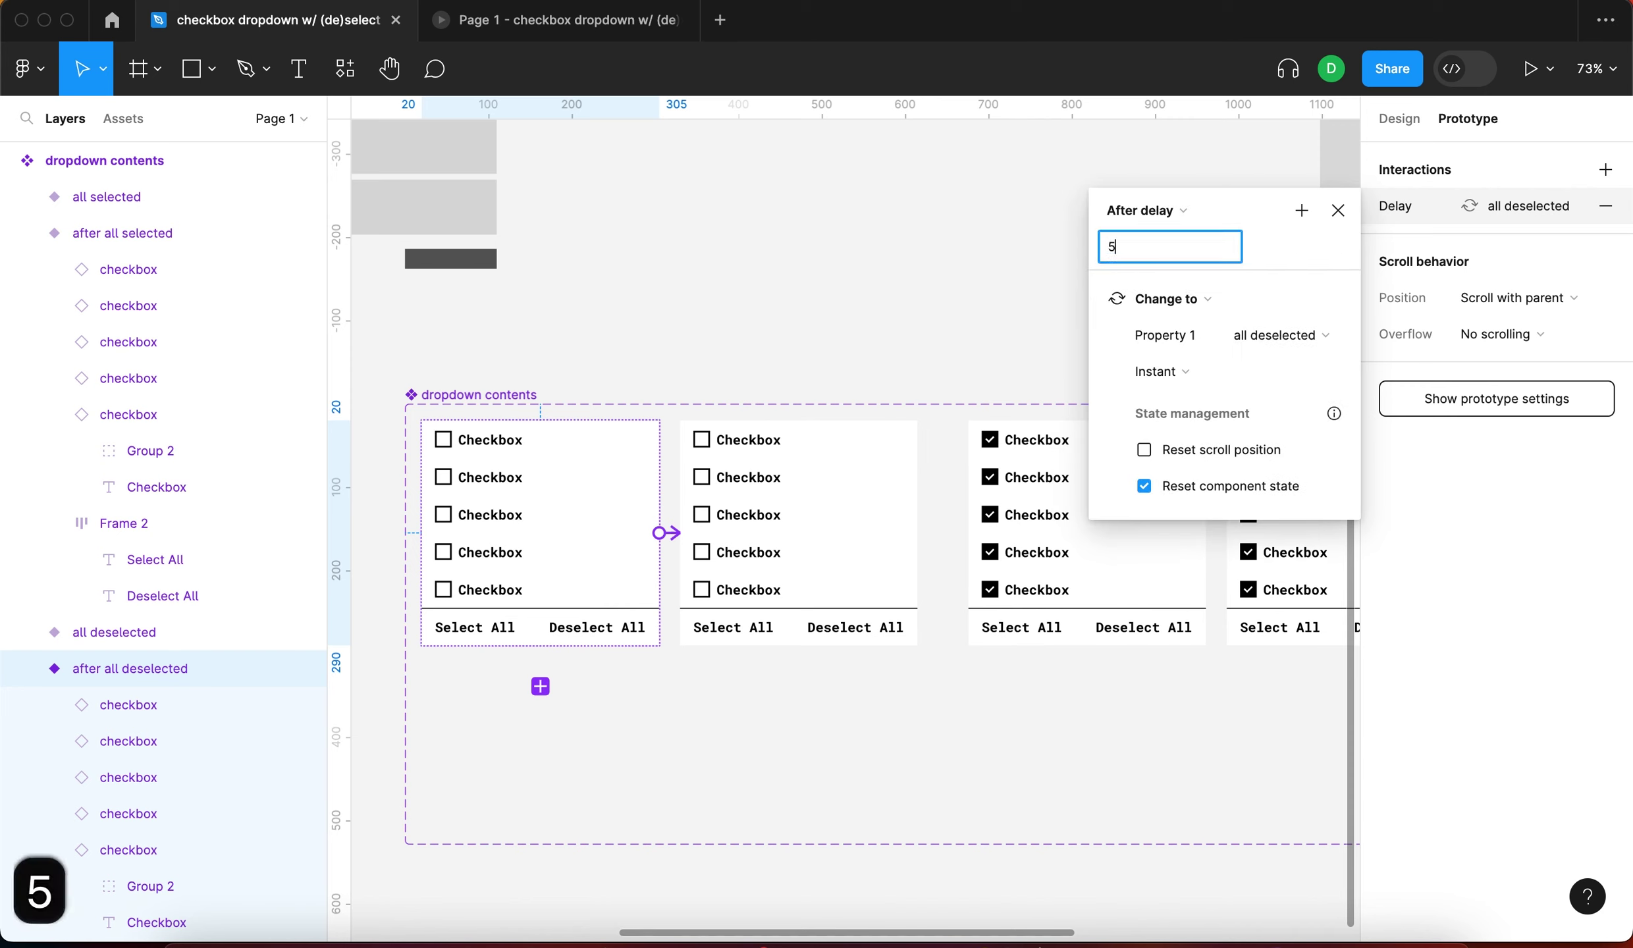
pyautogui.press('Return')
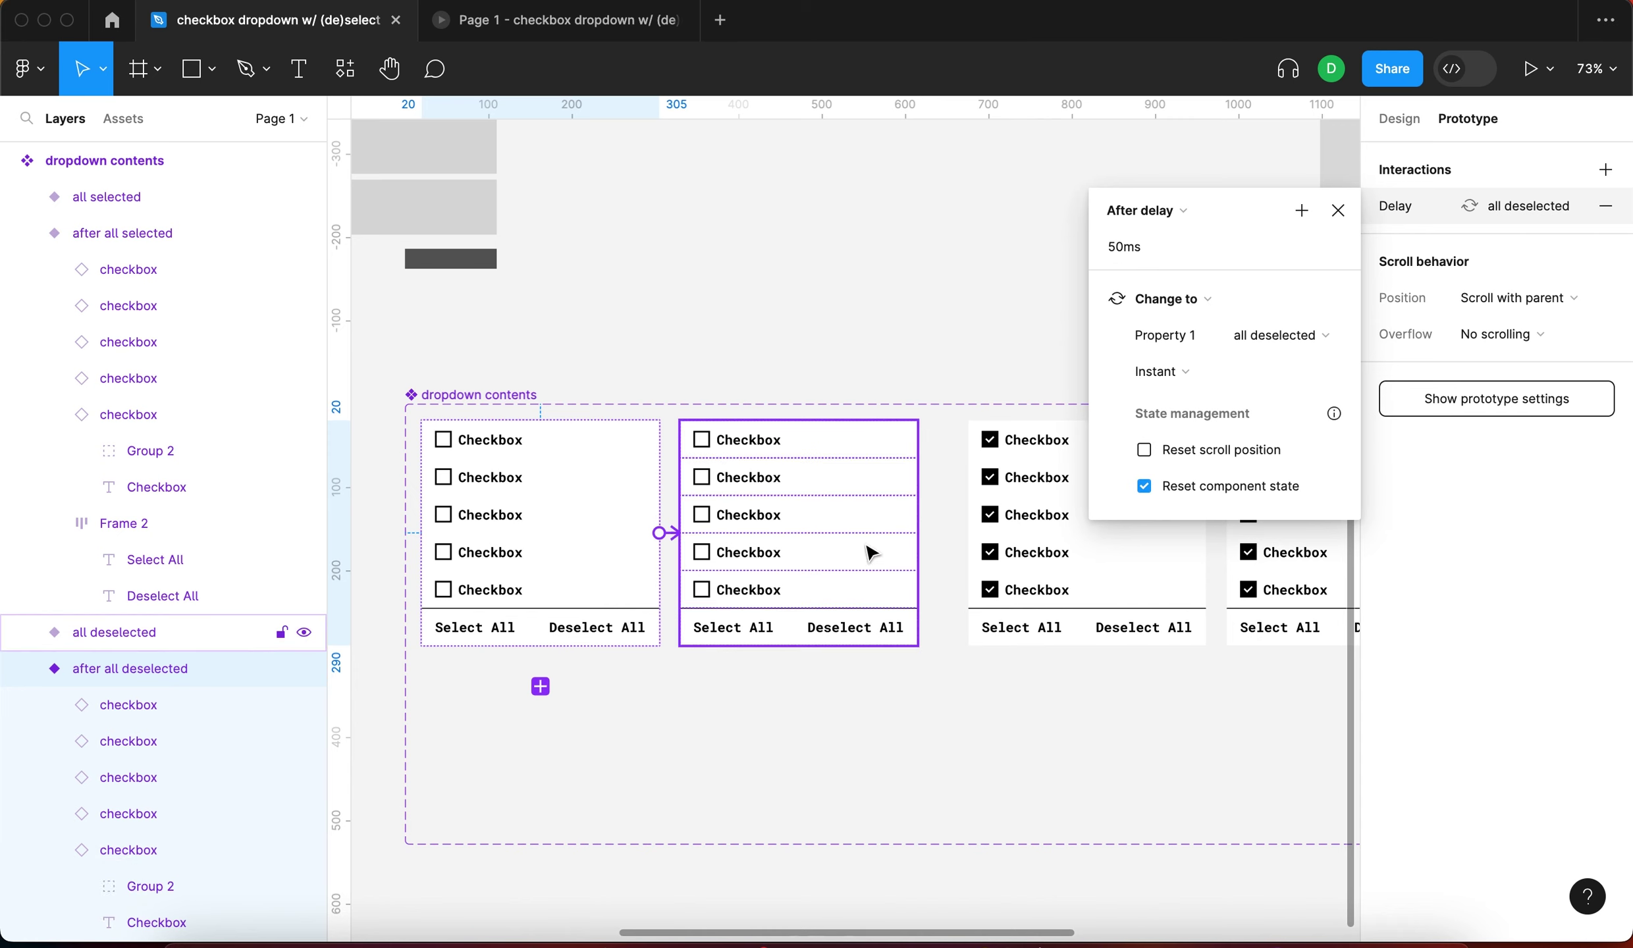
pyautogui.click(779, 721)
# Connect the after all selected variant to the all selected variant with an After delay trigger of 50 ms
pyautogui.hscroll(4, 856, 625)
pyautogui.click(956, 536)
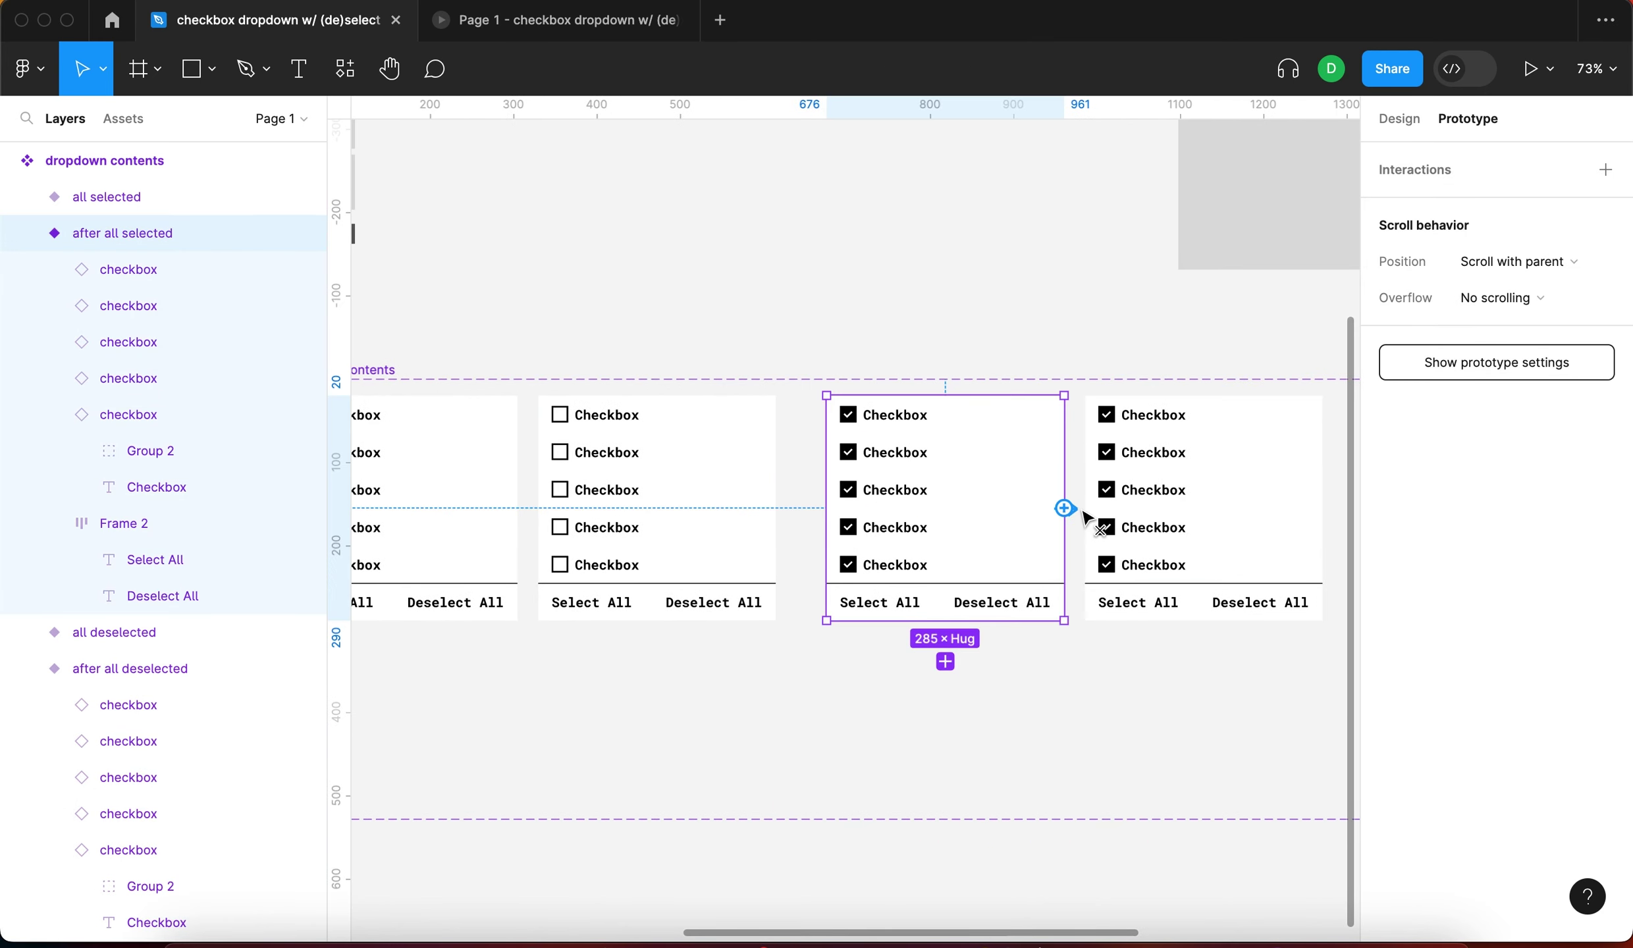
pyautogui.moveTo(1094, 516); pyautogui.dragTo(1096, 519)
pyautogui.click(988, 564)
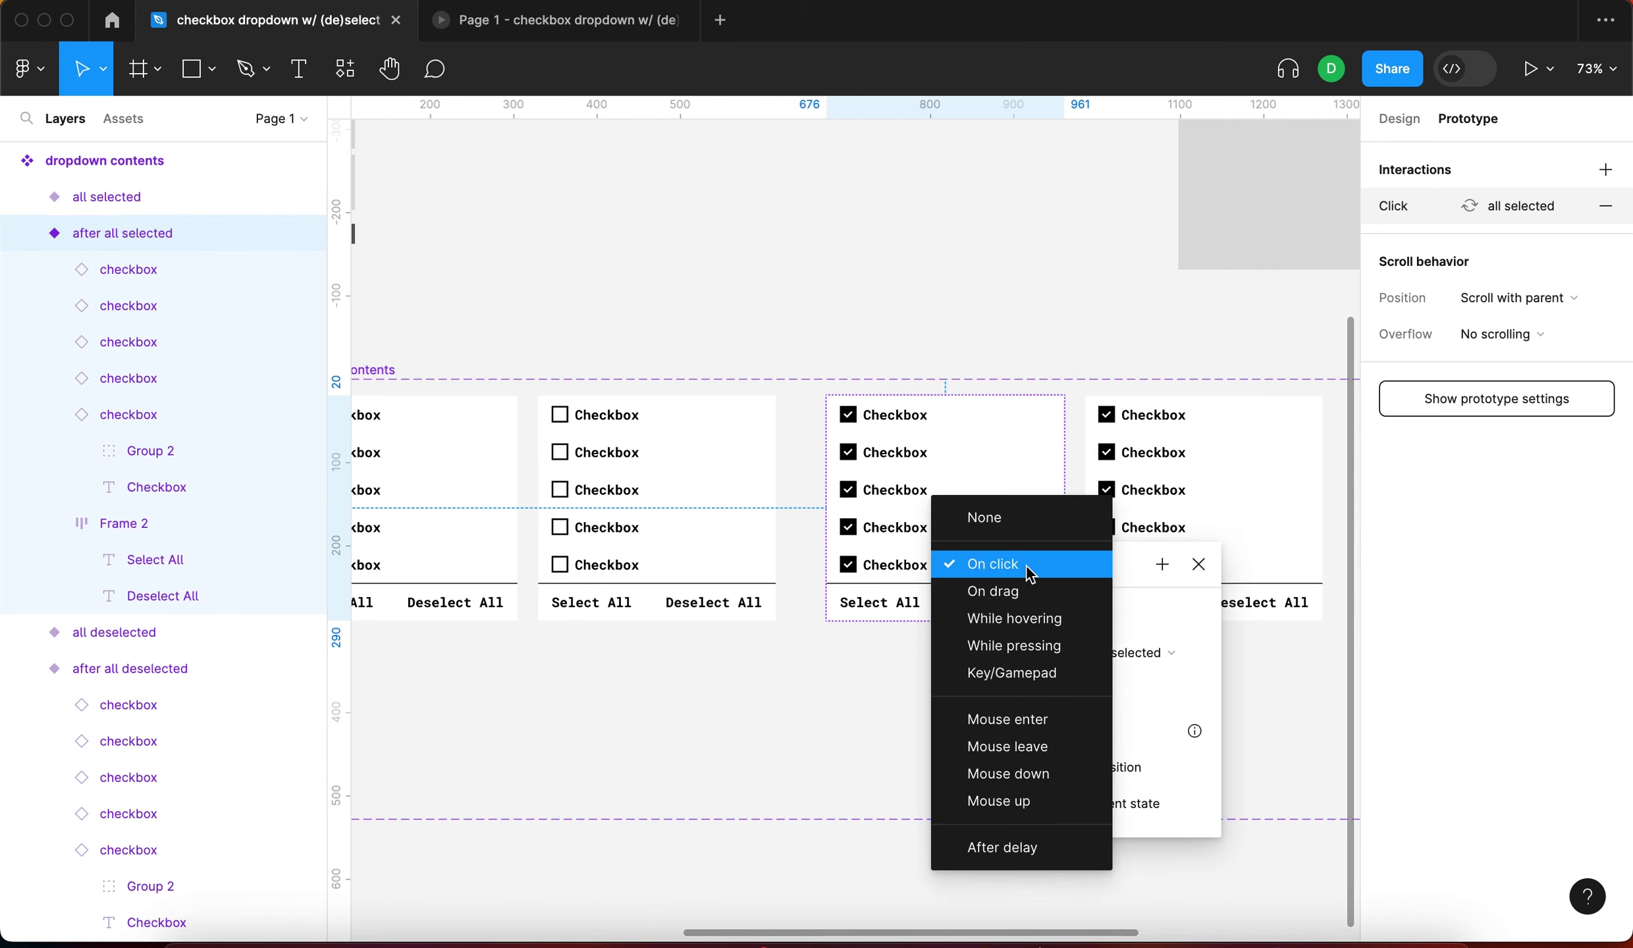
pyautogui.click(1010, 847)
pyautogui.click(1027, 599)
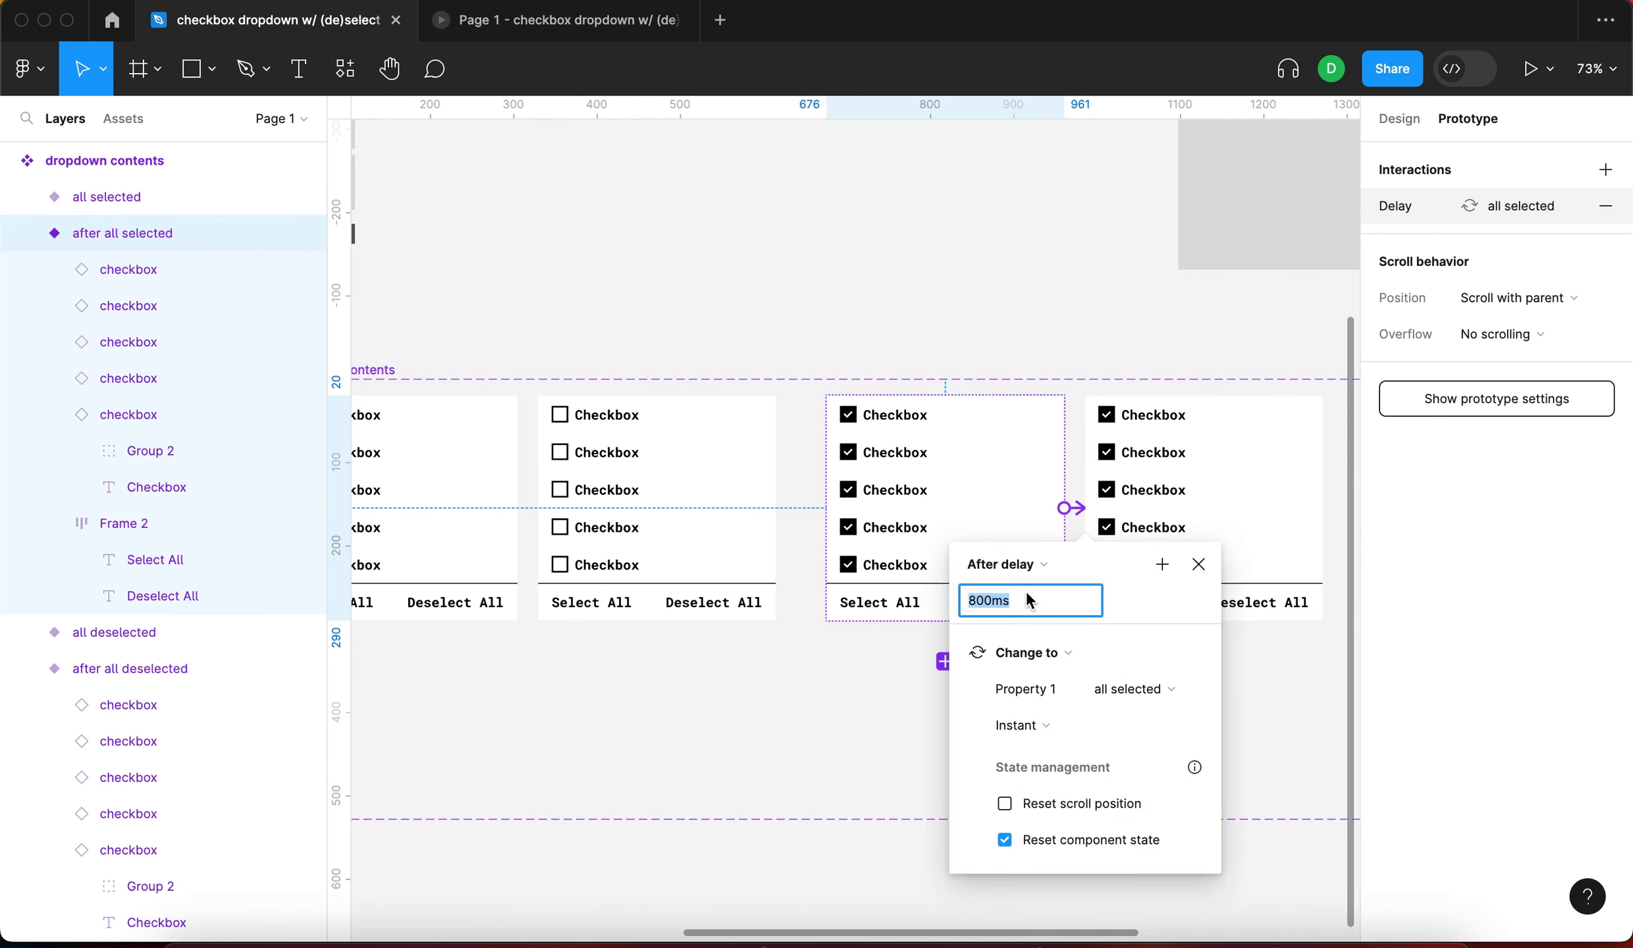
pyautogui.write('50')
pyautogui.press('Return')
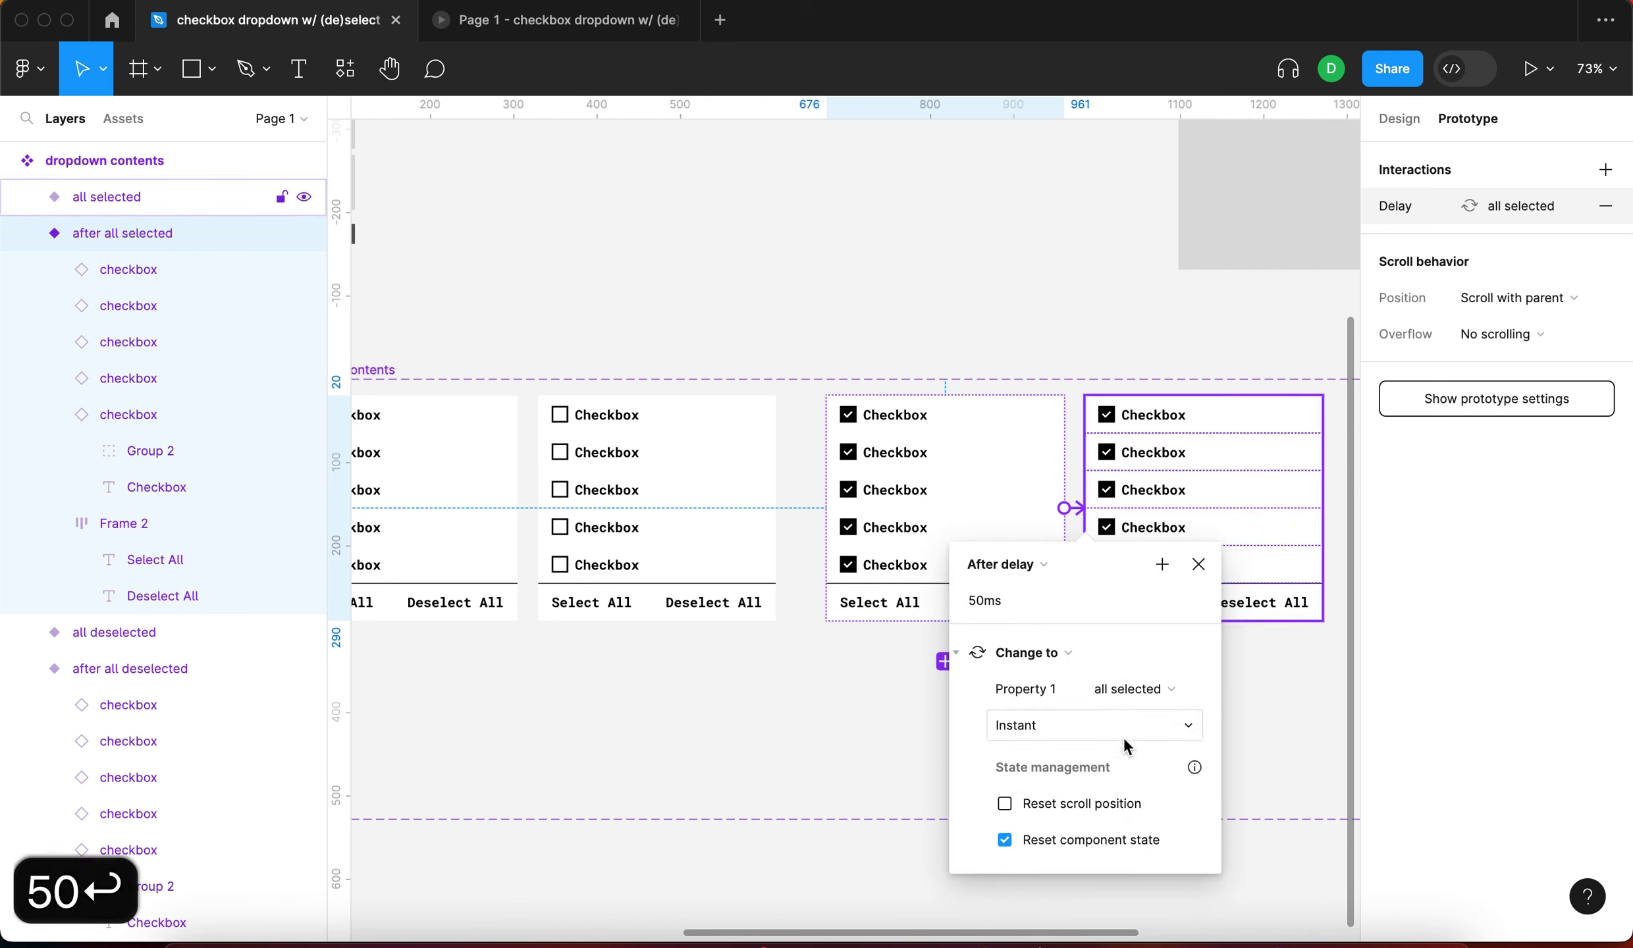
pyautogui.press('Escape')
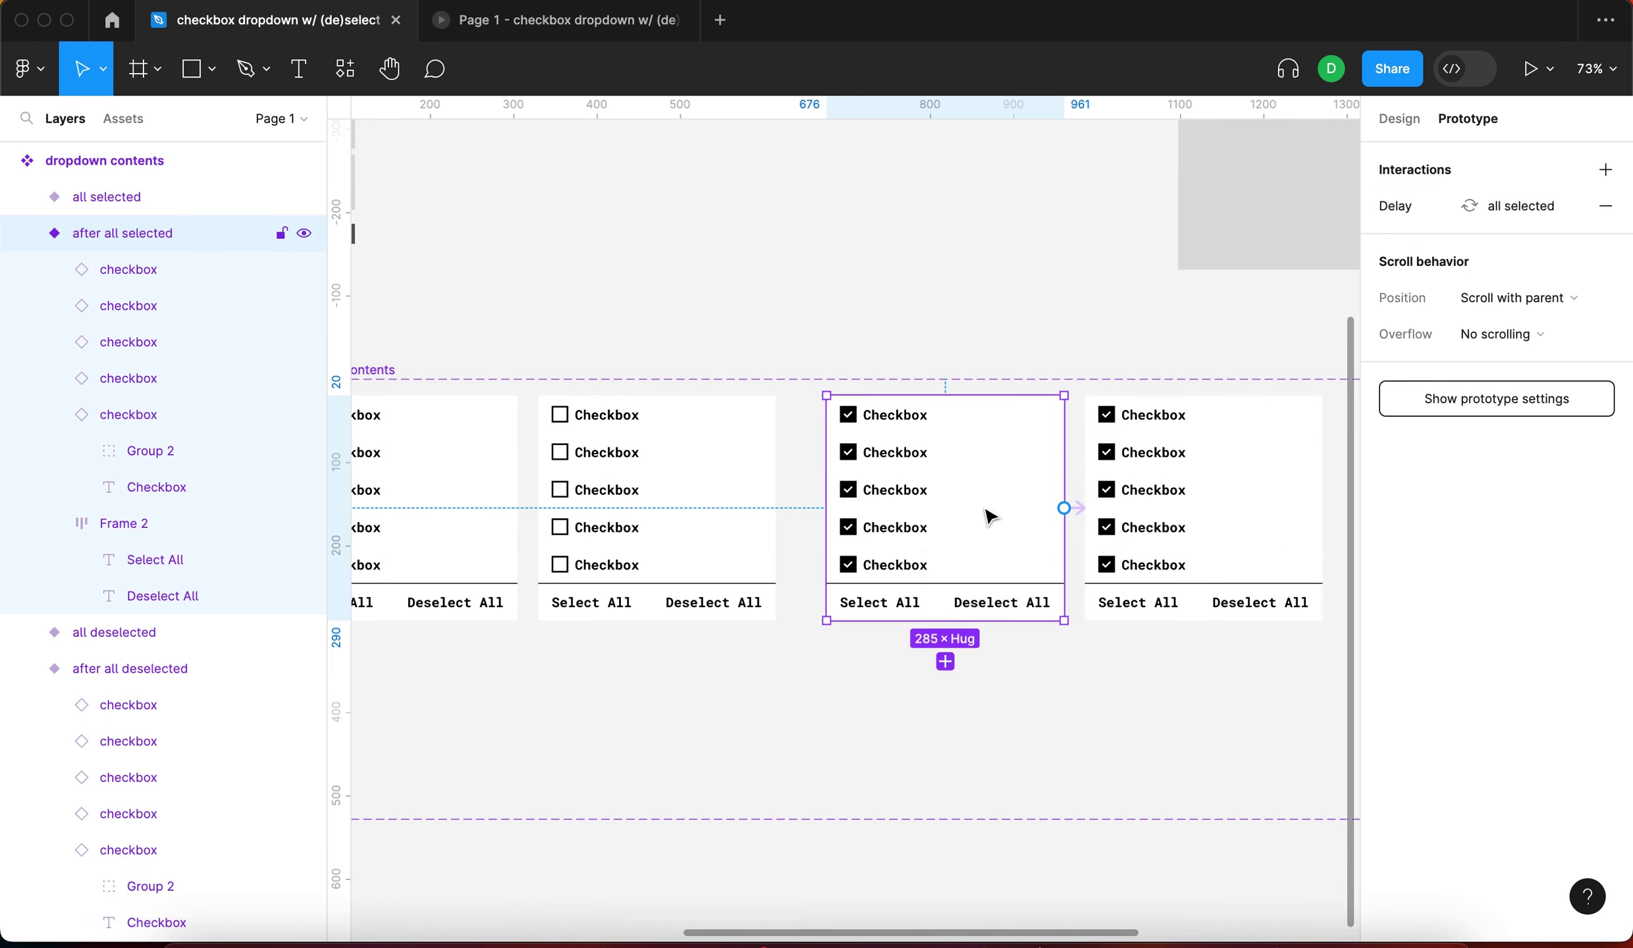
# Check the delay interactions on the after all deselected and after all selected variants
pyautogui.click(548, 513)
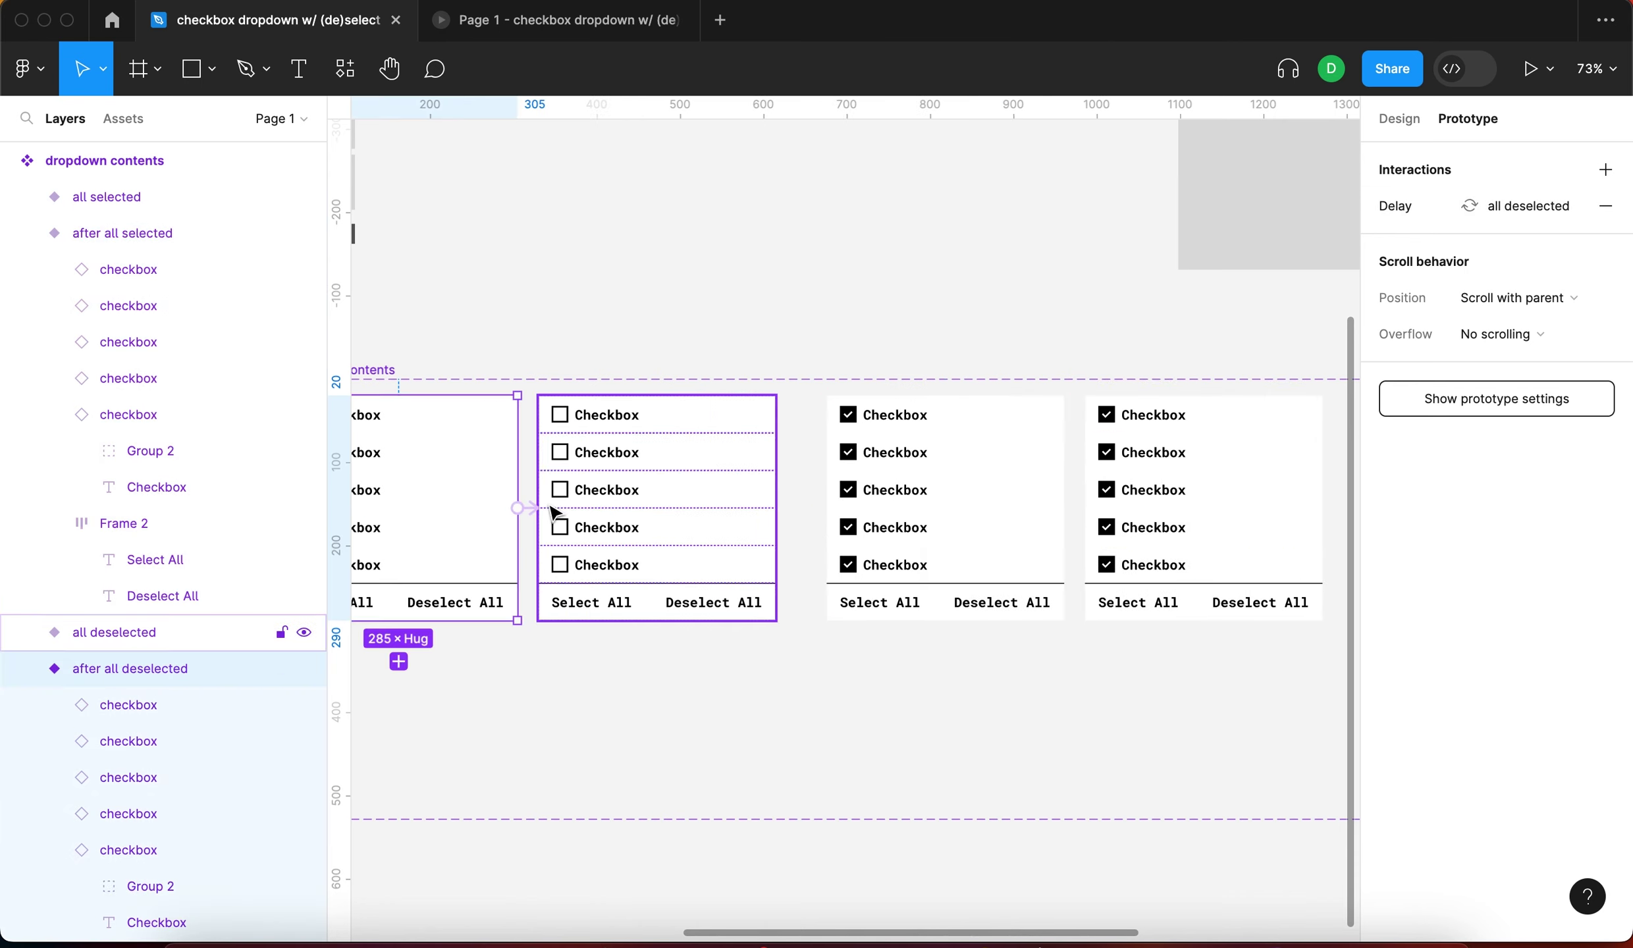
pyautogui.click(526, 508)
pyautogui.click(646, 565)
pyautogui.scroll(-5, 809, 718)
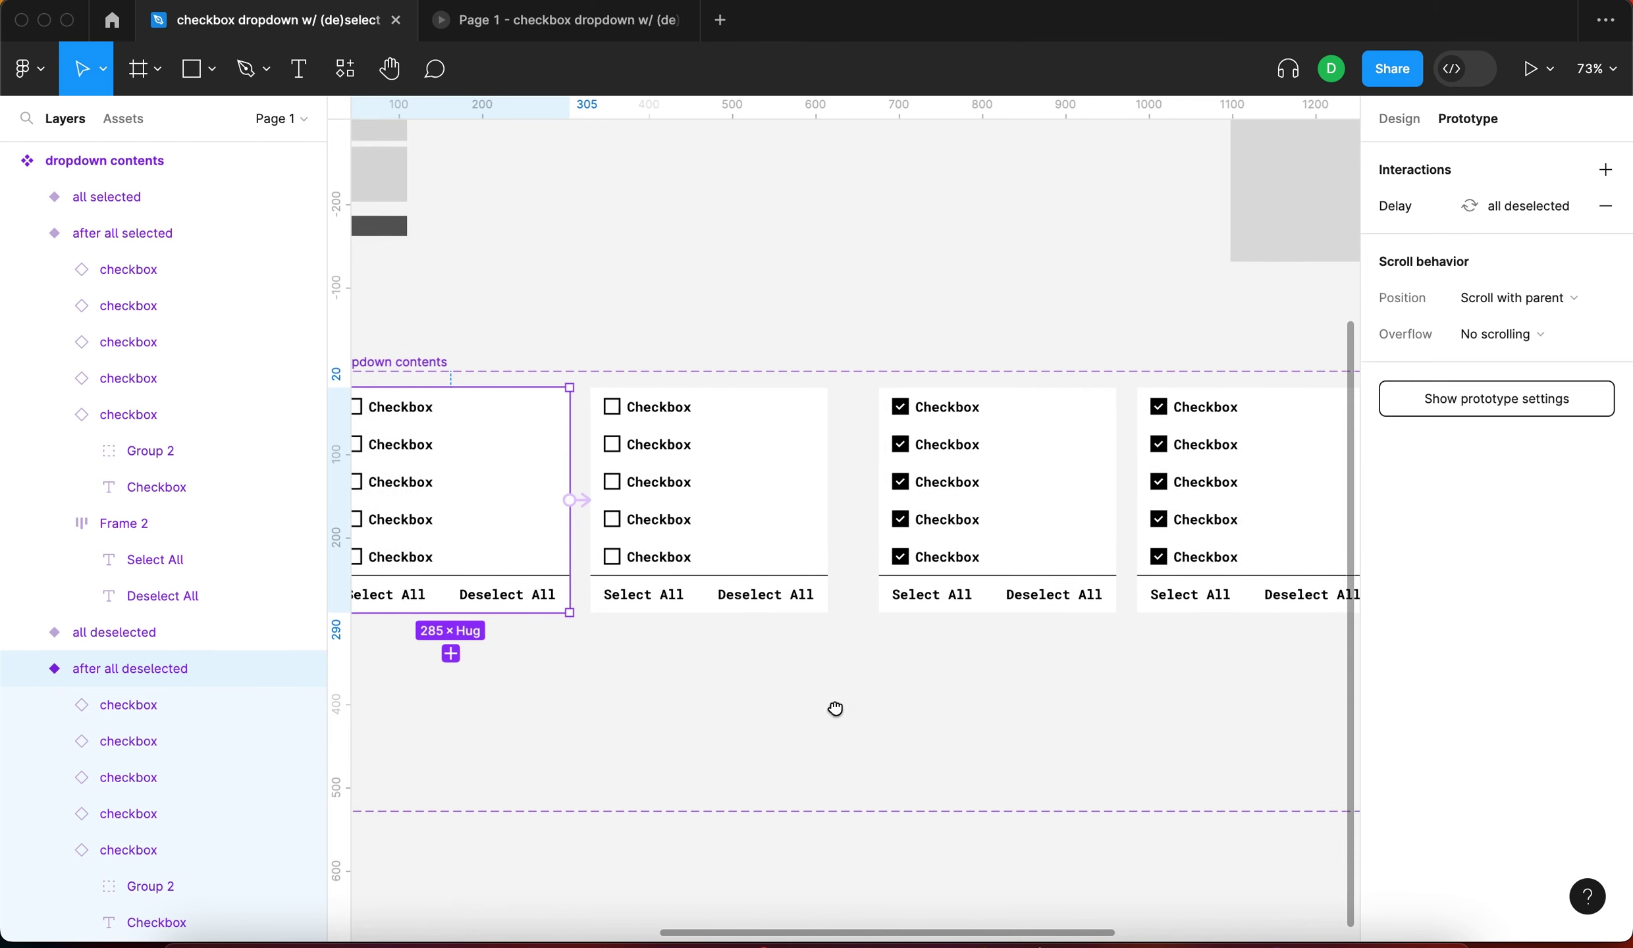
pyautogui.scroll(5, 777, 672)
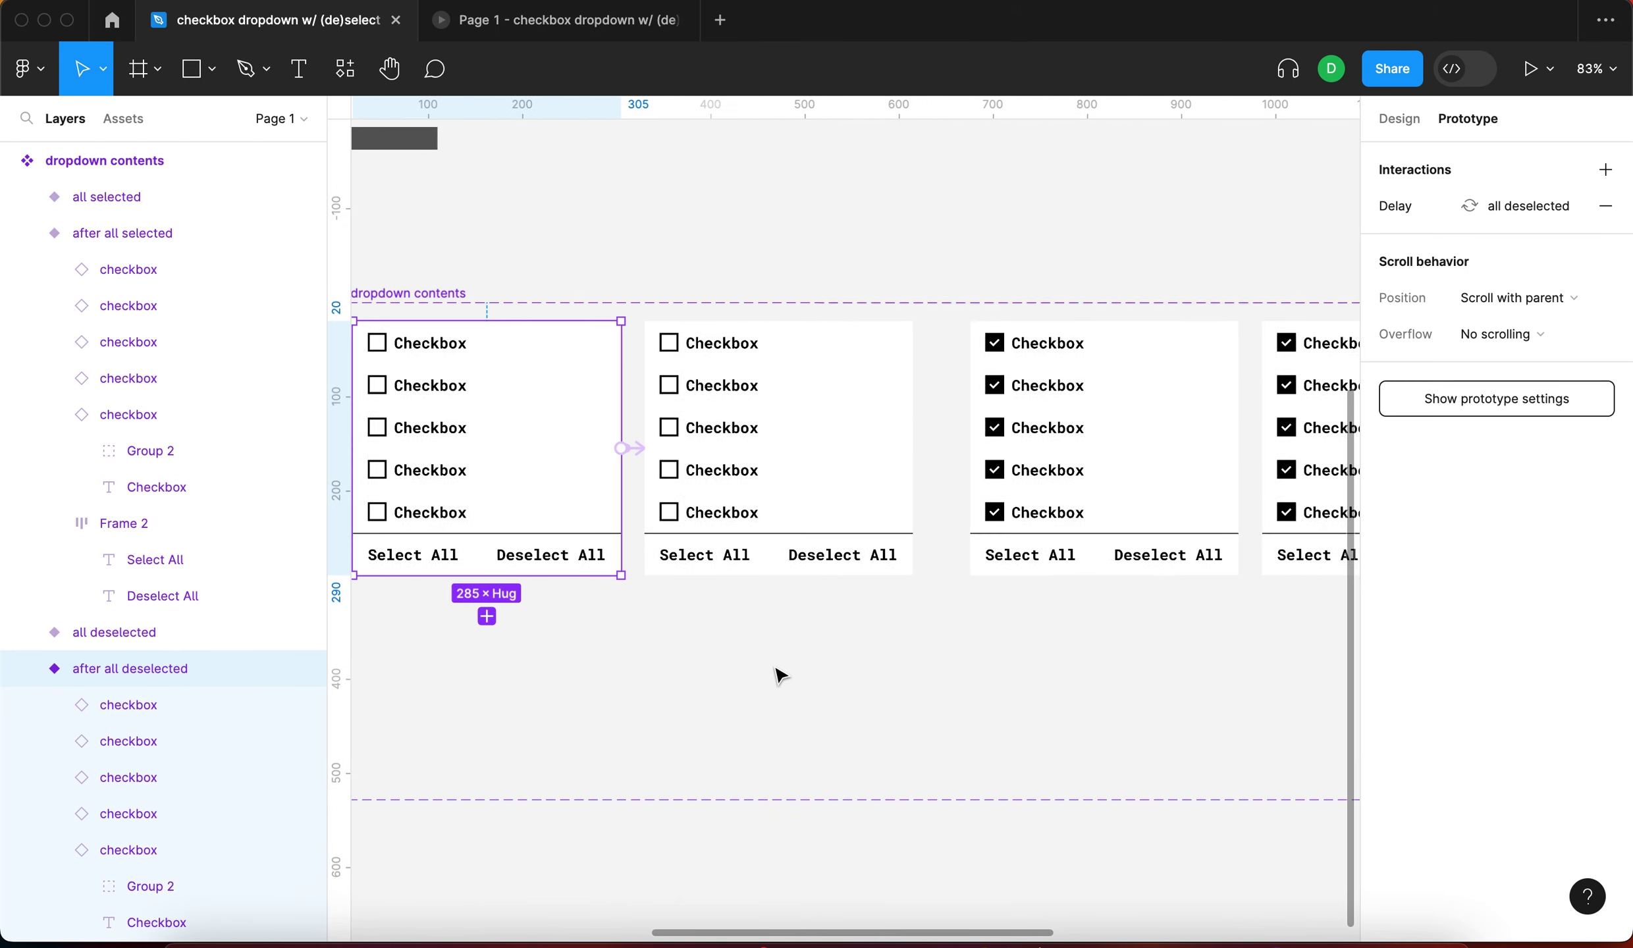
pyautogui.scroll(1, 846, 693)
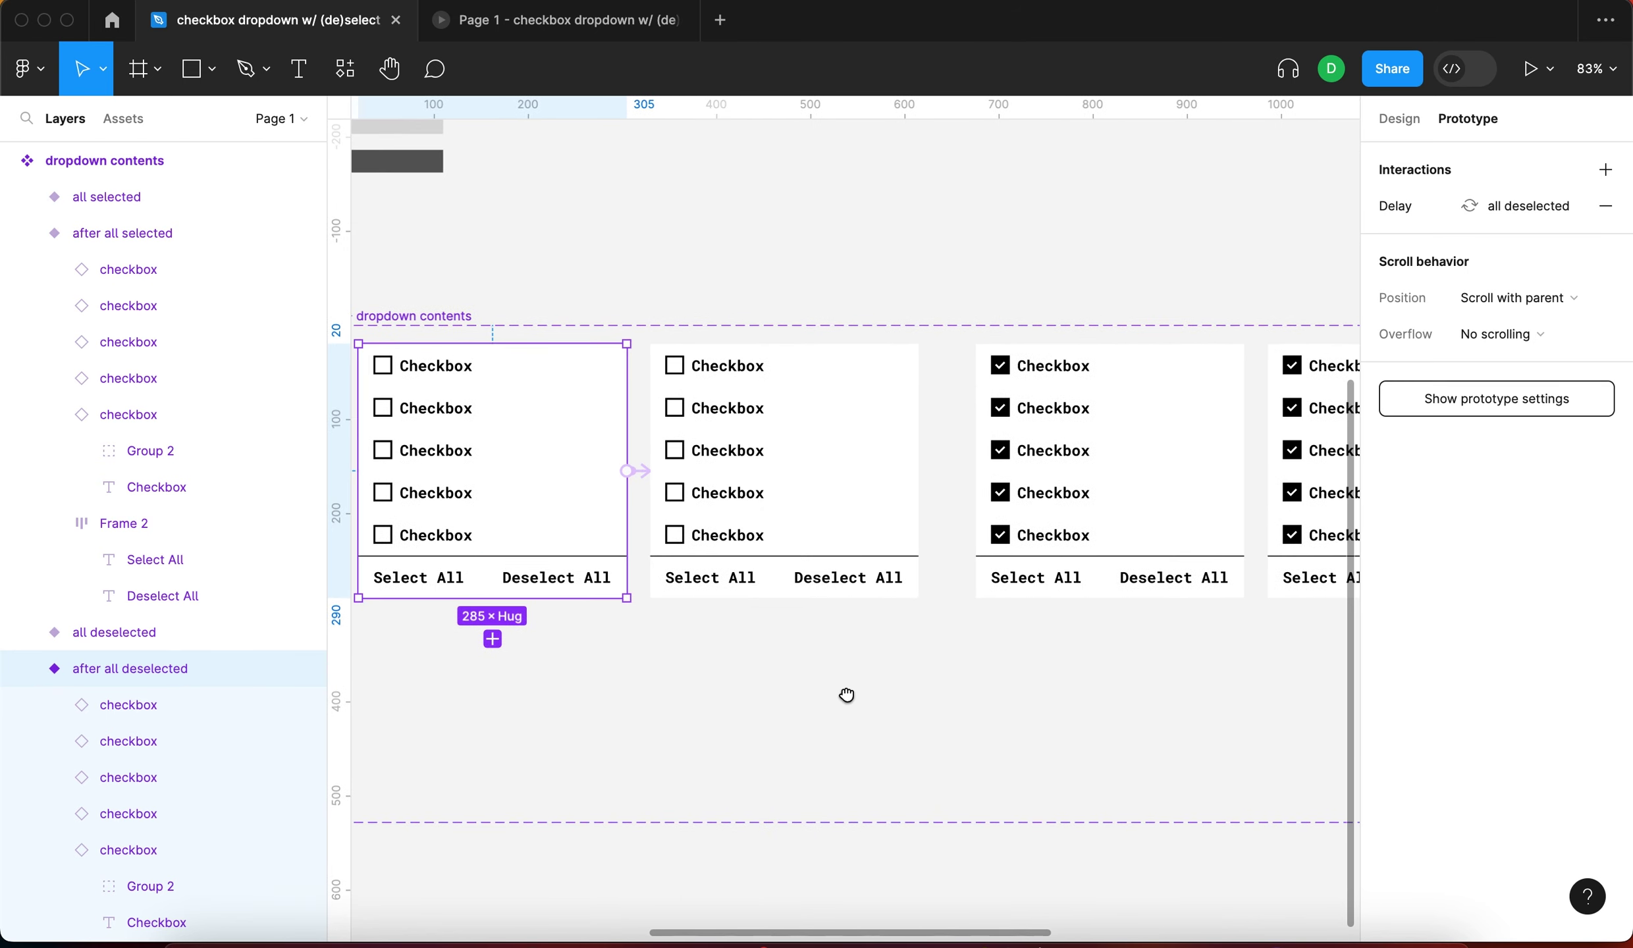
pyautogui.keyDown('shift'); pyautogui.click(1070, 515); pyautogui.keyUp('shift')
pyautogui.click(911, 794)
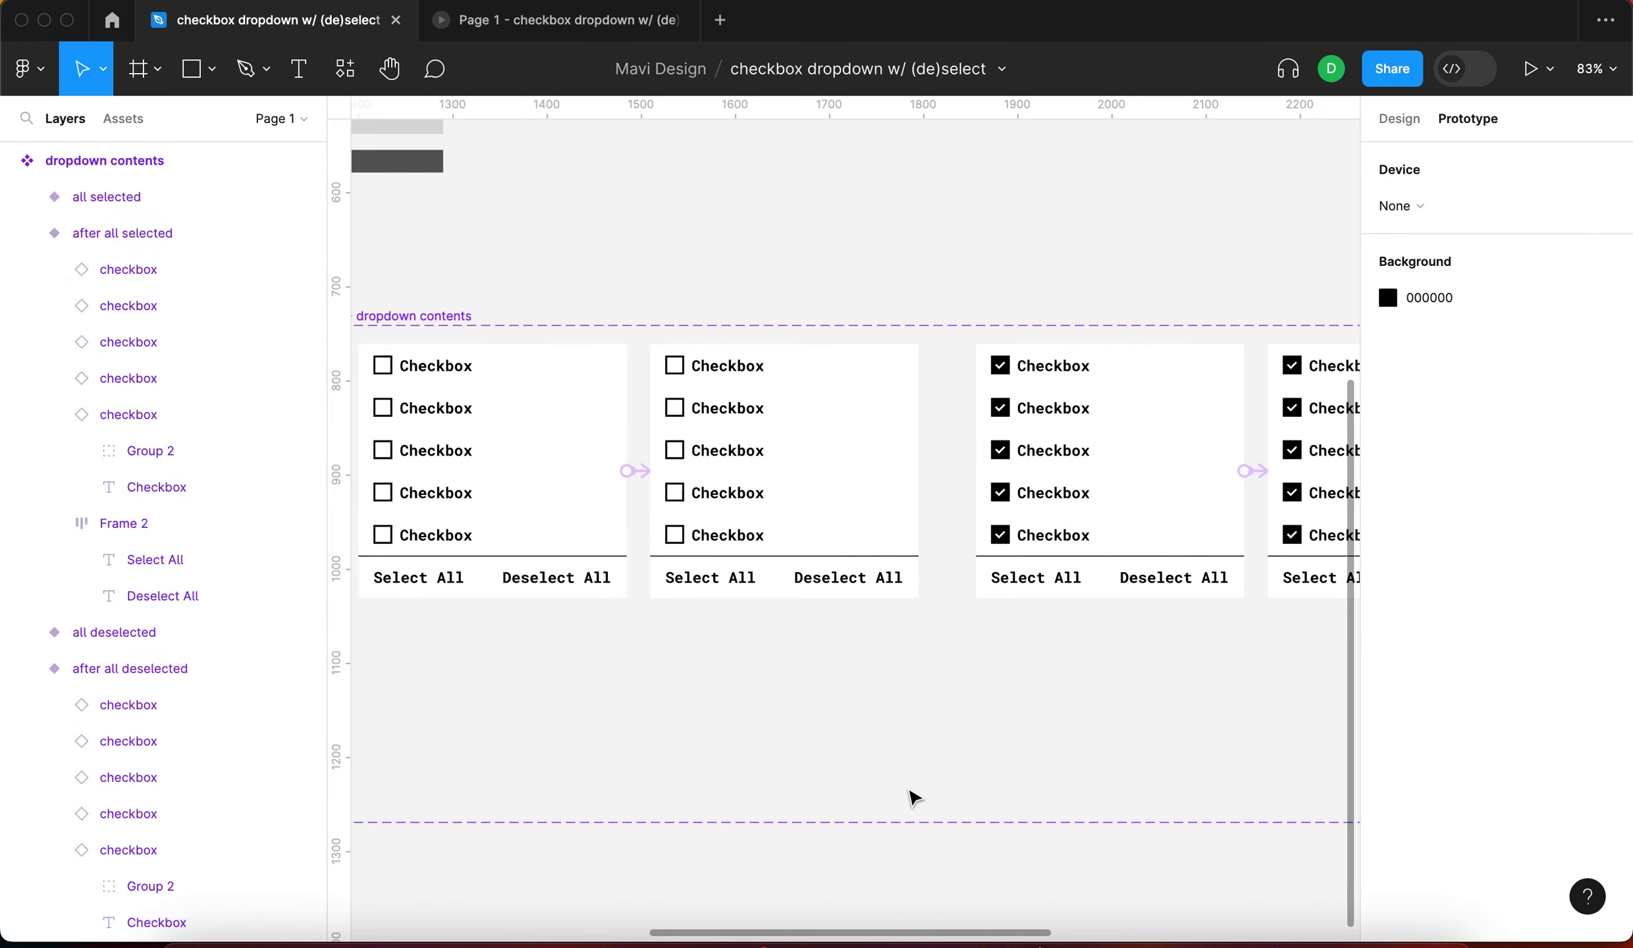
pyautogui.click(1097, 530)
pyautogui.click(566, 551)
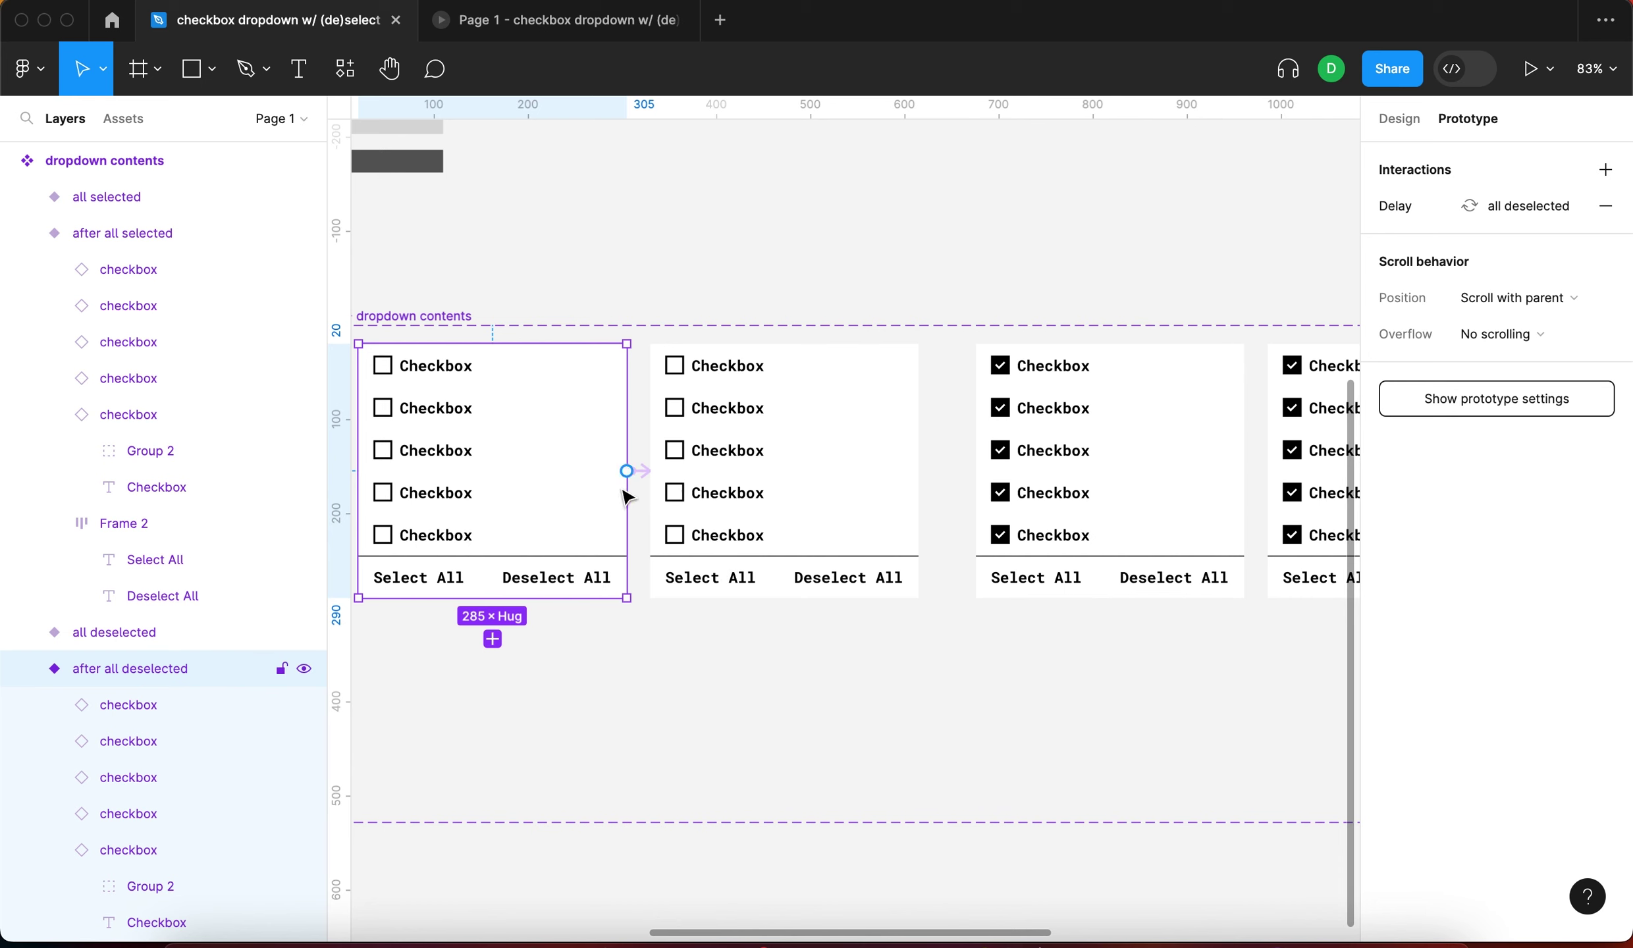
pyautogui.click(1086, 524)
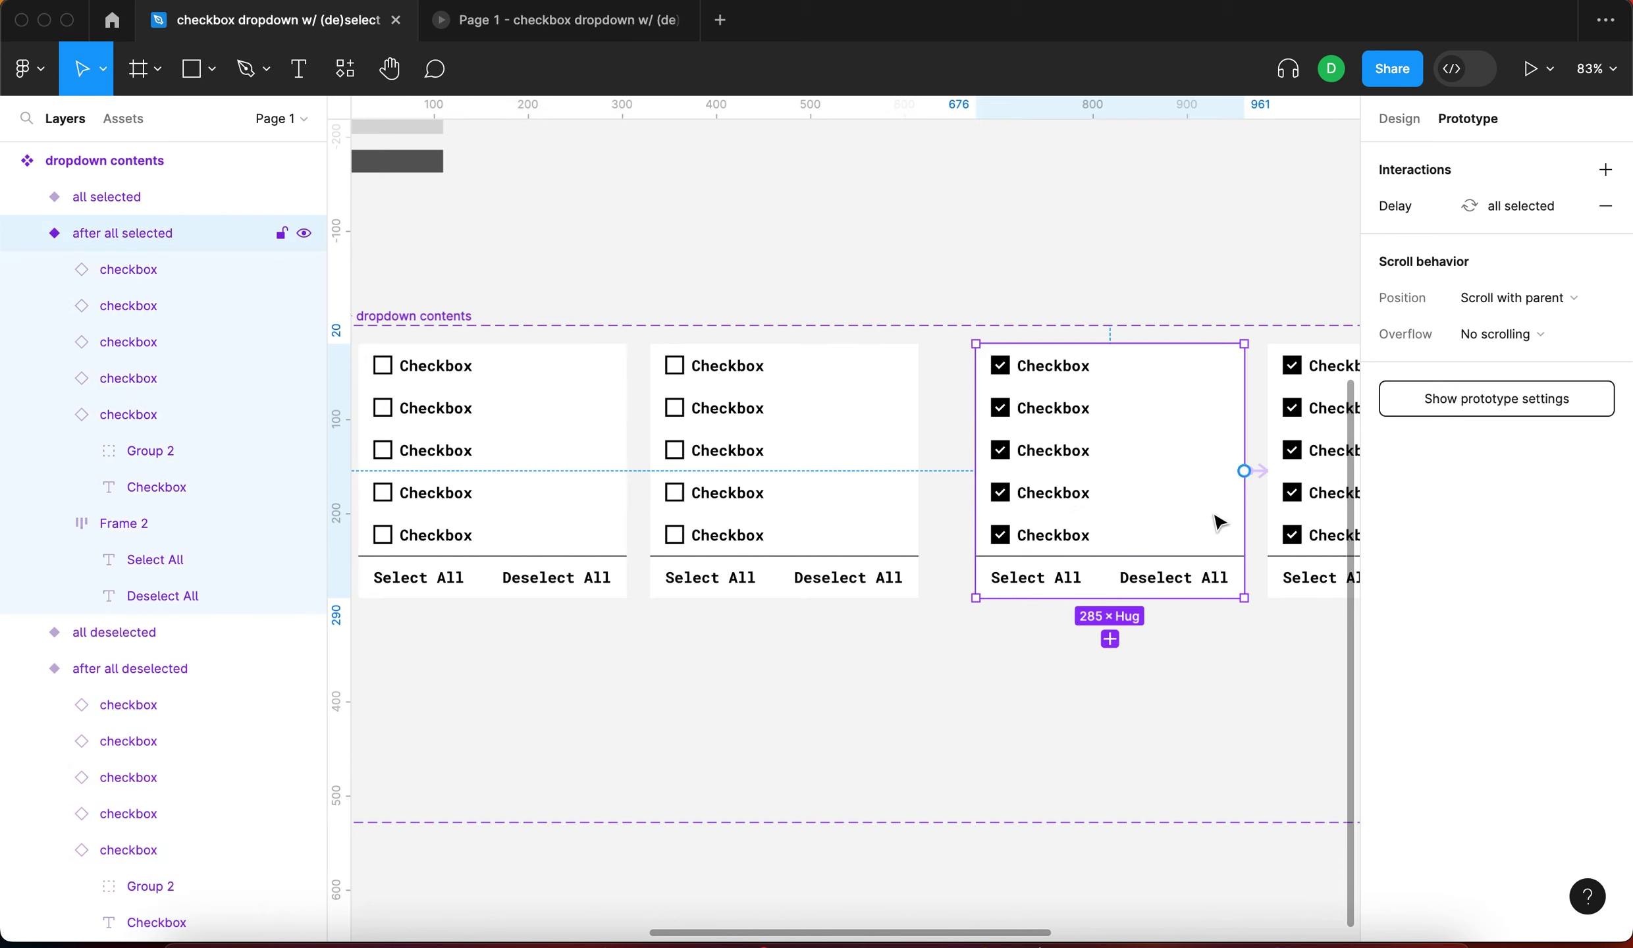
pyautogui.click(1082, 681)
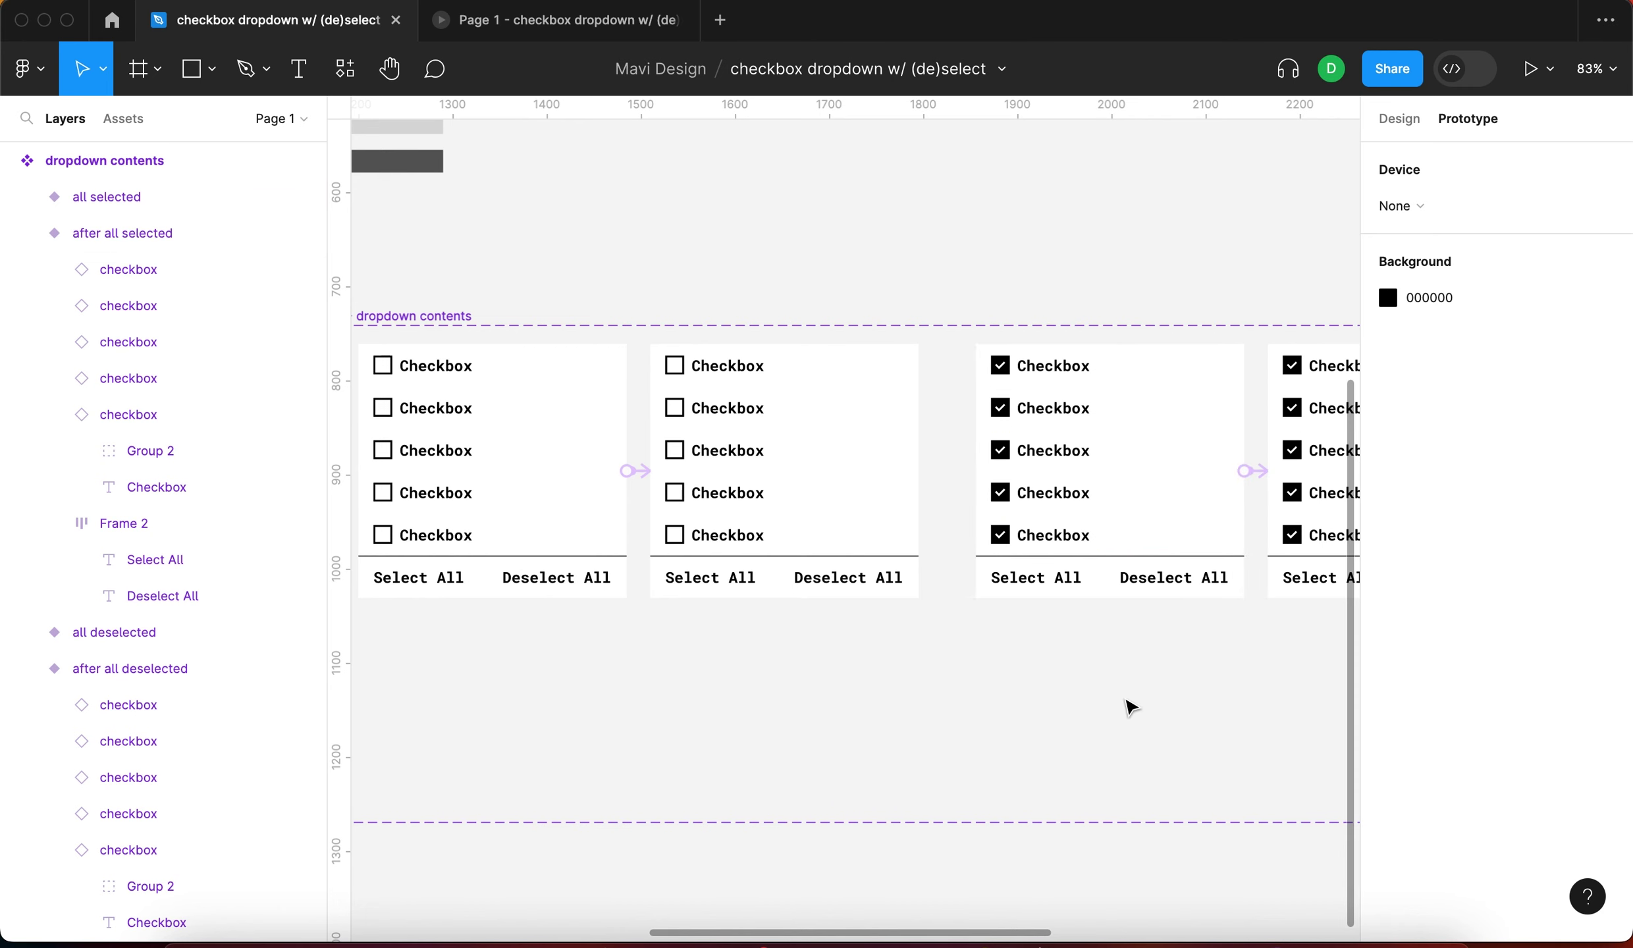
# Connect the Select All text in the all deselected variant to the after all selected variant with an On click, Change to interaction
pyautogui.scroll(-5, 1129, 707)
pyautogui.click(1127, 579)
pyautogui.keyDown('shift'); pyautogui.click(838, 547); pyautogui.keyUp('shift')
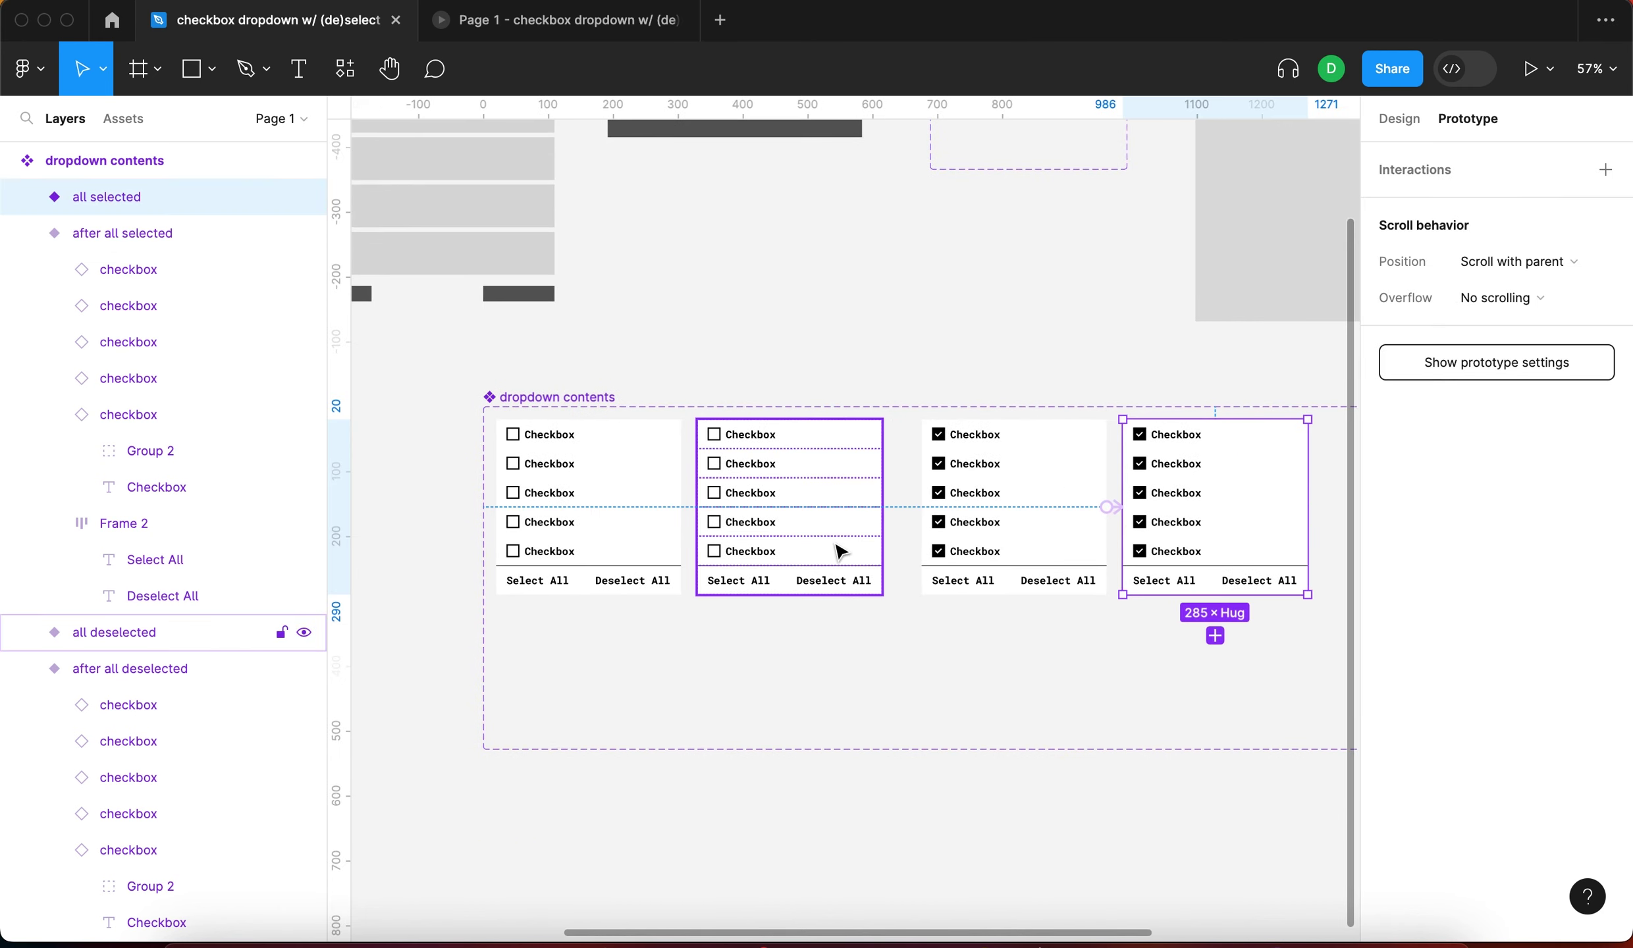
pyautogui.click(892, 685)
pyautogui.scroll(3, 888, 678)
pyautogui.click(758, 441)
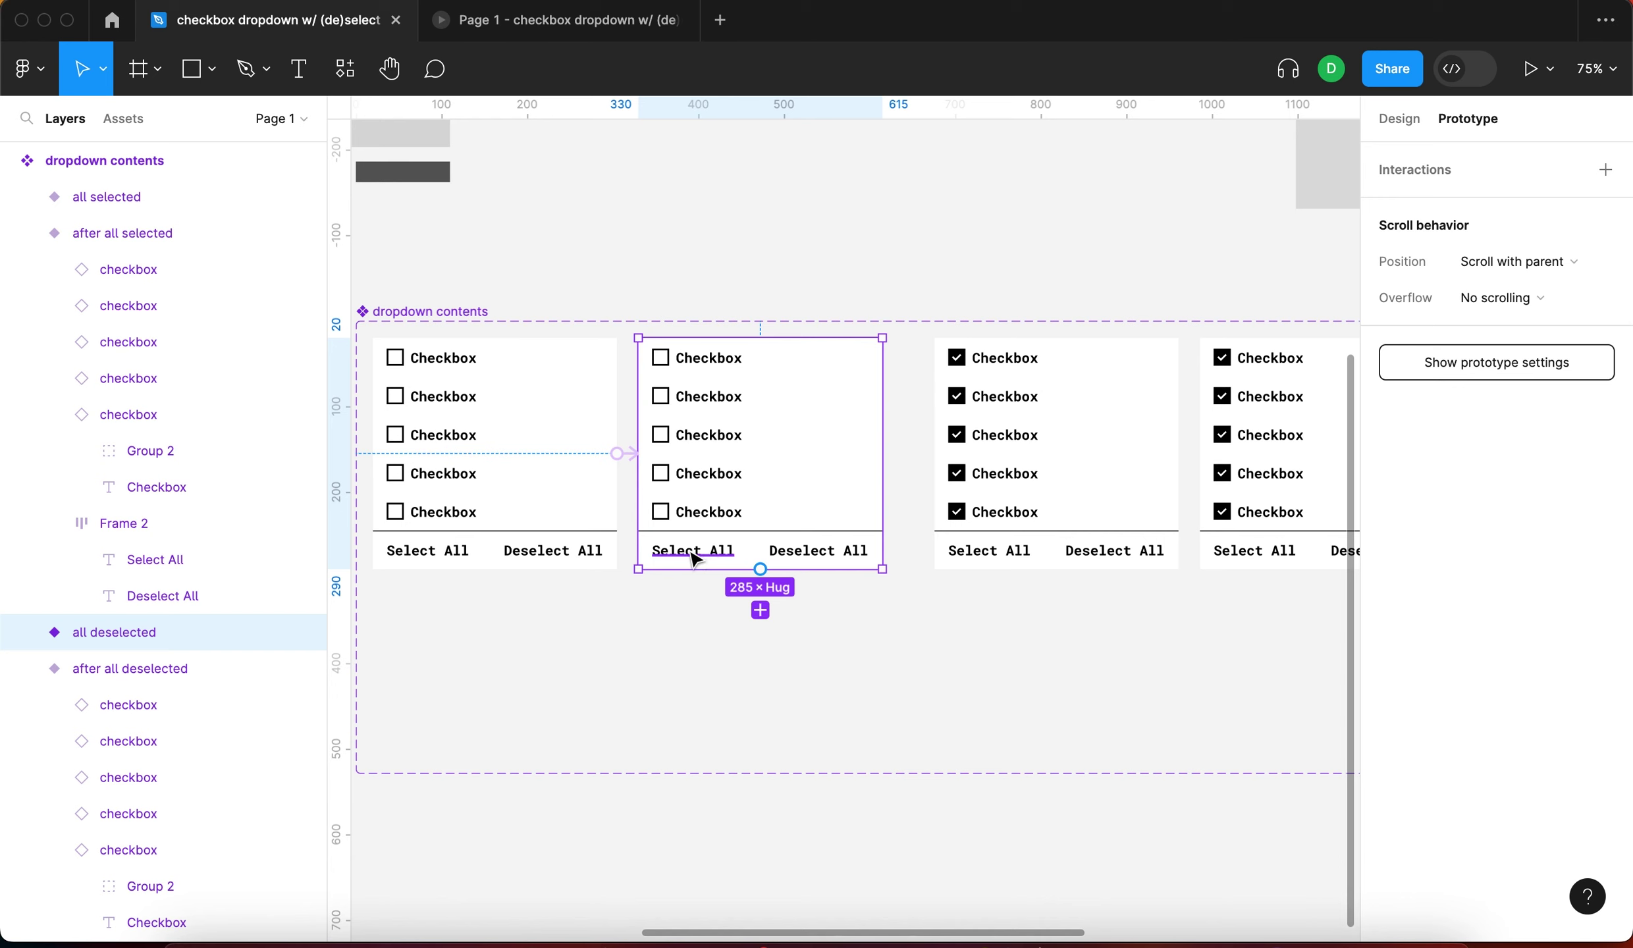
pyautogui.click(693, 551)
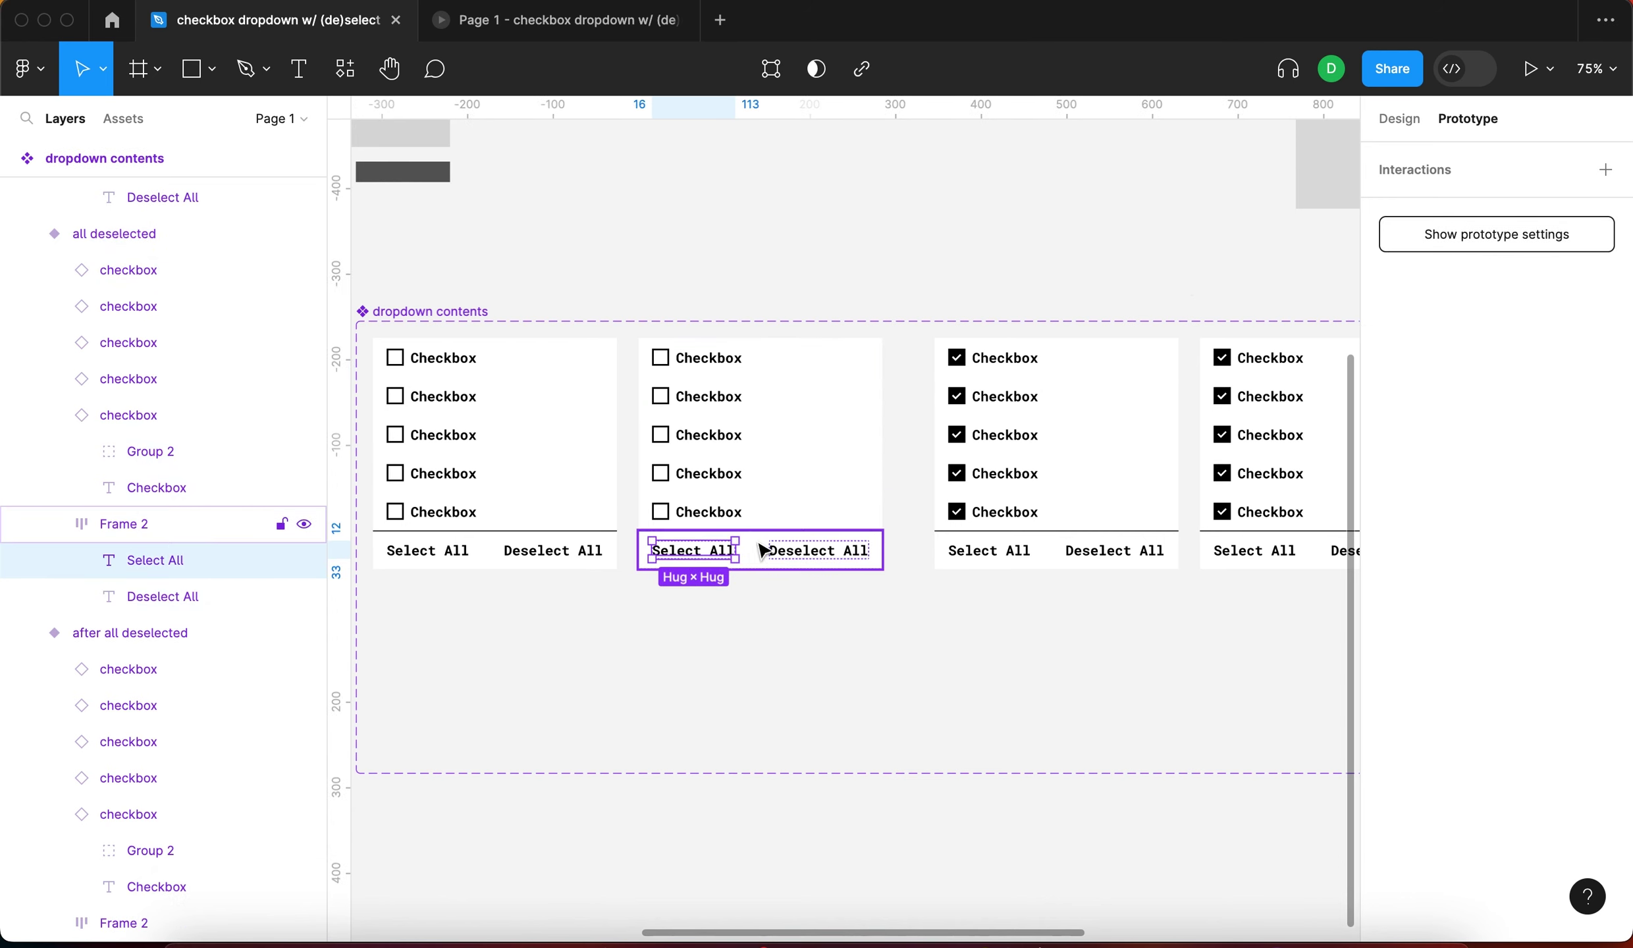
pyautogui.moveTo(735, 550); pyautogui.dragTo(952, 461)
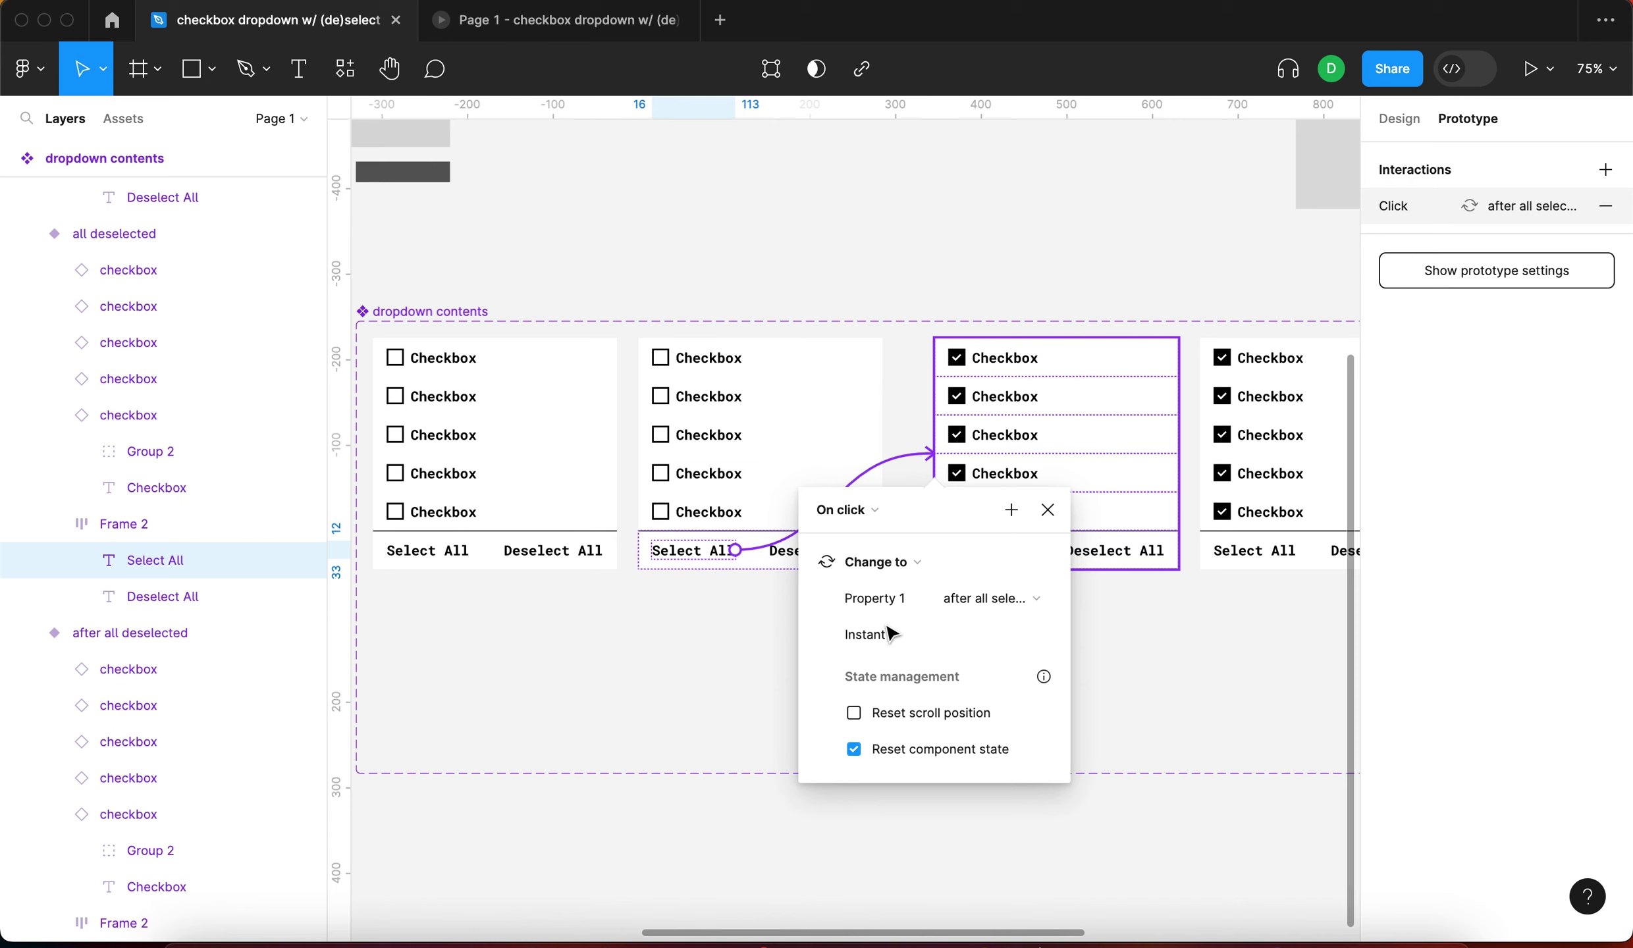
pyautogui.moveTo(1067, 658); pyautogui.dragTo(1047, 659)
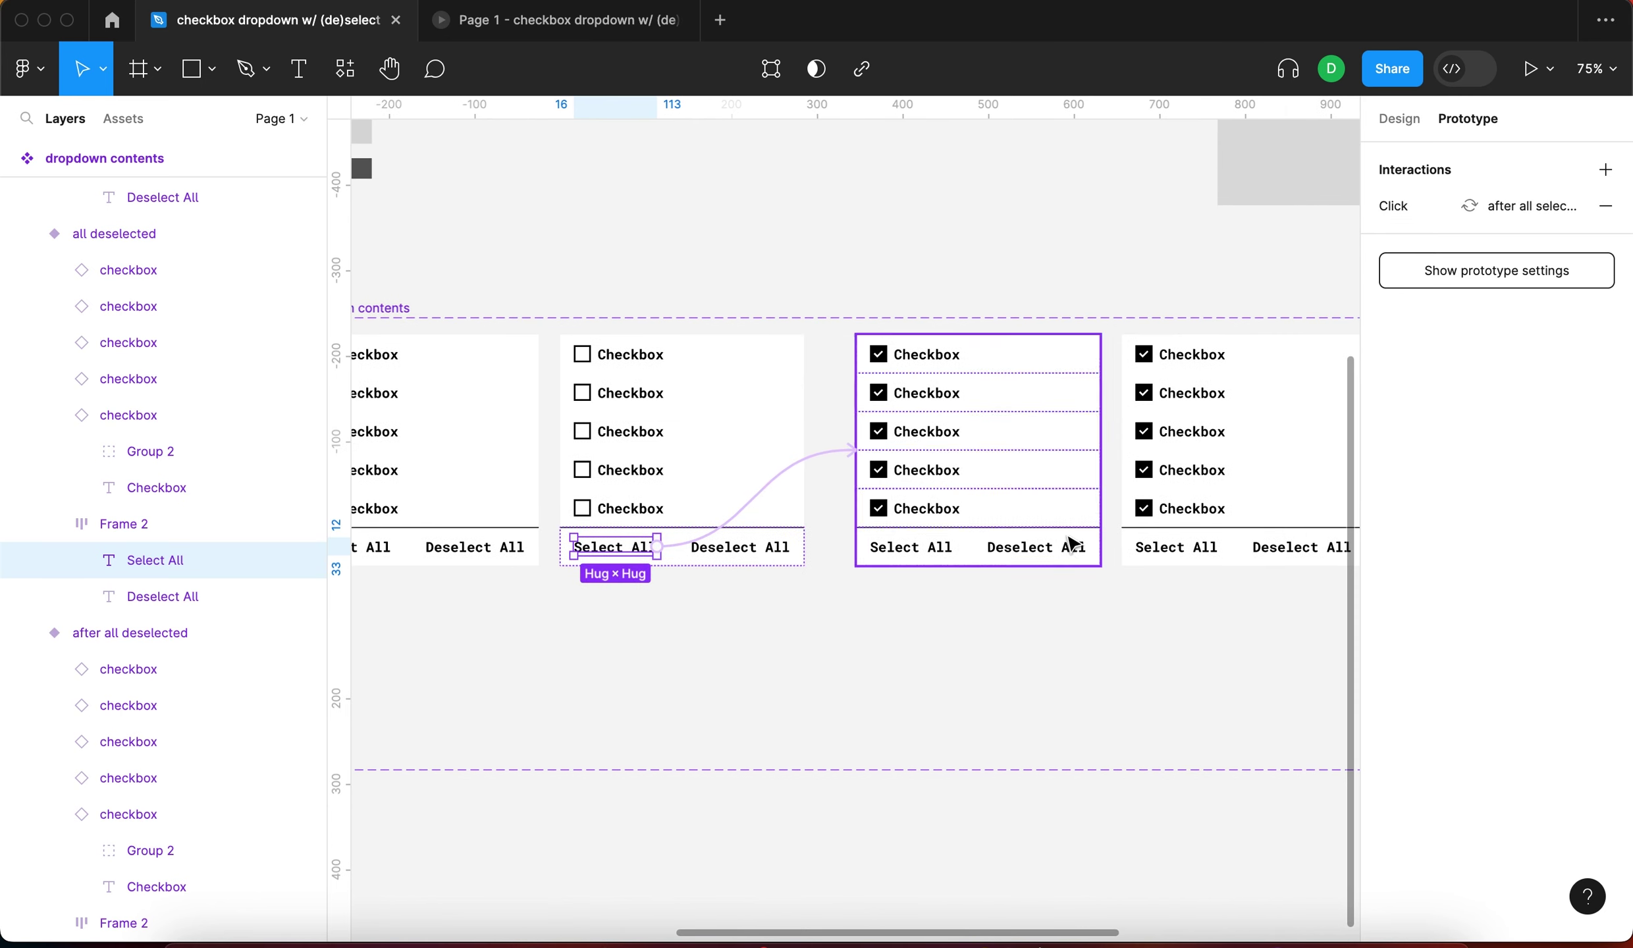
pyautogui.click(1062, 550)
pyautogui.moveTo(1037, 557); pyautogui.dragTo(484, 510)
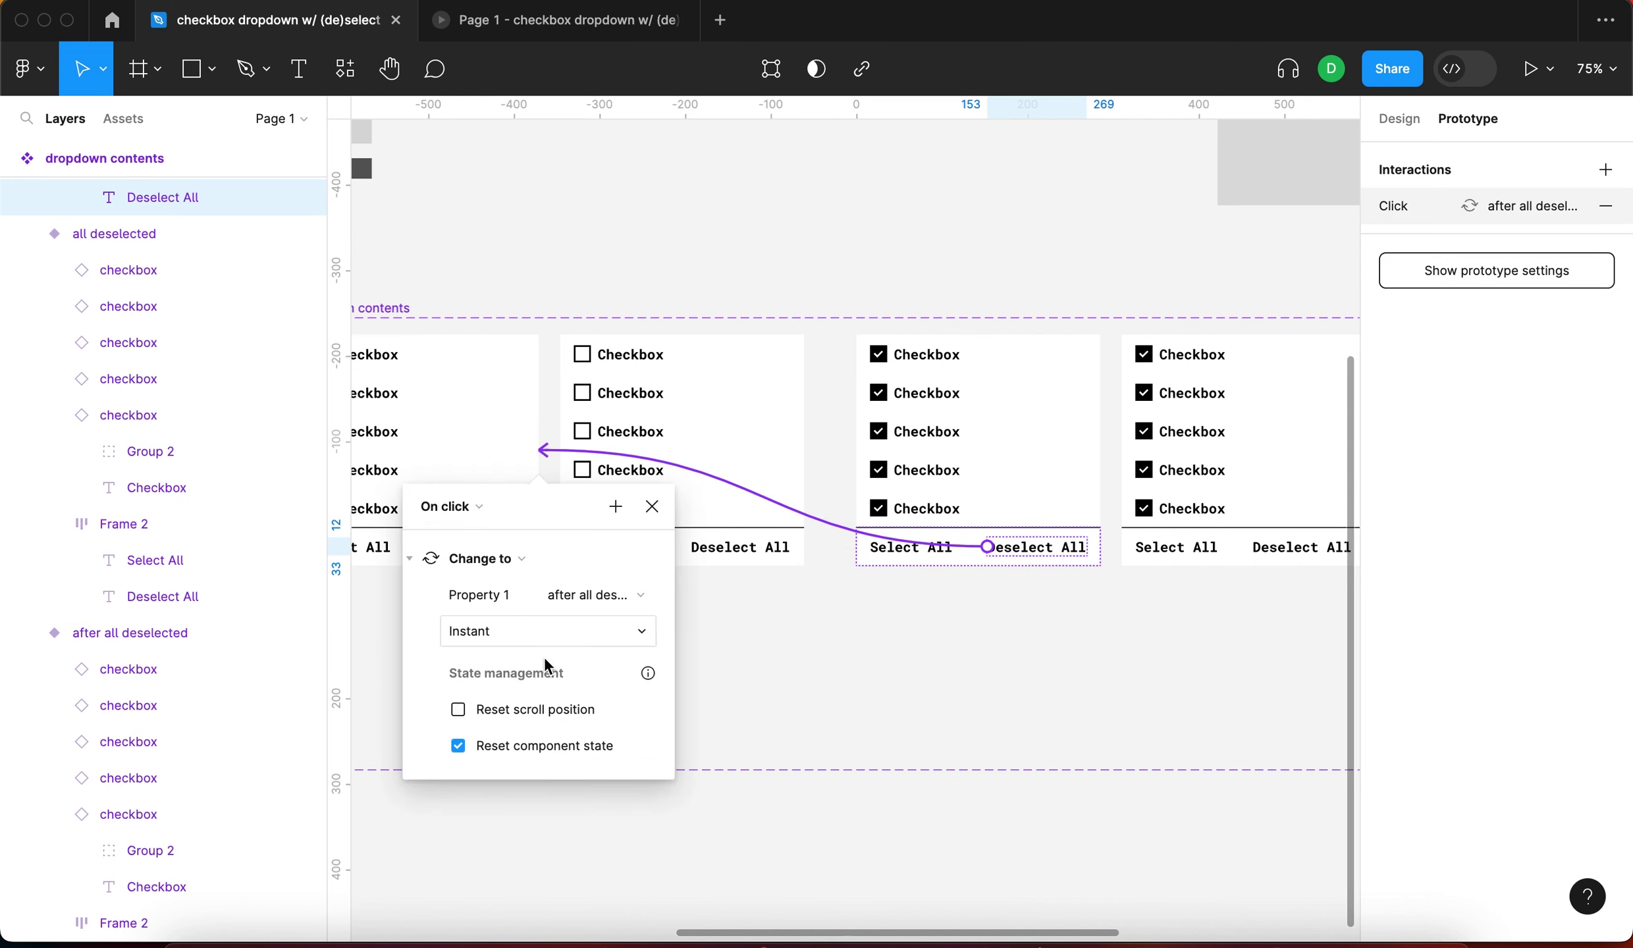
pyautogui.hscroll(-5, 835, 693)
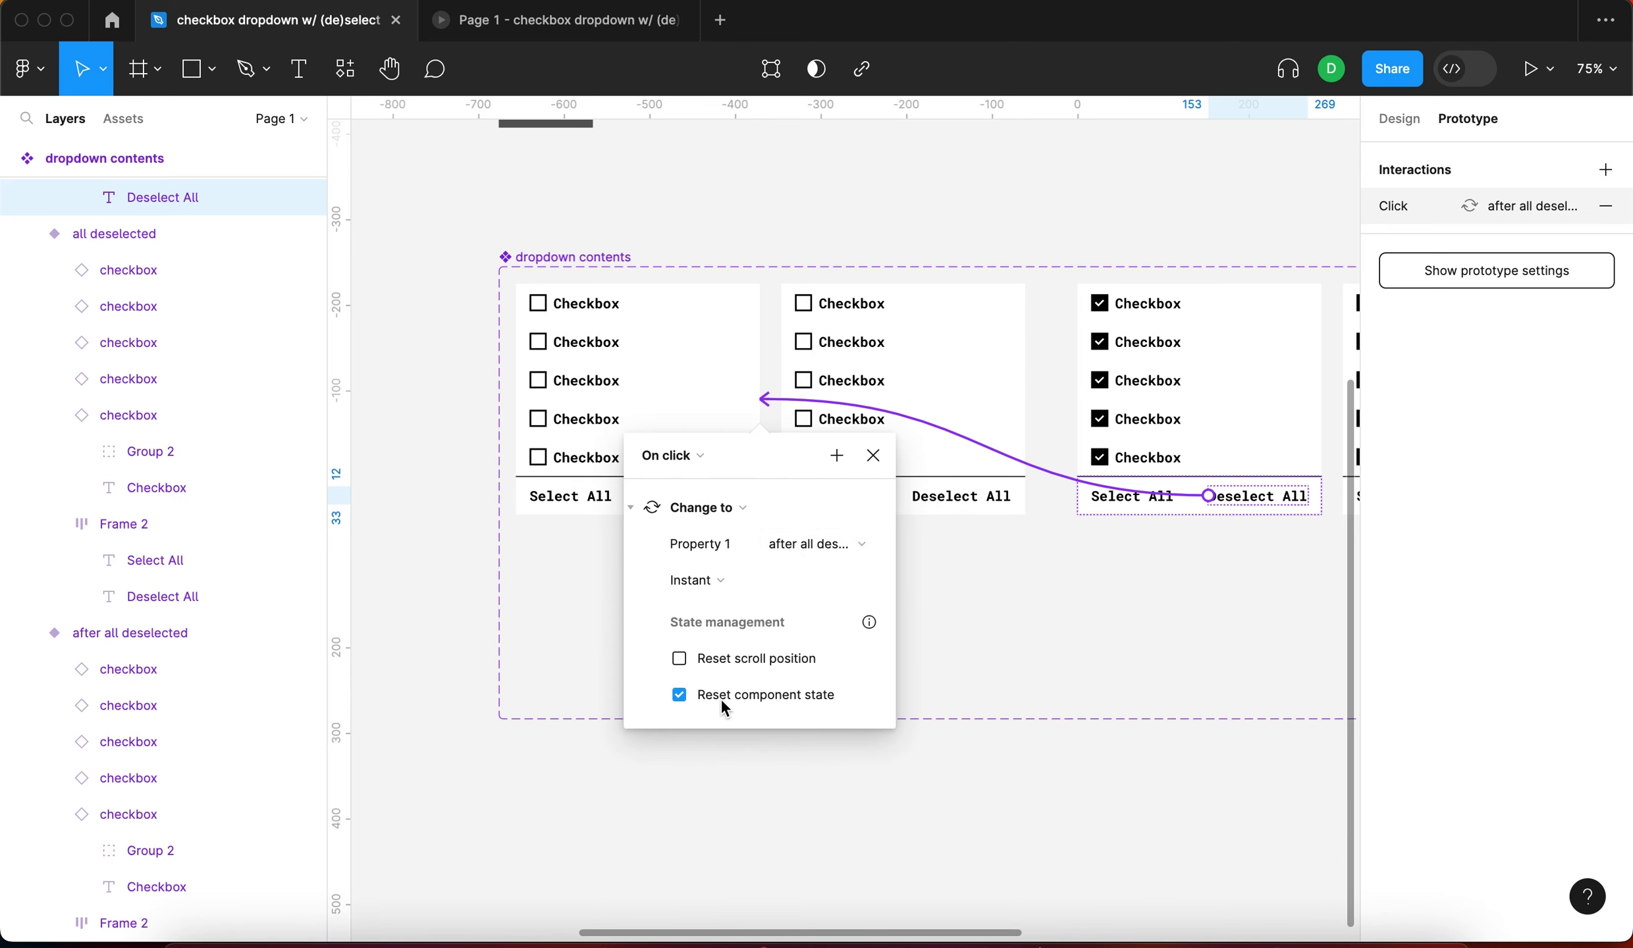
pyautogui.click(874, 456)
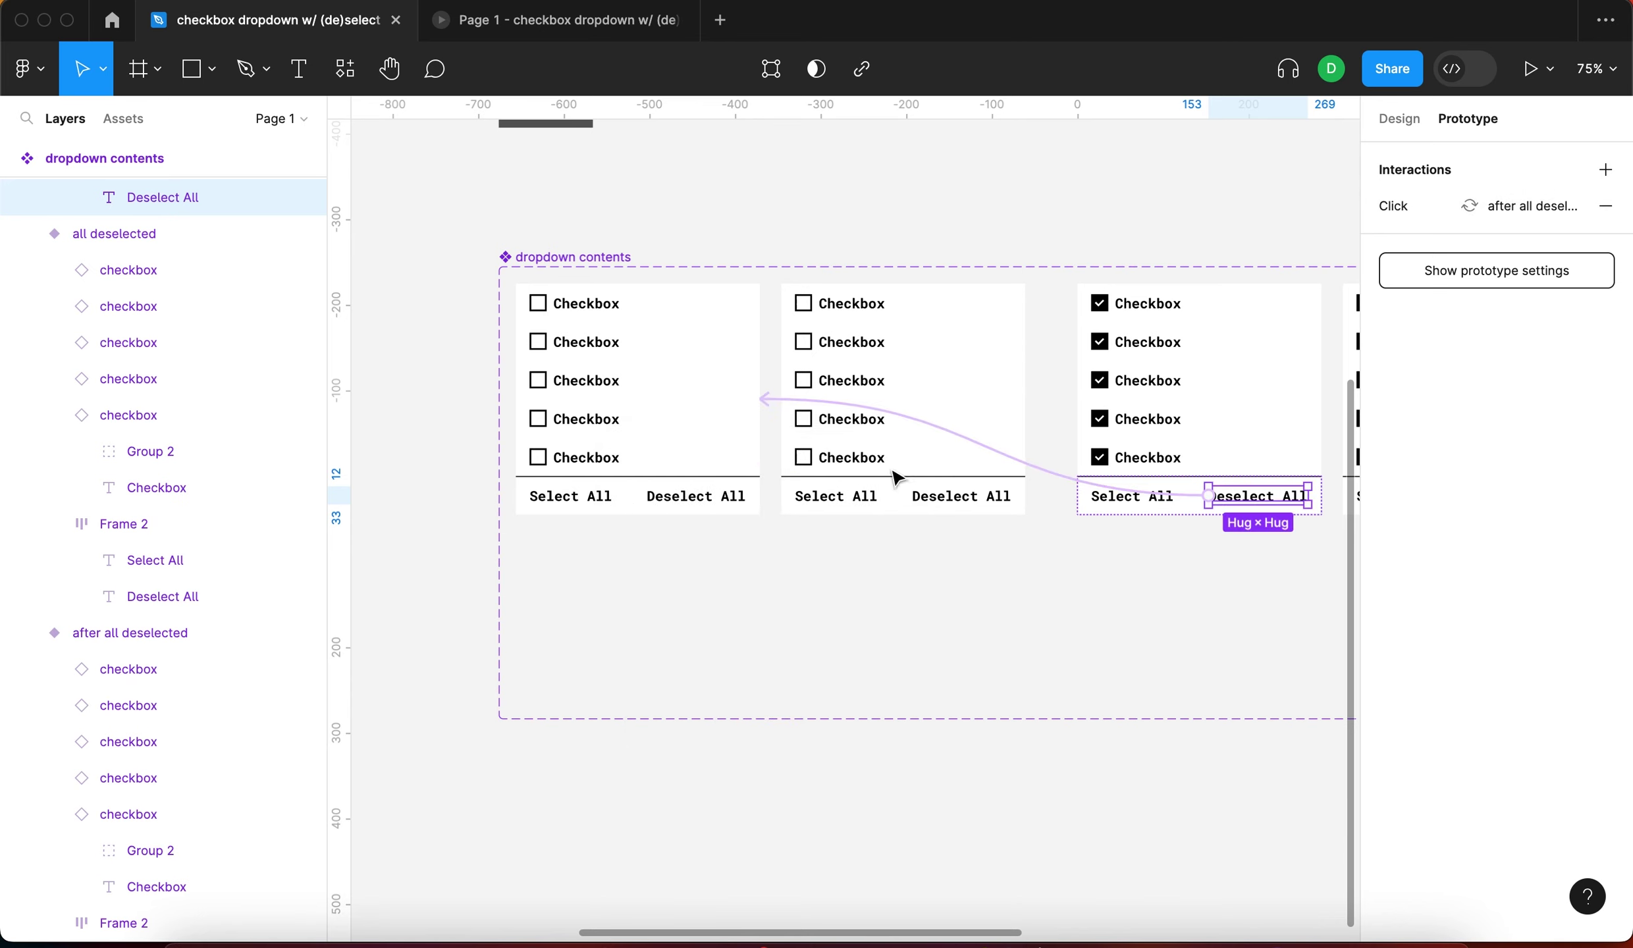
pyautogui.hscroll(5, 897, 474)
pyautogui.click(856, 487)
pyautogui.press('BackSpace')
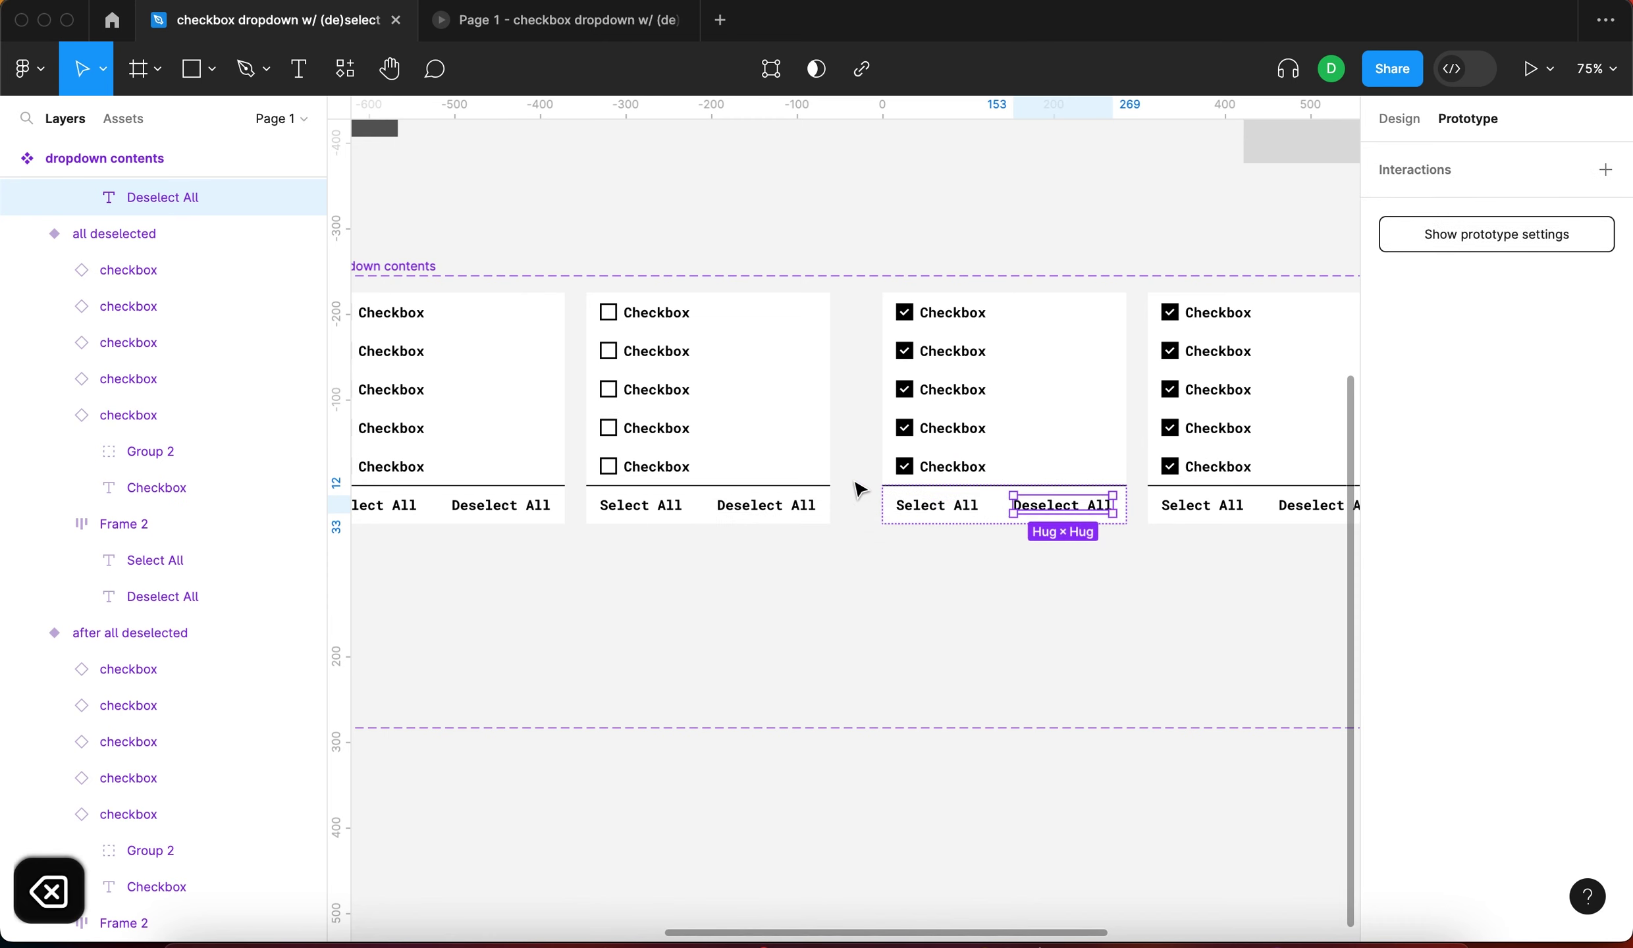
# Connect the Deselect All text in the all selected variant to the after all deselected variant with an On click, Change to interaction
pyautogui.hscroll(2, 1075, 495)
pyautogui.click(1280, 515)
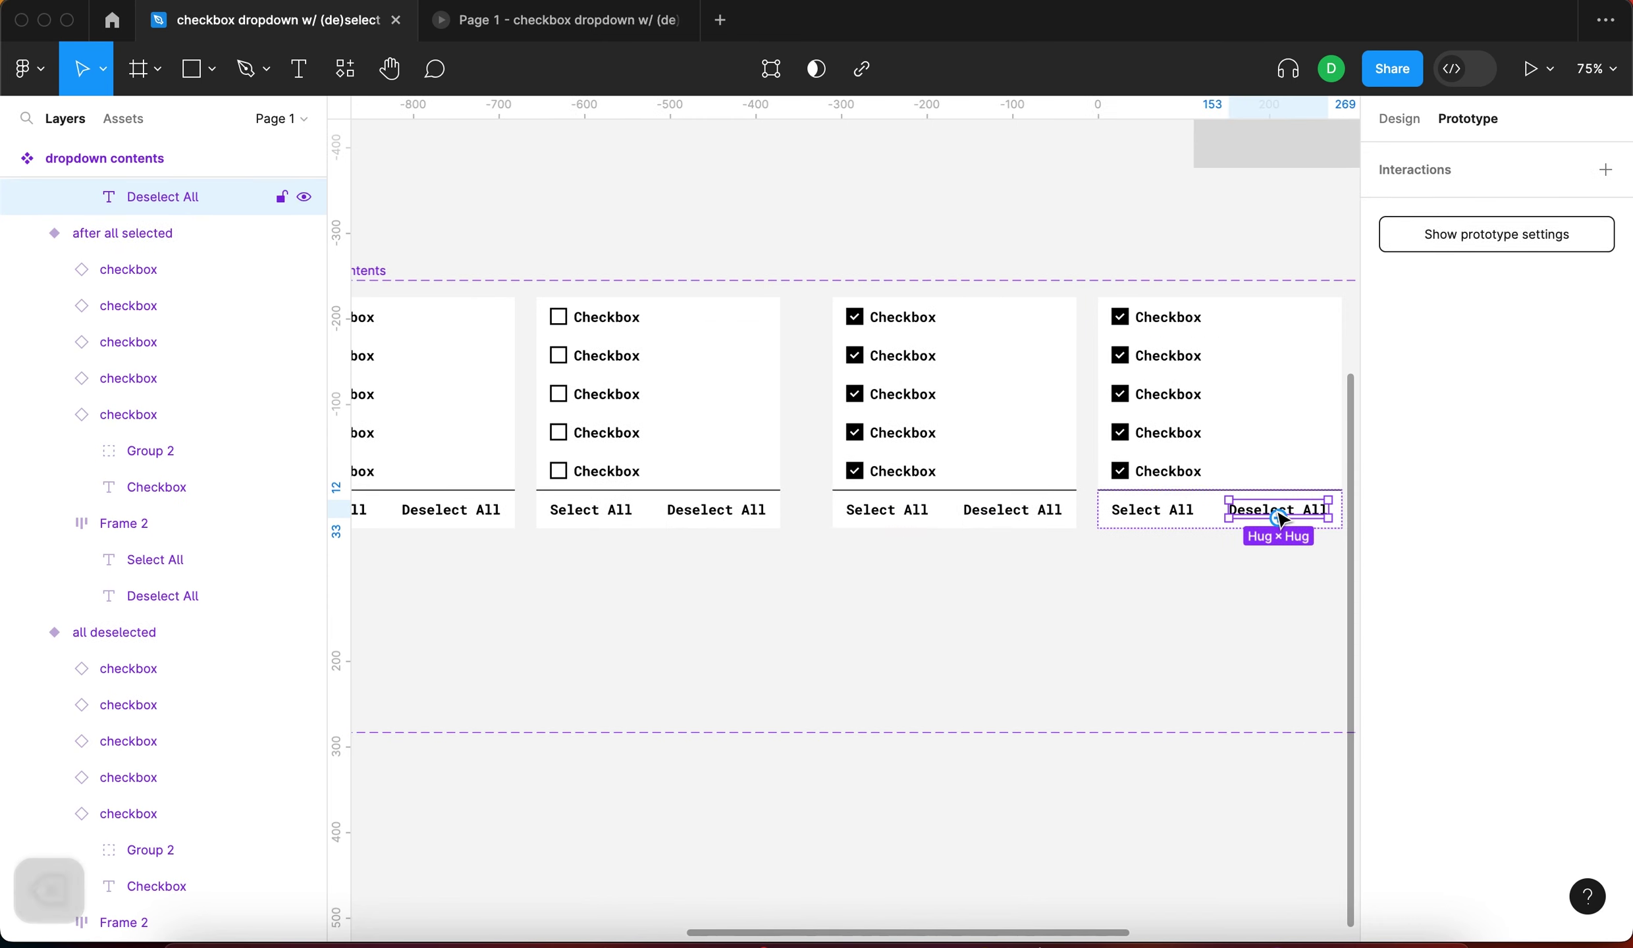
pyautogui.scroll(-3, 1281, 521)
pyautogui.moveTo(1277, 515); pyautogui.dragTo(644, 487)
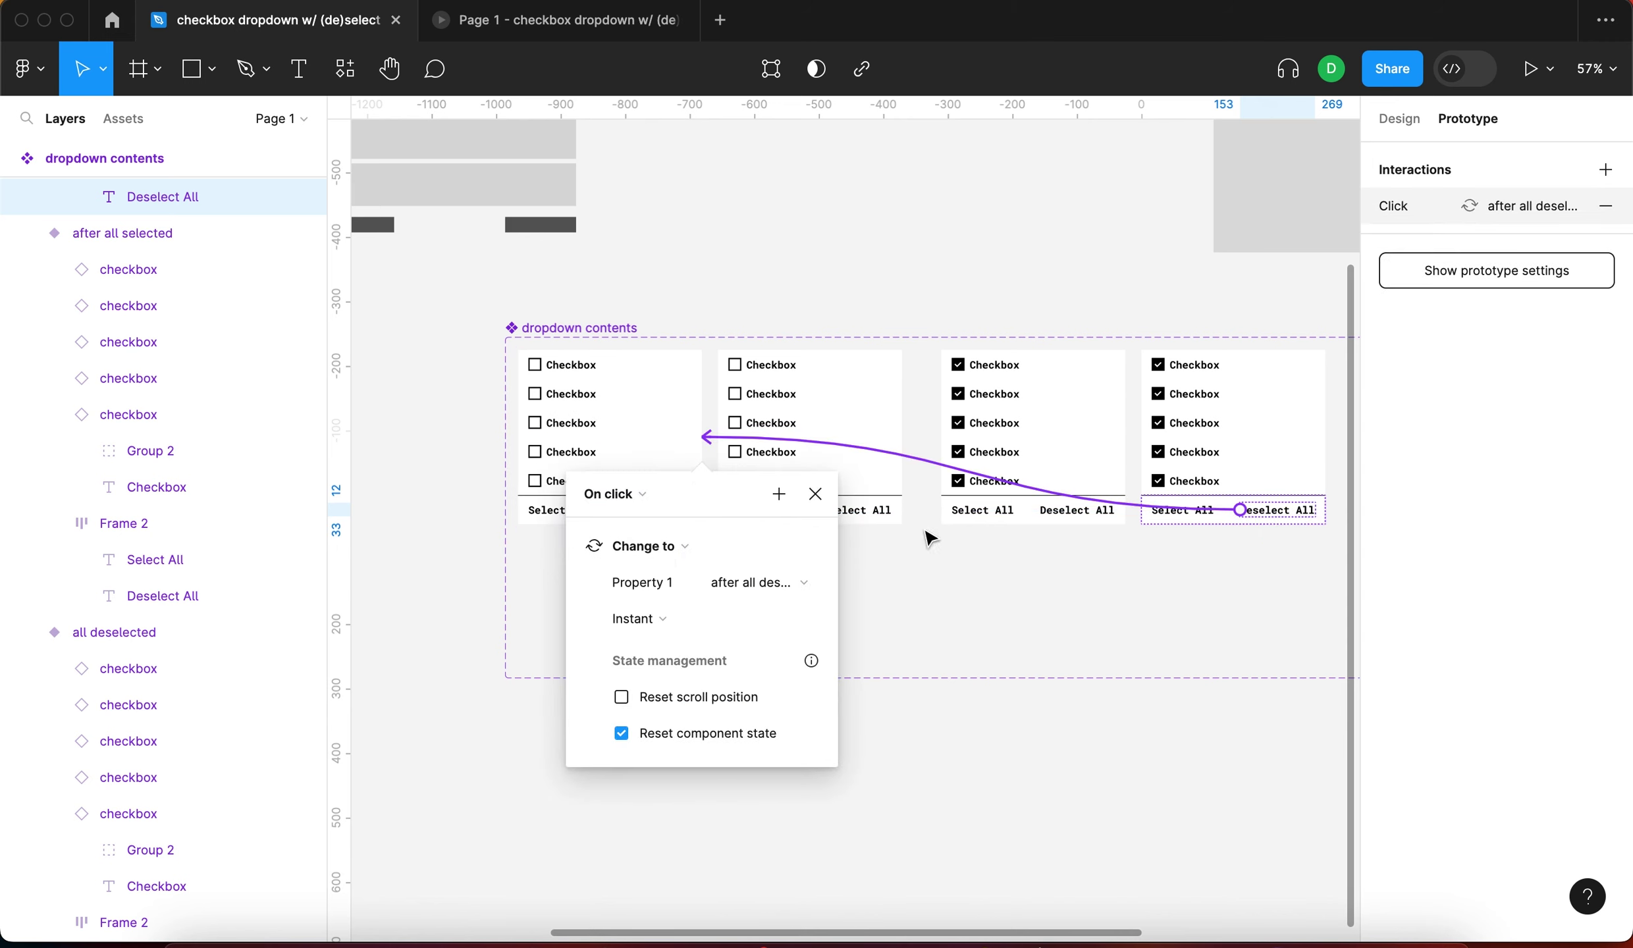
pyautogui.click(815, 494)
pyautogui.hscroll(2, 1119, 629)
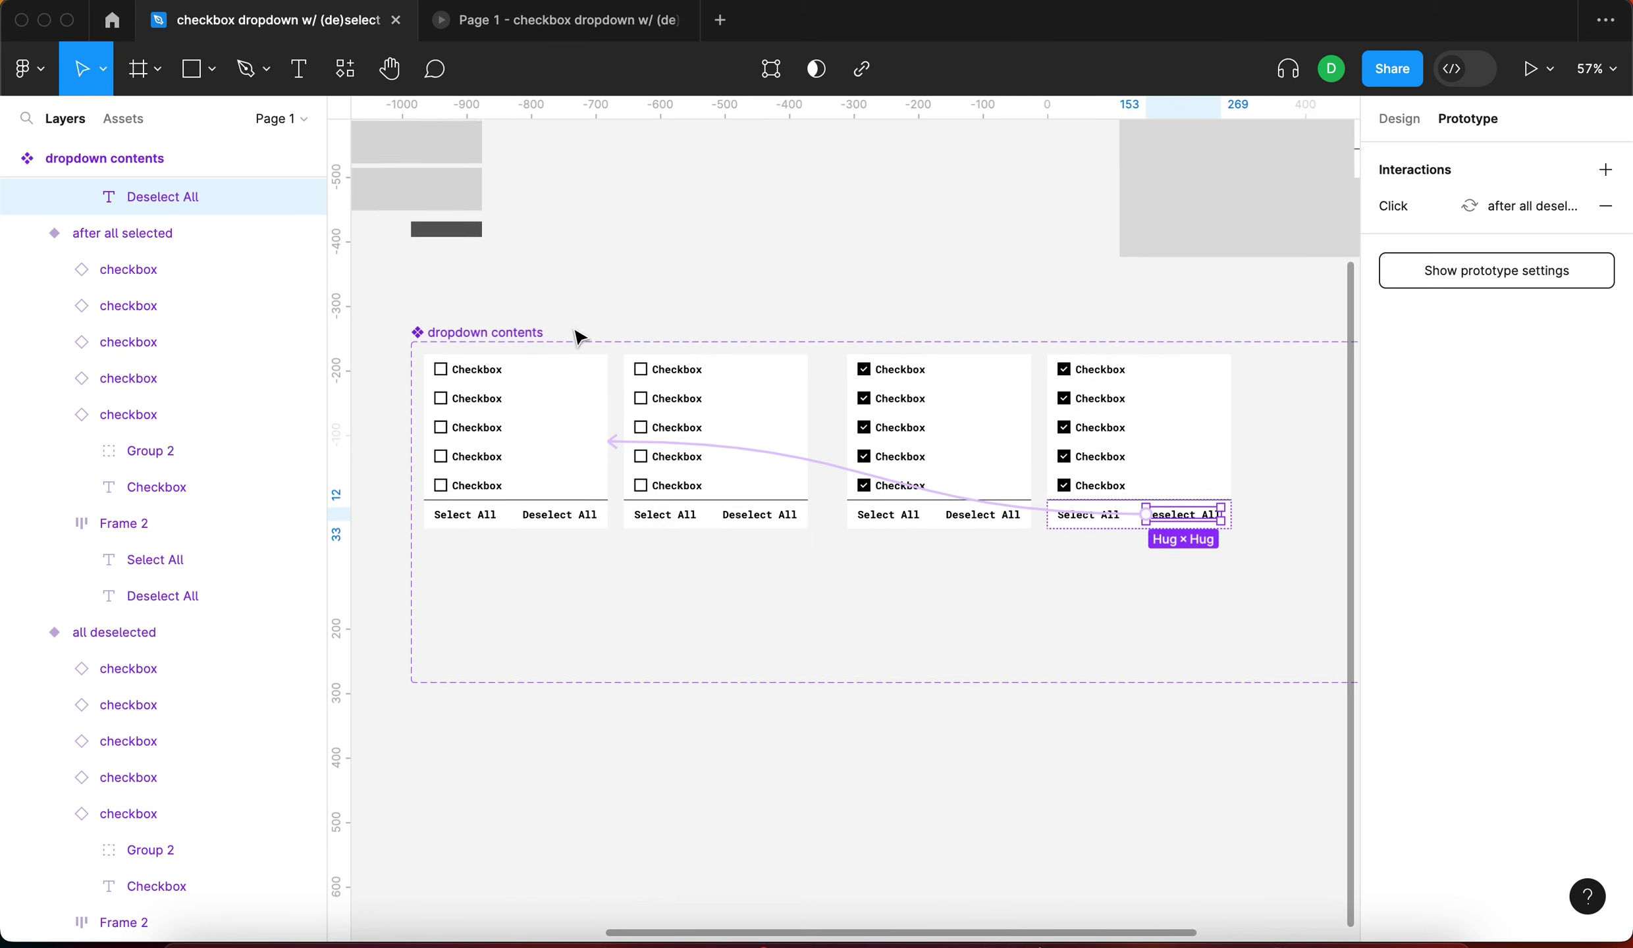
pyautogui.click(495, 336)
pyautogui.click(866, 266)
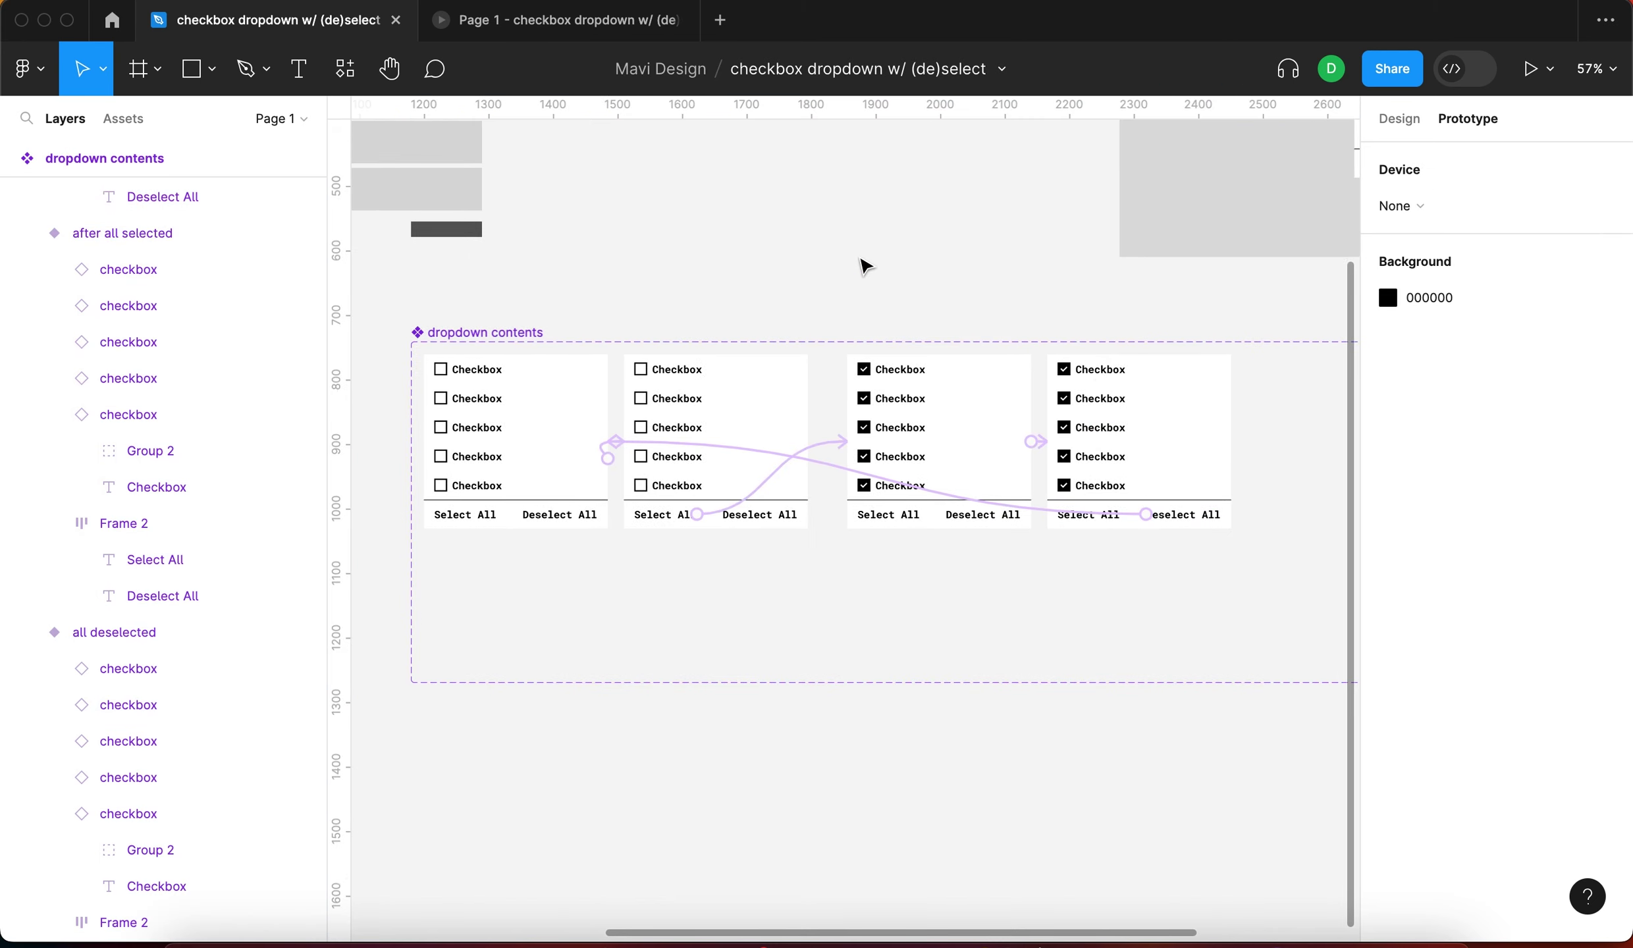
# Switch to the open prototype preview, restart it and reveal its clickable hotspots
pyautogui.click(627, 6)
pyautogui.click(593, 224)
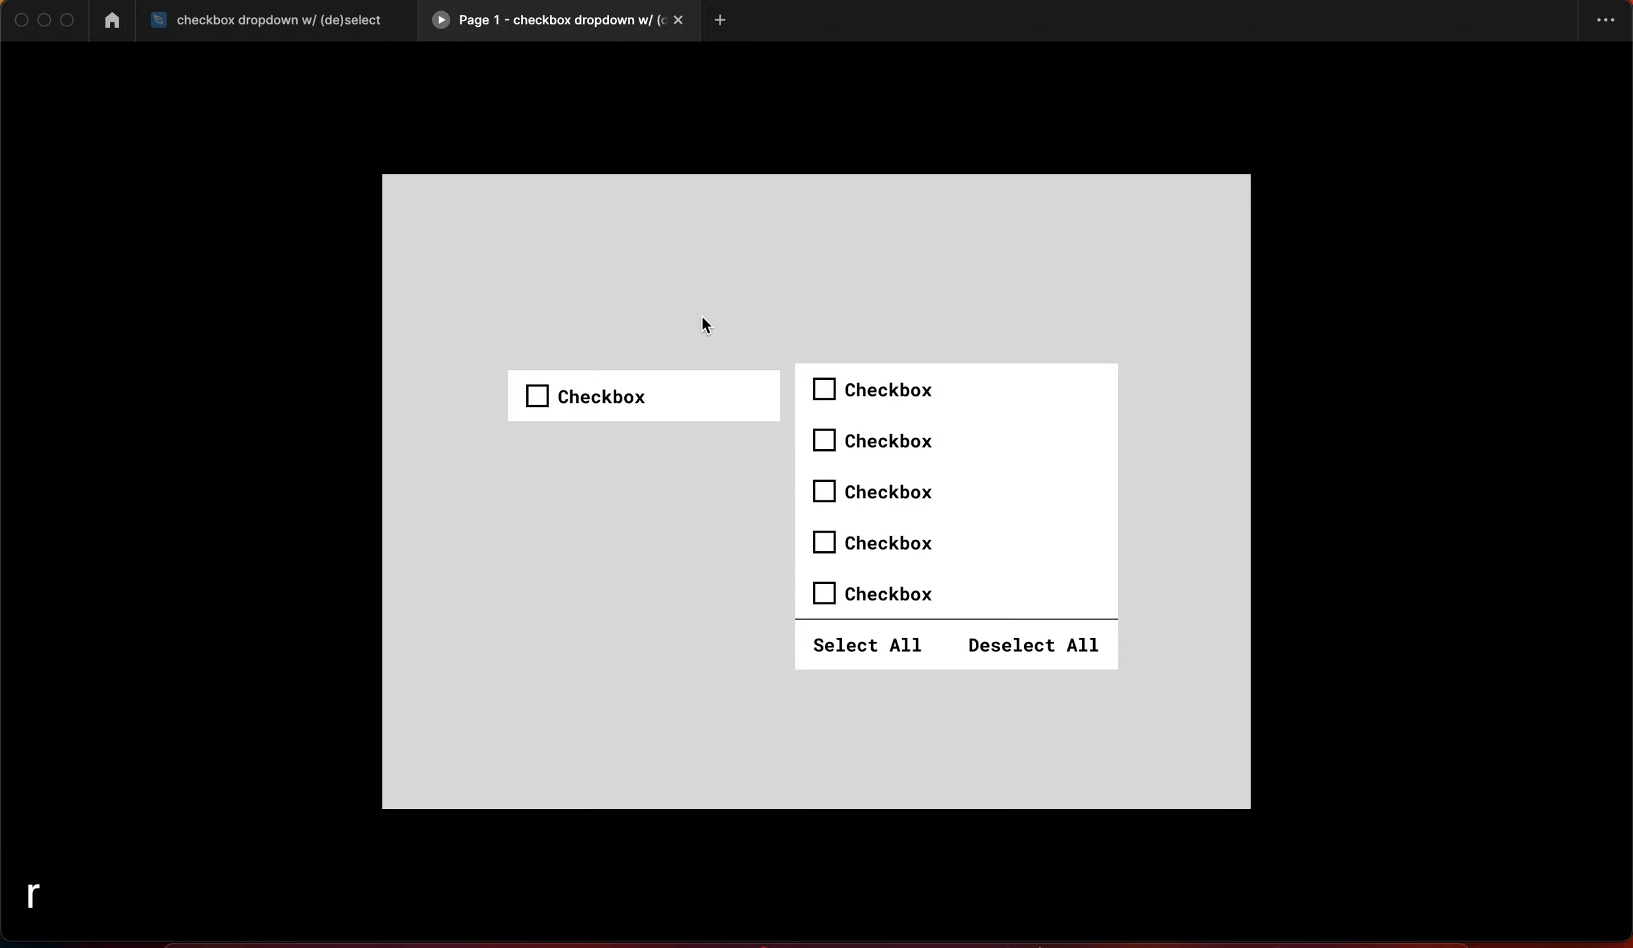
pyautogui.click(1028, 284)
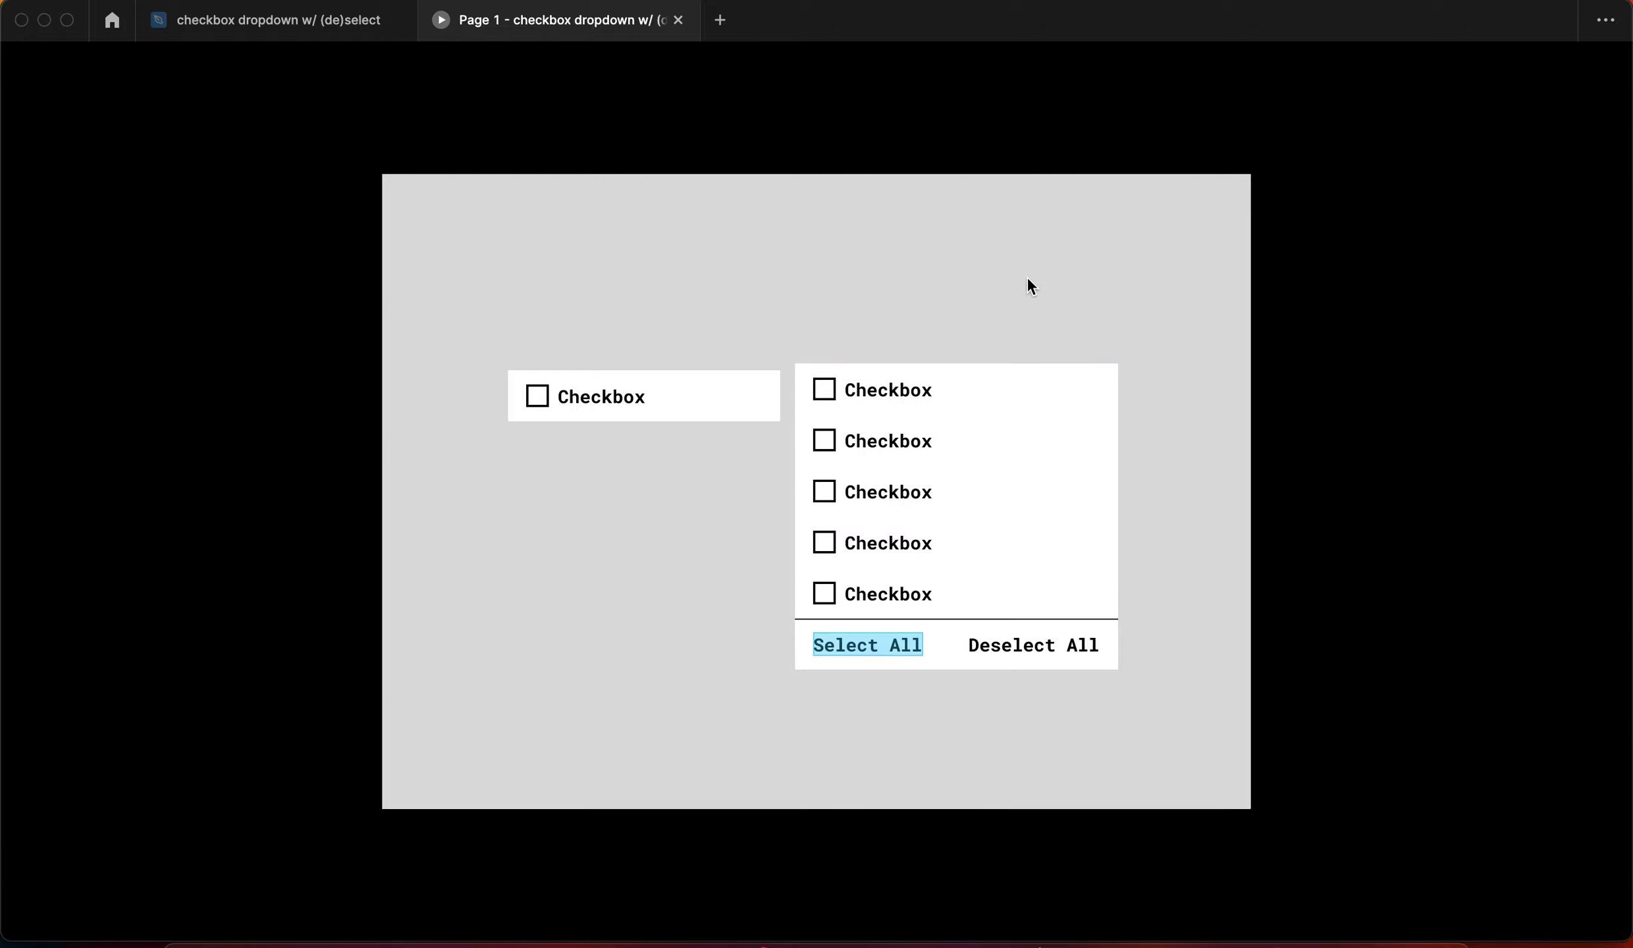
# Test the prototype by checking the first three checkboxes, selecting all, unchecking the fifth and second ones, and selecting all again
pyautogui.click(874, 397)
pyautogui.click(868, 442)
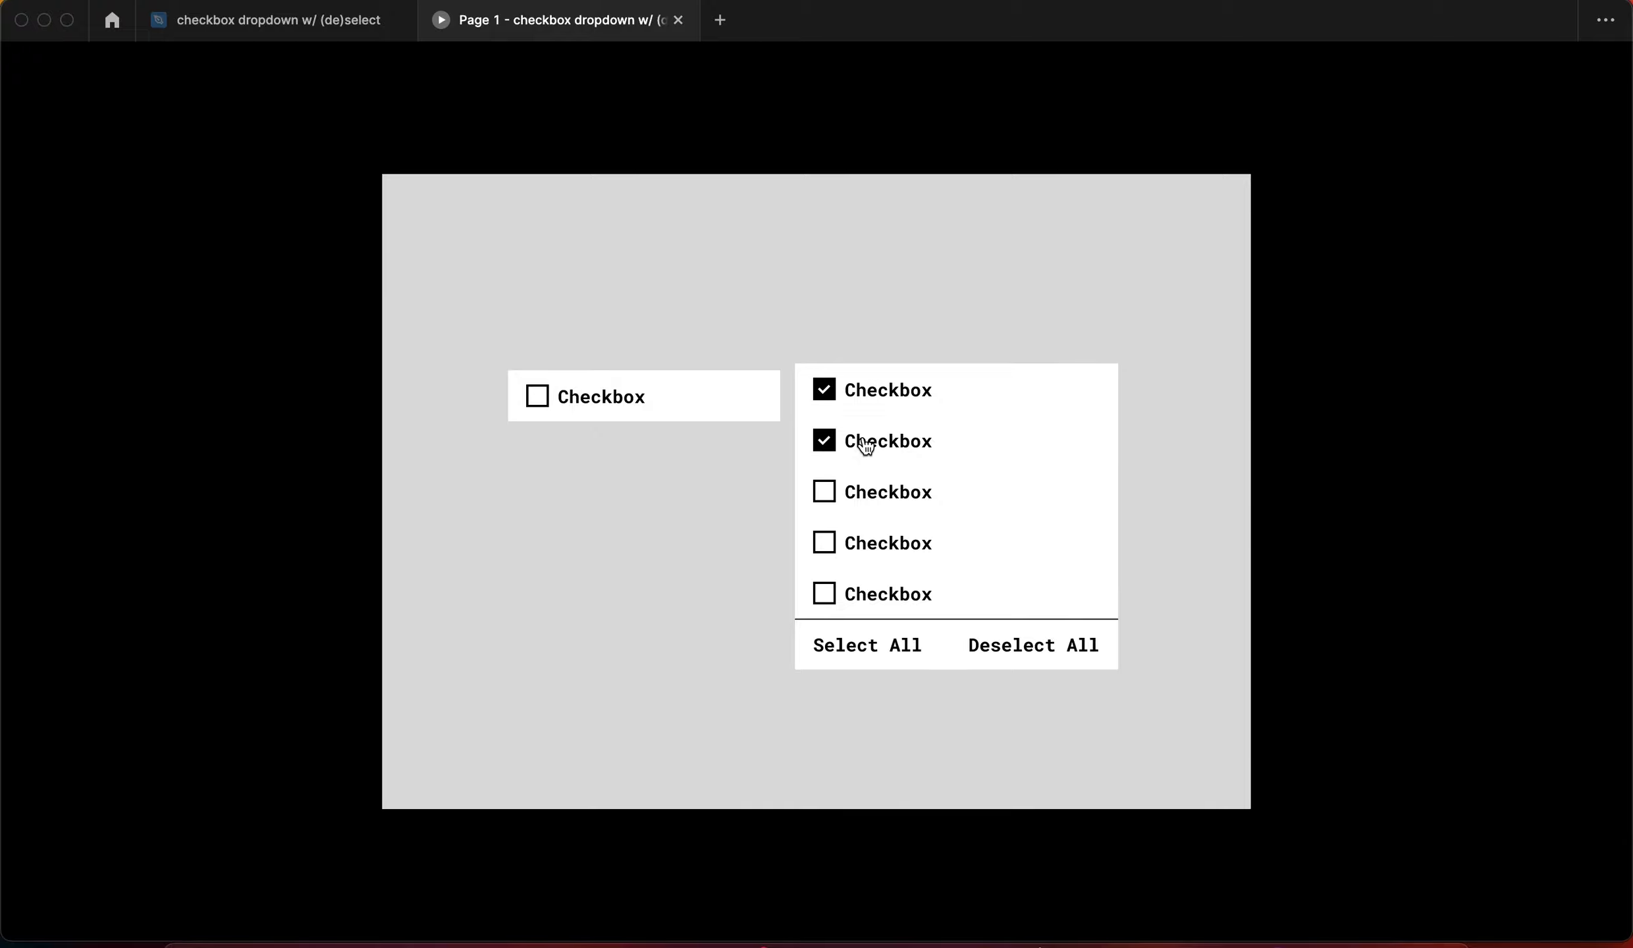
pyautogui.click(864, 492)
pyautogui.click(867, 649)
pyautogui.click(826, 591)
pyautogui.click(824, 443)
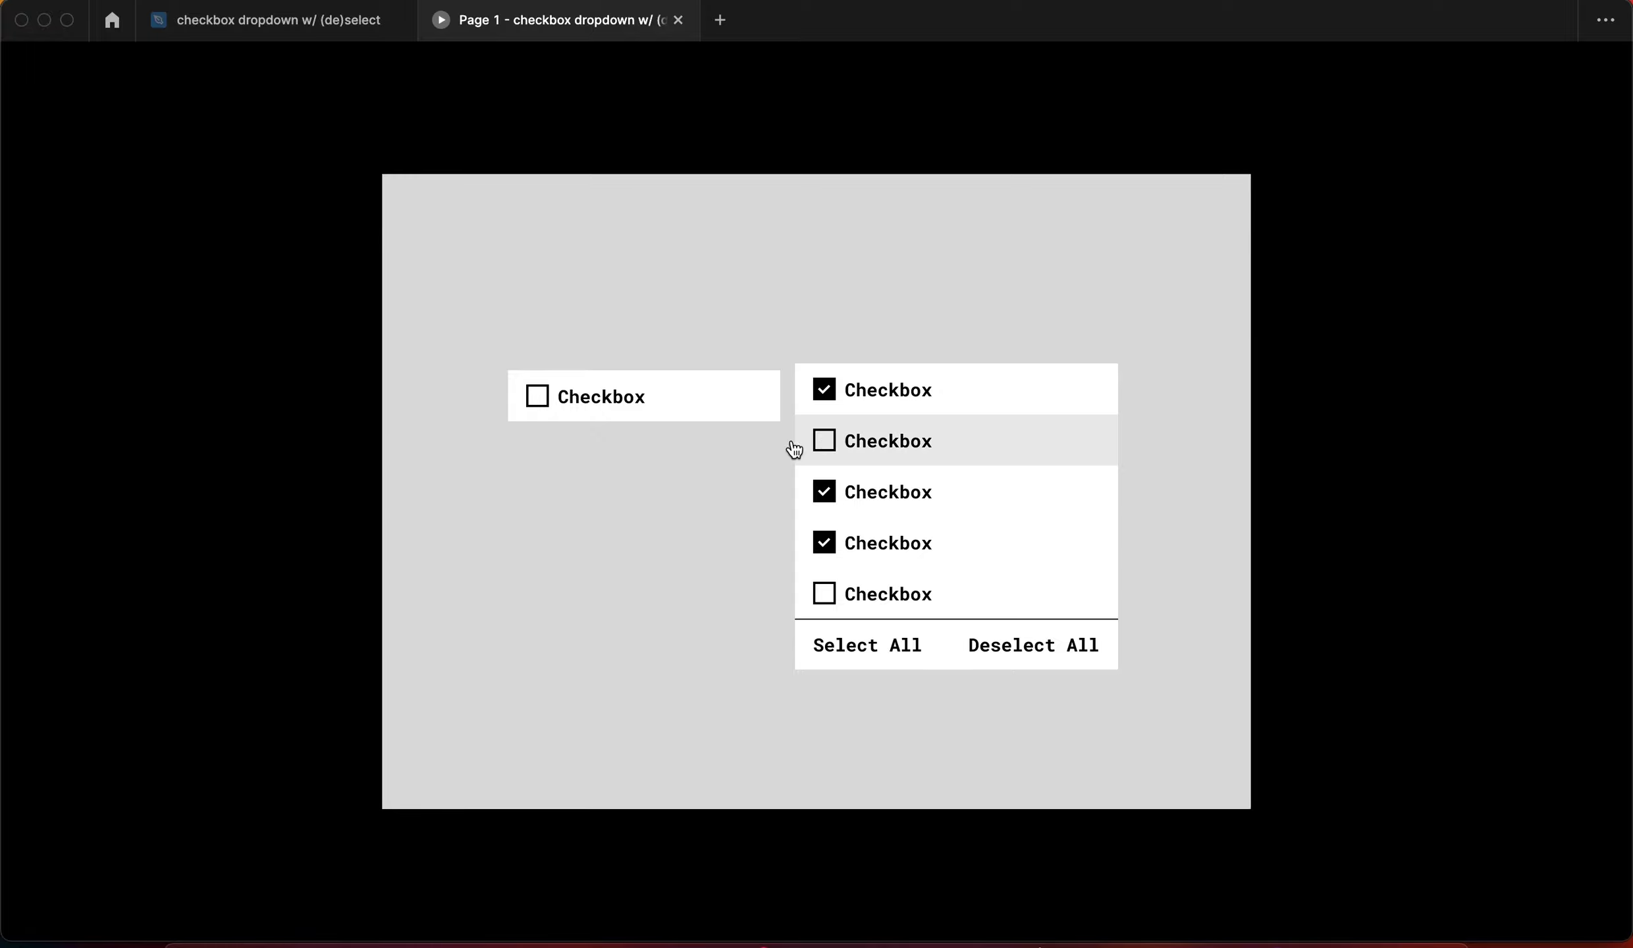
pyautogui.click(856, 648)
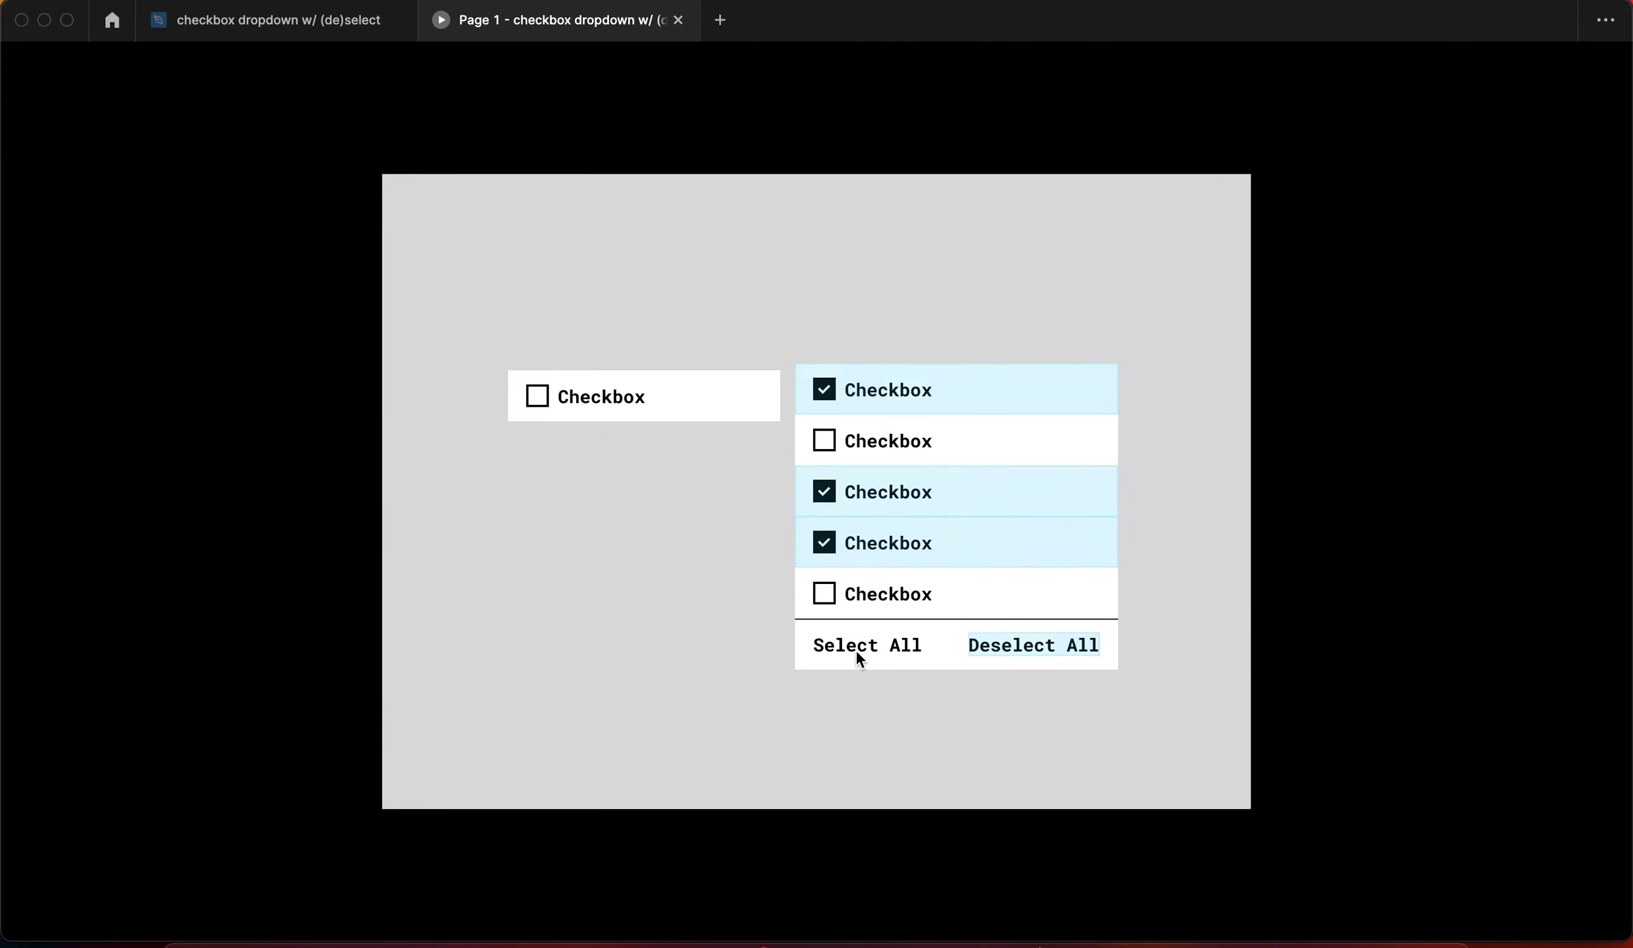
# In the design file, connect the Select All text in the all selected variant to the after all selected variant with an On click, Change to interaction
pyautogui.click(239, 21)
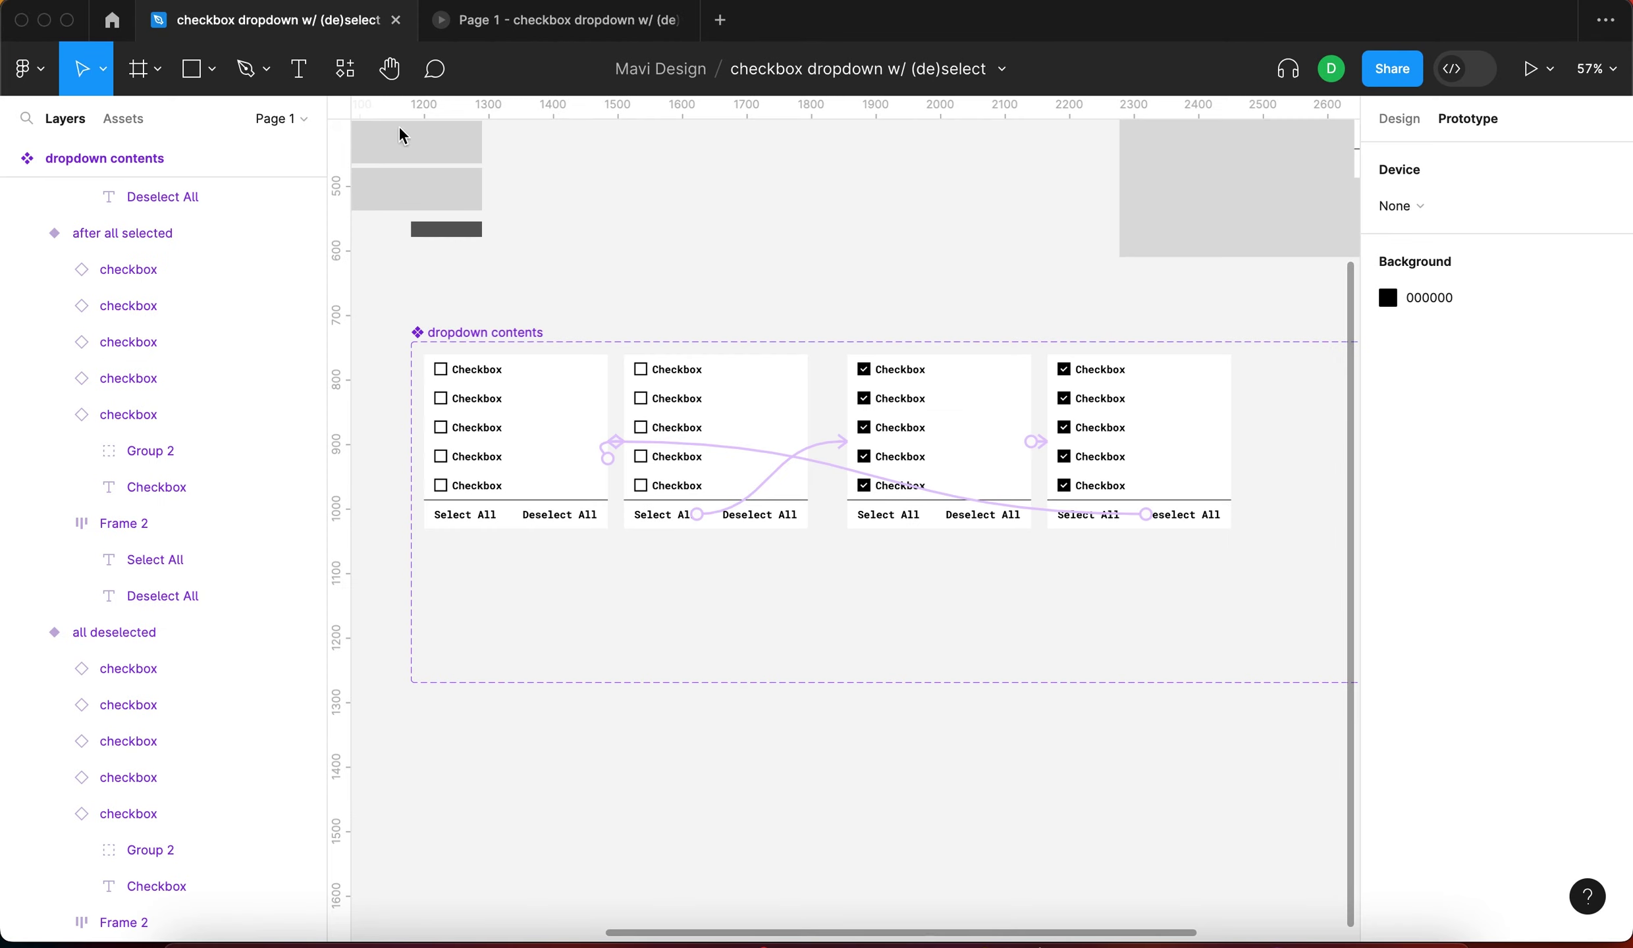
pyautogui.scroll(10, 962, 605)
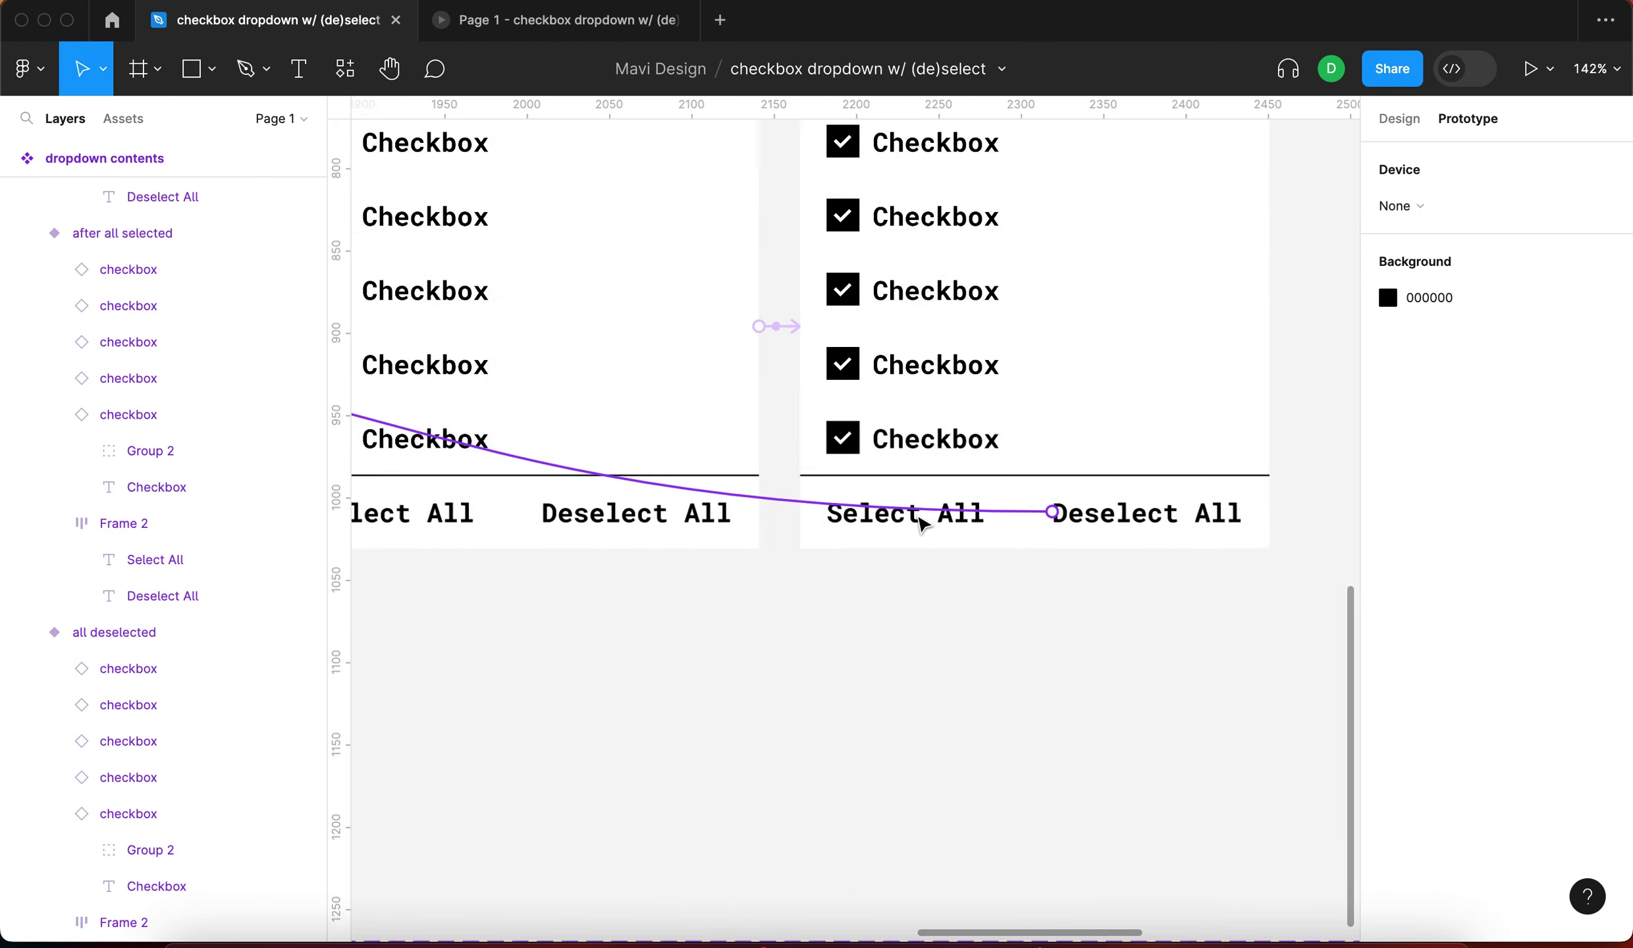
pyautogui.click(828, 530)
pyautogui.scroll(-8, 979, 534)
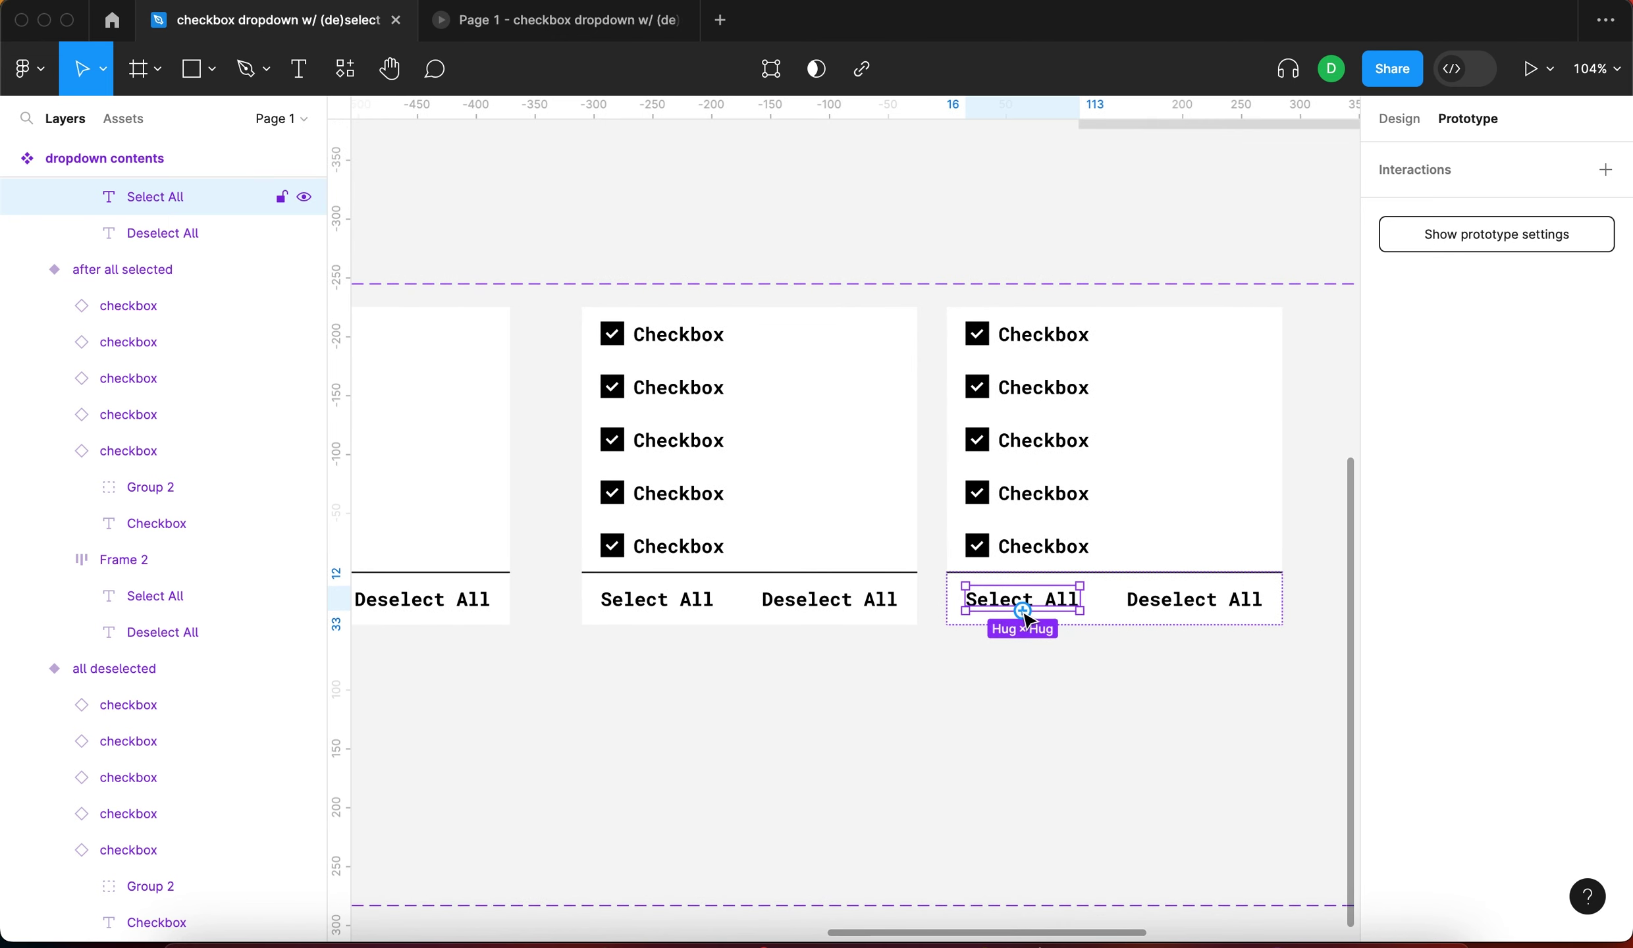
pyautogui.click(1076, 649)
pyautogui.click(1157, 489)
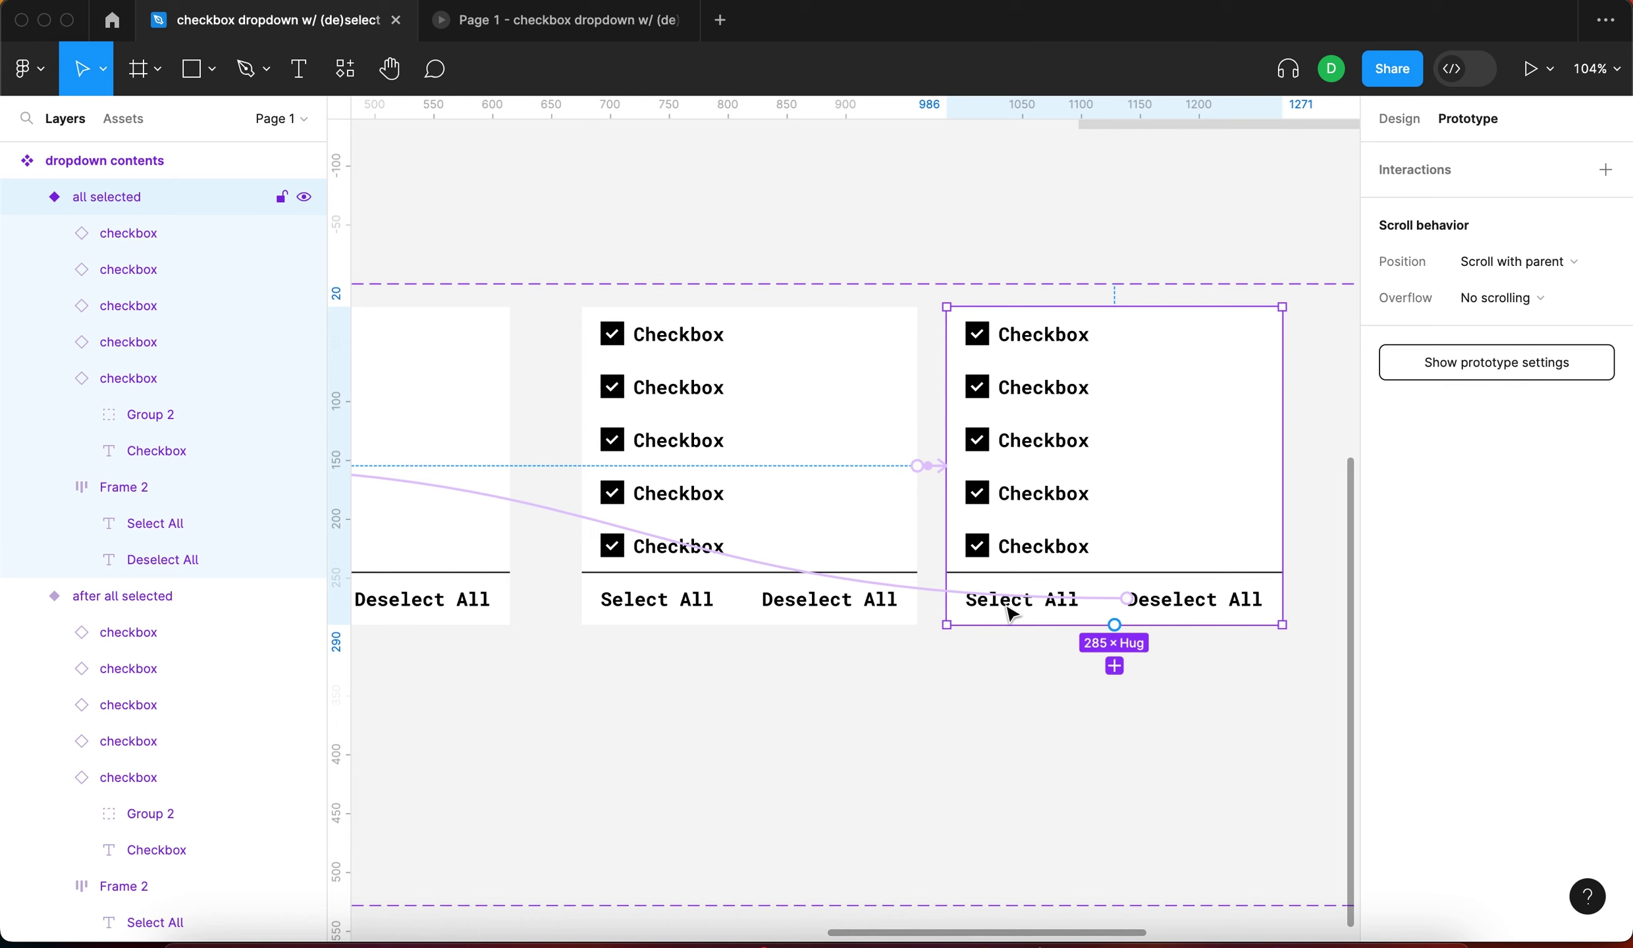
pyautogui.doubleClick(962, 612)
pyautogui.doubleClick(1010, 609)
pyautogui.moveTo(1023, 611); pyautogui.dragTo(622, 476)
pyautogui.hscroll(1, 576, 766)
pyautogui.scroll(-1, 576, 766)
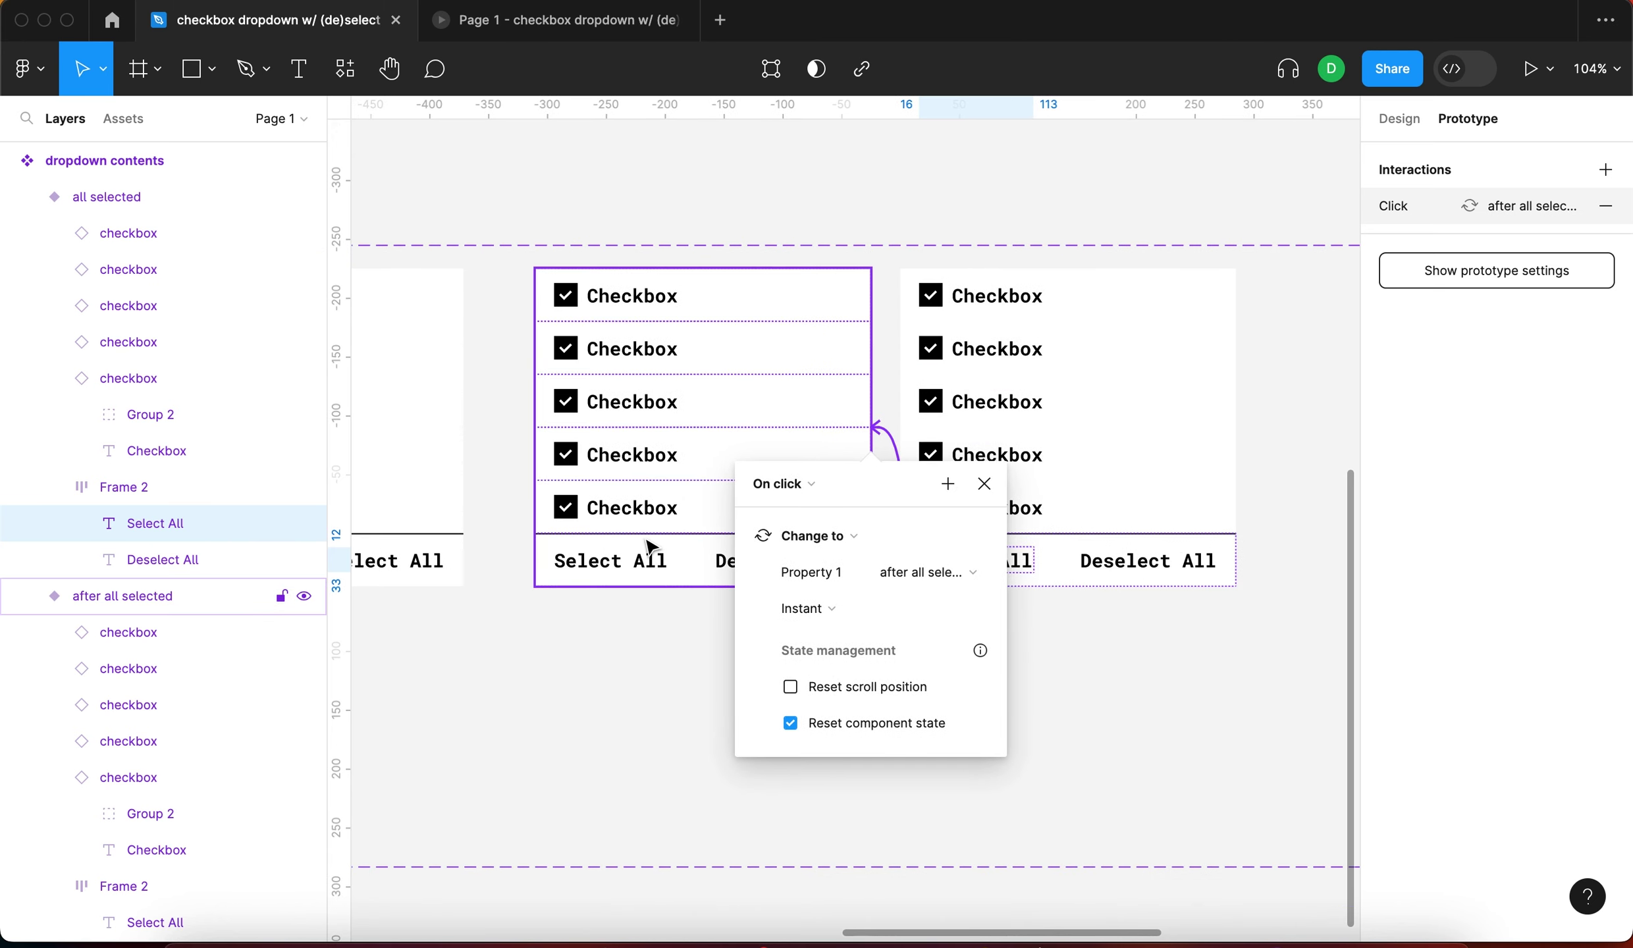
pyautogui.click(711, 660)
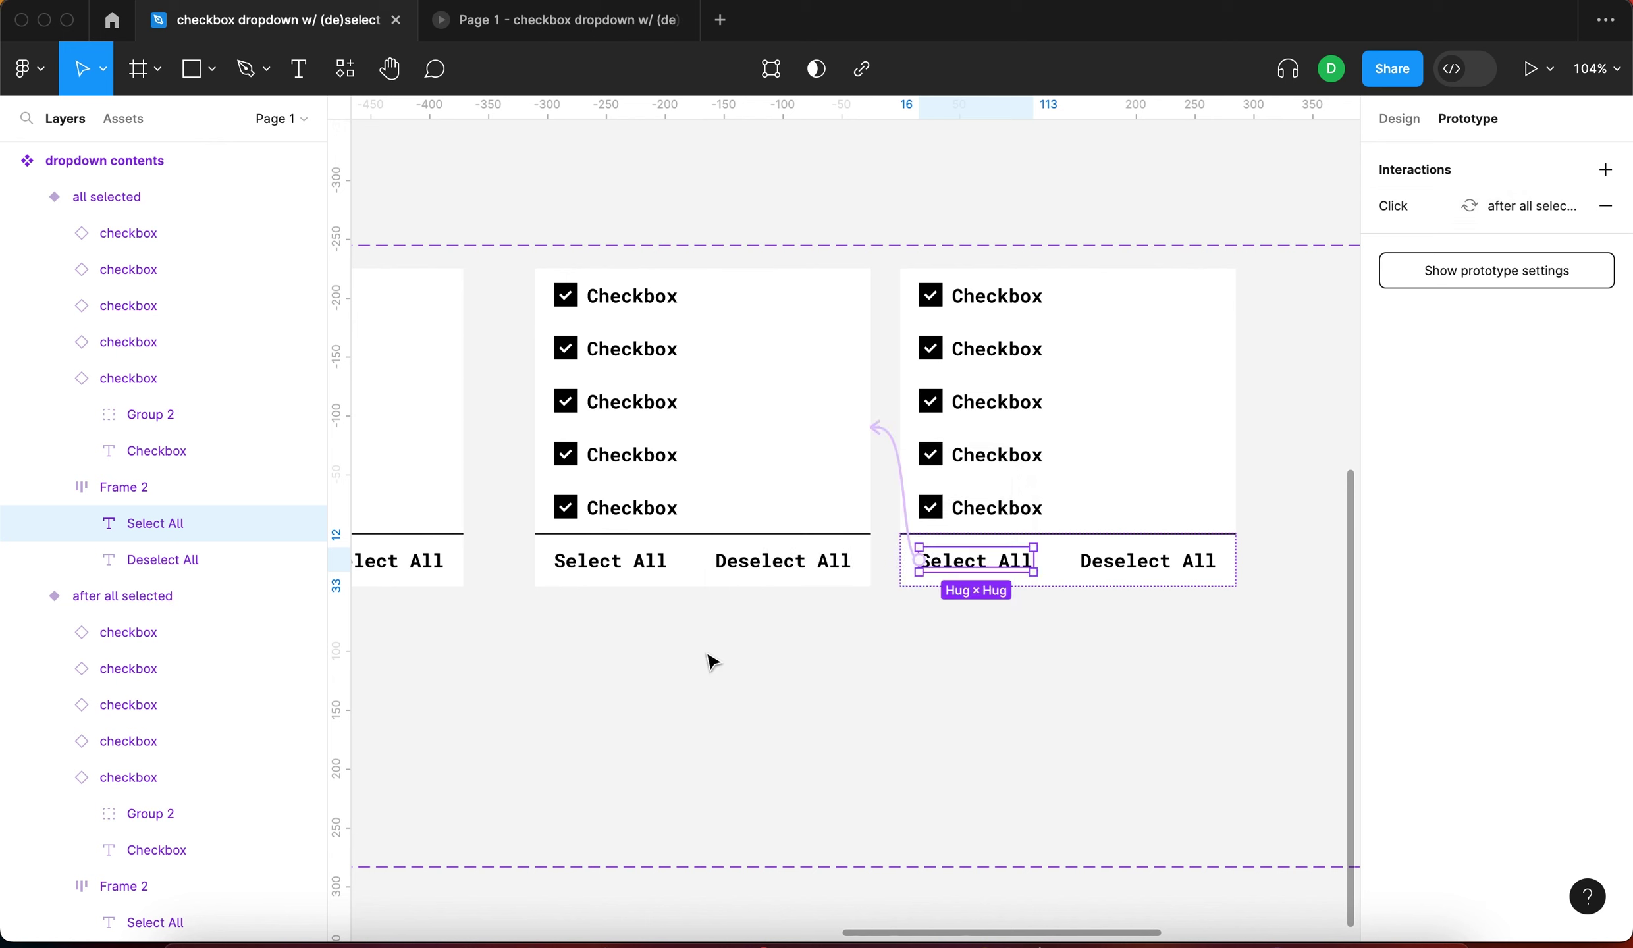
# Clear all interactions from the Deselect All text in the all deselected variant
pyautogui.hscroll(-10, 1124, 674)
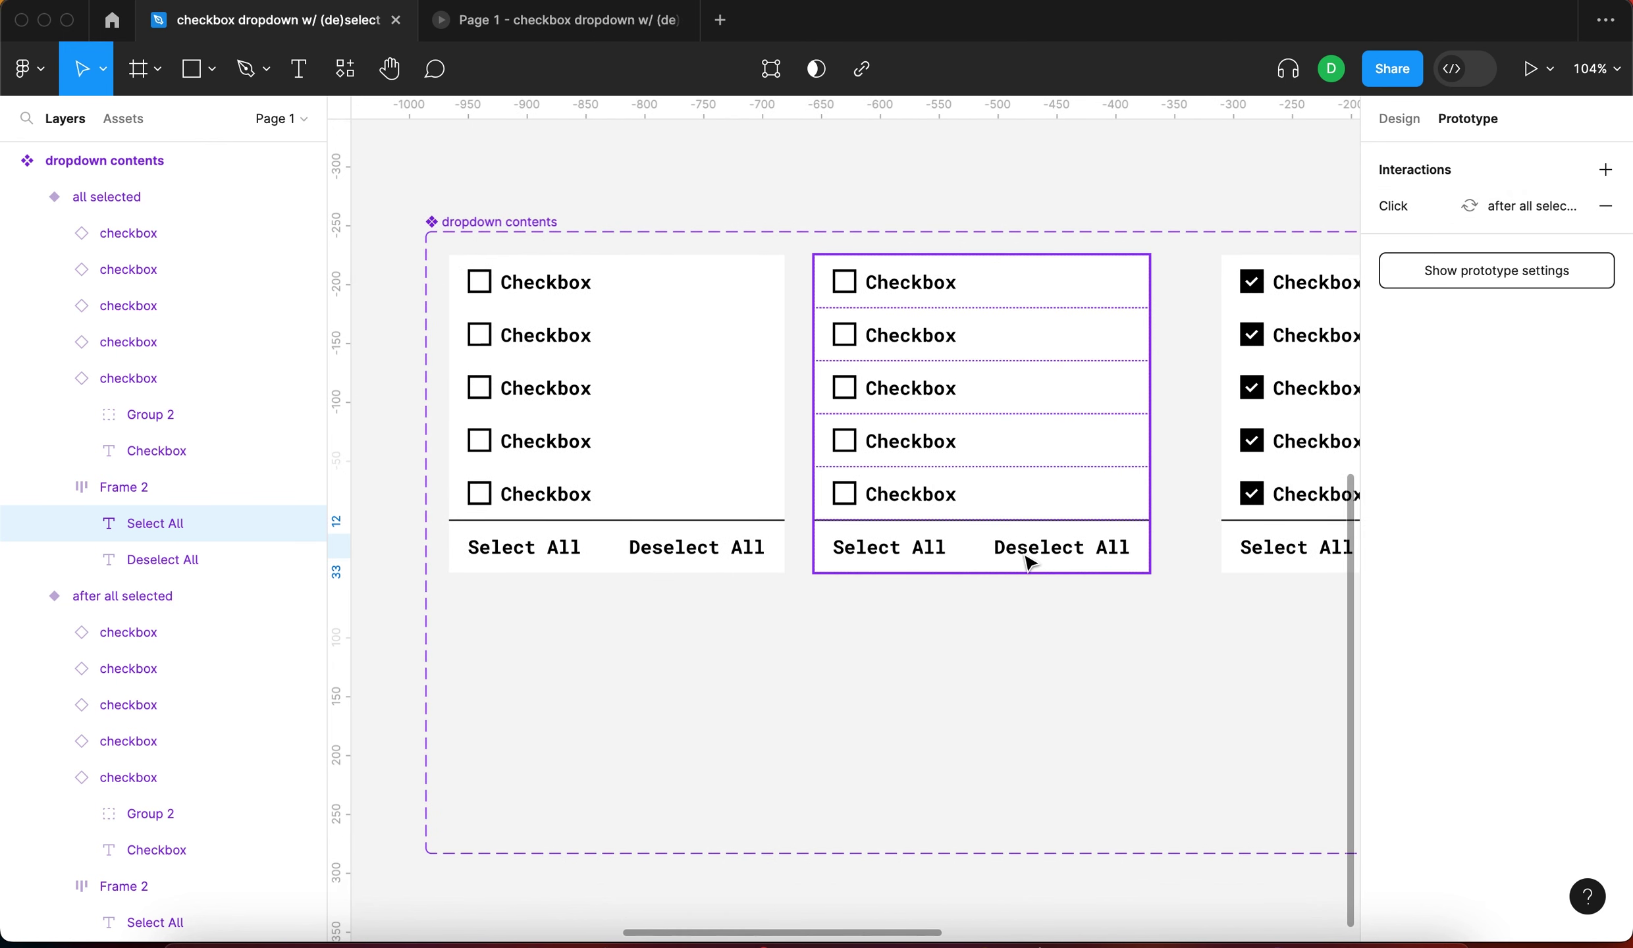
pyautogui.click(1073, 553)
pyautogui.doubleClick(1073, 553)
pyautogui.moveTo(994, 546); pyautogui.dragTo(770, 416)
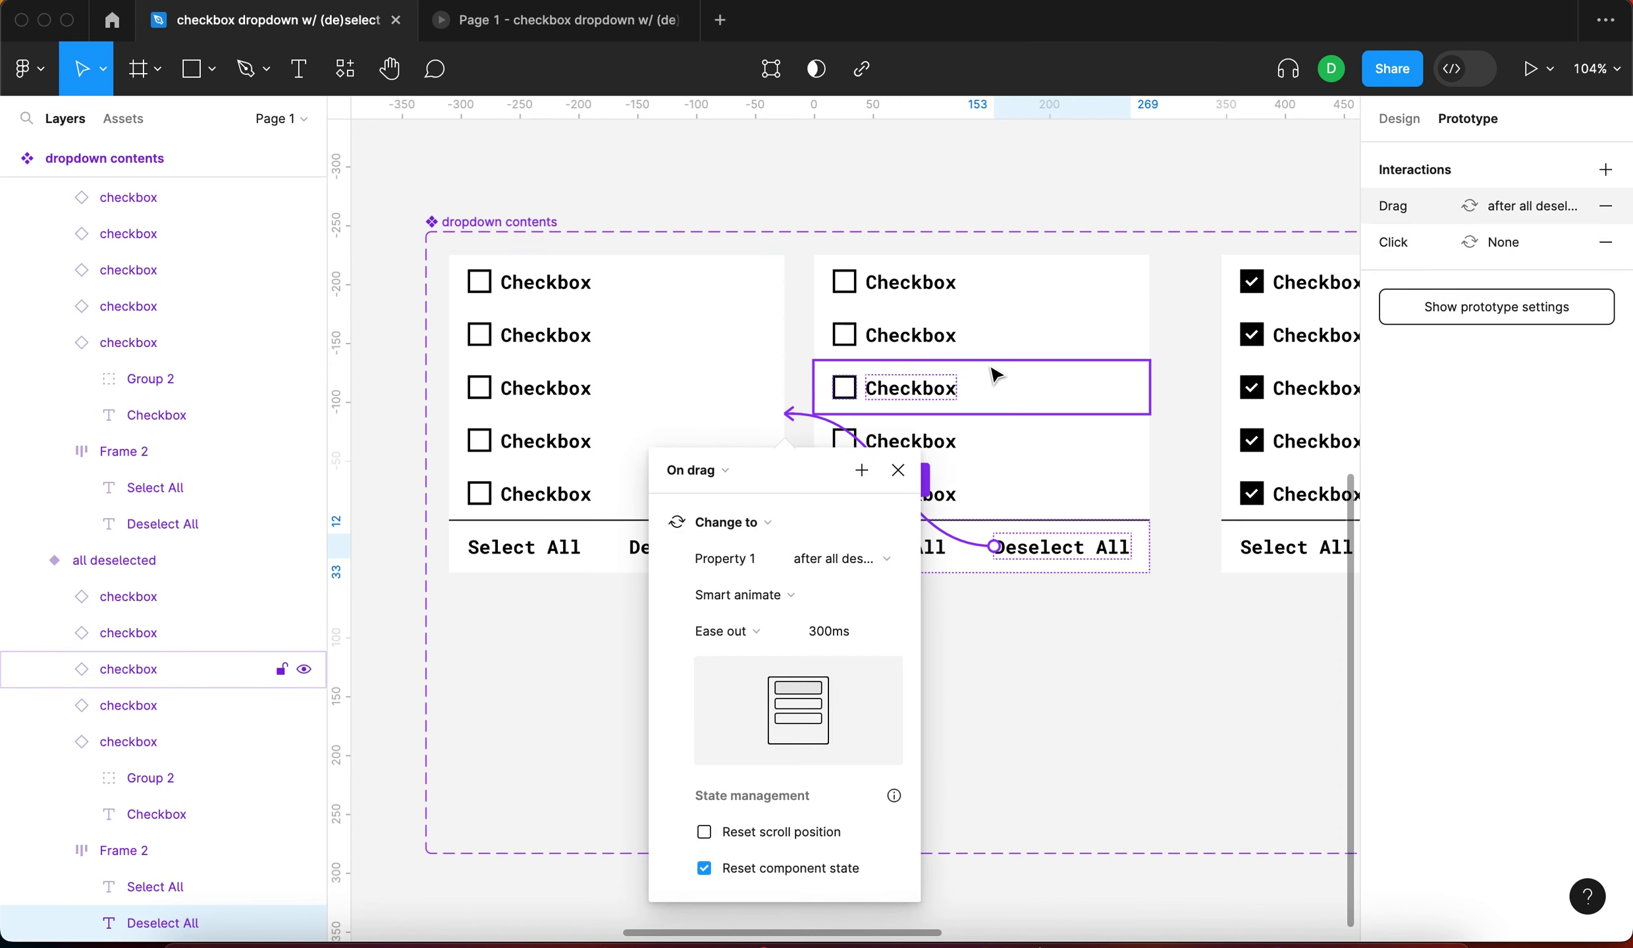
pyautogui.click(686, 483)
pyautogui.press('Delete')
pyautogui.click(1491, 206)
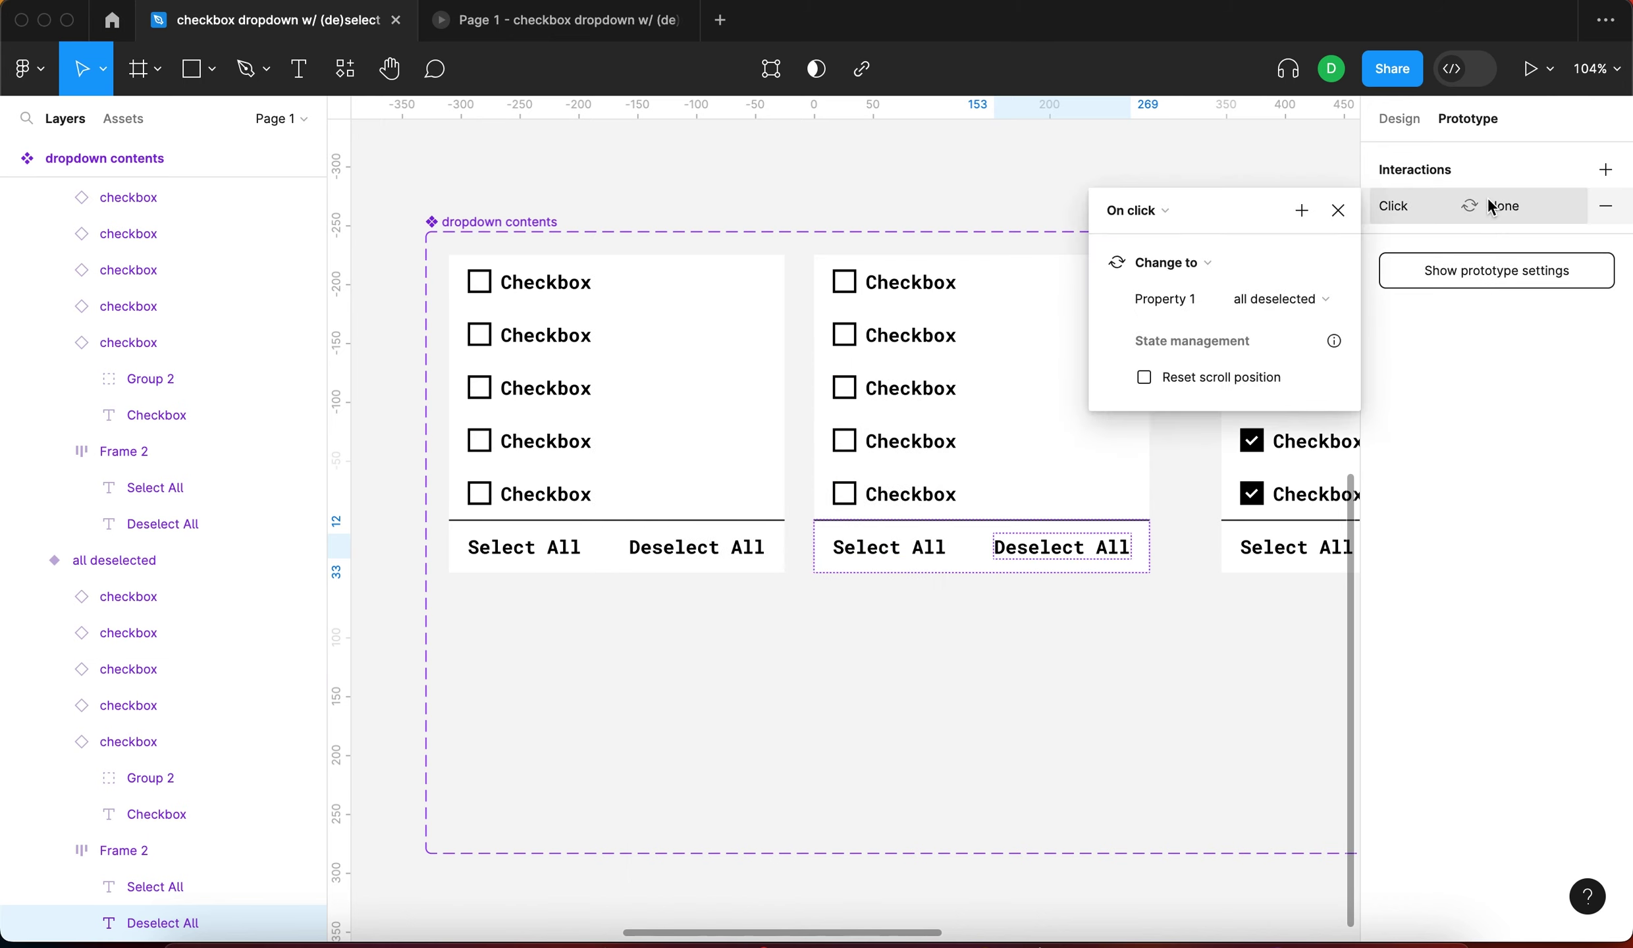
pyautogui.press('Delete')
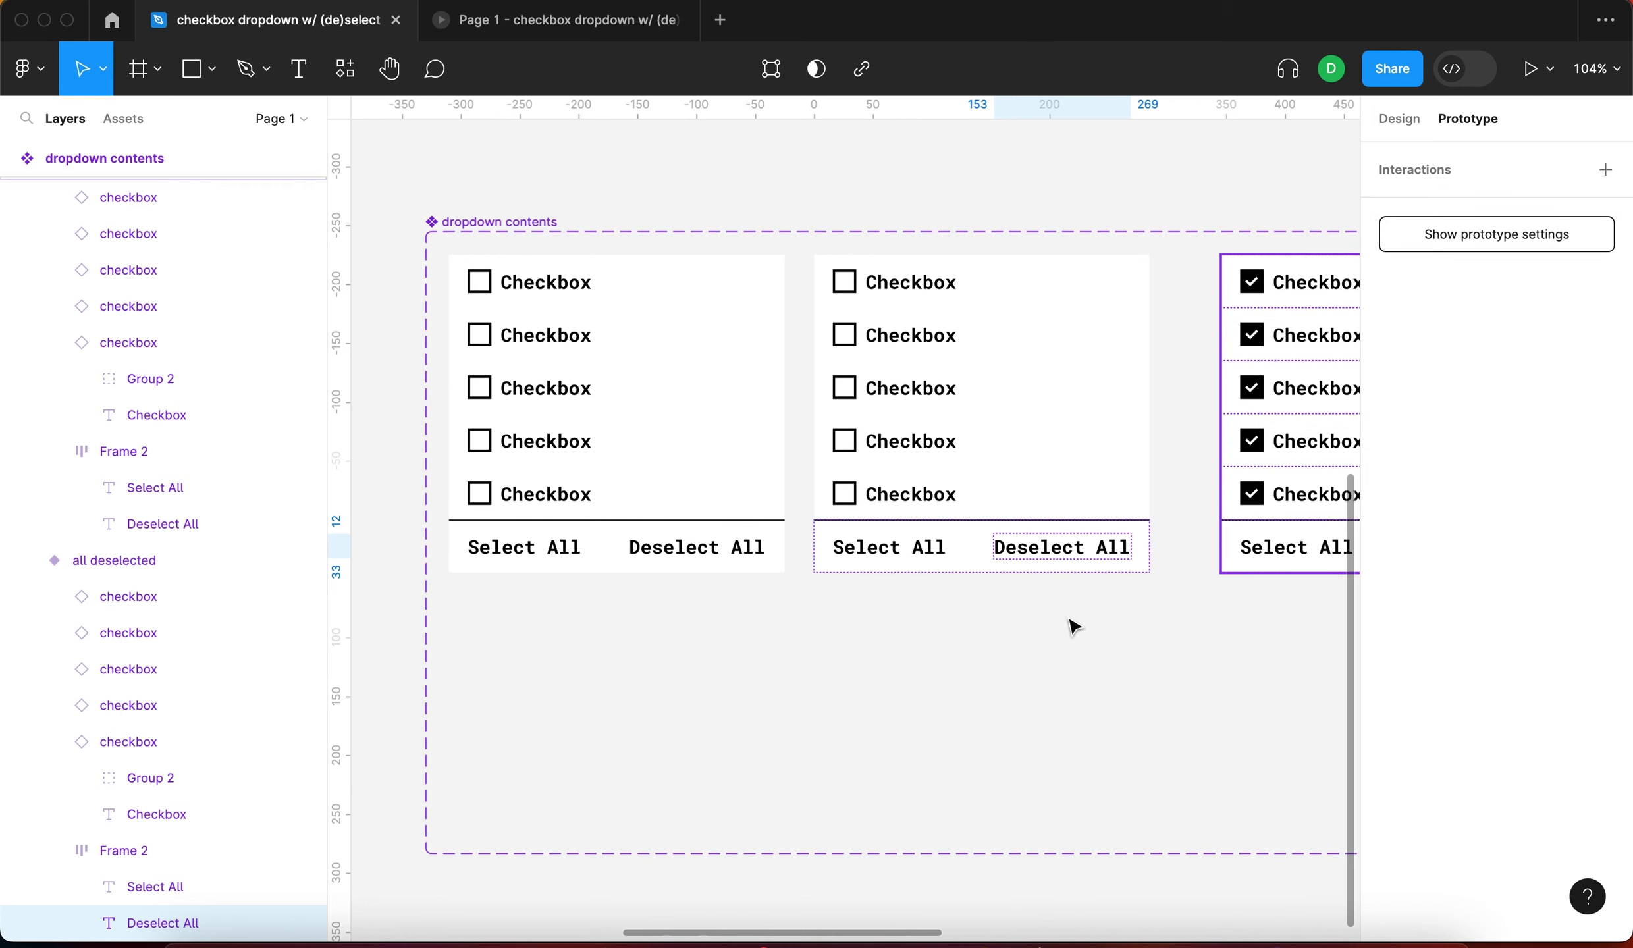
# Connect the Deselect All text in the all deselected variant to the after all deselected variant with an On click, Change to, Instant interaction
pyautogui.hscroll(3, 1061, 675)
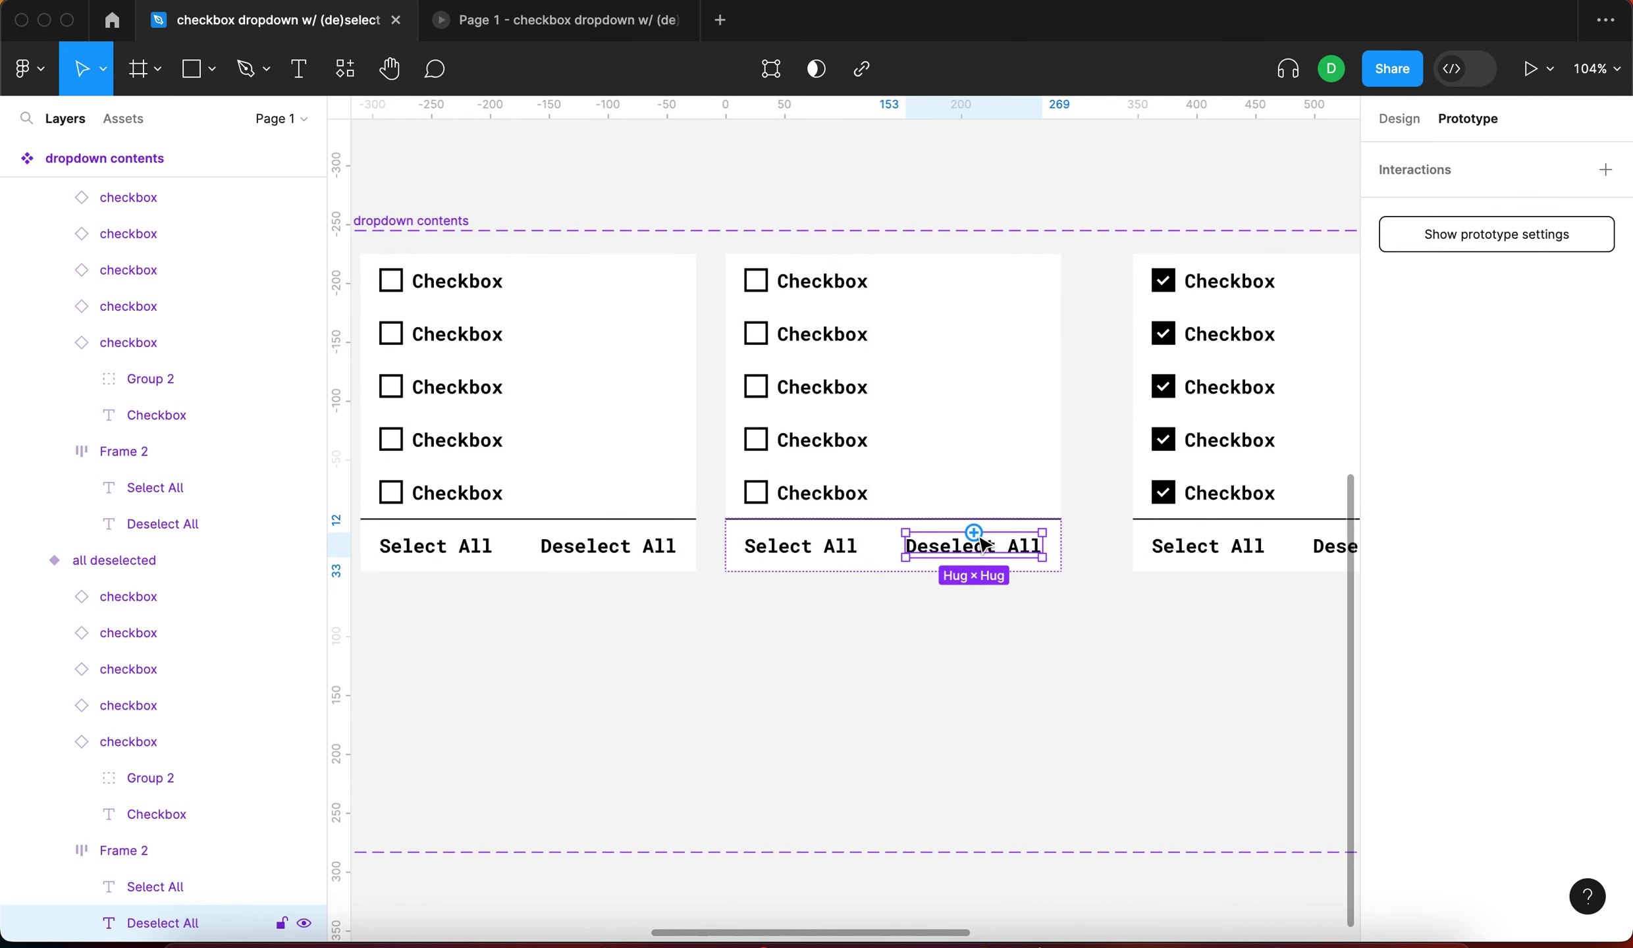
pyautogui.moveTo(974, 532); pyautogui.dragTo(686, 359)
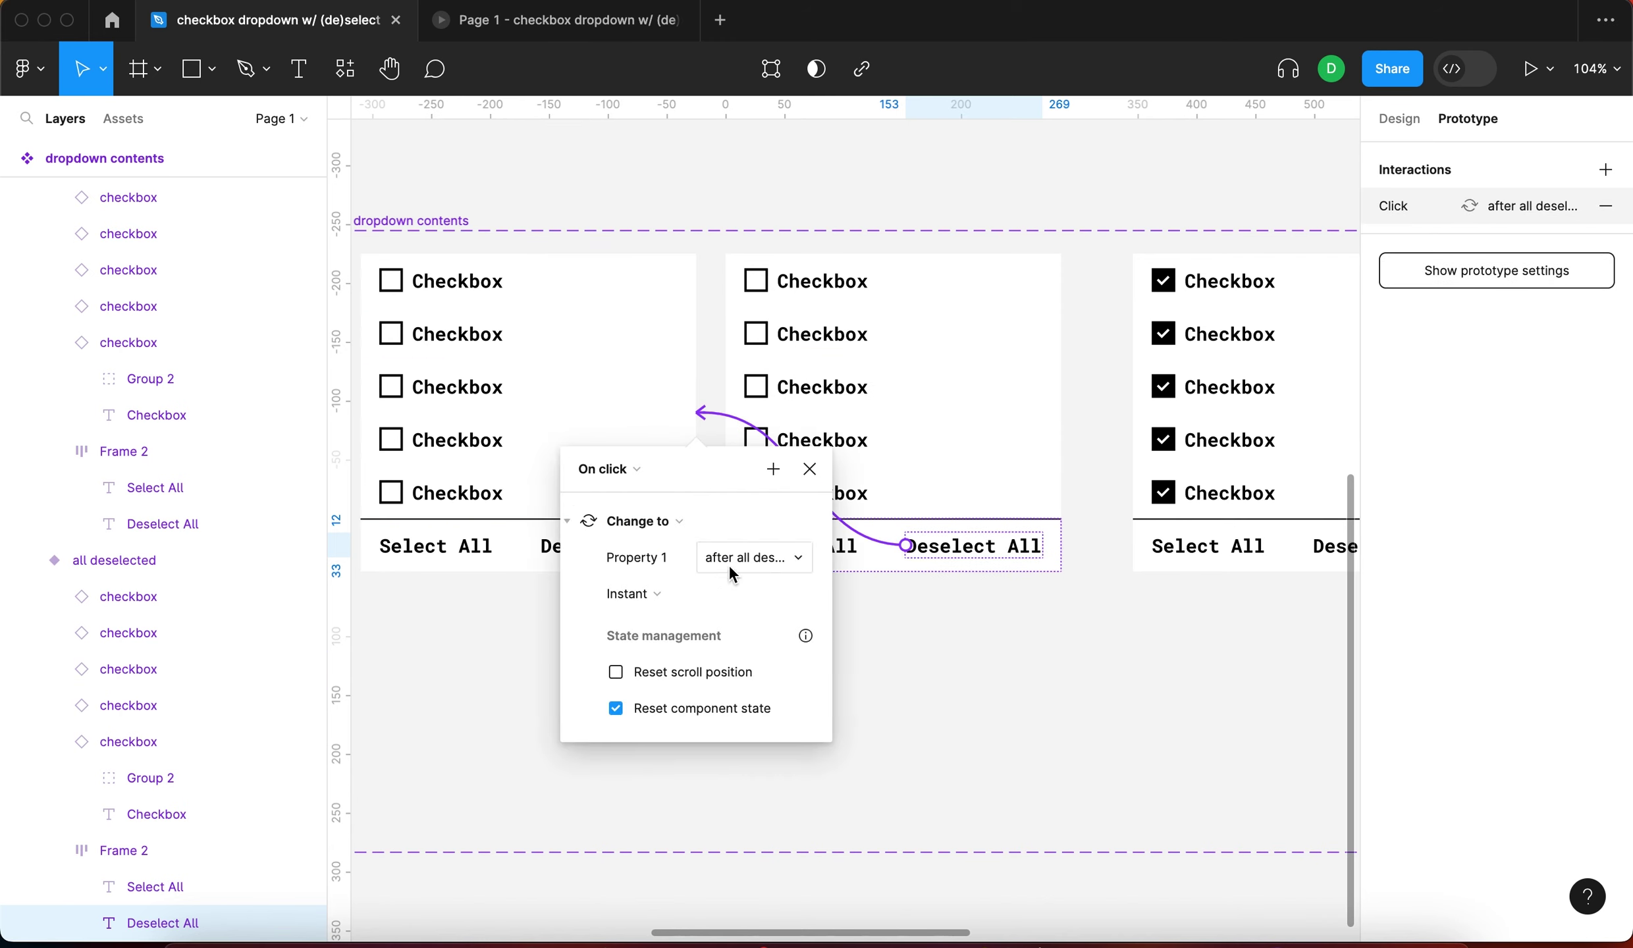
pyautogui.click(809, 469)
pyautogui.scroll(-5, 968, 677)
pyautogui.hscroll(5, 856, 673)
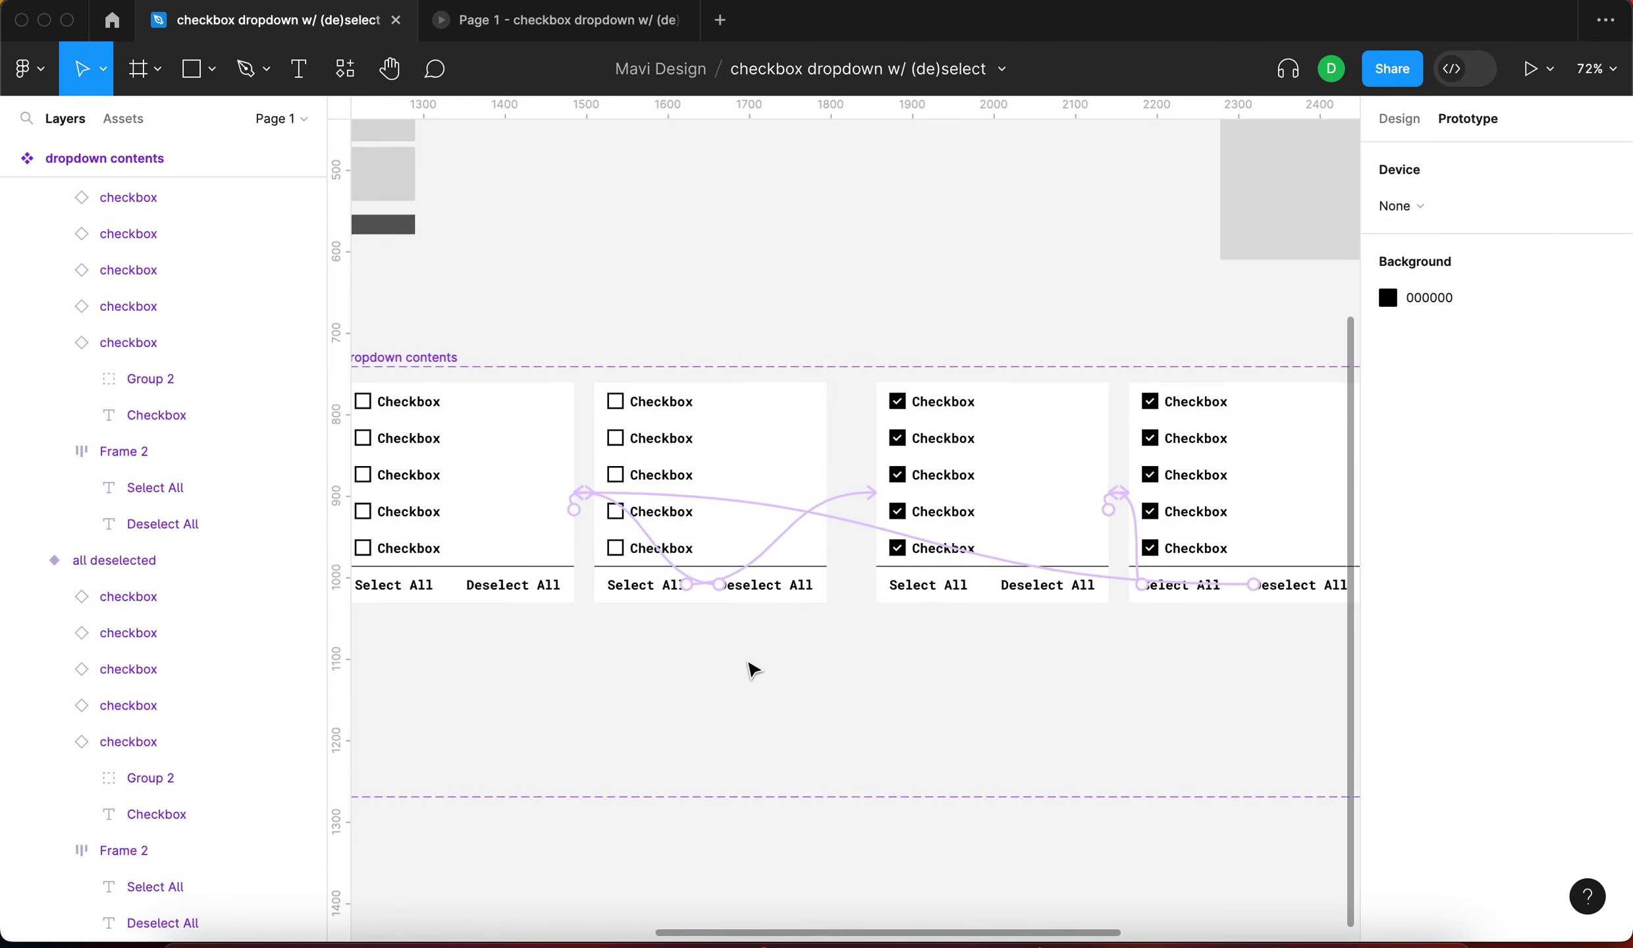
# Switch to the prototype preview and test Select All before and after unchecking the second and third checkboxes
pyautogui.click(539, 33)
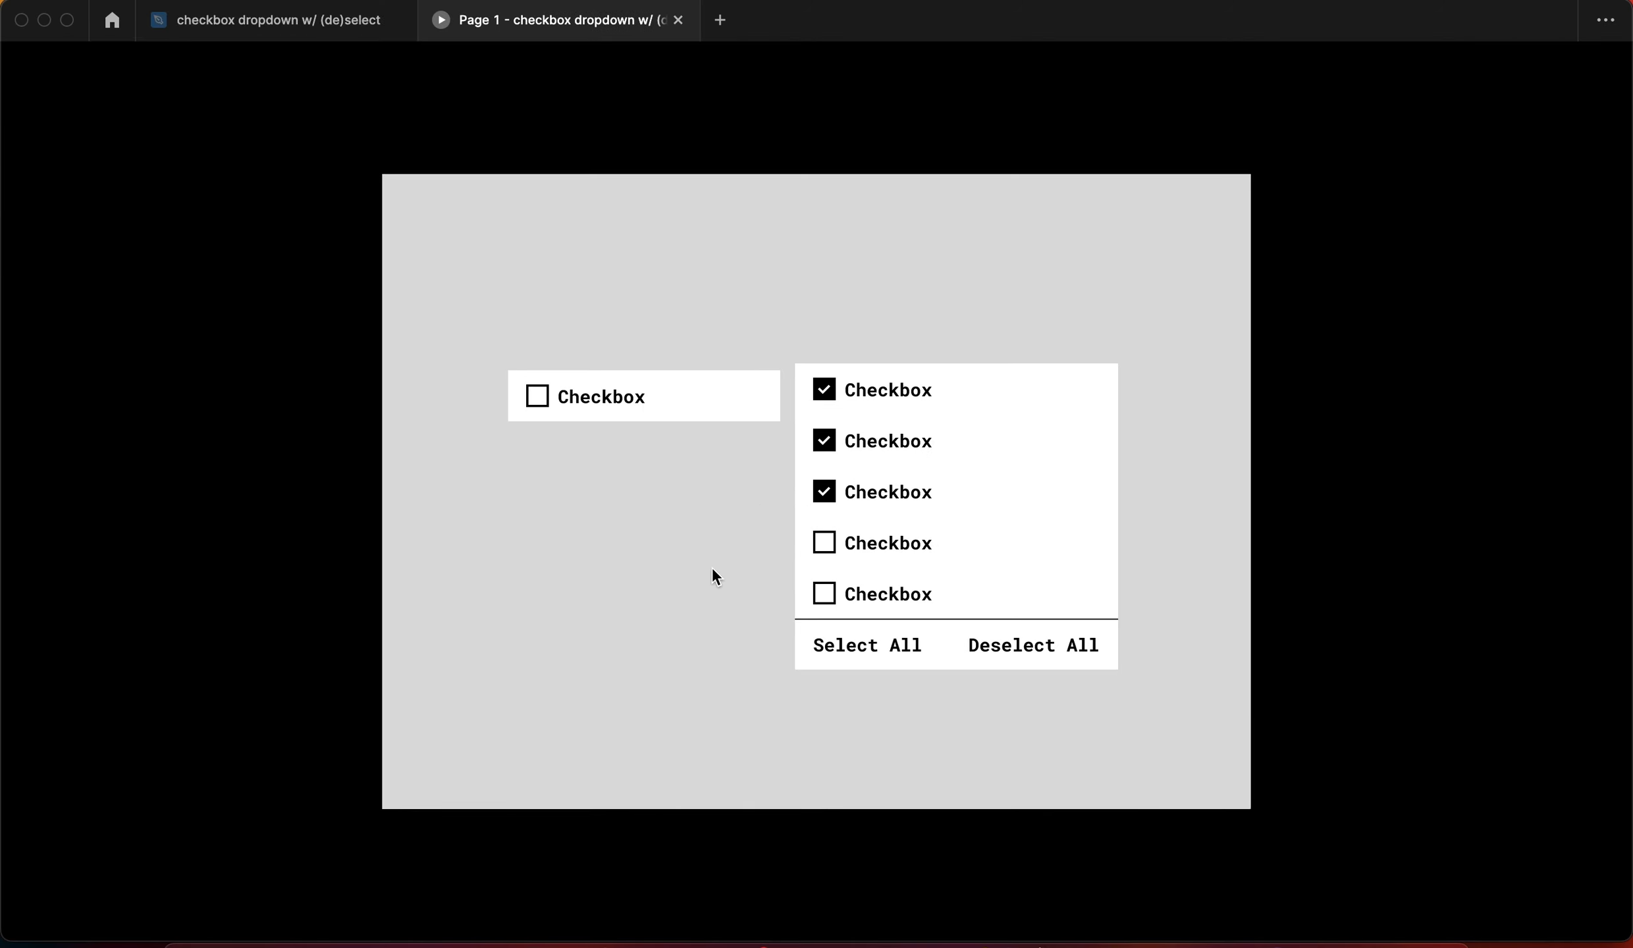
pyautogui.click(845, 648)
pyautogui.click(824, 443)
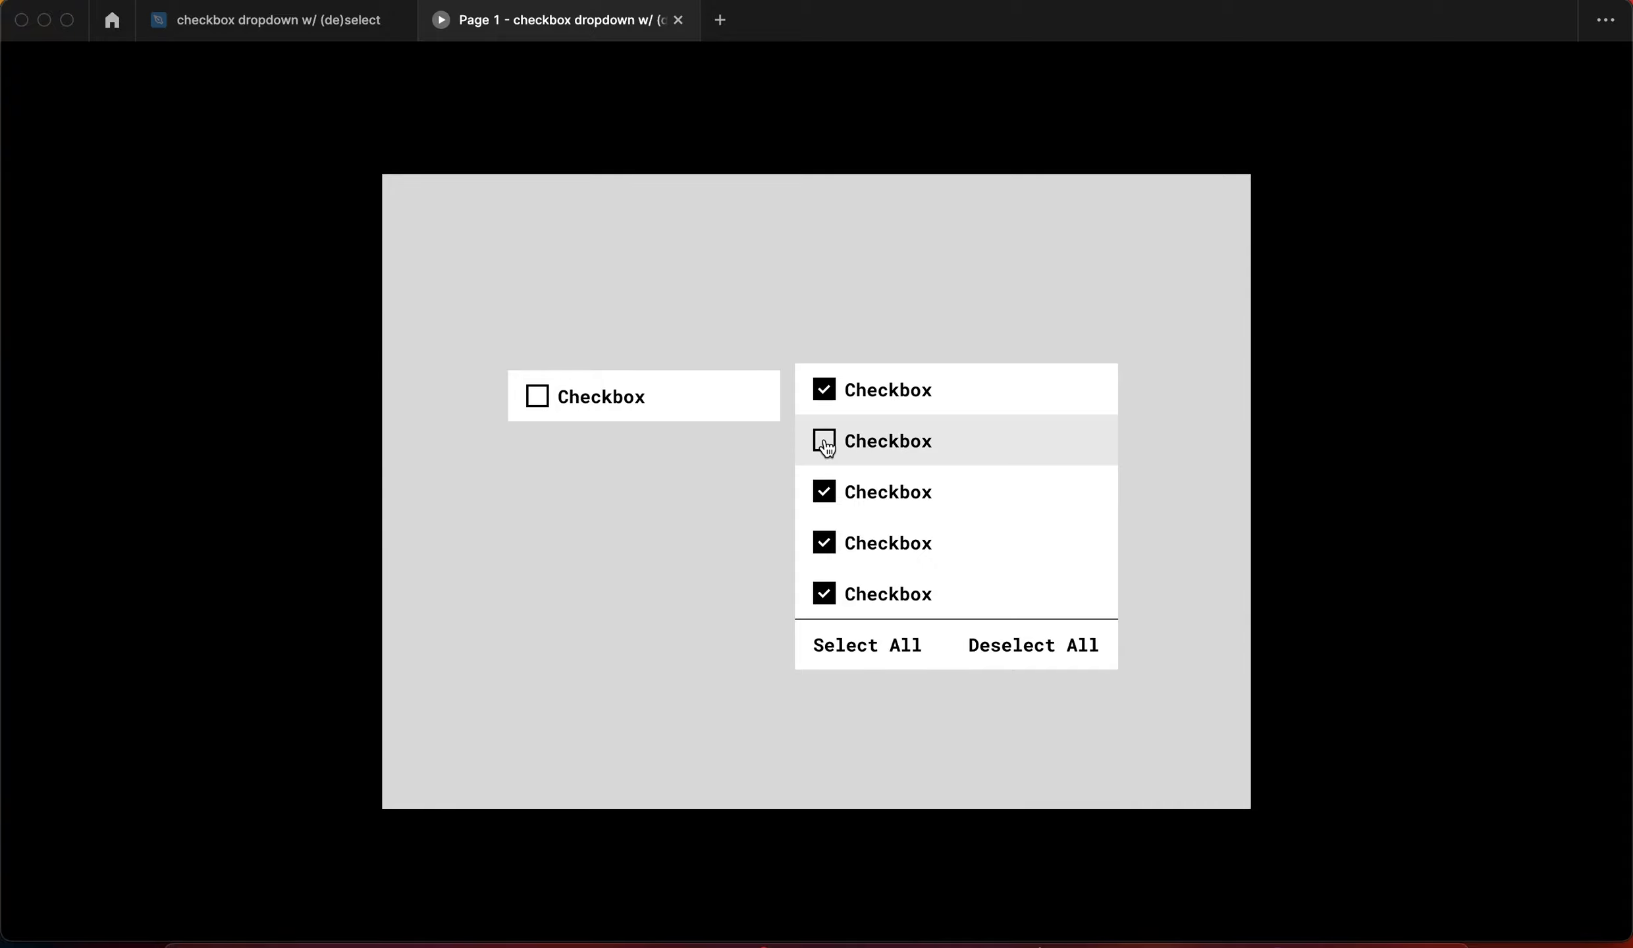
pyautogui.click(827, 492)
pyautogui.click(848, 648)
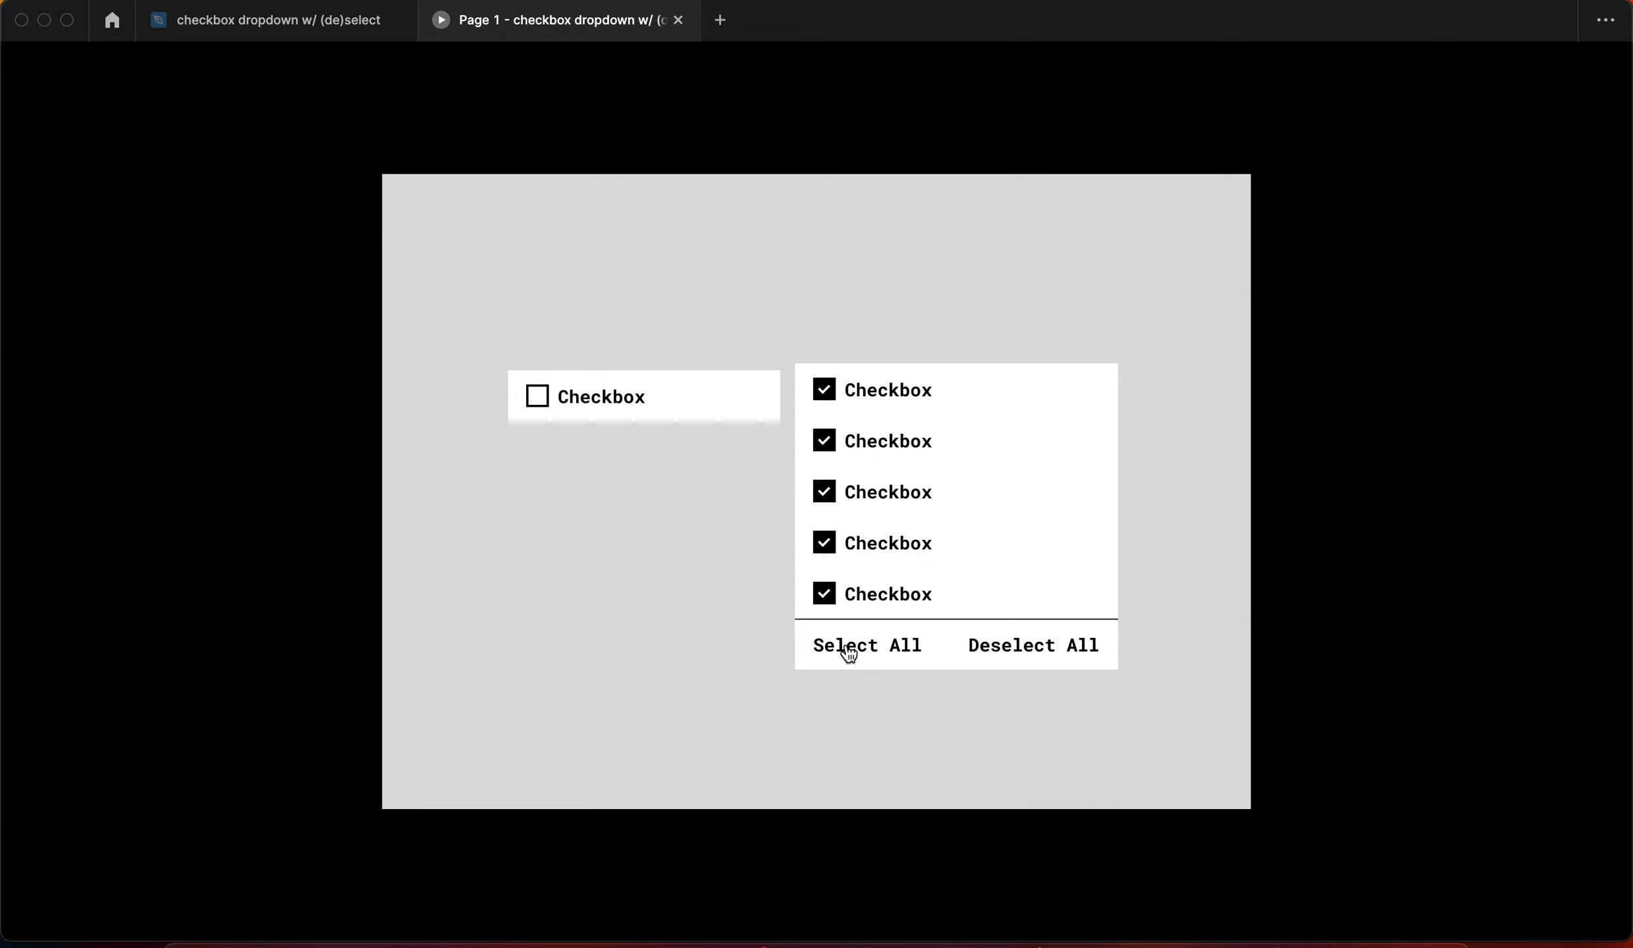
# Test Deselect All three times in the prototype, checking several individual checkboxes between the attempts
pyautogui.click(1000, 647)
pyautogui.click(824, 440)
pyautogui.click(825, 493)
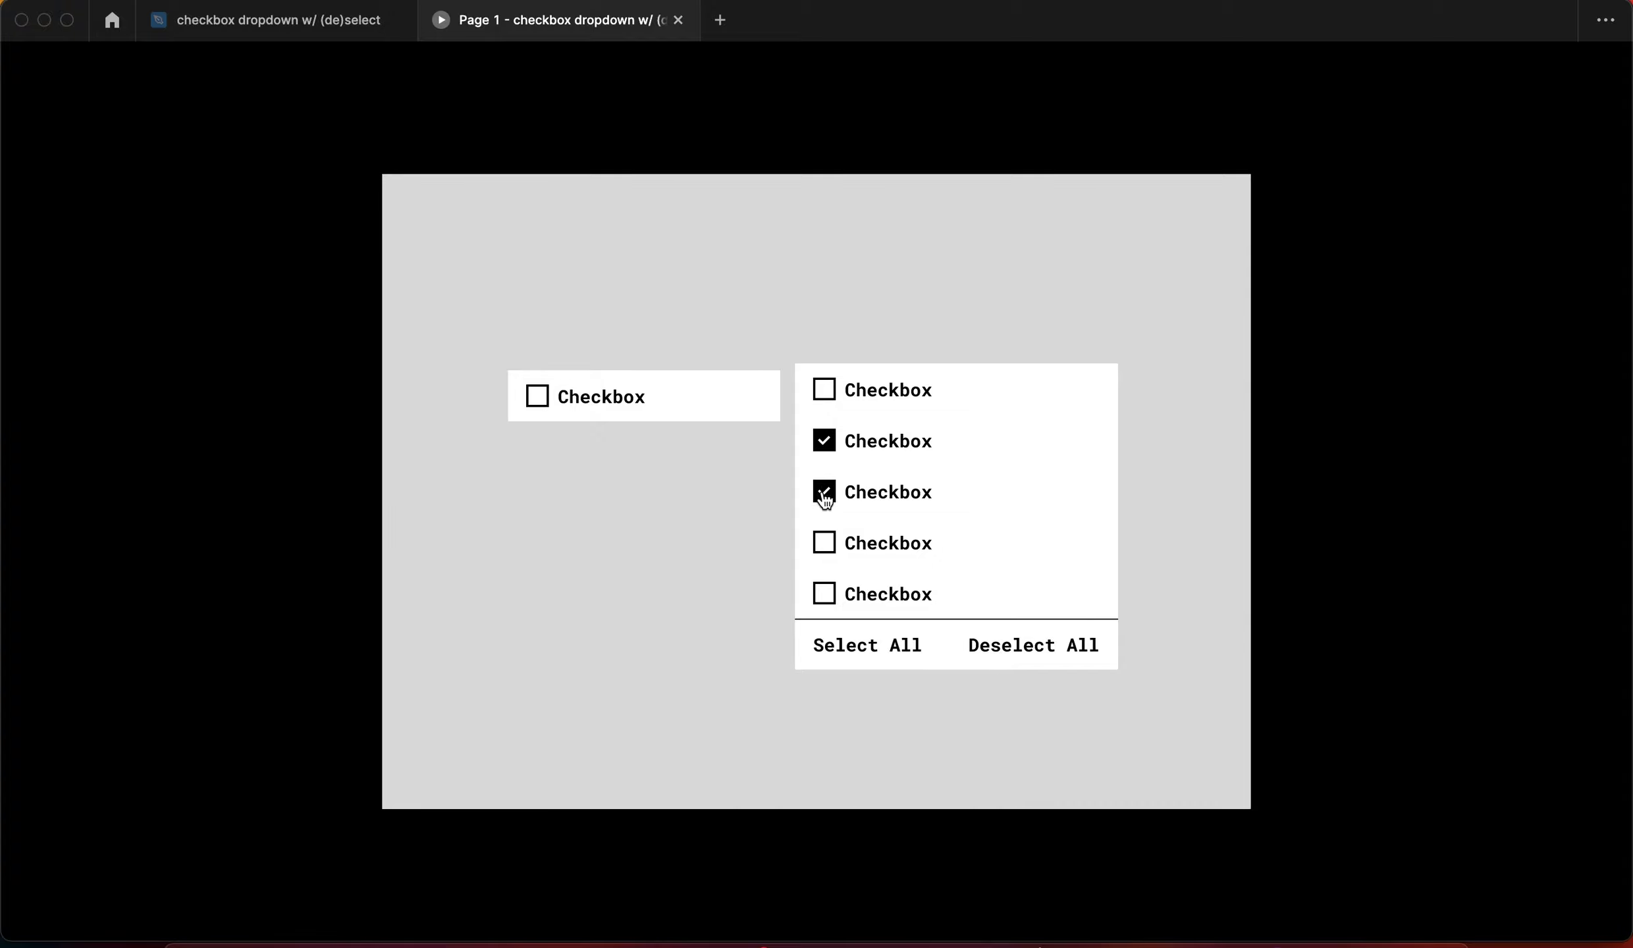
pyautogui.click(826, 541)
pyautogui.click(1040, 650)
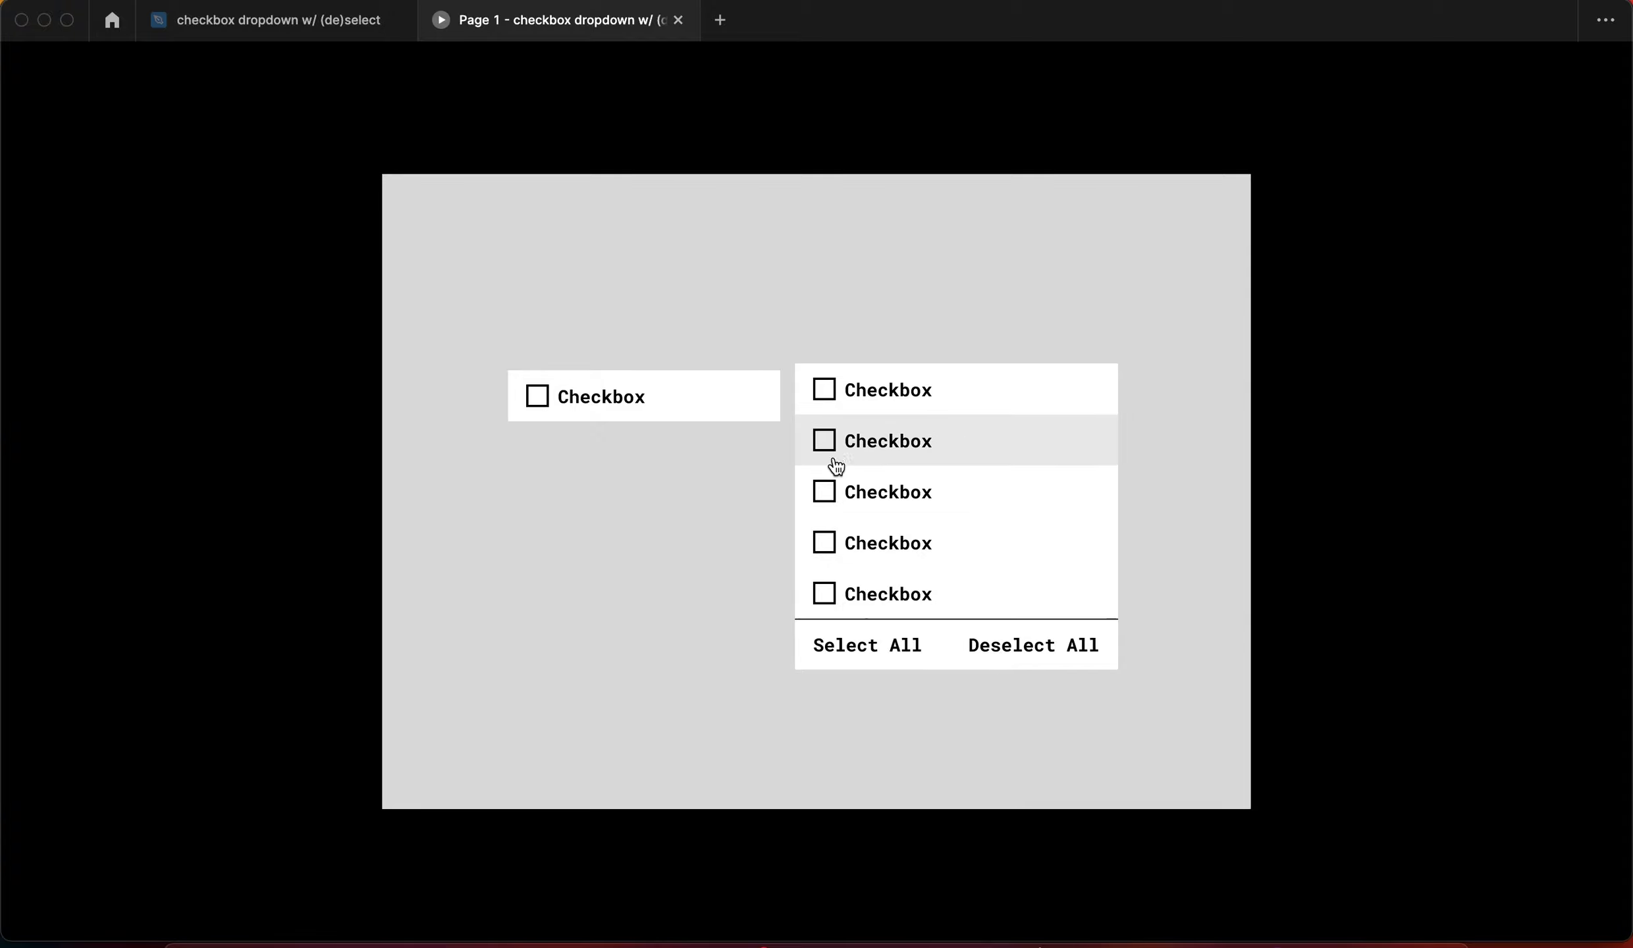
pyautogui.click(824, 492)
pyautogui.click(824, 441)
pyautogui.click(824, 389)
pyautogui.click(1049, 648)
# Test selecting all, unchecking the fourth and second checkboxes, and deselecting all in the prototype
pyautogui.click(866, 648)
pyautogui.click(824, 543)
pyautogui.click(824, 440)
pyautogui.click(1023, 649)
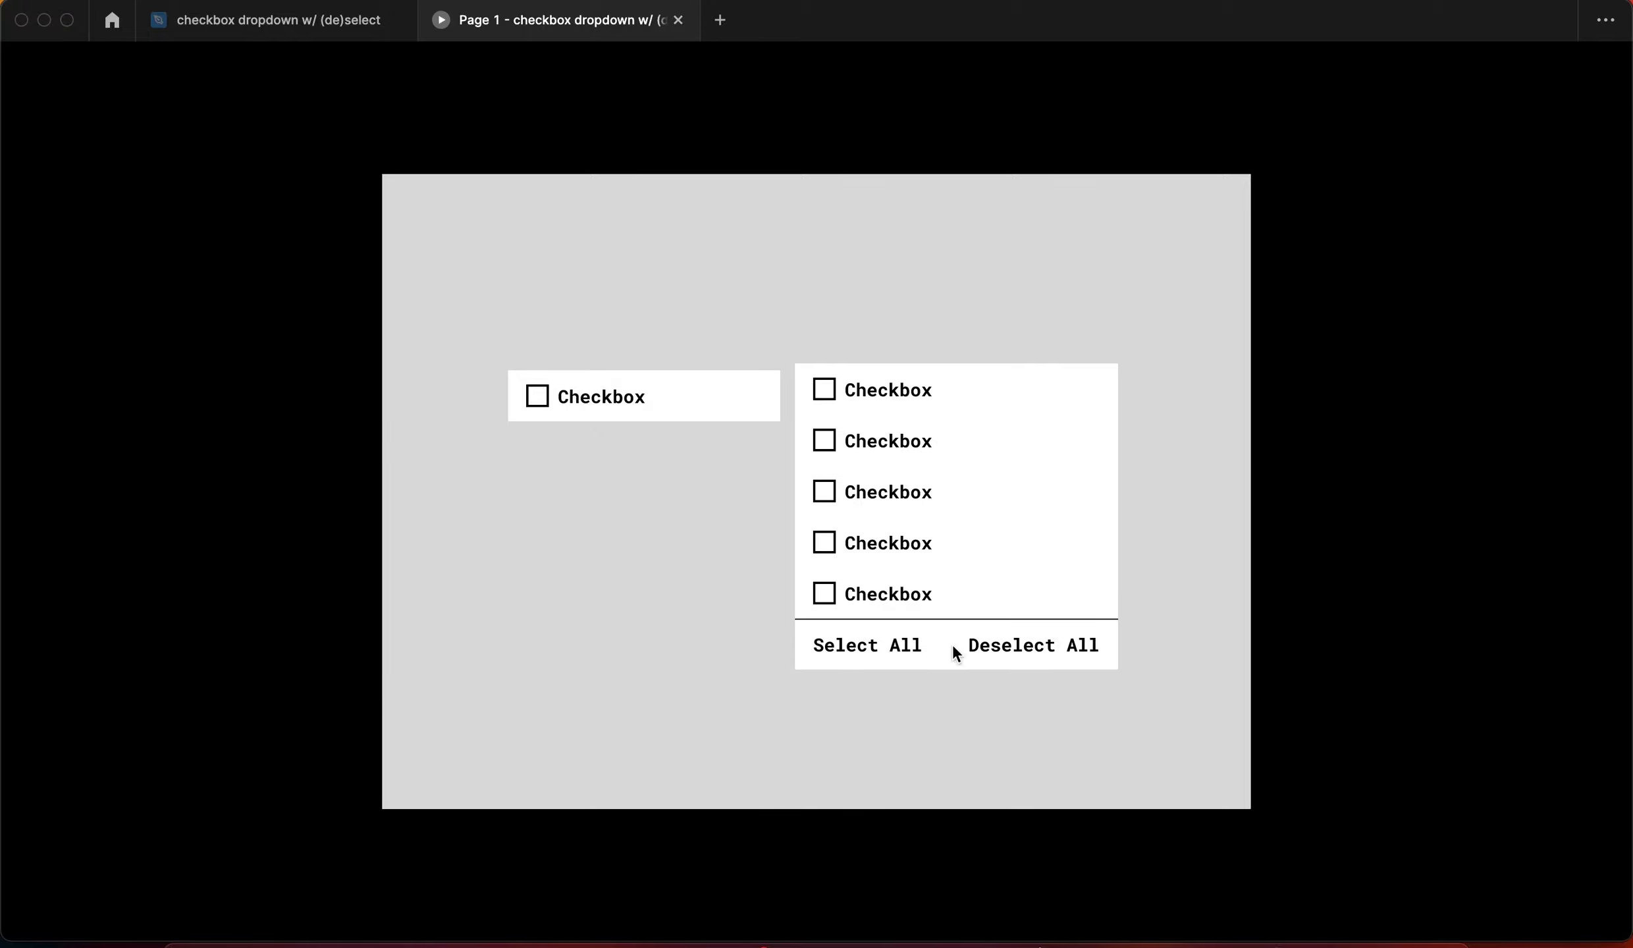
# Test Select All three times in the prototype, unchecking individual checkboxes among the first three between the attempts
pyautogui.click(869, 649)
pyautogui.click(825, 492)
pyautogui.click(824, 441)
pyautogui.click(850, 646)
pyautogui.click(824, 389)
pyautogui.click(825, 440)
pyautogui.click(826, 494)
pyautogui.click(869, 649)
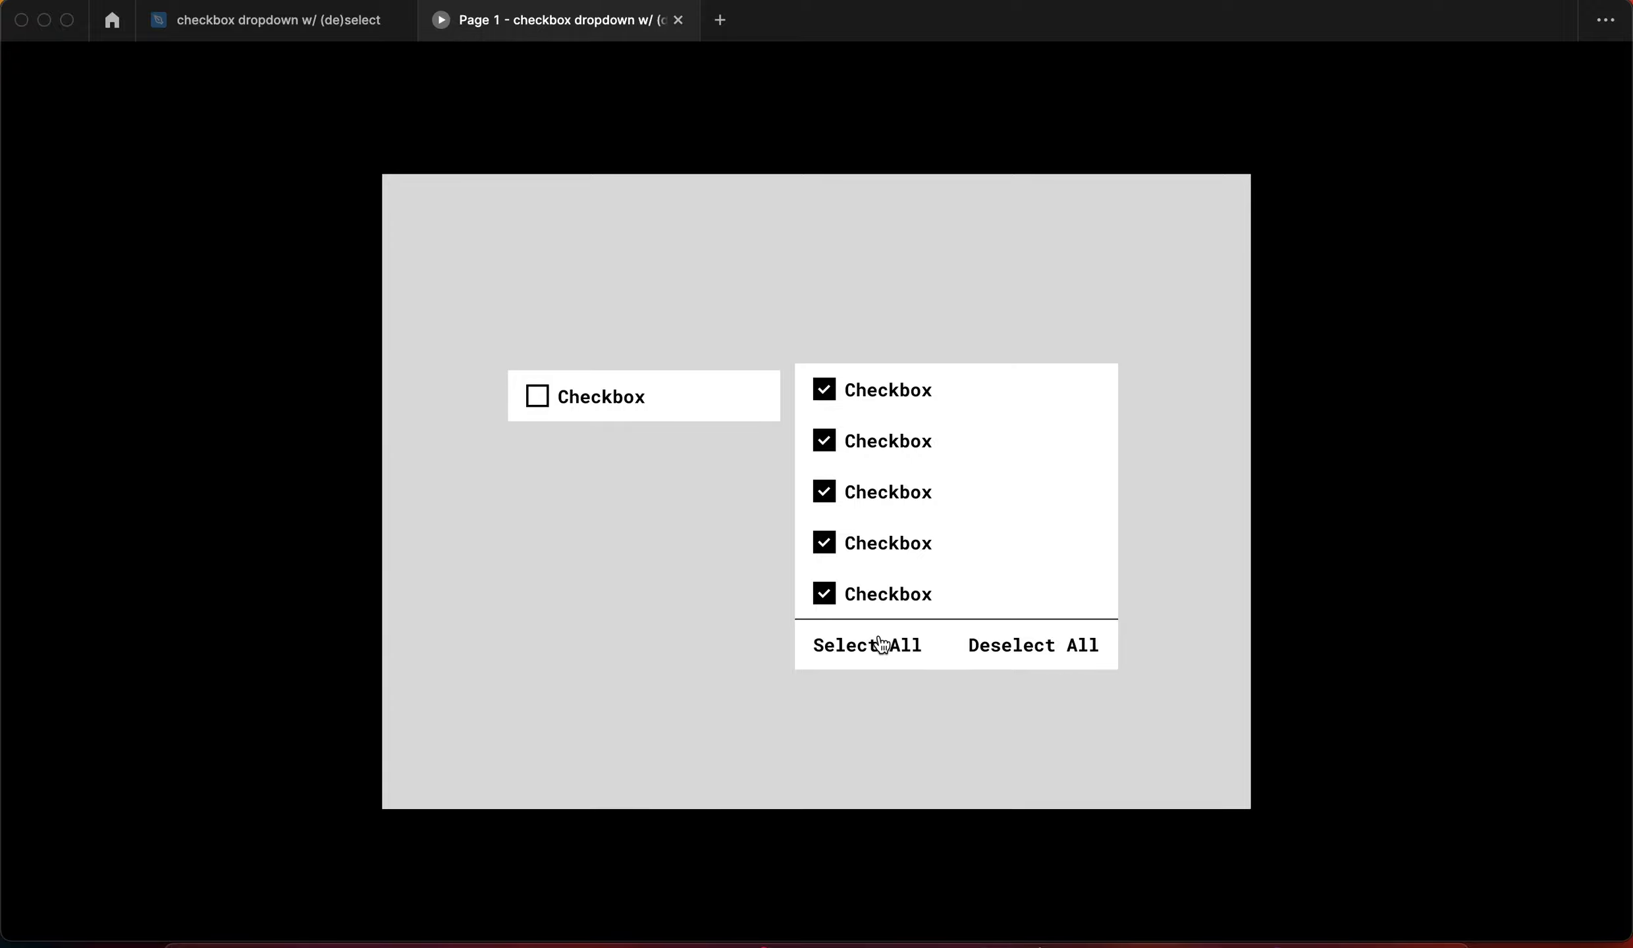
# Test Deselect All in the prototype before and after checking the first three checkboxes
pyautogui.click(1053, 652)
pyautogui.click(831, 393)
pyautogui.click(831, 444)
pyautogui.click(833, 498)
pyautogui.click(1043, 653)
# Return to the design file and examine the interaction connections between the four dropdown contents variants
pyautogui.click(292, 26)
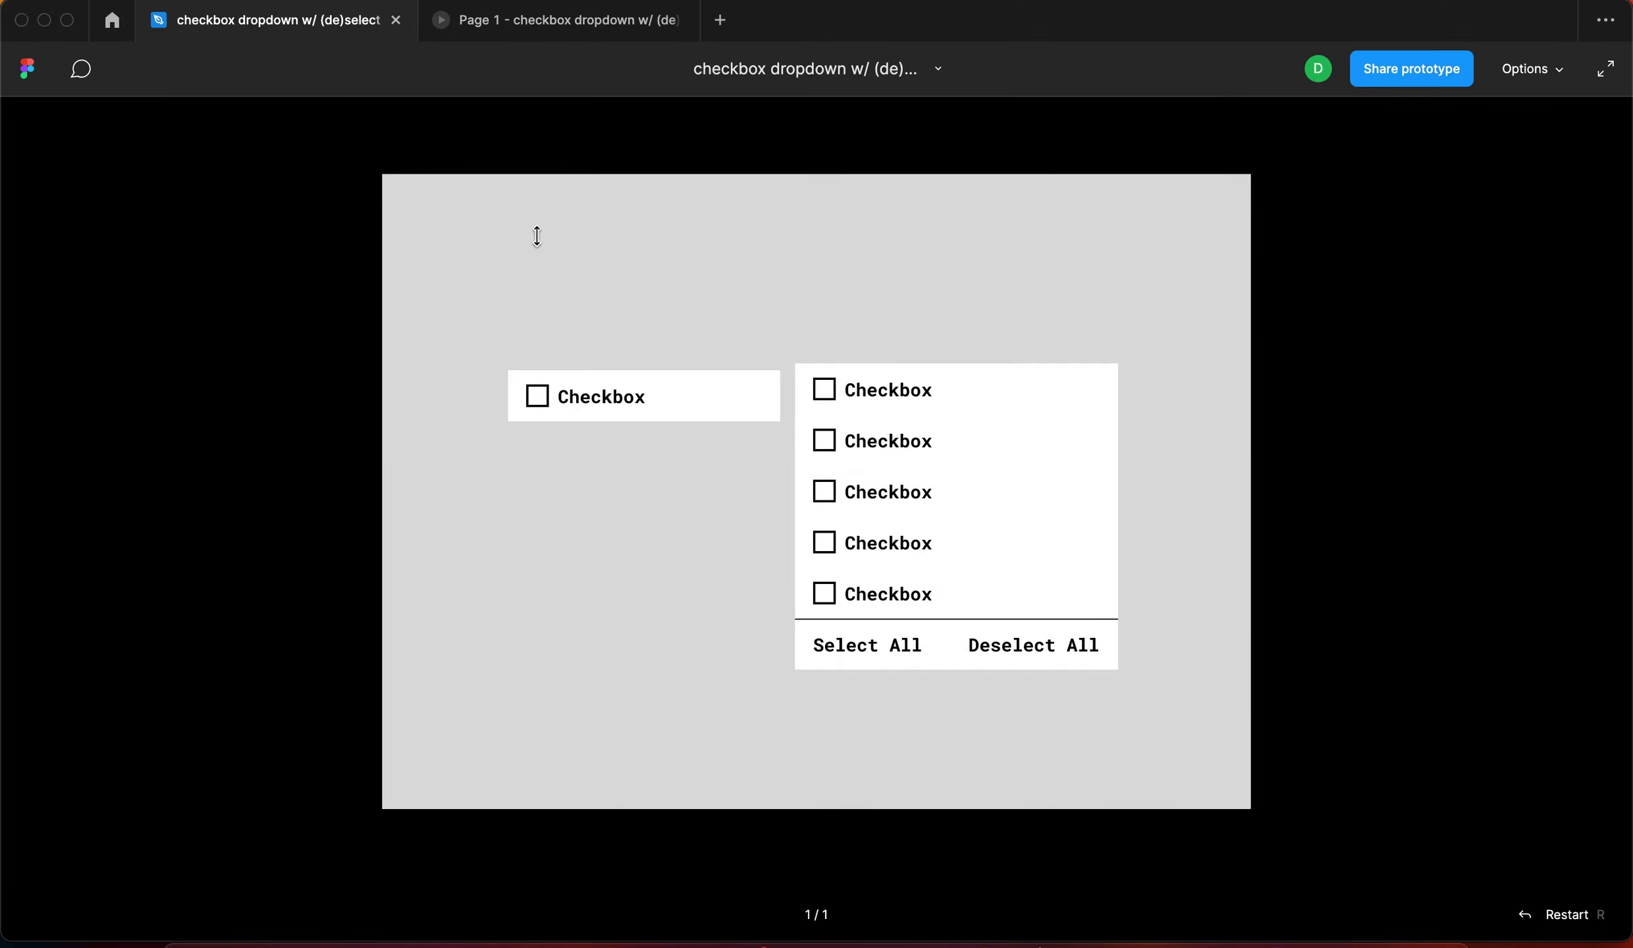
pyautogui.scroll(-5, 823, 414)
pyautogui.hscroll(3, 856, 342)
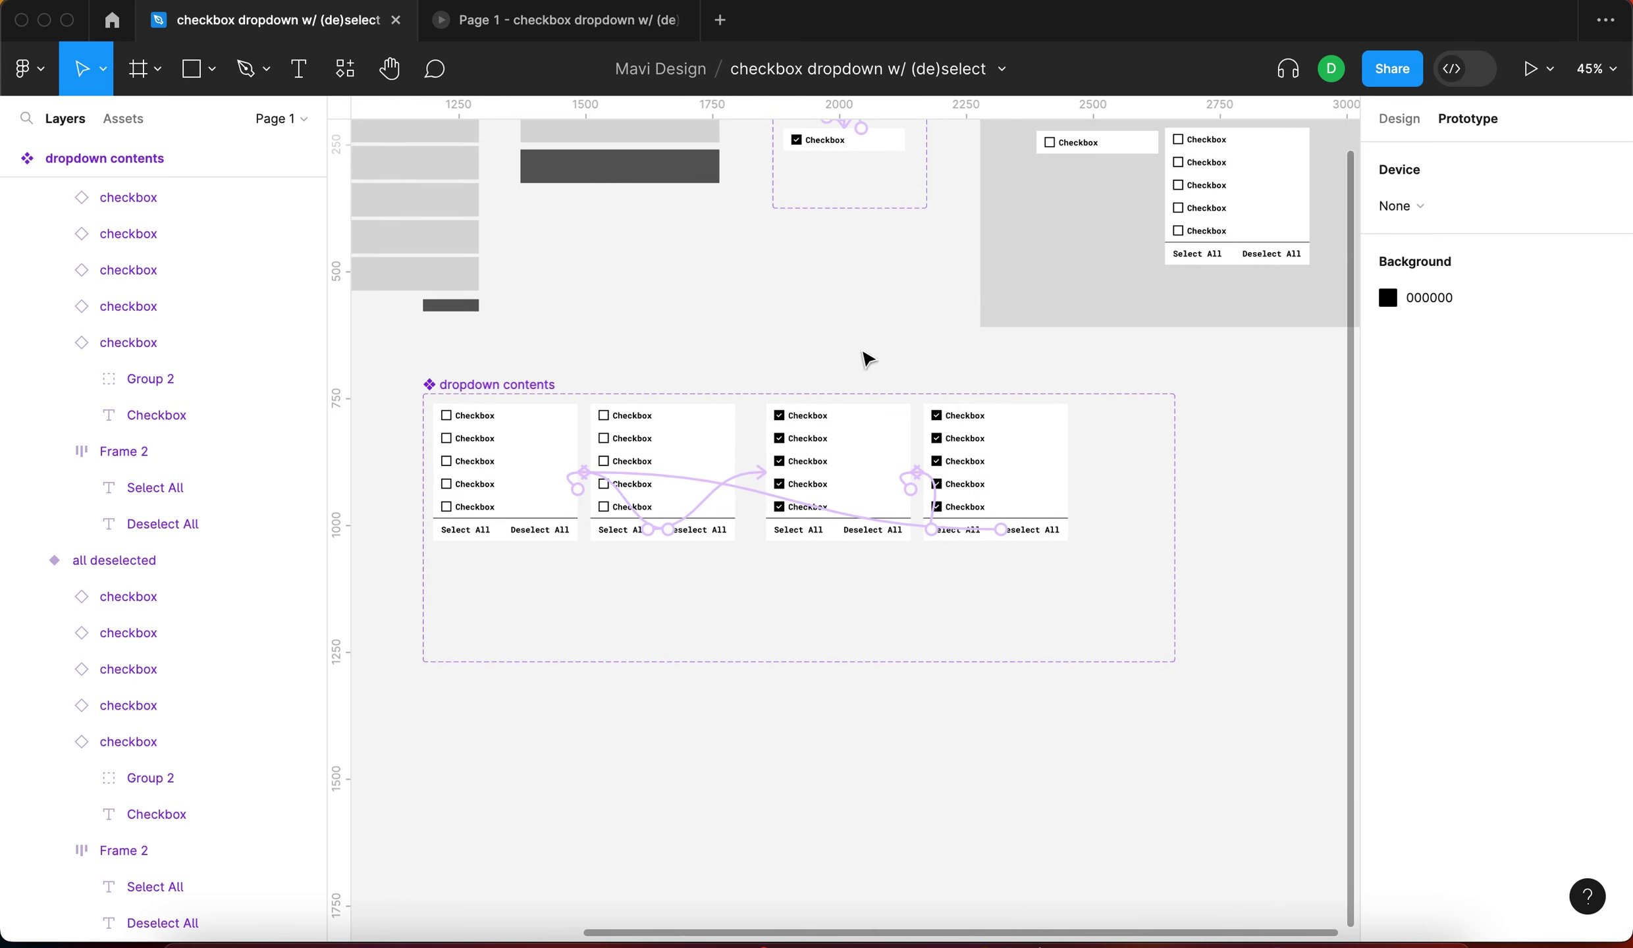
pyautogui.scroll(3, 908, 628)
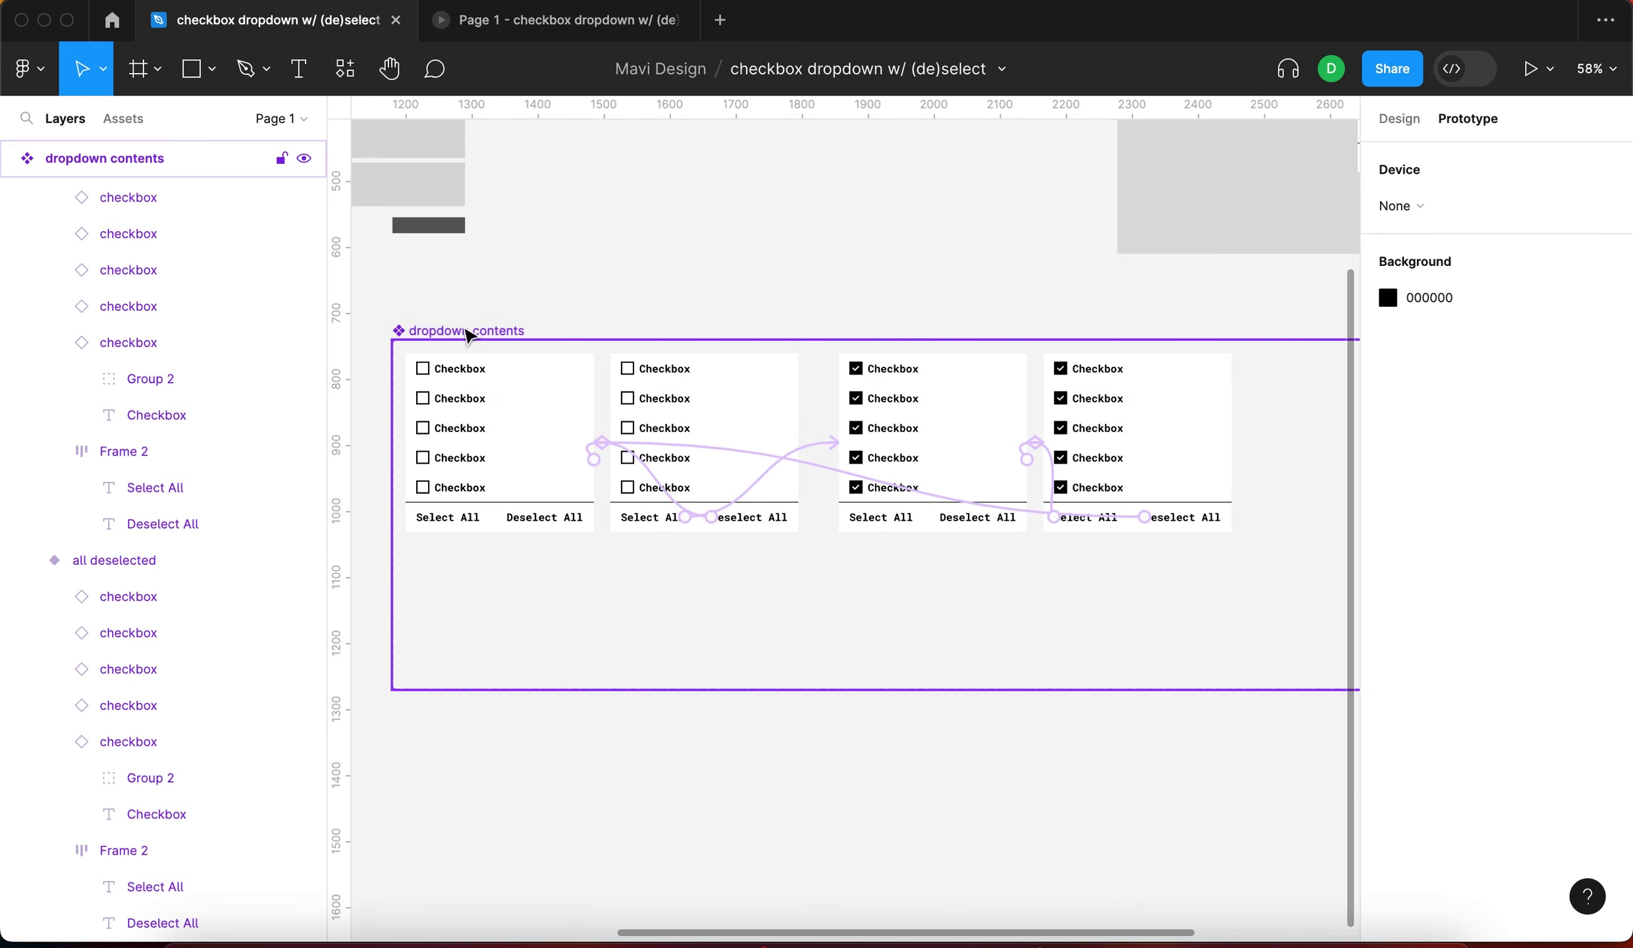
pyautogui.click(1026, 472)
pyautogui.hscroll(2, 1043, 469)
pyautogui.moveTo(1242, 429); pyautogui.dragTo(1114, 504)
pyautogui.click(1176, 503)
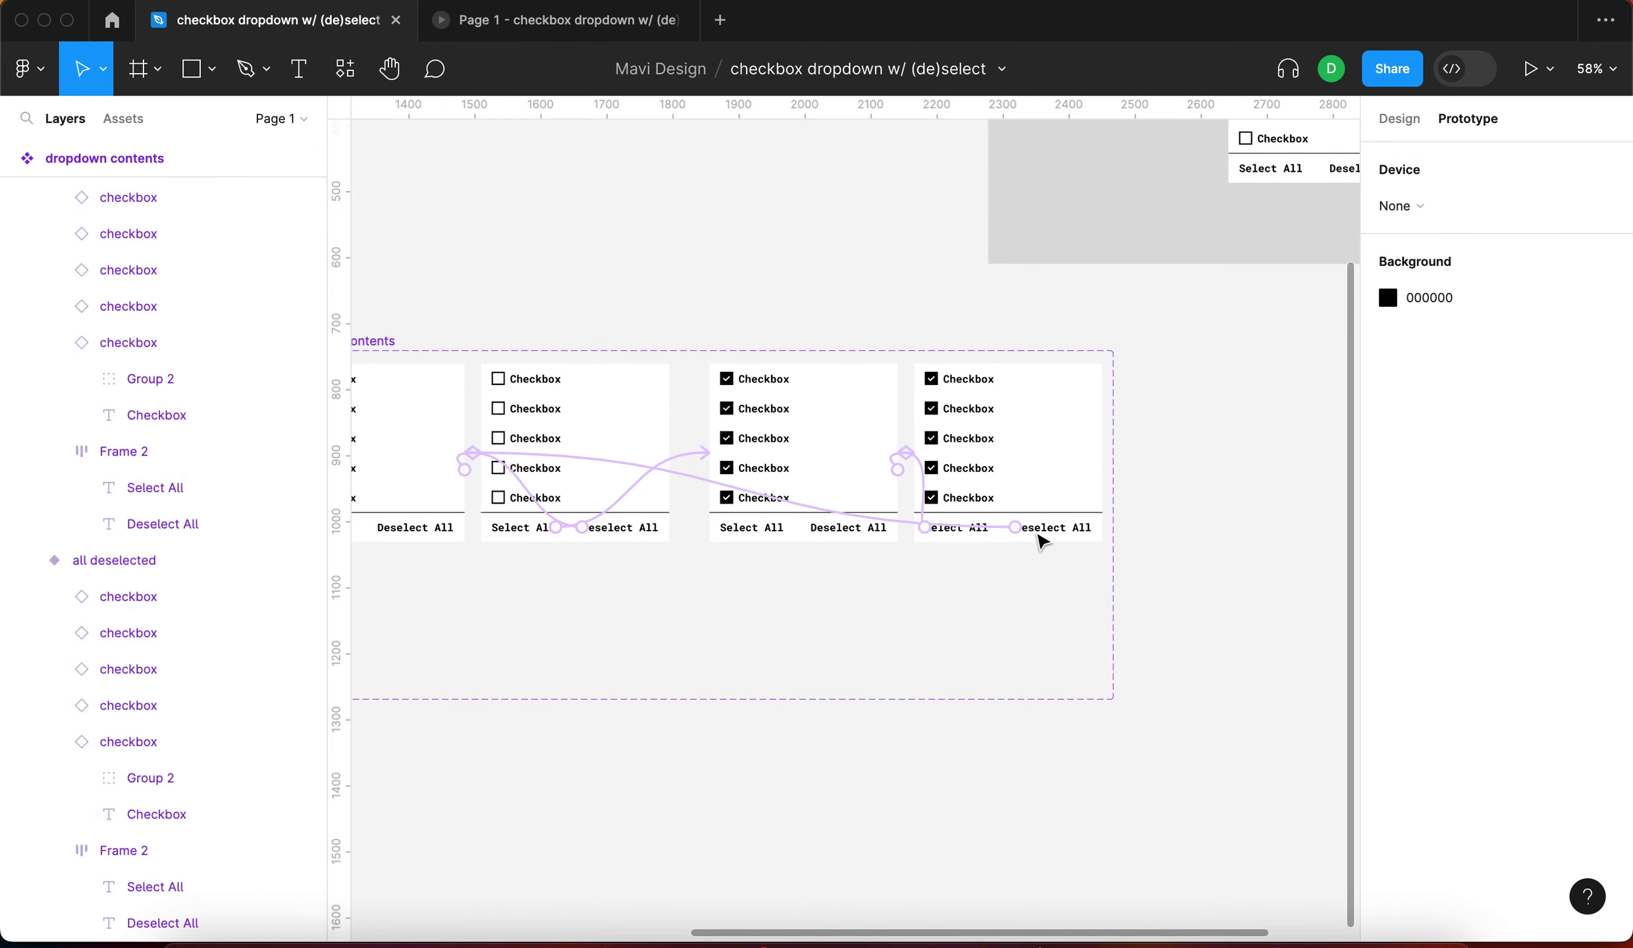
pyautogui.scroll(-3, 795, 617)
pyautogui.hscroll(-2, 835, 598)
# Switch to the prototype preview, check the first two checkboxes and test Deselect All on them
pyautogui.click(556, 20)
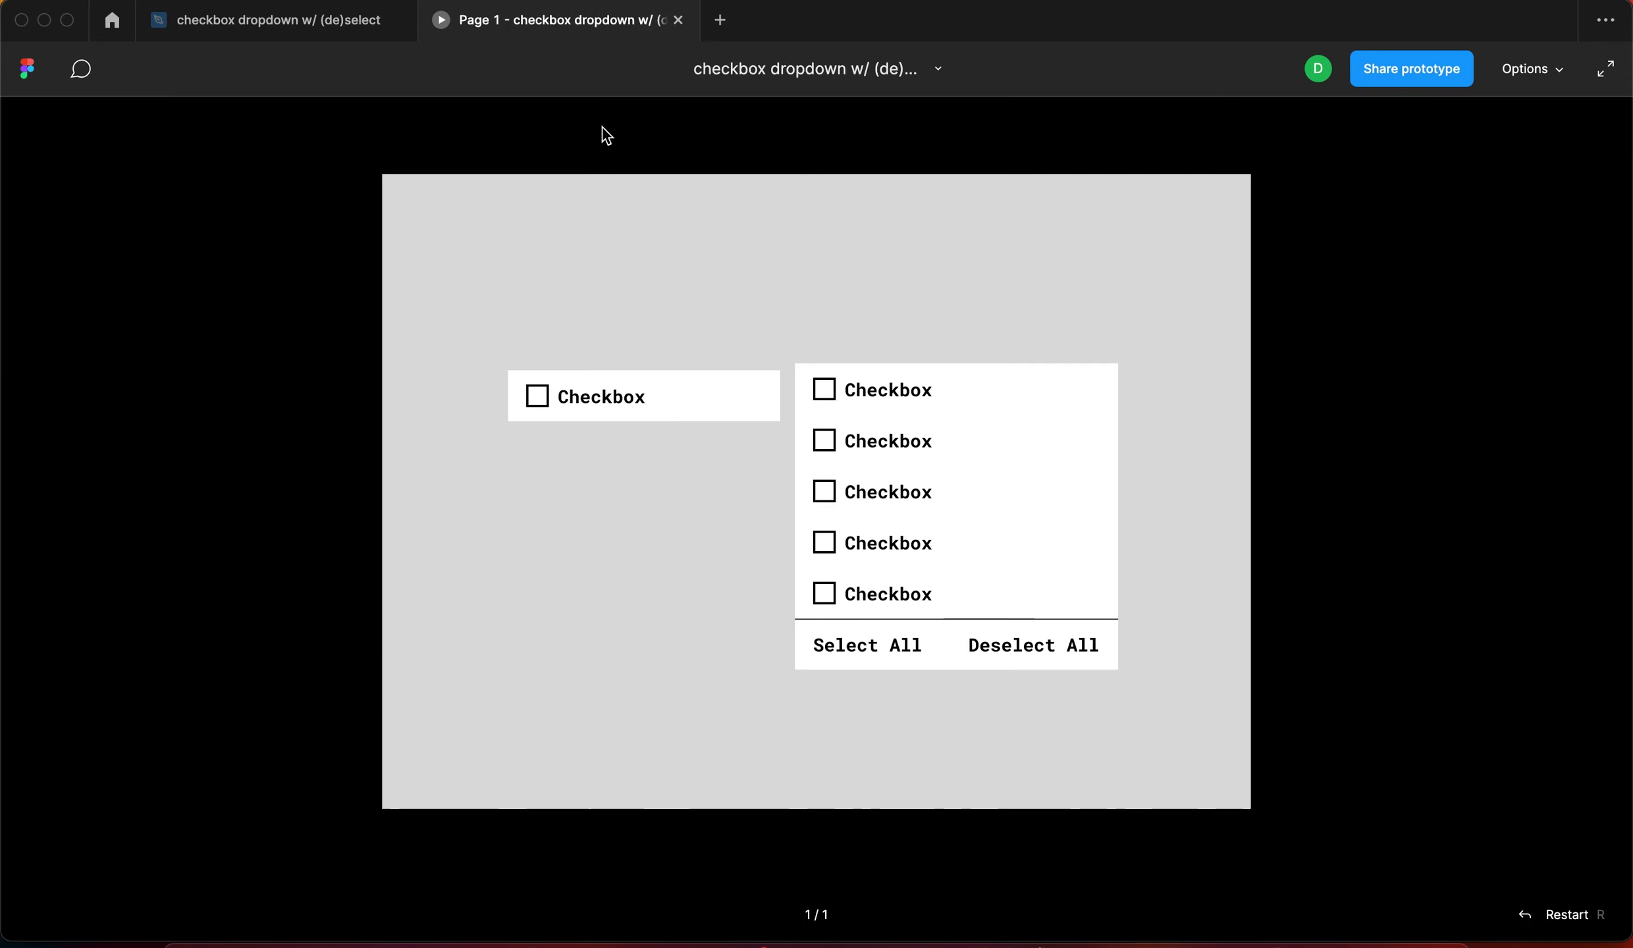
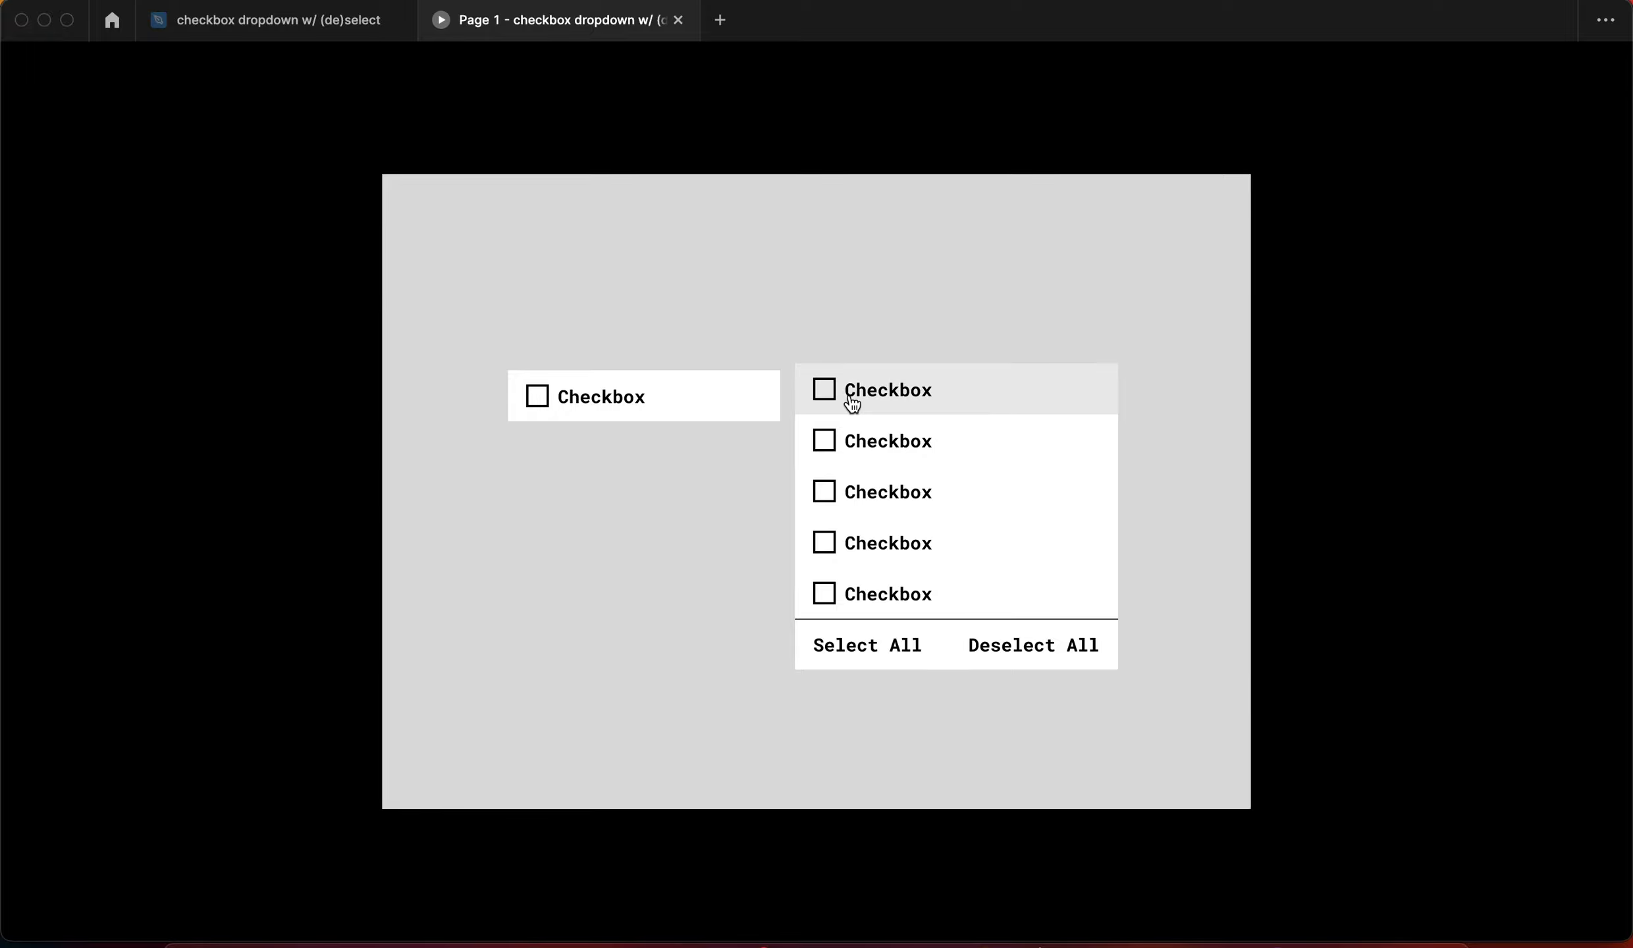
pyautogui.click(868, 377)
pyautogui.click(849, 434)
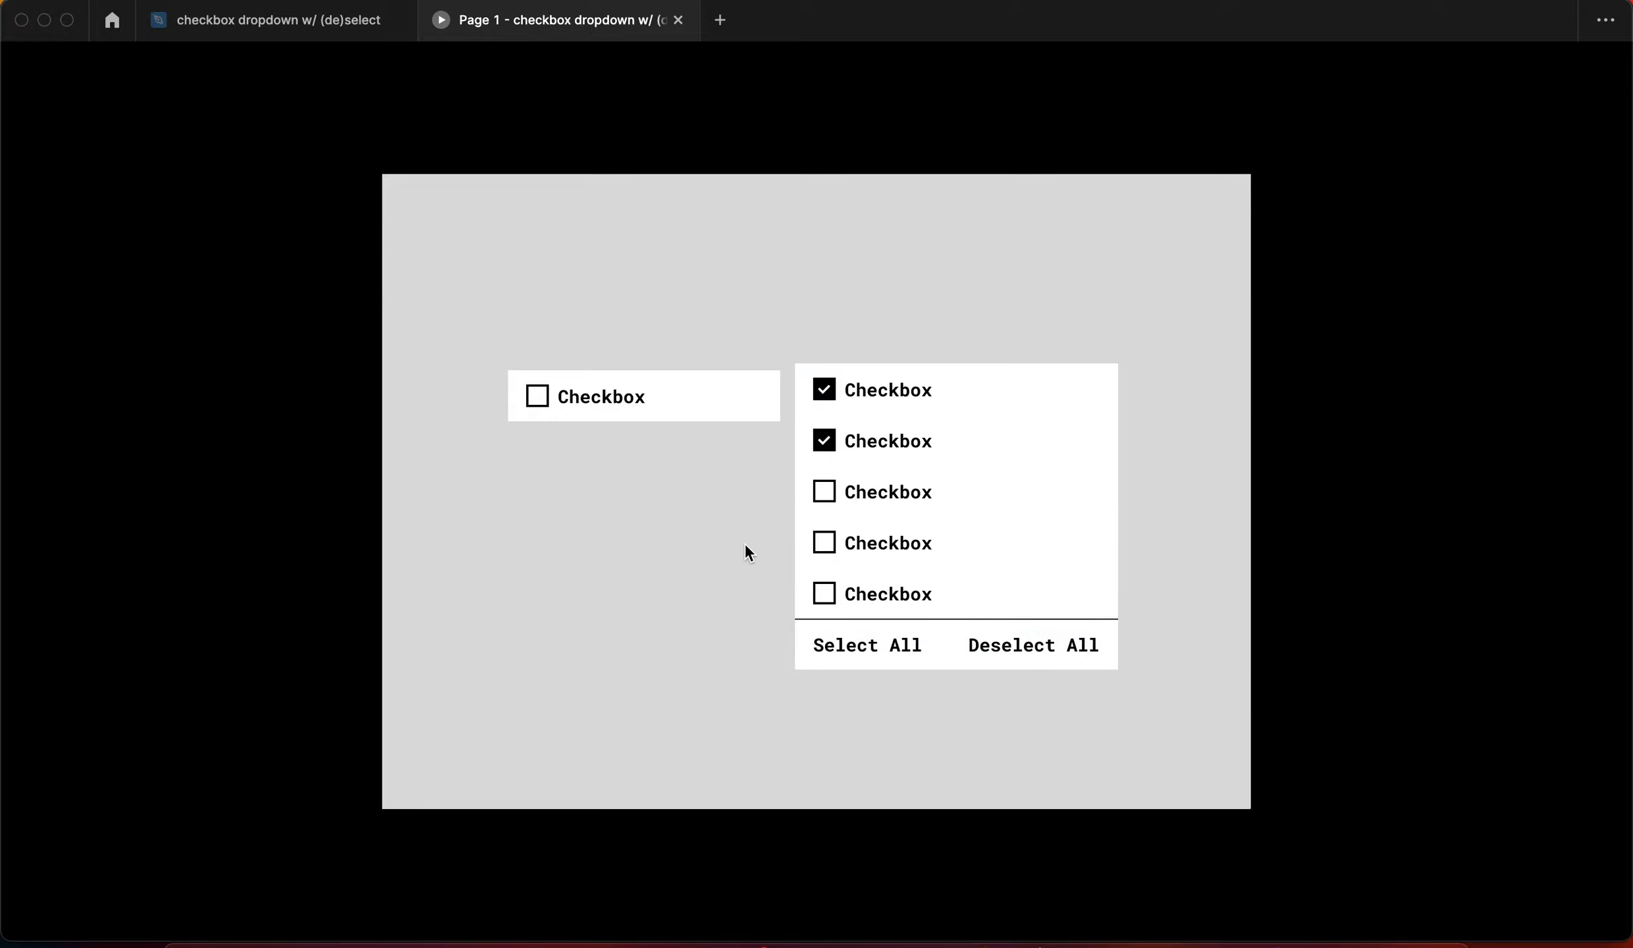
pyautogui.click(744, 542)
pyautogui.click(1039, 648)
# Return to the design file and place a copy of the test frame's checkbox on the empty canvas beside the dropdown contents set
pyautogui.click(309, 23)
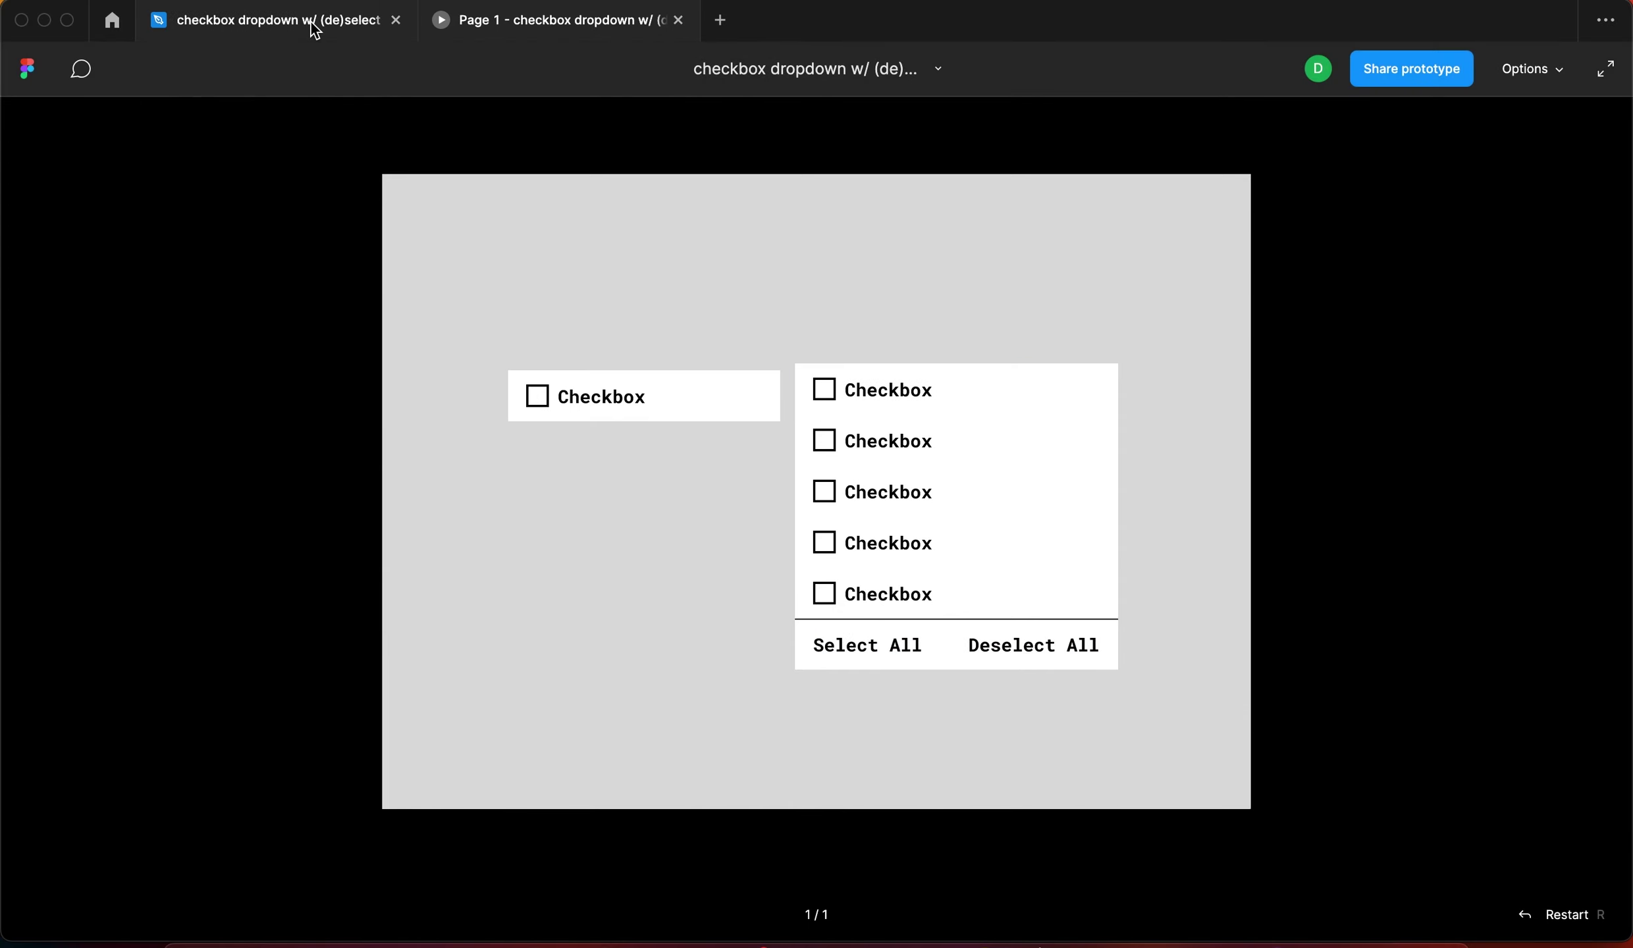
pyautogui.scroll(-5, 962, 309)
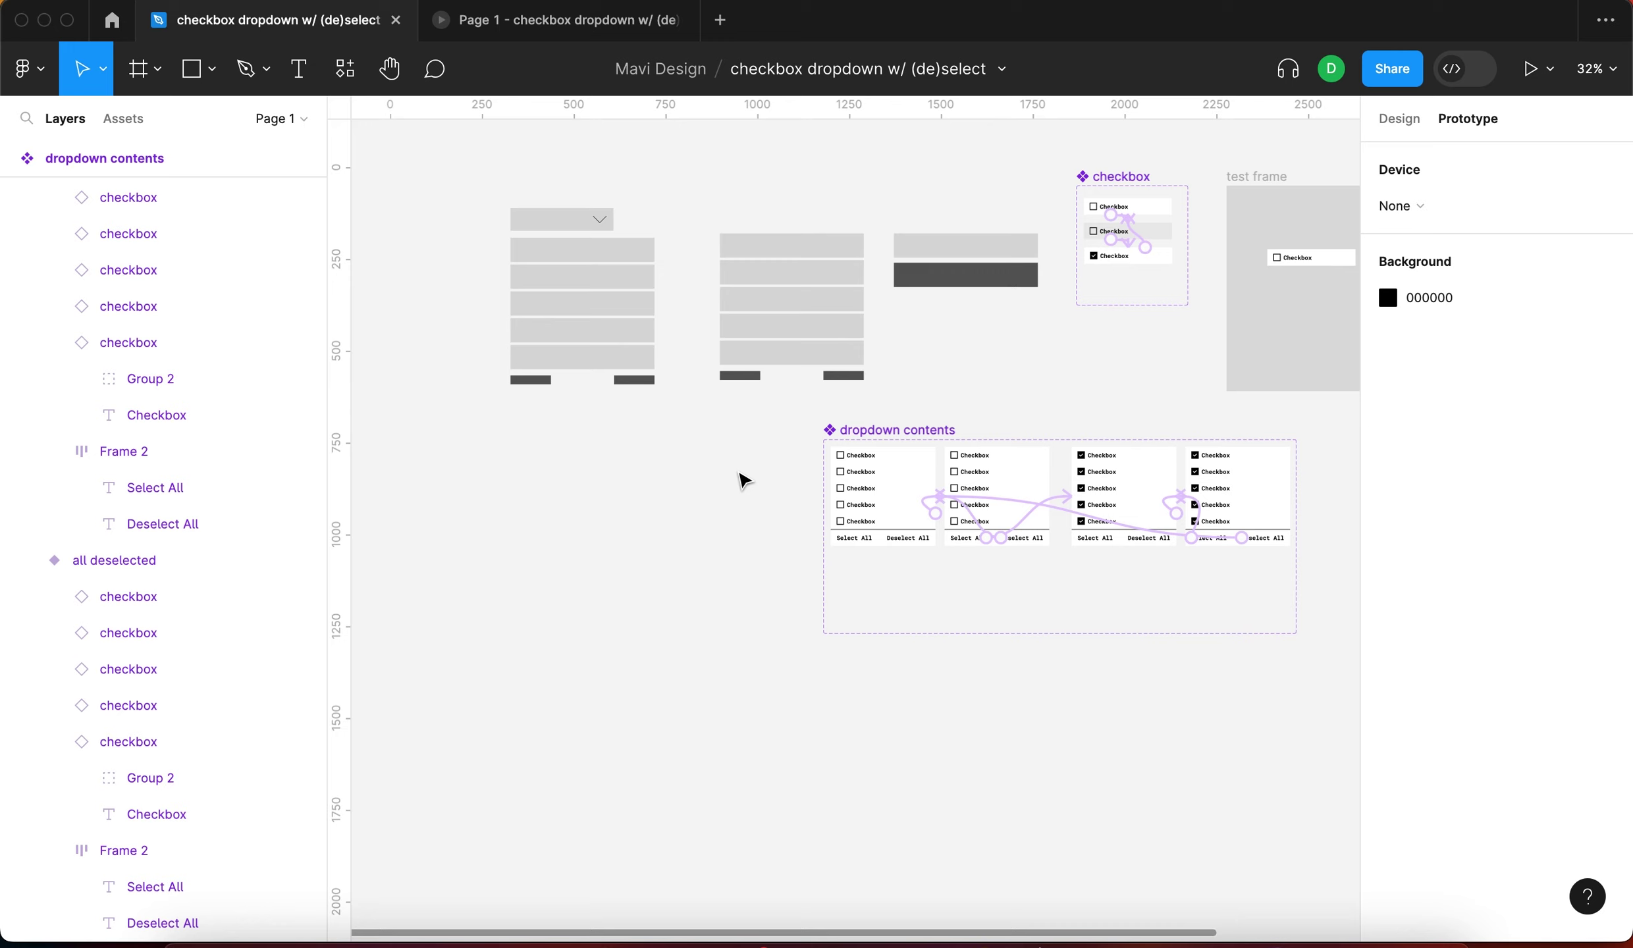
pyautogui.hscroll(5, 747, 470)
pyautogui.scroll(2, 747, 471)
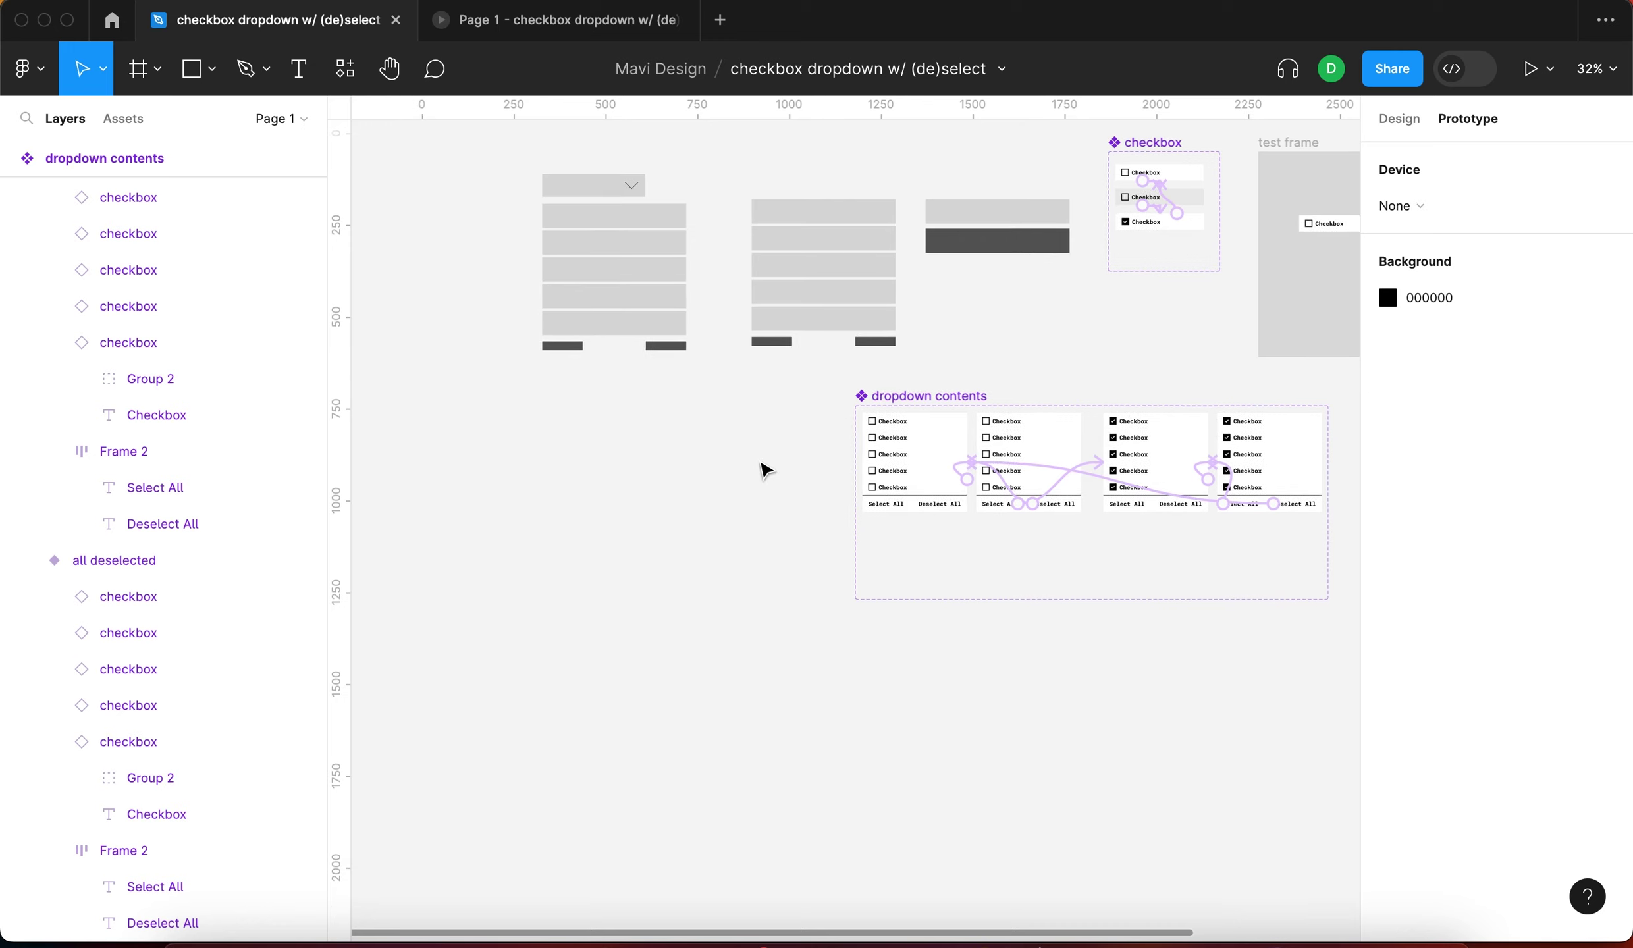
pyautogui.moveTo(1244, 632); pyautogui.dragTo(1199, 613)
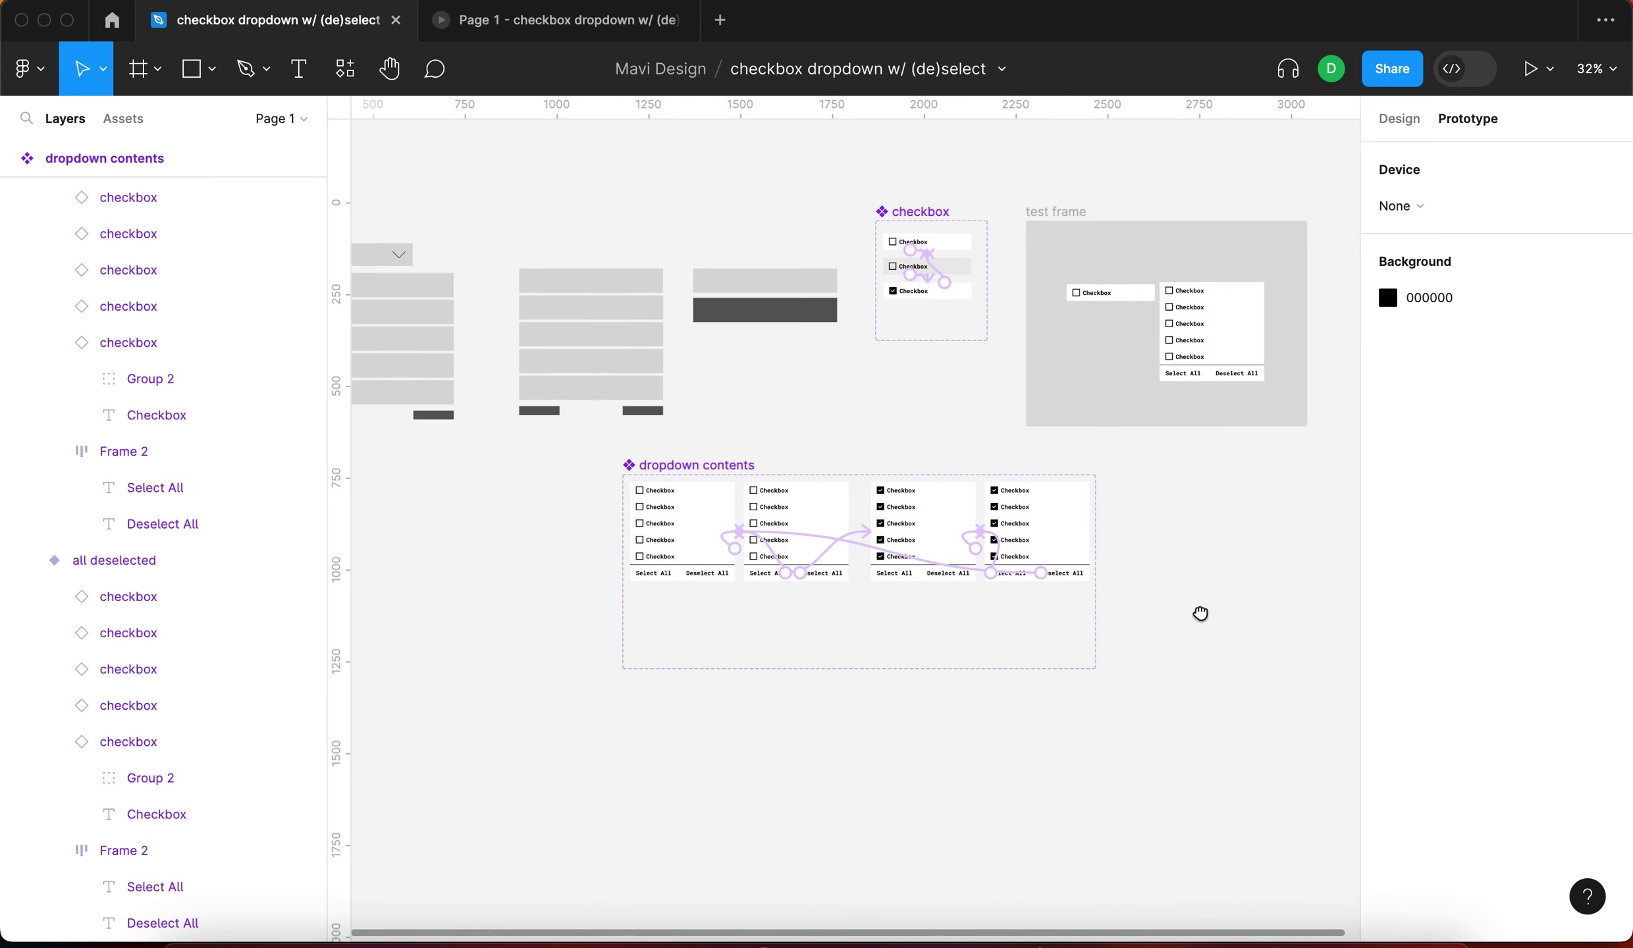
pyautogui.scroll(2, 1218, 310)
pyautogui.hscroll(-3, 1218, 310)
pyautogui.click(1245, 302)
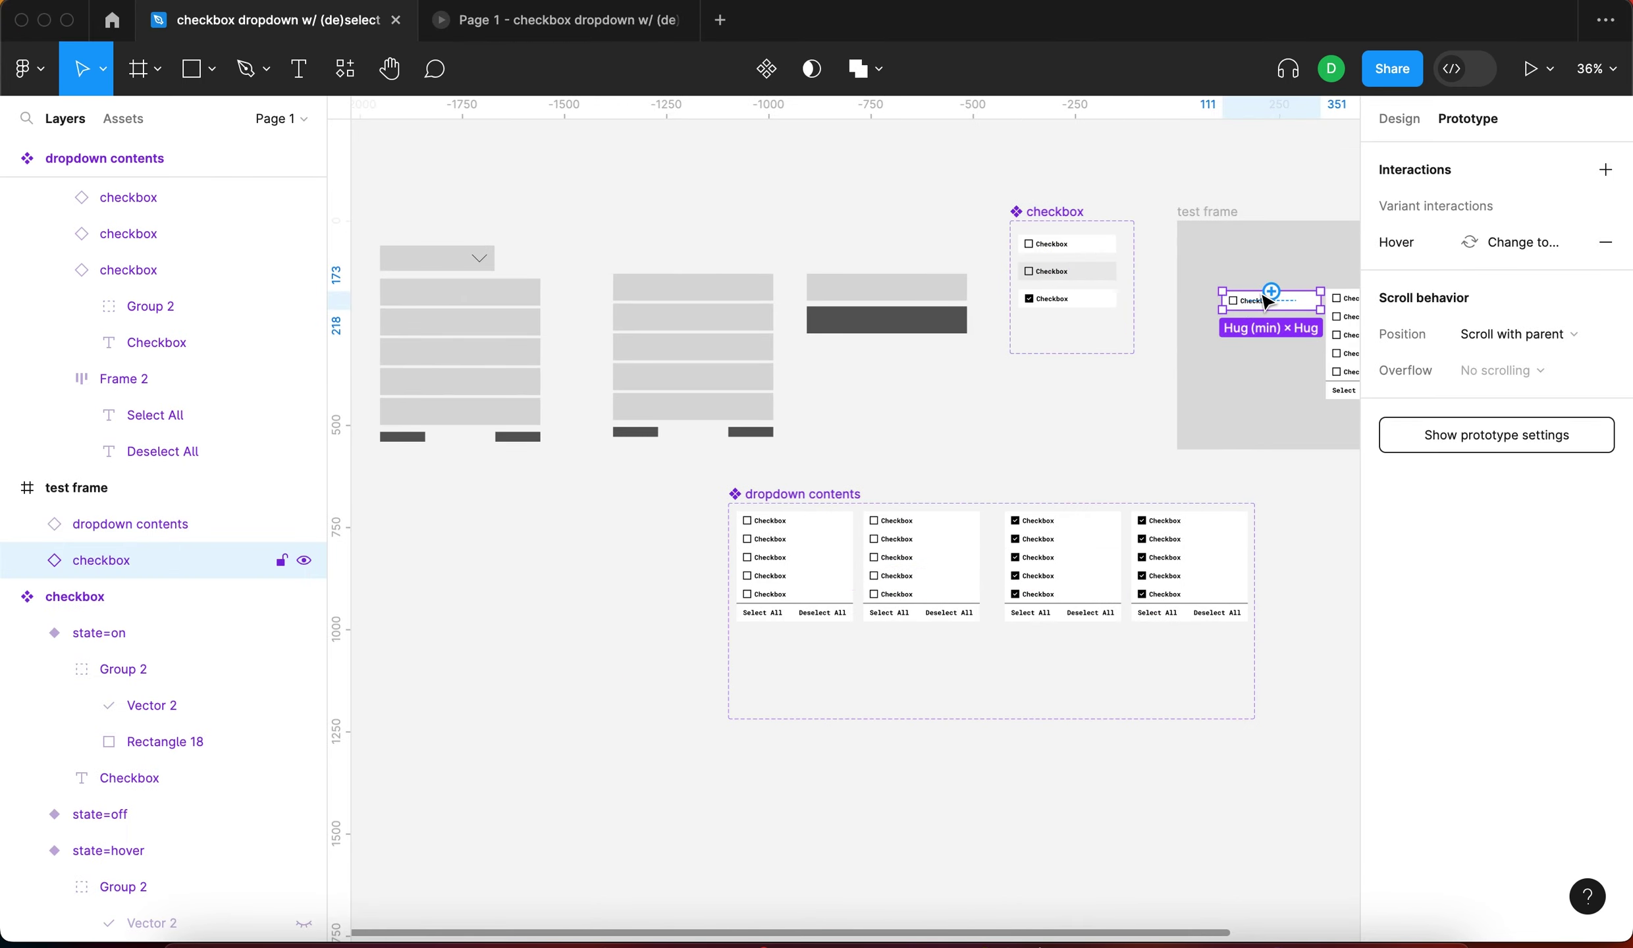
pyautogui.hscroll(5, 1265, 302)
pyautogui.moveTo(967, 322); pyautogui.dragTo(1080, 602)
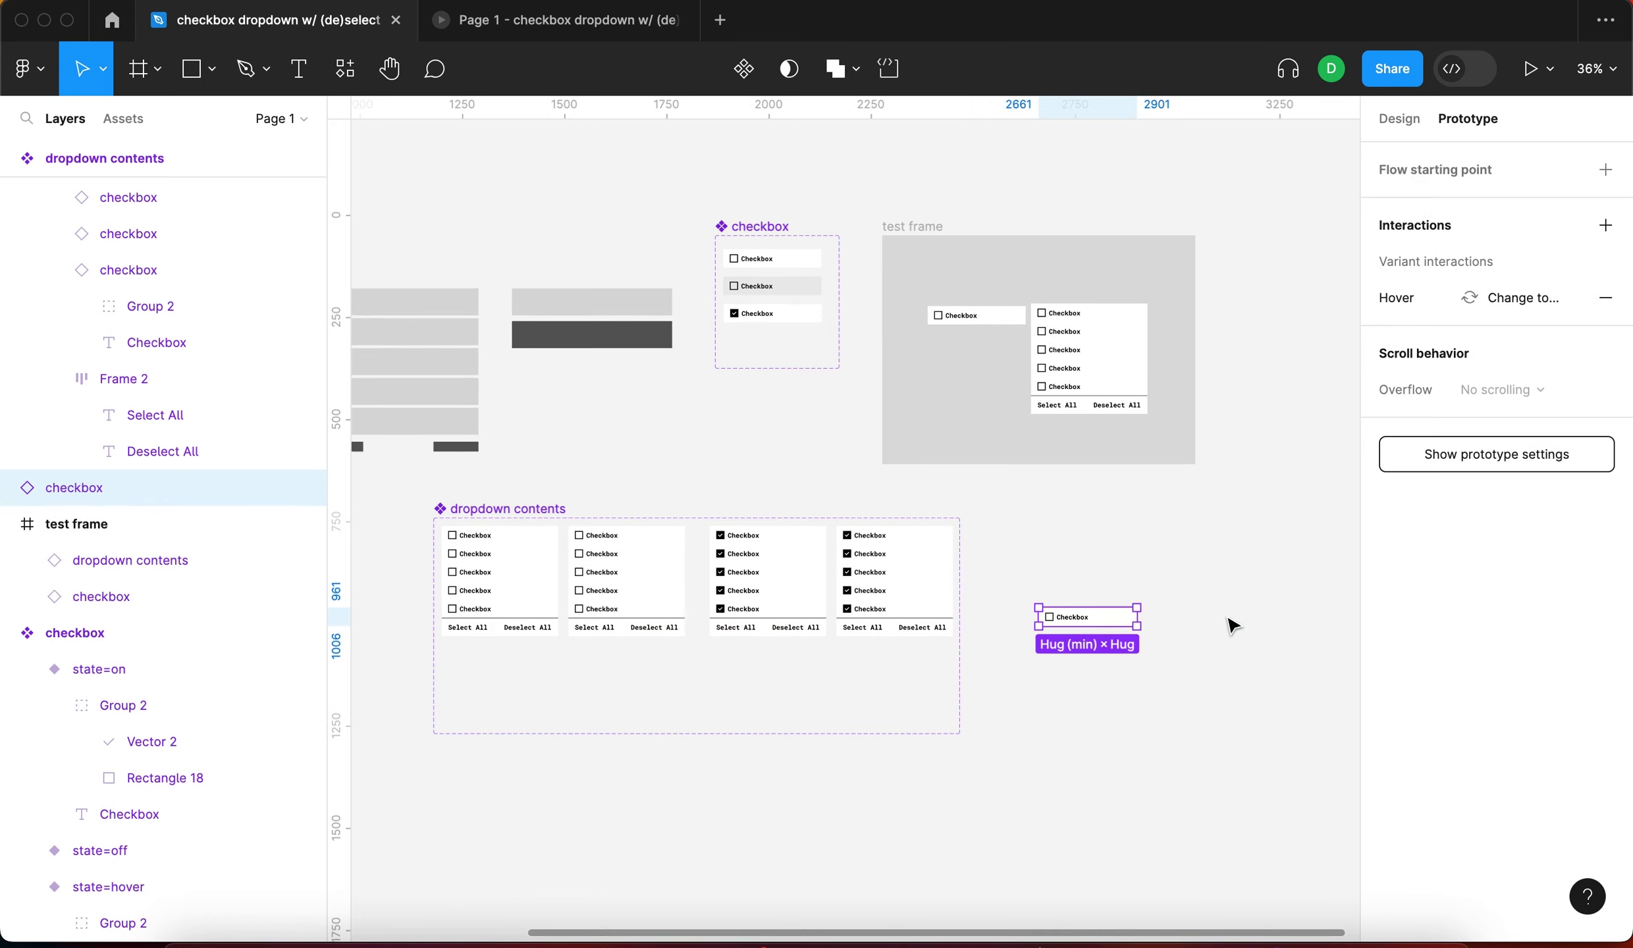
# Detach the checkbox copy from its component and change its label to "Select all that apply"
pyautogui.press('alt+super+b')
pyautogui.scroll(6, 1229, 623)
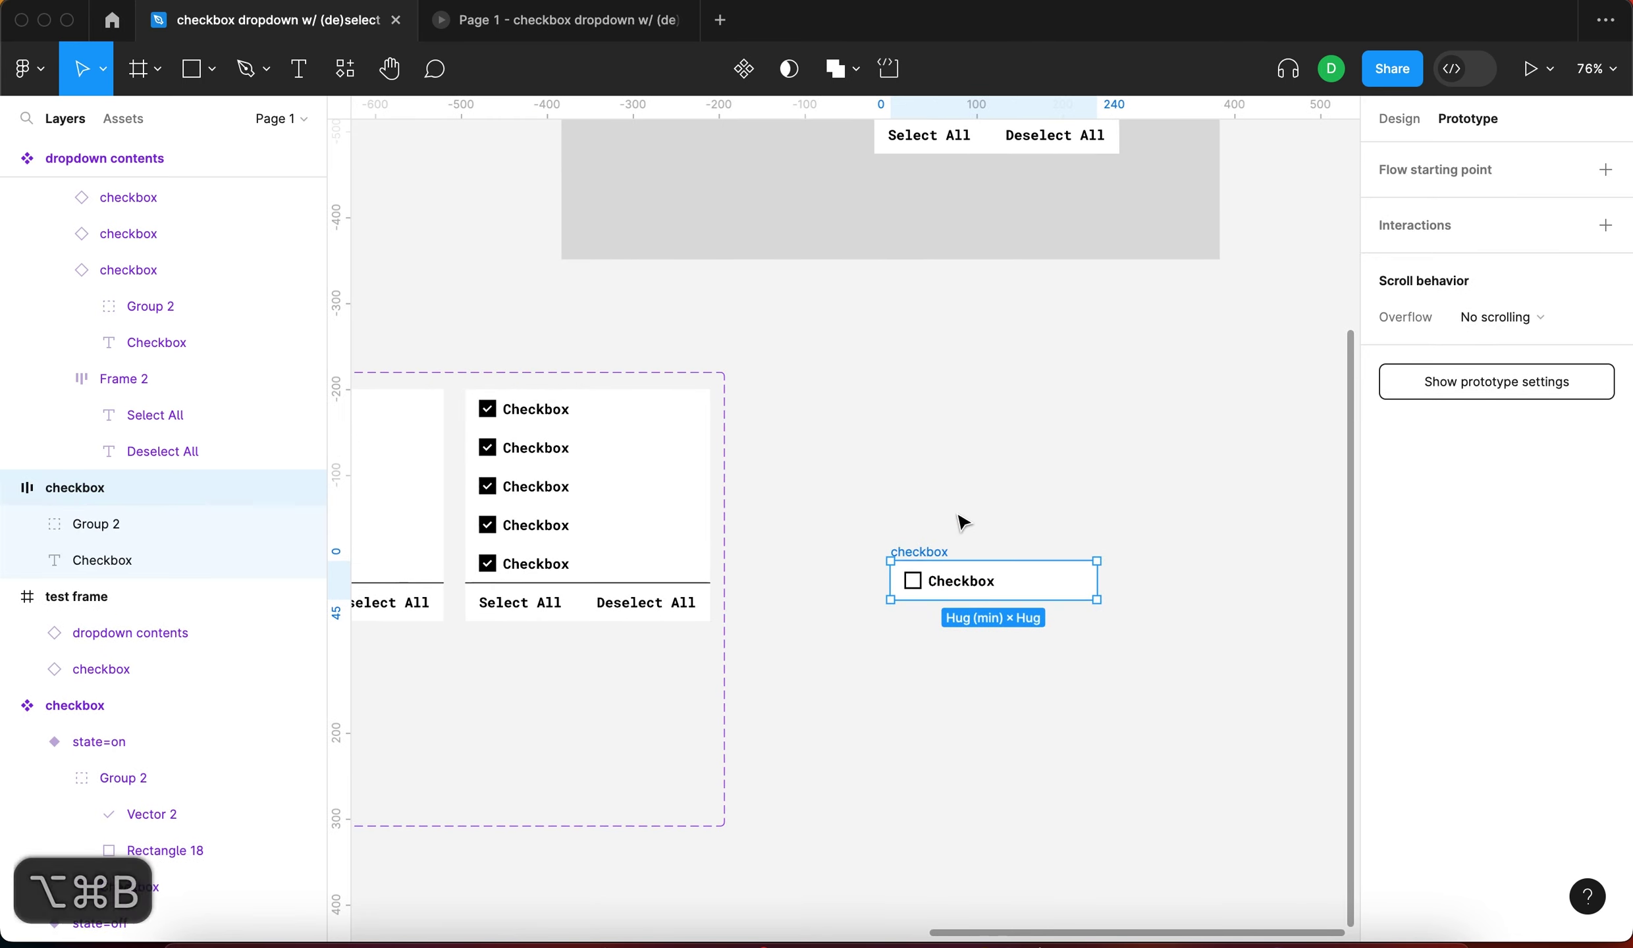
pyautogui.click(968, 556)
pyautogui.scroll(6, 958, 582)
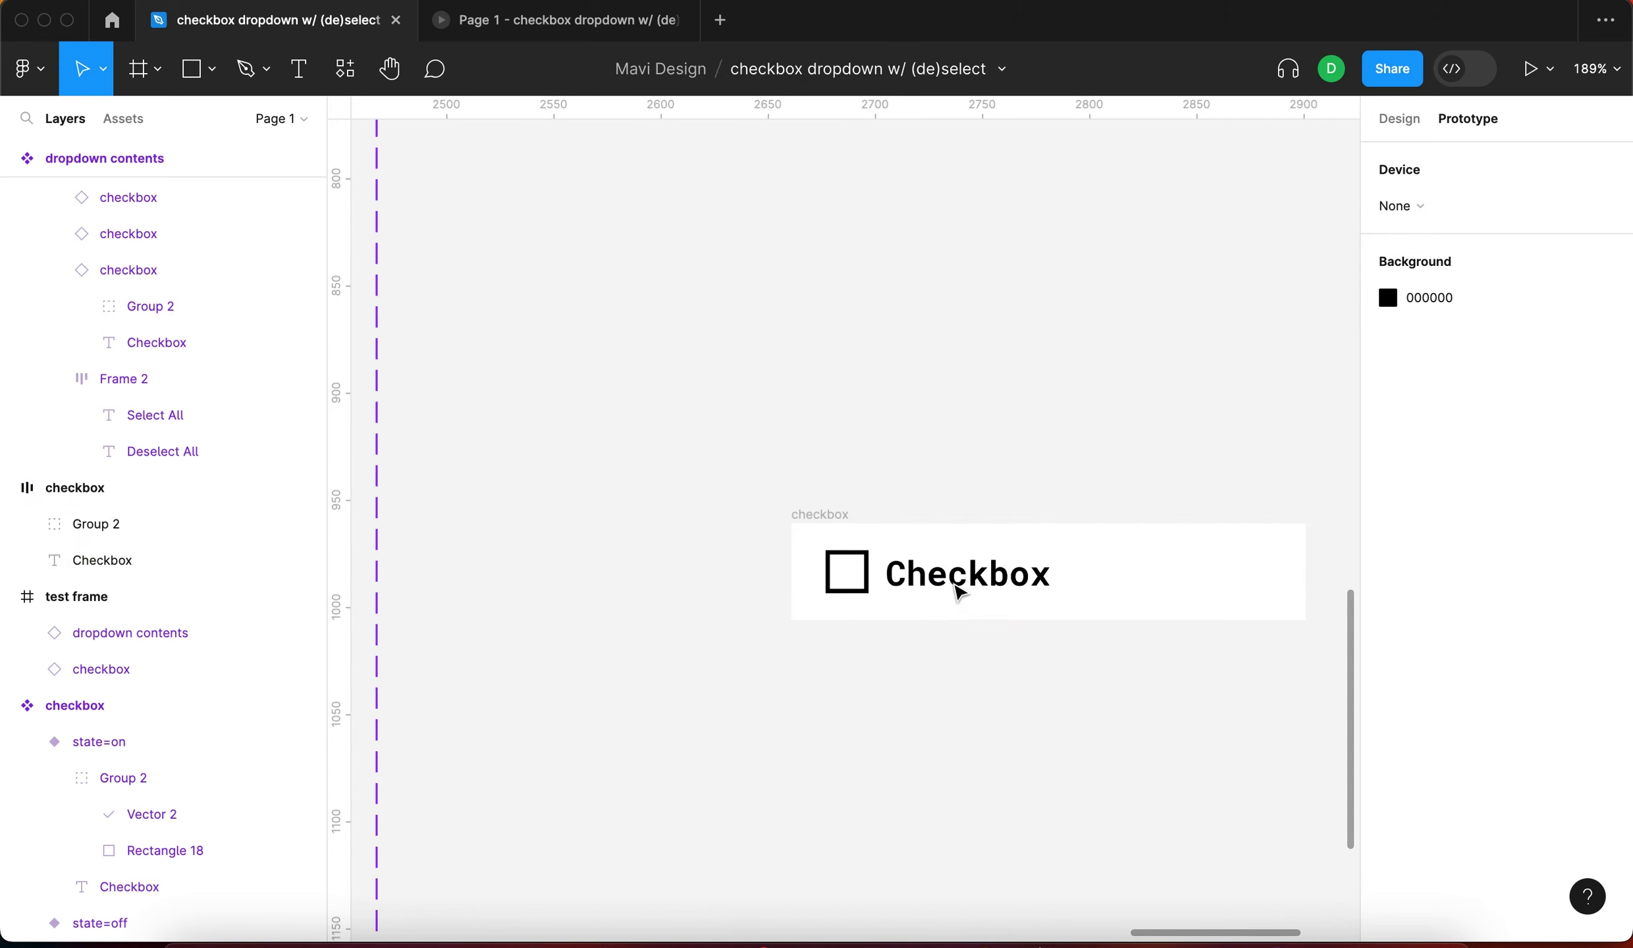
pyautogui.click(1416, 121)
pyautogui.click(978, 558)
pyautogui.doubleClick(978, 559)
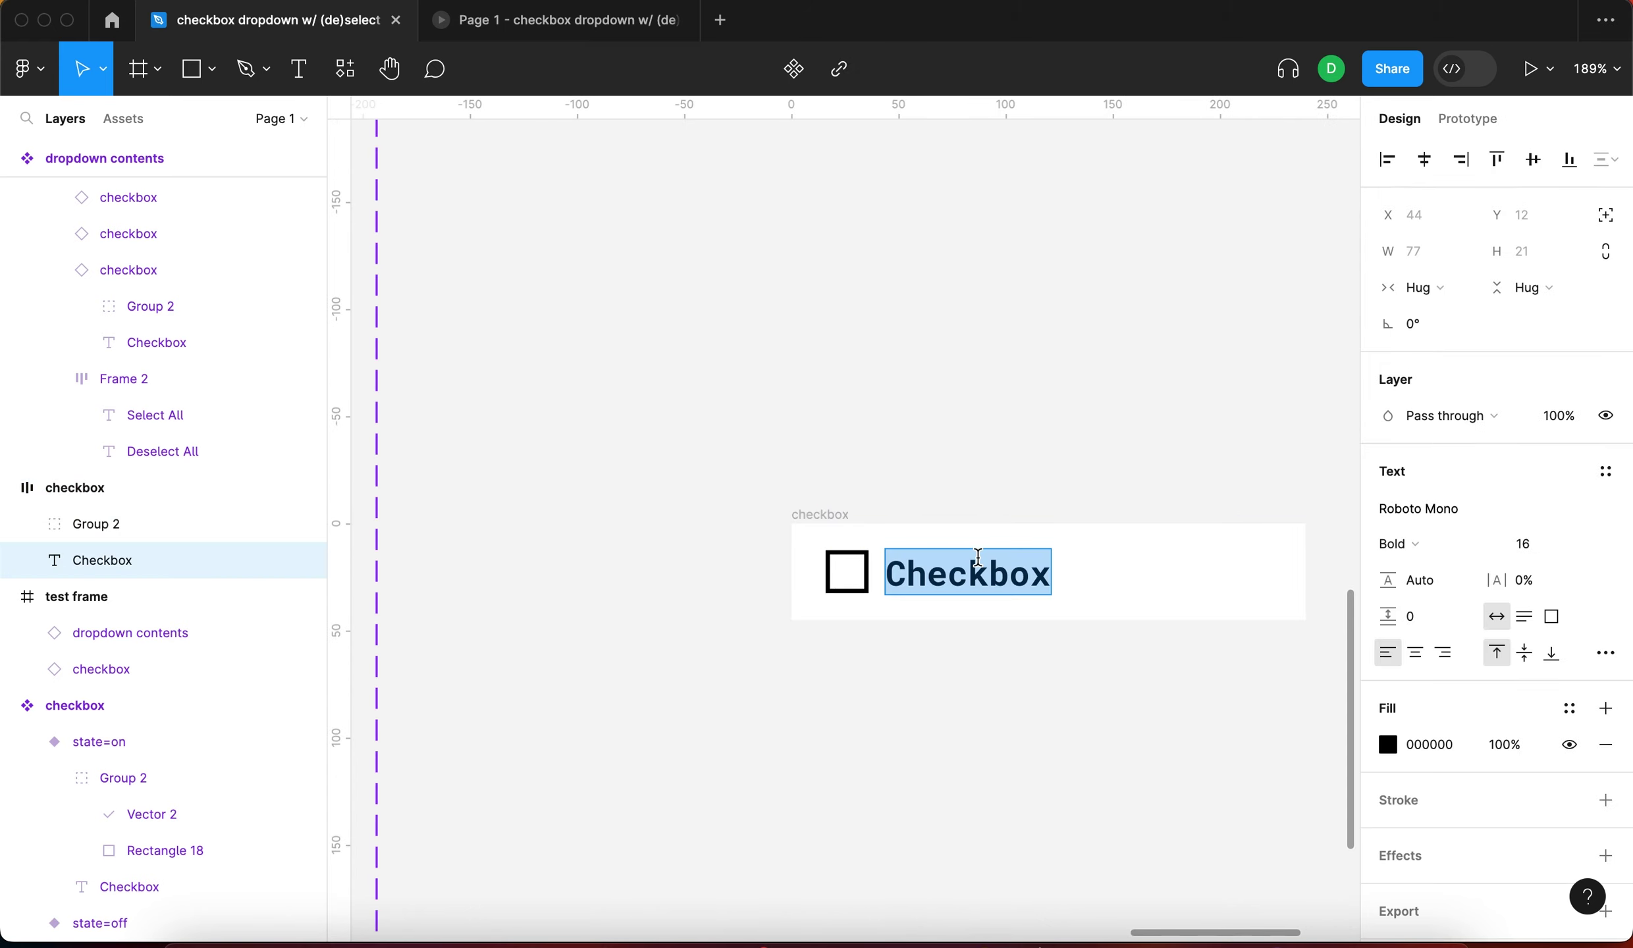
pyautogui.write('Select a')
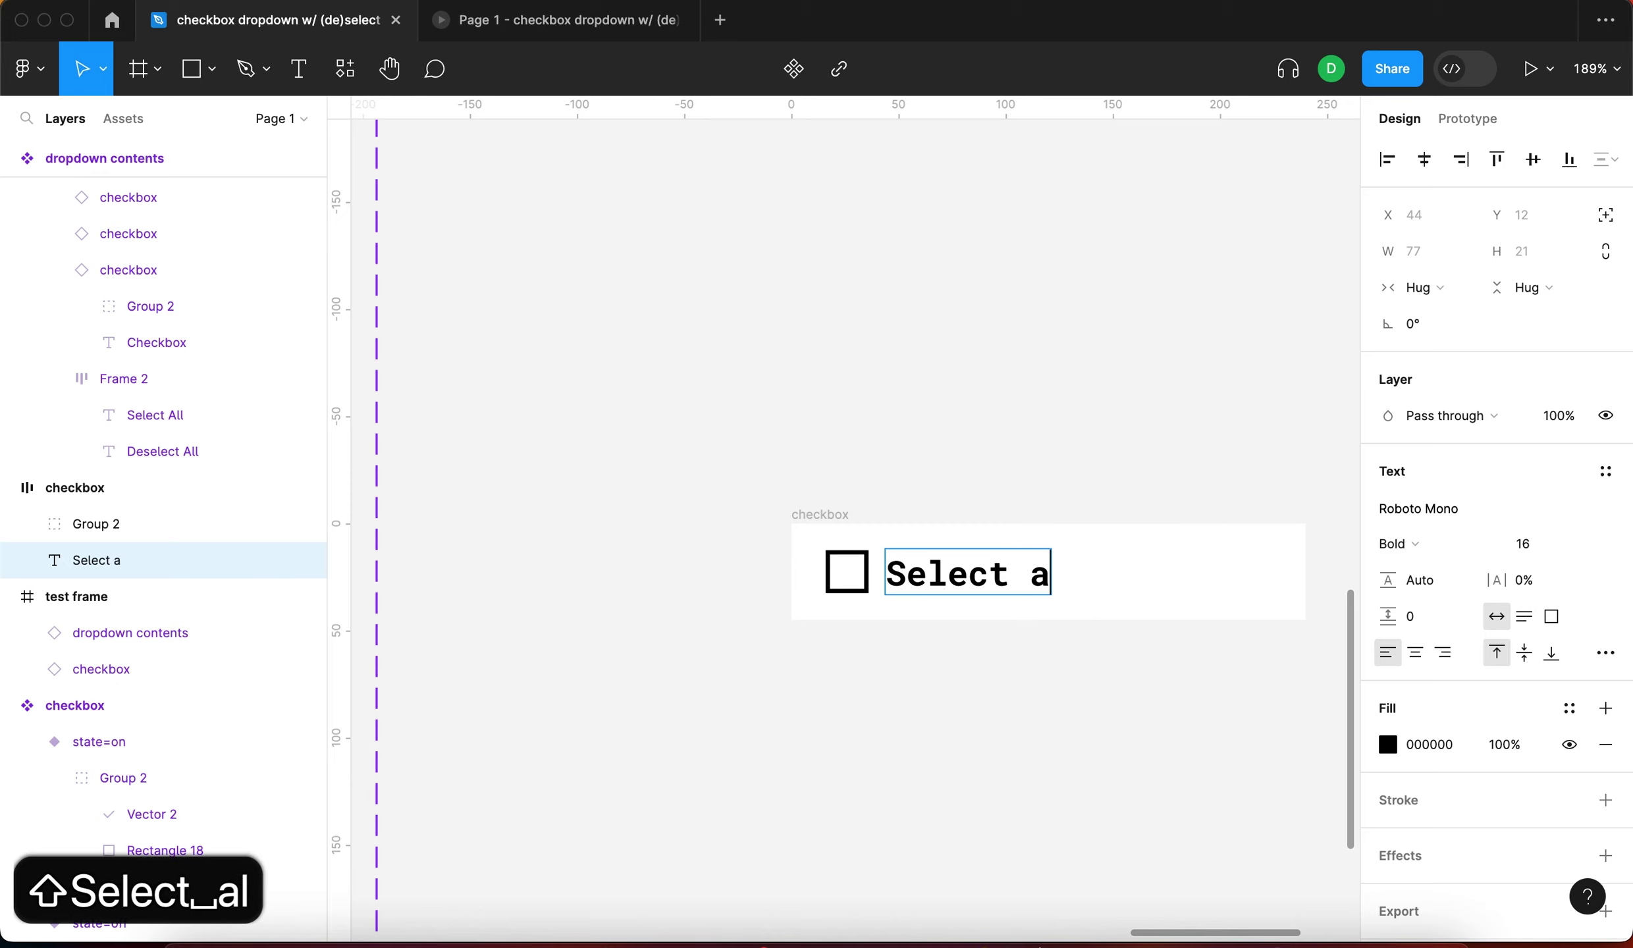
pyautogui.write('ll that applz')
pyautogui.press('BackSpace')
pyautogui.write('y')
pyautogui.press('Escape')
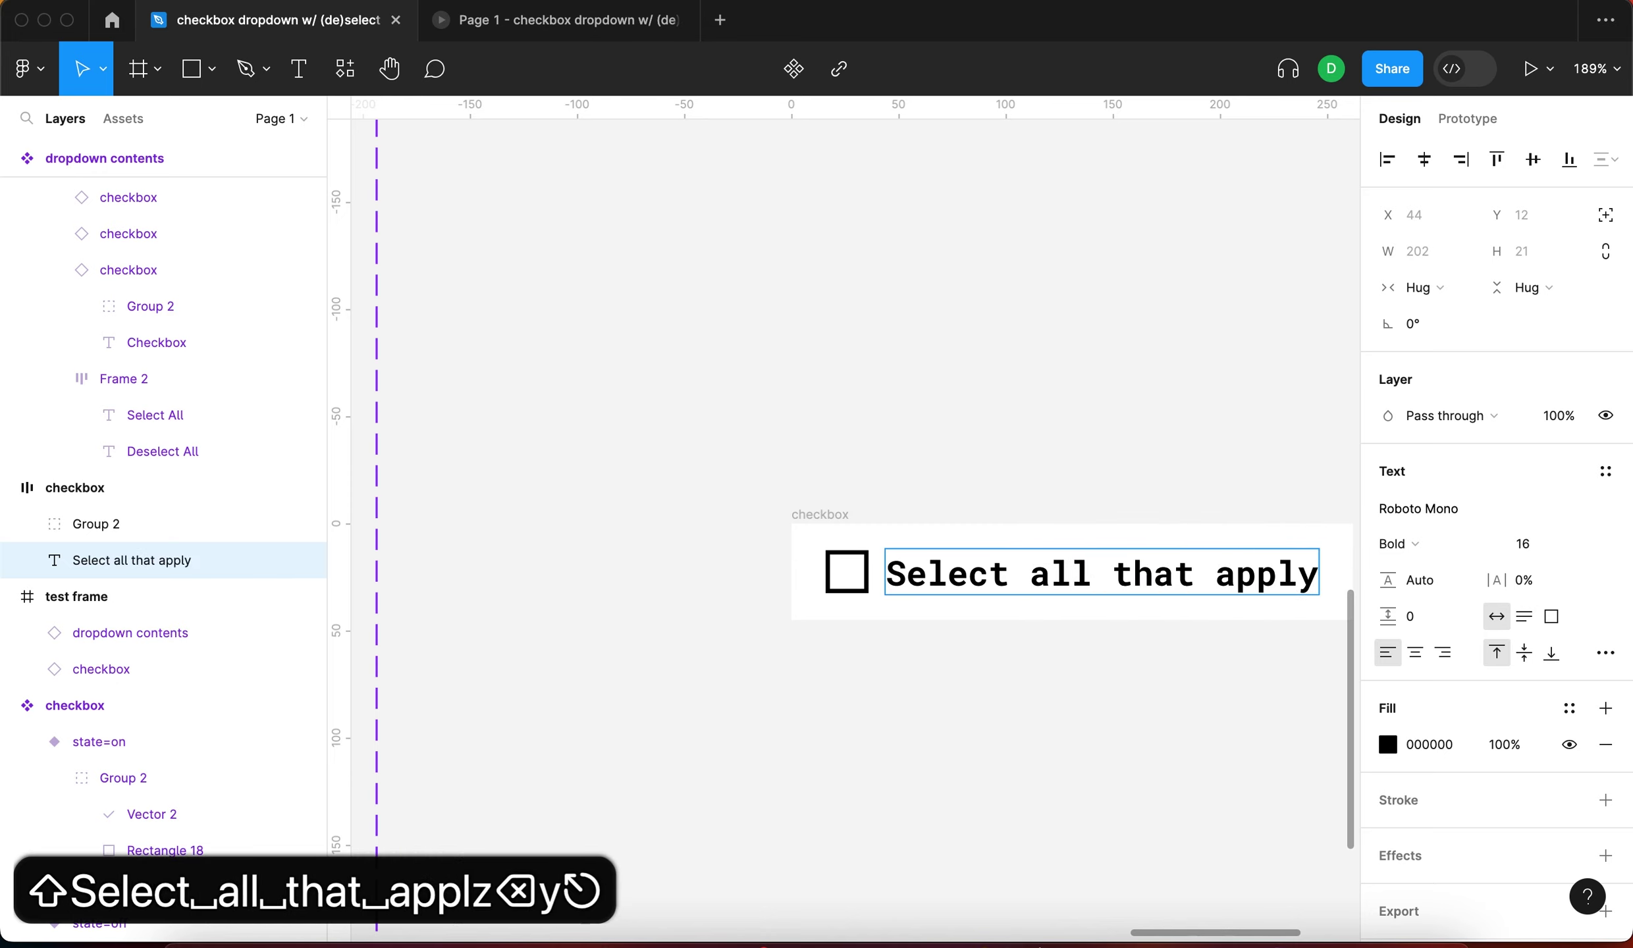
# Delete the square box from the detached checkbox frame and widen the frame to about 324
pyautogui.click(764, 501)
pyautogui.click(846, 571)
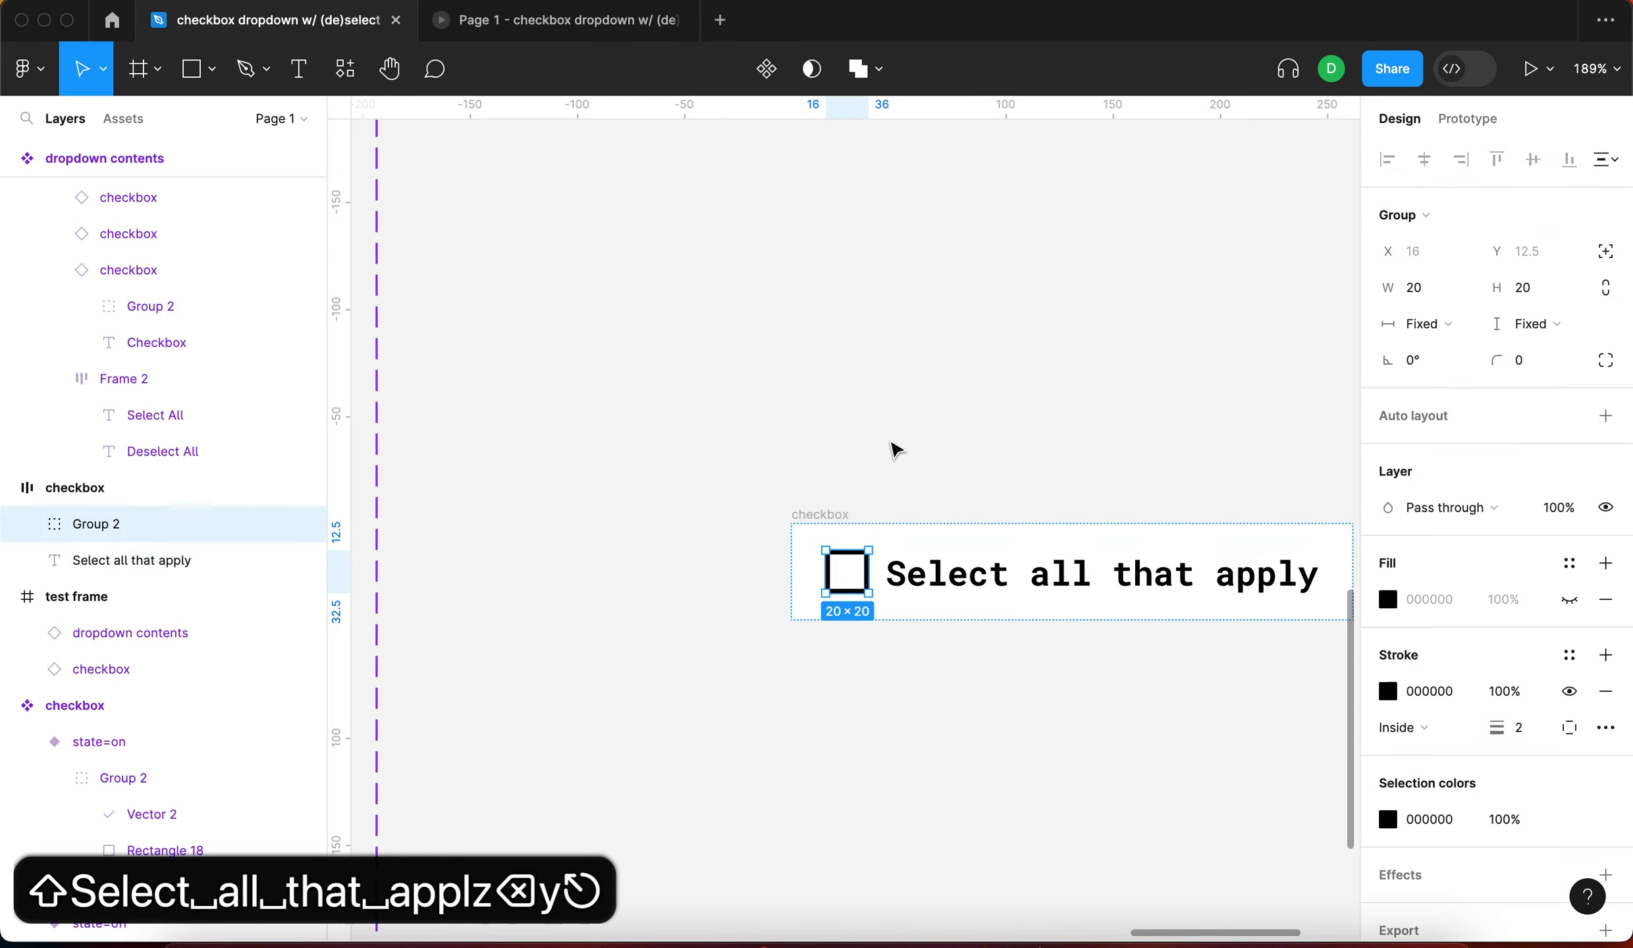
pyautogui.press('BackSpace')
pyautogui.click(644, 520)
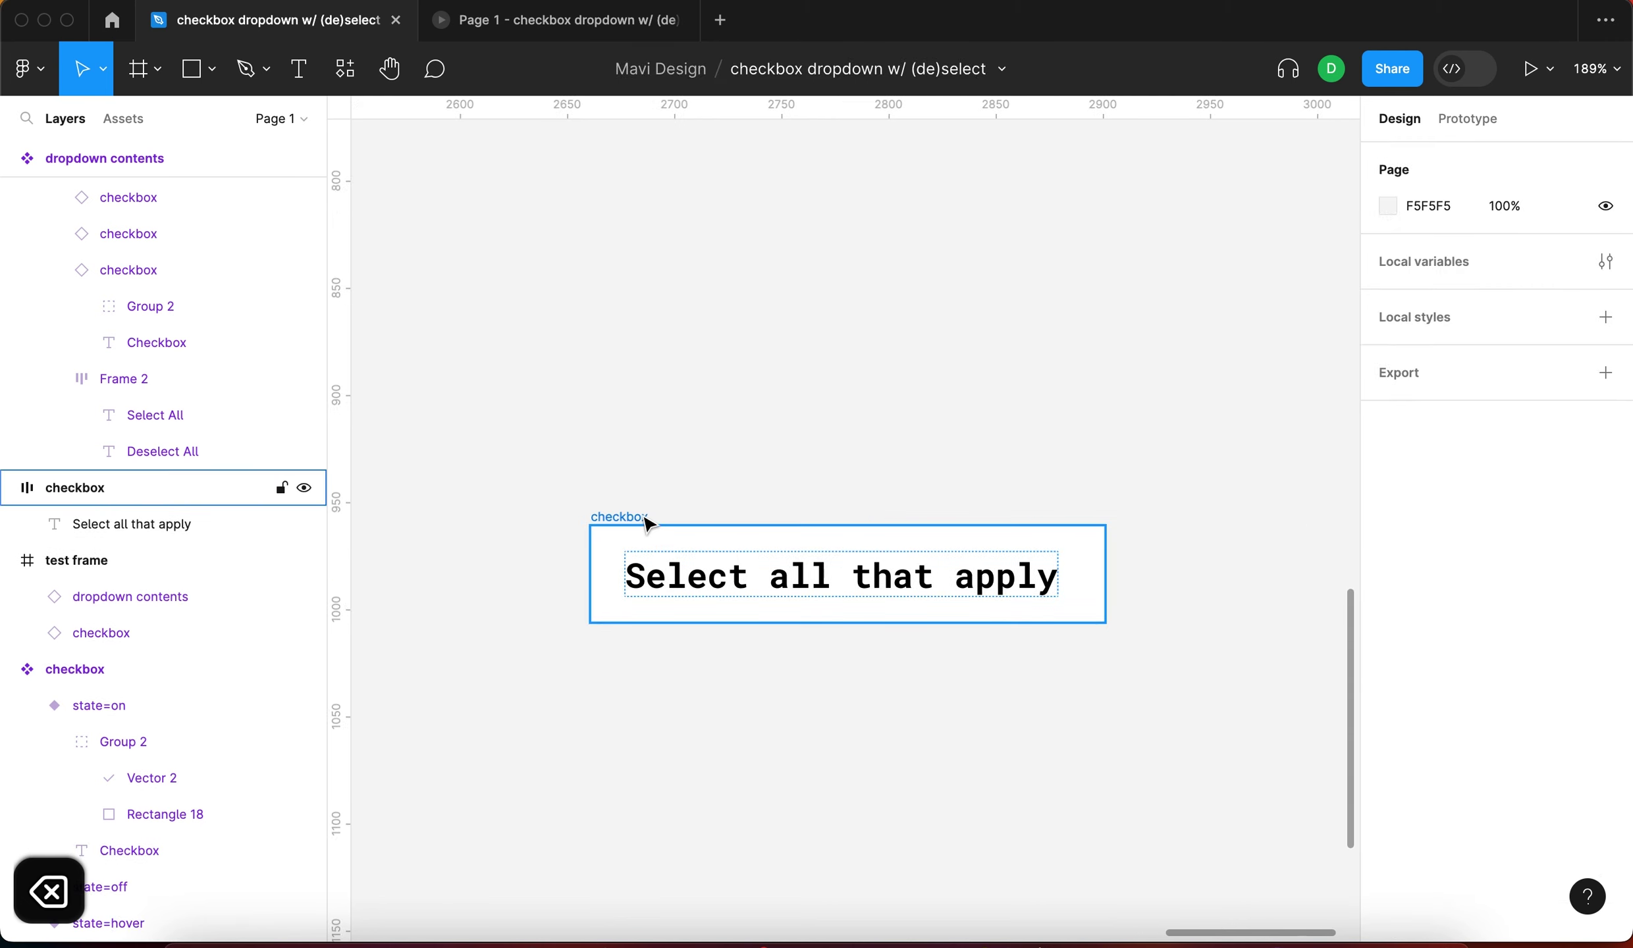
pyautogui.click(1035, 567)
pyautogui.moveTo(1103, 544); pyautogui.dragTo(1284, 546)
pyautogui.click(1070, 385)
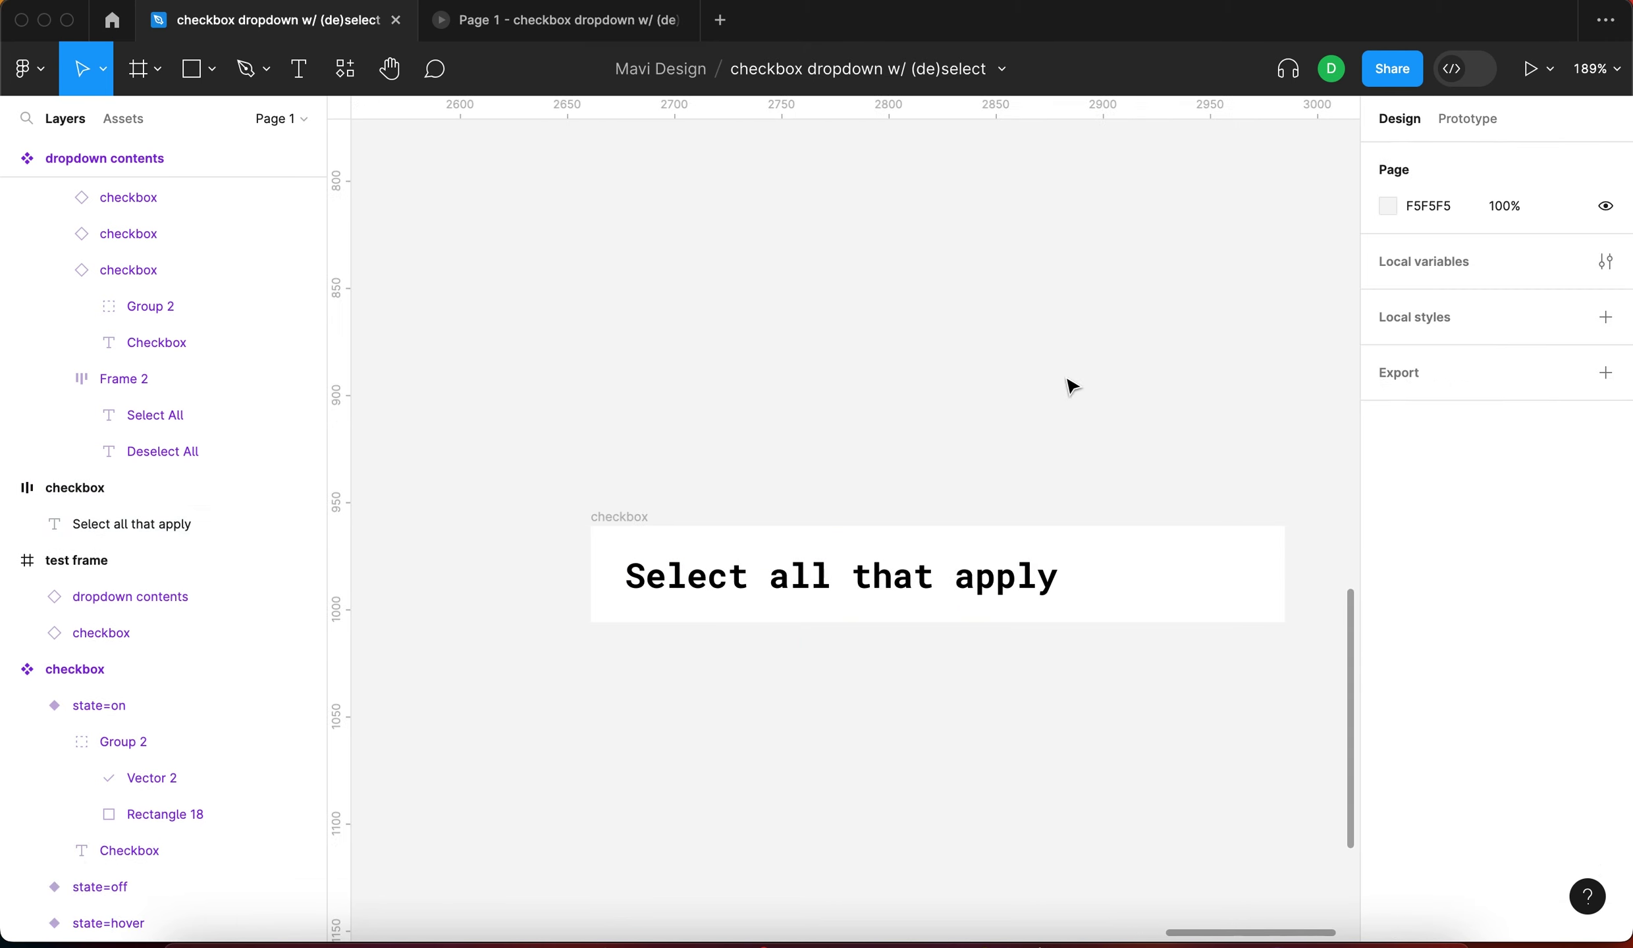
# Draw a downward chevron about 15 × 7.5 with the Pen tool above the frame and set its stroke colour to 000000
pyautogui.press('p')
pyautogui.click(1081, 392)
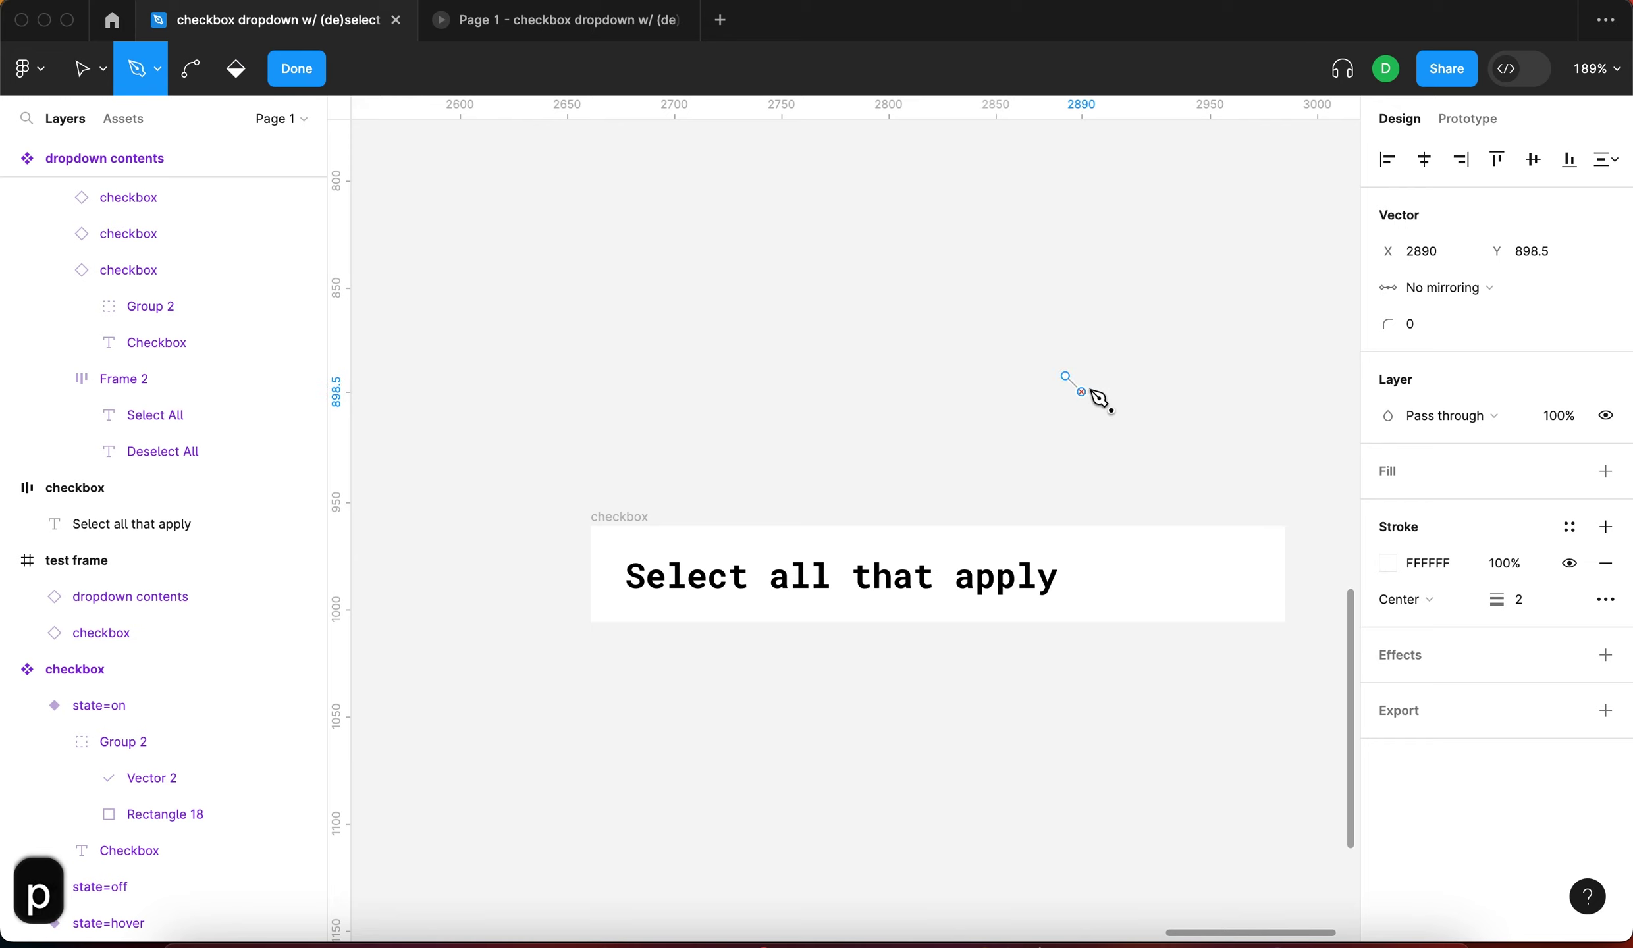
pyautogui.press('Return')
pyautogui.click(1425, 526)
pyautogui.write('0')
pyautogui.press('Return')
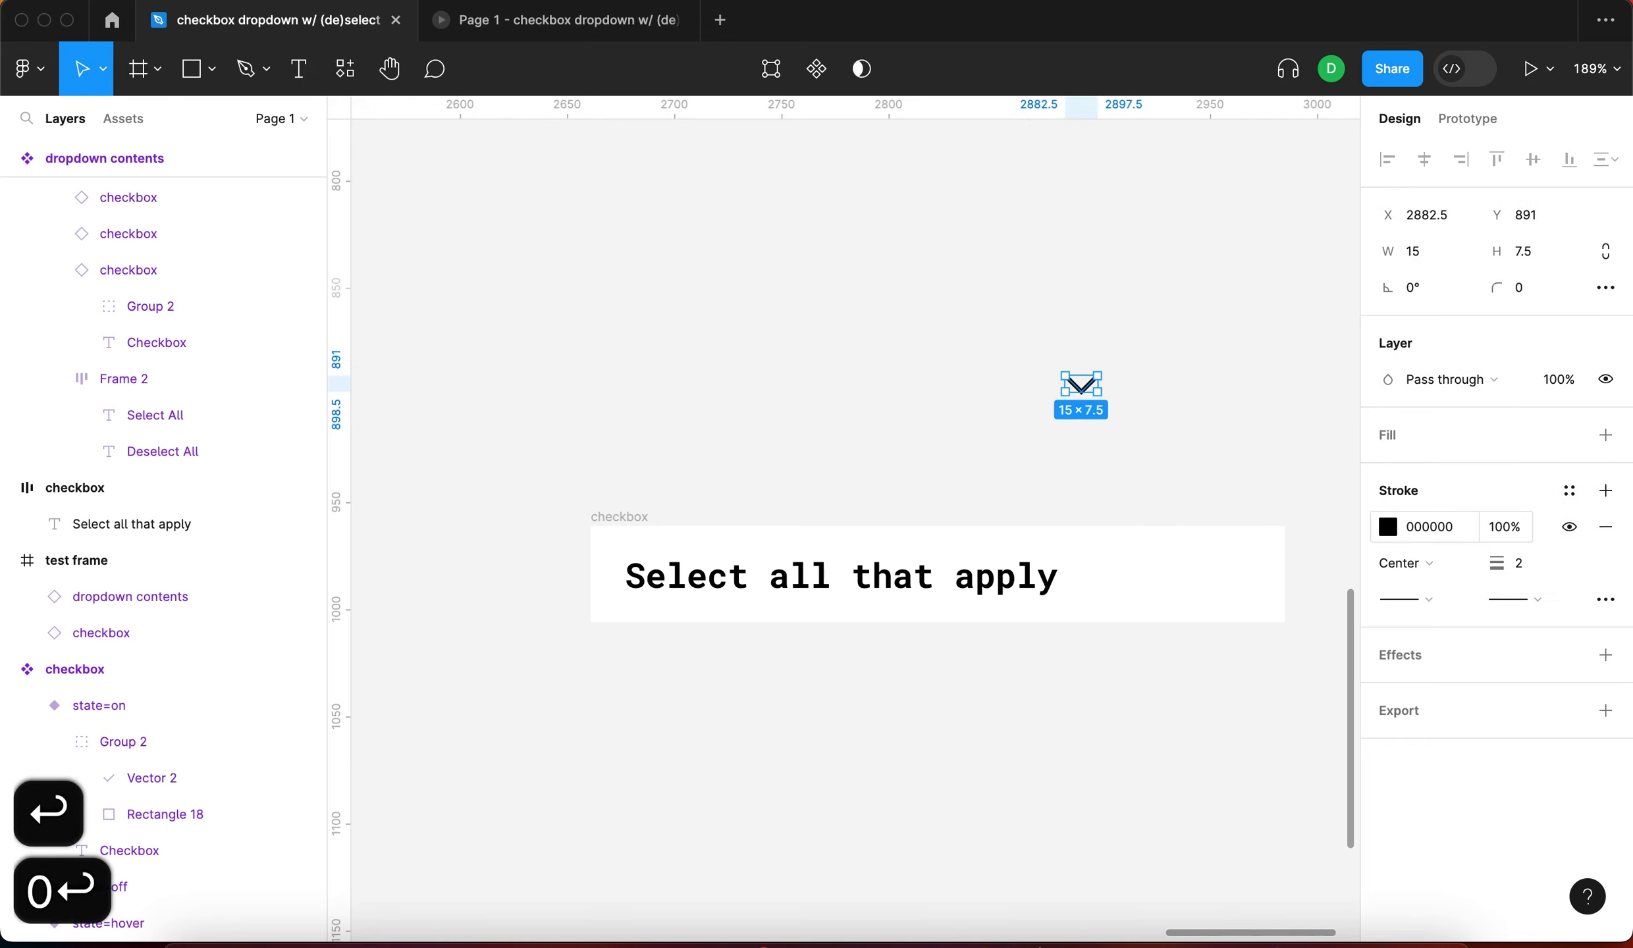
pyautogui.click(1126, 386)
pyautogui.click(1096, 389)
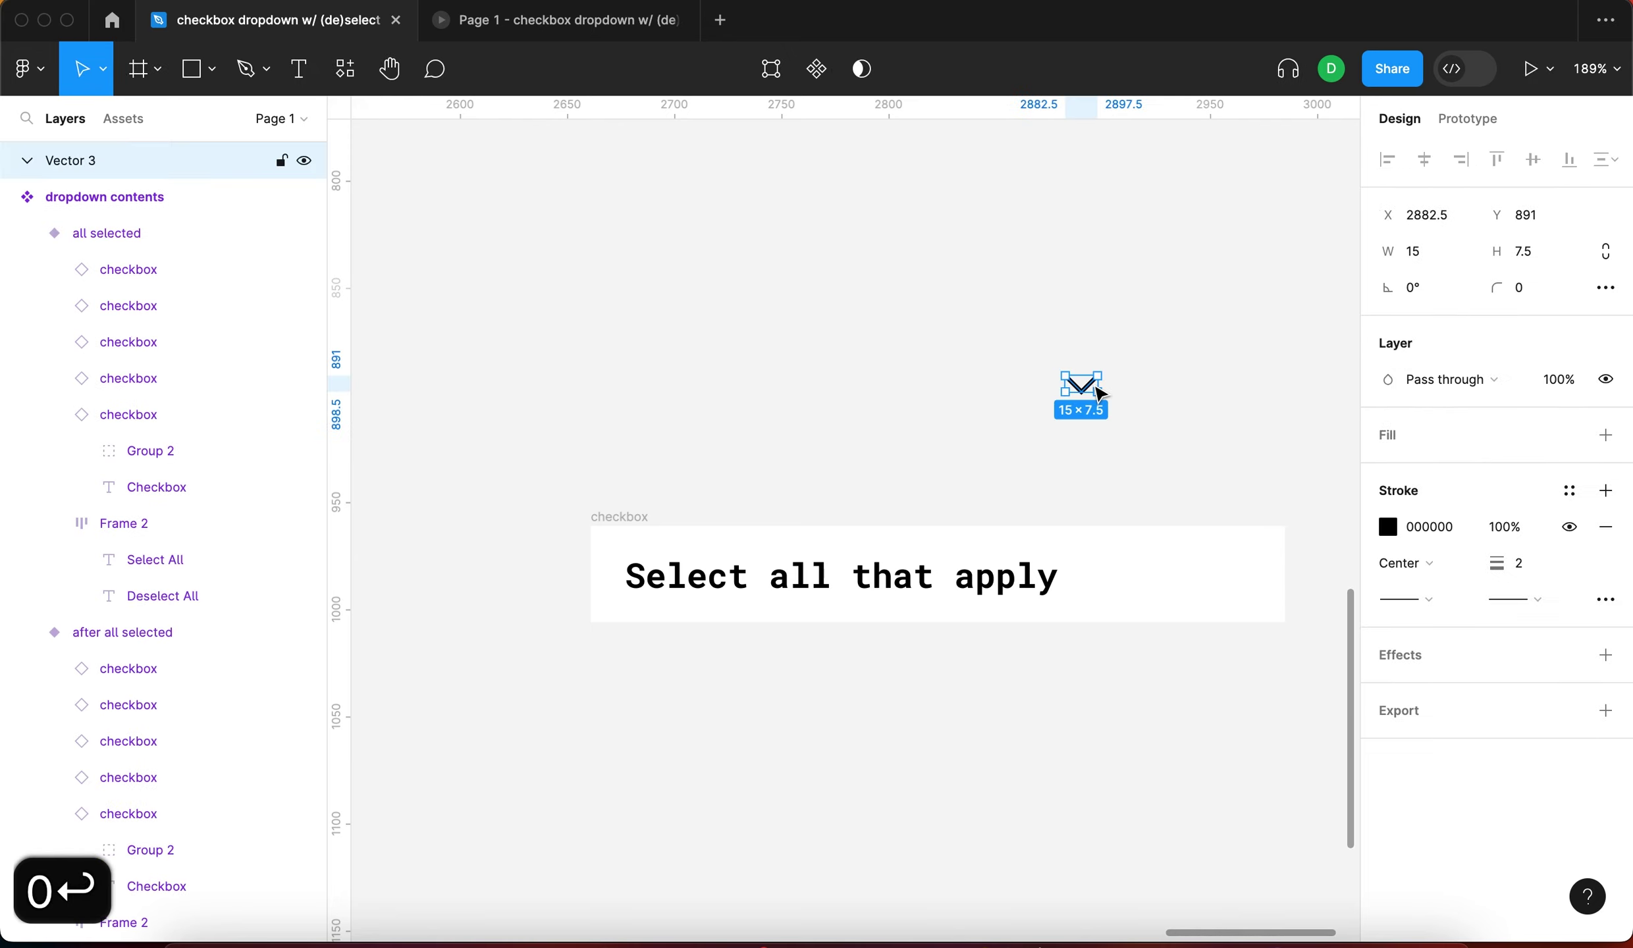
# Move the chevron into the "Select all that apply" frame and set the frame's auto layout spacing to Auto
pyautogui.press('super+x')
pyautogui.click(674, 546)
pyautogui.press('super+v')
pyautogui.hotkey('shift', 'Return')
pyautogui.click(1411, 531)
pyautogui.write('auto')
pyautogui.press('Return')
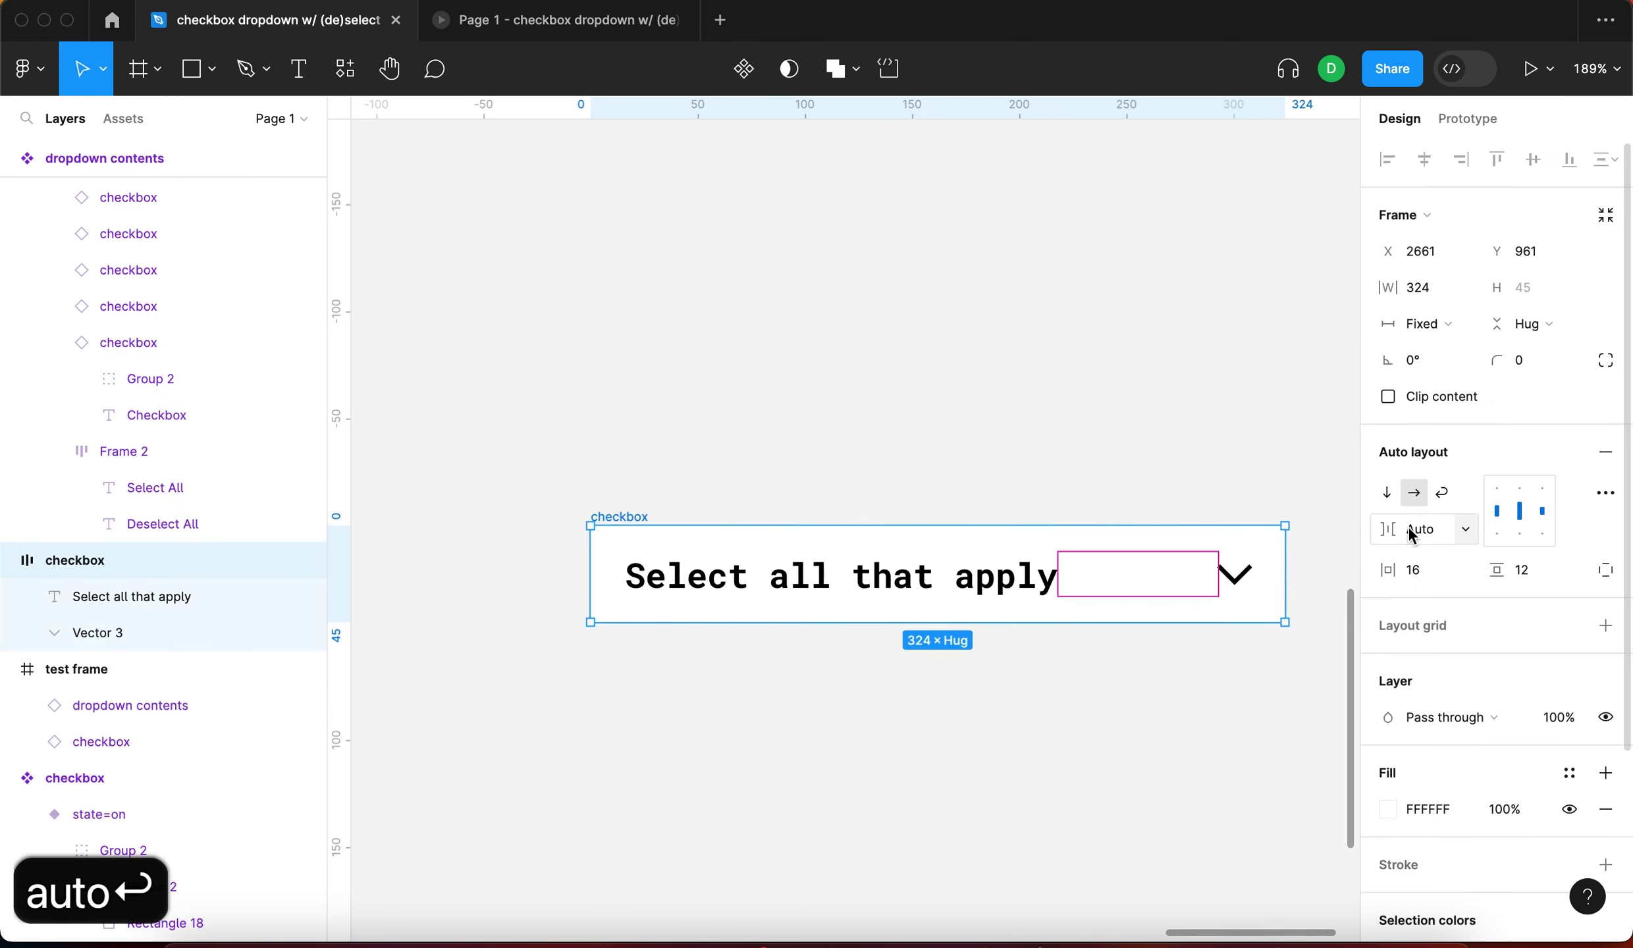
# Move the "Select all that apply" frame to about X 2586, Y 751 and turn it into a component
pyautogui.click(1203, 744)
pyautogui.scroll(-5, 1061, 474)
pyautogui.hscroll(3, 1044, 436)
pyautogui.scroll(-3, 1044, 437)
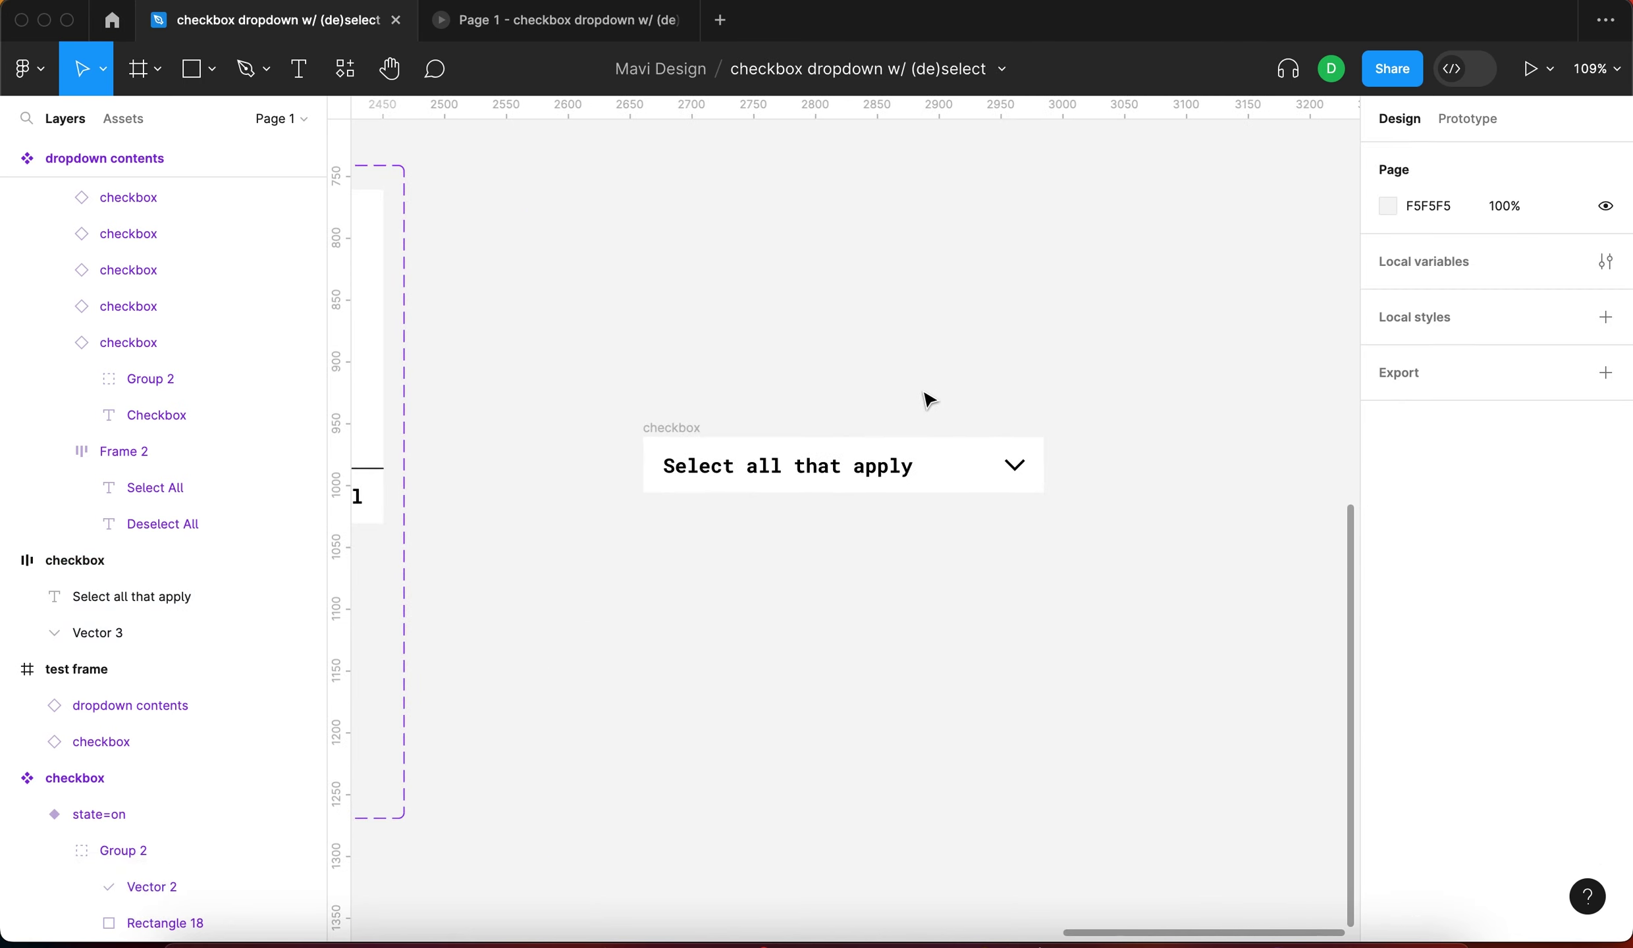
pyautogui.moveTo(636, 527); pyautogui.dragTo(635, 528)
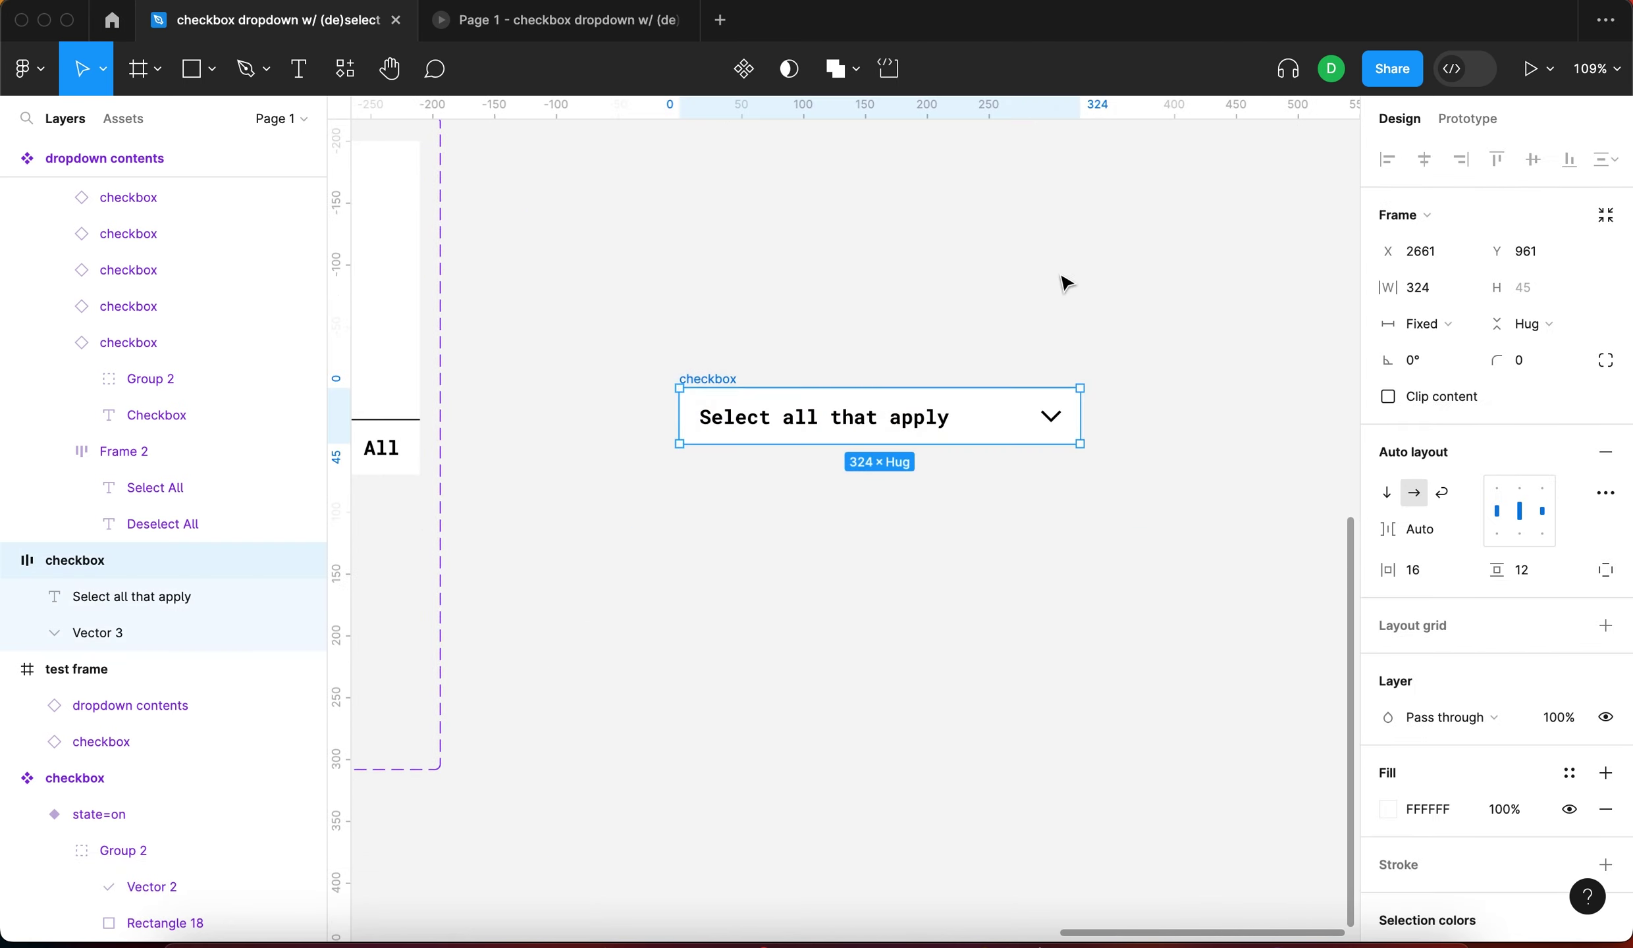
pyautogui.click(941, 647)
pyautogui.scroll(-3, 843, 416)
pyautogui.scroll(5, 704, 219)
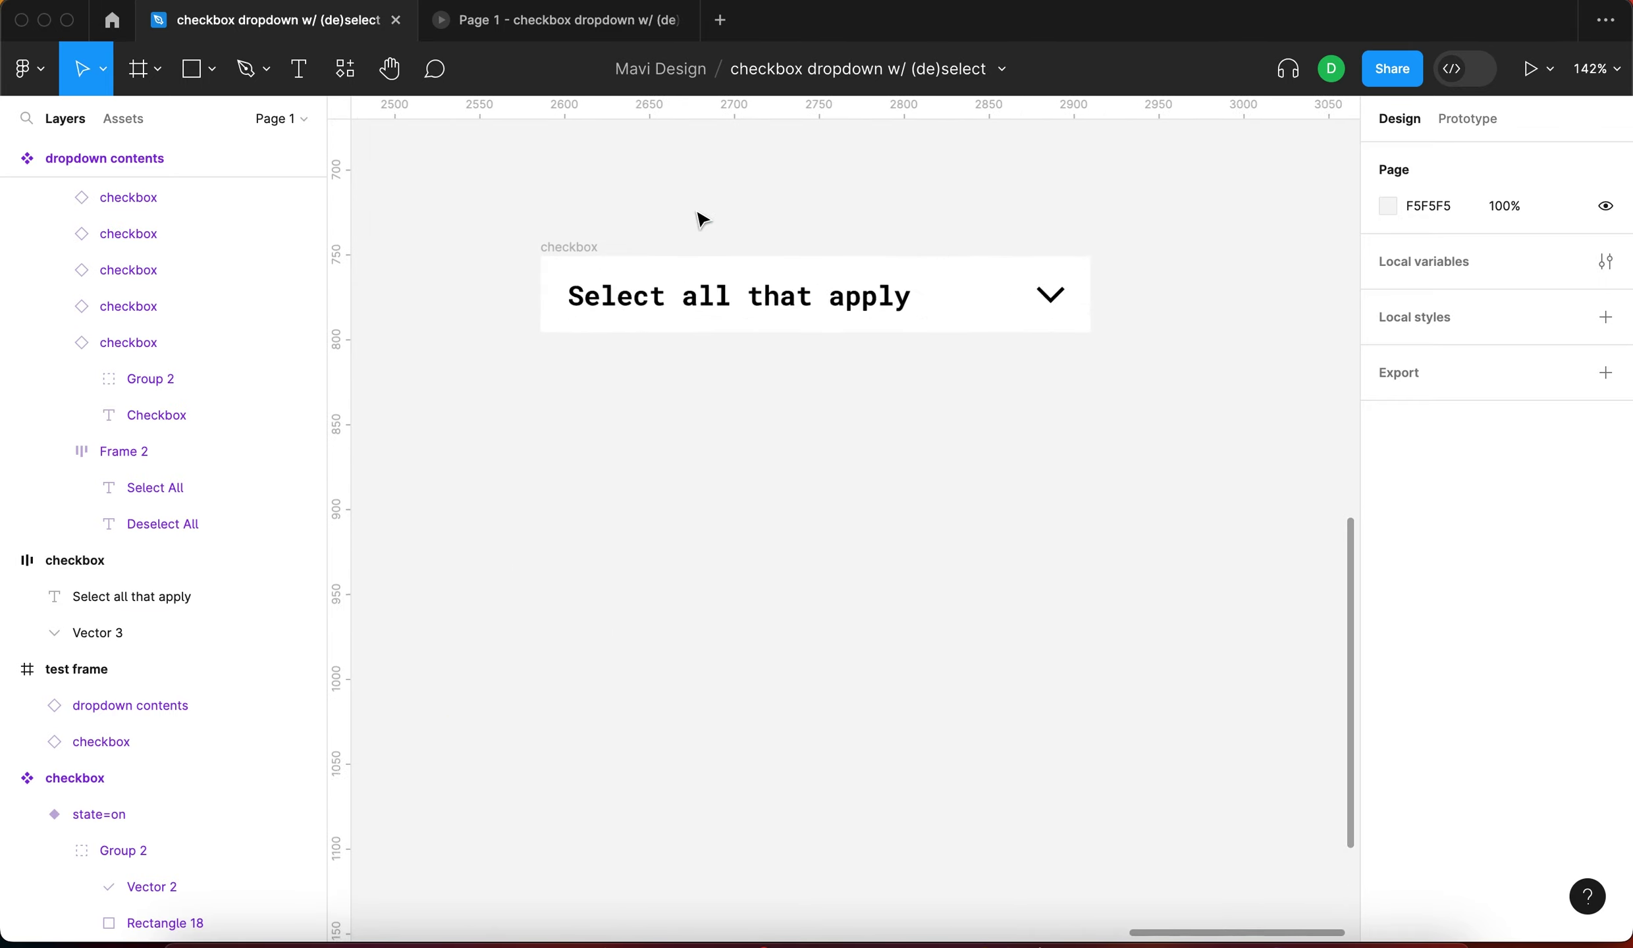
pyautogui.click(724, 343)
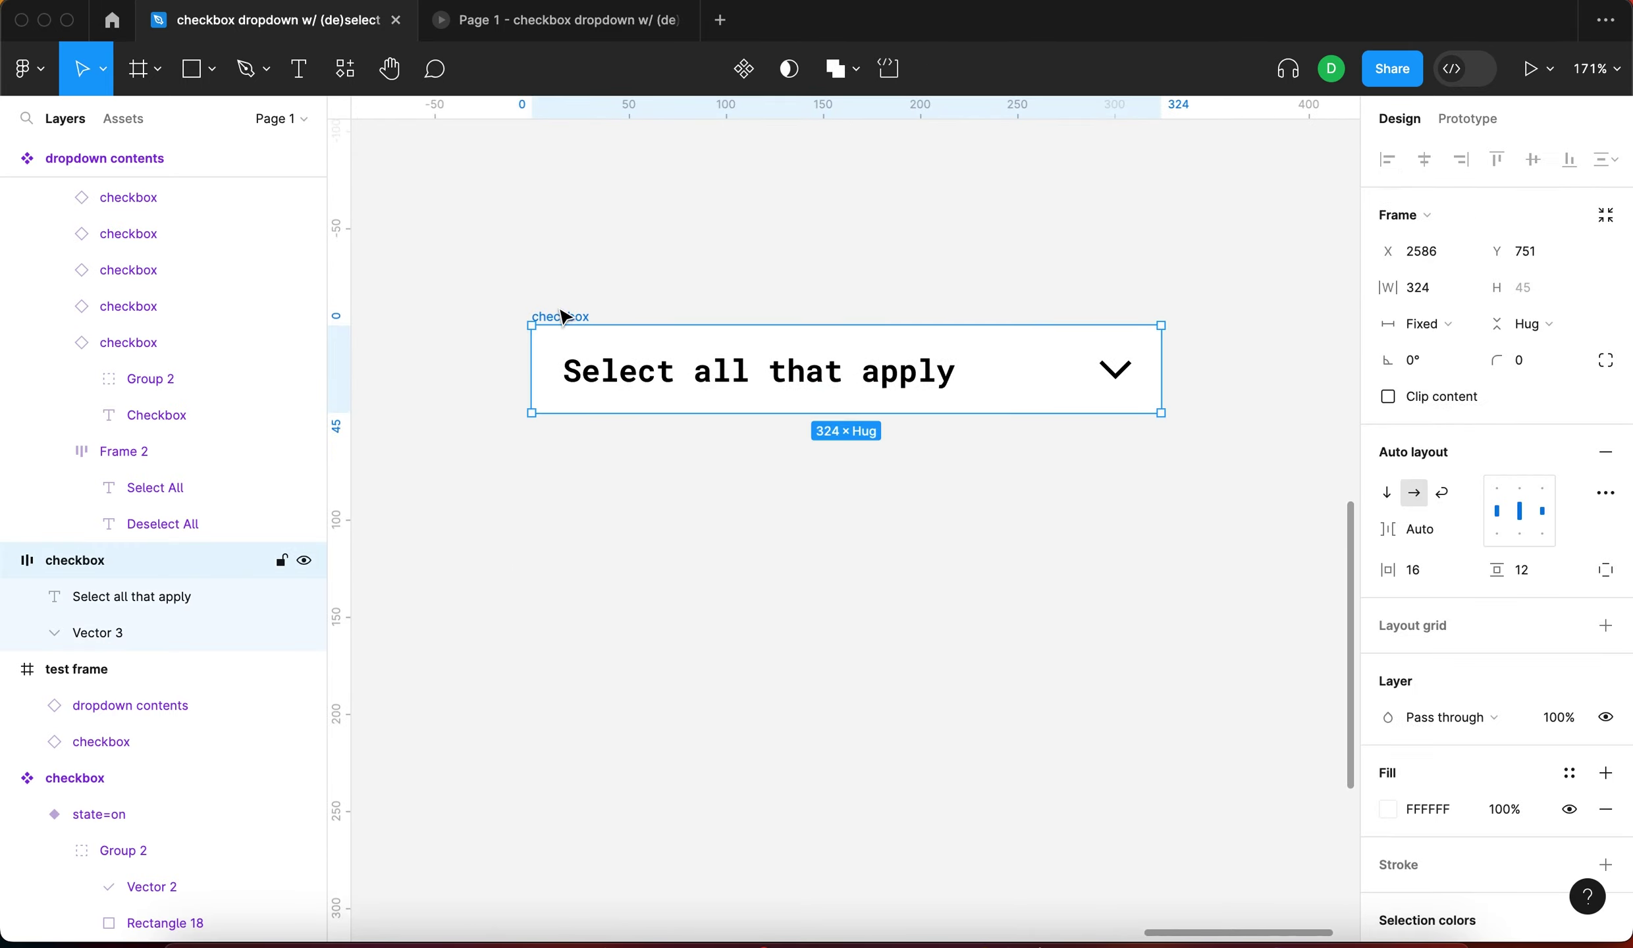
pyautogui.click(744, 68)
pyautogui.scroll(-10, 711, 219)
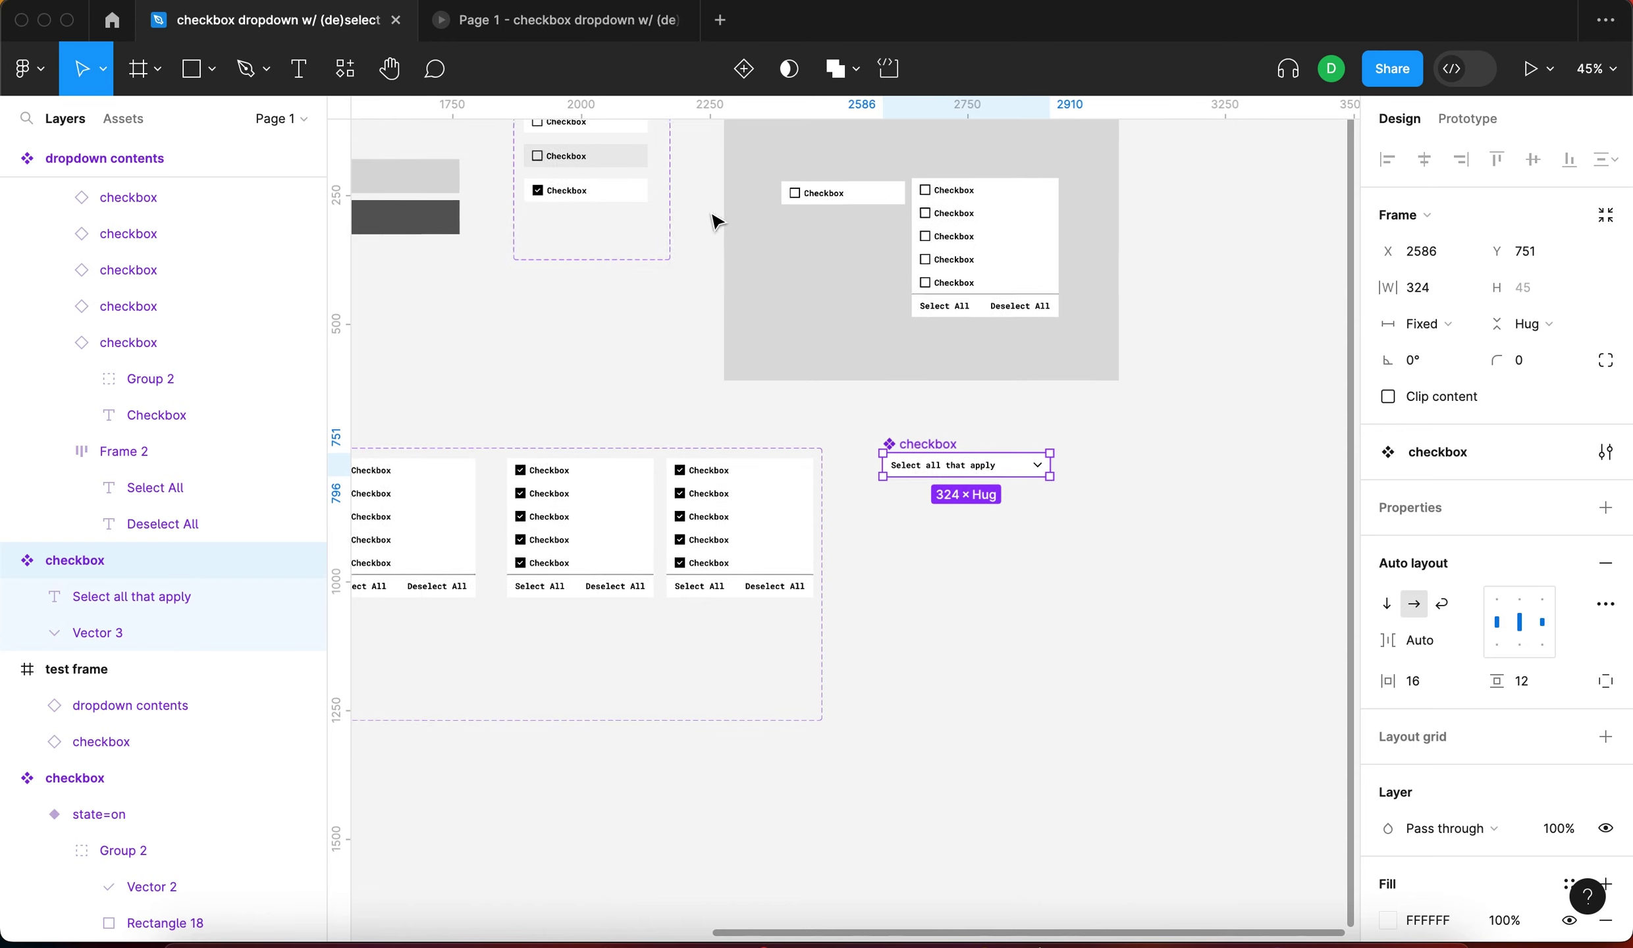
pyautogui.hscroll(-5, 824, 427)
pyautogui.hscroll(5, 1021, 427)
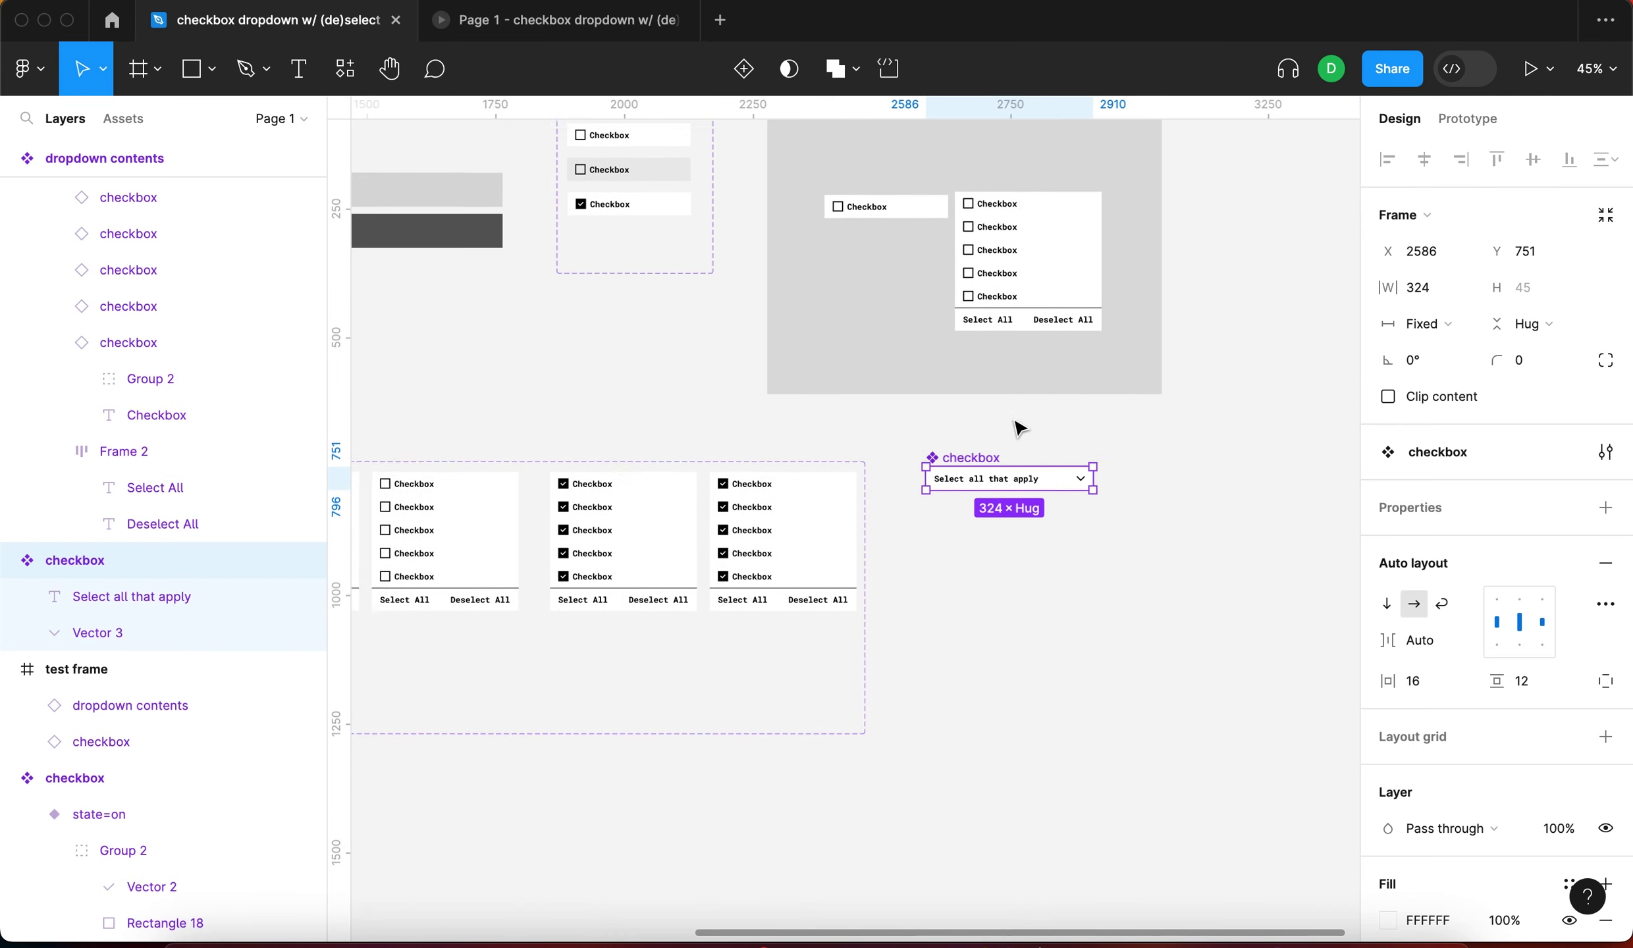
# Rename the new component as "checkbox dropdown"
pyautogui.scroll(3, 860, 459)
pyautogui.hscroll(-5, 856, 455)
pyautogui.hscroll(5, 856, 455)
pyautogui.doubleClick(74, 559)
pyautogui.write('dr')
pyautogui.press('BackSpace')
pyautogui.press('BackSpace')
pyautogui.press('BackSpace')
pyautogui.write('chec')
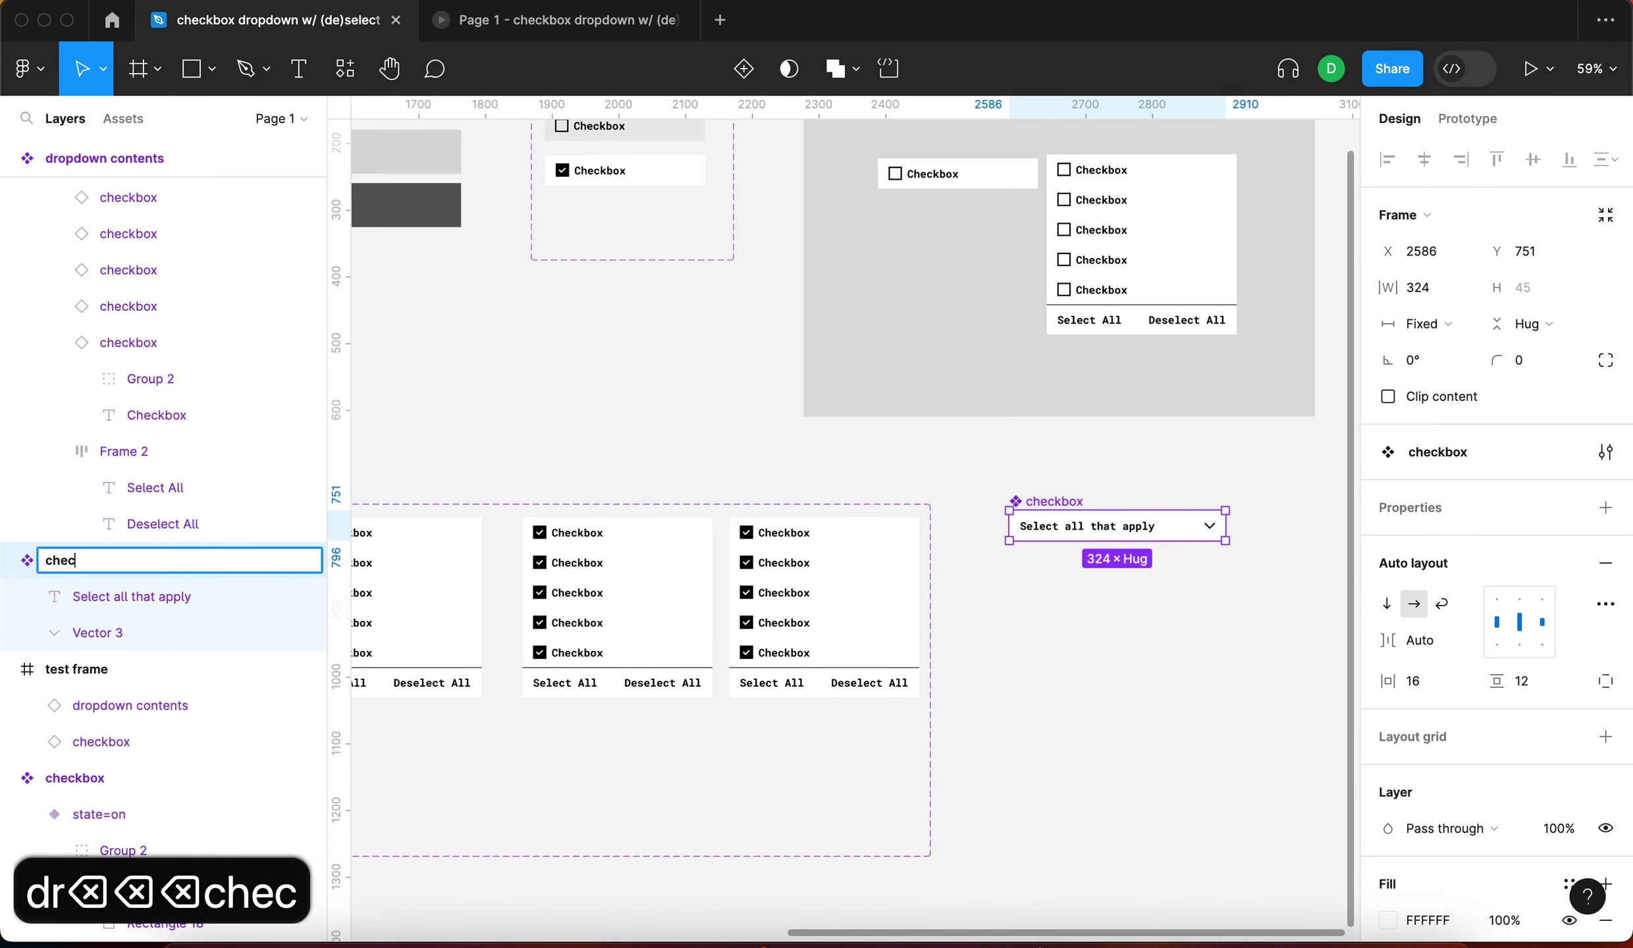
pyautogui.write('kbox dropdown')
pyautogui.press('Return')
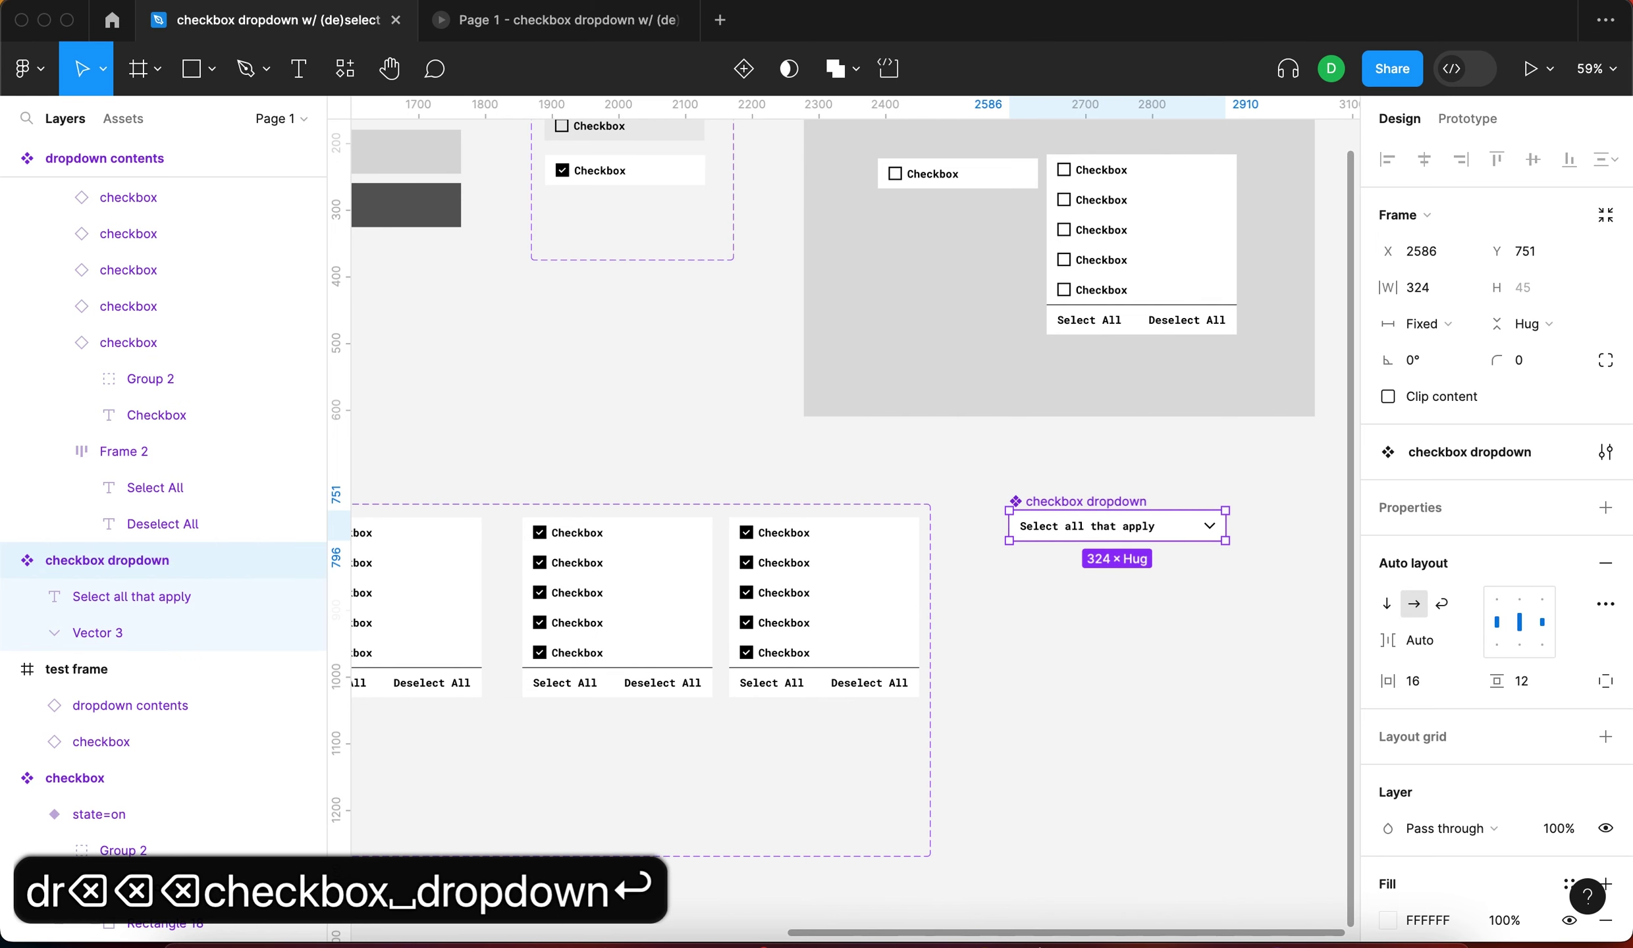
# Add an On click interaction with the Open overlay action to the checkbox dropdown component
pyautogui.scroll(-2, 1119, 648)
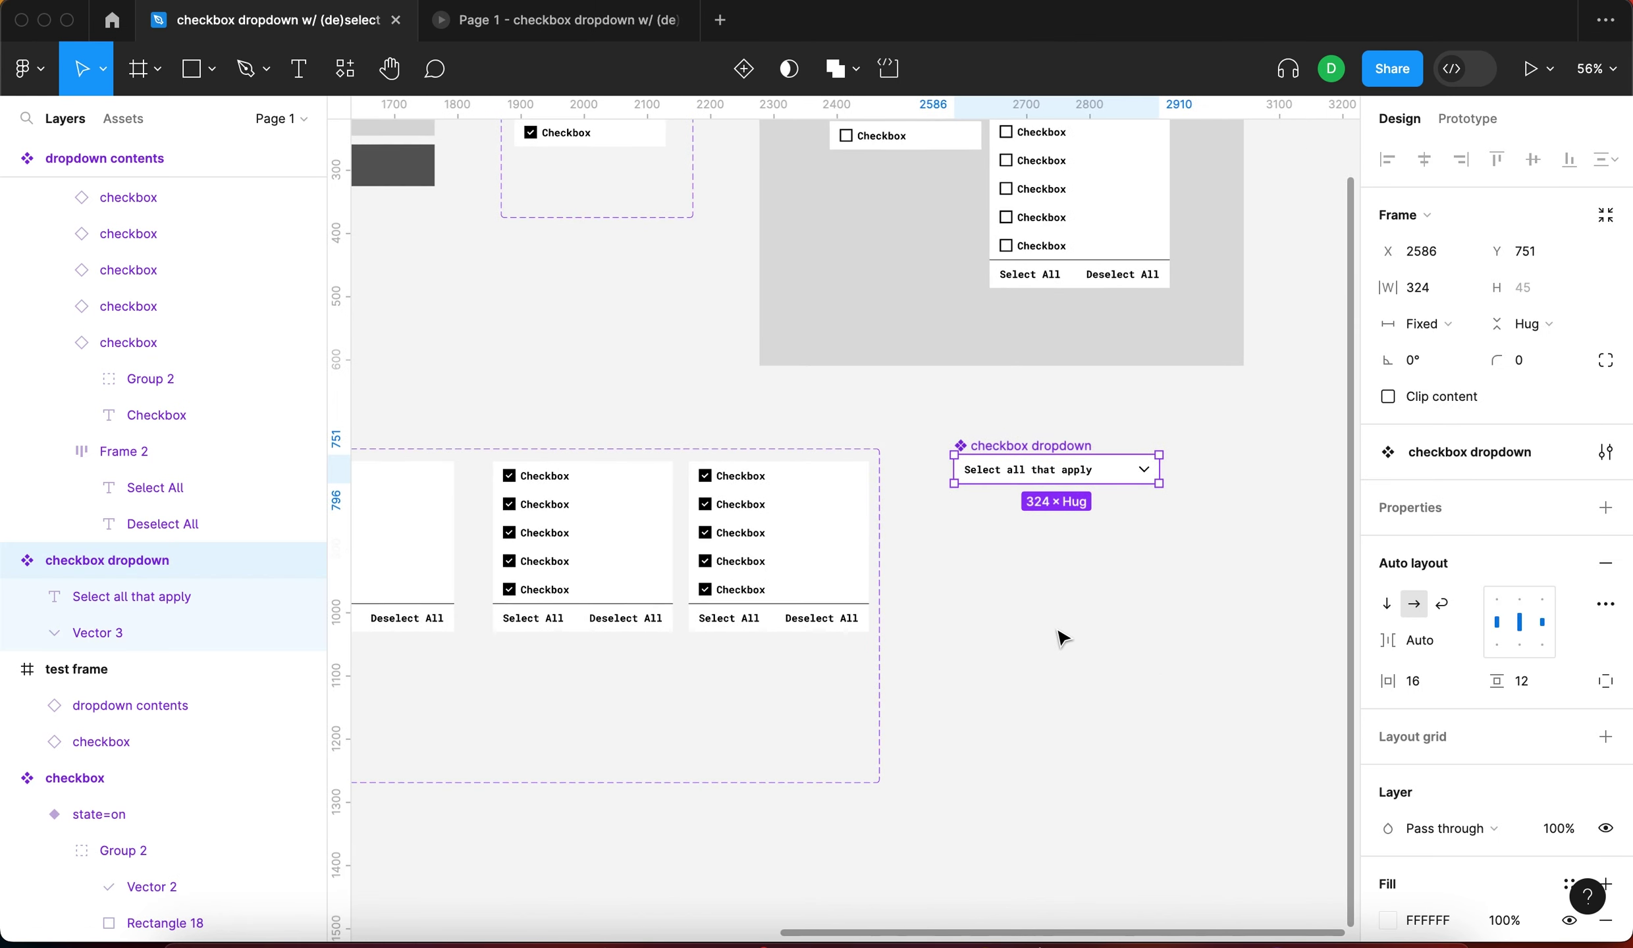
pyautogui.scroll(-3, 1060, 637)
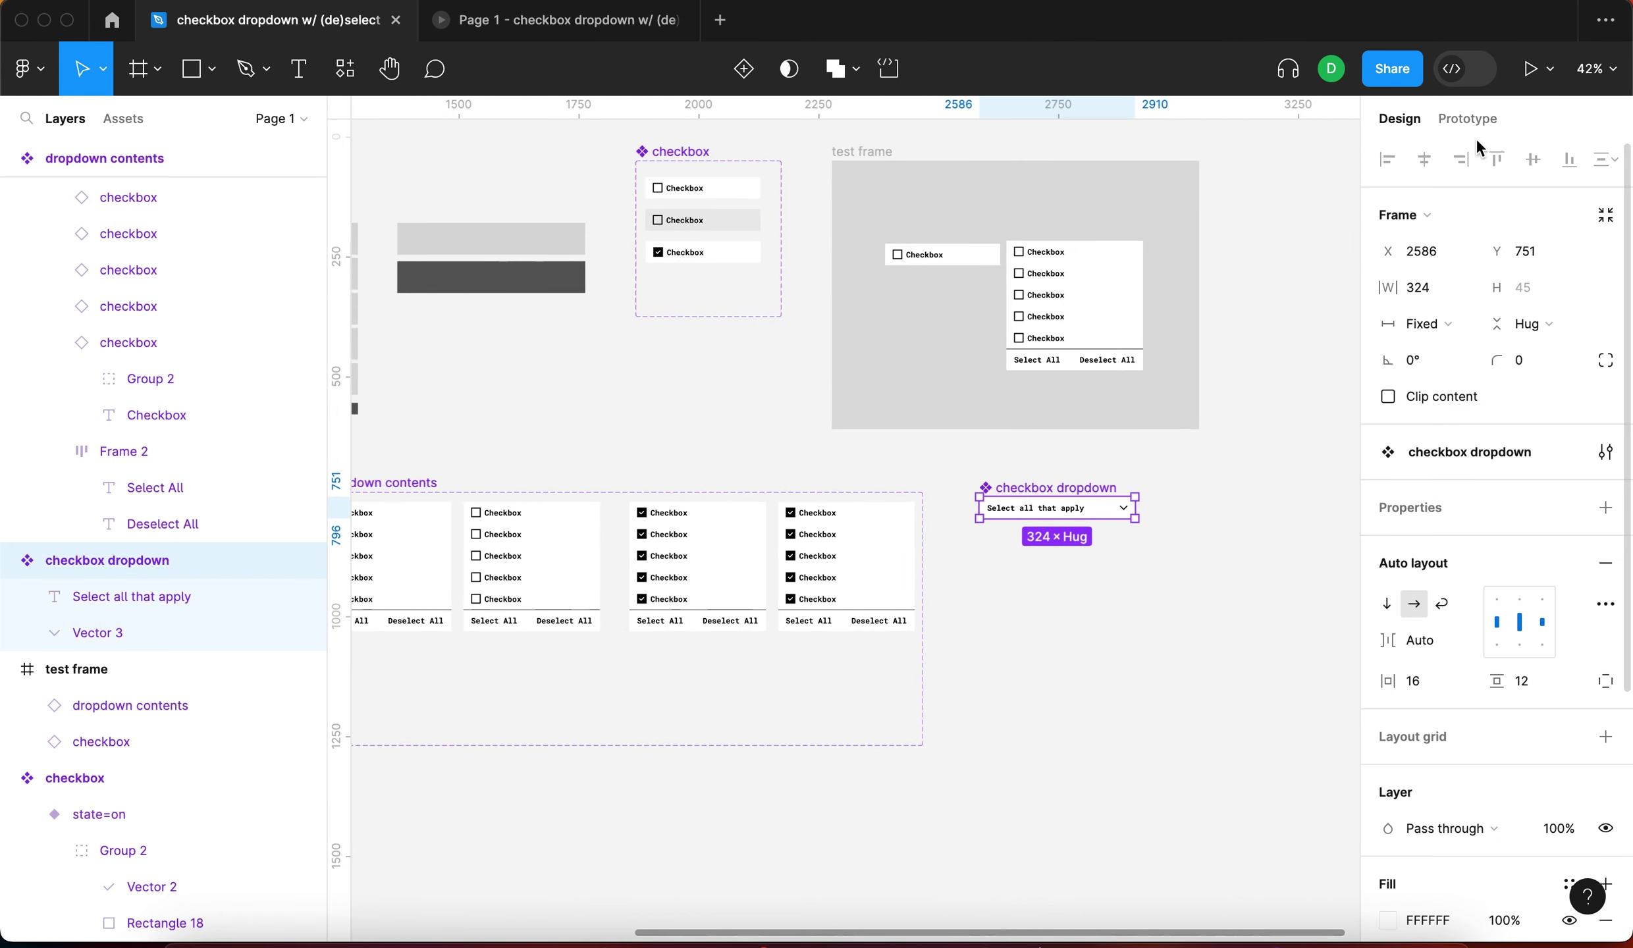
pyautogui.click(1473, 120)
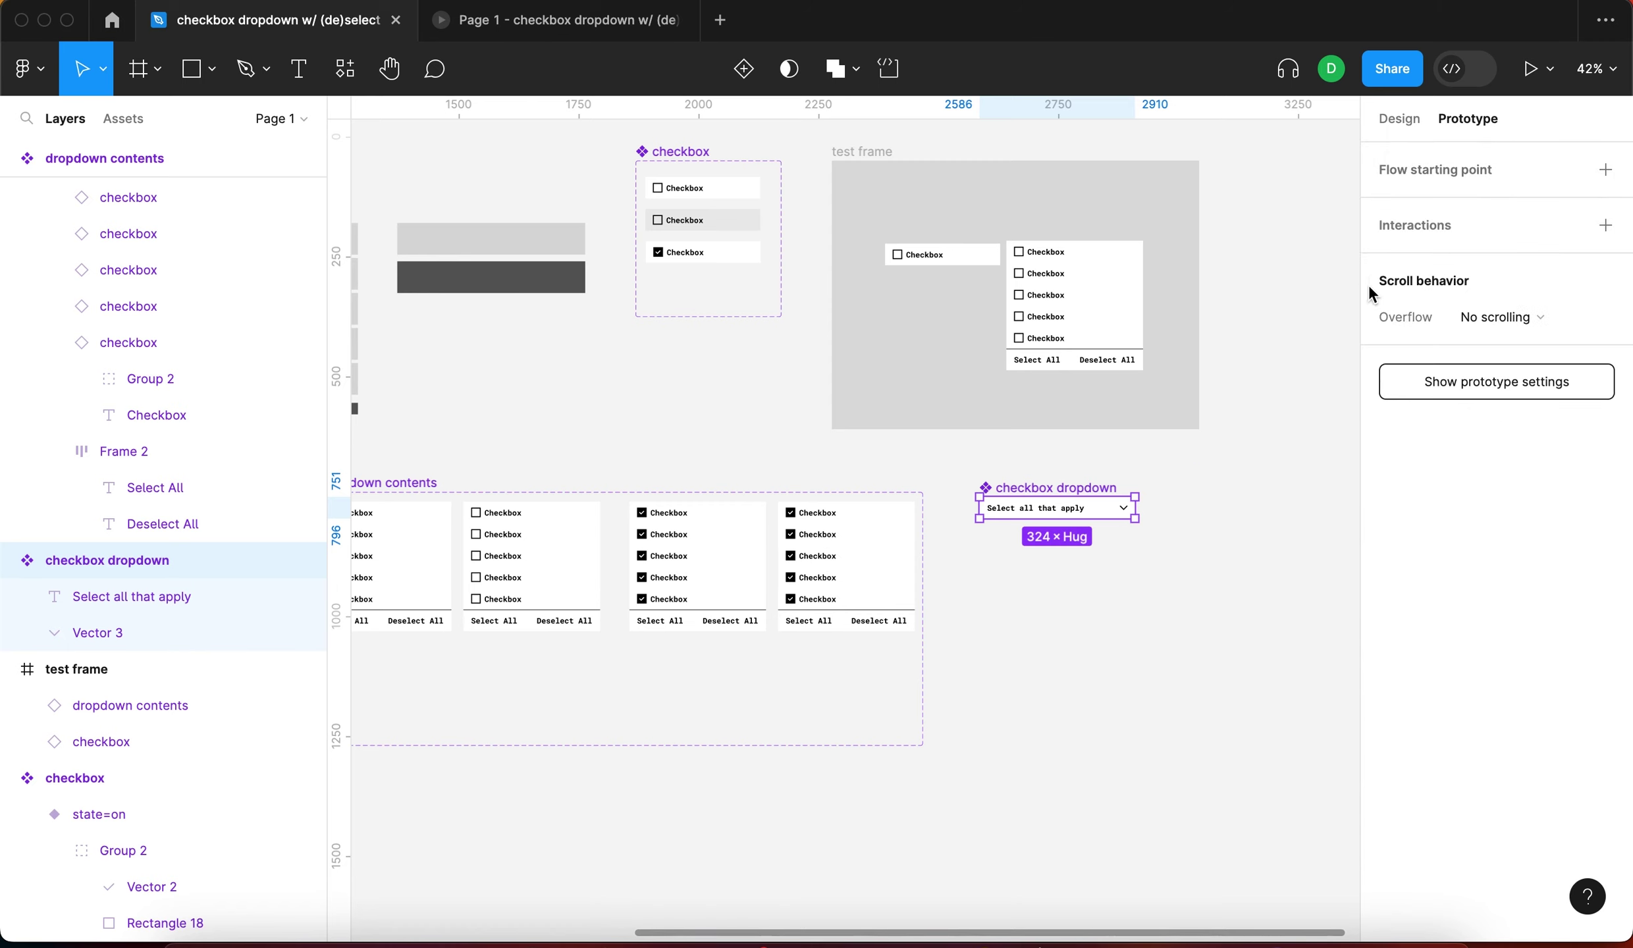
pyautogui.click(1606, 228)
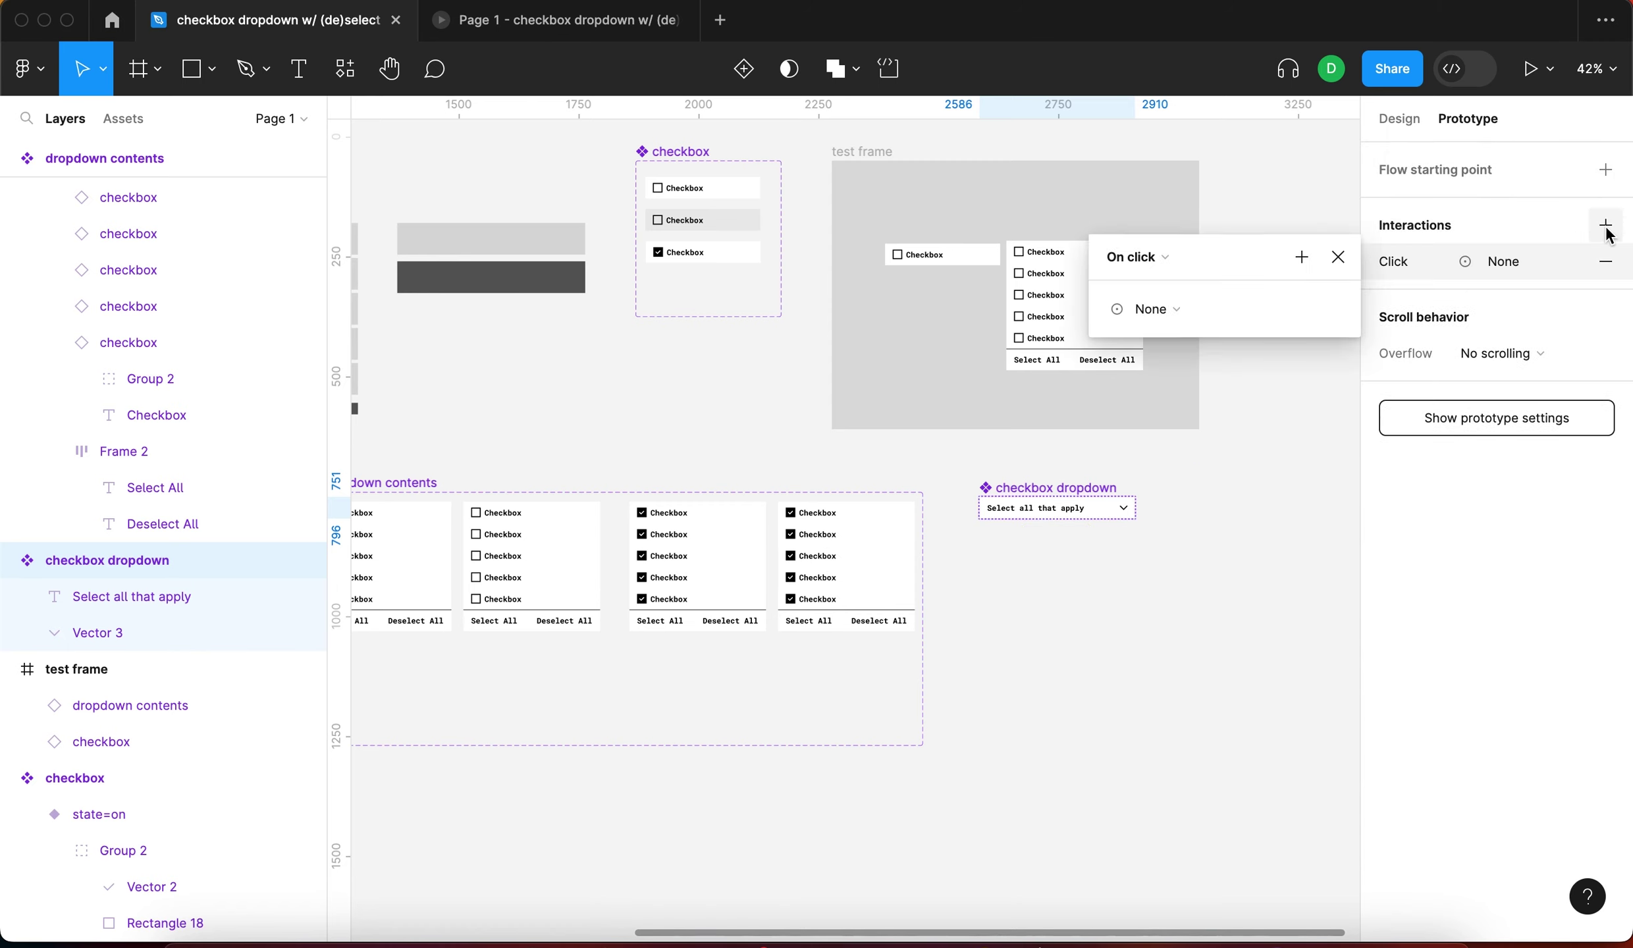
pyautogui.click(1161, 311)
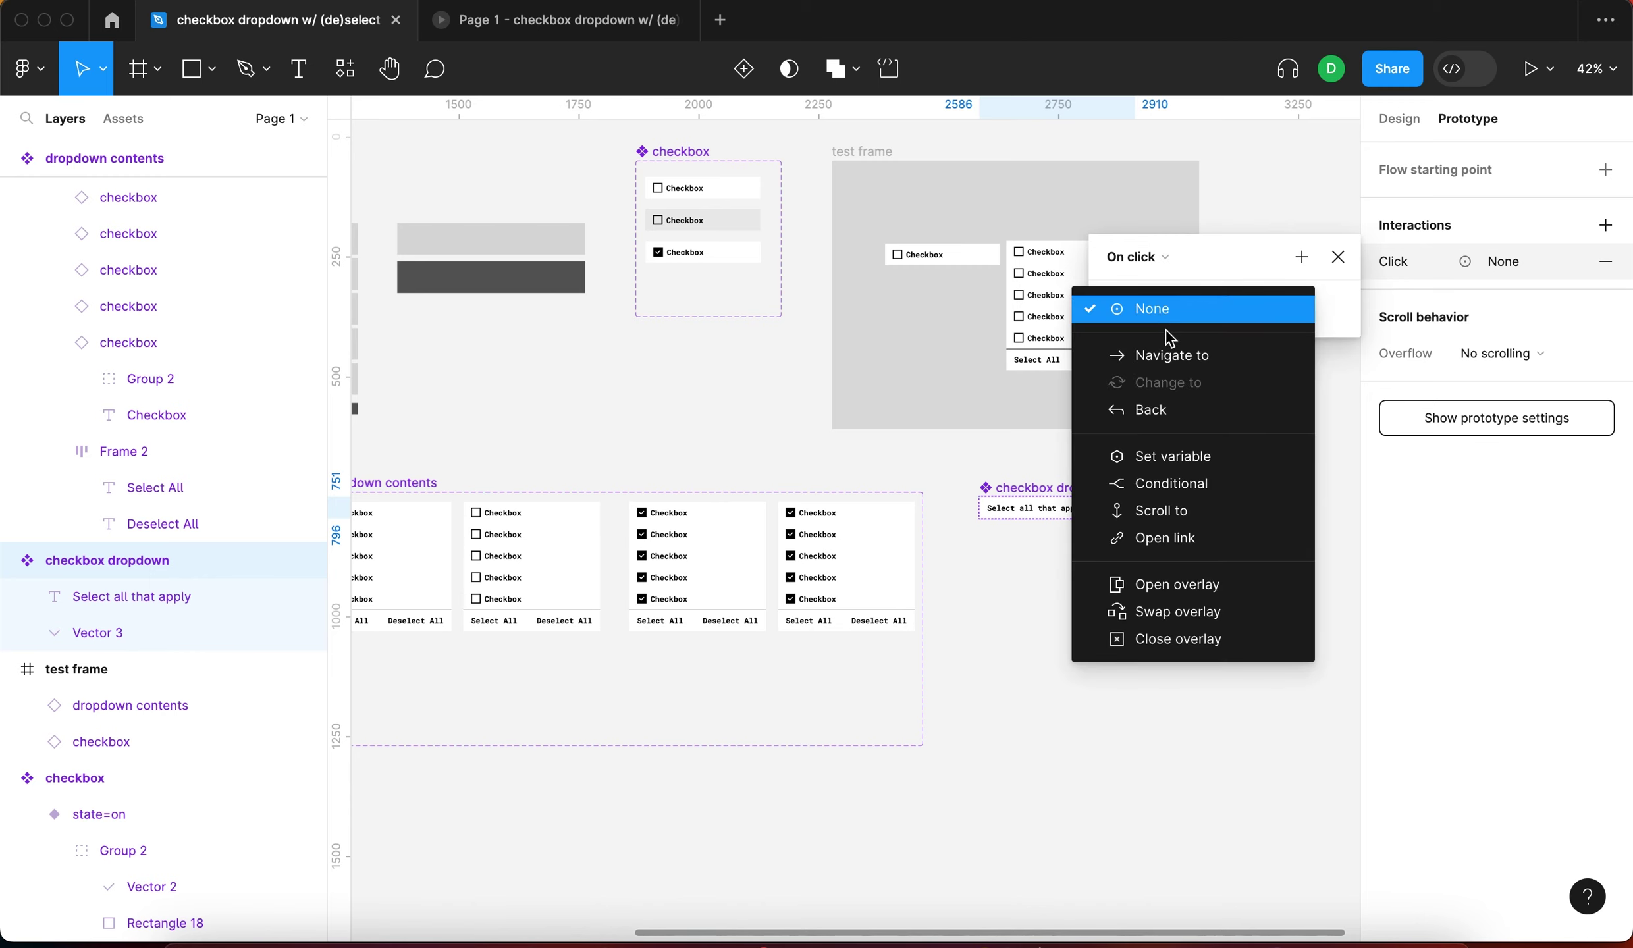
pyautogui.click(1168, 584)
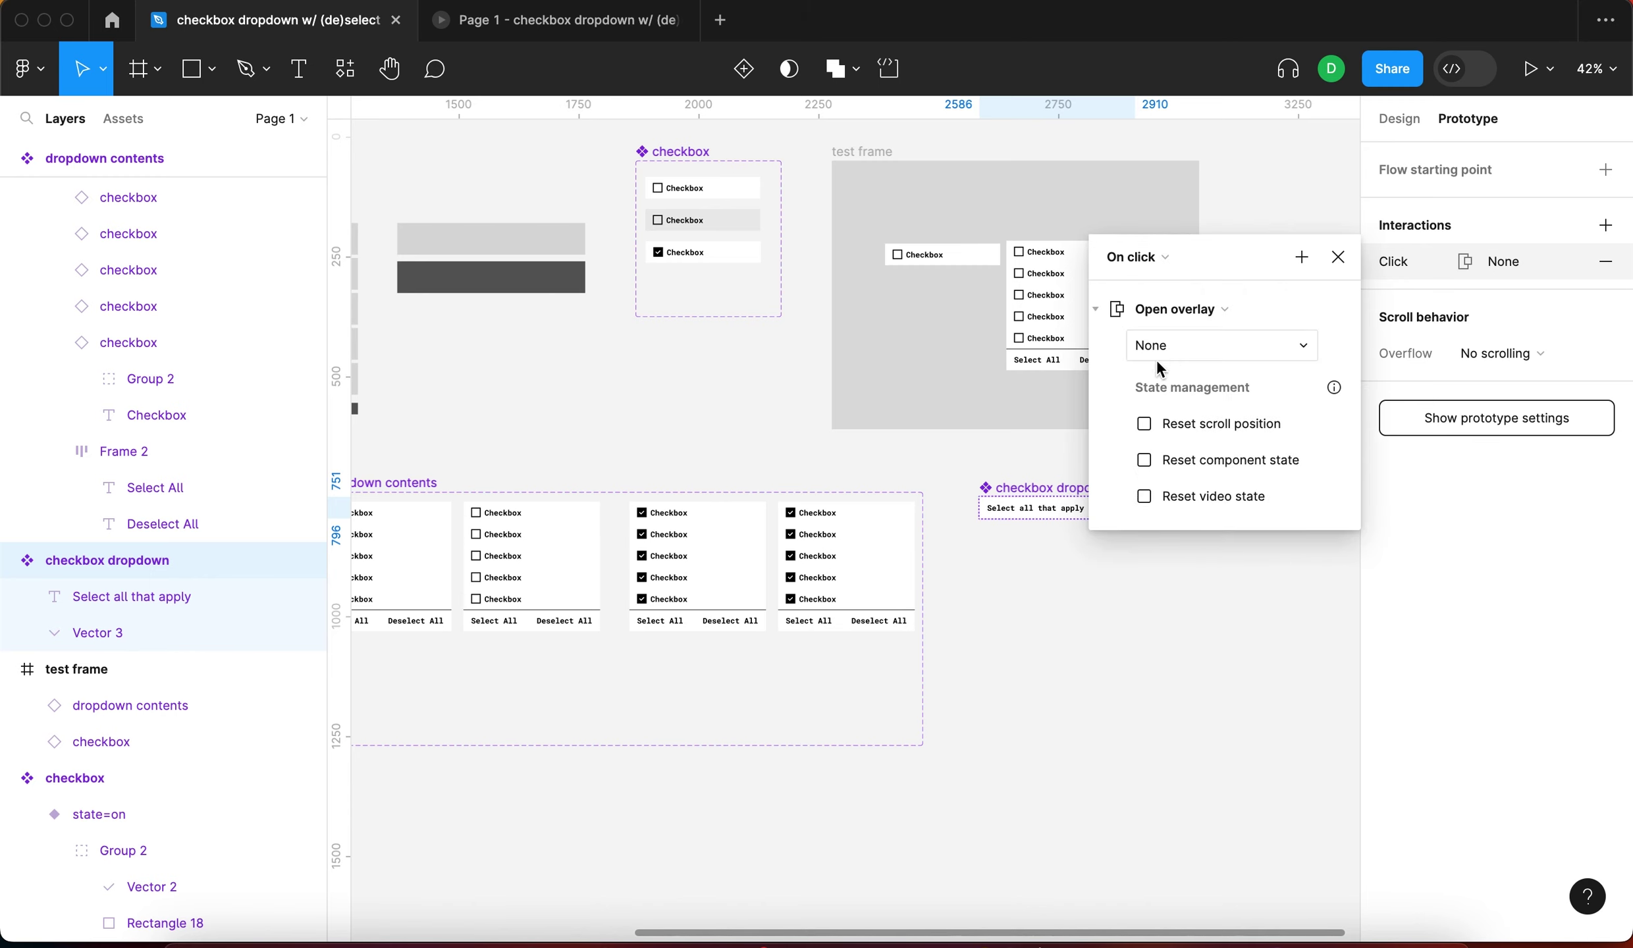
# Place a copy of the unchecked dropdown contents variant on the canvas beside the checkbox dropdown component, then select that component
pyautogui.scroll(-3, 856, 448)
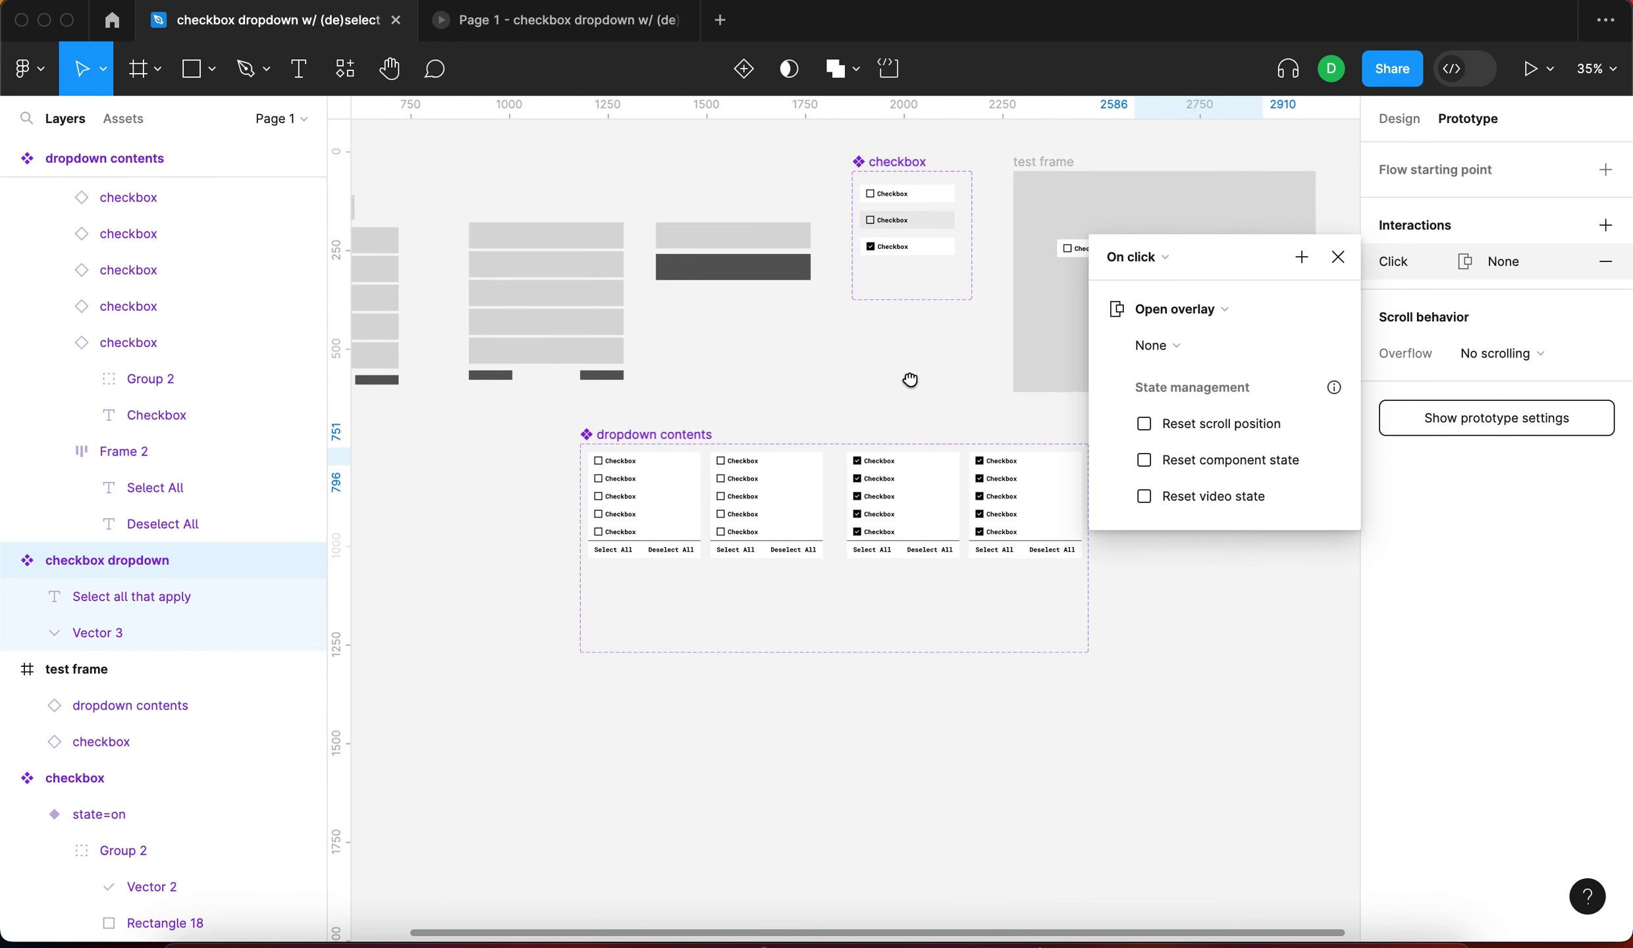
pyautogui.moveTo(910, 380); pyautogui.dragTo(784, 368)
pyautogui.click(548, 468)
pyautogui.moveTo(535, 475); pyautogui.dragTo(1189, 547)
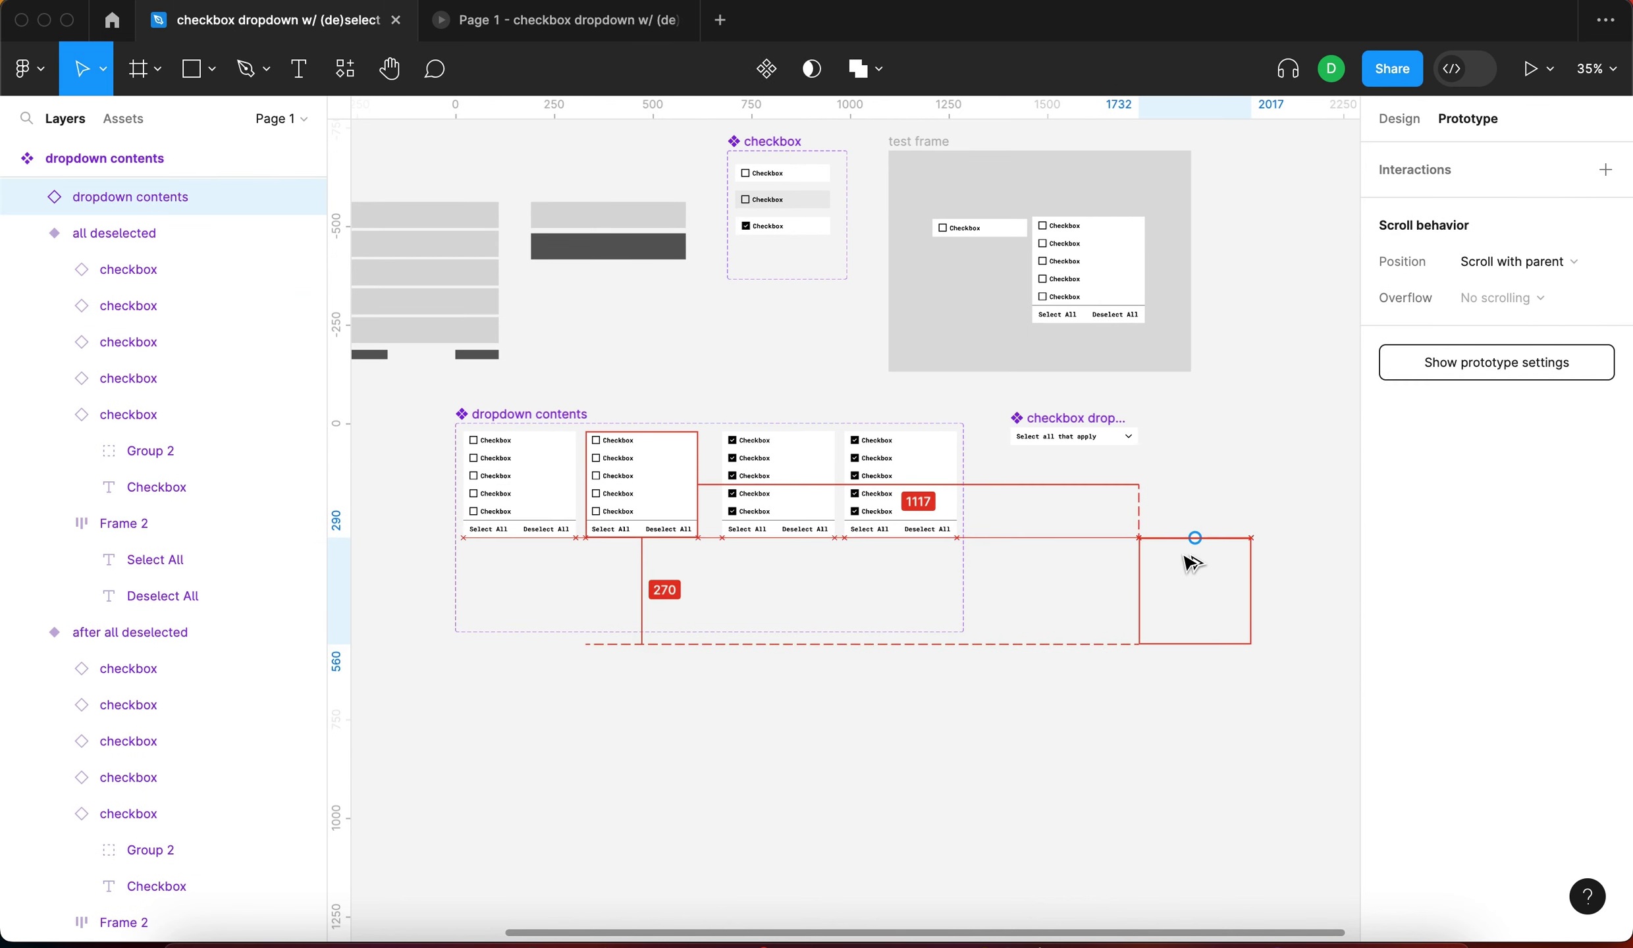
pyautogui.hscroll(3, 1266, 485)
pyautogui.click(963, 488)
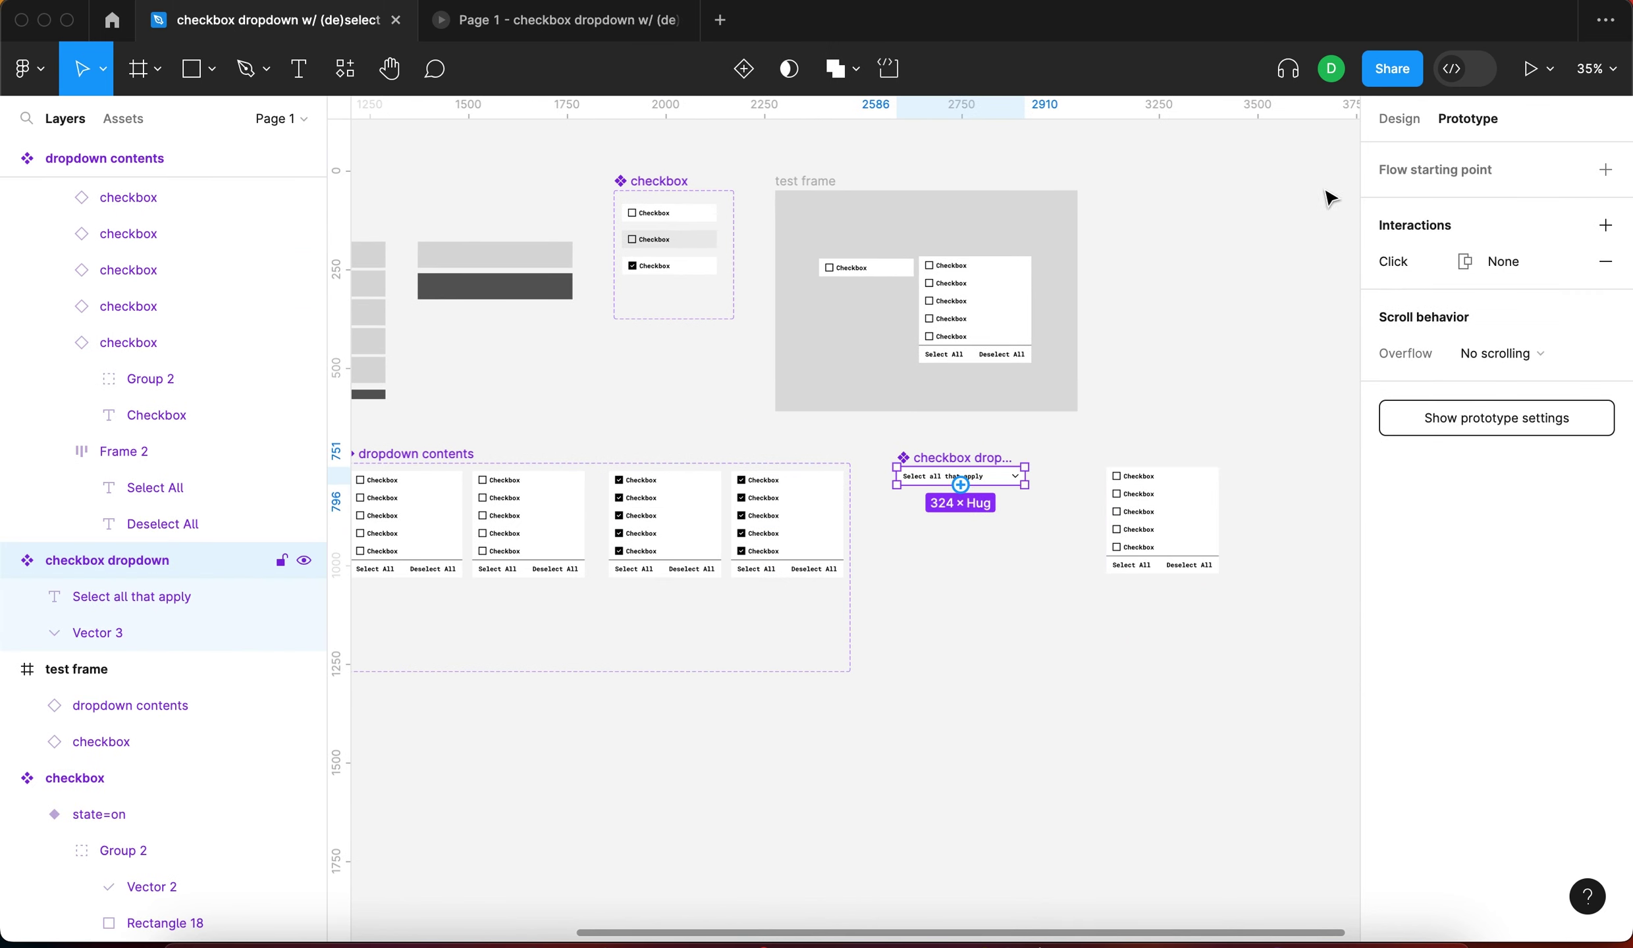
pyautogui.click(1535, 263)
pyautogui.press('super+z')
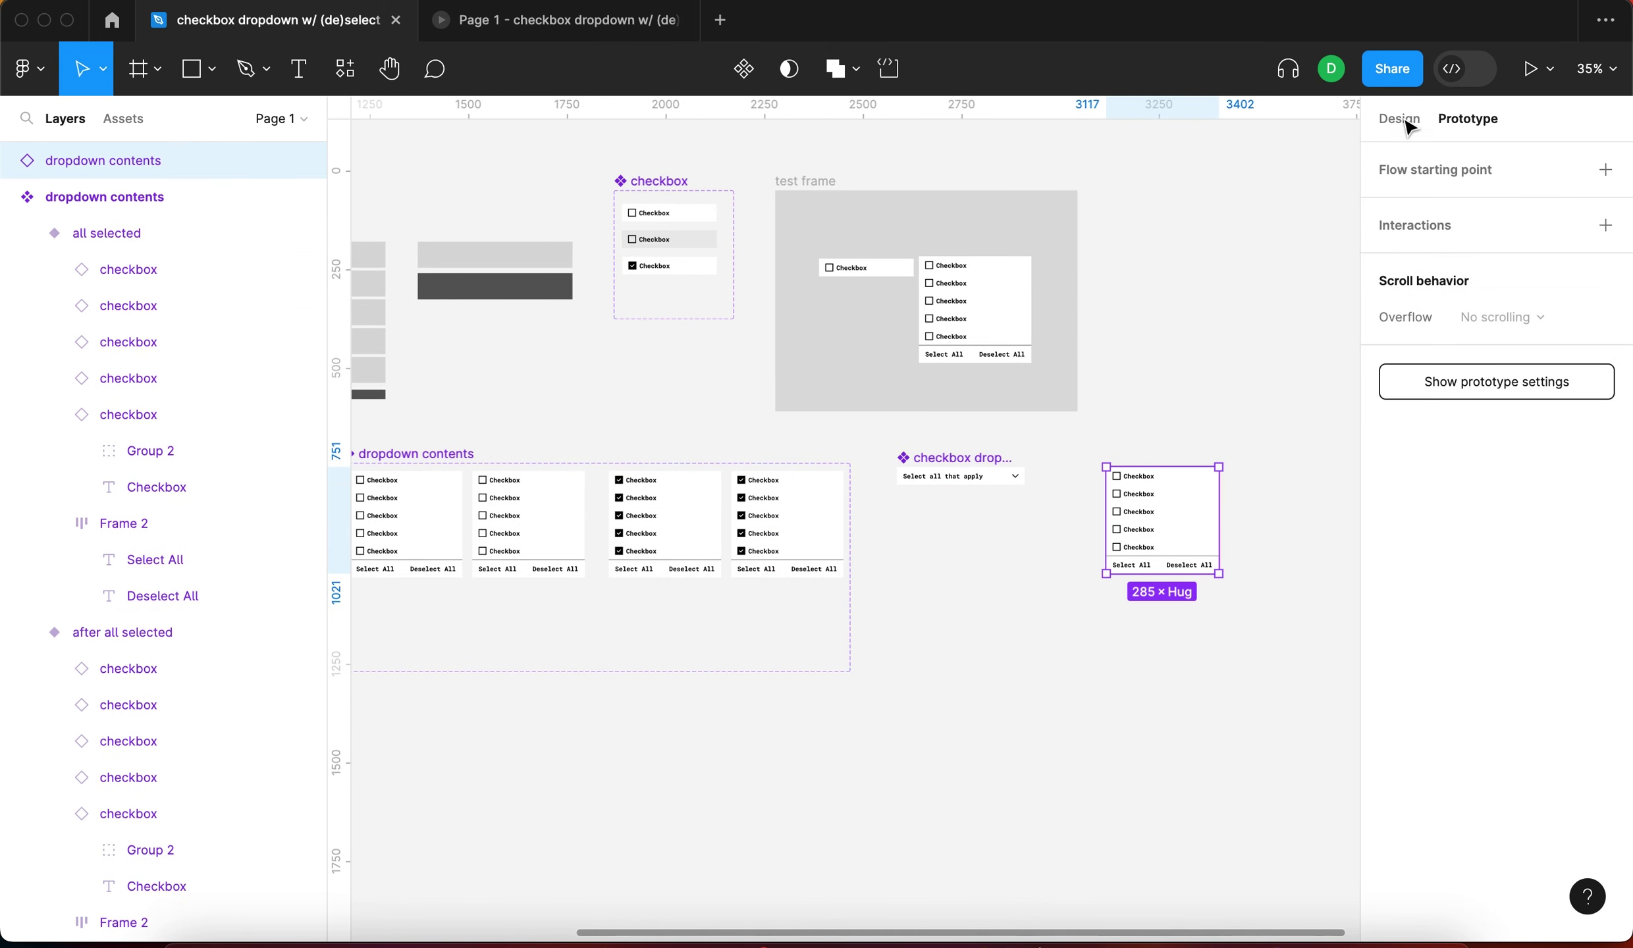
pyautogui.click(1395, 125)
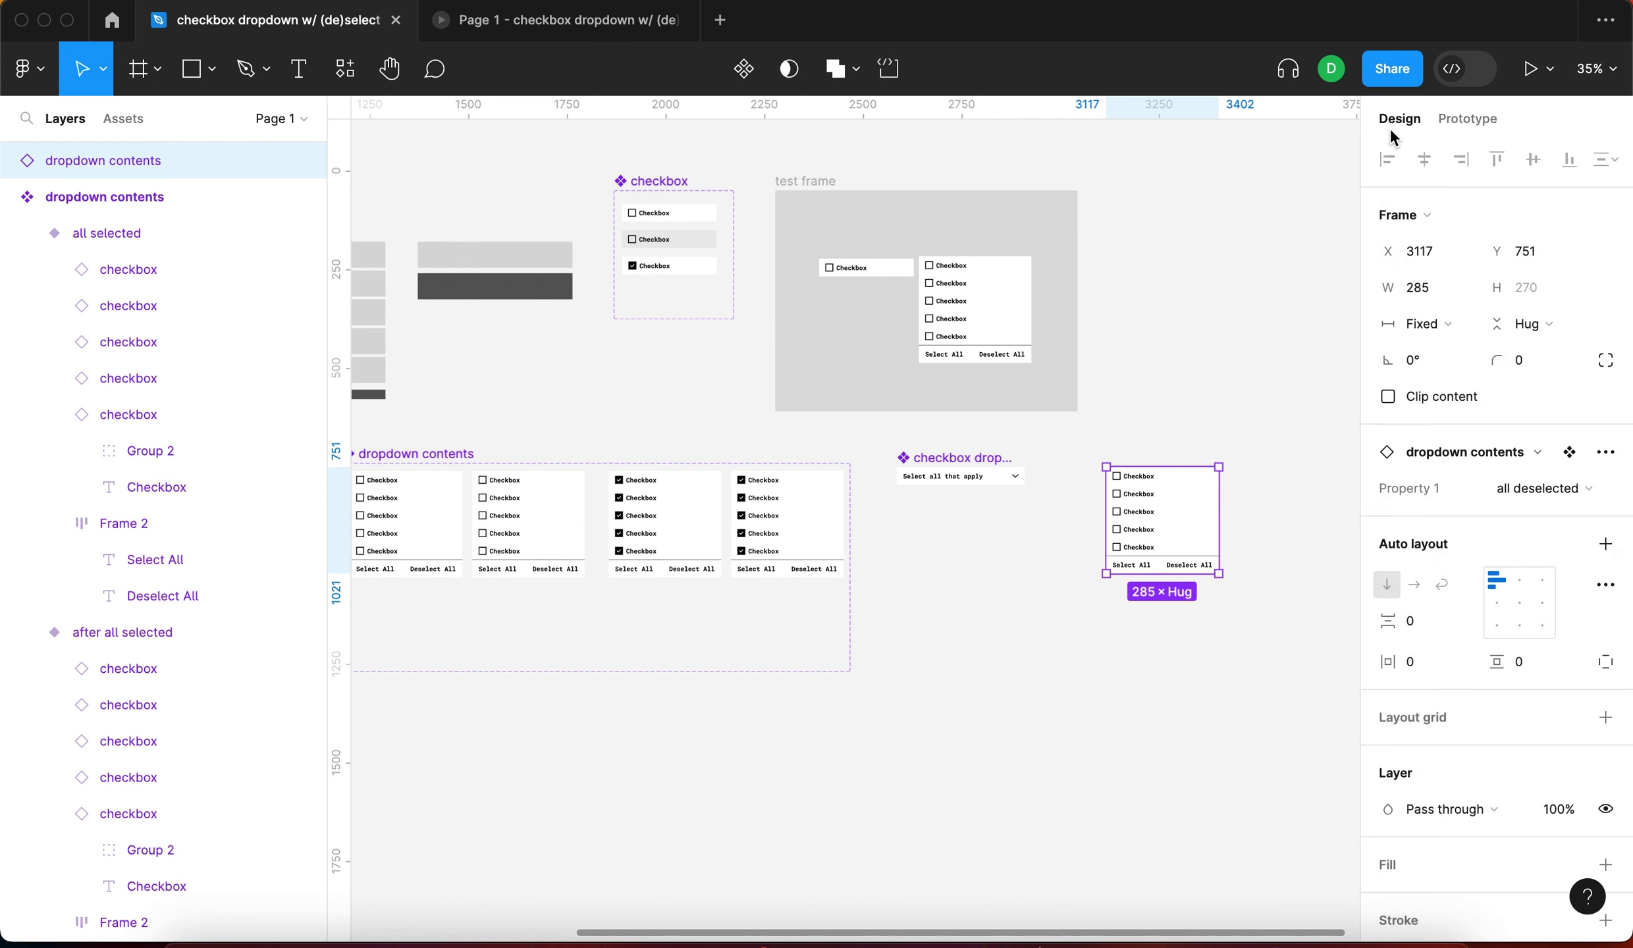
# Connect the checkbox dropdown component to the loose dropdown contents copy as On click, Open overlay, and remove its empty click interaction
pyautogui.click(982, 460)
pyautogui.scroll(5, 1002, 503)
pyautogui.click(1467, 118)
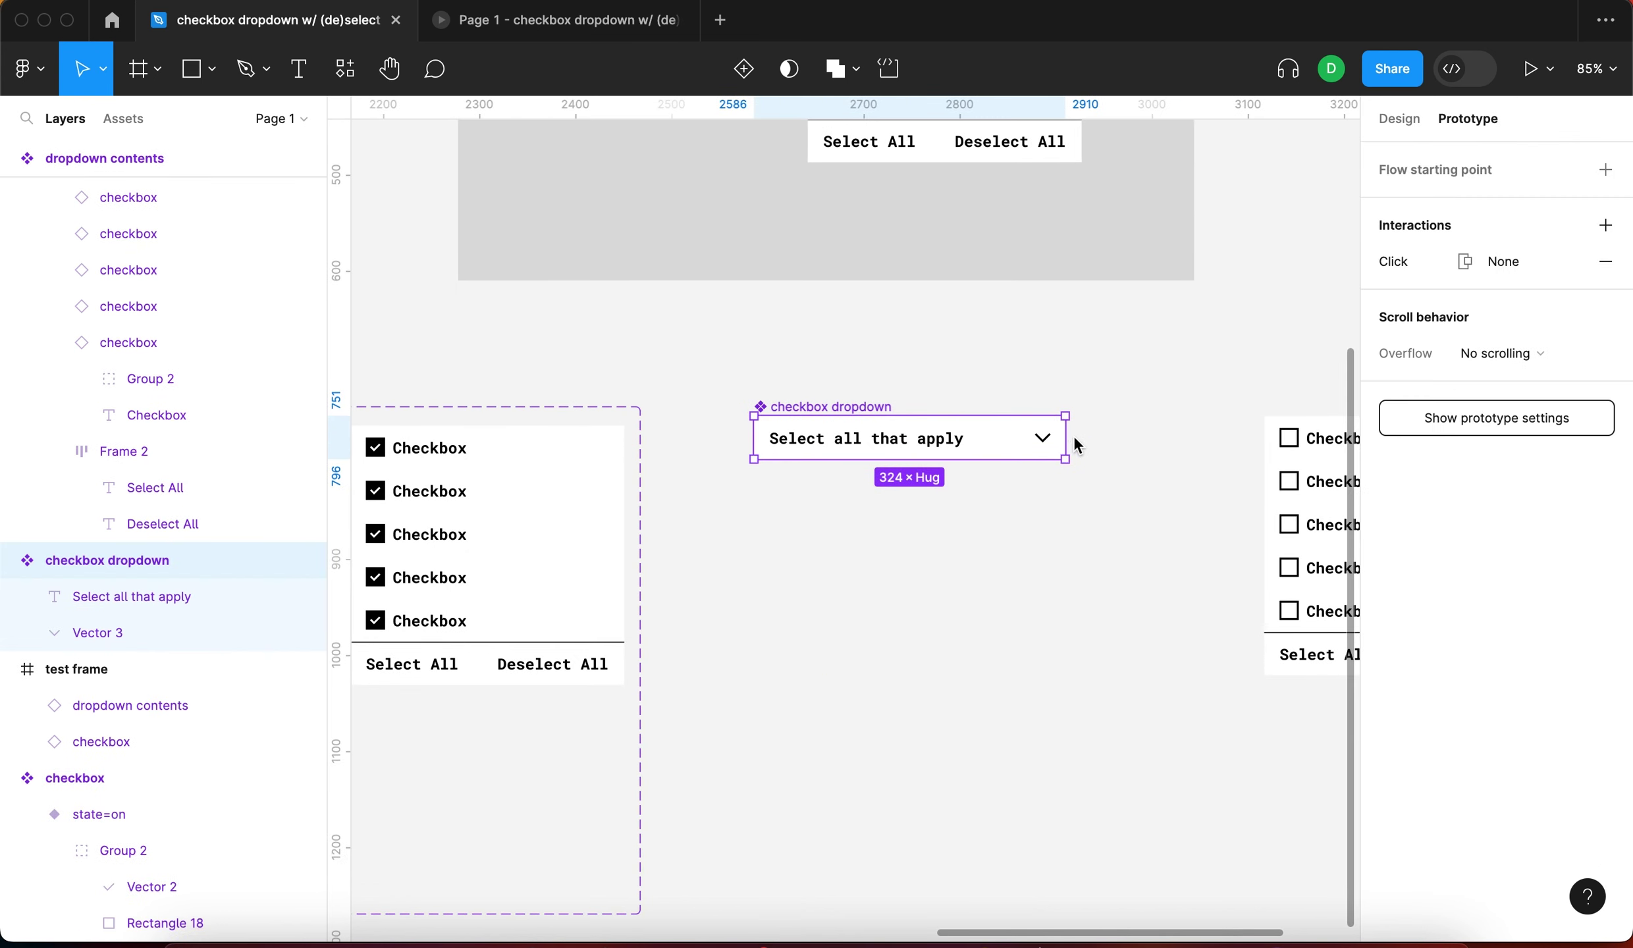
pyautogui.moveTo(1065, 437); pyautogui.dragTo(1301, 544)
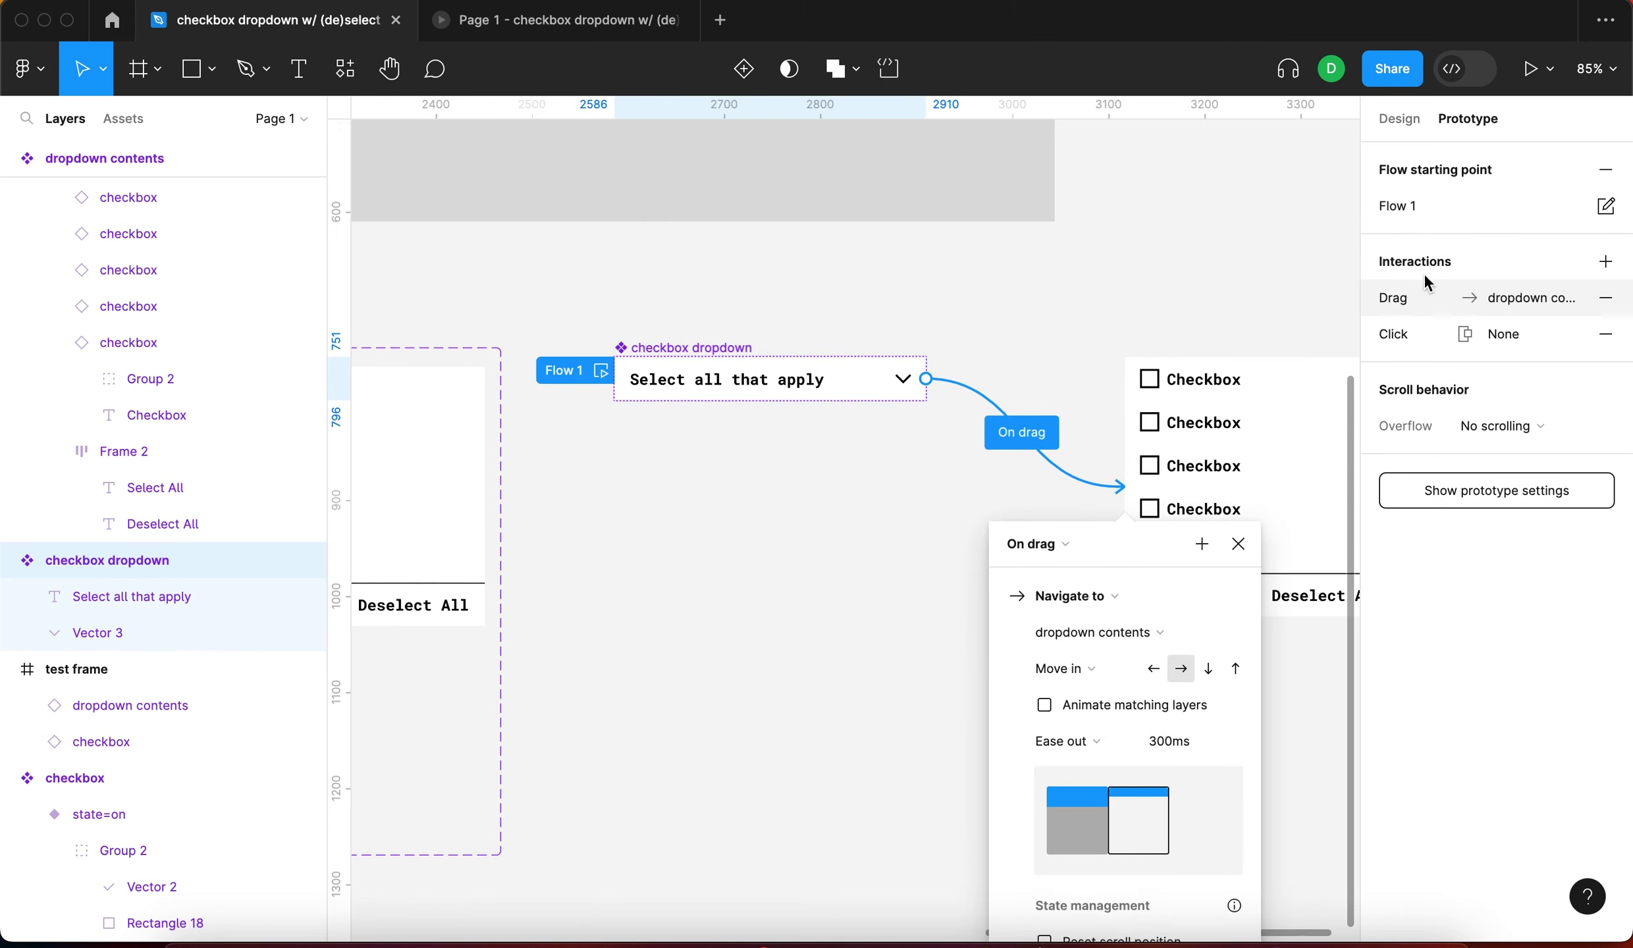
pyautogui.click(1604, 335)
pyautogui.click(1033, 543)
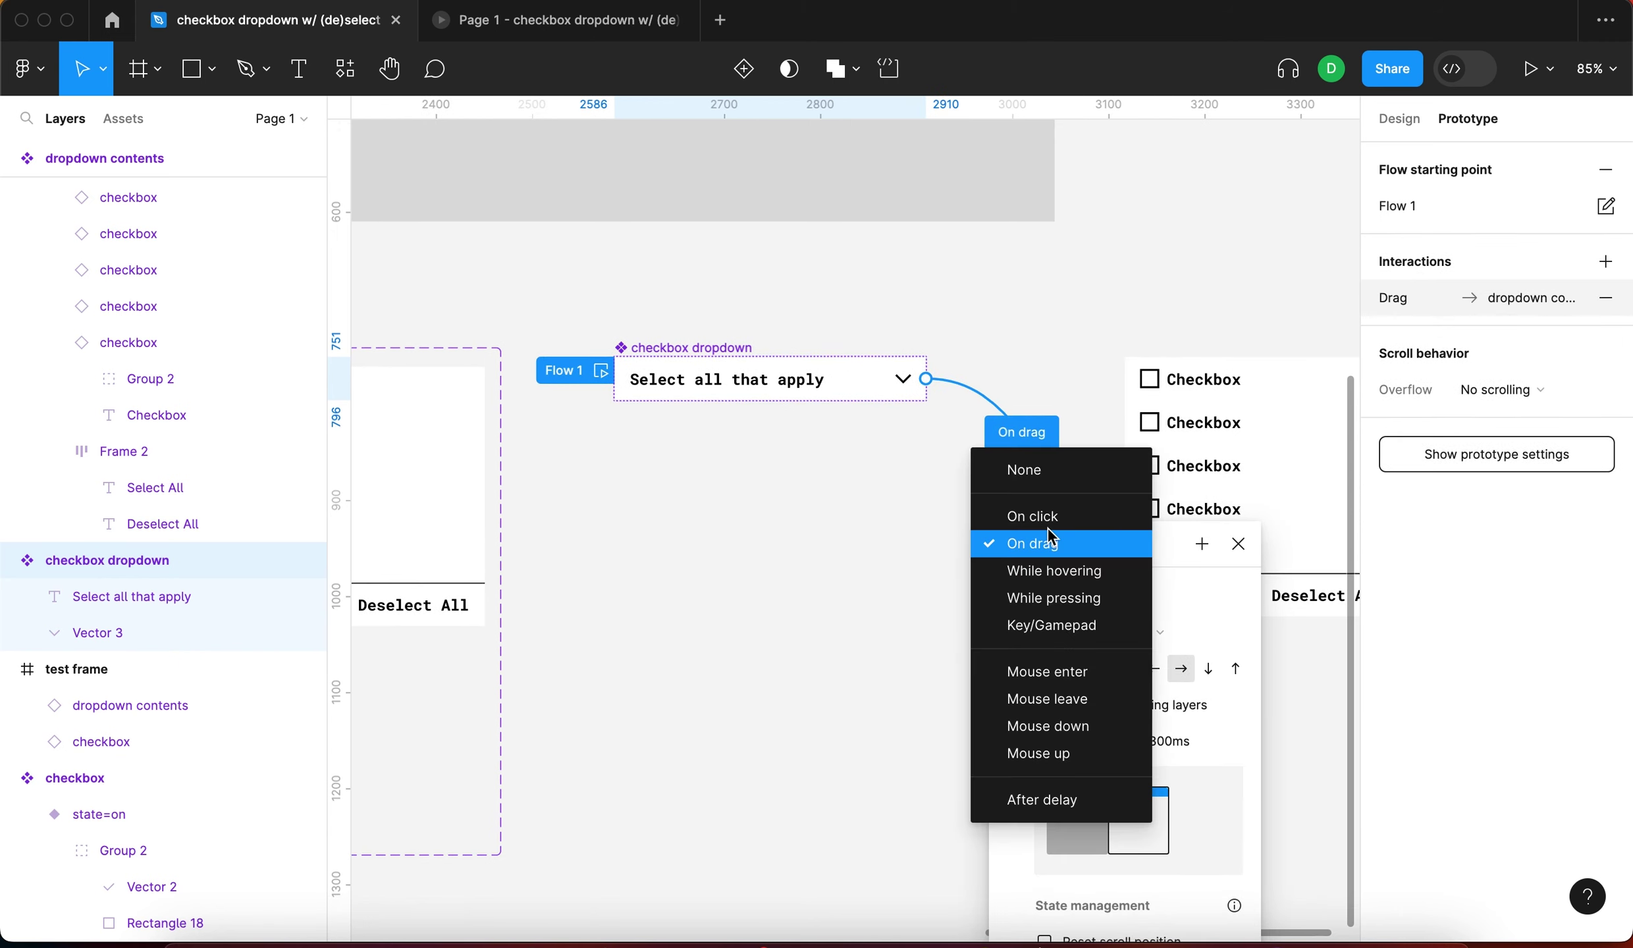
pyautogui.click(1052, 520)
pyautogui.click(1005, 604)
pyautogui.click(1149, 675)
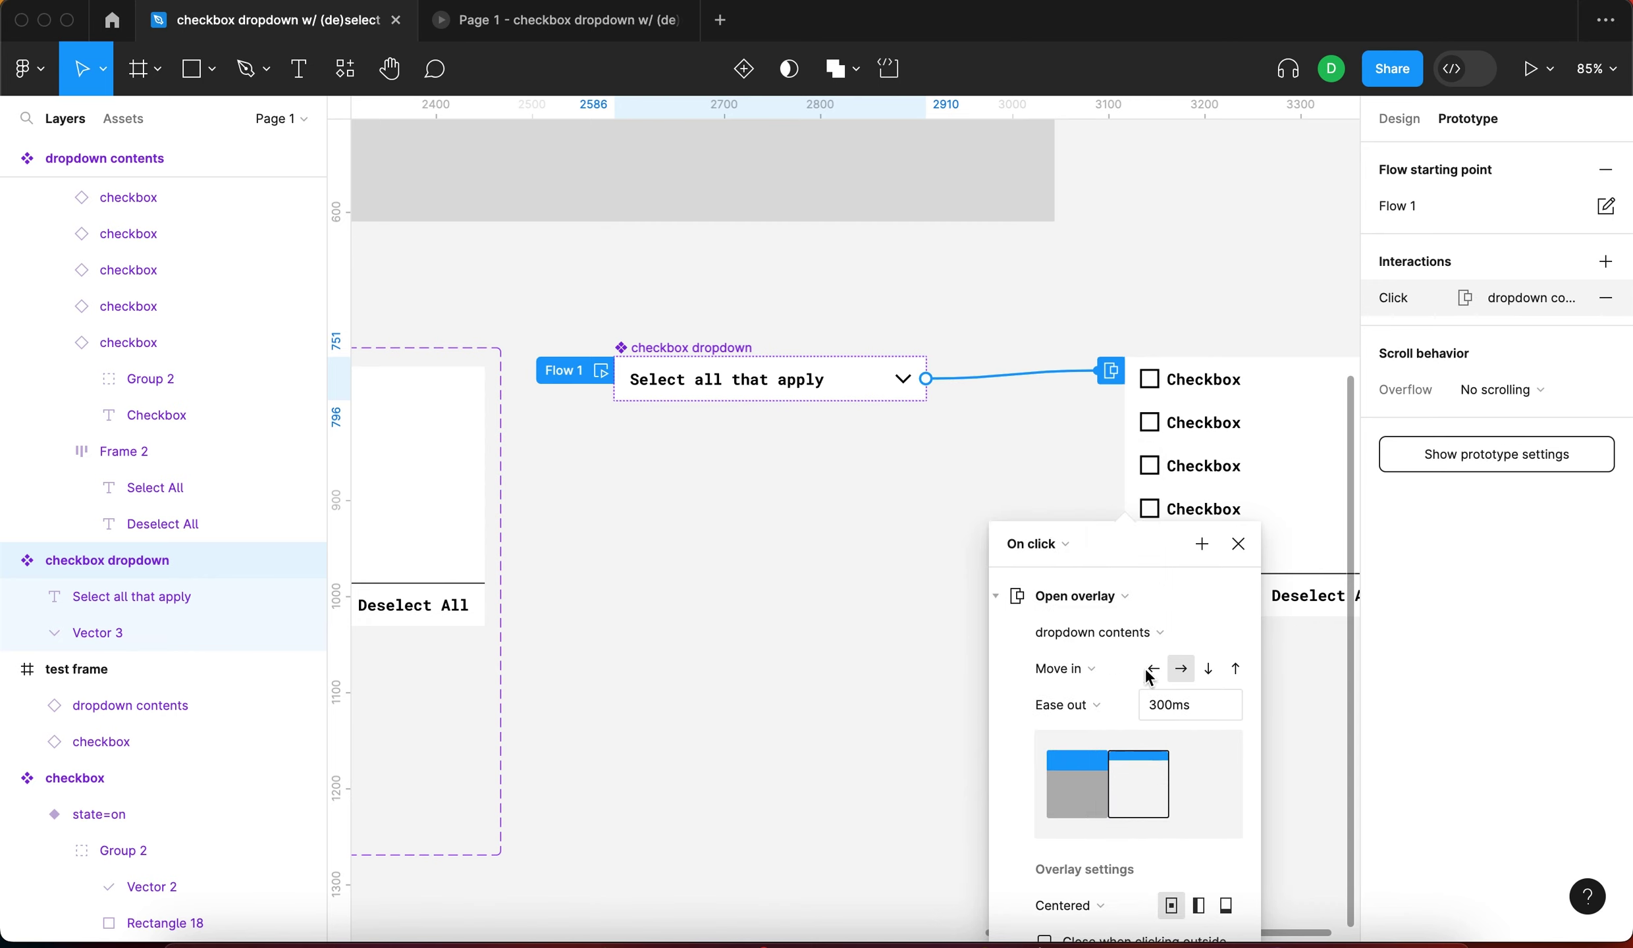
# Set the overlay's animation to Instant and its position to Manual, placing it directly below the checkbox dropdown with a small gap
pyautogui.click(1091, 674)
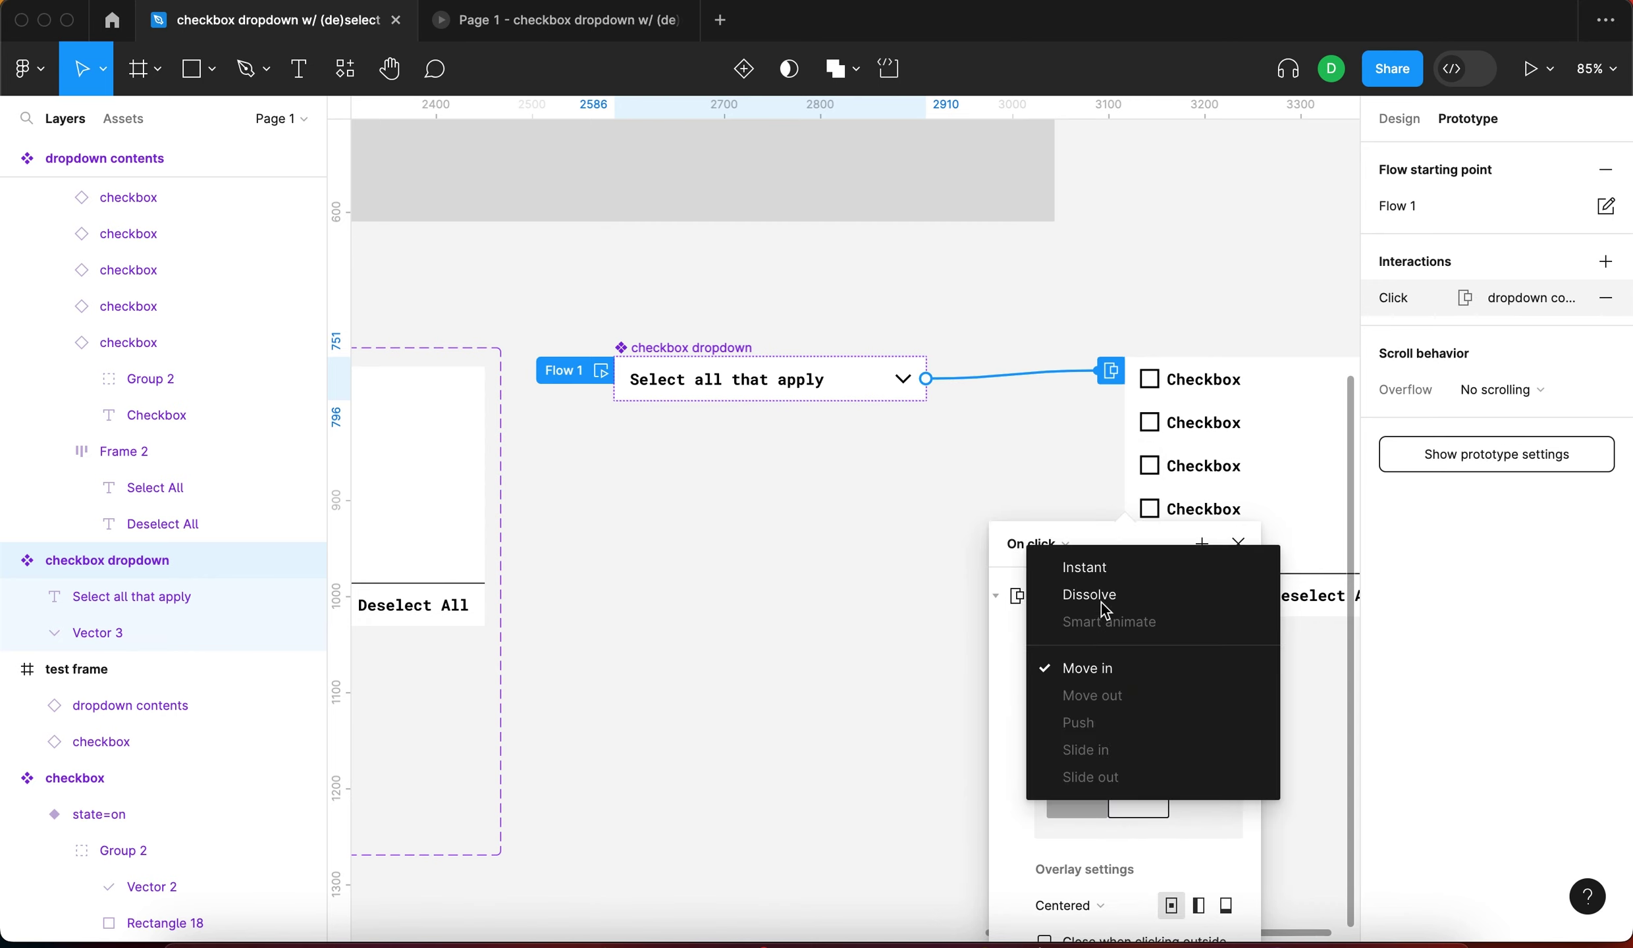
pyautogui.click(1111, 577)
pyautogui.click(1086, 747)
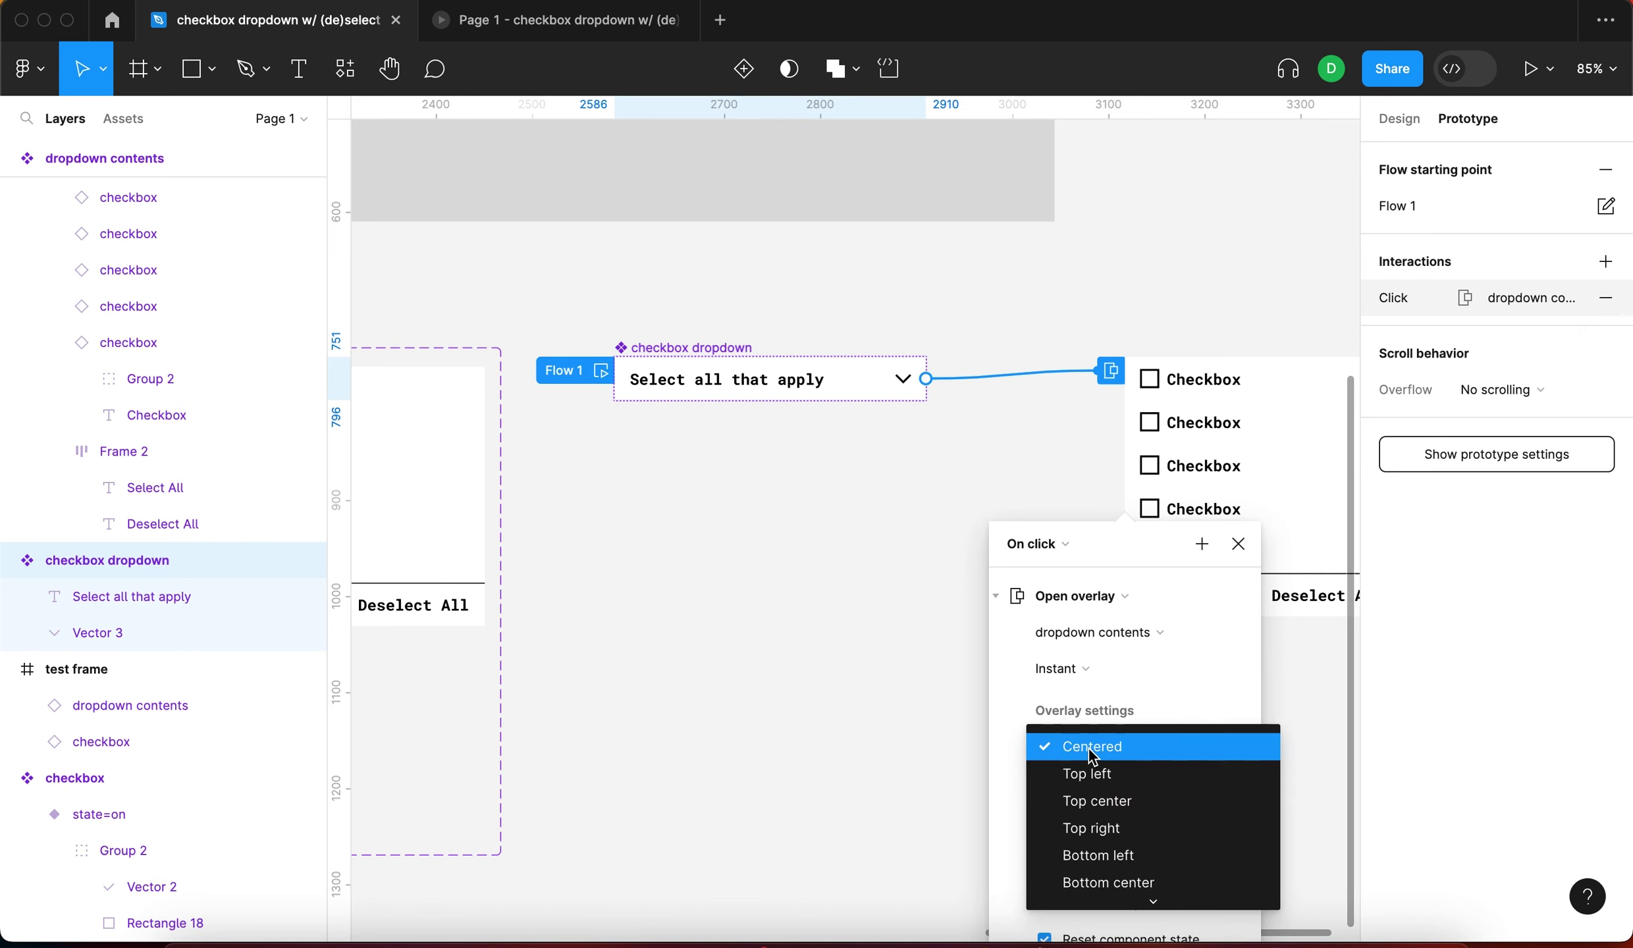
pyautogui.scroll(-2, 1090, 752)
pyautogui.click(1123, 896)
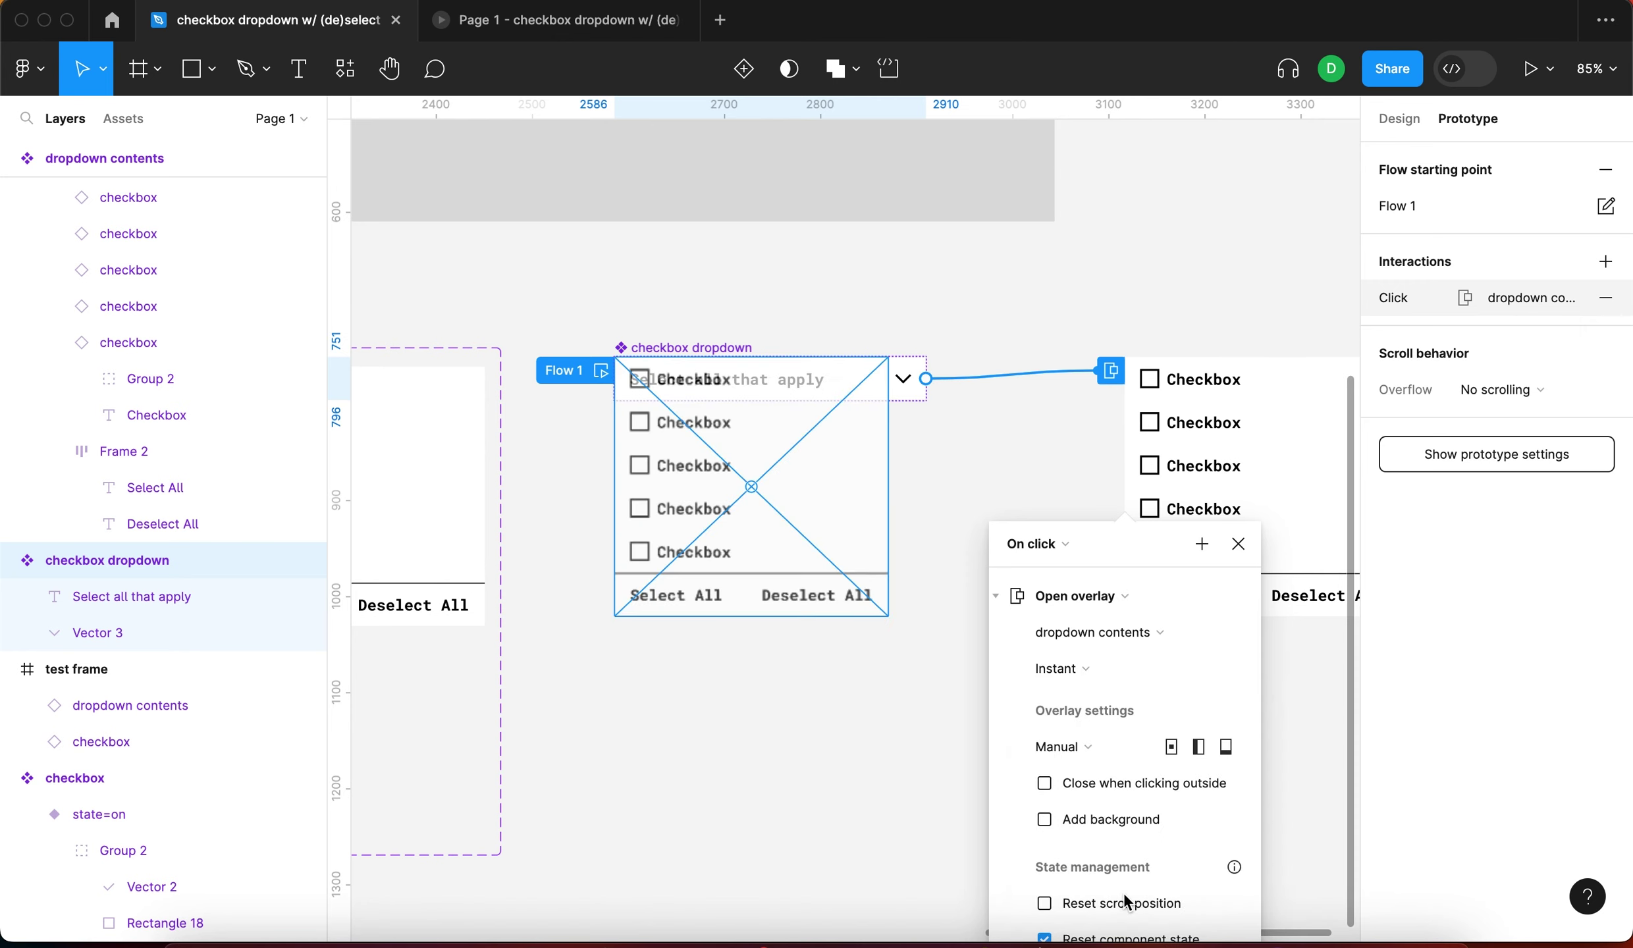
pyautogui.moveTo(750, 481); pyautogui.dragTo(752, 530)
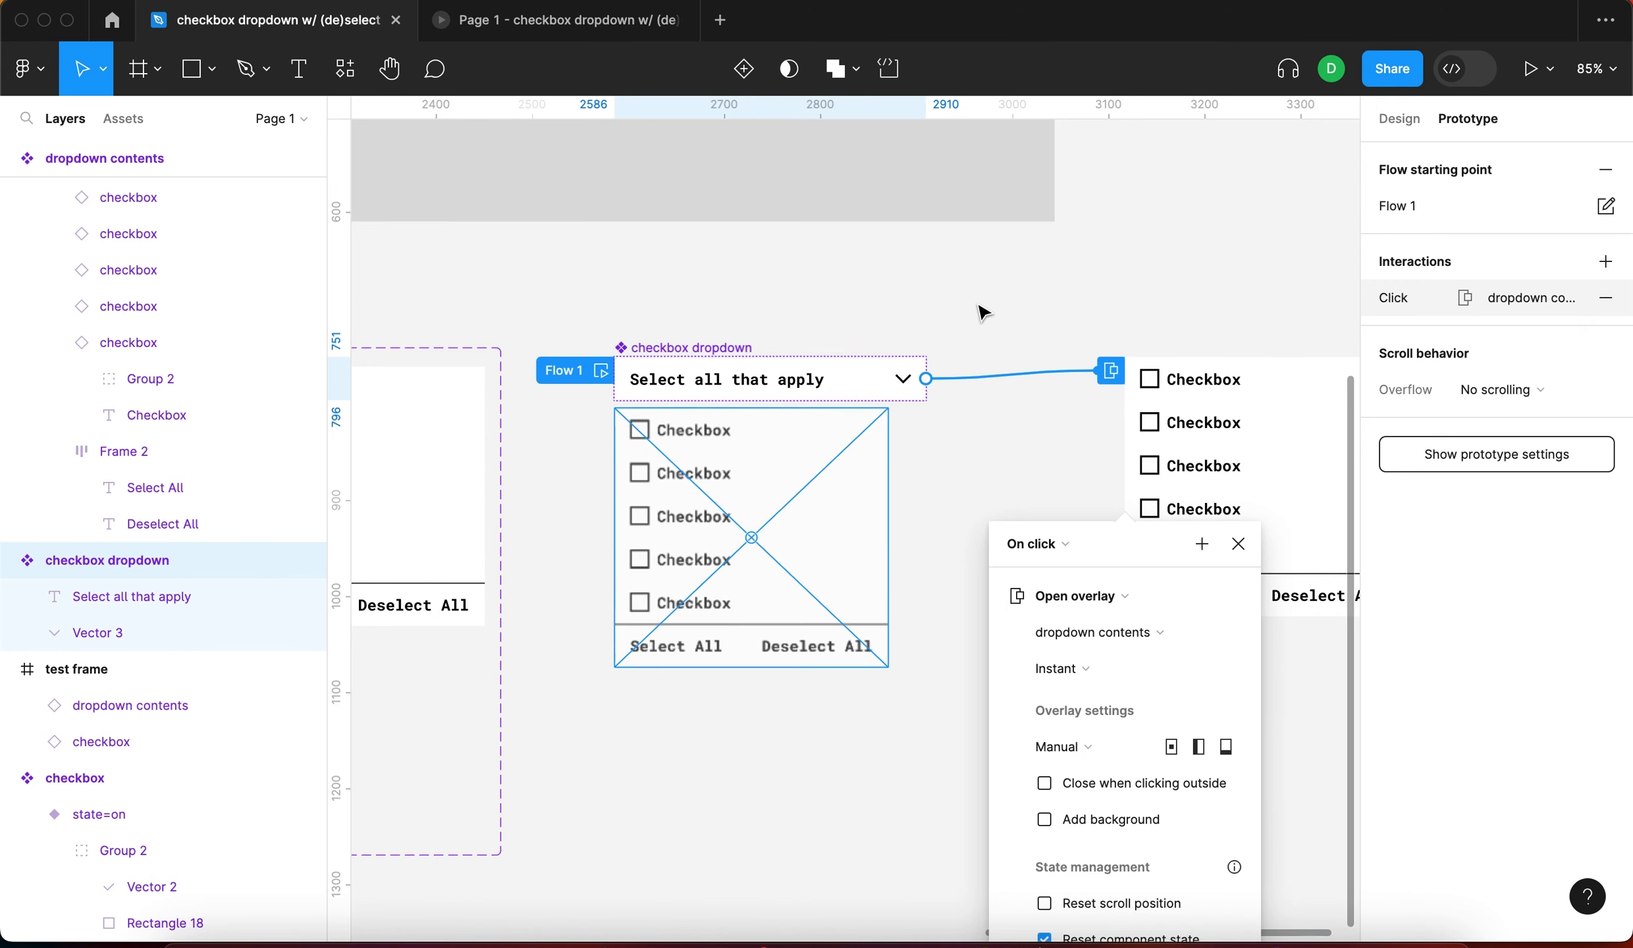
# Set the checkbox dropdown component's width to 285, matching the dropdown contents
pyautogui.scroll(1, 898, 385)
pyautogui.click(816, 397)
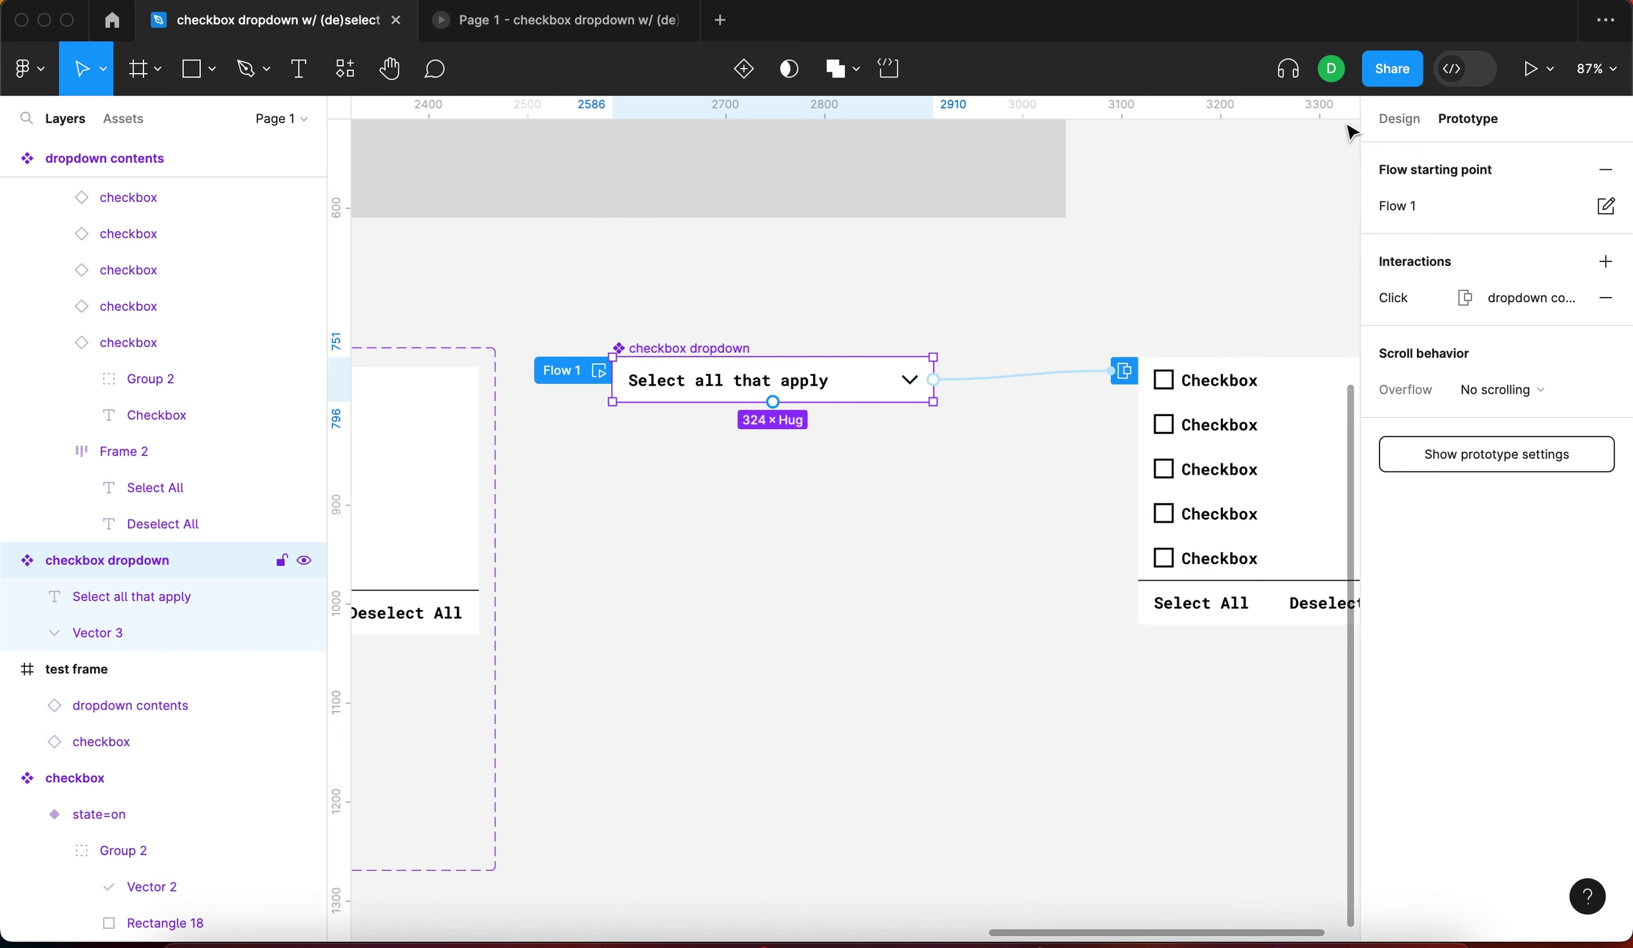
pyautogui.click(1380, 118)
pyautogui.click(1284, 394)
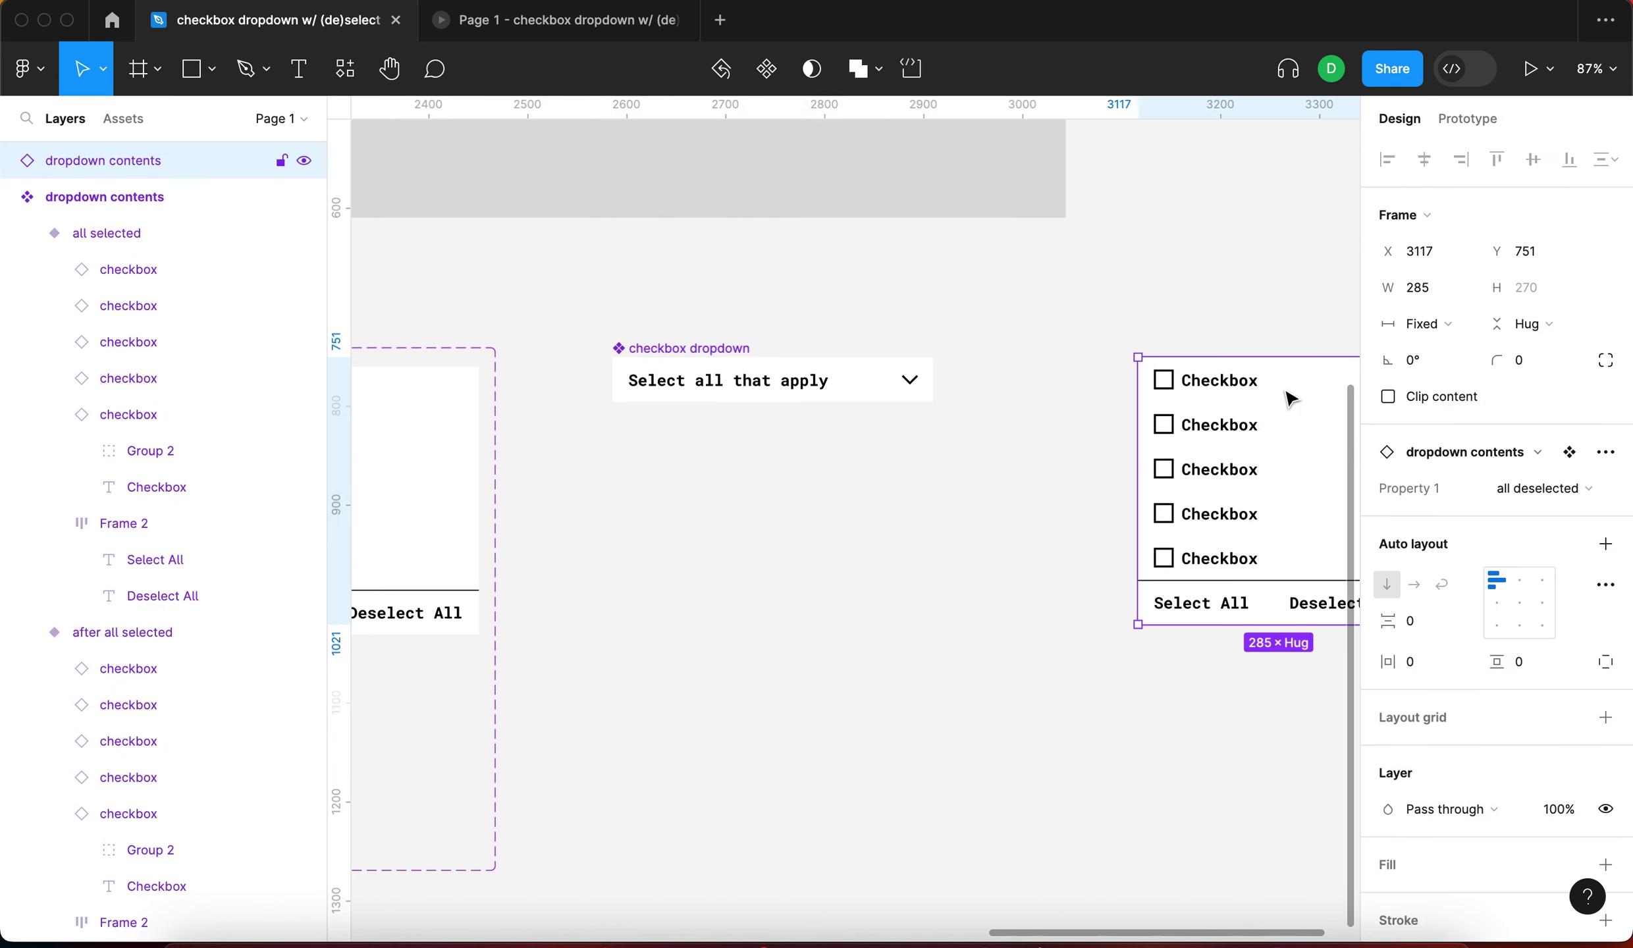
pyautogui.click(841, 380)
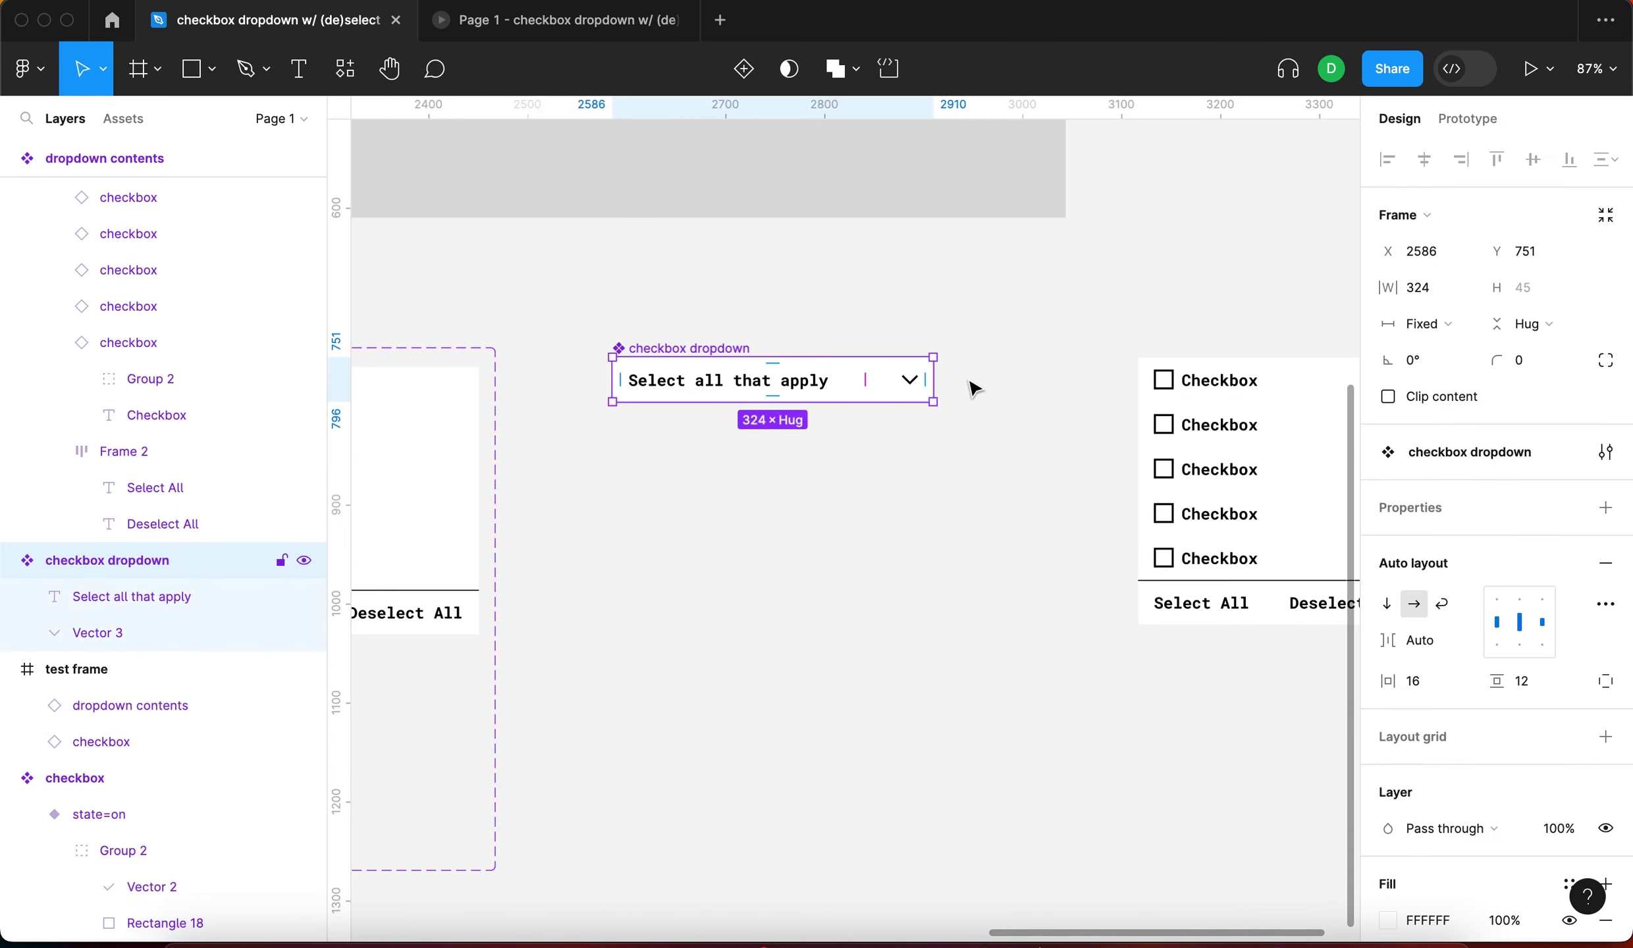
pyautogui.click(1414, 293)
pyautogui.write('285')
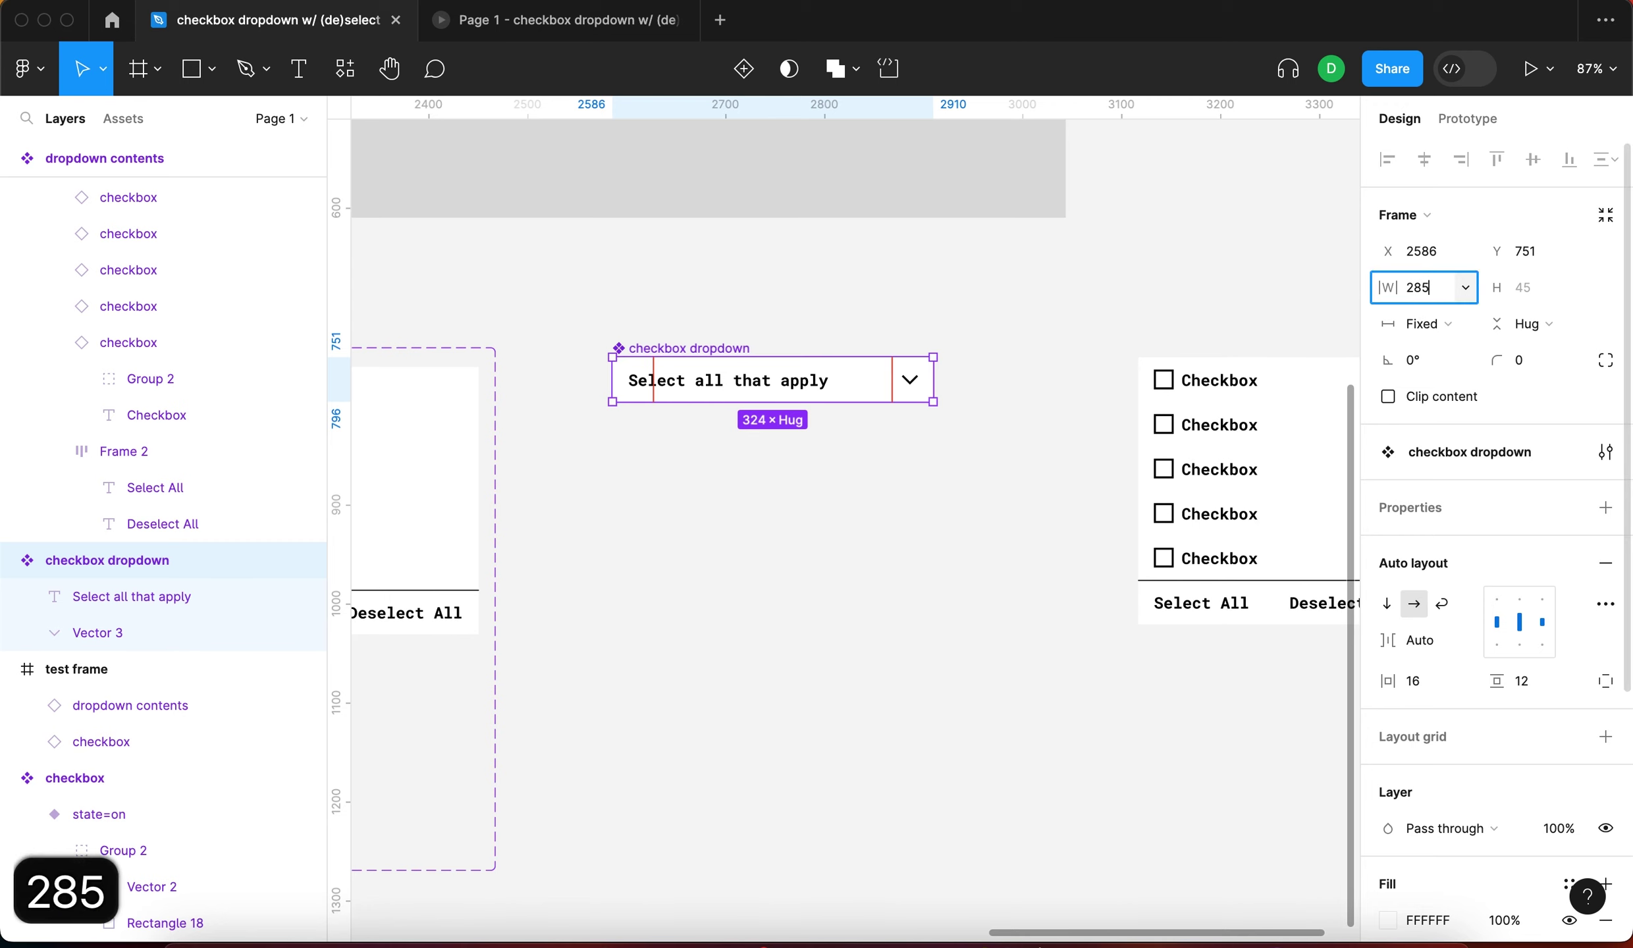
pyautogui.press('Return')
pyautogui.click(1025, 327)
# Enable Close when clicking outside for the checkbox dropdown's overlay interaction
pyautogui.click(788, 387)
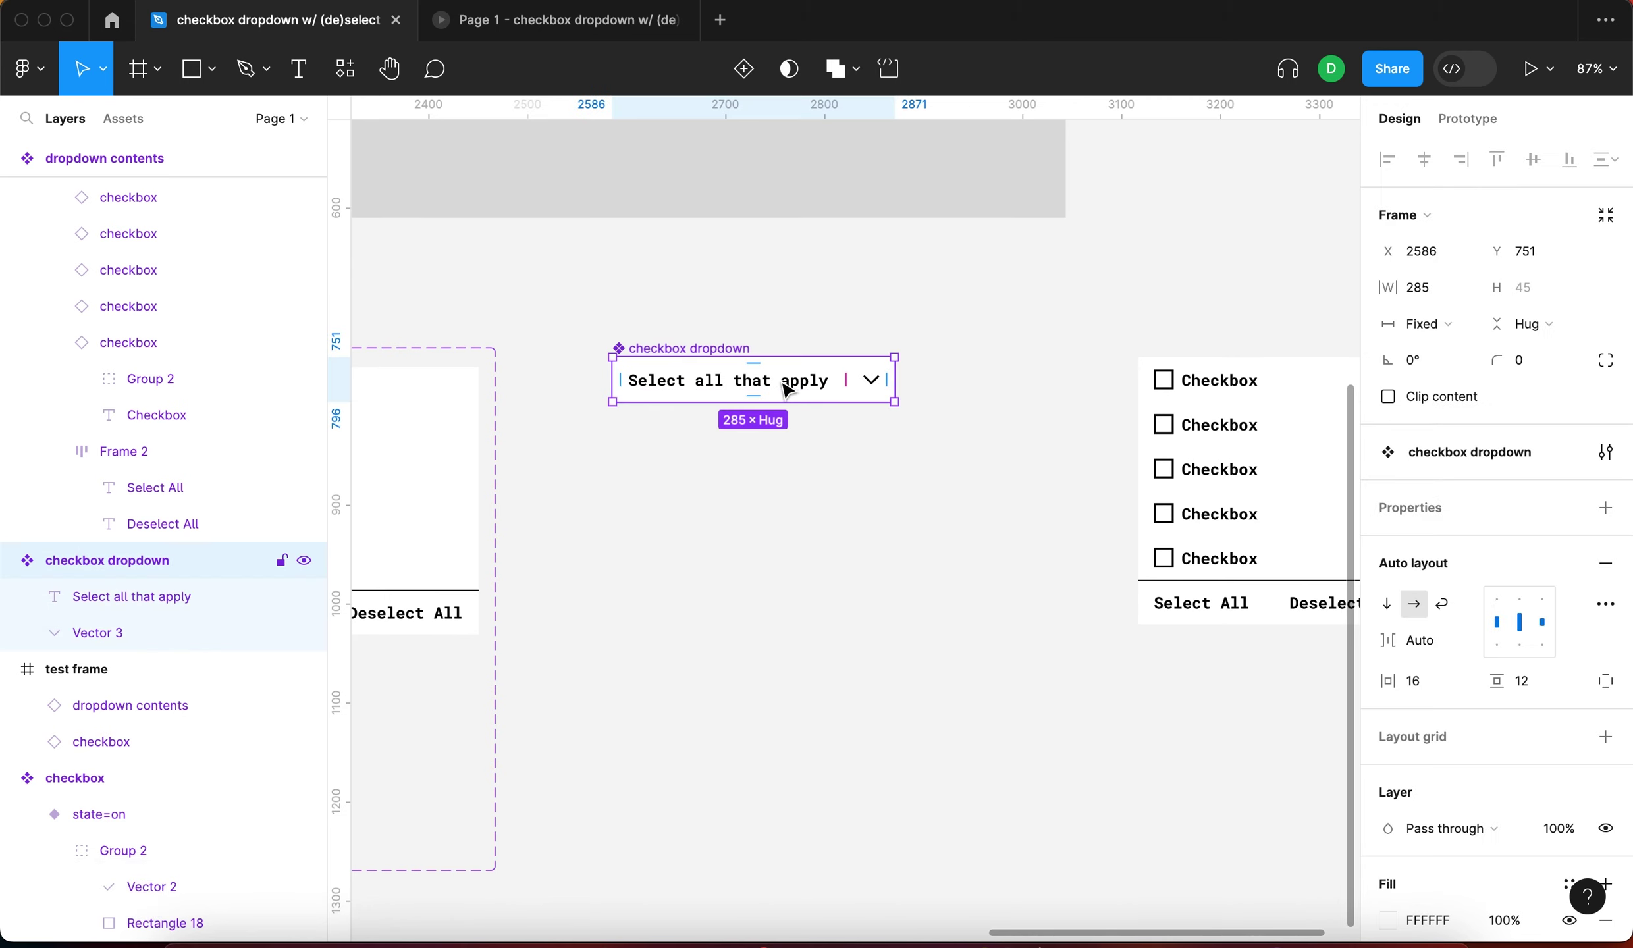
pyautogui.hscroll(-1, 1258, 189)
pyautogui.scroll(-1, 1258, 190)
pyautogui.click(1481, 122)
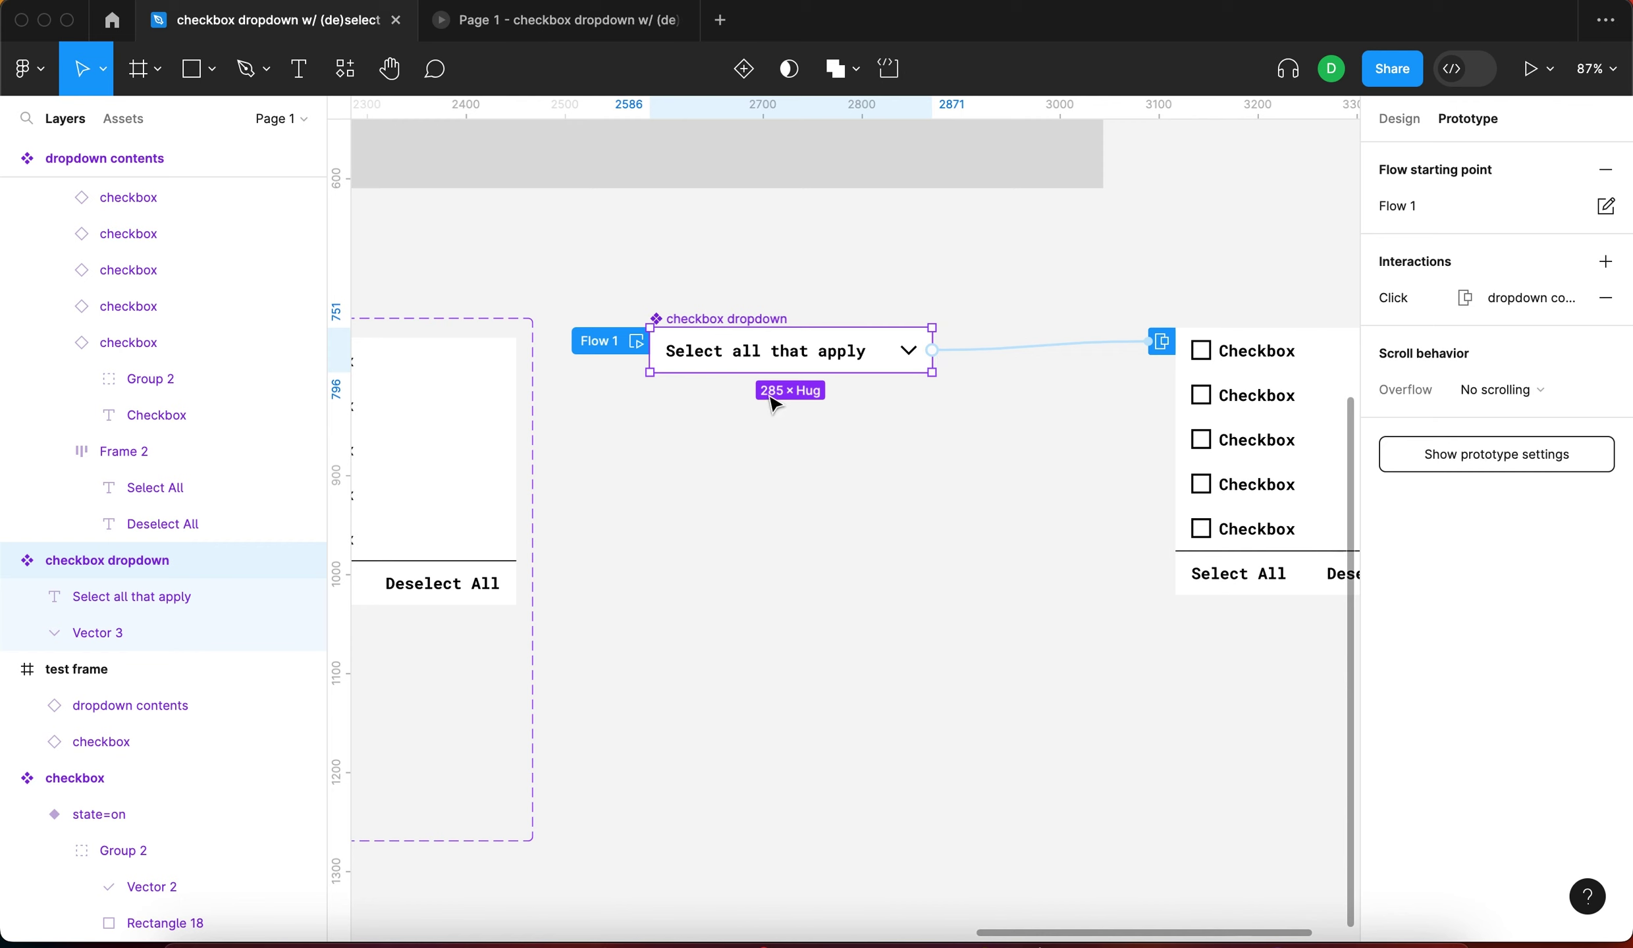
pyautogui.click(973, 347)
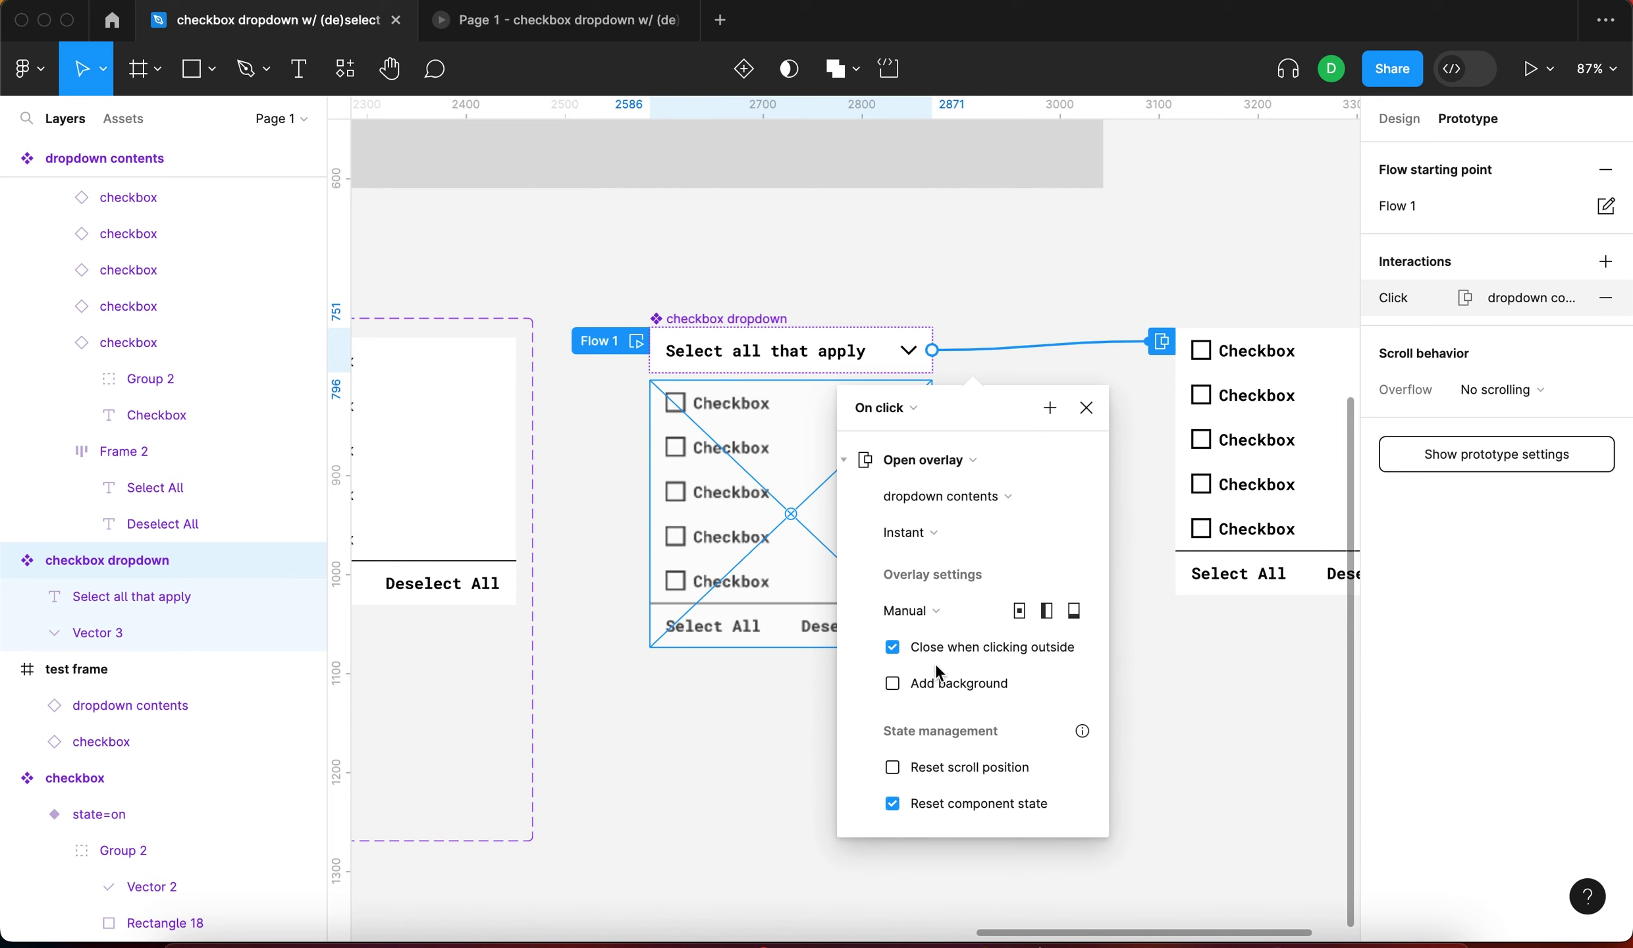
pyautogui.click(1086, 408)
pyautogui.click(995, 277)
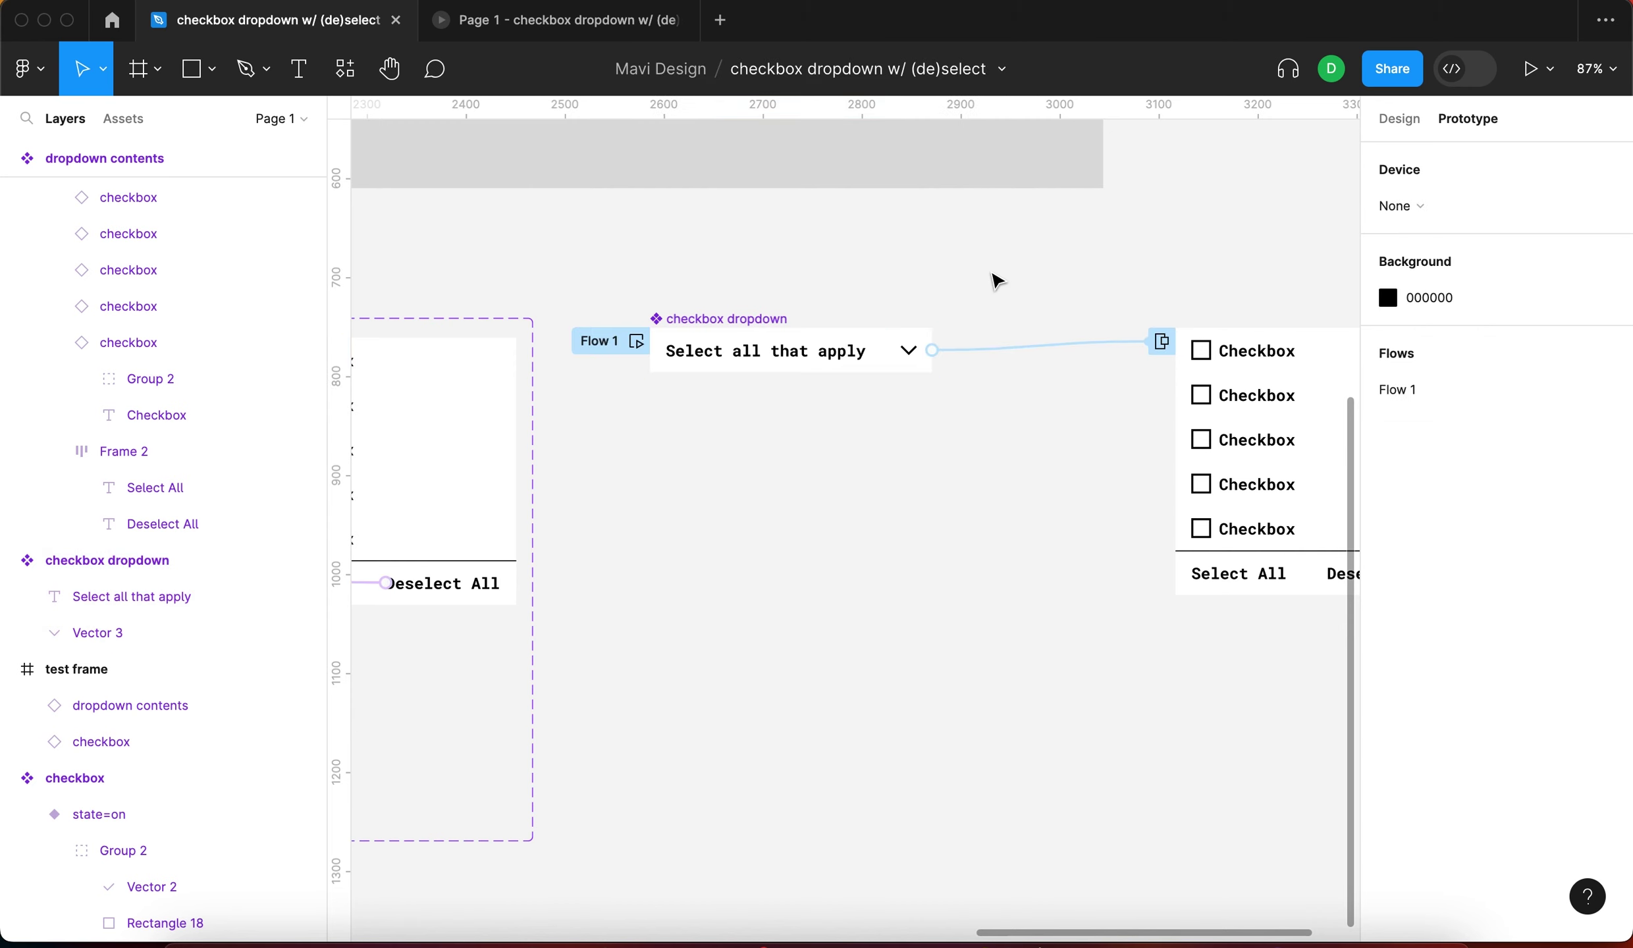
# Move the checkbox and dropdown contents instances out of the test frame onto the empty canvas beside it
pyautogui.scroll(-5, 799, 339)
pyautogui.click(799, 339)
pyautogui.keyDown('shift'); pyautogui.click(747, 318); pyautogui.keyUp('shift')
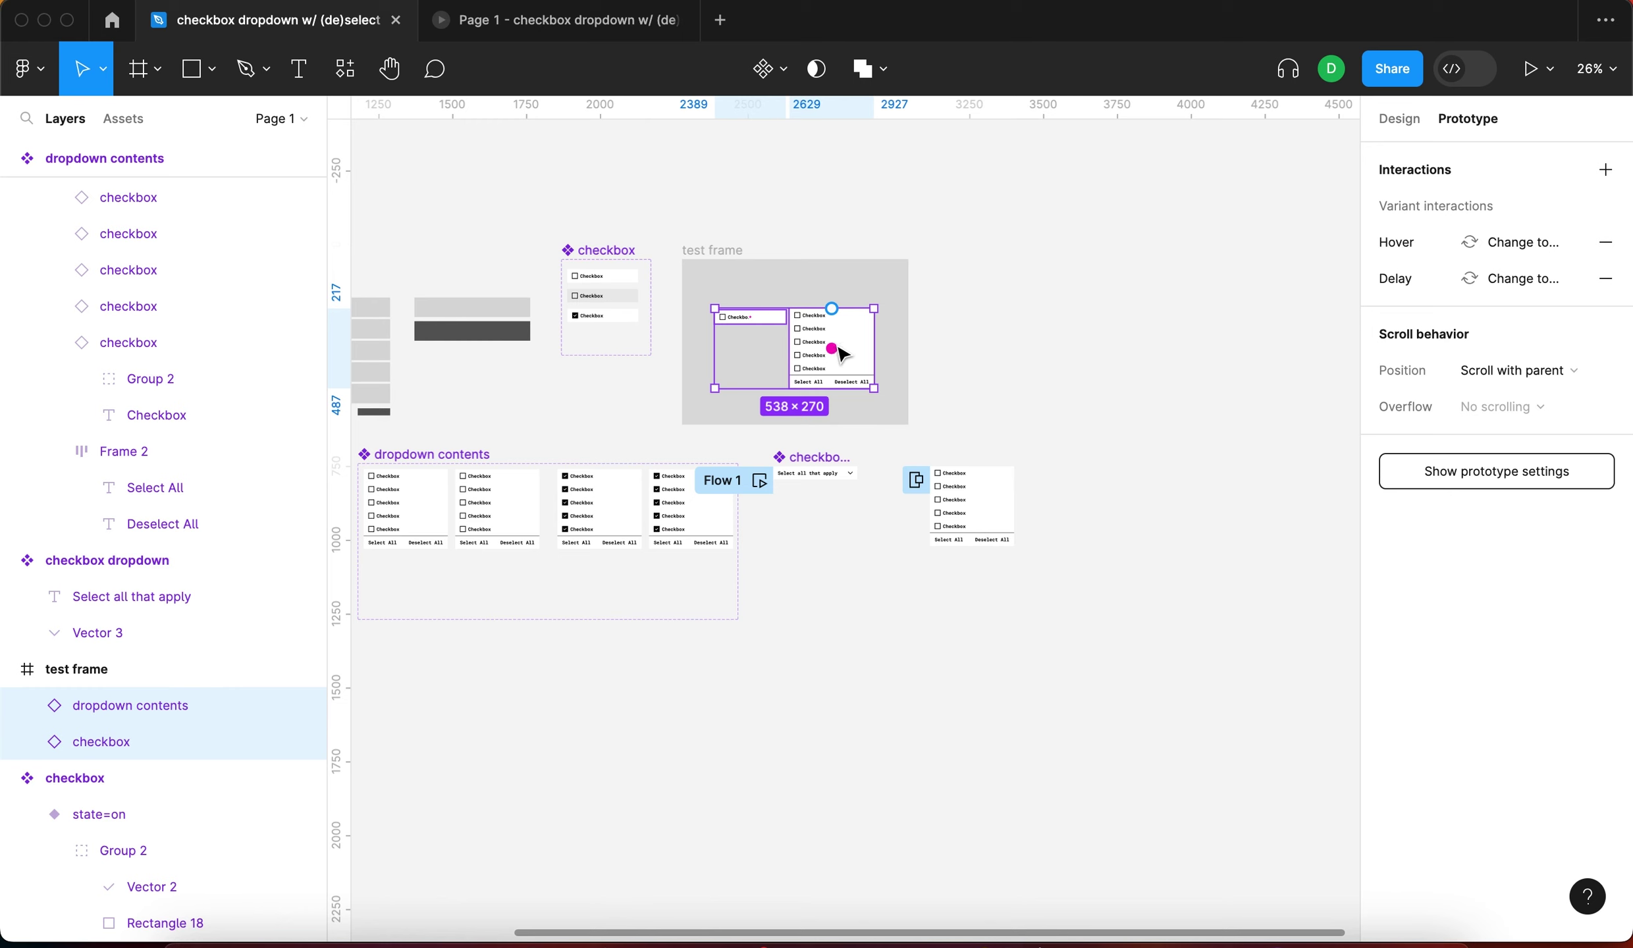
pyautogui.moveTo(859, 361); pyautogui.dragTo(1218, 339)
# Place an instance of the checkbox dropdown component near the upper-left corner of the test frame
pyautogui.click(841, 473)
pyautogui.scroll(5, 841, 473)
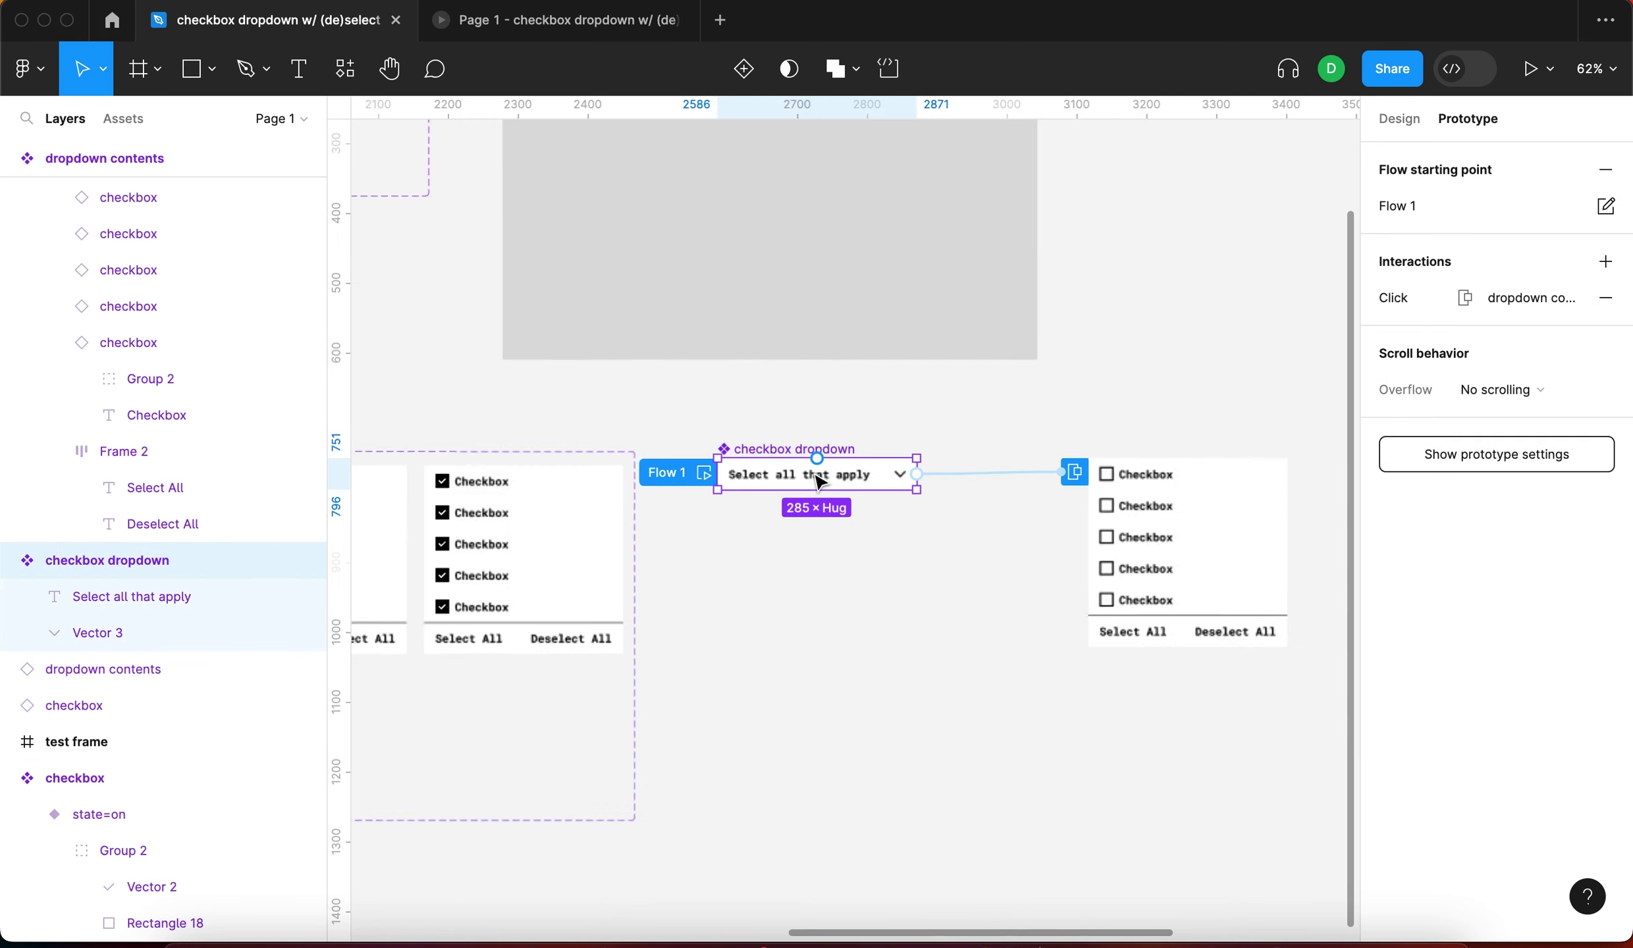
pyautogui.scroll(-2, 867, 490)
pyautogui.moveTo(865, 484); pyautogui.dragTo(764, 195)
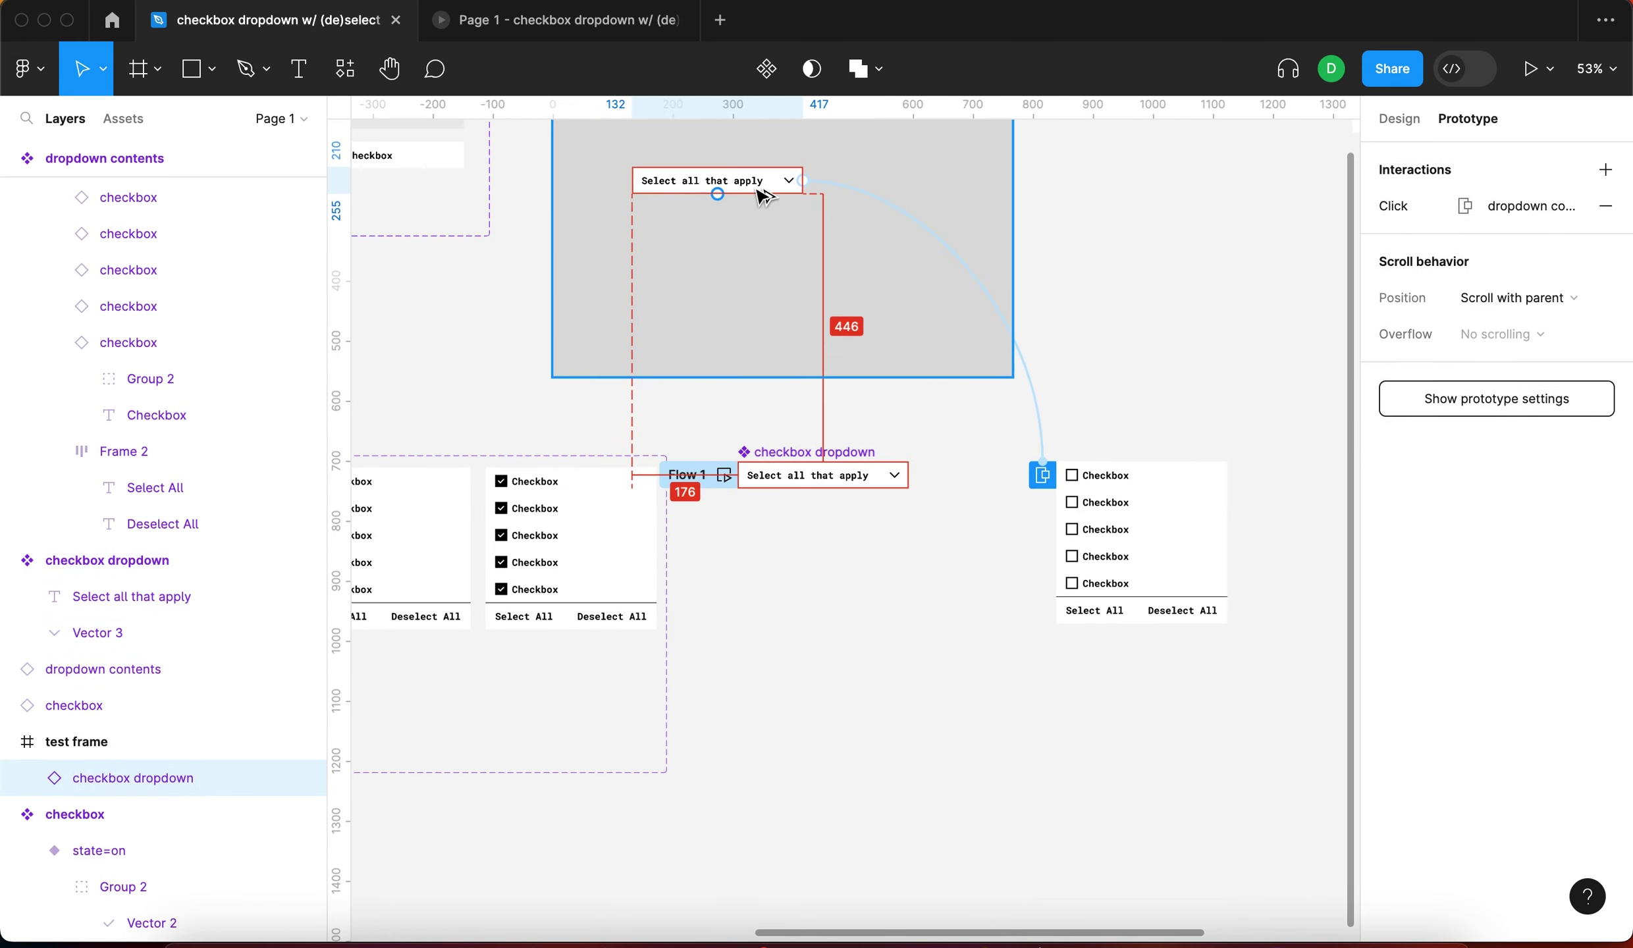
pyautogui.moveTo(814, 329); pyautogui.dragTo(817, 330)
pyautogui.scroll(3, 1172, 395)
pyautogui.moveTo(665, 351); pyautogui.dragTo(644, 272)
pyautogui.click(743, 160)
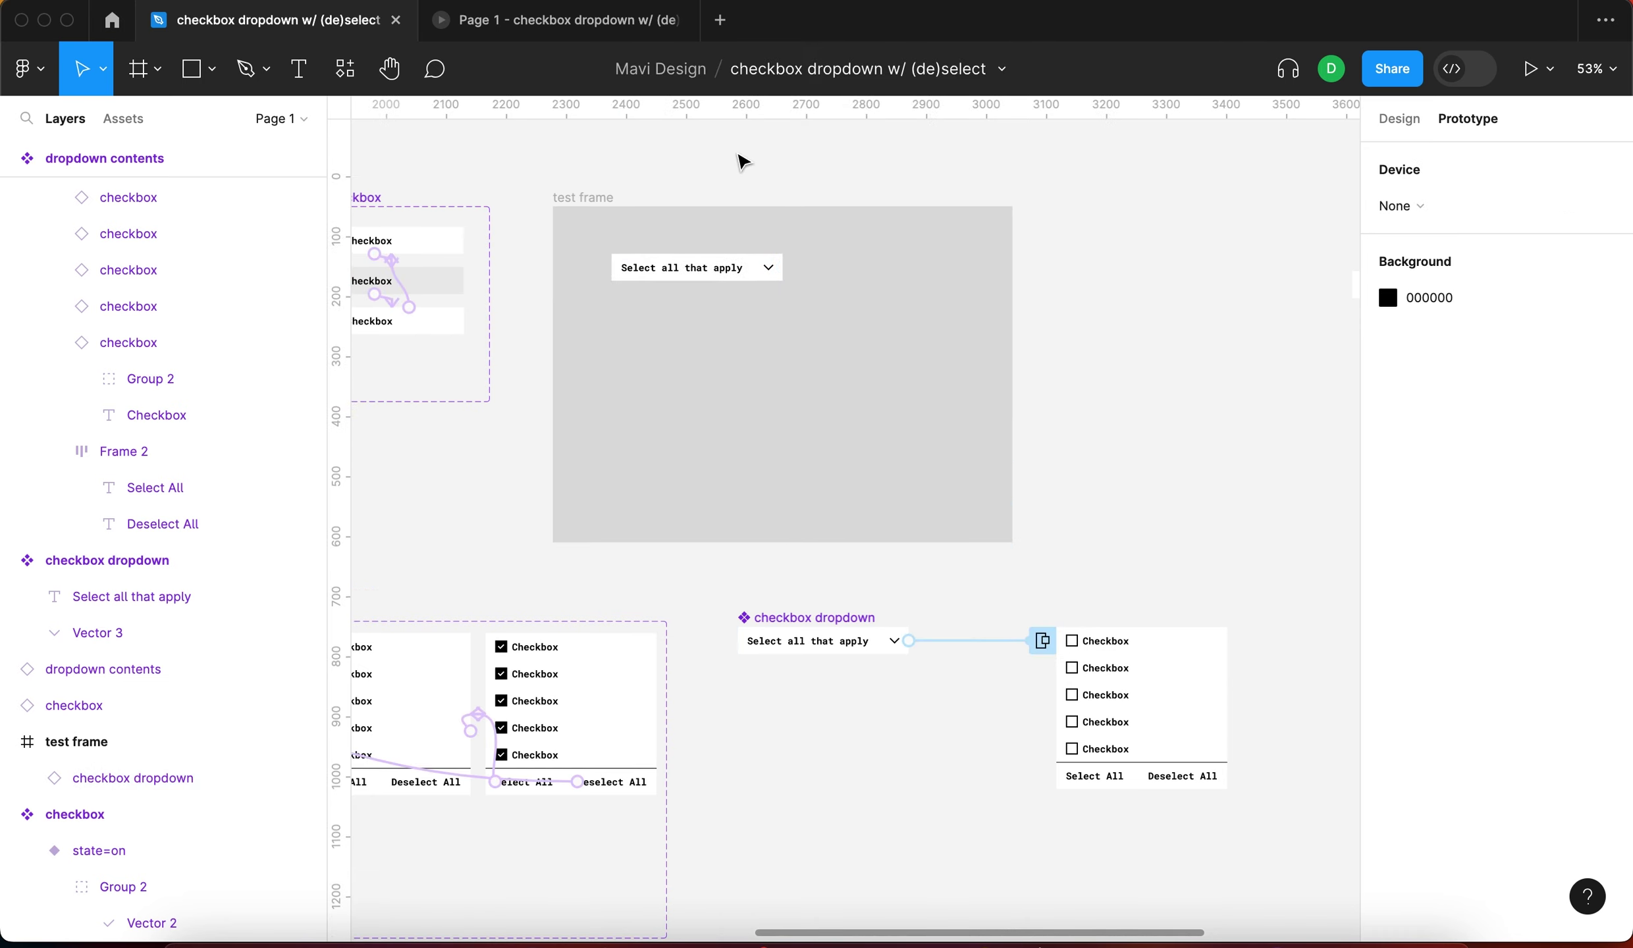
# Switch to the prototype preview, open the dropdown and tick its first three checkboxes
pyautogui.click(580, 29)
pyautogui.click(824, 474)
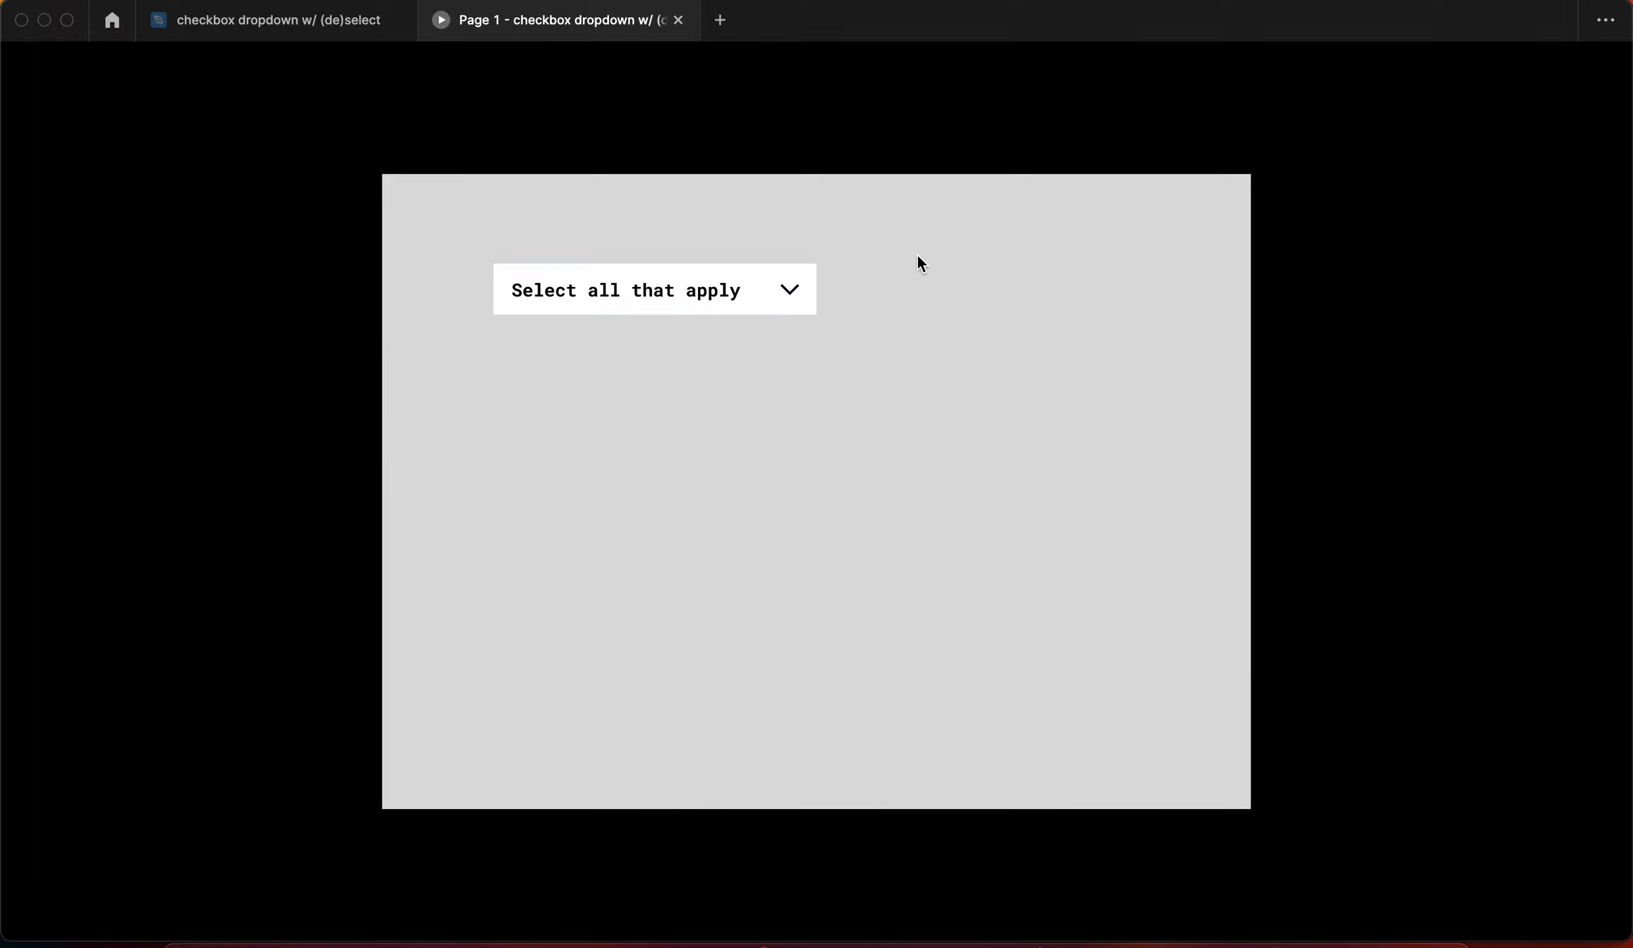
pyautogui.click(778, 288)
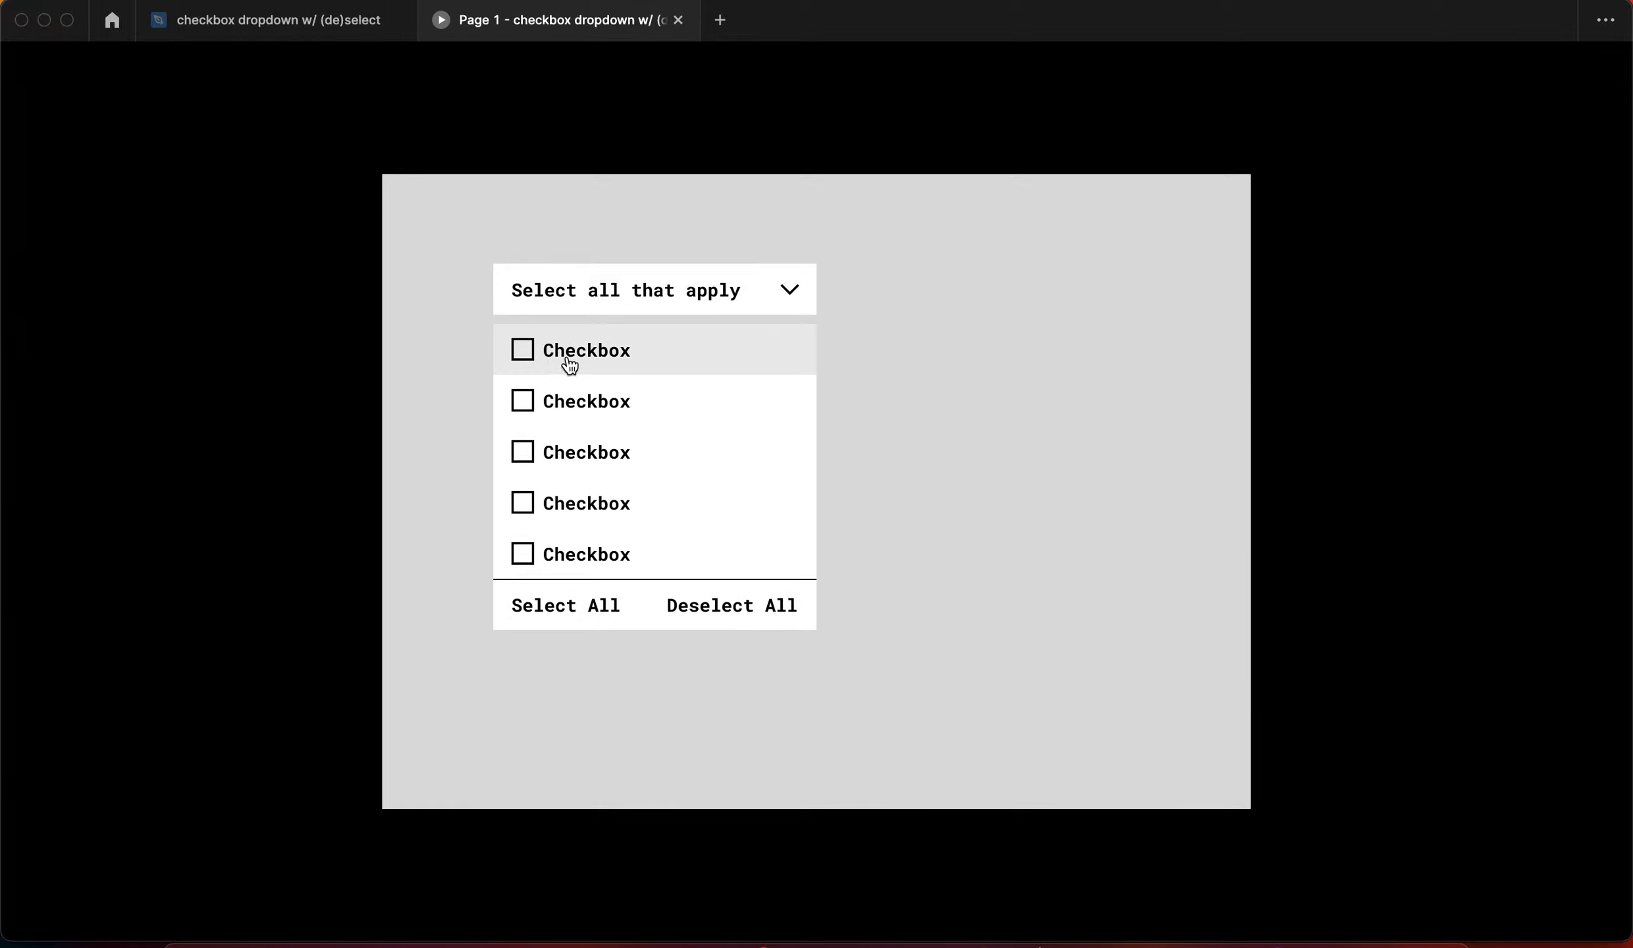
pyautogui.click(534, 353)
pyautogui.click(526, 404)
pyautogui.click(526, 455)
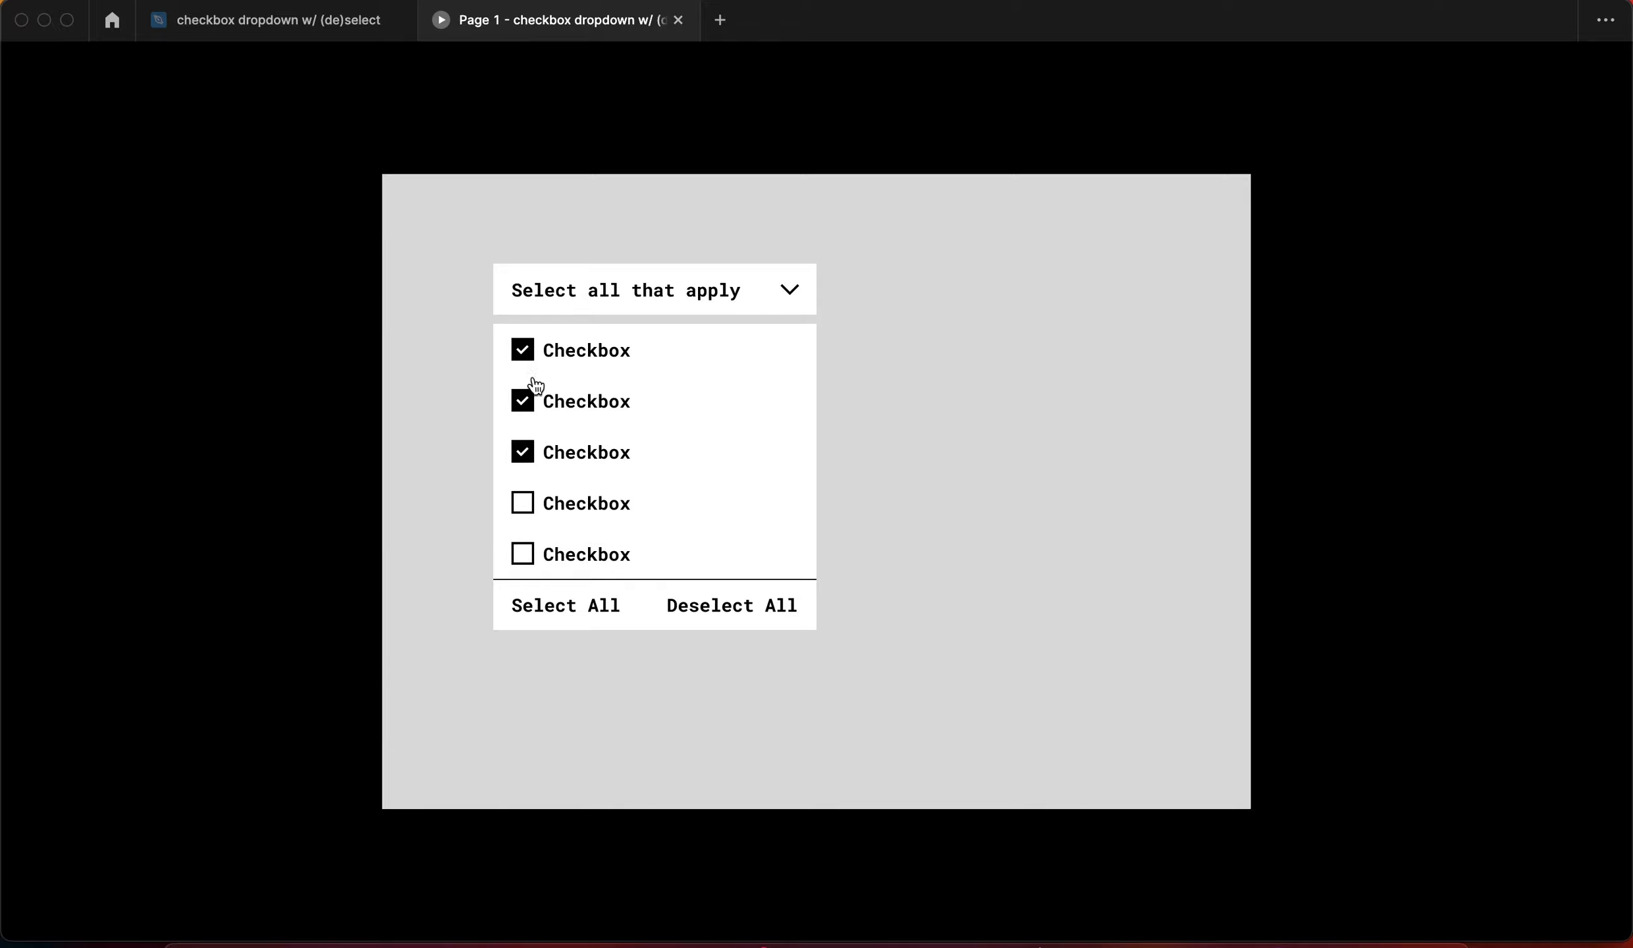
# Test Deselect All in the preview together with toggling individual checkboxes
pyautogui.click(703, 609)
pyautogui.click(565, 453)
pyautogui.click(729, 616)
pyautogui.click(584, 351)
pyautogui.click(568, 403)
pyautogui.click(572, 352)
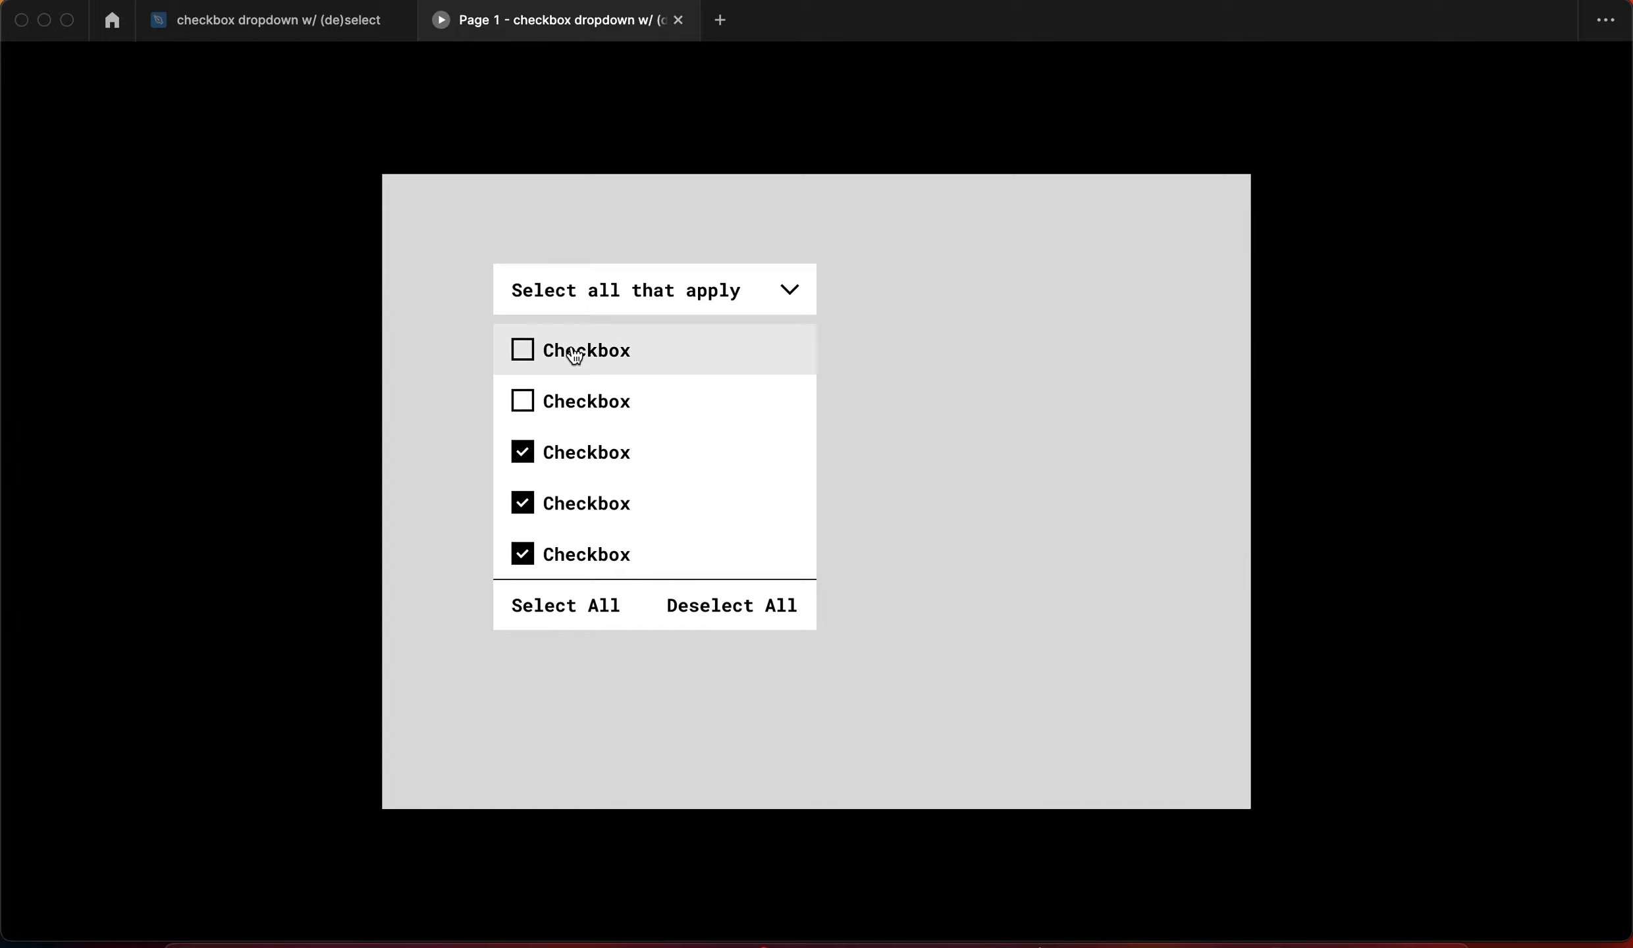
# Close and reopen the dropdown, tick all five checkboxes one by one, and close it by choosing a spot outside
pyautogui.click(756, 283)
pyautogui.click(764, 284)
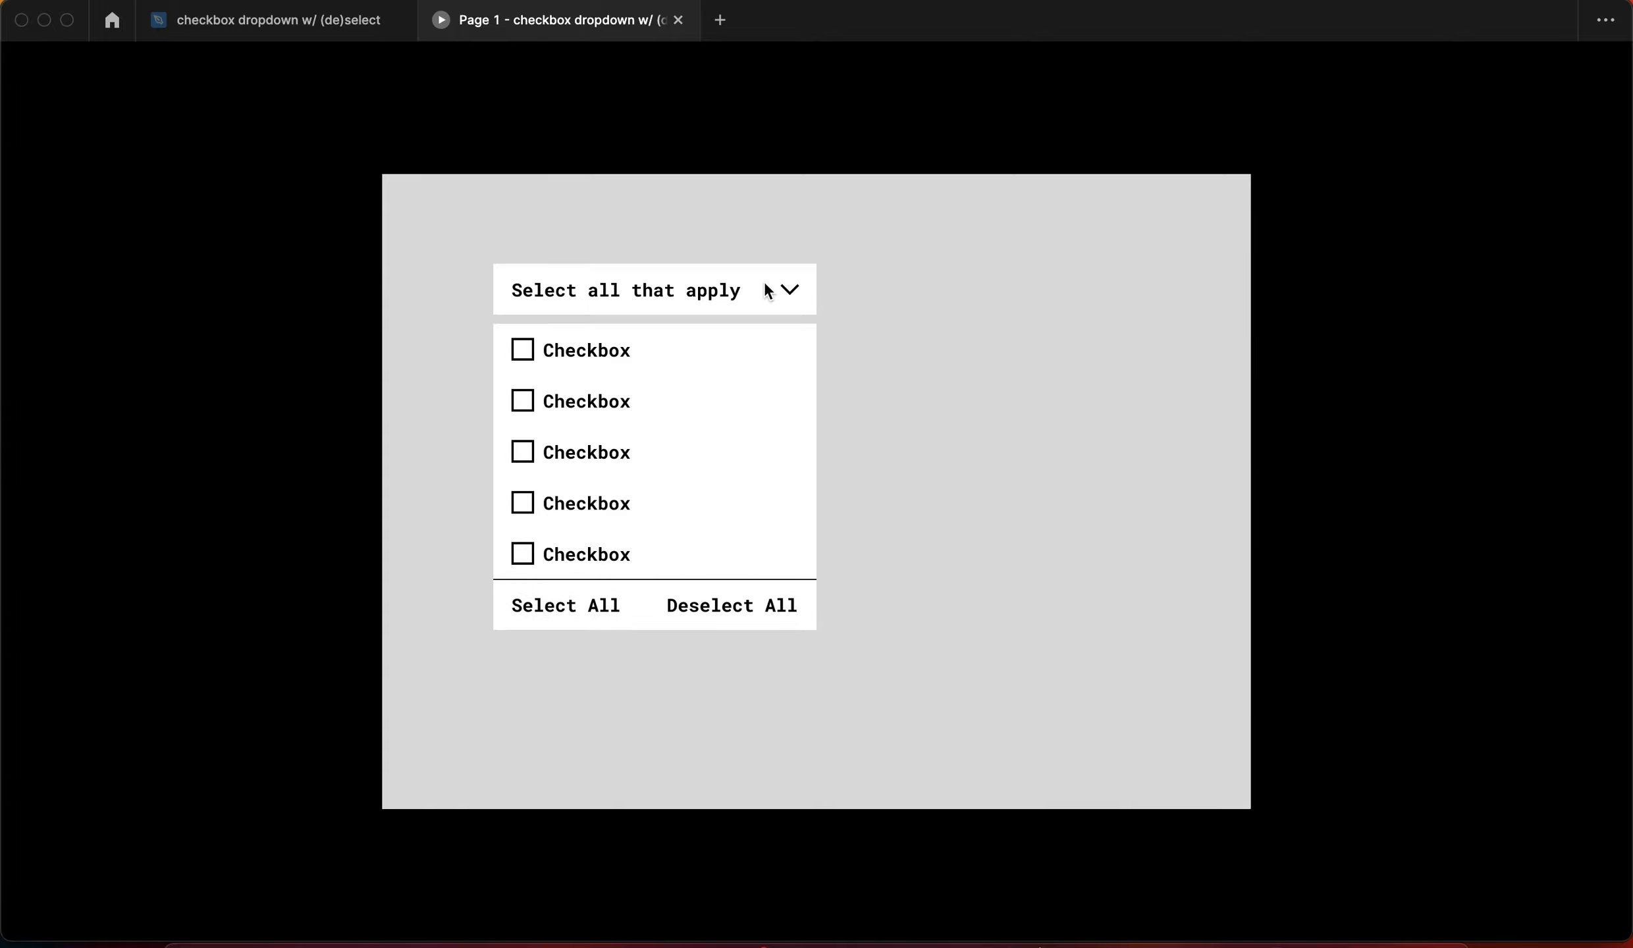
pyautogui.click(567, 352)
pyautogui.click(559, 399)
pyautogui.click(552, 453)
pyautogui.click(565, 523)
pyautogui.click(560, 559)
pyautogui.click(920, 297)
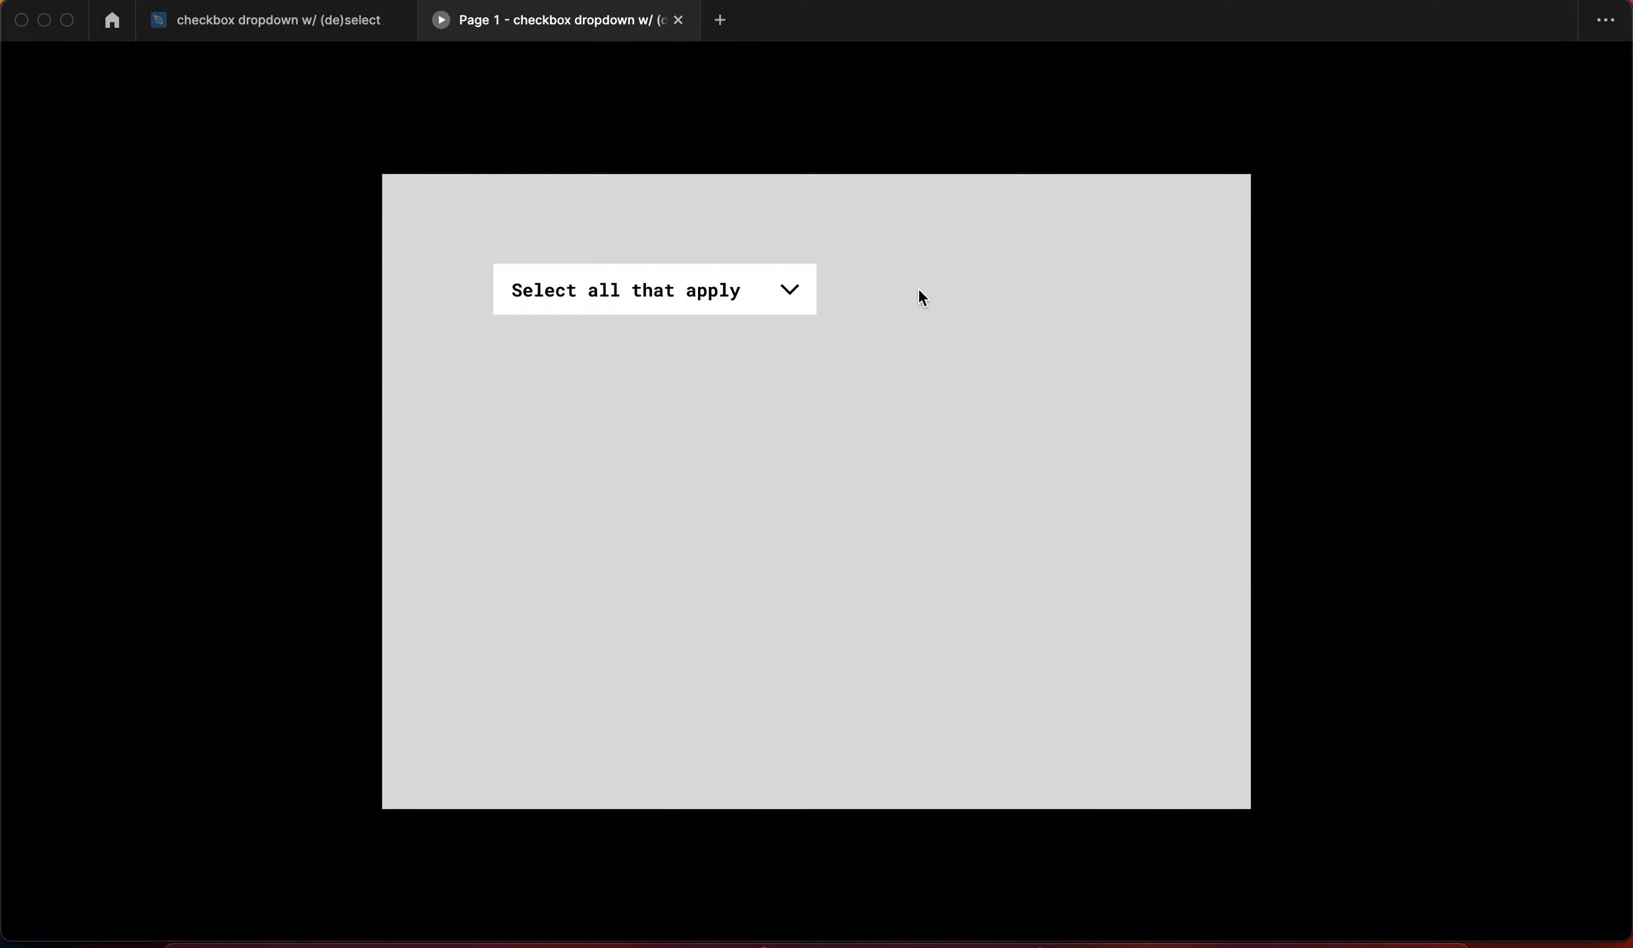
# Reopen the dropdown in the preview and test the first three checkboxes along with Select All and Deselect All
pyautogui.click(696, 297)
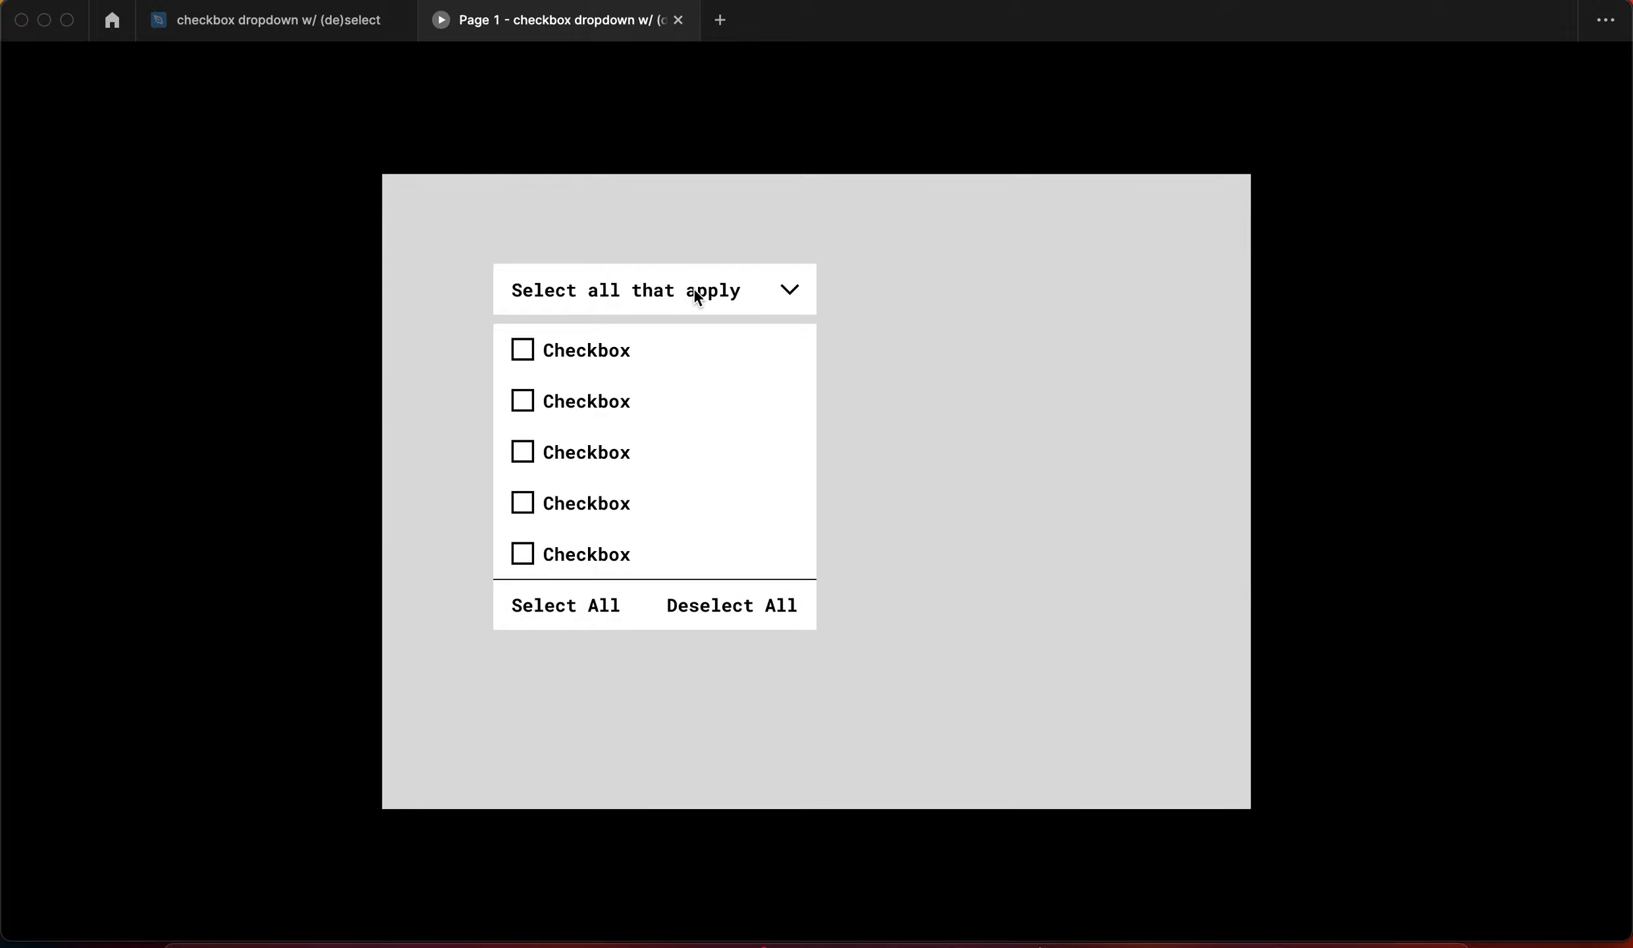
pyautogui.click(636, 368)
pyautogui.click(631, 392)
pyautogui.click(637, 436)
pyautogui.click(713, 623)
pyautogui.click(717, 616)
pyautogui.click(607, 607)
pyautogui.click(718, 617)
pyautogui.click(655, 368)
pyautogui.click(652, 405)
pyautogui.click(649, 452)
# Return to the design file, cut the loose dropdown contents copy and paste it into the checkbox dropdown component
pyautogui.hotkey('ctrl', 'shift', 'Tab')
pyautogui.scroll(5, 1063, 519)
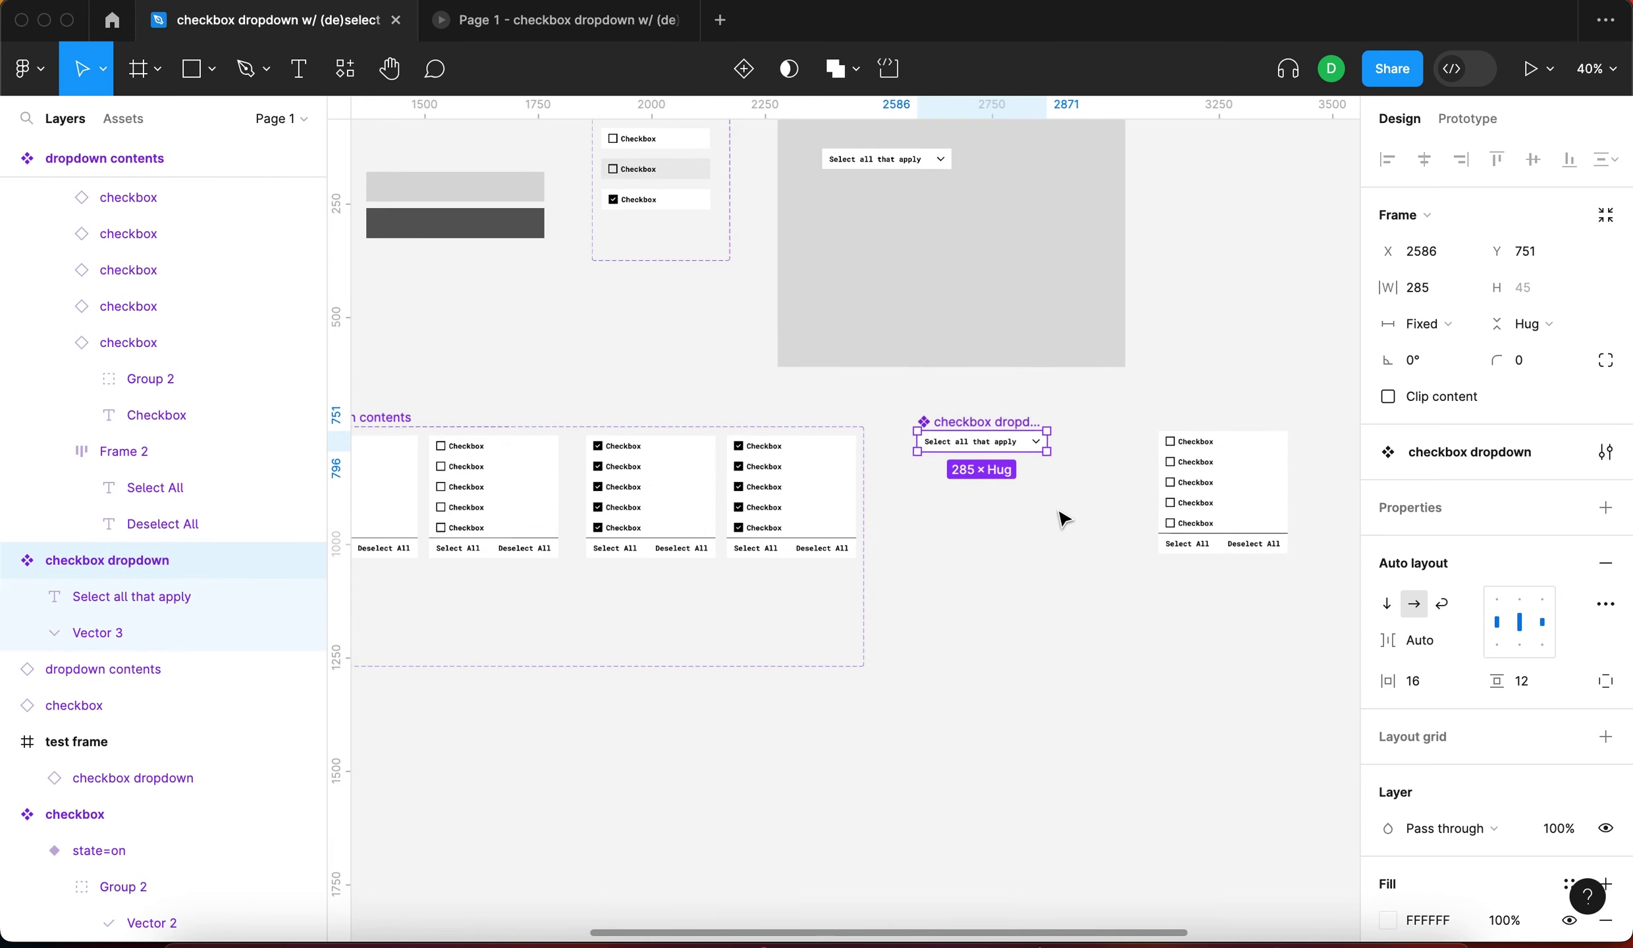
pyautogui.click(1174, 522)
pyautogui.moveTo(1174, 521); pyautogui.dragTo(1104, 622)
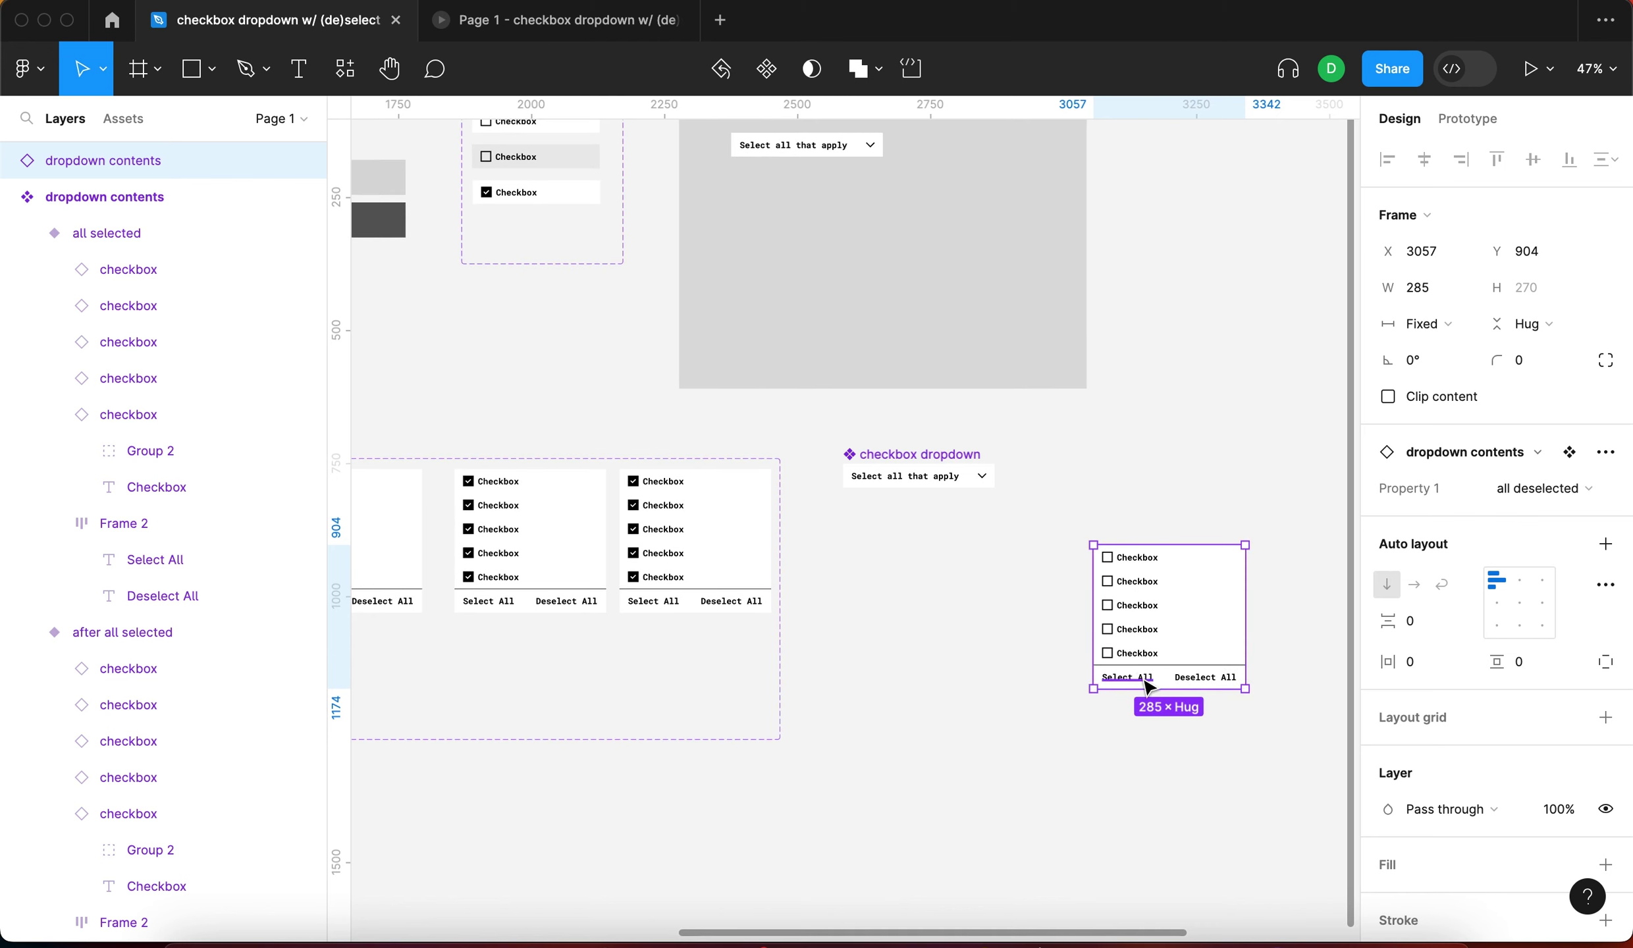
pyautogui.press('super+x')
pyautogui.click(913, 462)
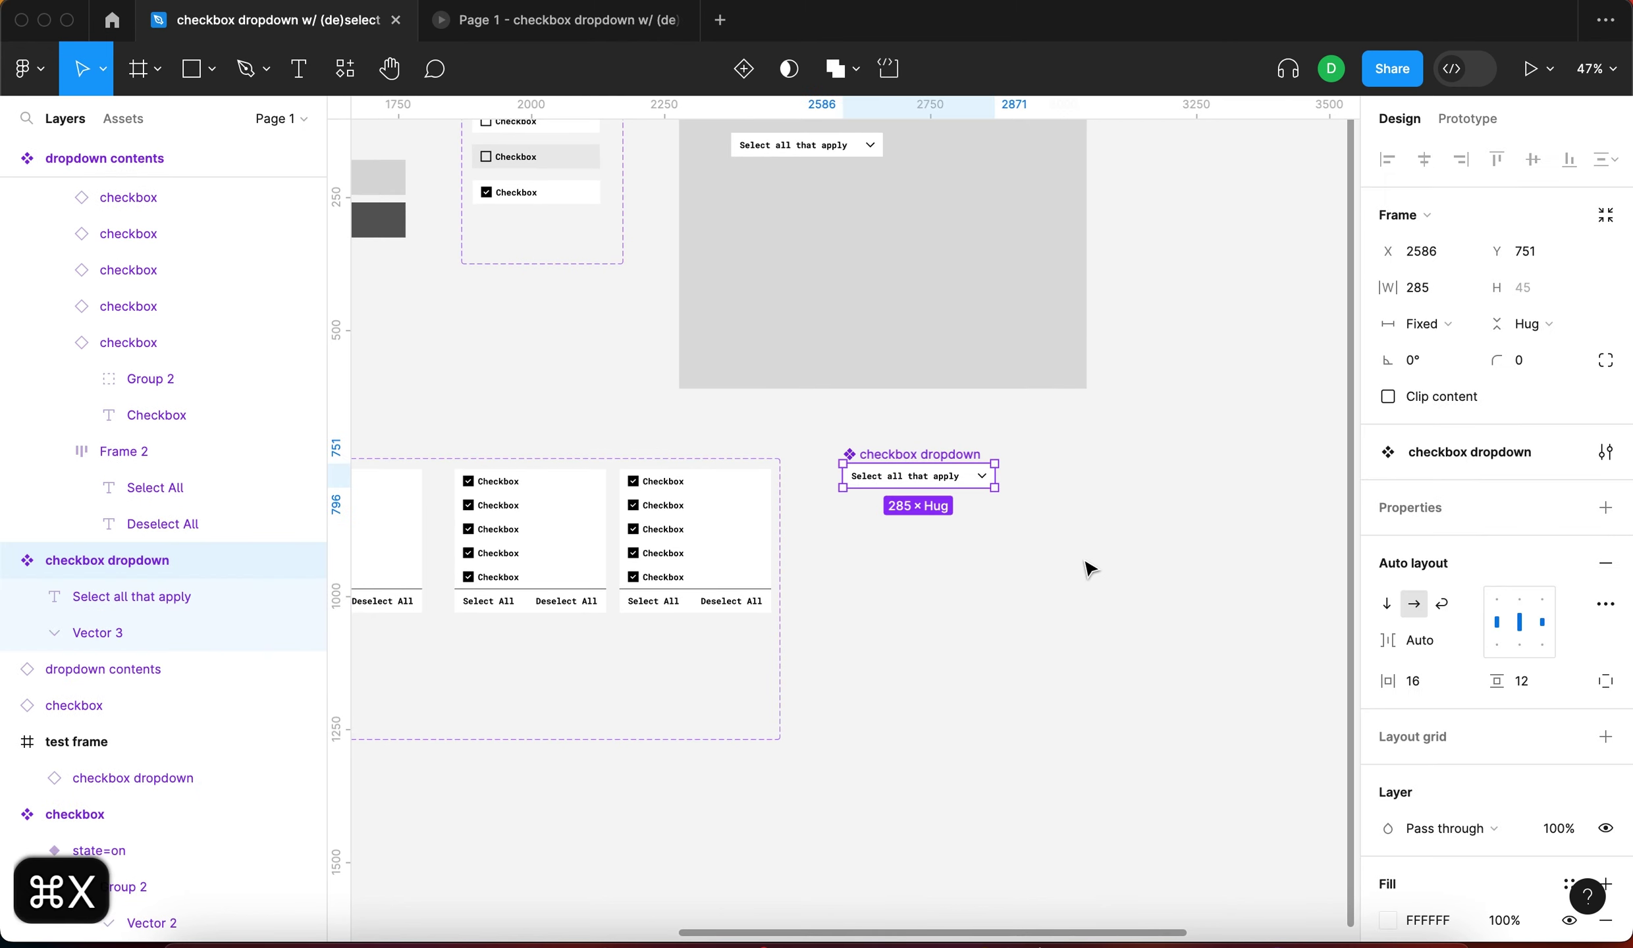
pyautogui.press('super+z')
pyautogui.press('super+x')
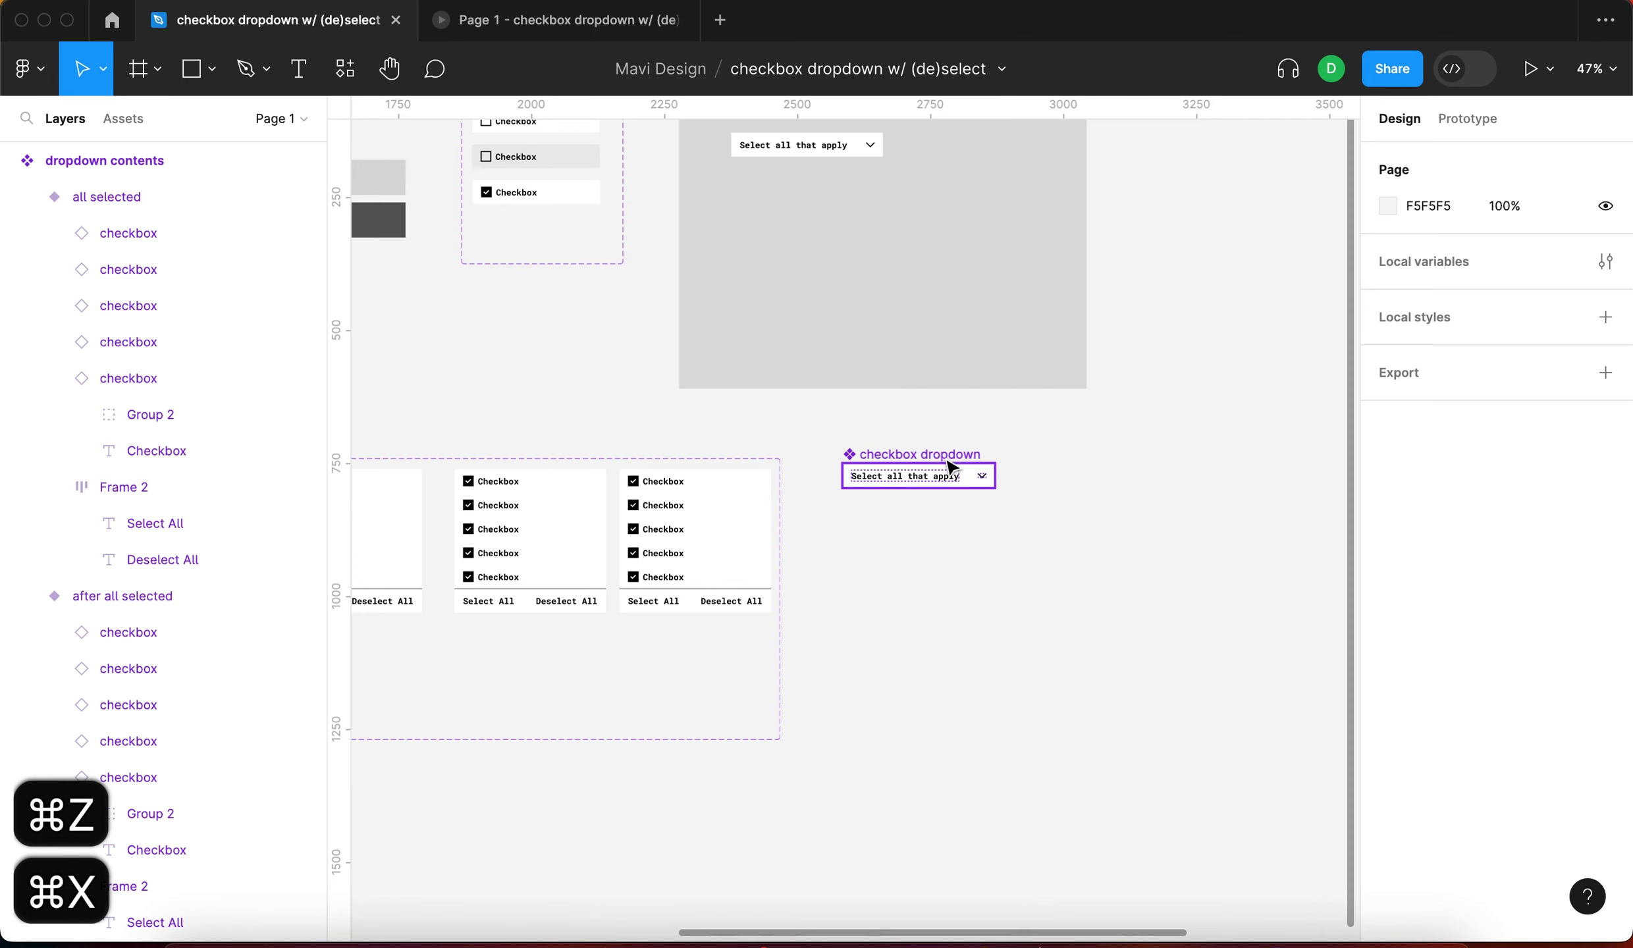
pyautogui.click(951, 479)
pyautogui.scroll(5, 940, 532)
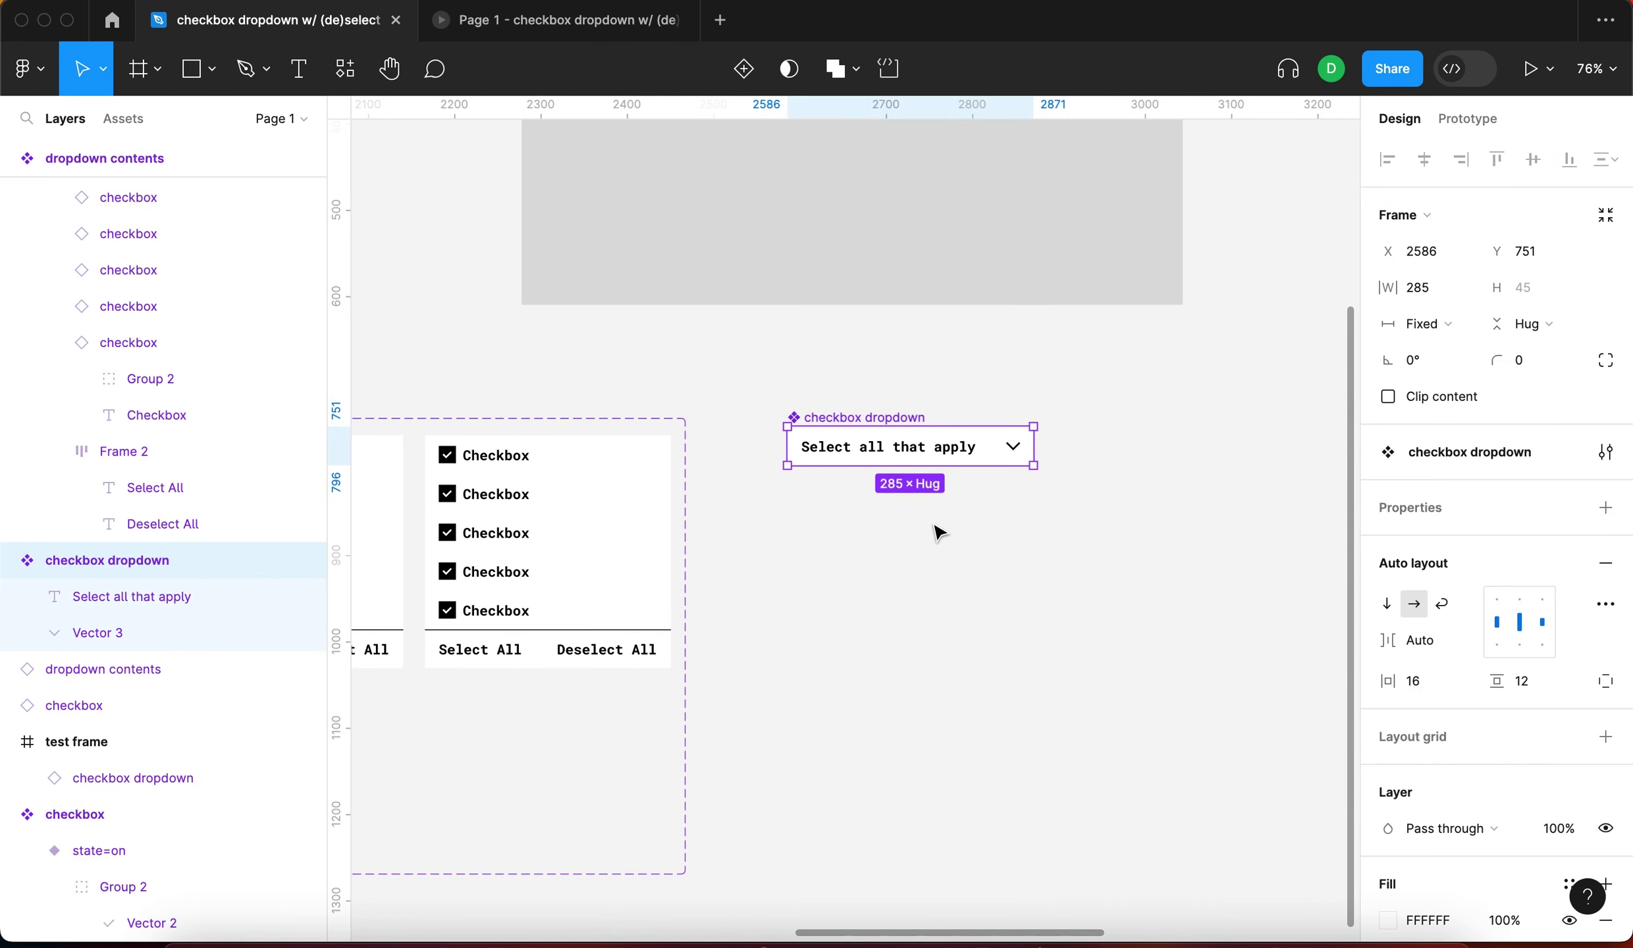
pyautogui.press('super+v')
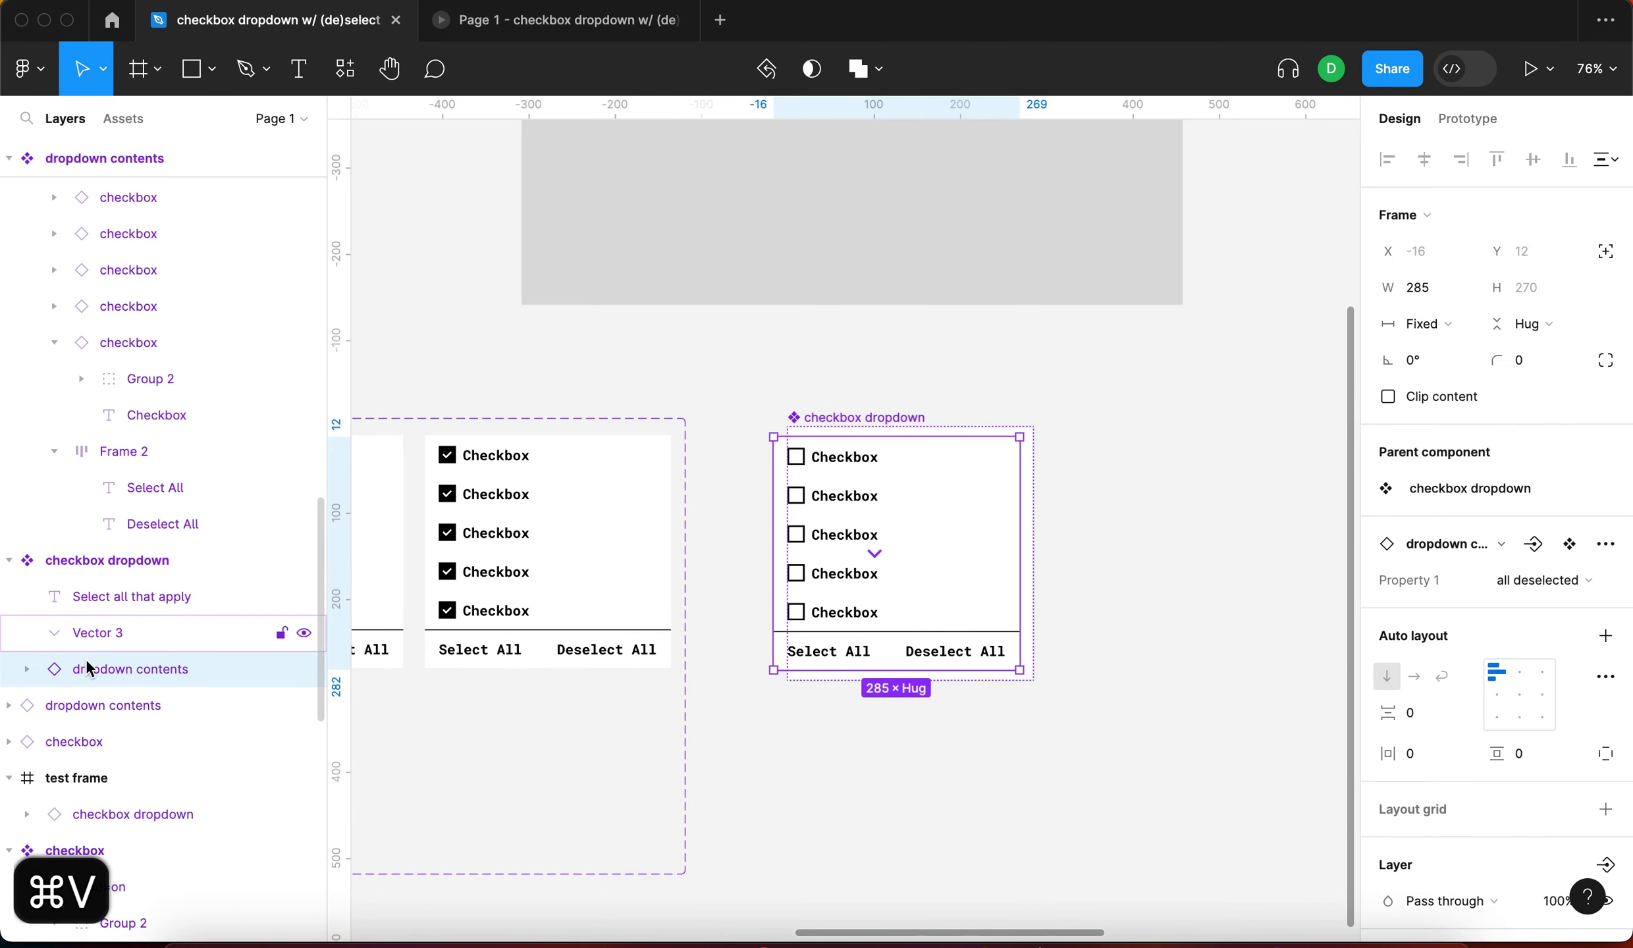
# Undo pasting the dropdown contents into the checkbox dropdown component
pyautogui.click(124, 633)
pyautogui.click(129, 596)
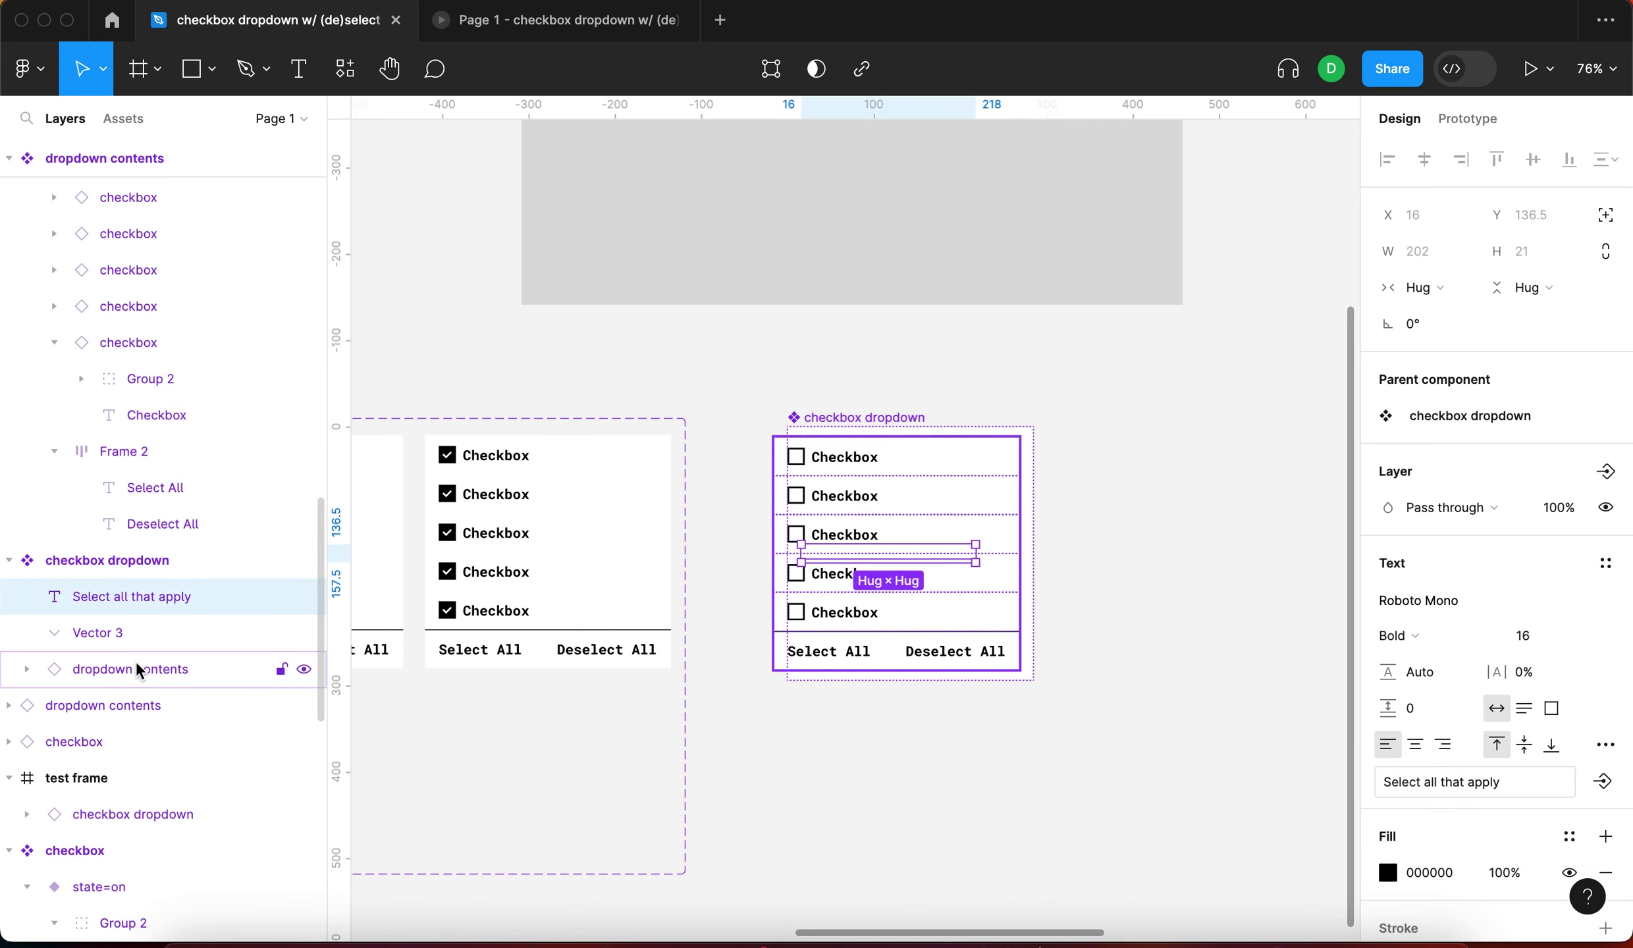
pyautogui.press('super+z')
pyautogui.press('super+z')
pyautogui.press('super+z')
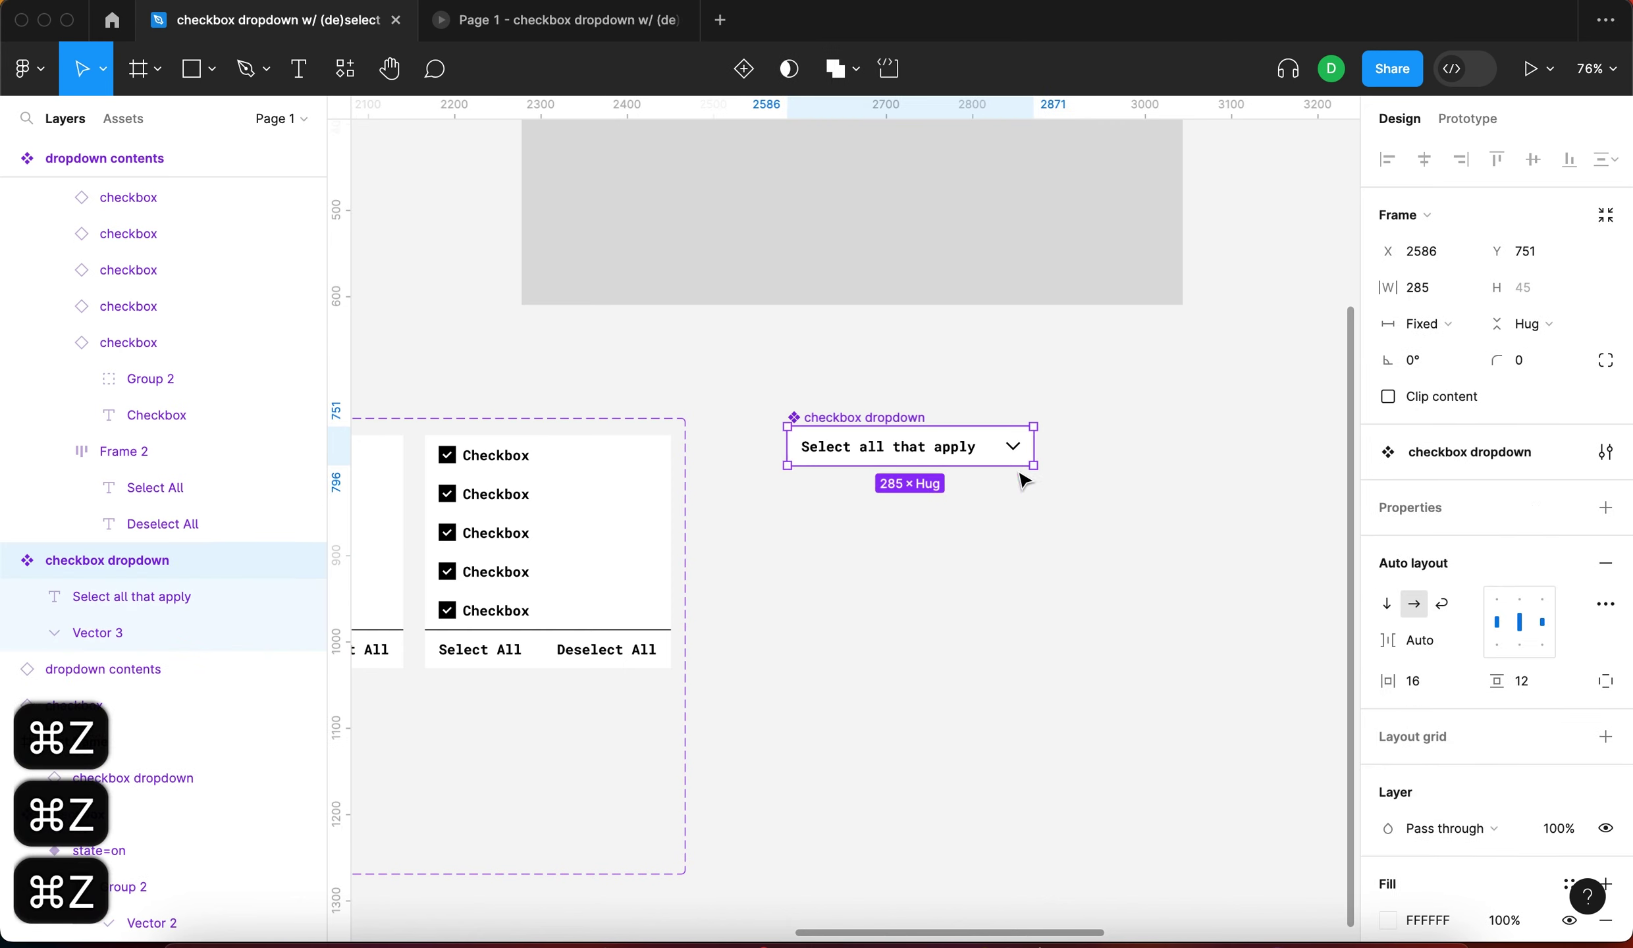
# Wrap the "Select all that apply" text and the arrow vector in an auto layout frame inside the checkbox dropdown
pyautogui.click(84, 596)
pyautogui.keyDown('shift'); pyautogui.click(127, 631); pyautogui.keyUp('shift')
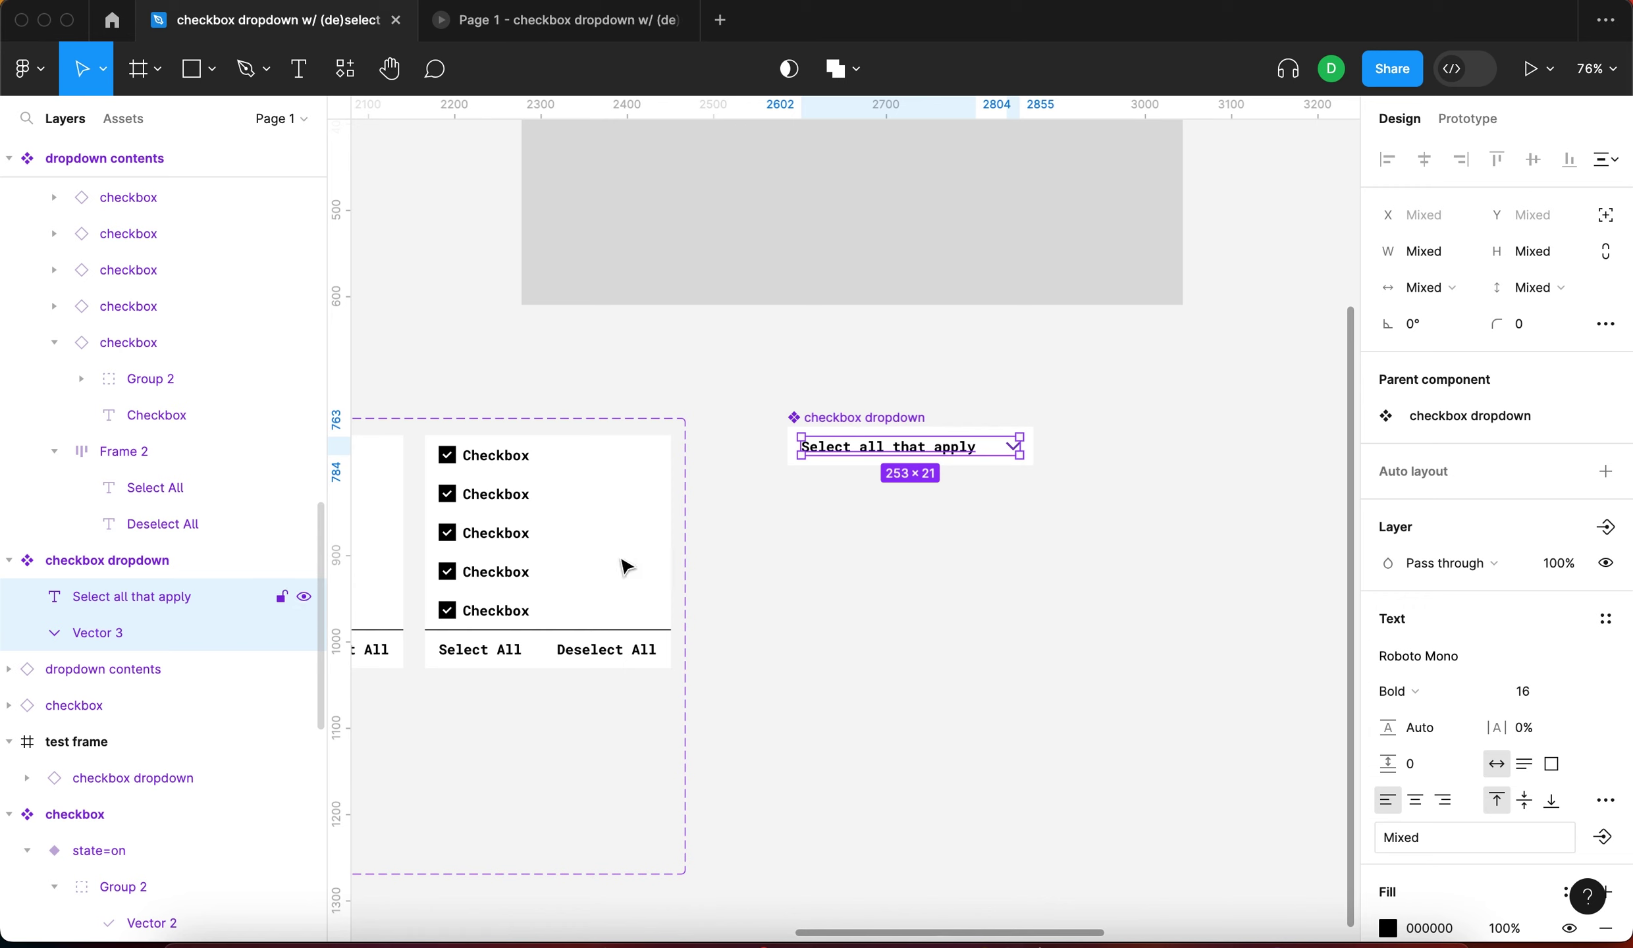
pyautogui.hotkey('shift', 'a')
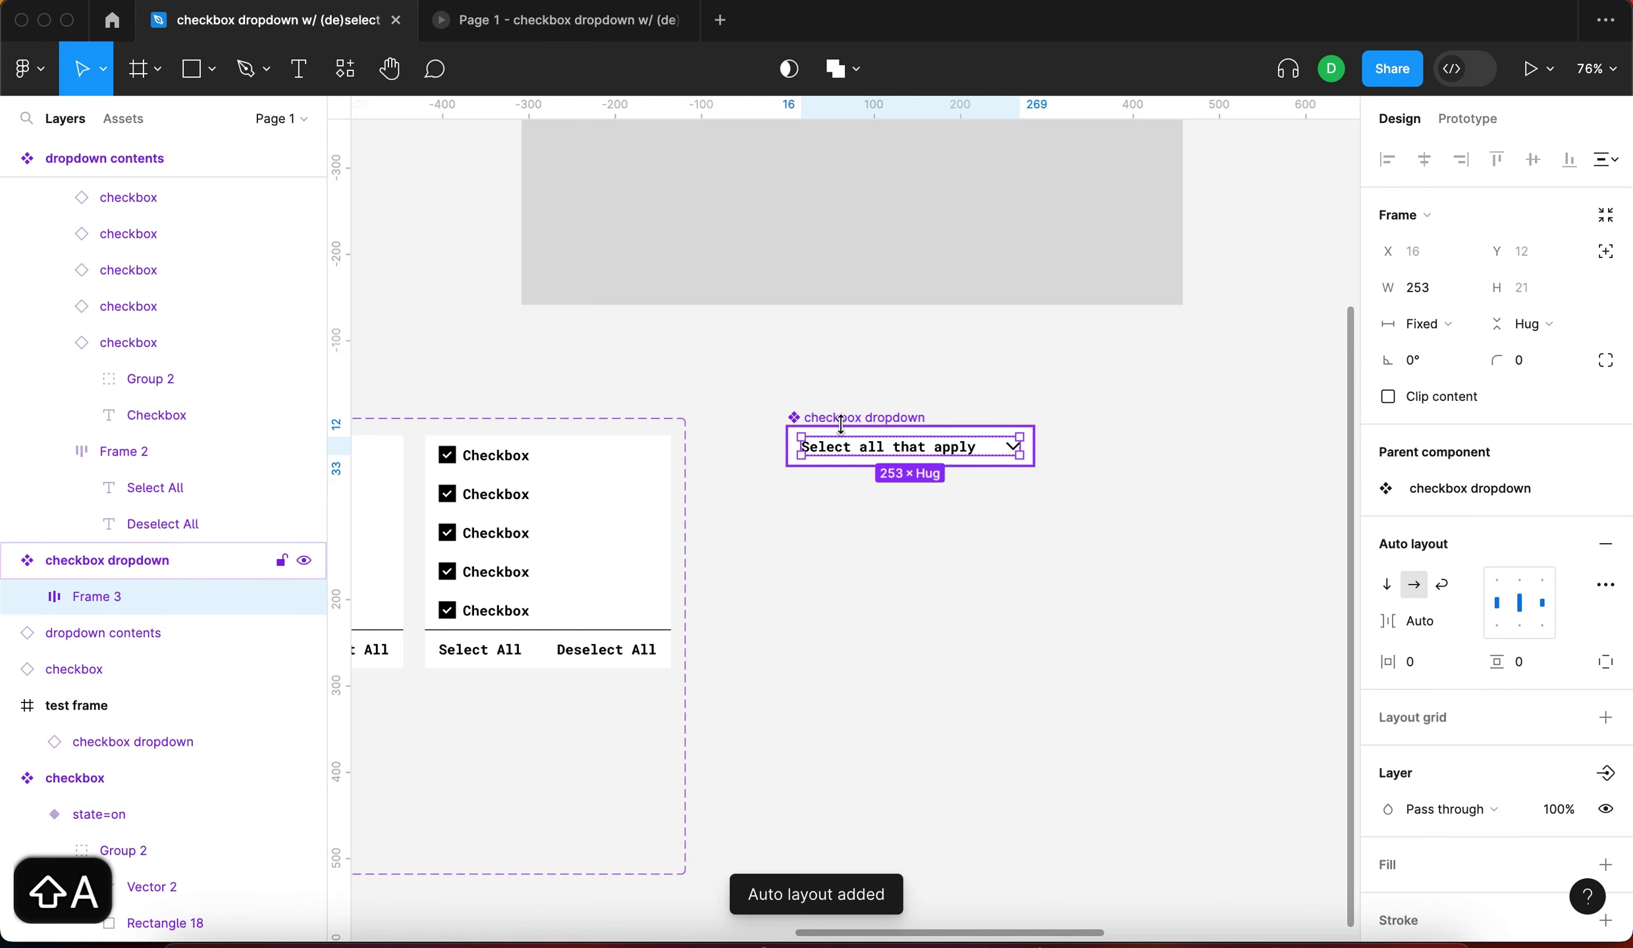
# Set the new inner frame's padding to 16 horizontally and 12 vertically
pyautogui.click(168, 560)
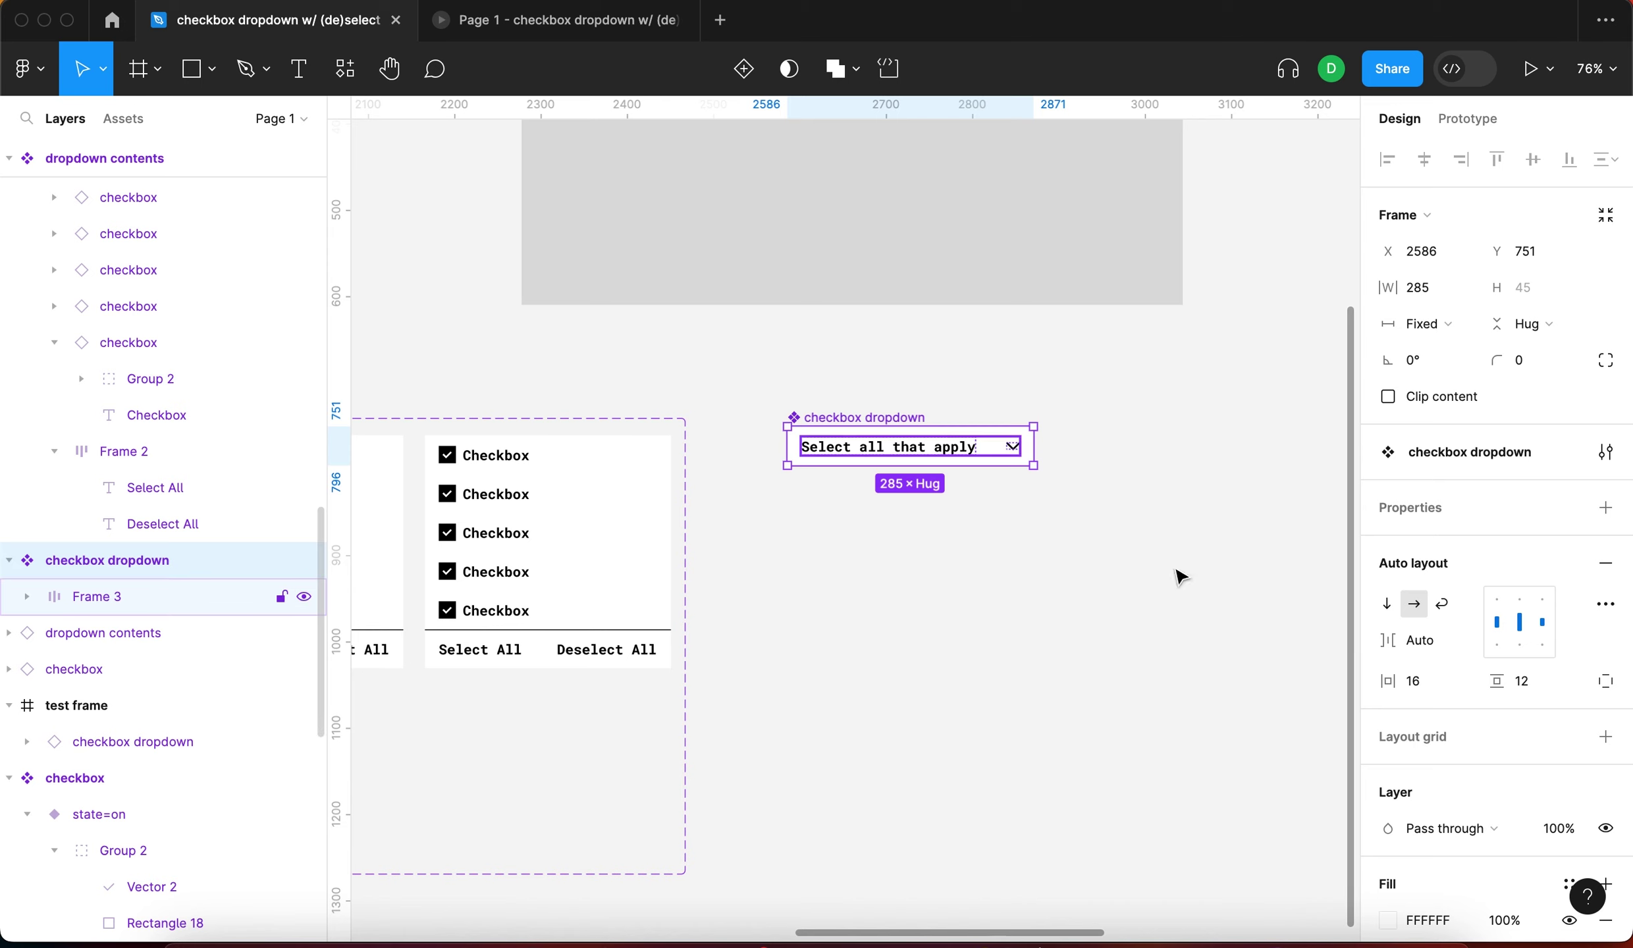
pyautogui.press('Return')
pyautogui.click(1422, 662)
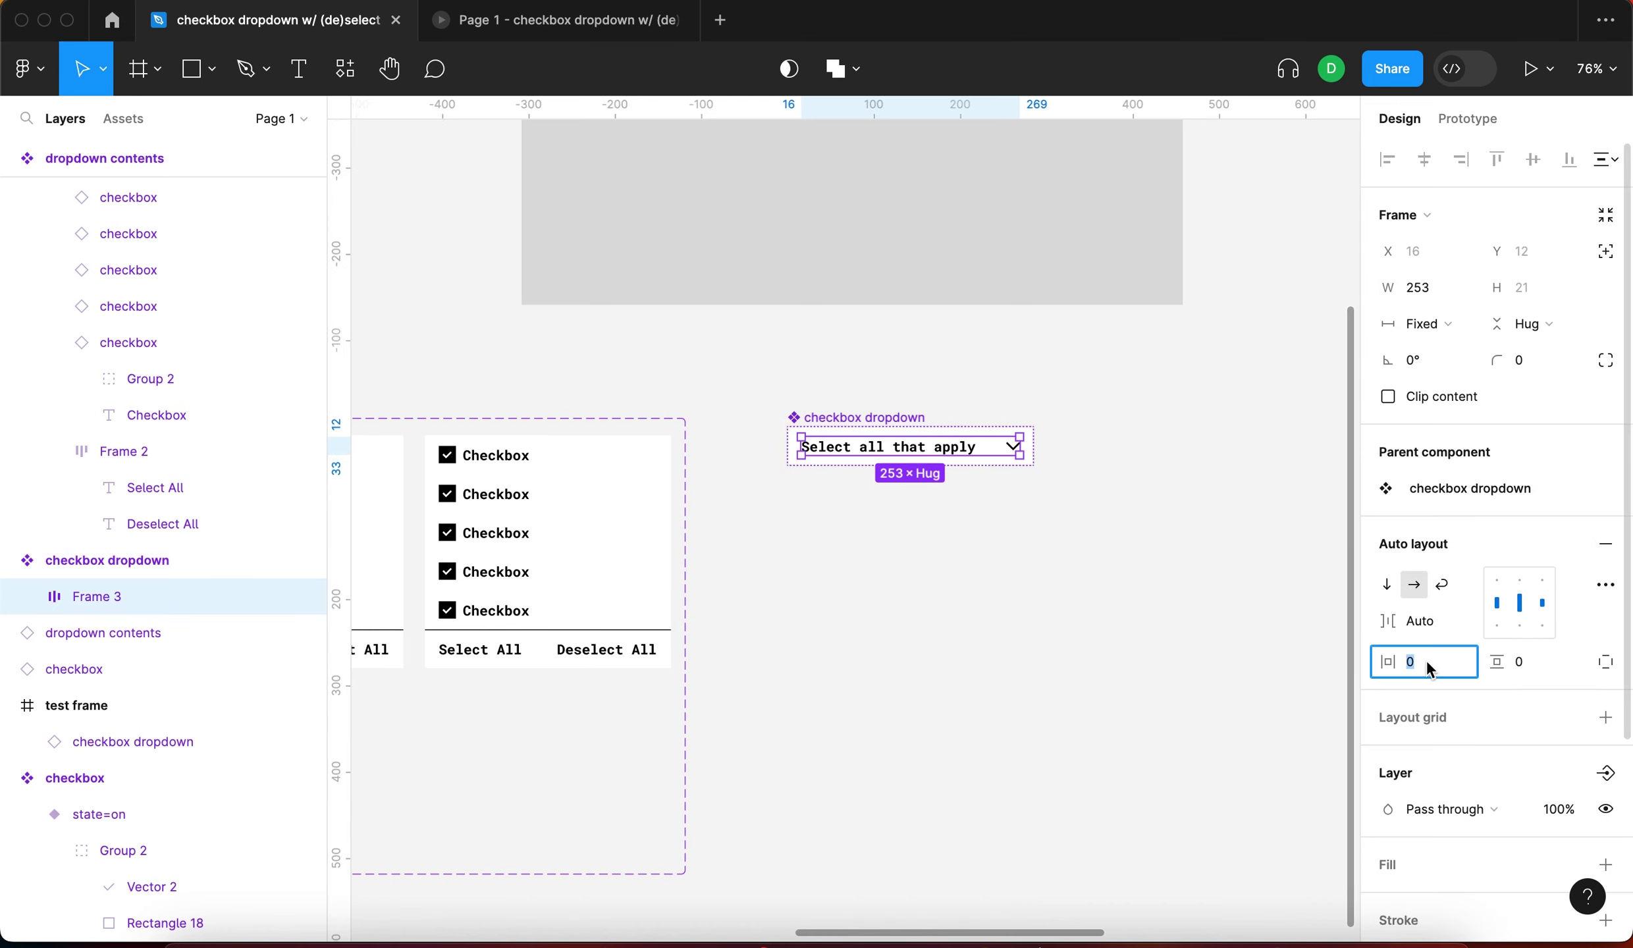
pyautogui.write('16')
pyautogui.press('Tab')
pyautogui.write('12')
pyautogui.press('Return')
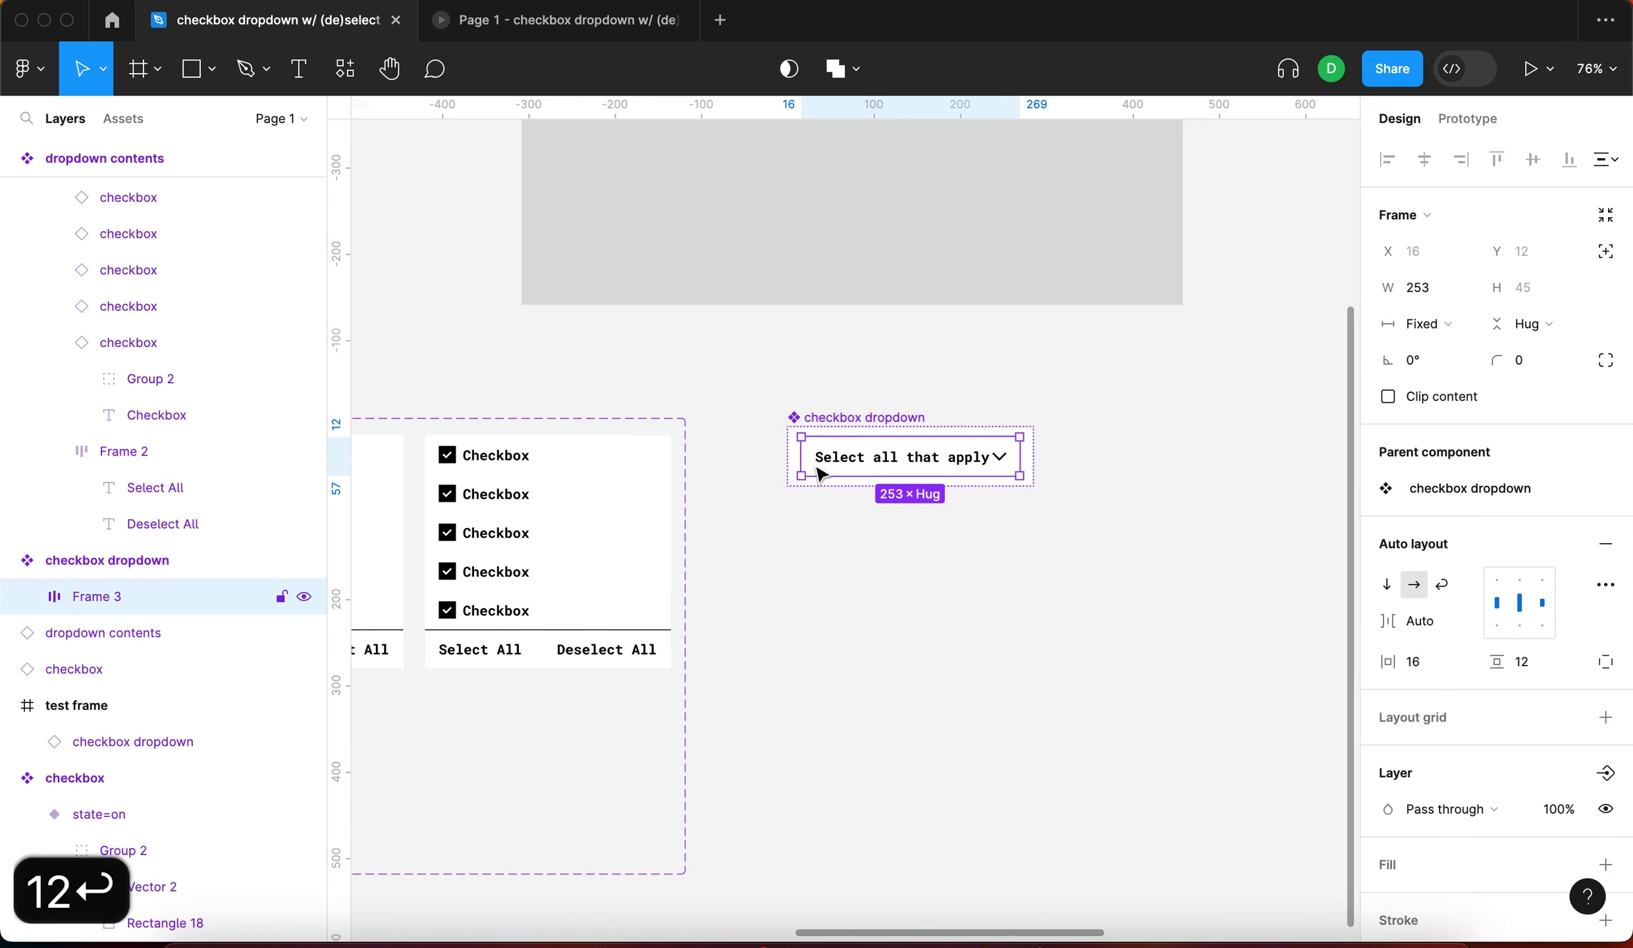
# Rename the inner frame as "dropdown container"
pyautogui.doubleClick(98, 599)
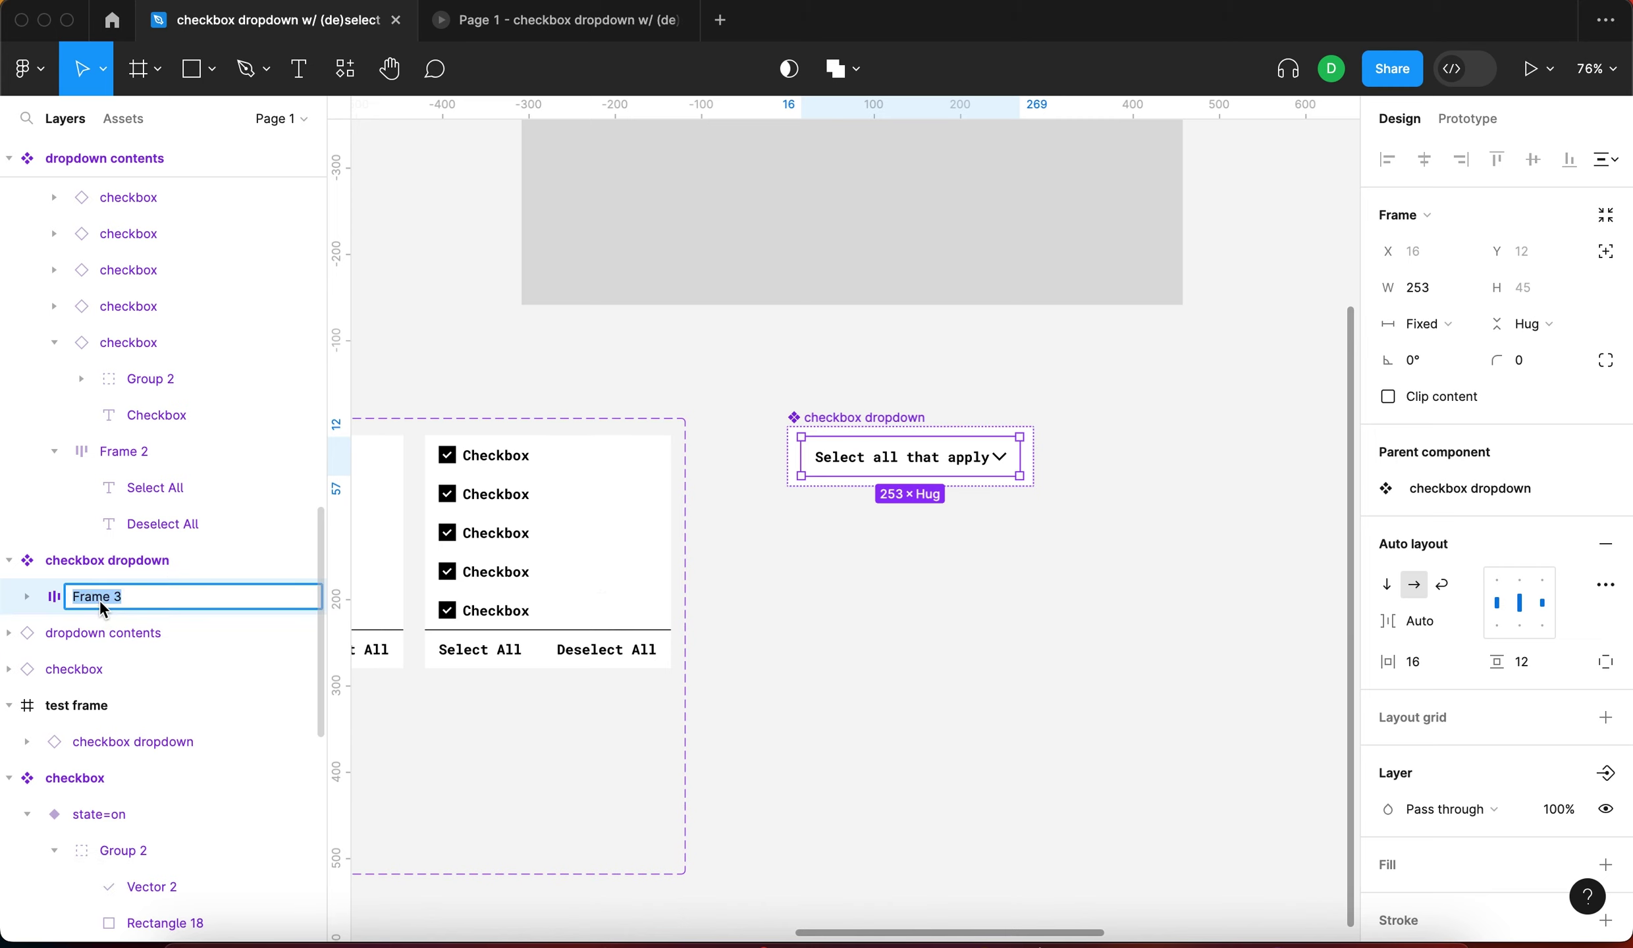
pyautogui.write('dropdown container')
pyautogui.press('Return')
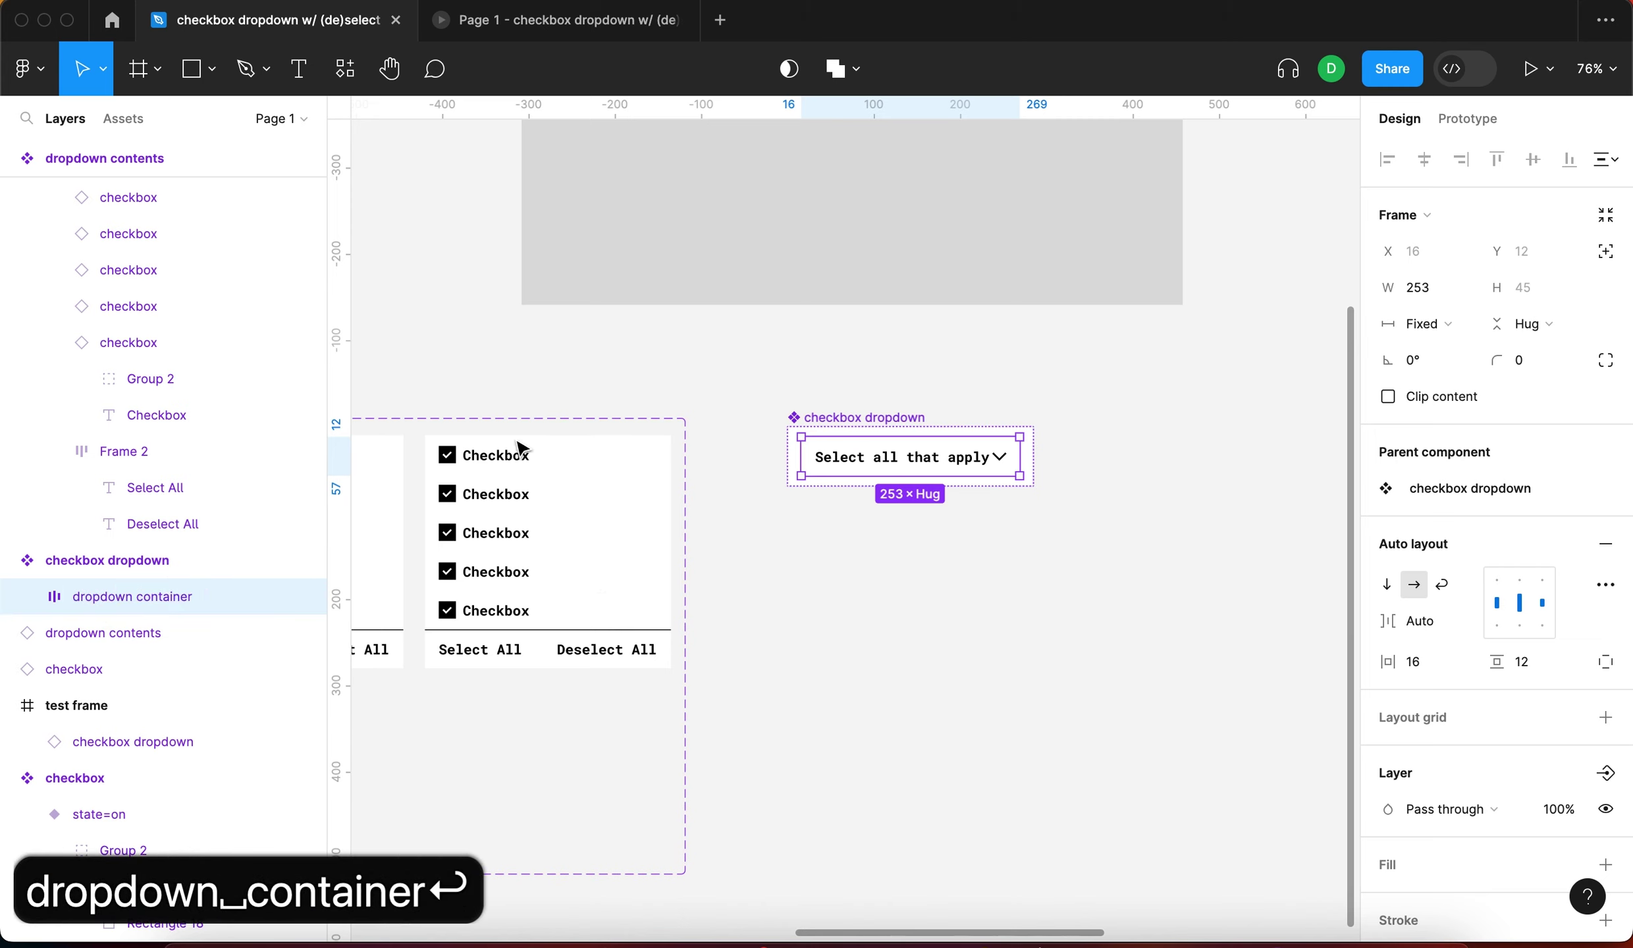
# Remove the fill from the checkbox dropdown component and add a white FFFFFF fill to the dropdown container
pyautogui.click(123, 549)
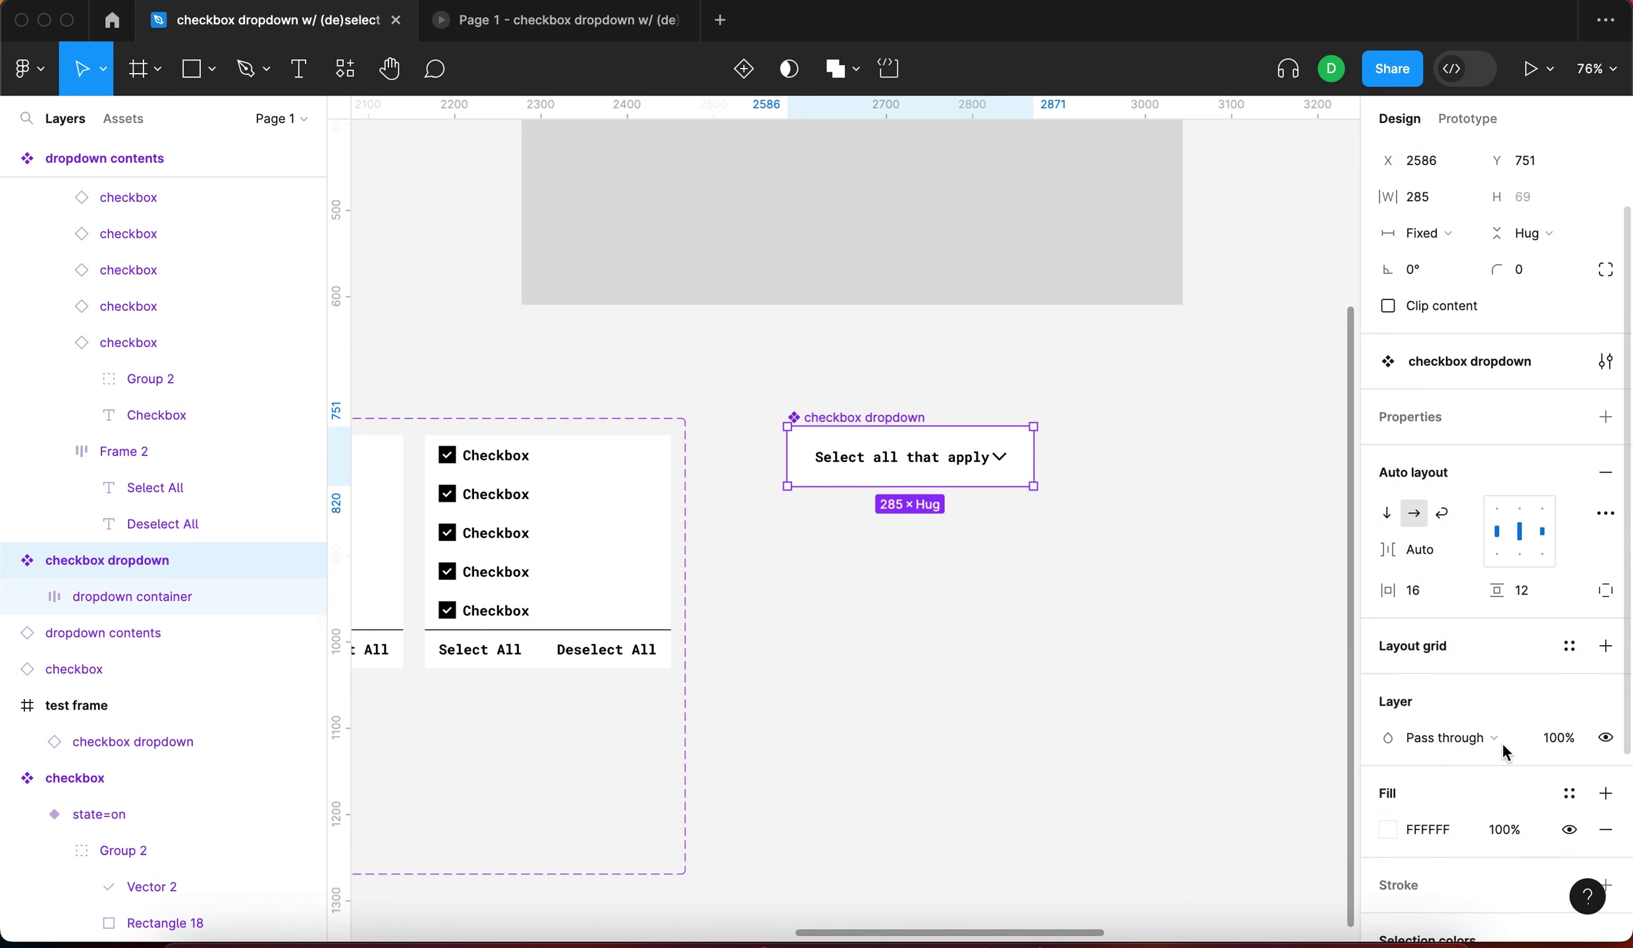
pyautogui.click(1606, 829)
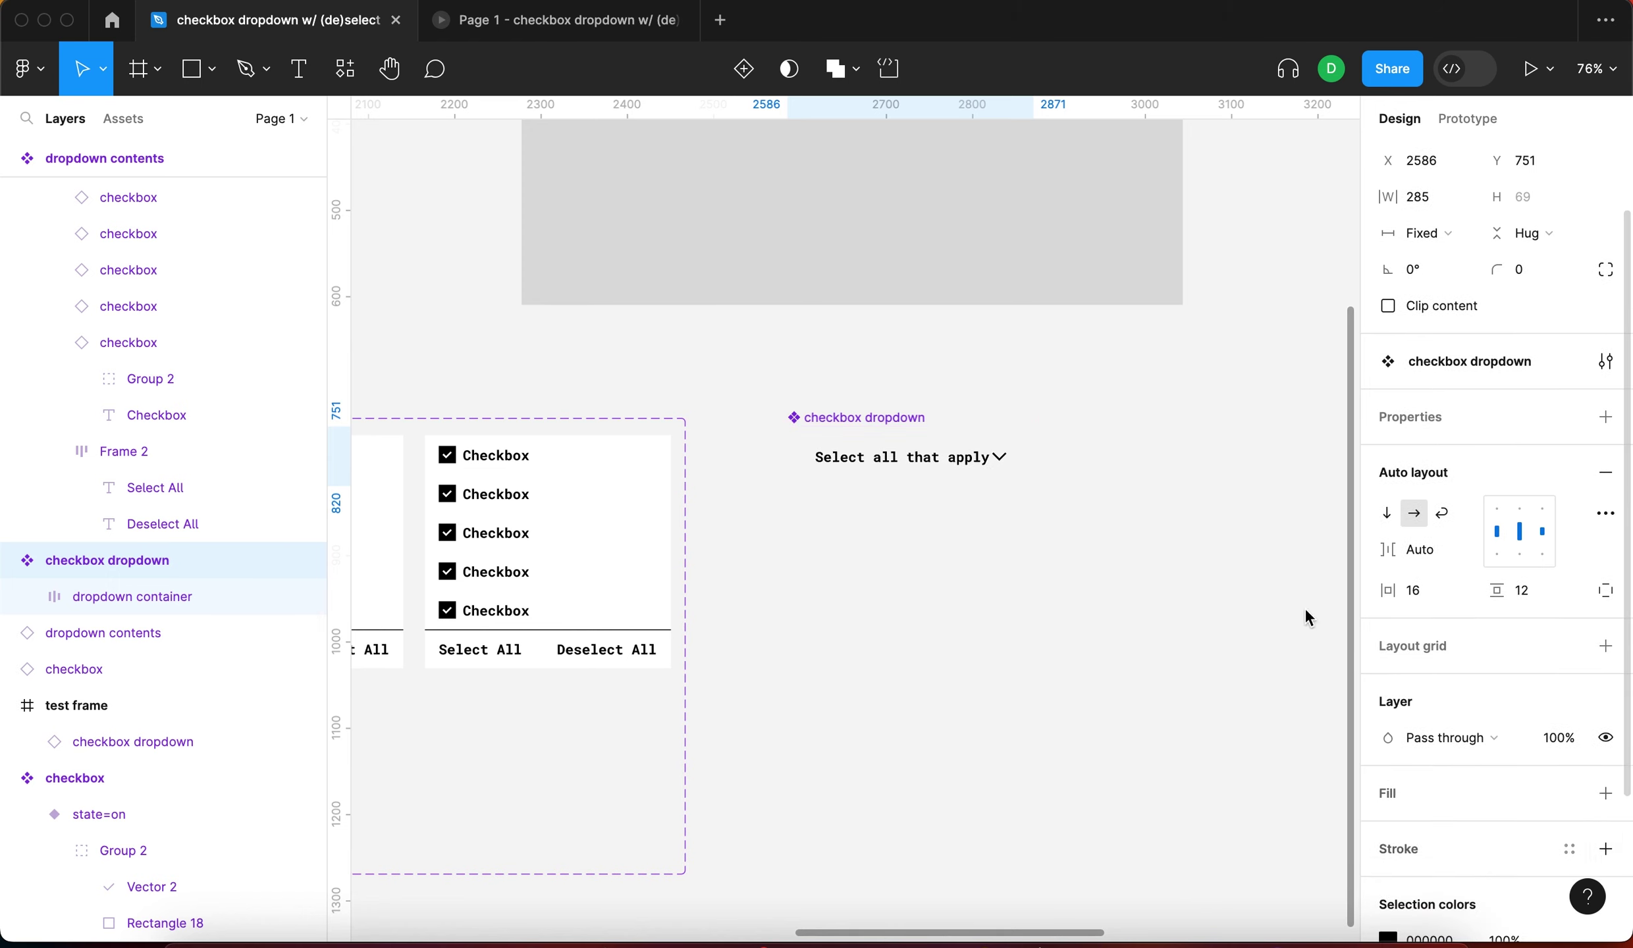
pyautogui.click(859, 455)
pyautogui.click(1607, 773)
pyautogui.click(996, 649)
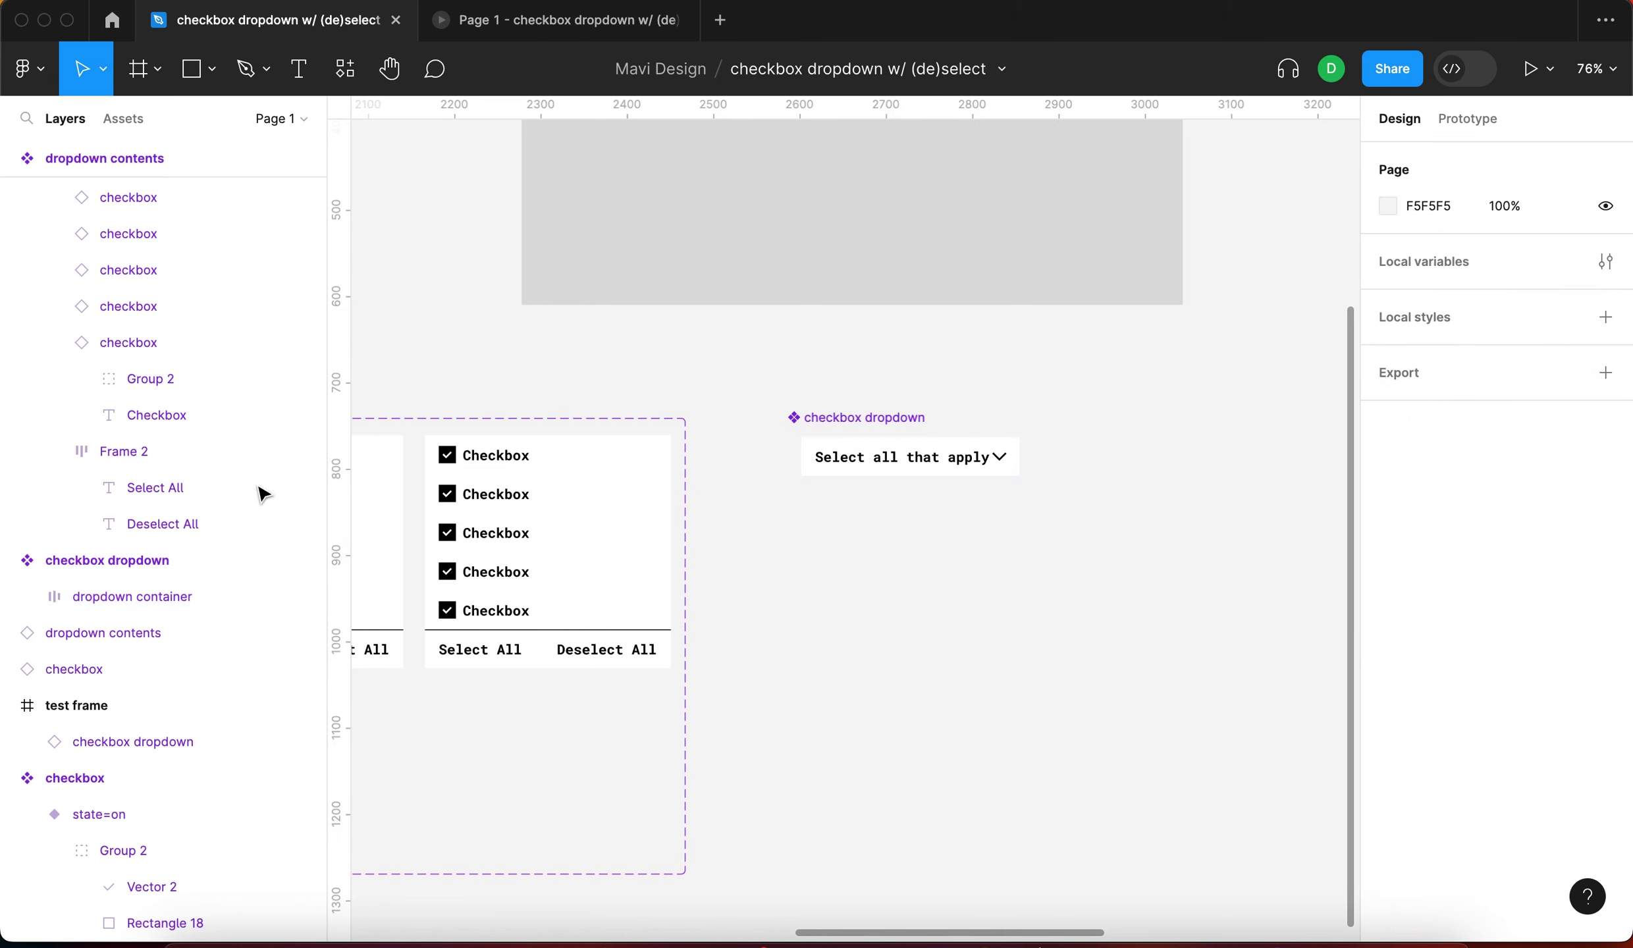
# Set the checkbox dropdown component's horizontal and vertical padding to 0
pyautogui.click(109, 599)
pyautogui.click(109, 561)
pyautogui.click(111, 599)
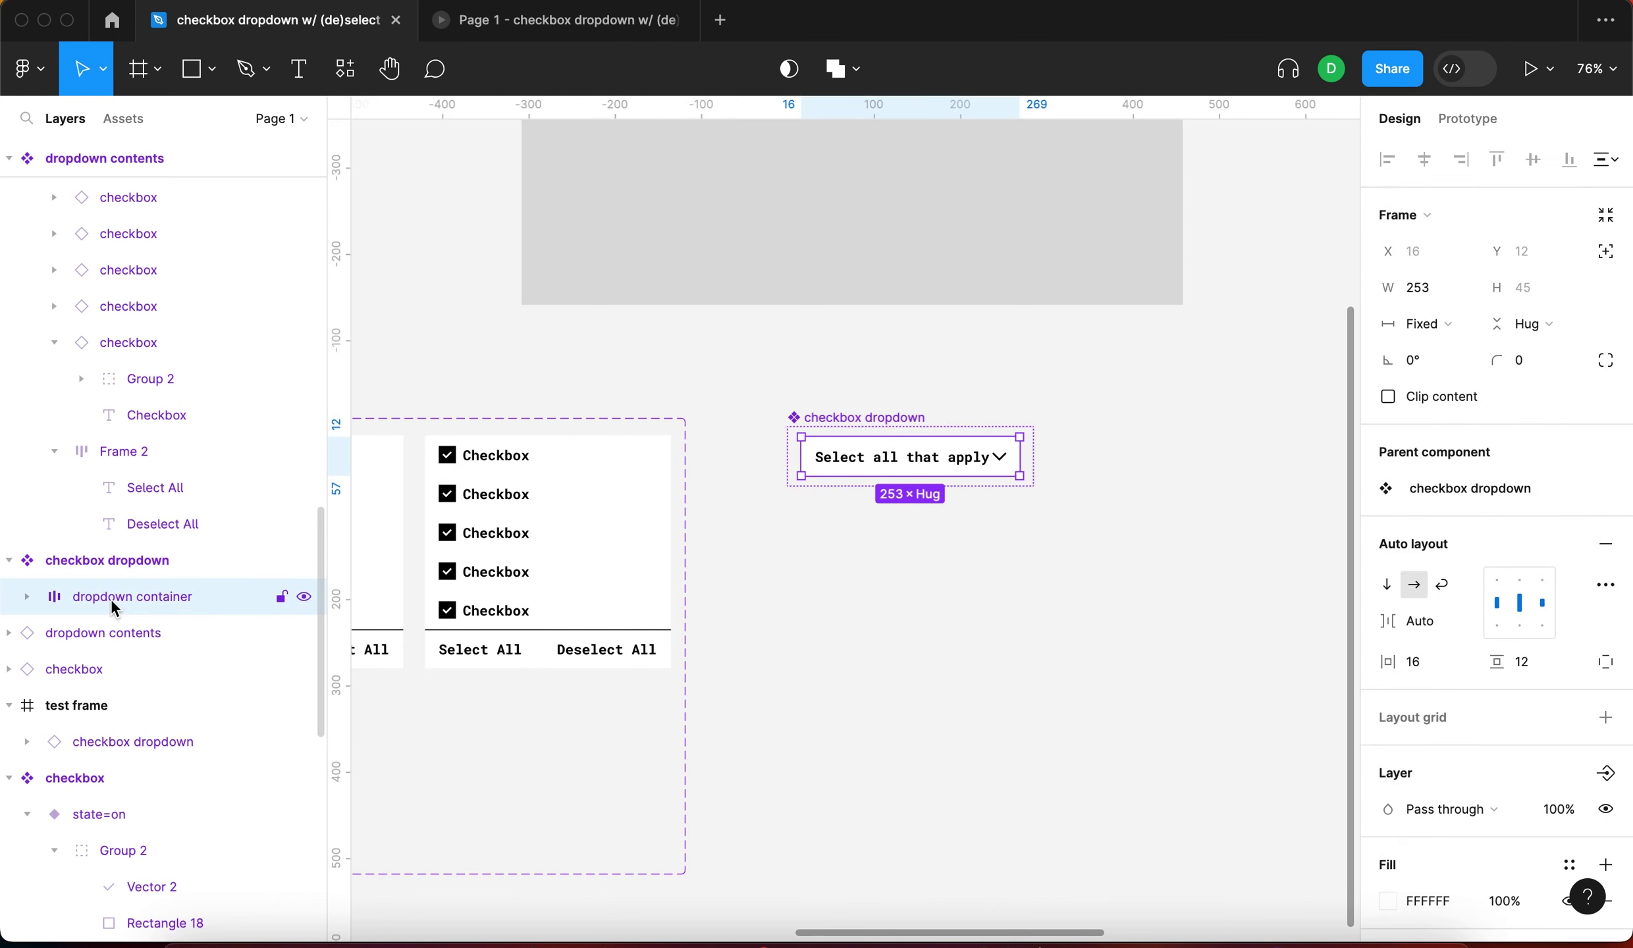
pyautogui.click(100, 557)
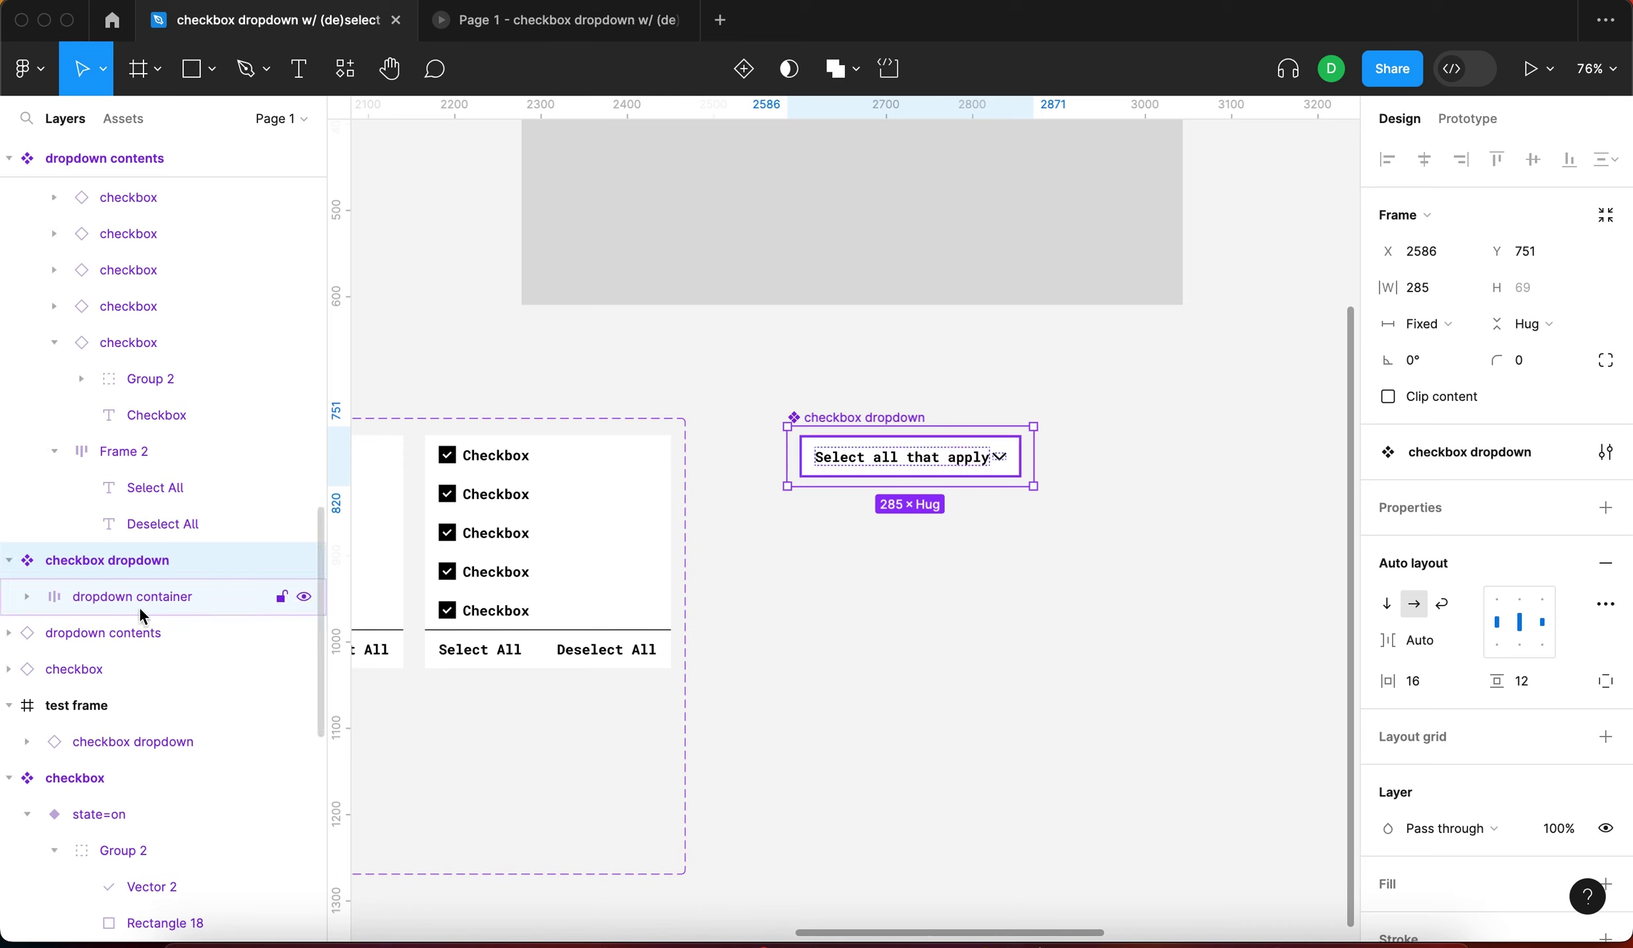
pyautogui.click(1438, 683)
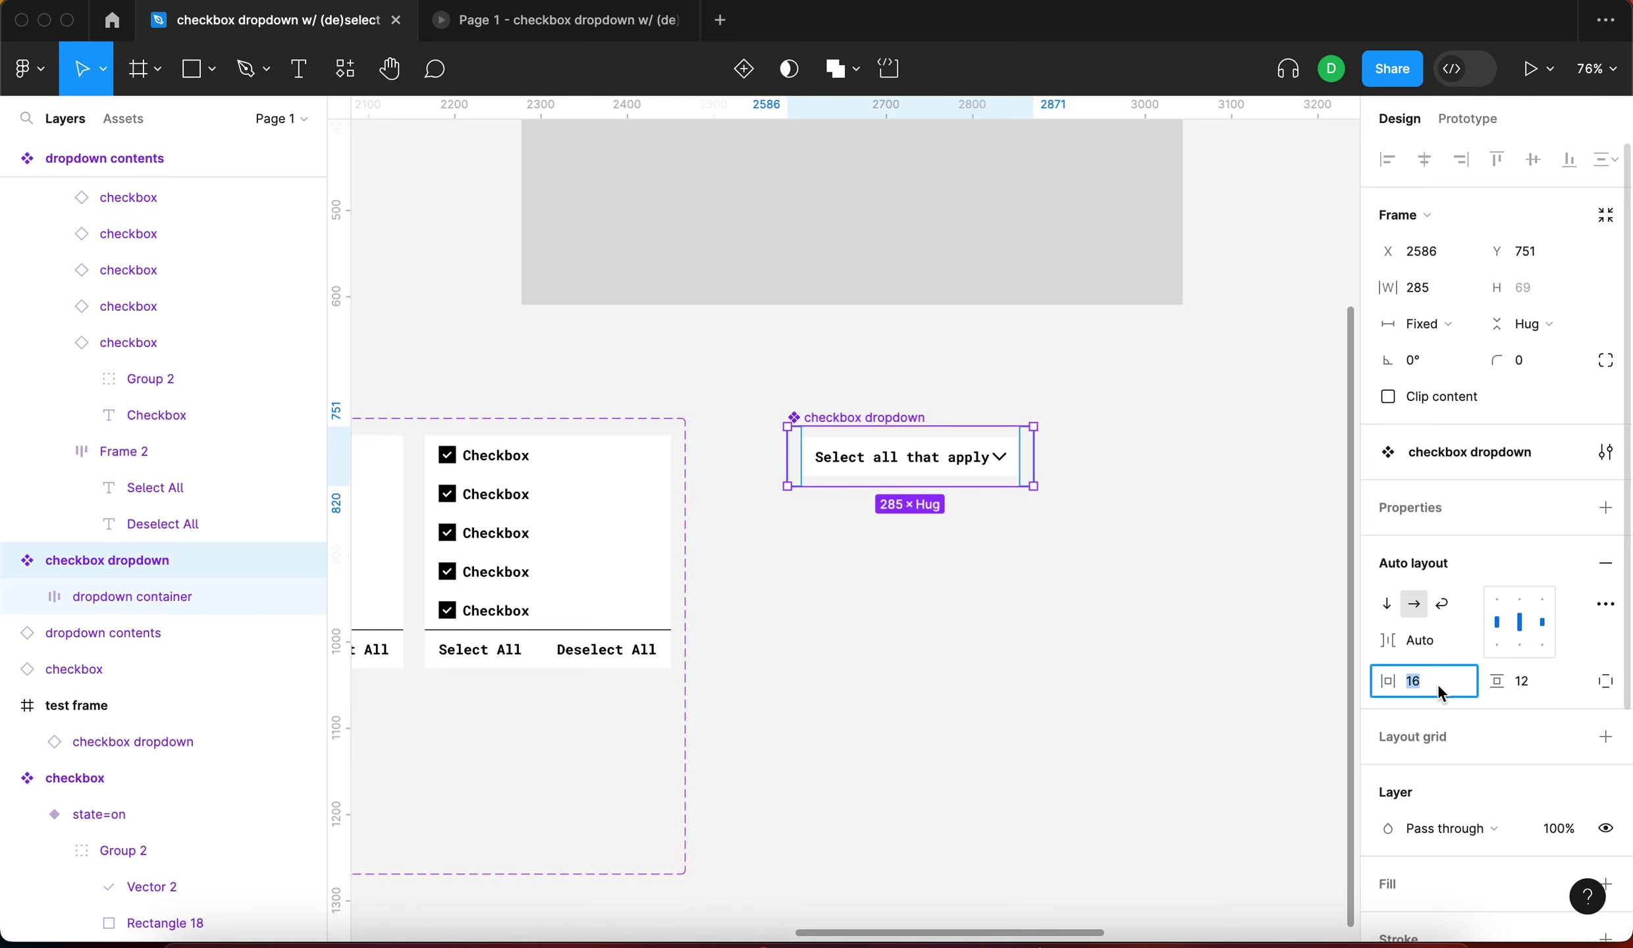
pyautogui.write('0')
pyautogui.press('Return')
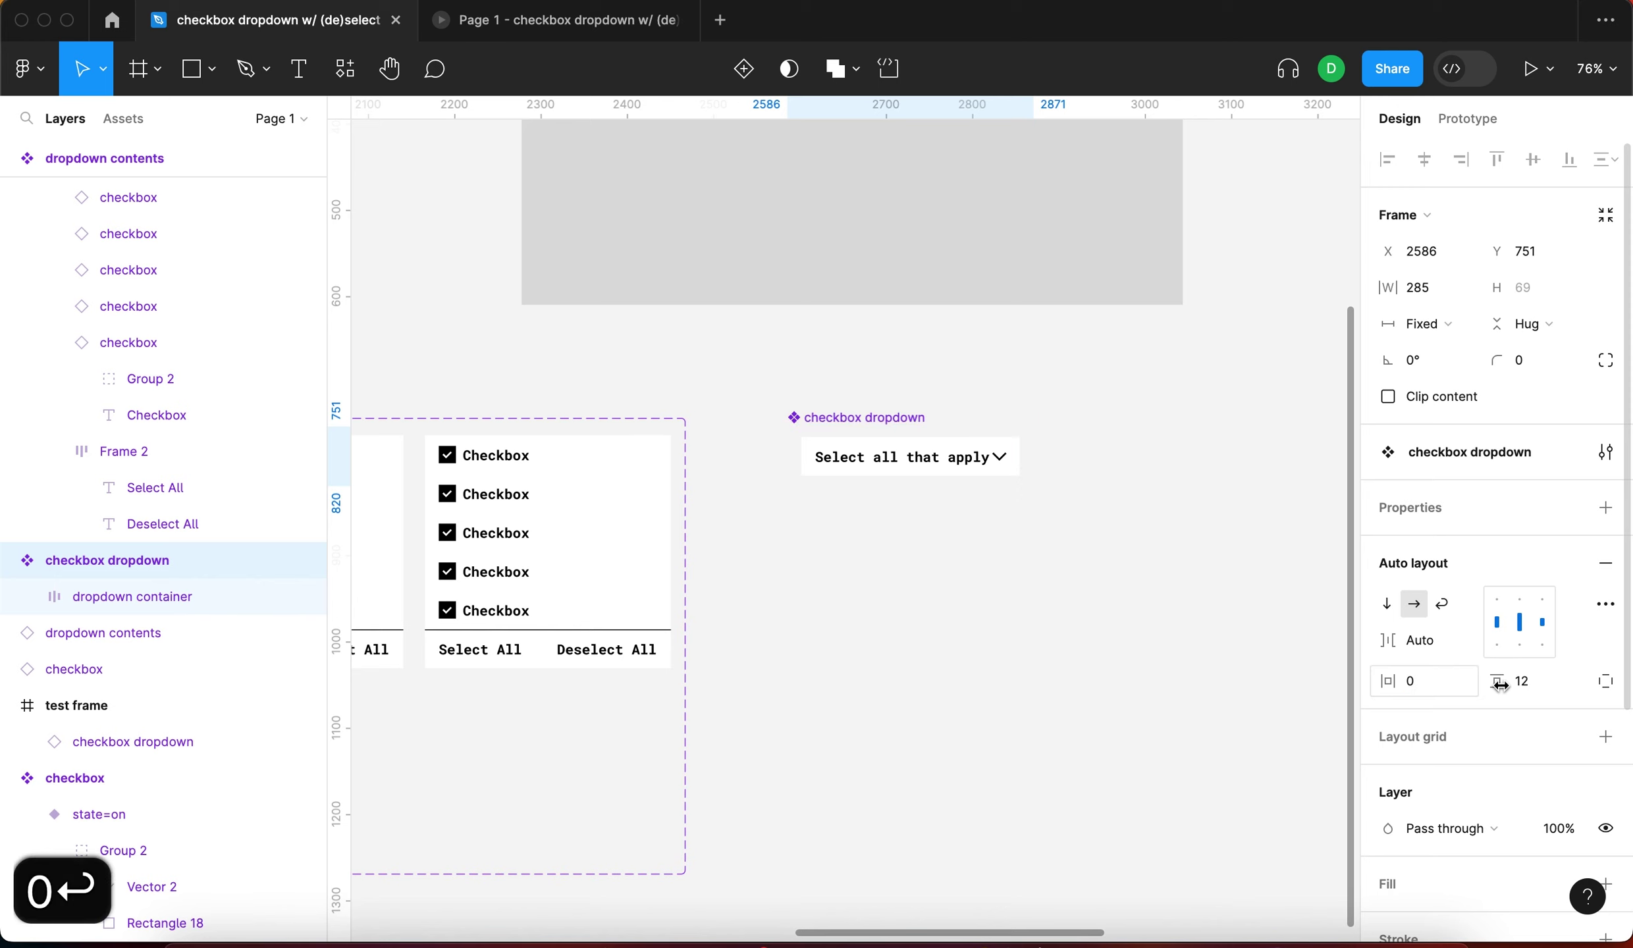
pyautogui.write('0')
pyautogui.press('Return')
pyautogui.click(1079, 700)
# Set the dropdown container's width to Fill within the checkbox dropdown component
pyautogui.doubleClick(957, 461)
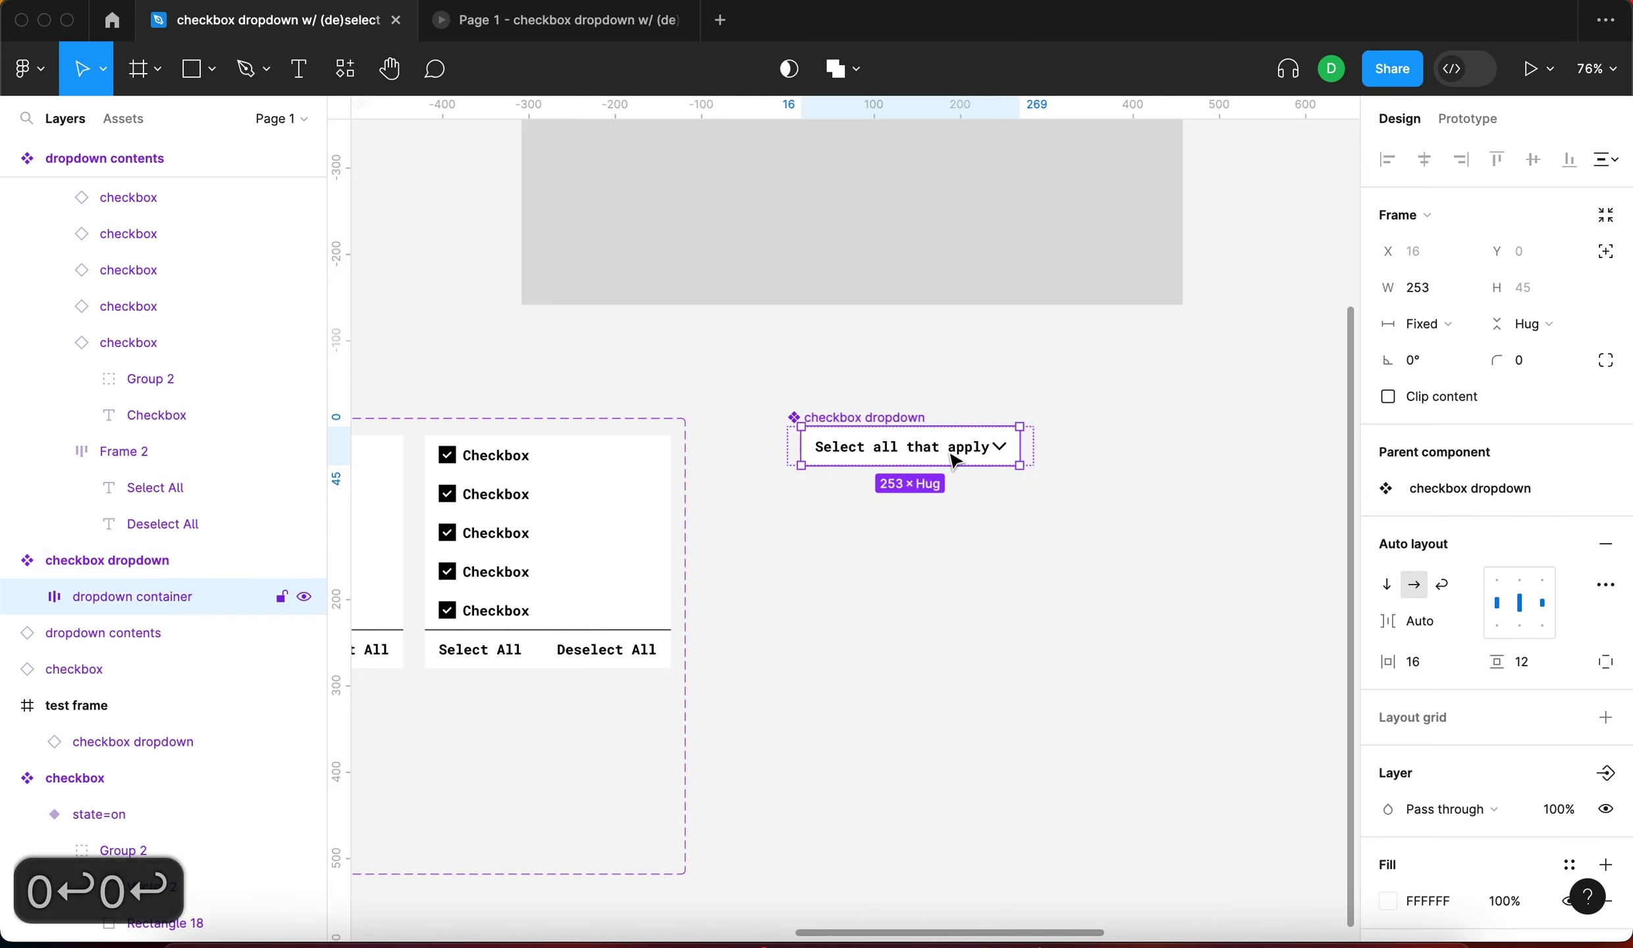
pyautogui.click(1422, 324)
pyautogui.click(1442, 377)
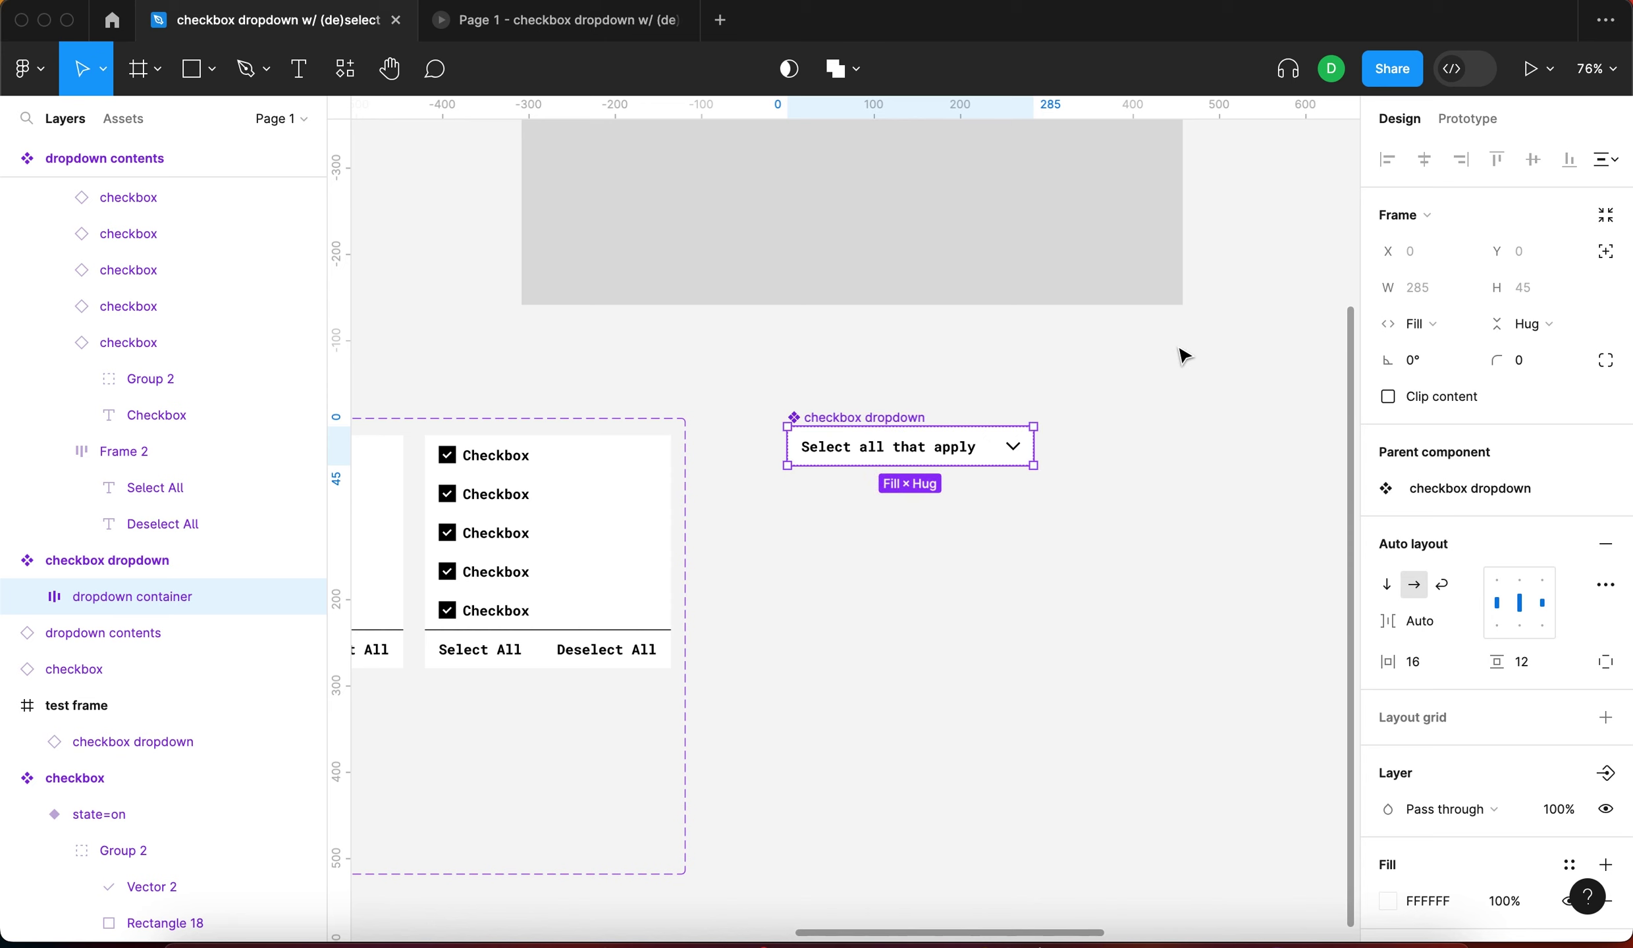
pyautogui.click(798, 409)
pyautogui.click(841, 422)
# Place a copy of the all deselected dropdown contents variant on the empty canvas below the checkbox dropdown component
pyautogui.scroll(-5, 849, 445)
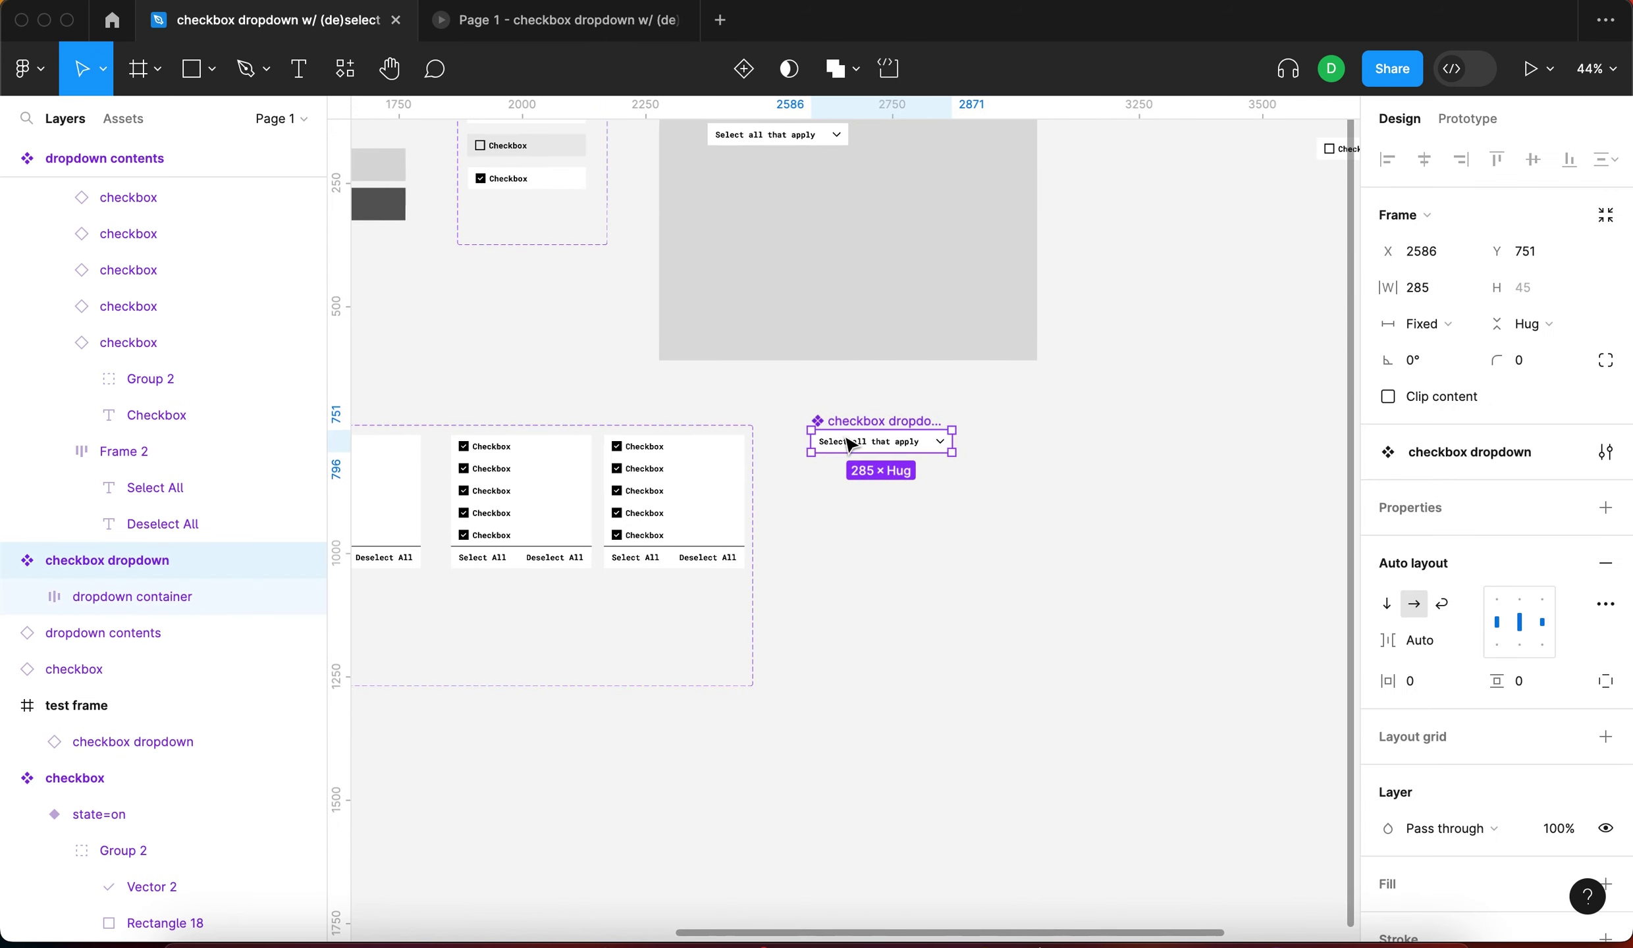
pyautogui.click(886, 568)
pyautogui.hscroll(-3, 886, 569)
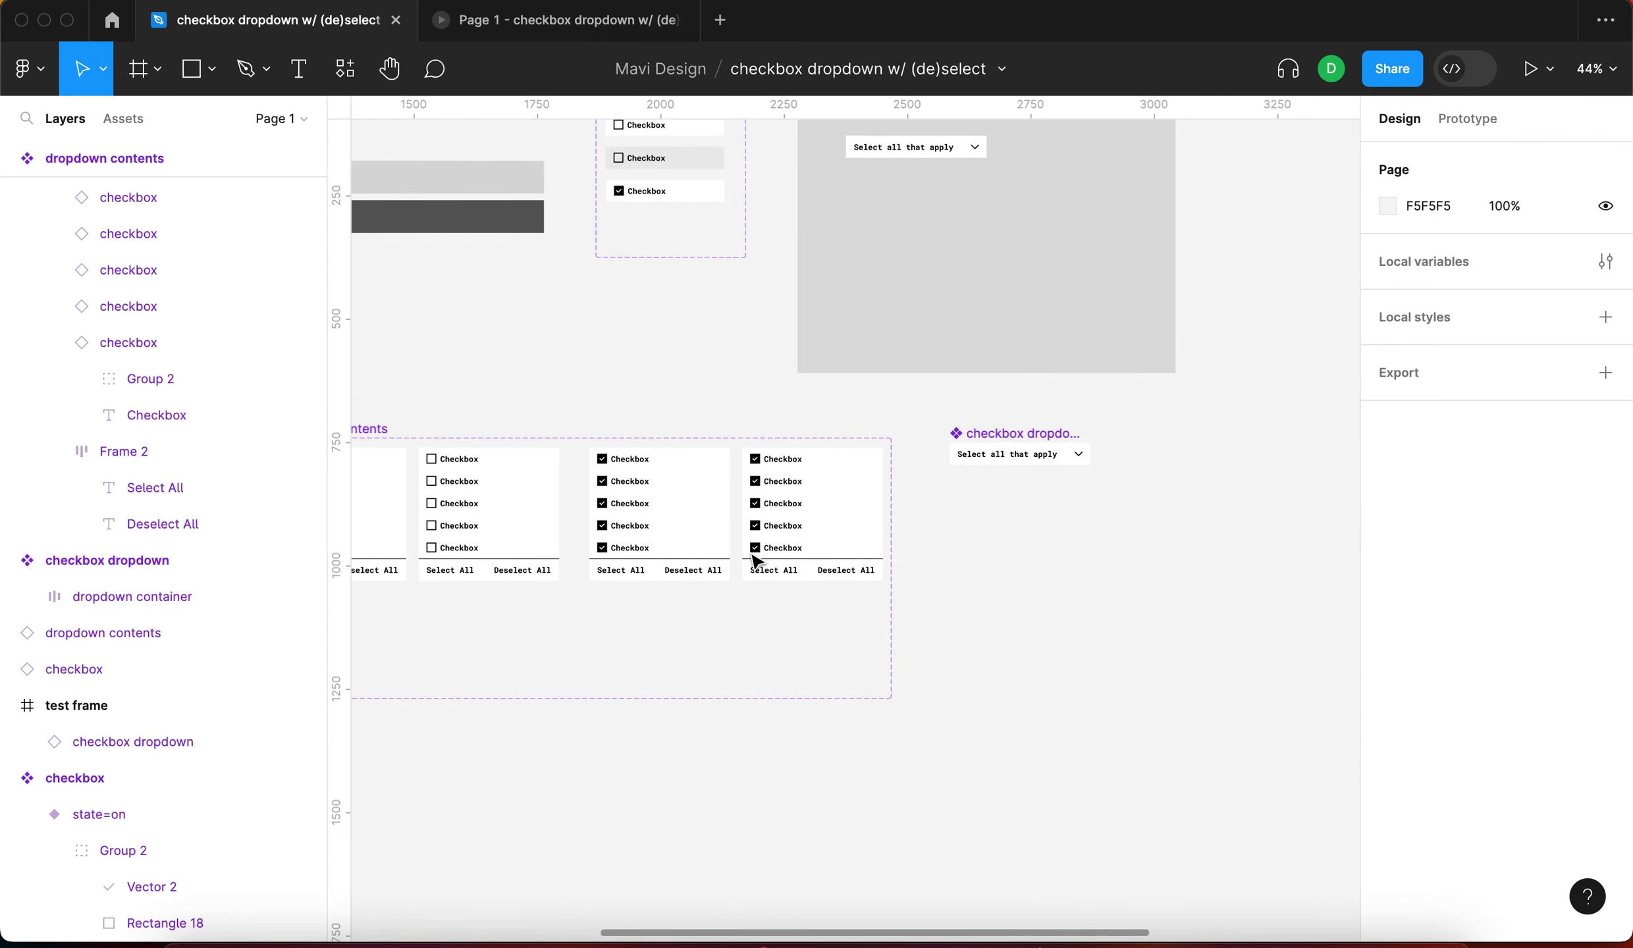
pyautogui.click(559, 512)
pyautogui.moveTo(554, 516); pyautogui.dragTo(1108, 606)
pyautogui.click(1210, 550)
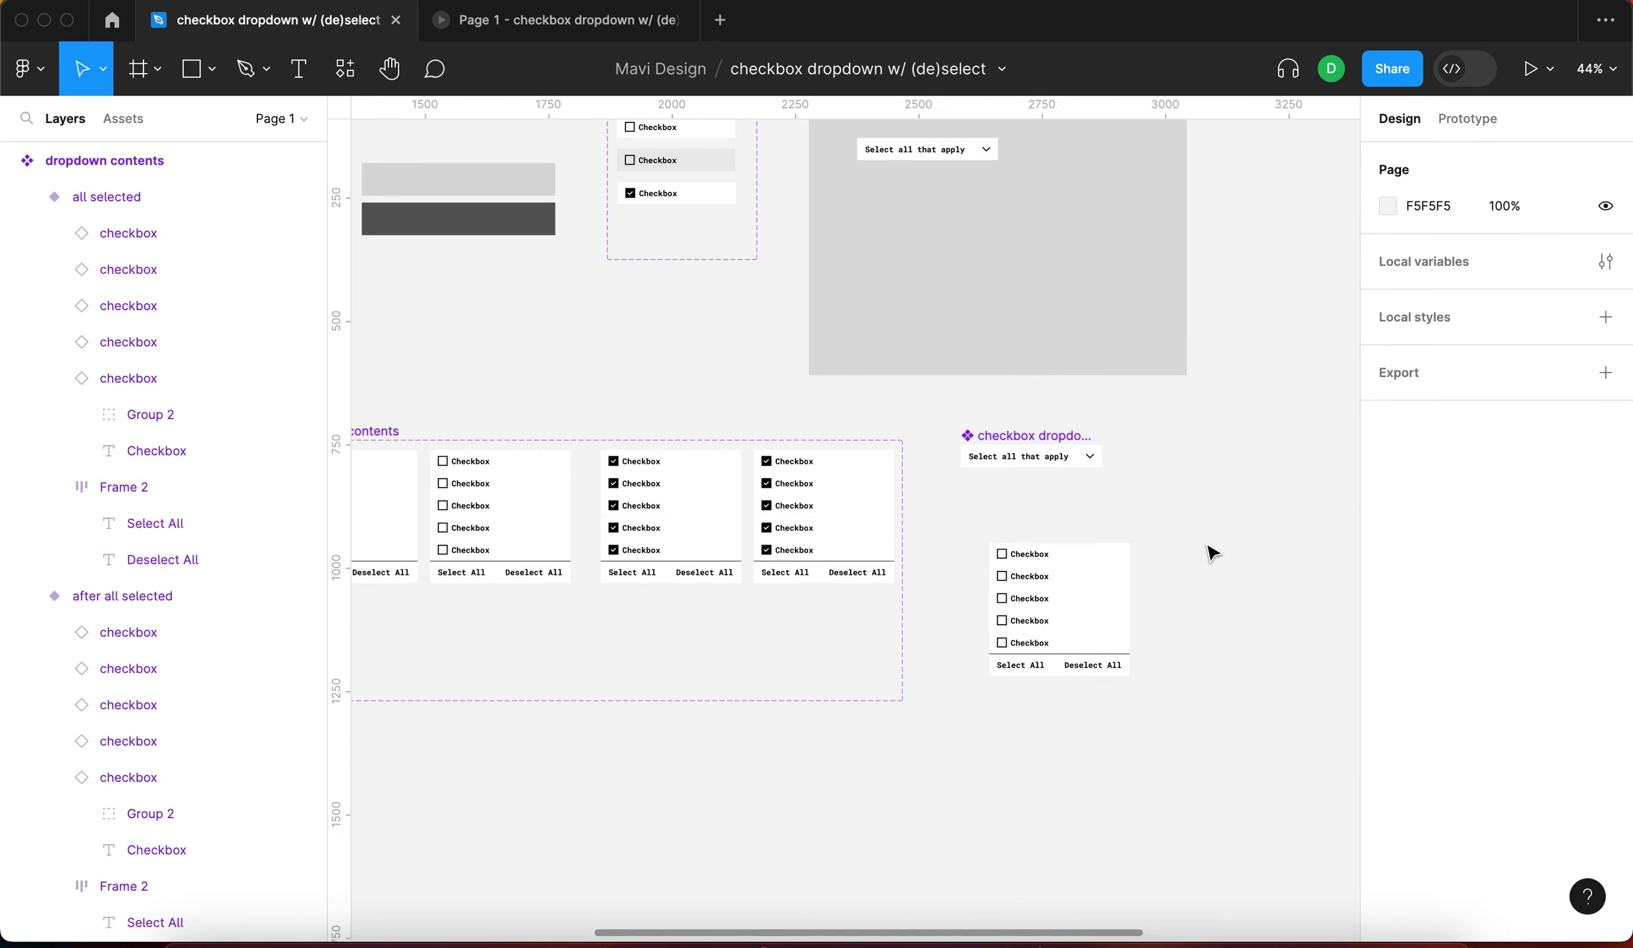
# Cut the loose dropdown contents copy and paste it into the checkbox dropdown beside the dropdown container
pyautogui.scroll(4, 987, 620)
pyautogui.click(1087, 656)
pyautogui.press('super+x')
pyautogui.press('super+x')
pyautogui.click(912, 345)
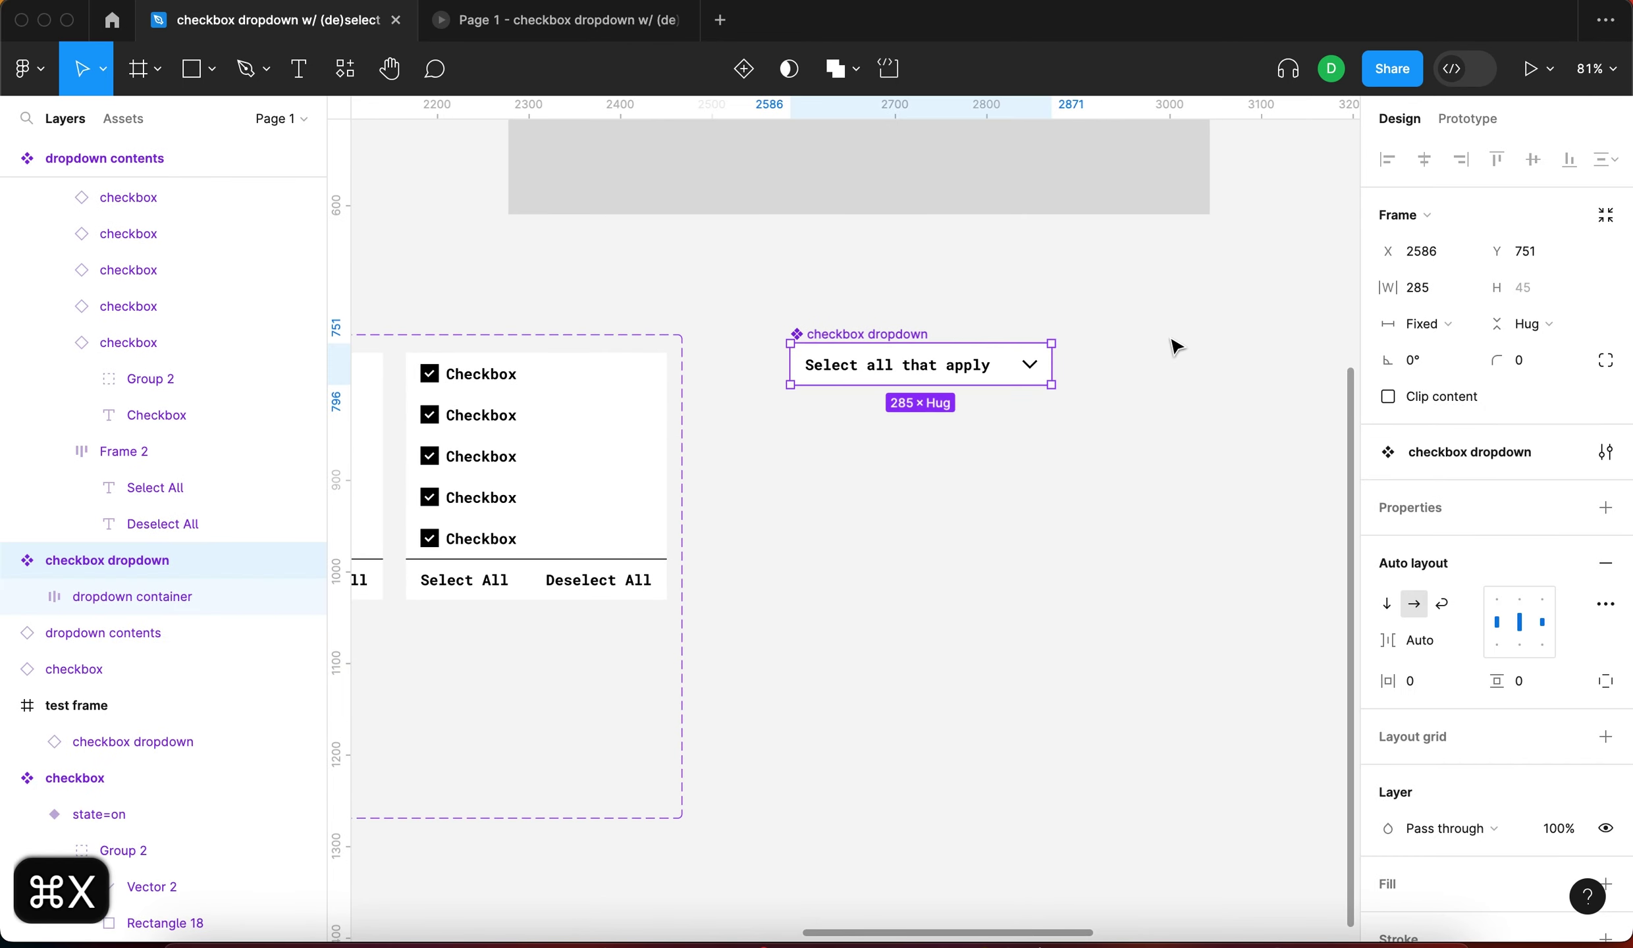
pyautogui.press('super+v')
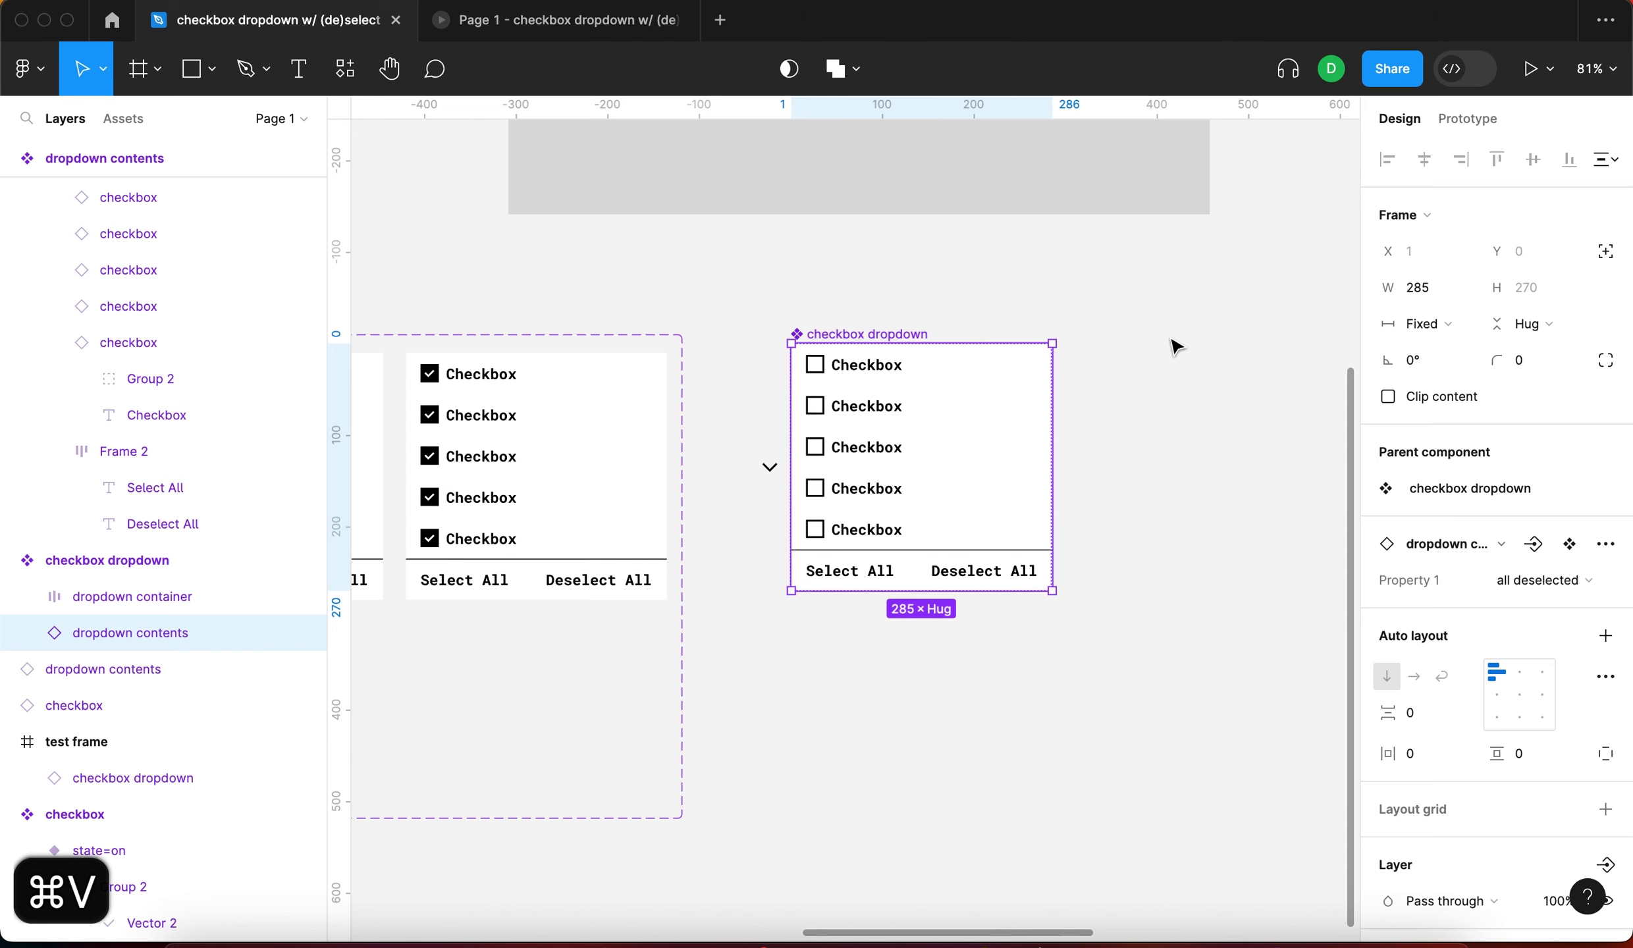
# Switch the checkbox dropdown's auto layout to vertical and move the component to X 2533, Y 741
pyautogui.click(105, 560)
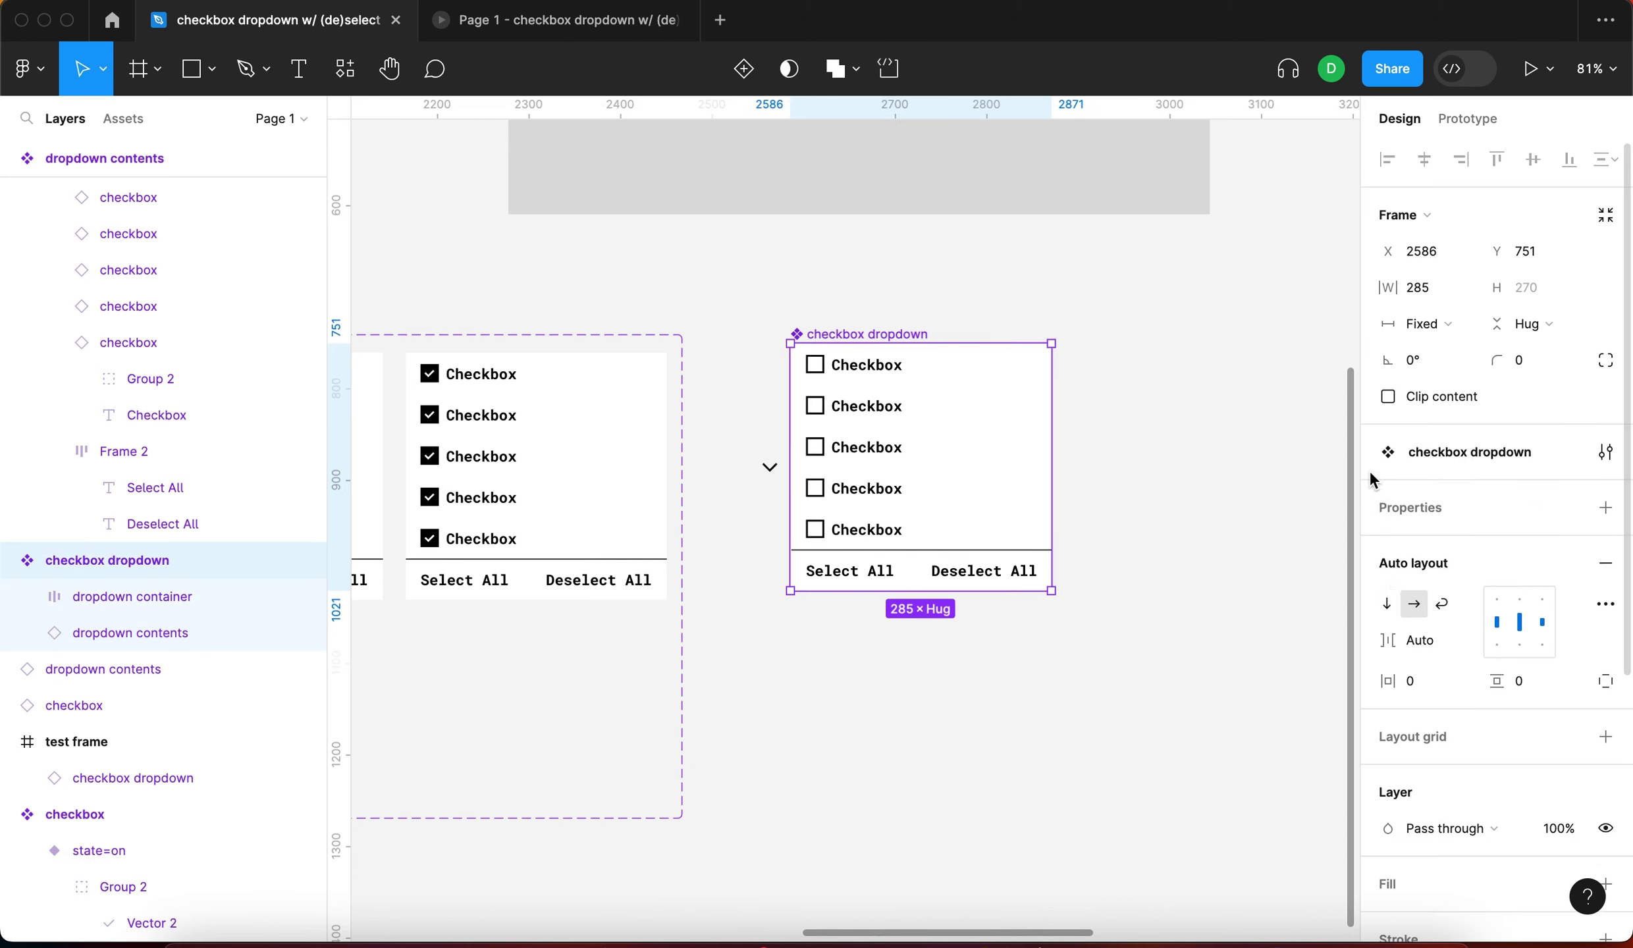
pyautogui.click(1390, 606)
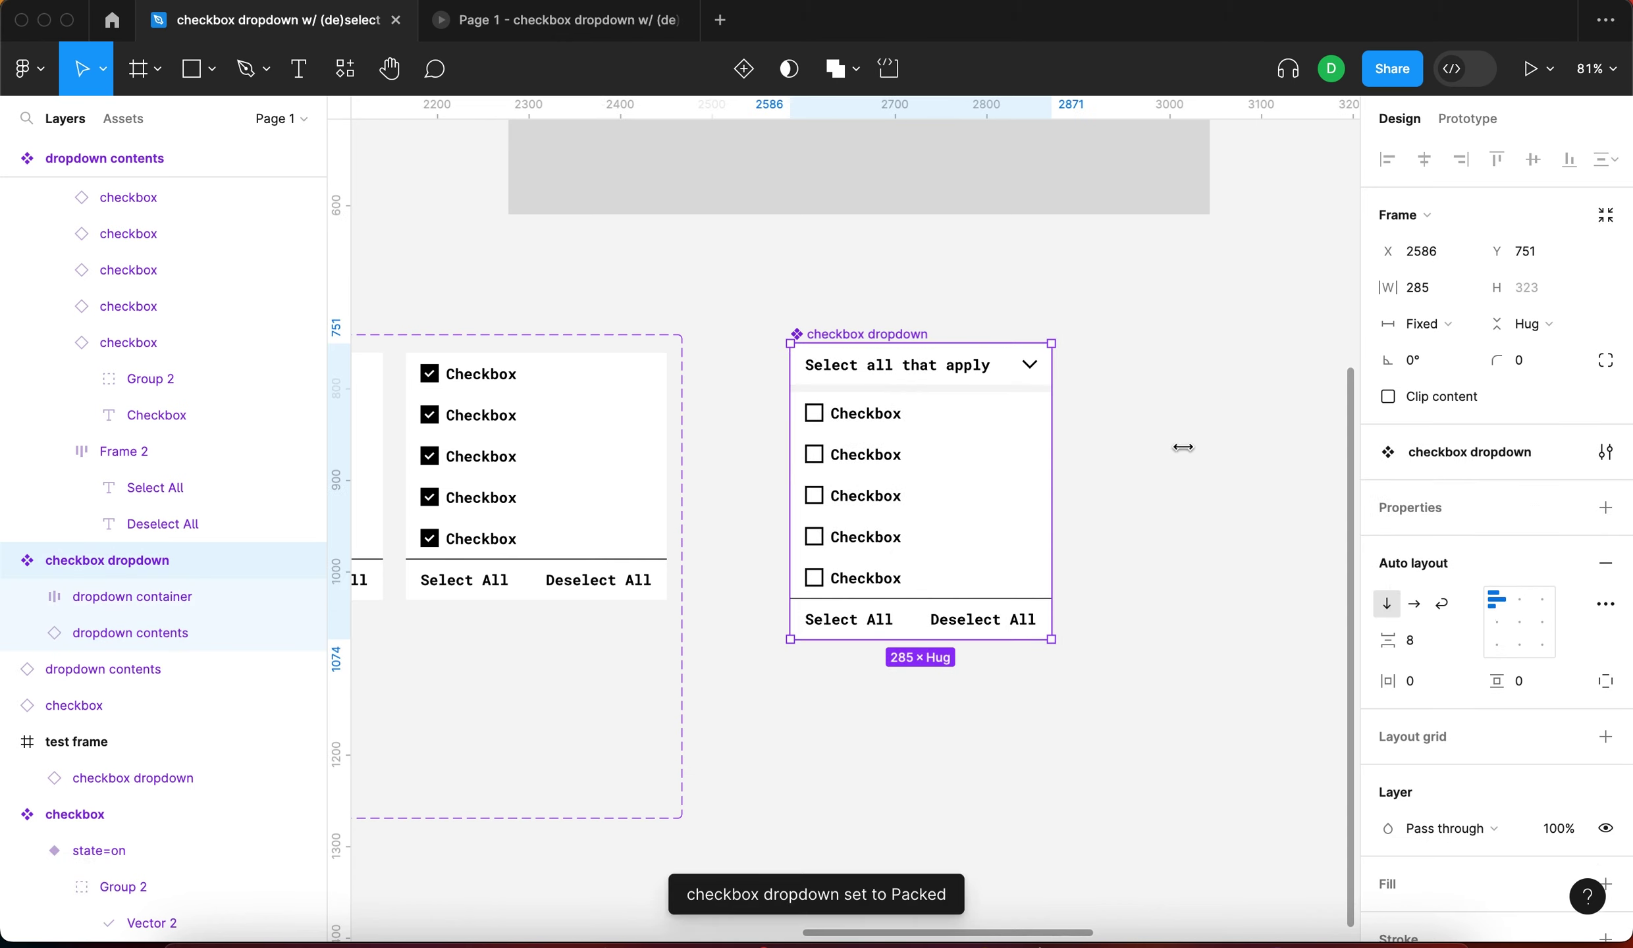
pyautogui.moveTo(935, 365); pyautogui.dragTo(825, 341)
pyautogui.hotkey('shift', 'Down')
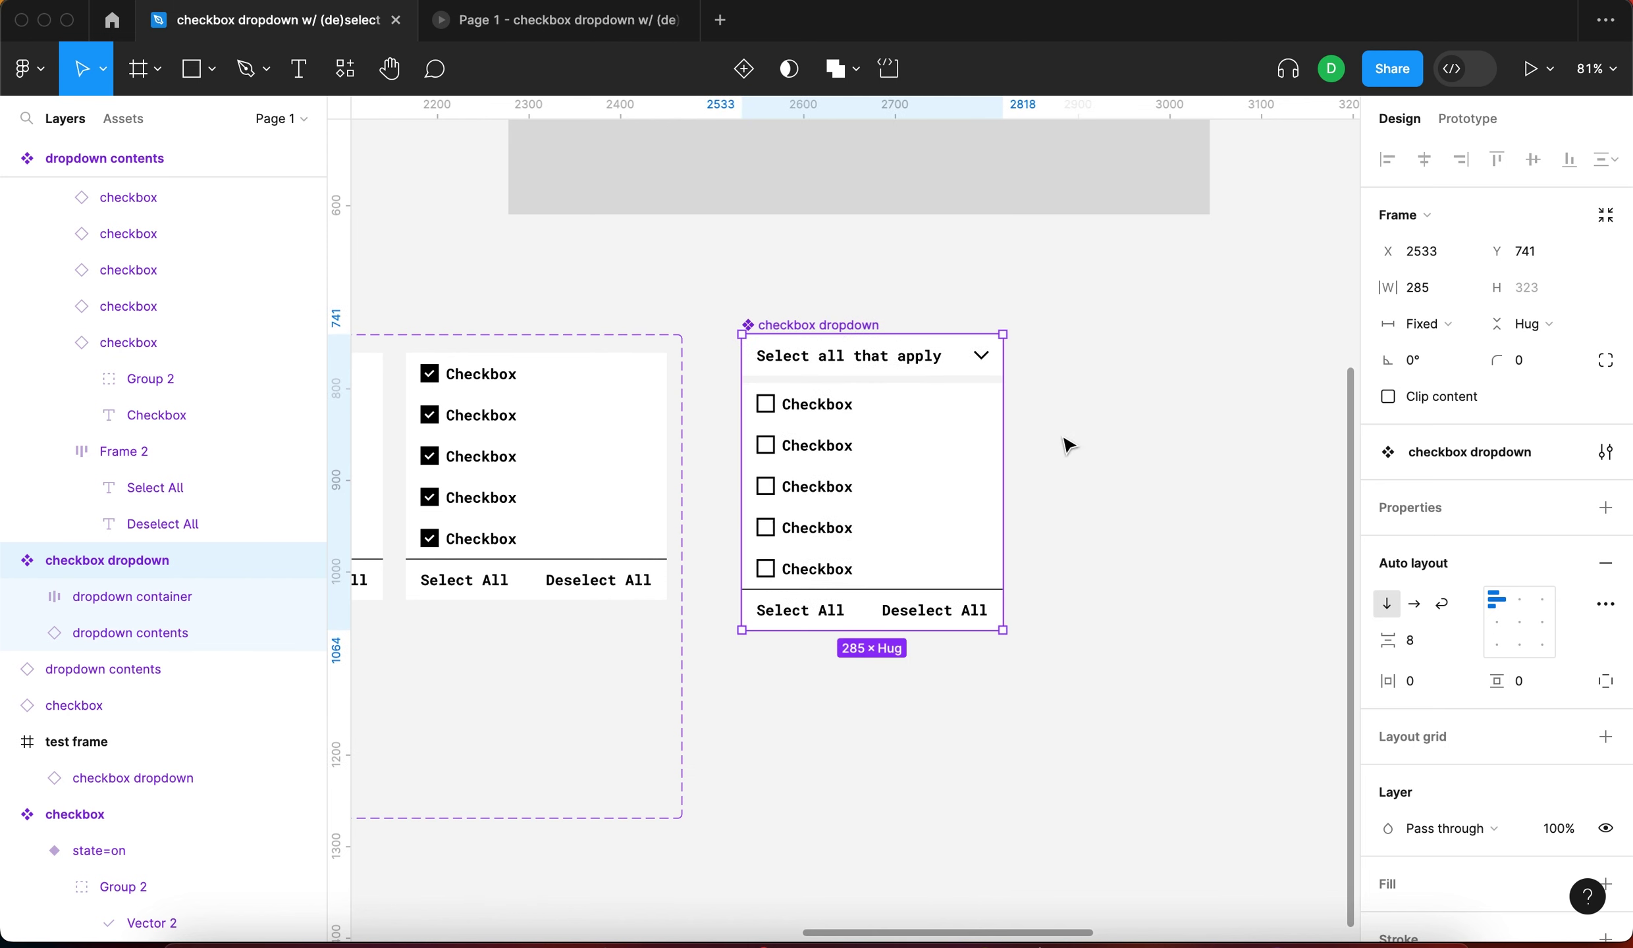
# Shrink the checkbox dropdown component's height to 45 so its frame covers only the dropdown container
pyautogui.scroll(3, 862, 382)
pyautogui.moveTo(969, 730); pyautogui.dragTo(965, 377)
pyautogui.click(27, 626)
pyautogui.press('Escape')
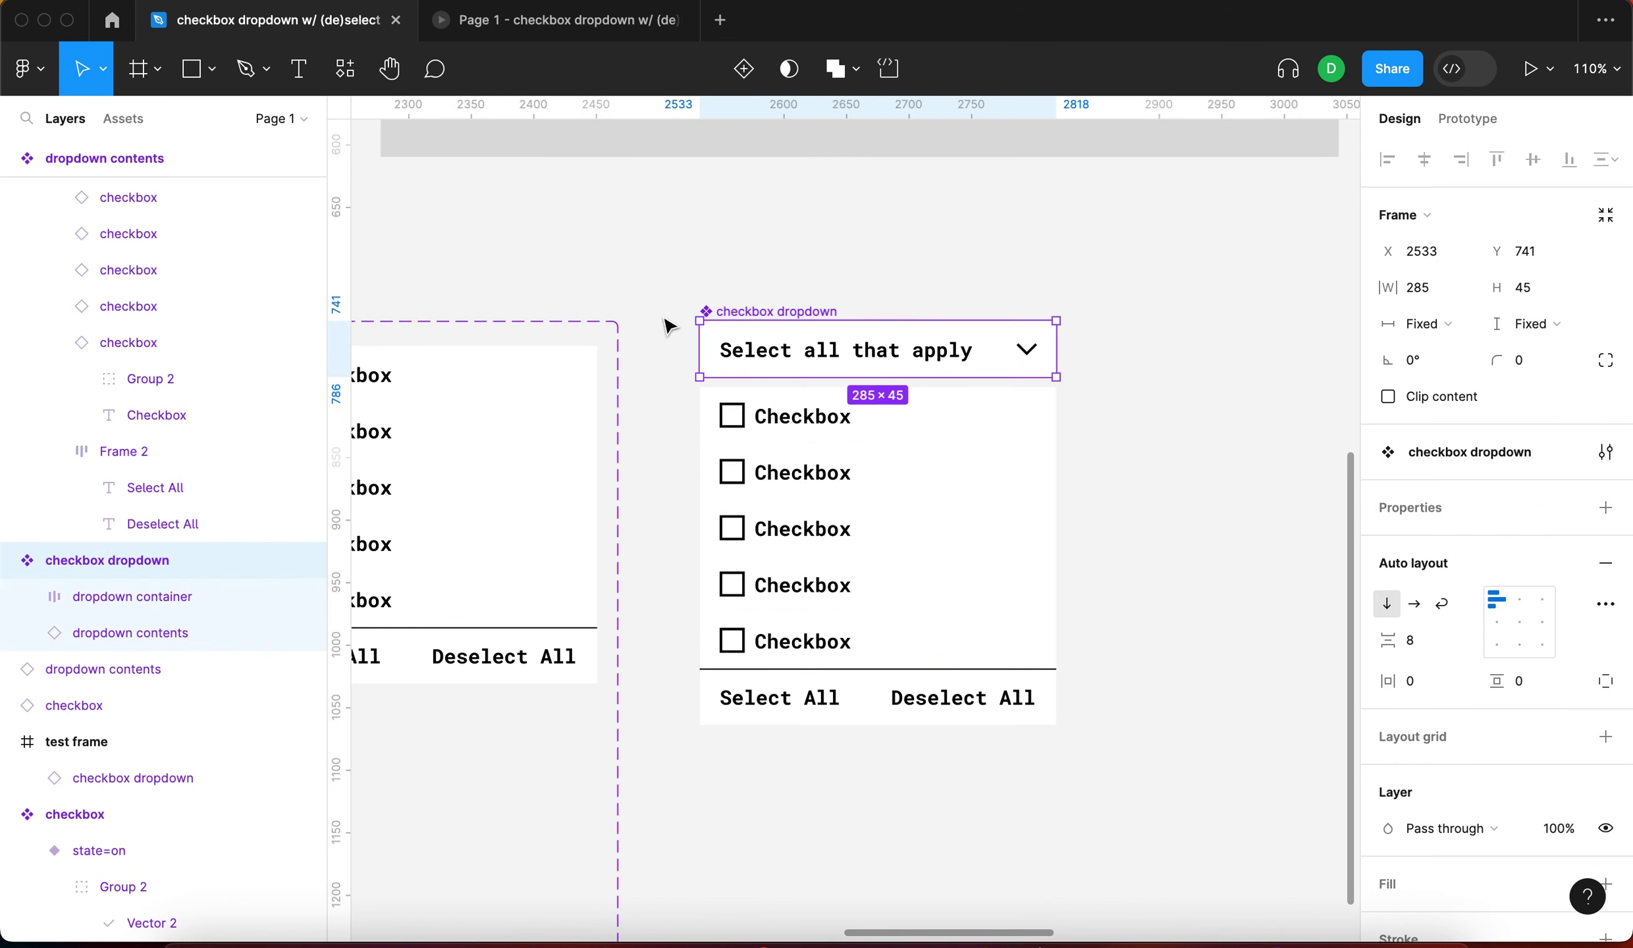
pyautogui.click(1167, 459)
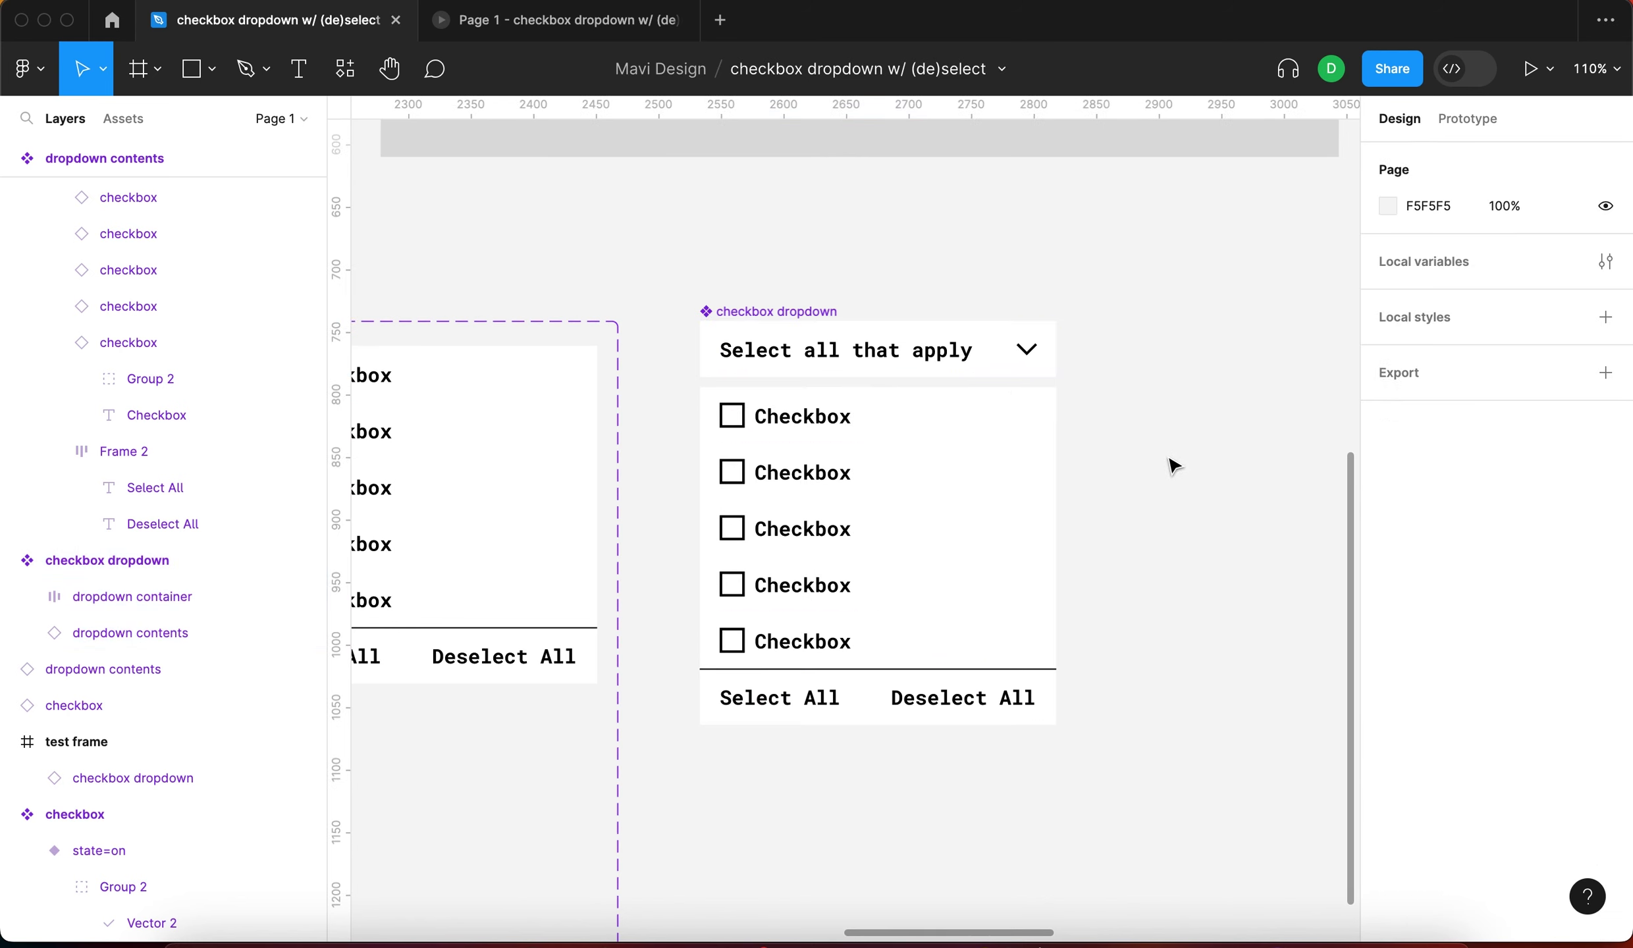
# Toggle Clip content on the checkbox dropdown component to compare both states, leaving it off
pyautogui.click(767, 311)
pyautogui.click(1388, 398)
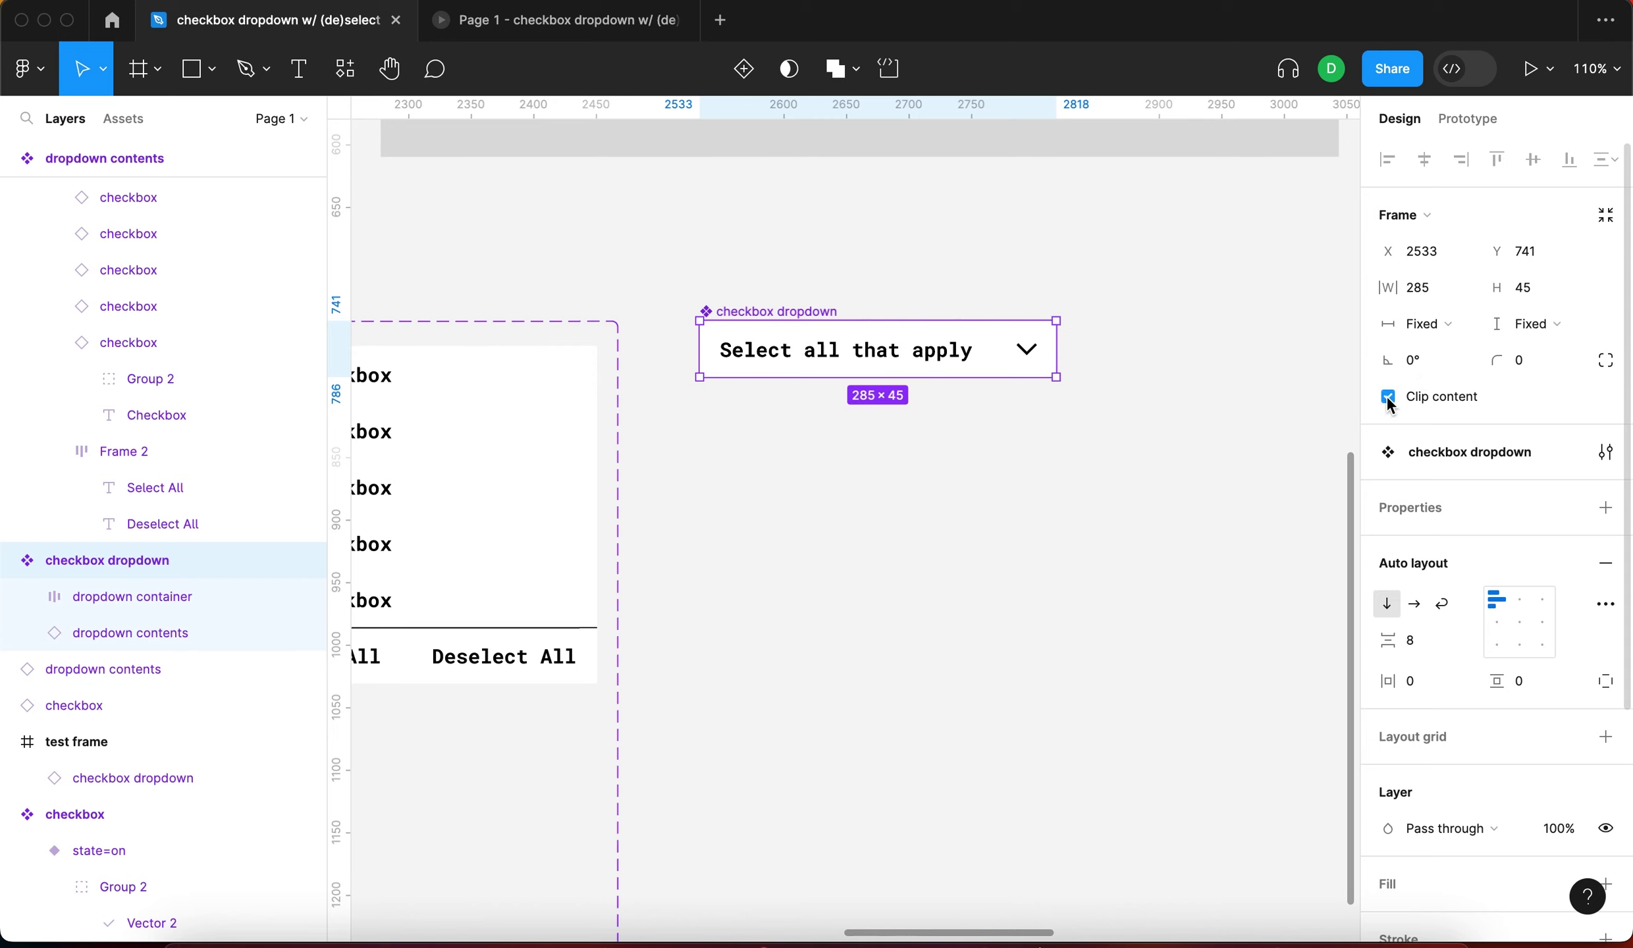
pyautogui.click(1388, 397)
pyautogui.click(1388, 397)
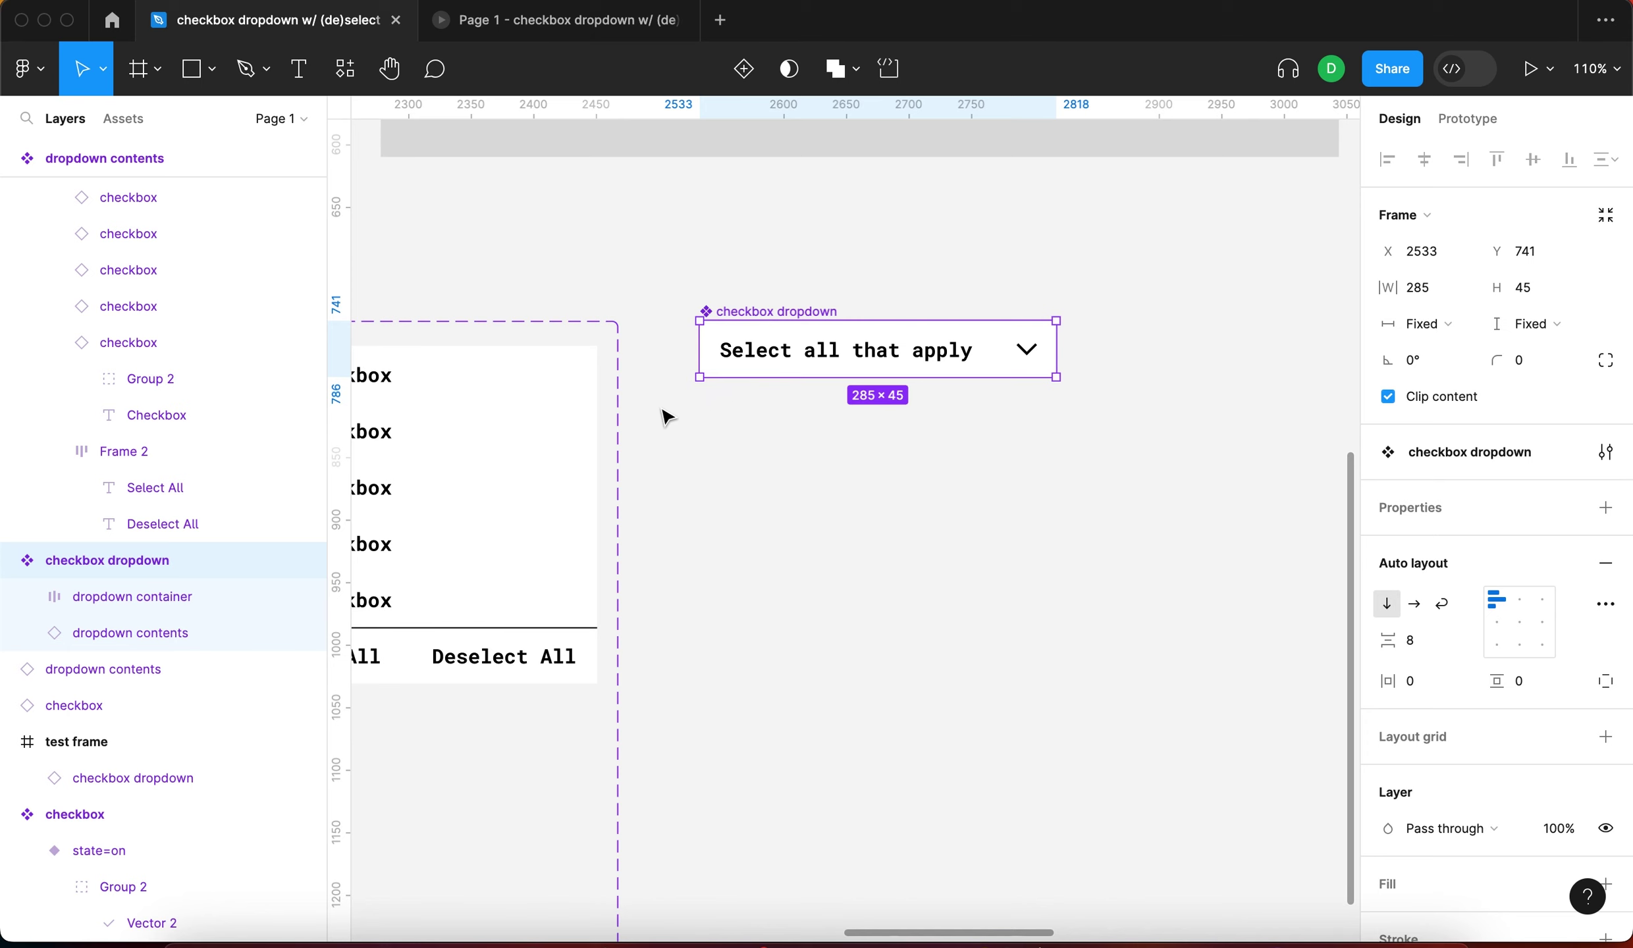
pyautogui.click(1388, 397)
pyautogui.click(1210, 387)
# Move the checkbox dropdown component closer to the dropdown contents set, to X 2504, Y 749
pyautogui.click(748, 307)
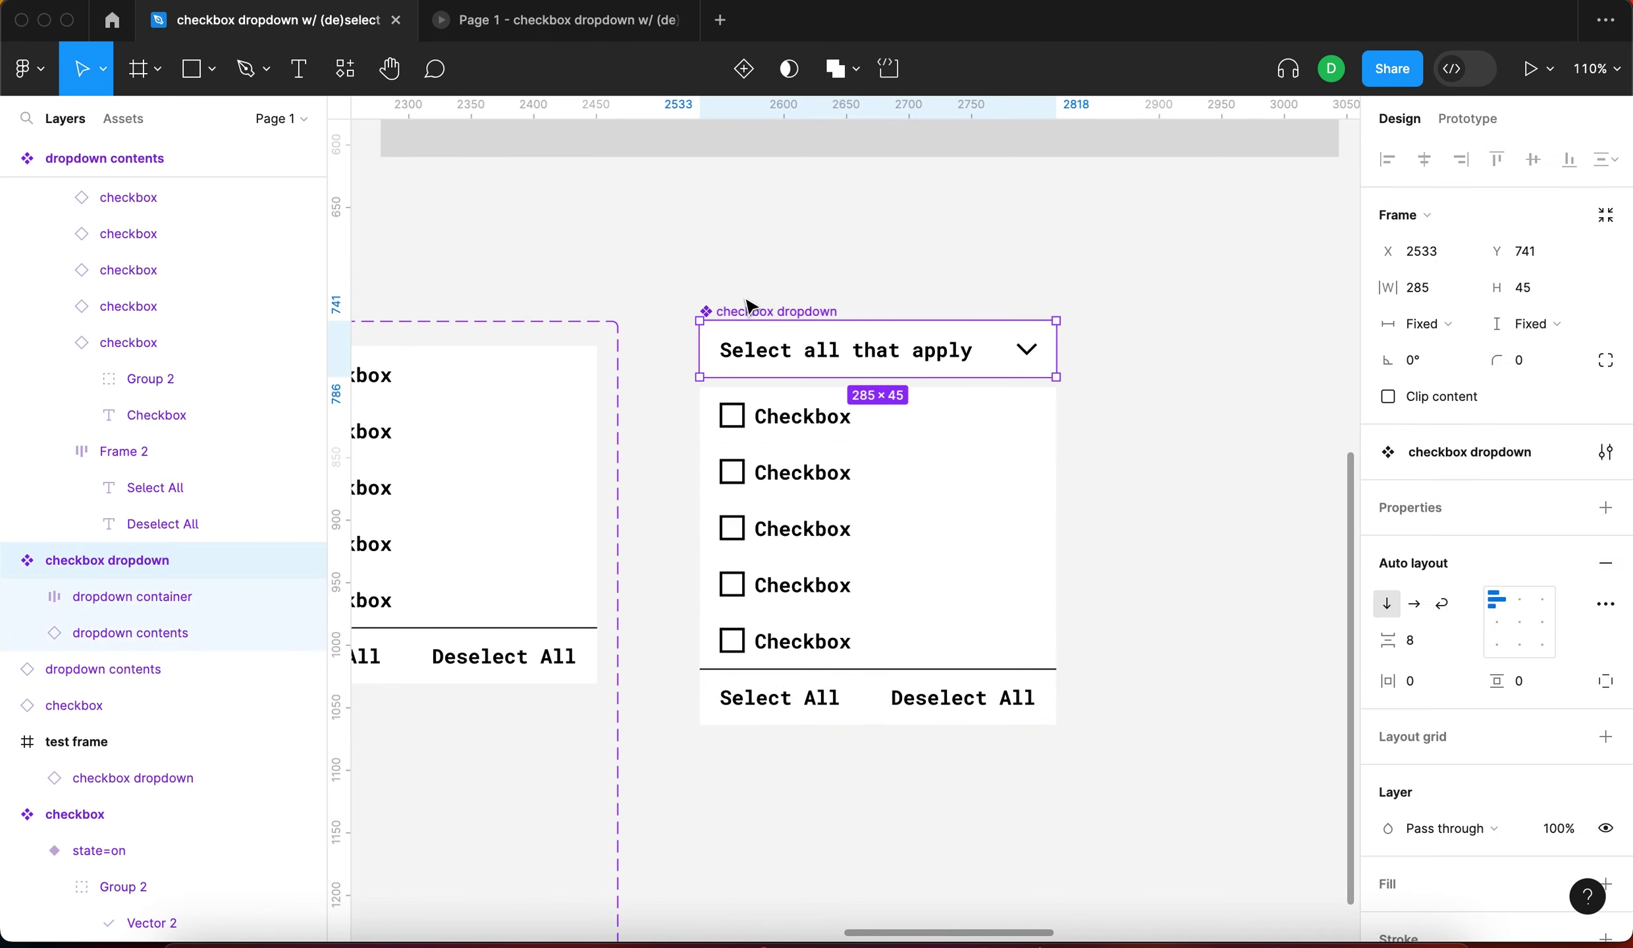
pyautogui.click(1182, 364)
pyautogui.scroll(-5, 876, 488)
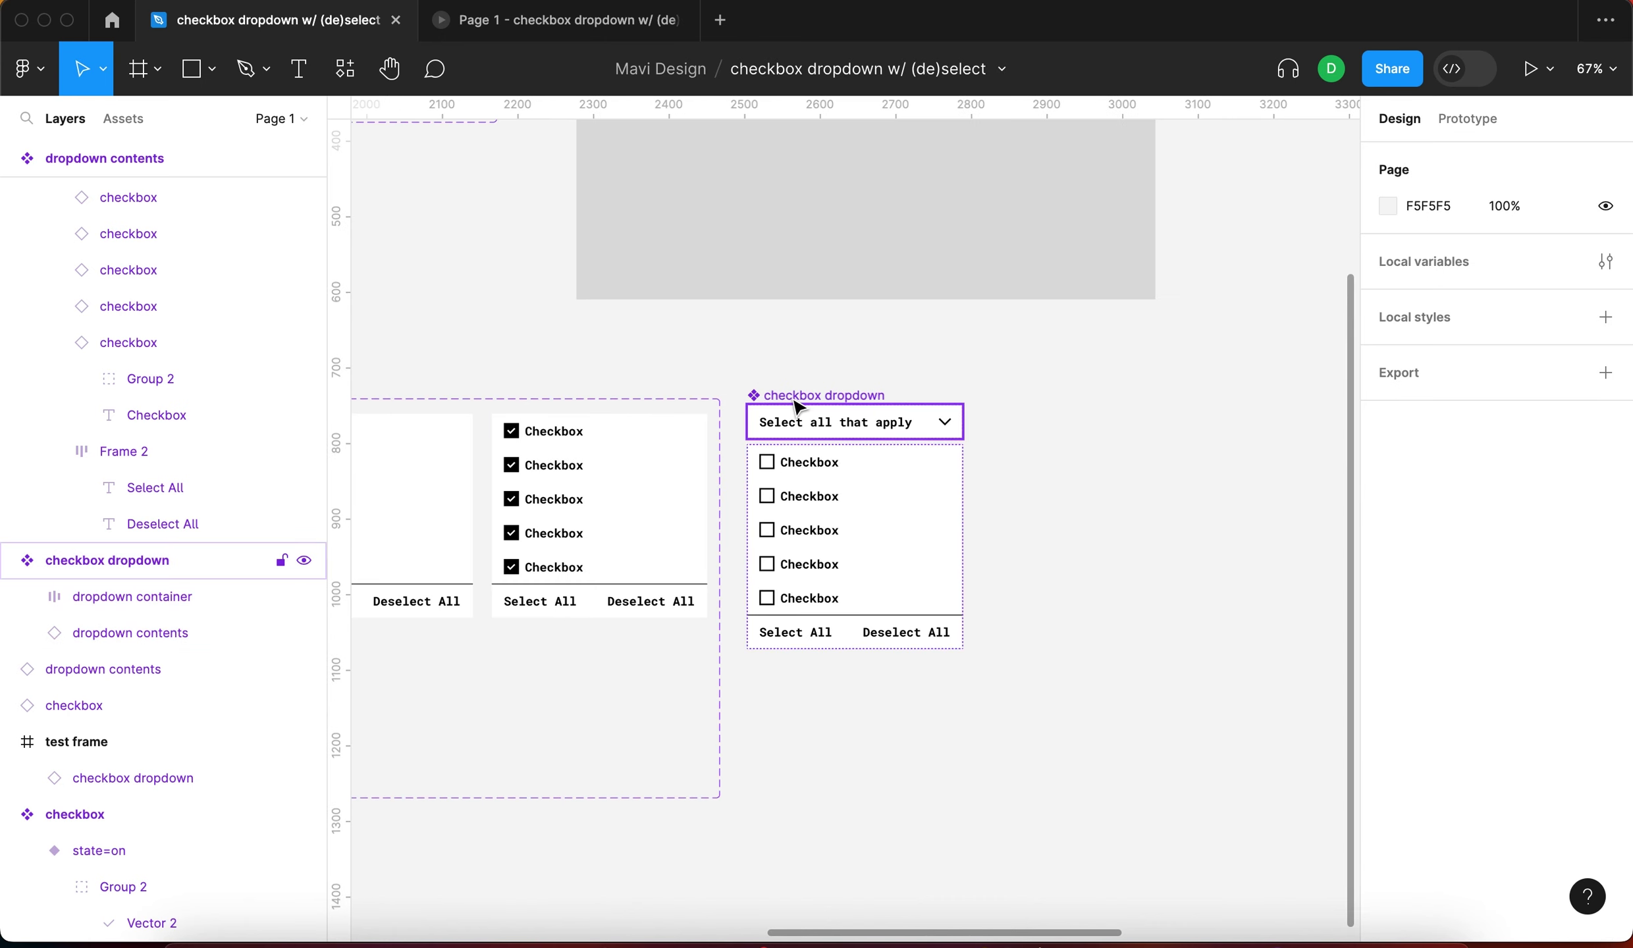
pyautogui.click(799, 398)
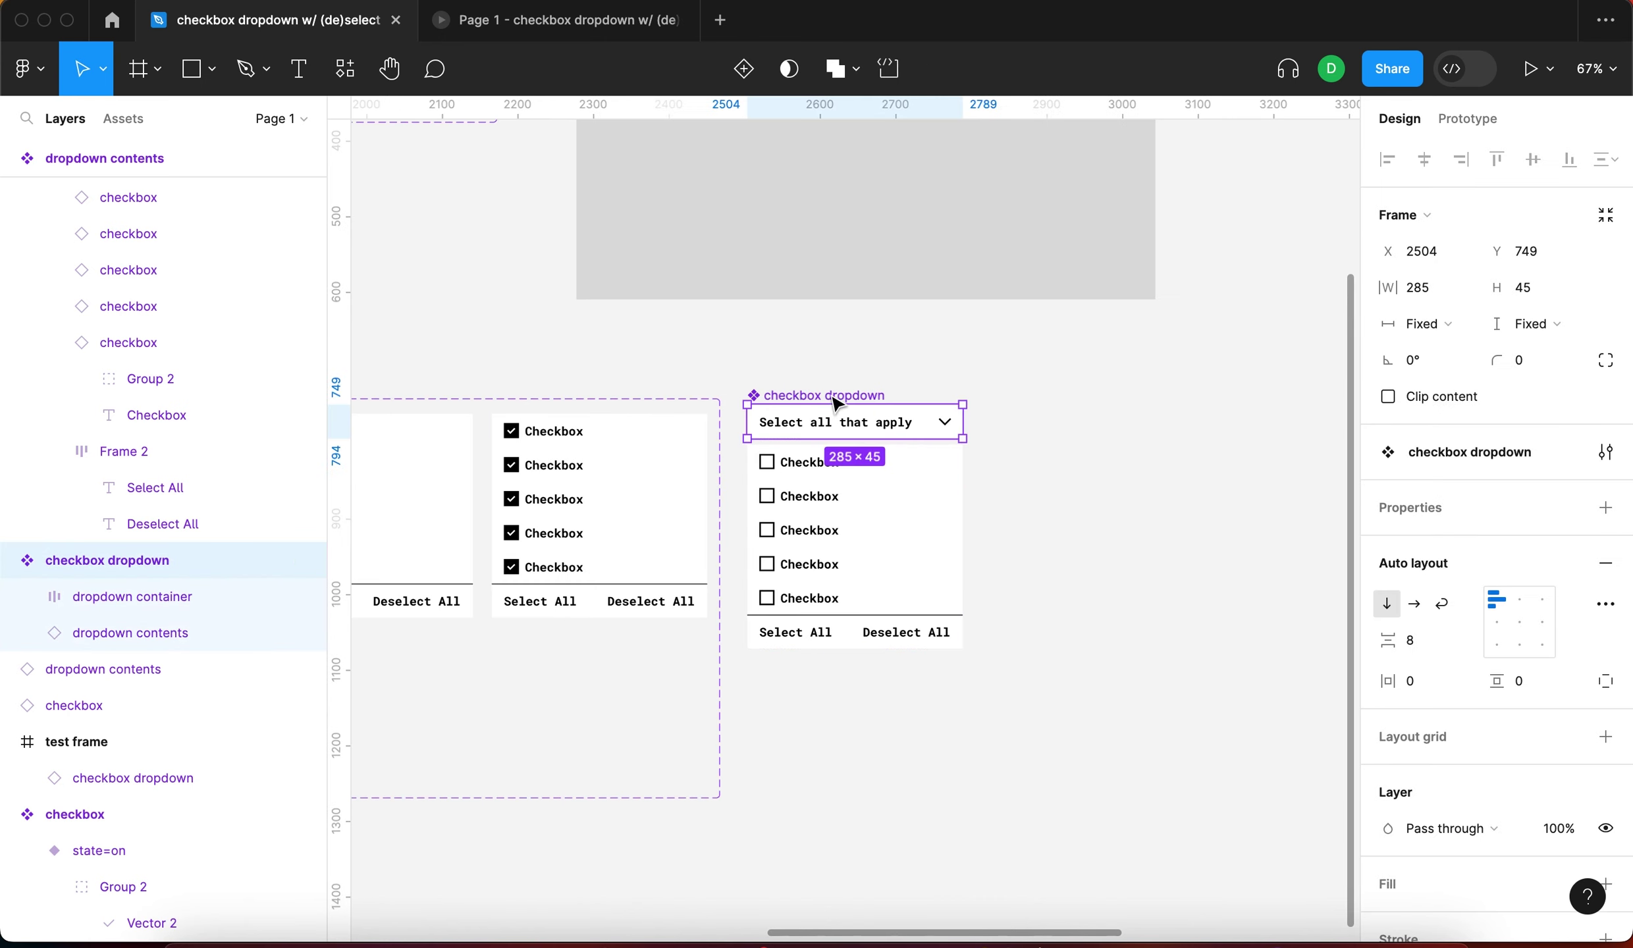
# Add a second variant to the checkbox dropdown and lay the set out in horizontal auto layout with a height of 525
pyautogui.click(745, 69)
pyautogui.click(798, 378)
pyautogui.hotkey('shift', 'a')
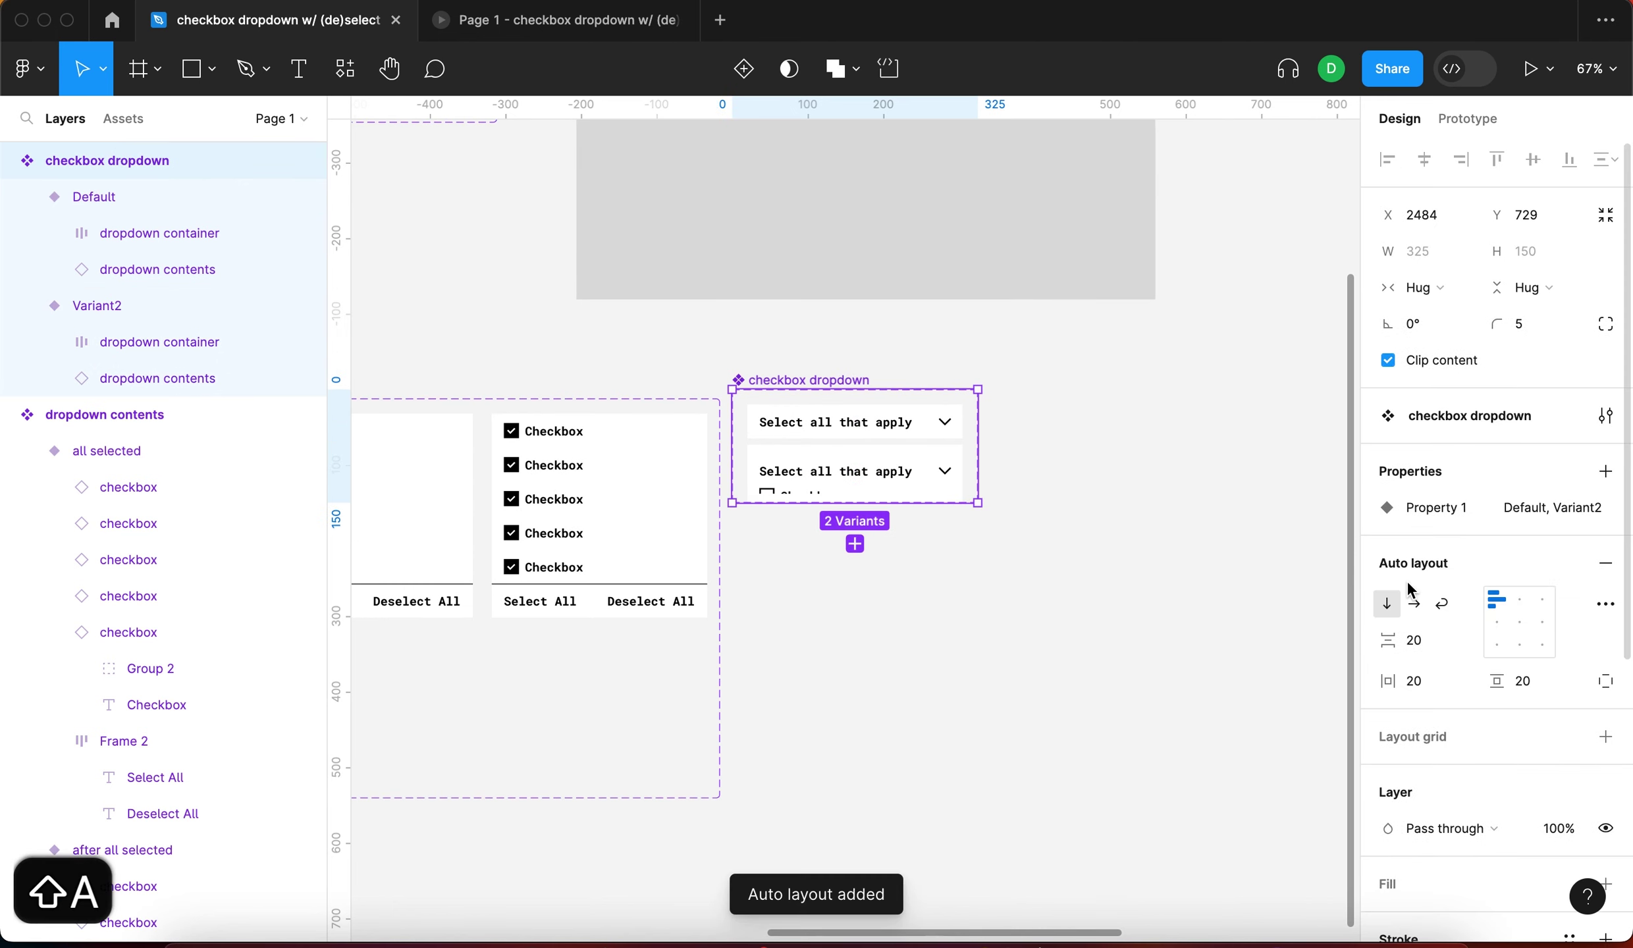
pyautogui.click(1413, 603)
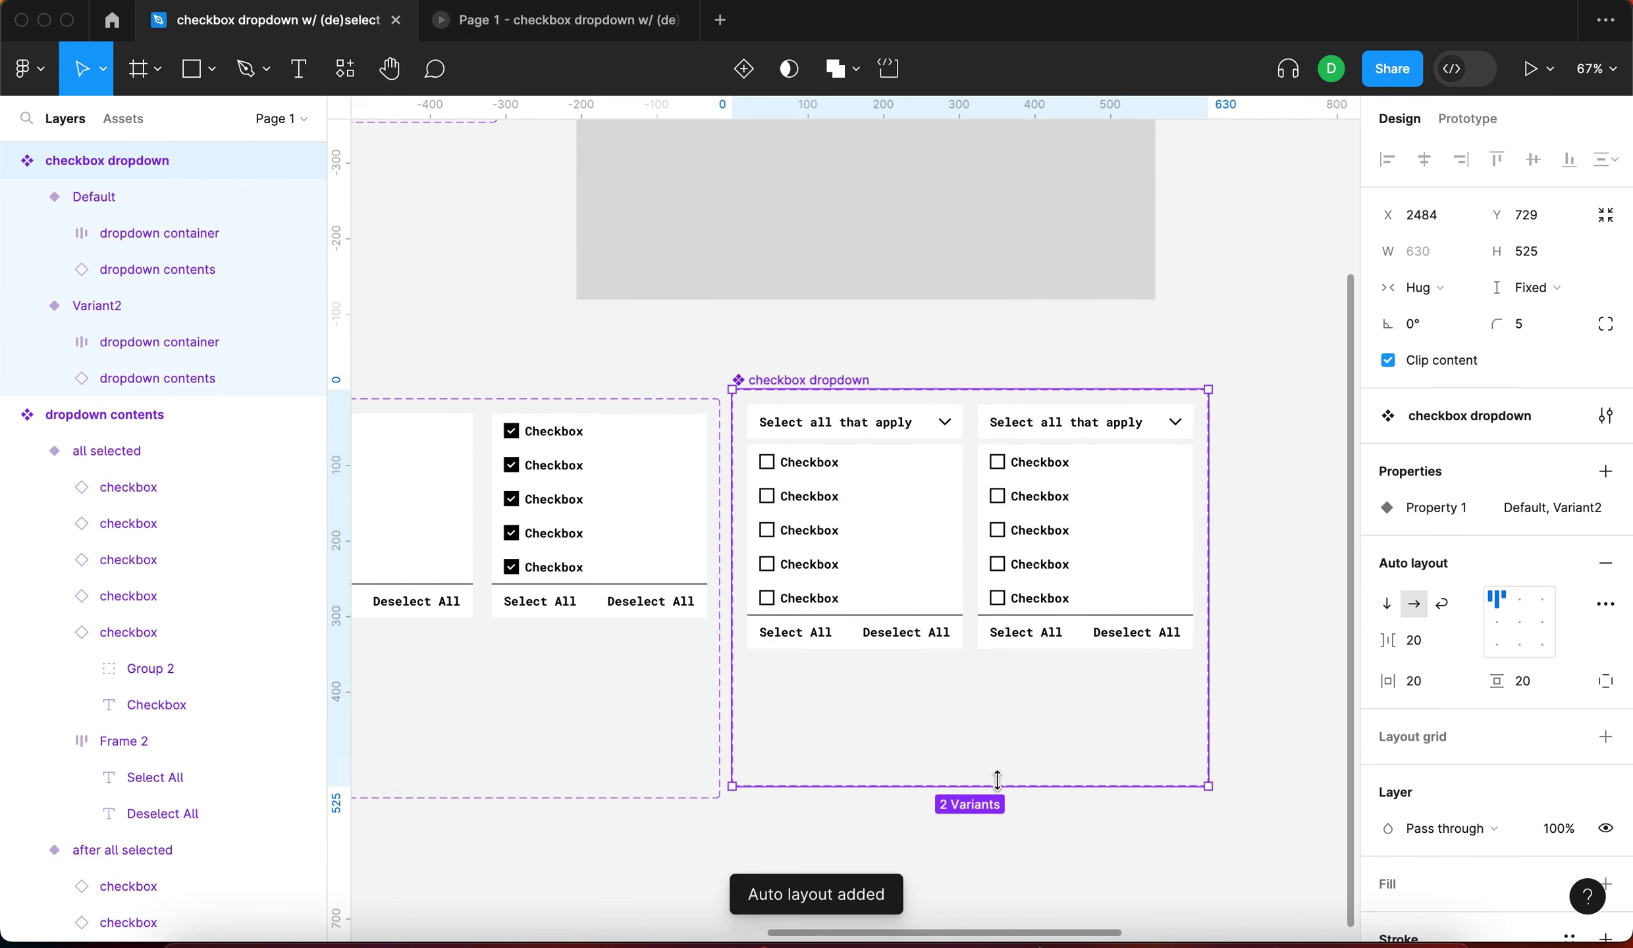
# Hide the dropdown contents in the Default variant of the checkbox dropdown component
pyautogui.click(1290, 503)
pyautogui.click(856, 540)
pyautogui.scroll(3, 1035, 500)
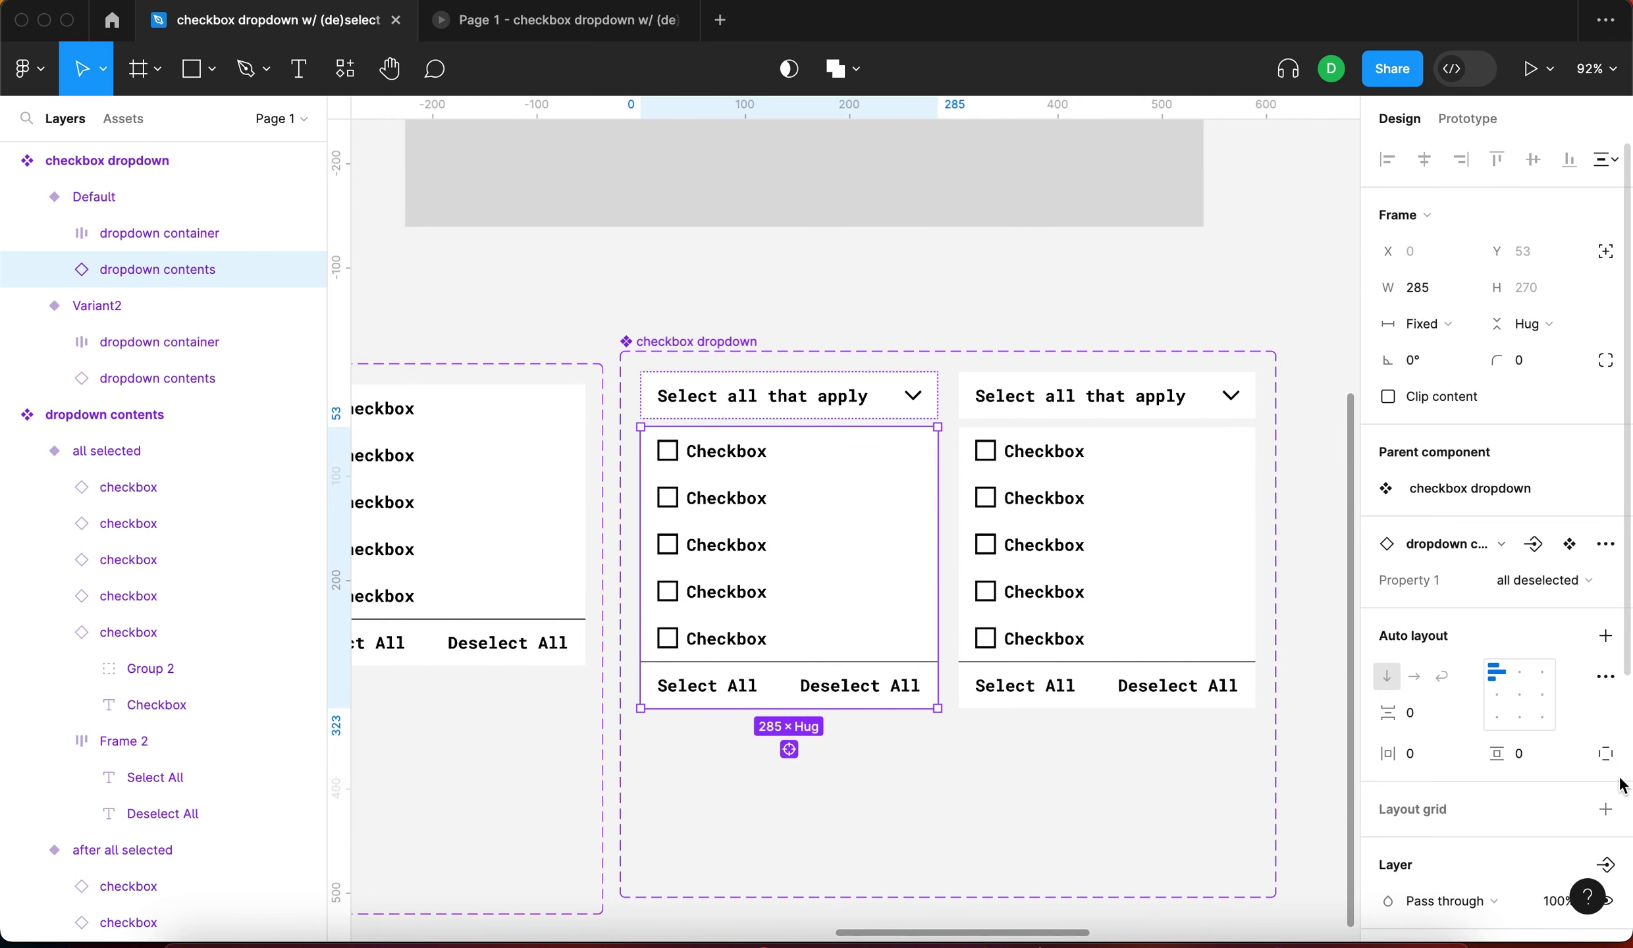
pyautogui.scroll(-3, 1522, 756)
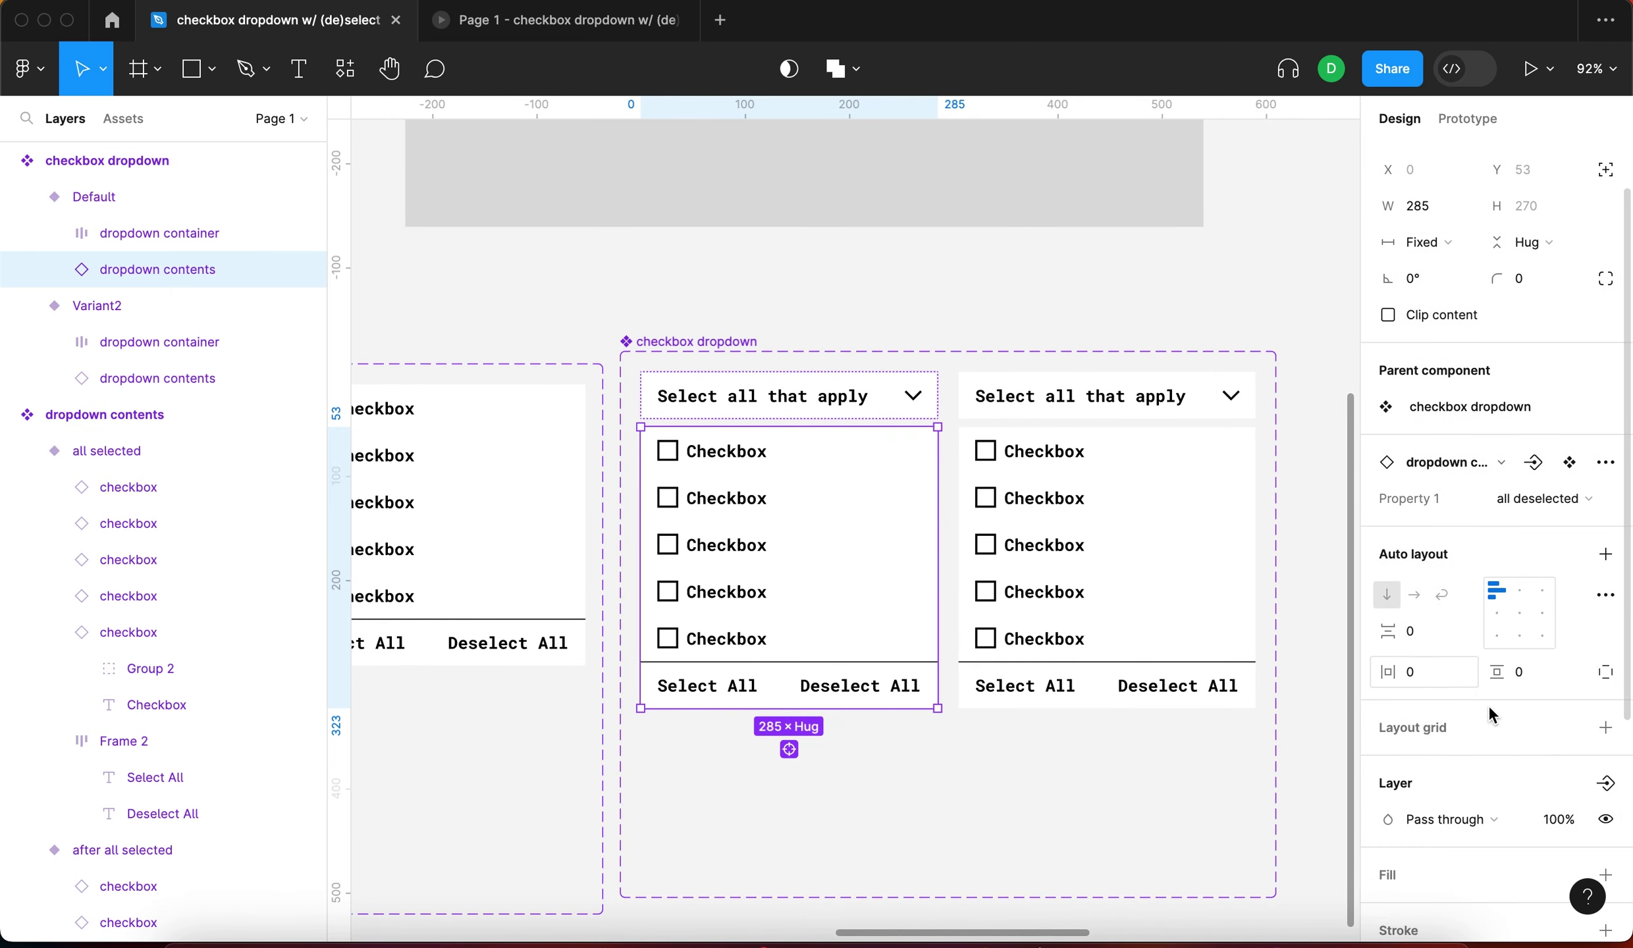
pyautogui.click(1605, 819)
# Connect the Default variant to Variant2 with an on-click, instant Change to interaction
pyautogui.click(777, 393)
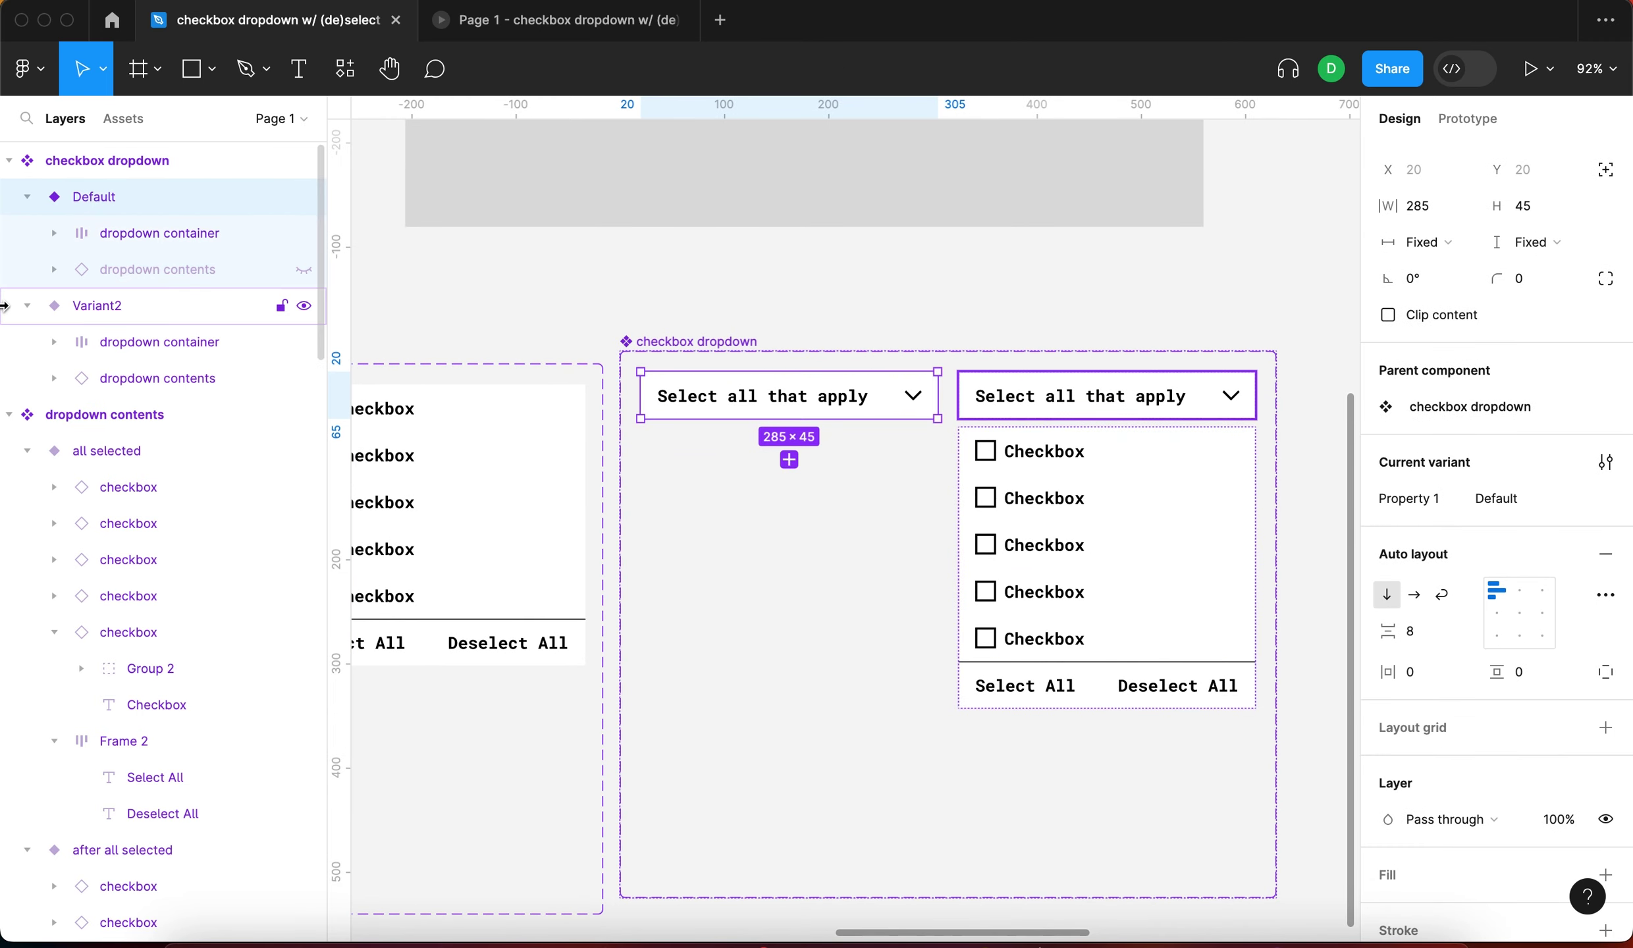
pyautogui.click(1471, 117)
pyautogui.scroll(5, 927, 405)
pyautogui.moveTo(948, 392); pyautogui.dragTo(1020, 438)
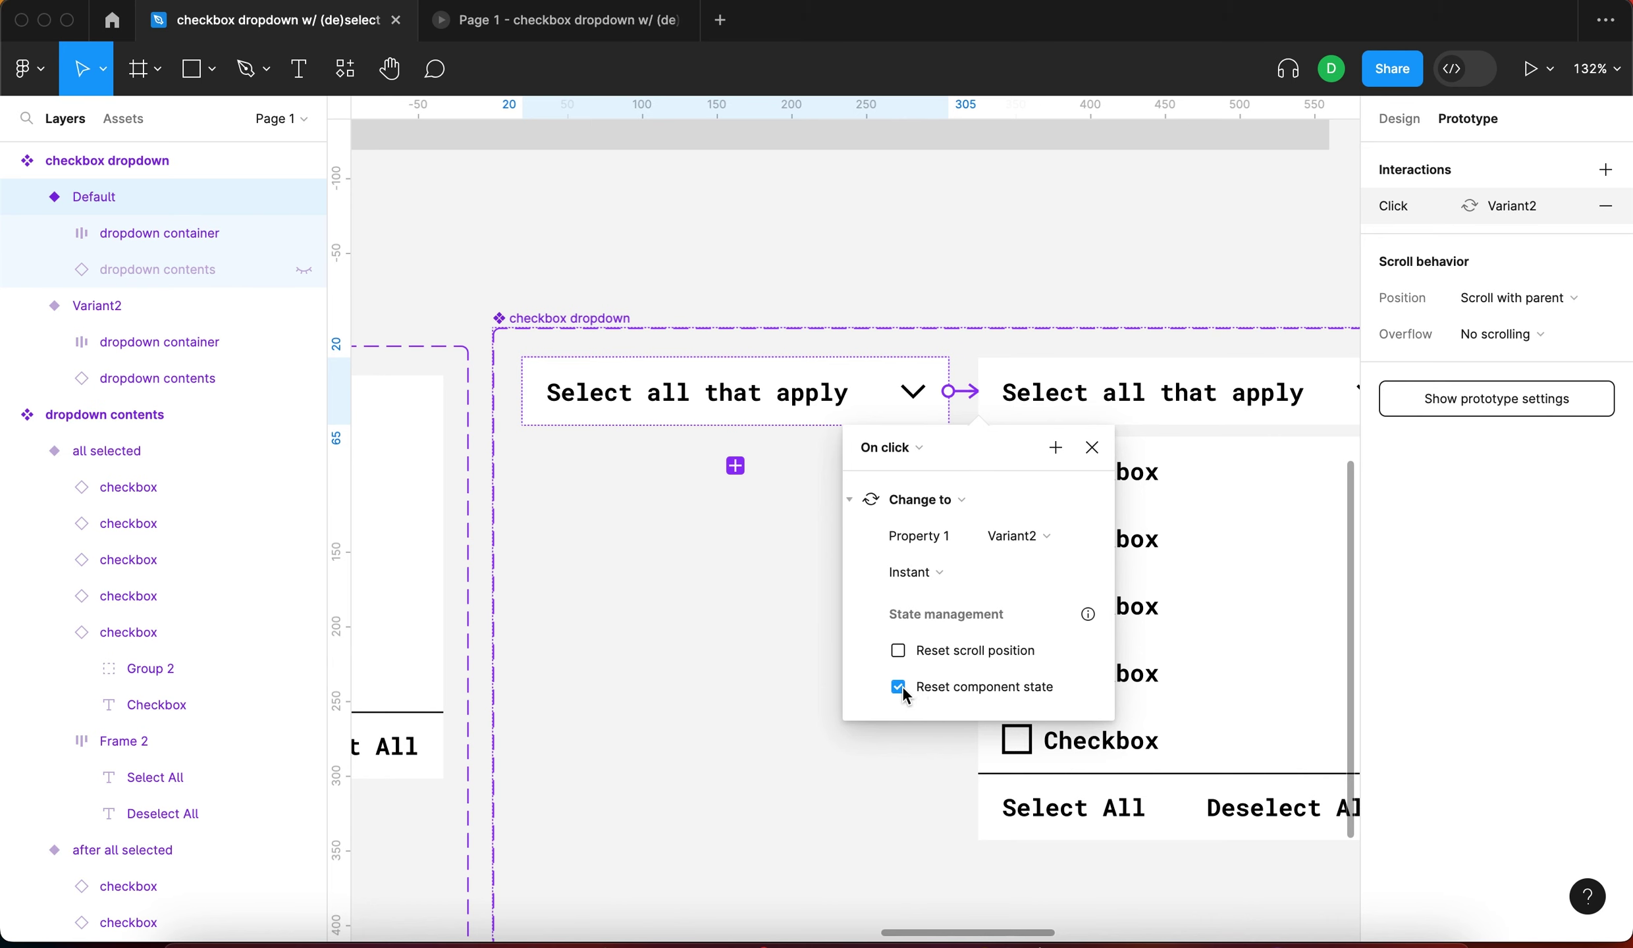
pyautogui.click(1092, 448)
# Connect Variant2's dropdown contents to the Default variant with an instant Change to interaction triggered on Mouse leave
pyautogui.click(1105, 467)
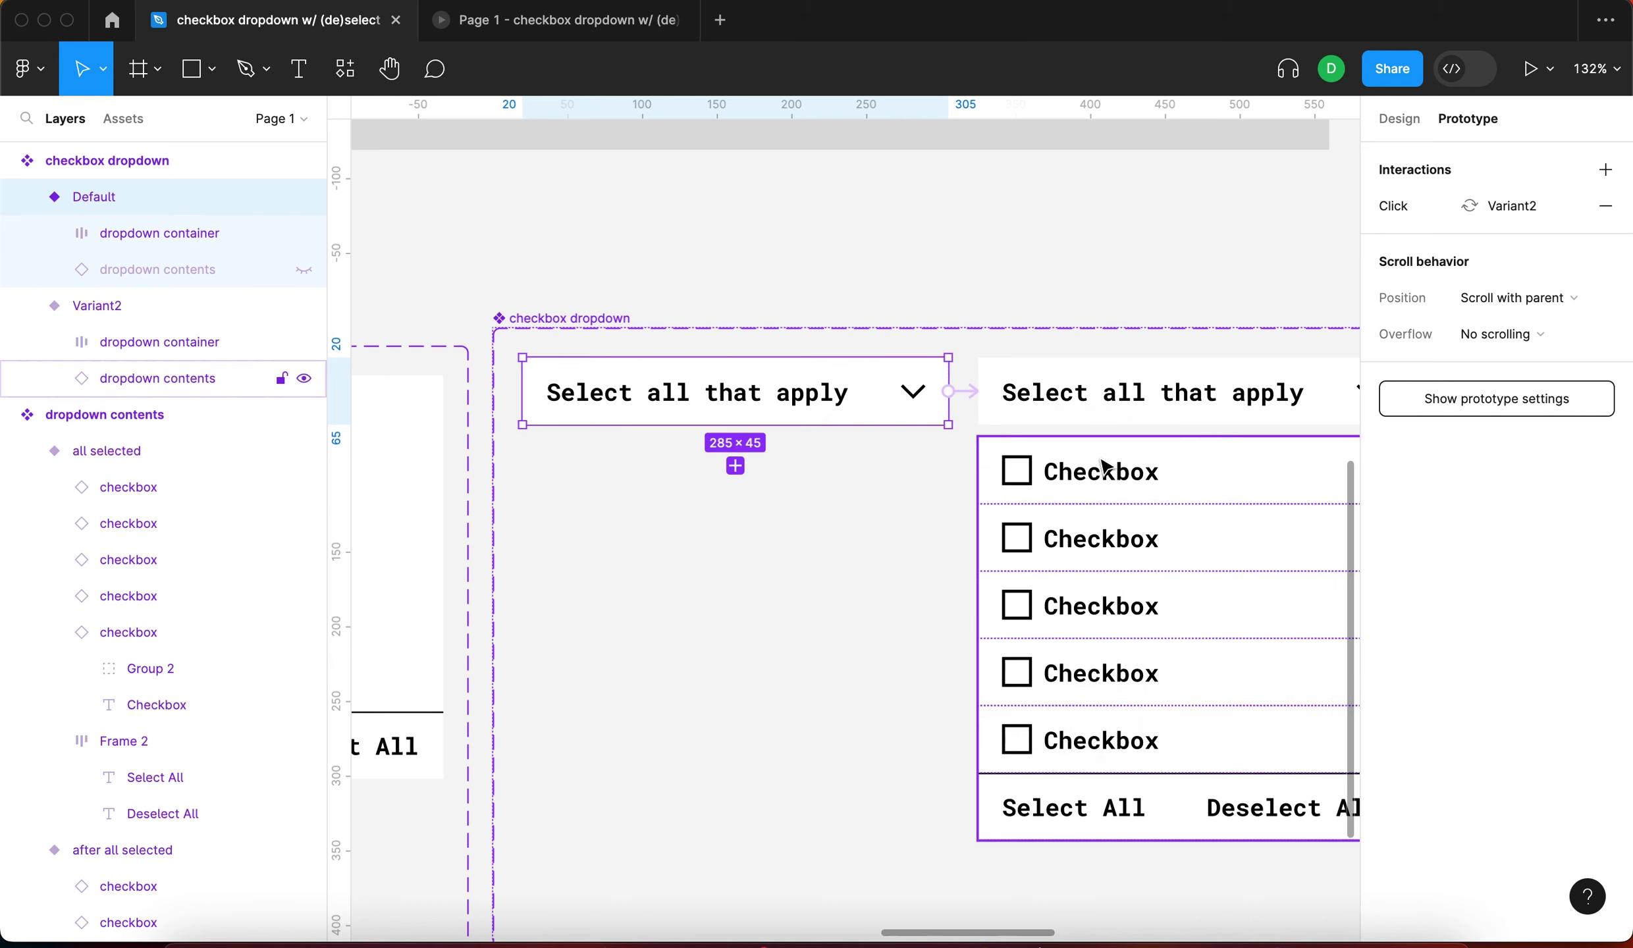
pyautogui.hscroll(3, 1104, 527)
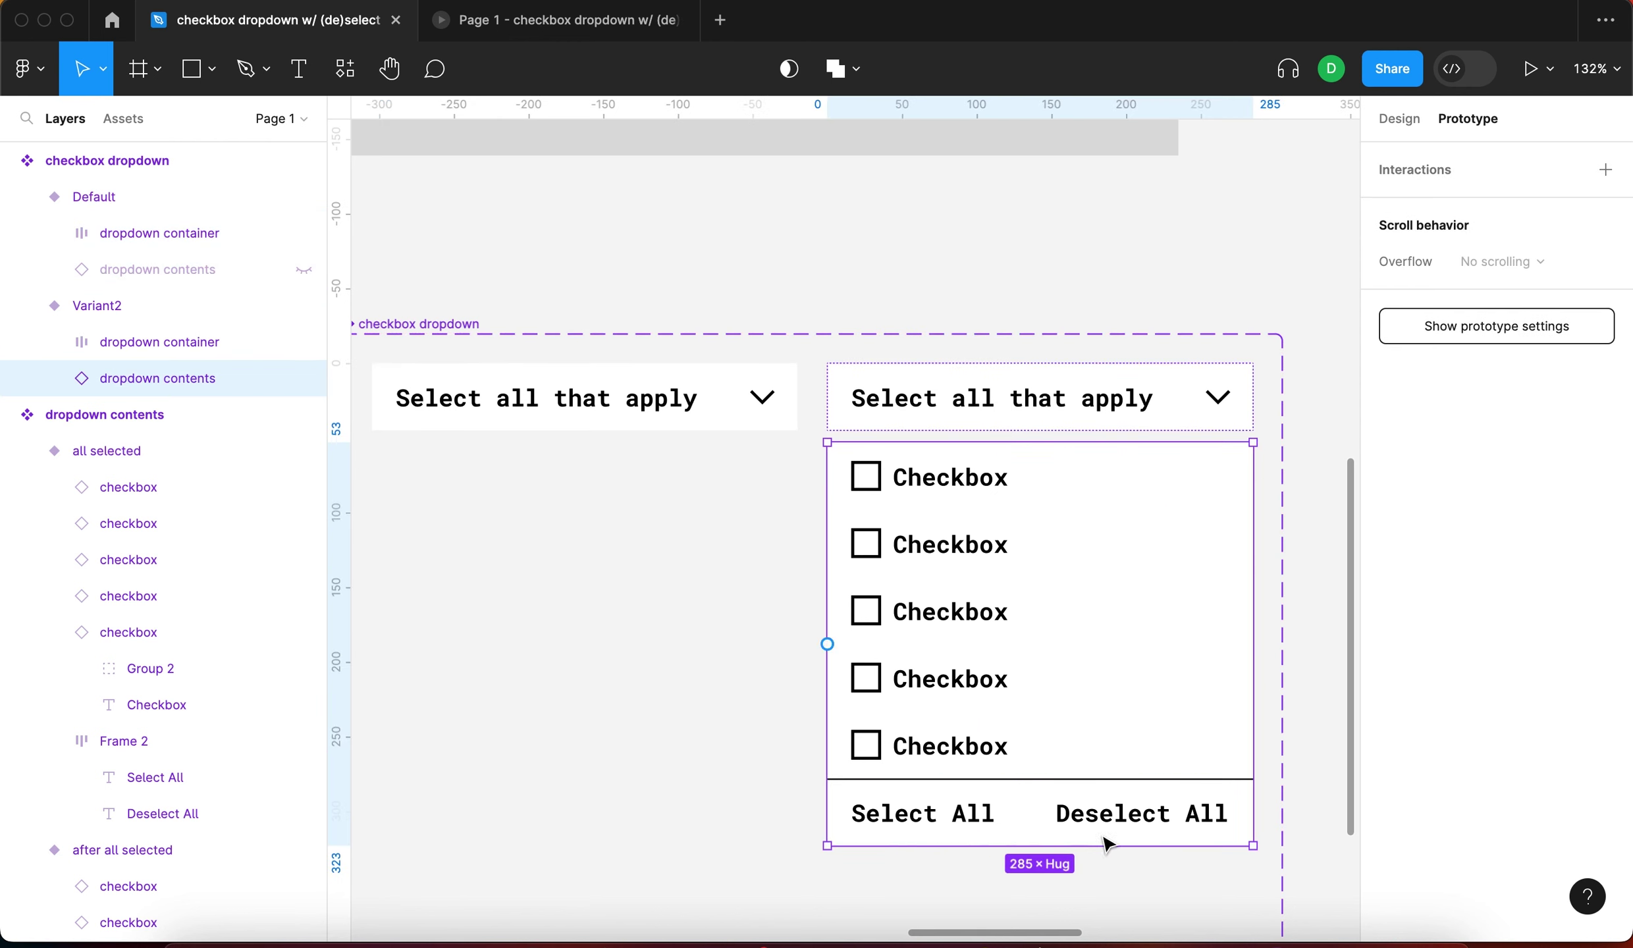
pyautogui.moveTo(827, 644); pyautogui.dragTo(751, 390)
pyautogui.click(521, 486)
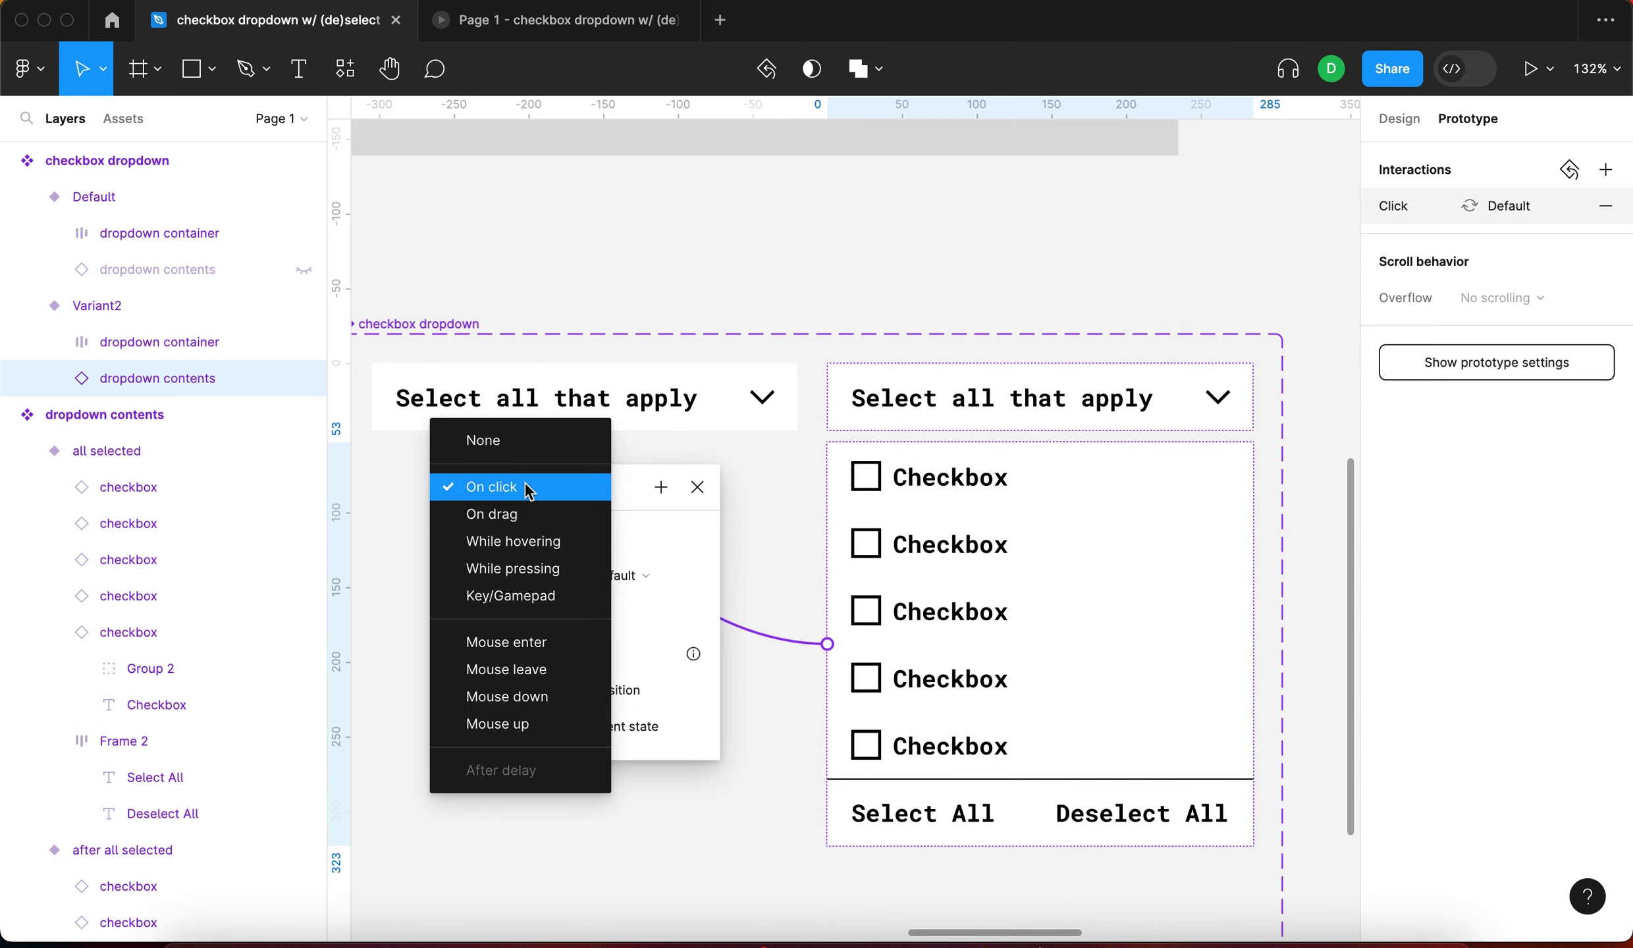
pyautogui.click(520, 670)
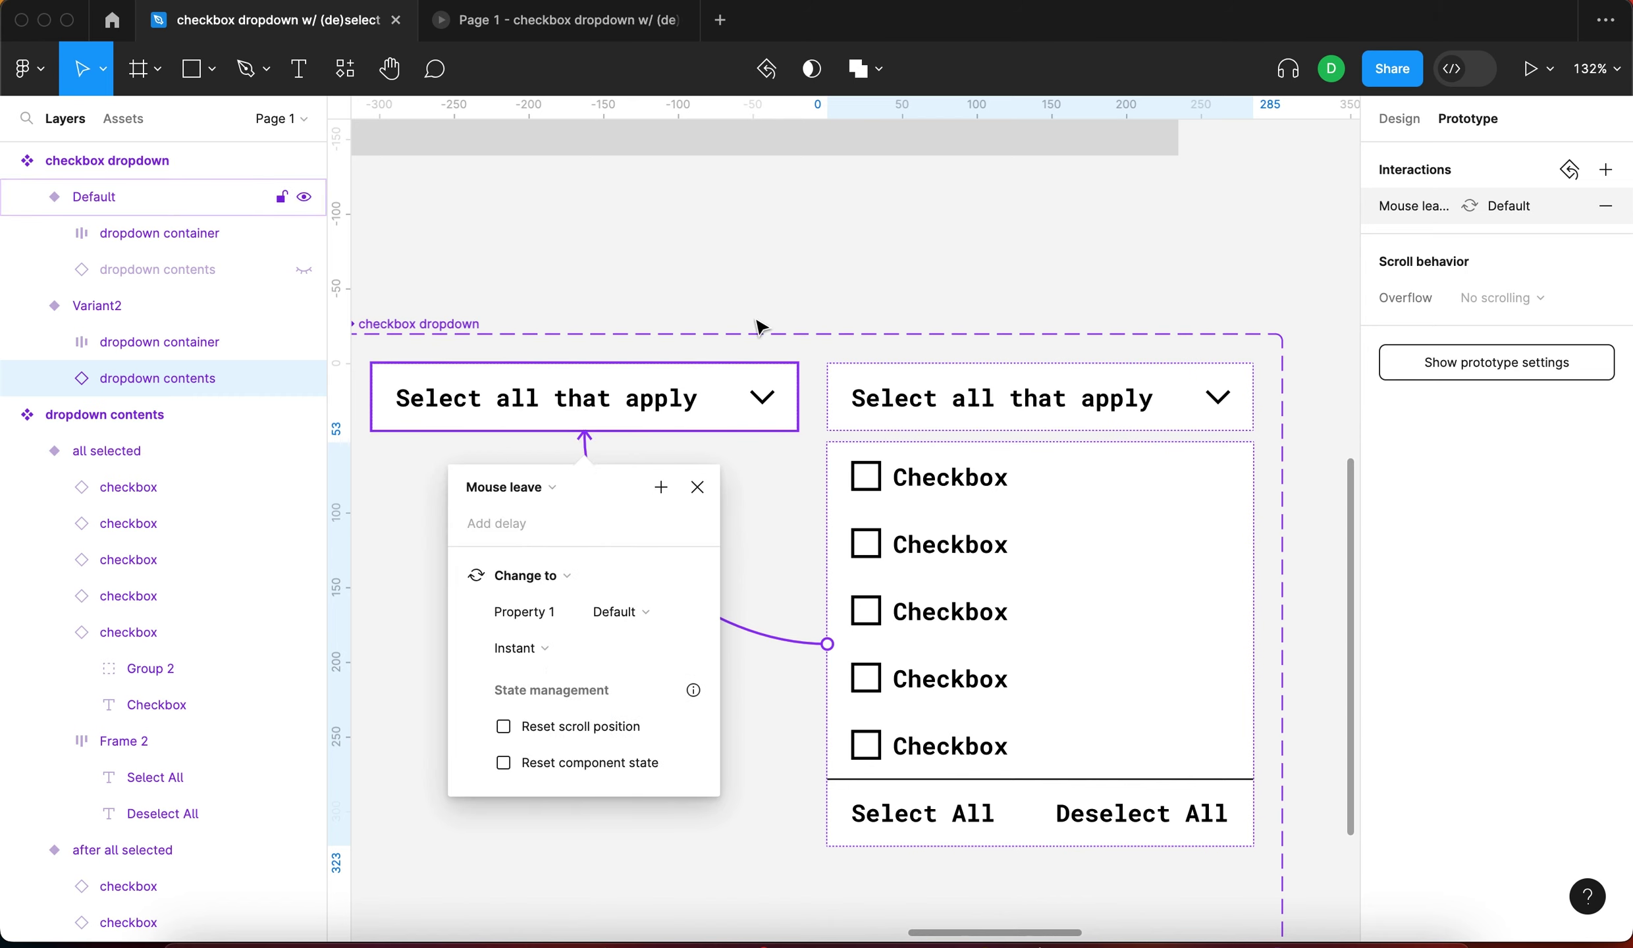
pyautogui.click(798, 263)
# Place an instance of the checkbox dropdown's Default variant in the test frame at X 88, Y 90
pyautogui.scroll(-5, 800, 317)
pyautogui.scroll(5, 1053, 678)
pyautogui.hscroll(-5, 1054, 678)
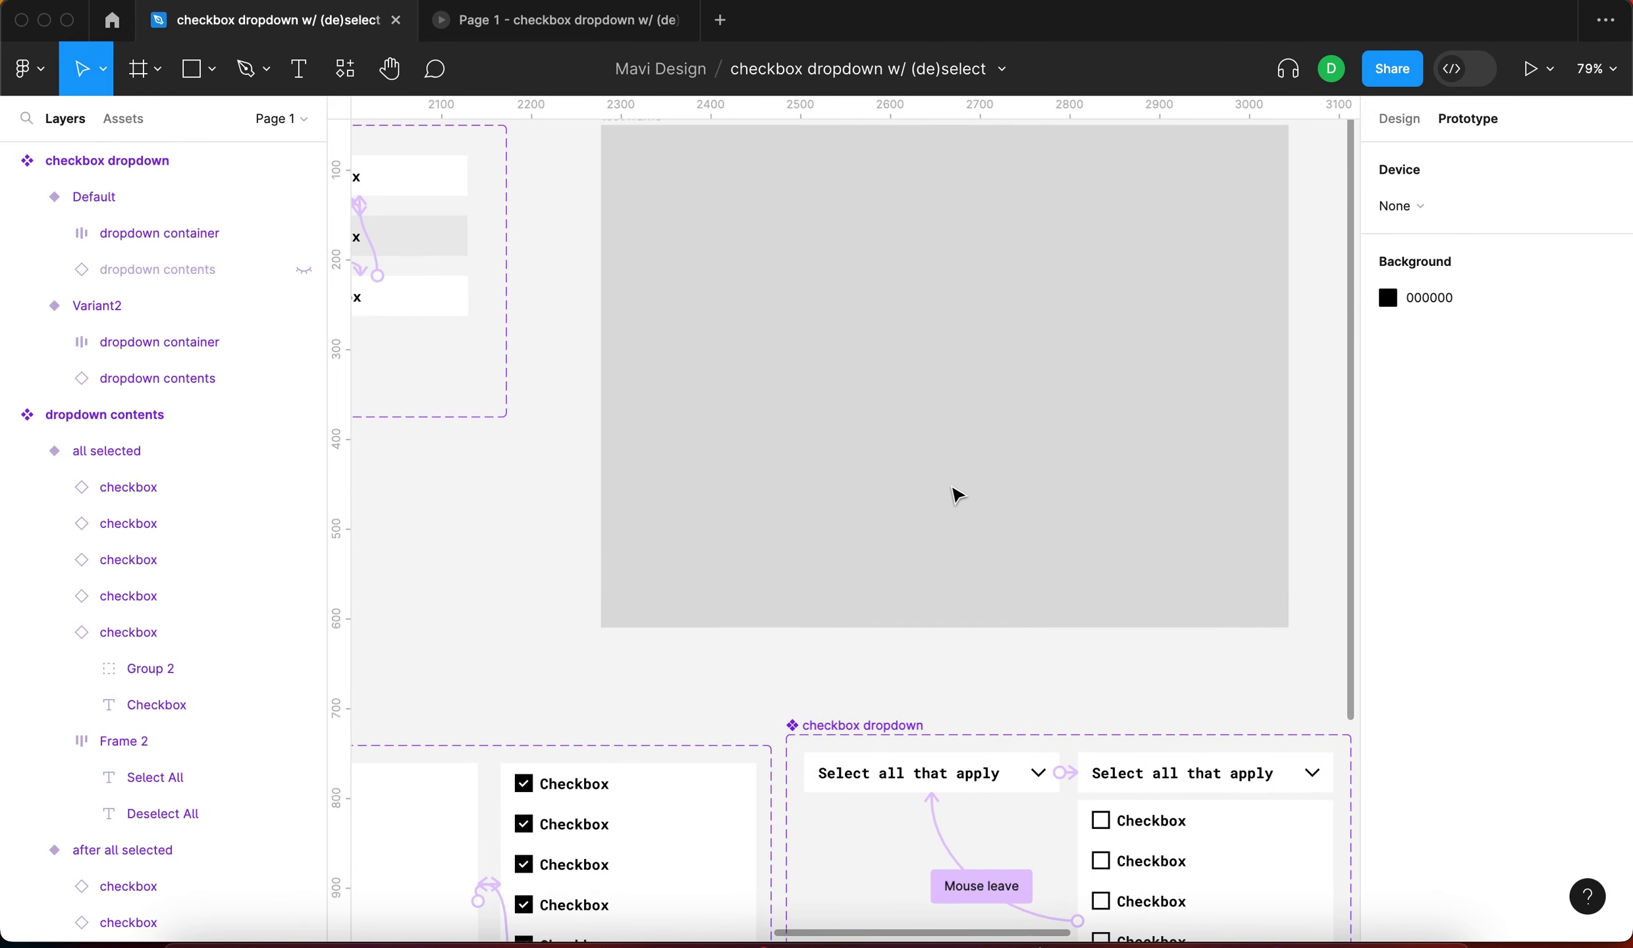
pyautogui.scroll(-5, 954, 493)
pyautogui.hscroll(3, 909, 484)
pyautogui.click(816, 678)
pyautogui.scroll(5, 1034, 607)
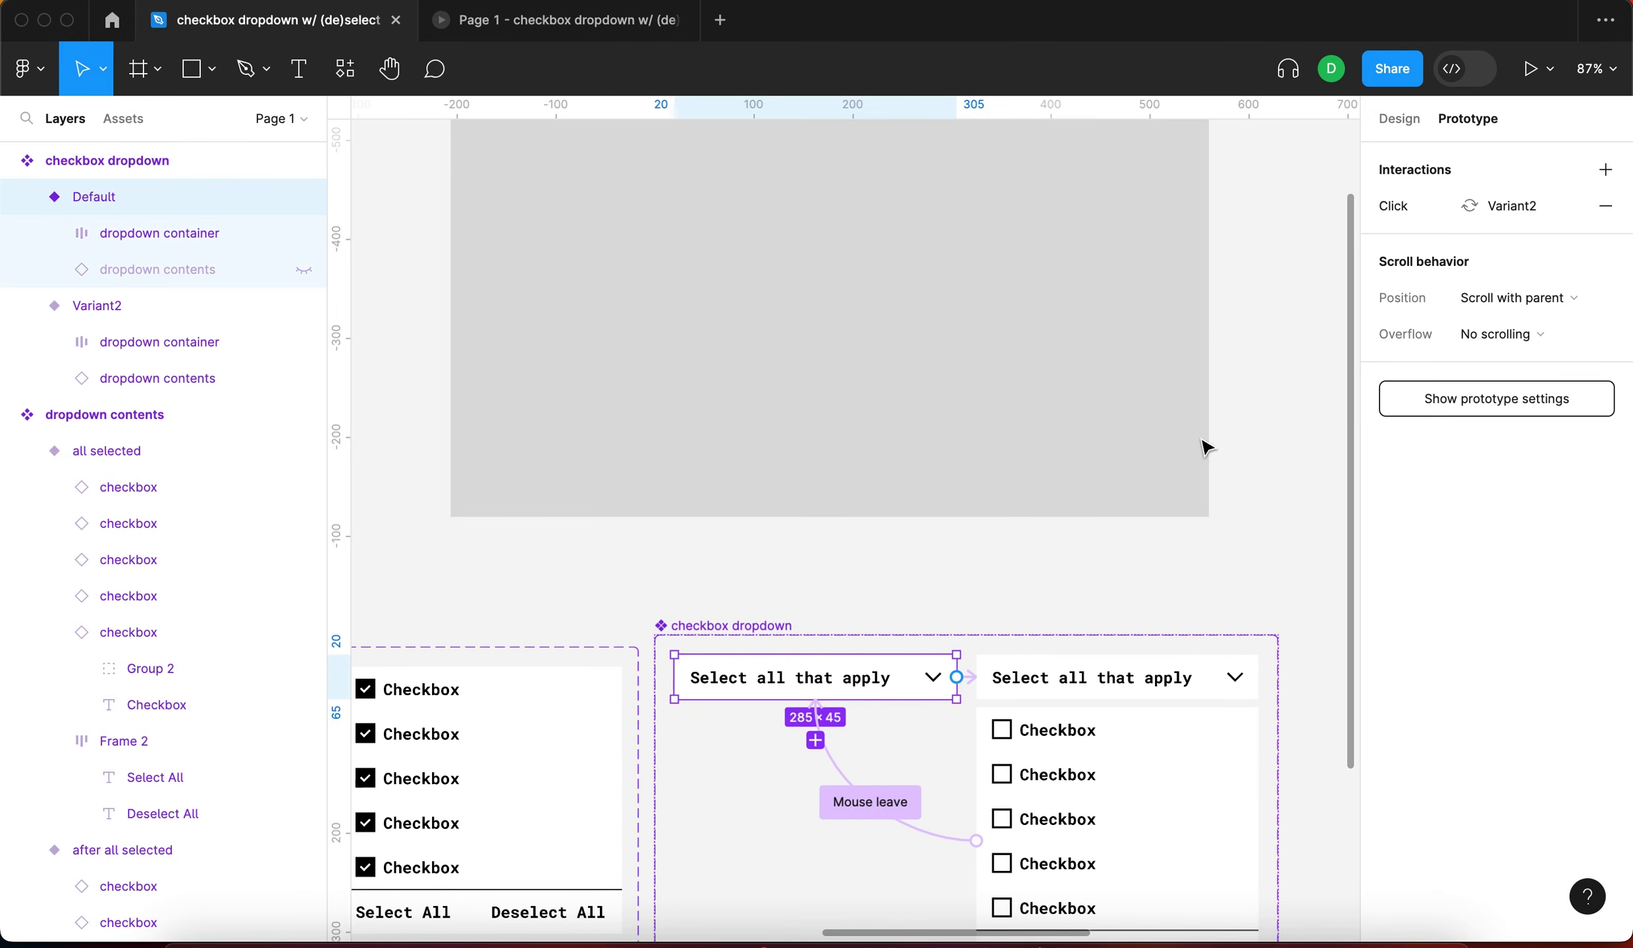
pyautogui.click(1403, 129)
pyautogui.moveTo(890, 681); pyautogui.dragTo(813, 184)
pyautogui.hotkey('shift', '2')
# Check the checkbox dropdown instance in the prototype preview and return to the design file
pyautogui.click(619, 26)
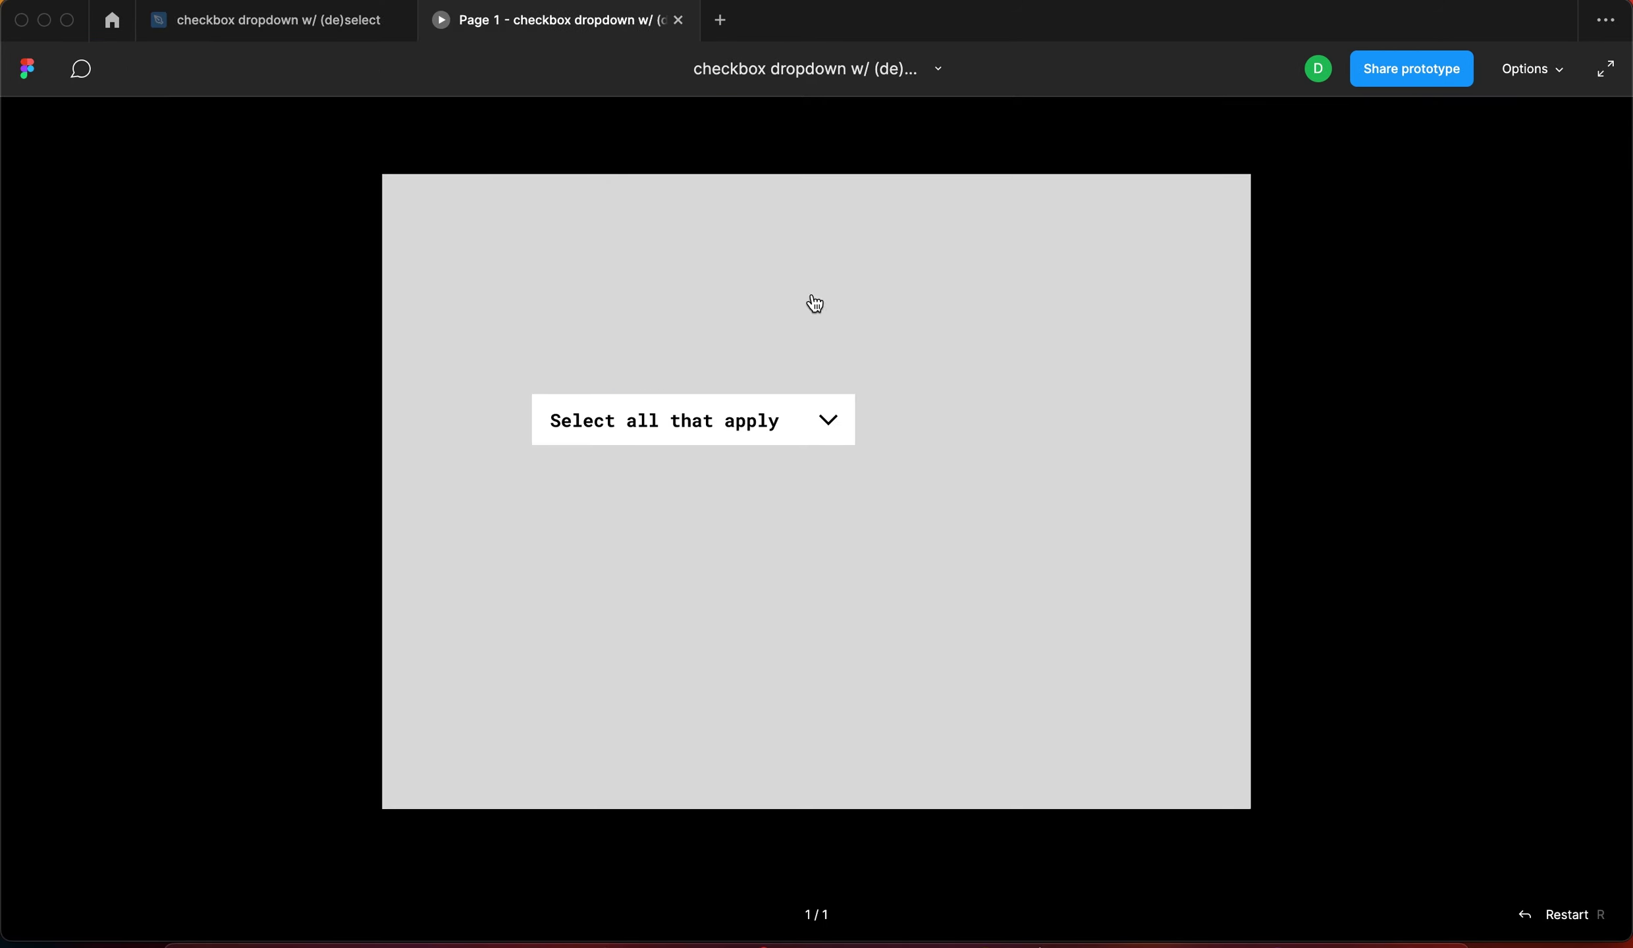
pyautogui.click(932, 300)
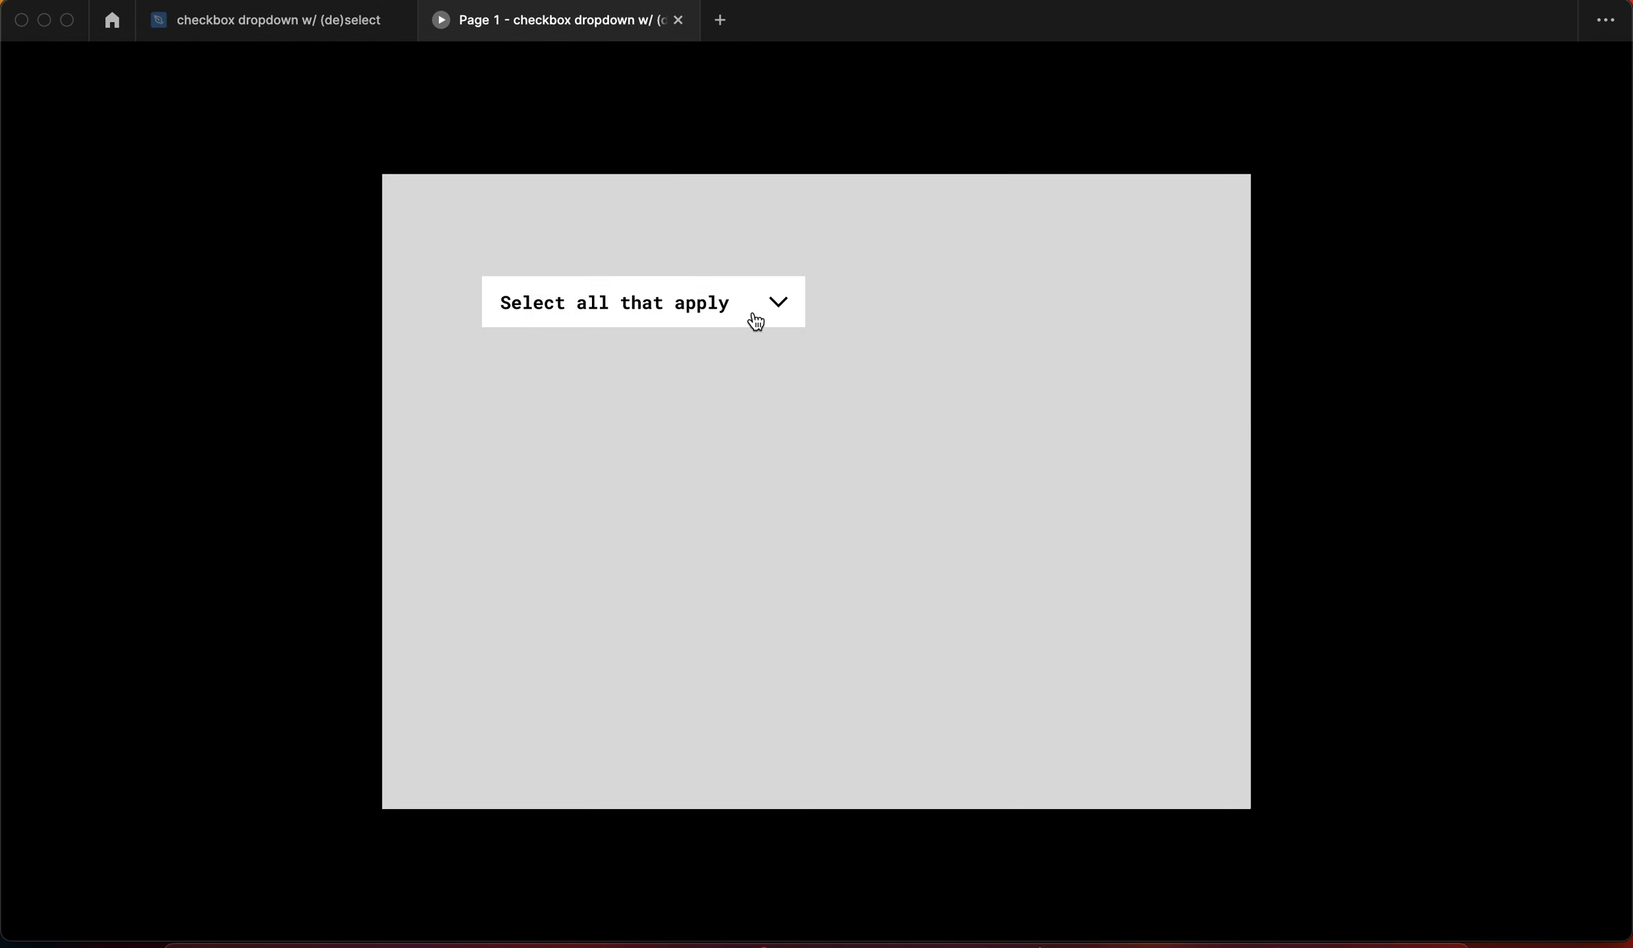
pyautogui.click(346, 33)
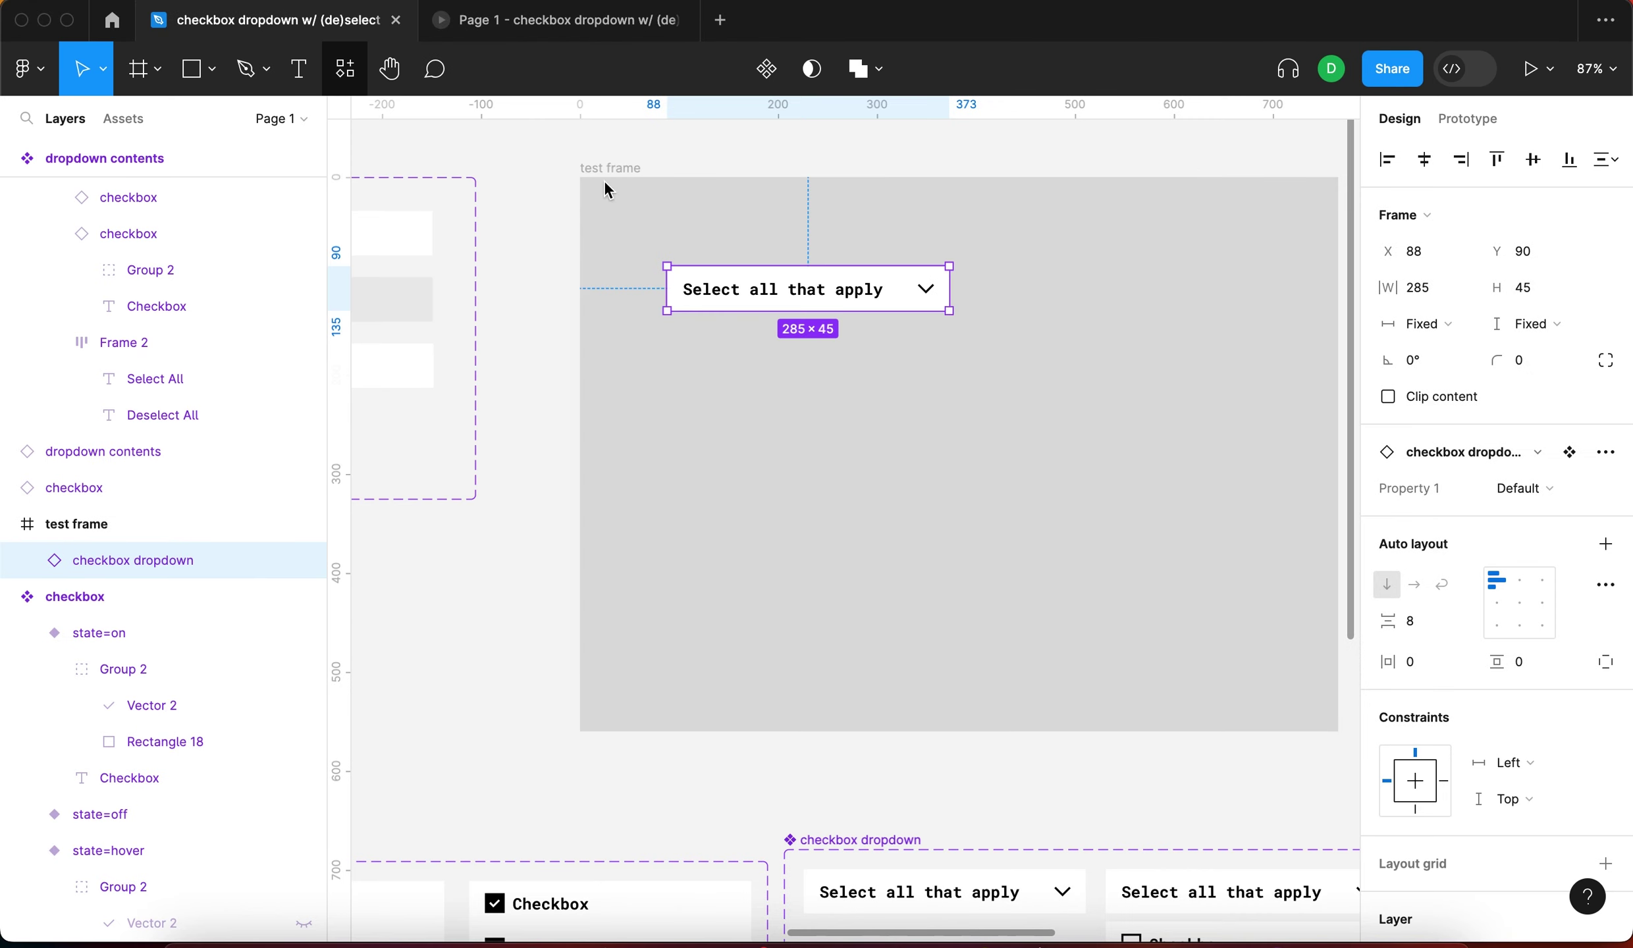
# Delete the Mouse leave interaction between Variant2's dropdown contents and the Default variant
pyautogui.scroll(-5, 689, 200)
pyautogui.click(864, 703)
pyautogui.hotkey('shift', '2')
pyautogui.click(1468, 119)
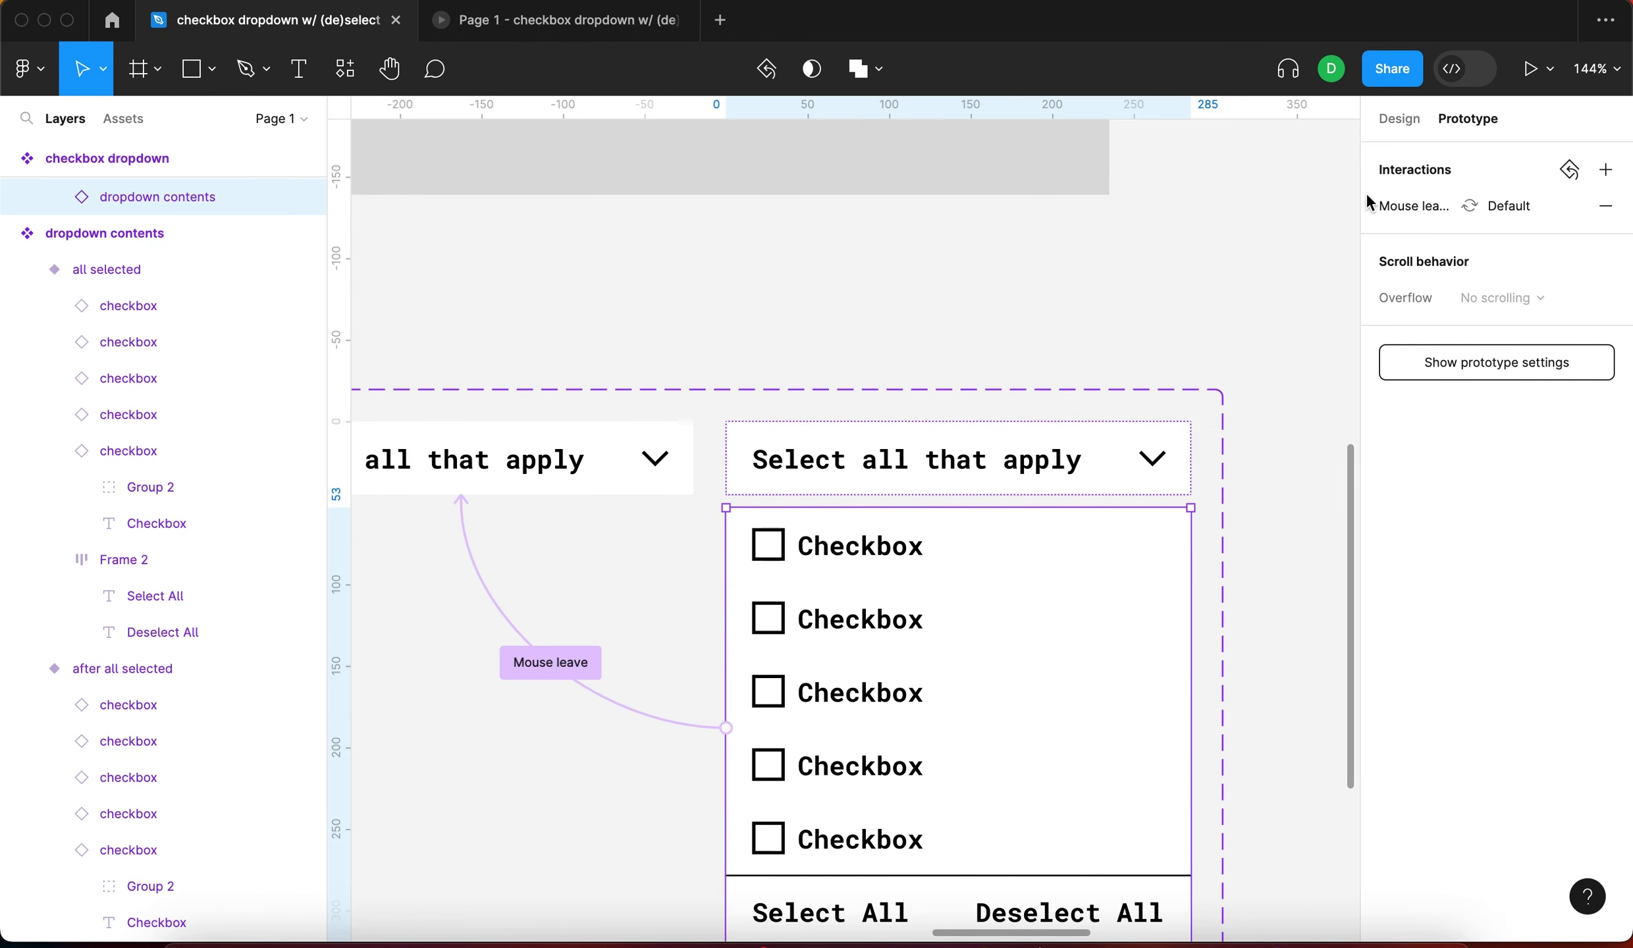
pyautogui.scroll(-5, 624, 688)
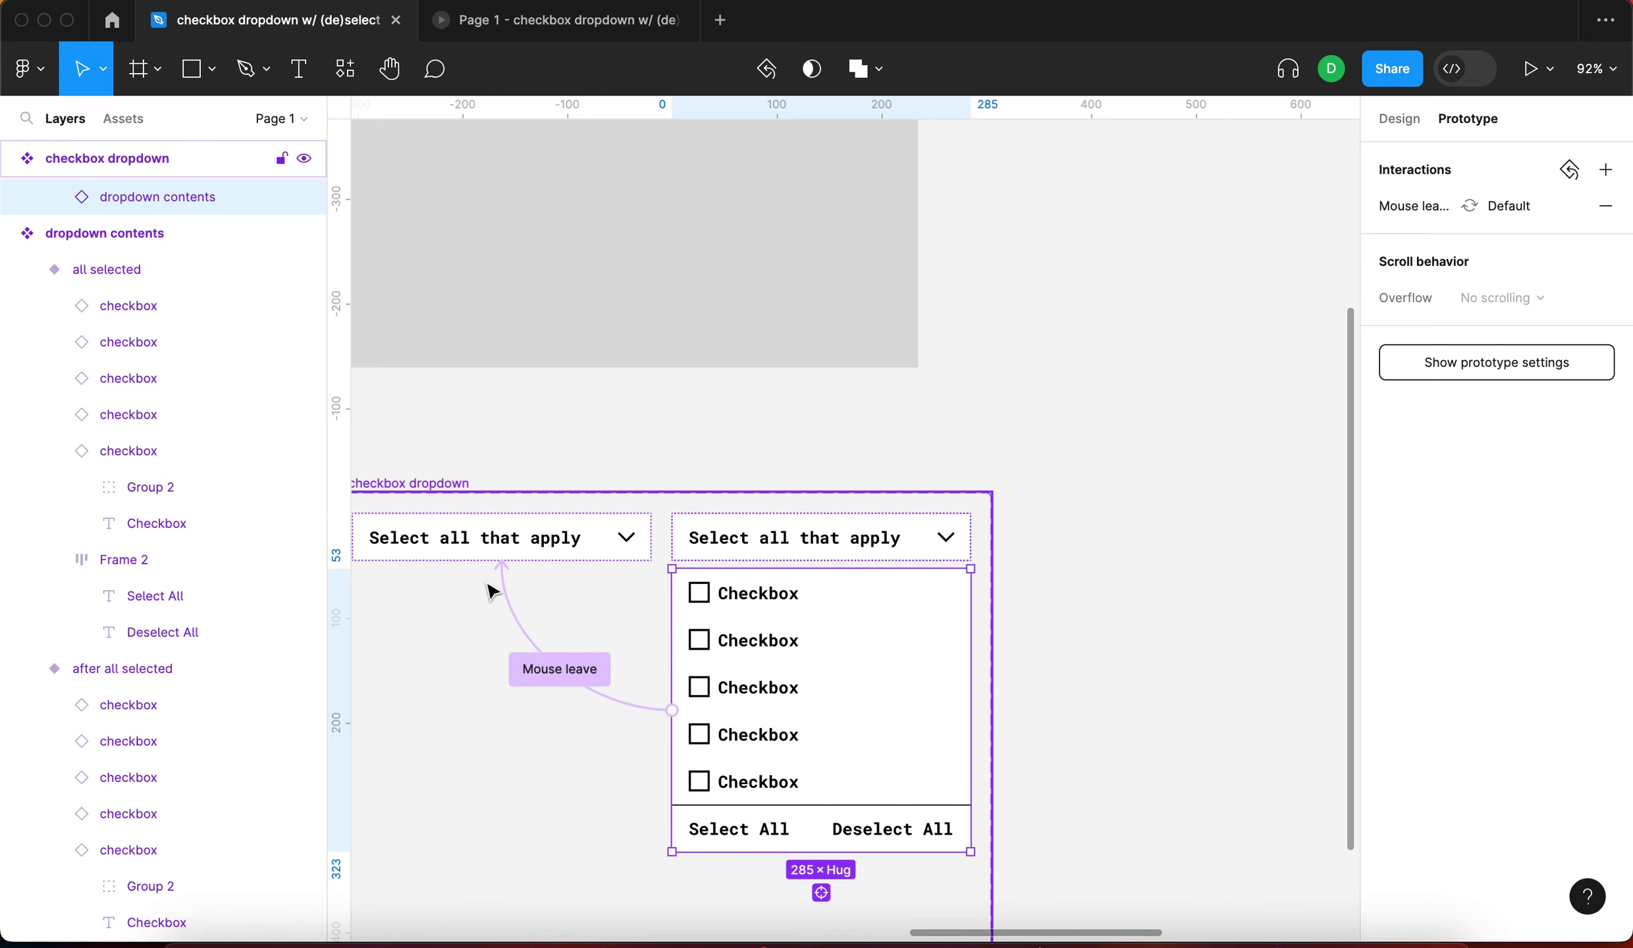
pyautogui.click(540, 673)
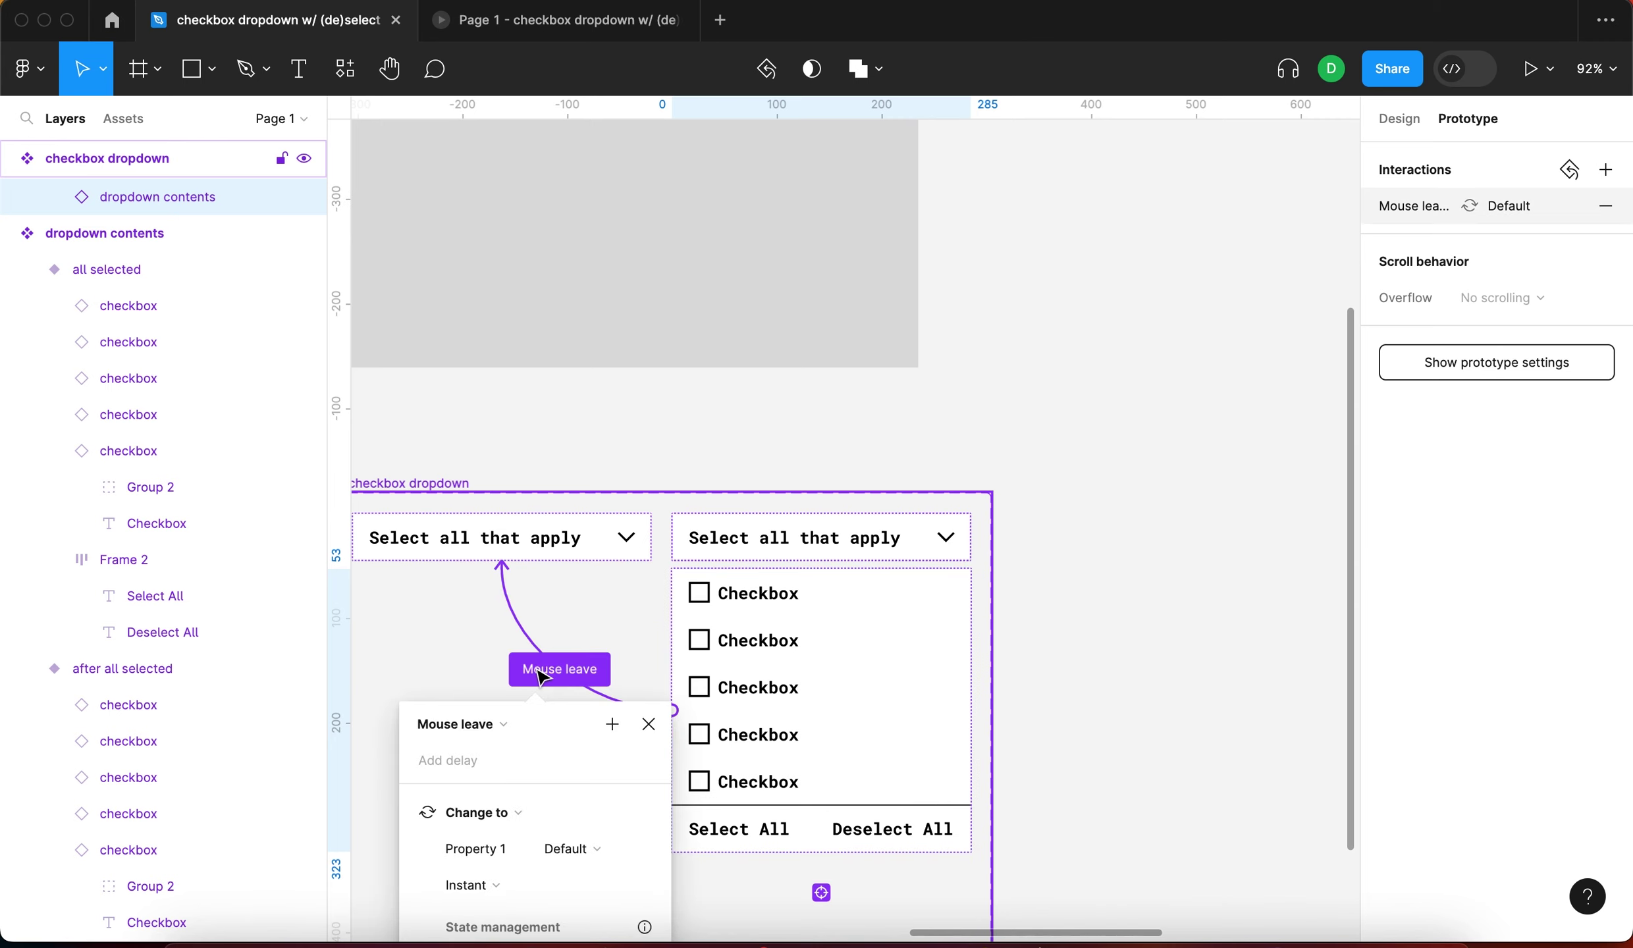
pyautogui.press('BackSpace')
# Connect Variant2 back to the Default variant with an on-click, instant Change to interaction
pyautogui.click(715, 541)
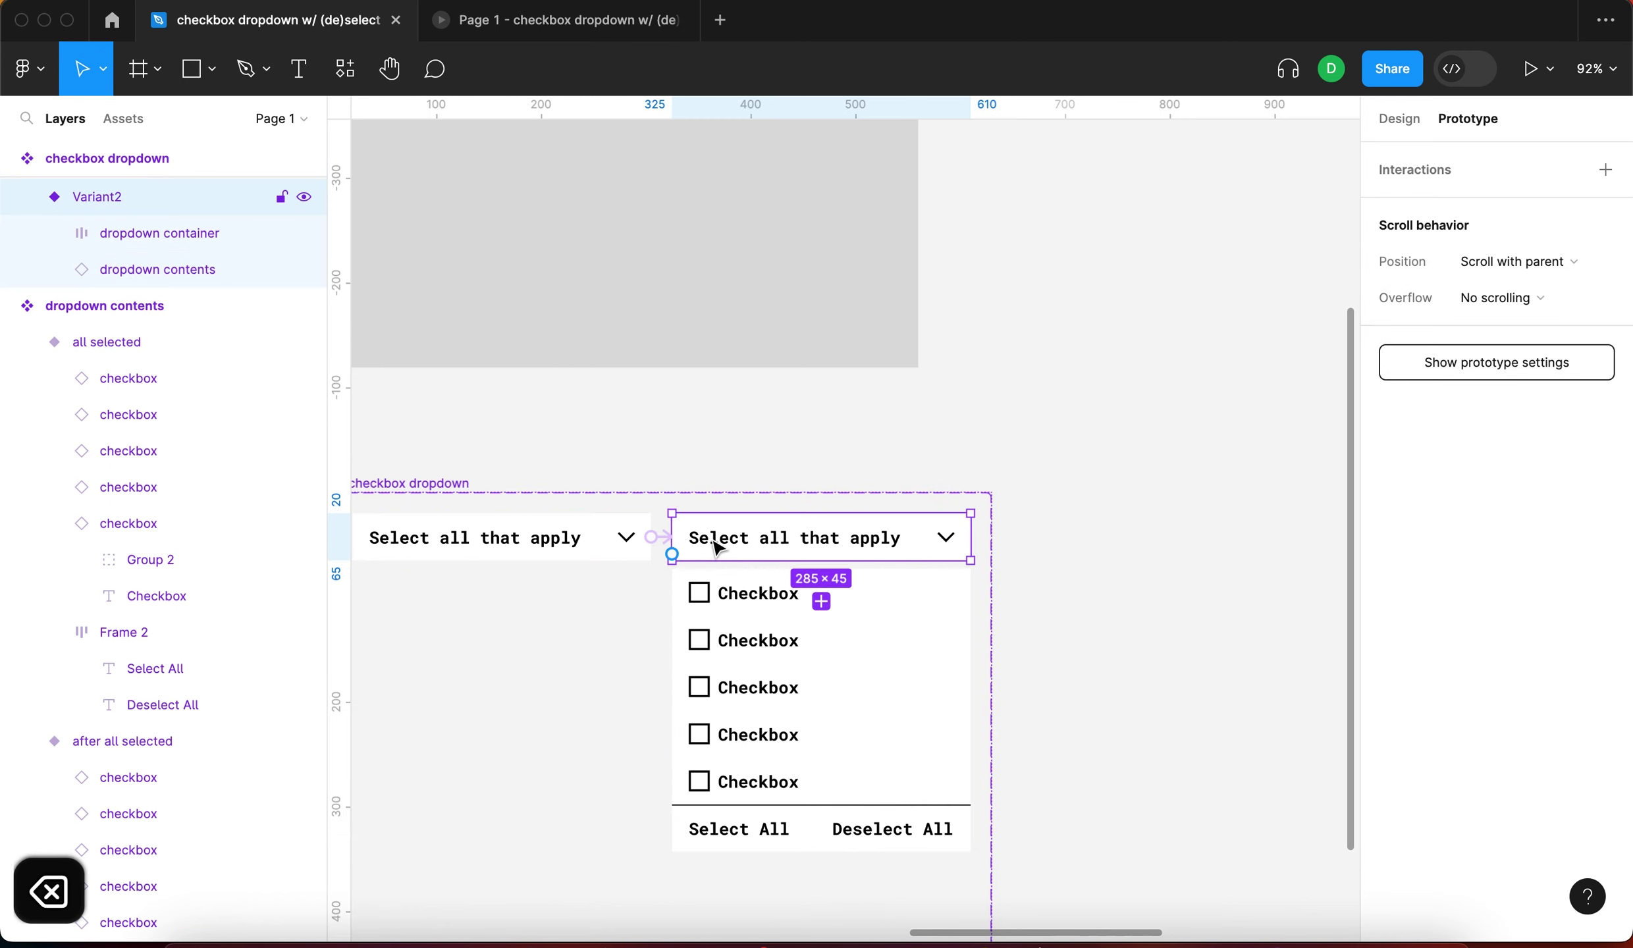
pyautogui.scroll(5, 715, 546)
pyautogui.moveTo(631, 559); pyautogui.dragTo(576, 583)
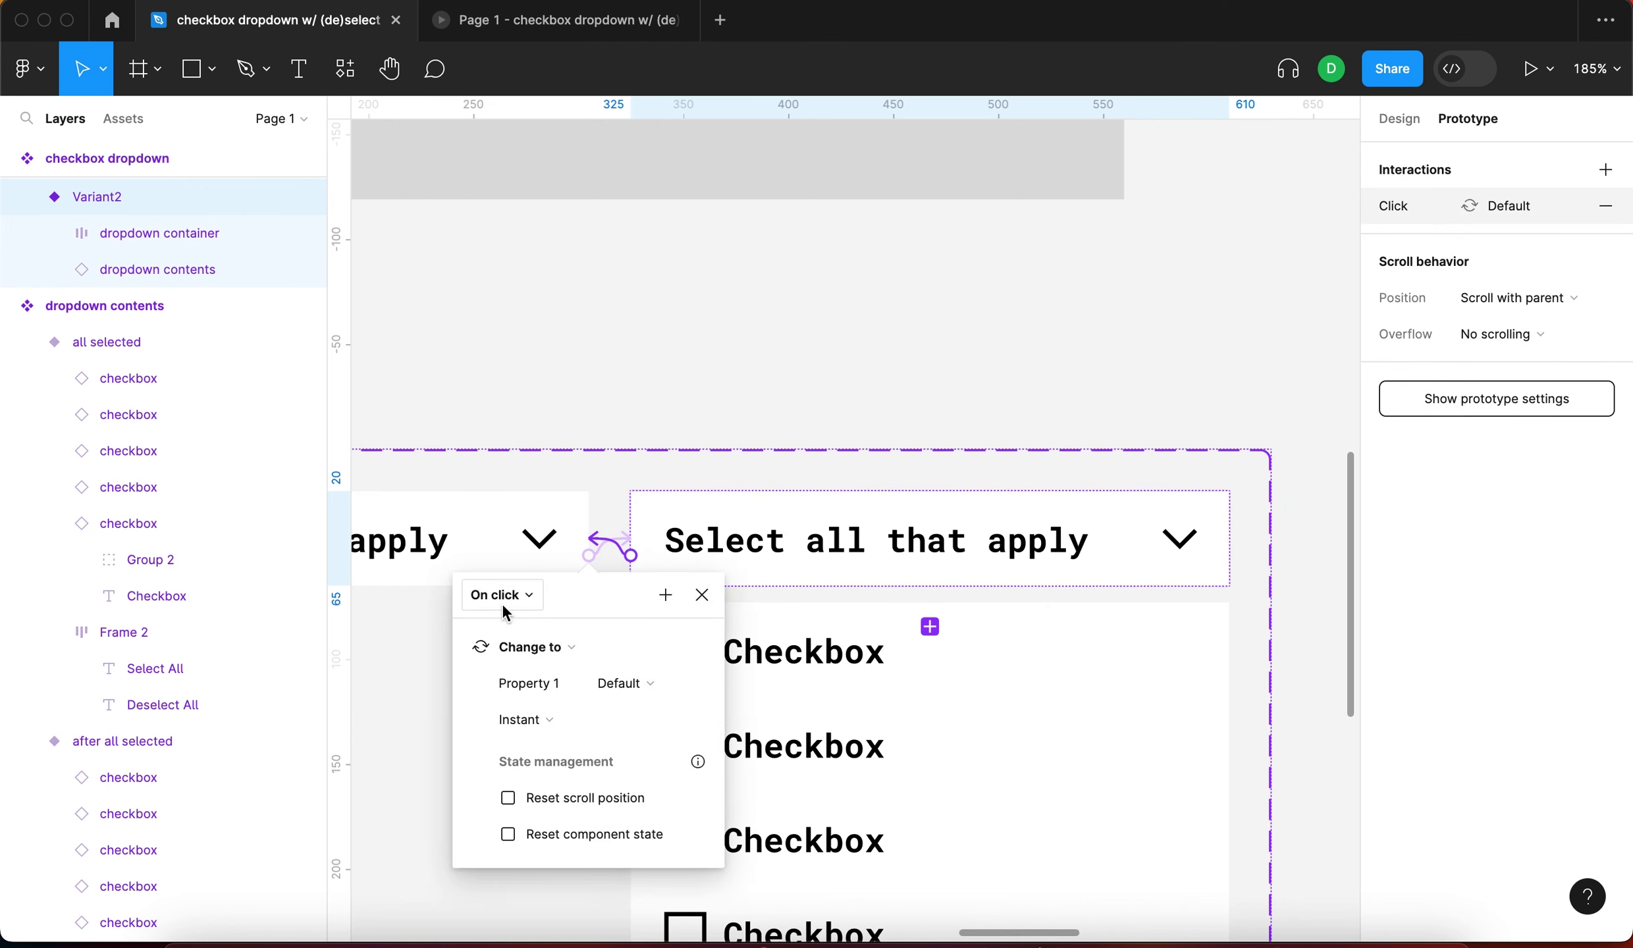
pyautogui.click(702, 596)
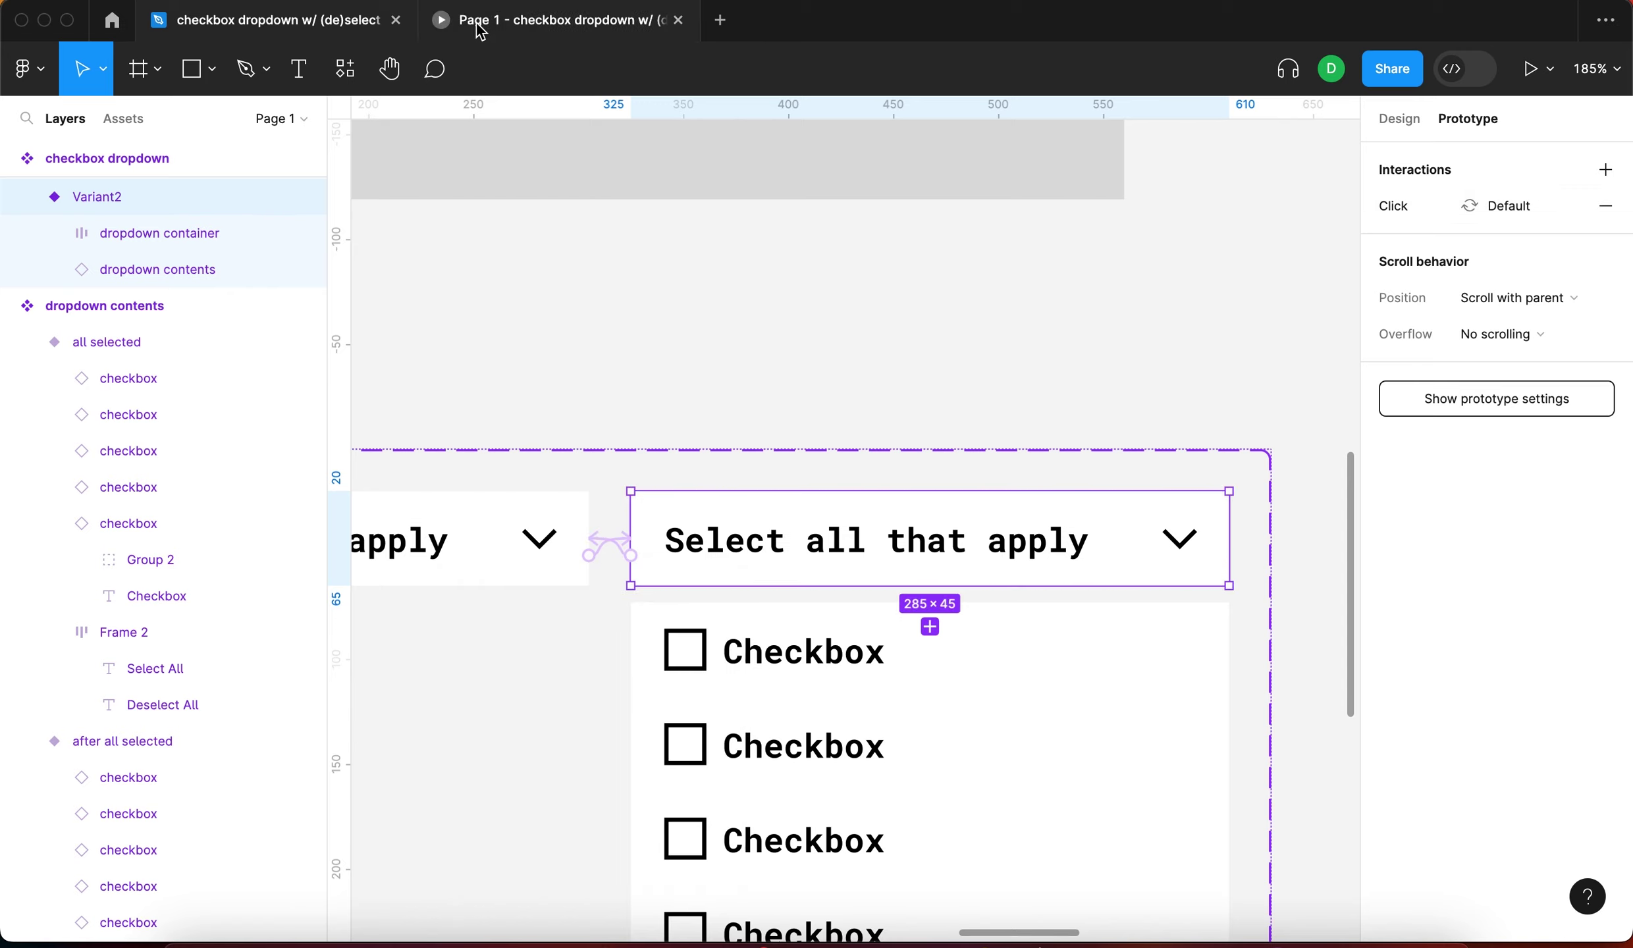
# In the prototype preview, open the dropdown, tick its first three checkboxes and close it
pyautogui.click(474, 20)
pyautogui.click(682, 302)
pyautogui.click(693, 376)
pyautogui.click(583, 415)
pyautogui.click(576, 467)
pyautogui.click(754, 291)
pyautogui.click(977, 321)
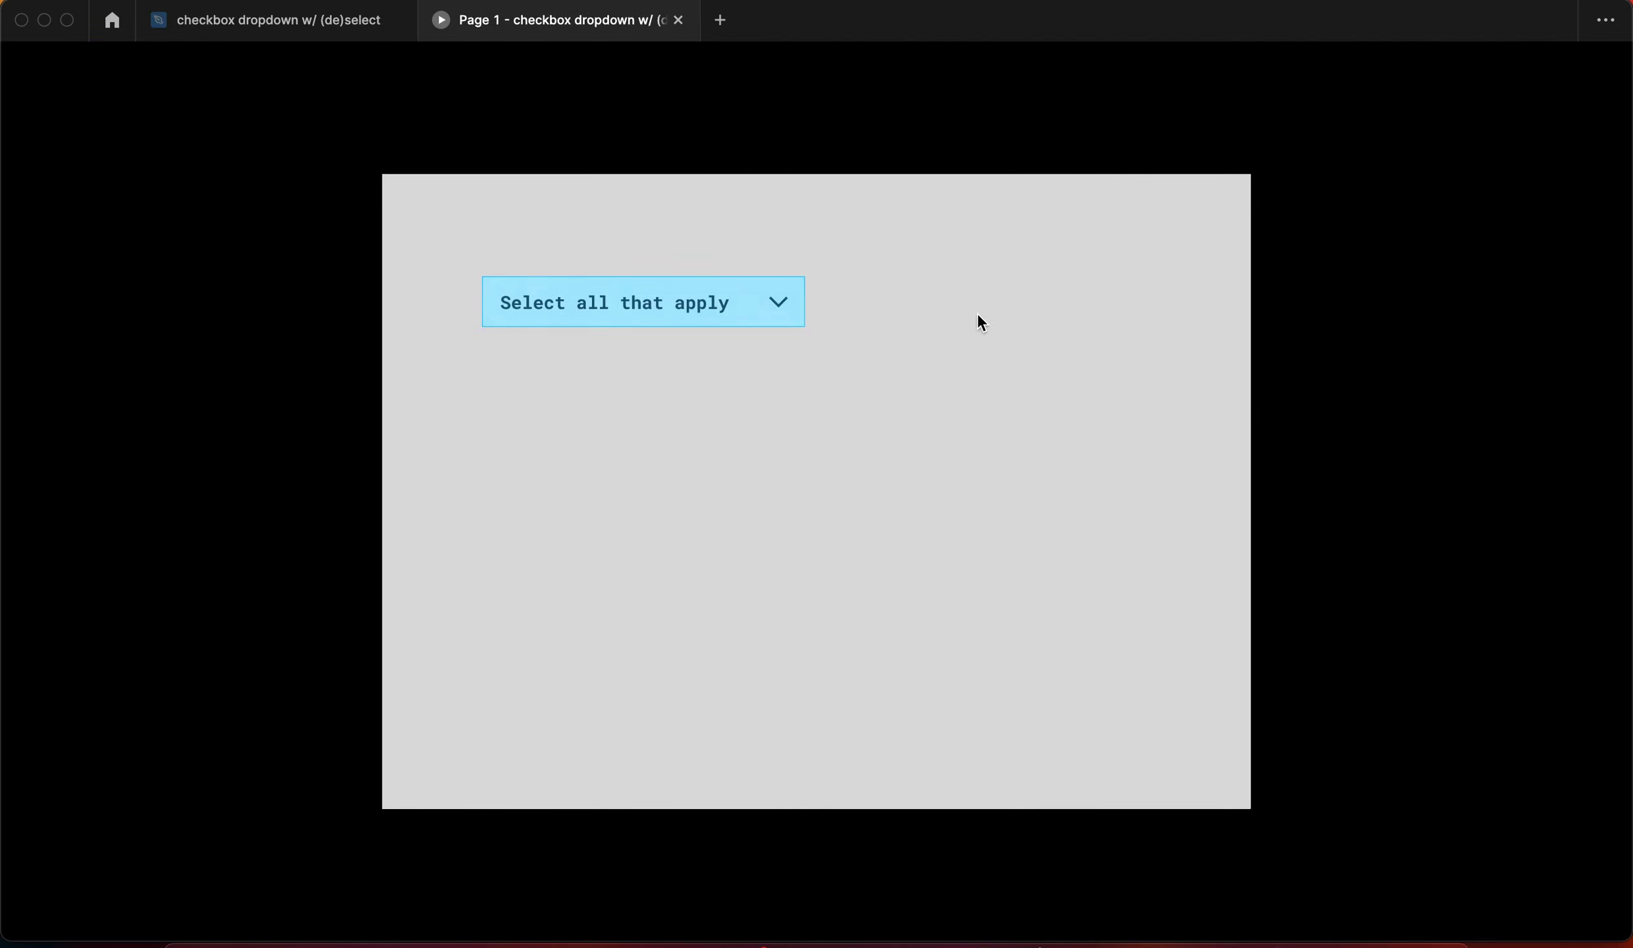
# Test reopening the dropdown, untick the first checkbox, tick the fourth and fifth, and close it
pyautogui.click(715, 302)
pyautogui.click(715, 304)
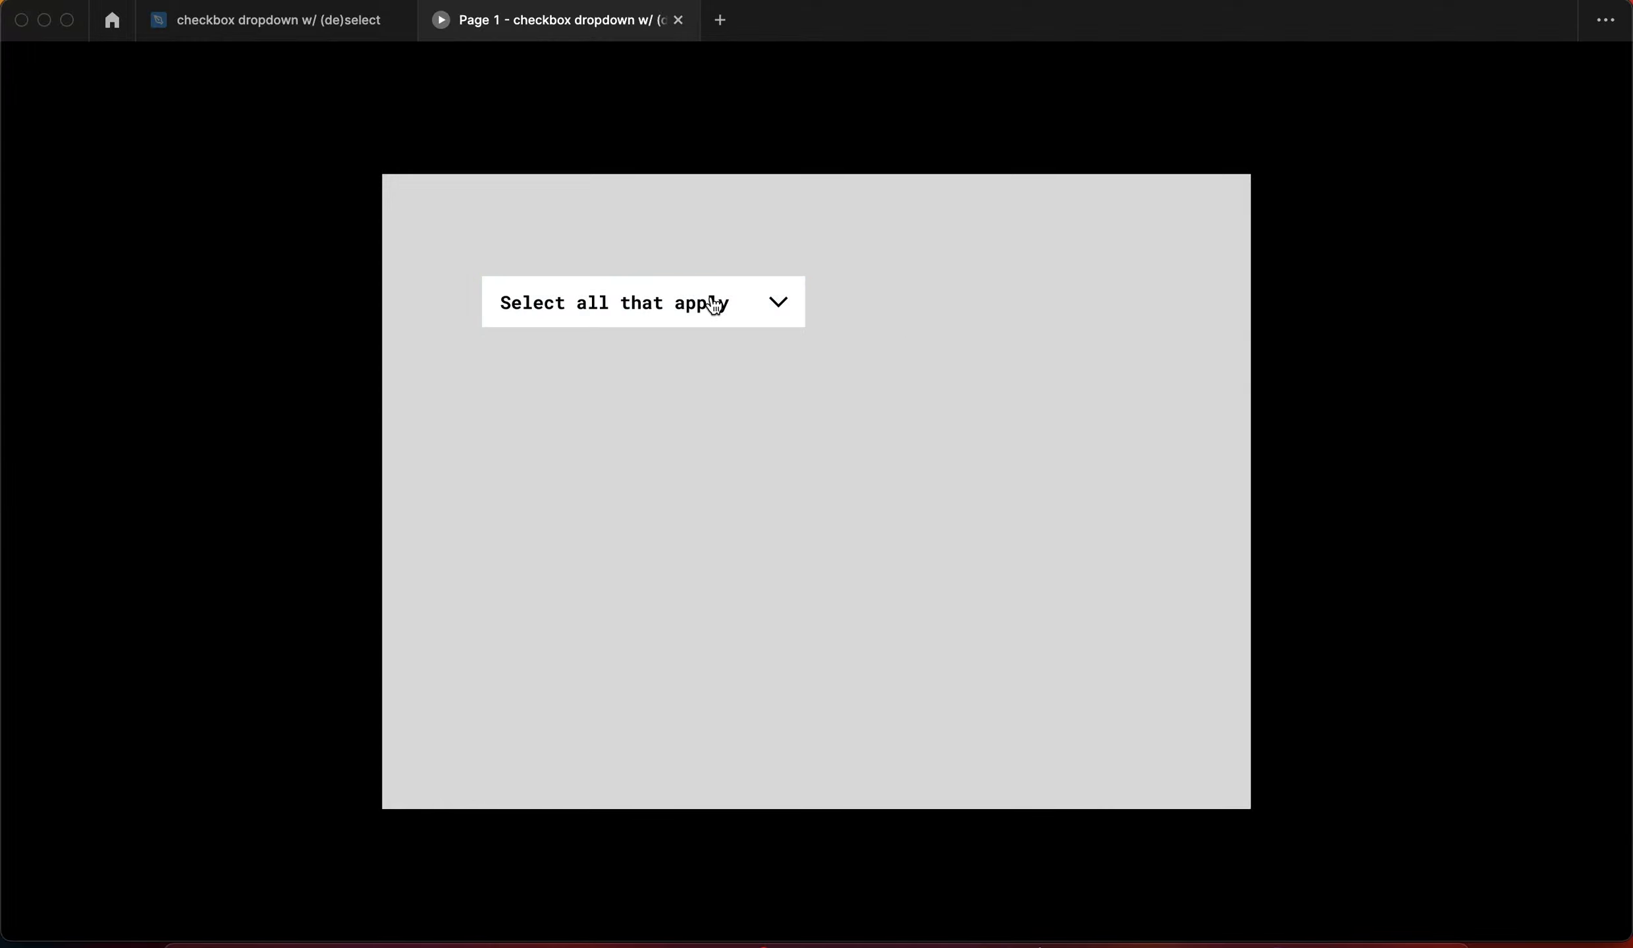
pyautogui.click(714, 304)
pyautogui.click(519, 377)
pyautogui.click(512, 518)
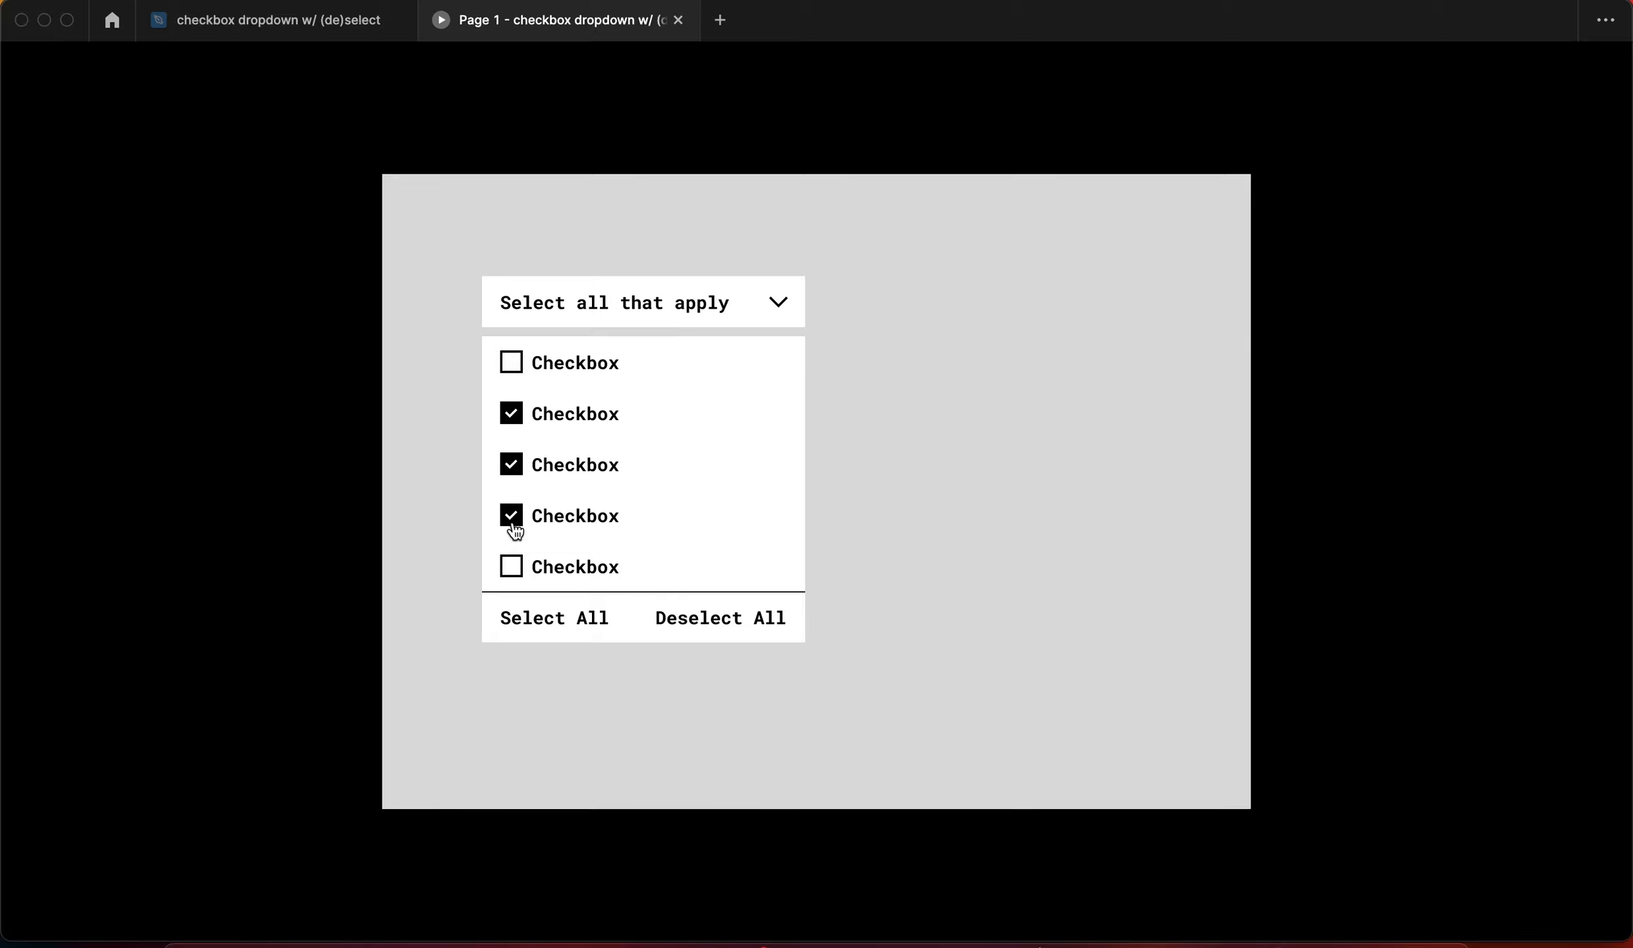
pyautogui.click(508, 566)
pyautogui.click(648, 322)
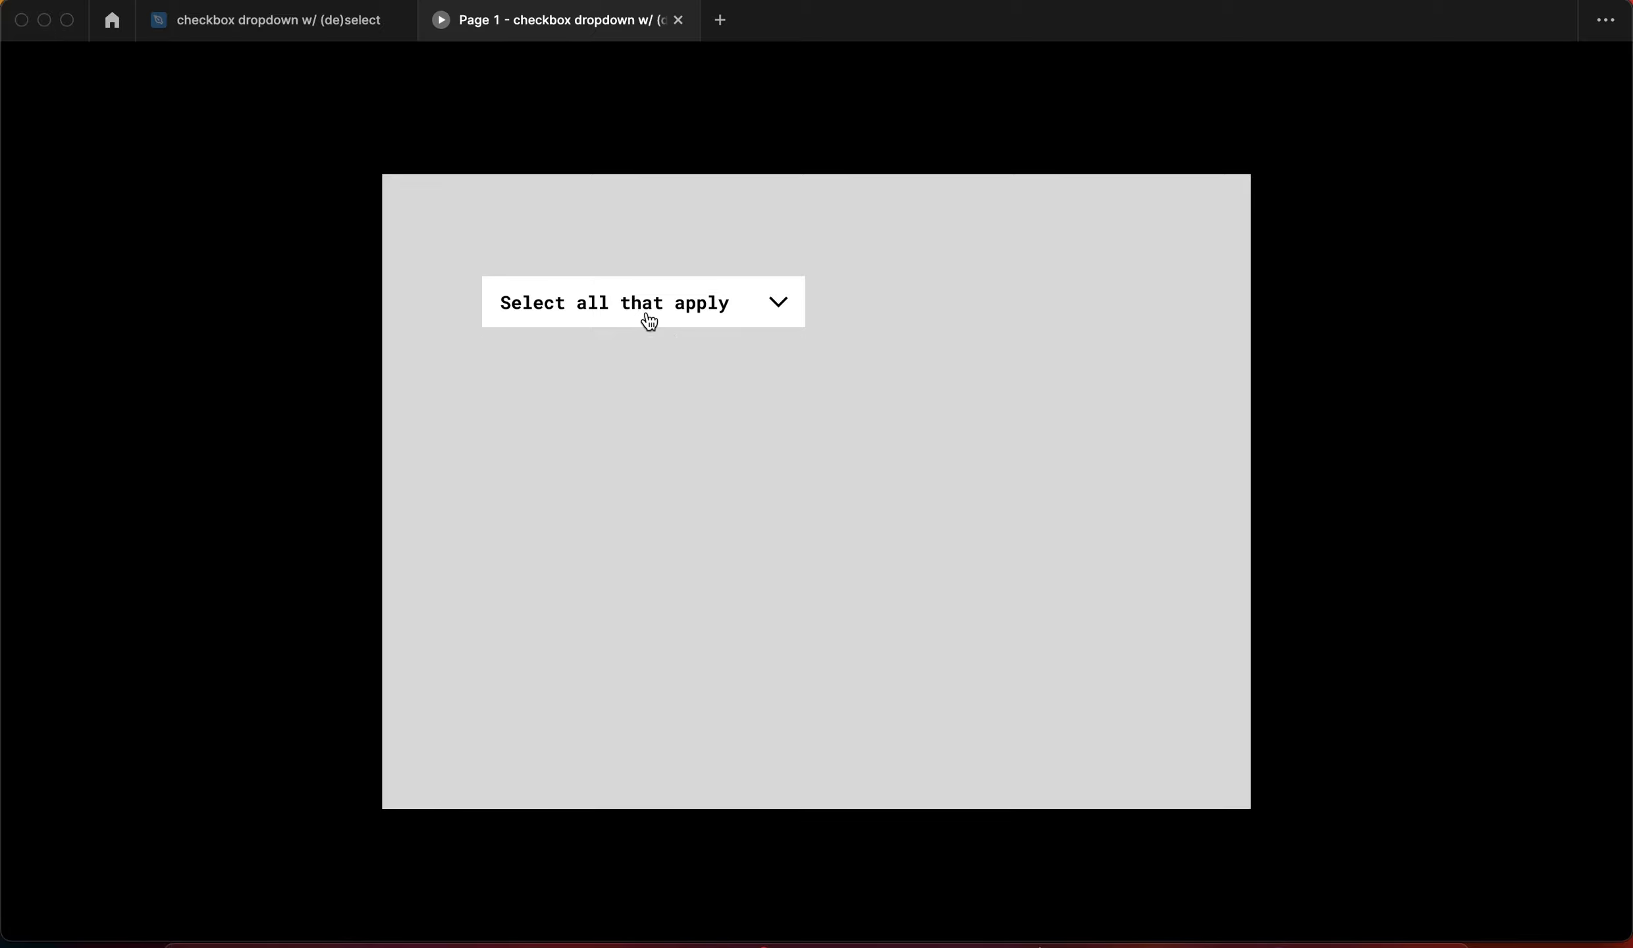
# Reopen the dropdown and test Select All, unticking single checkboxes before repeating it, followed by Deselect All
pyautogui.click(701, 307)
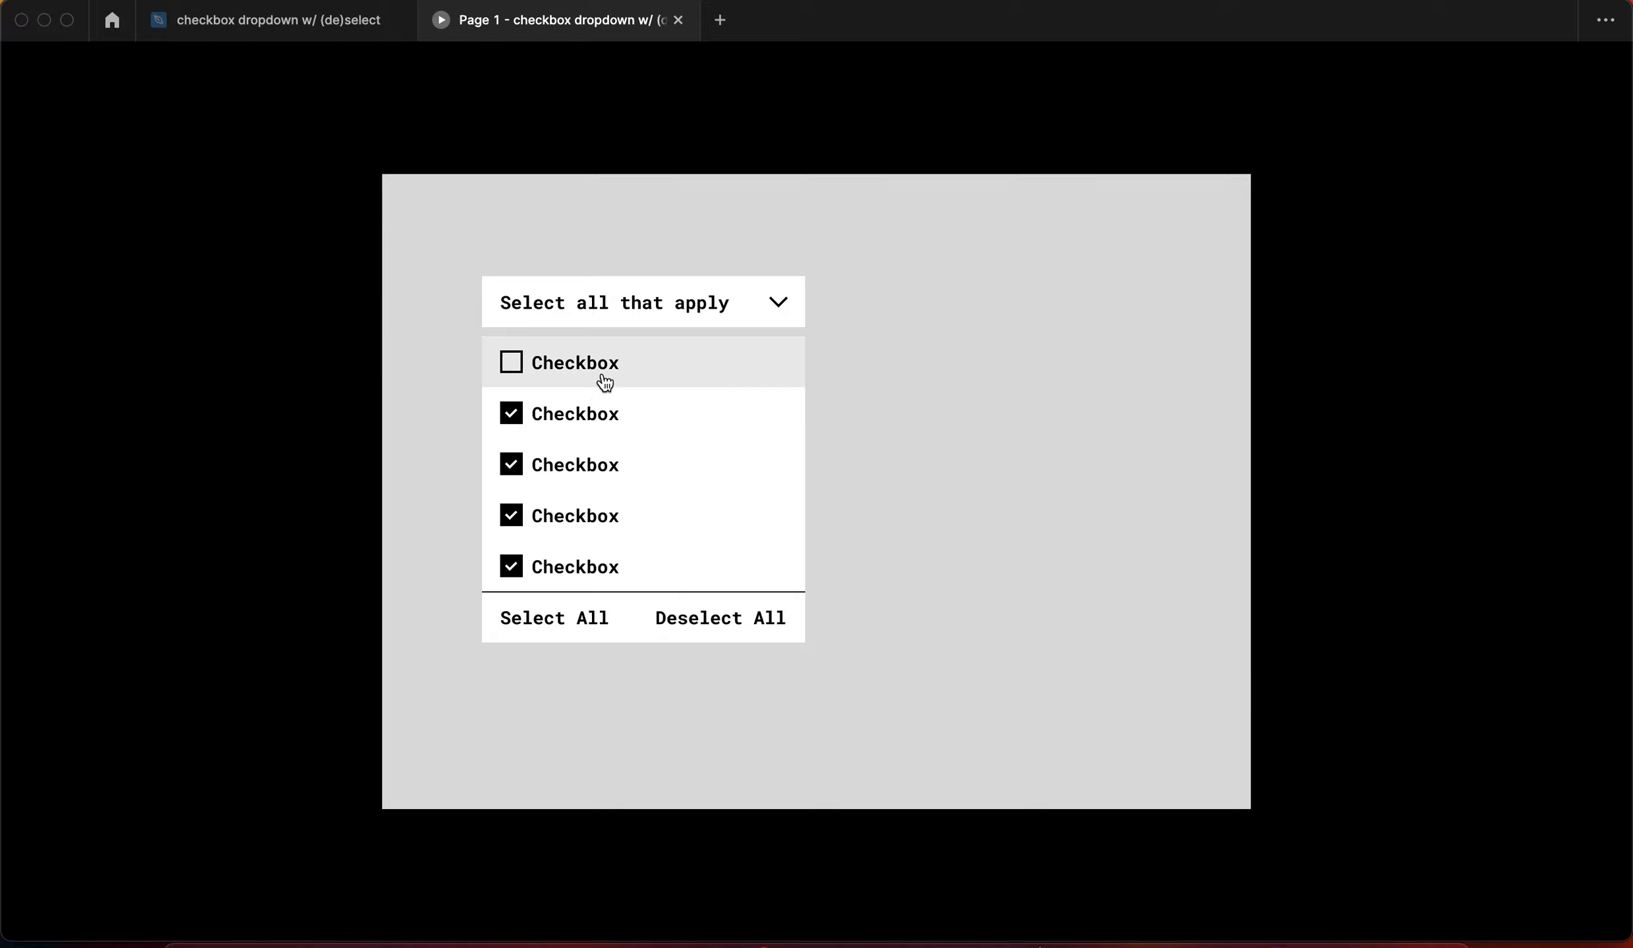
pyautogui.click(556, 628)
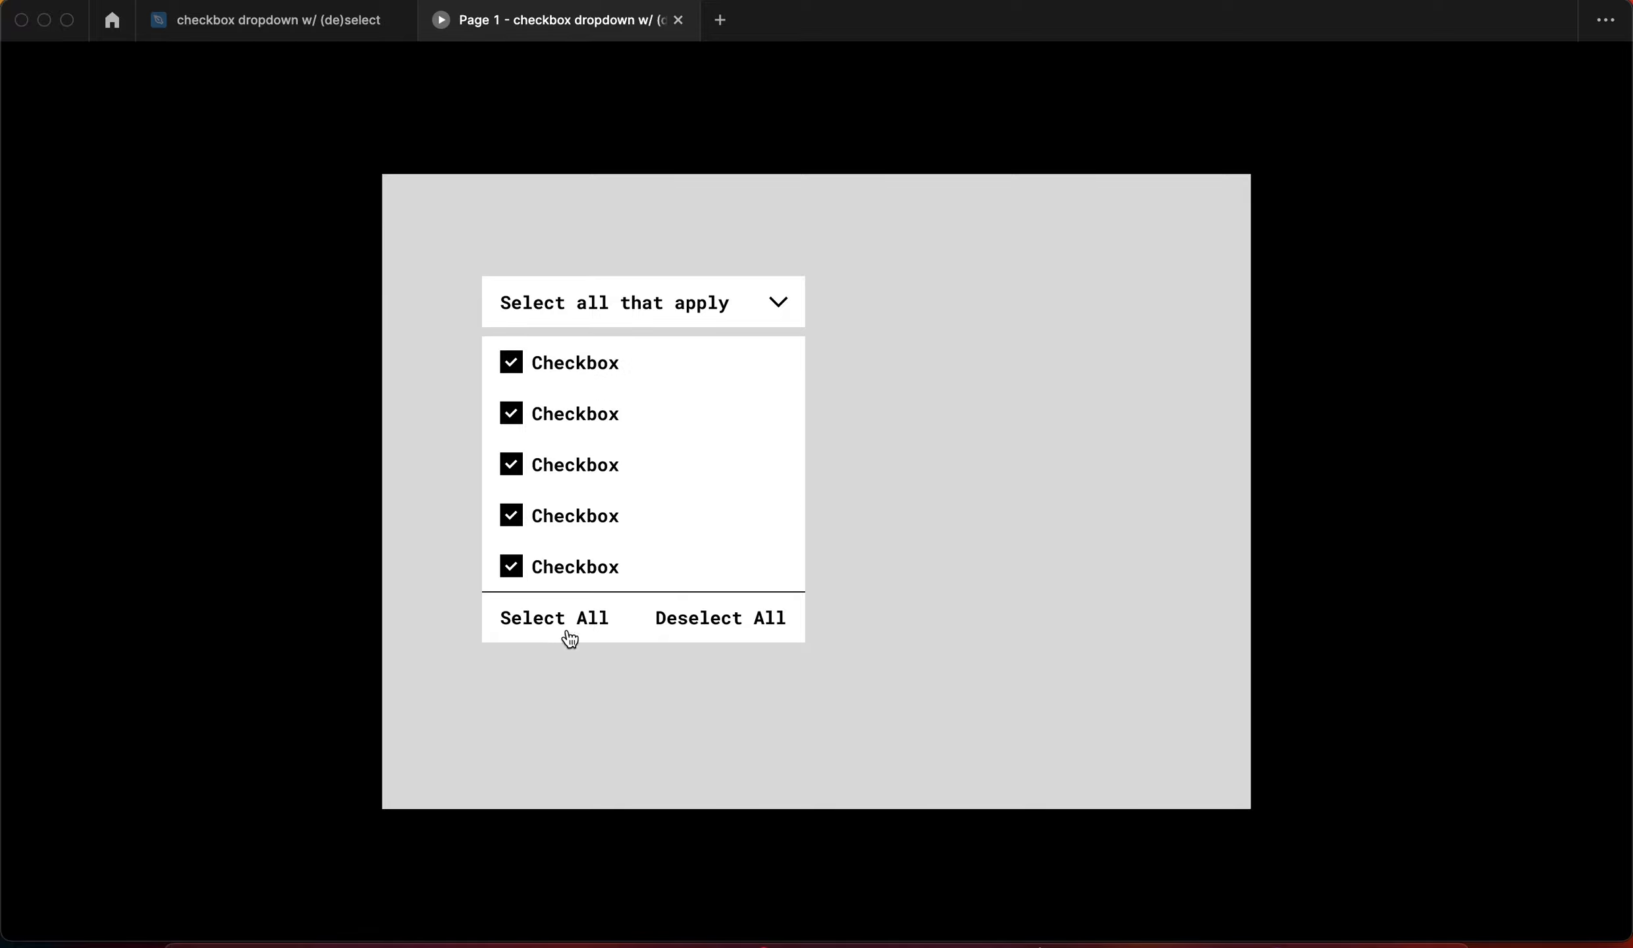
pyautogui.click(530, 476)
pyautogui.click(507, 362)
pyautogui.click(577, 617)
pyautogui.click(732, 626)
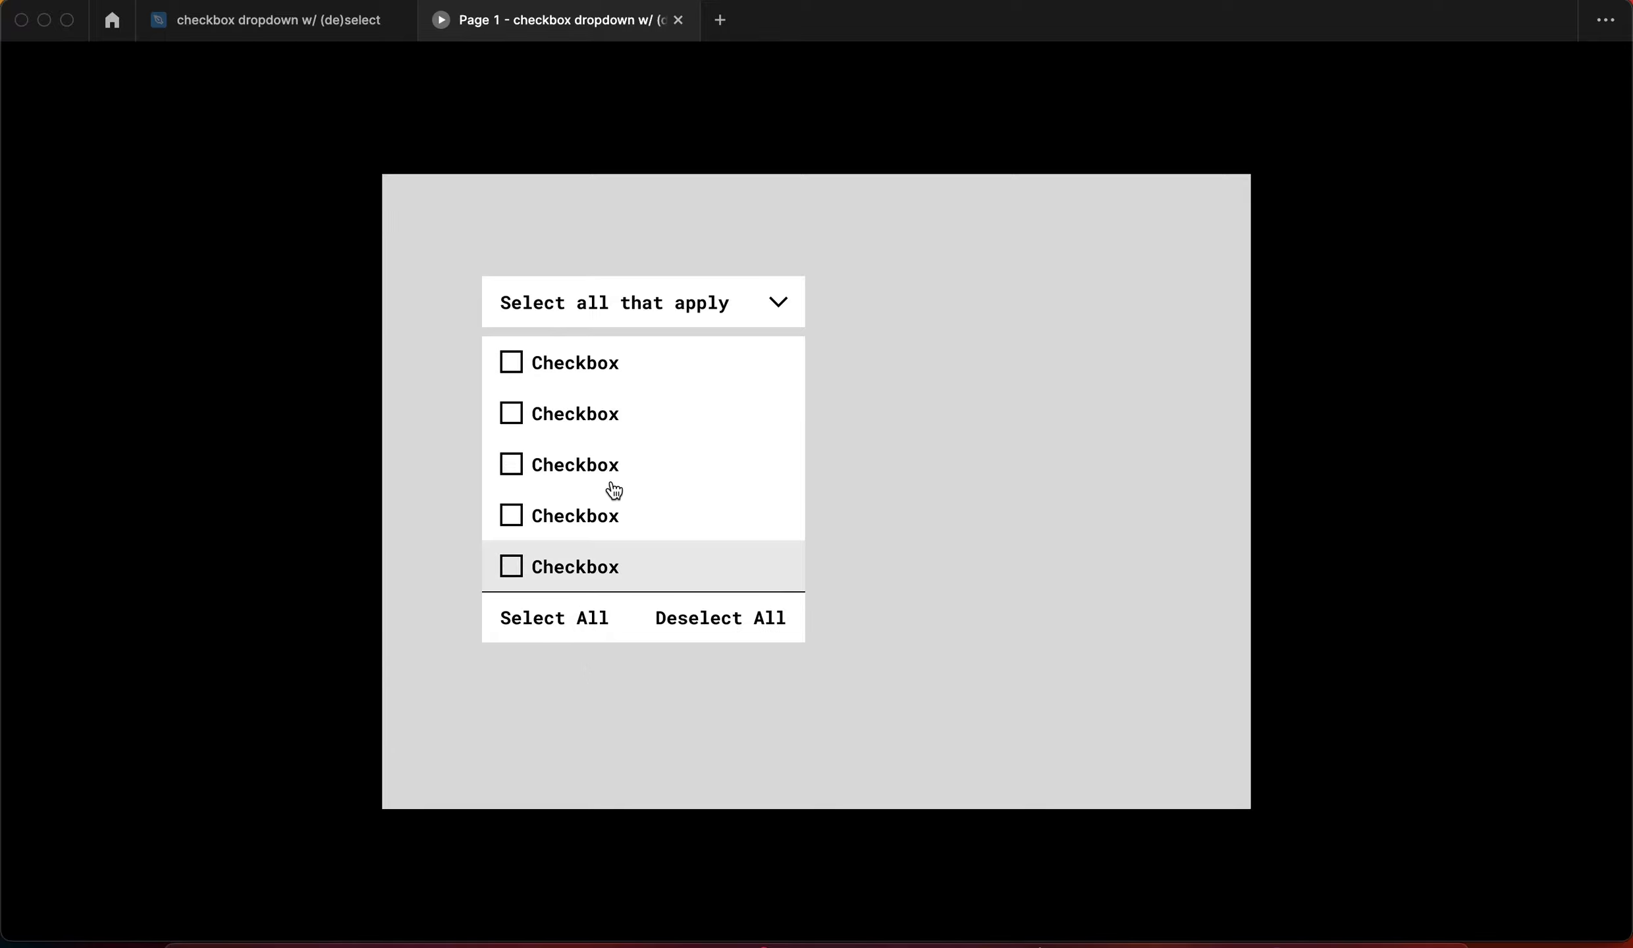
# Test Deselect All on two partial selections: the second and third checkboxes, and the first, third and fourth
pyautogui.click(592, 468)
pyautogui.click(550, 413)
pyautogui.click(747, 620)
pyautogui.click(580, 467)
pyautogui.click(553, 364)
pyautogui.click(552, 514)
pyautogui.click(738, 630)
# Test ticking and unticking individual checkboxes in the open dropdown without using Select All or Deselect All
pyautogui.click(582, 533)
pyautogui.click(555, 415)
pyautogui.click(558, 477)
pyautogui.click(580, 566)
pyautogui.click(593, 413)
pyautogui.click(672, 595)
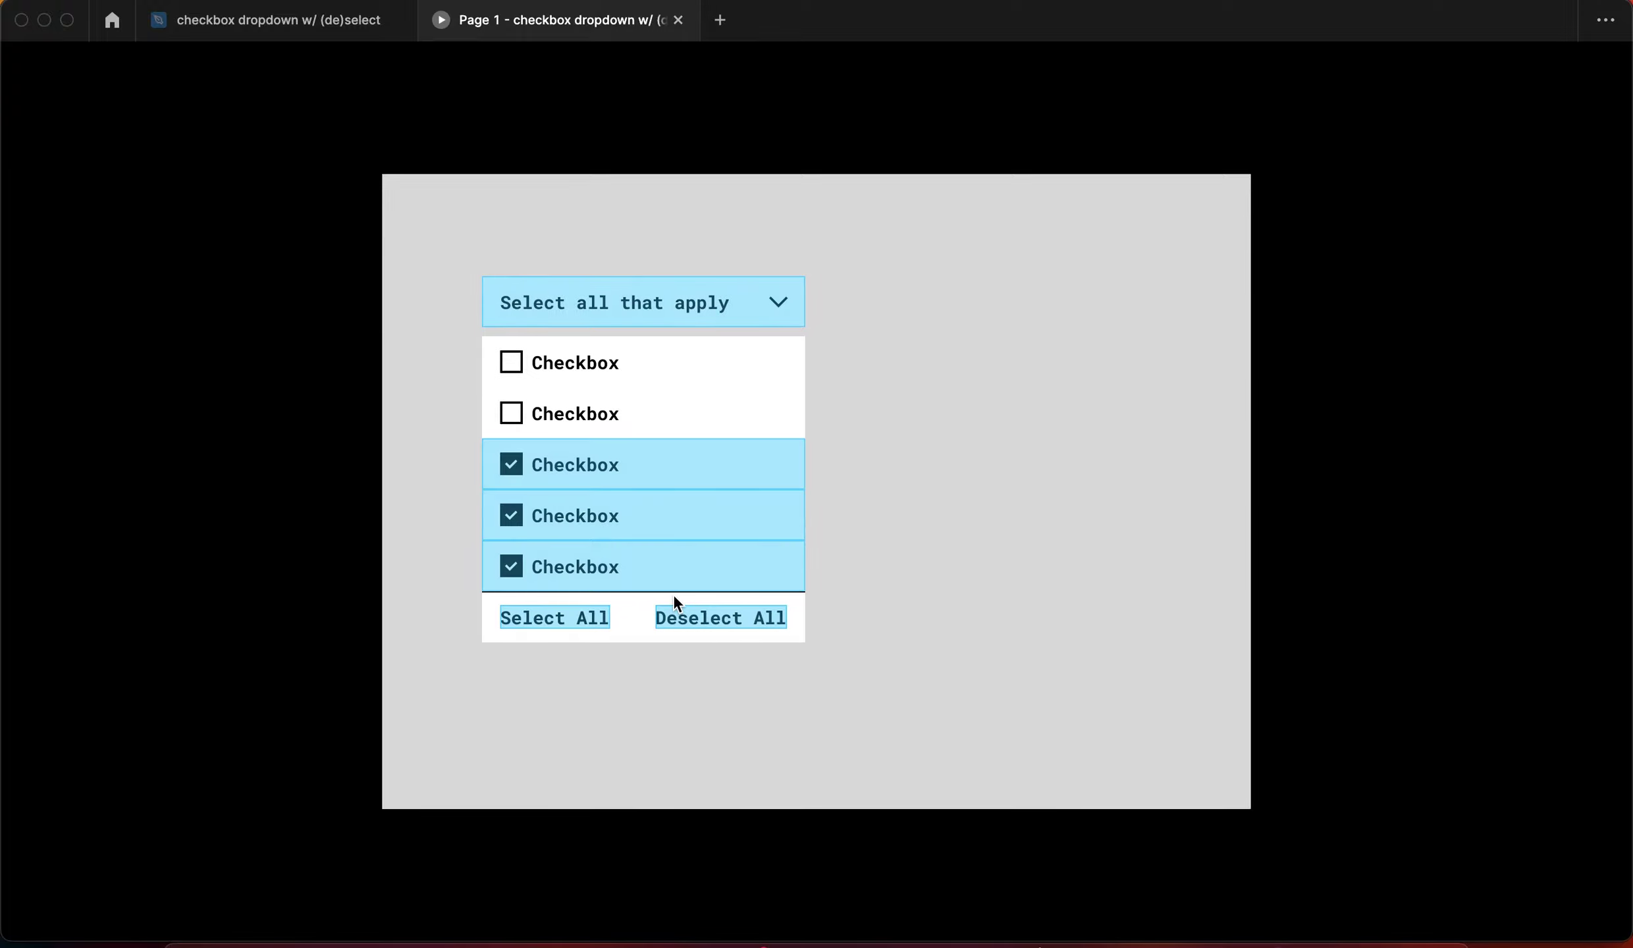
pyautogui.click(666, 517)
pyautogui.click(665, 454)
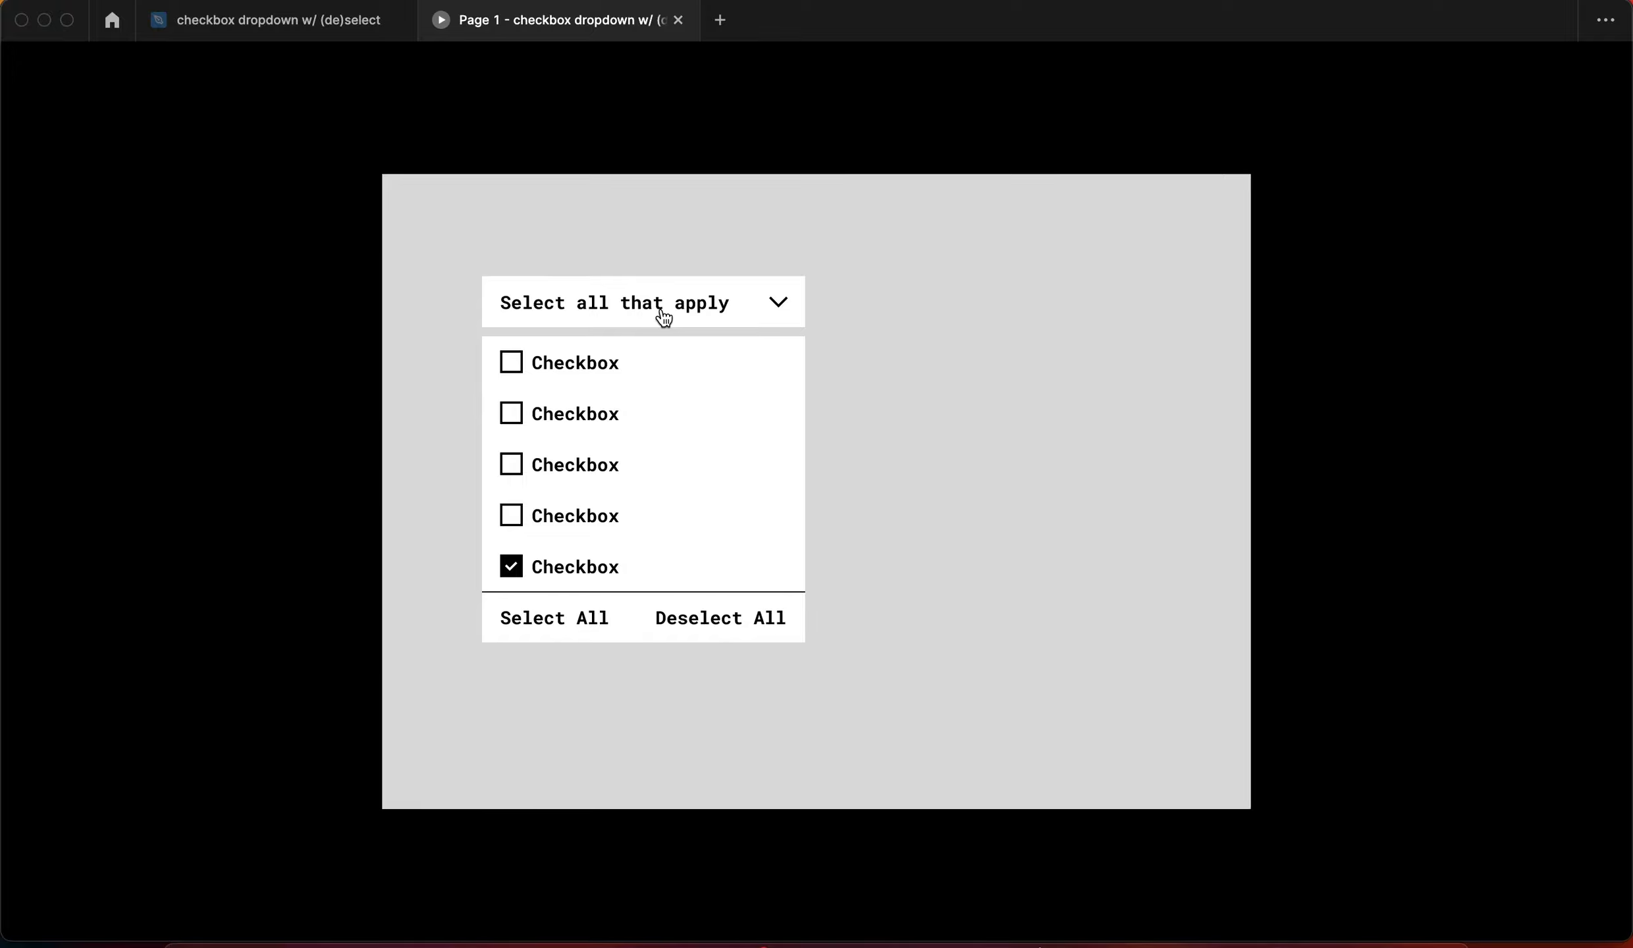
pyautogui.click(609, 415)
pyautogui.click(609, 431)
pyautogui.click(603, 469)
# Return to the design file and inspect the checkbox dropdown variants' layers and interaction connections
pyautogui.click(255, 21)
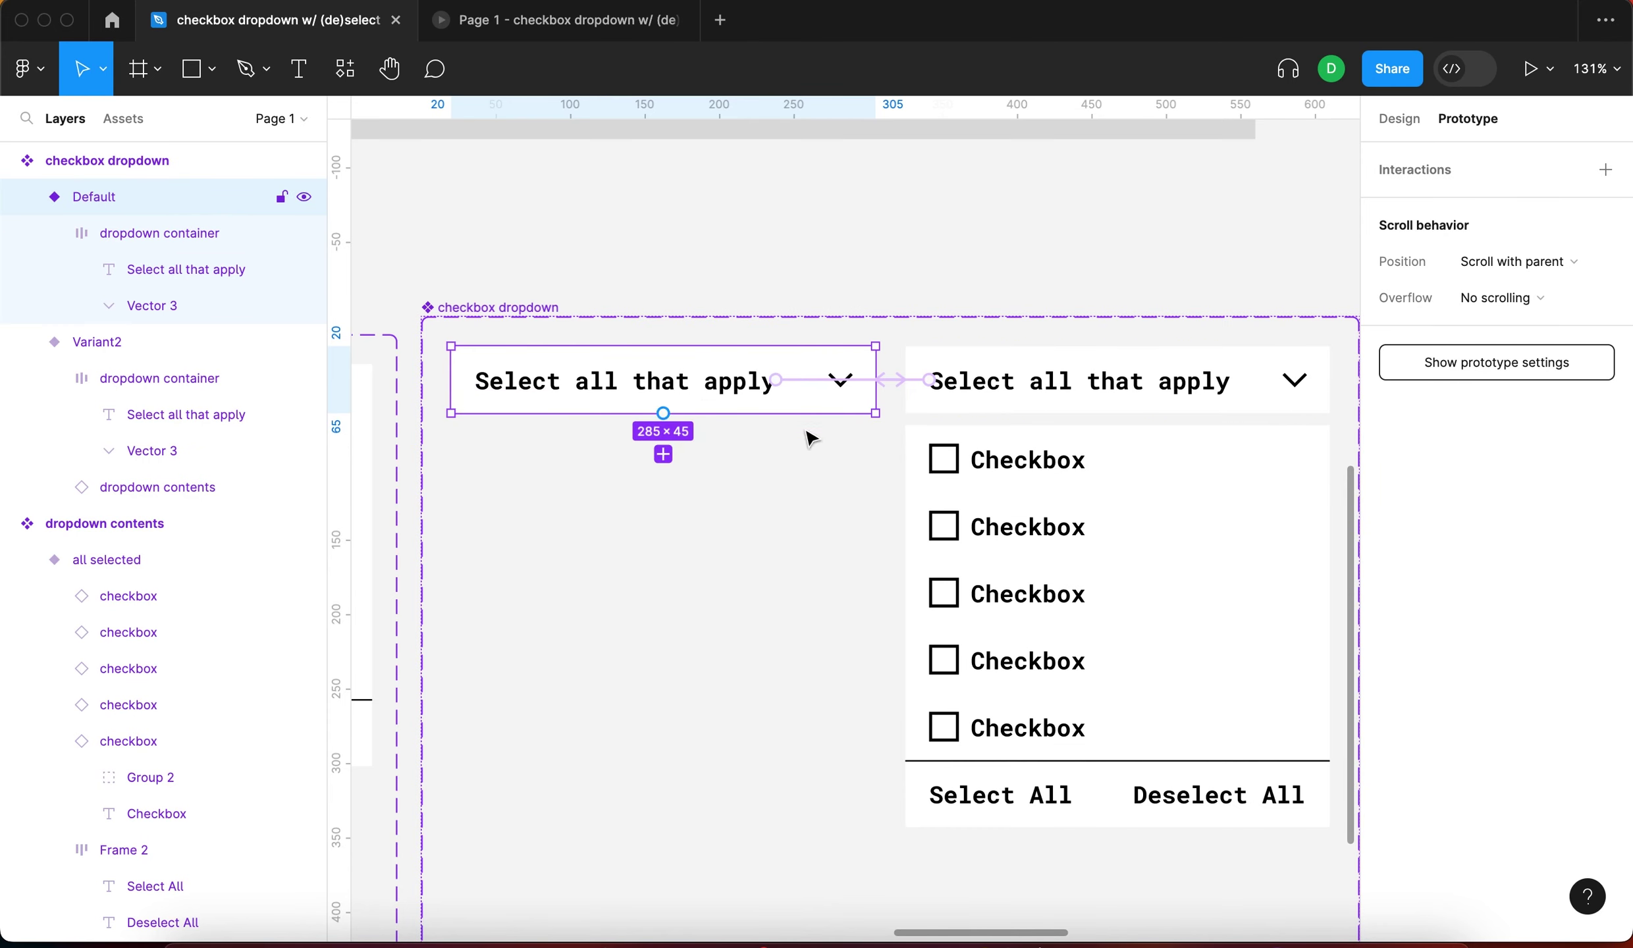
pyautogui.click(1075, 546)
pyautogui.click(572, 391)
# Preview the dropdown again: open it, use Deselect All, tick the first and third checkboxes, and close it
pyautogui.click(634, 27)
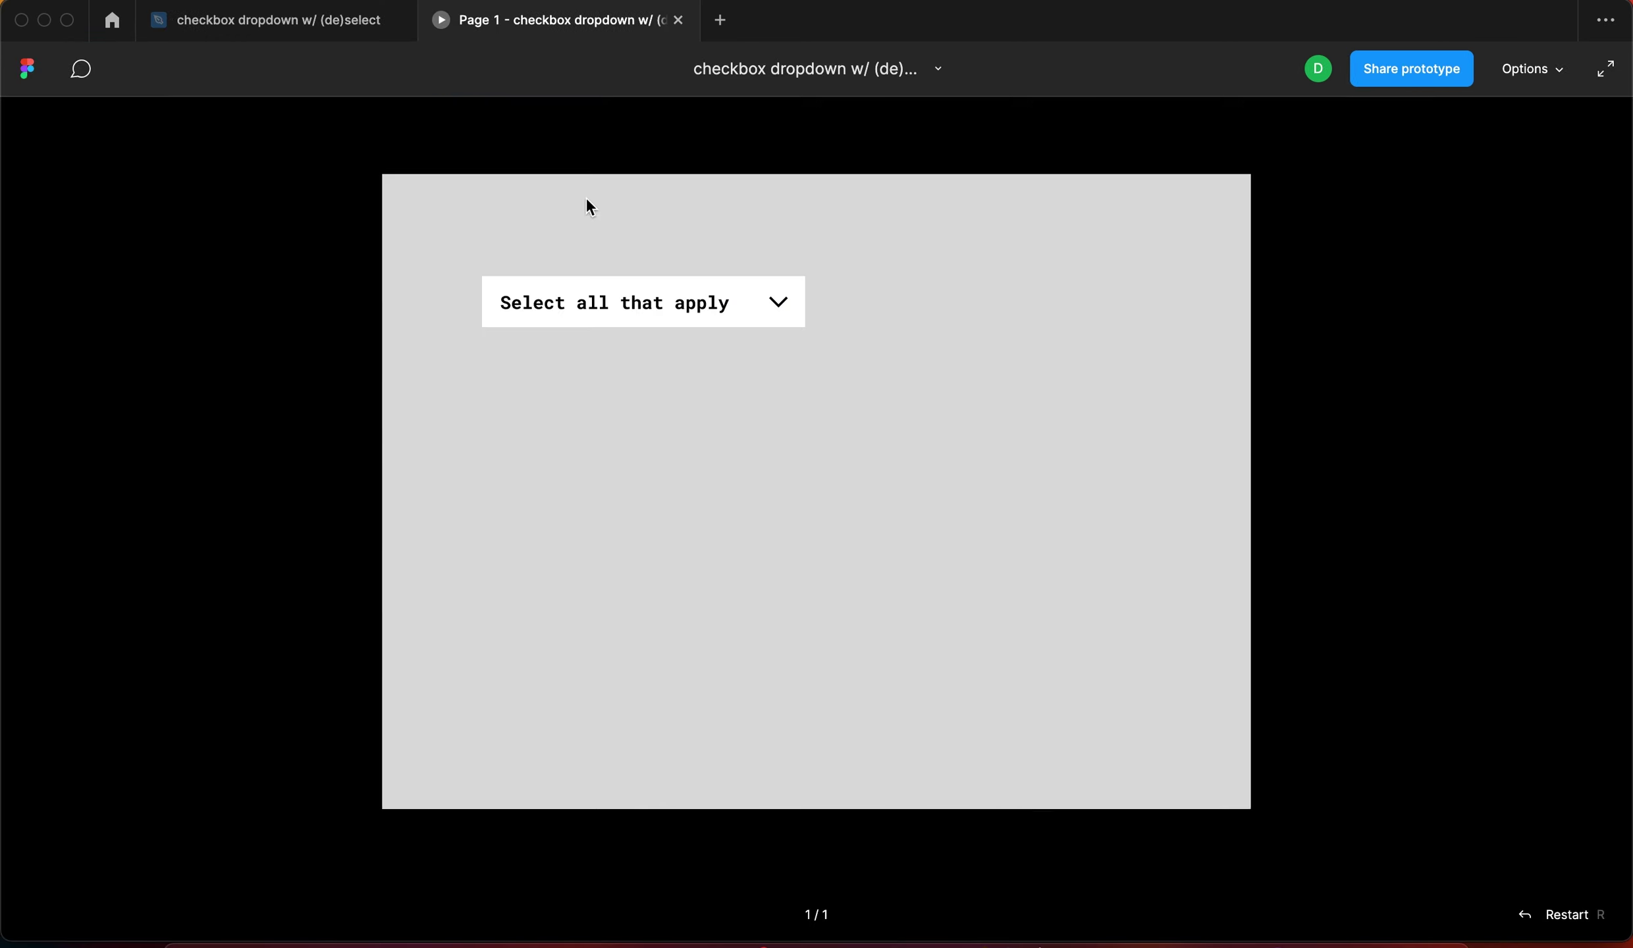
pyautogui.click(558, 317)
pyautogui.click(698, 619)
pyautogui.click(569, 467)
pyautogui.click(584, 376)
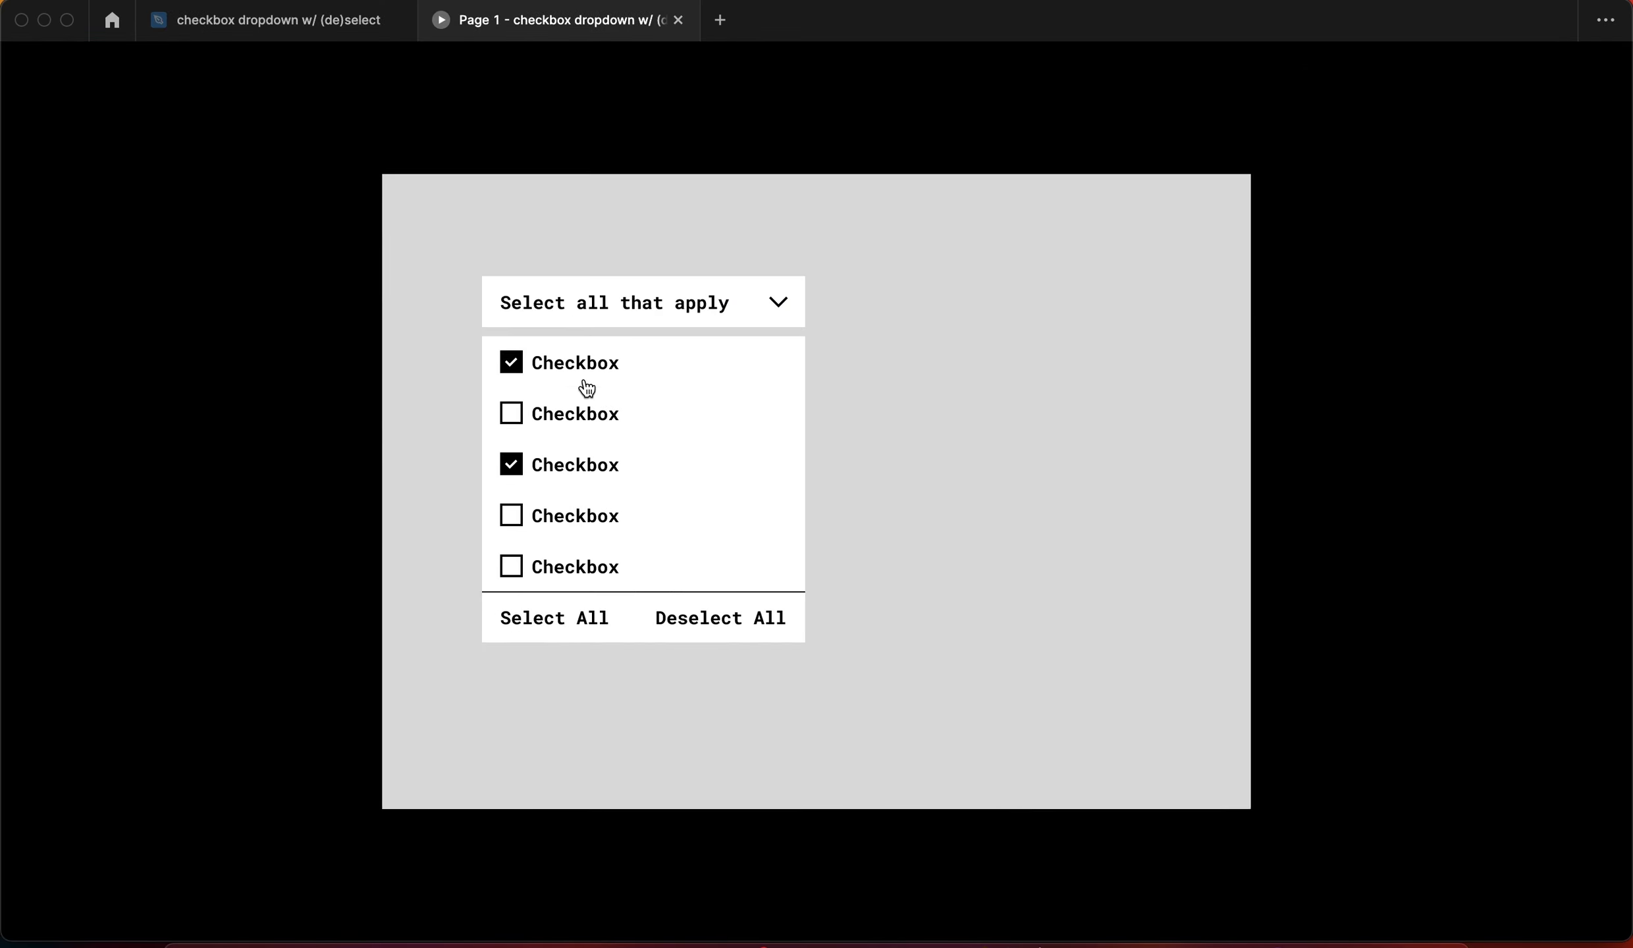
pyautogui.click(747, 314)
# Reopen the dropdown in the preview and tick the second, fourth and fifth checkboxes
pyautogui.click(691, 312)
pyautogui.click(539, 517)
pyautogui.click(547, 566)
pyautogui.click(573, 419)
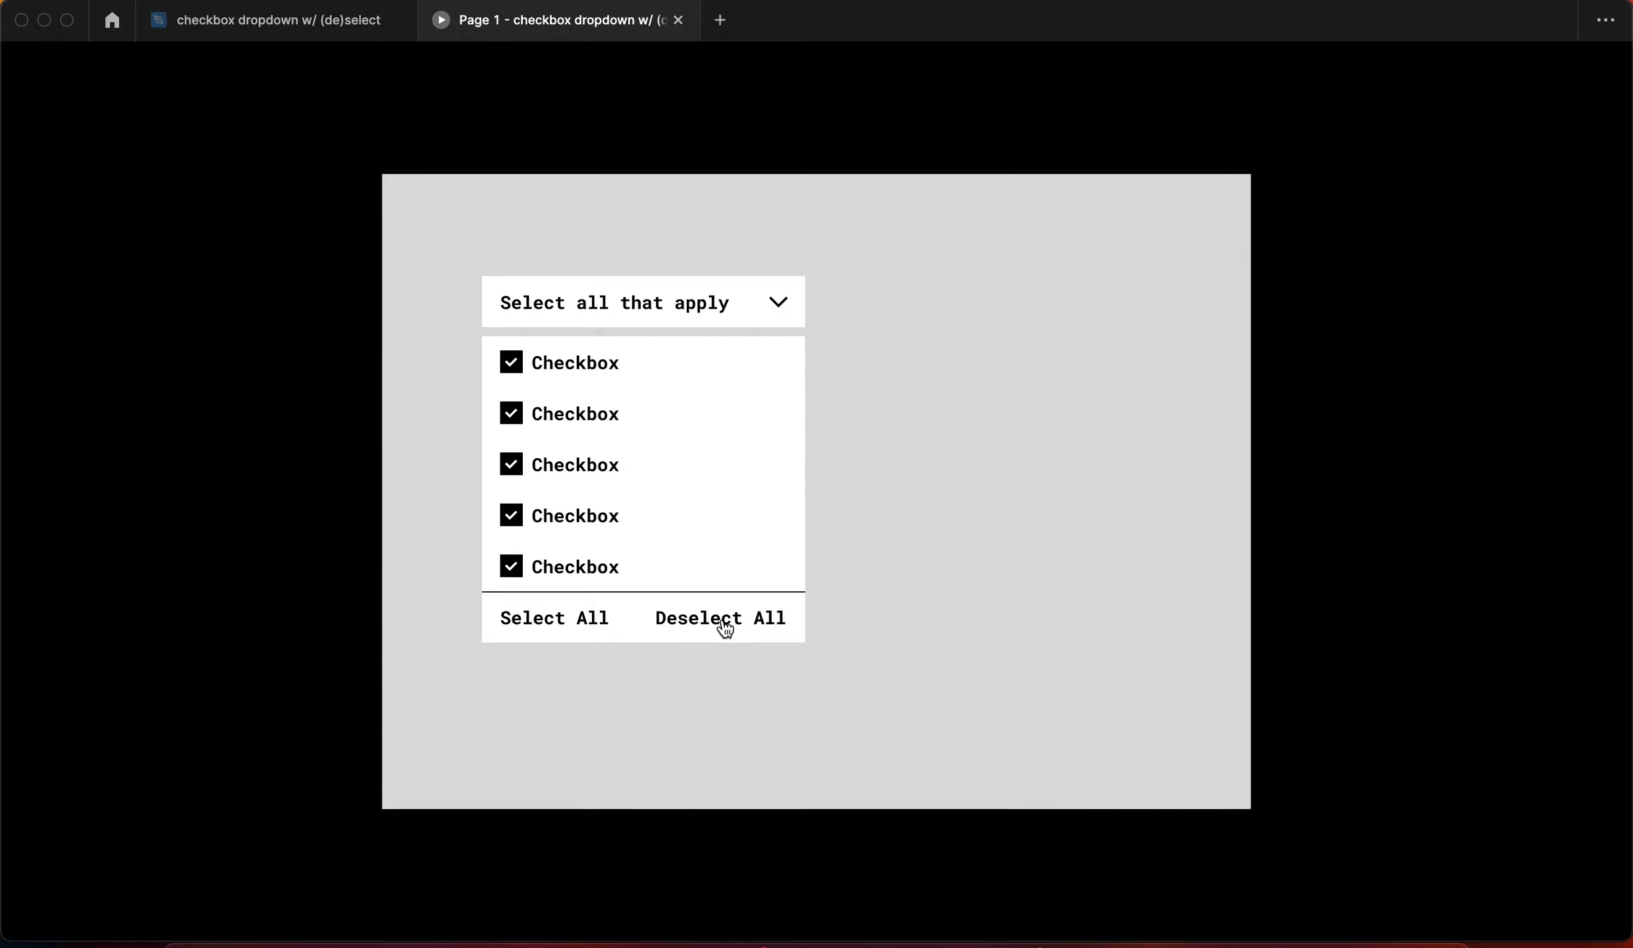
# Test Deselect All and Select All again with single checkbox toggles in between, and close the dropdown
pyautogui.click(724, 626)
pyautogui.click(592, 619)
pyautogui.click(573, 454)
pyautogui.click(572, 433)
pyautogui.click(553, 617)
pyautogui.click(613, 438)
pyautogui.click(486, 147)
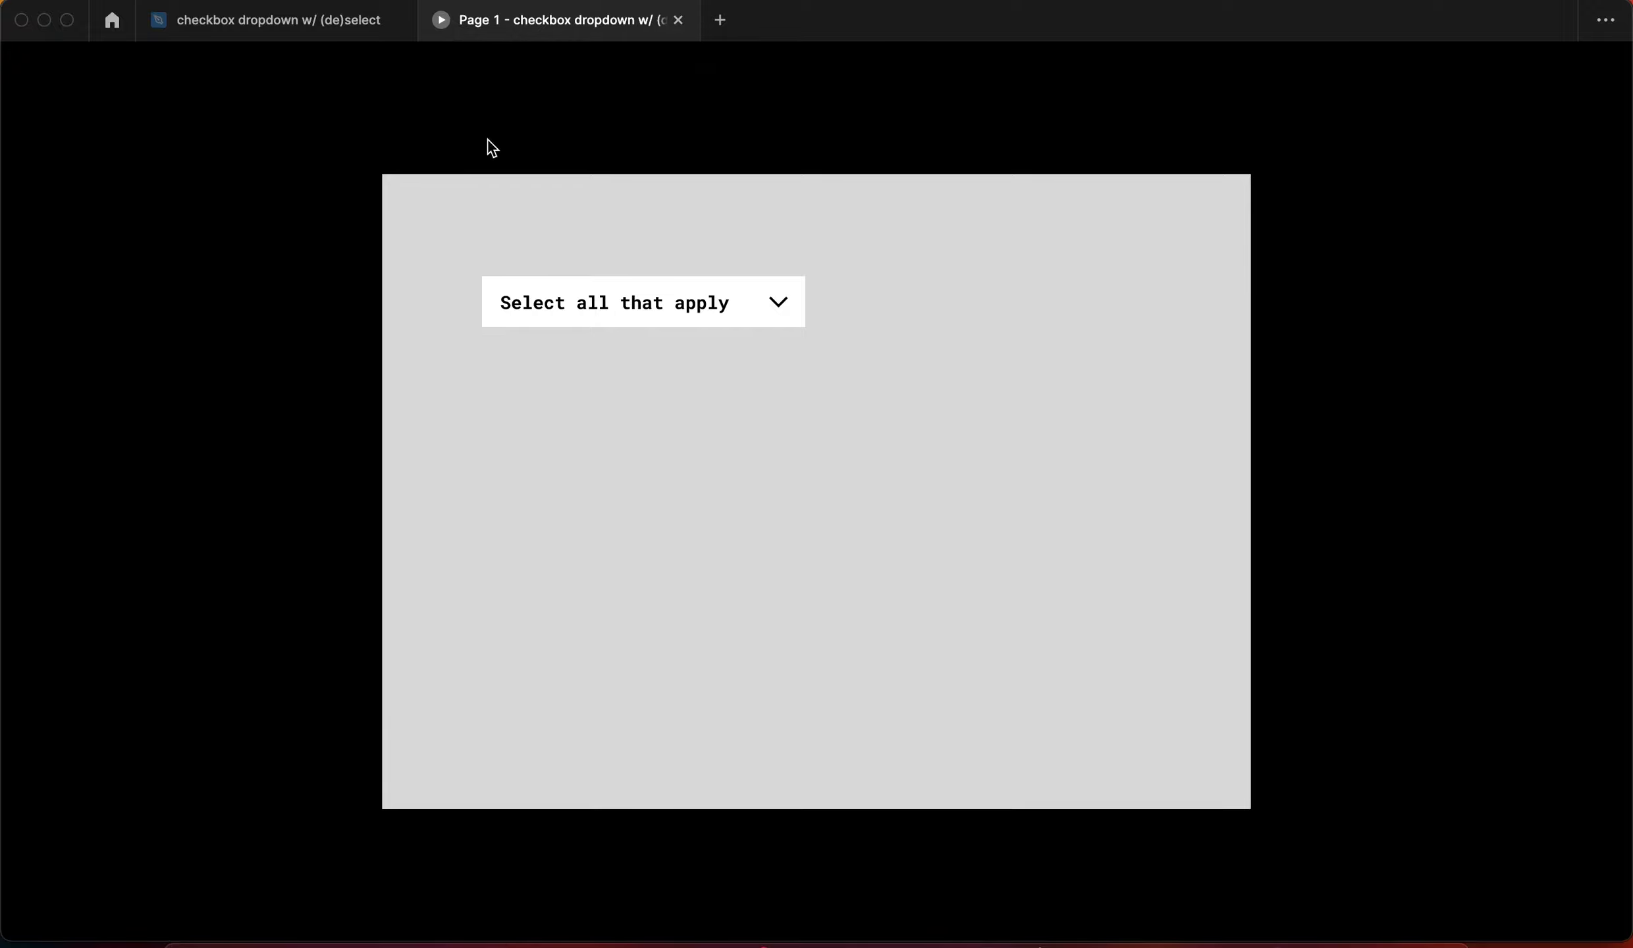
# Duplicate the checkbox dropdown instance in the test frame, placing the copy to the right of the original
pyautogui.click(290, 21)
pyautogui.scroll(2, 810, 257)
pyautogui.keyDown('ctrl'); pyautogui.scroll(-5, 744, 321); pyautogui.keyUp('ctrl')
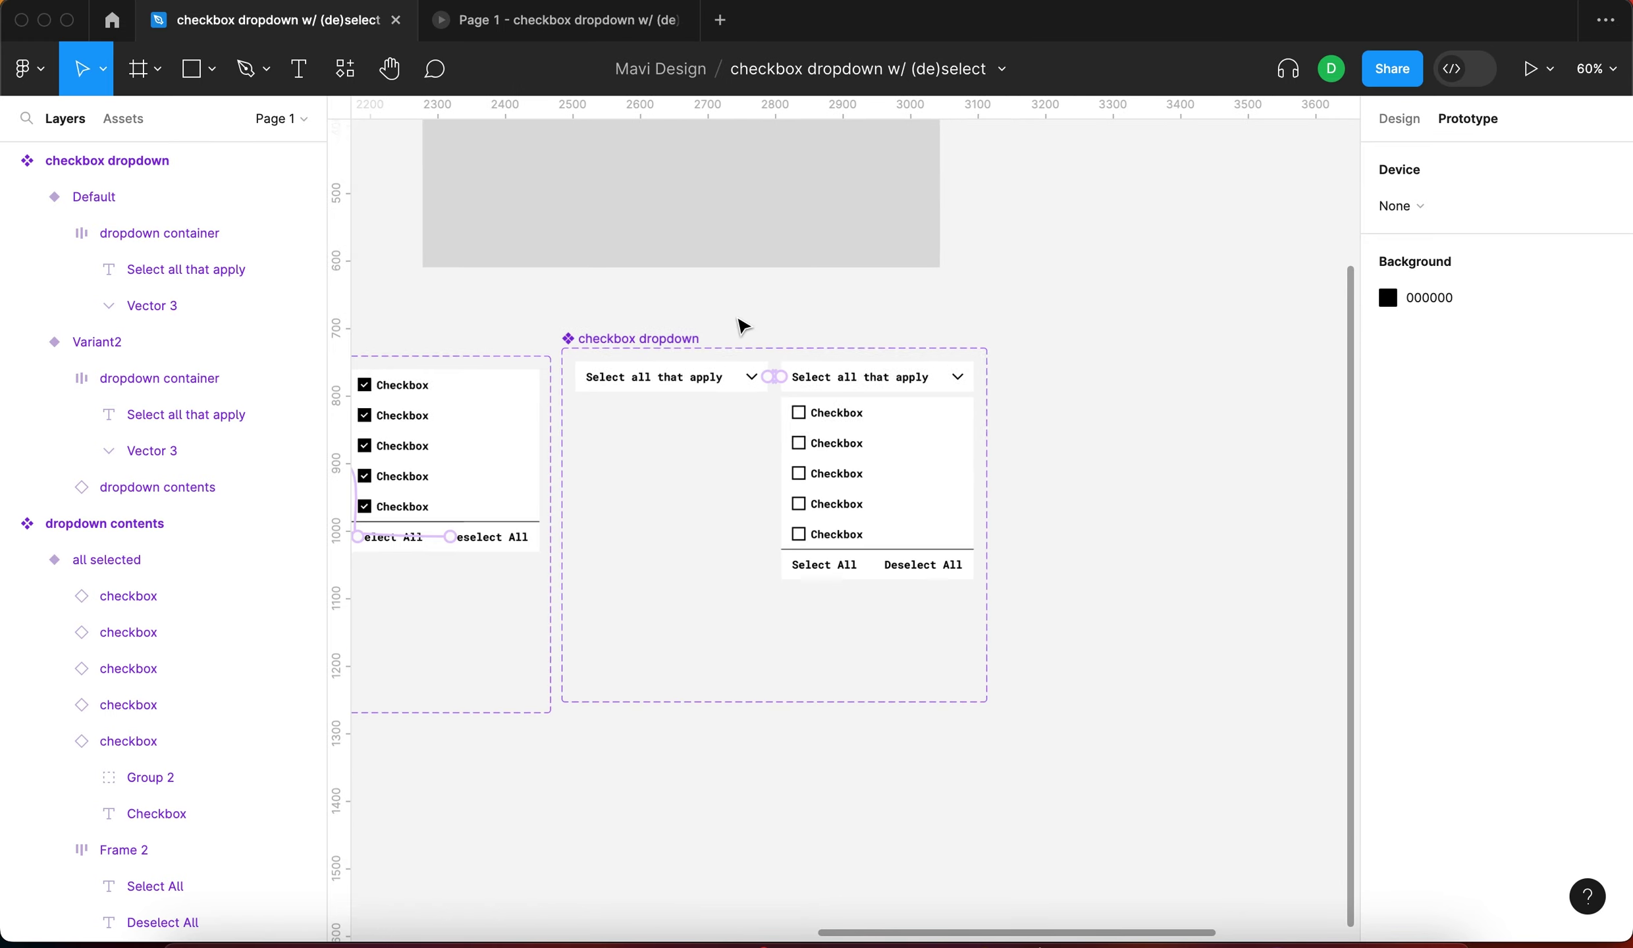
pyautogui.scroll(5, 609, 321)
pyautogui.click(655, 310)
pyautogui.keyDown('alt'); pyautogui.moveTo(655, 309); pyautogui.dragTo(864, 321); pyautogui.keyUp('alt')
pyautogui.click(642, 175)
# Preview both dropdowns, ticking the second and fourth checkboxes in the right one and using Select All in the left one
pyautogui.click(556, 29)
pyautogui.click(922, 293)
pyautogui.click(922, 413)
pyautogui.click(902, 517)
pyautogui.click(690, 302)
pyautogui.click(579, 620)
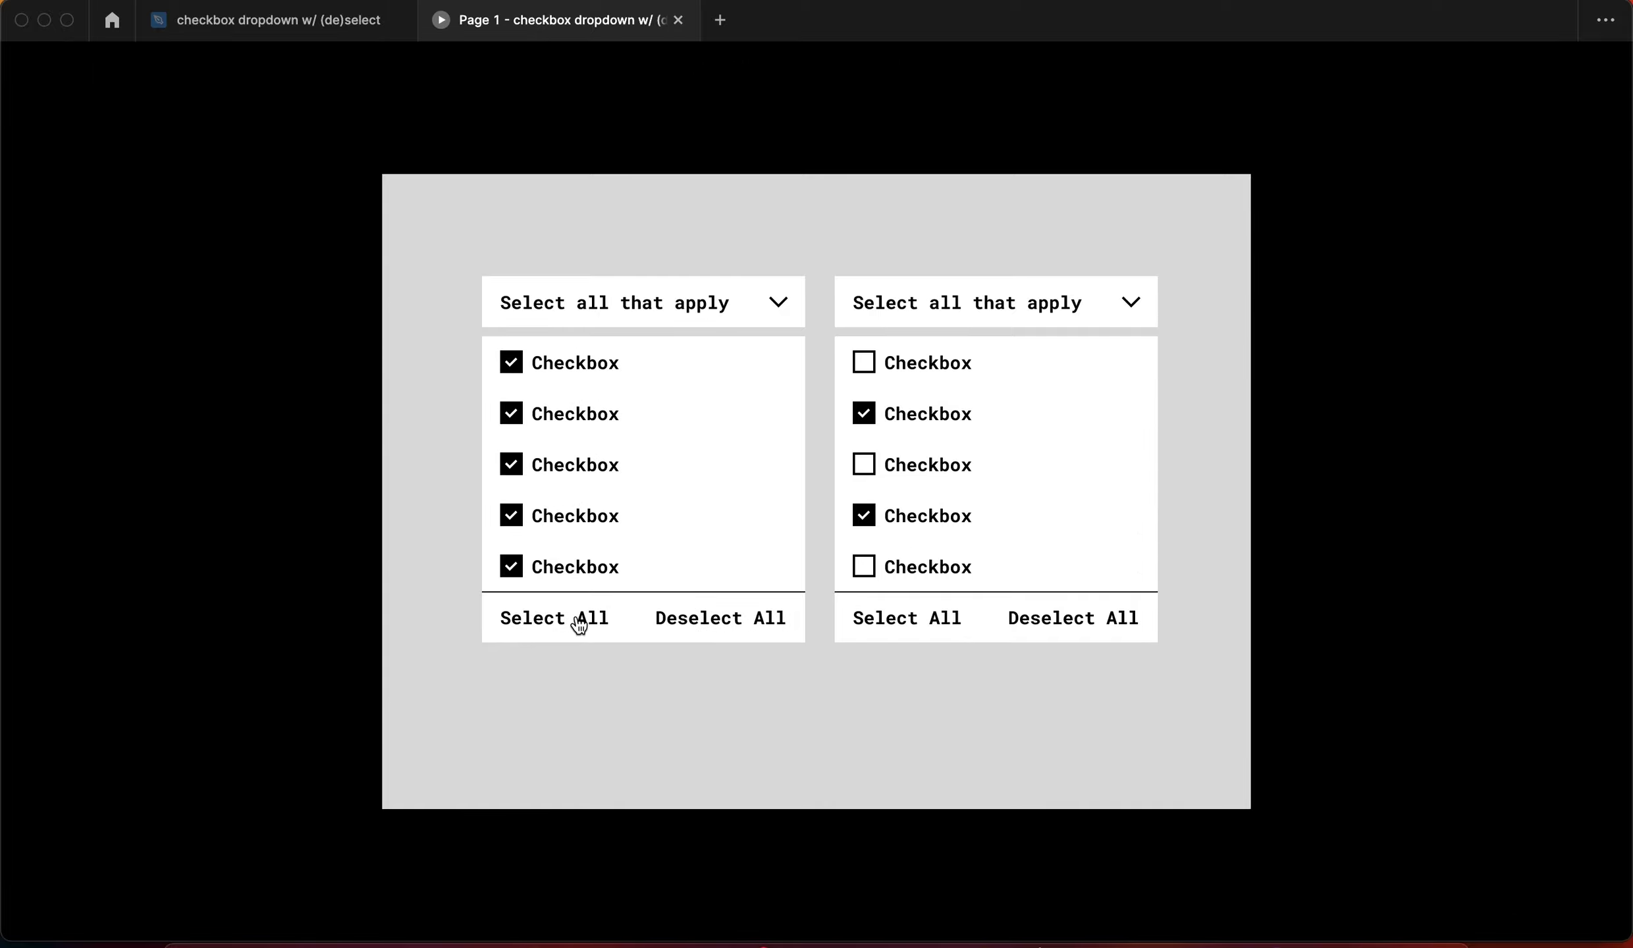
# Toggle both dropdowns in the preview, closing the right one and leaving the left one open
pyautogui.click(675, 323)
pyautogui.click(976, 307)
pyautogui.click(976, 306)
pyautogui.click(689, 308)
pyautogui.click(686, 303)
pyautogui.click(716, 304)
# Delete the right dropdown copy from the test frame and move the remaining instance to about X 64, Y 73
pyautogui.click(305, 24)
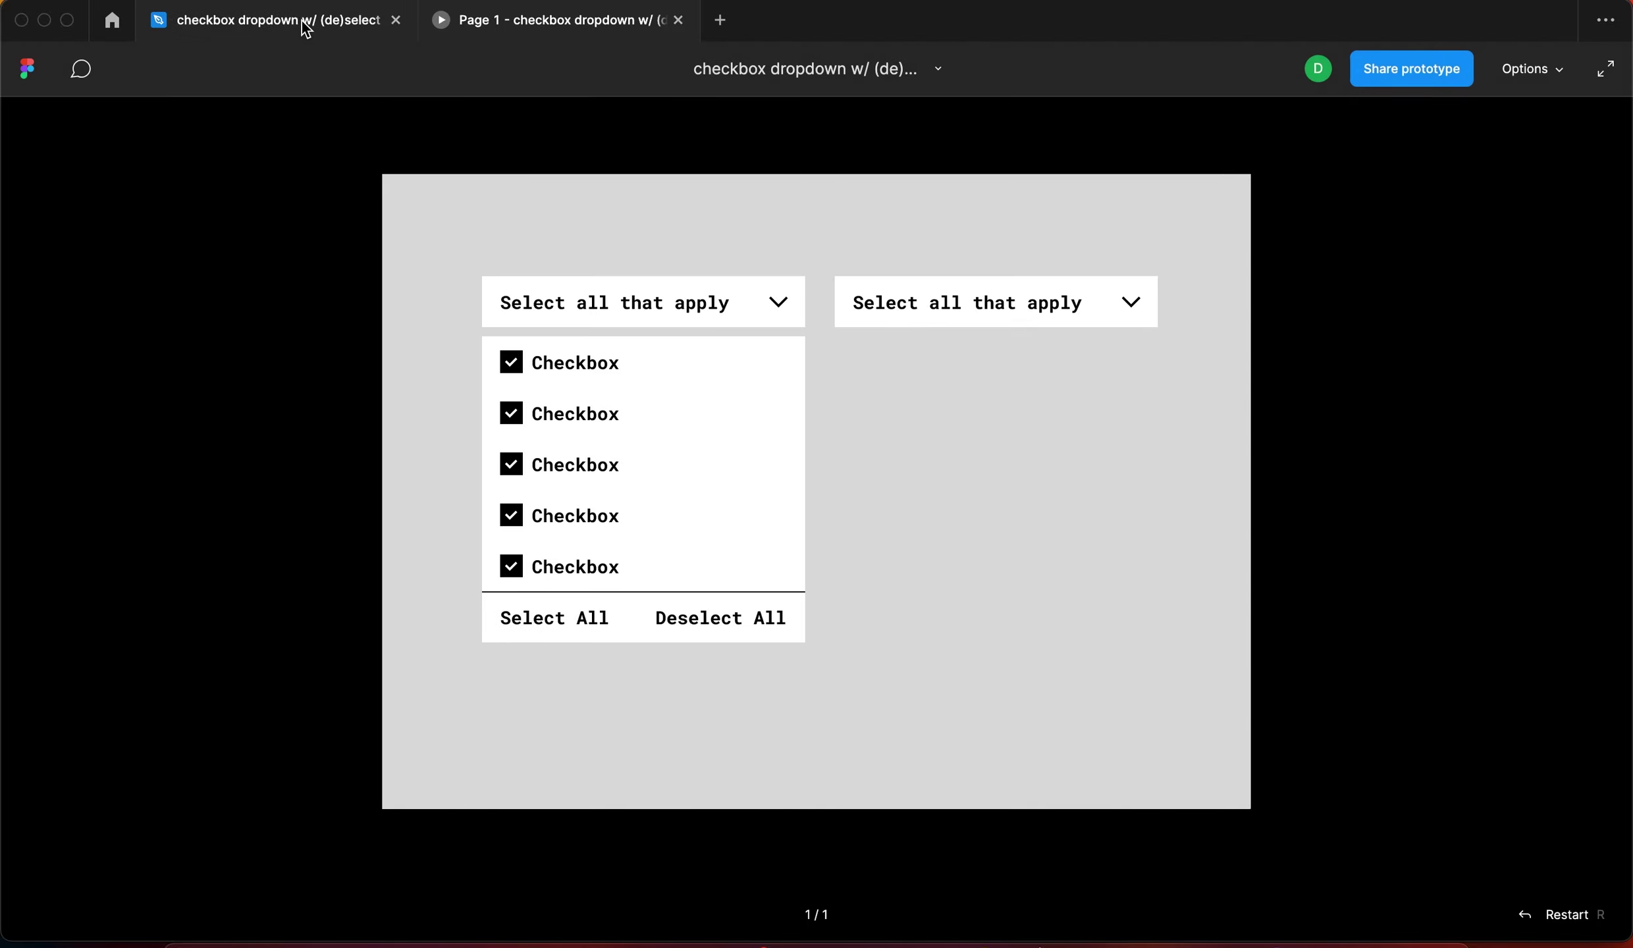
pyautogui.click(857, 311)
pyautogui.press('BackSpace')
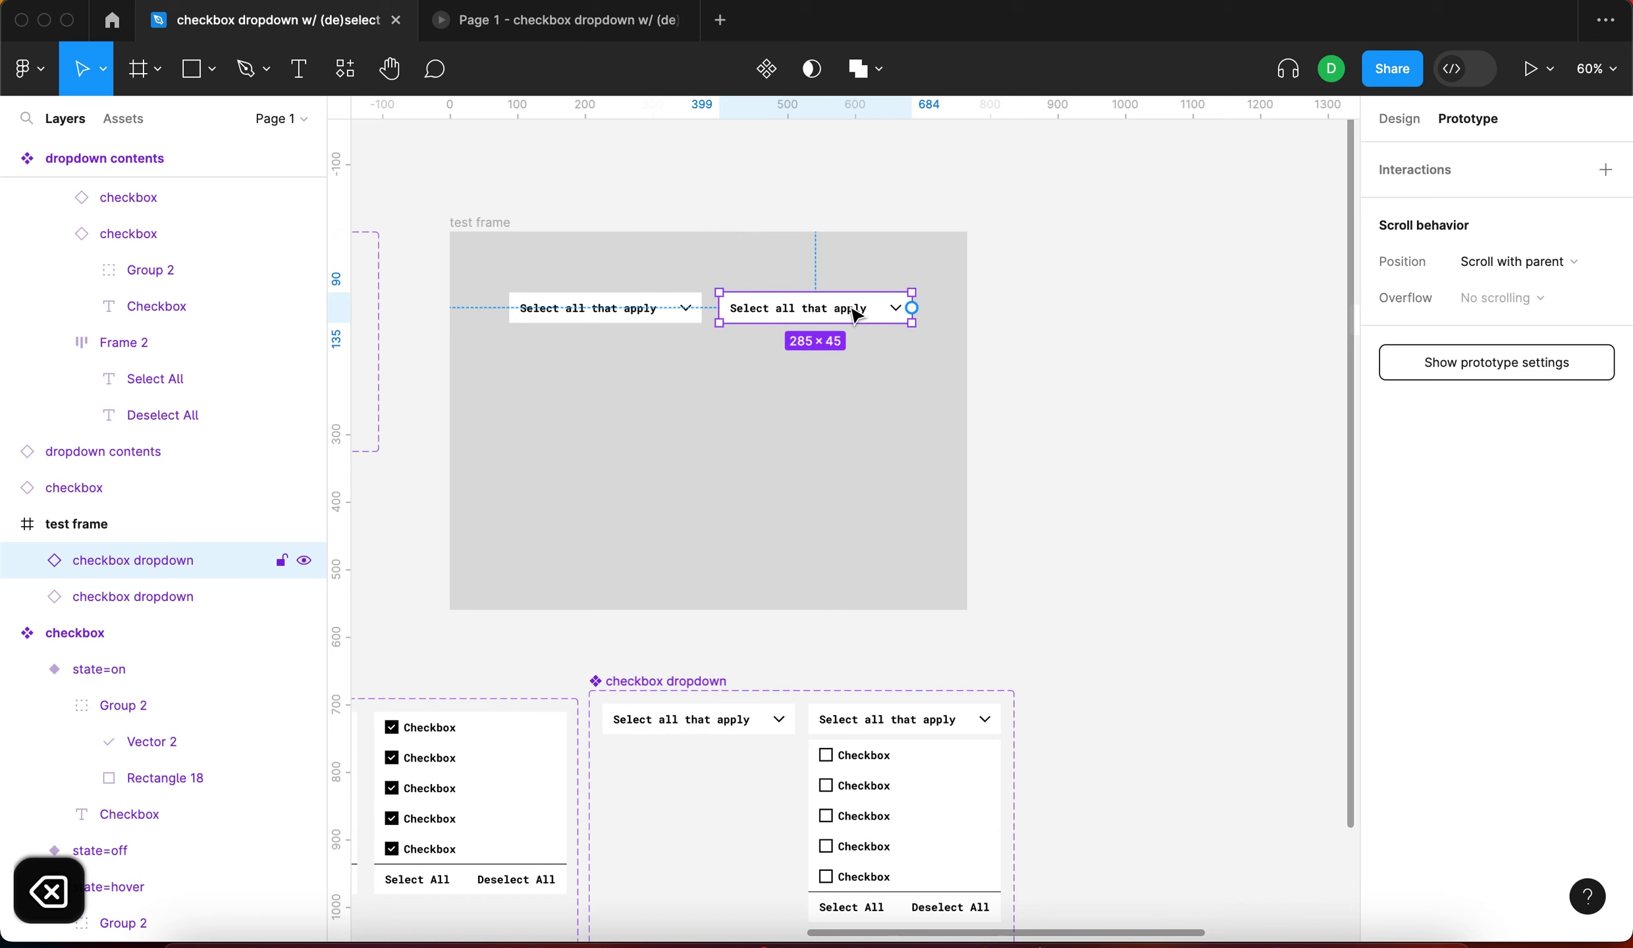
pyautogui.moveTo(573, 313); pyautogui.dragTo(556, 302)
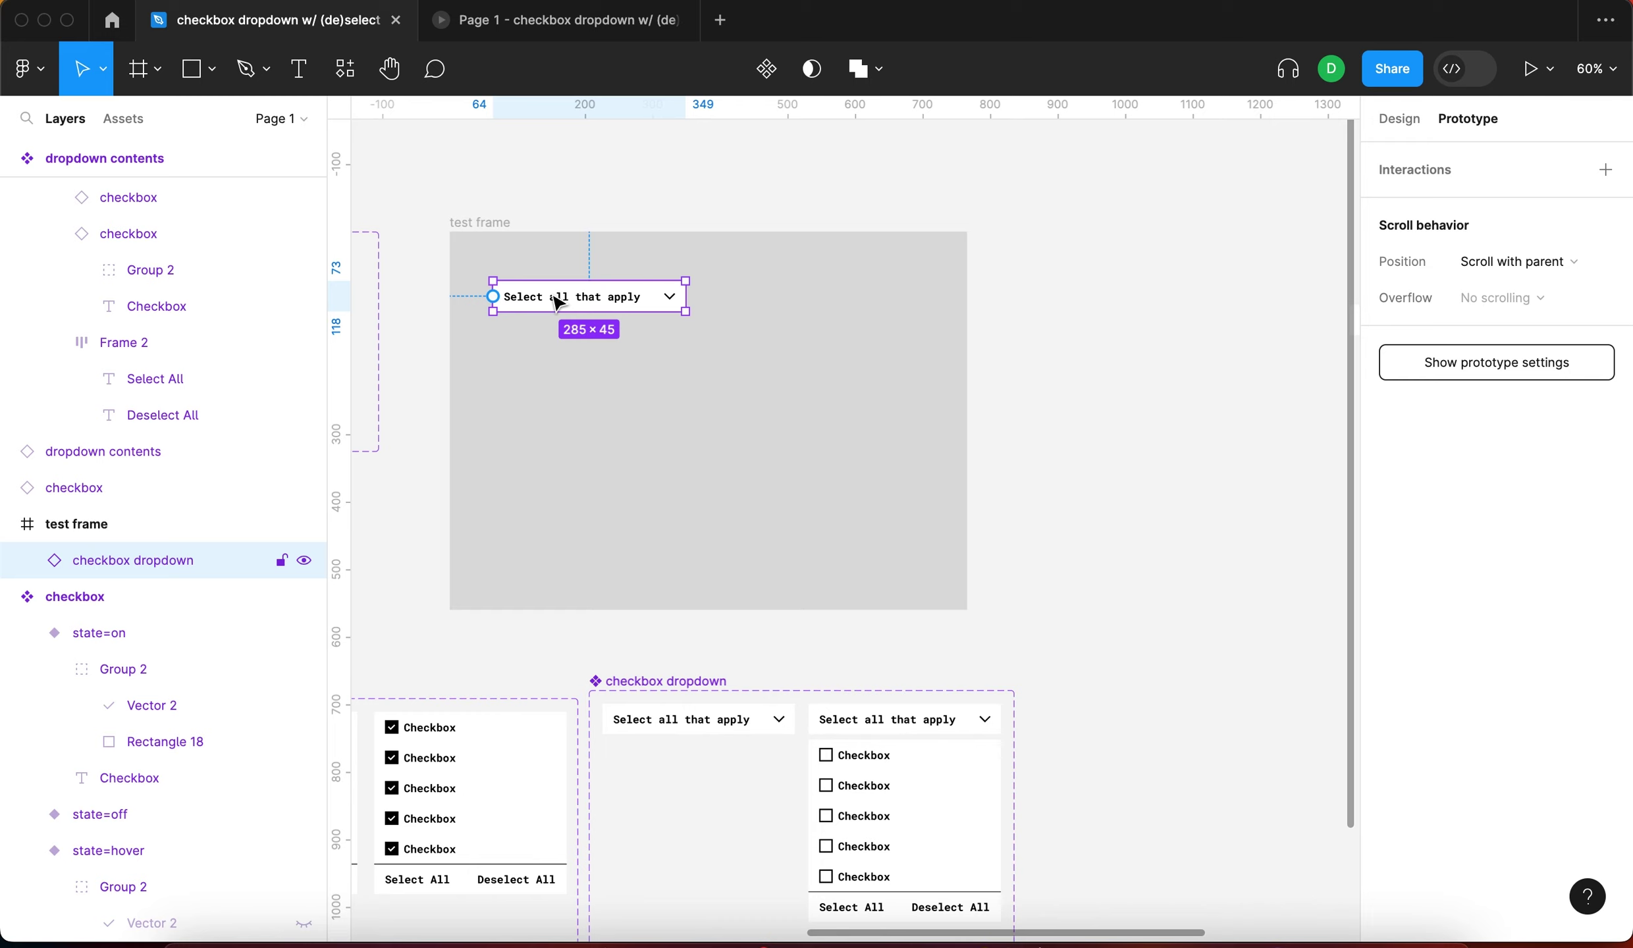
pyautogui.click(653, 463)
# Line up the checkbox dropdown, dropdown contents and checkbox component sets in one row, and delete the gray placeholder shapes above them
pyautogui.scroll(5, 652, 463)
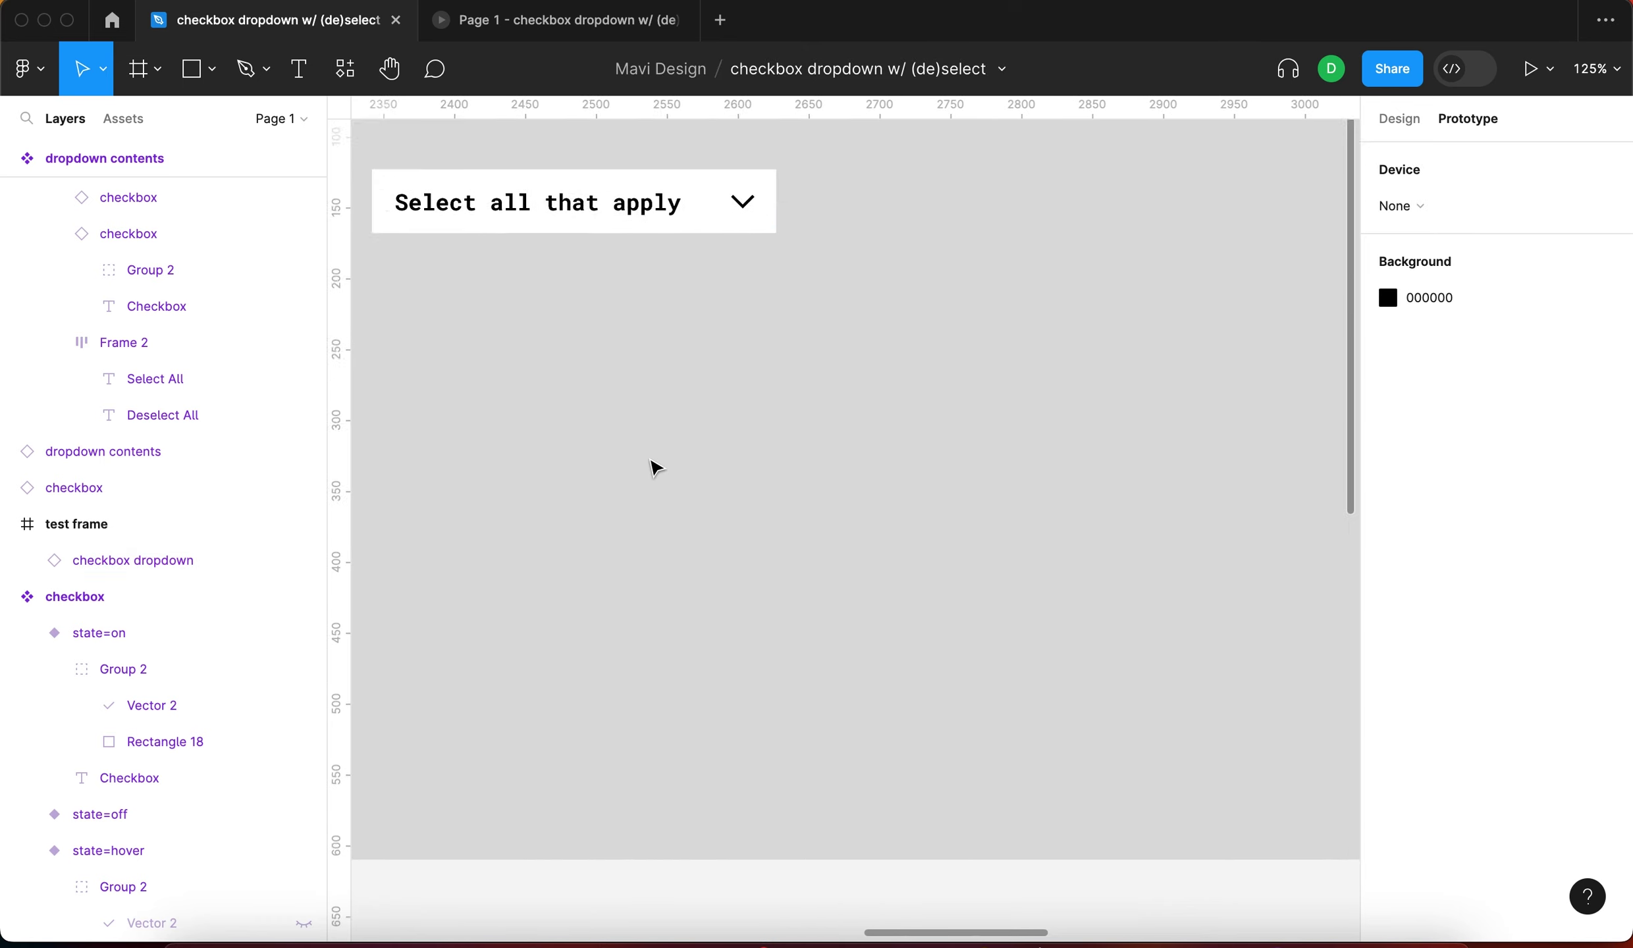
pyautogui.scroll(2, 652, 463)
pyautogui.scroll(-2, 653, 471)
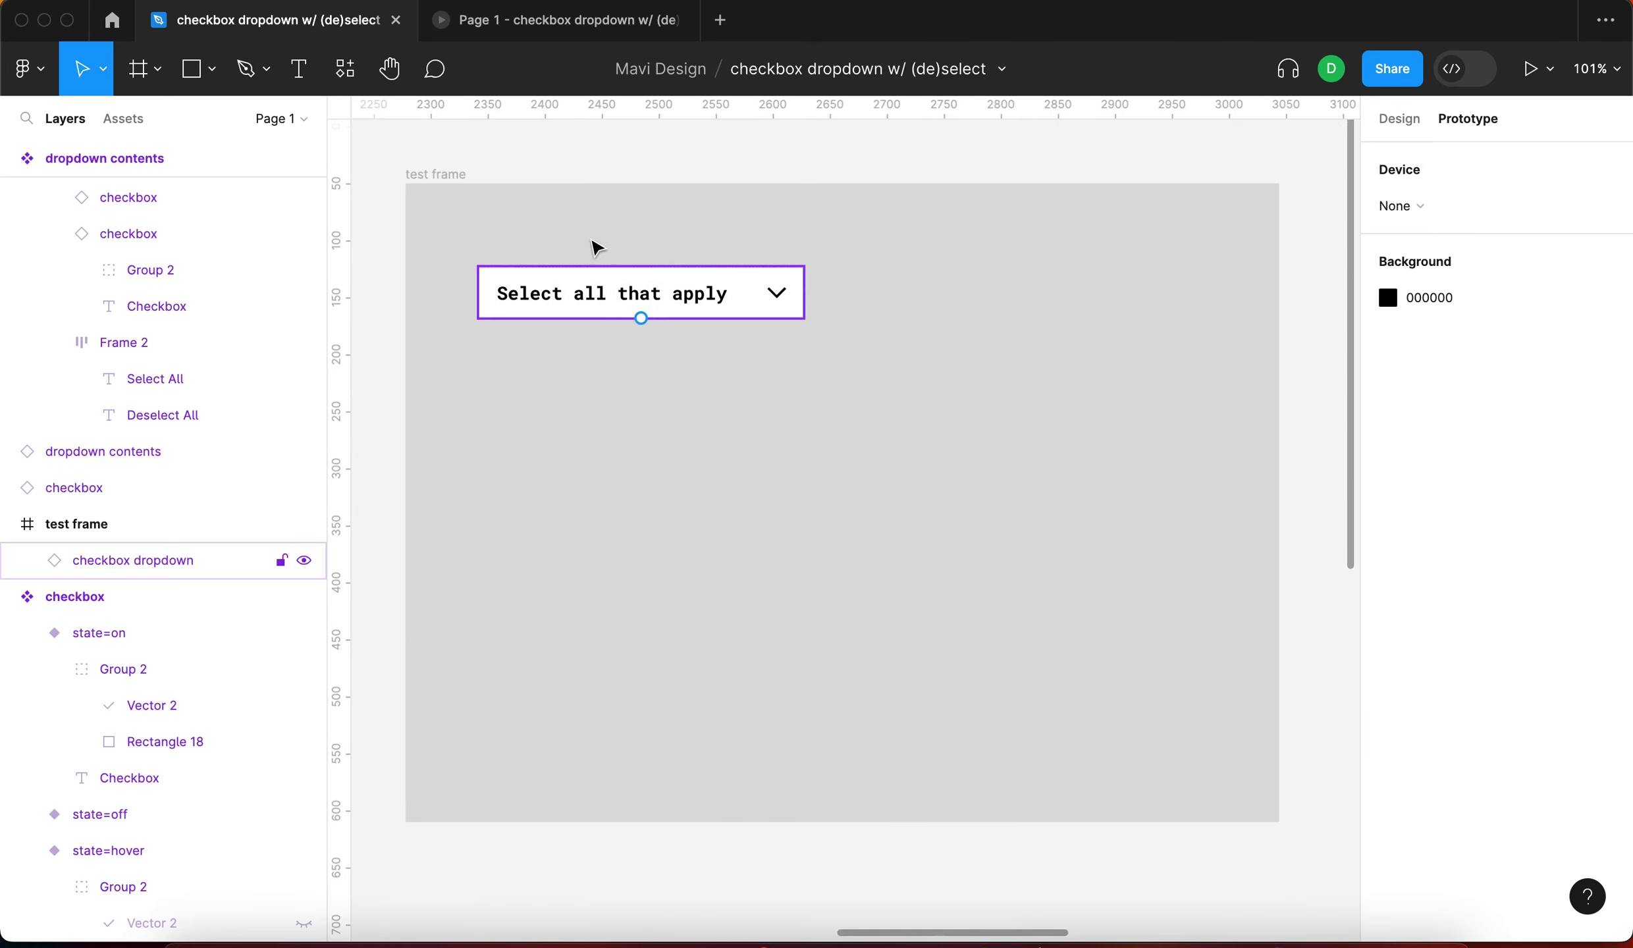
pyautogui.scroll(-3, 603, 209)
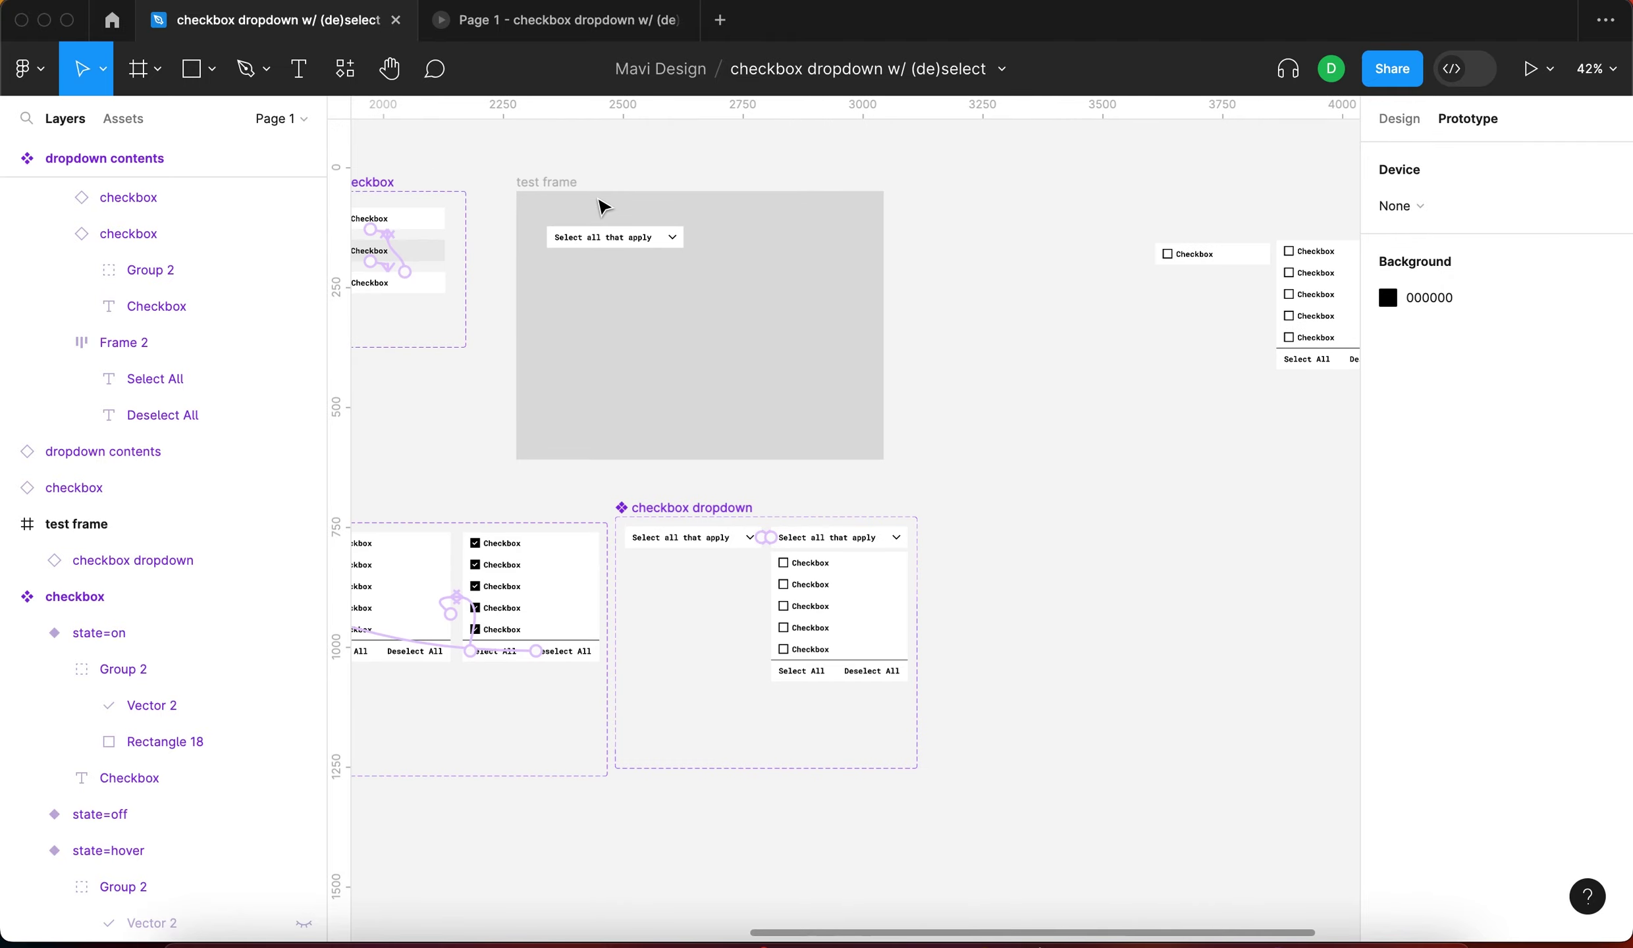
pyautogui.scroll(-3, 678, 363)
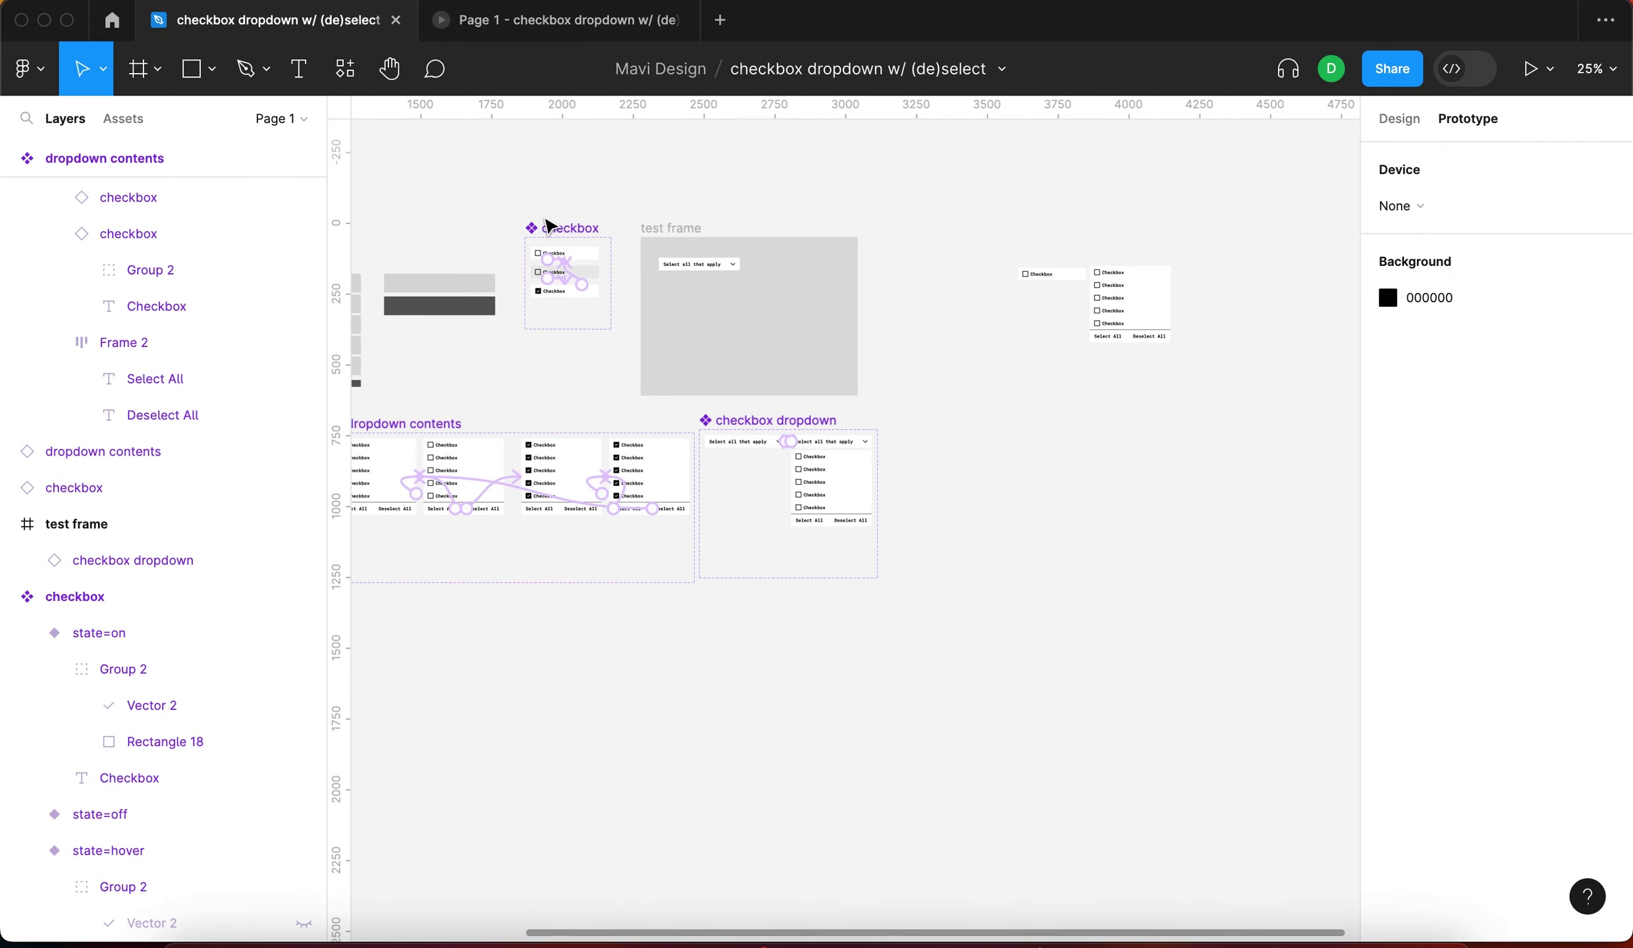
pyautogui.moveTo(546, 224); pyautogui.dragTo(601, 428)
pyautogui.moveTo(789, 446); pyautogui.dragTo(790, 446)
pyautogui.moveTo(1134, 428); pyautogui.dragTo(474, 423)
pyautogui.moveTo(616, 424); pyautogui.dragTo(1130, 431)
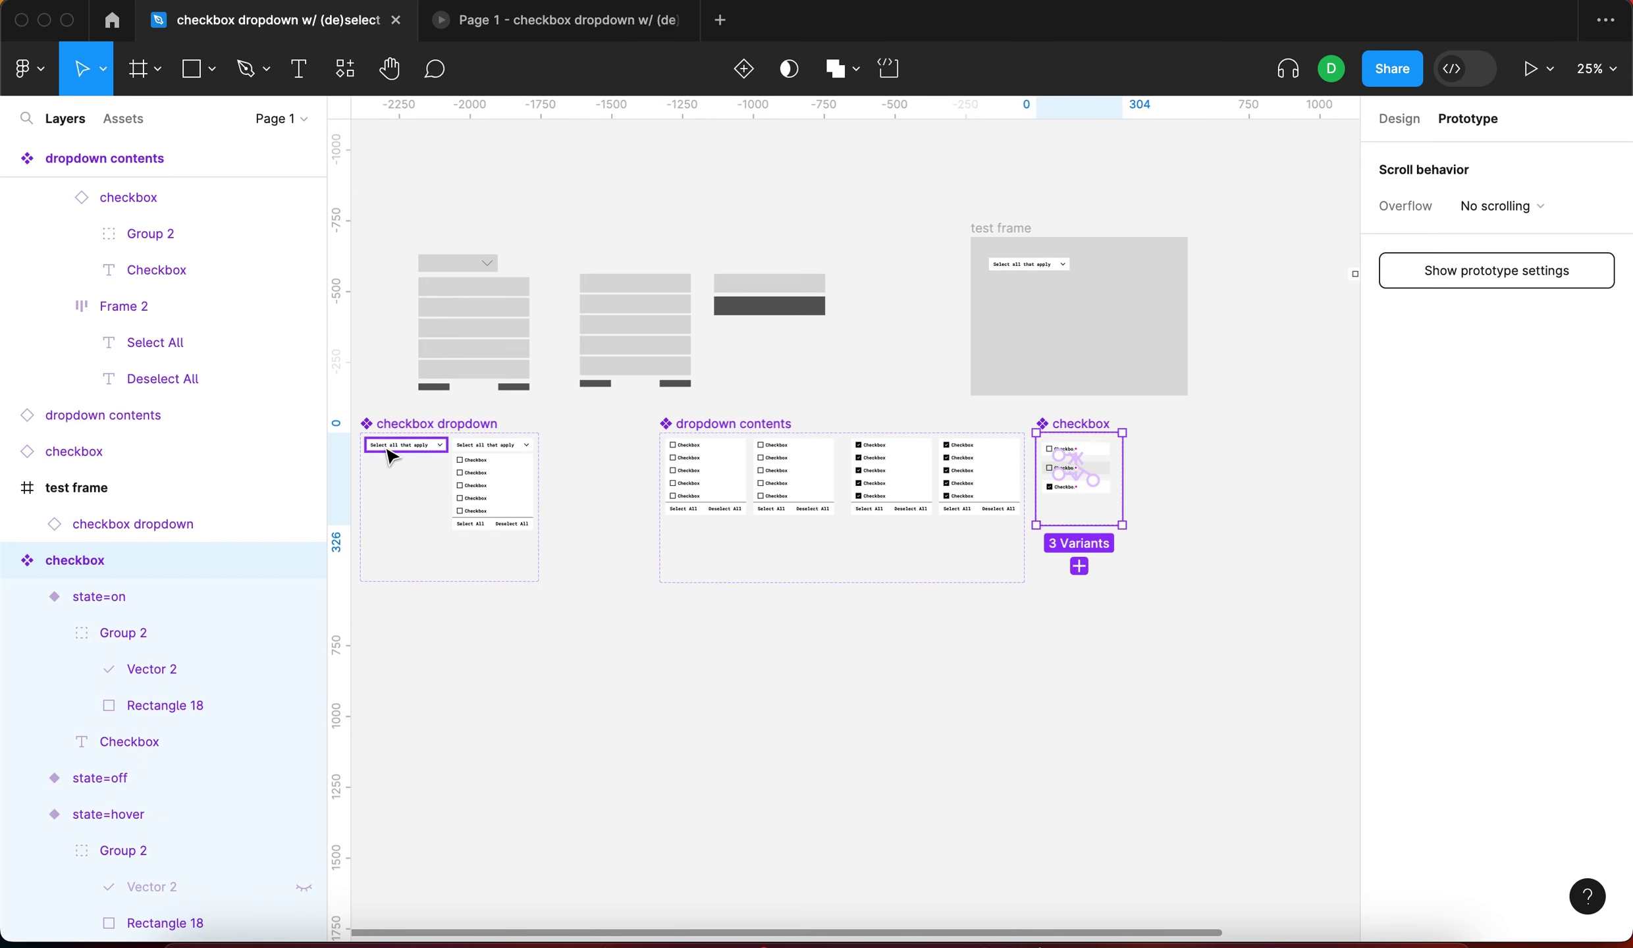
pyautogui.moveTo(408, 428); pyautogui.dragTo(518, 427)
pyautogui.moveTo(381, 207); pyautogui.dragTo(854, 404)
pyautogui.press('BackSpace')
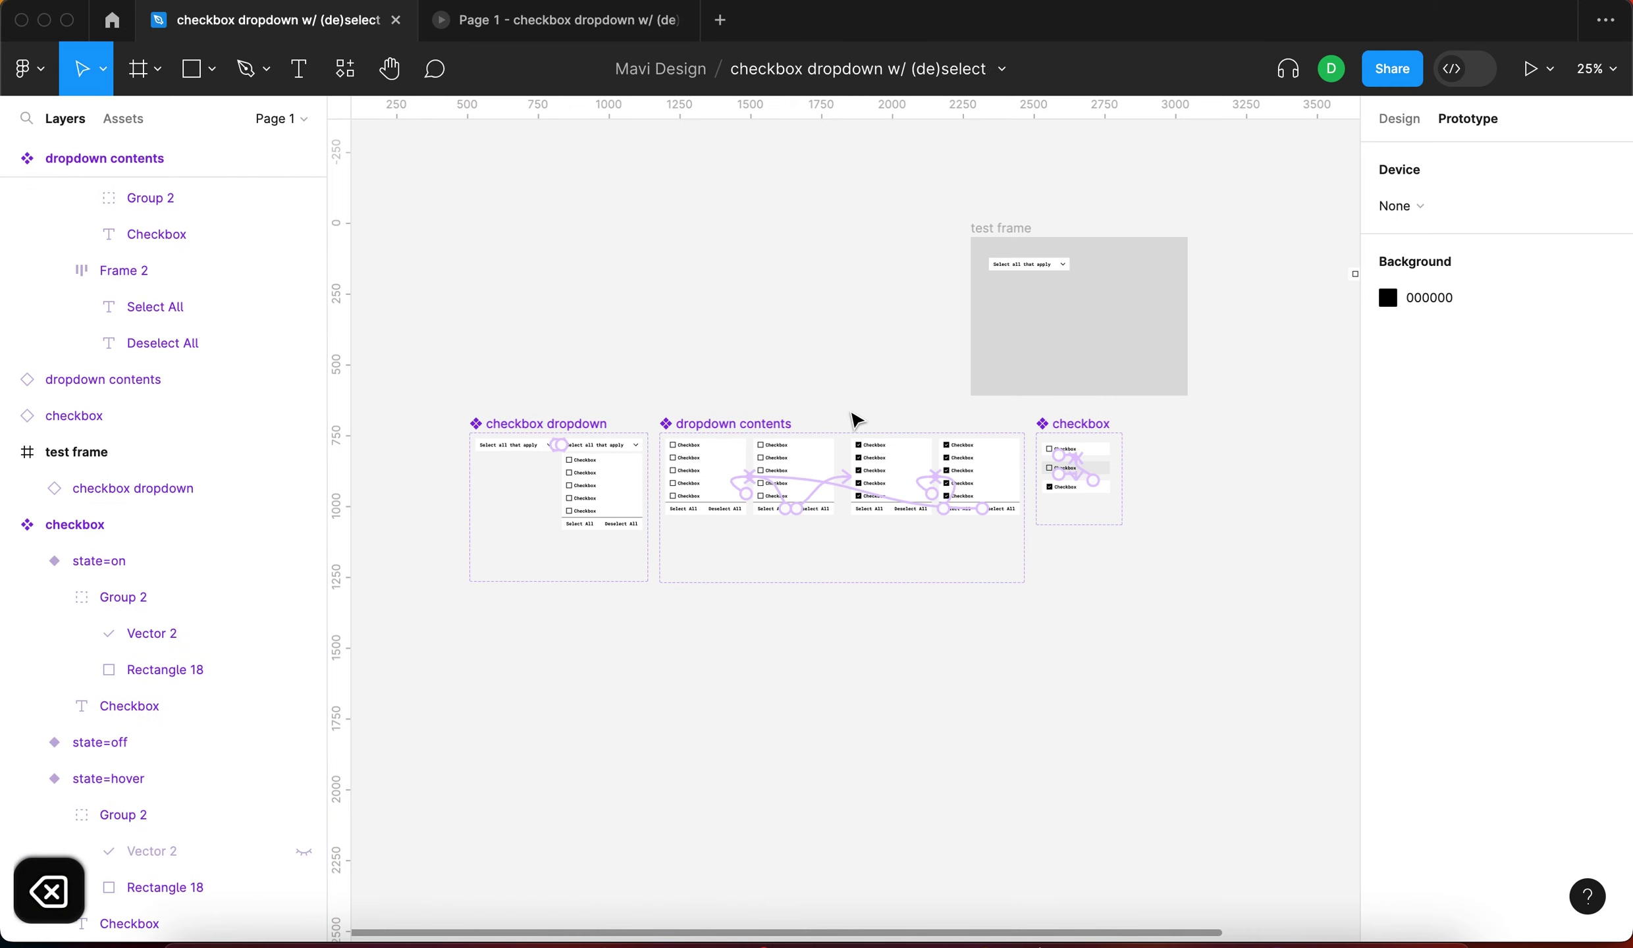
# Move the test frame above the checkbox dropdown component set and delete the stray checkbox and dropdown contents instances beside it
pyautogui.scroll(5, 909, 479)
pyautogui.hscroll(1, 918, 358)
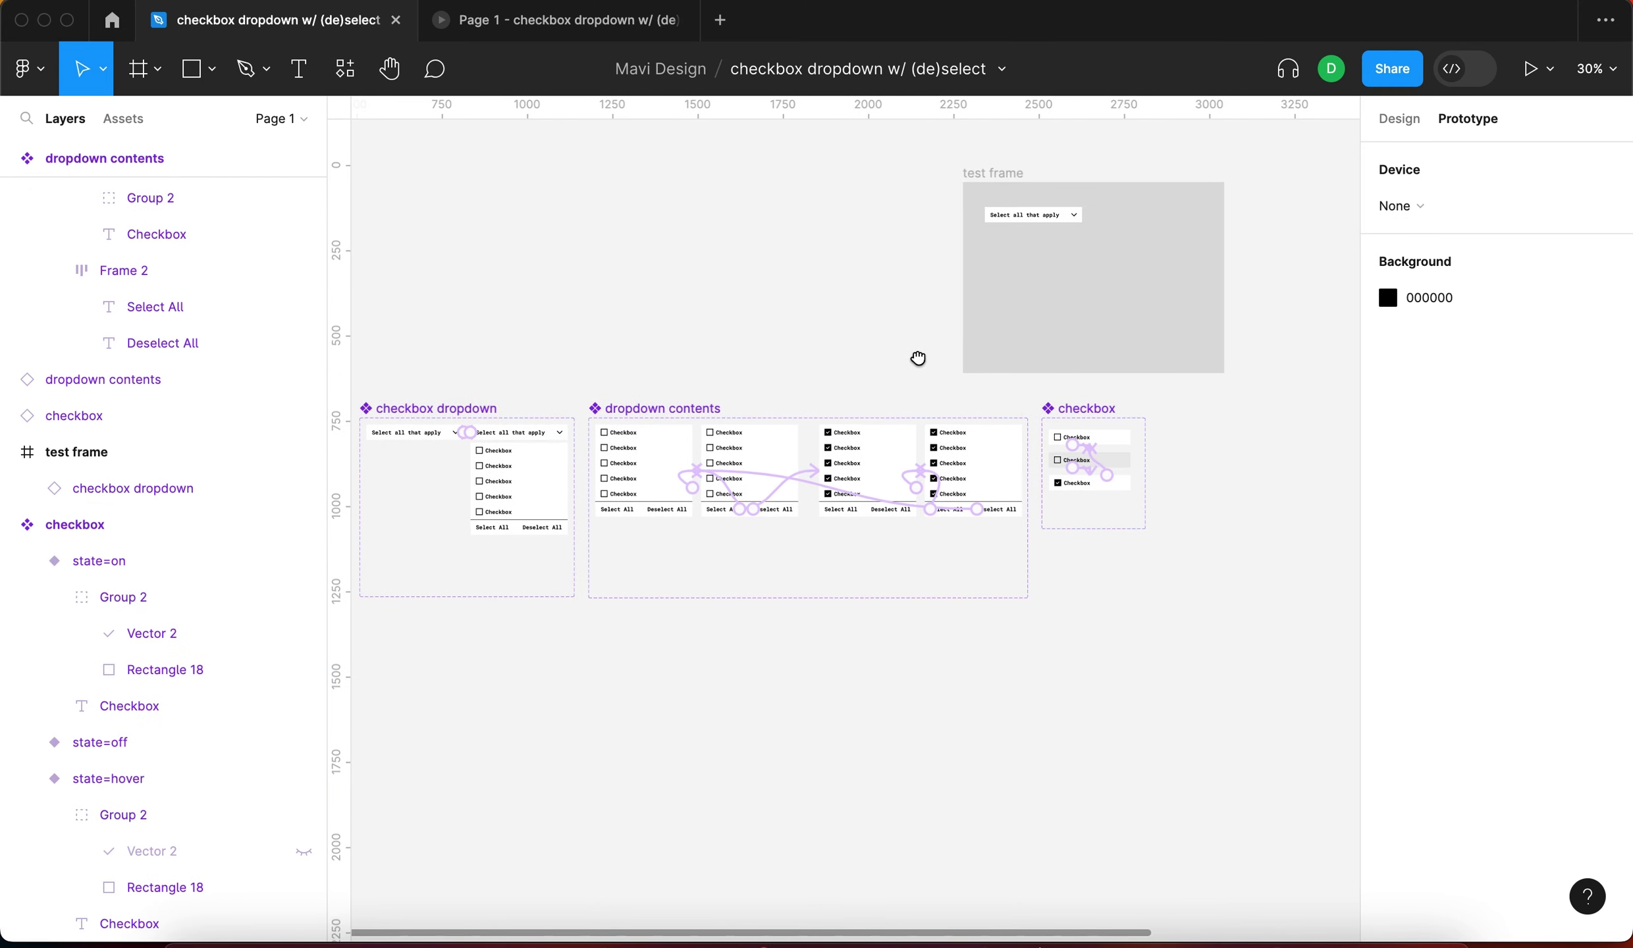
pyautogui.moveTo(992, 173); pyautogui.dragTo(390, 197)
pyautogui.moveTo(1028, 211); pyautogui.dragTo(627, 318)
pyautogui.moveTo(878, 260); pyautogui.dragTo(1290, 485)
pyautogui.press('BackSpace')
pyautogui.hscroll(-5, 1291, 485)
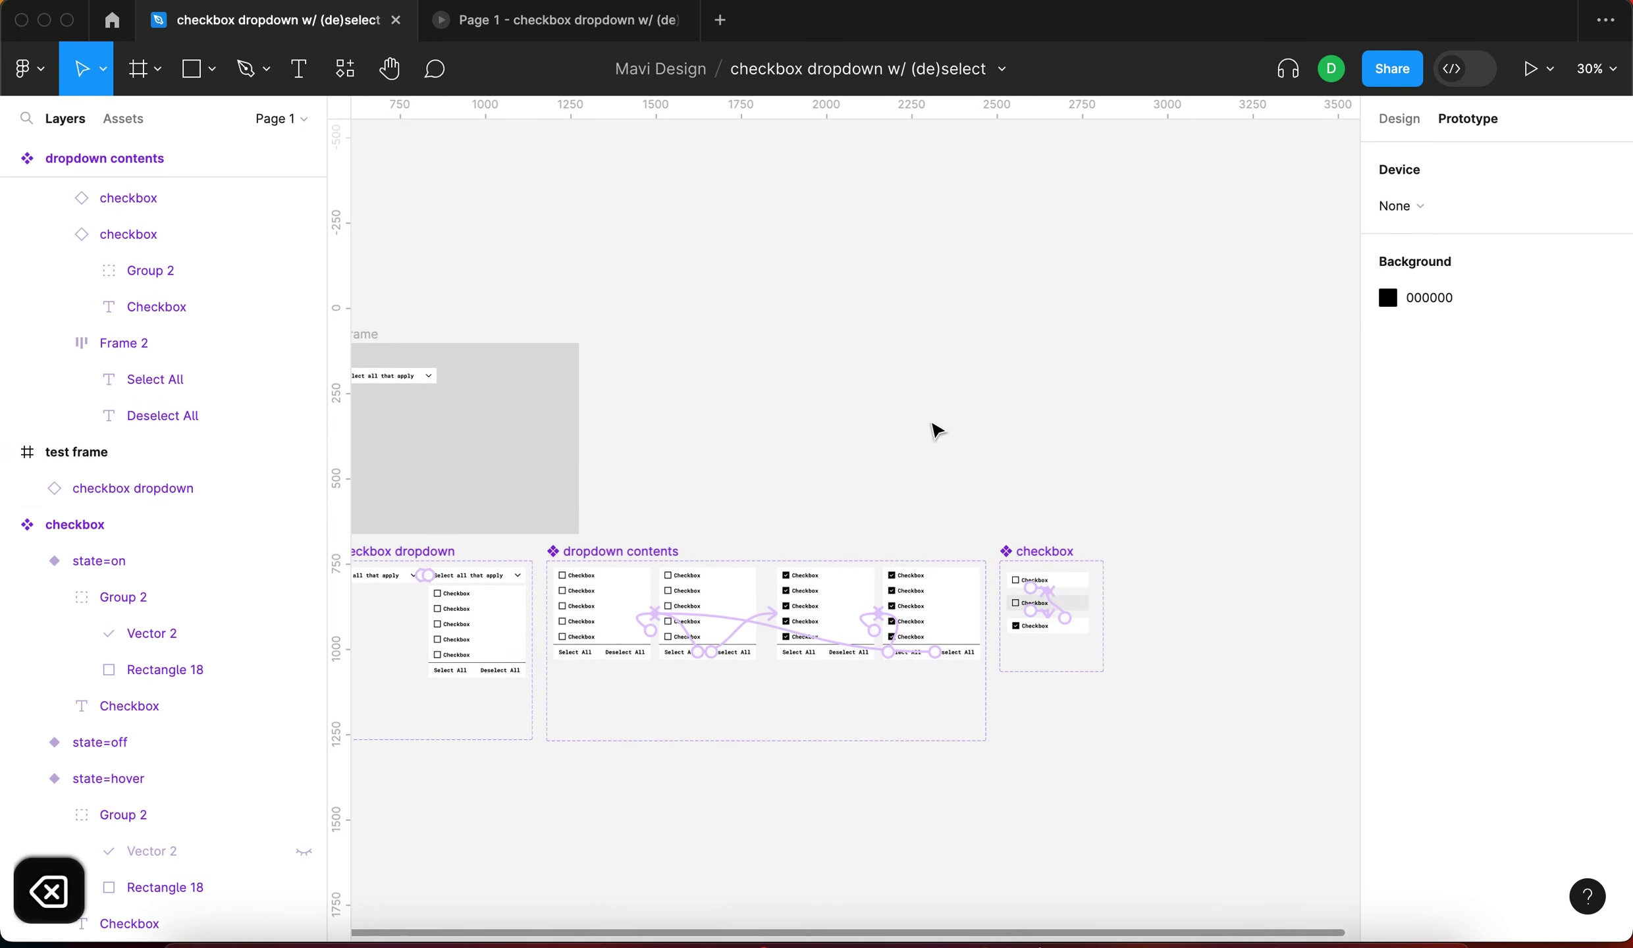
pyautogui.hscroll(-3, 937, 430)
# Preview the single dropdown, toggling the third, fourth and fifth checkboxes and testing Select All, Deselect All and Select All again
pyautogui.press('super+alt+Return')
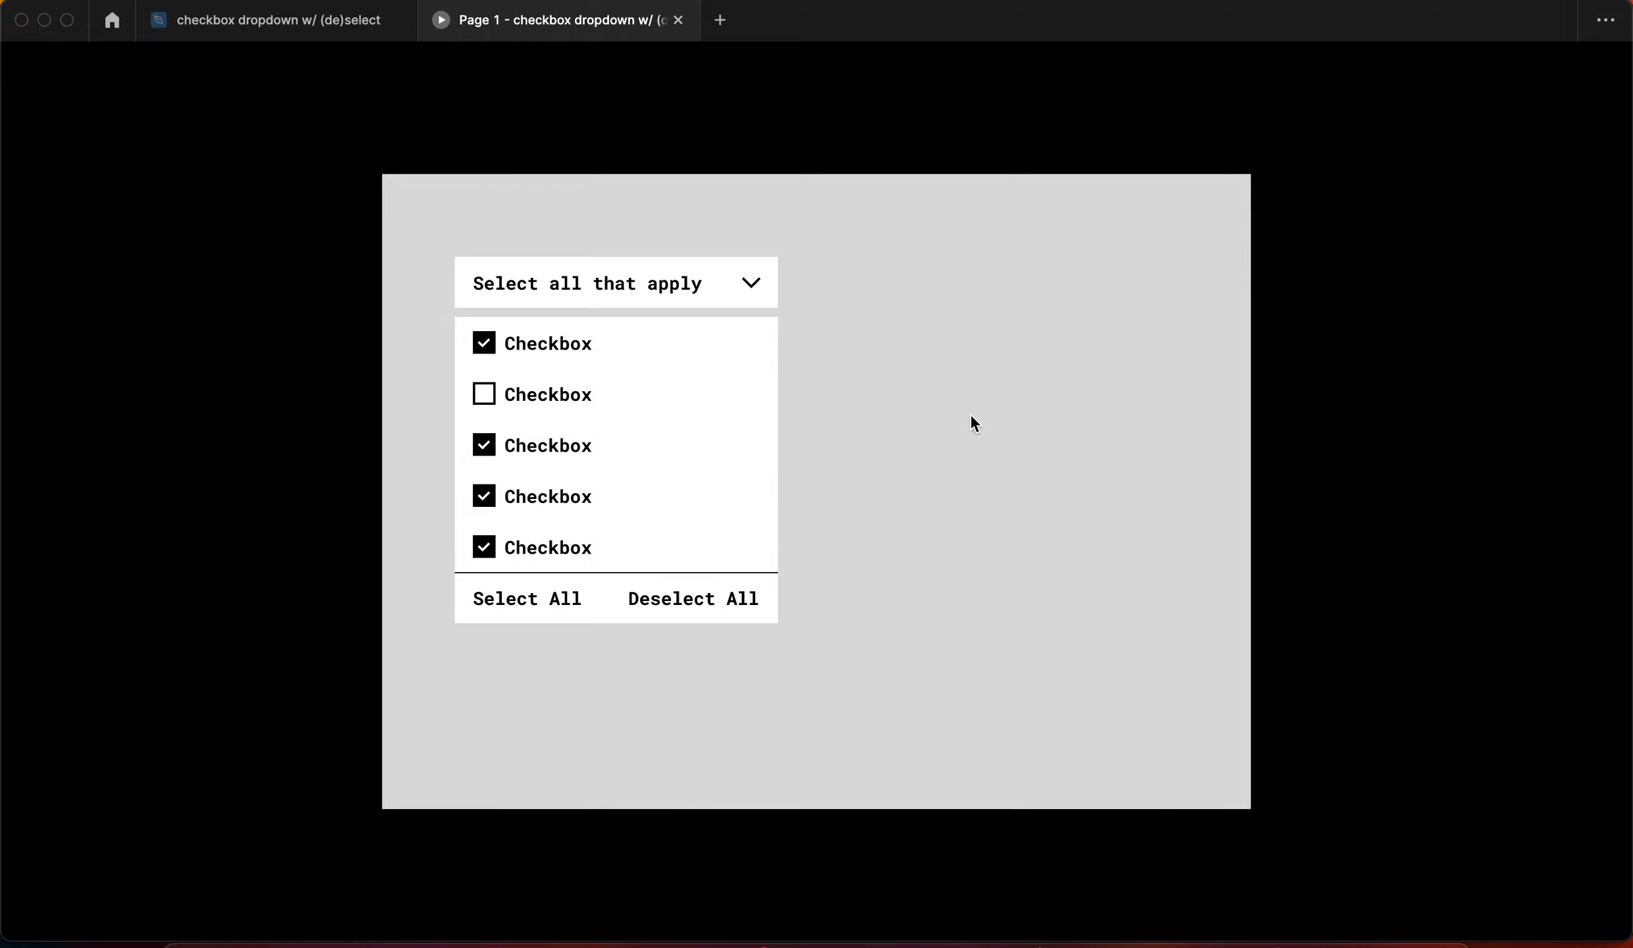
pyautogui.click(802, 438)
pyautogui.click(596, 461)
pyautogui.click(588, 503)
pyautogui.click(580, 552)
pyautogui.click(564, 603)
pyautogui.click(685, 602)
pyautogui.click(558, 602)
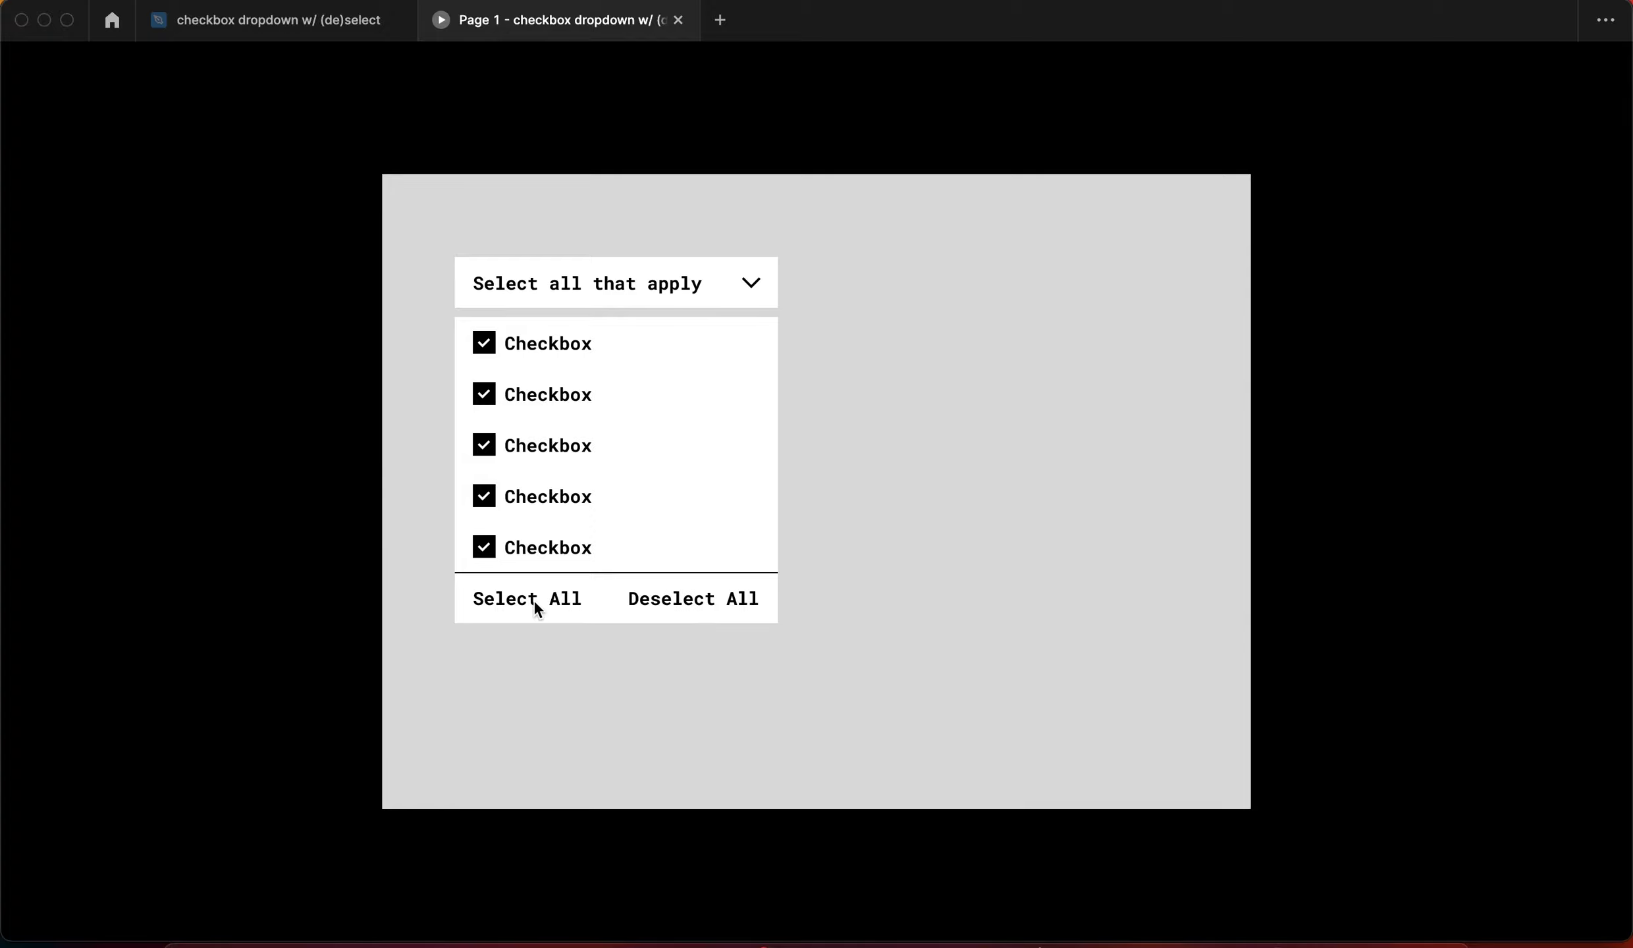